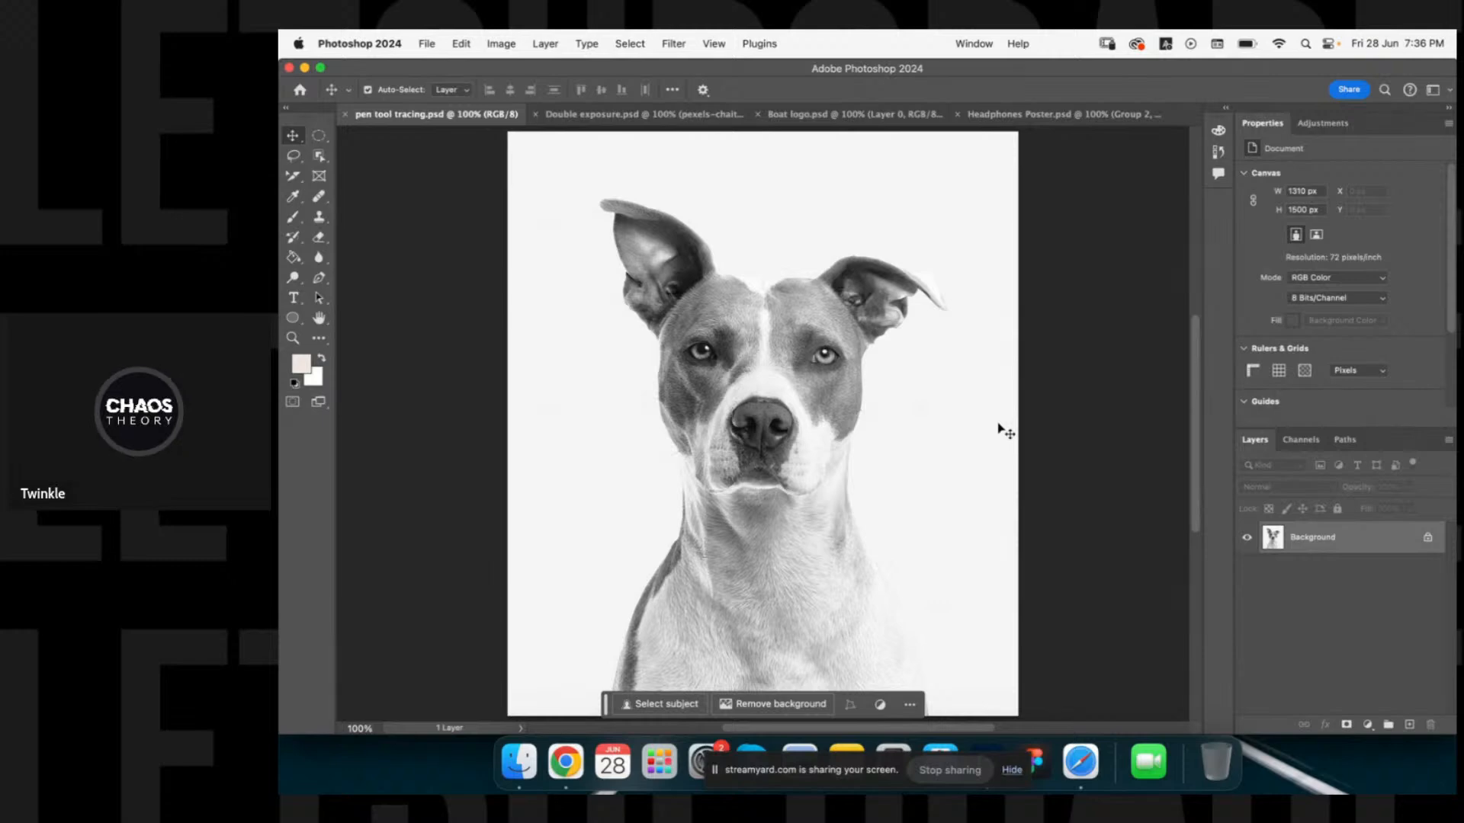
Take the StreamYard browser window out of full screen, minimise it, and return to the dog photo in Photoshop.
key("ctrl+Right")
key("ctrl+Right")
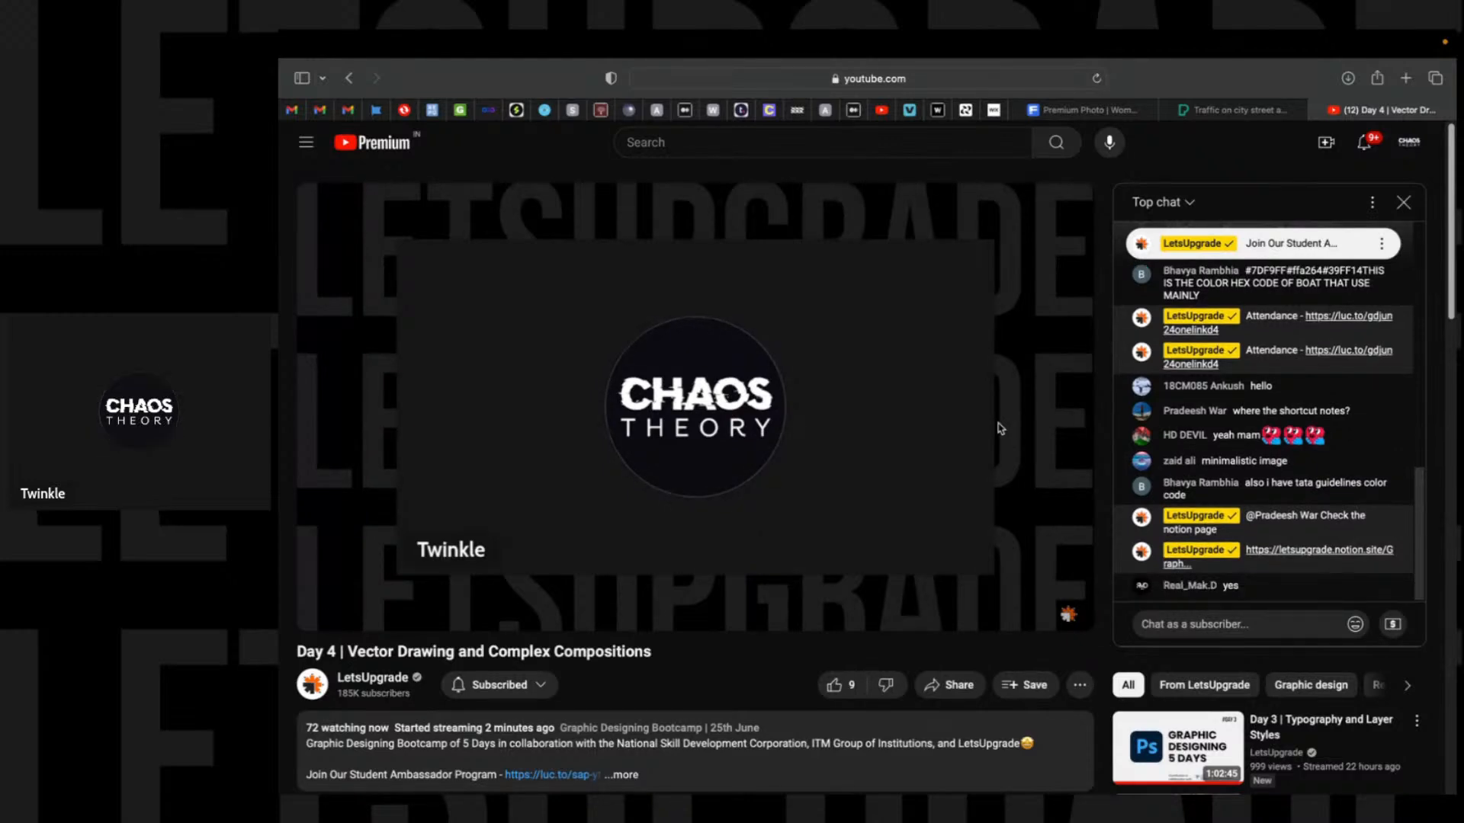
key("ctrl+Left")
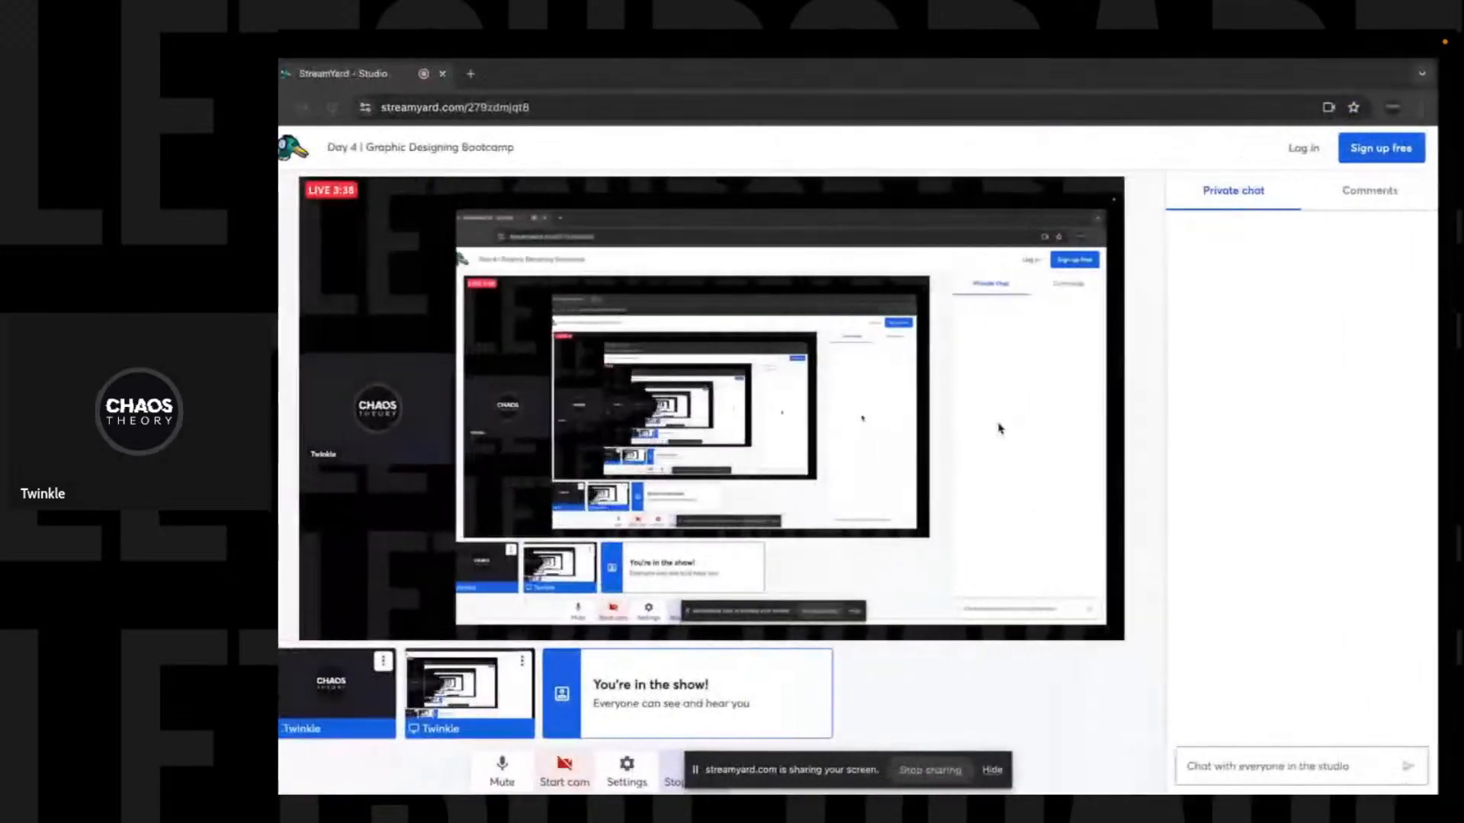
mouse_move(405, 55)
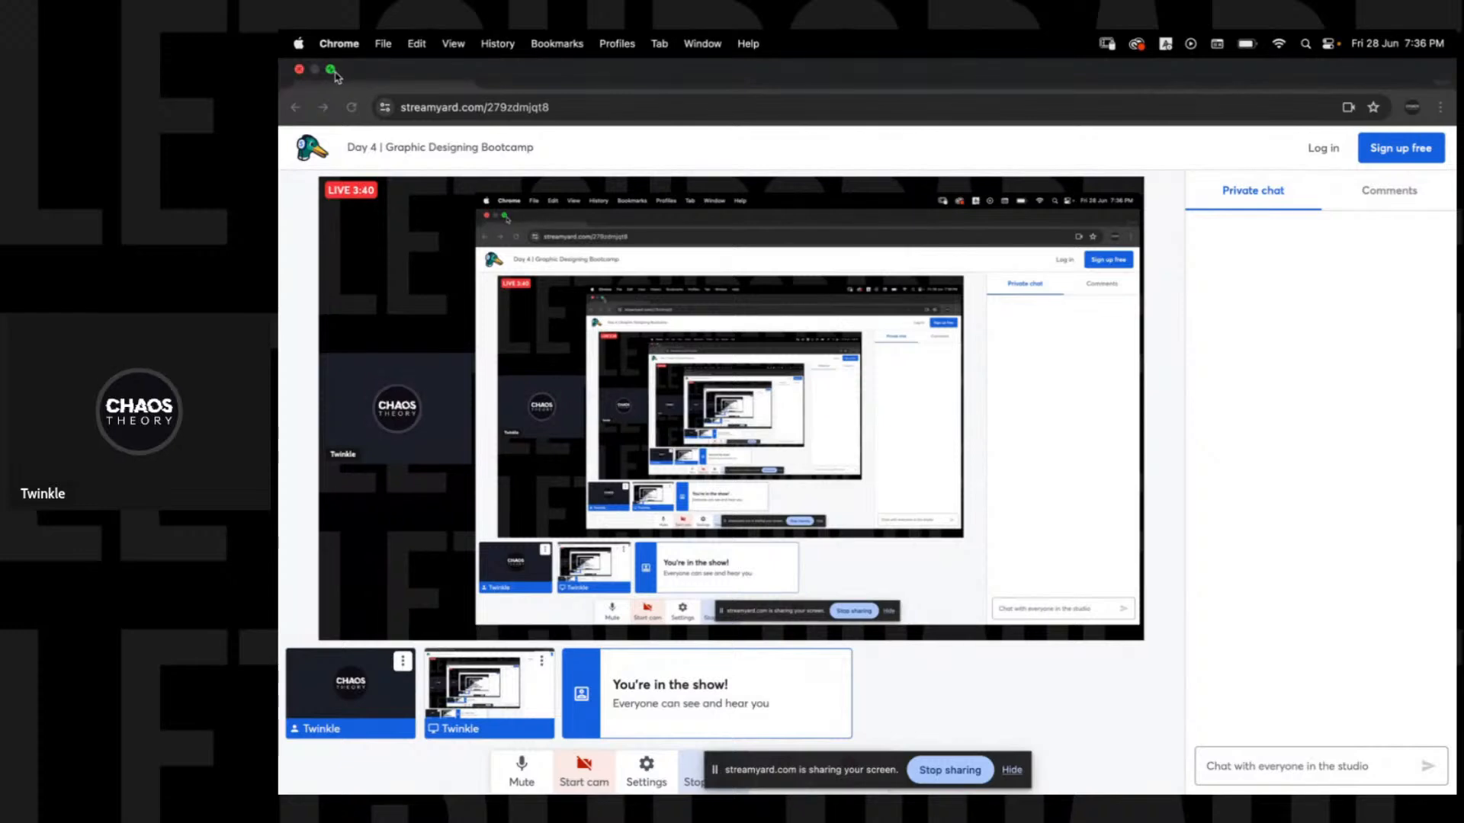
left_click(333, 71)
left_click(315, 75)
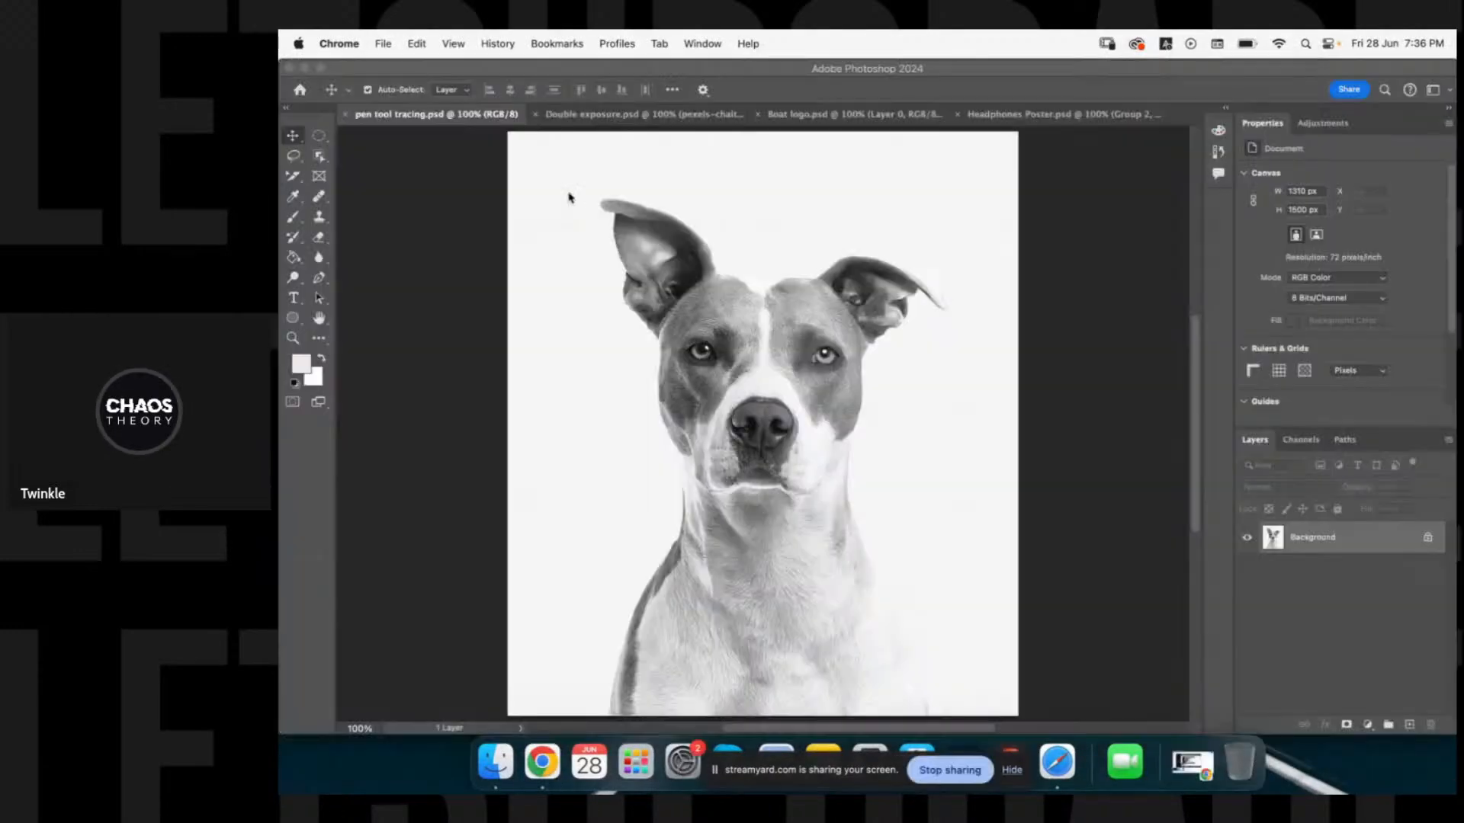
left_click(499, 400)
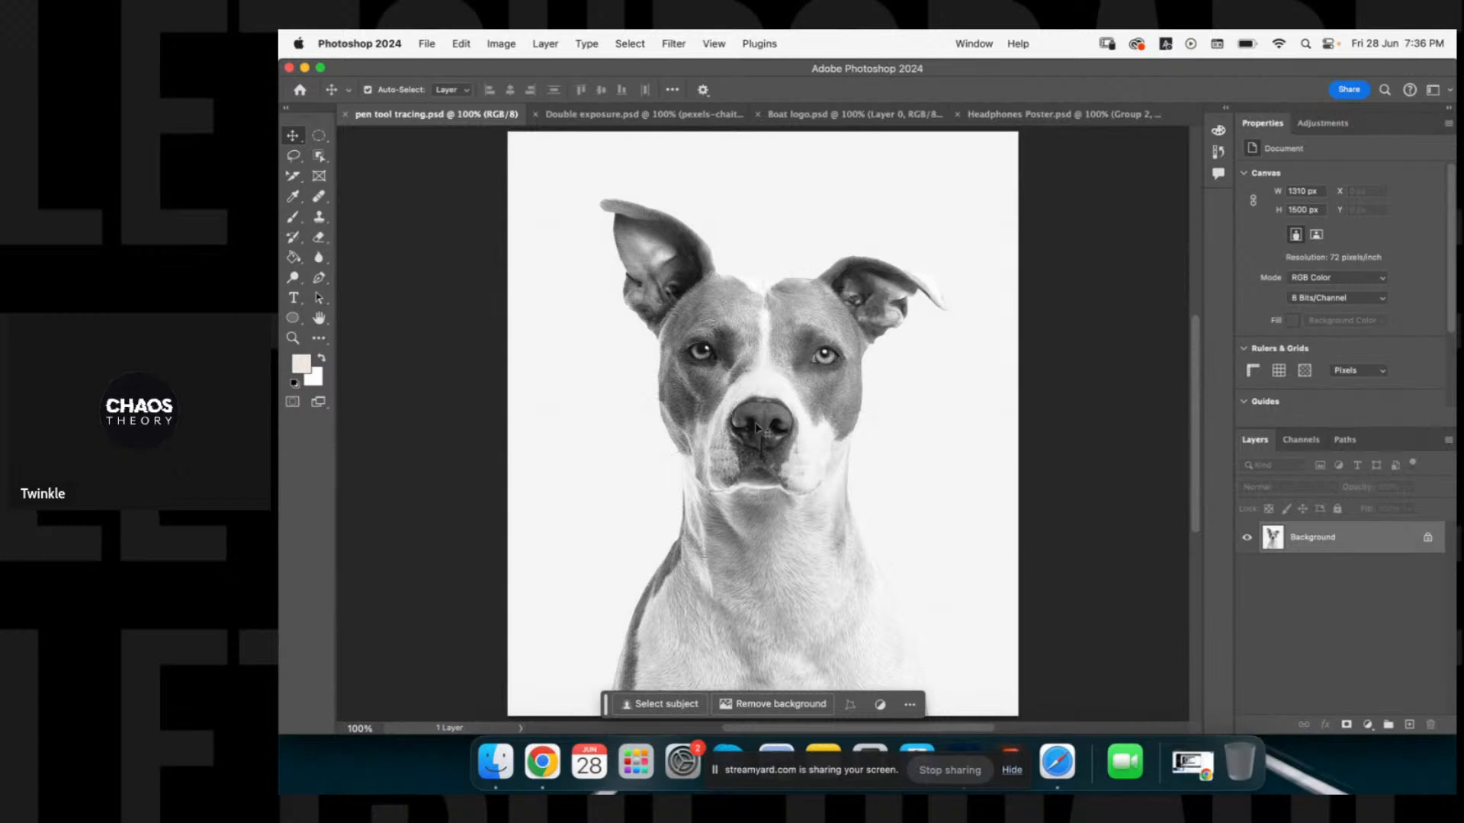
Select the whole dog with the Object Selection tool and copy the selection to a new layer.
left_click(320, 160)
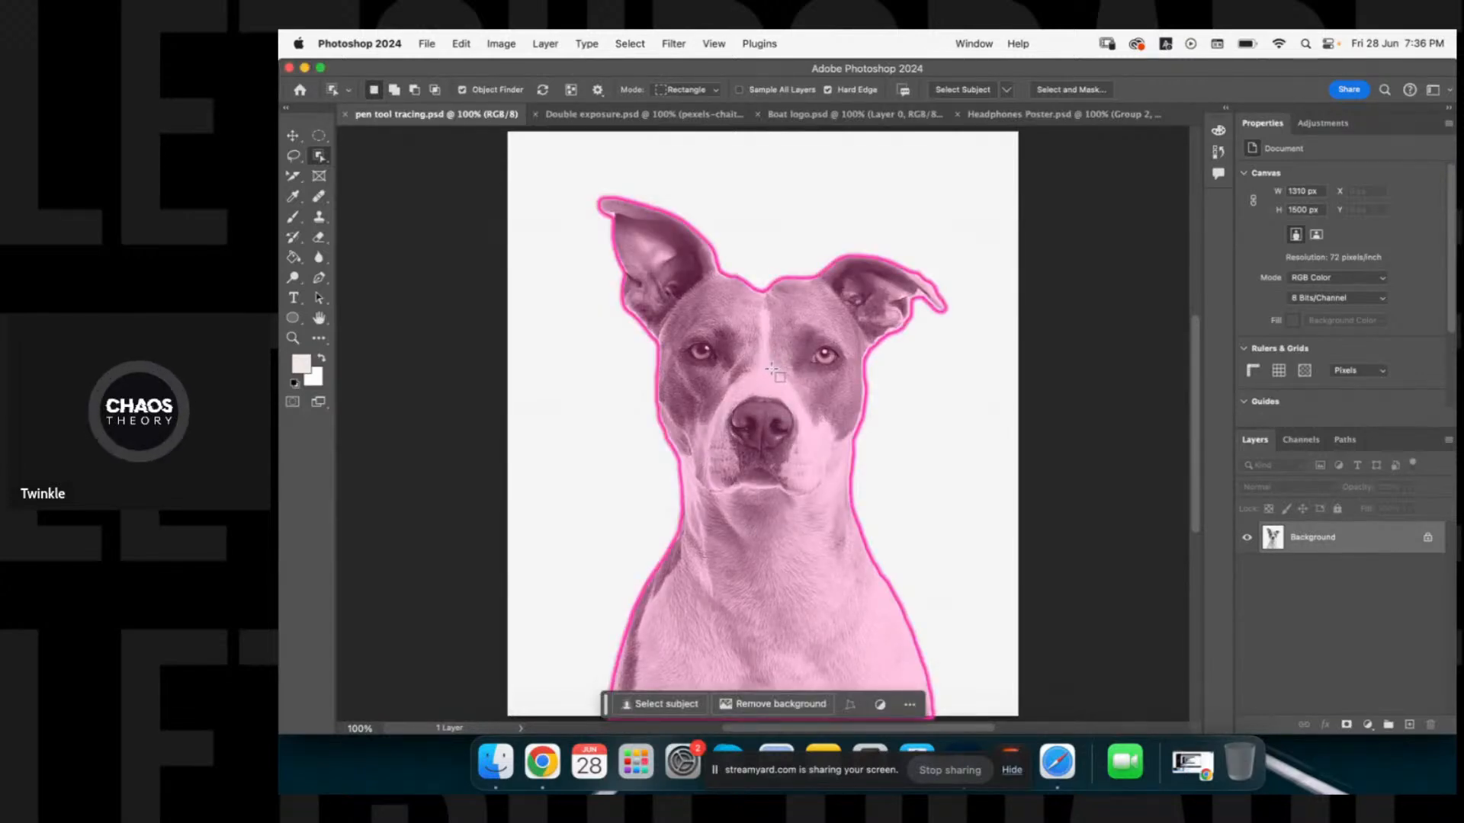
left_click(753, 355)
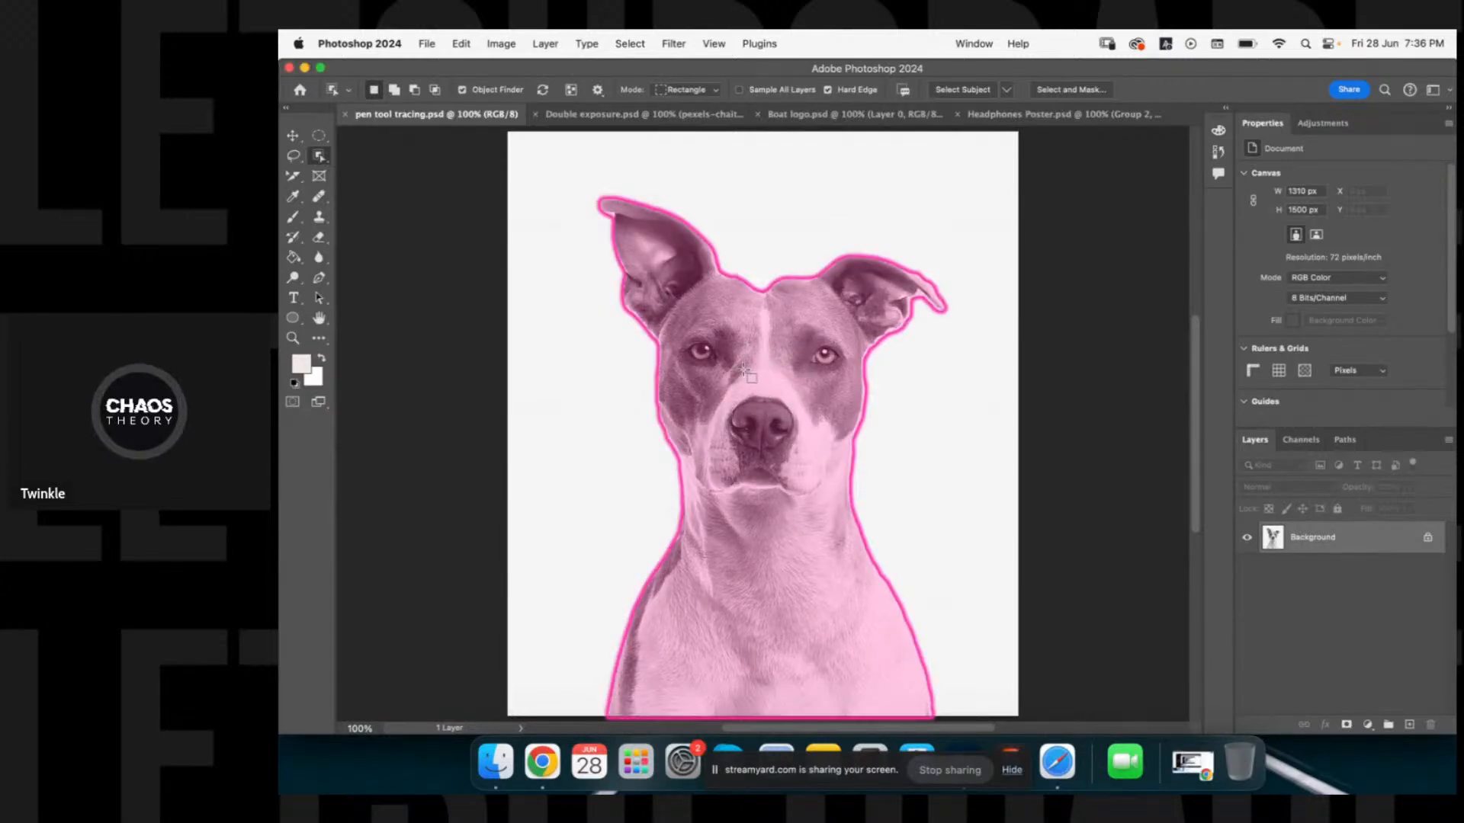
right_click(757, 331)
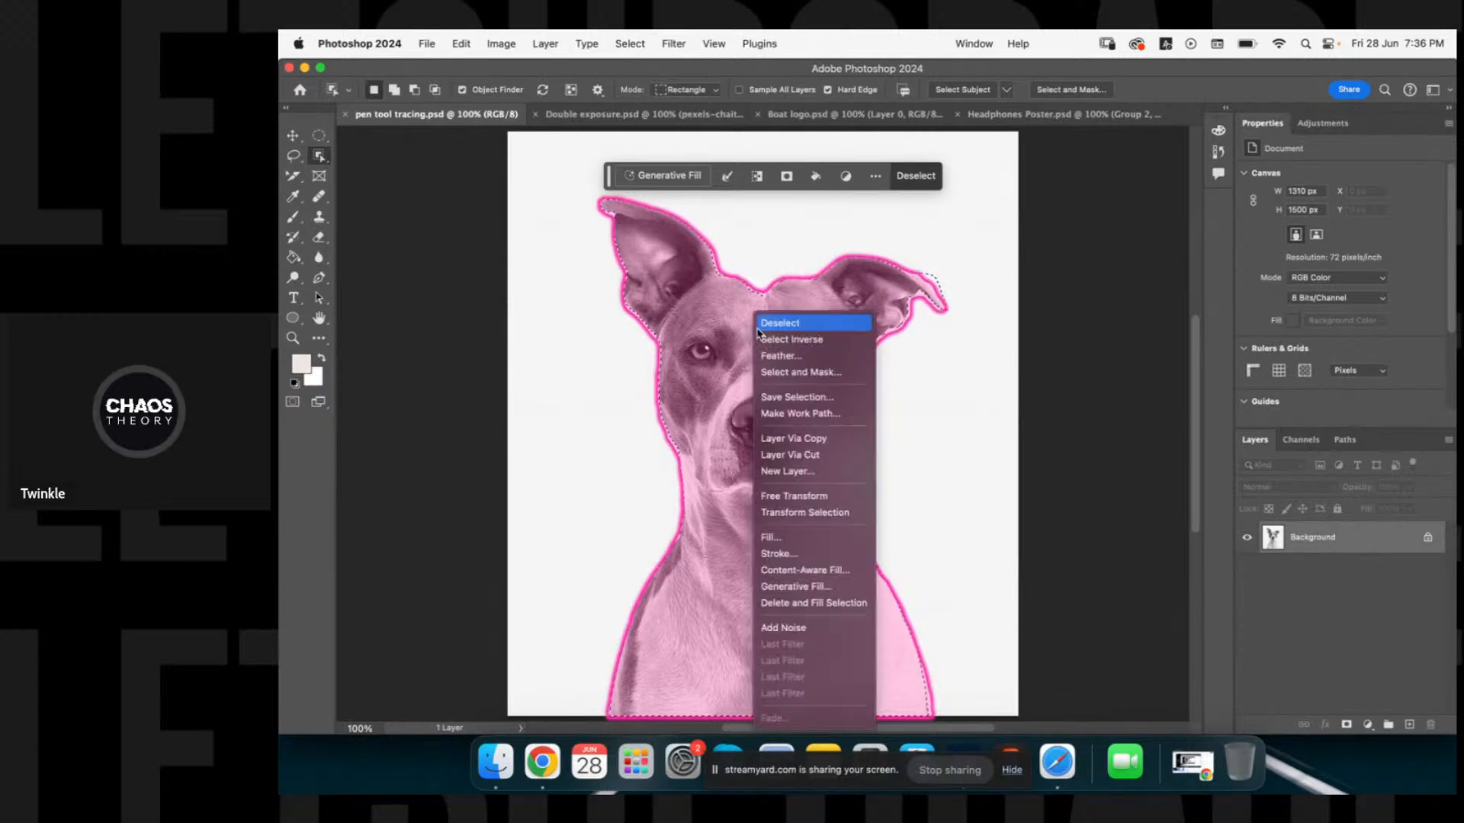
left_click(790, 445)
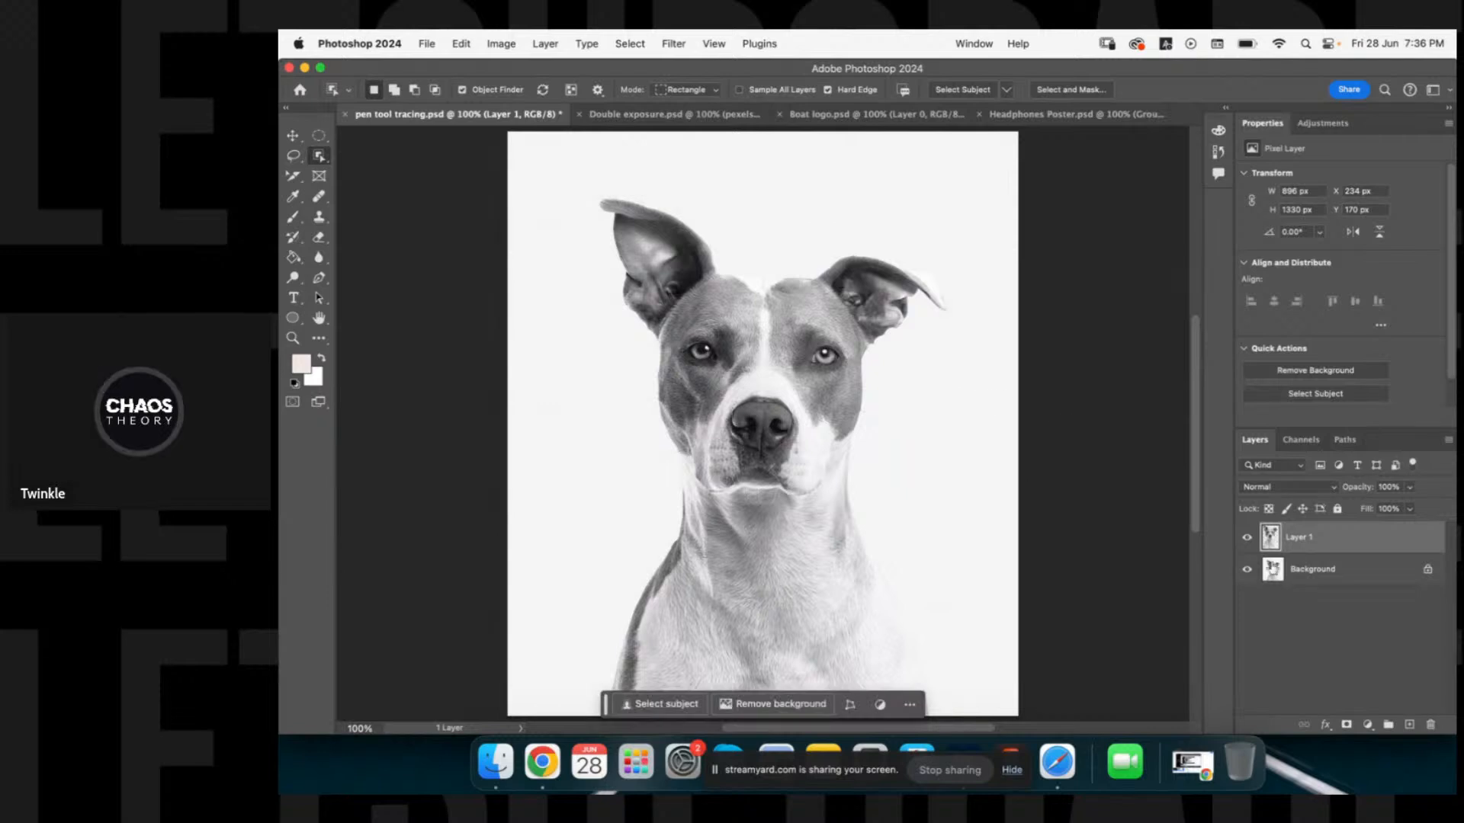
Toggle the Background layer's visibility to check the dog cutout, and delete the copied layer.
left_click(1247, 570)
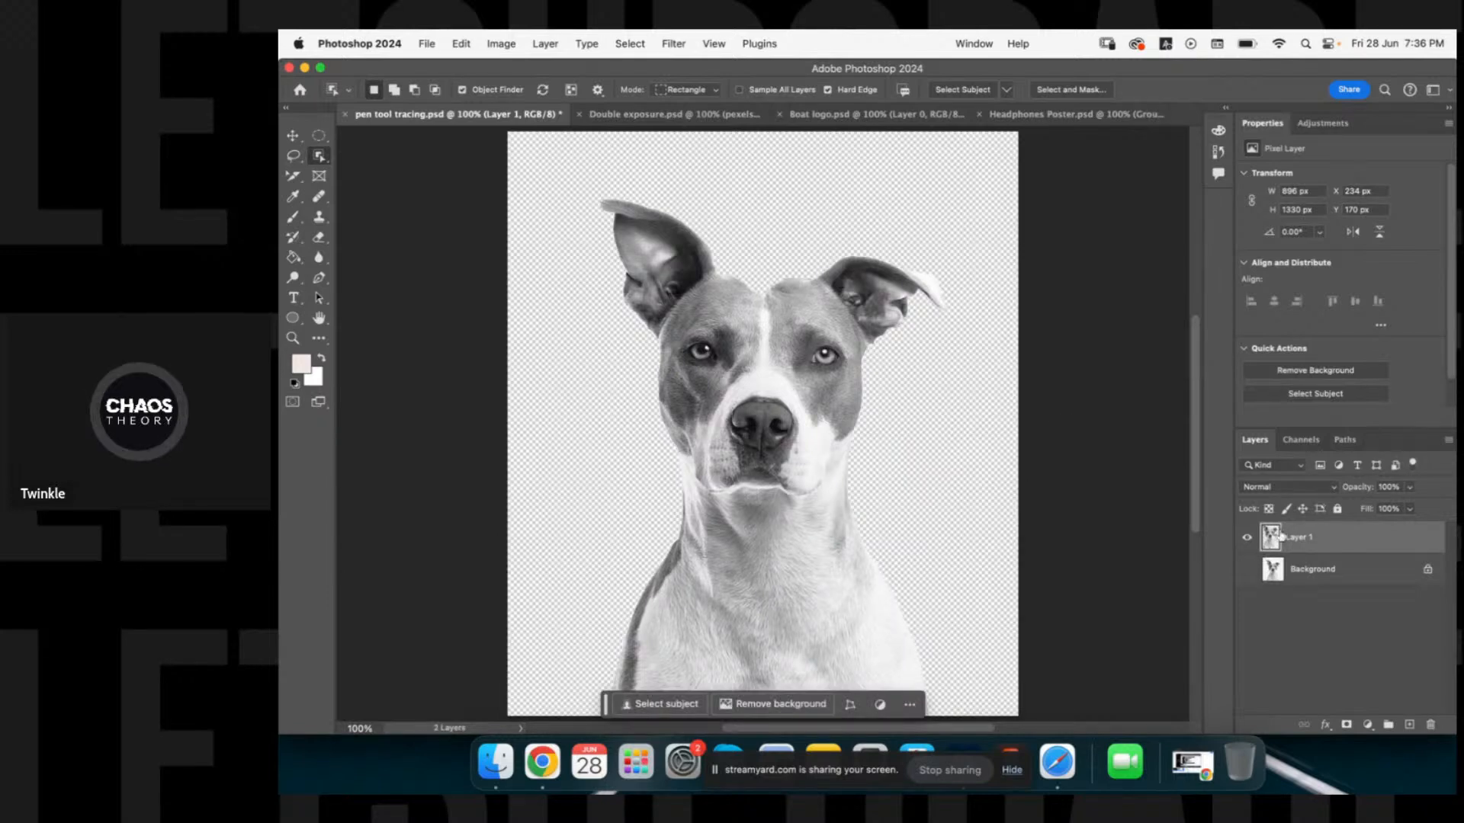
left_click(1247, 571)
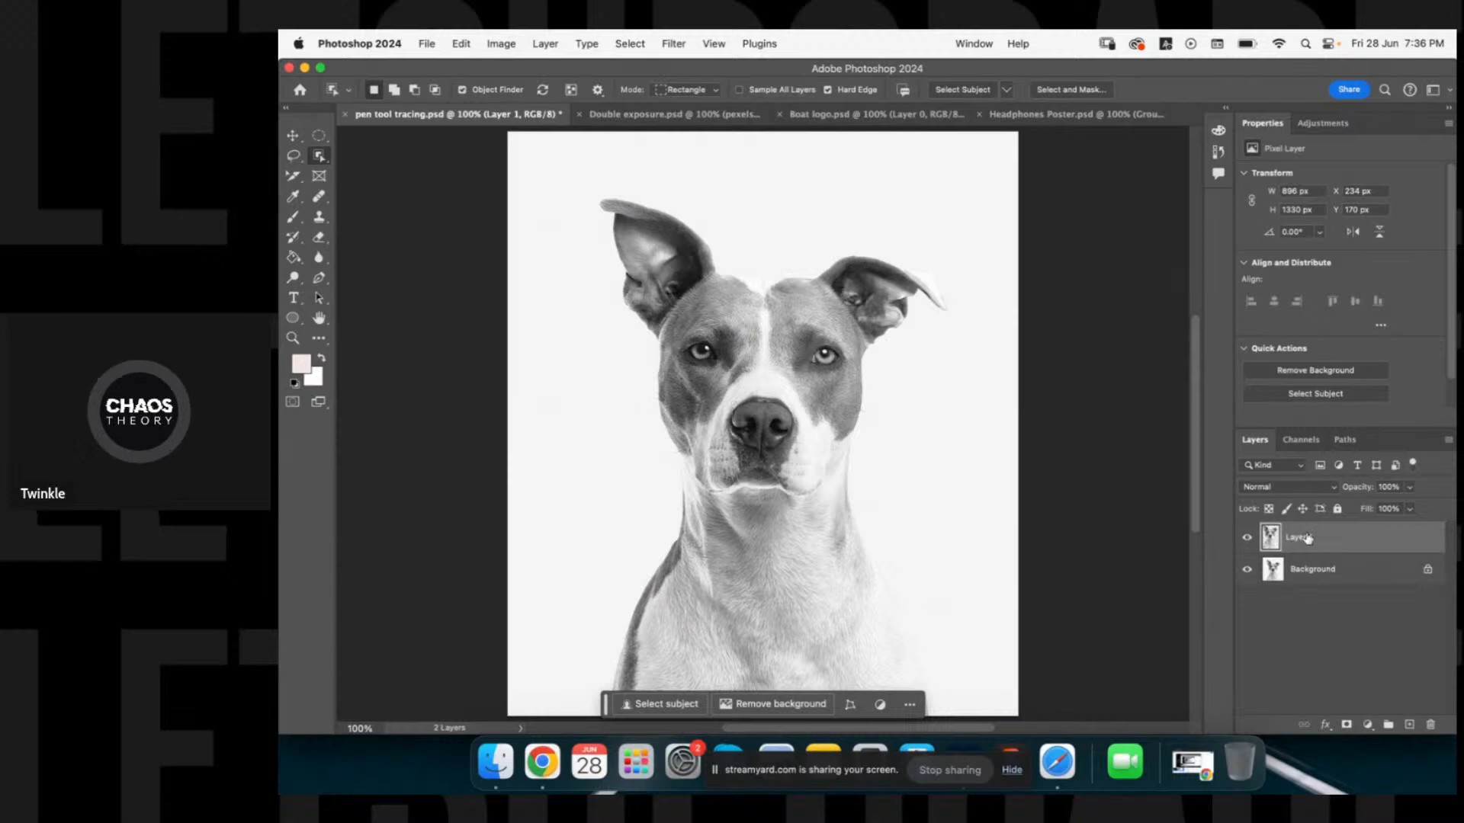
key("Delete")
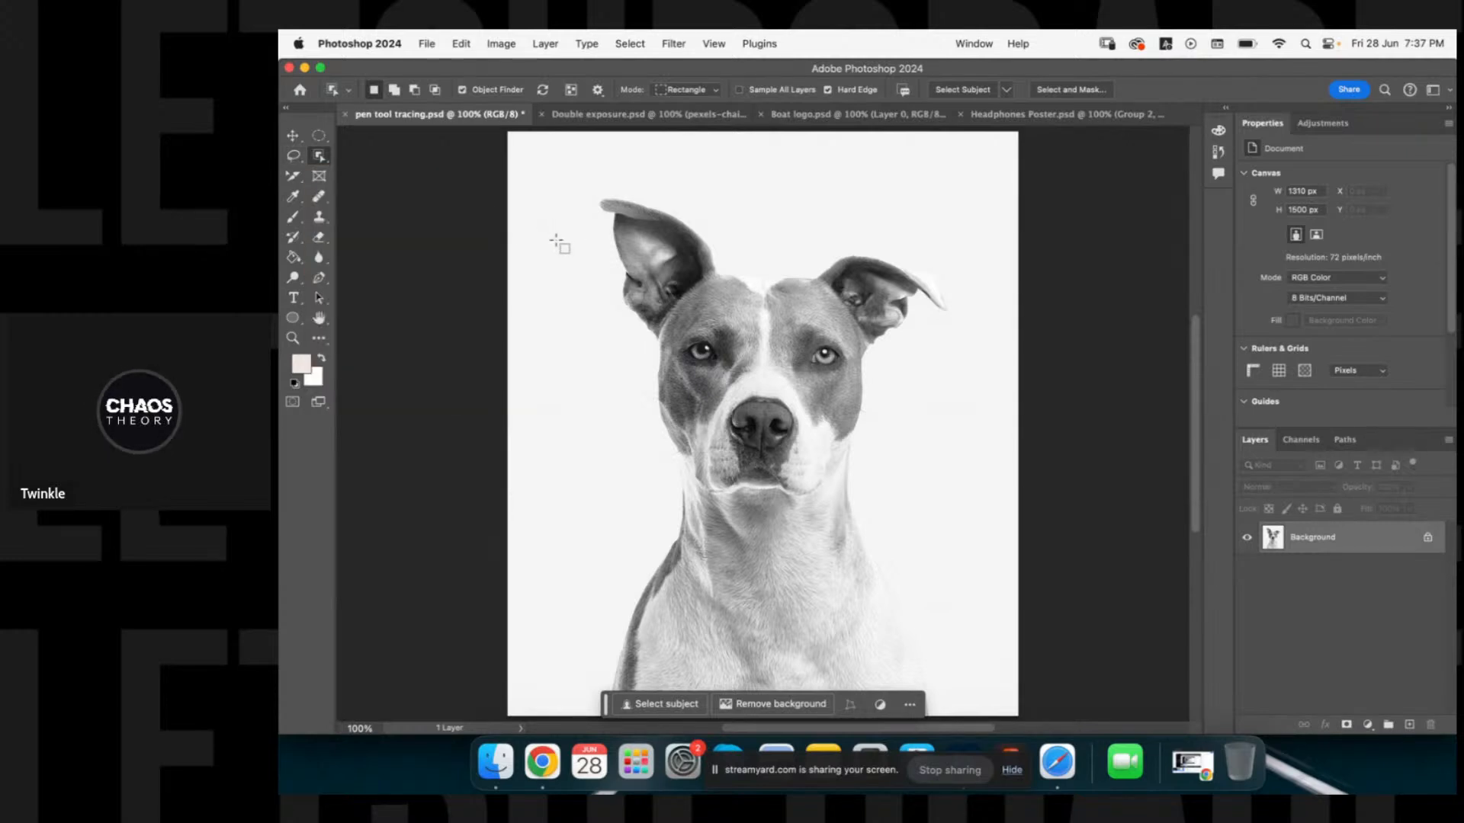
Start a Pen tool path at the image's bottom edge and trace up the outer edge of the dog's shoulder.
left_click(321, 279)
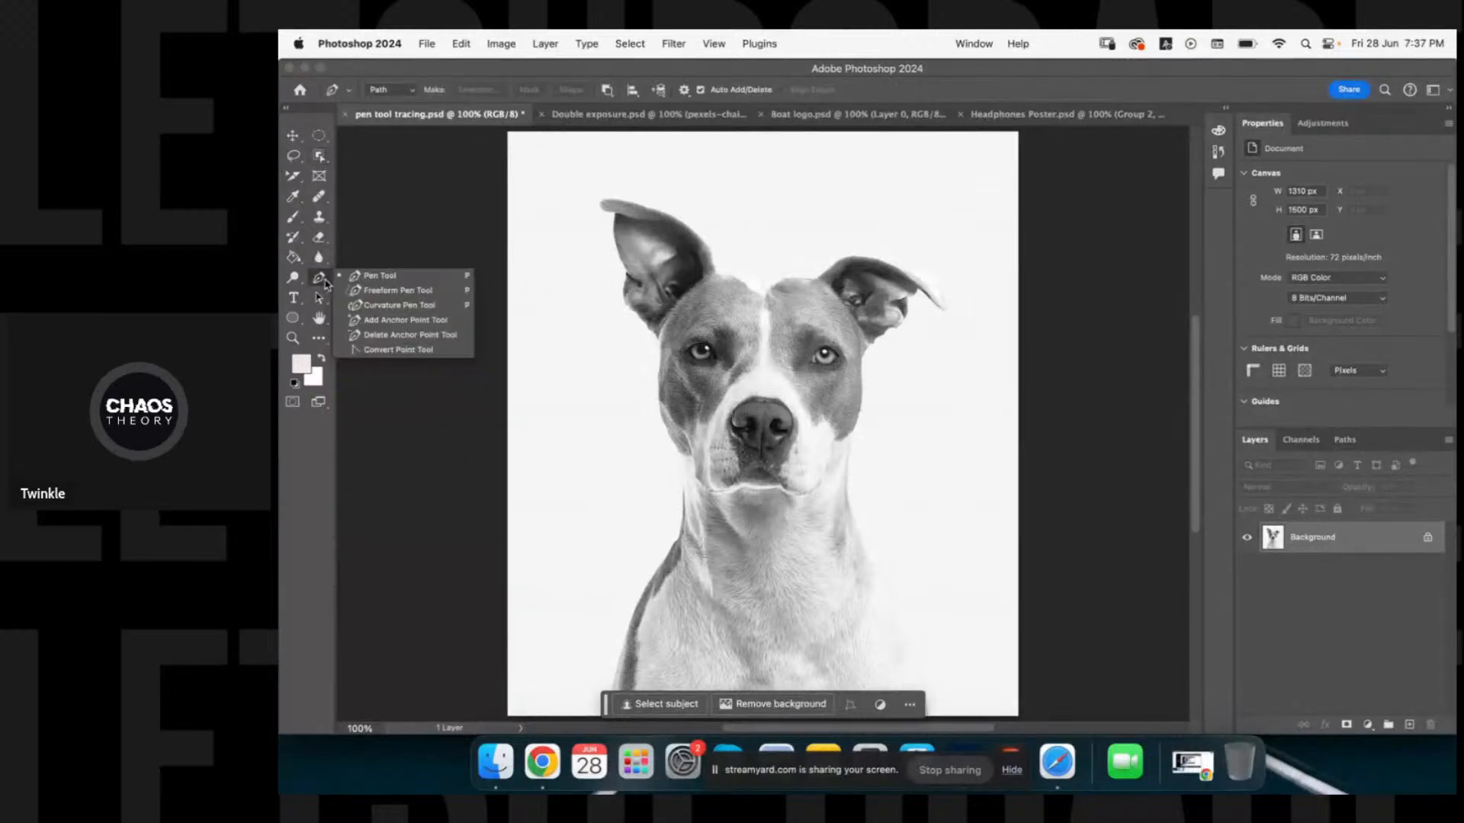
left_click(327, 282)
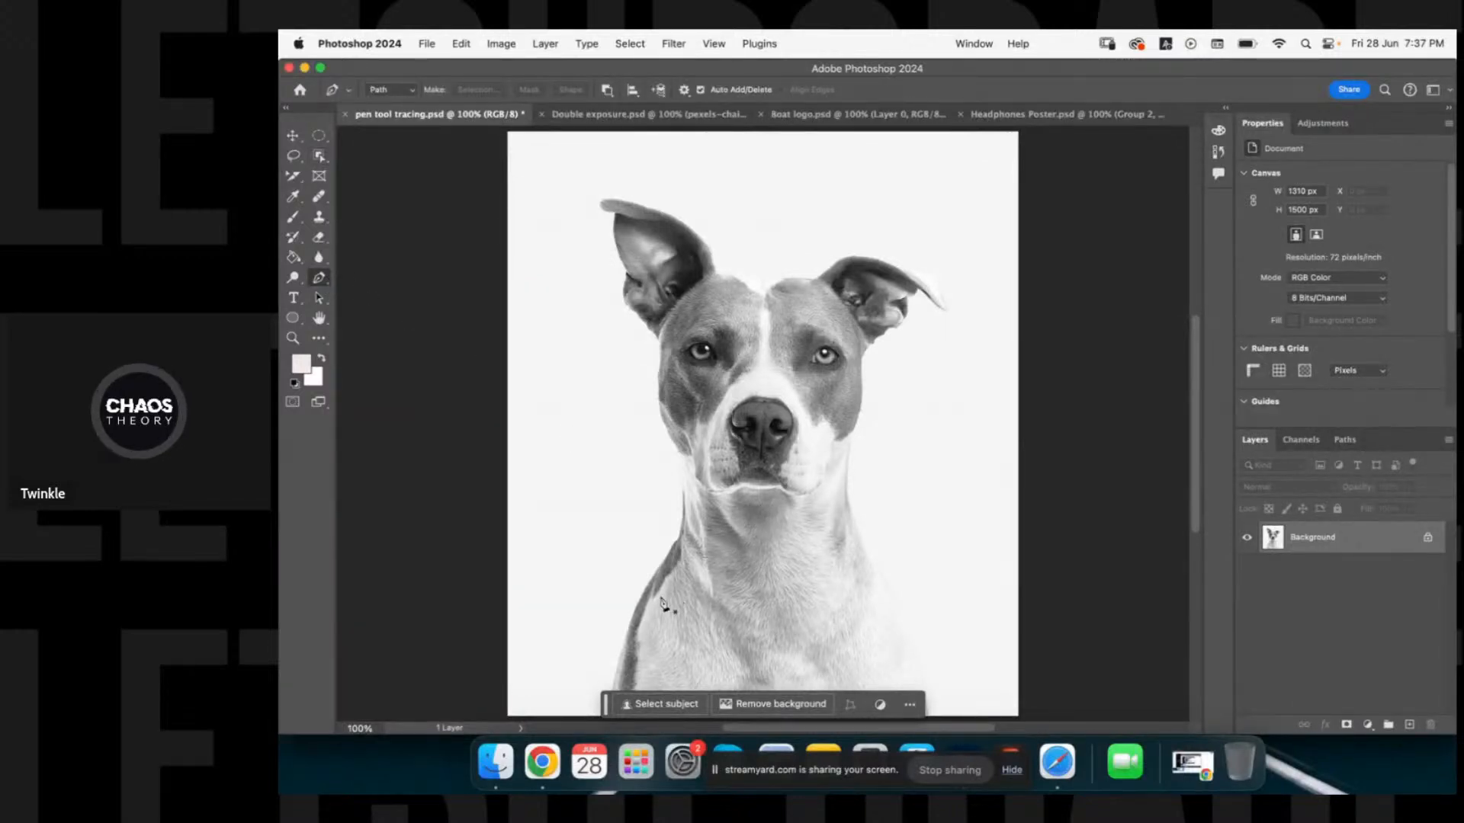
left_click_drag(660, 619, 694, 361)
key("z")
left_click_drag(642, 444, 722, 457)
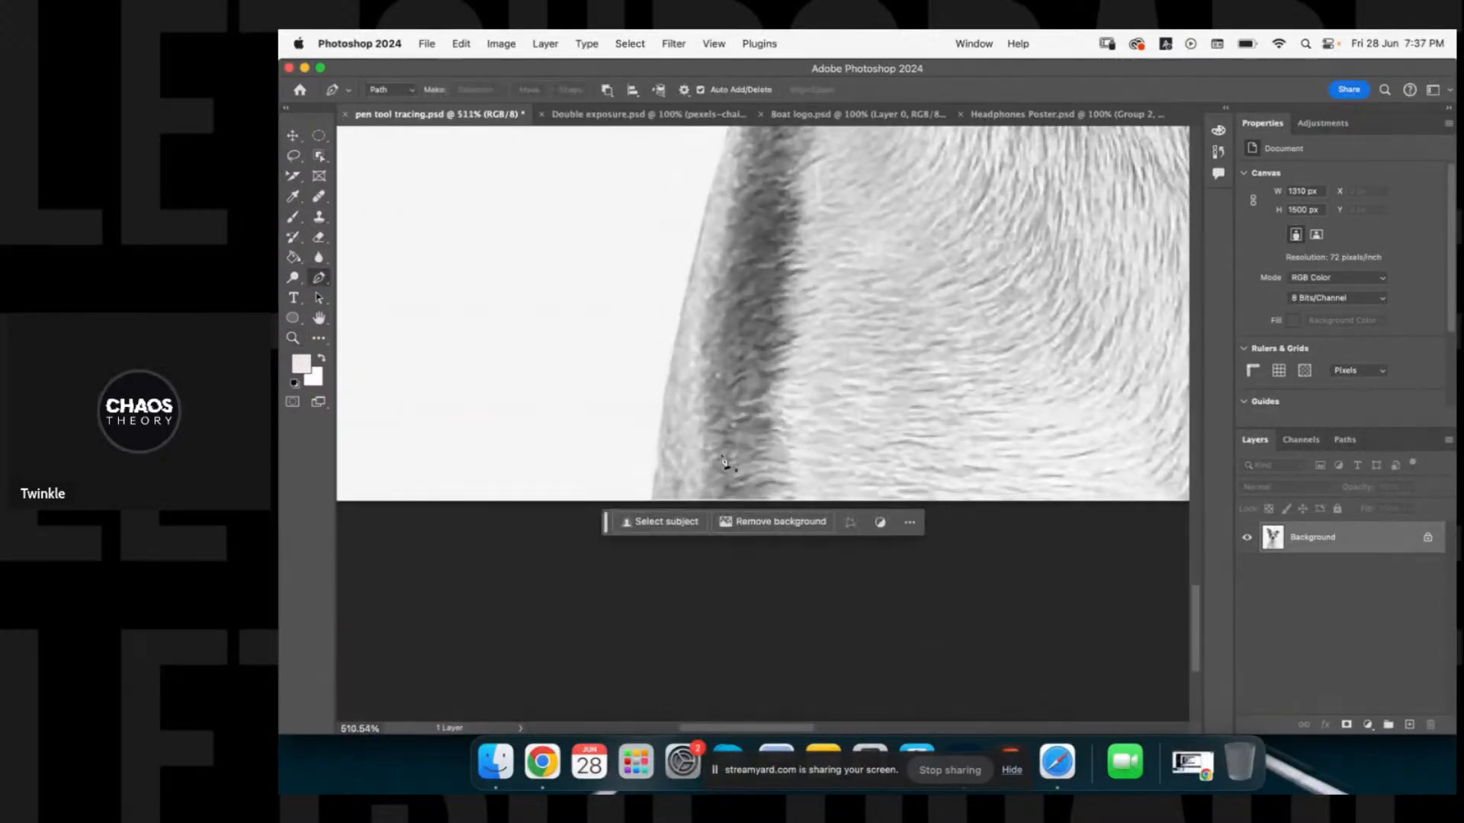
left_click(684, 262)
left_click(709, 198)
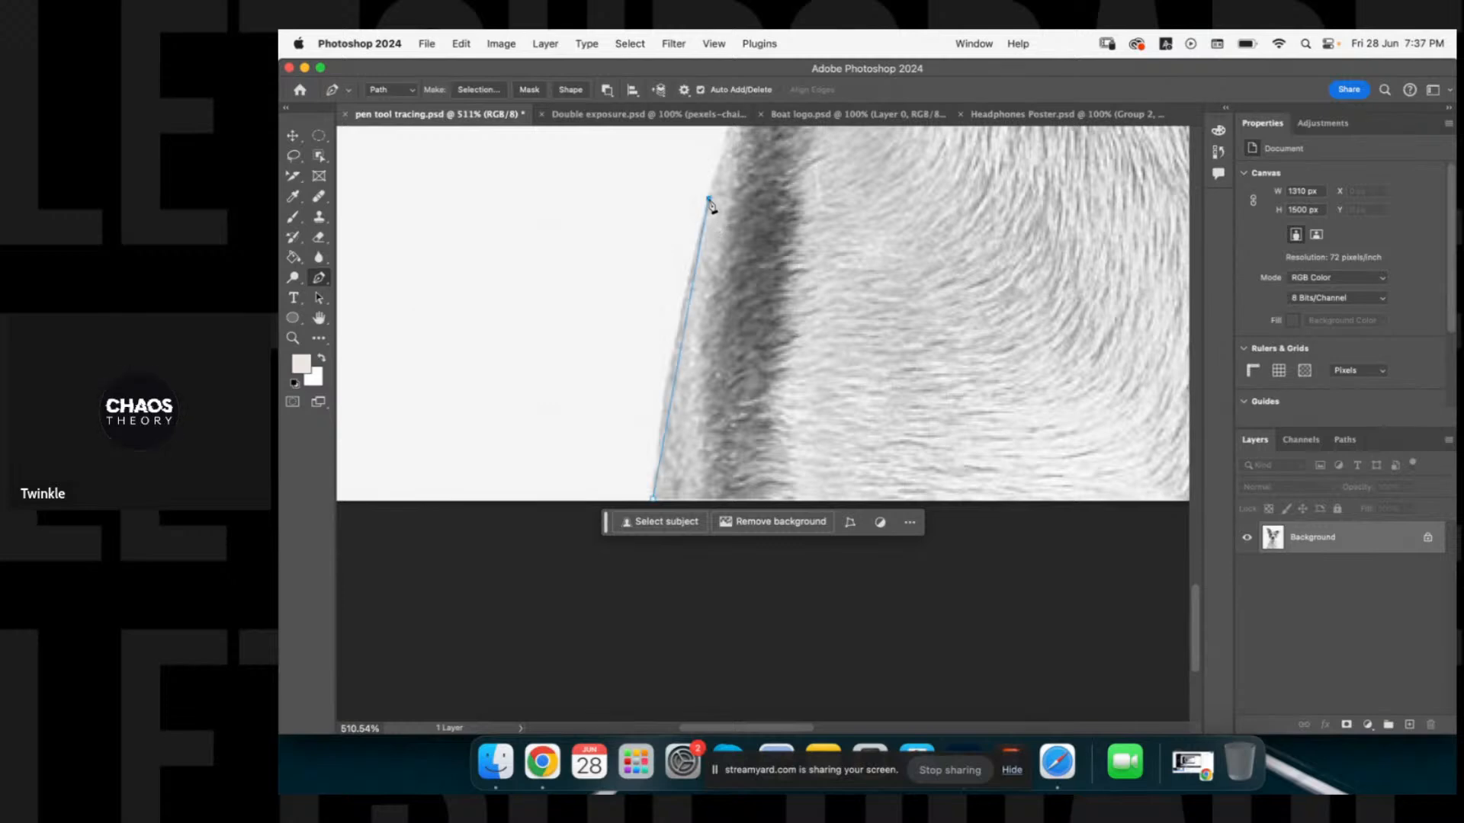
left_click_drag(733, 134, 738, 133)
scroll(709, 213, "up", 5)
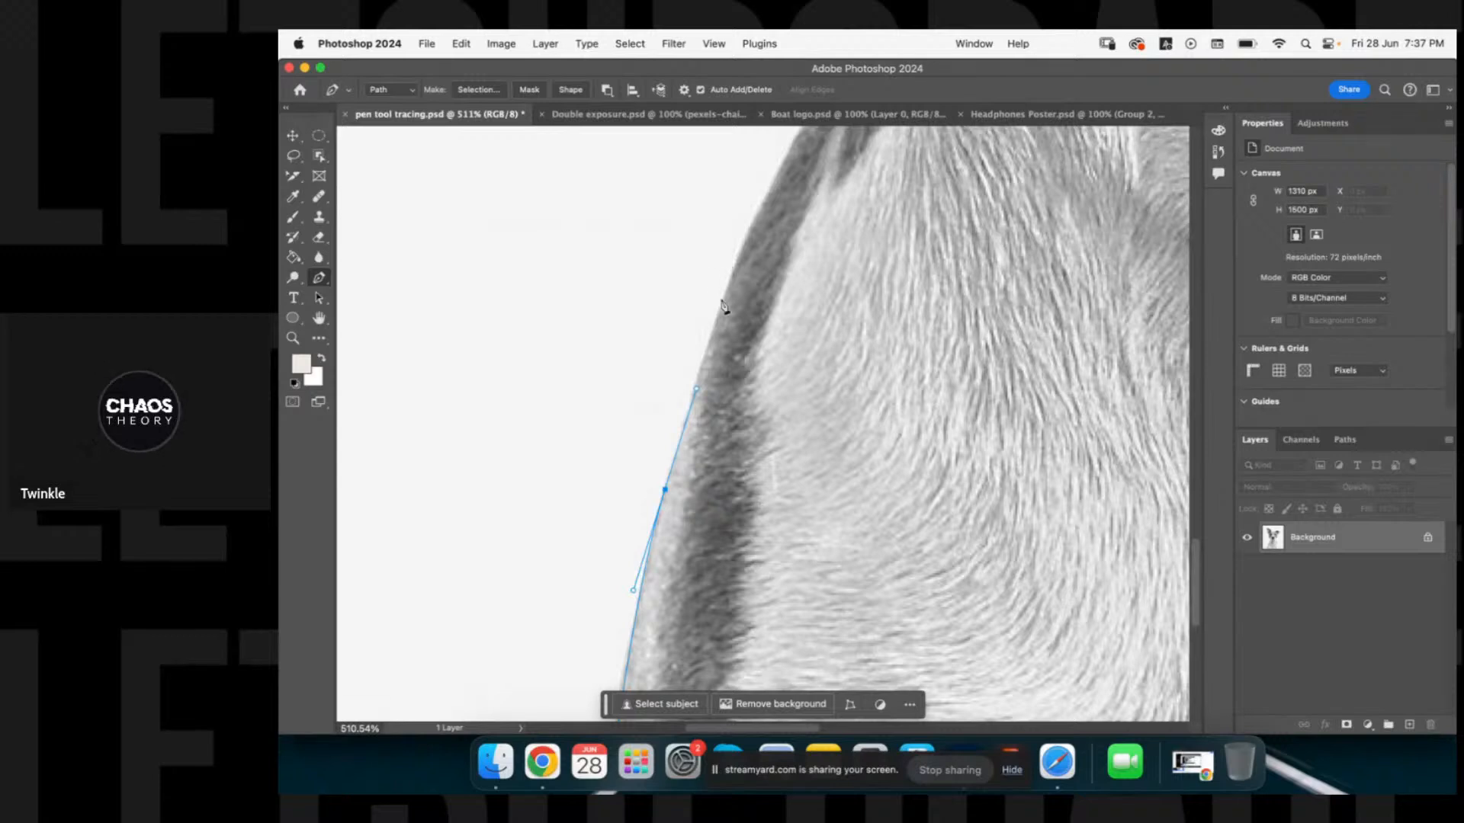
scroll(685, 432, "down", 4)
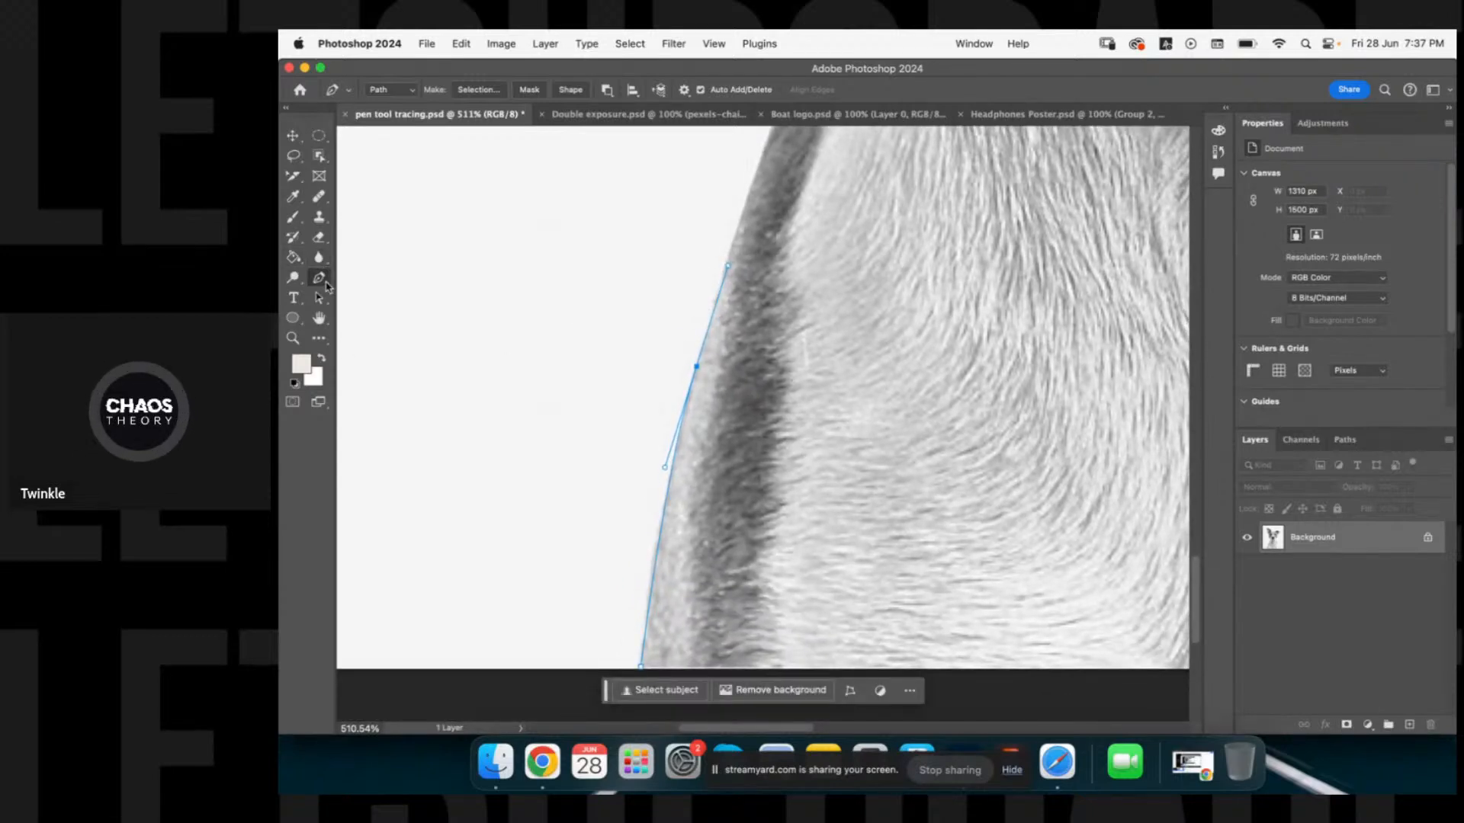
Add a curved point in the blank area beside the shoulder, and delete the whole path.
right_click(325, 282)
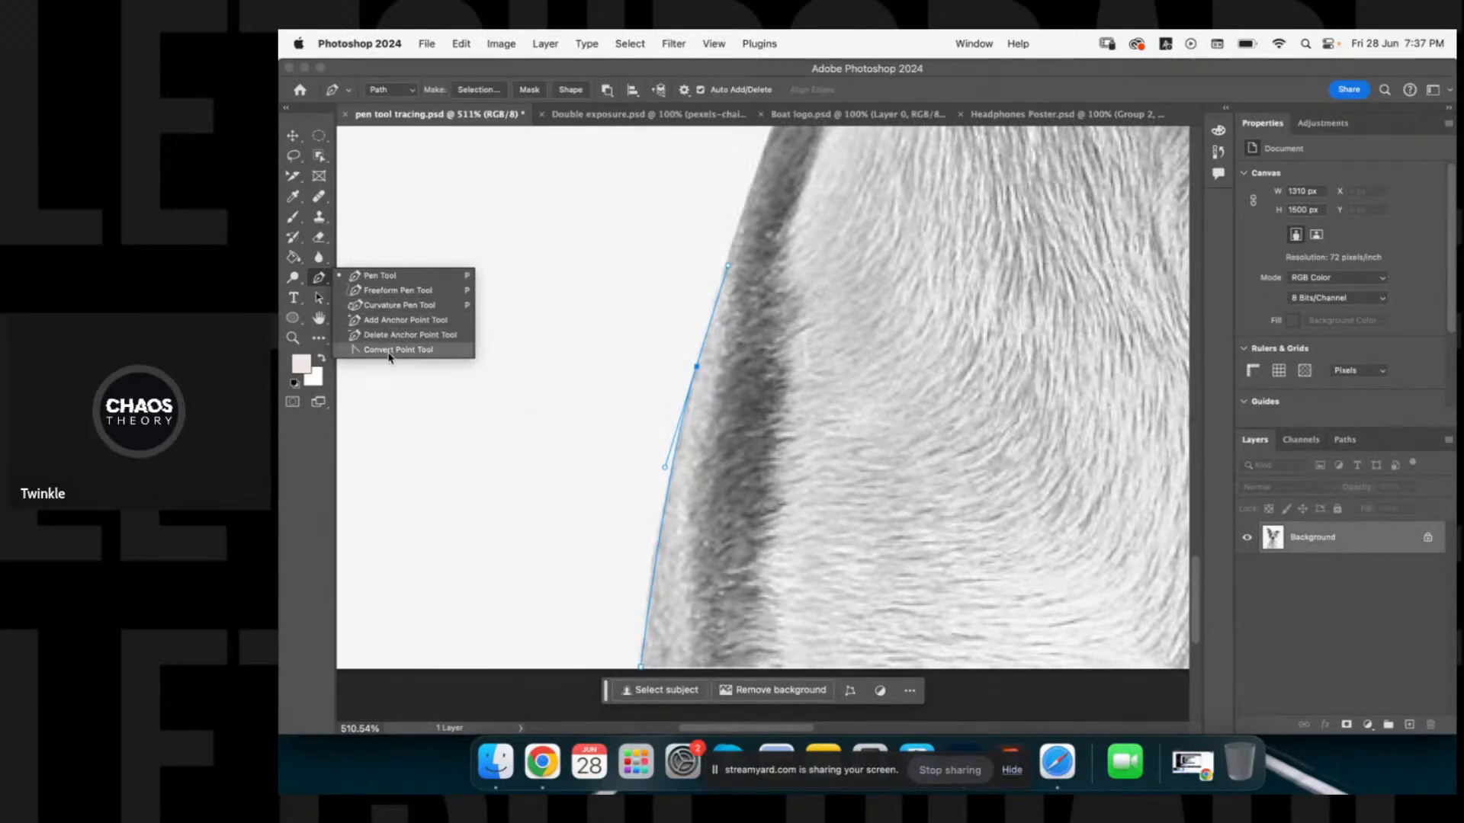
left_click(538, 370)
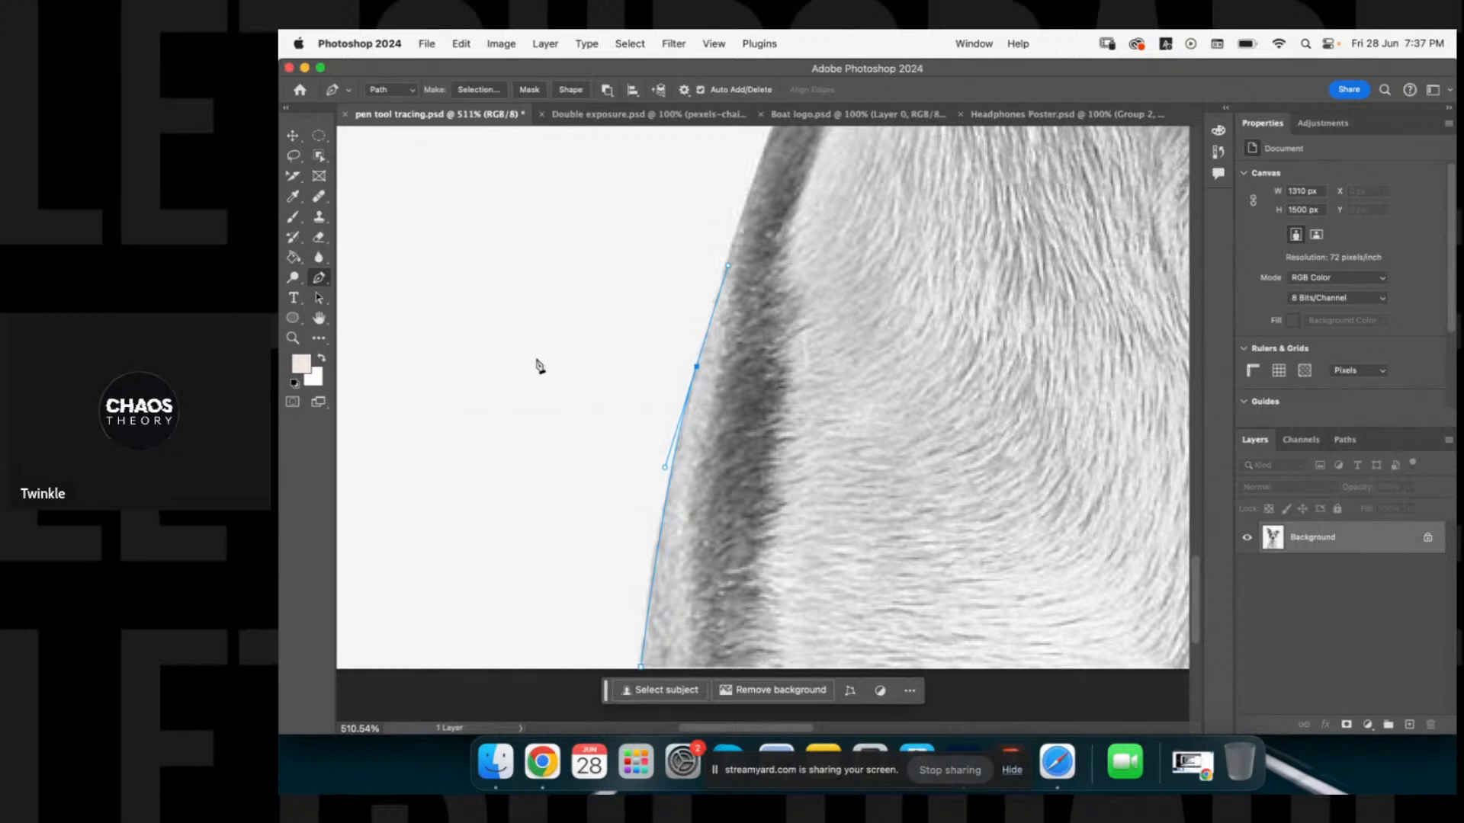
left_click(560, 343)
key("z")
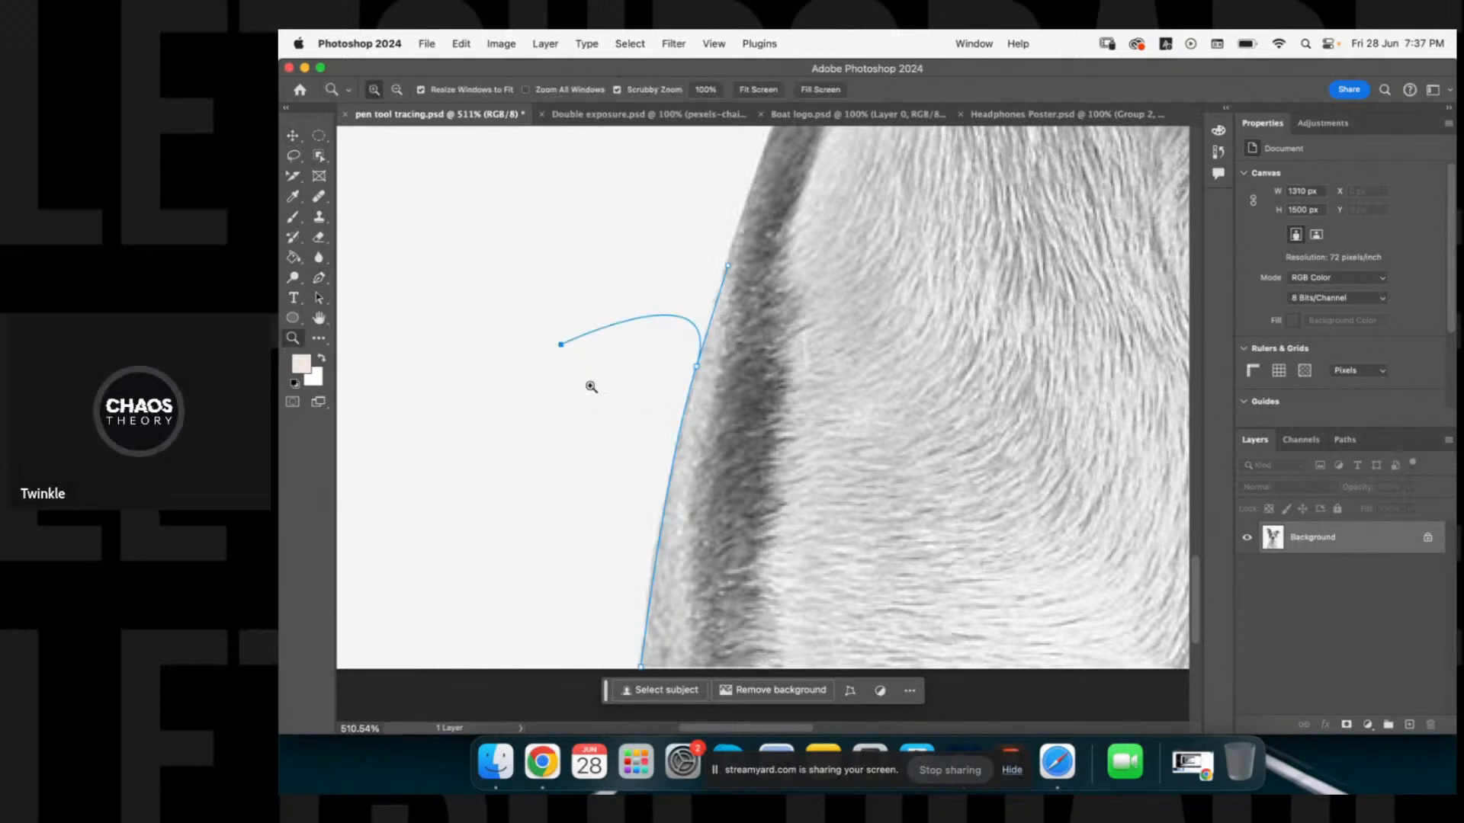
left_click_drag(591, 387, 584, 432)
key("v")
key("Delete")
key("p")
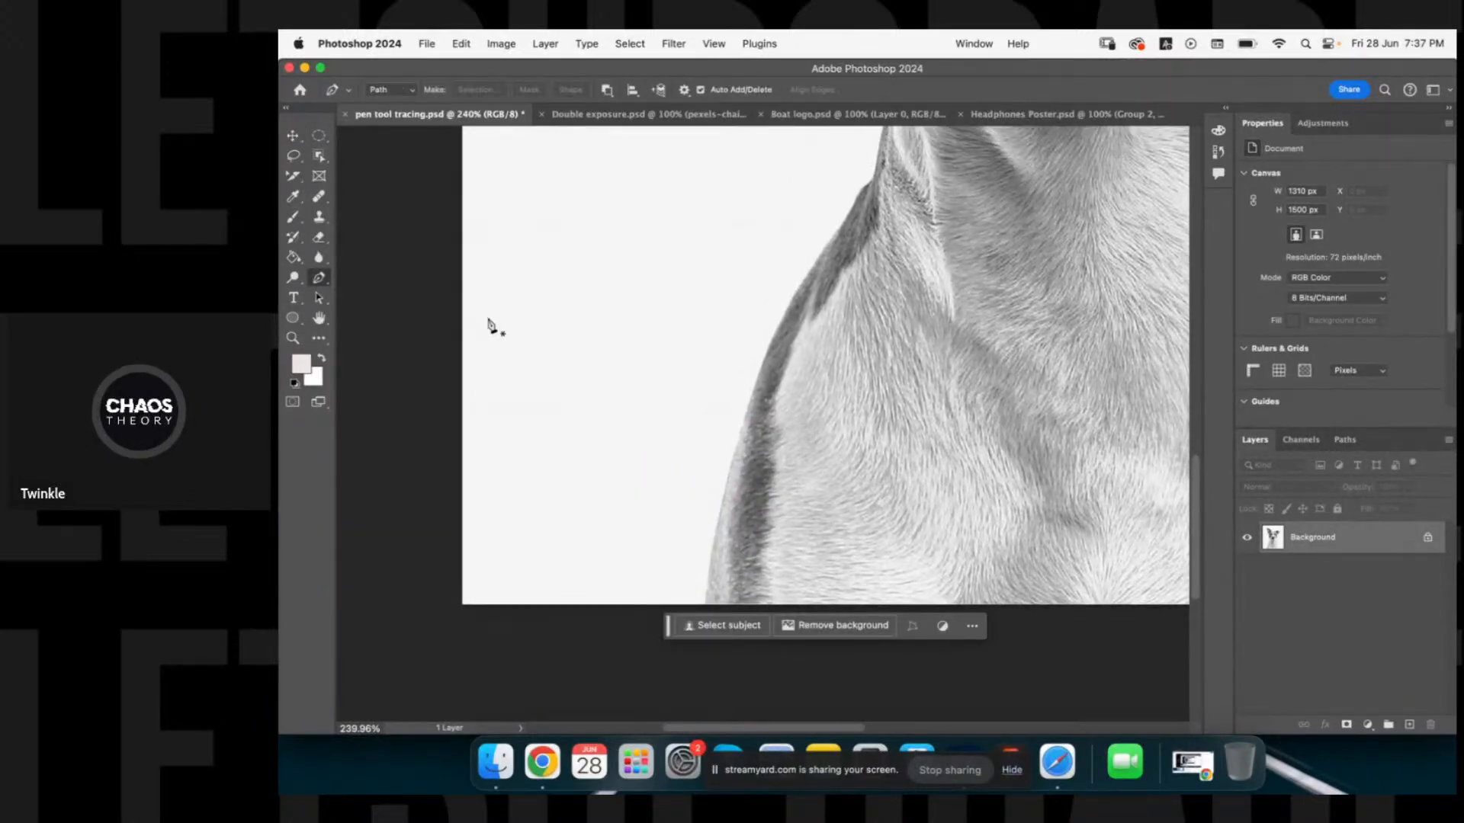
Place two Pen tool anchor points for a straight practice line on the blank background, and undo both.
right_click(321, 279)
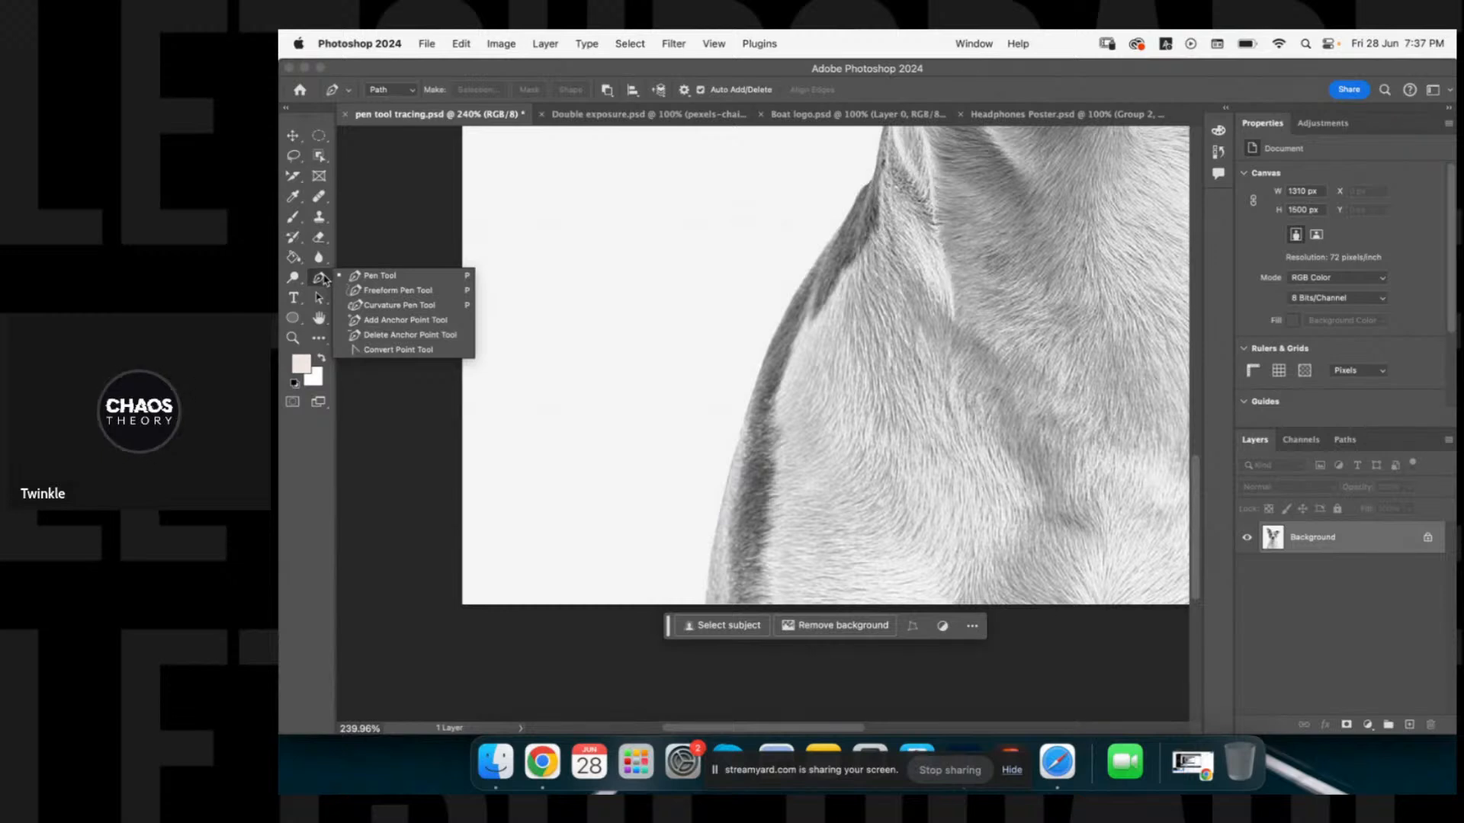
left_click(345, 276)
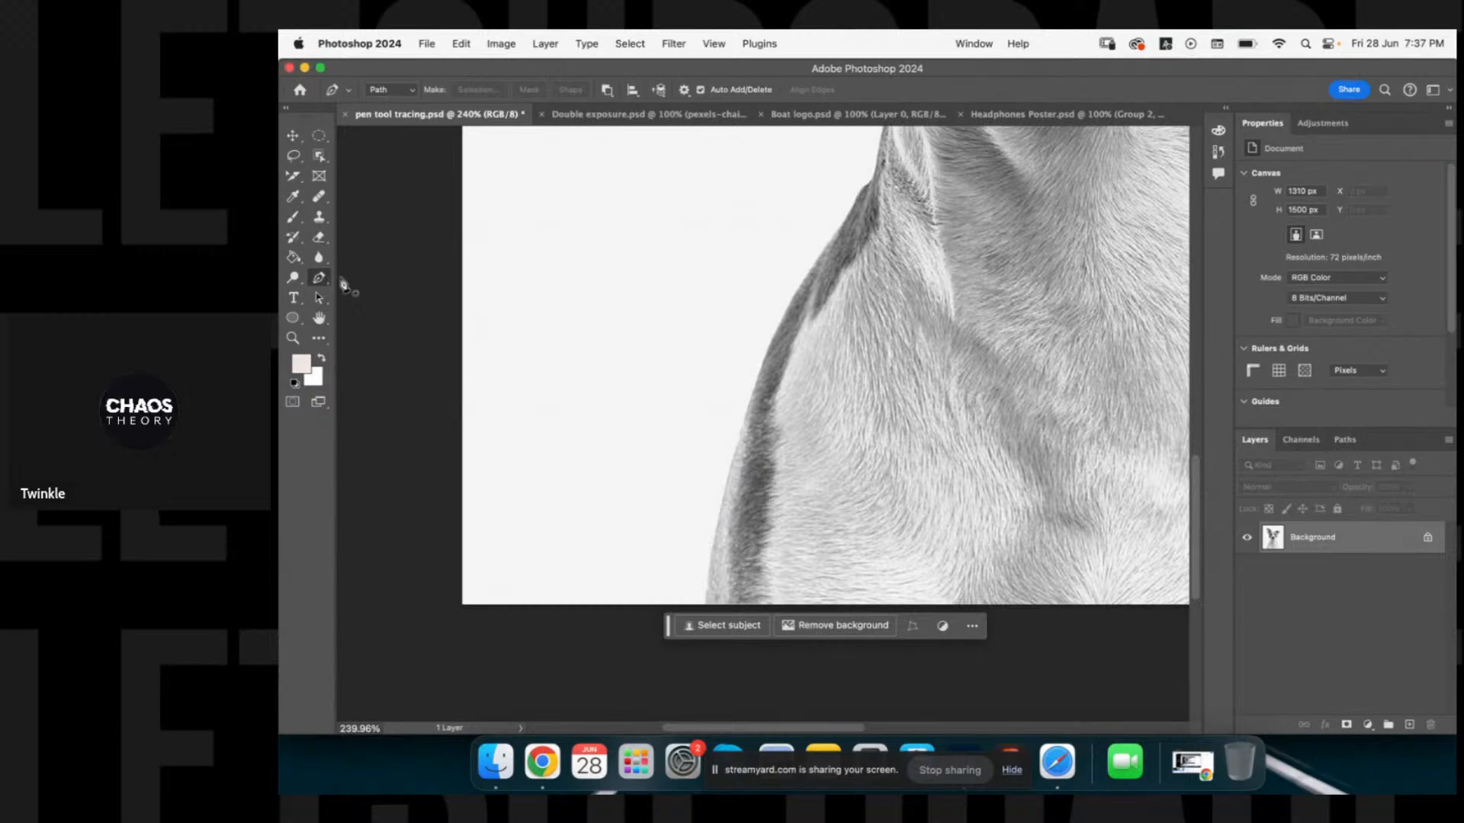
left_click(534, 333)
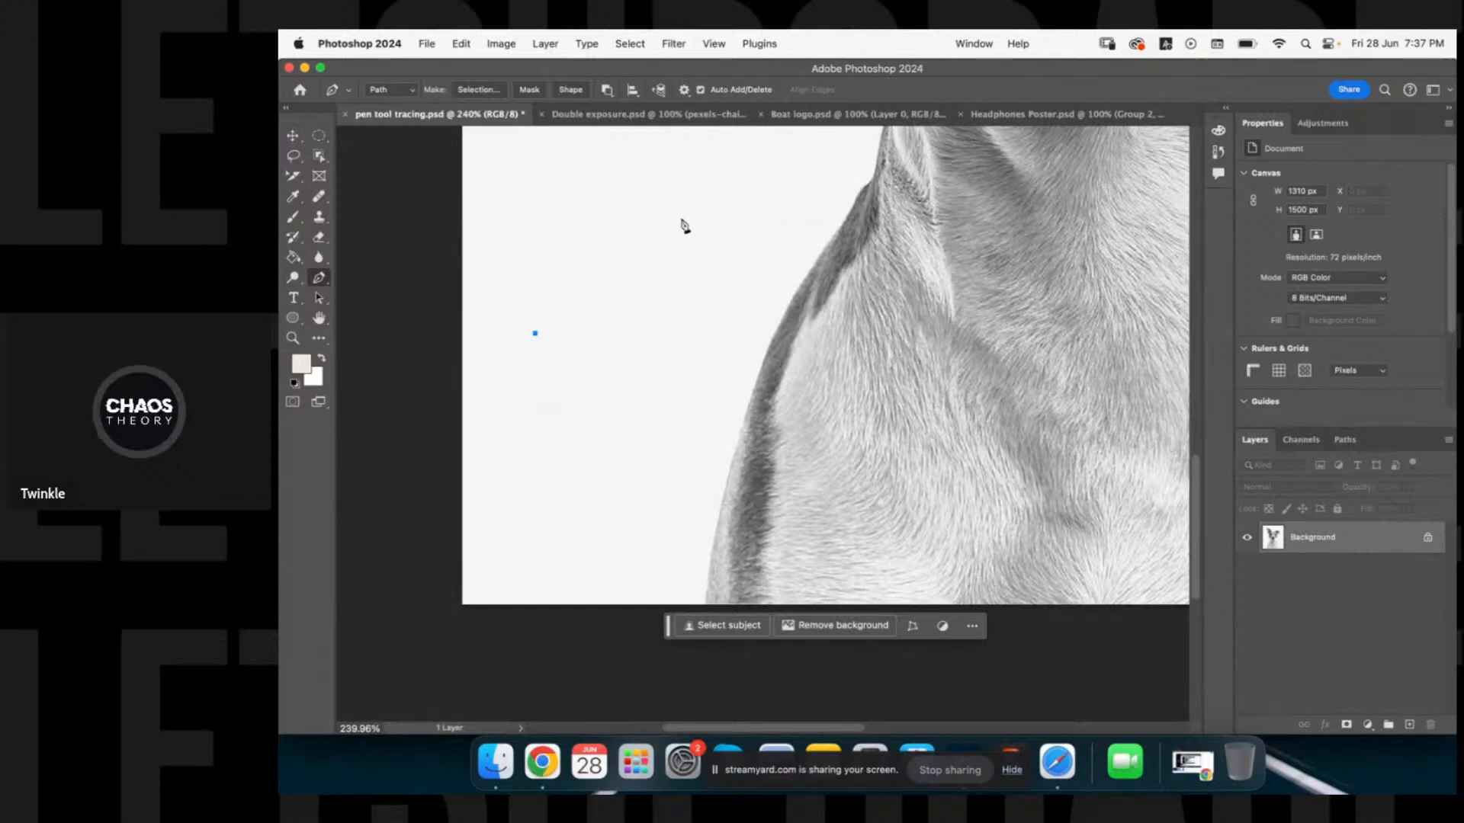
left_click(721, 204)
key("super+z")
key("super+z")
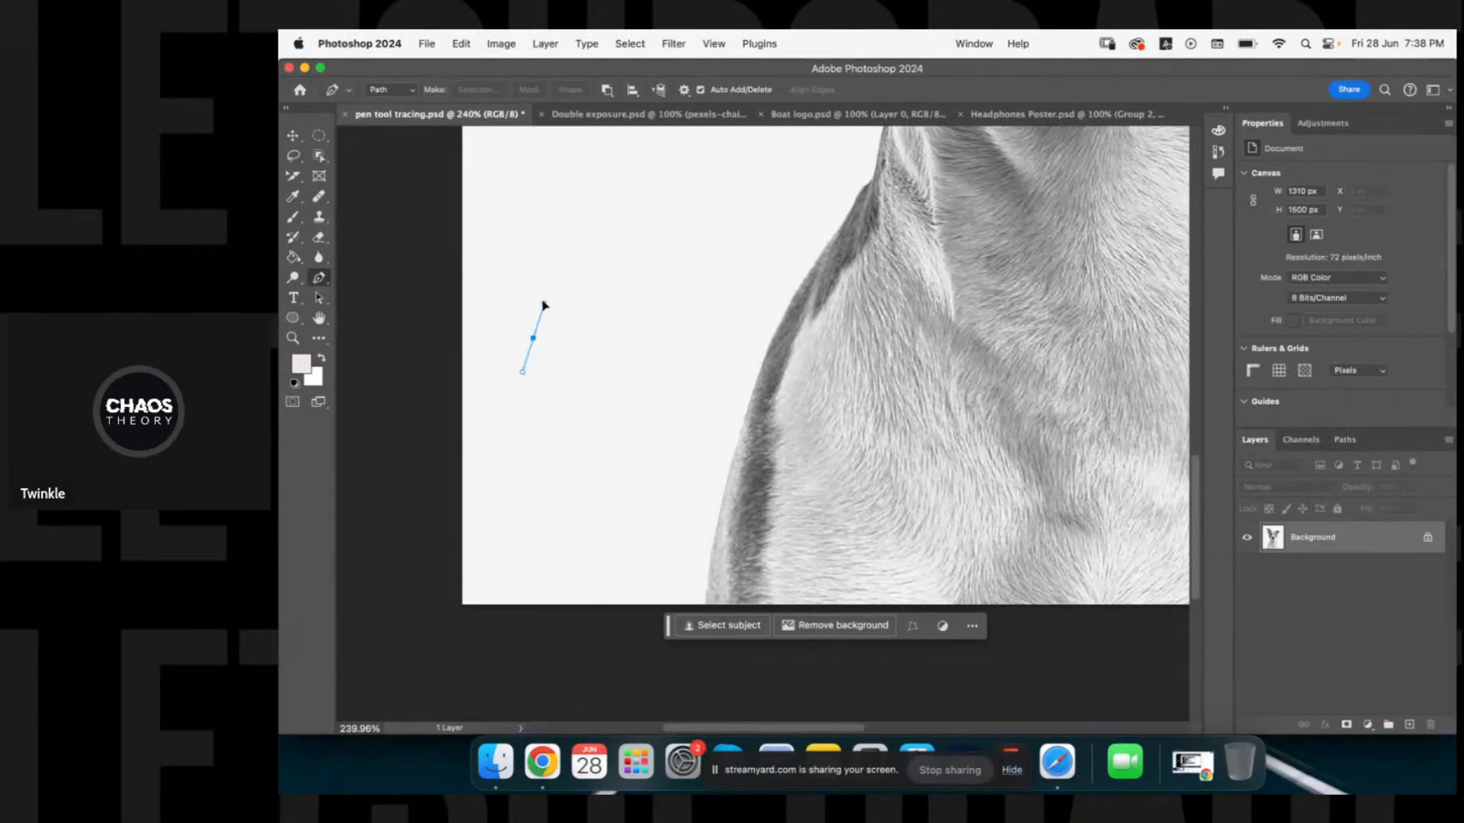
Draw an arched two-point practice curve beside the shoulder with the Pen tool, angling its end handle downward.
left_click_drag(543, 305, 633, 227)
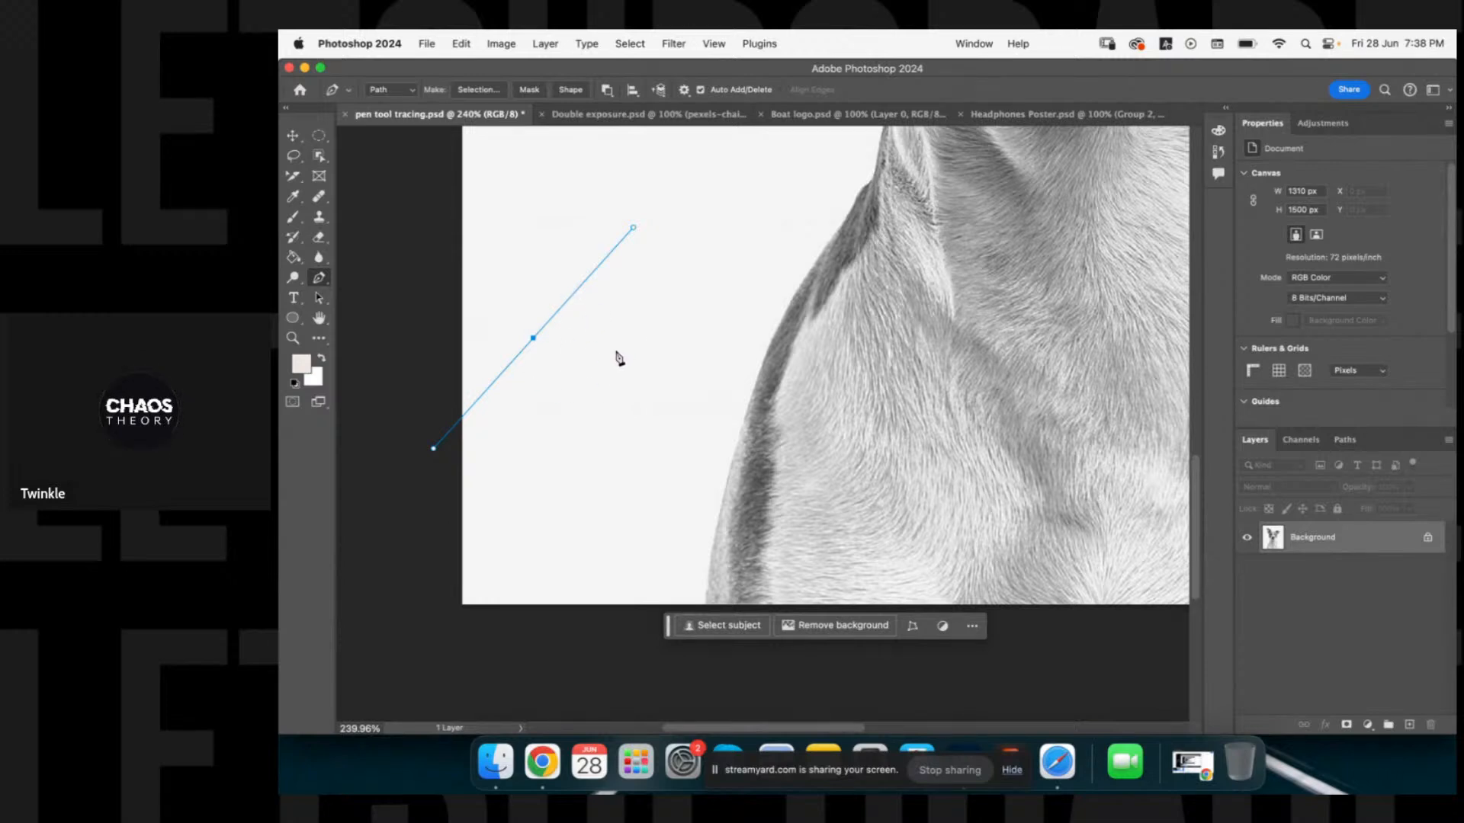
left_click_drag(667, 313, 698, 335)
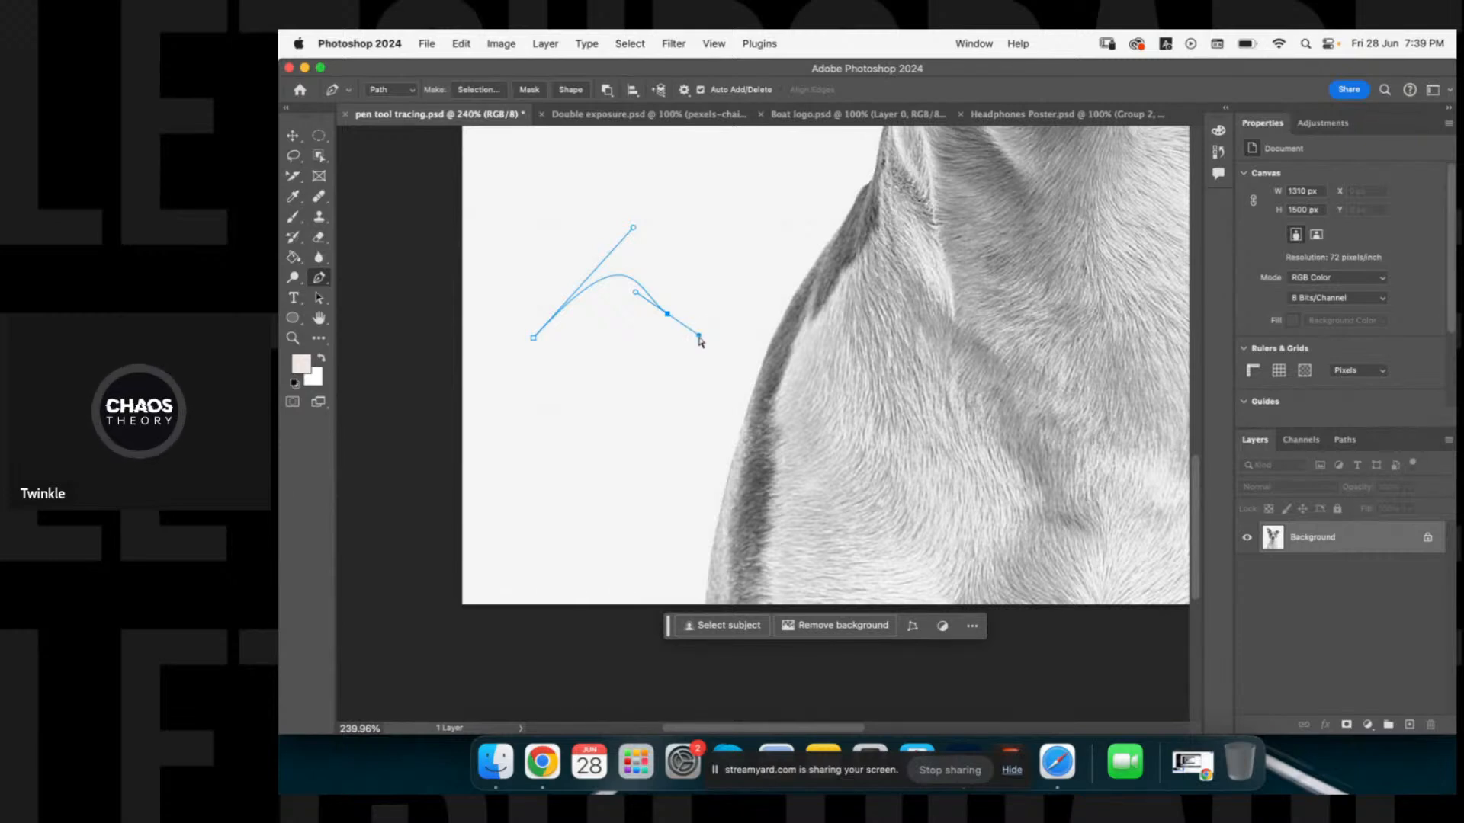
left_click_drag(700, 342, 664, 355)
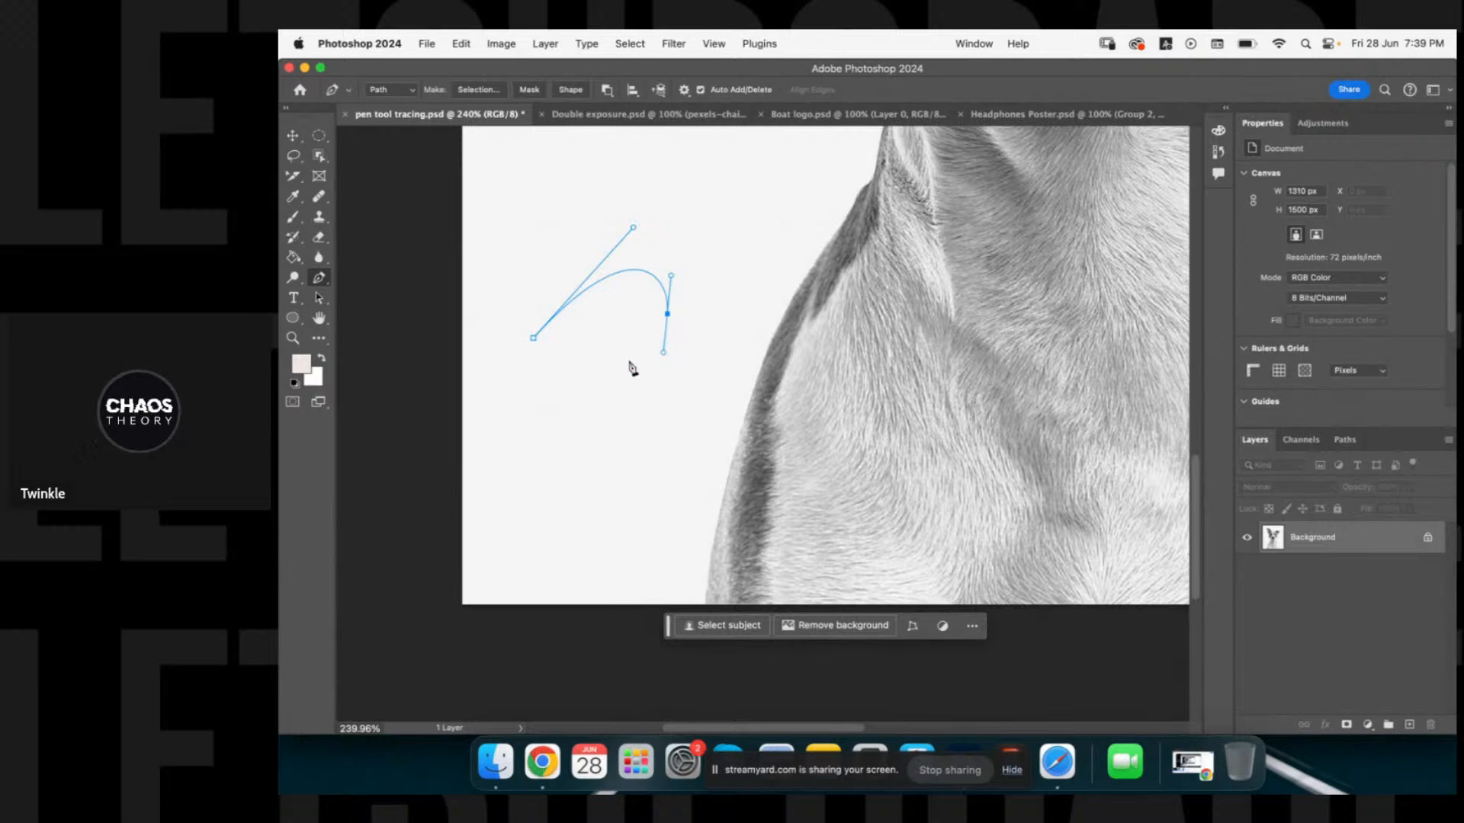
Try a third curved anchor point and undo it, swing the second point's handle outward, and add a new third curved point.
left_click_drag(584, 393, 539, 413)
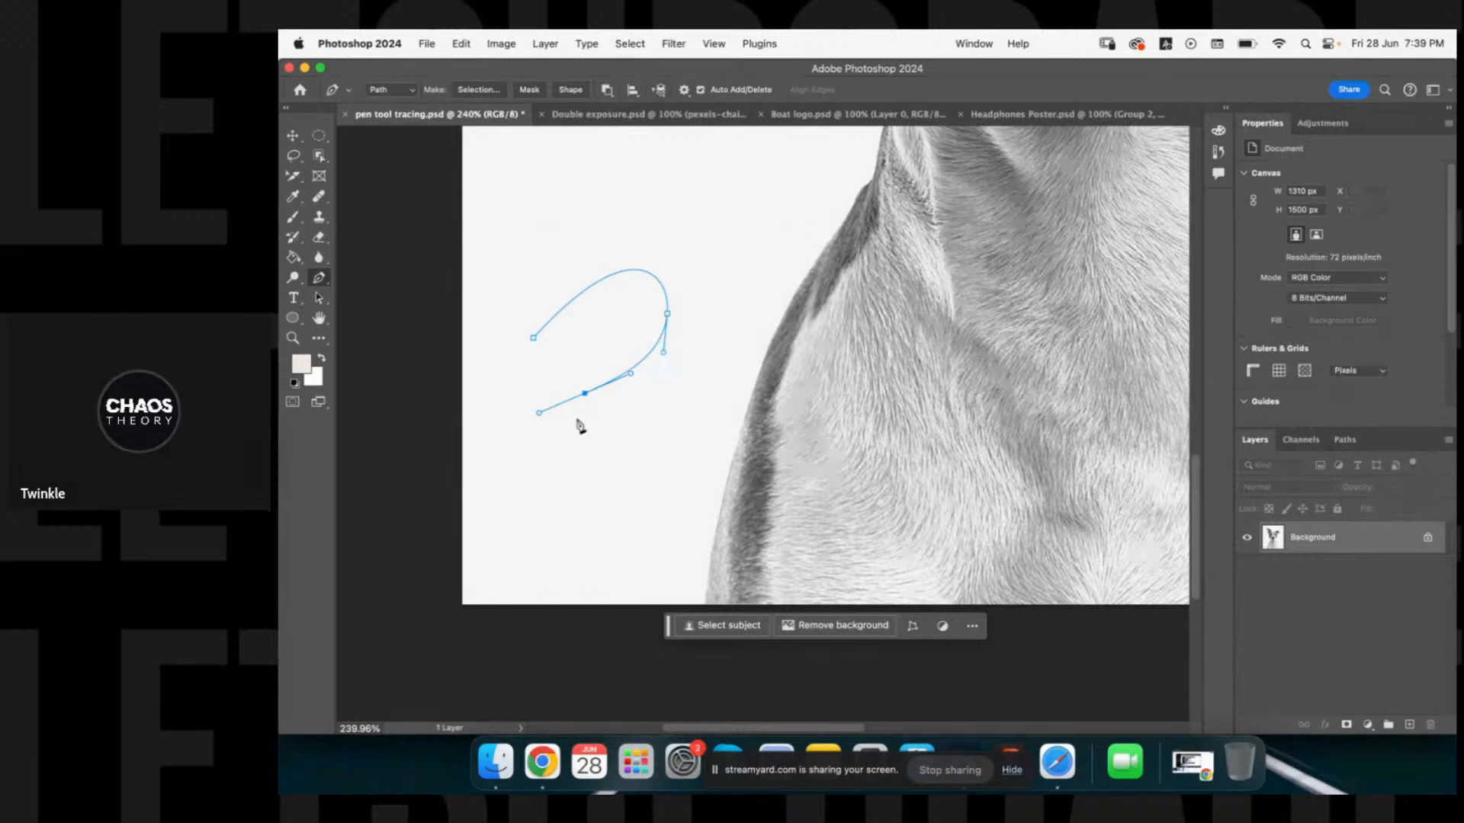
key("super+z")
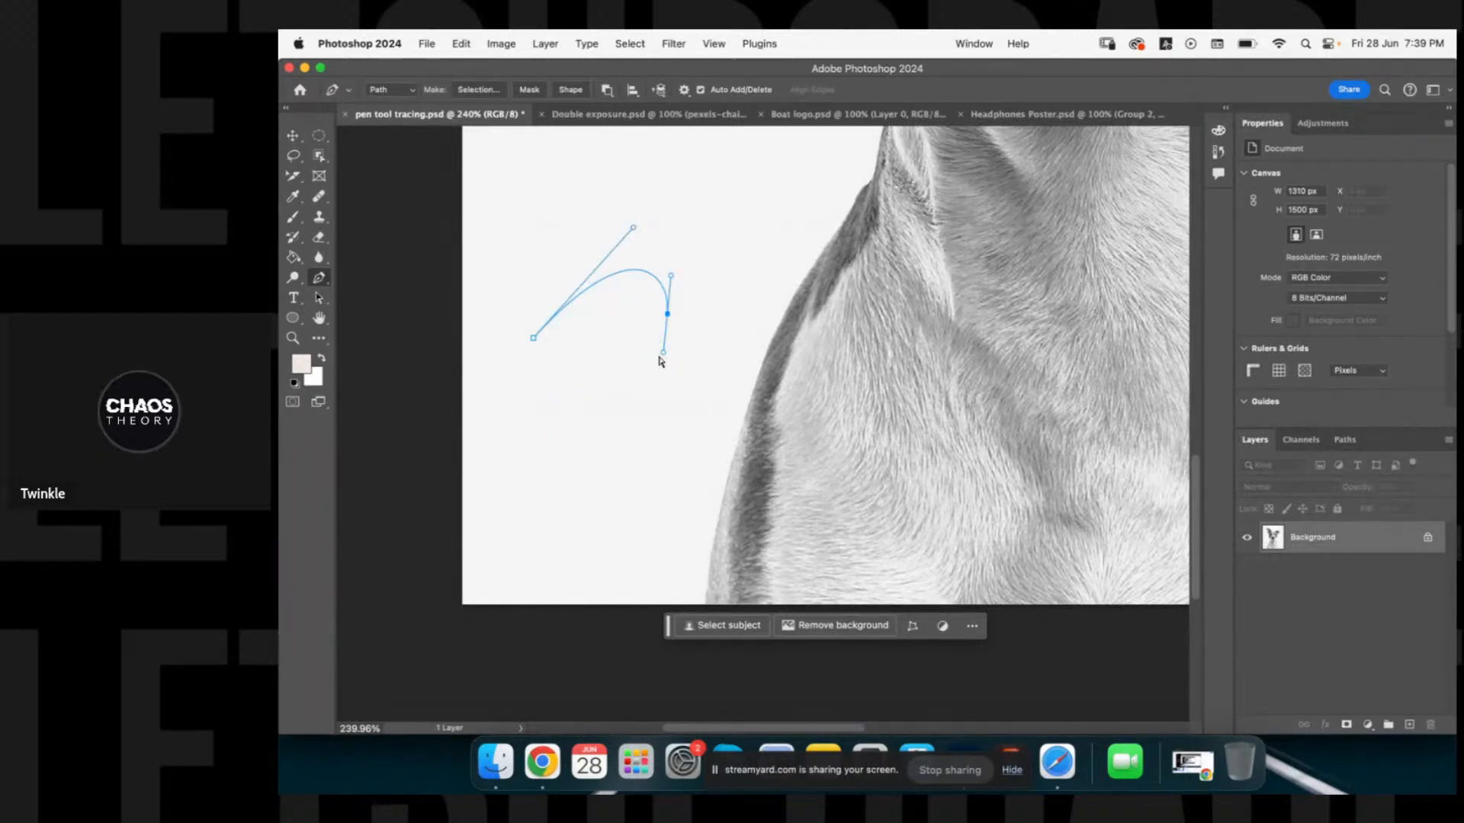
left_click_drag(663, 352, 699, 335)
left_click_drag(645, 394, 575, 429)
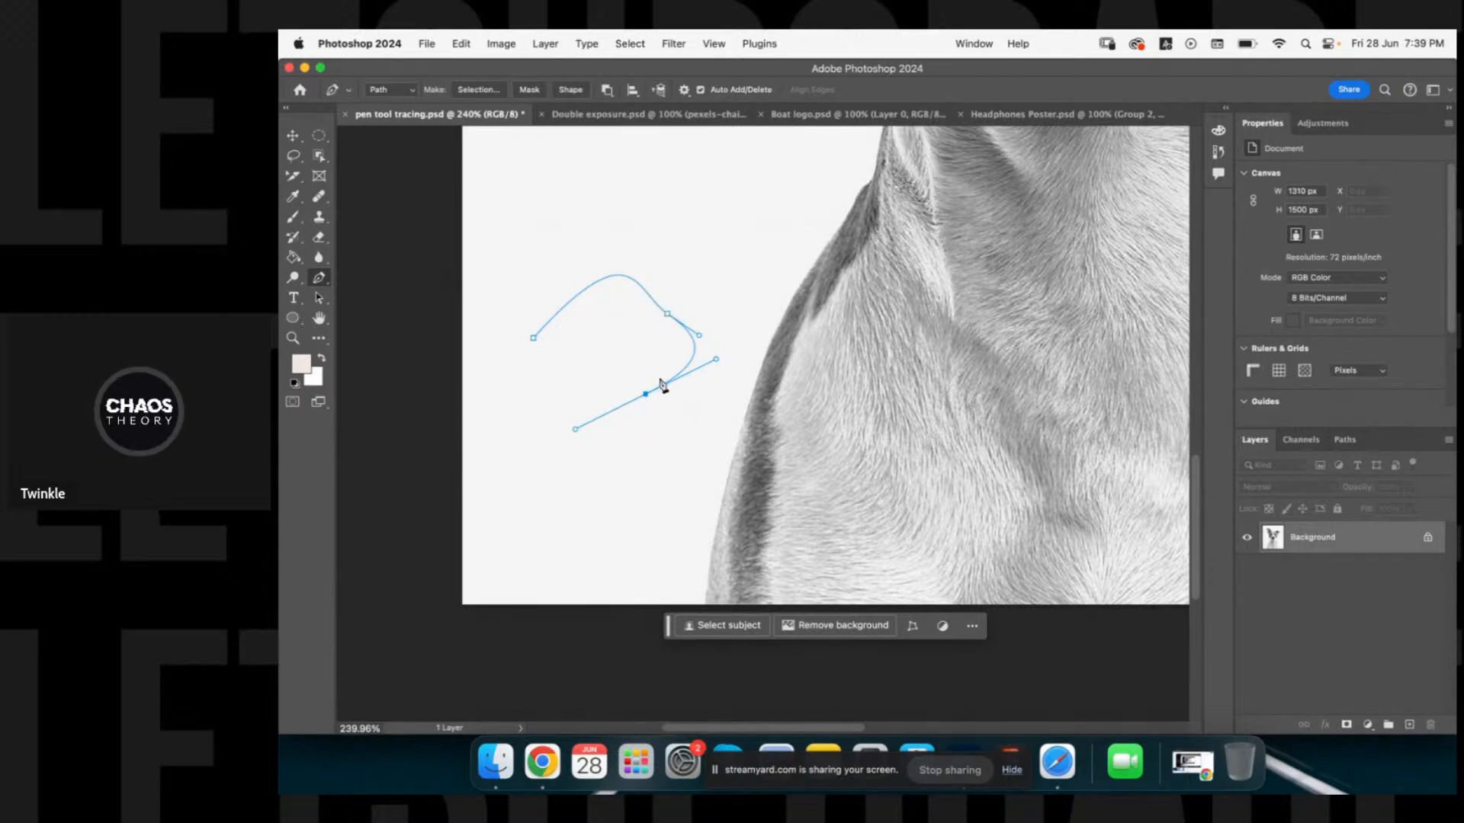
right_click(319, 278)
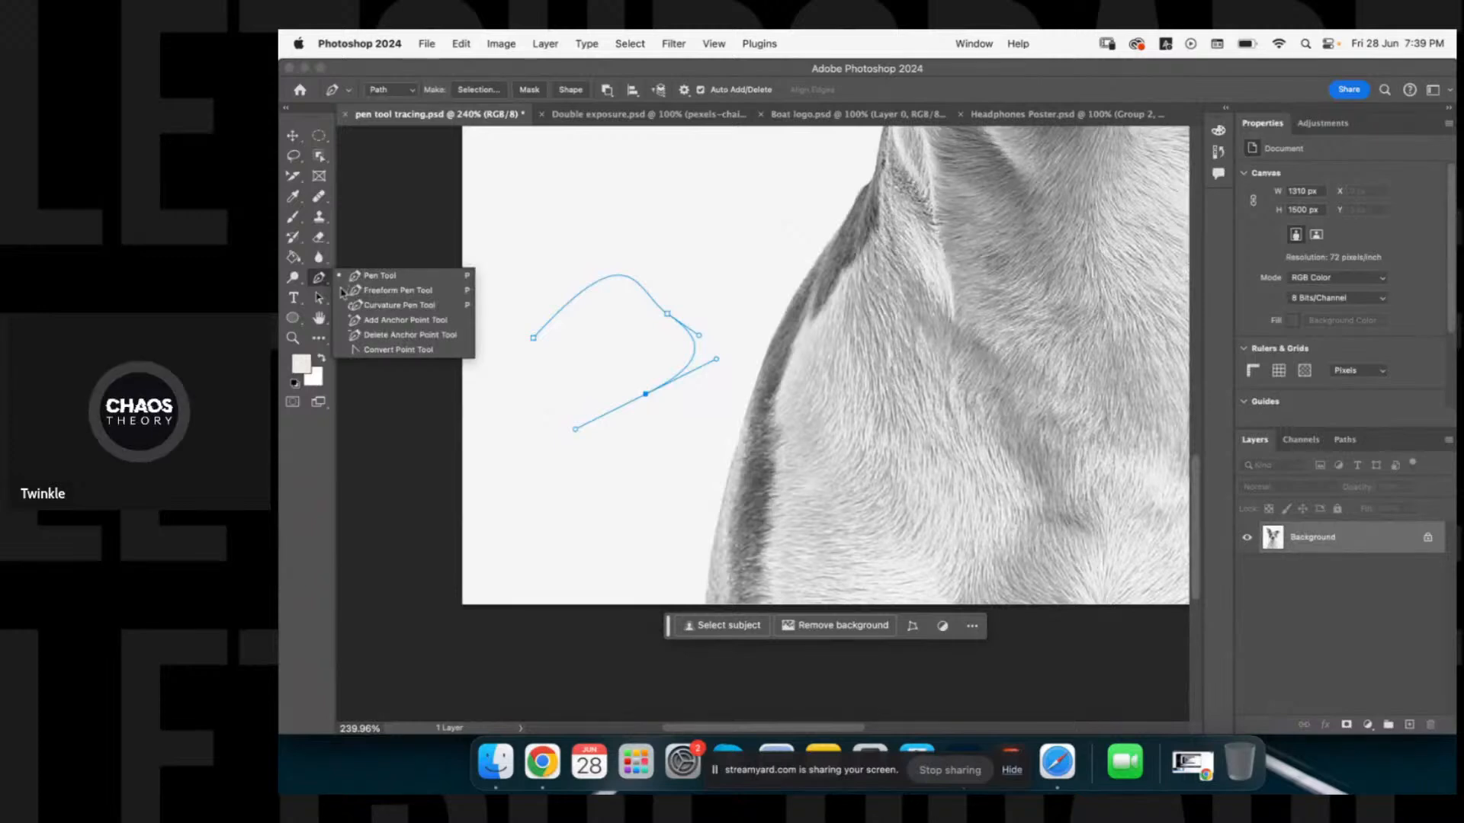
left_click(632, 294)
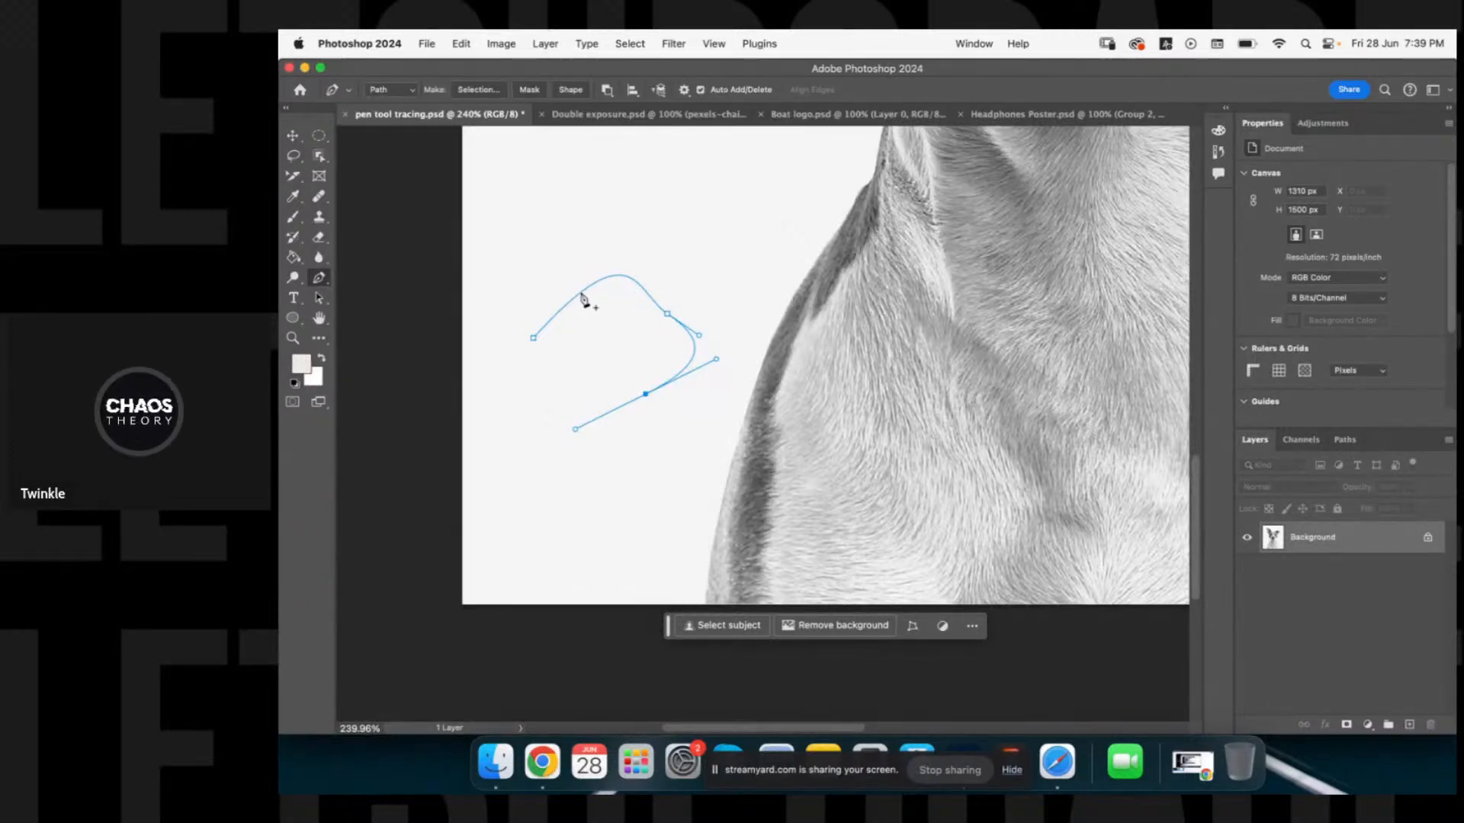
left_click(533, 336)
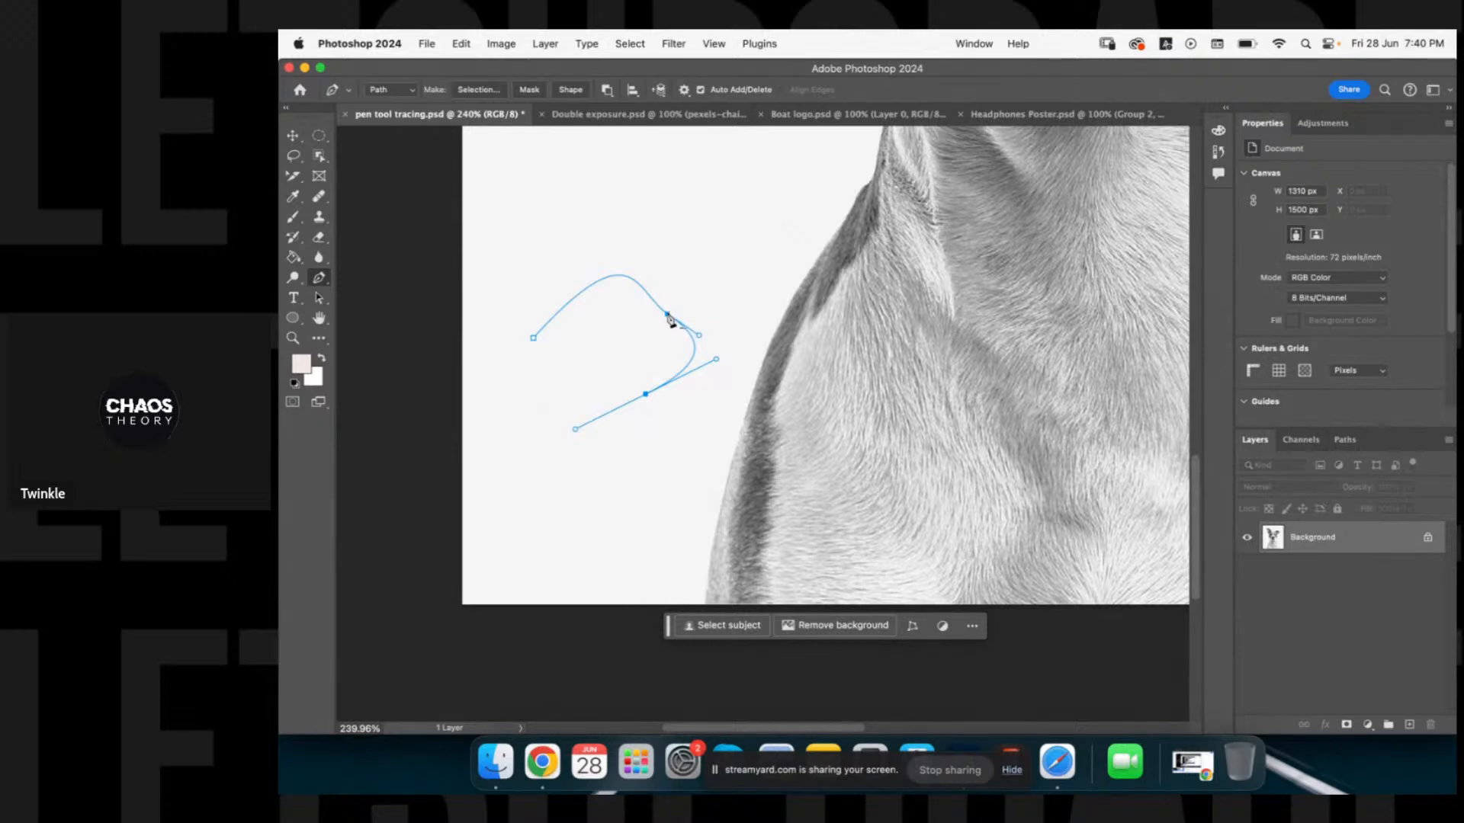
Delete the middle anchor point of the practice curve, add a replacement, move it up and outward, and lengthen its handle.
left_click(669, 317)
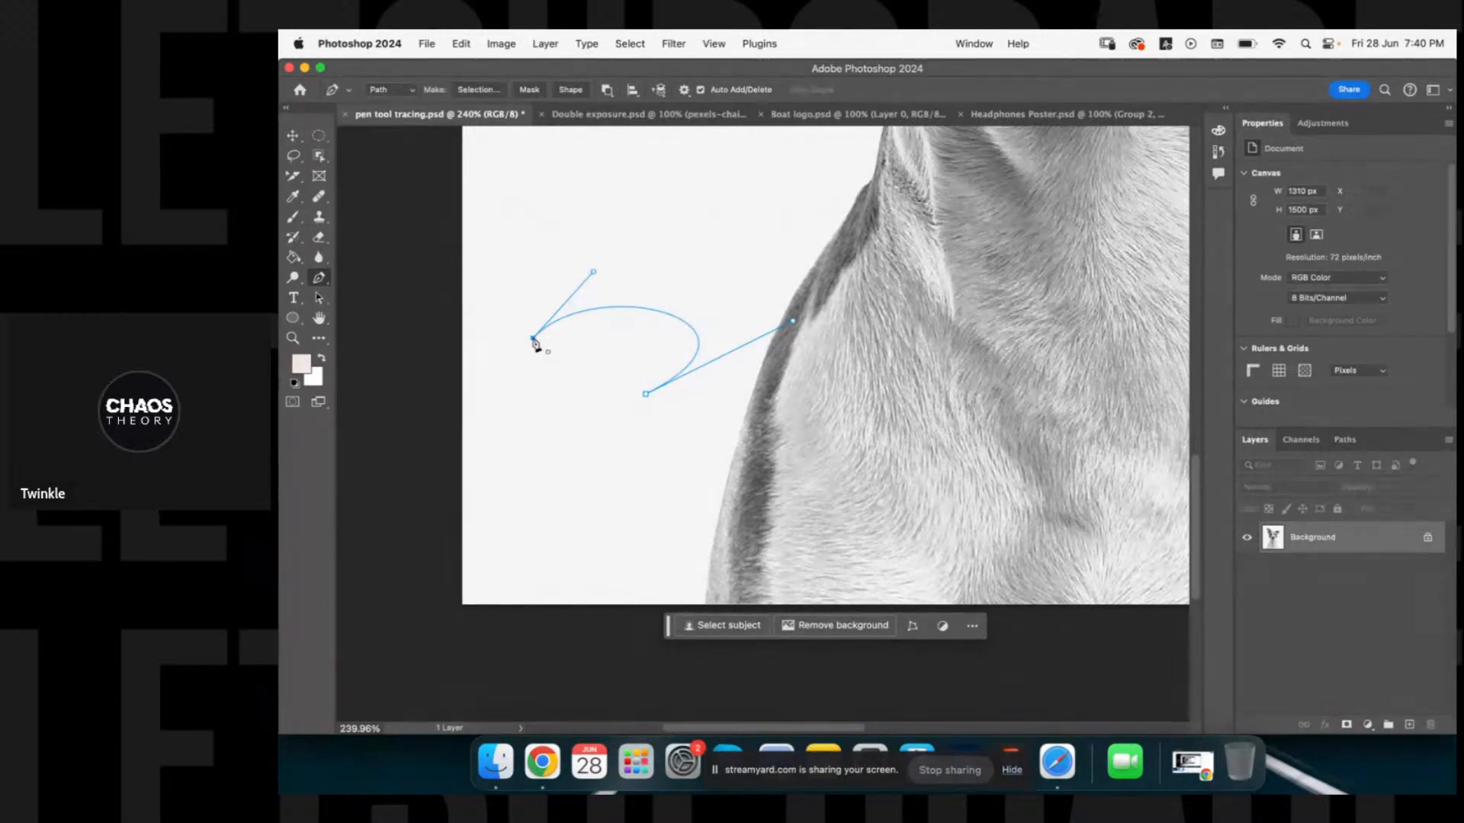
left_click(659, 314)
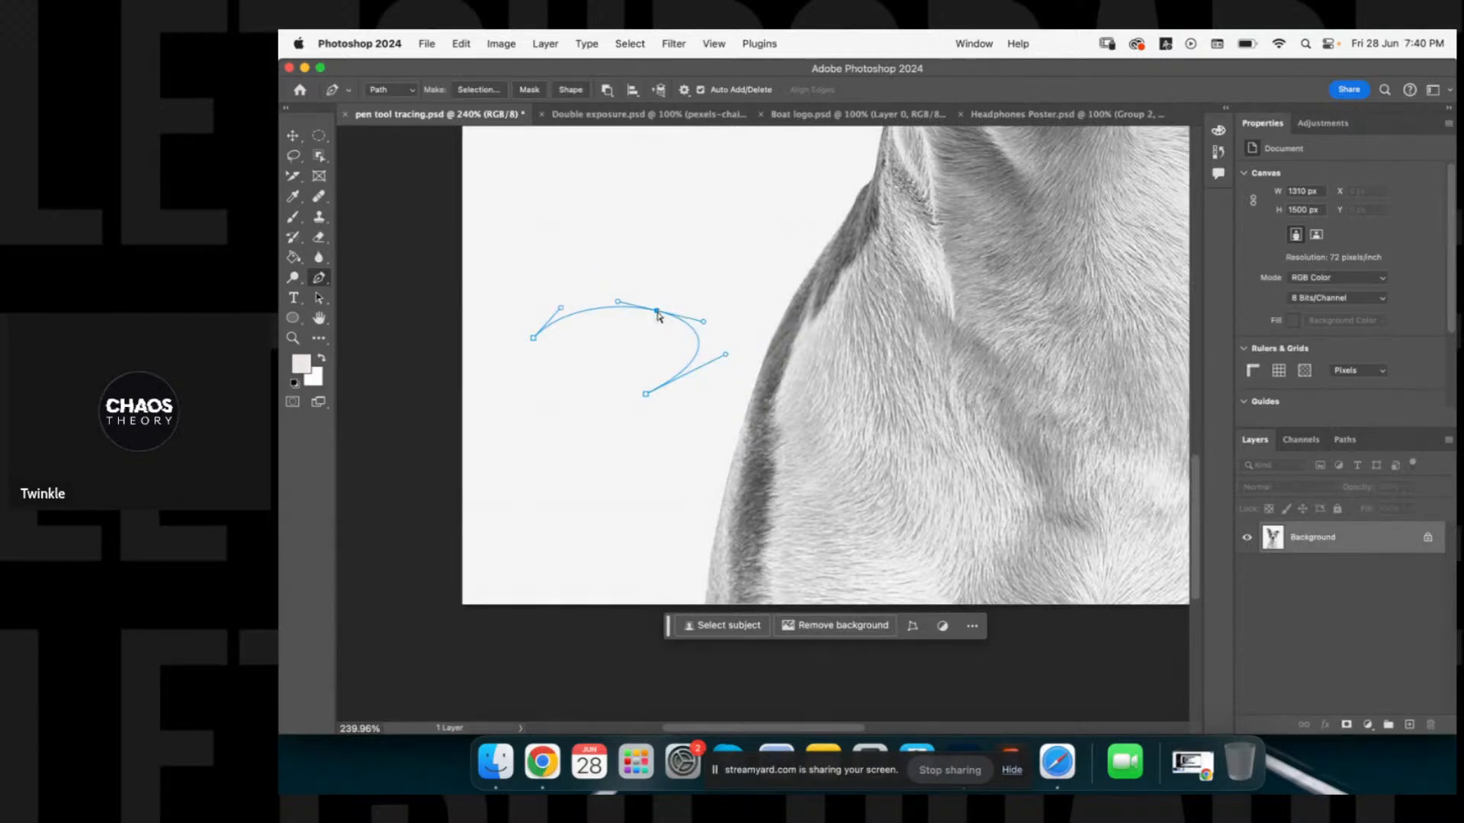
left_click_drag(659, 315, 769, 233)
left_click_drag(637, 220, 566, 199)
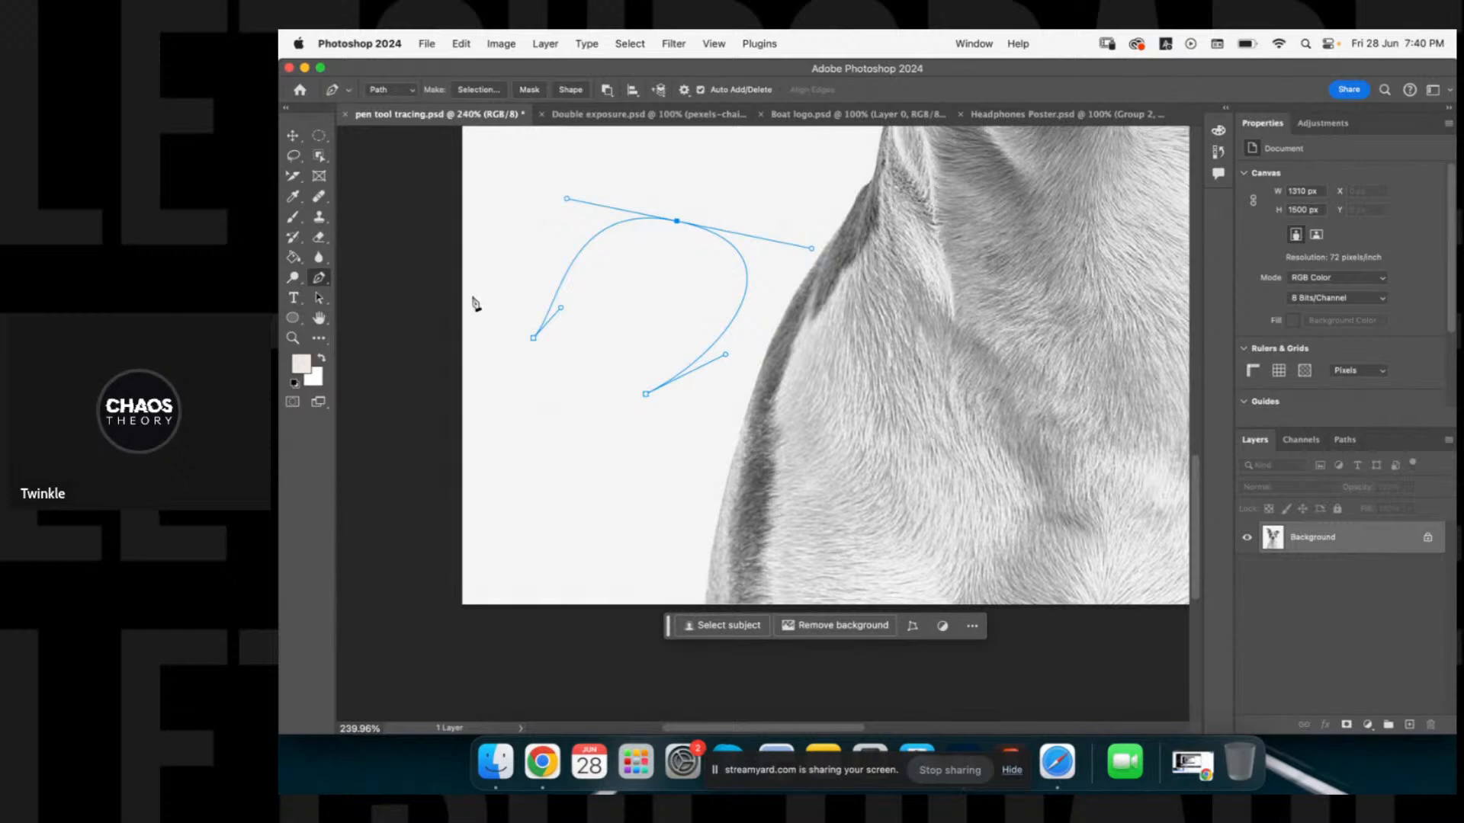
Extend the practice path with one more point beyond its start, and discard the whole path.
left_click(510, 277)
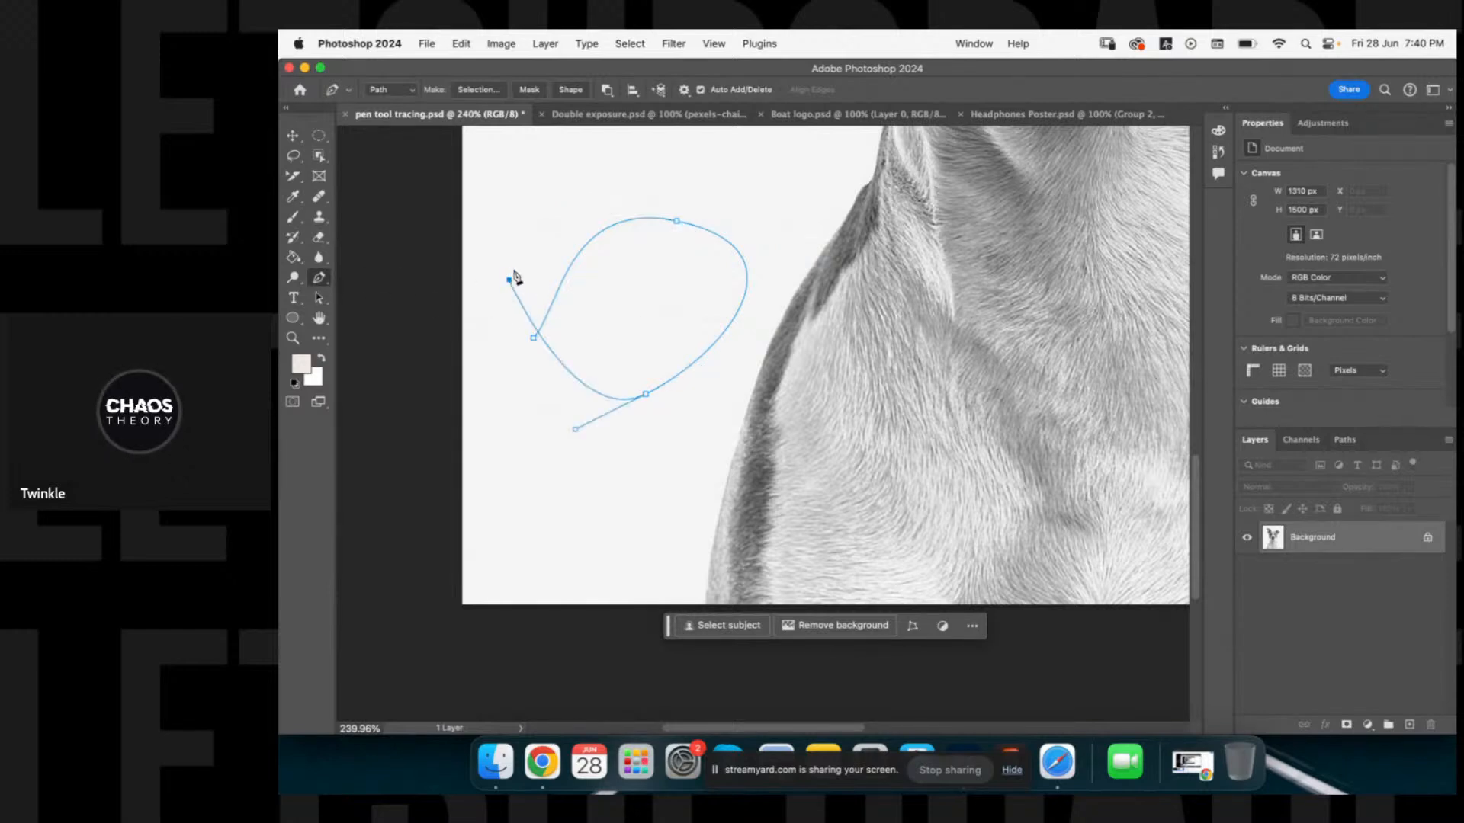
key("Escape")
key("Escape")
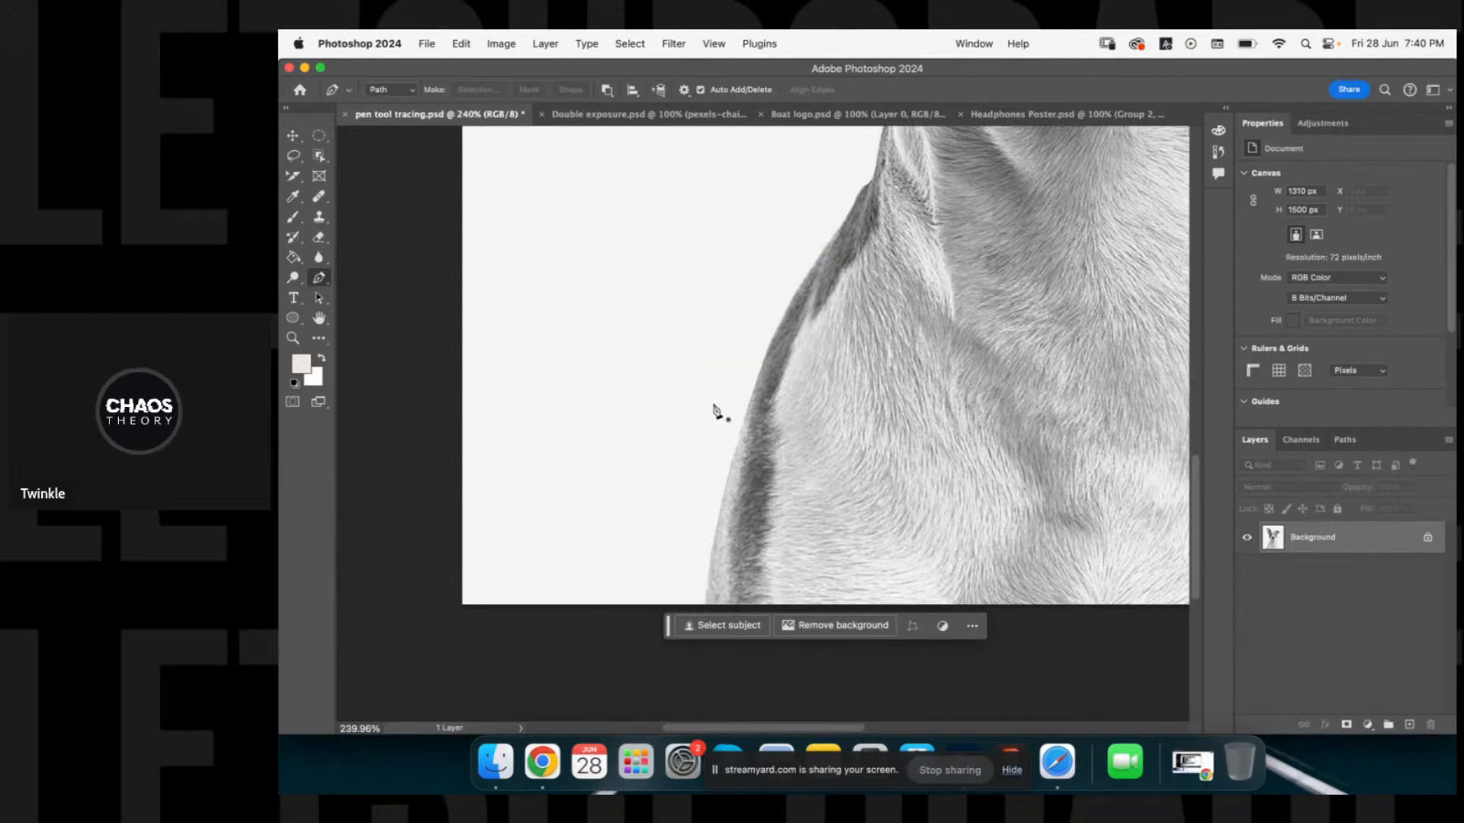
Start a Pen path at the shoulder's base on the canvas edge, try two curved points up the shoulder, and undo both.
left_click(705, 605)
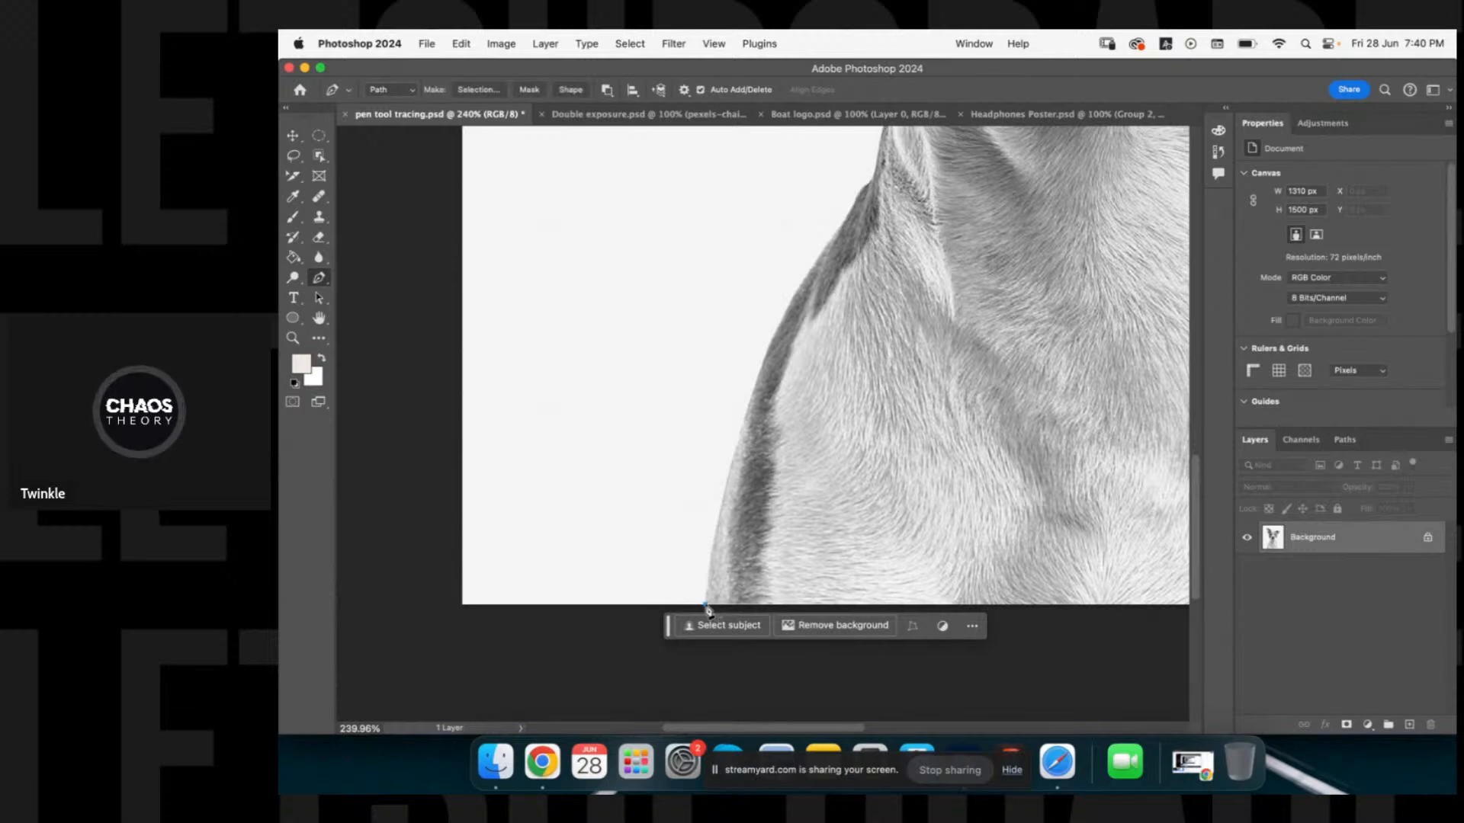
left_click(755, 381)
left_click_drag(758, 386, 795, 260)
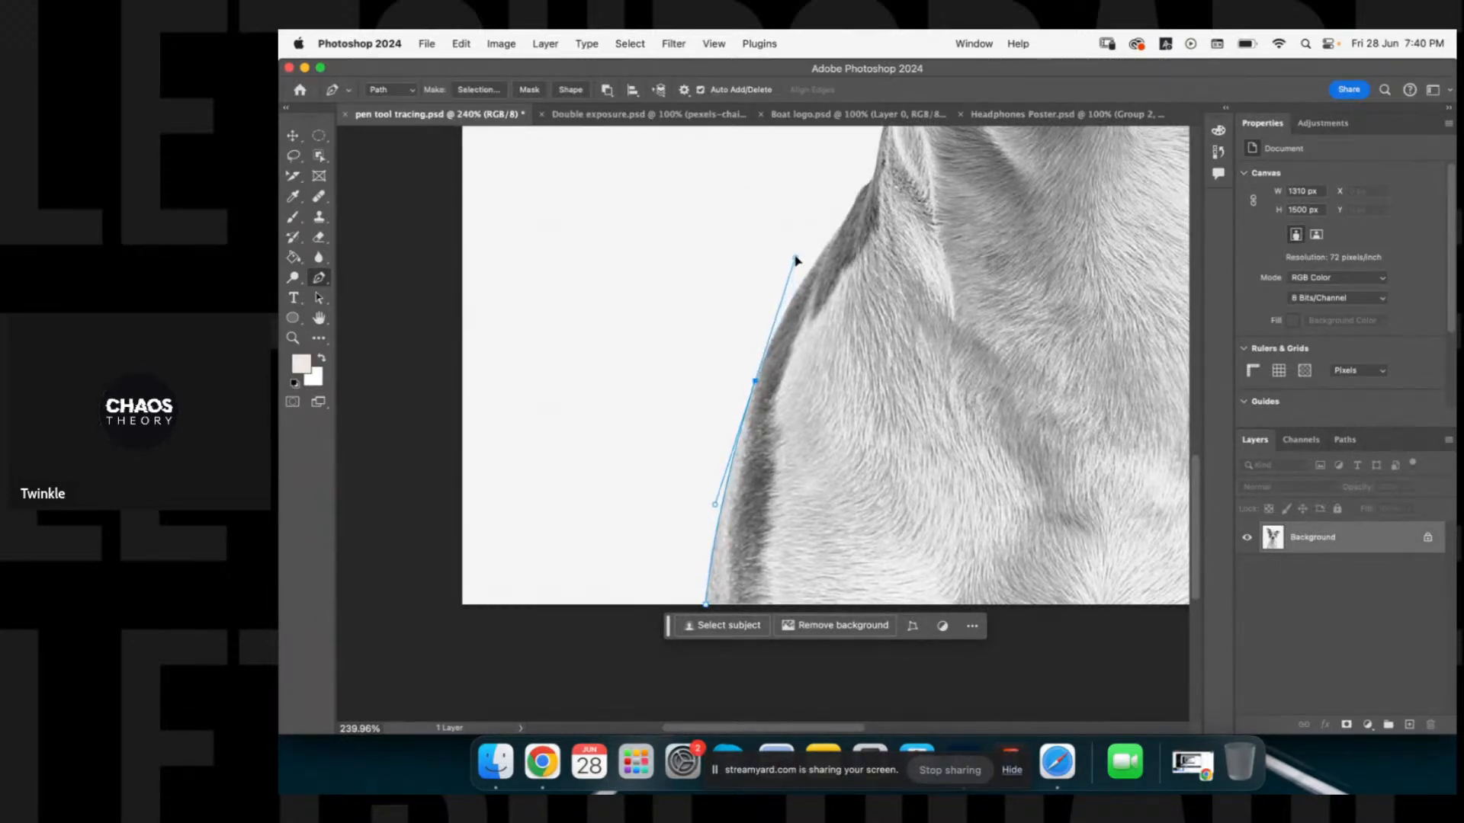
scroll(762, 346, "up", 5)
scroll(763, 347, "right", 3)
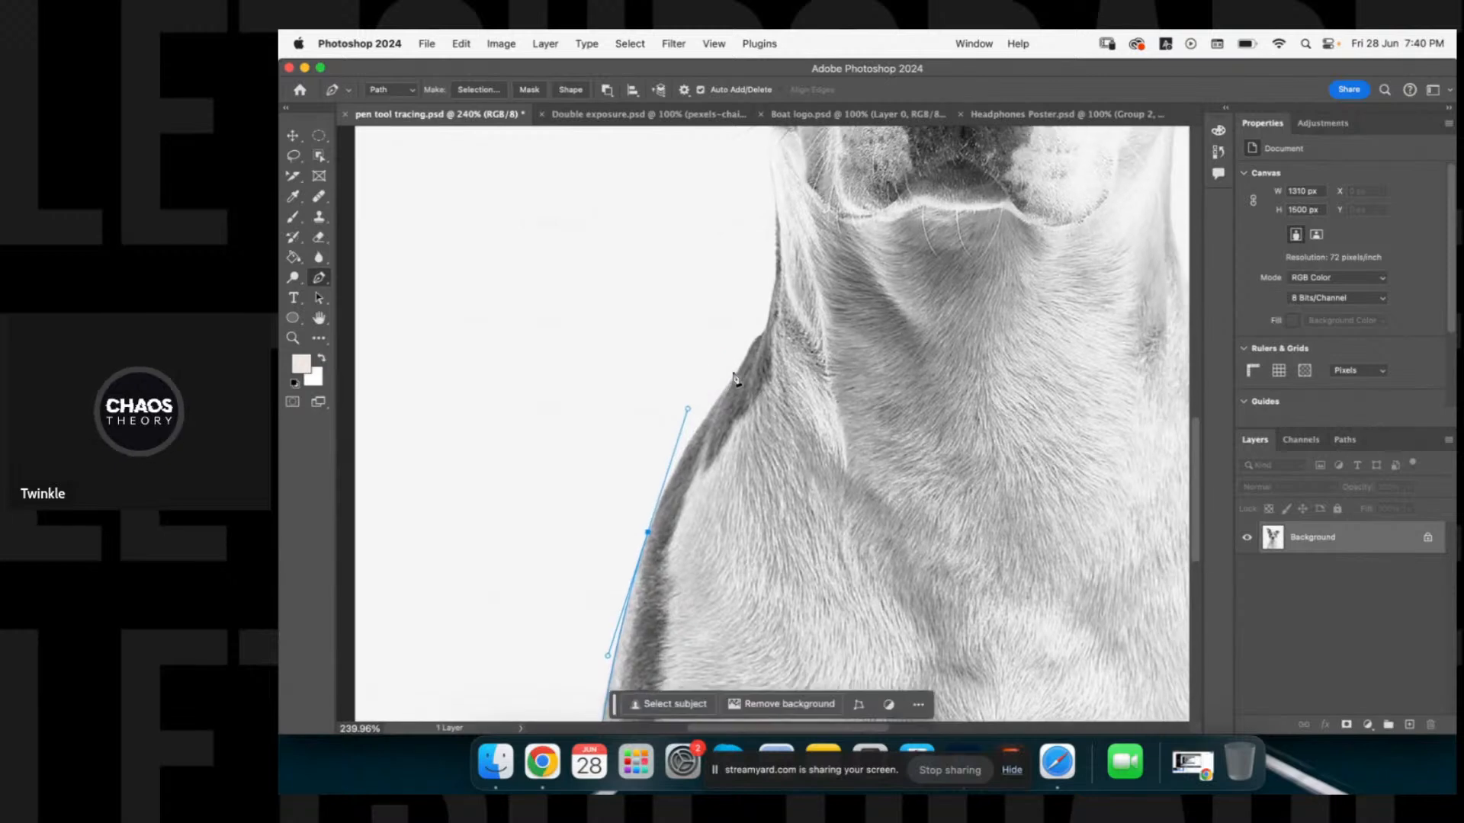
left_click_drag(739, 372, 770, 314)
key("super+z")
key("super+z")
Redo the two curved shoulder points, and undo them again back to the path's start anchor.
left_click_drag(660, 535, 698, 401)
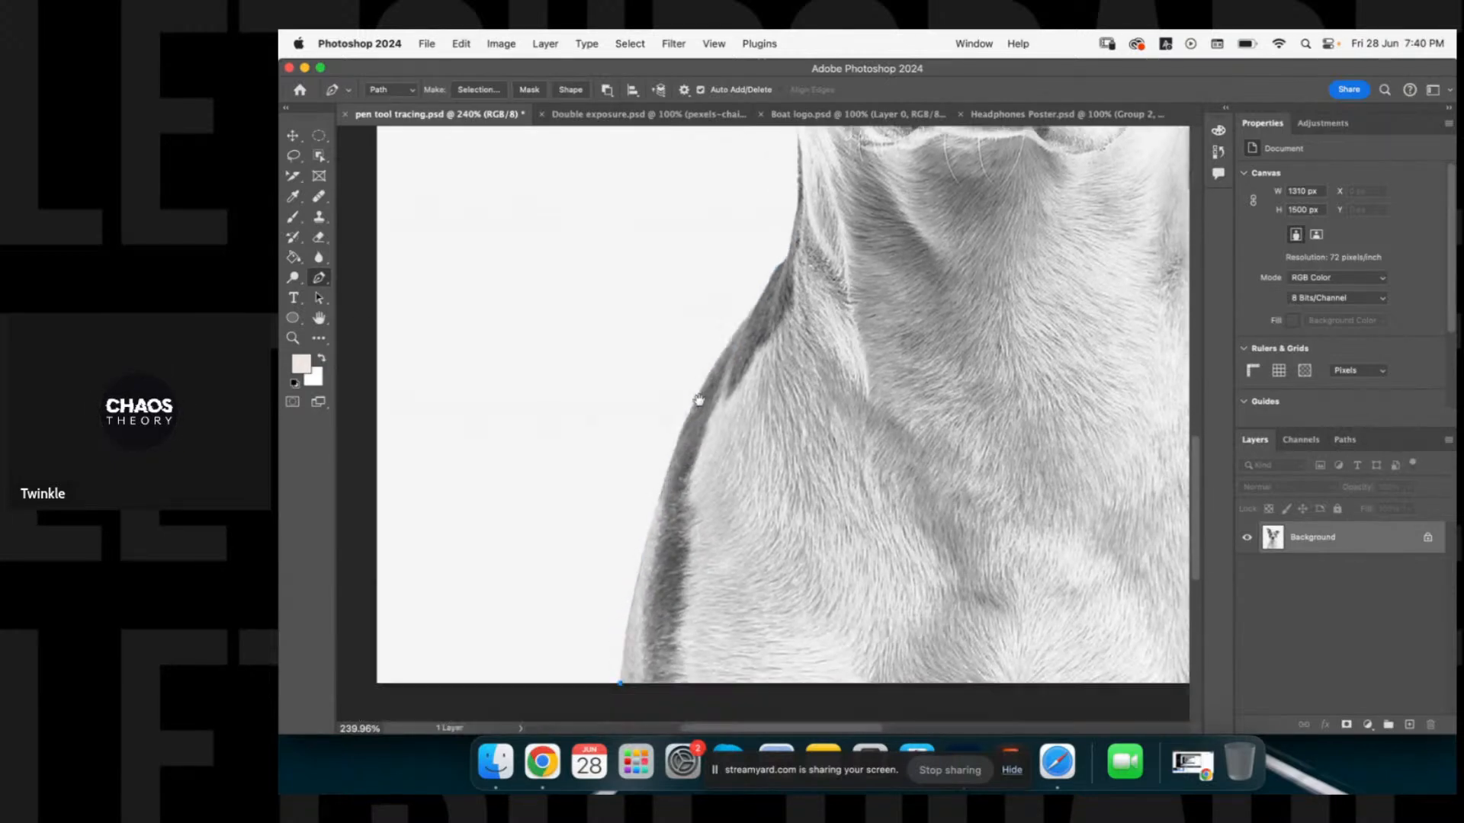
key("super+shift+z")
key("super+shift+z")
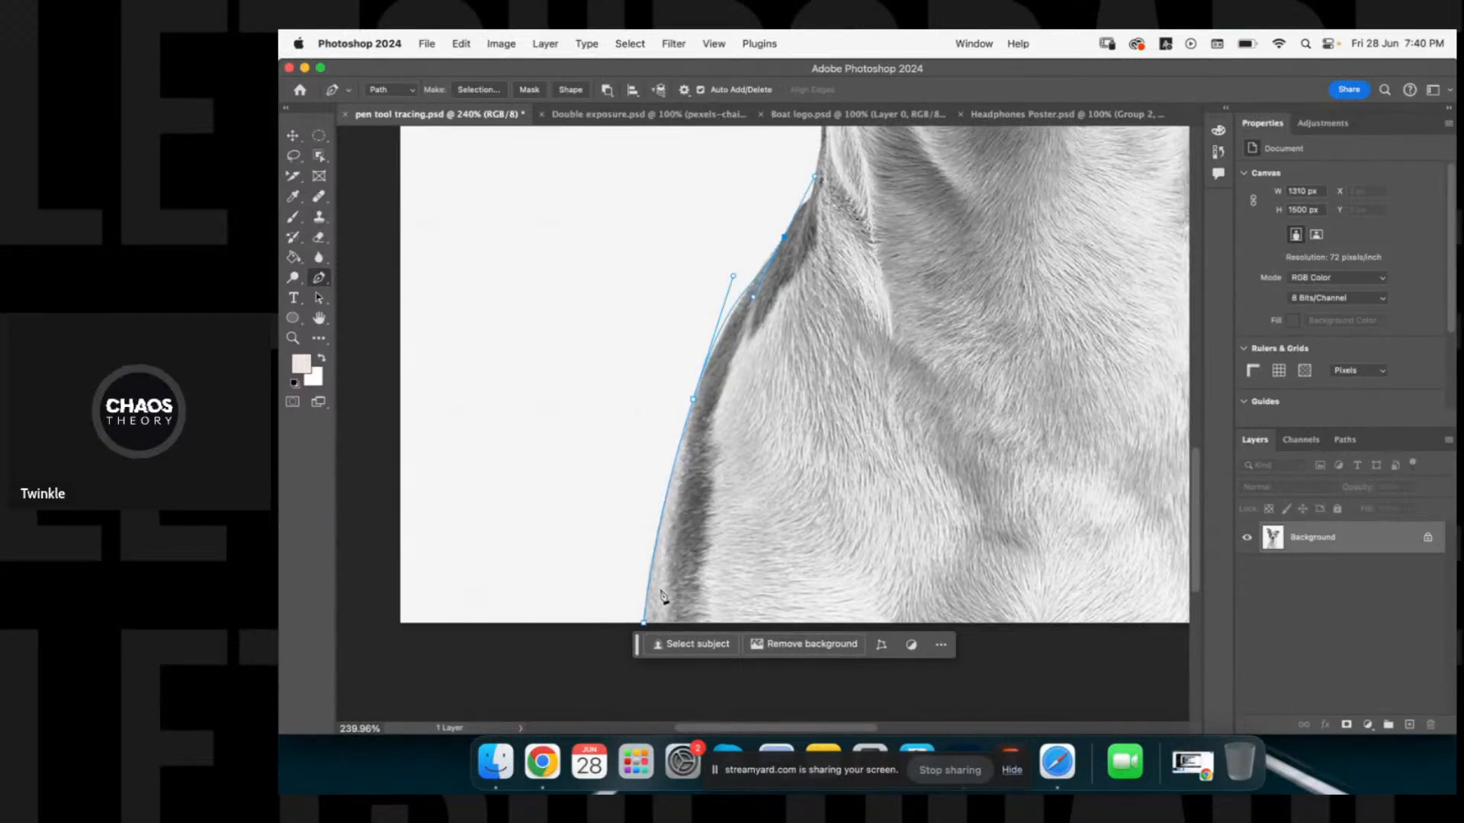
key("super+z")
key("super+z")
key("super+z")
key("super+z")
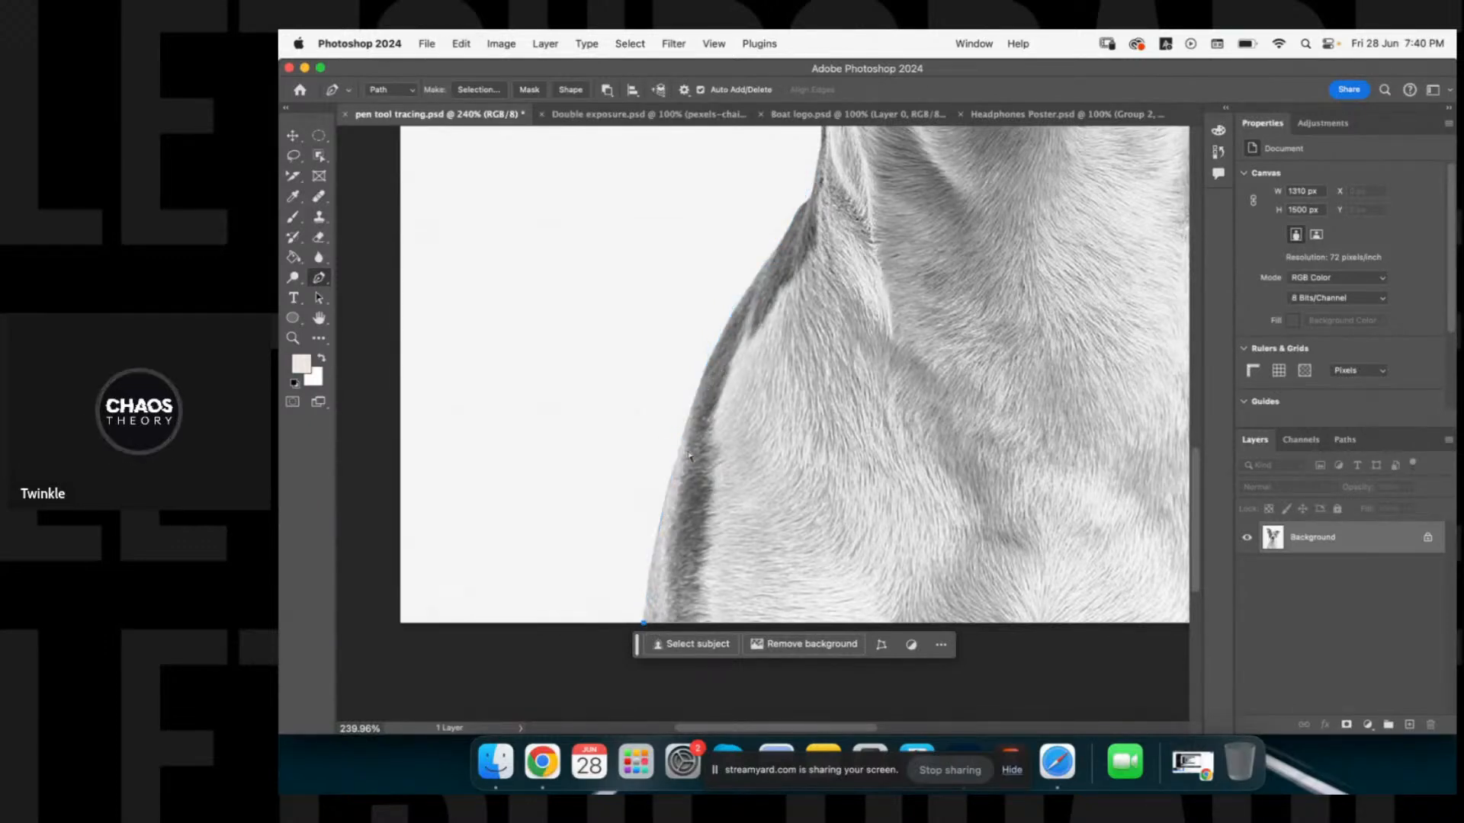
Trace the dog's outer shoulder edge upward with closely spaced curved Pen points, undoing and replacing one misplaced point.
left_click_drag(668, 491, 683, 443)
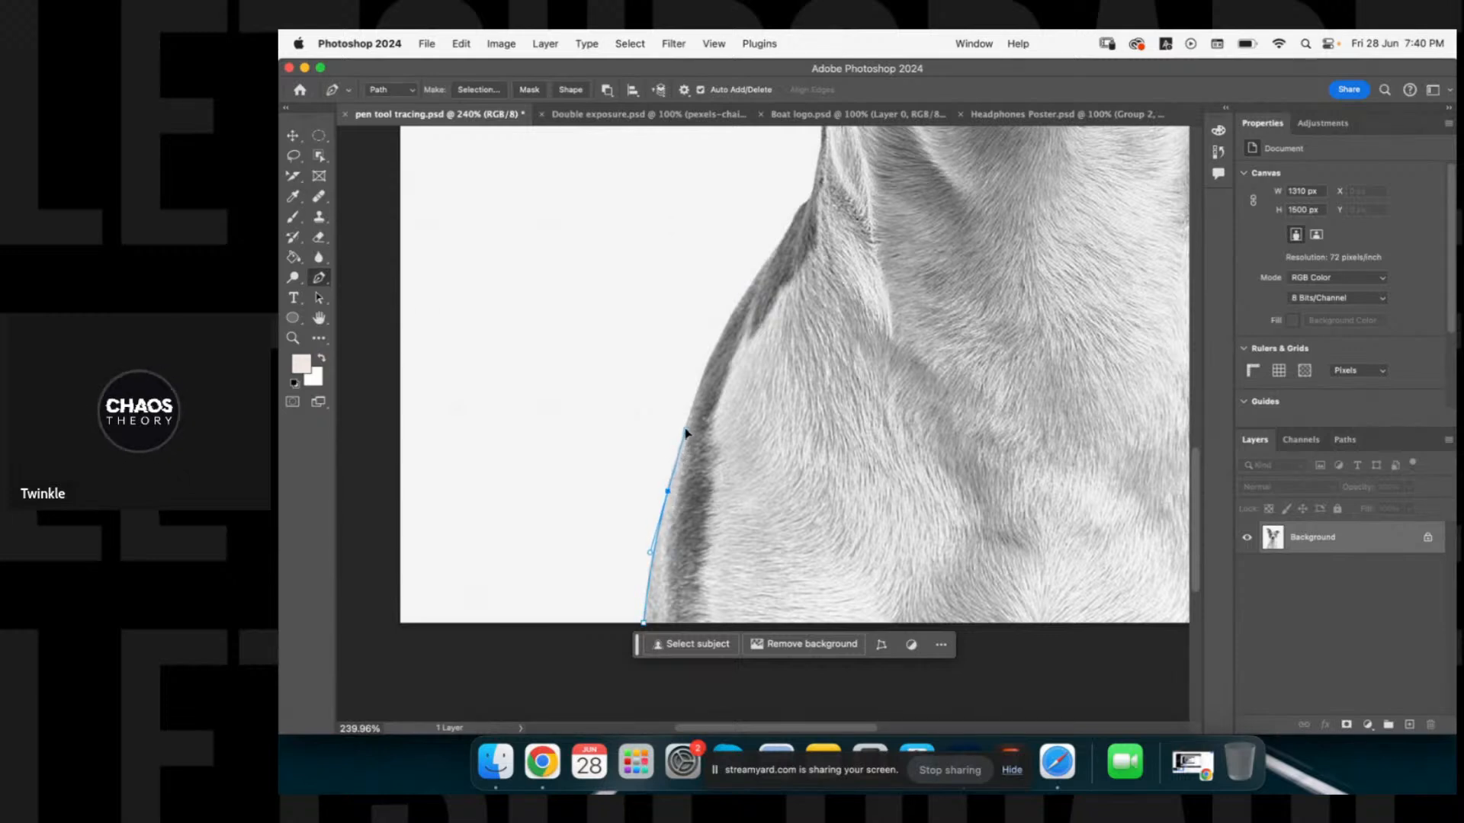
left_click(685, 429)
left_click(724, 330)
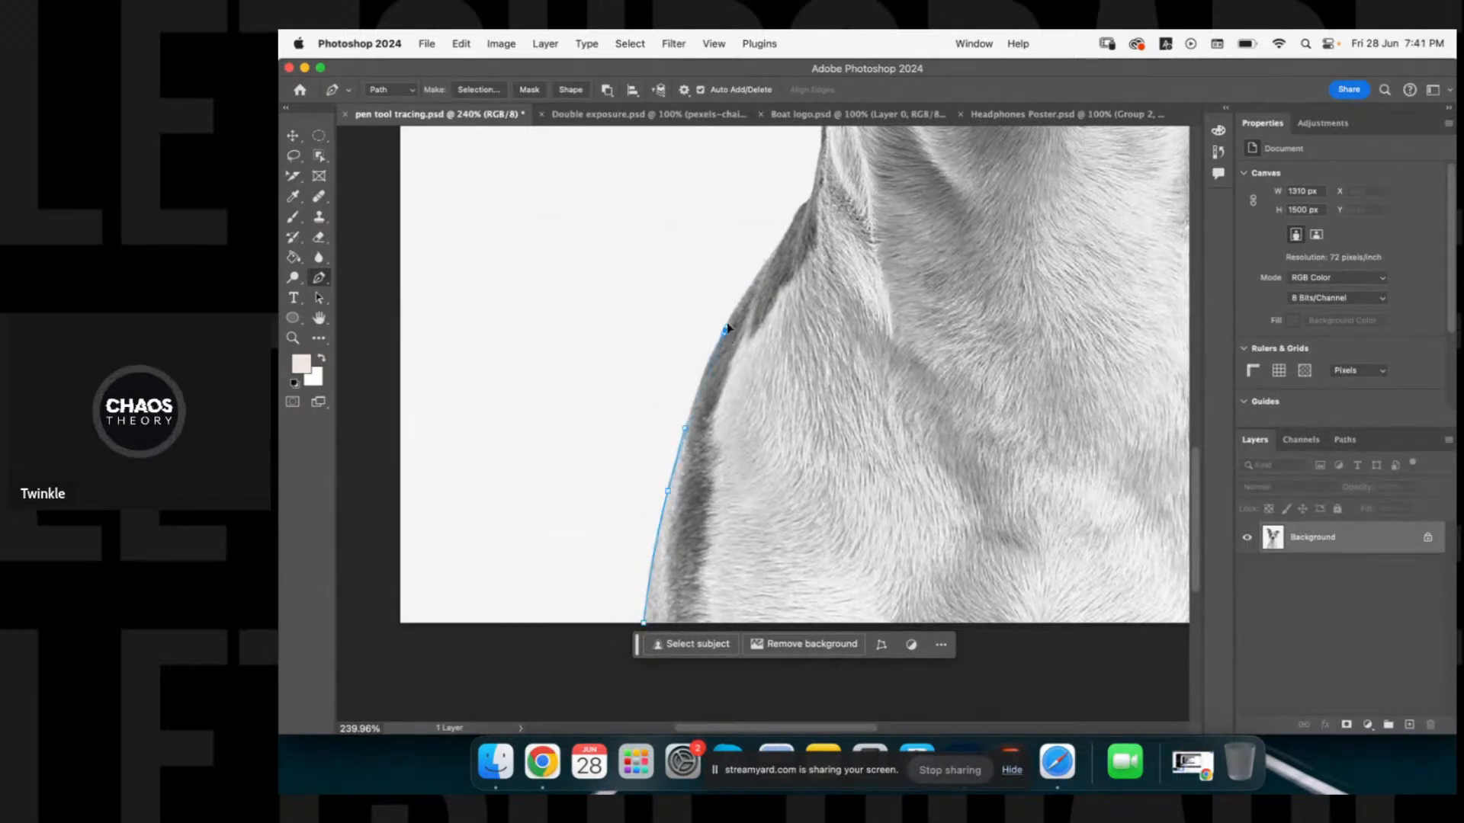
key("super+z")
left_click(730, 318)
left_click_drag(752, 279, 757, 266)
Continue the path from the upper shoulder through the neck corner and up the edge of the neck.
scroll(759, 268, "up", 5)
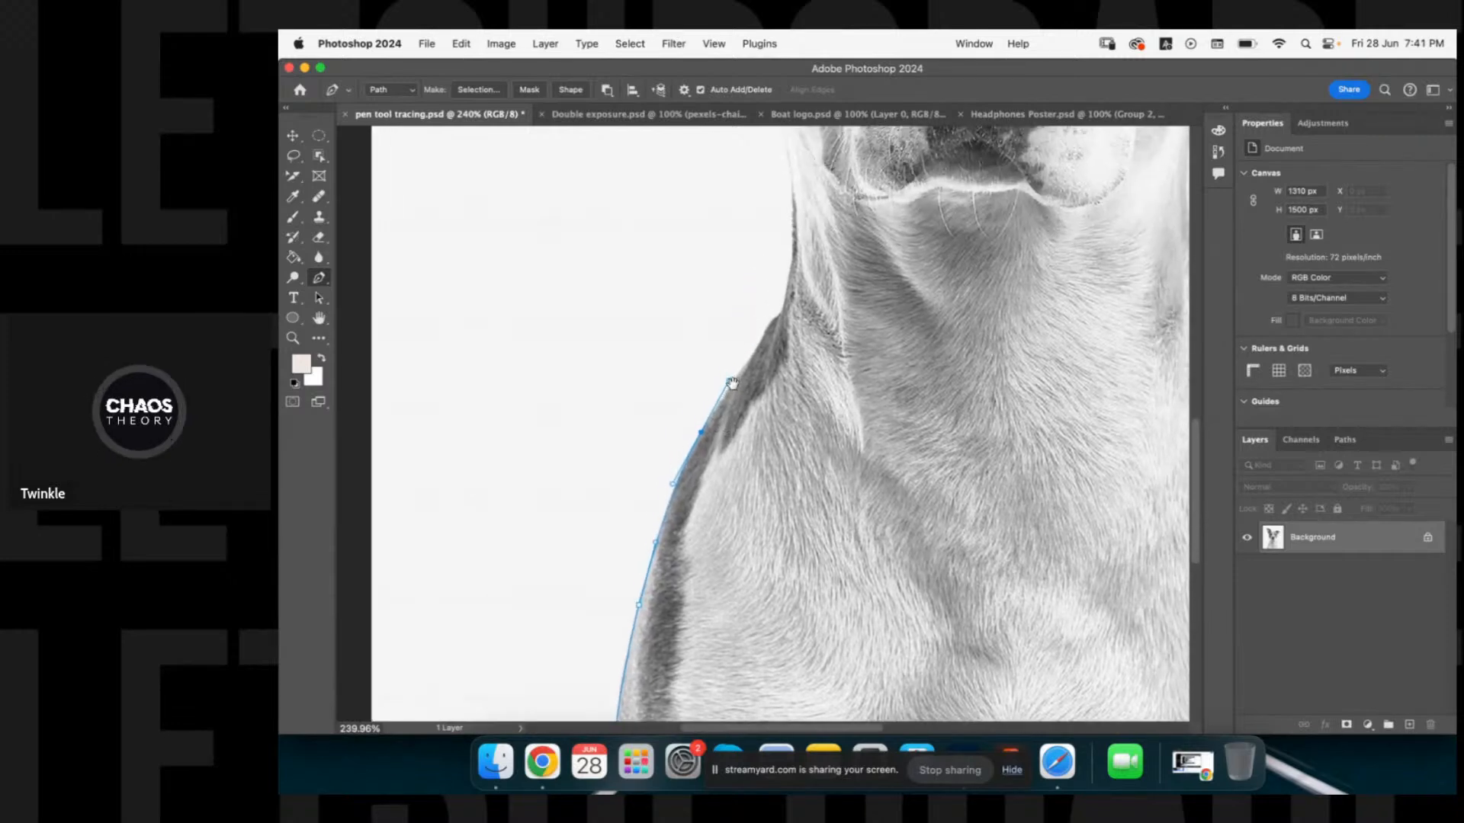
left_click_drag(766, 329, 761, 422)
scroll(795, 288, "up", 4)
left_click_drag(774, 292, 769, 271)
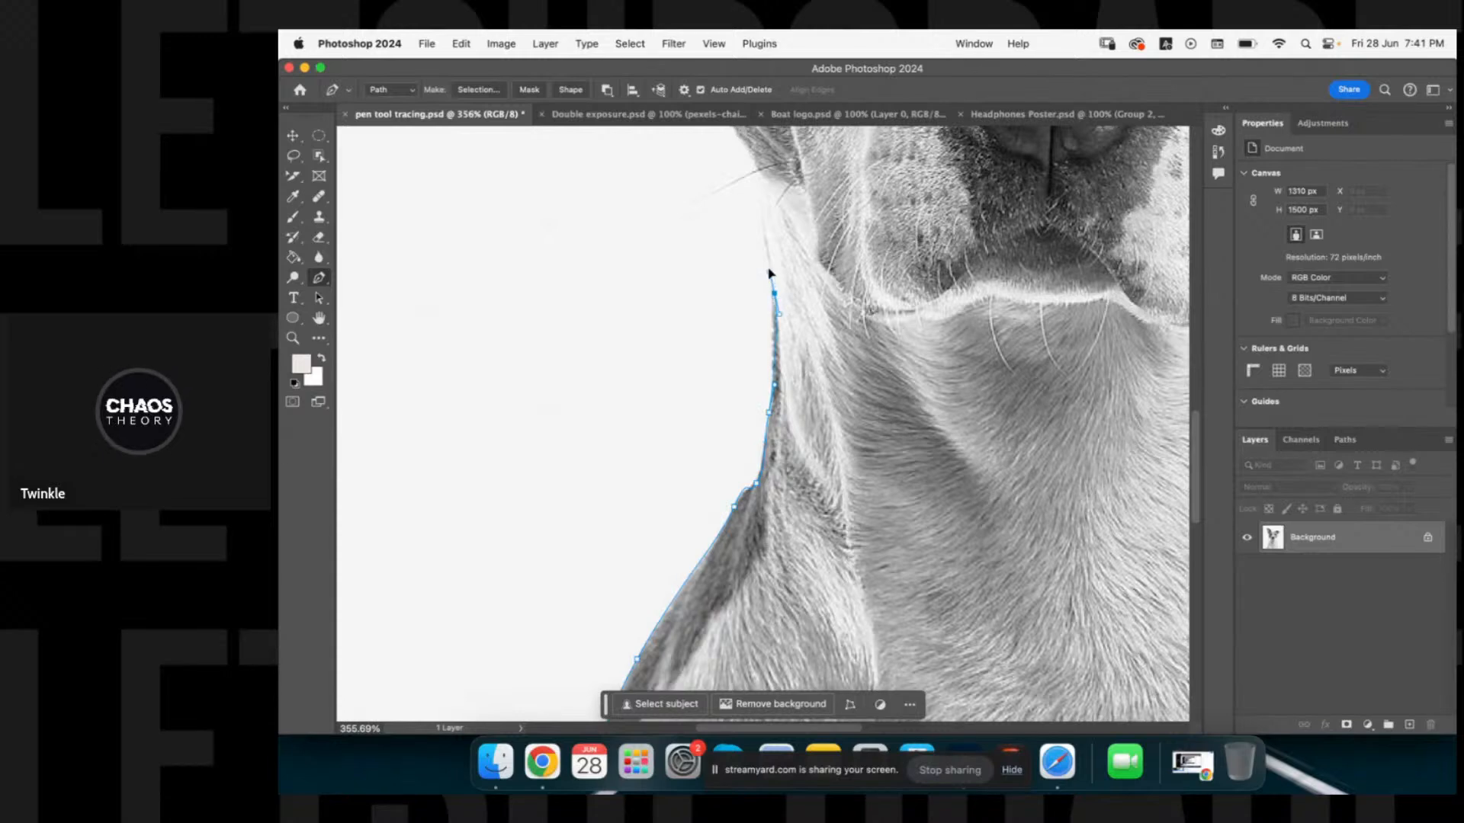
Extend the path along the dog's jaw and up the outer edge of the cheek.
left_click_drag(752, 162, 824, 431)
key("v")
key("p")
left_click_drag(772, 267, 772, 387)
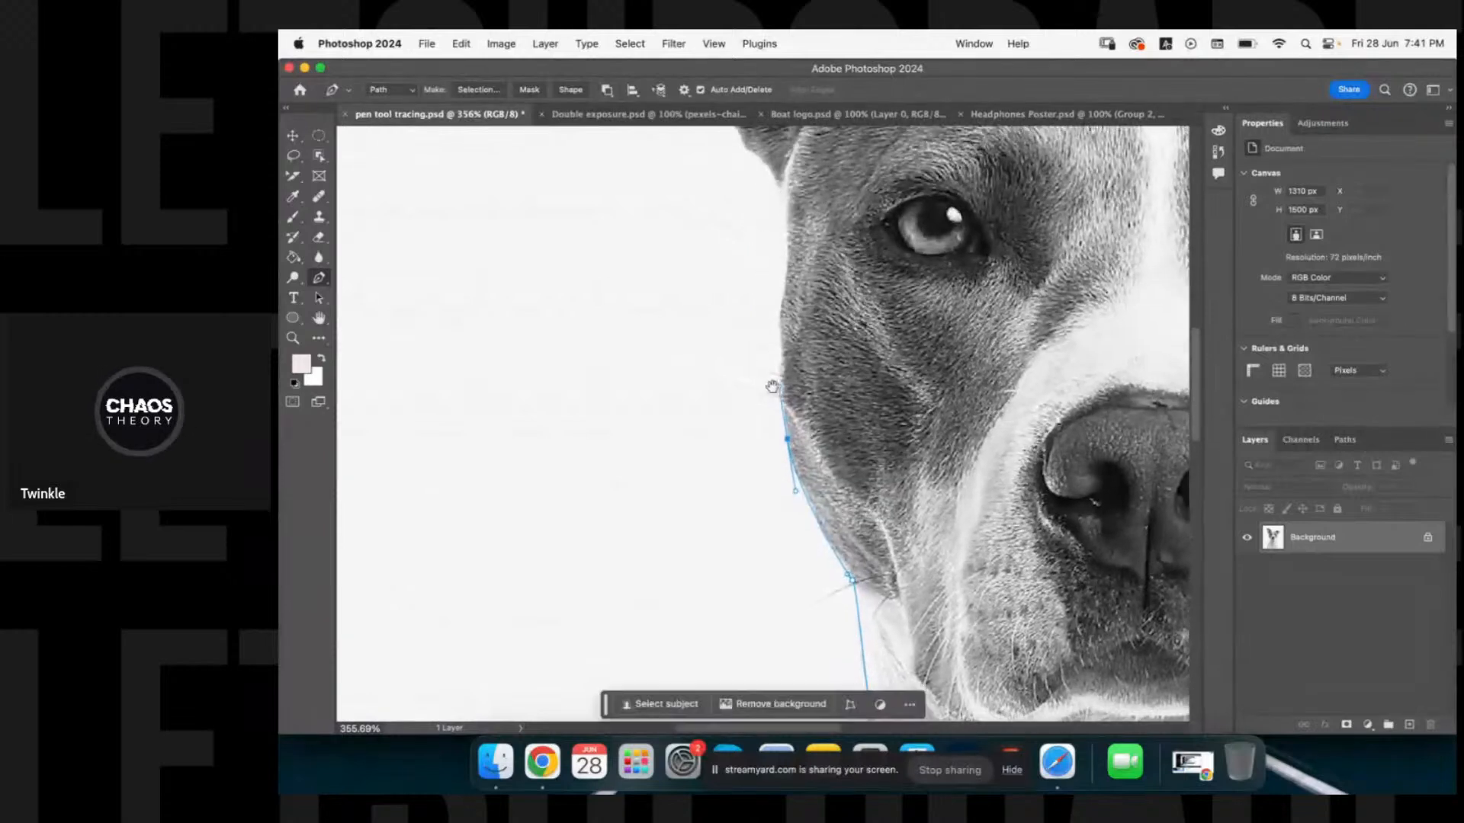
left_click(782, 312)
left_click_drag(828, 330, 678, 271)
Close the path roughly with straight segments across the muzzle and chest, along the canvas bottom, and back to the start anchor.
left_click(870, 440)
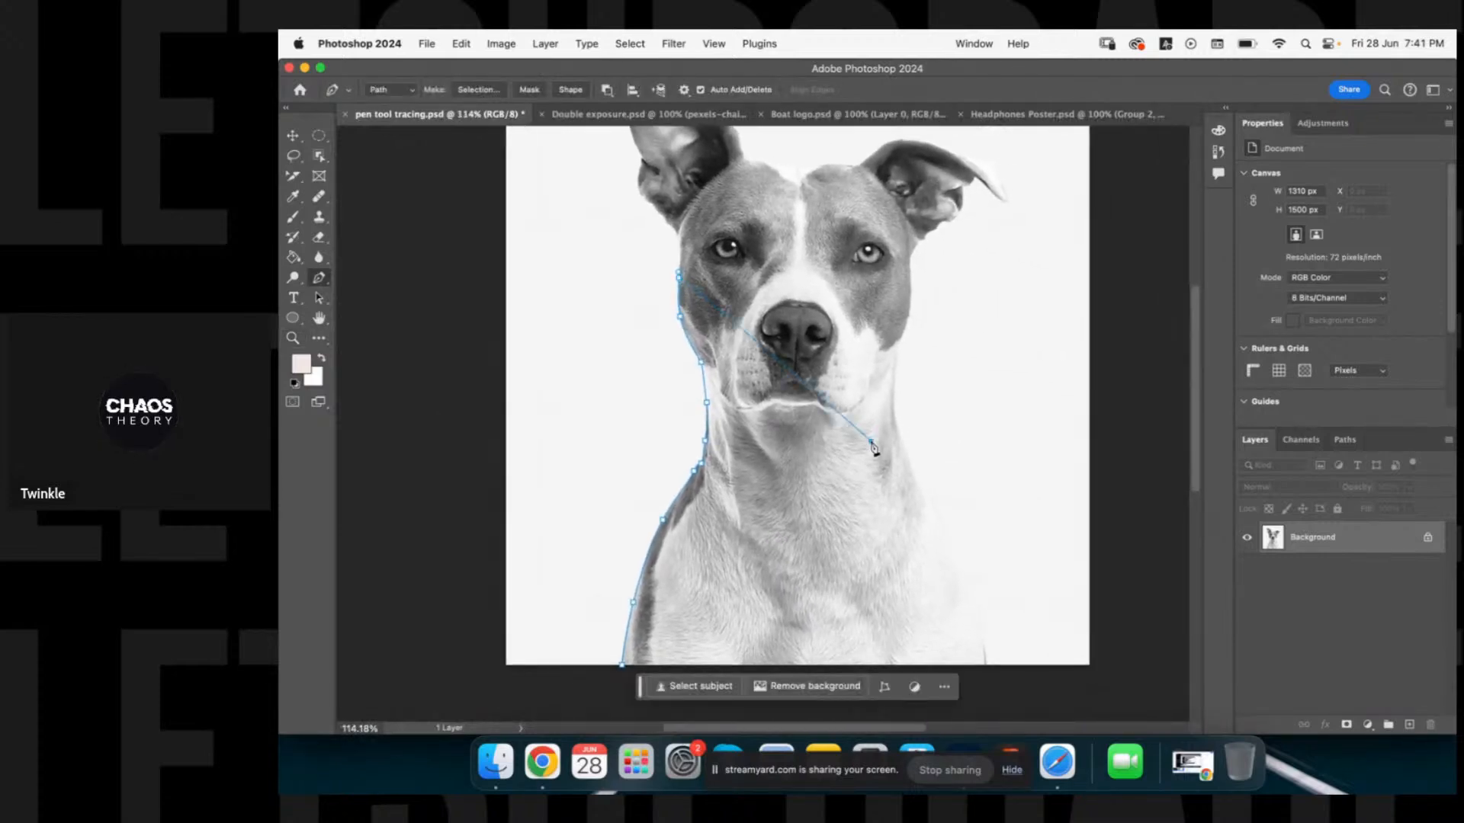
left_click(848, 590)
left_click(783, 665)
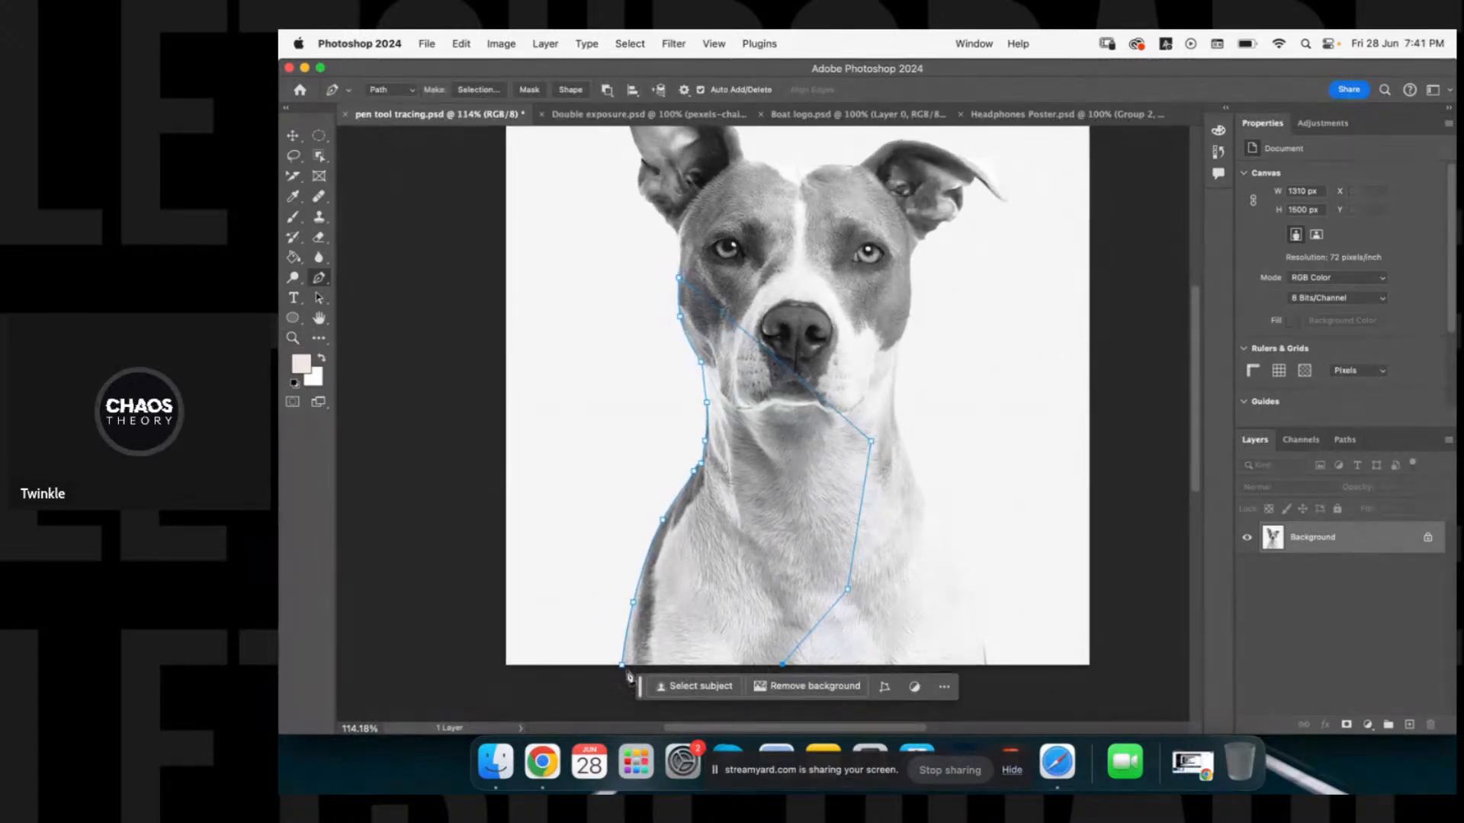
left_click(622, 665)
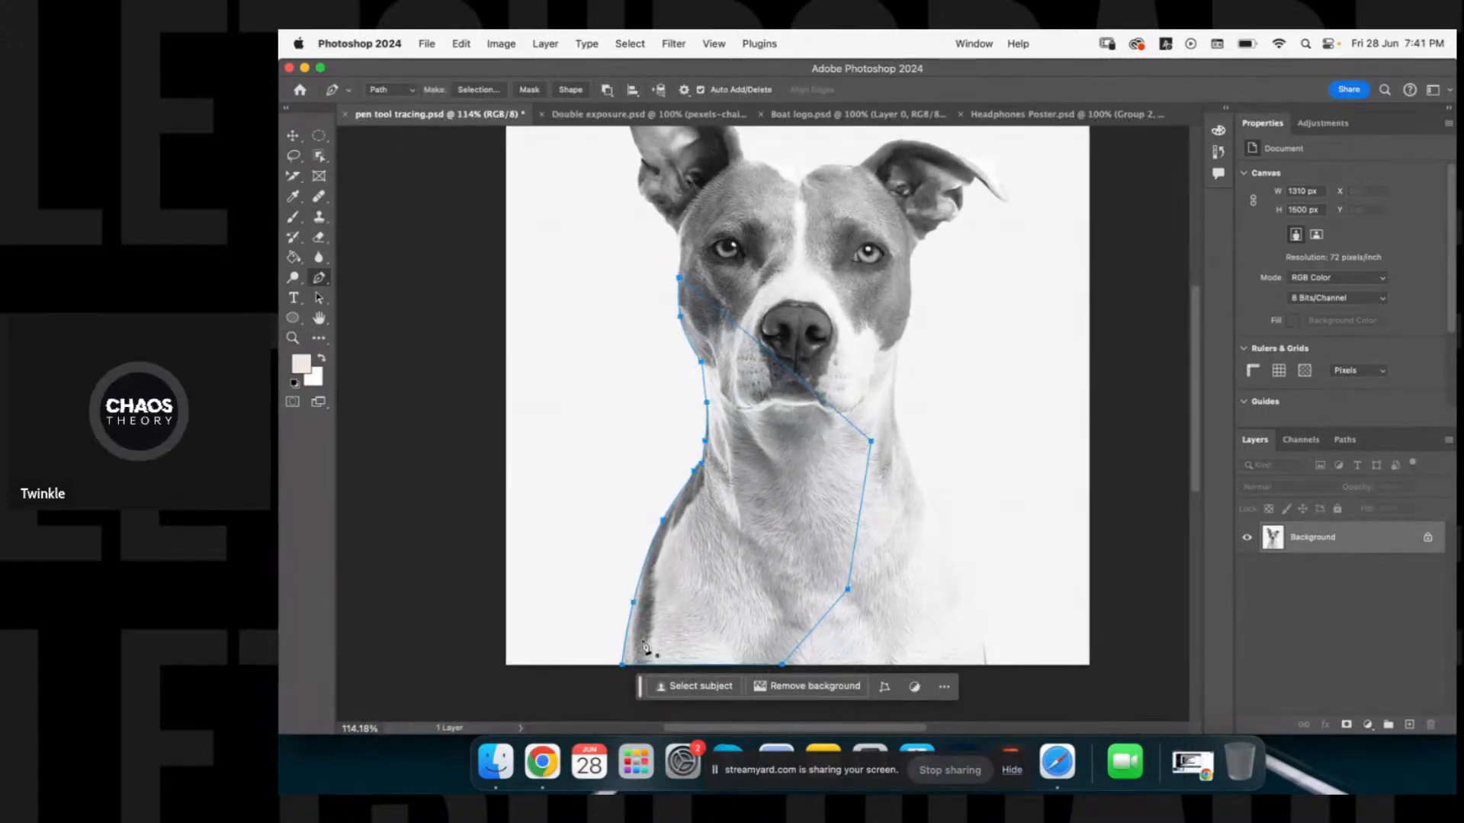
Convert the closed path into a new anti-aliased selection with a 0-pixel feather radius, and switch to the Lasso tool.
right_click(768, 439)
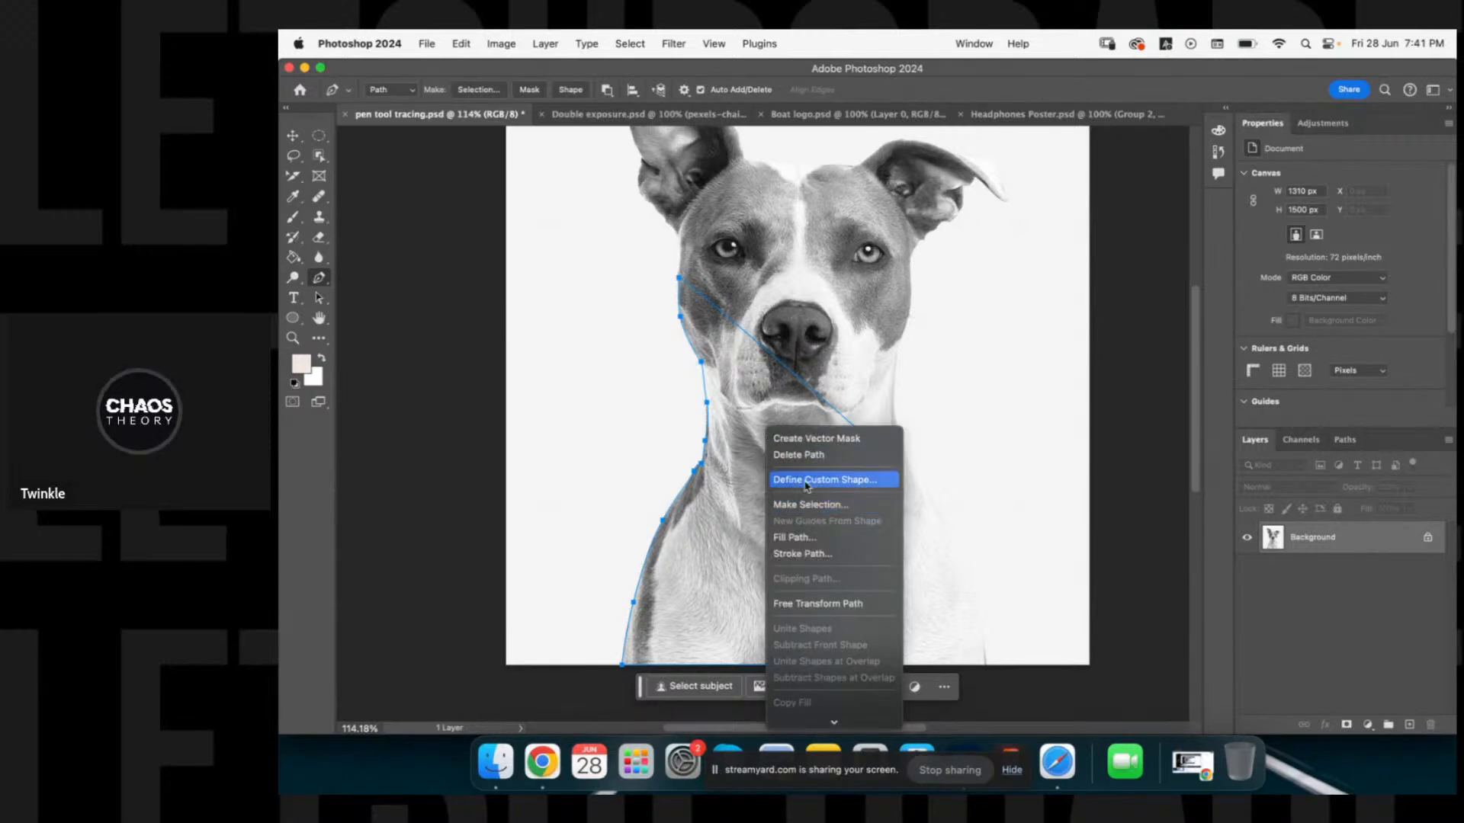
left_click(815, 505)
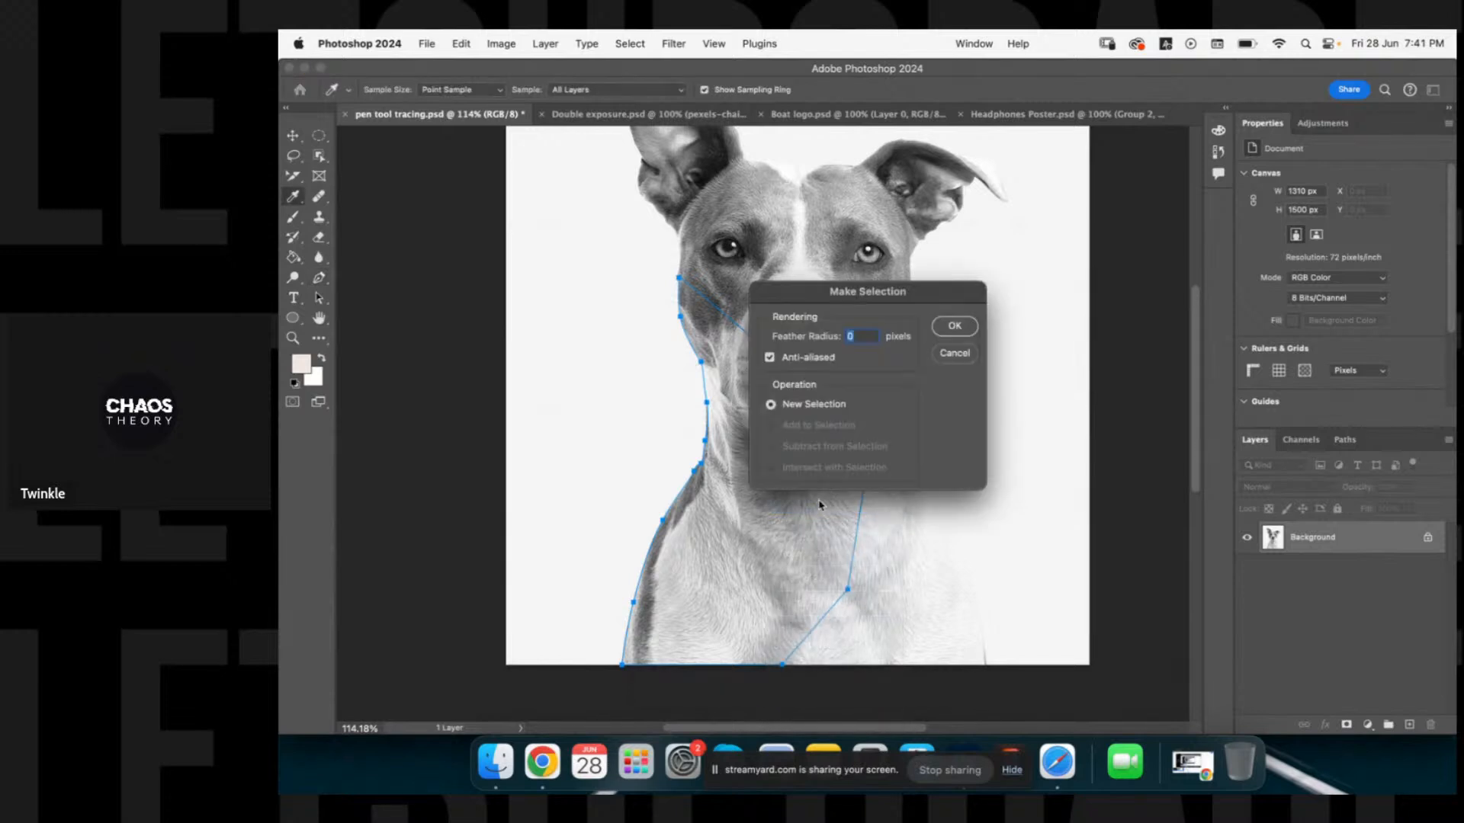
left_click(954, 325)
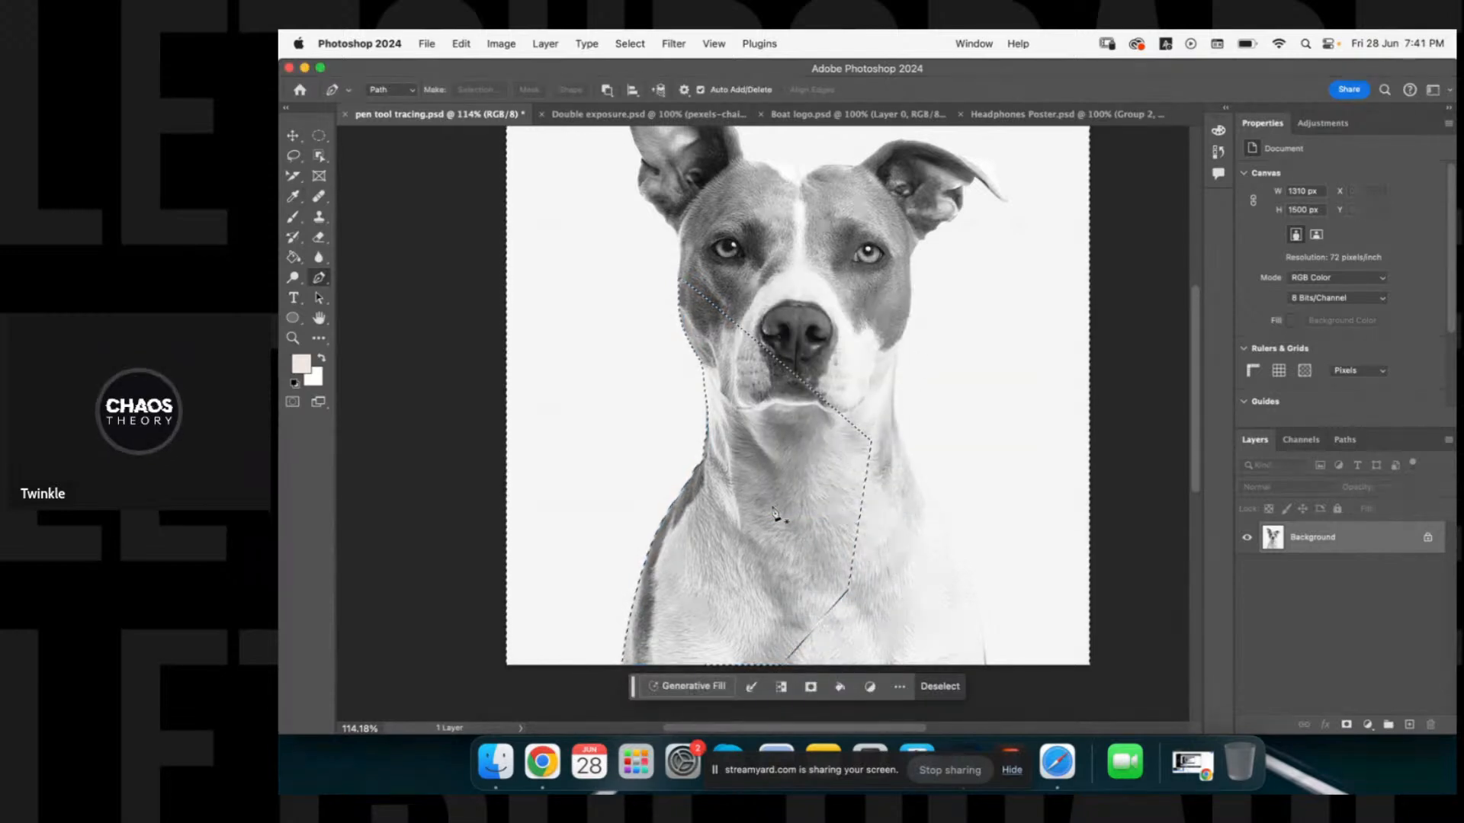
right_click(786, 433)
key("Escape")
left_click(293, 157)
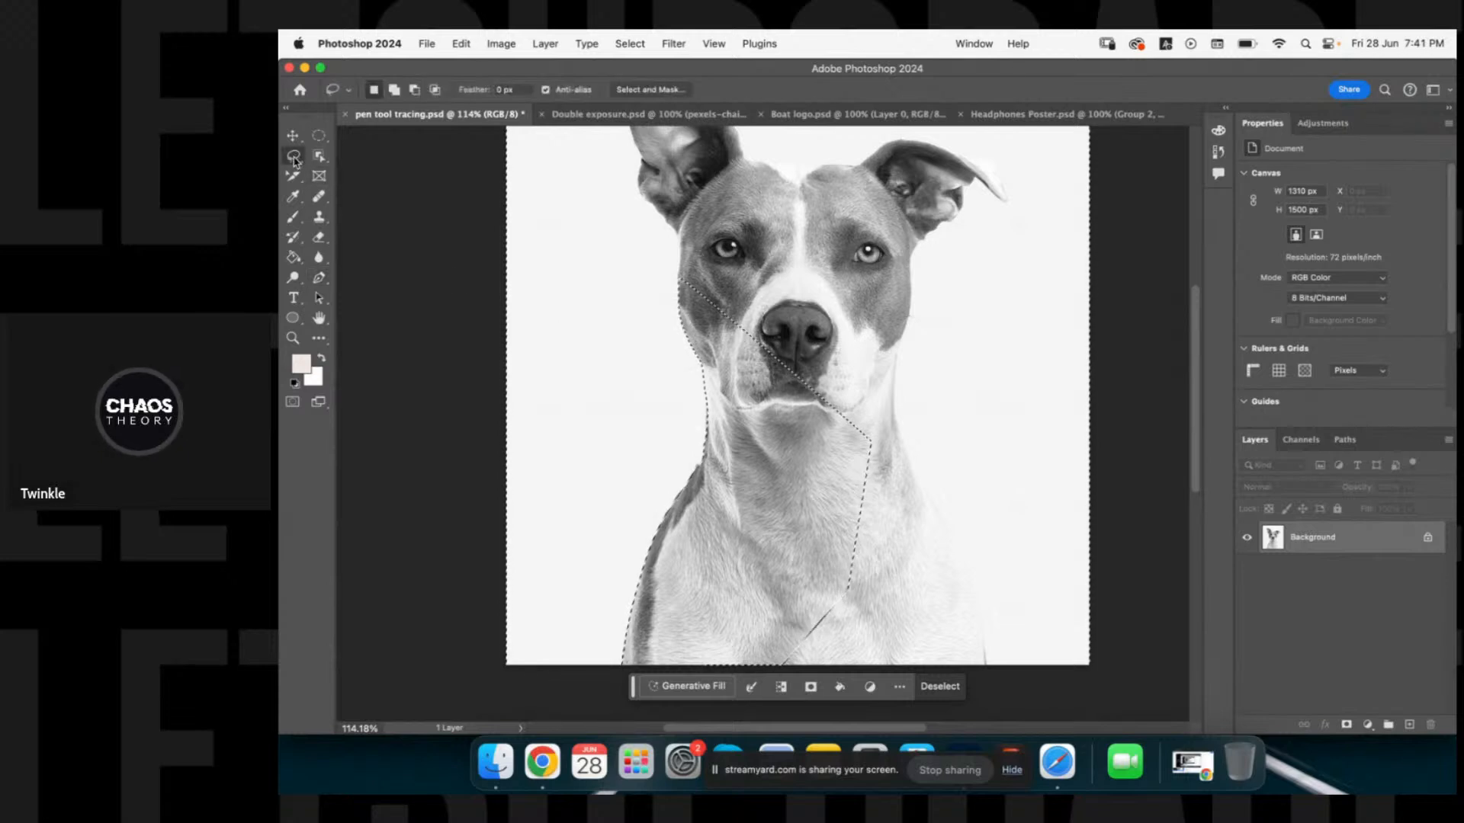
Try Layer Via Copy on the current selection, and undo it.
right_click(785, 440)
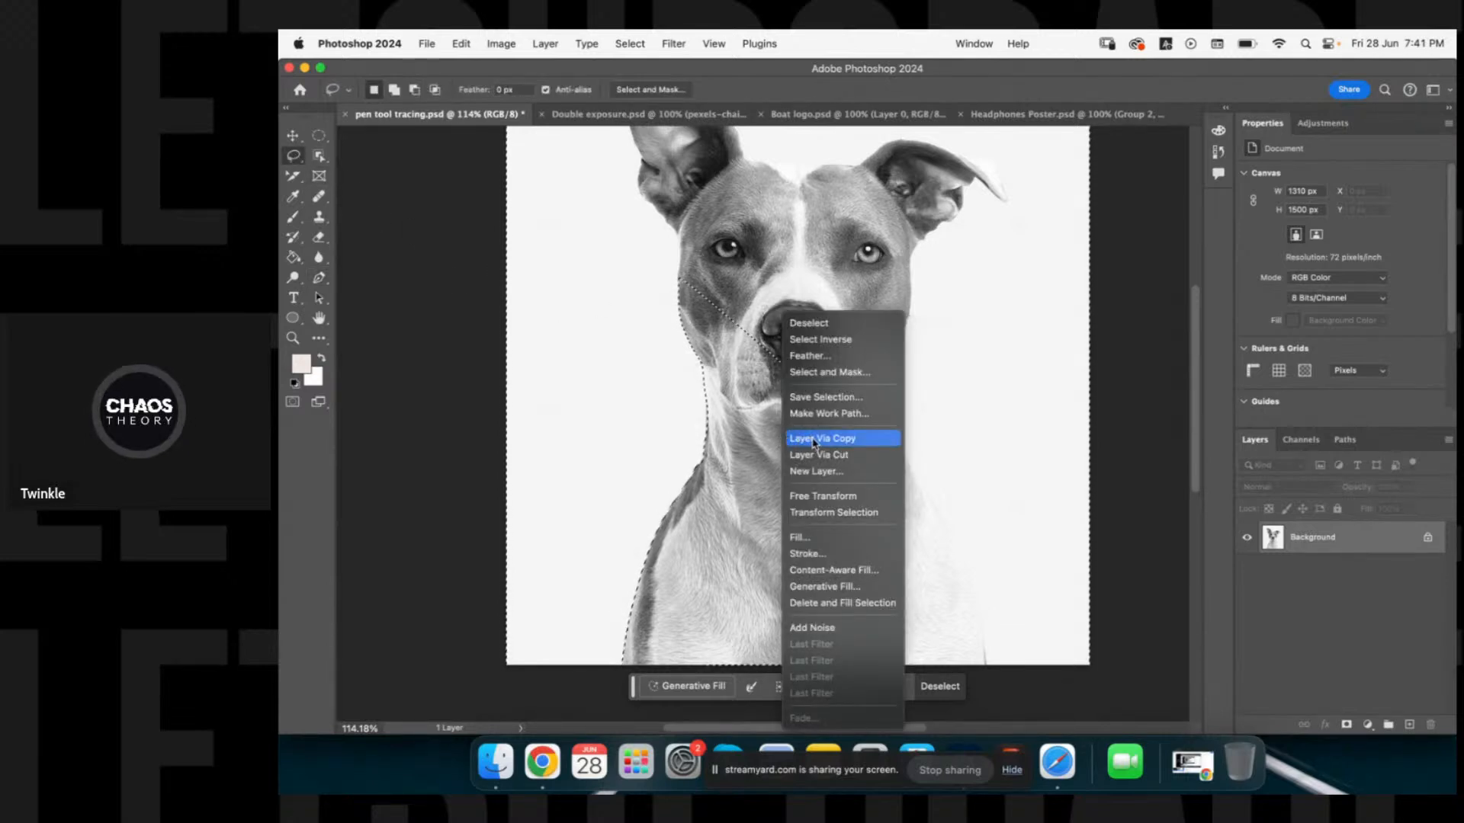
left_click(814, 441)
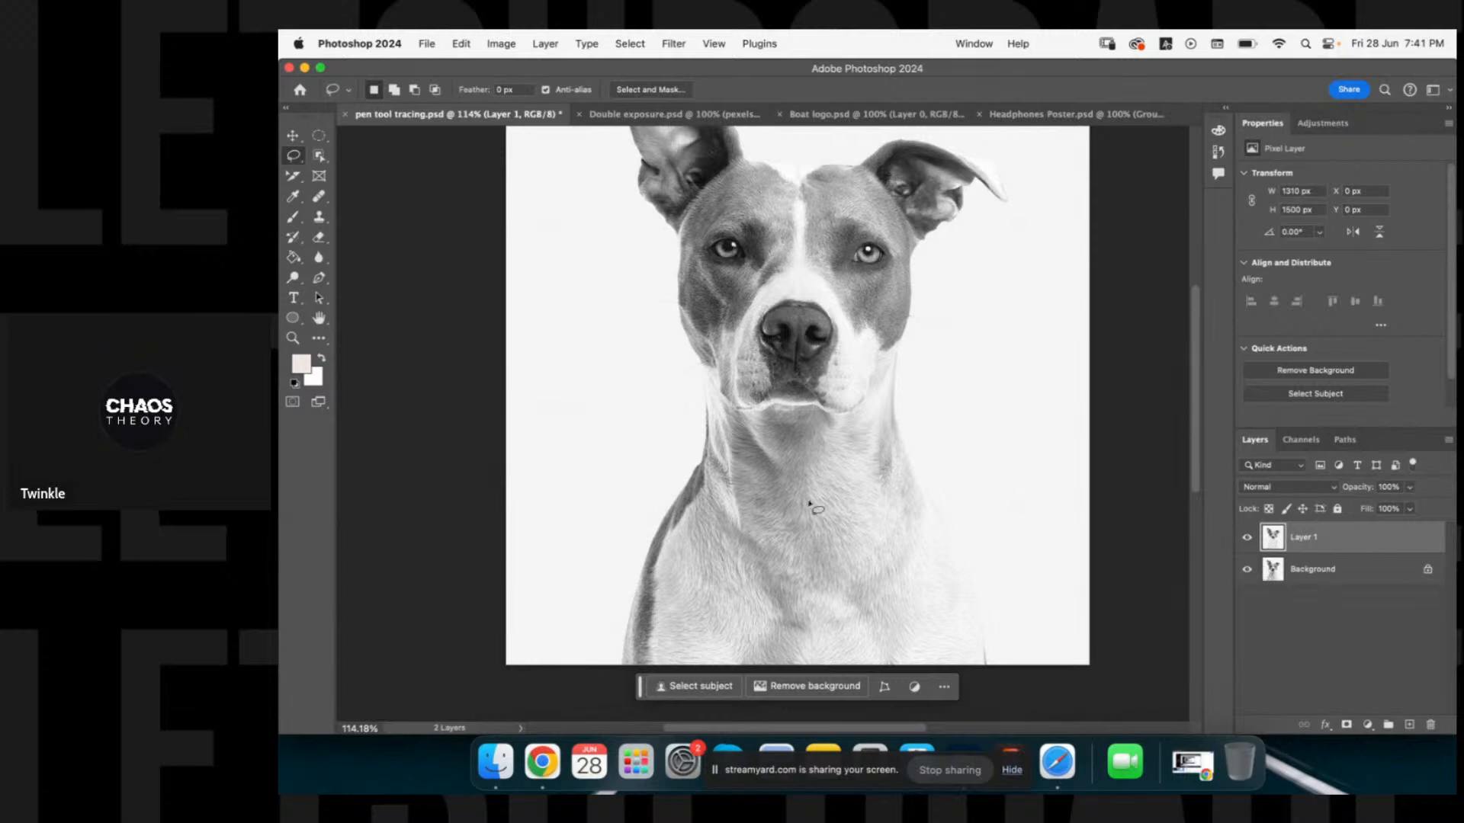
key("super+z")
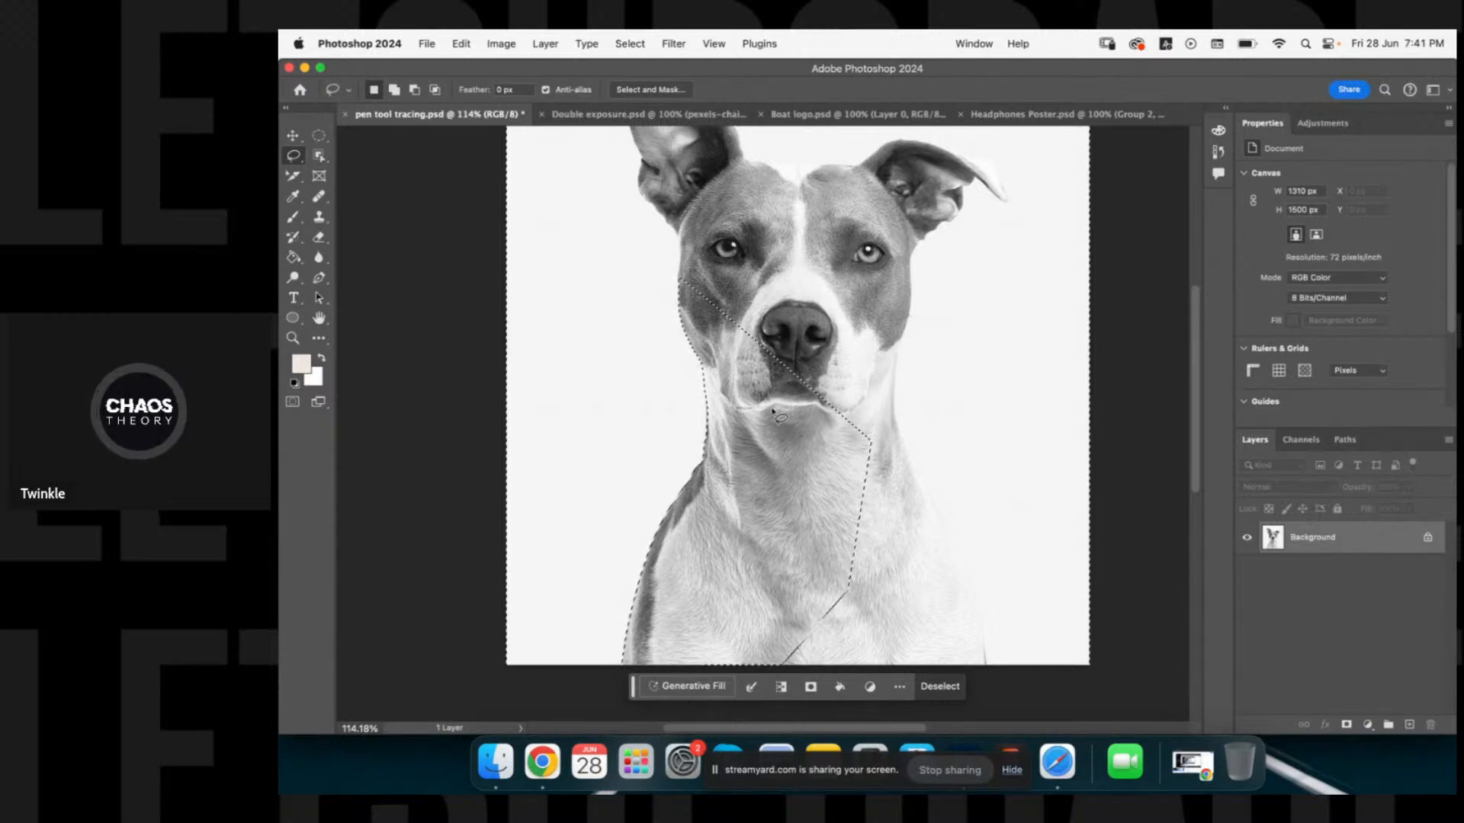
Invert the selection to copy the traced part of the dog onto a new layer, and hide the Background layer.
right_click(743, 383)
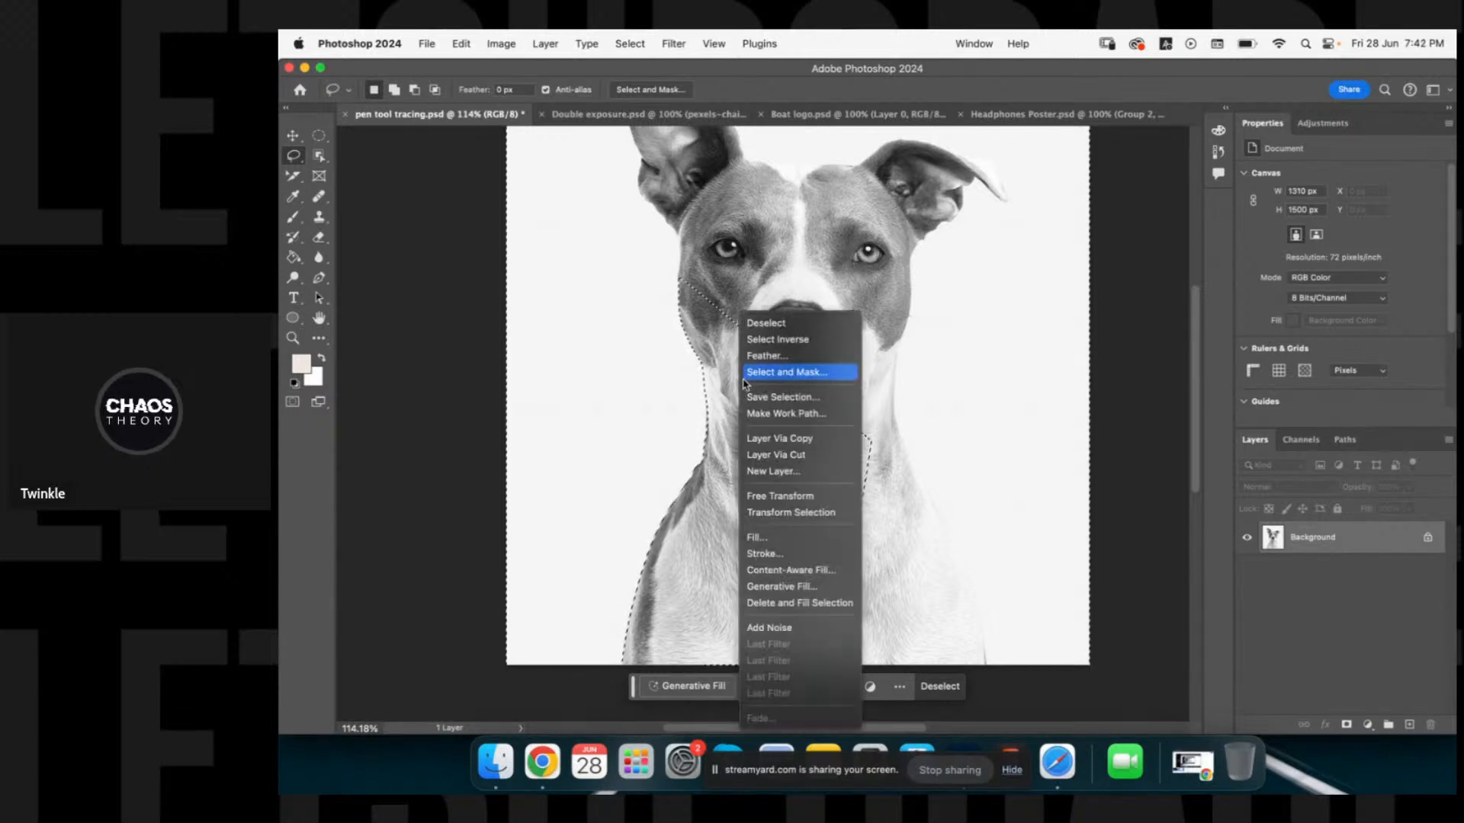
left_click(796, 340)
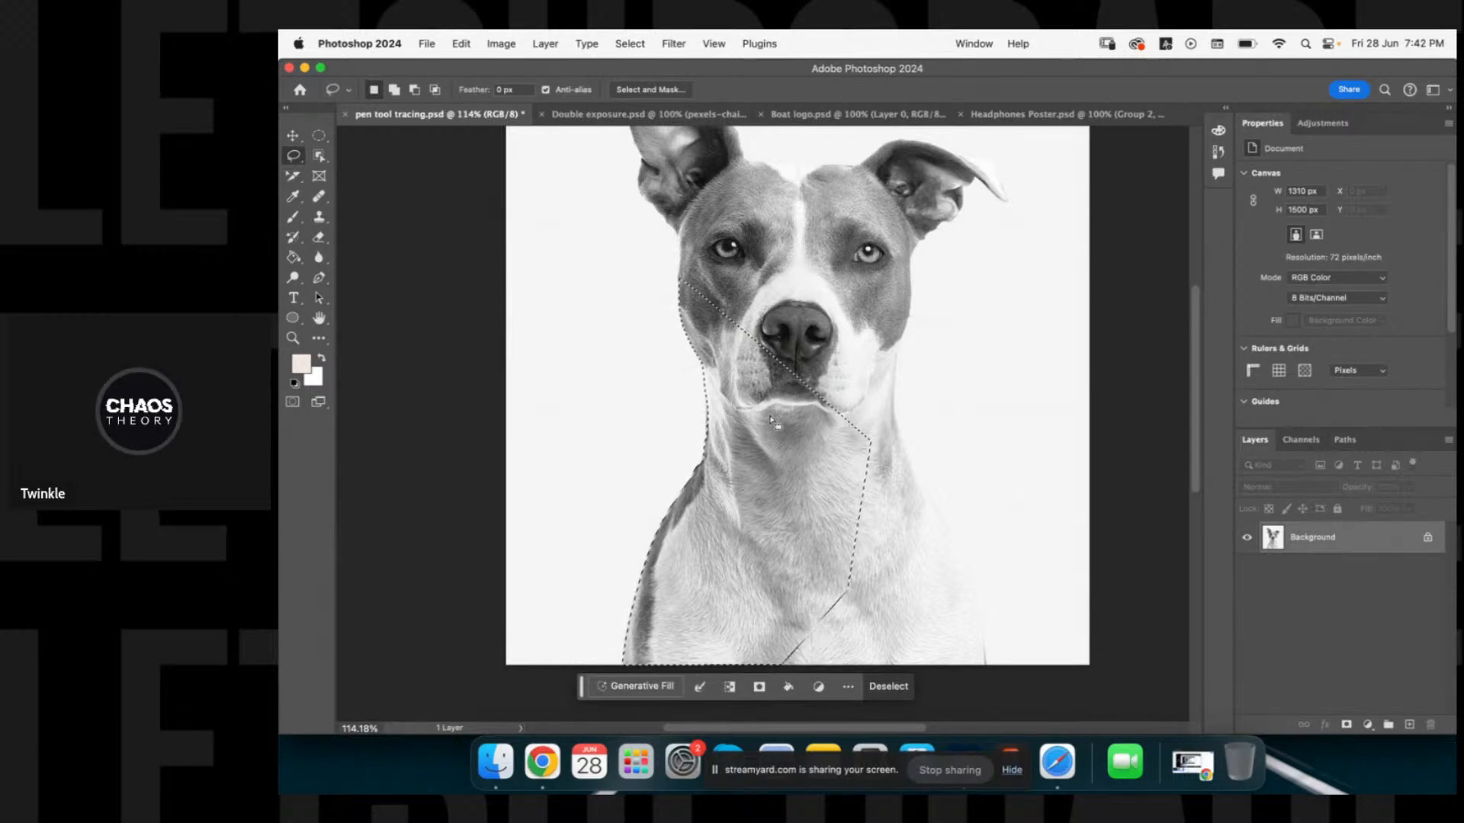
right_click(766, 417)
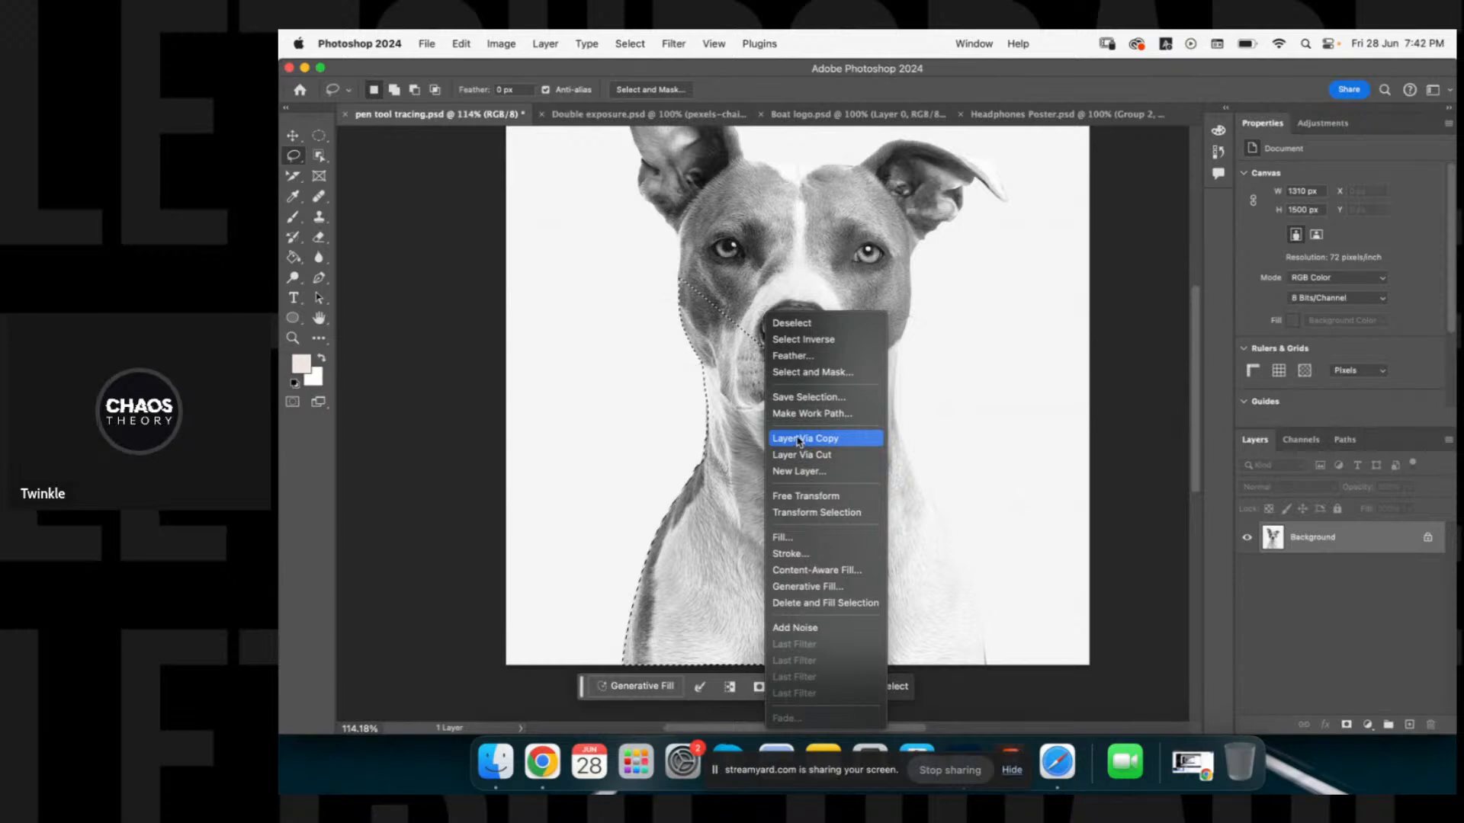
left_click(798, 439)
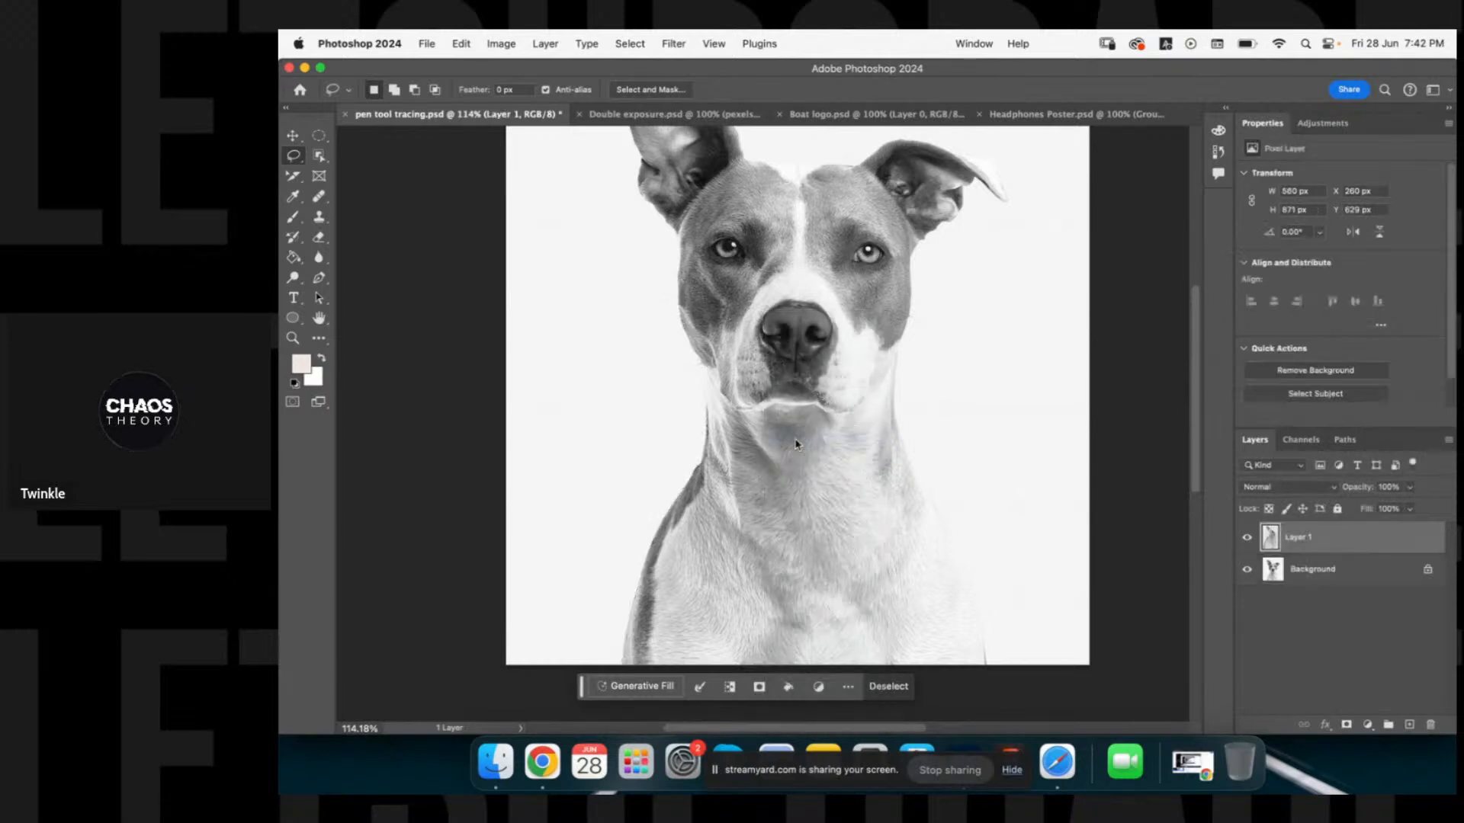
left_click(1247, 569)
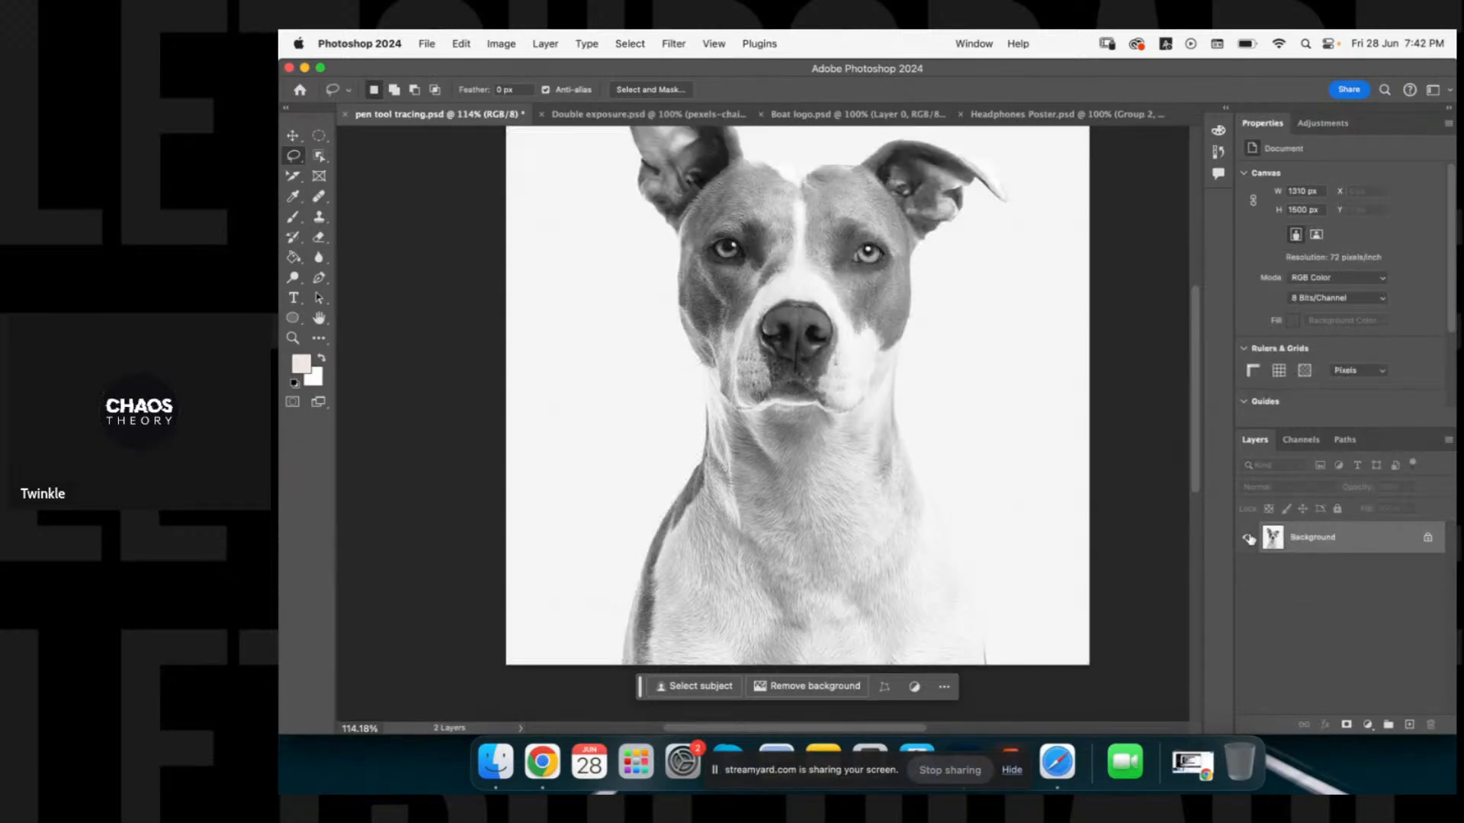
Trace the dog's shoulder edge from the canvas bottom with the Magnetic Lasso, closing the selection roughly across the chest.
left_click_drag(294, 157, 361, 190)
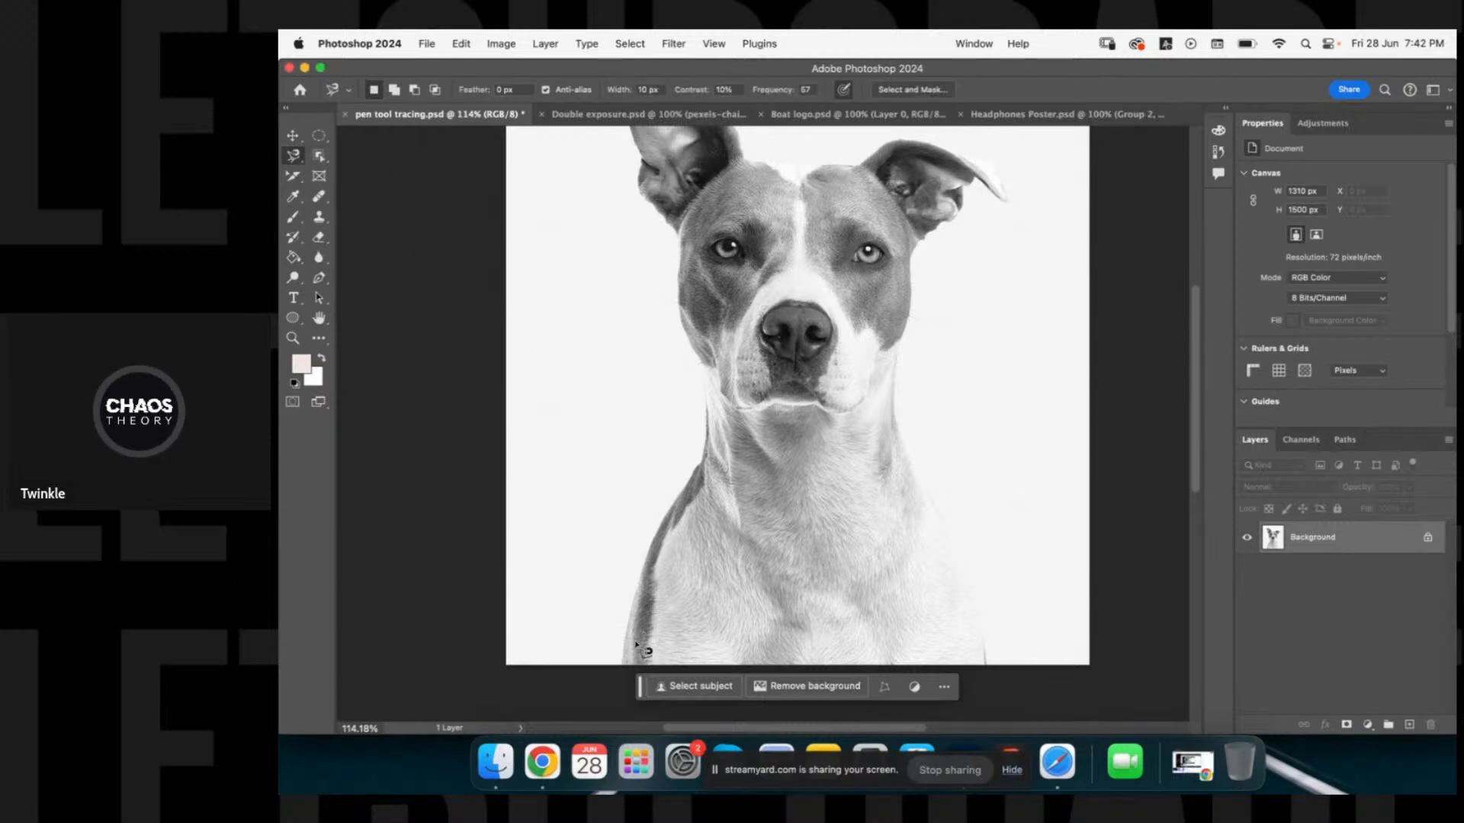
scroll(631, 648, "up", 5)
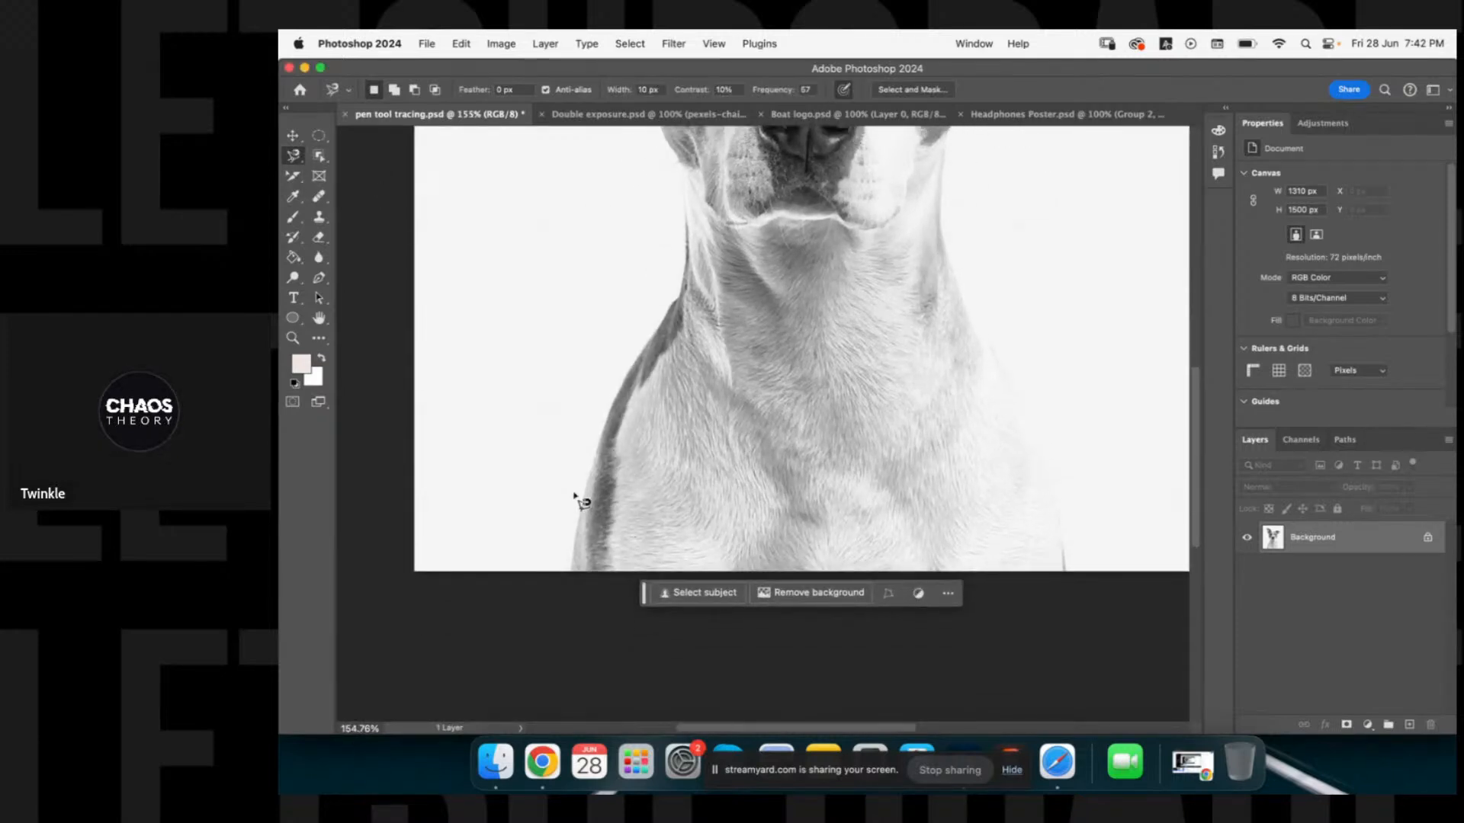
scroll(579, 506, "up", 3)
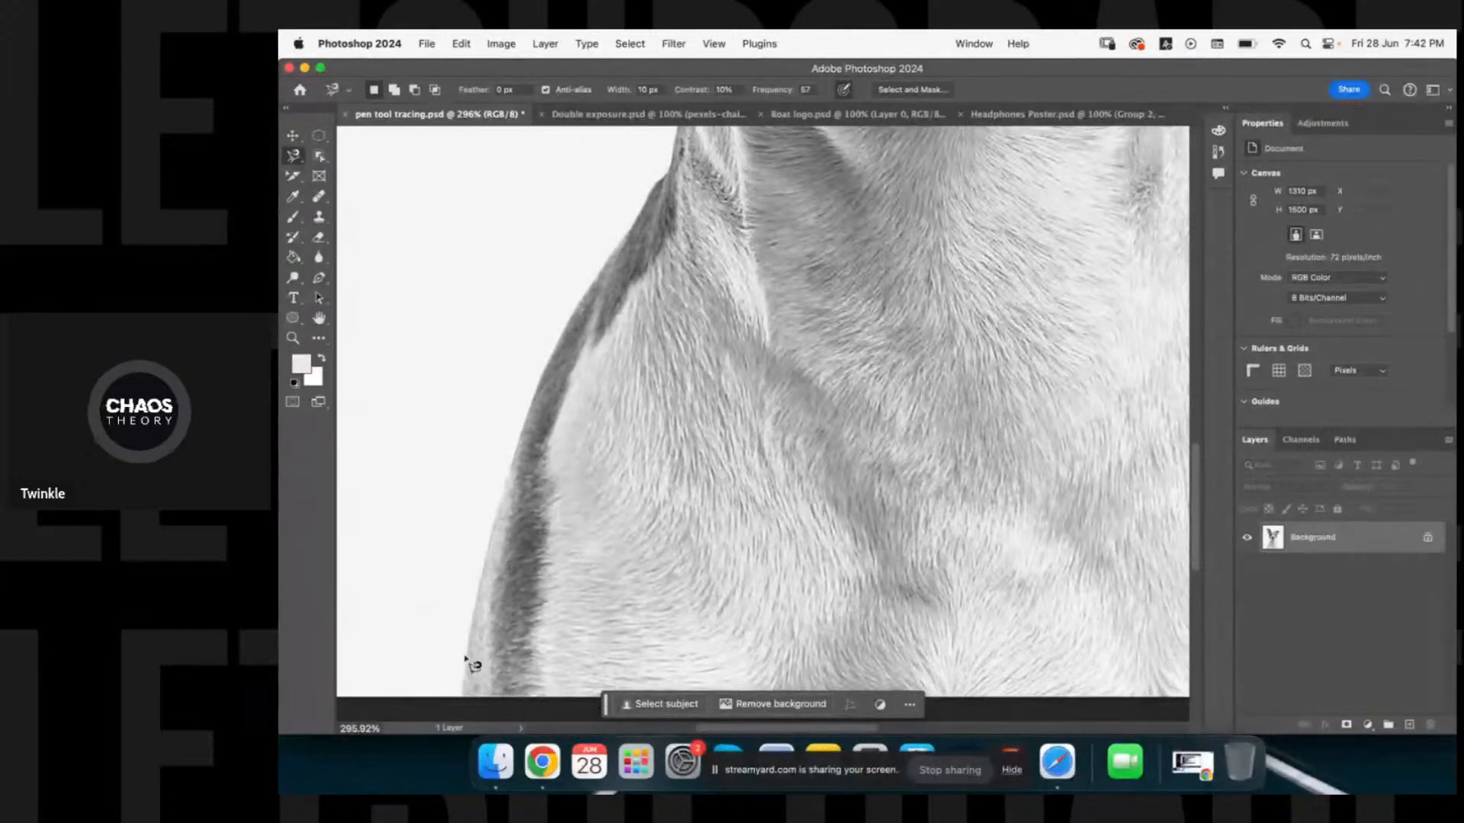
left_click(462, 692)
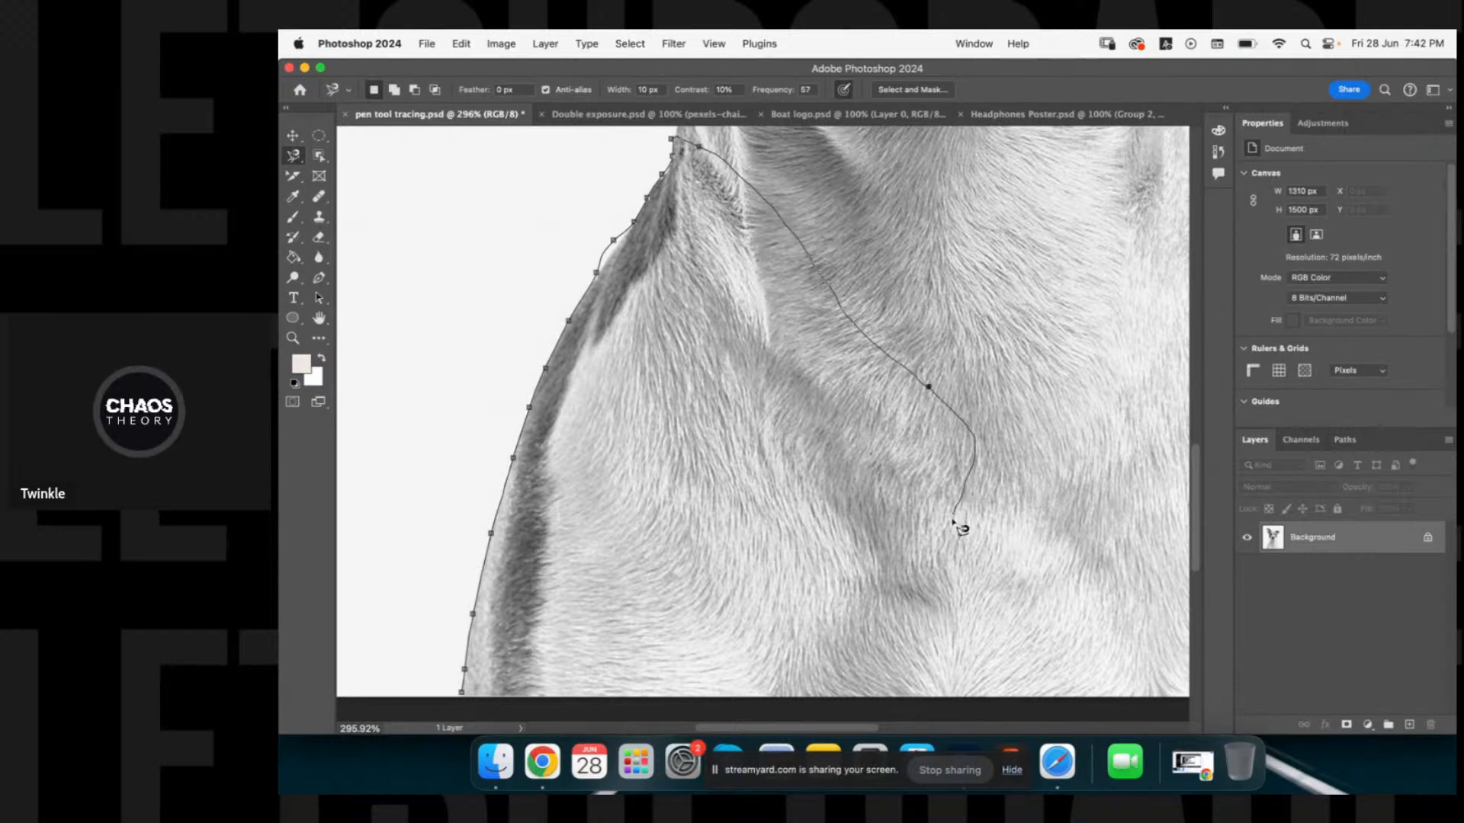
left_click_drag(735, 504, 770, 403)
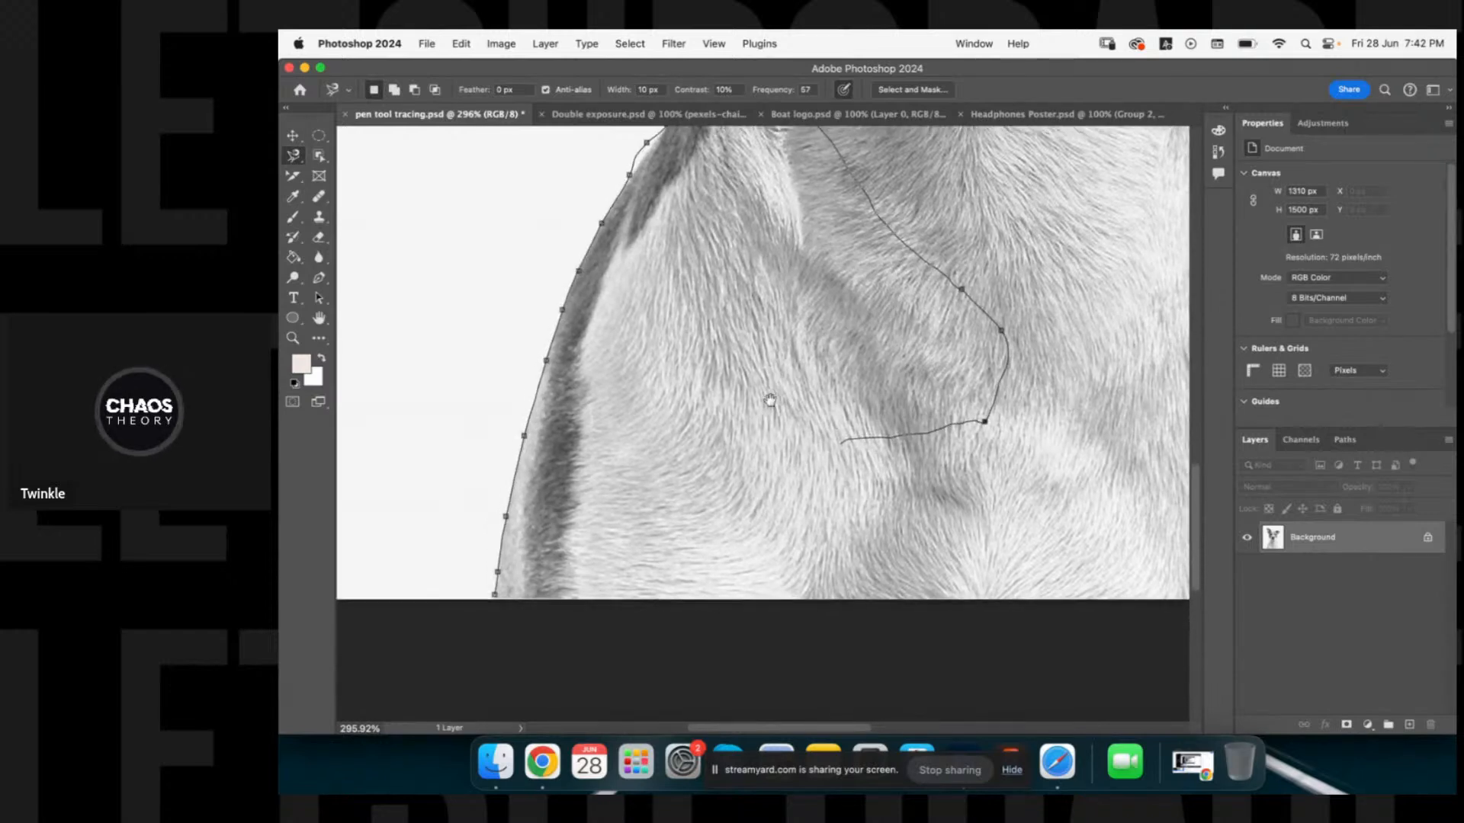
left_click(505, 602)
Subtract the white background bulge along the upper shoulder edge from the selection with the Magnetic Lasso.
scroll(620, 386, "up", 5)
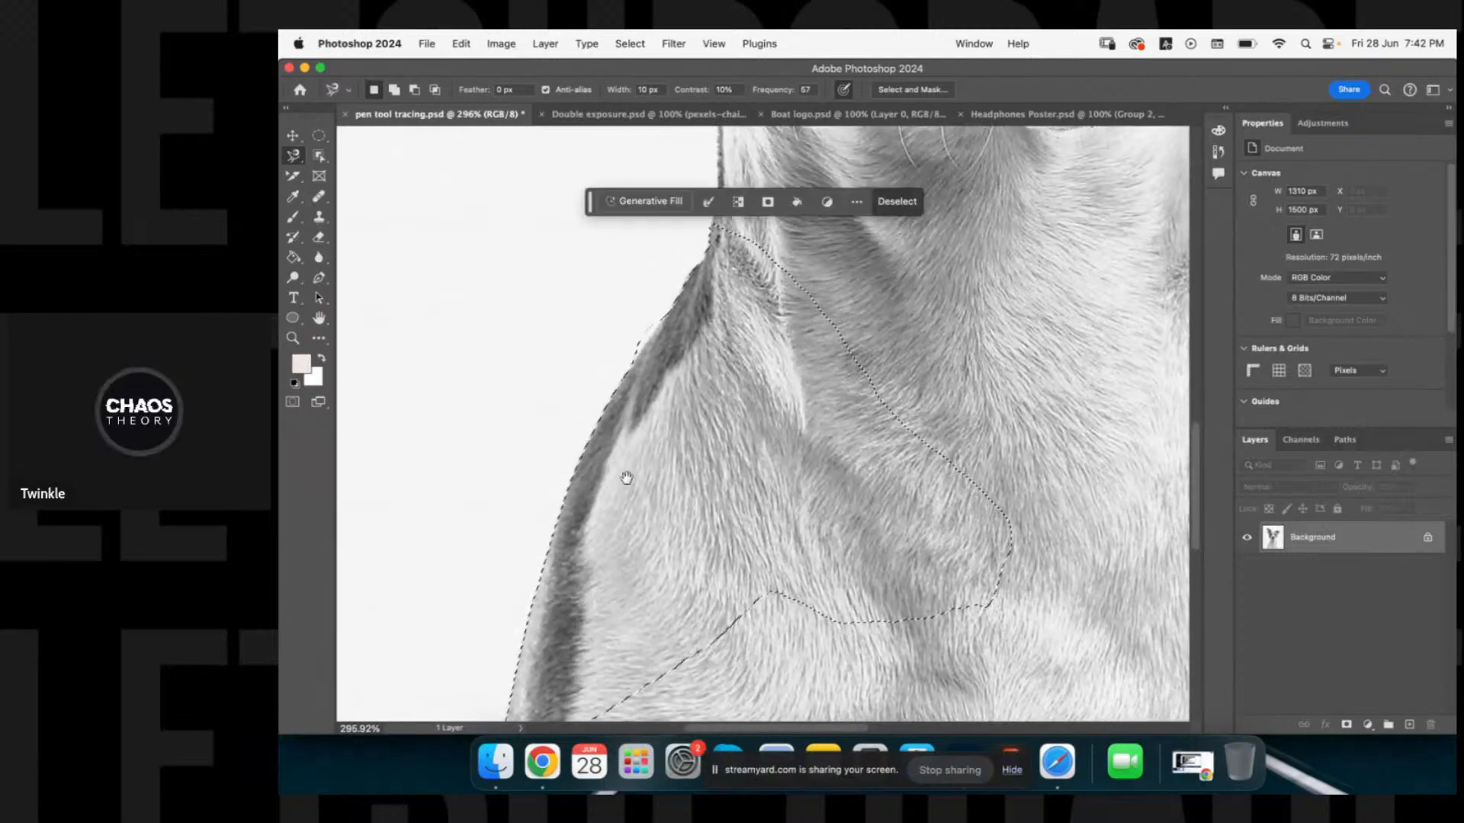
scroll(659, 327, "up", 3)
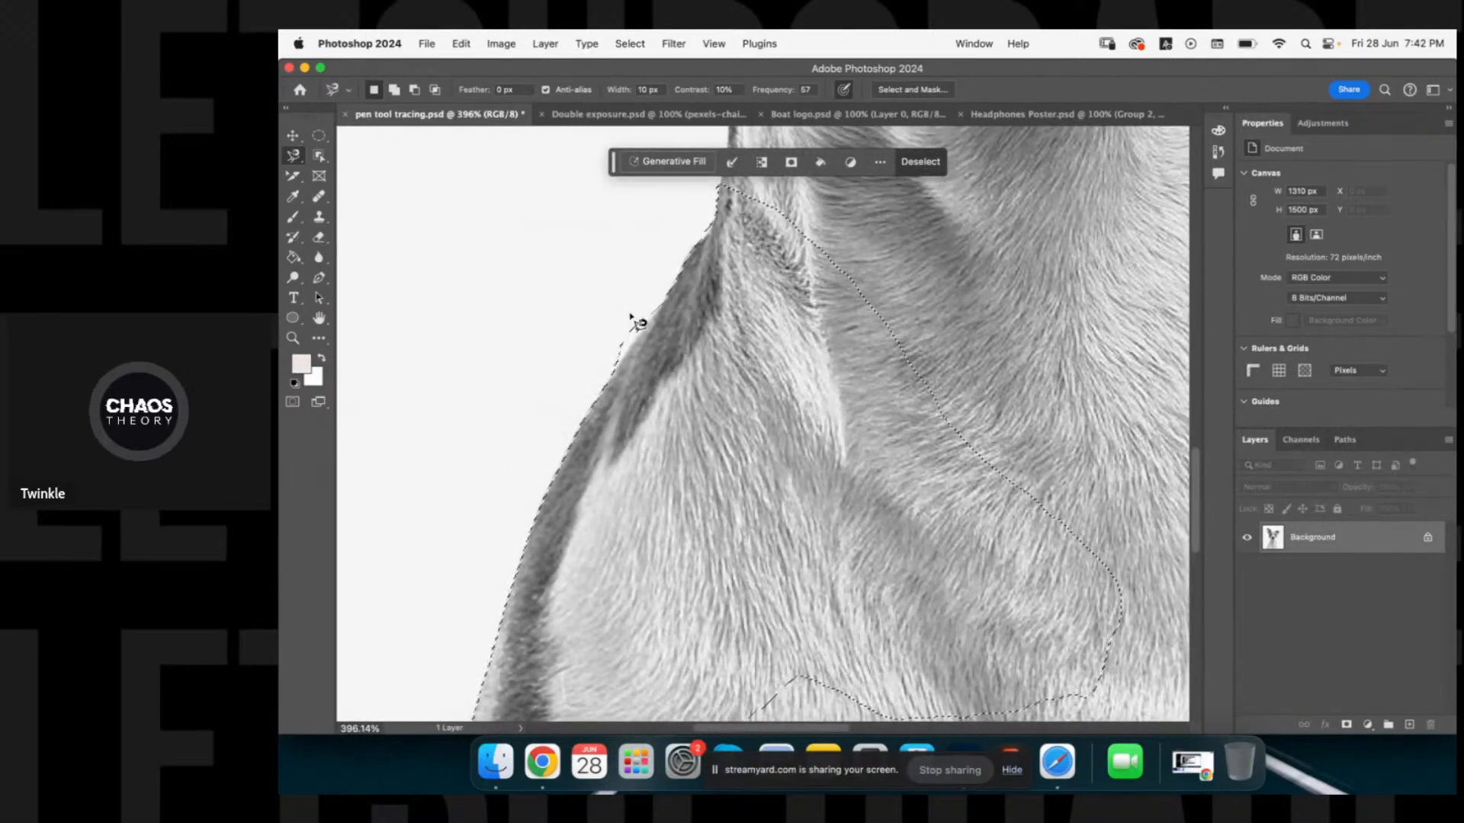
key("alt")
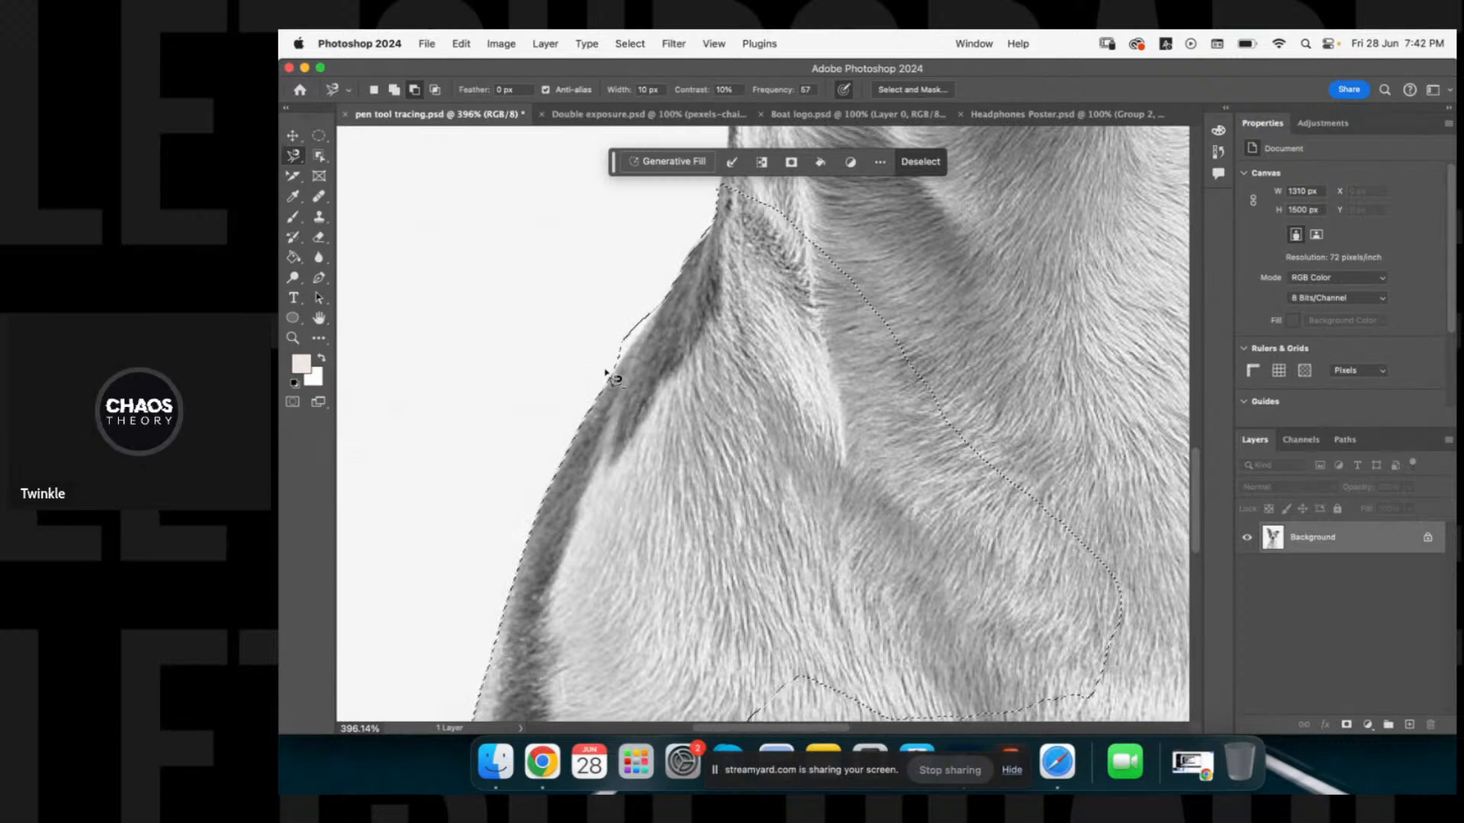
key("shift")
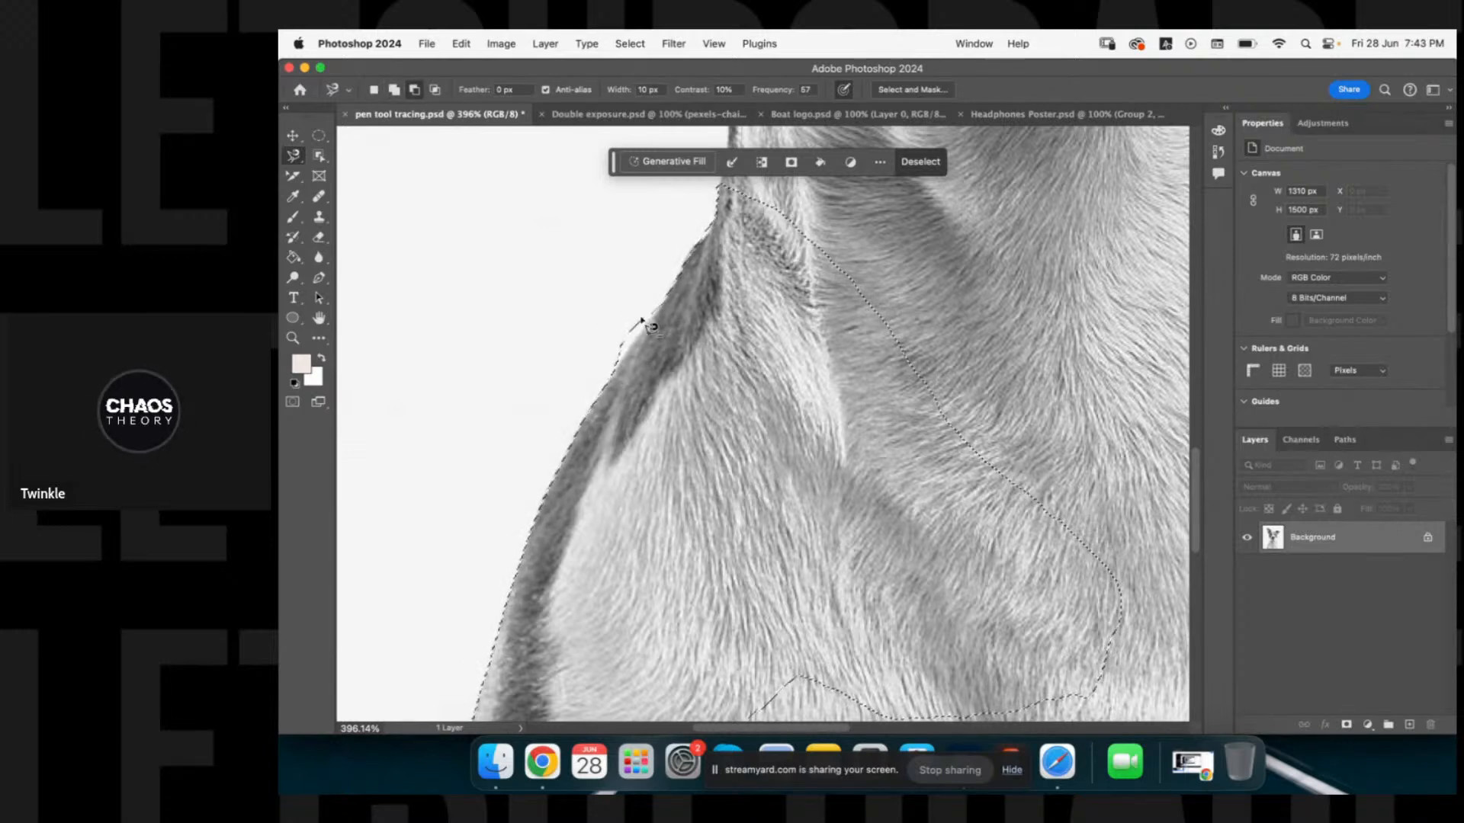
left_click(618, 353)
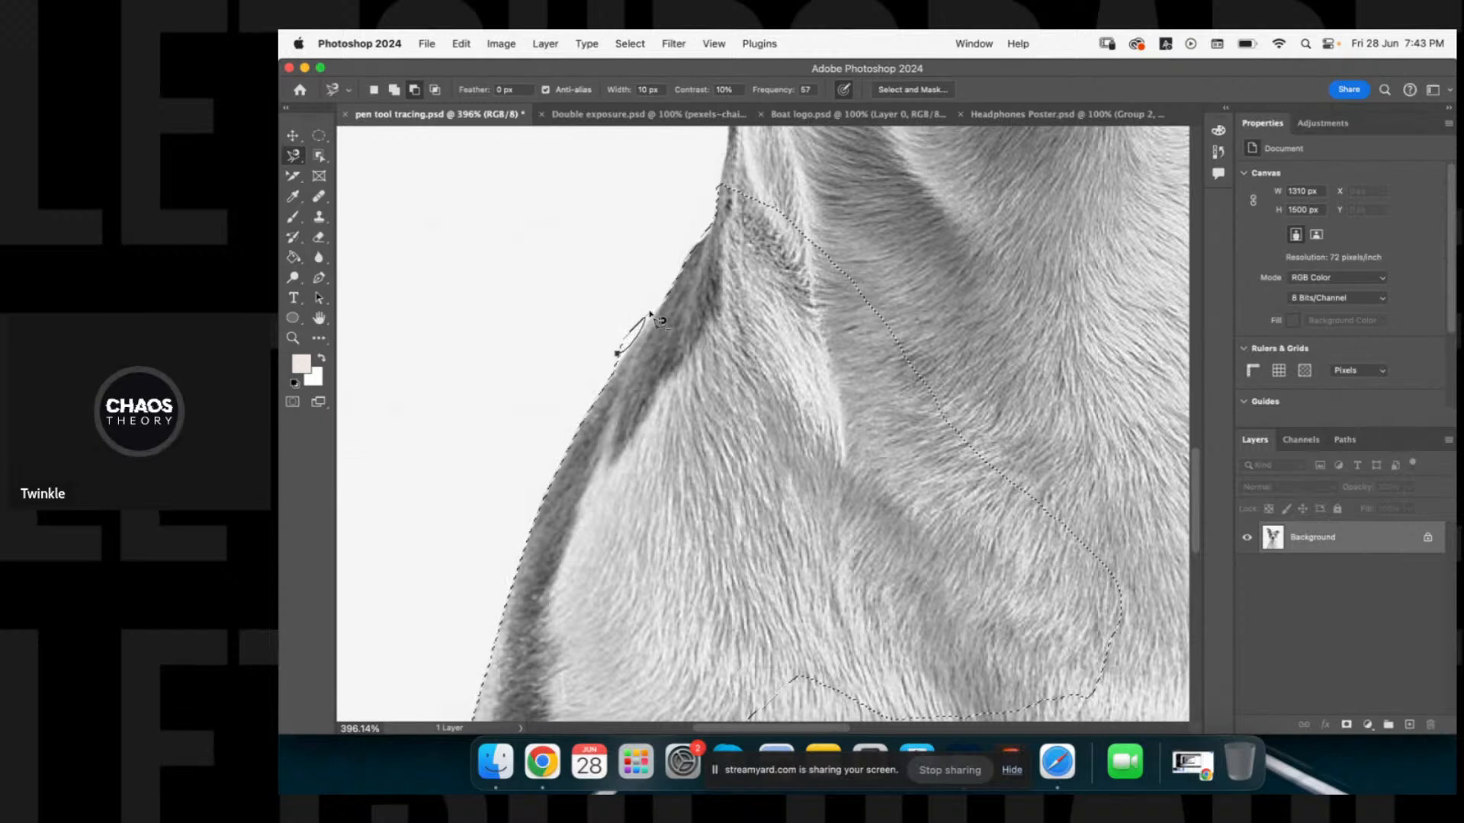
left_click(628, 356)
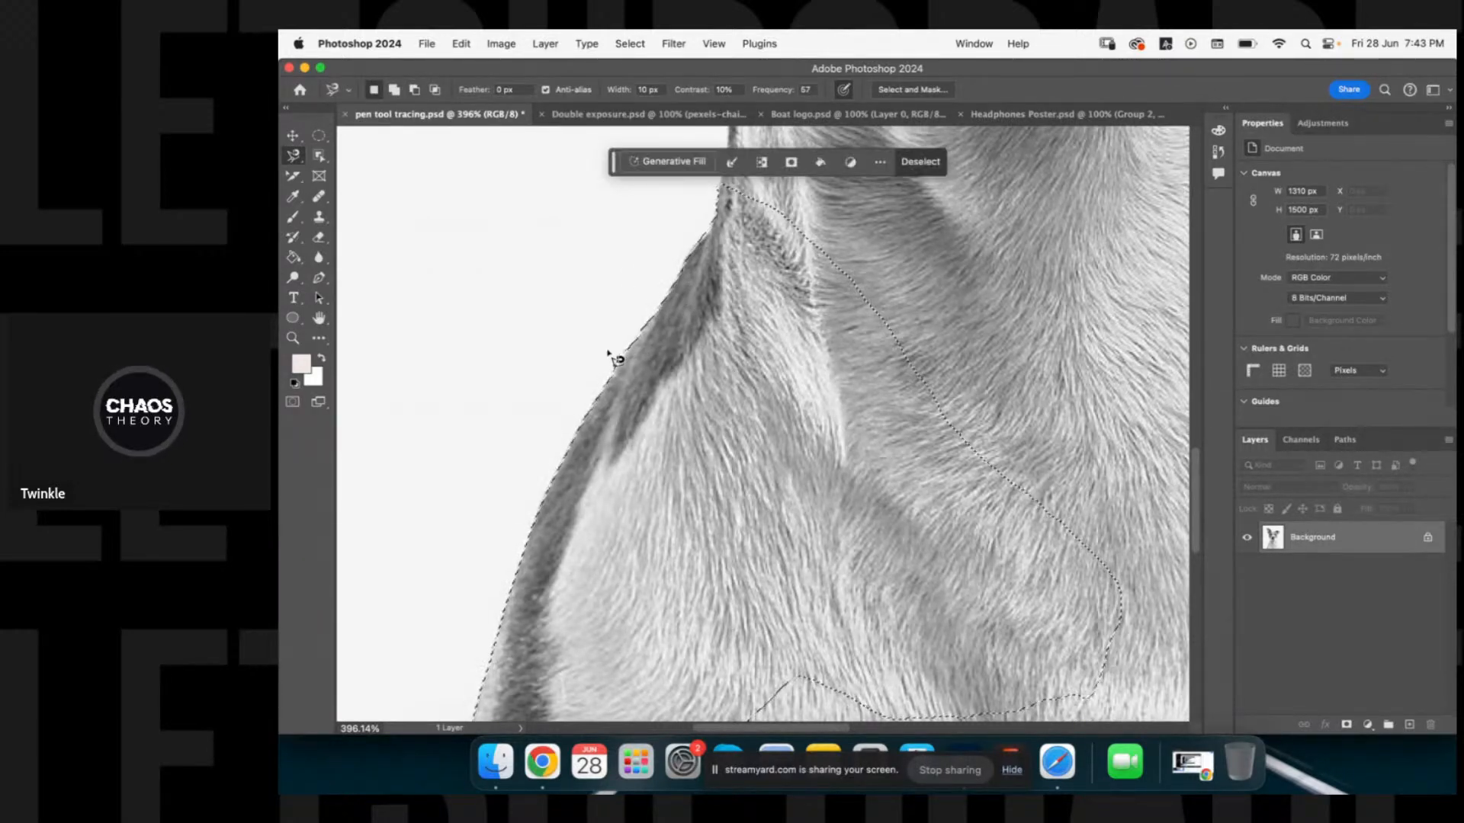
left_click(619, 380, "alt")
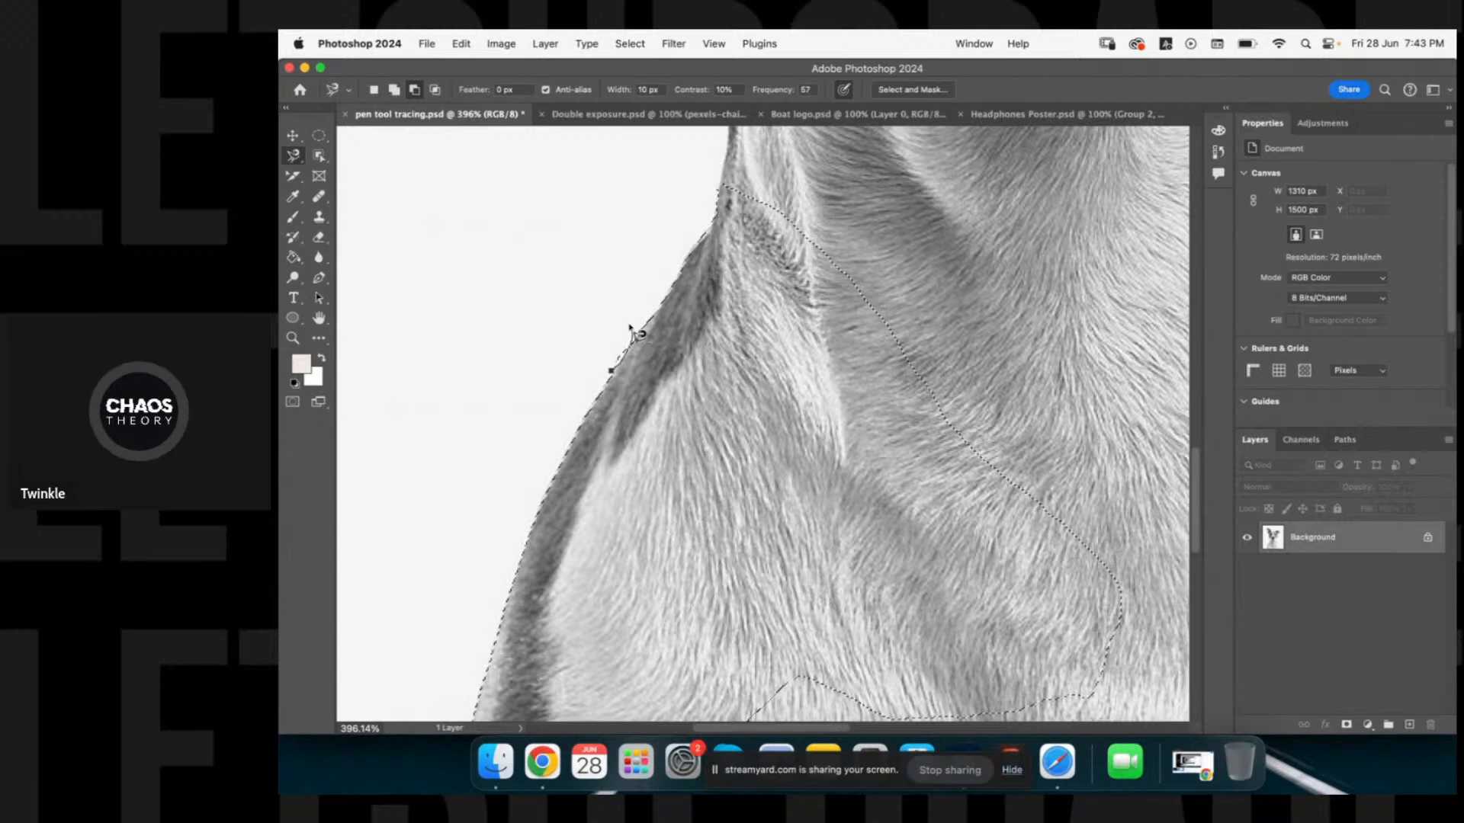
left_click(622, 381)
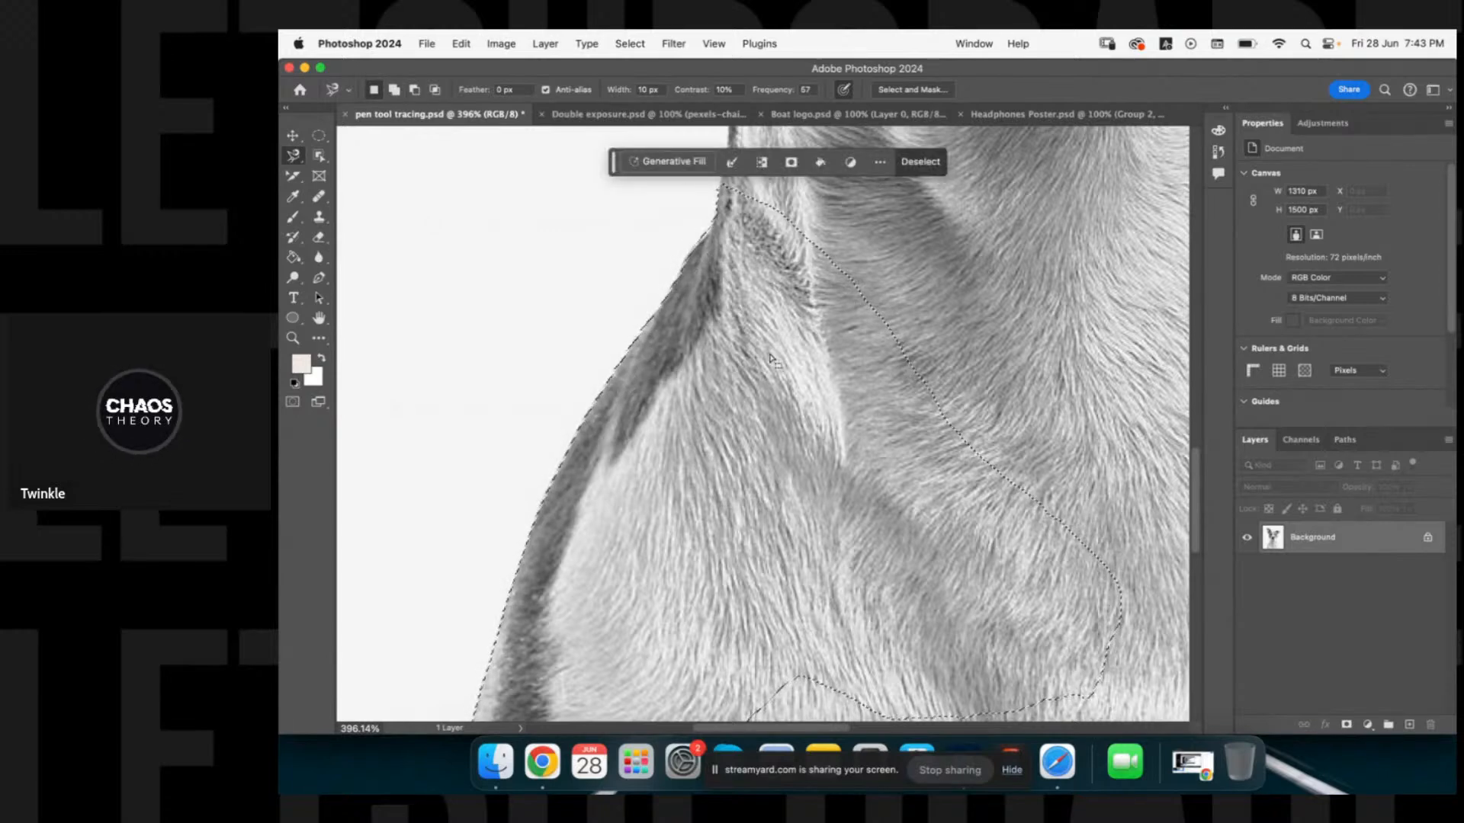
Copy the selected shoulder area to a new layer with Layer Via Copy, and check the cutout with the Background layer hidden.
scroll(747, 367, "down", 3)
scroll(747, 367, "down", 2)
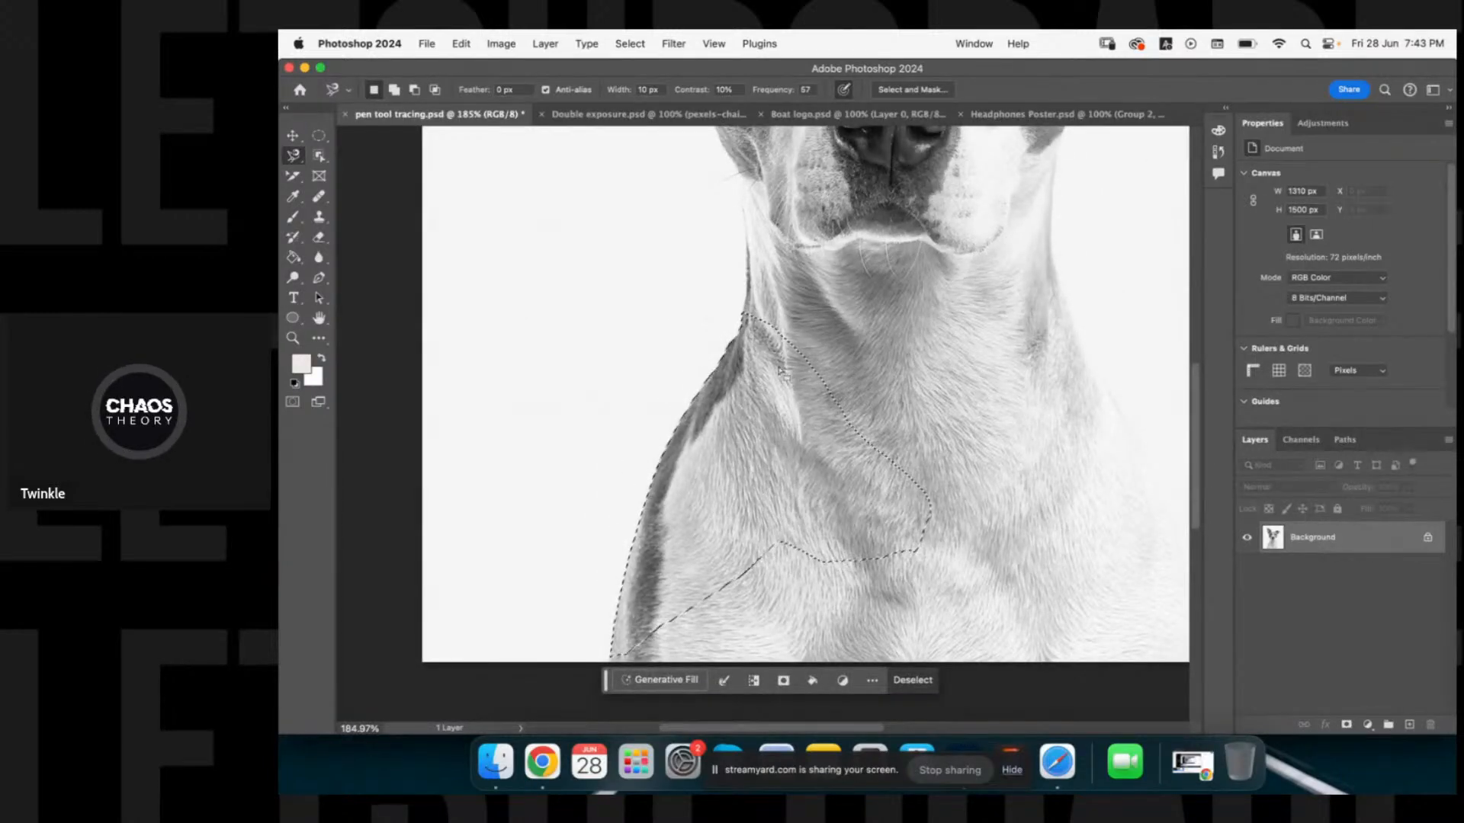
right_click(755, 411)
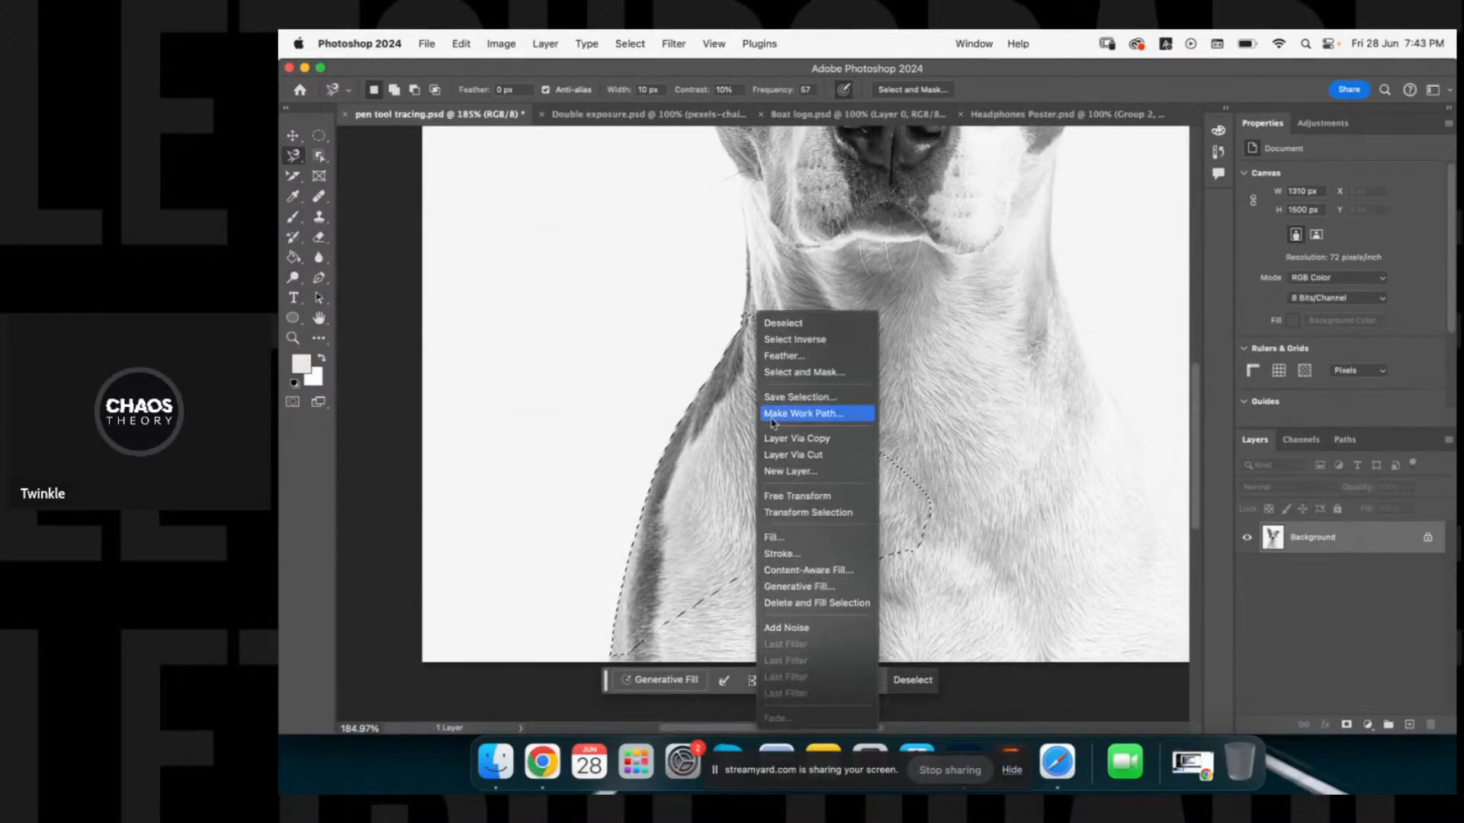
left_click(790, 444)
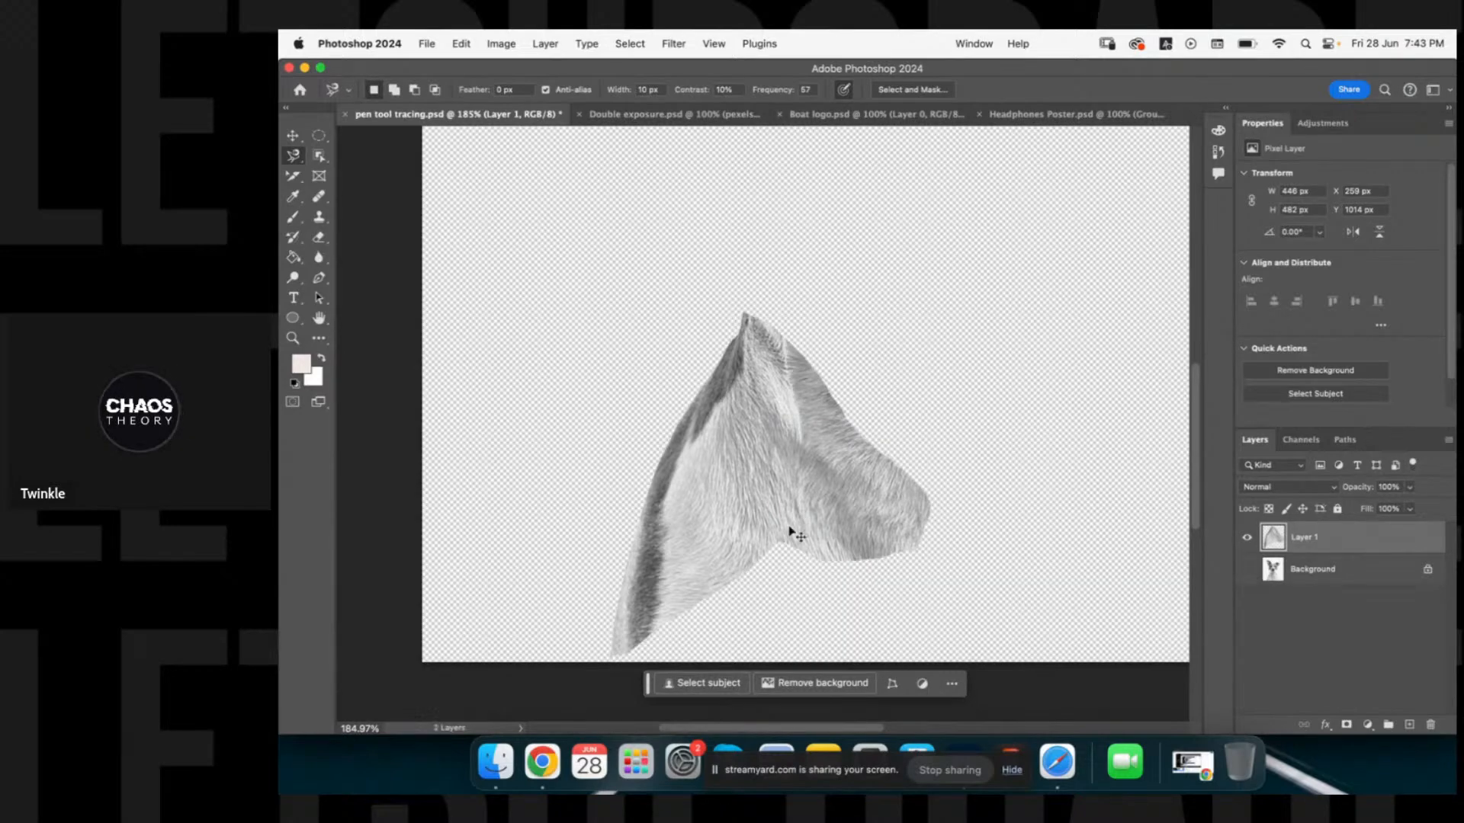
key("super+z")
Switch to the Object Selection tool and delete the copied shoulder layer.
scroll(858, 451, "down", 3)
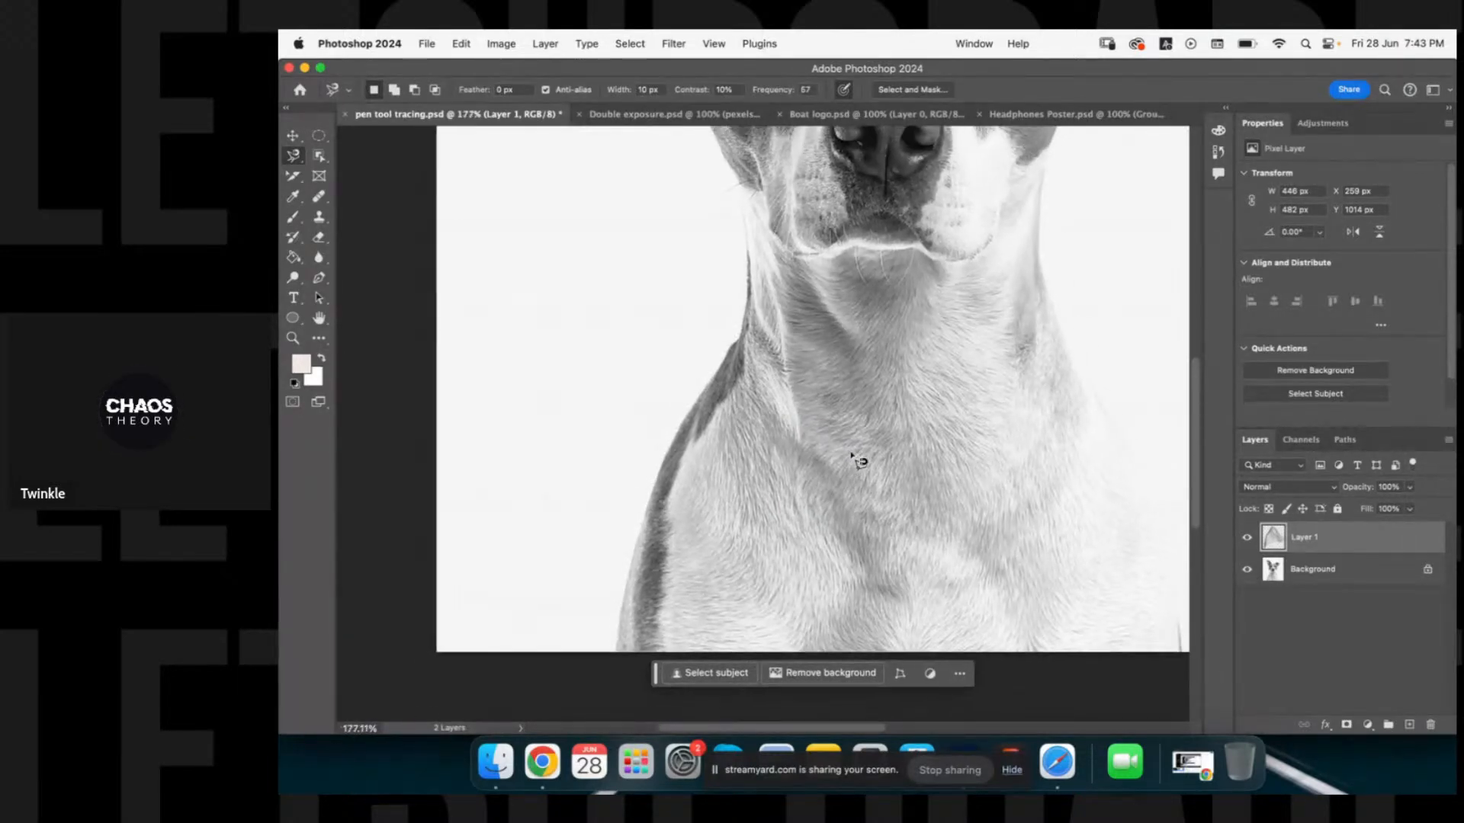
scroll(866, 414, "up", 5)
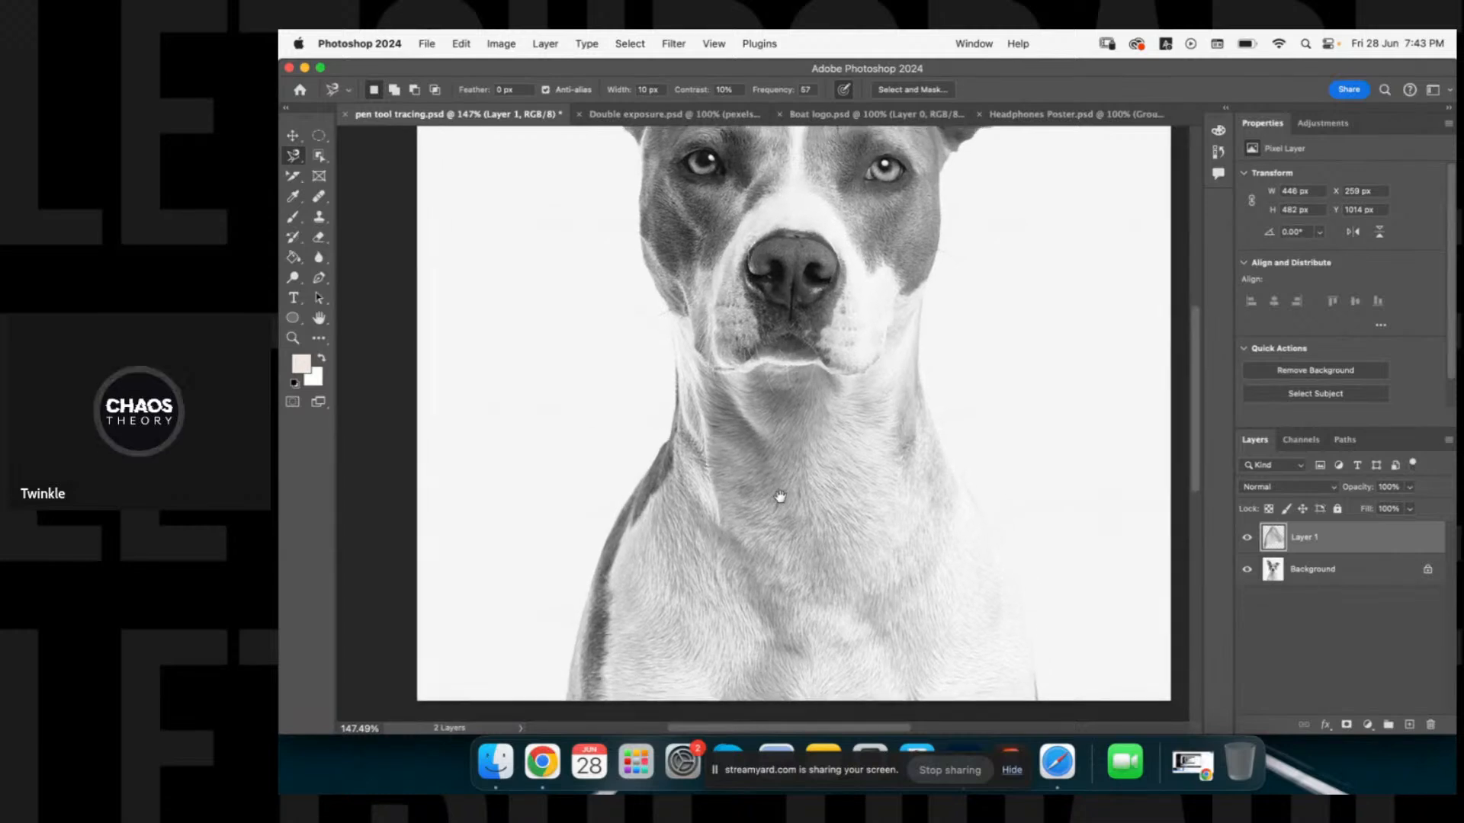
scroll(817, 459, "down", 2)
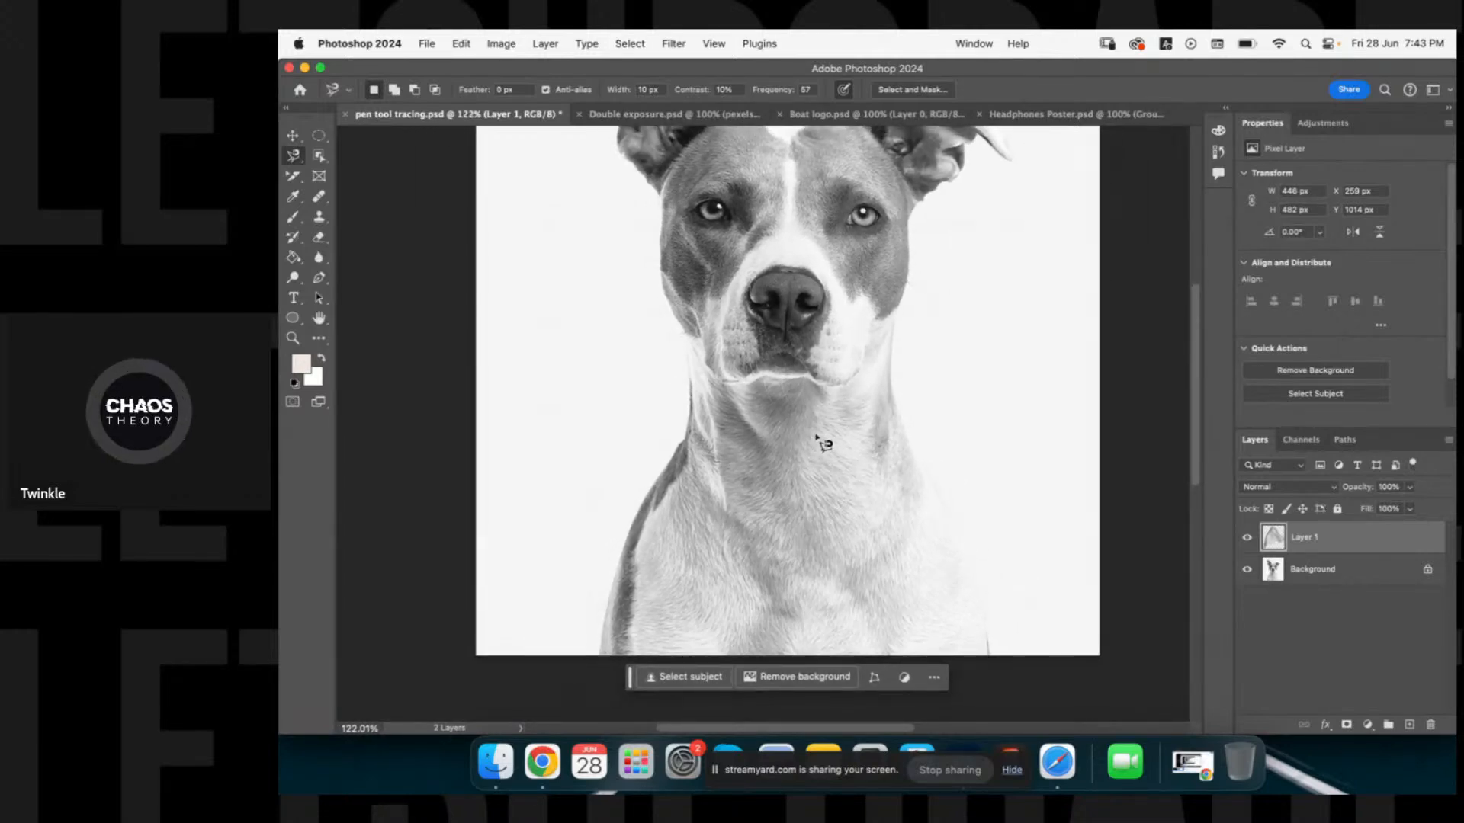
scroll(817, 443, "up", 1)
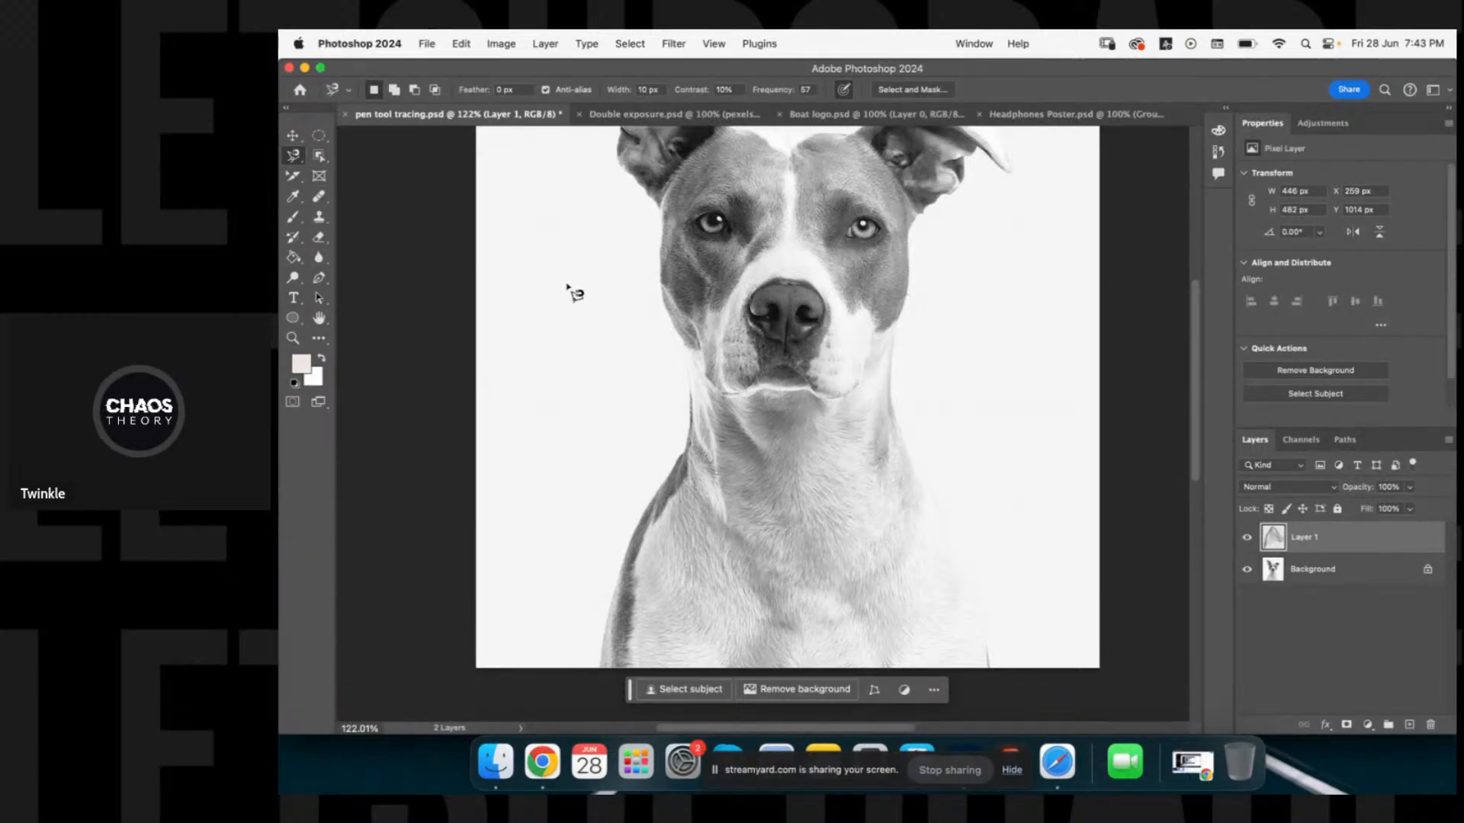
scroll(557, 295, "up", 2)
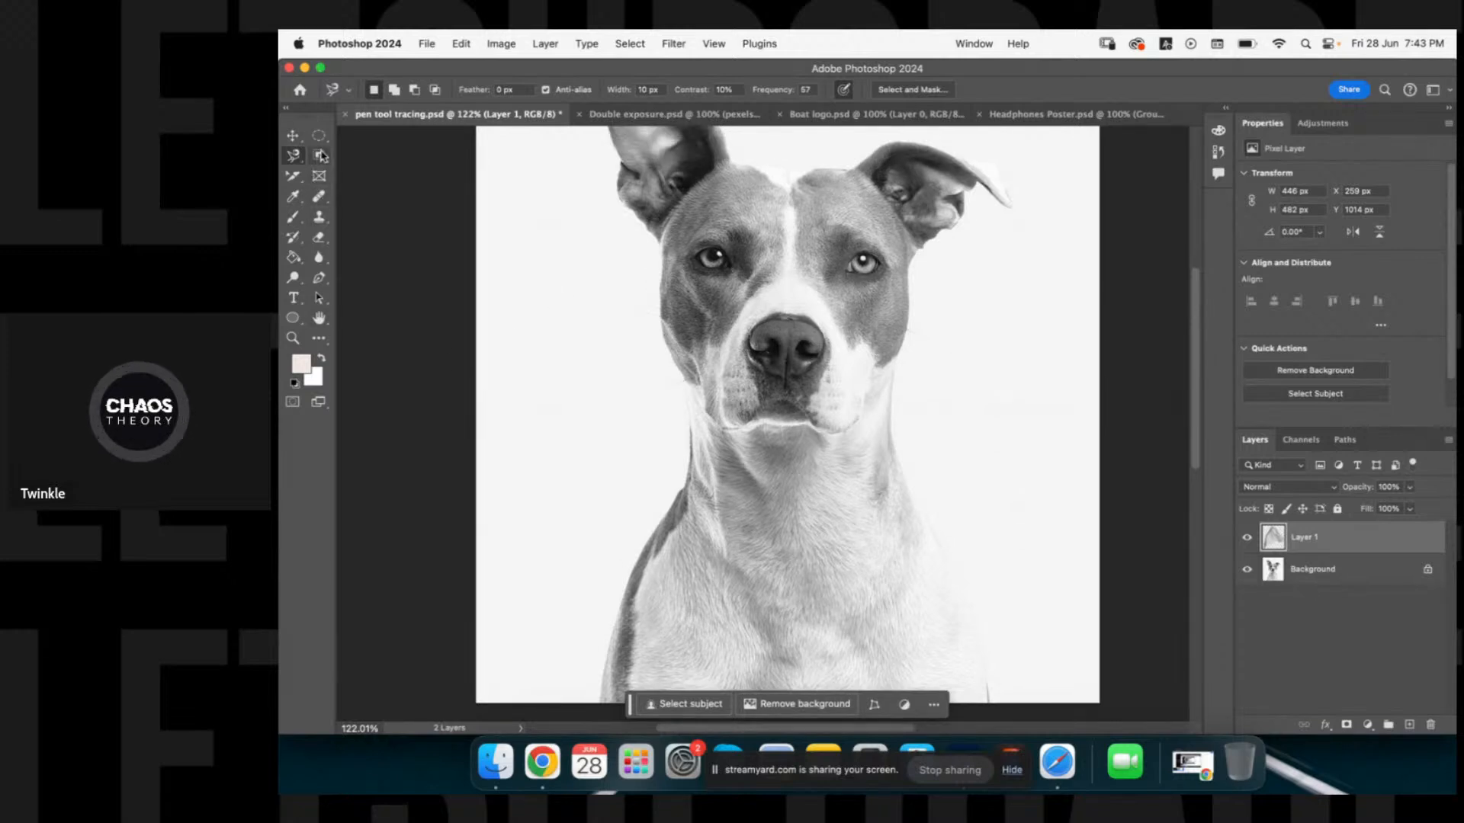
left_click_drag(320, 156, 361, 158)
left_click(384, 158)
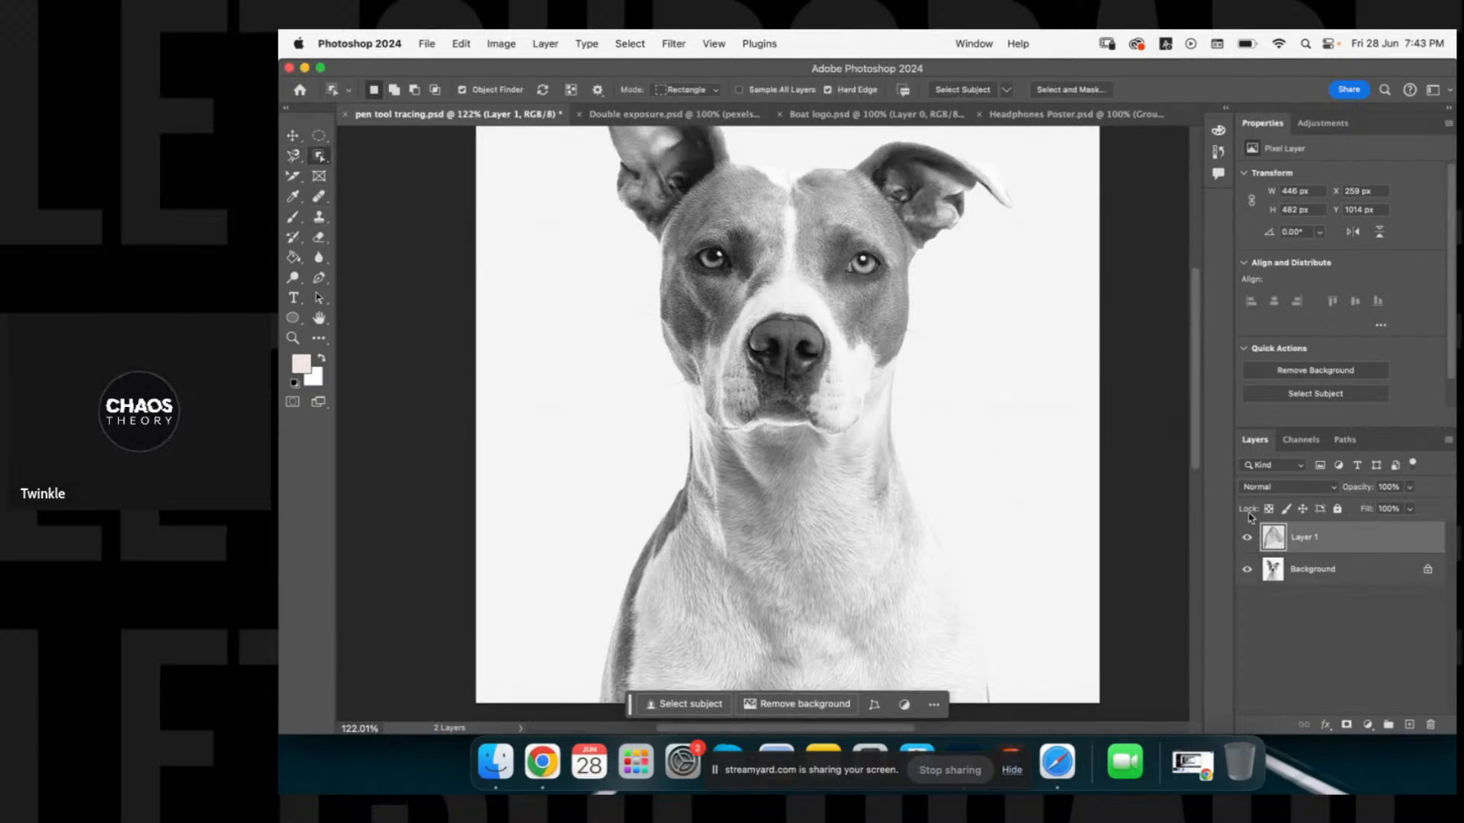
key("BackSpace")
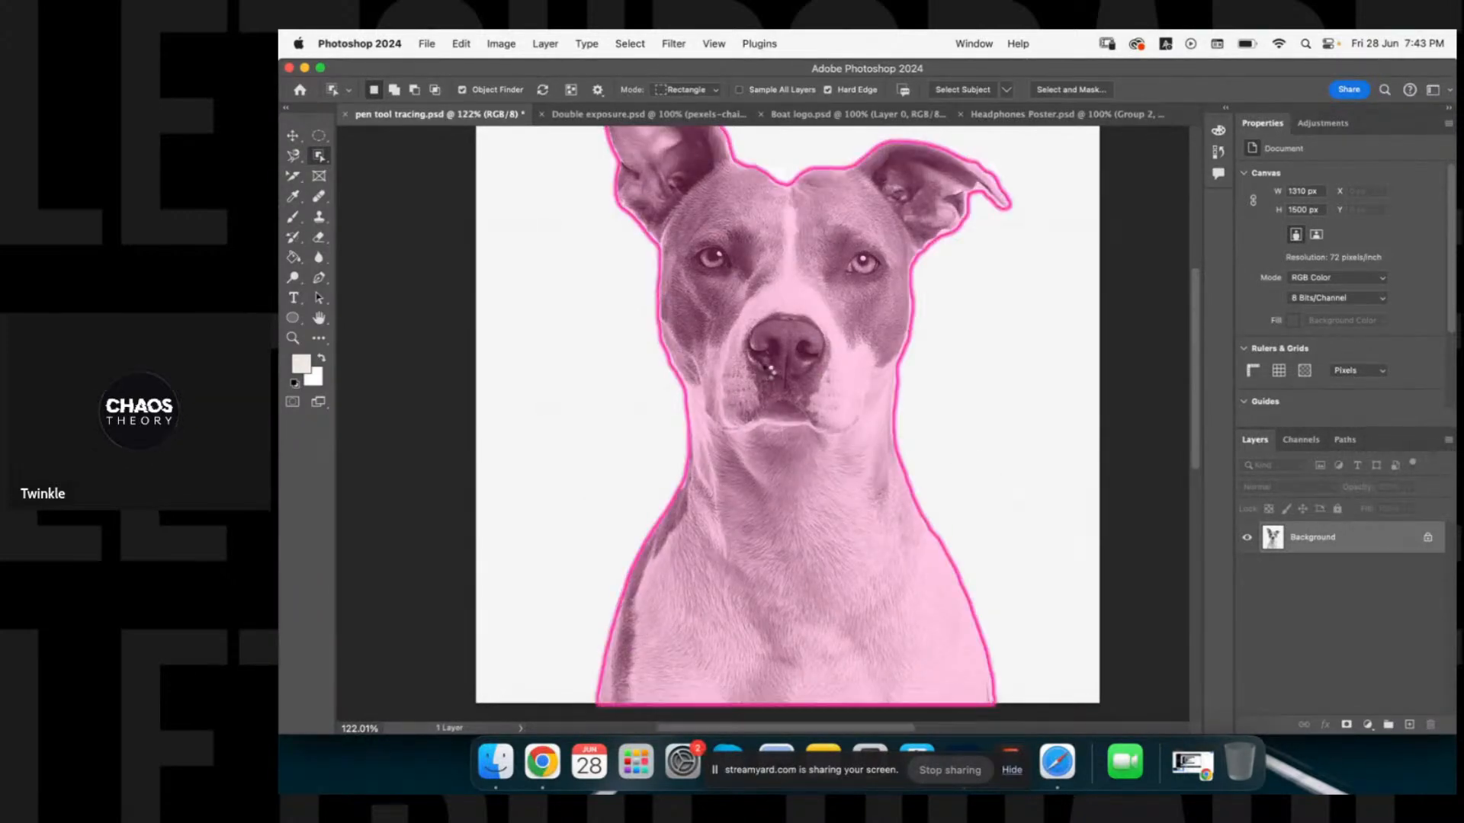
Select the whole dog with the Object Selection tool and copy it to a new layer.
left_click(747, 423)
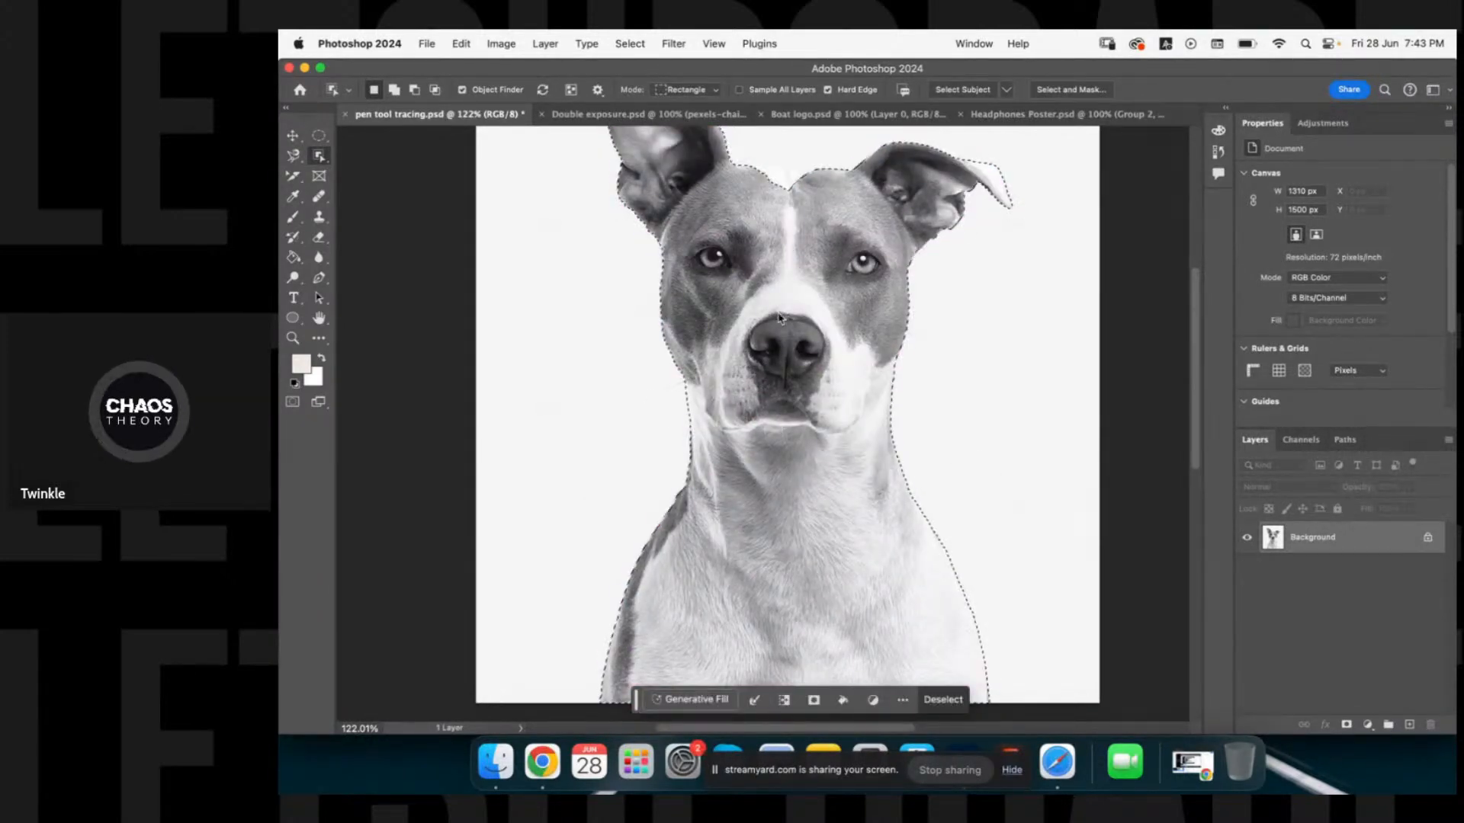
right_click(781, 313)
left_click(828, 436)
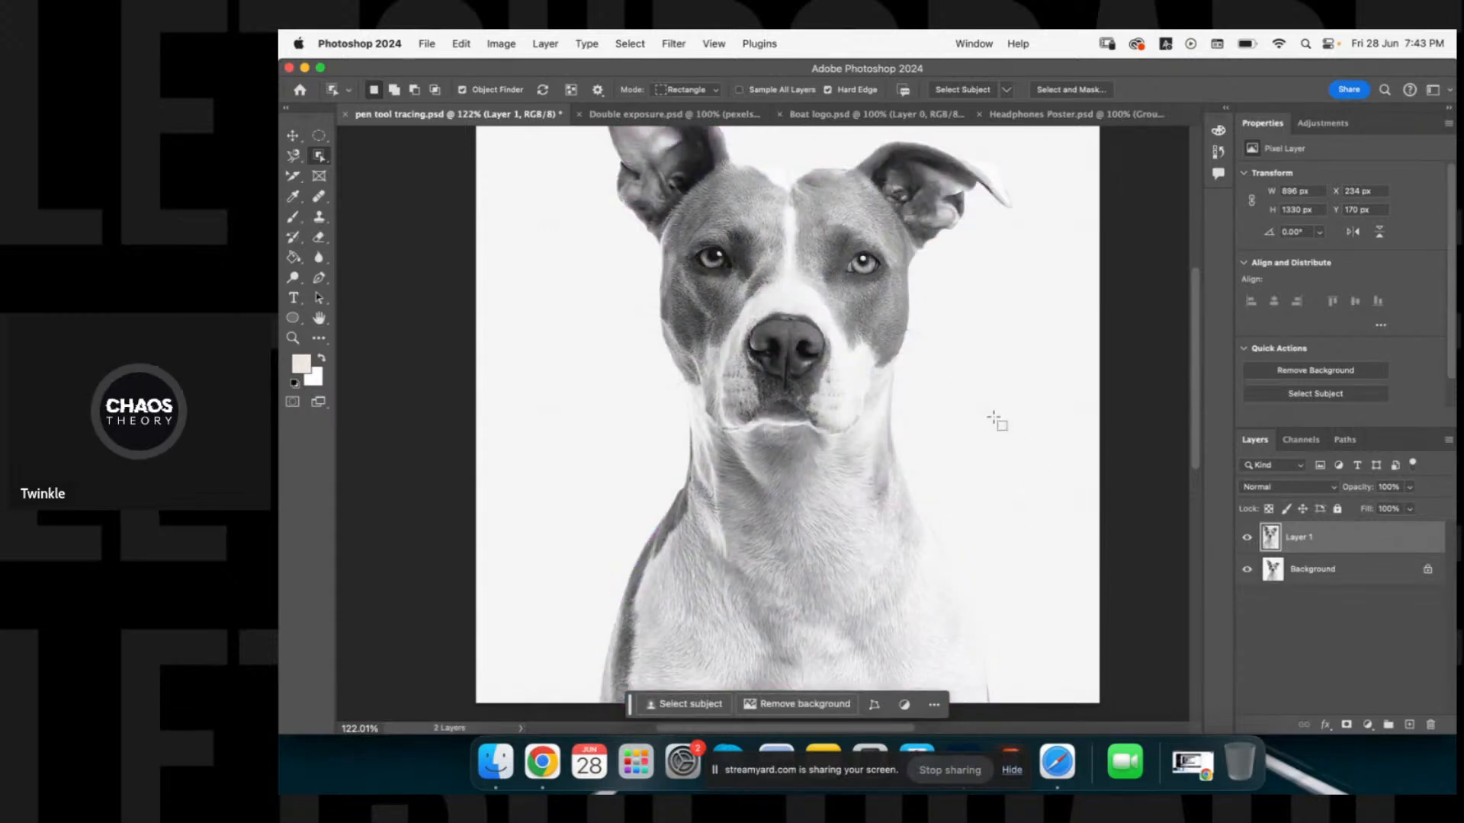
Switch to the regular Lasso tool and delete the layer holding the copied dog.
scroll(931, 417, "down", 3)
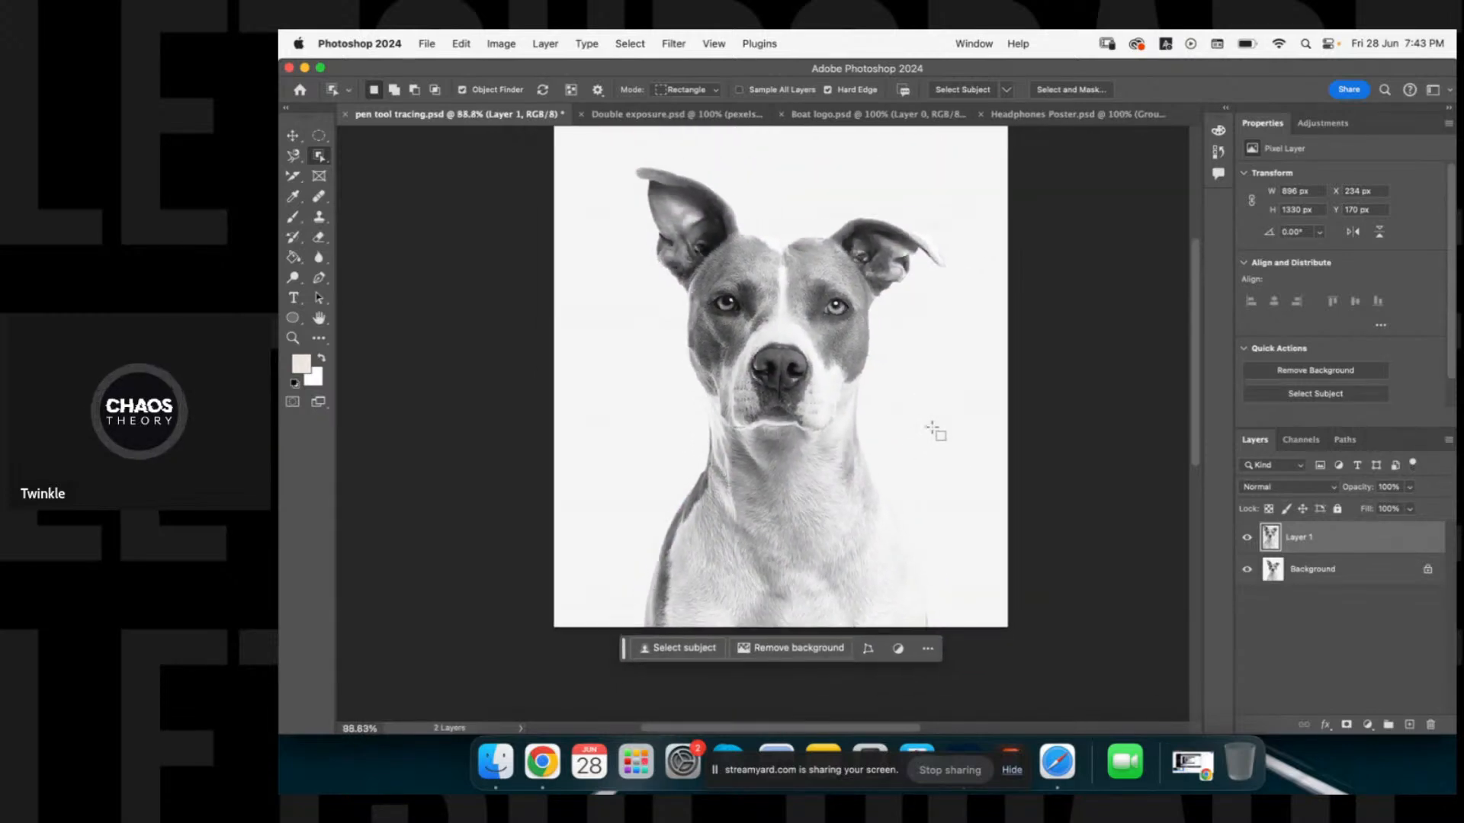
left_click(295, 157)
right_click(302, 163)
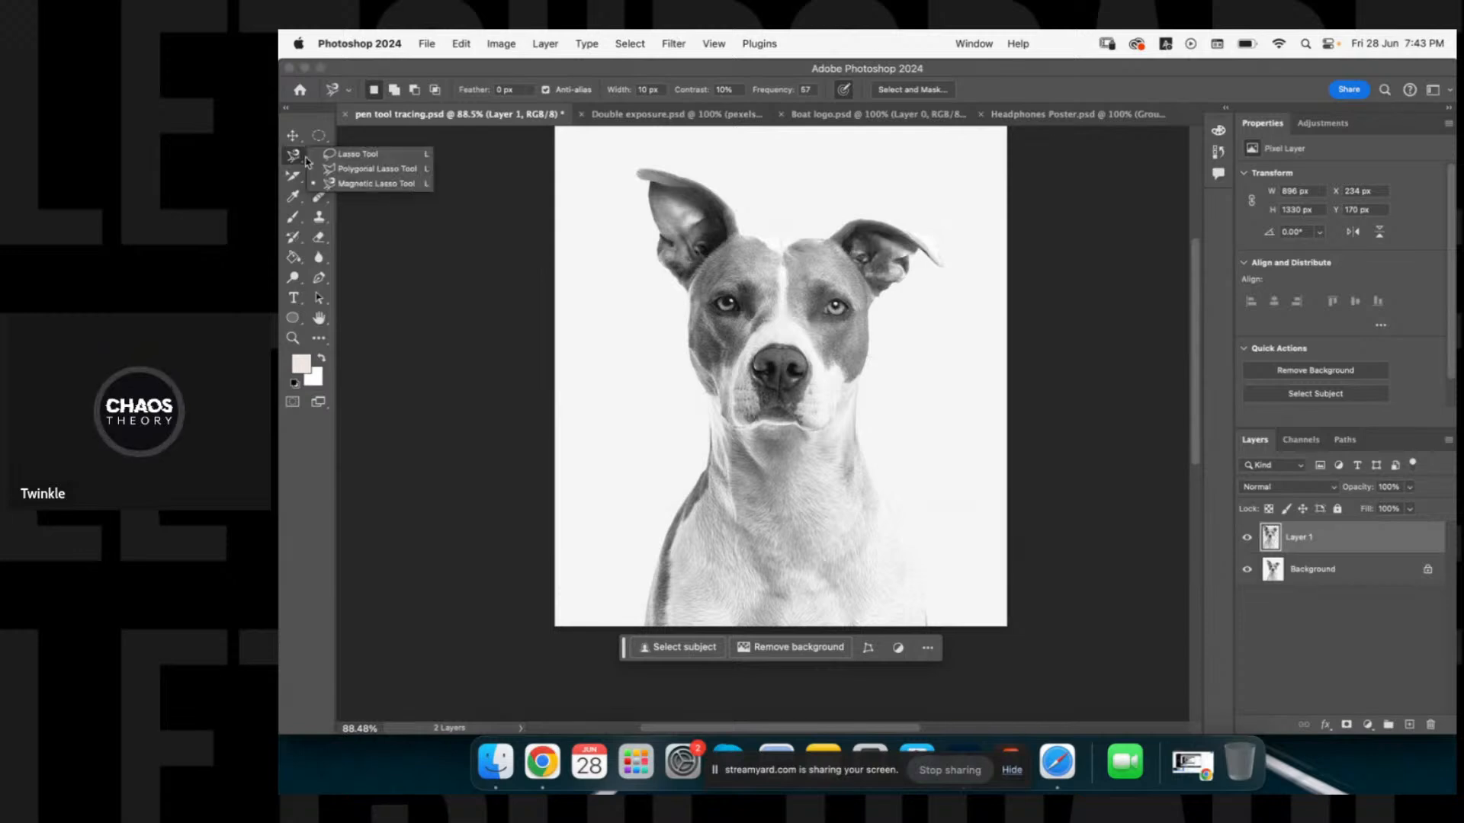
left_click(347, 155)
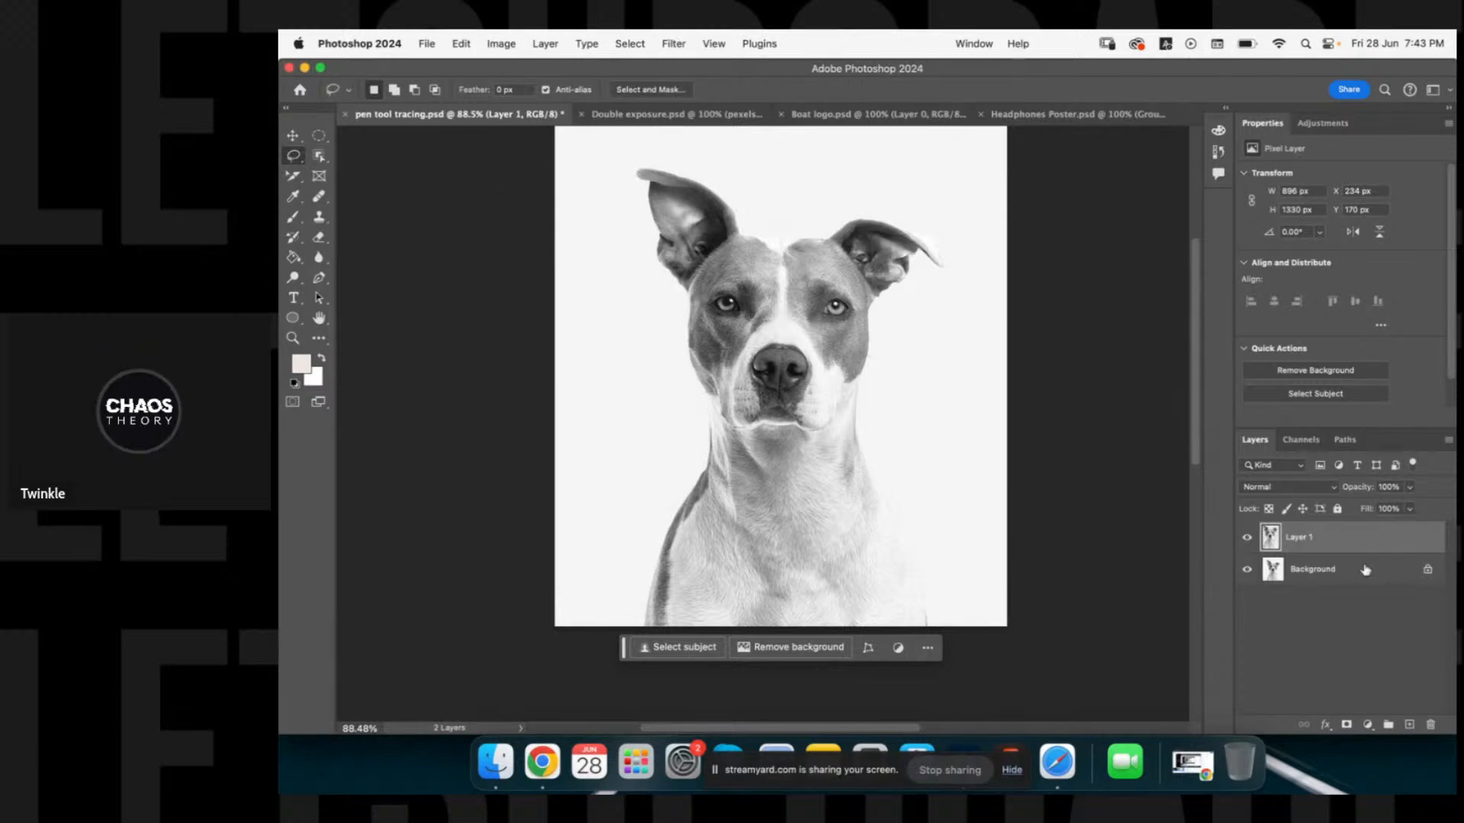
key("BackSpace")
Select the dog with the Object Selection tool and invert the selection to cover the surrounding backdrop.
scroll(692, 322, "up", 3)
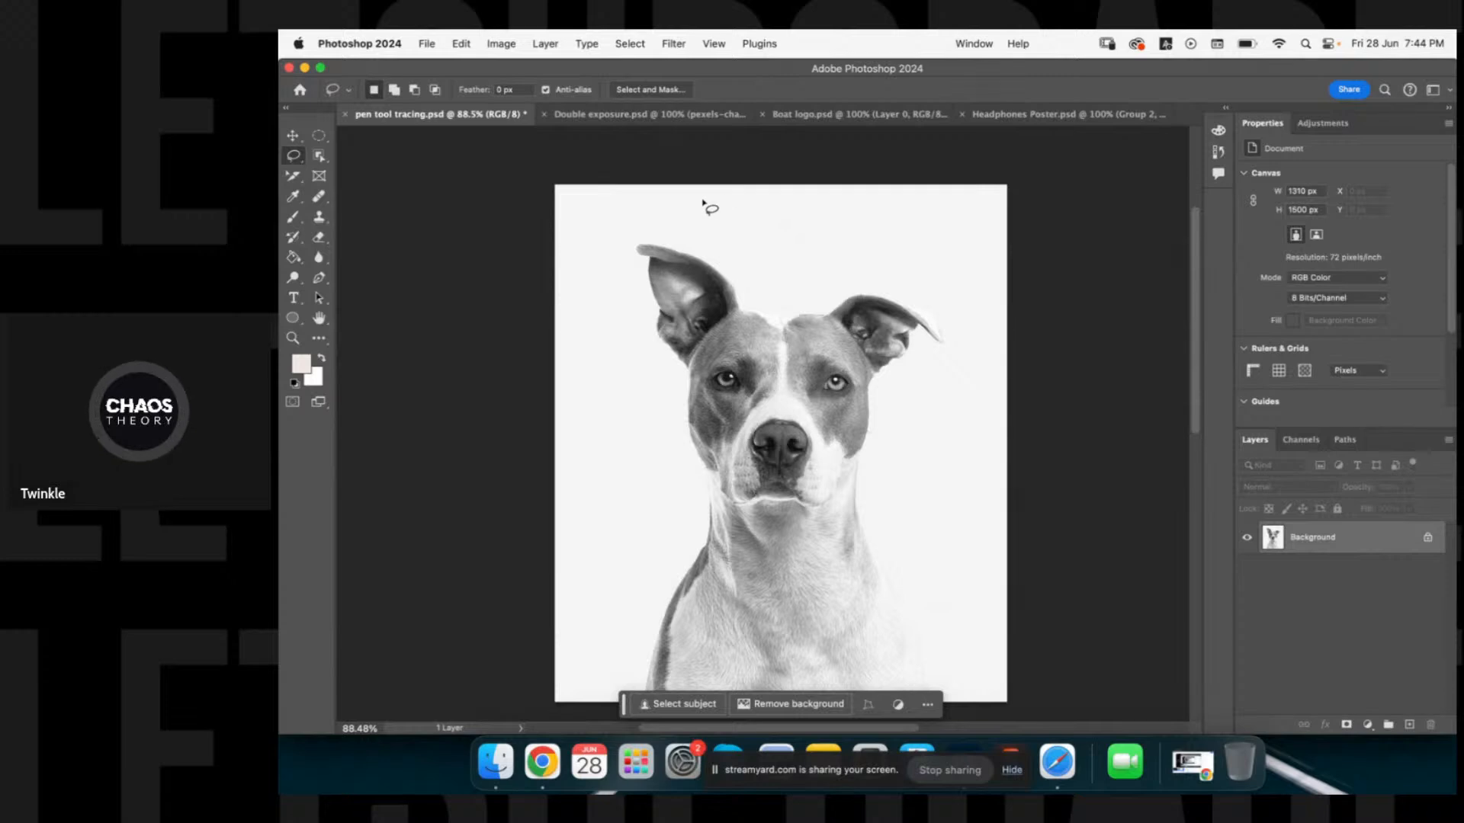
left_click(319, 156)
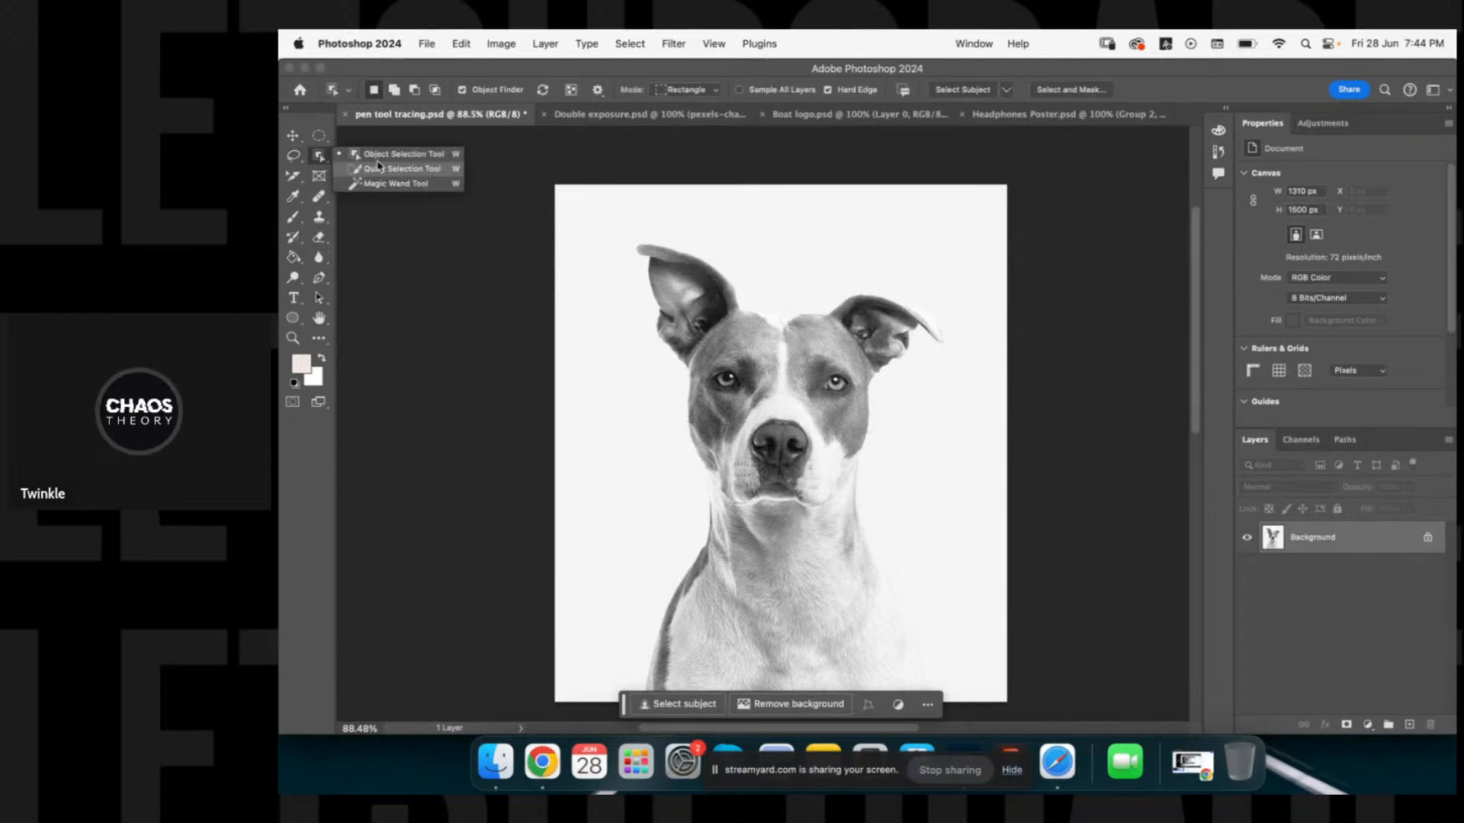
left_click(783, 392)
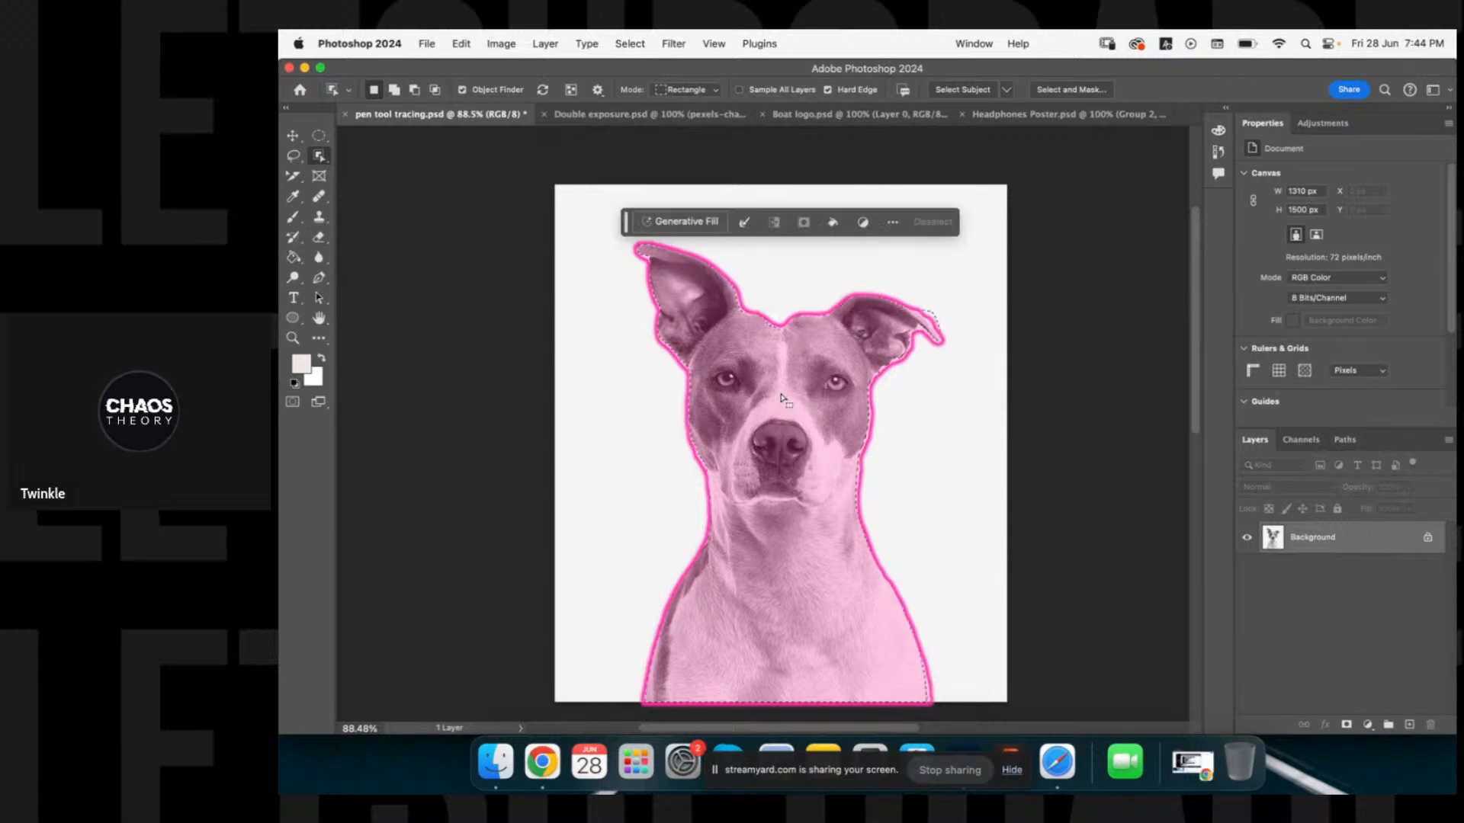
right_click(783, 385)
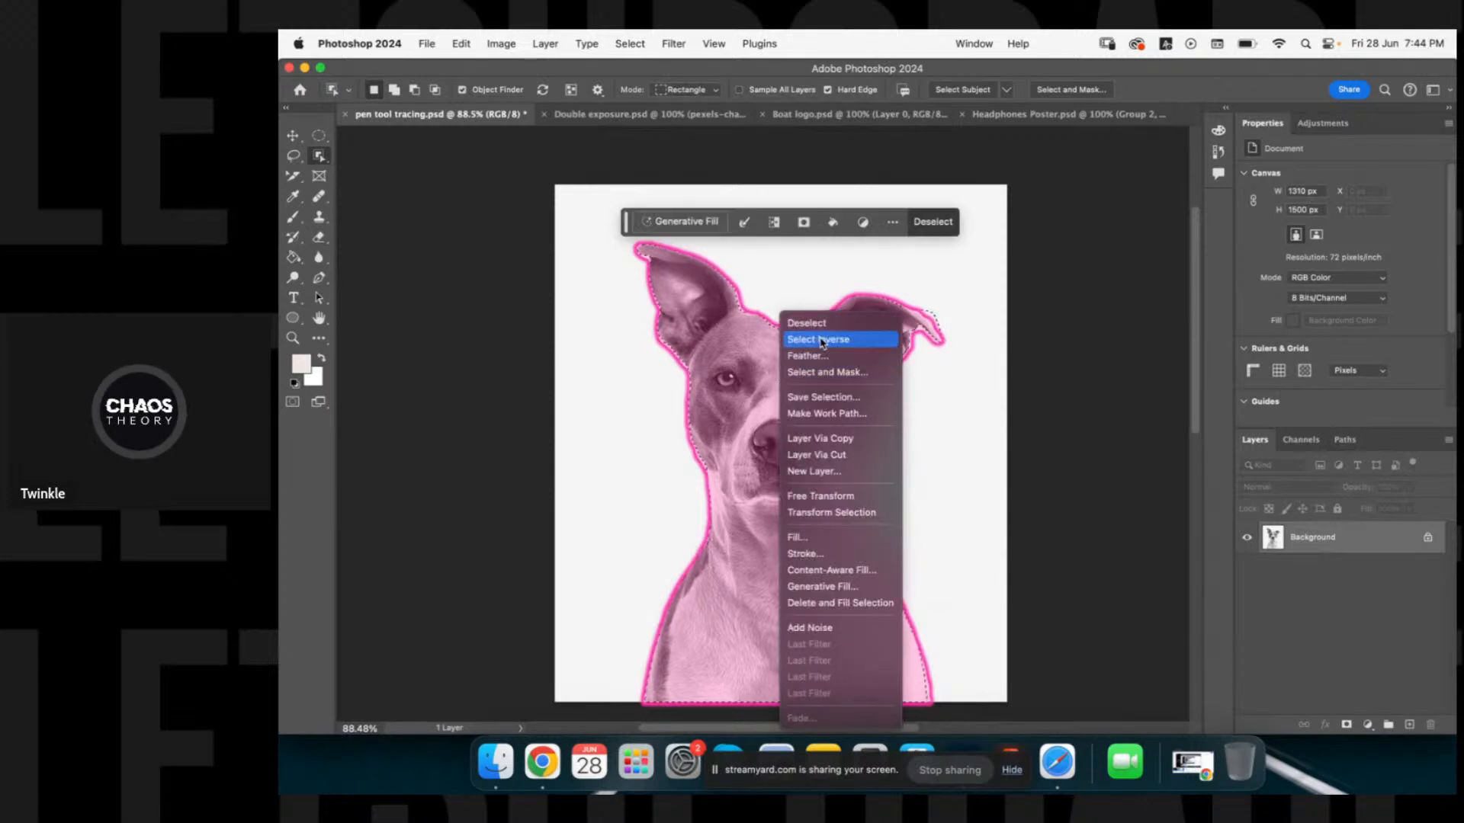
left_click(817, 339)
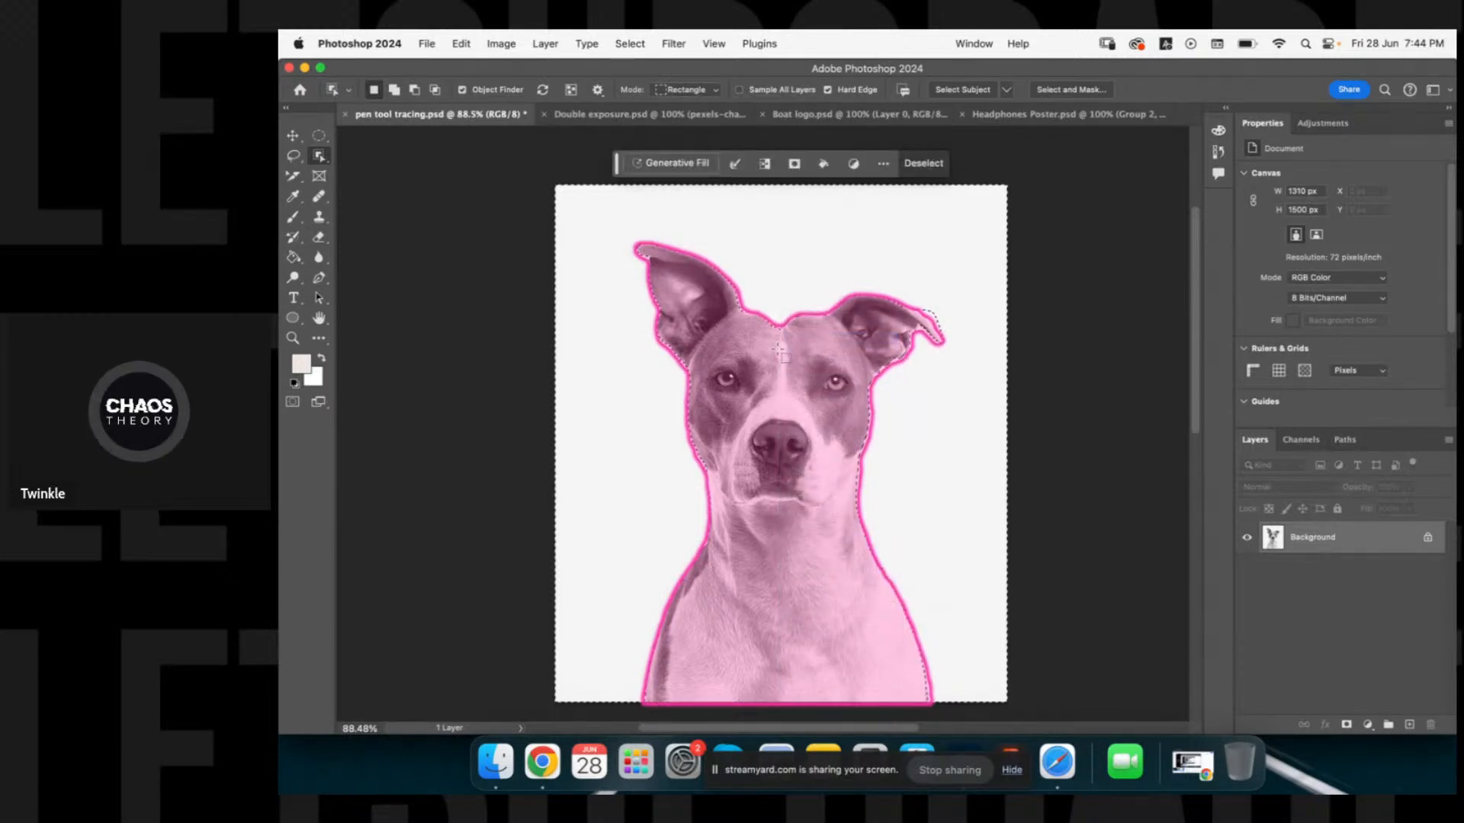
Fill the selected backdrop around the dog using Generative Fill with the prompt "add a park with trees".
left_click(671, 163)
type("add")
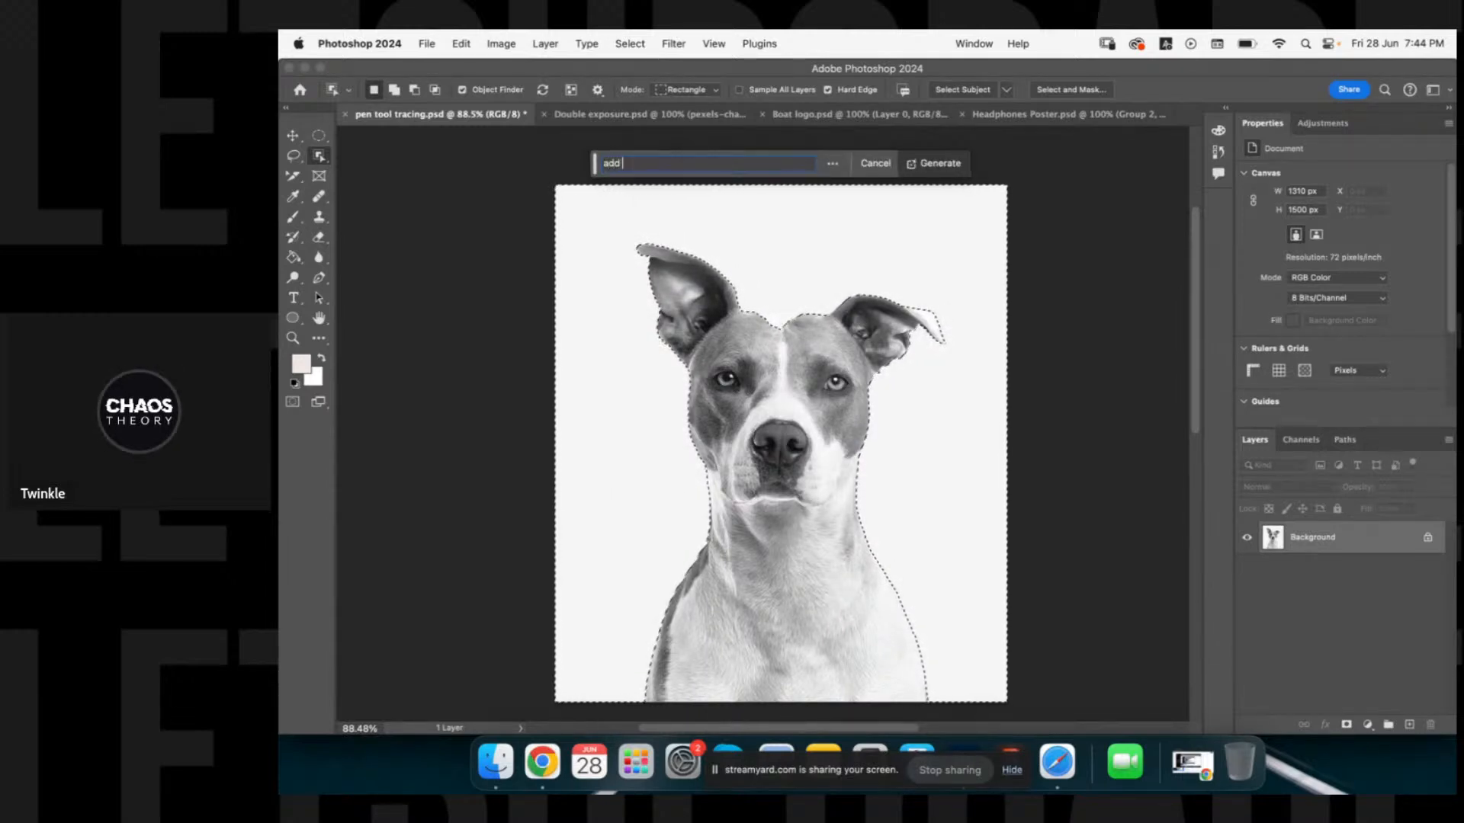
type(" a pa")
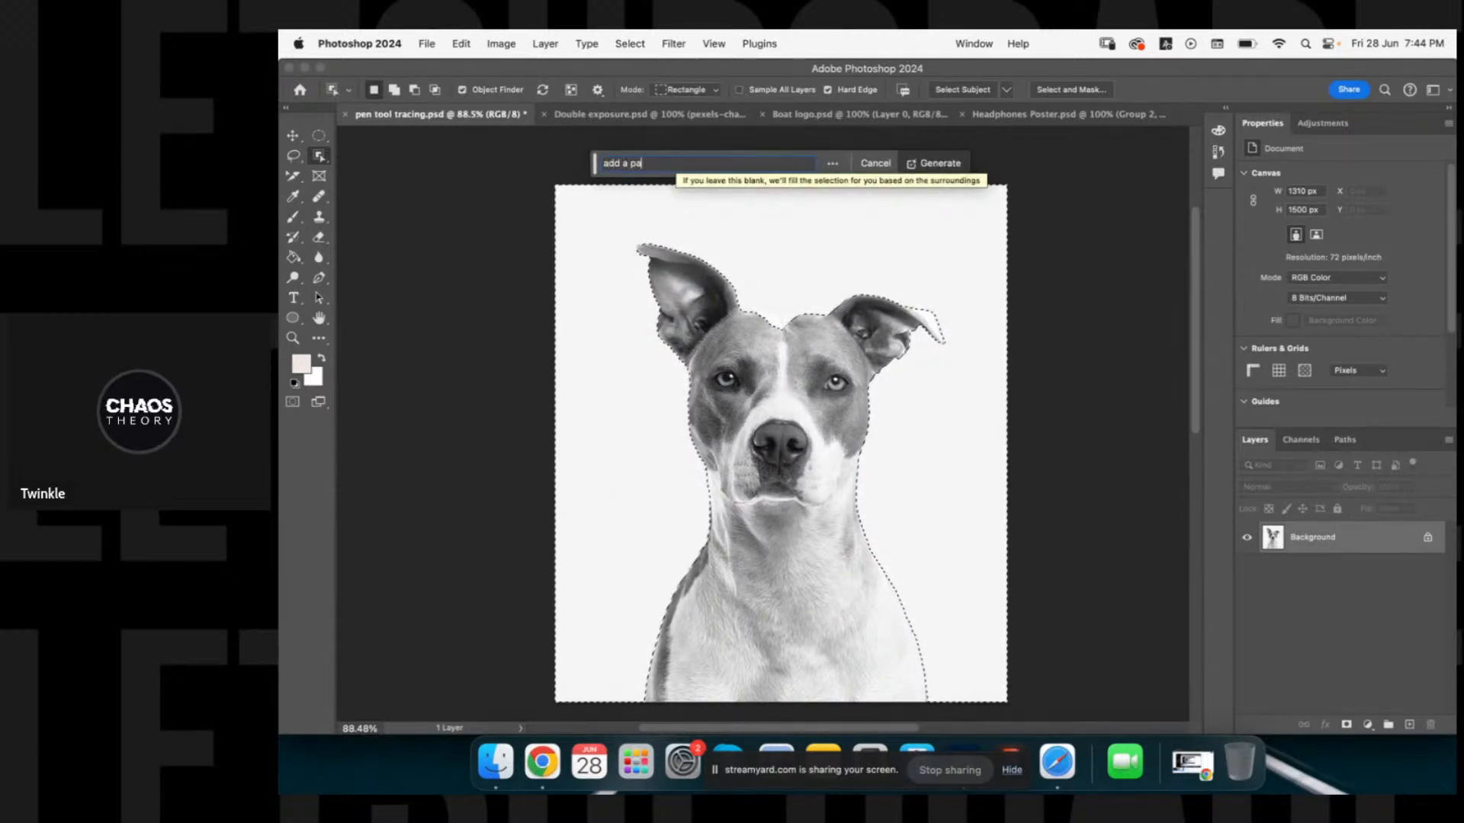
type("rk")
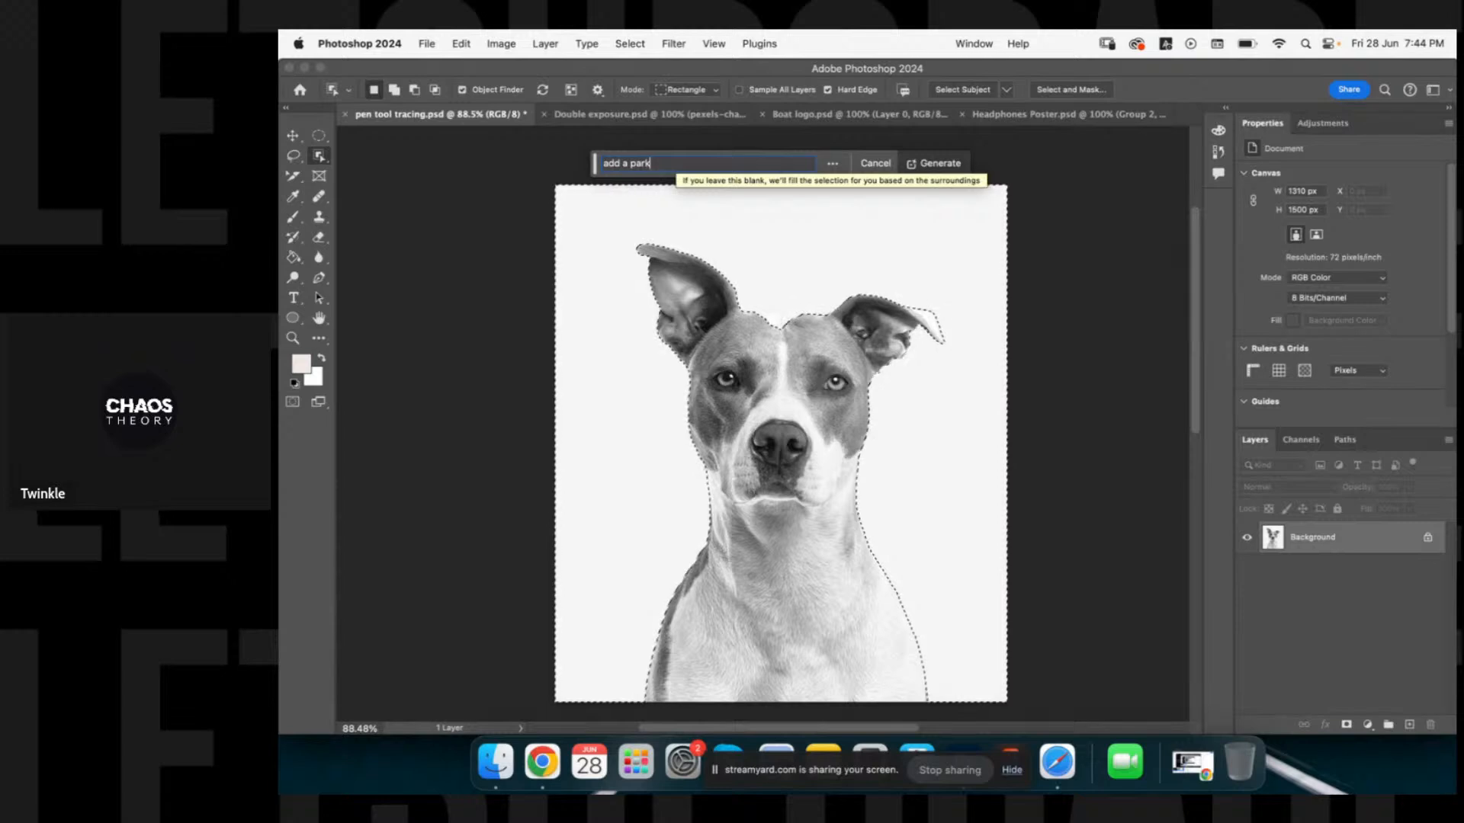
type(" with trees")
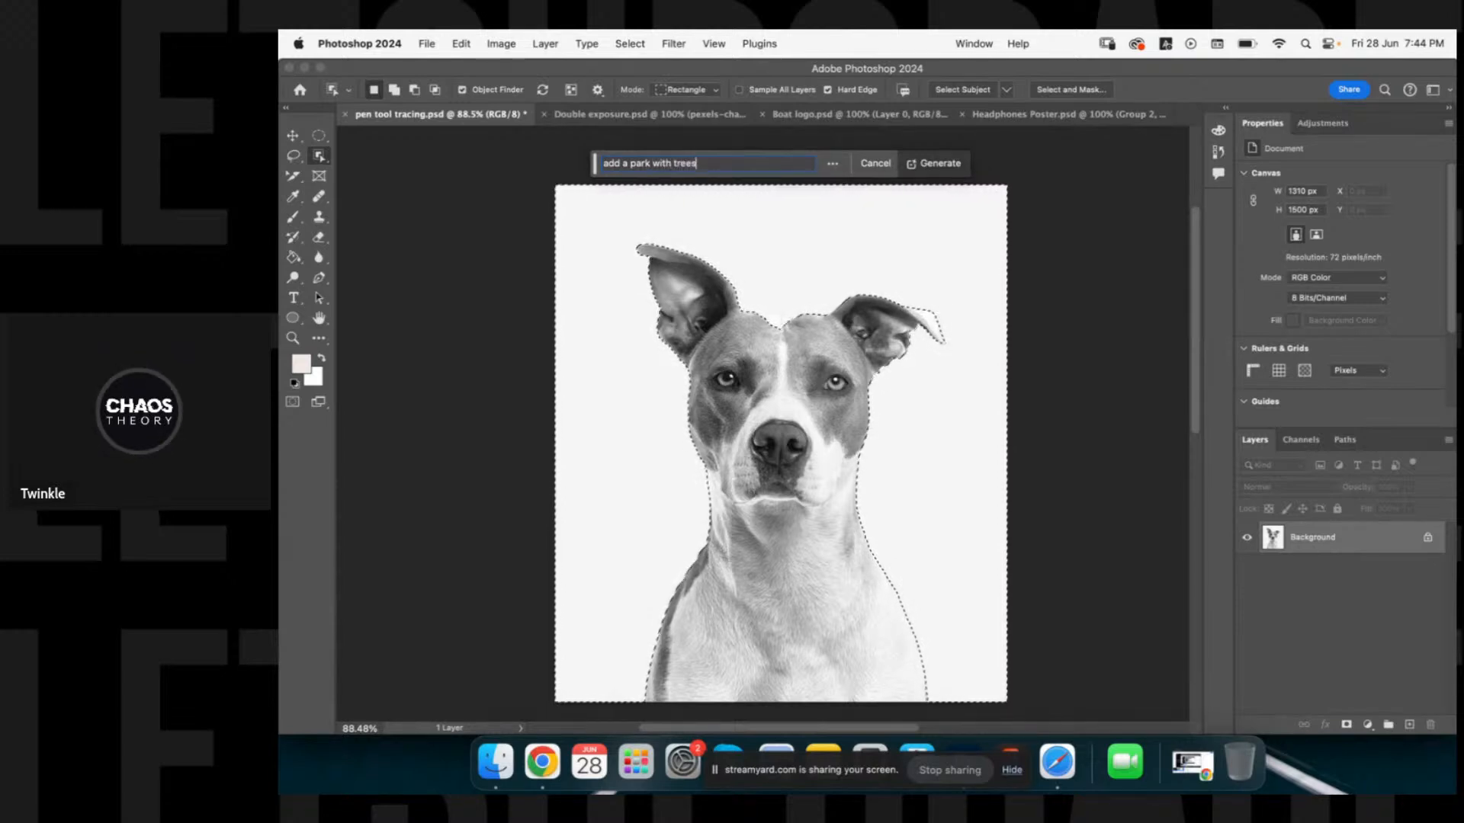
left_click(935, 164)
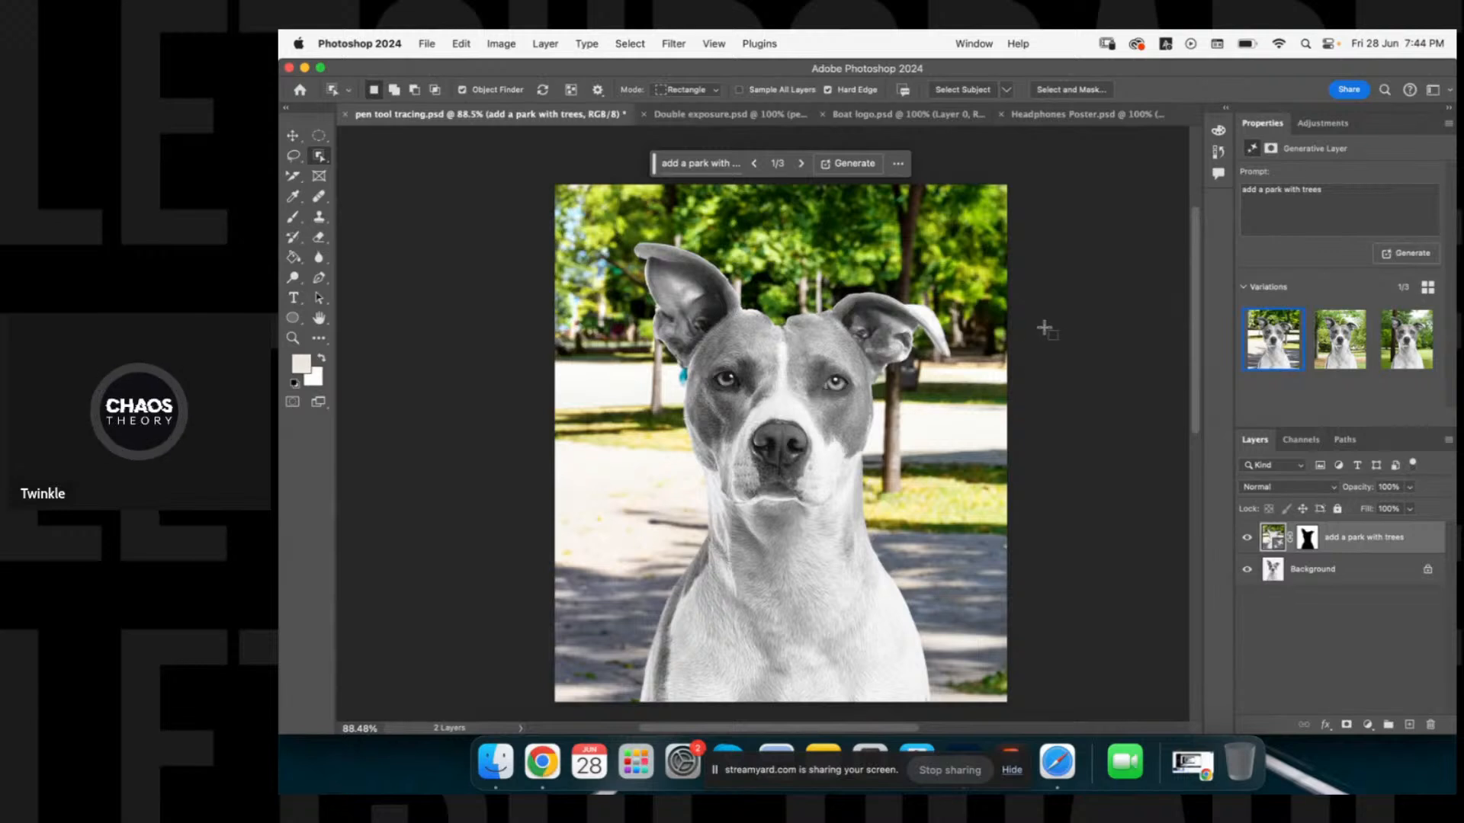
Switch to the Move tool and choose the third generated variation of the park backdrop.
key("v")
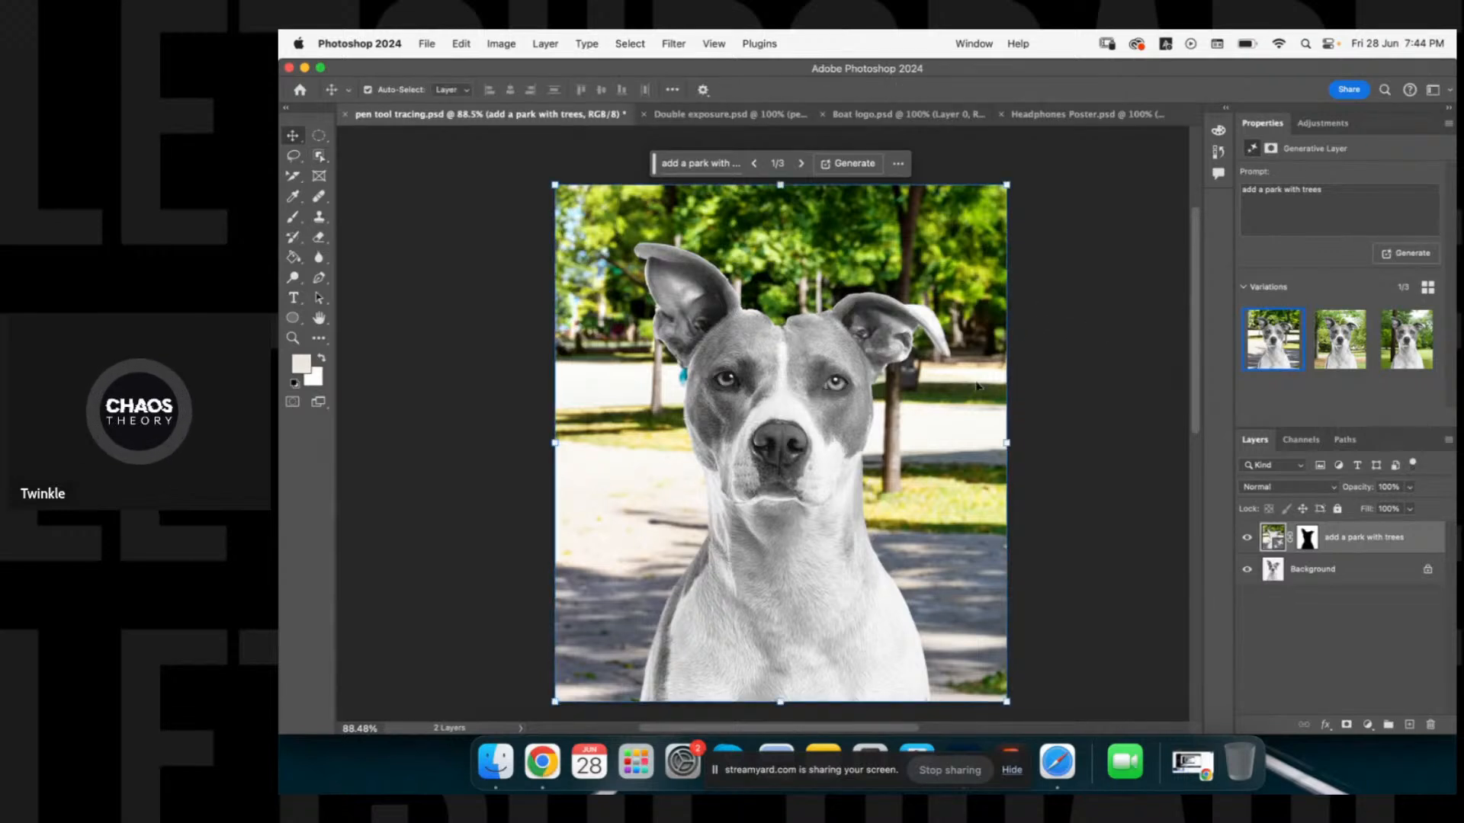
left_click(802, 164)
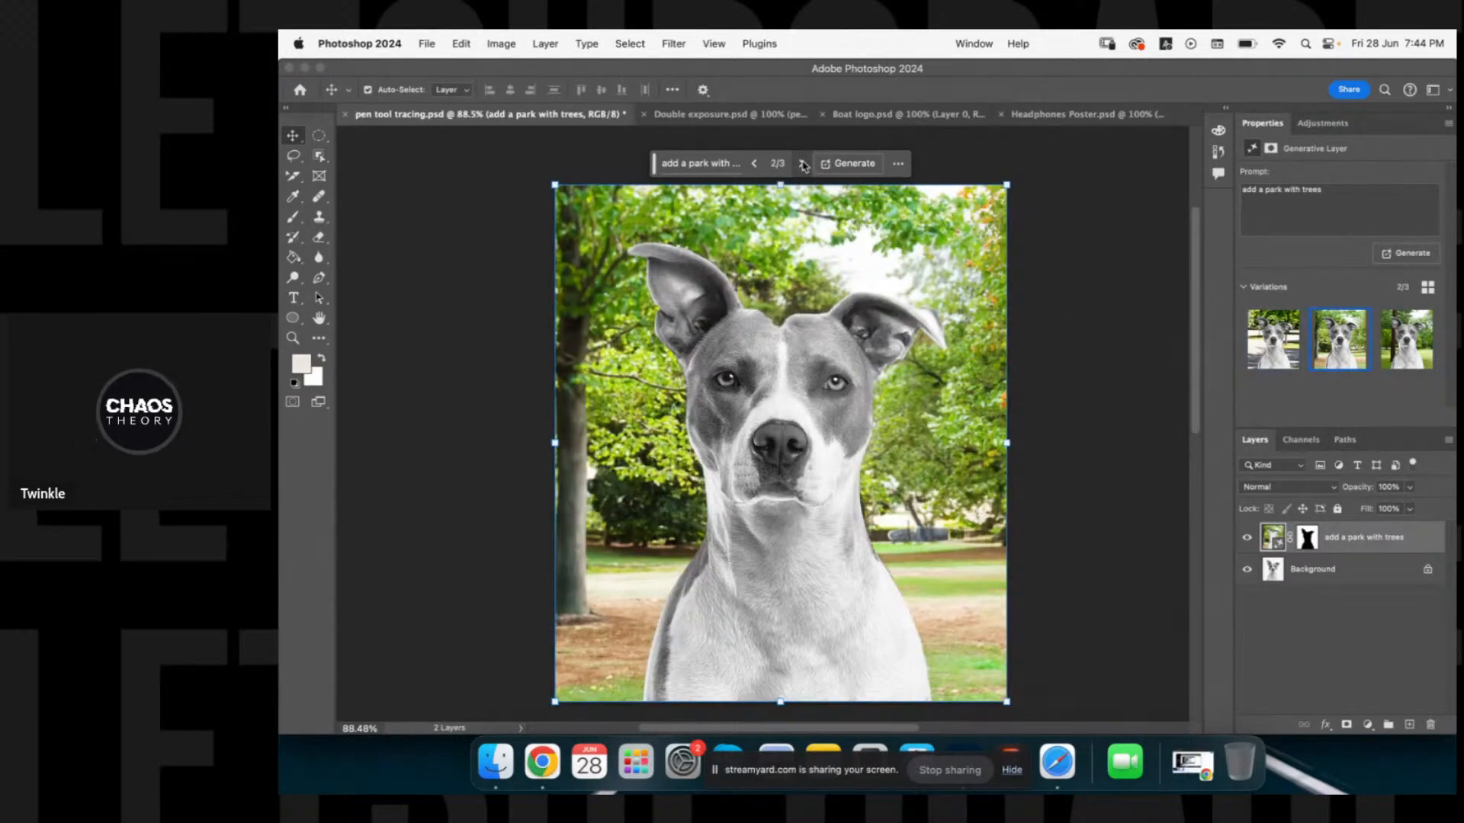
left_click(801, 165)
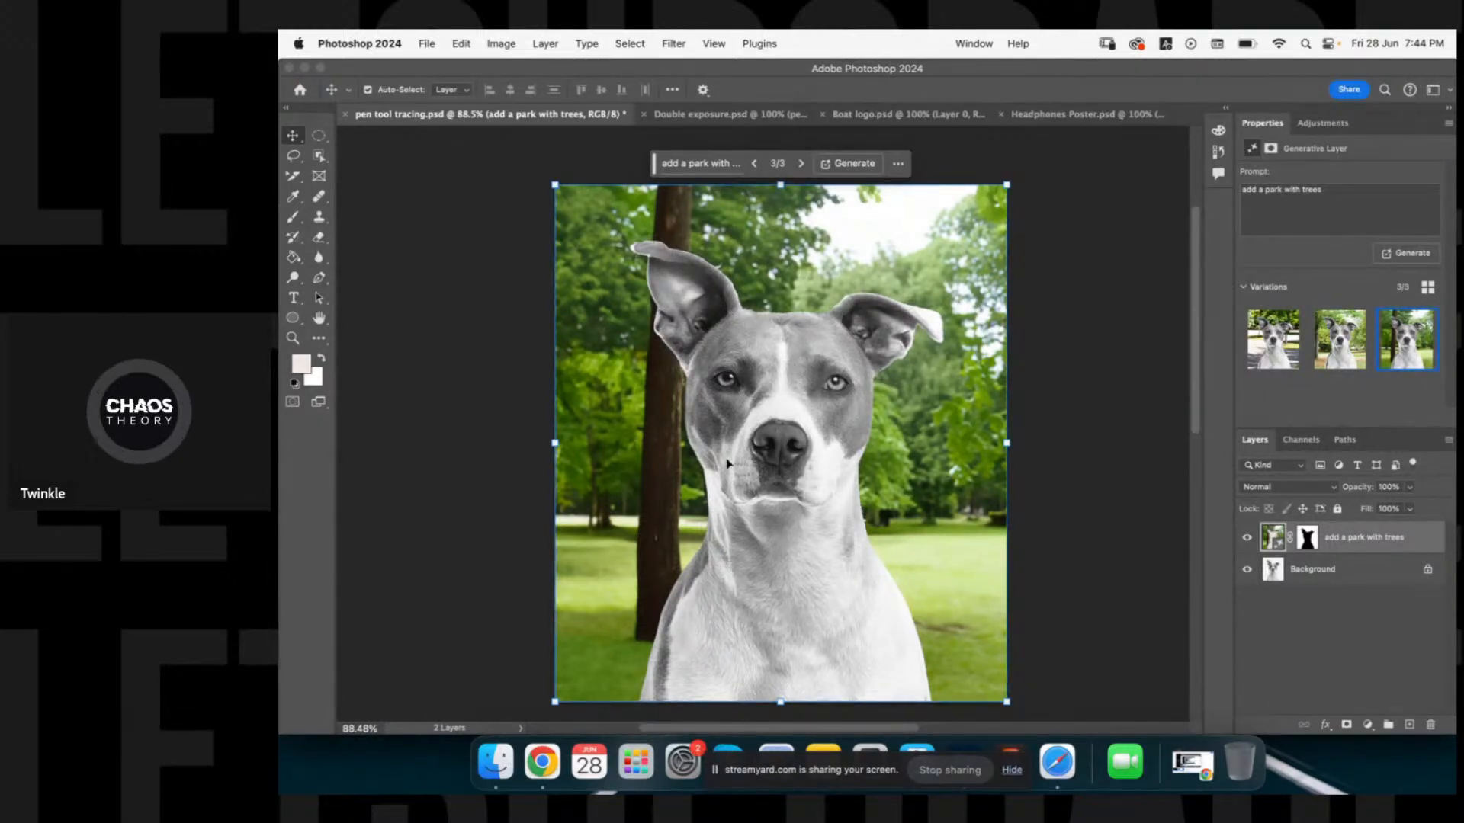
Review the Object Selection, Lasso and Pen tools with the Background layer selected, and return to the Move tool with no layer selected.
left_click(1340, 572, "shift")
left_click(833, 353)
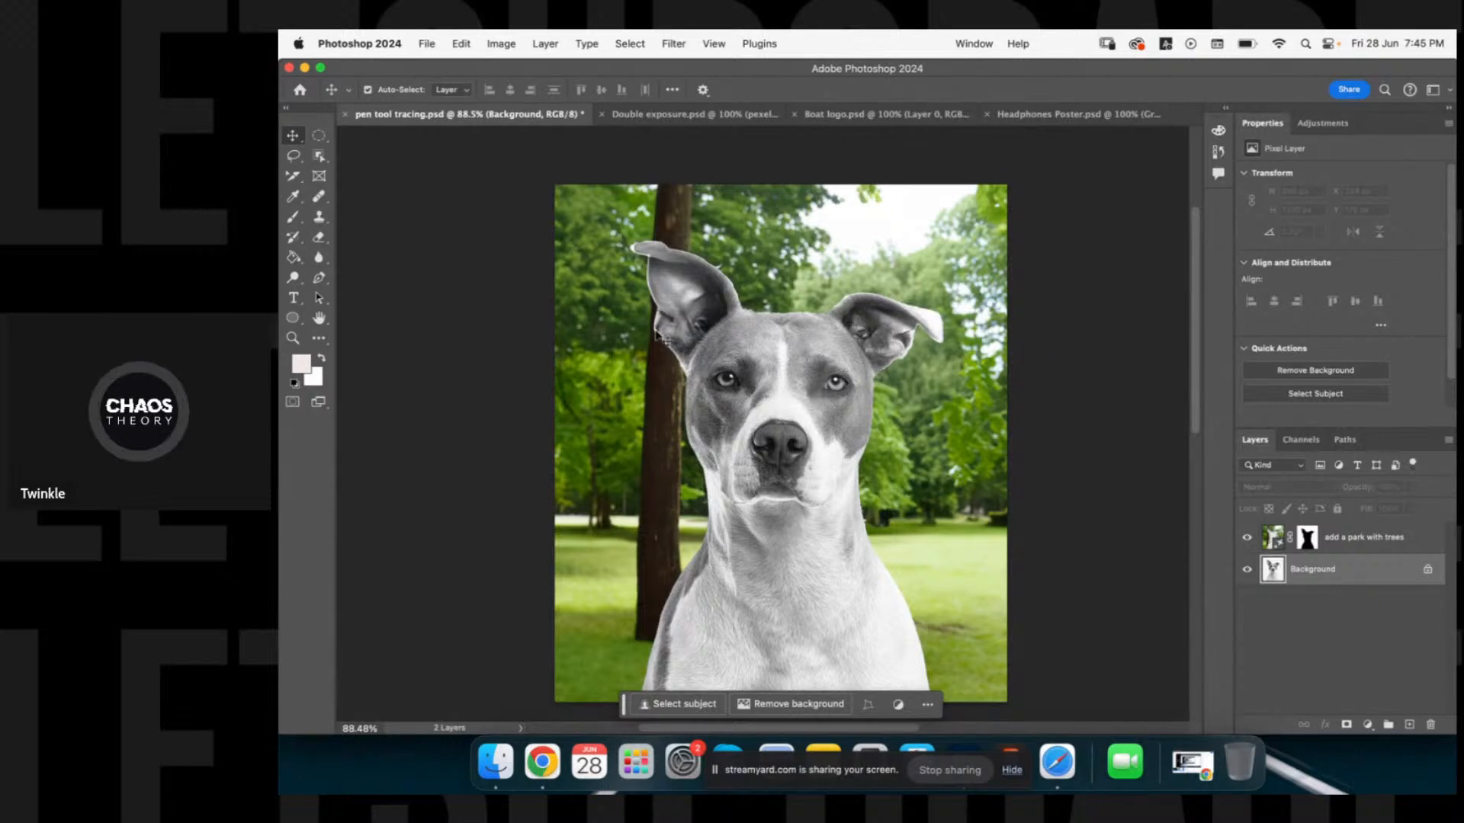
left_click(320, 157)
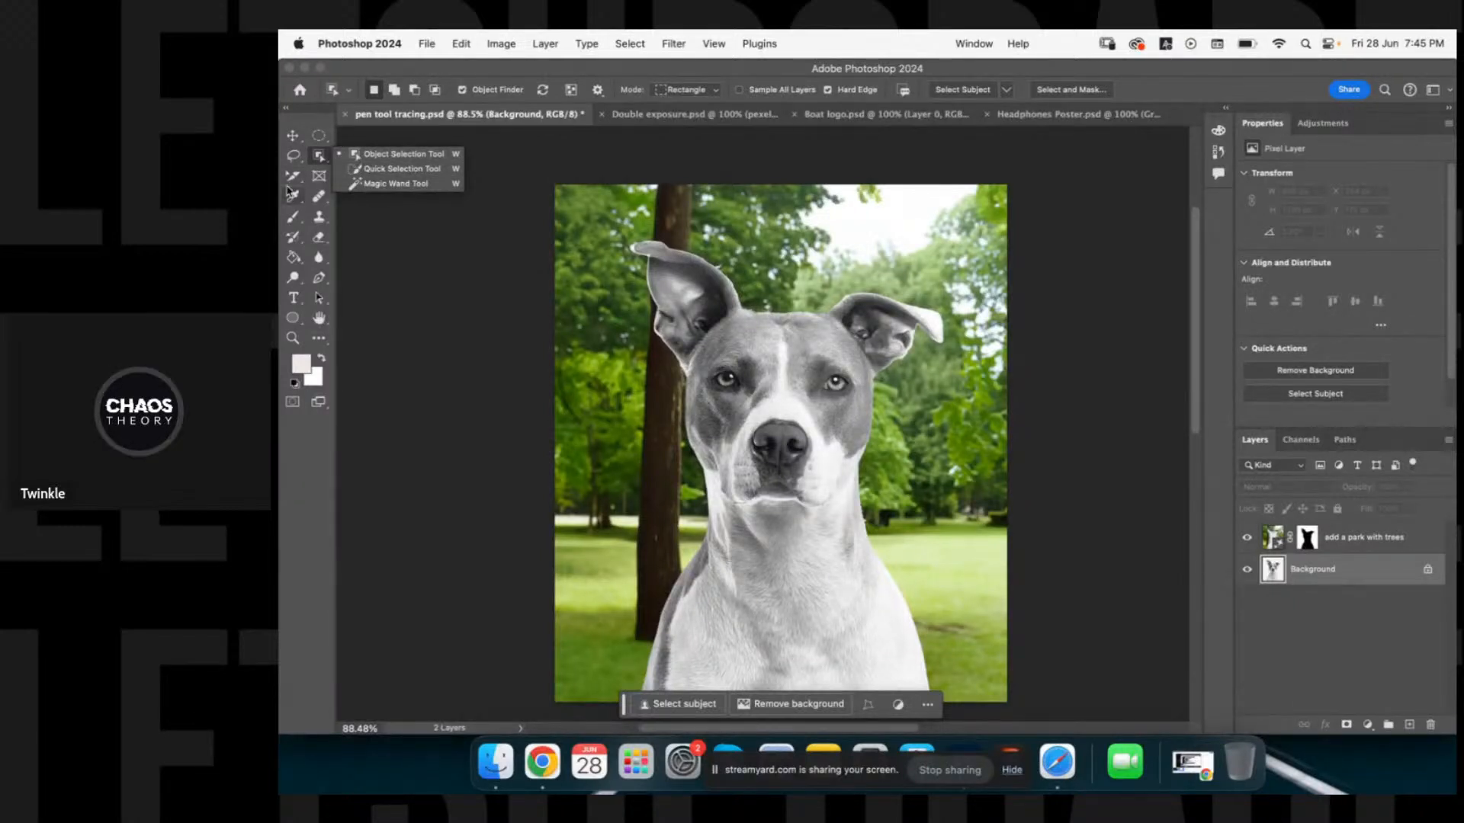
left_click(293, 154)
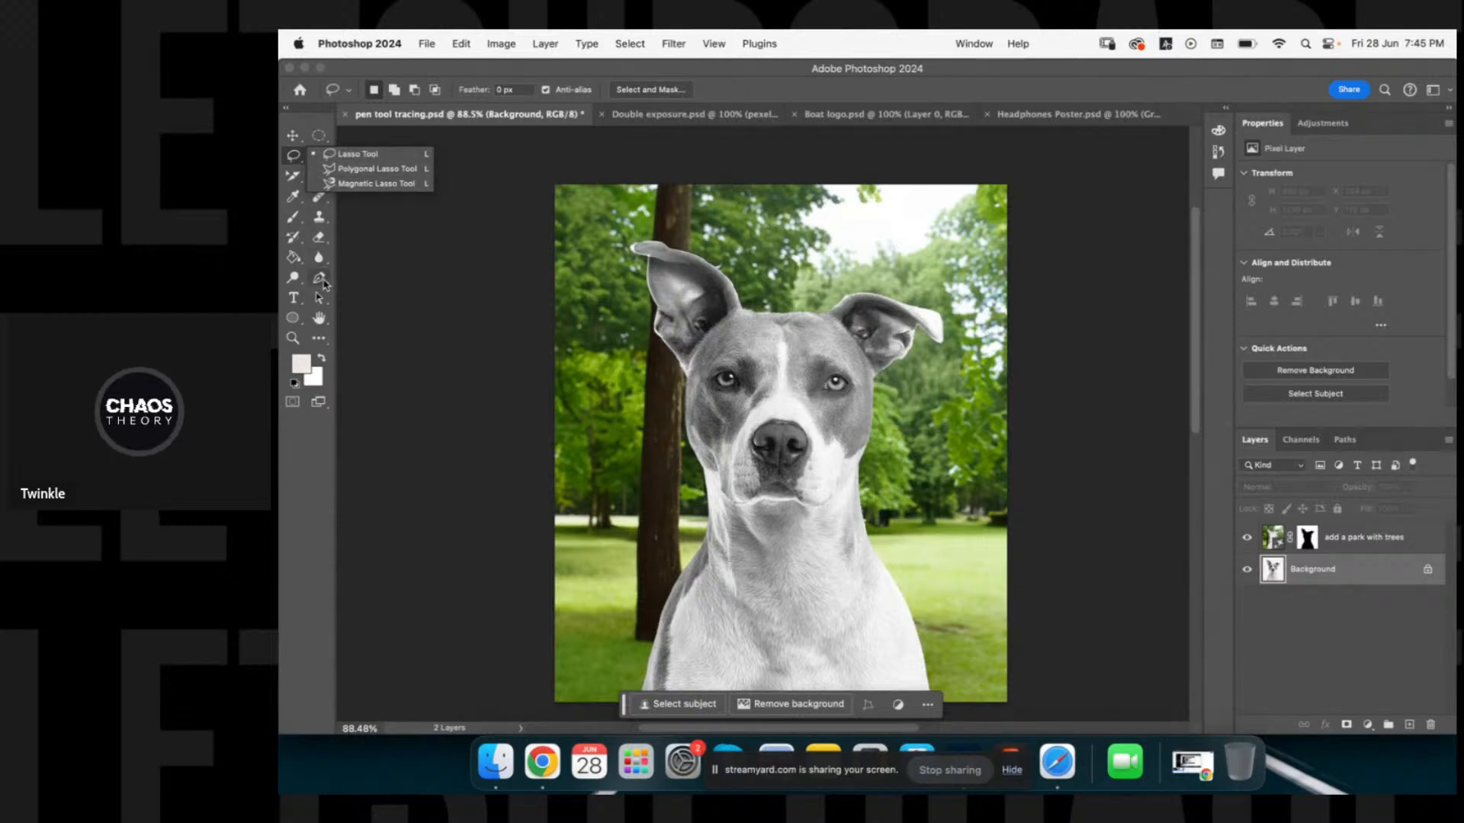
left_click(321, 281)
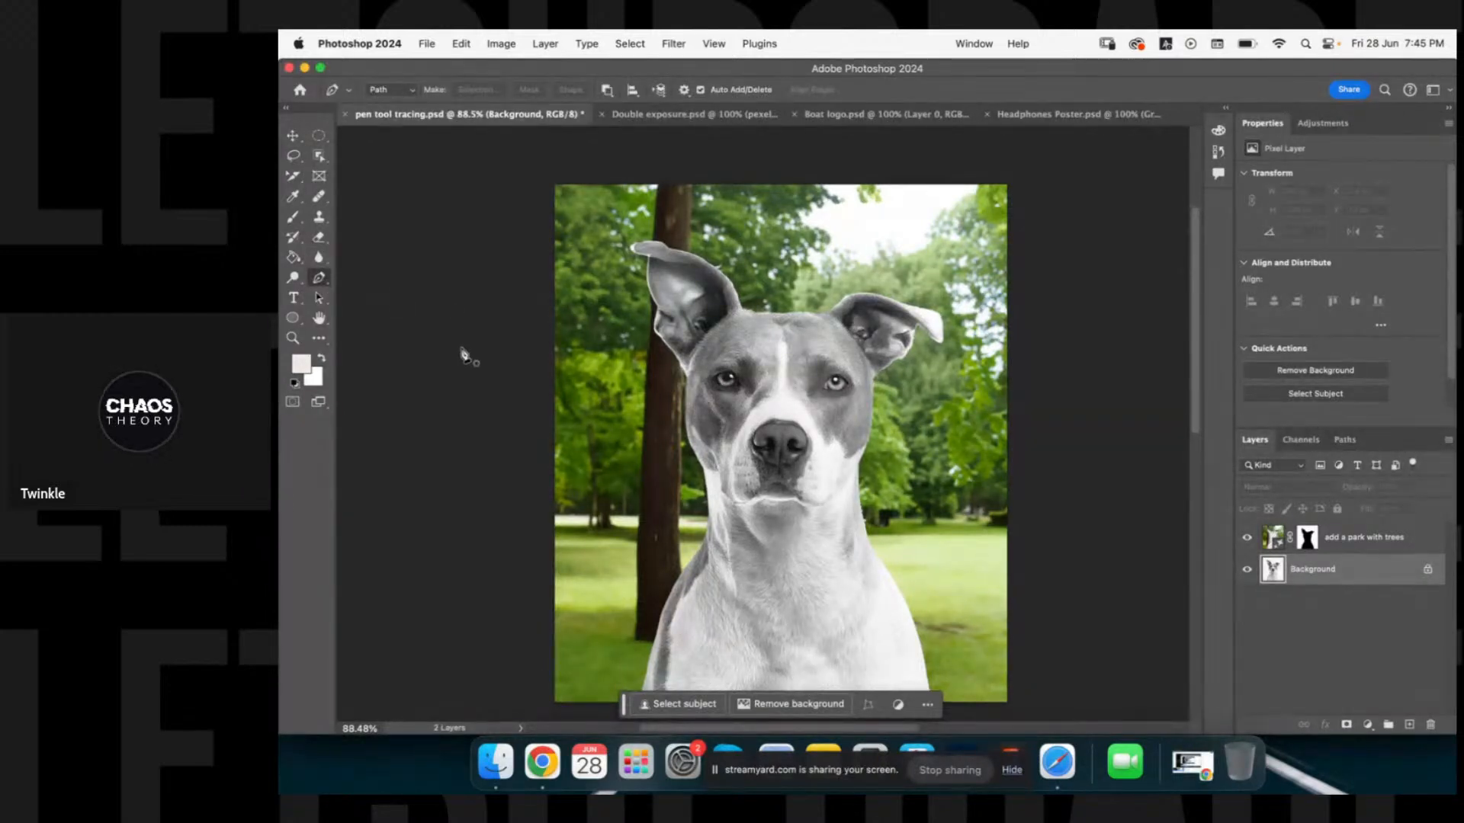
key("v")
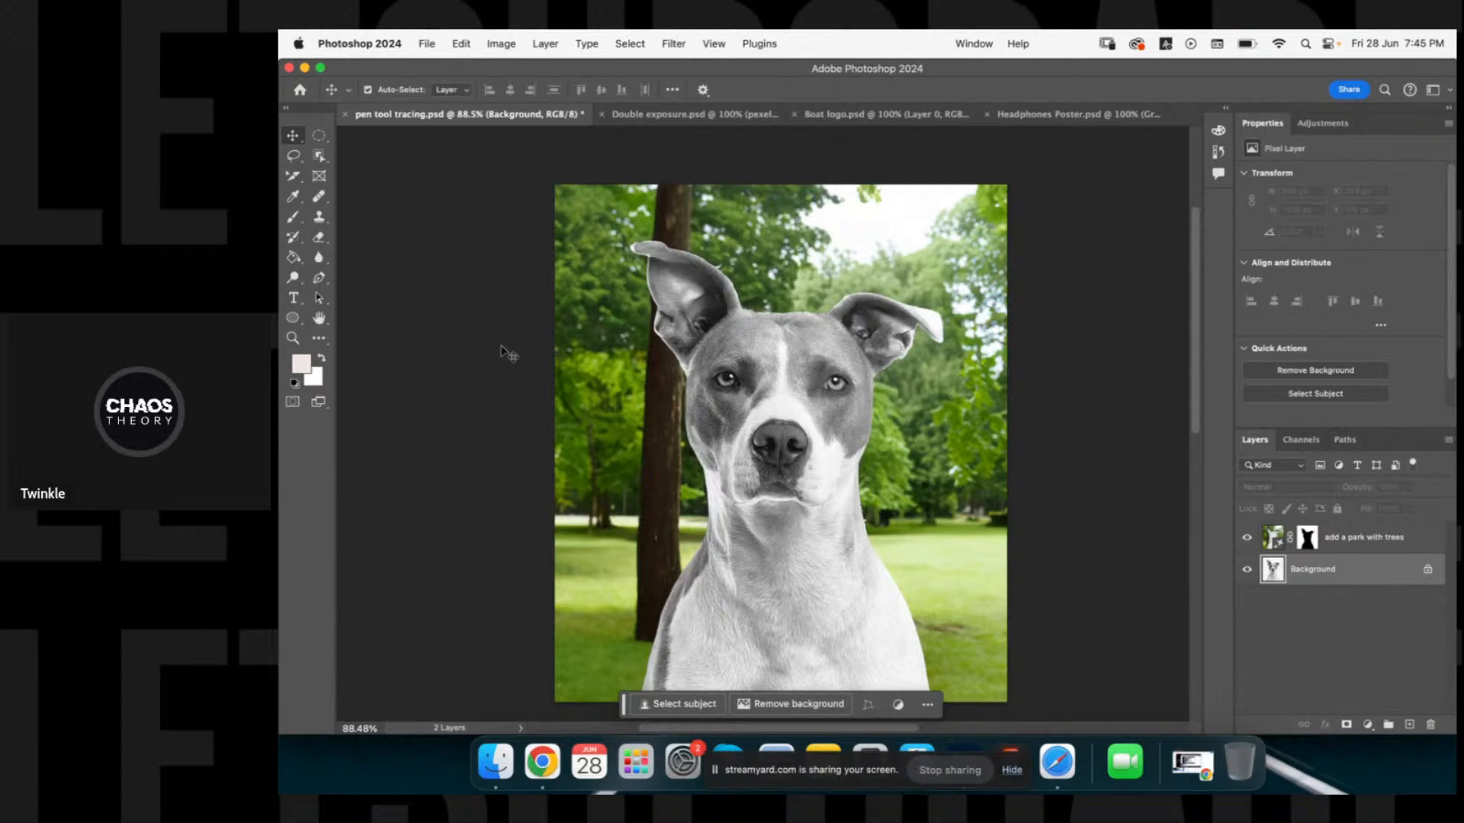
left_click(508, 385)
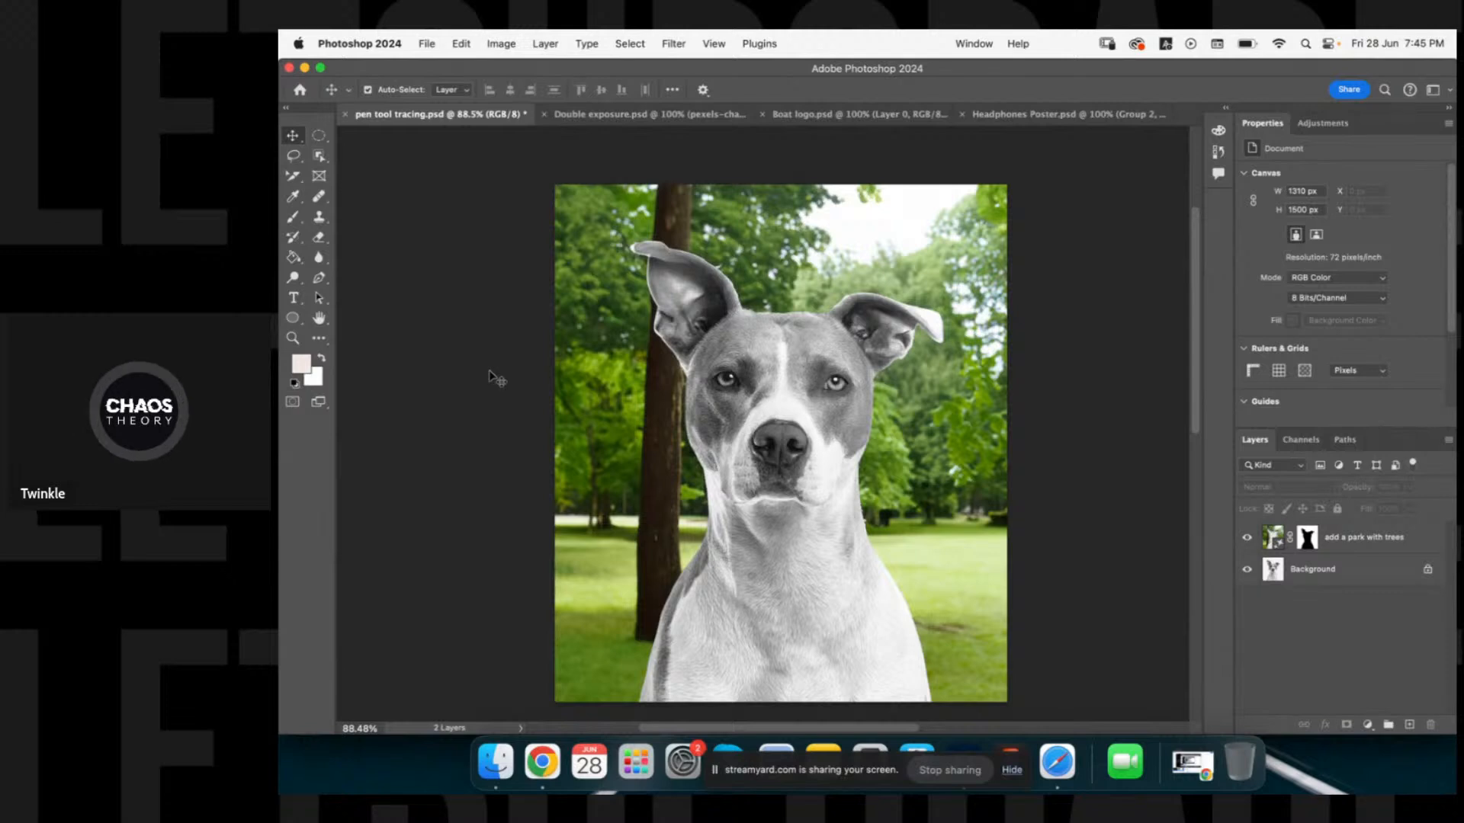
Hide the screen-sharing notice, read the viewers' messages in the YouTube live chat, and return to Photoshop.
left_click(1011, 769)
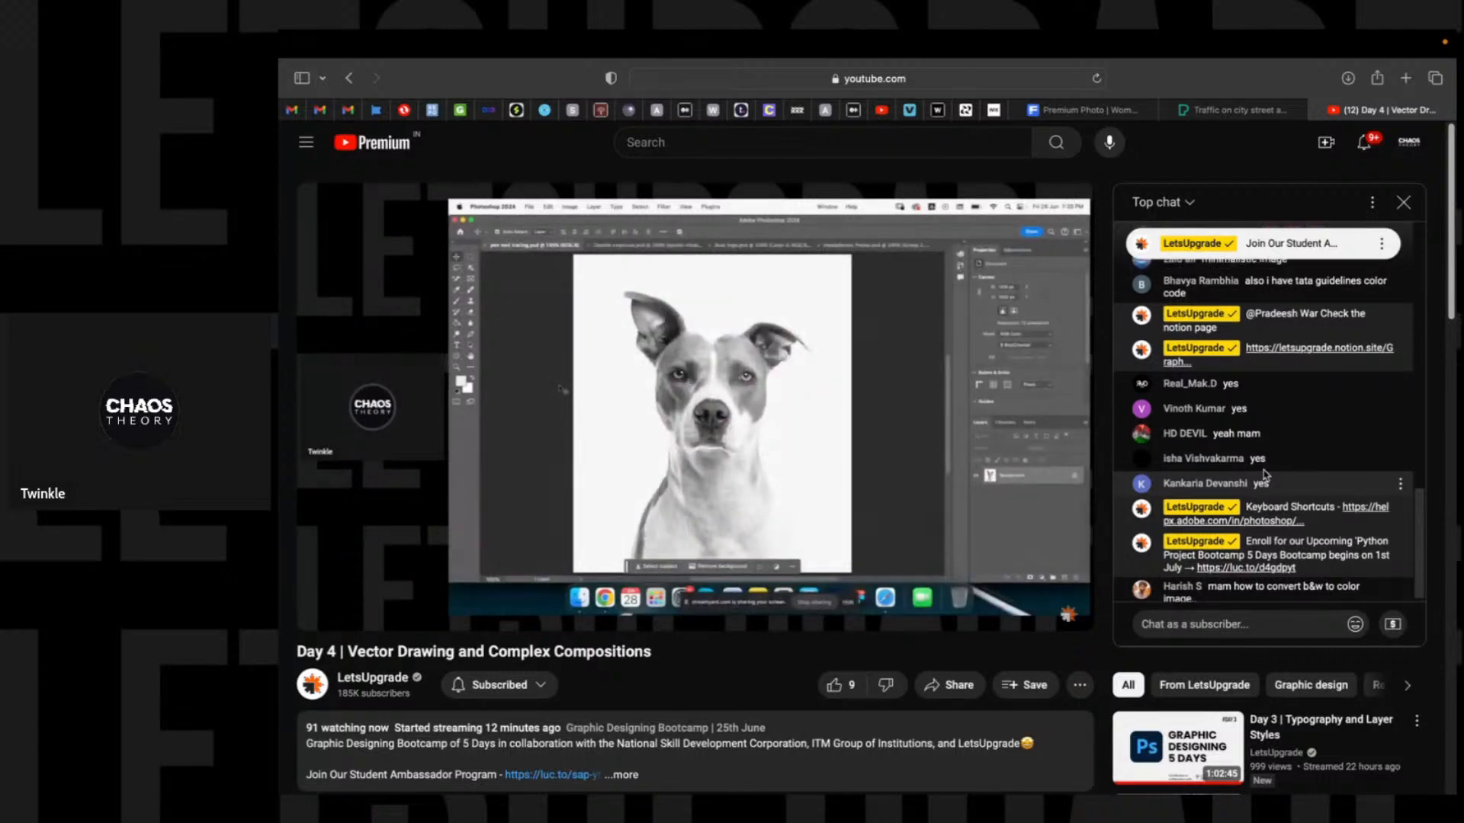
scroll(1263, 474, "up", 3)
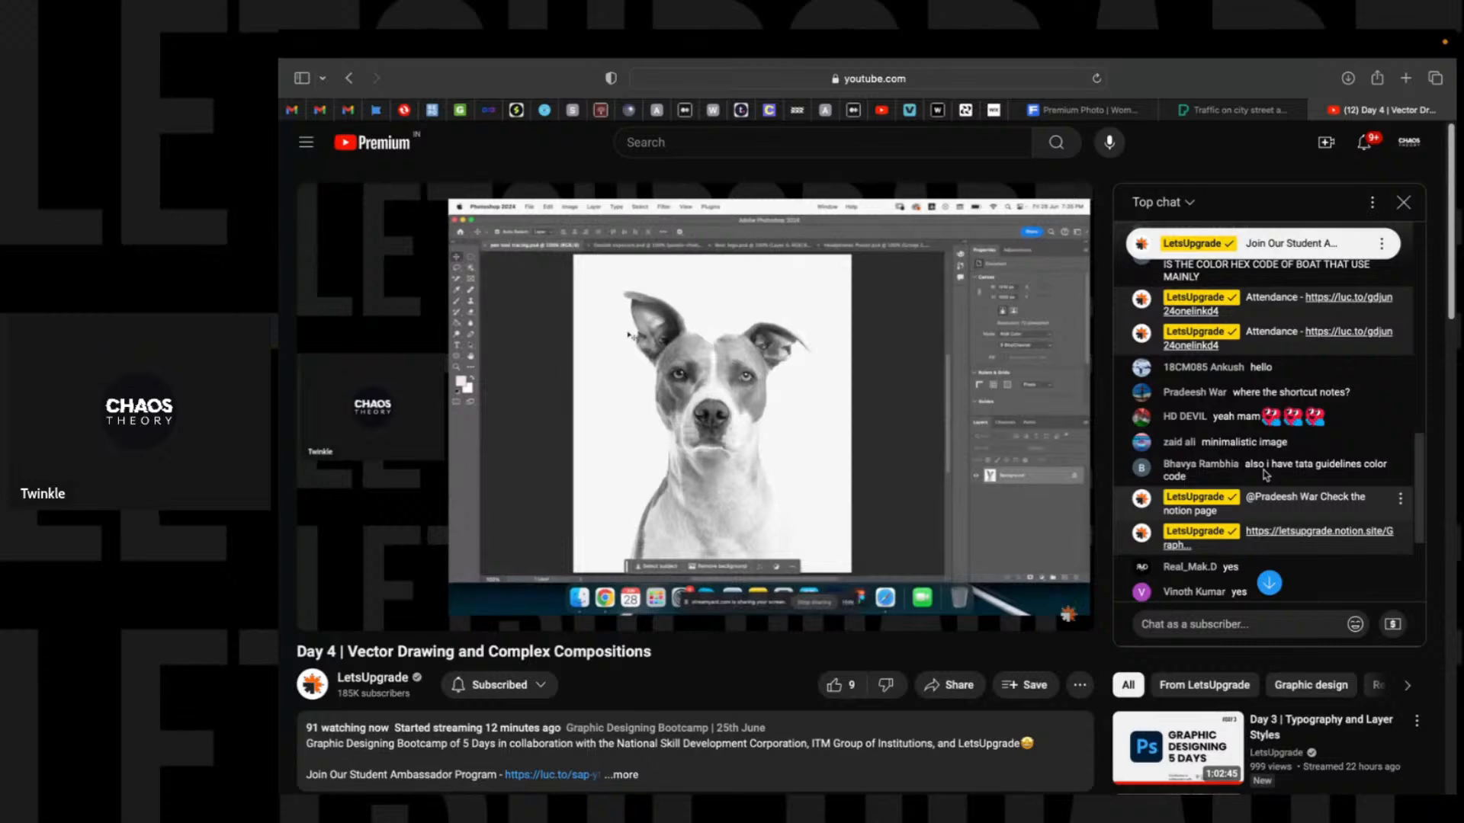
scroll(1263, 475, "up", 1)
key("ctrl+Left")
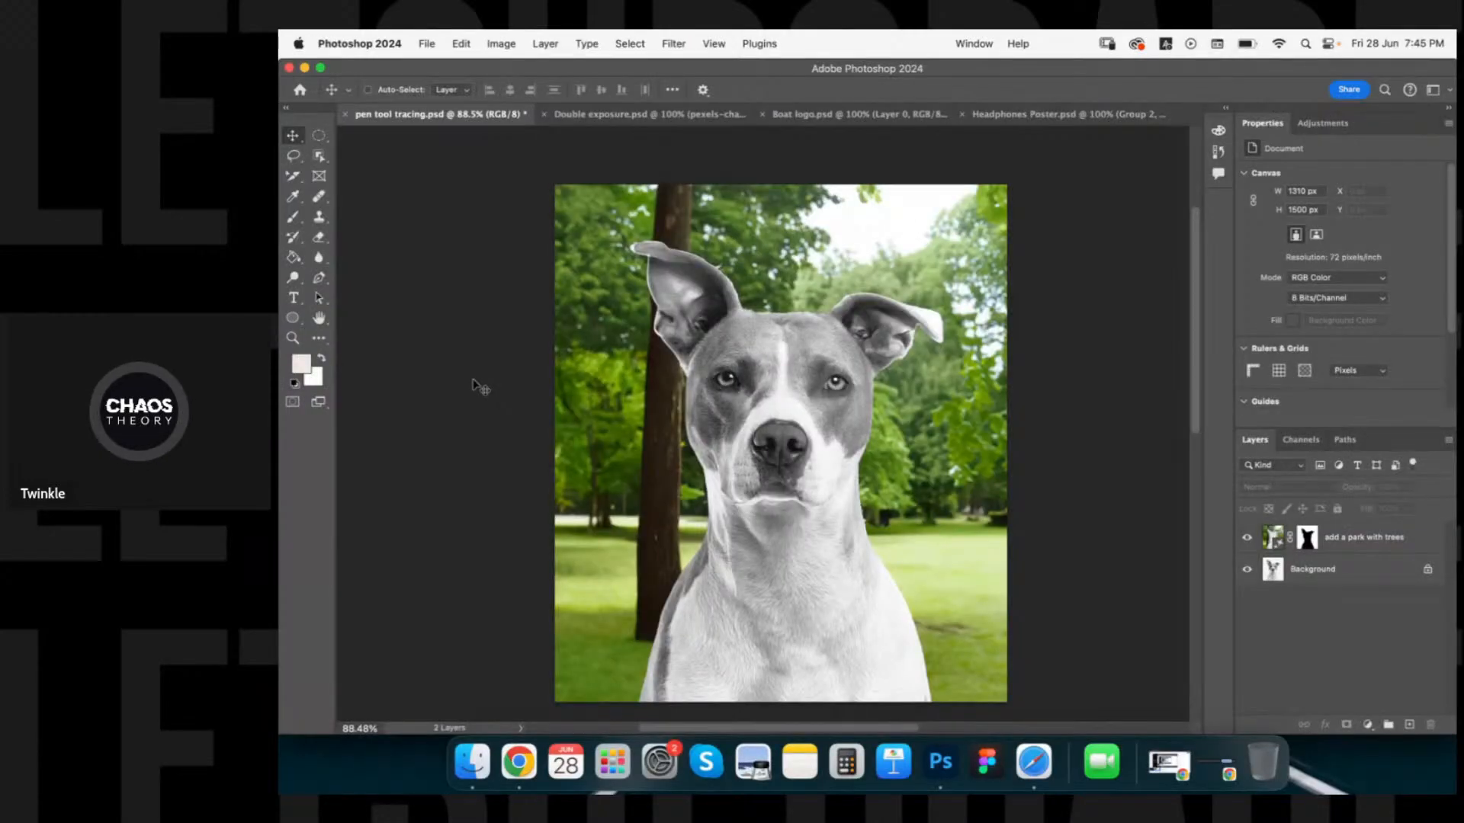
Save and close the pen tool tracing document, and deselect all layers in the Double exposure document.
key("super+s")
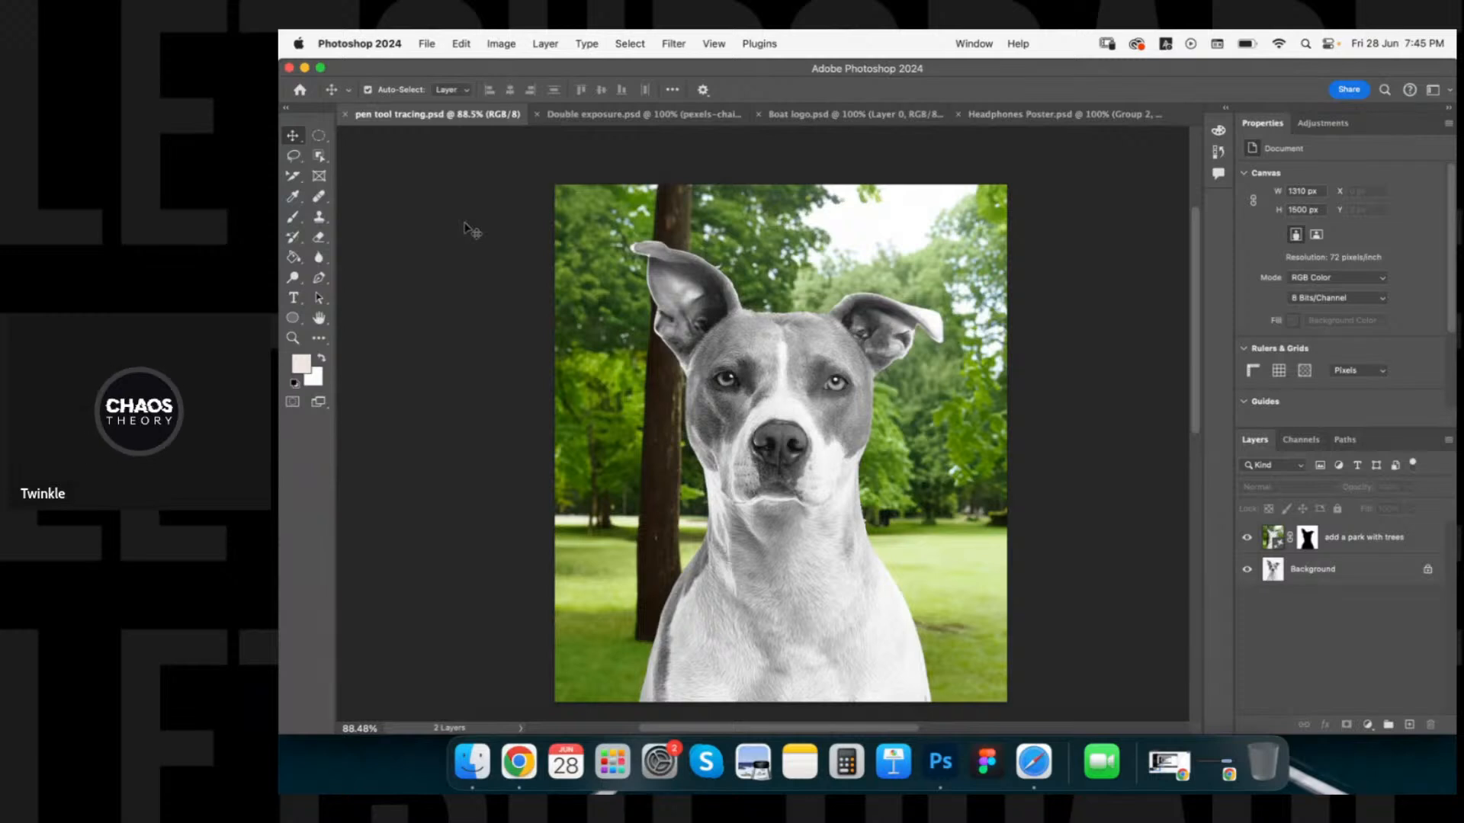
key("super+w")
left_click(602, 194)
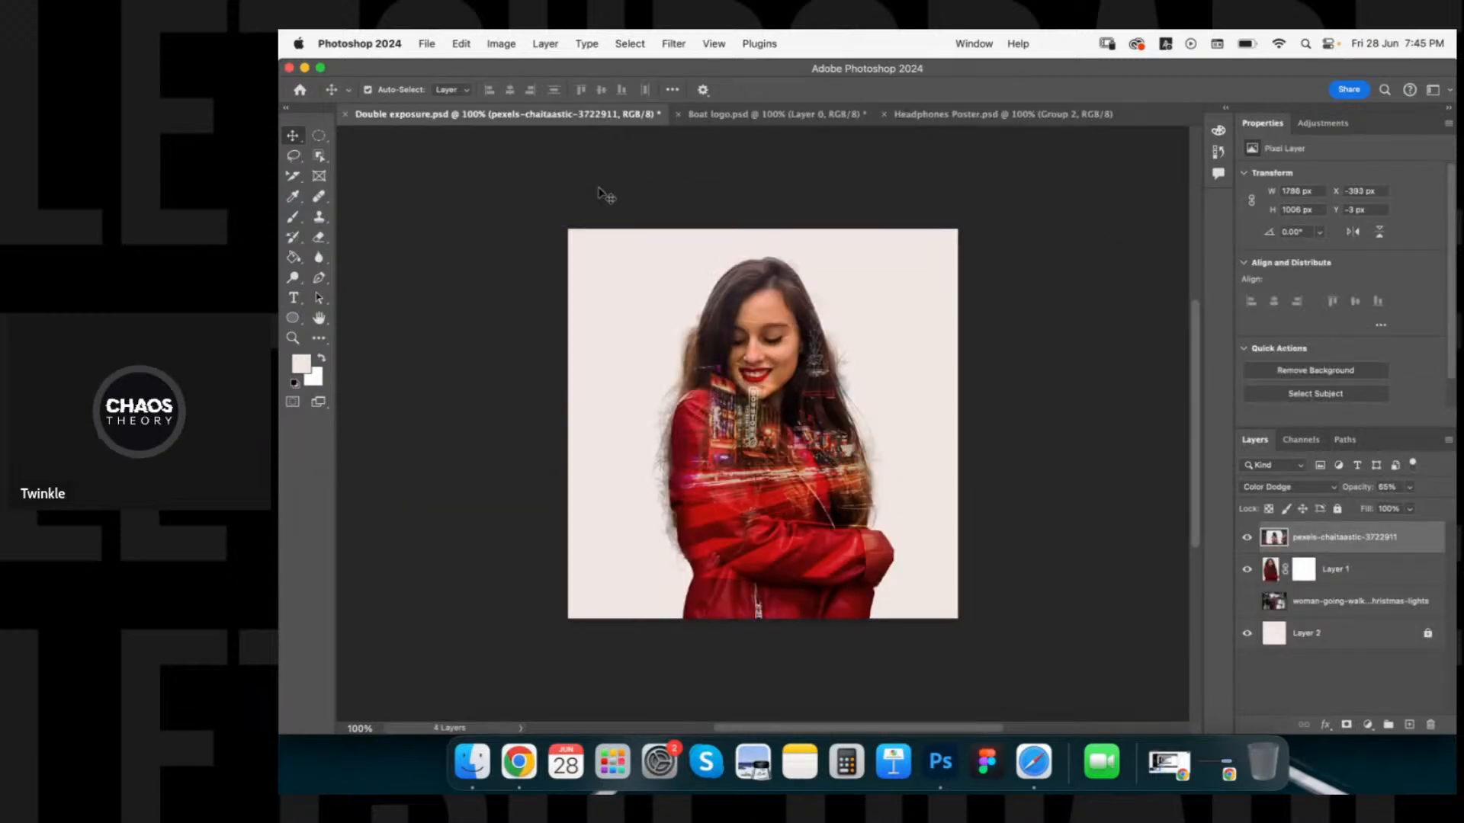
left_click(683, 221)
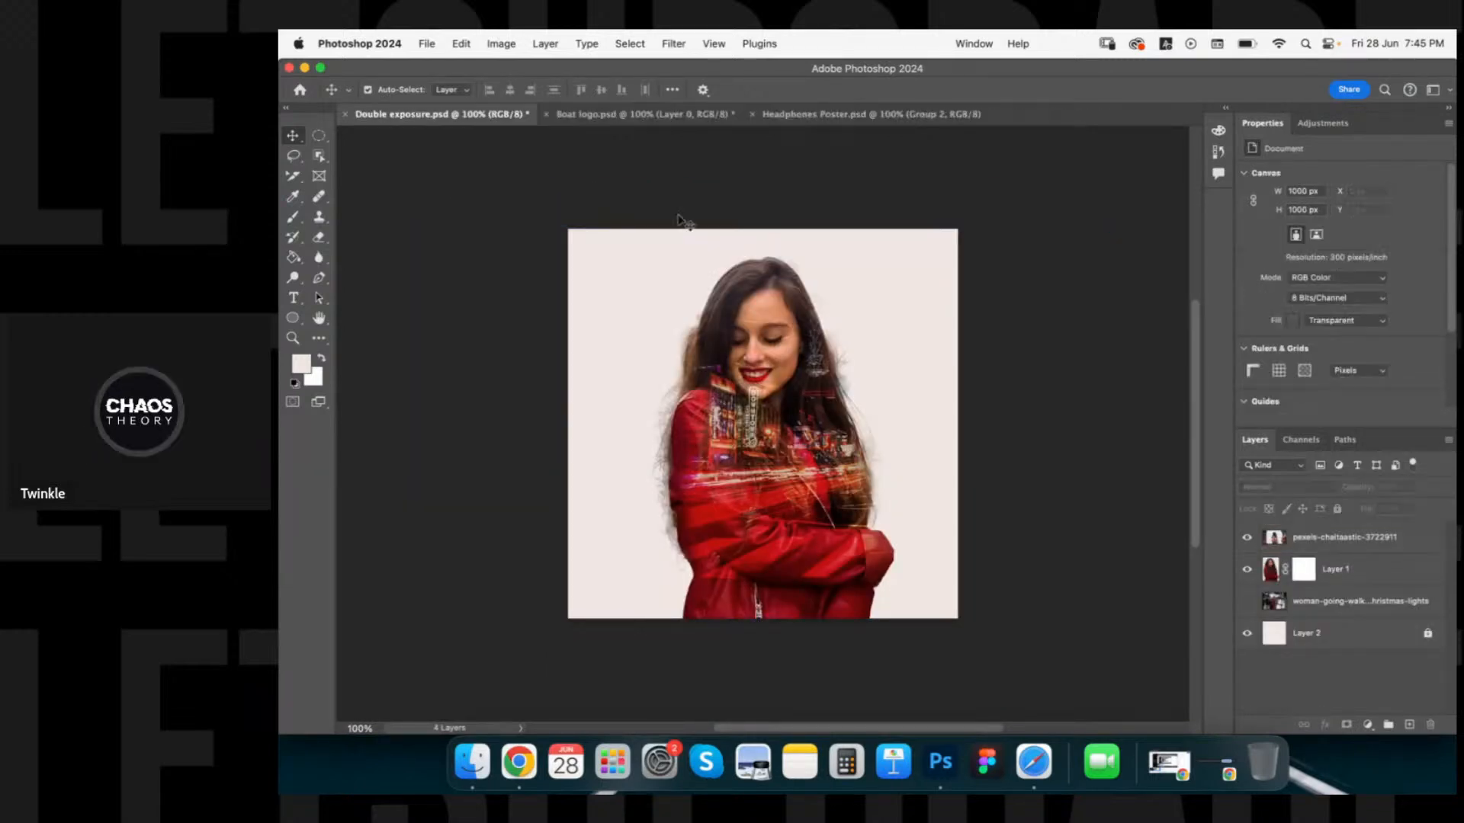
left_click(675, 304)
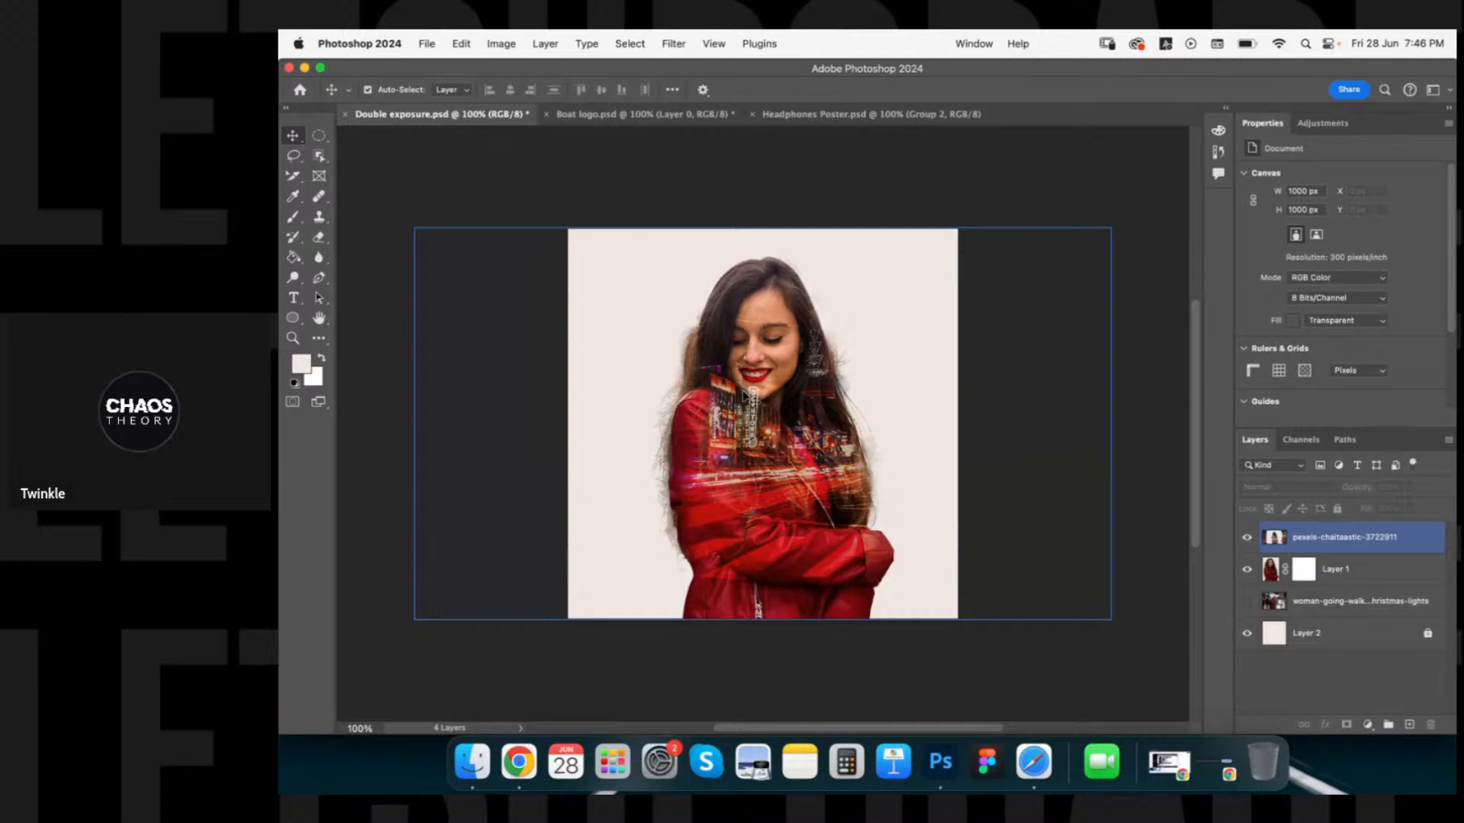
left_click(862, 262)
Switch to the StreamYard studio in Chrome and minimise it to return to the Double exposure document in Photoshop.
key("super+Tab")
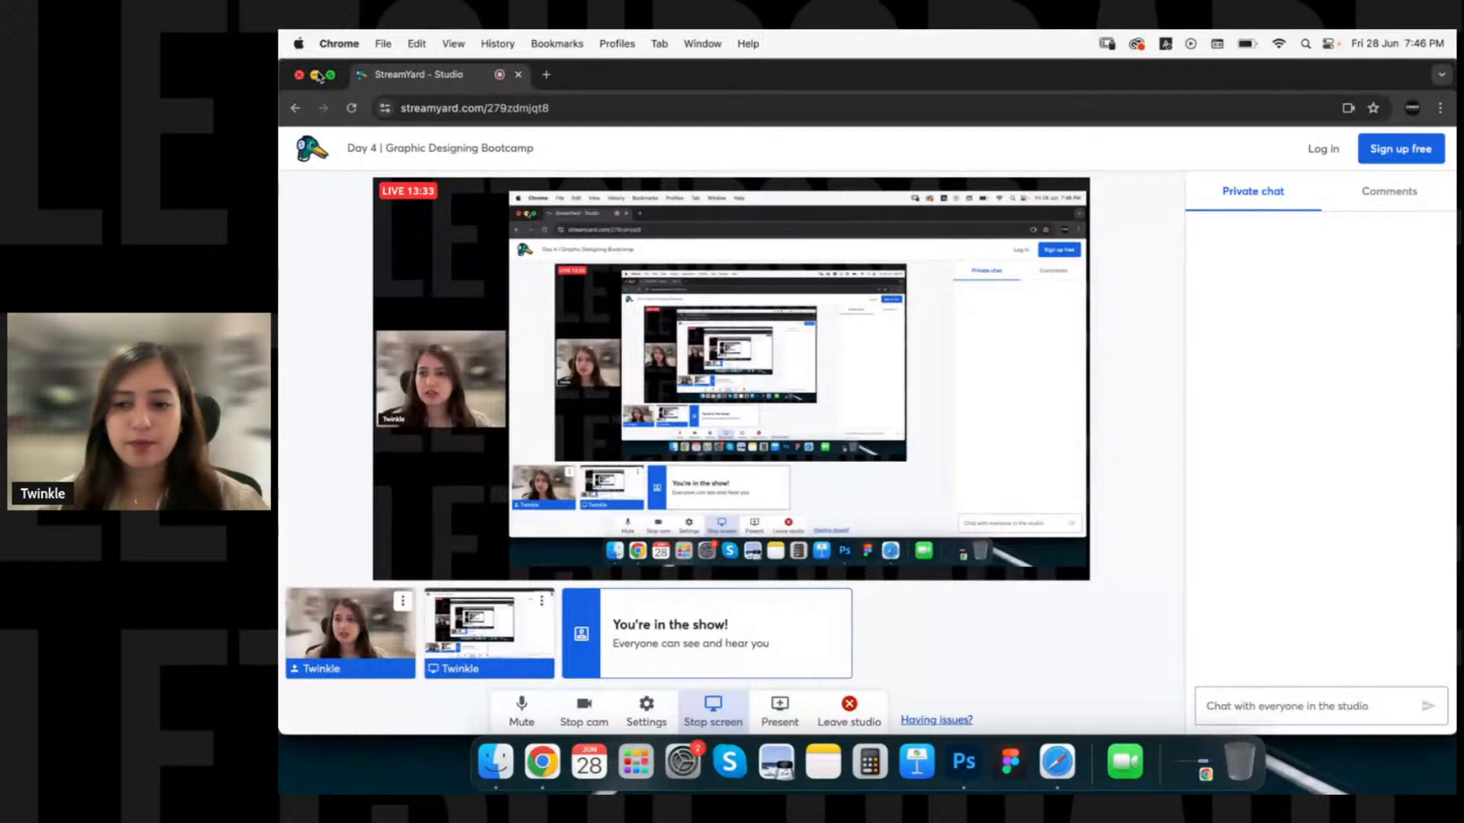
left_click(315, 75)
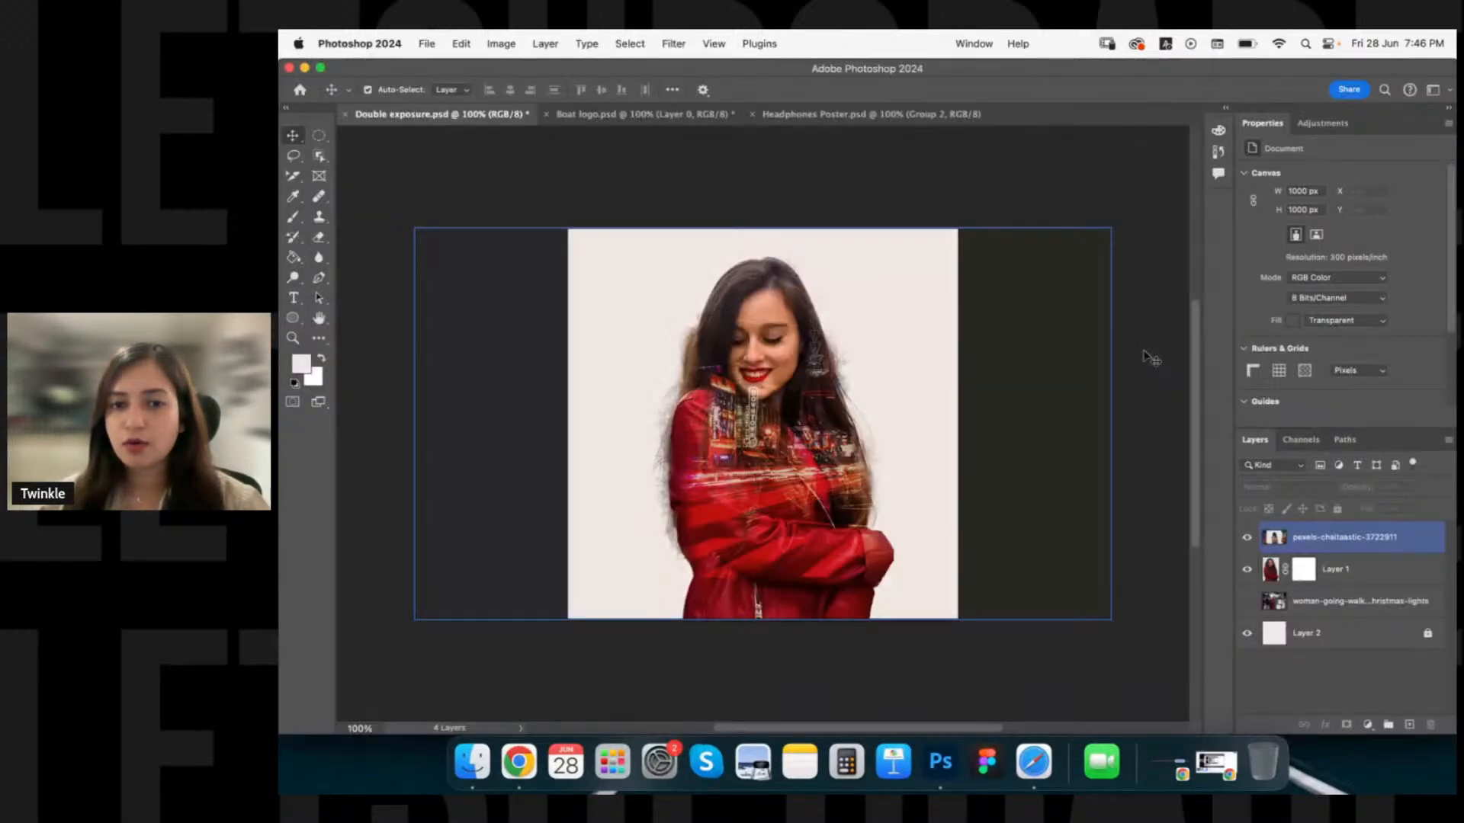
left_click(993, 302)
left_click(841, 424)
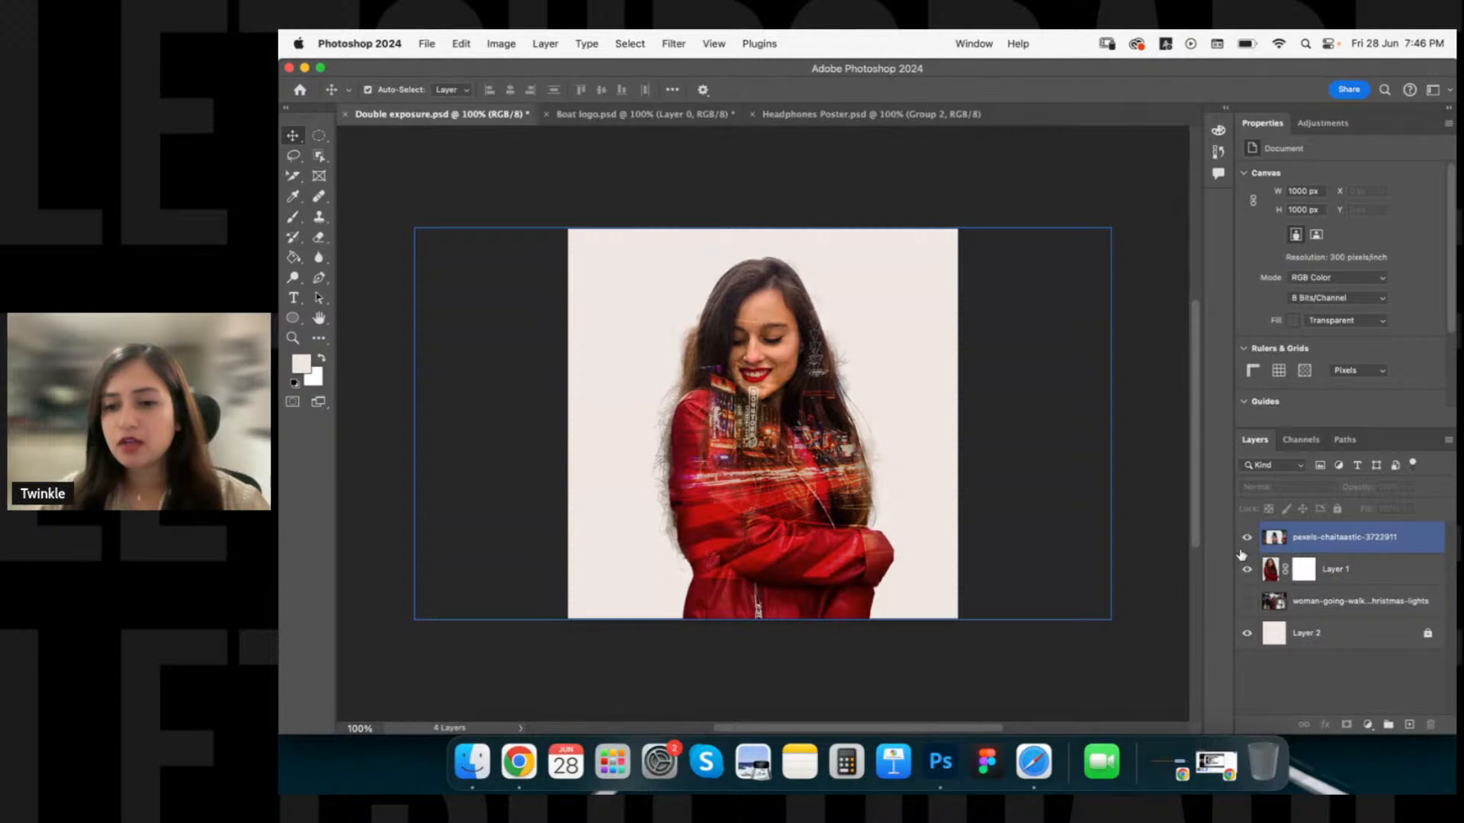
Hide Layer 1 and the pexels city photo layer in the Double exposure document.
left_click(1258, 569)
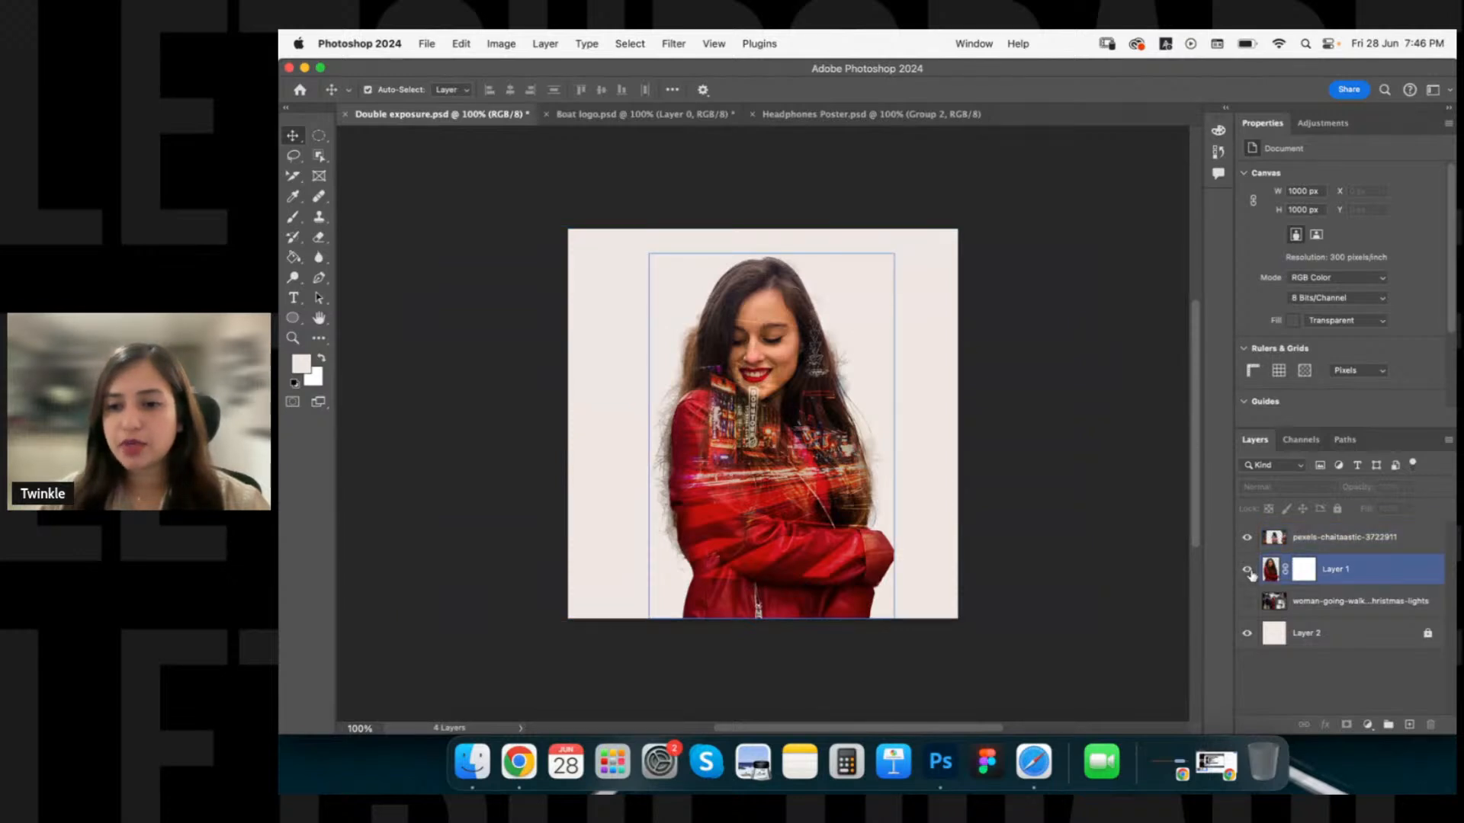
left_click(1248, 573)
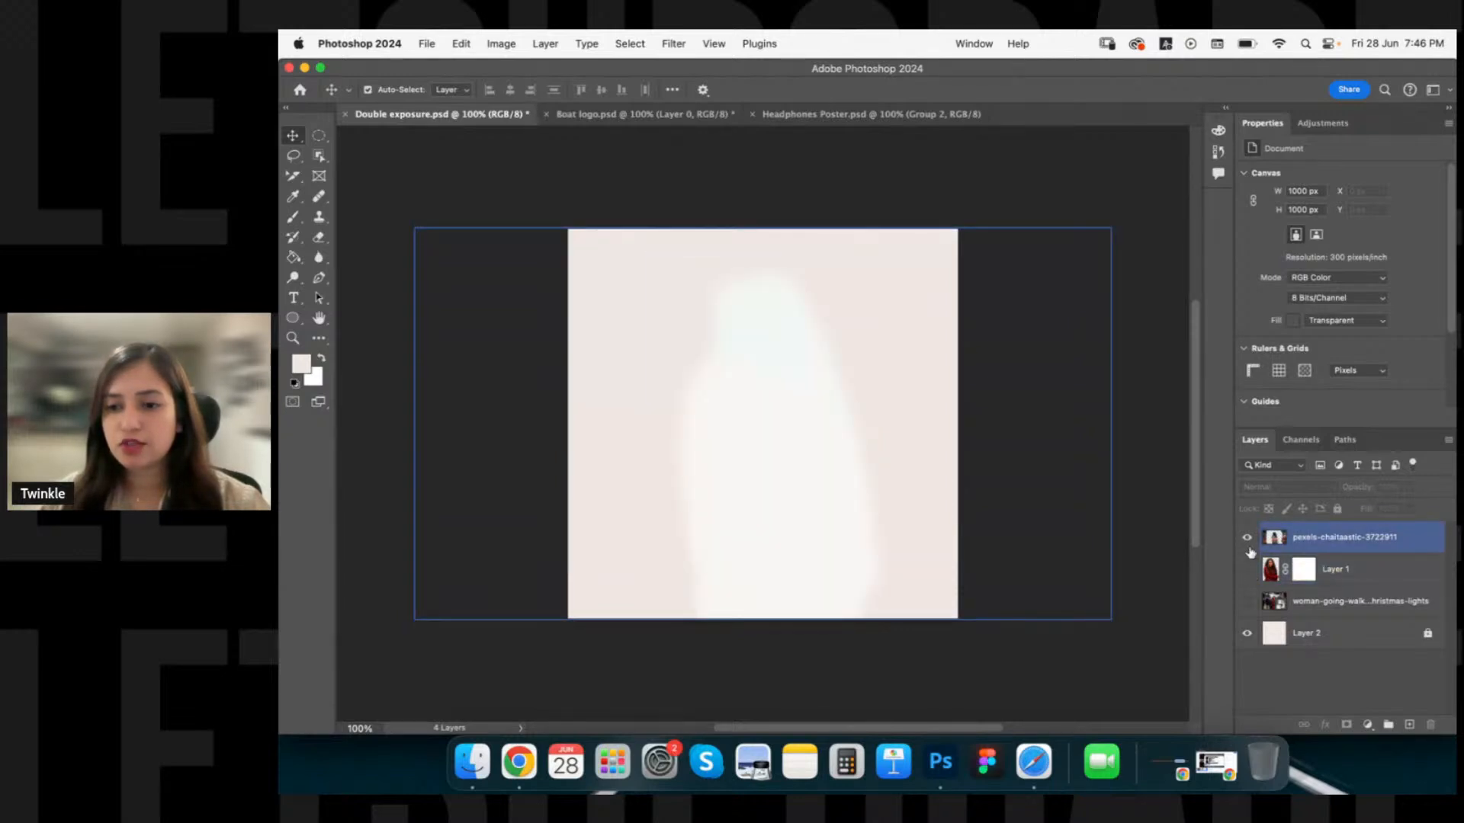
left_click(1248, 538)
Duplicate the hidden layer with the woman and Christmas lights into a new document.
left_click(1318, 599)
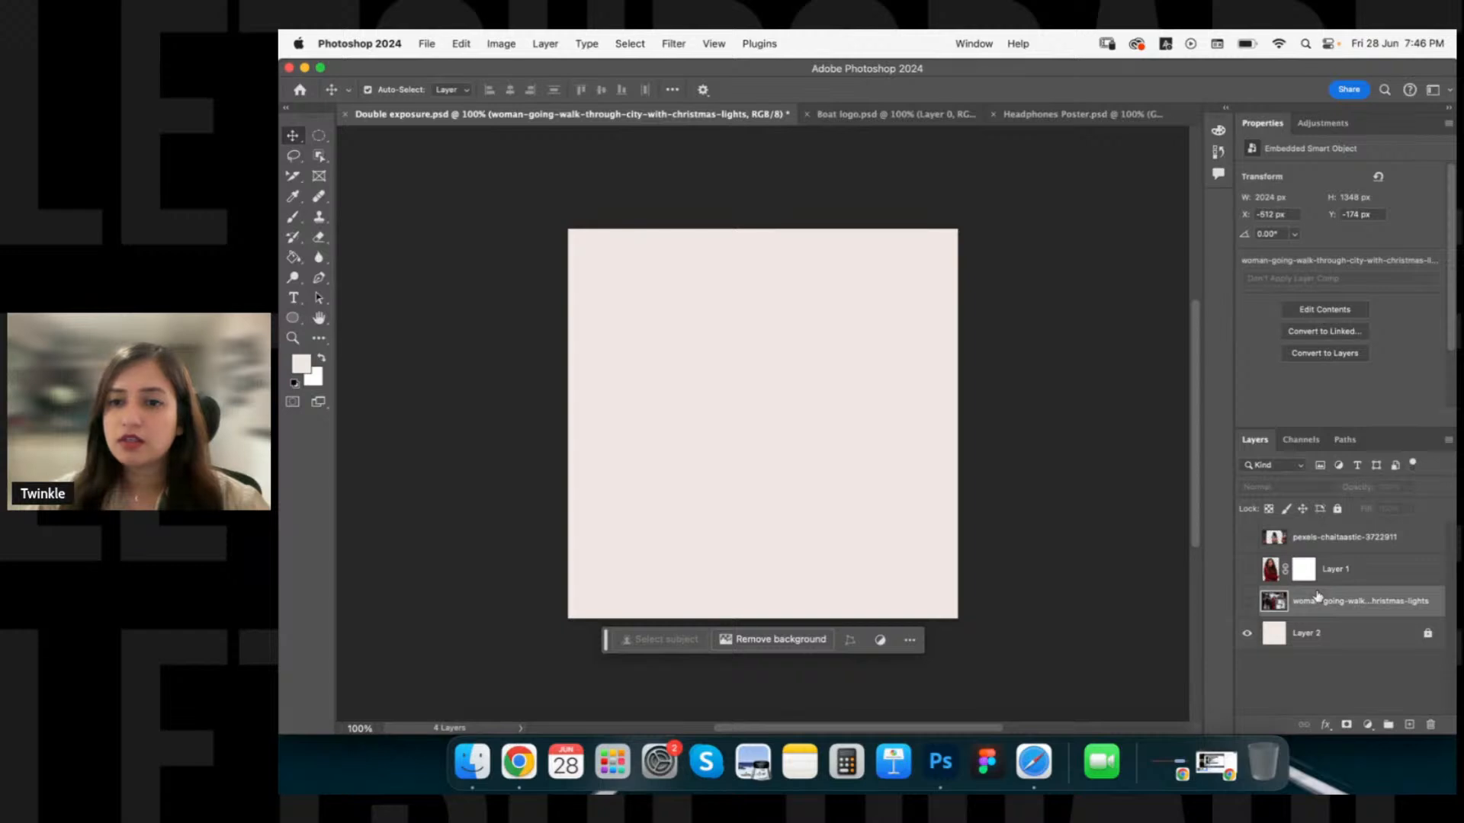
right_click(1318, 598)
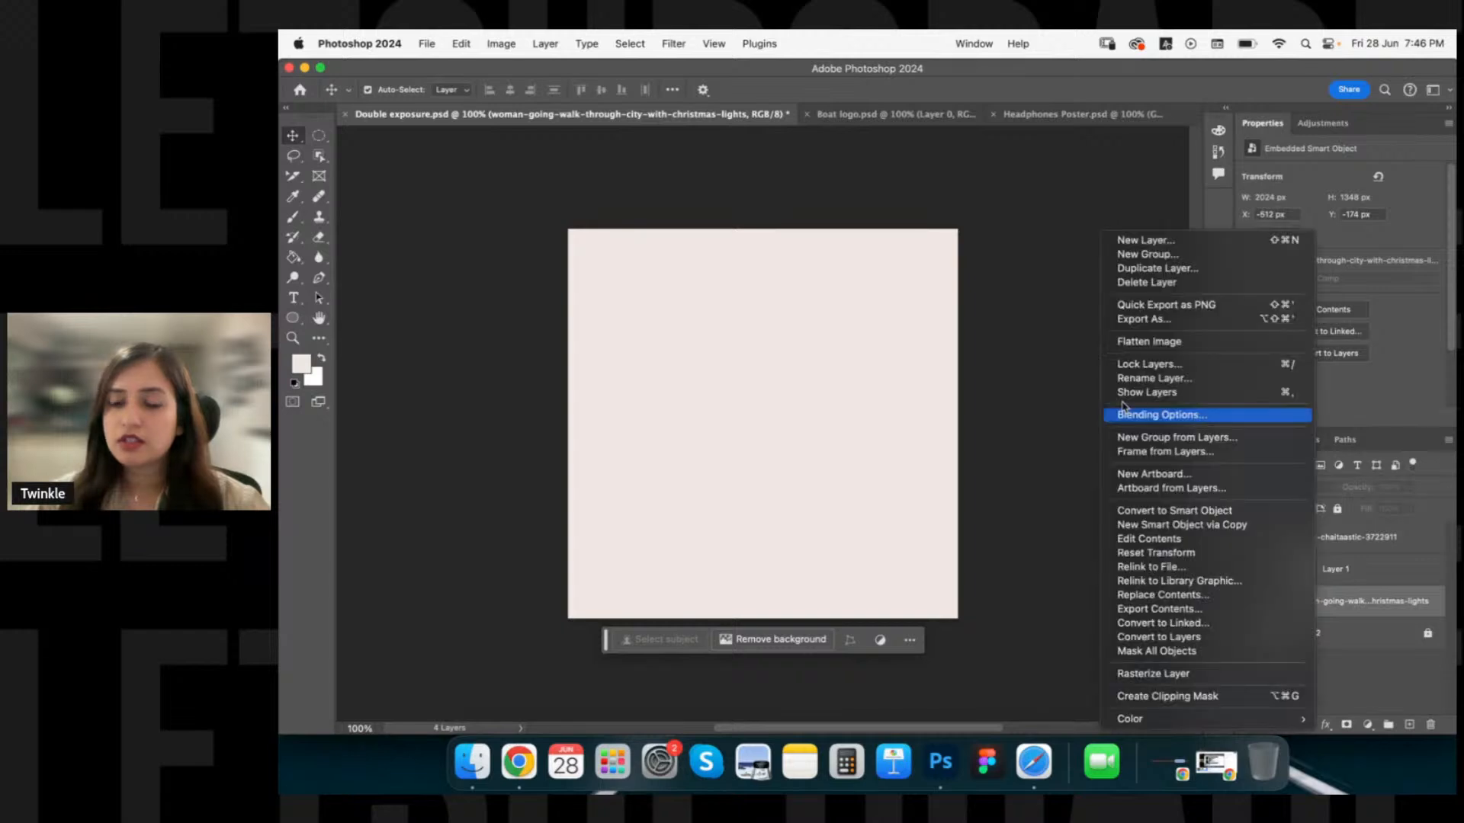
left_click(1164, 269)
left_click(833, 401)
left_click(820, 461)
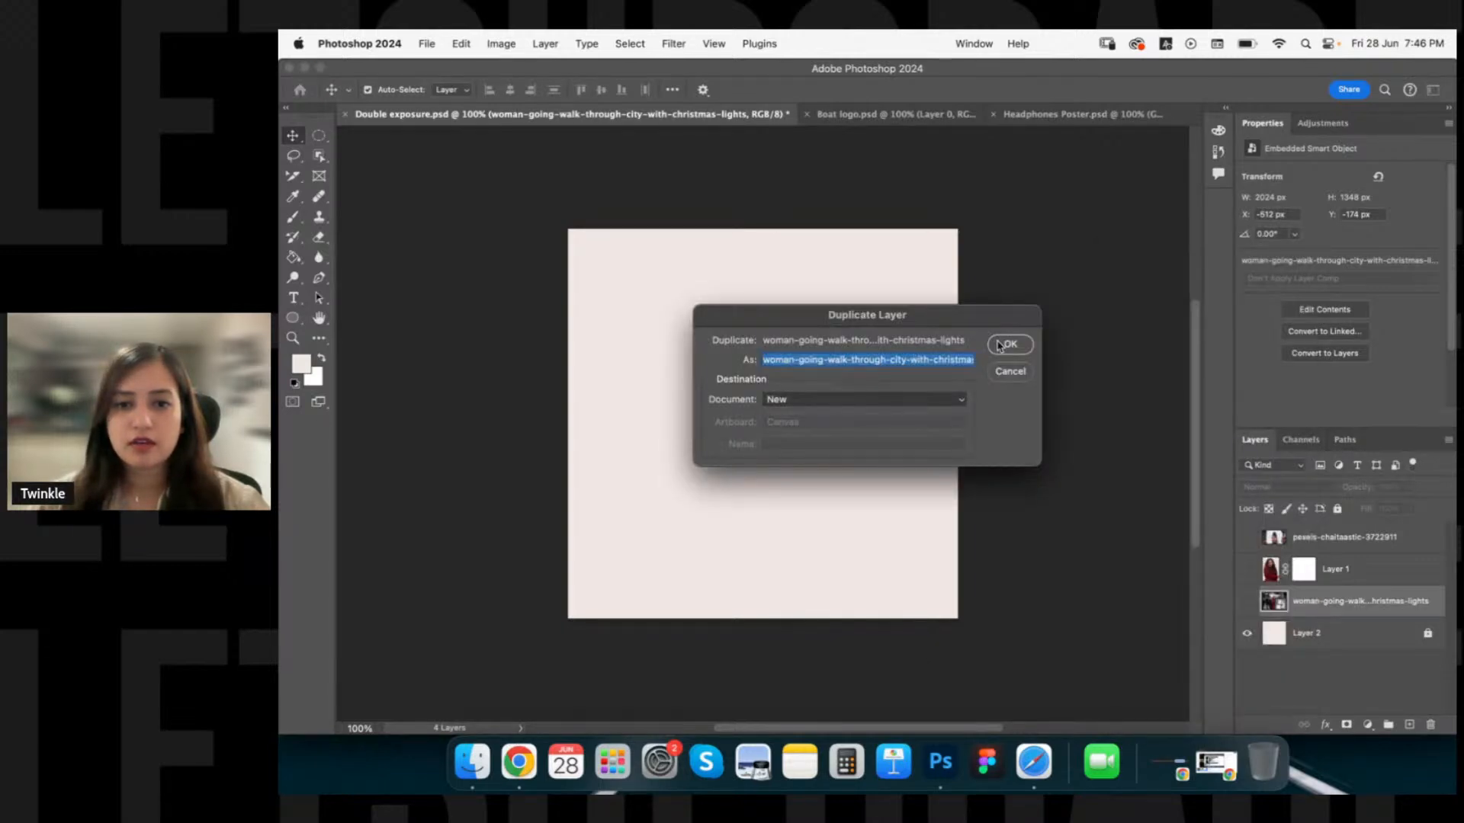
left_click(1008, 345)
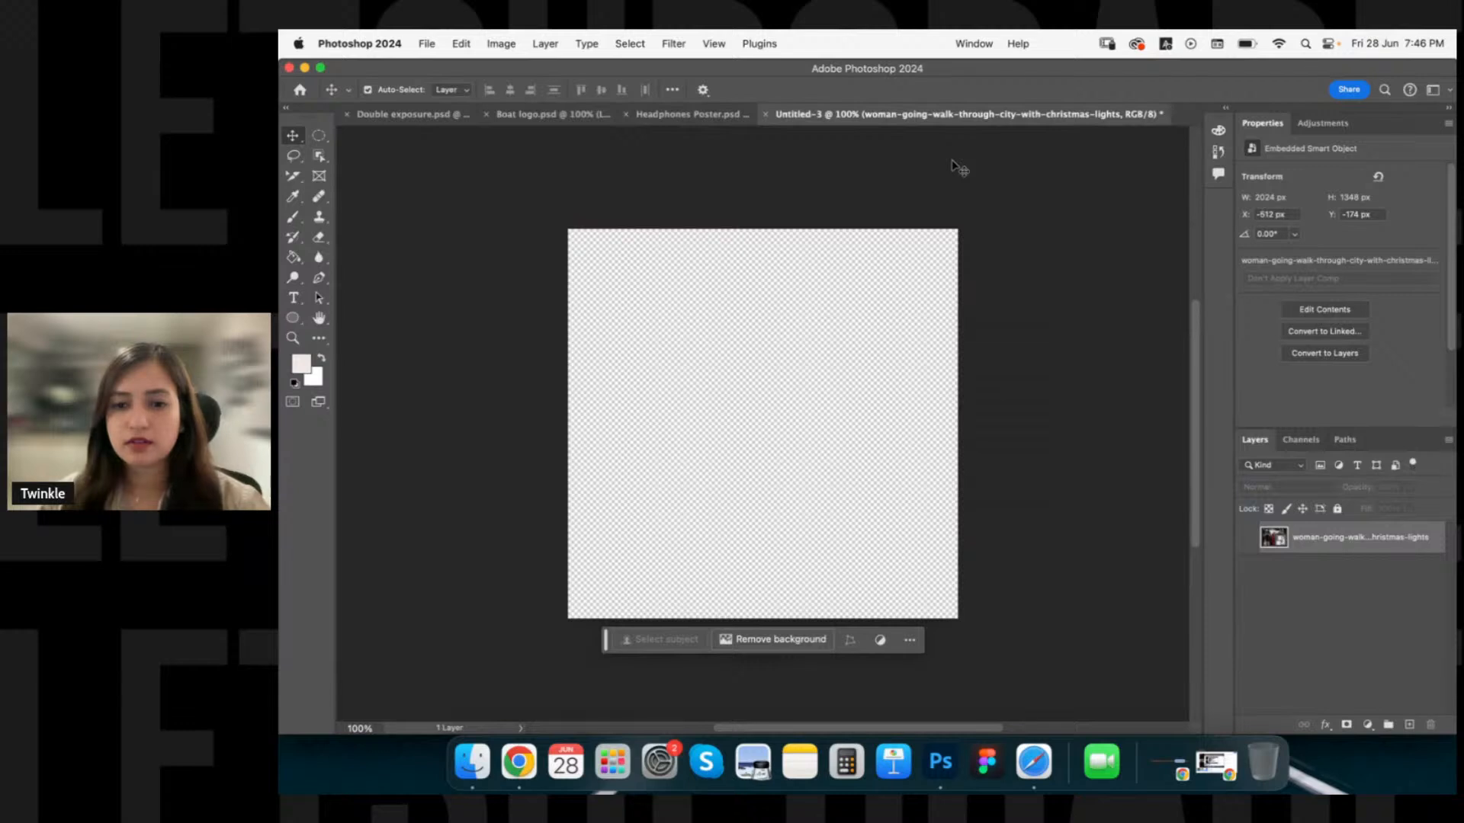
Make the photo layer of the woman visible in the new document.
scroll(884, 451, "down", 1)
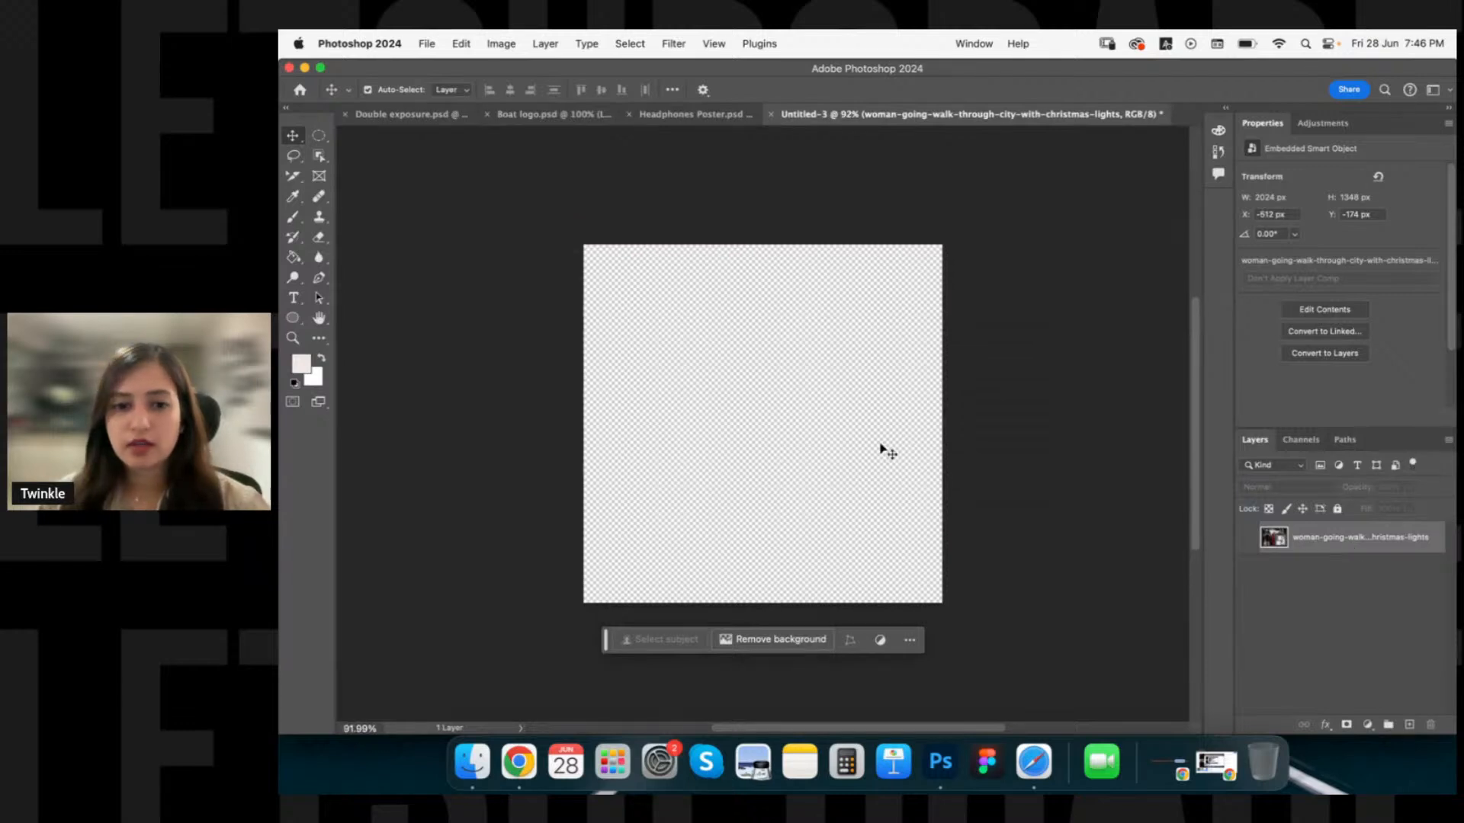
scroll(884, 451, "down", 3)
left_click(1248, 539)
scroll(764, 393, "up", 1)
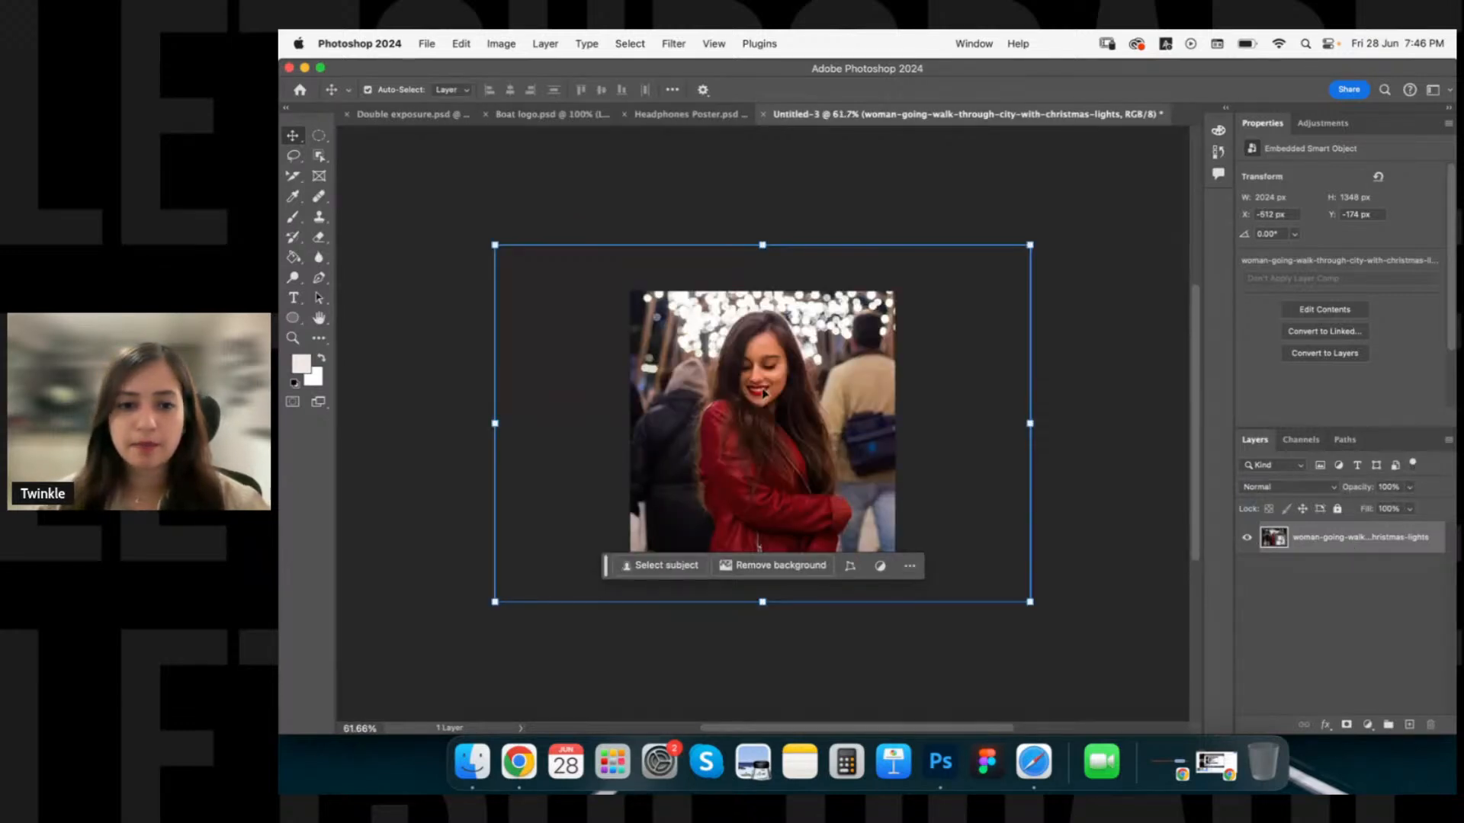
scroll(764, 393, "up", 3)
scroll(764, 394, "up", 1)
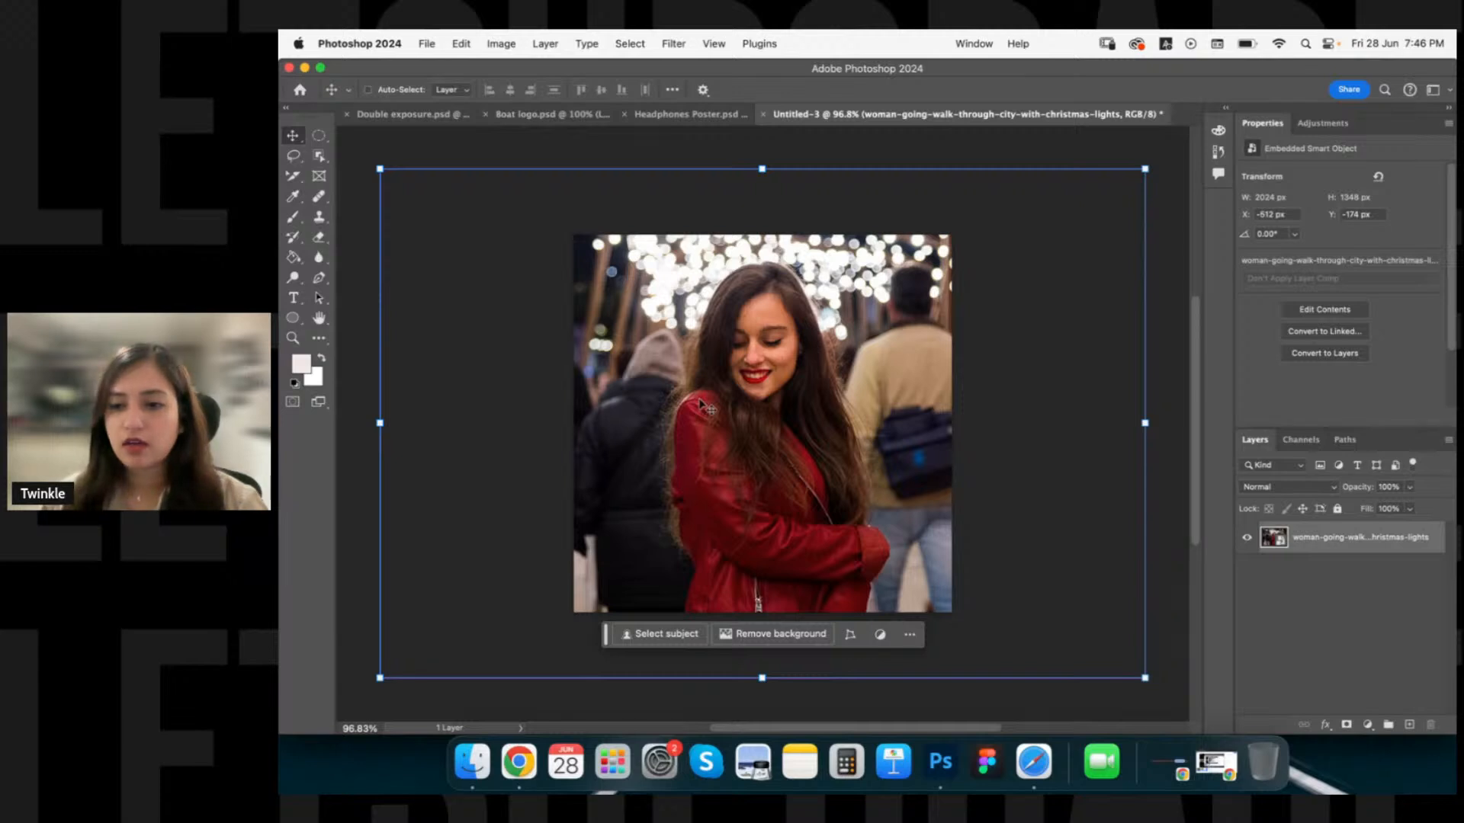
Duplicate the photo layer of the woman and lock the original layer beneath the copy.
key("super+j")
left_click(1340, 569)
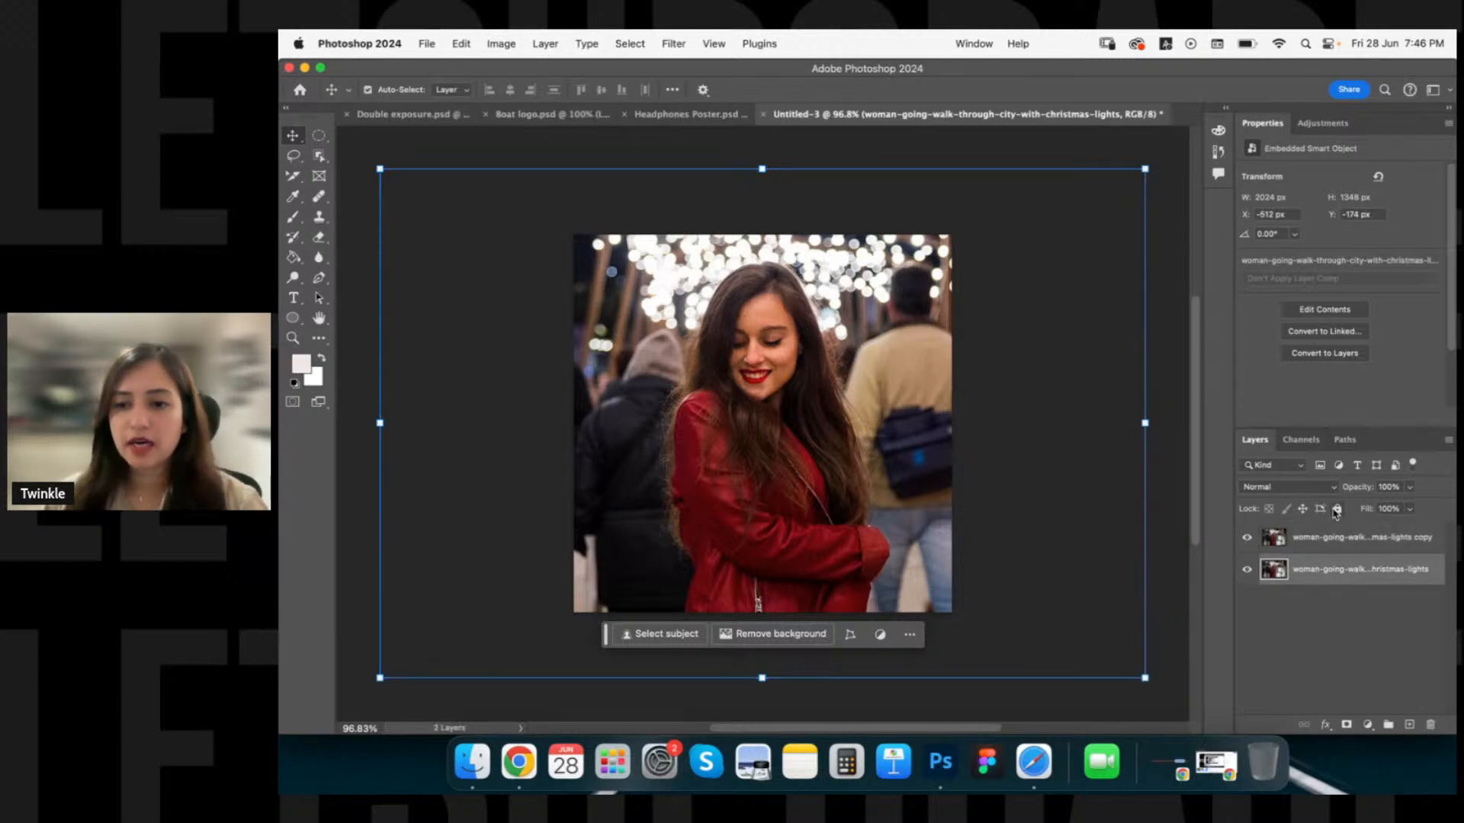
left_click(1336, 509)
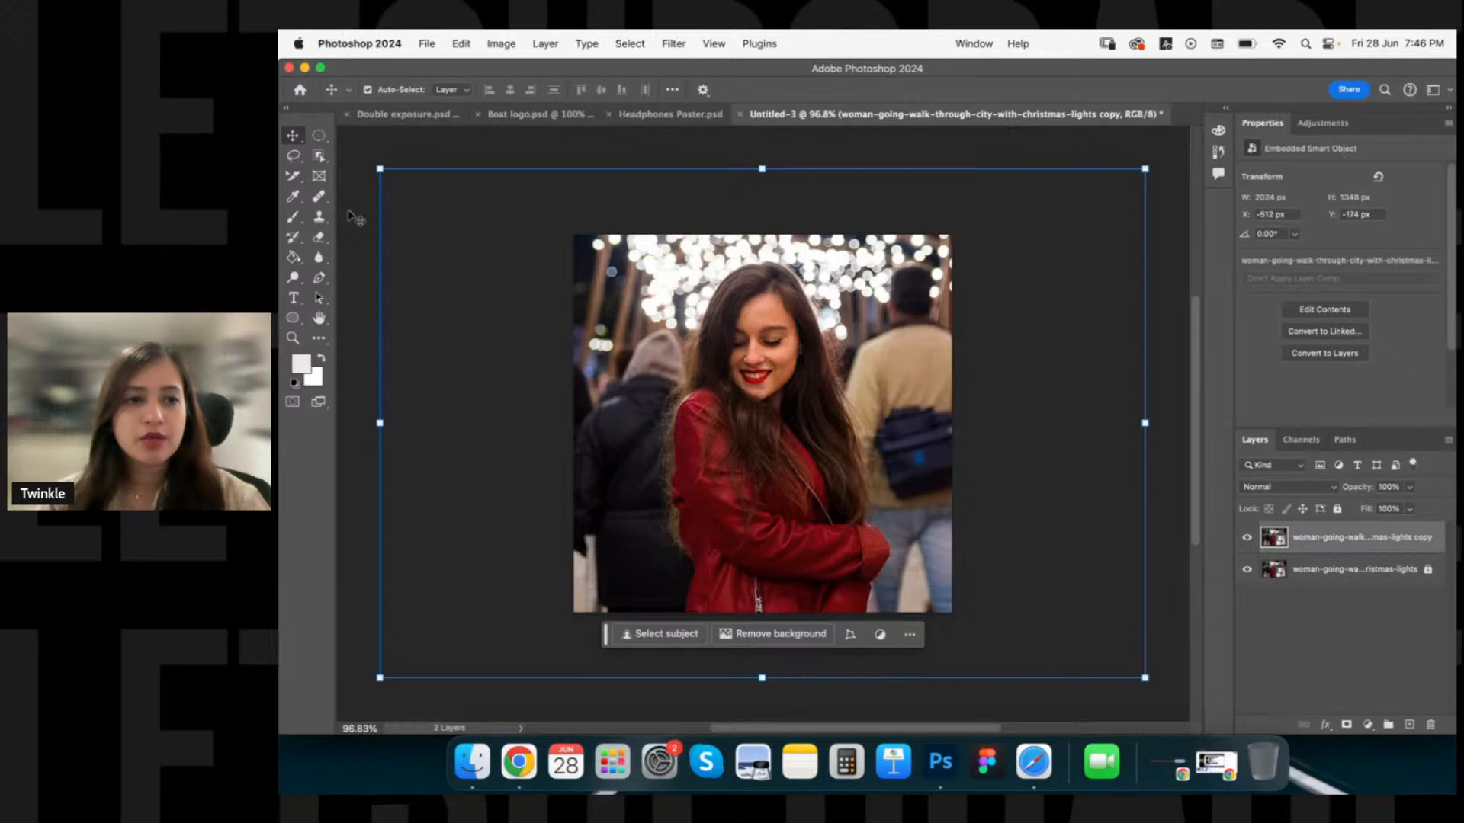
Select the woman with the Object Selection tool and copy the selection onto its own layer.
left_click(323, 157)
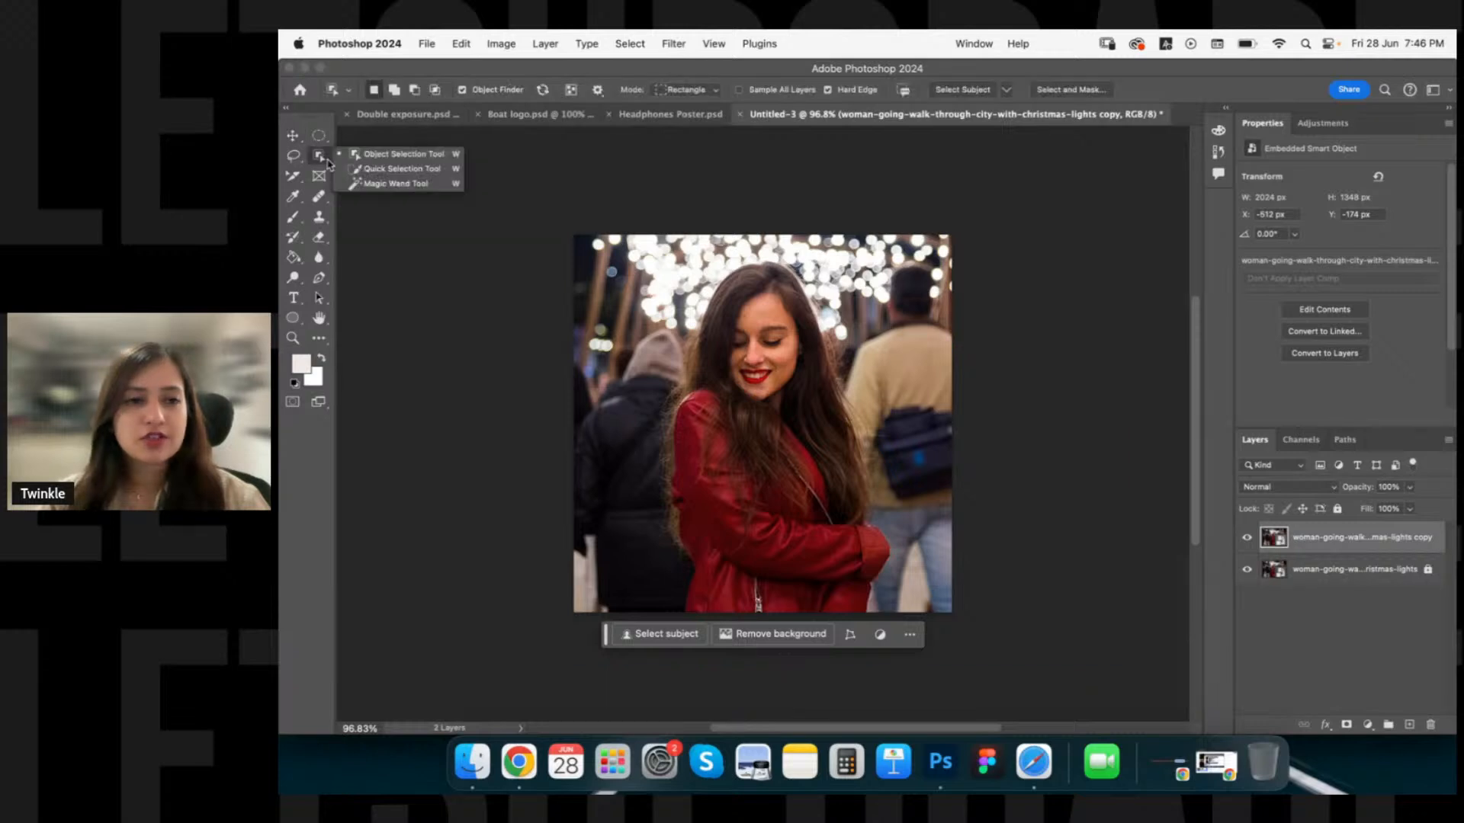
left_click(387, 156)
left_click(768, 426)
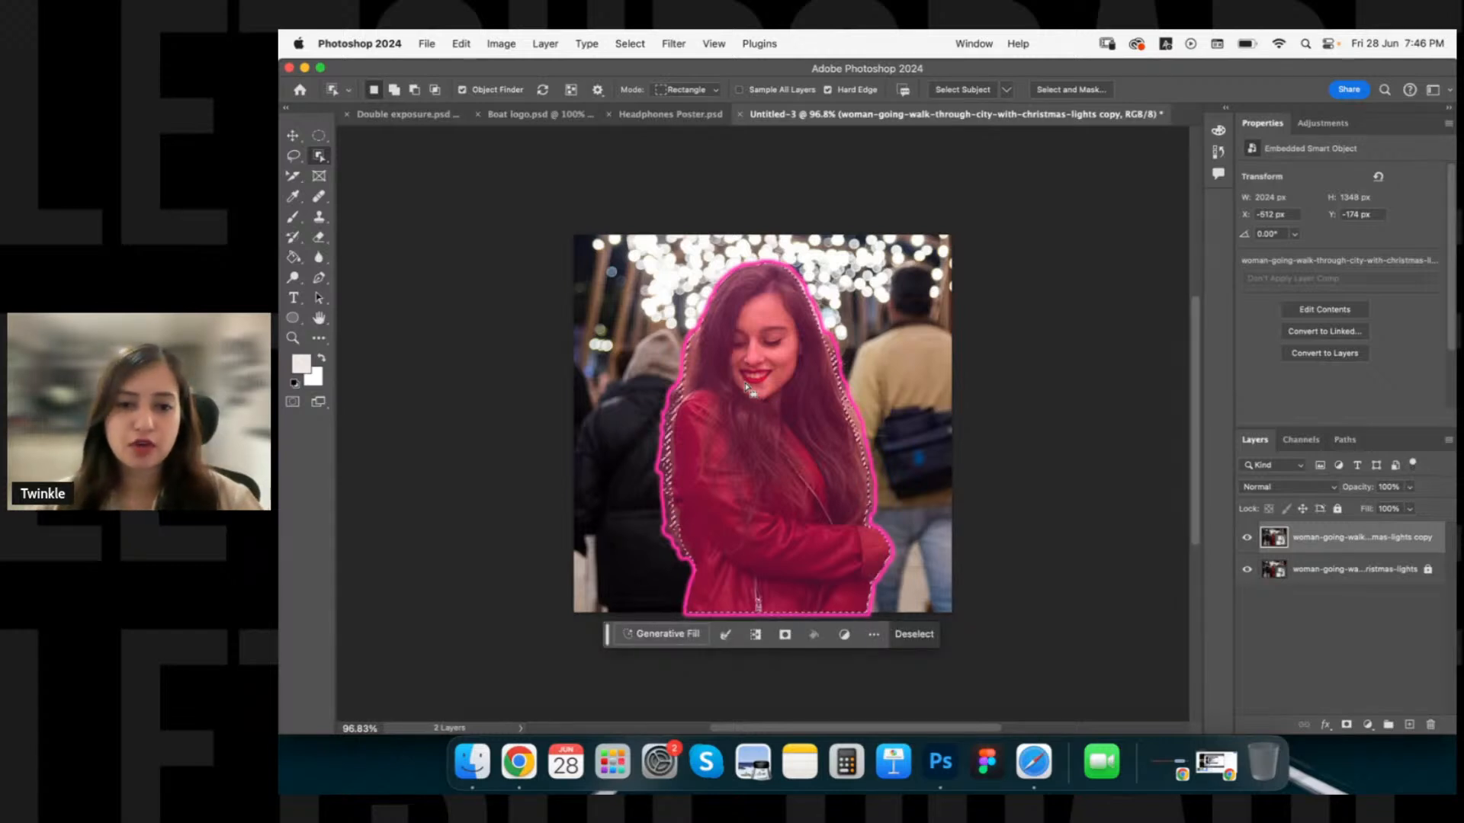
right_click(761, 375)
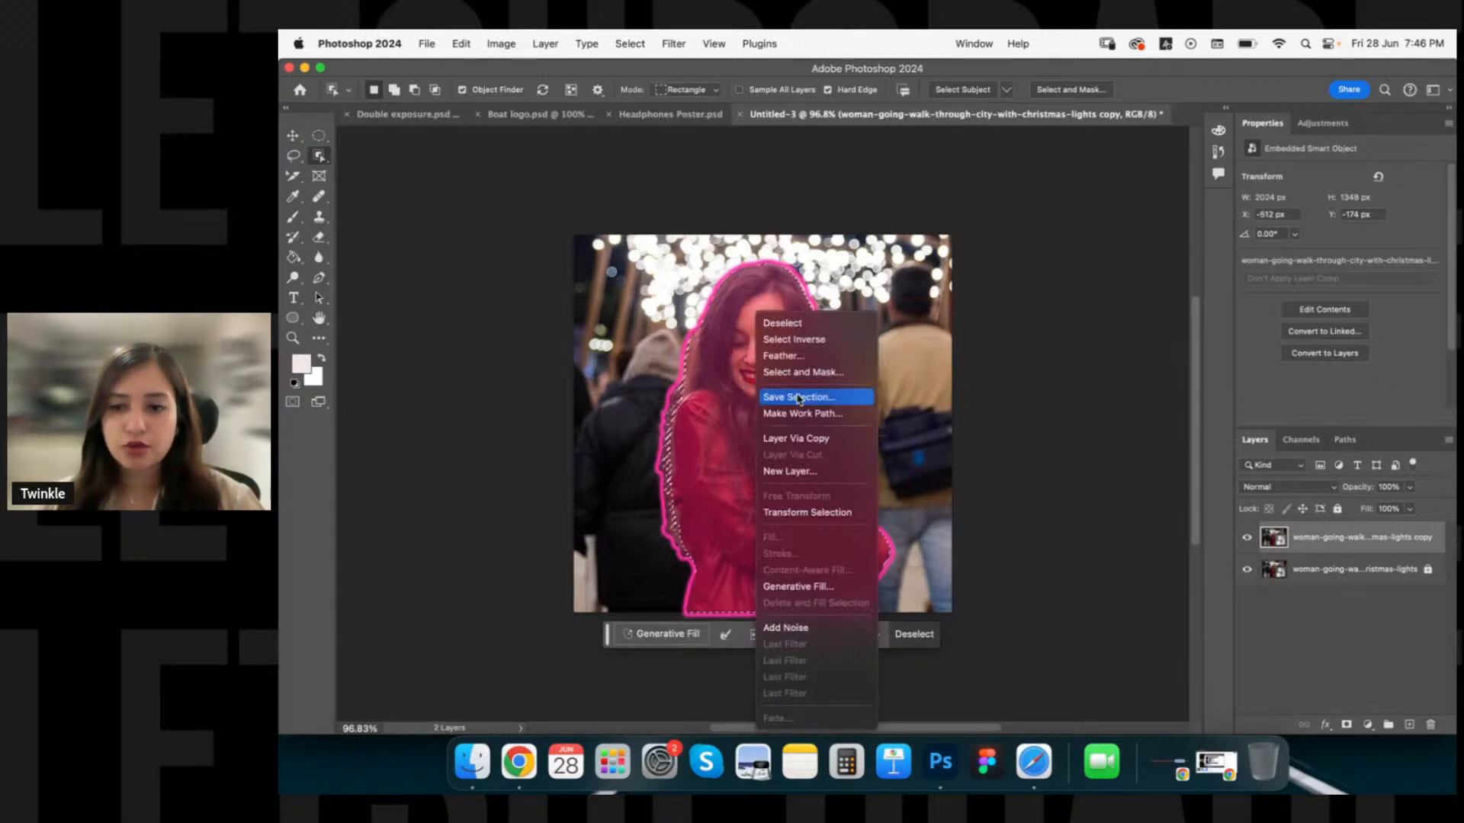
left_click(800, 440)
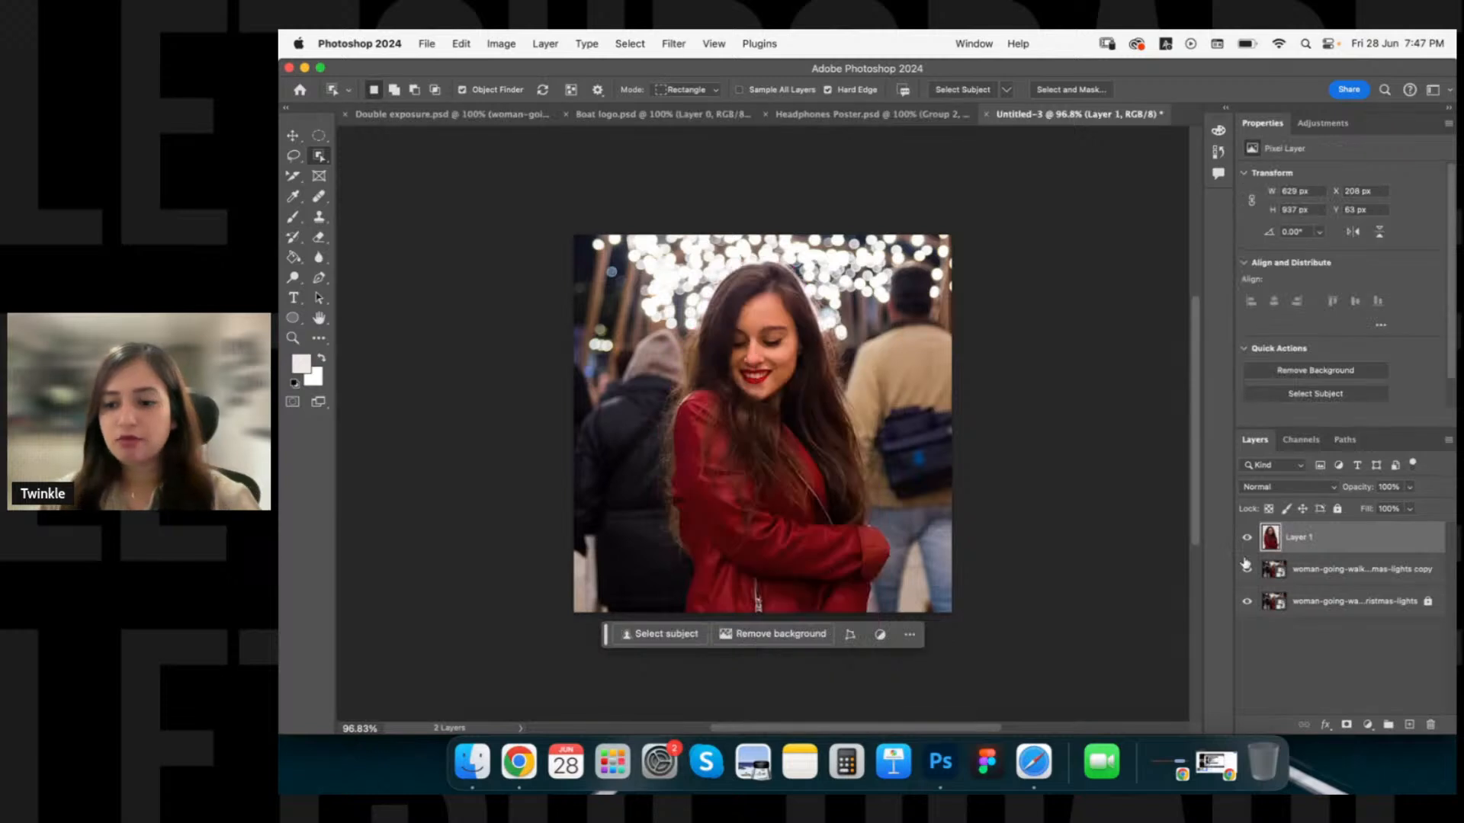
Delete the unlocked copy of the full photo layer and make the woman's cutout layer active.
left_click(1334, 572)
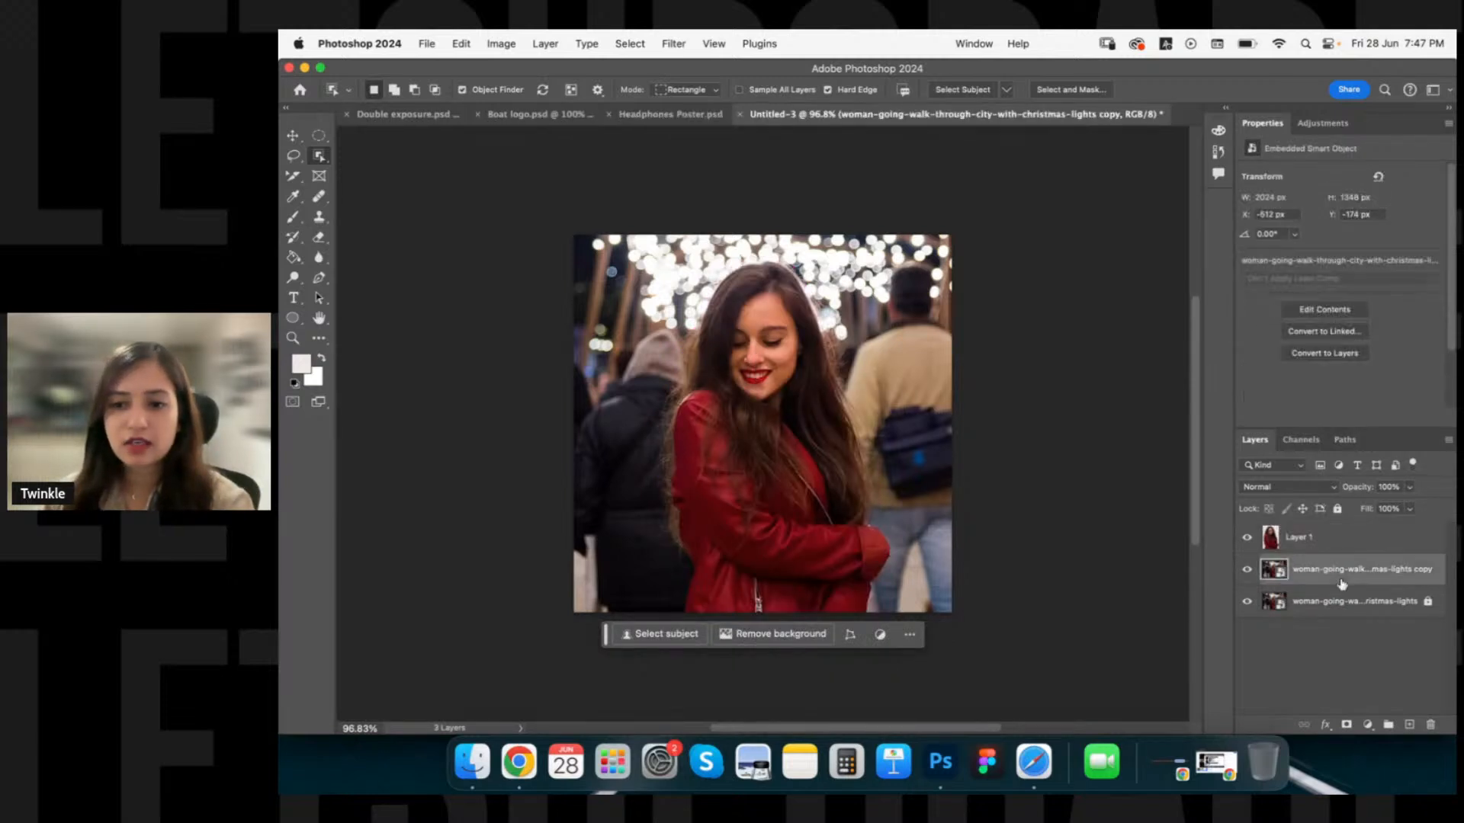
key("Delete")
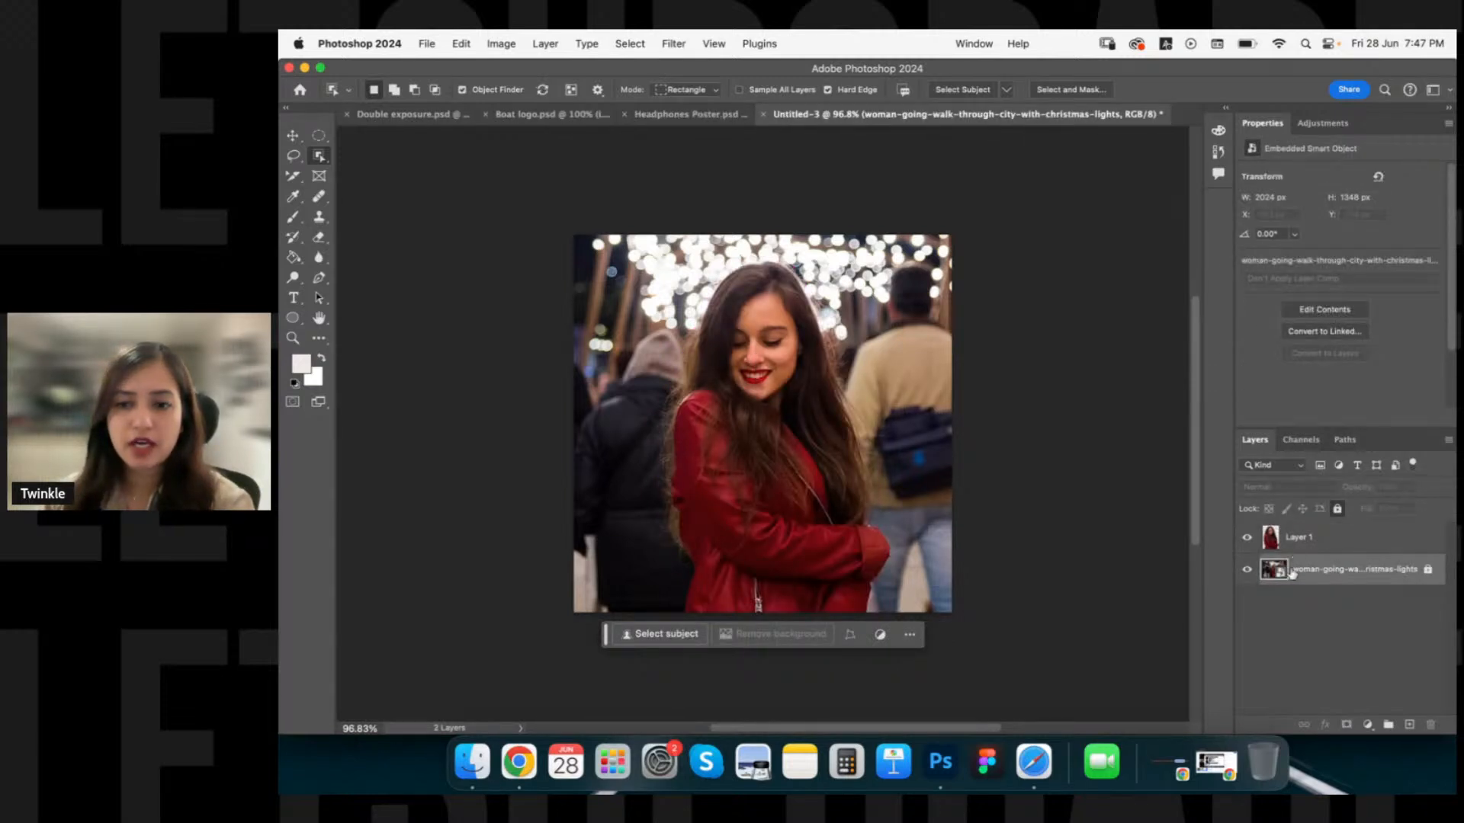
left_click(1246, 538)
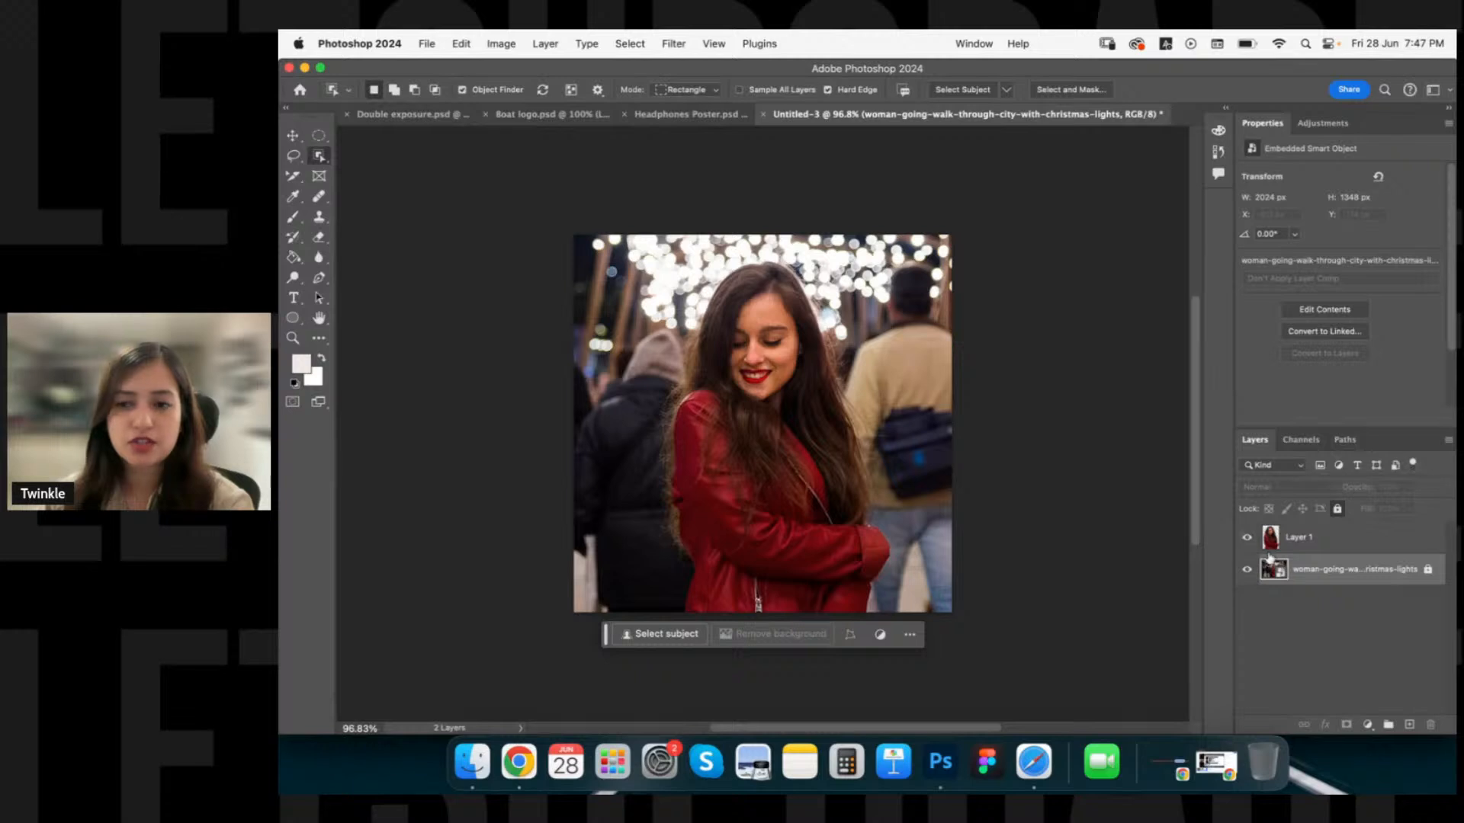
left_click(1277, 533)
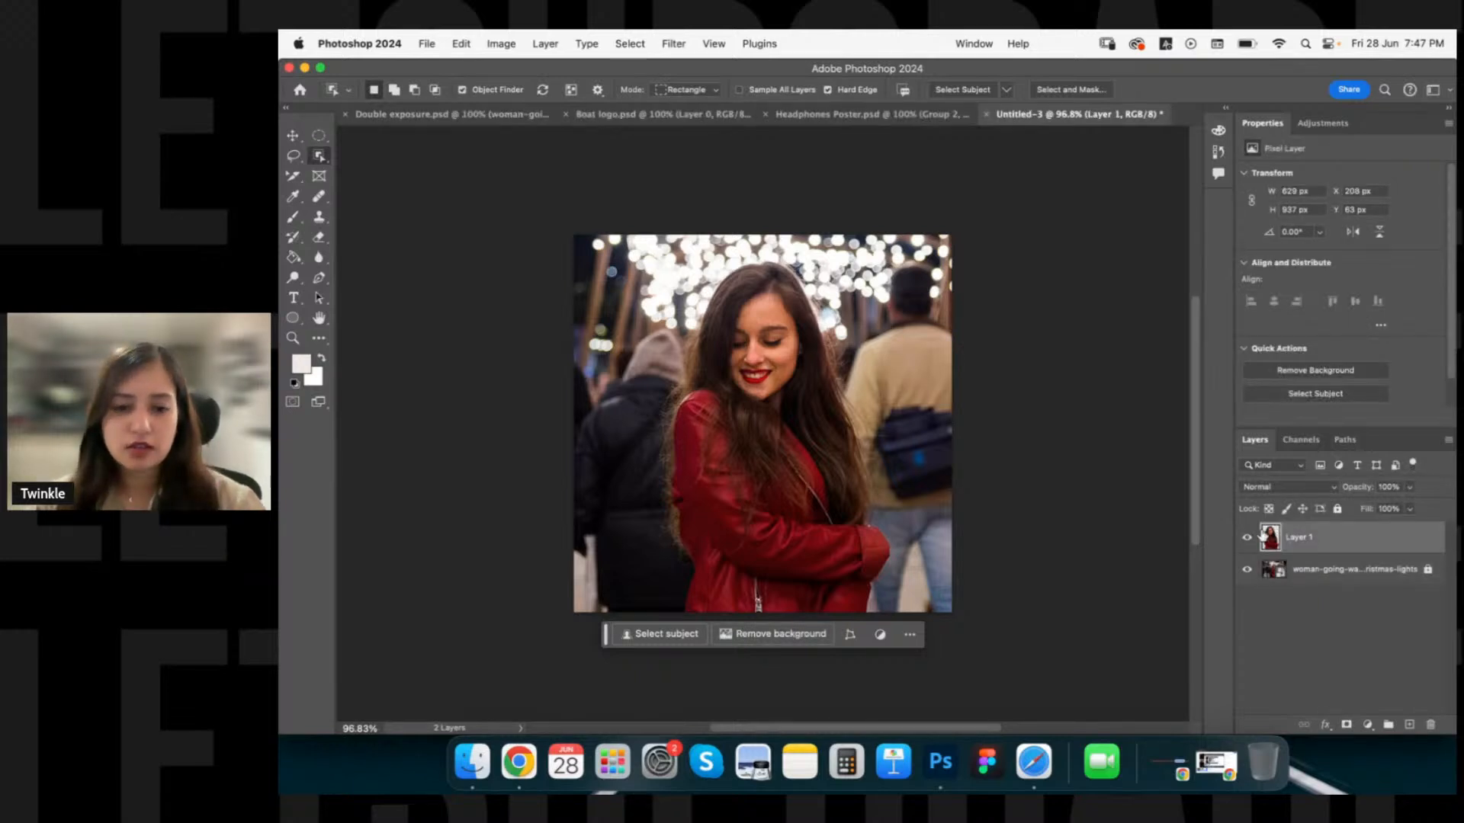
key("v")
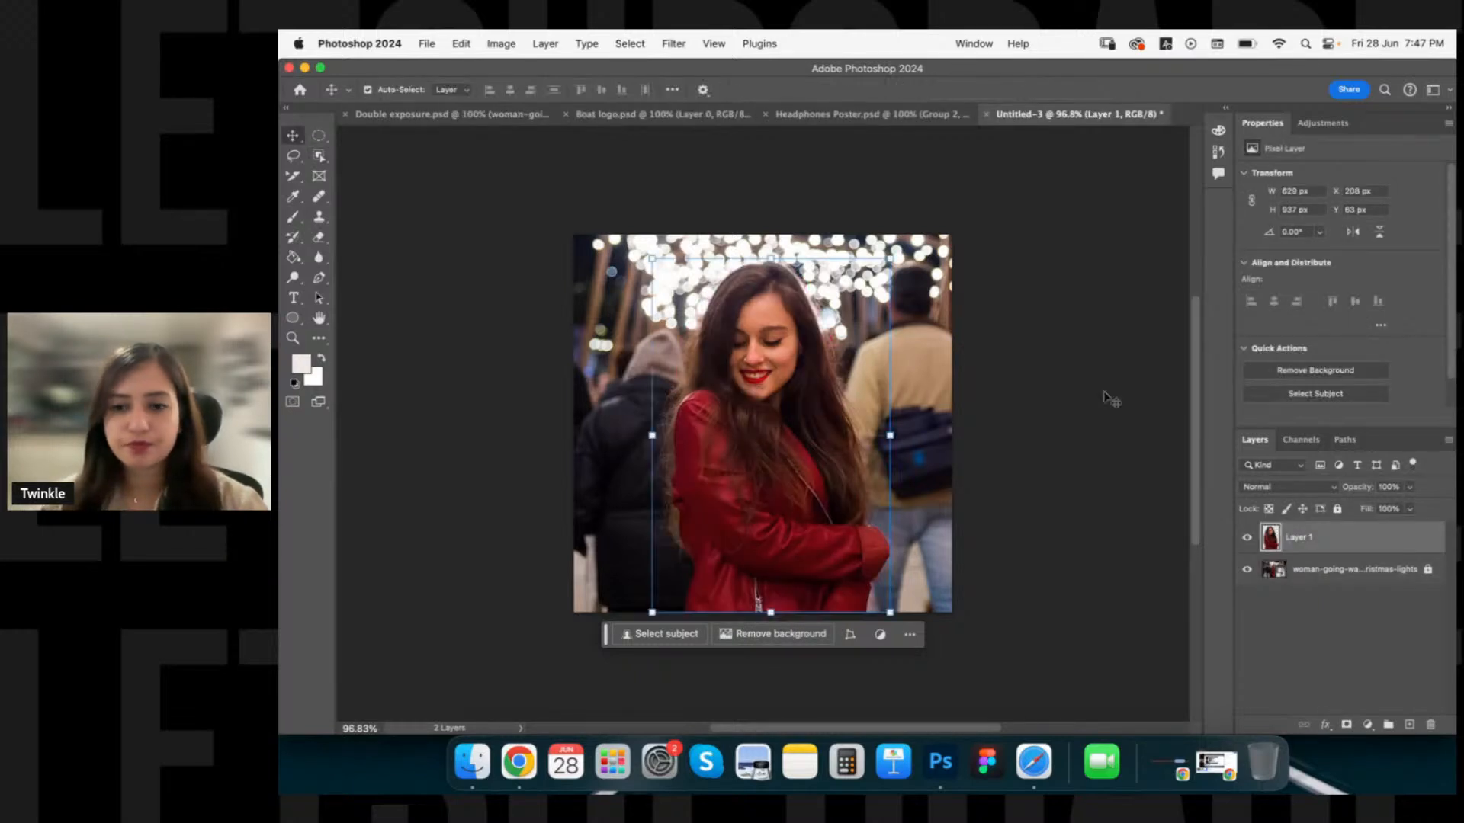
left_click(1126, 436)
left_click(1334, 549)
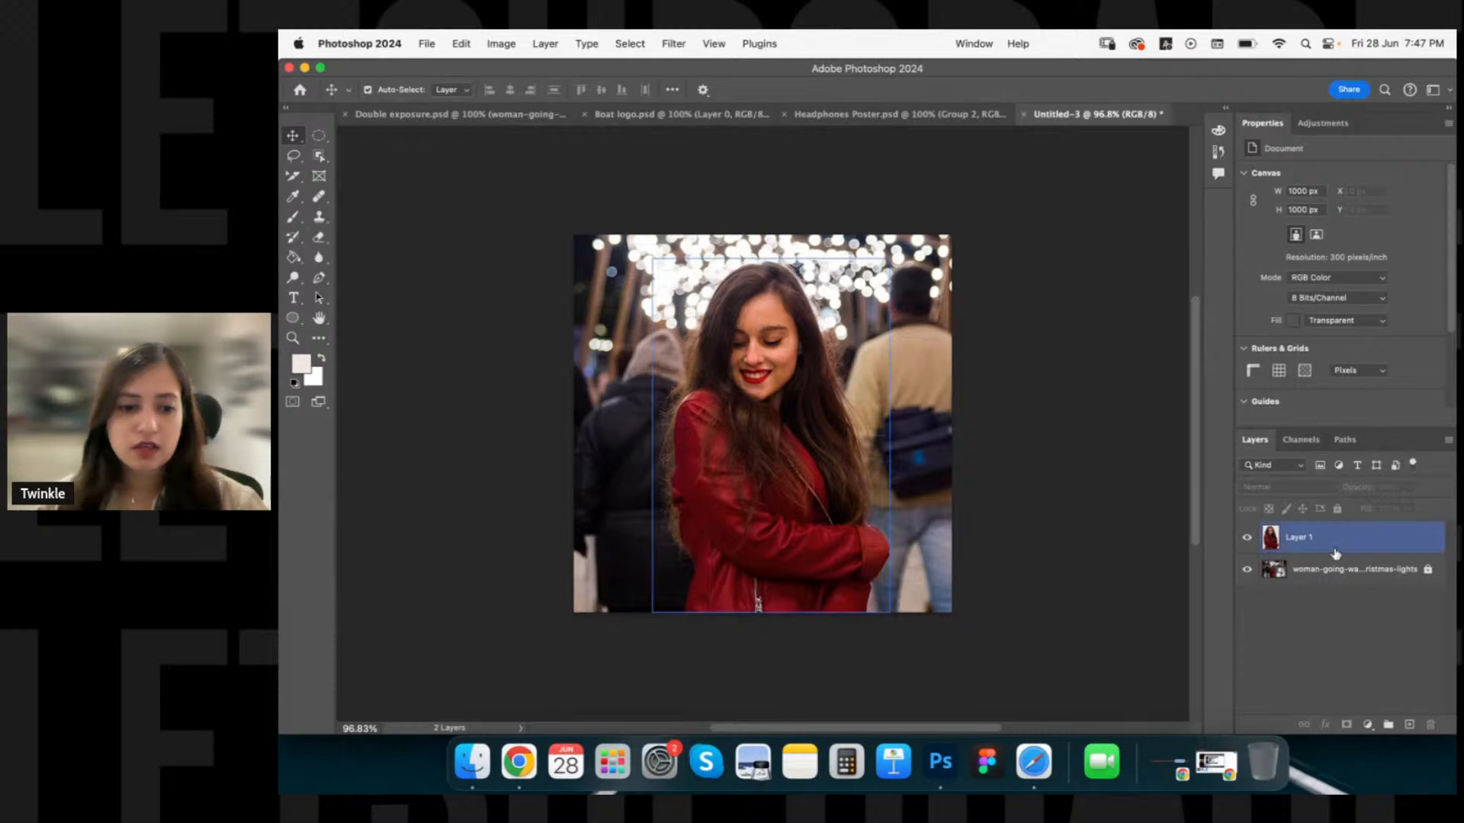
left_click(881, 554)
Place pexels-chaitaastic-3722911.jpg from the Downloads folder above the woman's cutout and scale it to about 7.35% so it covers the canvas.
left_click(473, 762)
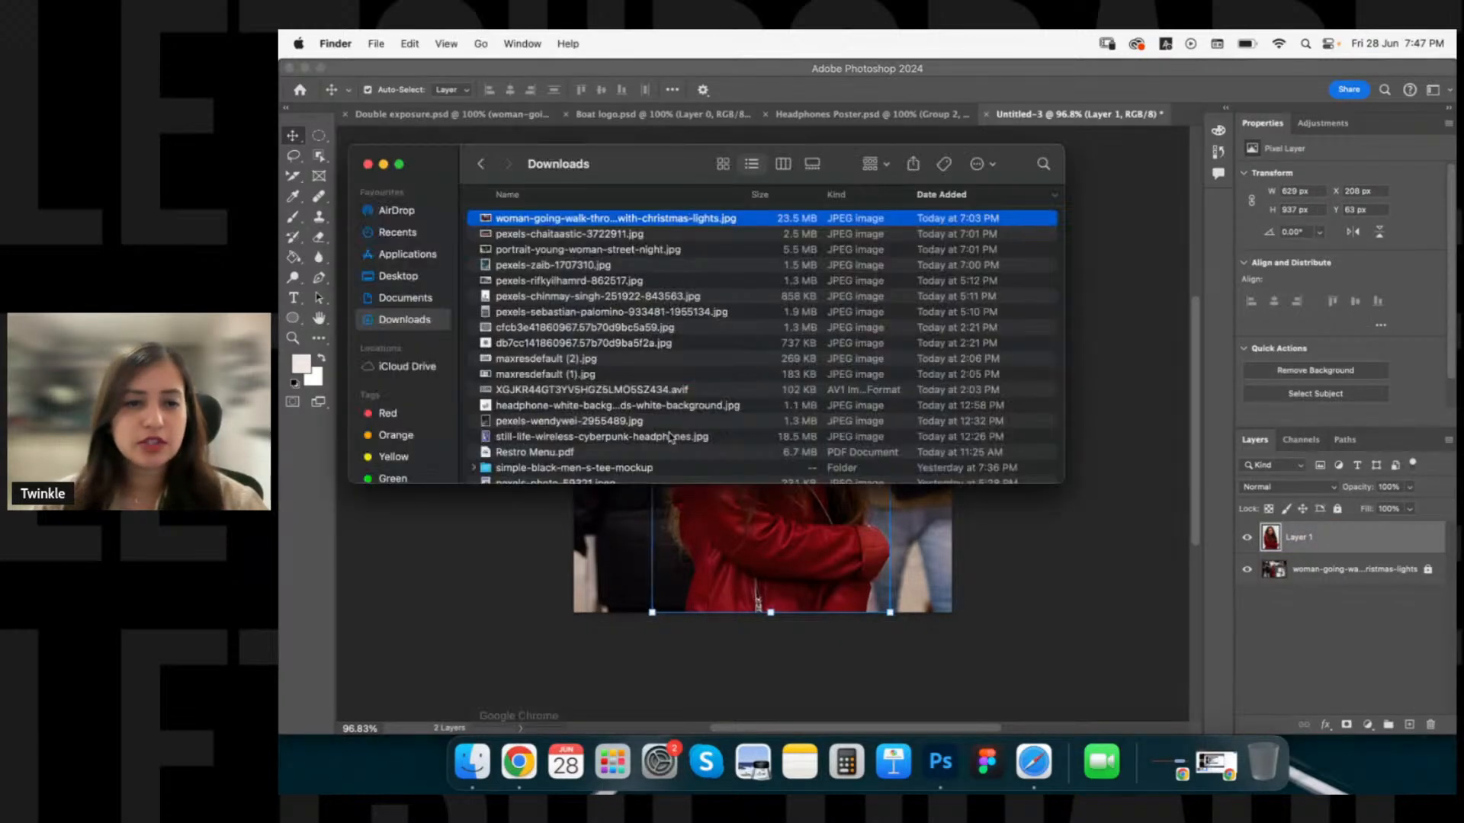
left_click(534, 235)
double_click(535, 235)
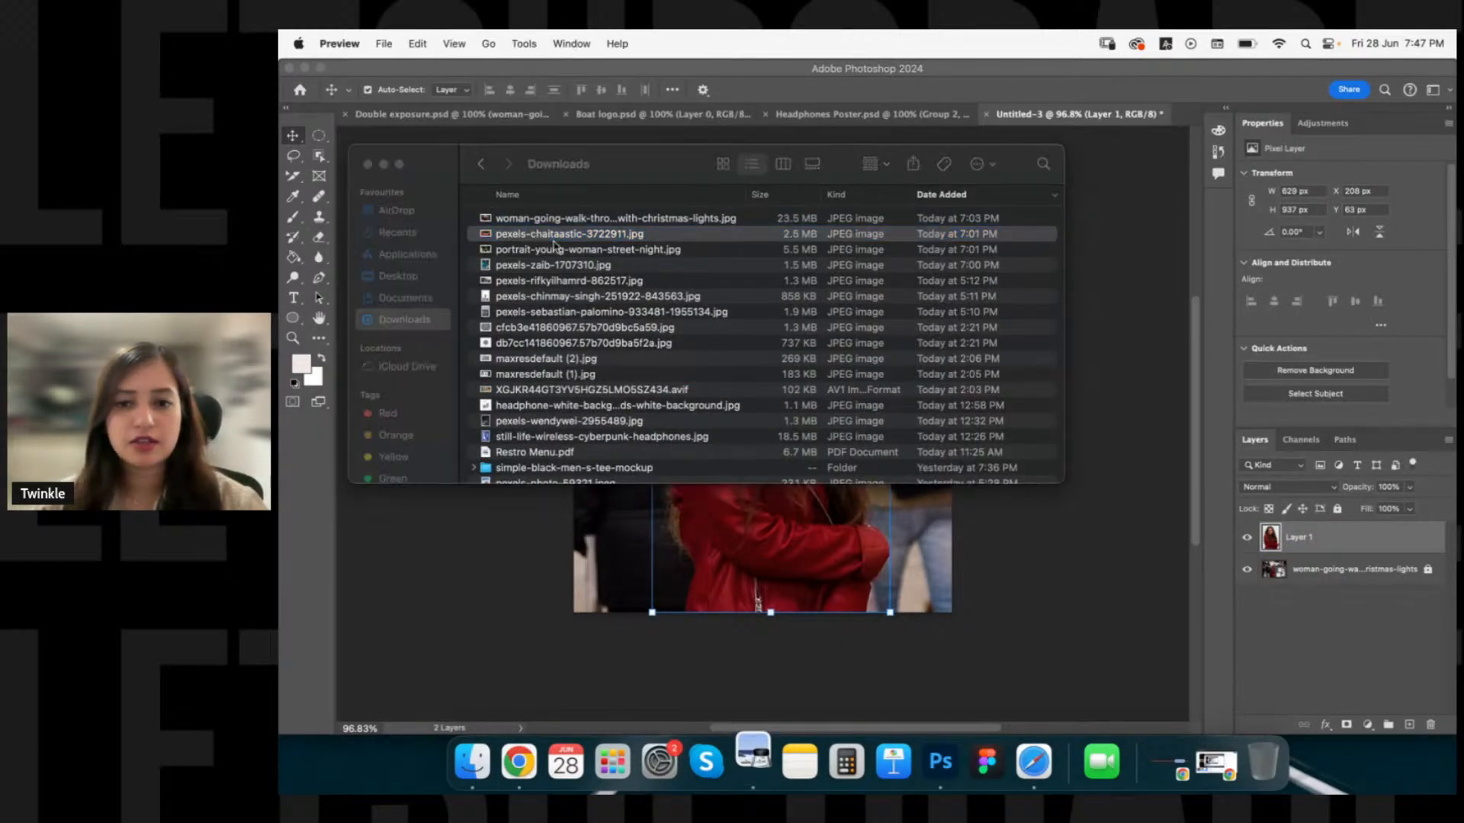
key("super+w")
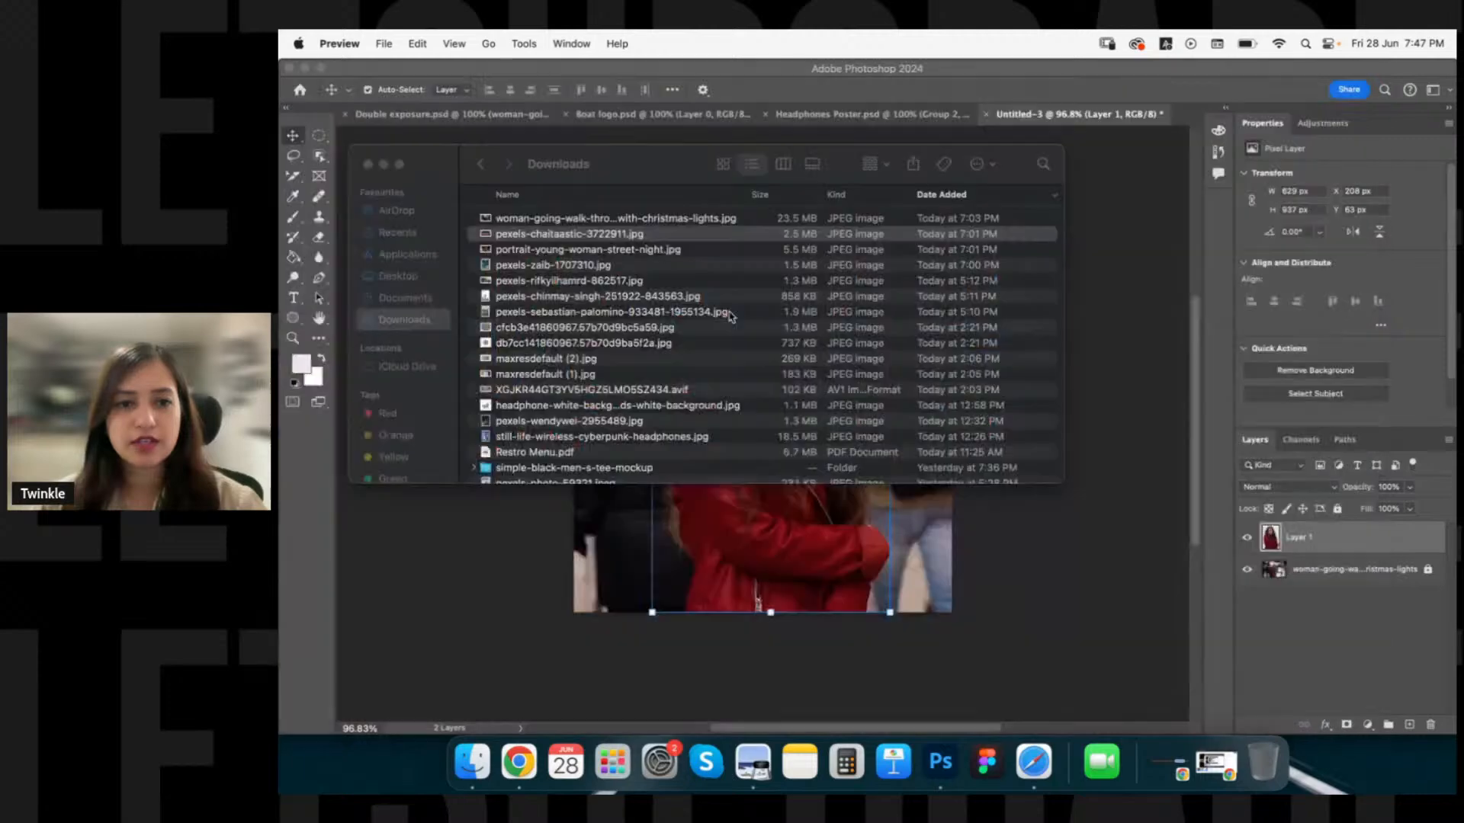
left_click(663, 252)
key("Return")
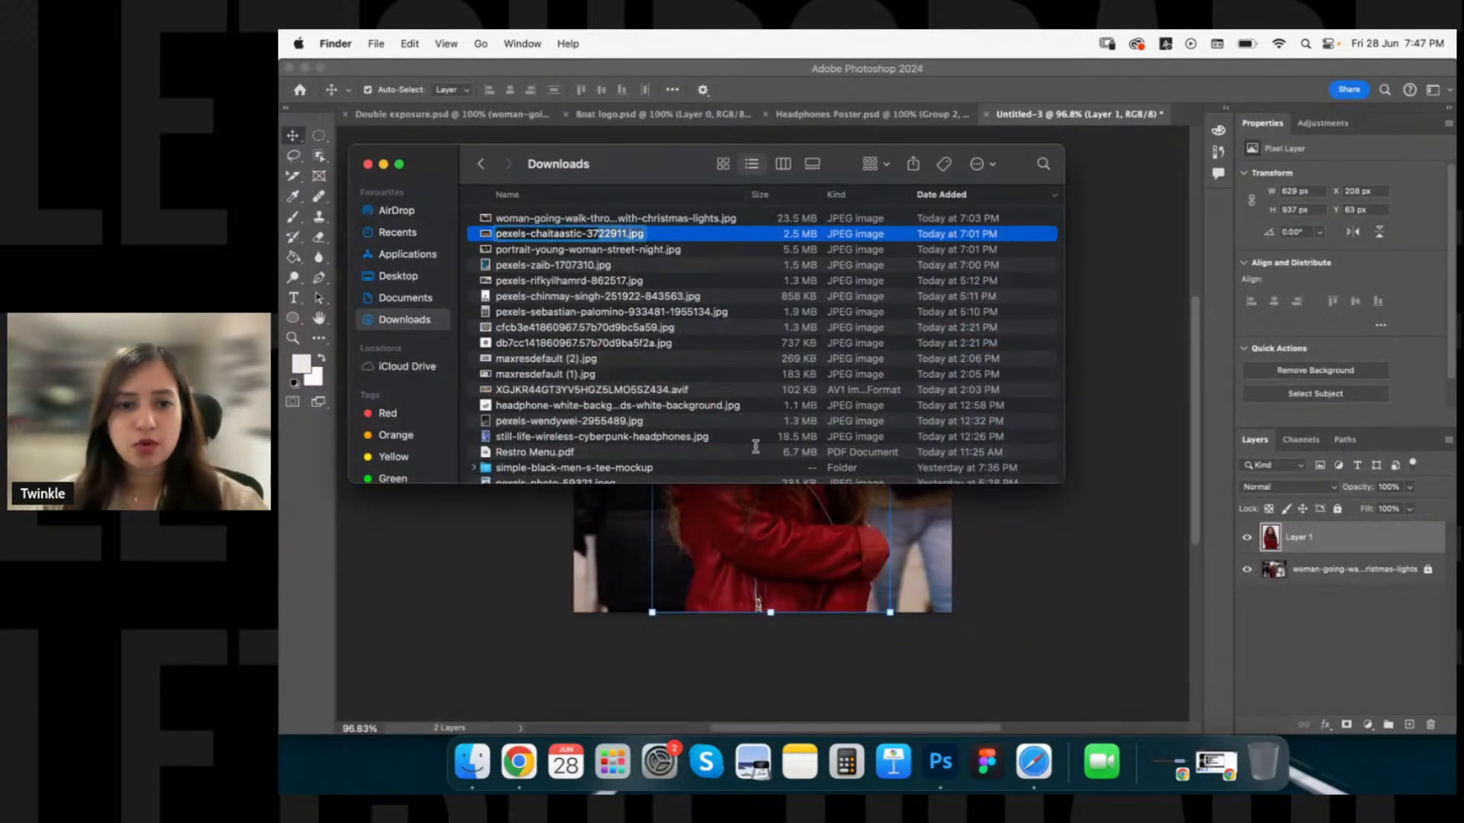
left_click(731, 239)
left_click_drag(732, 242, 797, 565)
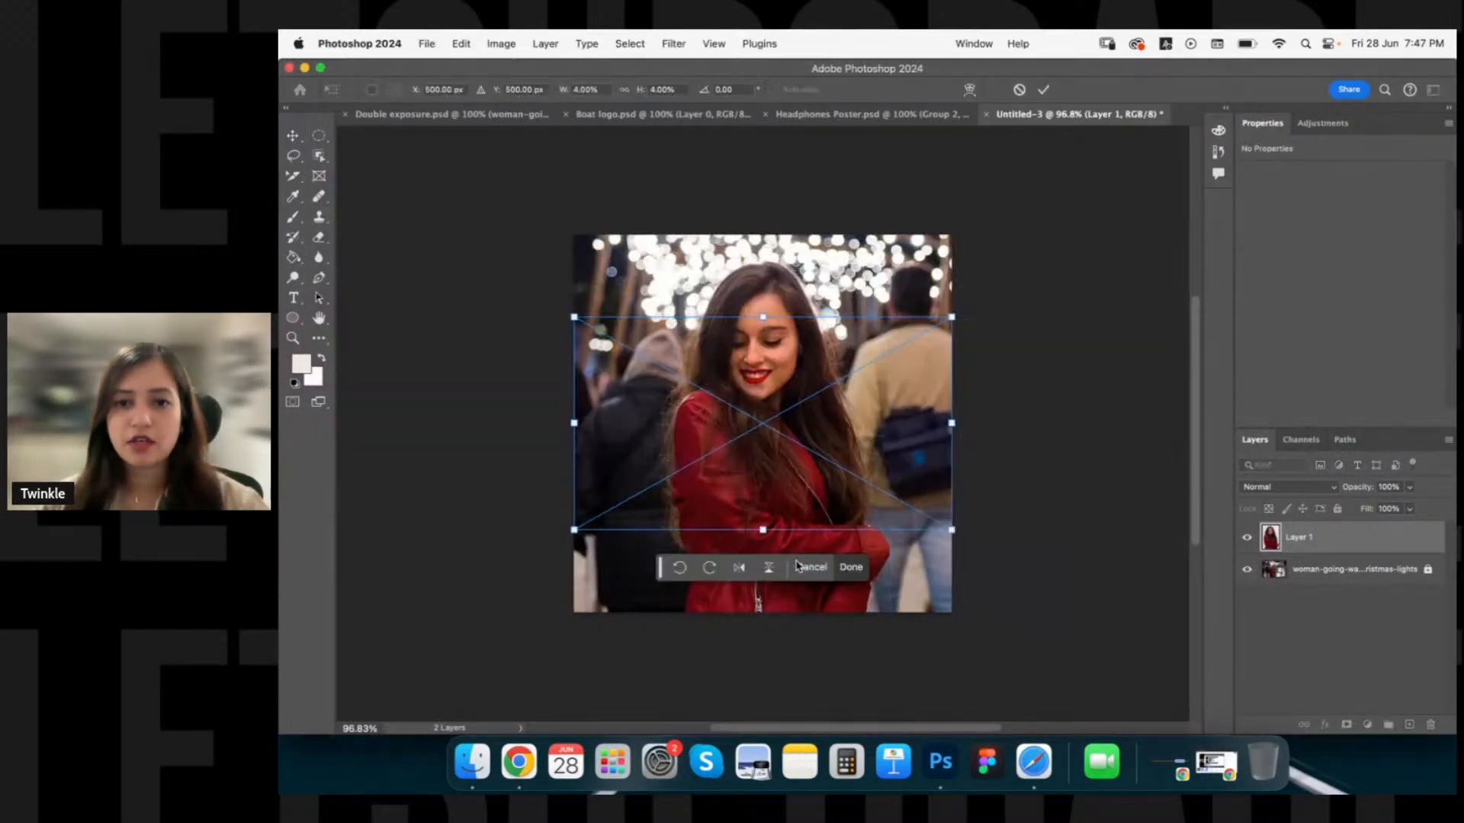
left_click(1040, 90)
left_click_drag(953, 315, 1122, 248)
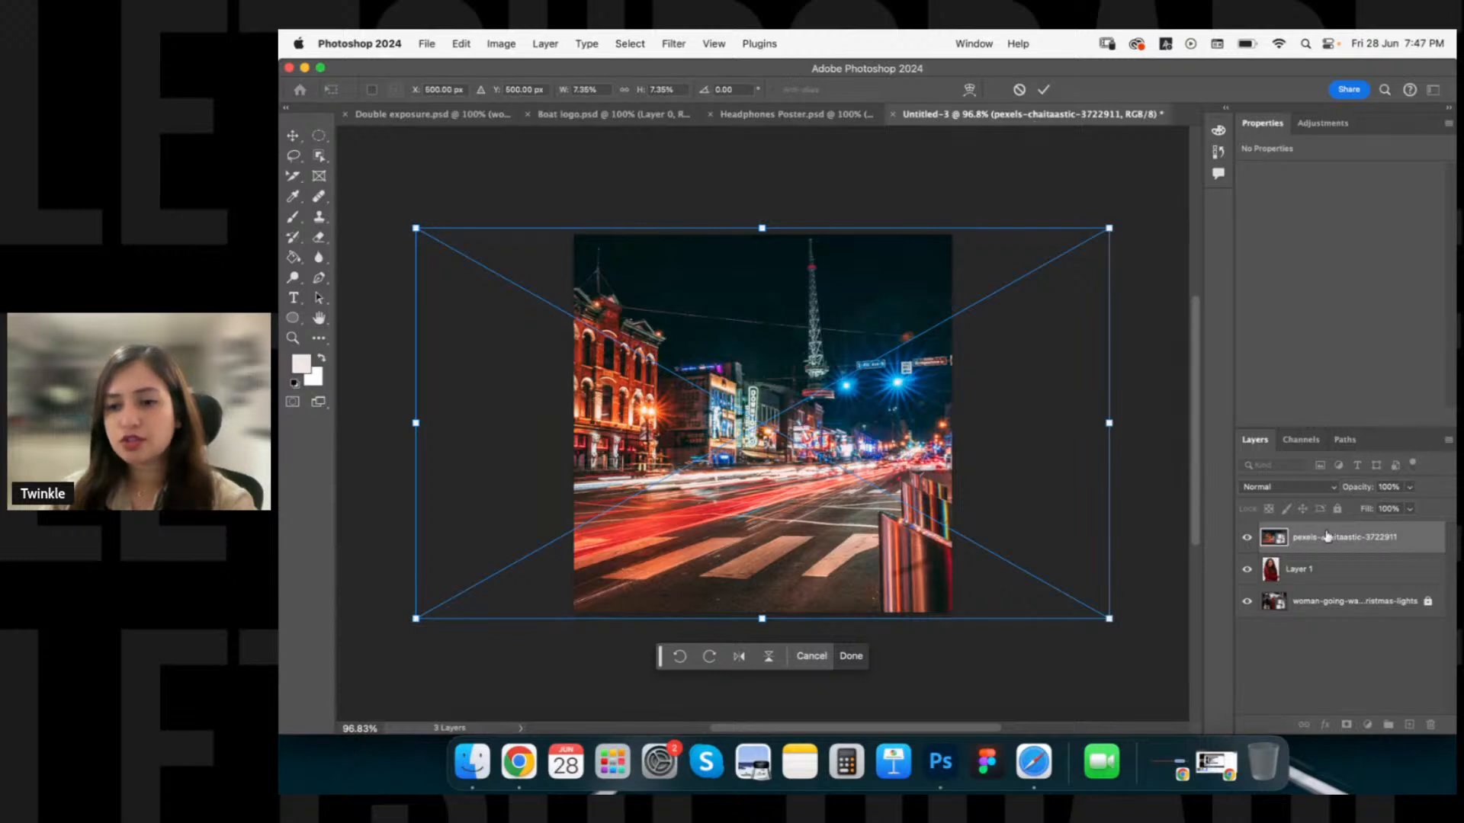
Hide the pexels city photo layer and add a white layer mask to the woman's cutout layer.
left_click(1247, 537)
left_click(1330, 570)
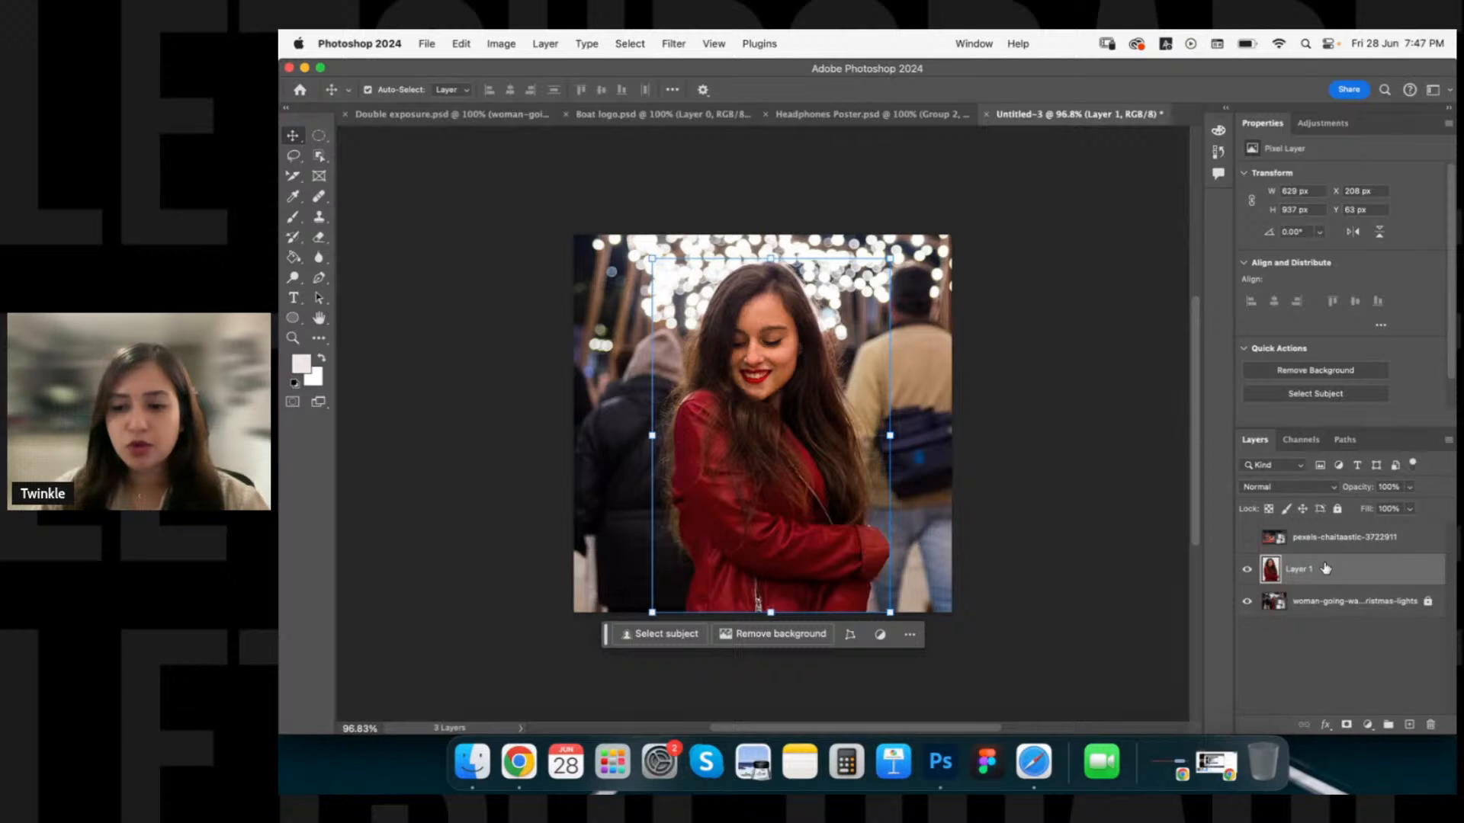
left_click(1345, 725)
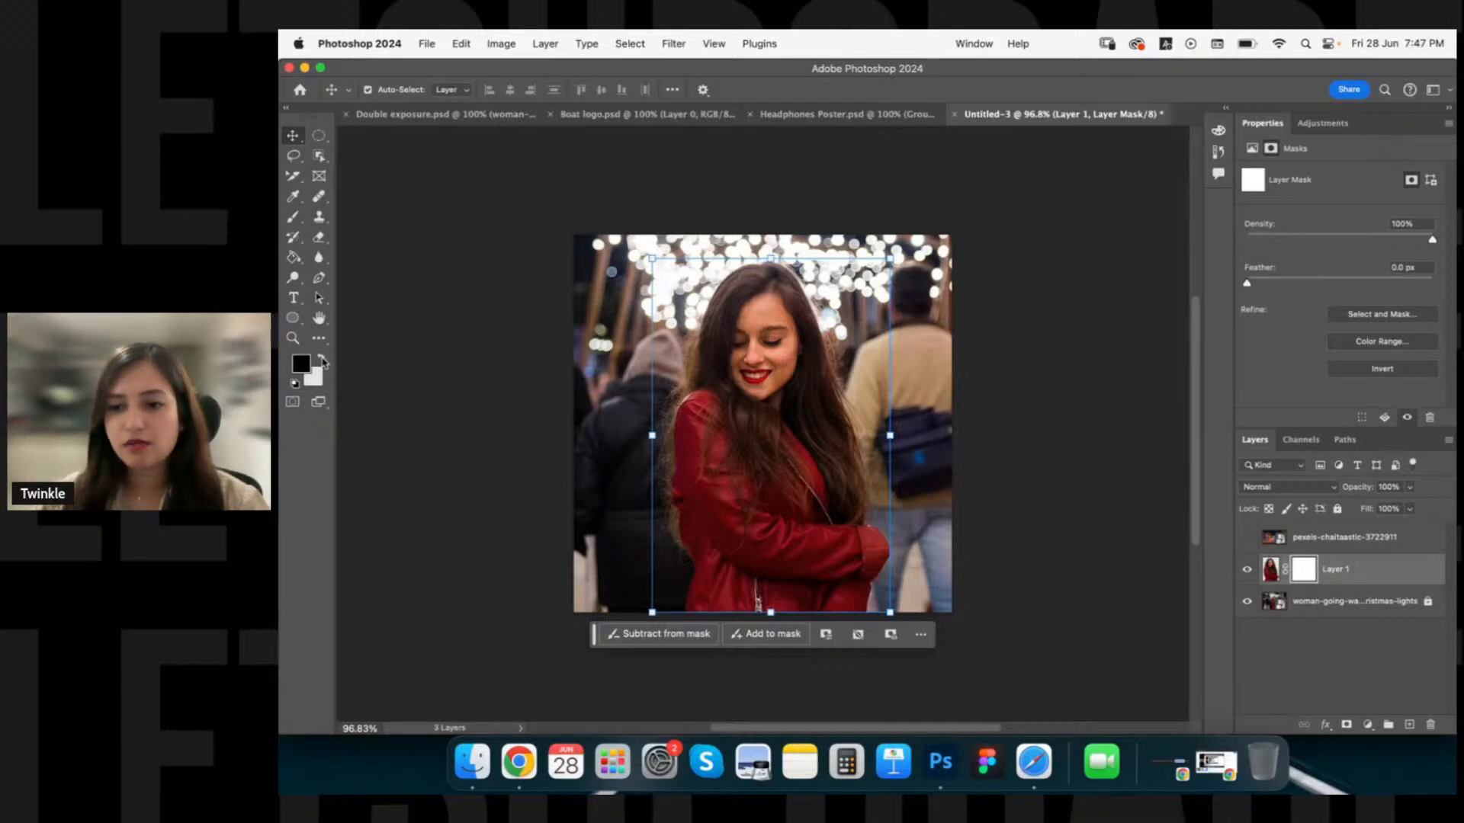
Compare the cutout with and without the locked original photo, leaving the original layer hidden.
left_click(1247, 602)
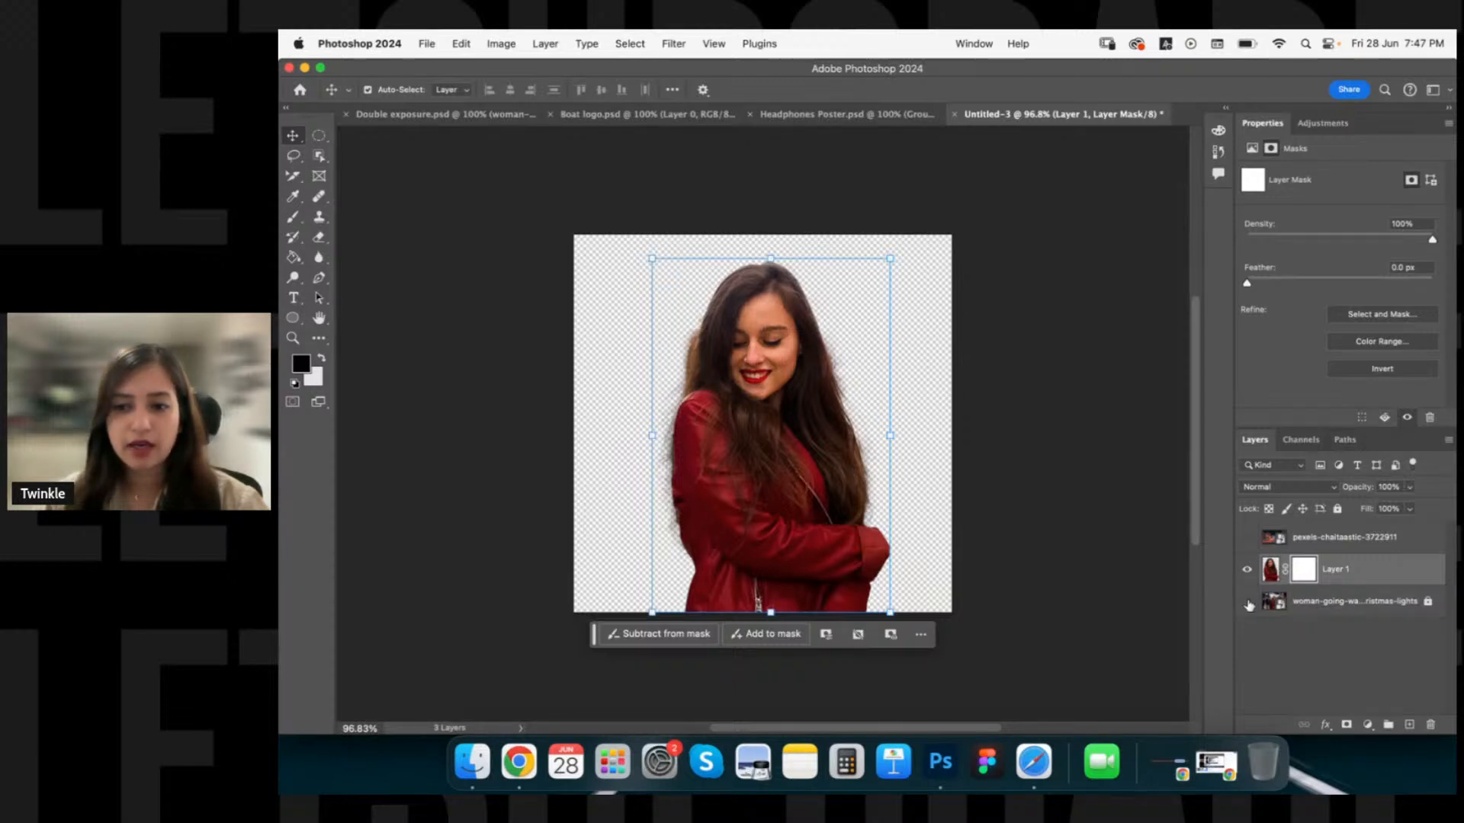
left_click(1249, 602)
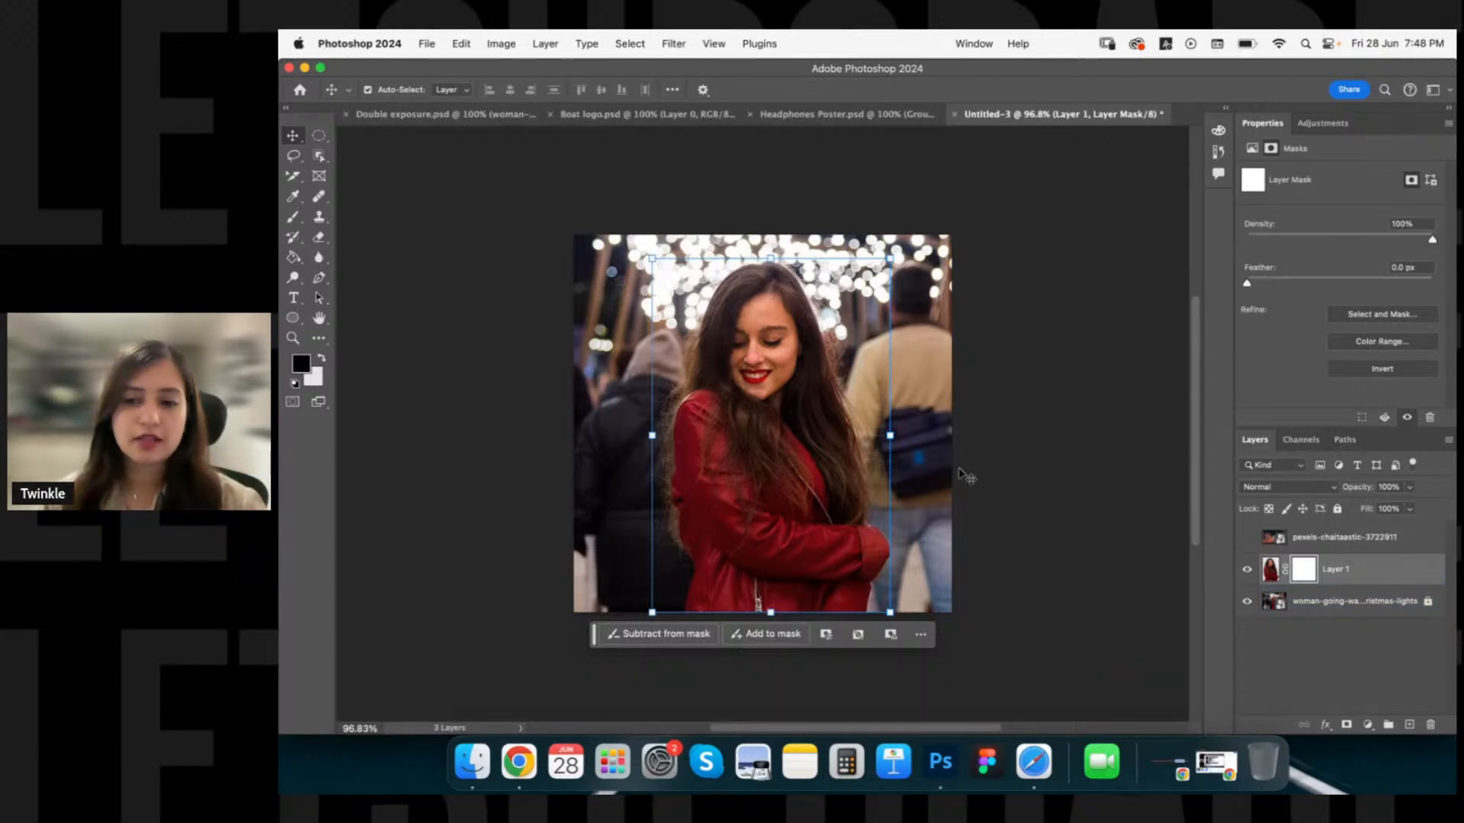
left_click(1248, 602)
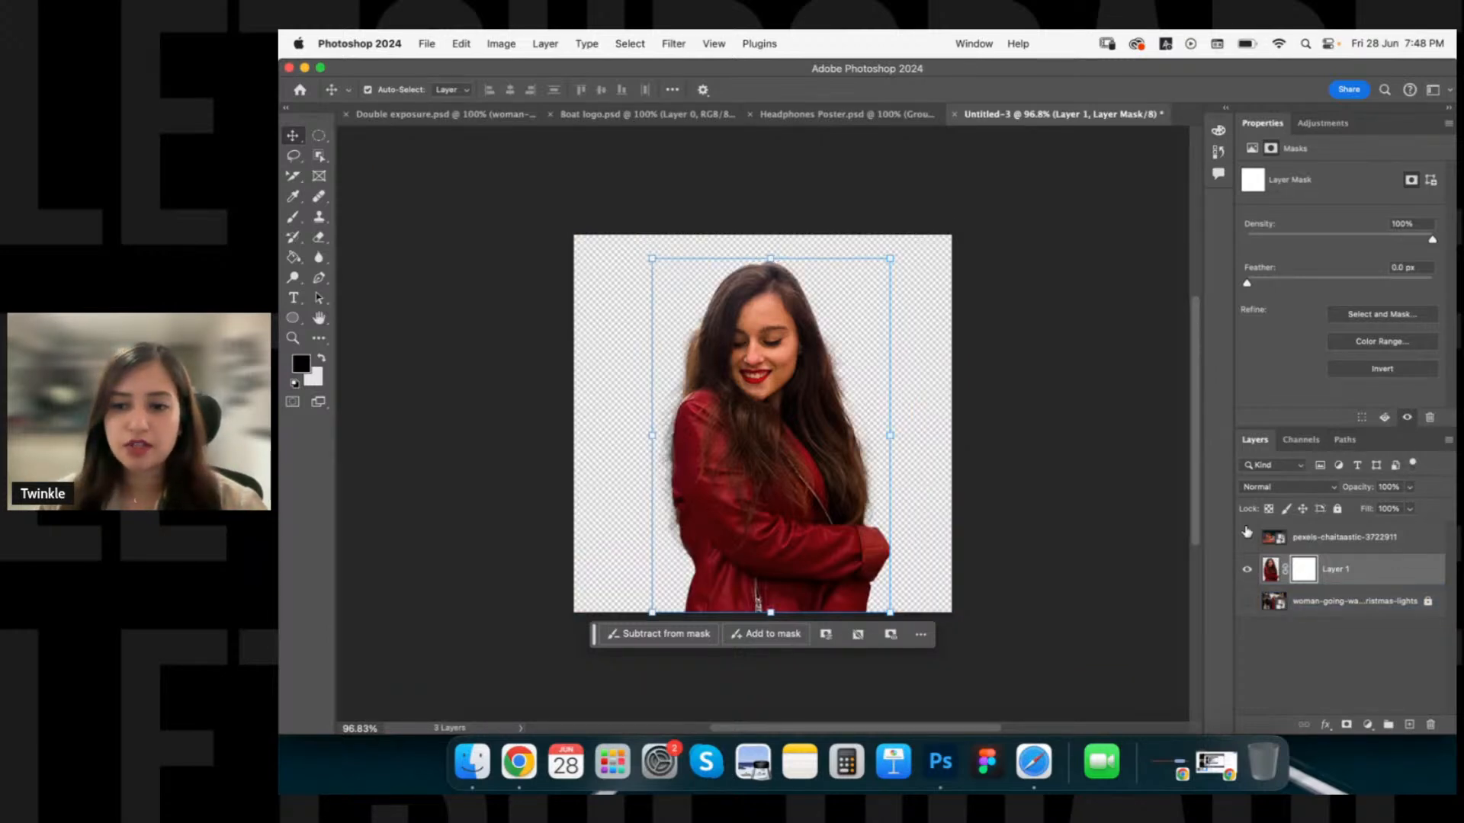
Show the pexels city photo layer and lower its opacity to 75%.
left_click(1310, 531)
left_click(1247, 539)
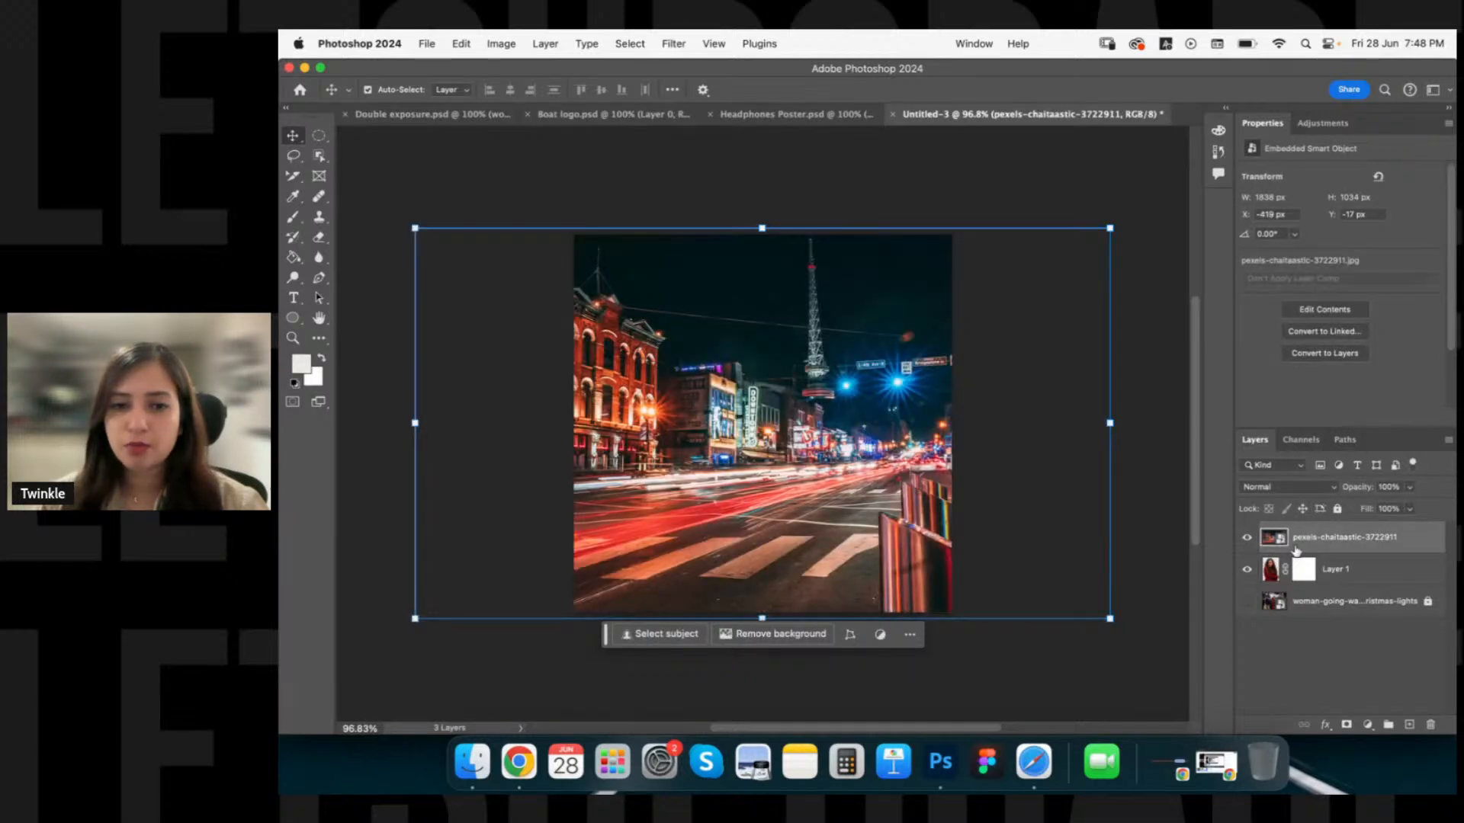
left_click_drag(1369, 490, 1361, 493)
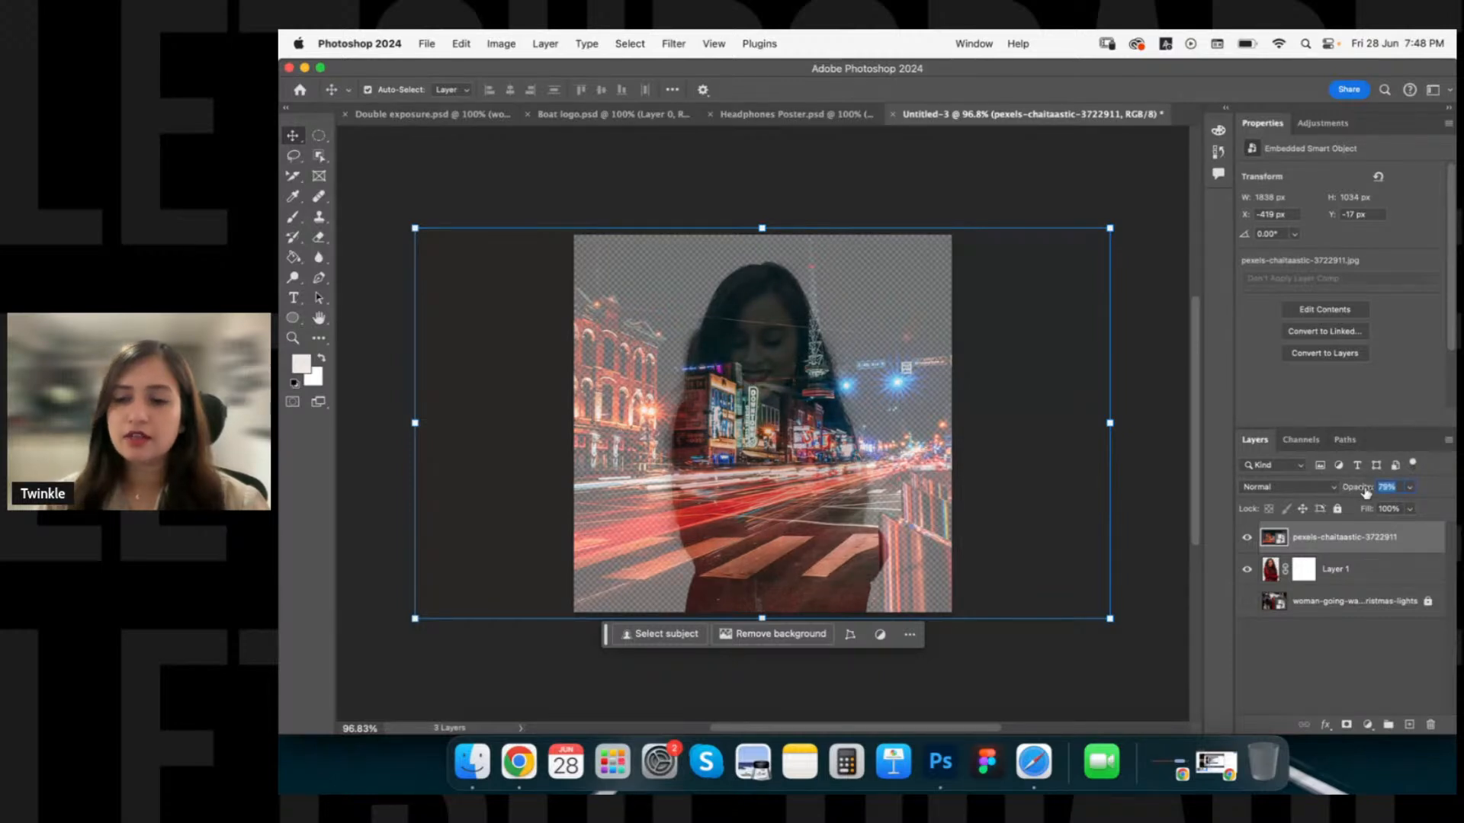
Preview the darkening and lightening blend modes on the city photo layer and apply Color Dodge.
left_click(1311, 490)
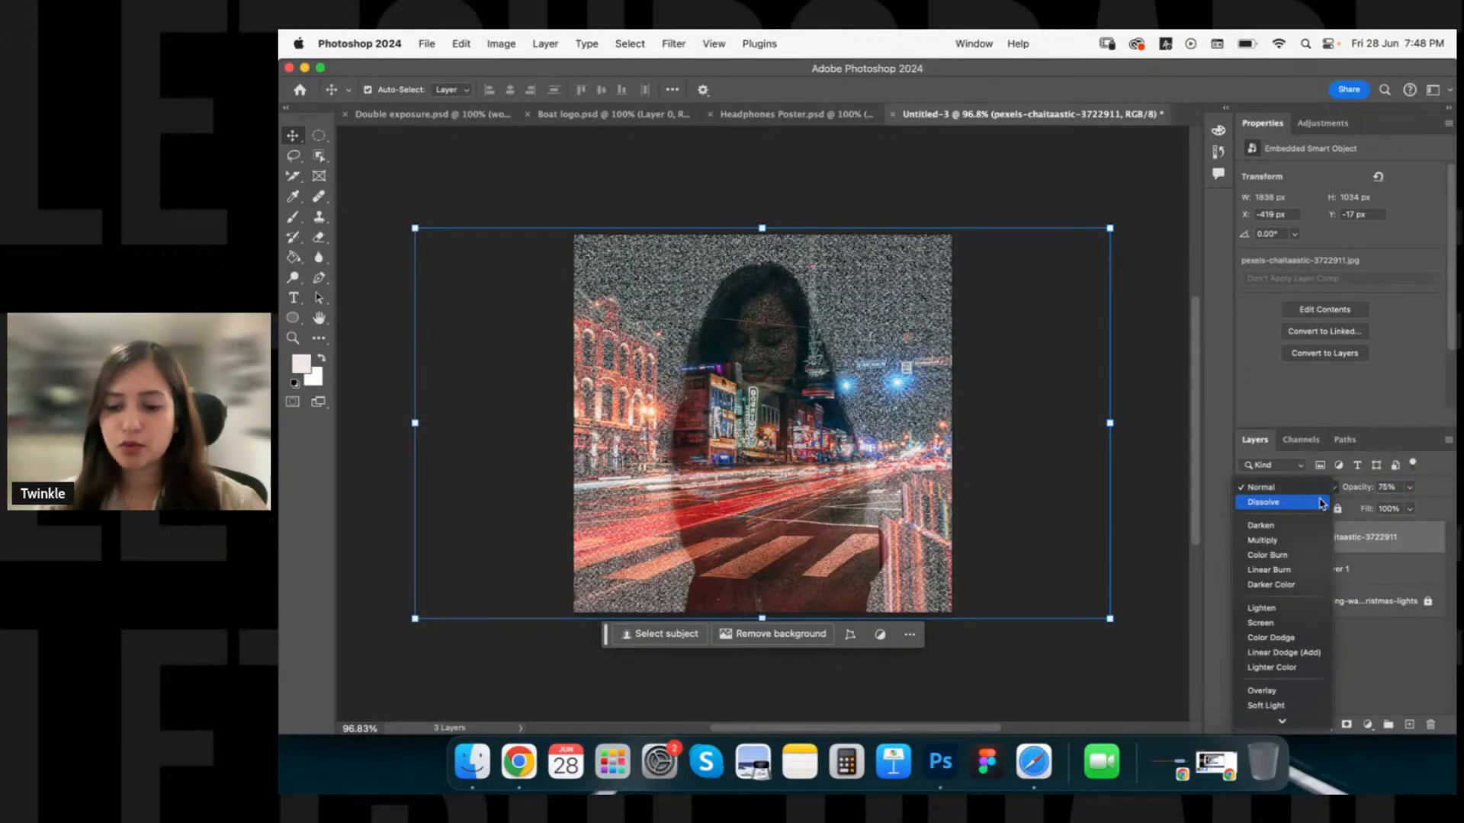
key("Down")
key("Down")
key("Down")
key("Down")
key("Down")
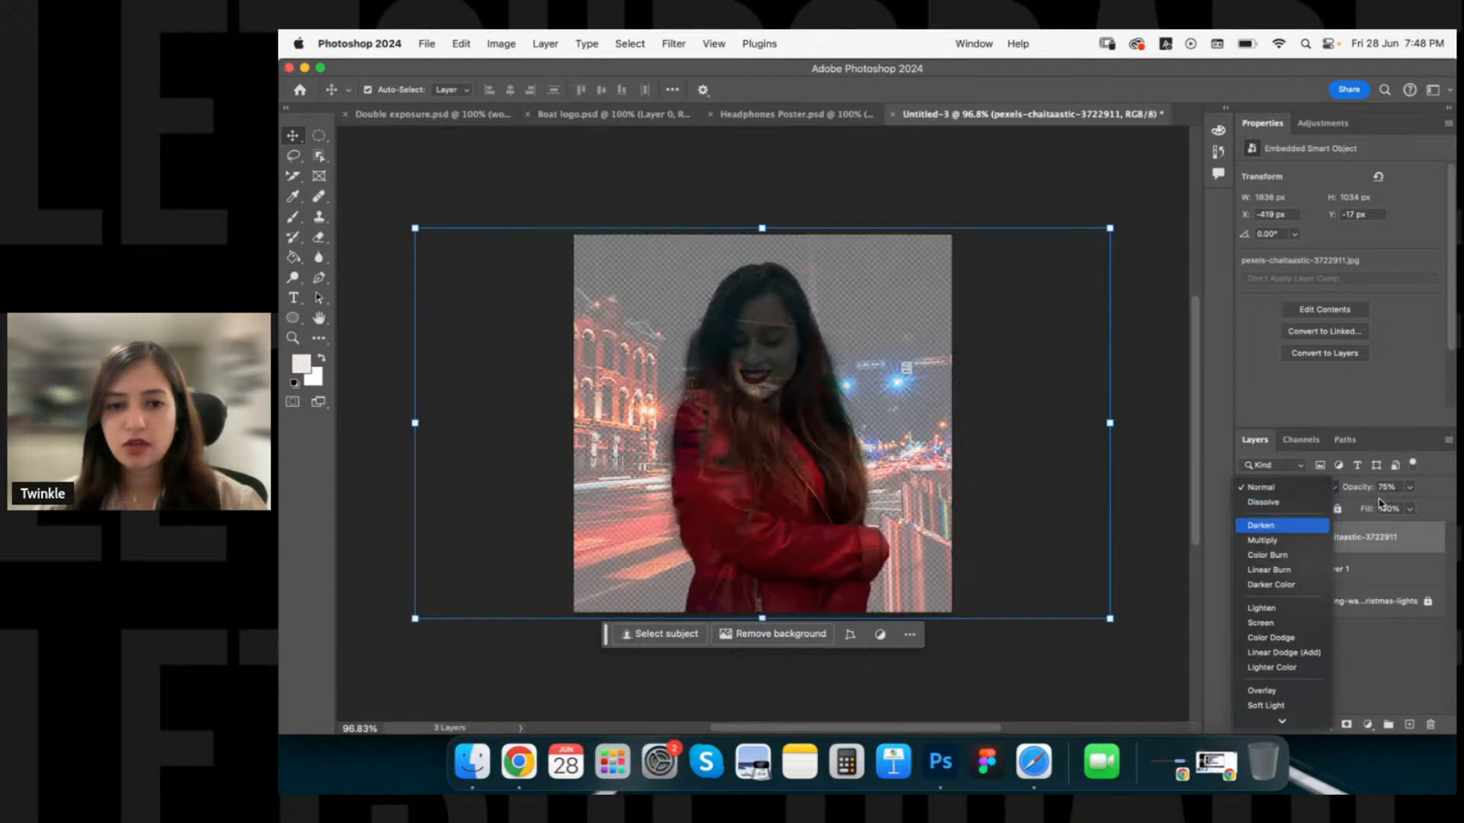
key("Down")
key("Down")
key("Down")
key("Down")
key("Down")
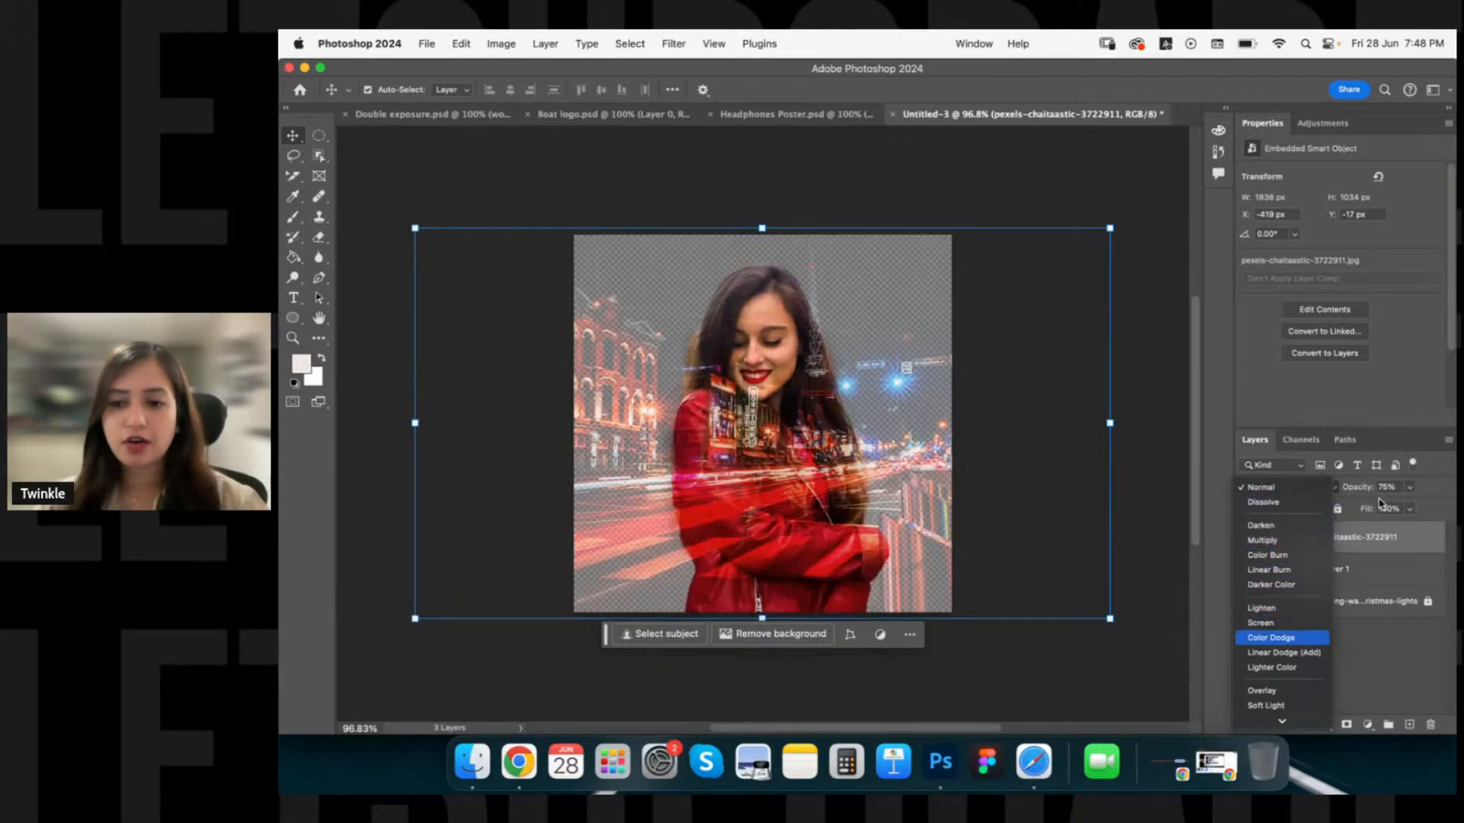
key("Up")
key("Down")
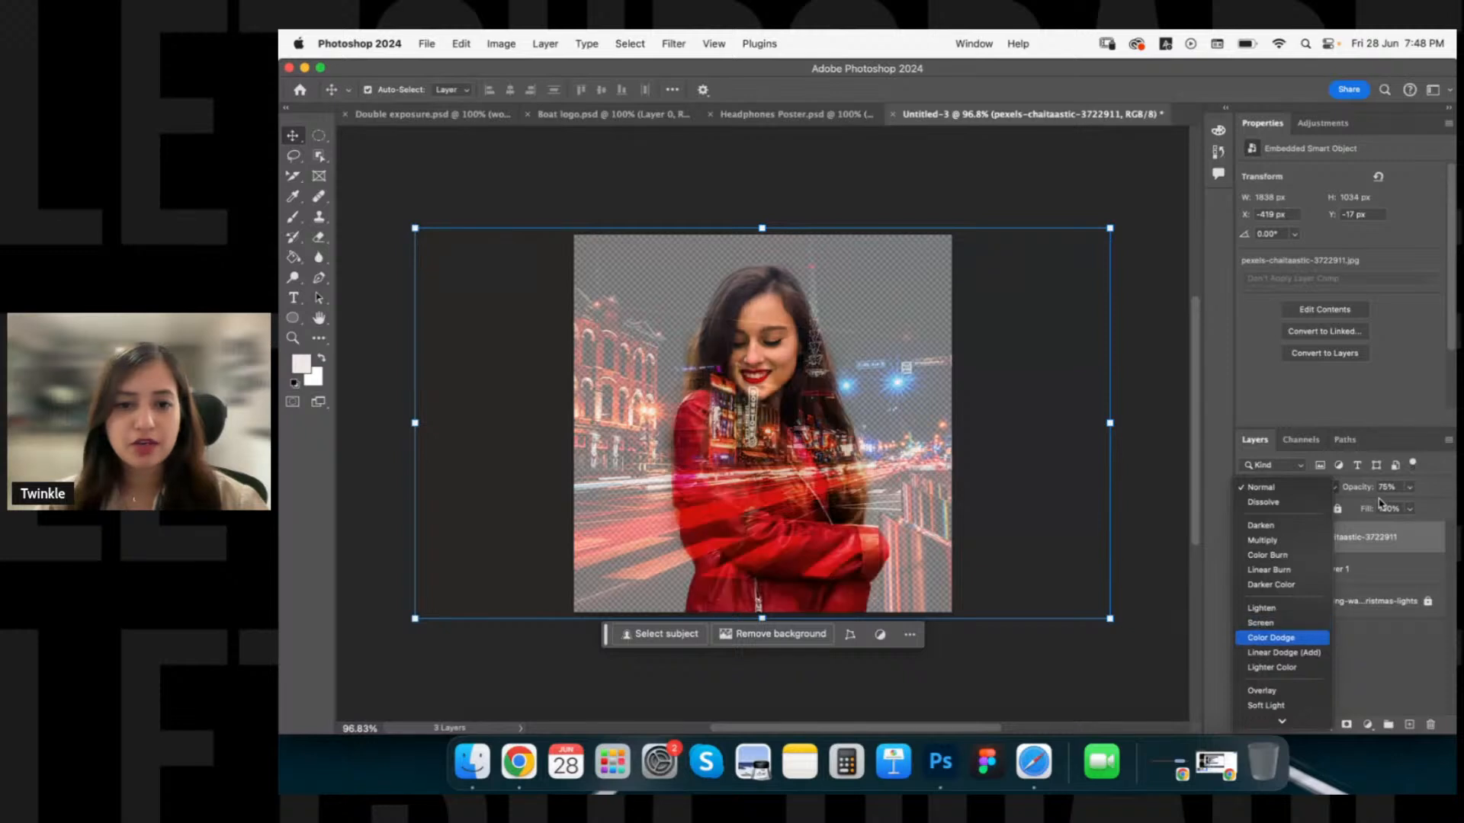
key("Up")
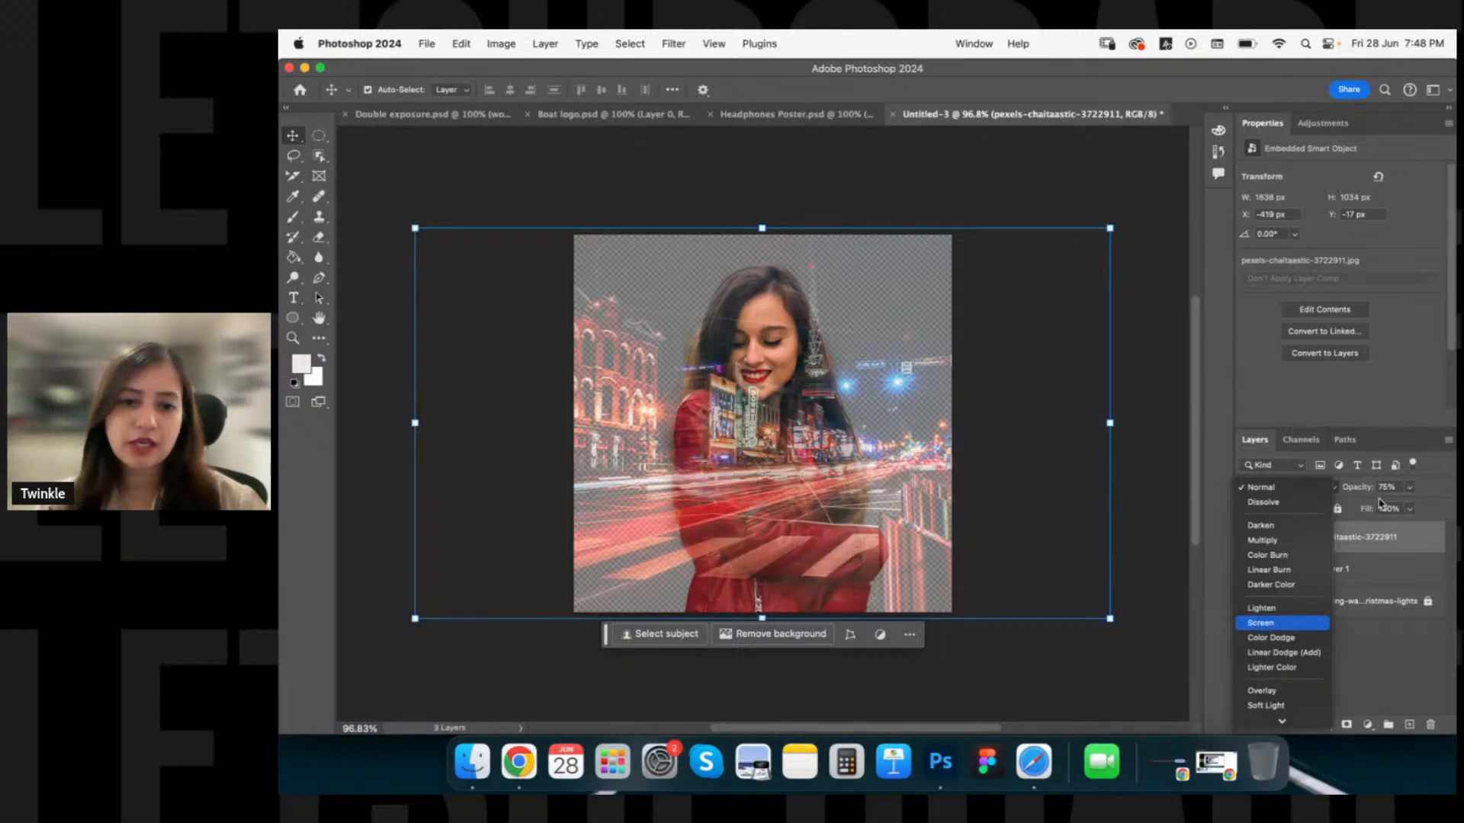
key("Down")
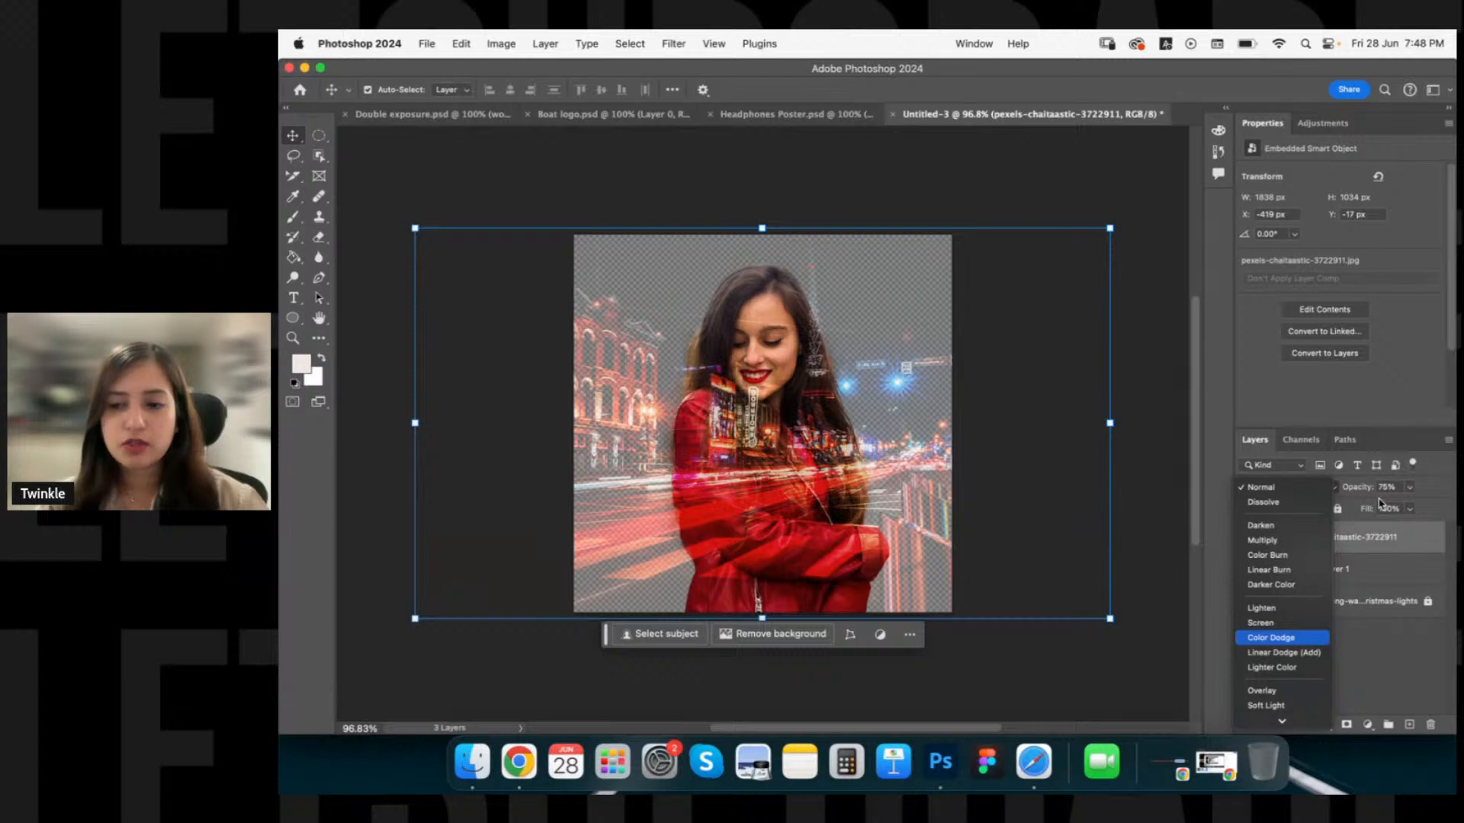
key("Return")
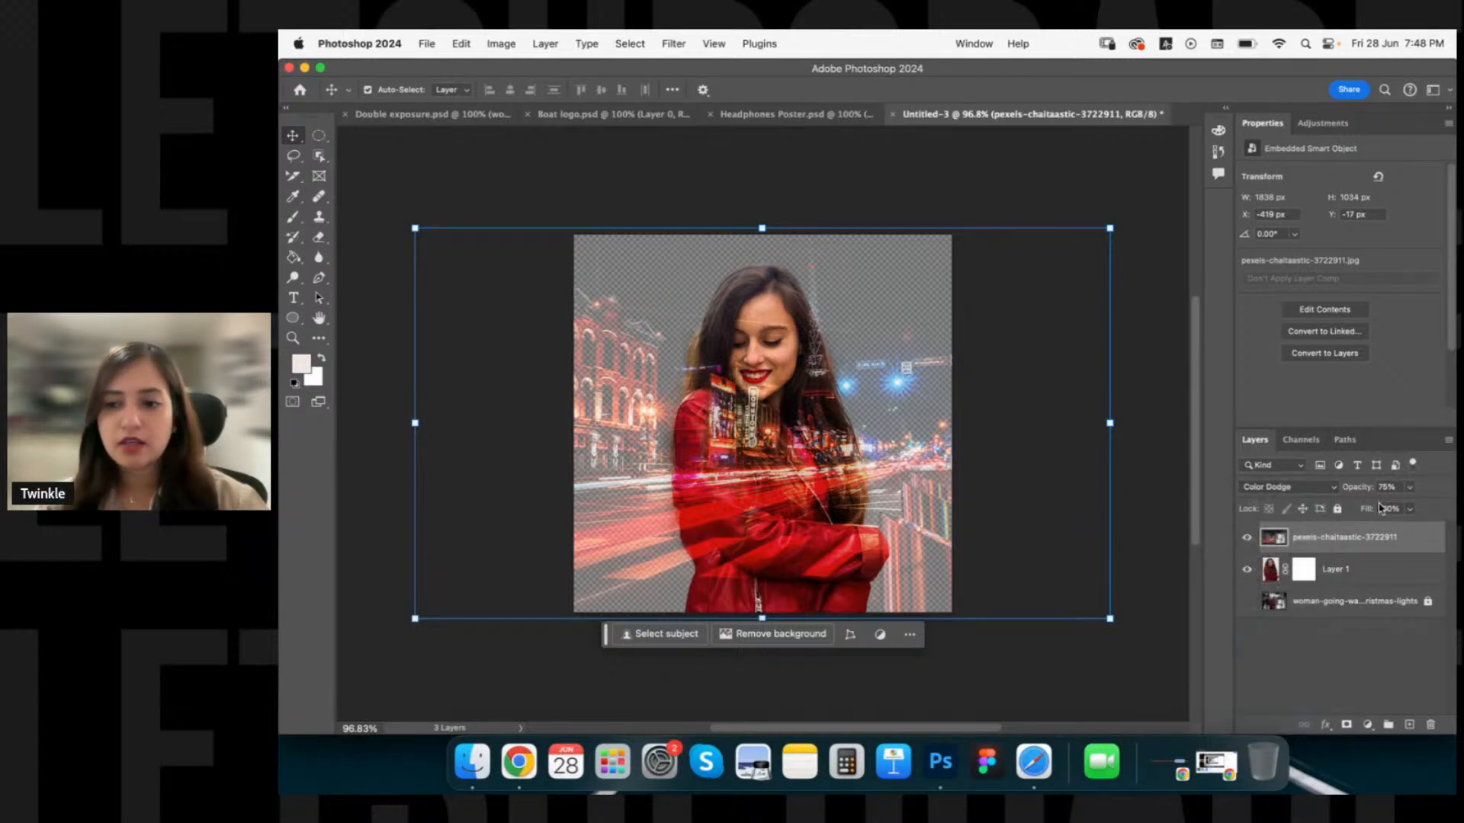
Preview the Luminosity, Color, Saturation and Hue blend modes on the pexels city photo layer.
left_click(1301, 572)
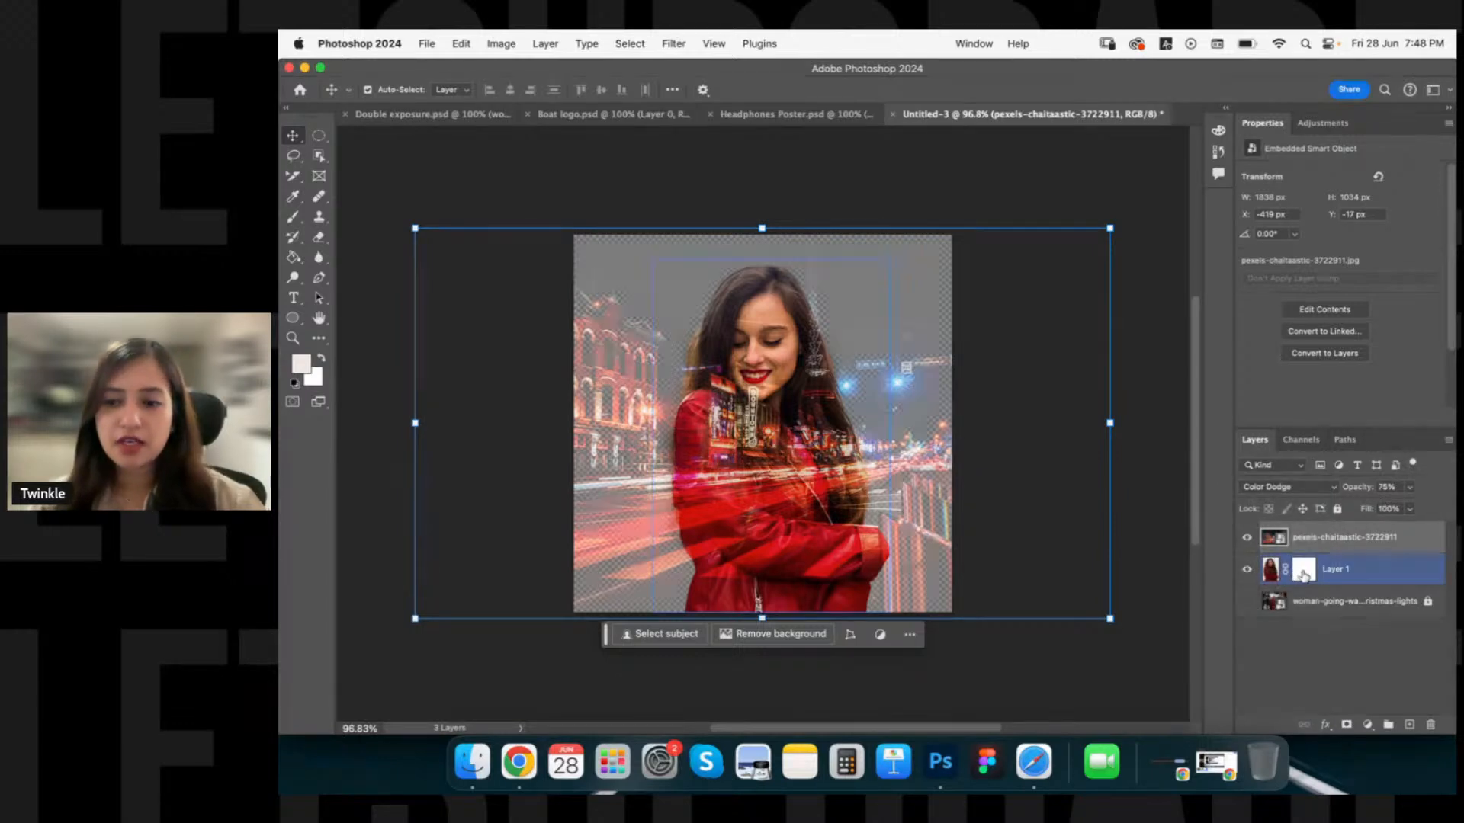
left_click(1321, 539)
left_click(1312, 489)
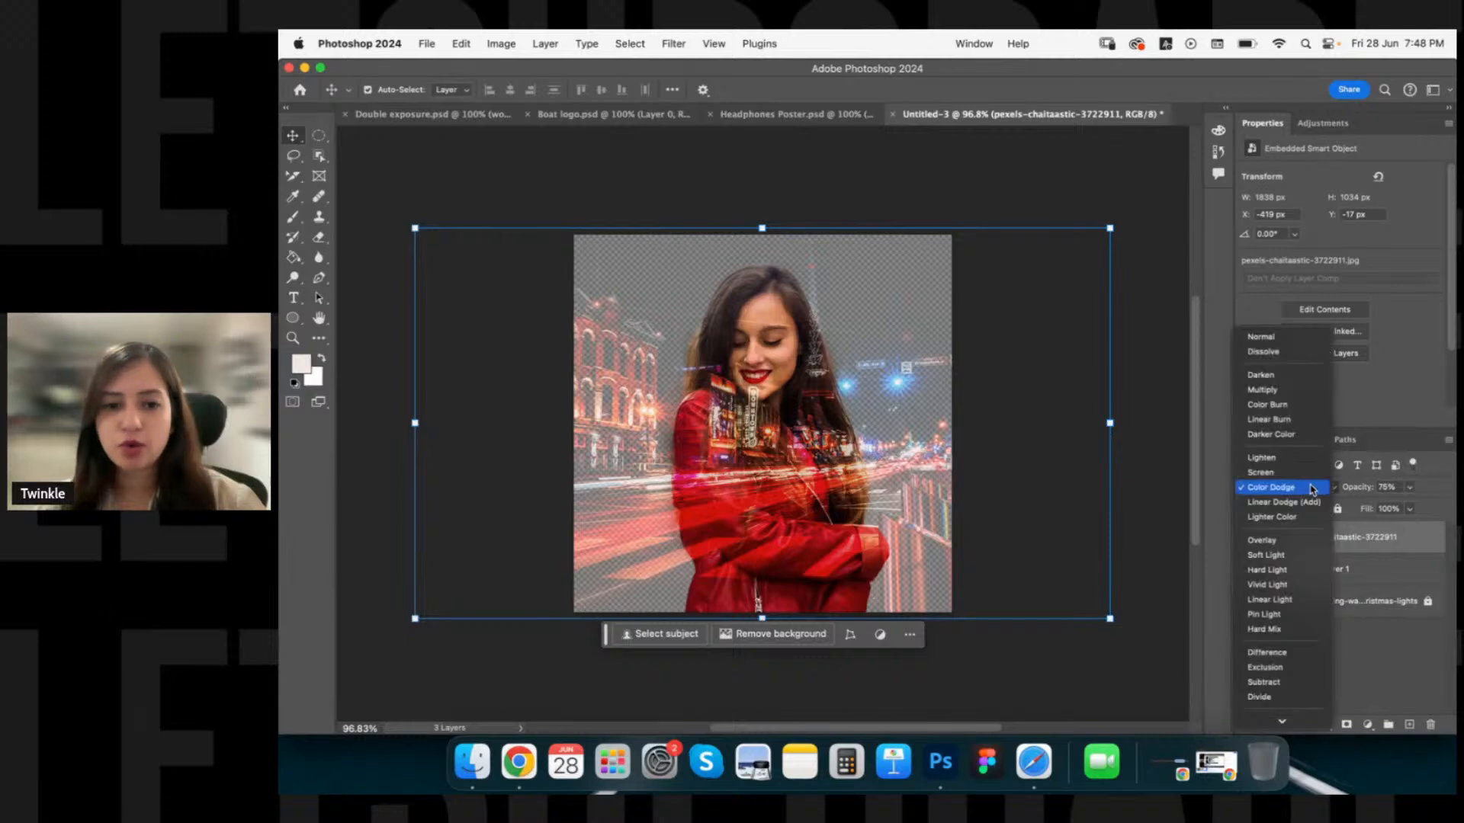
key("Up")
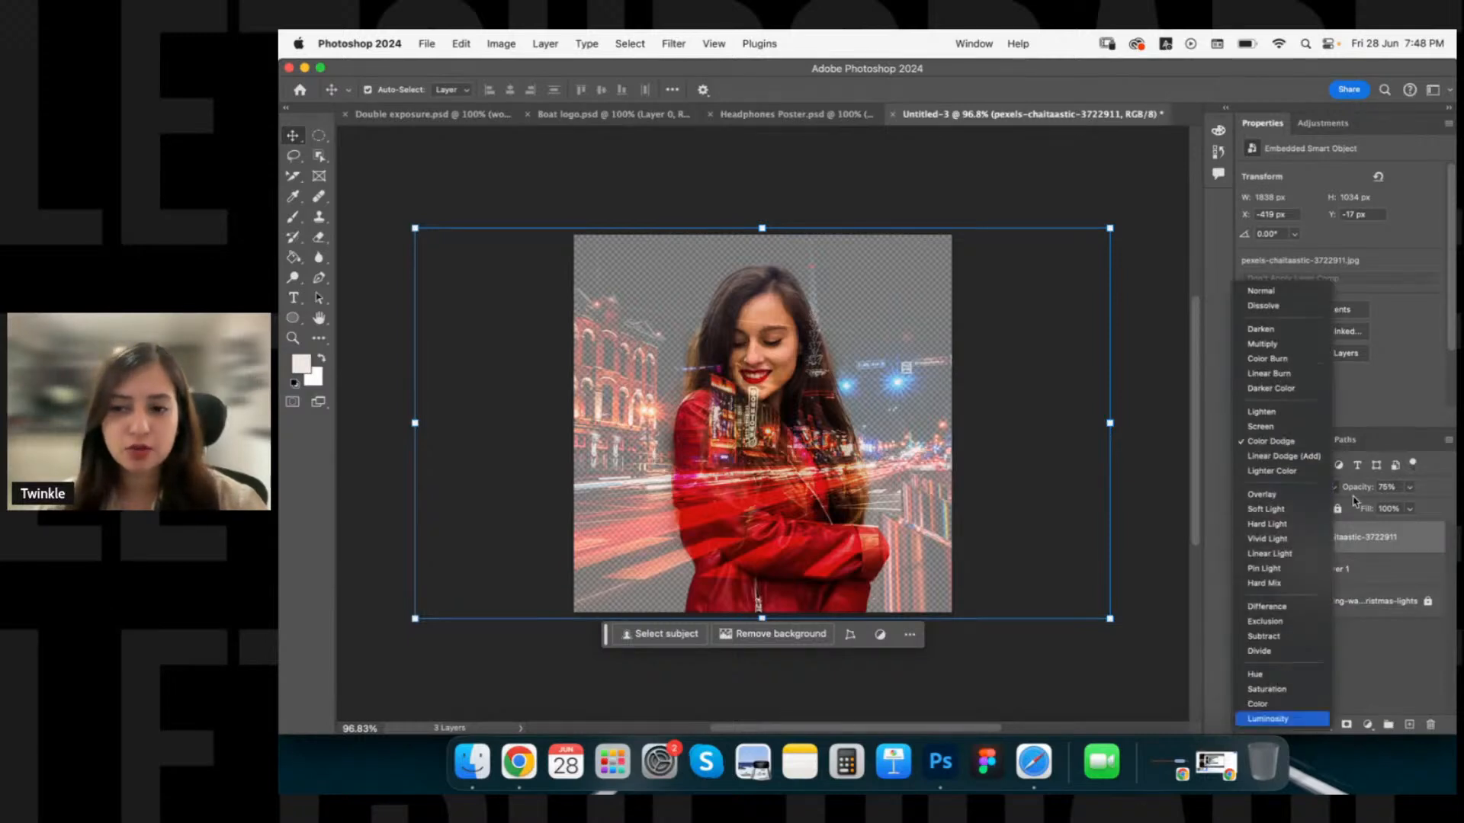
key("Up")
key("Up")
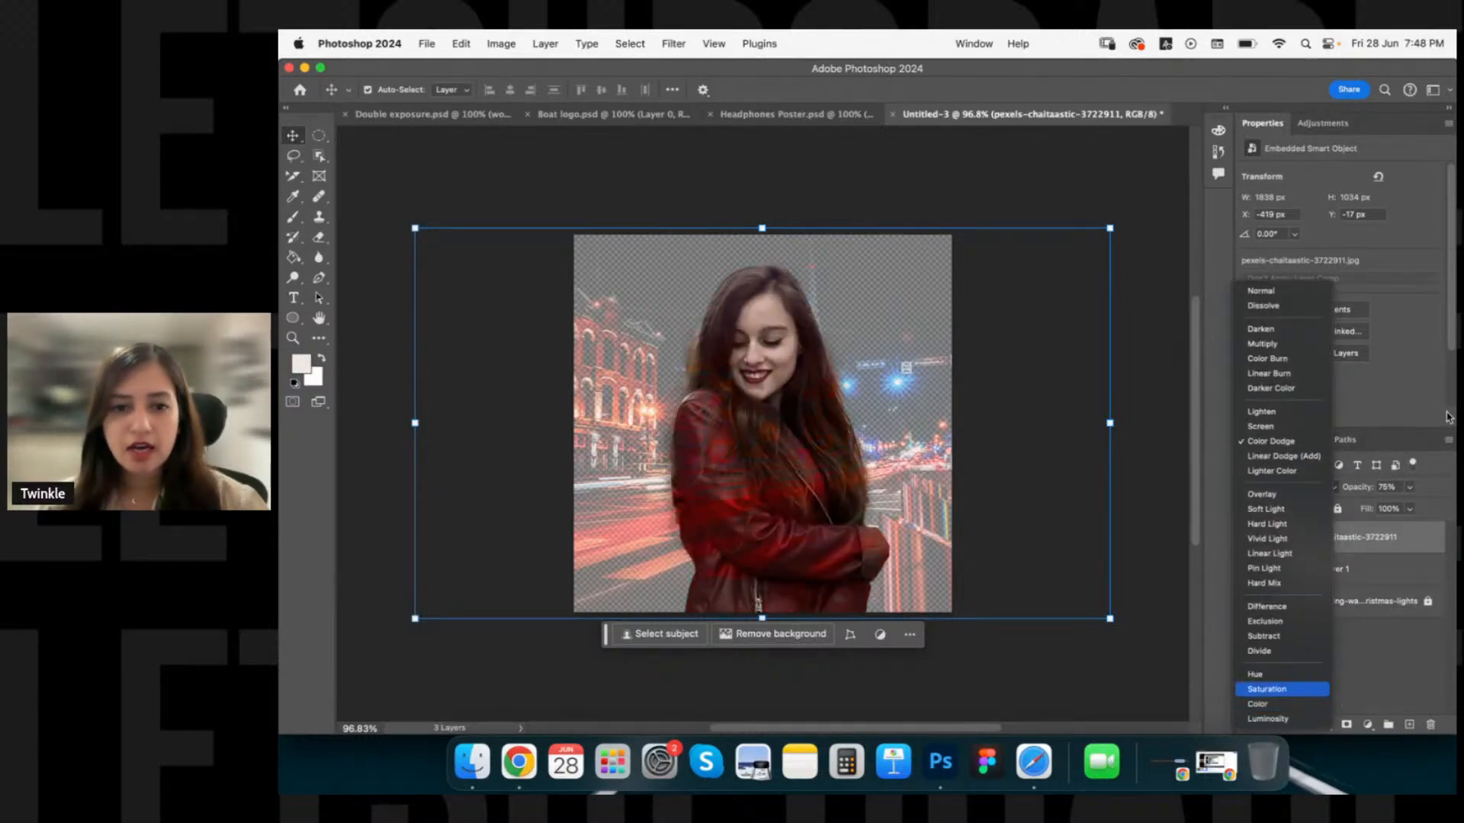
key("Down")
key("Up")
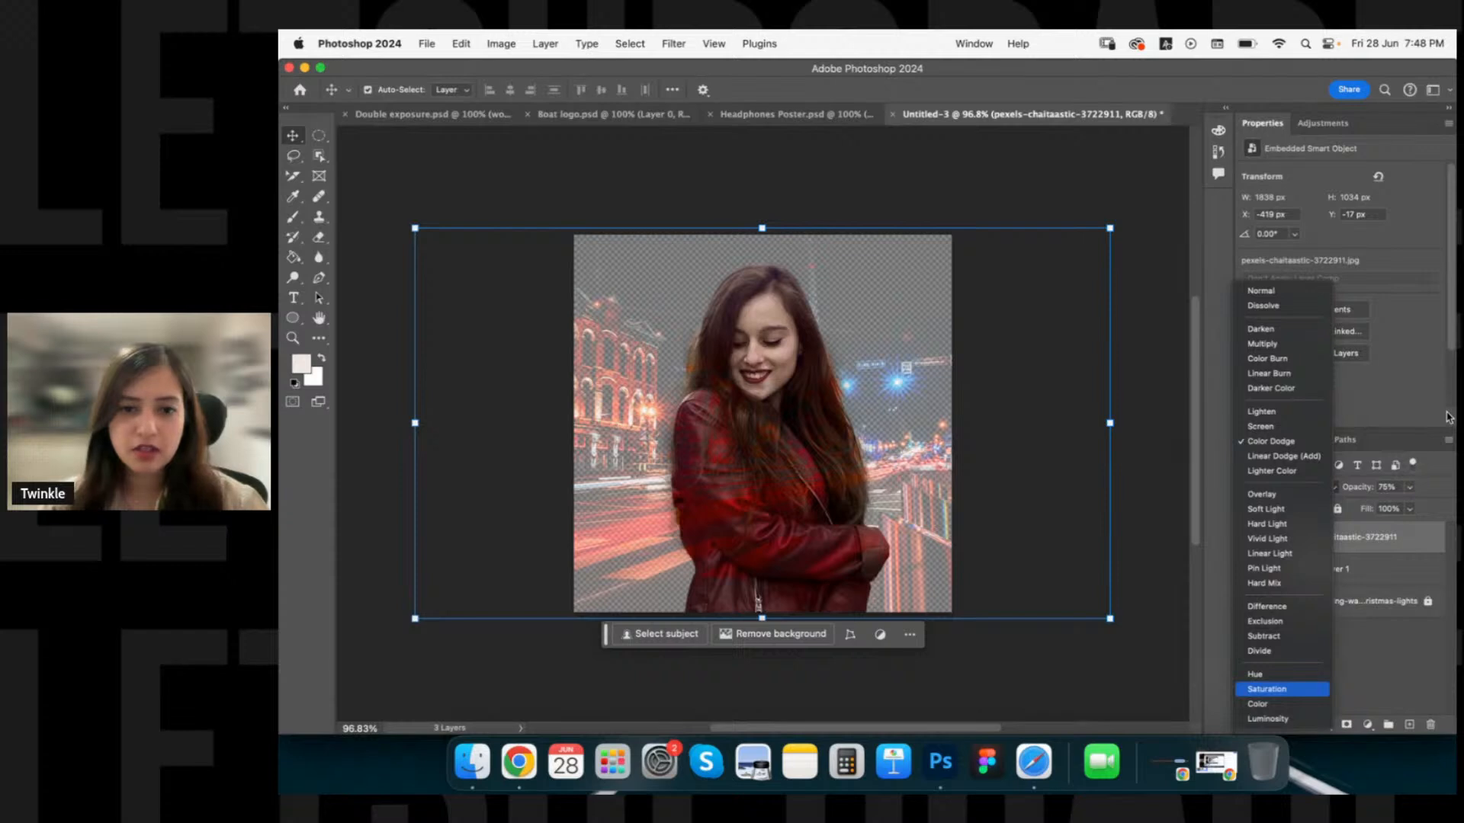
key("Up")
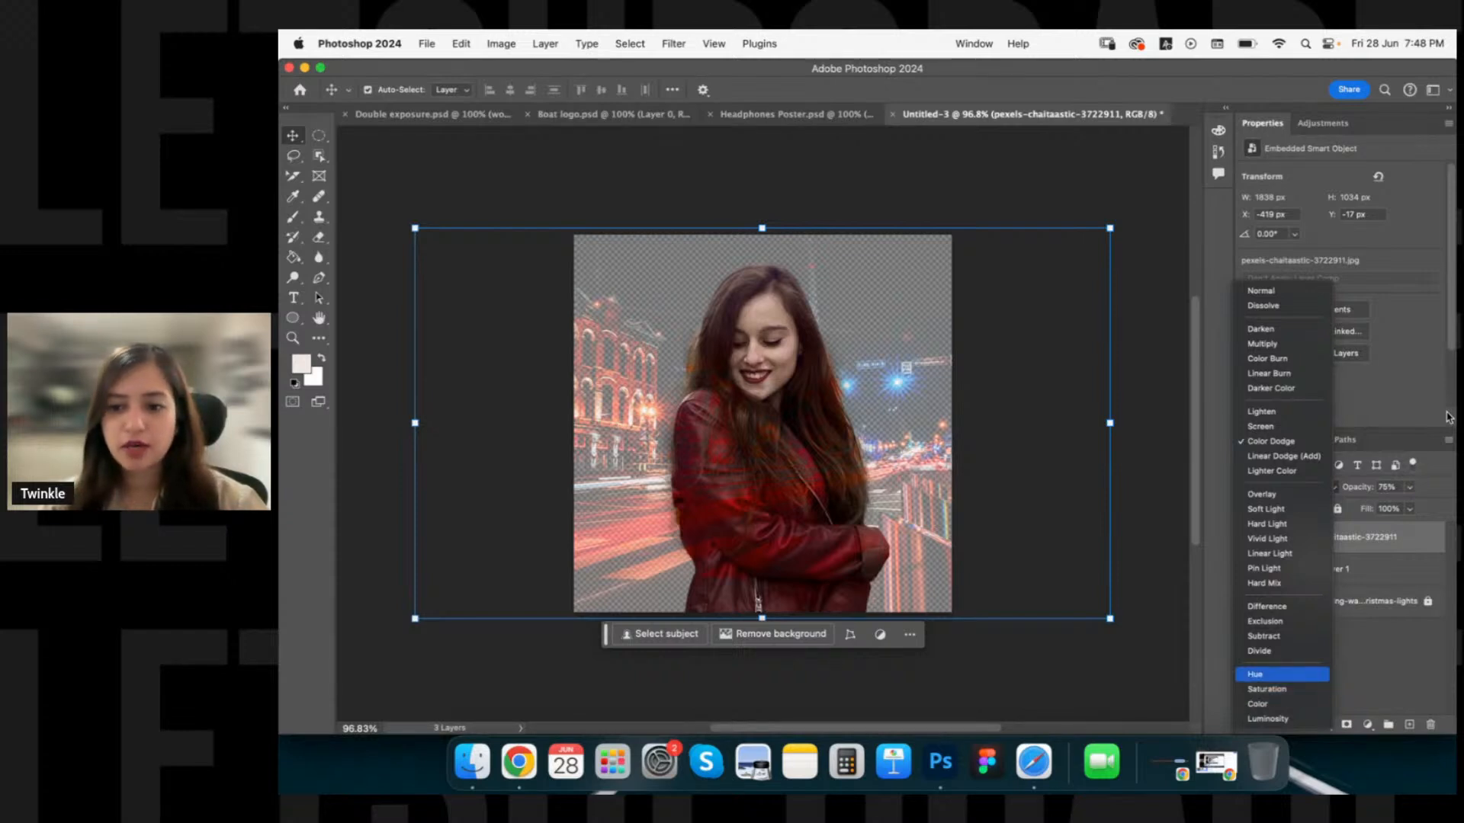
key("Down")
key("Down")
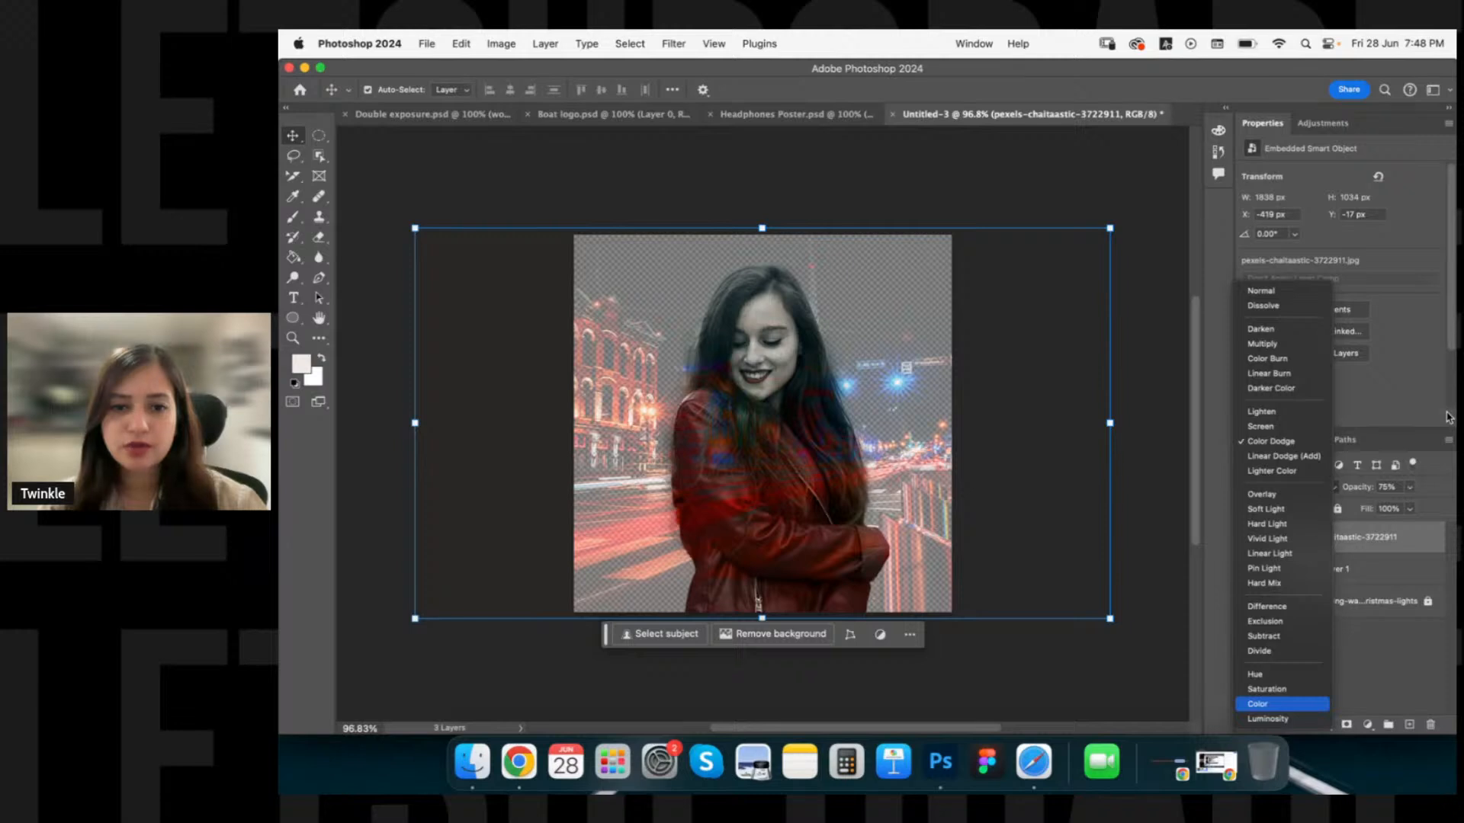
Compare the remaining blend modes, including Subtract, Vivid Light, Linear Light and Soft Light, on the city photo layer and keep Color Dodge.
key("Up")
key("Up")
key("Up")
key("Up")
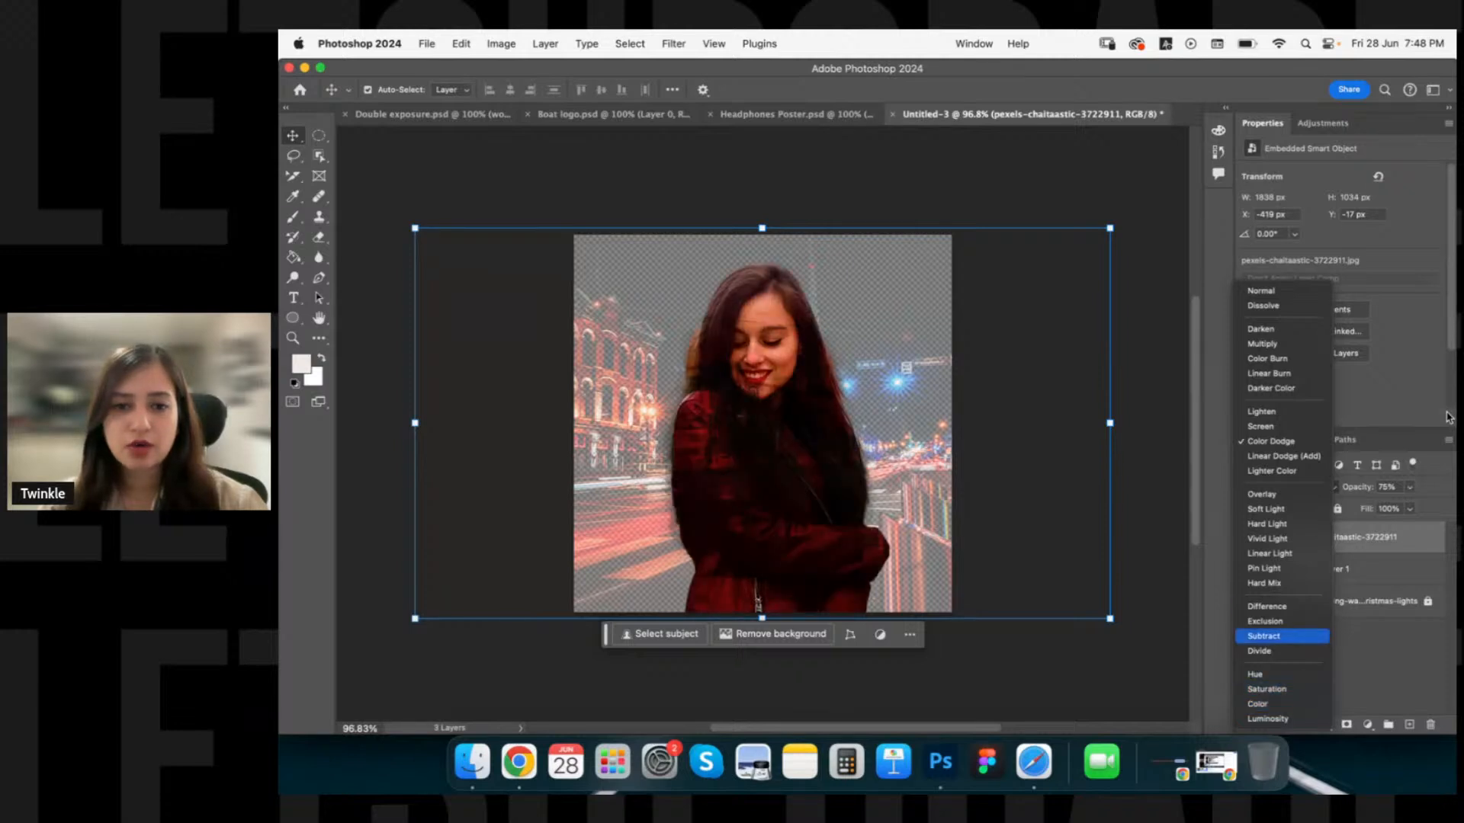
key("Up")
key("Up")
key("Up")
key("Up")
key("Up")
key("Up")
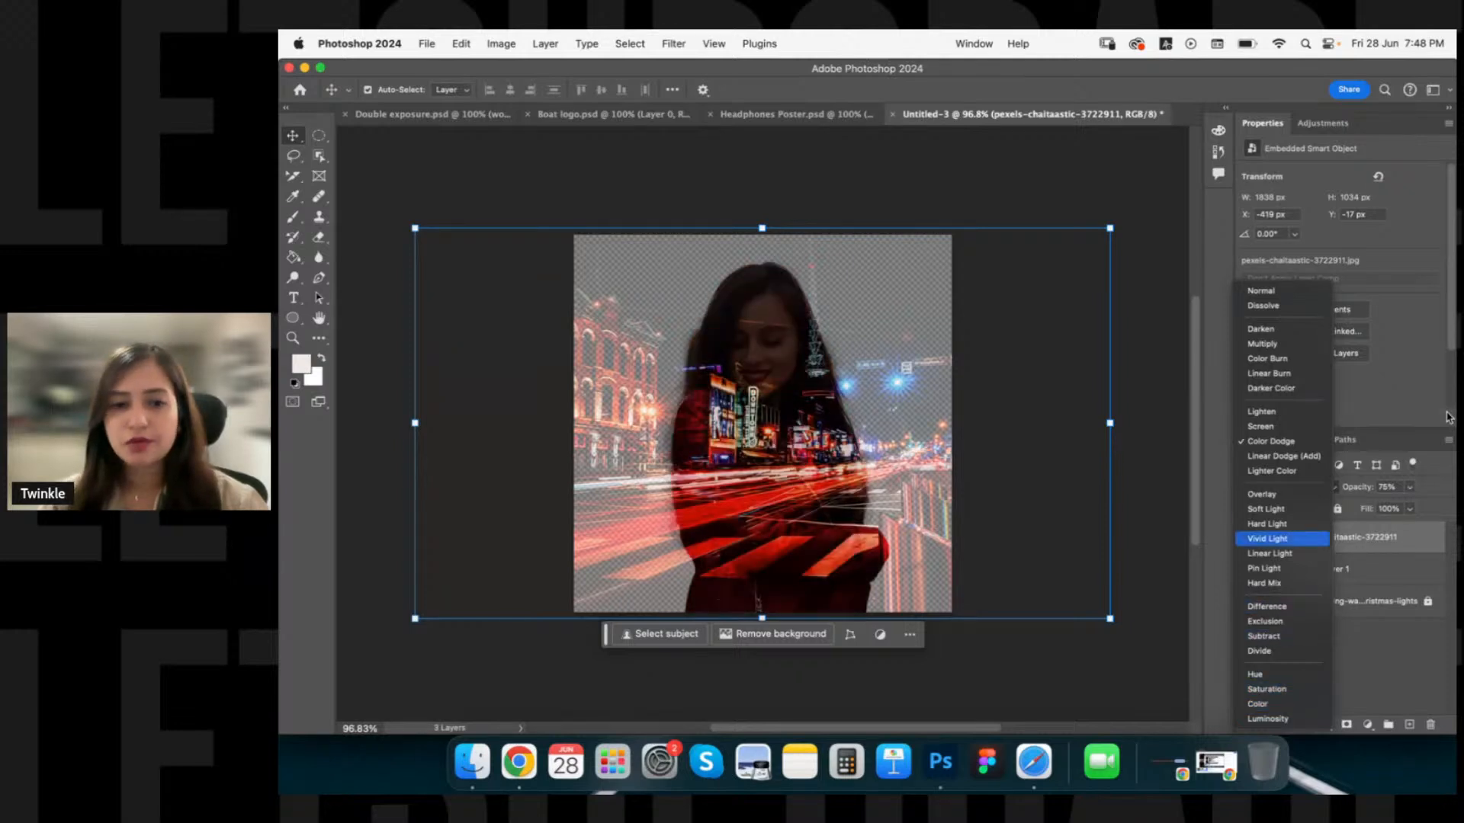
key("Up")
key("Up")
key("Down")
key("Down")
key("Down")
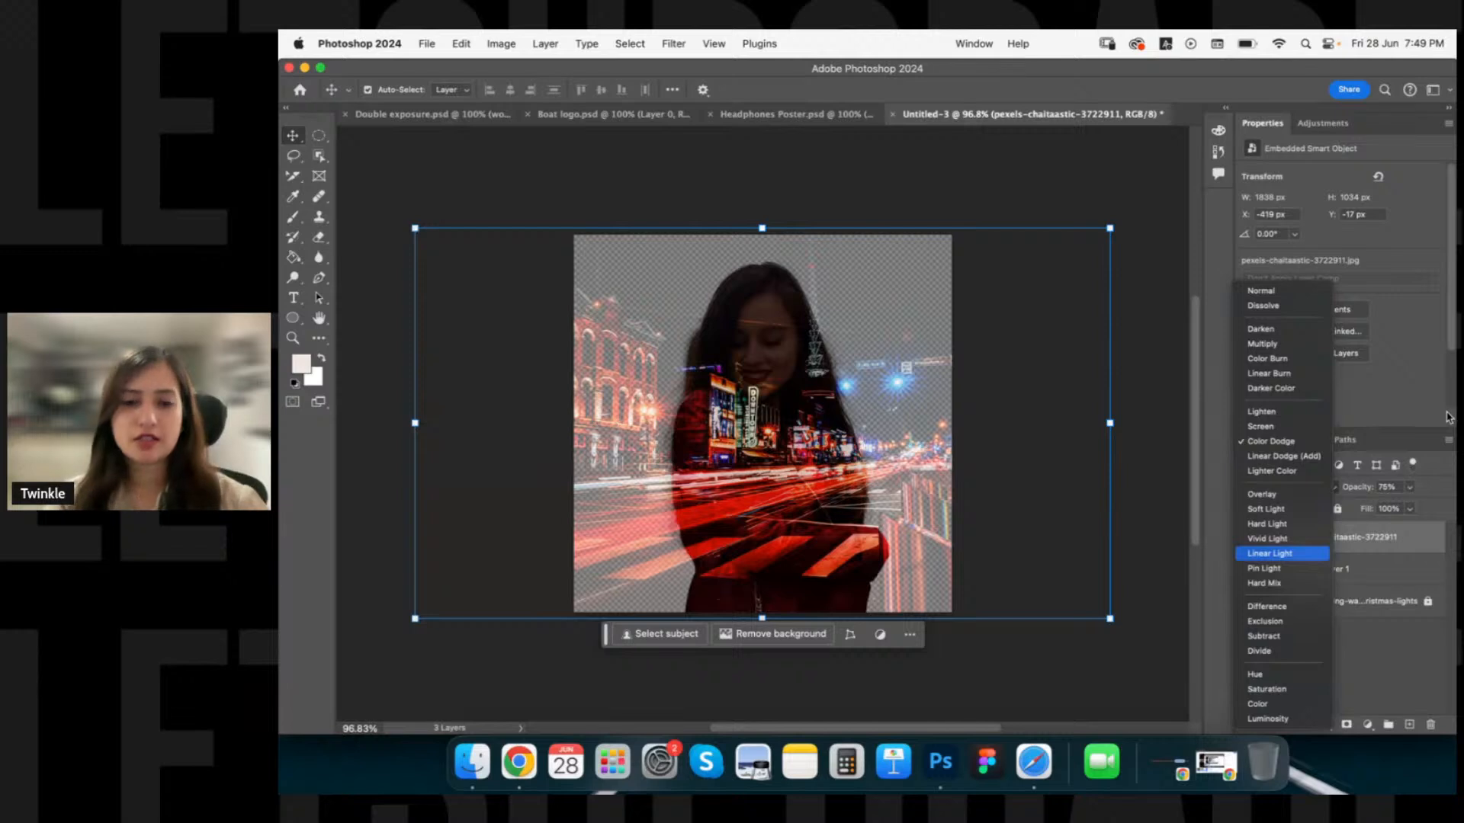
key("Down")
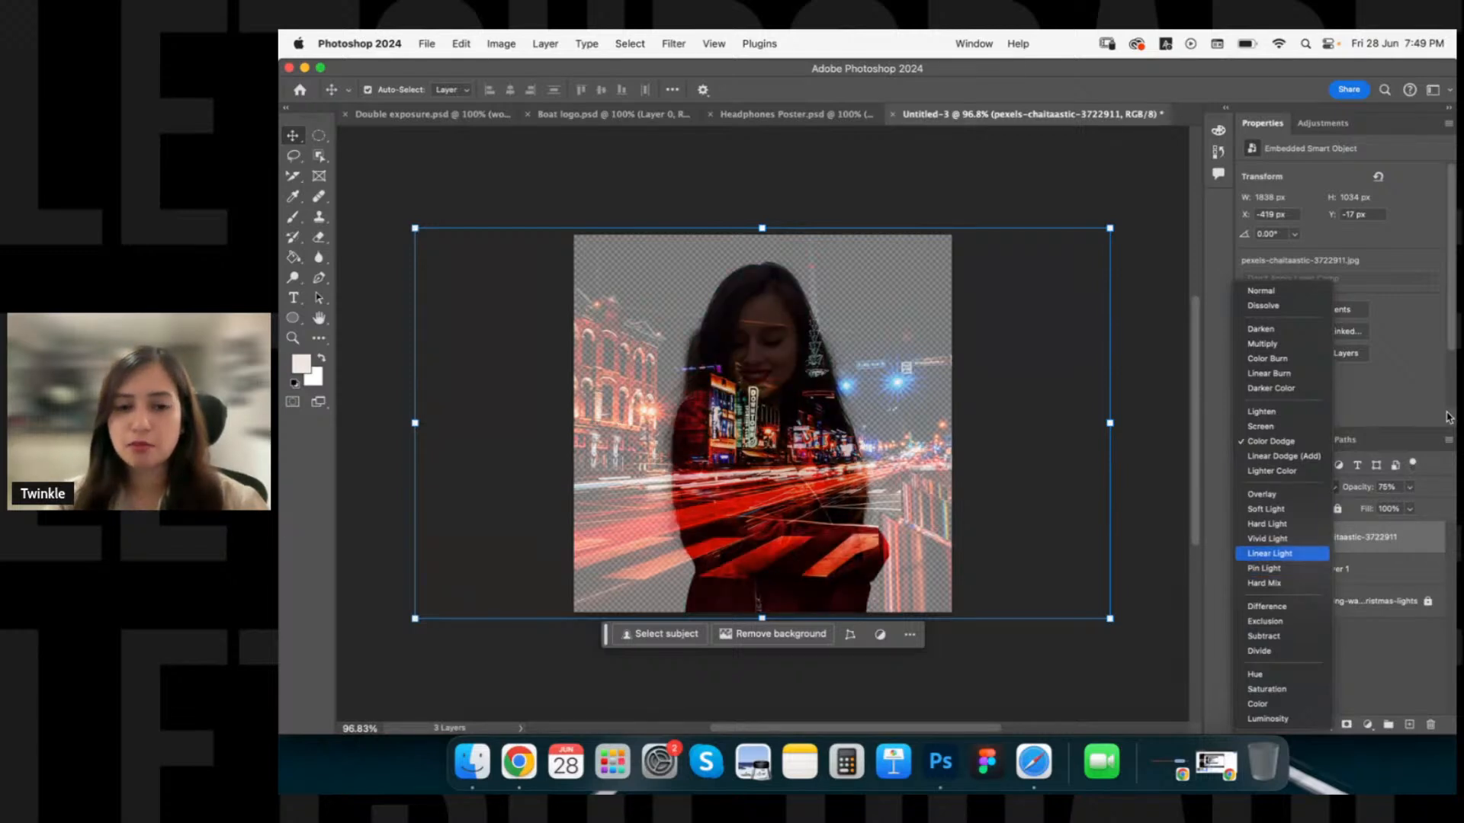
key("Up")
key("Up")
key("Up")
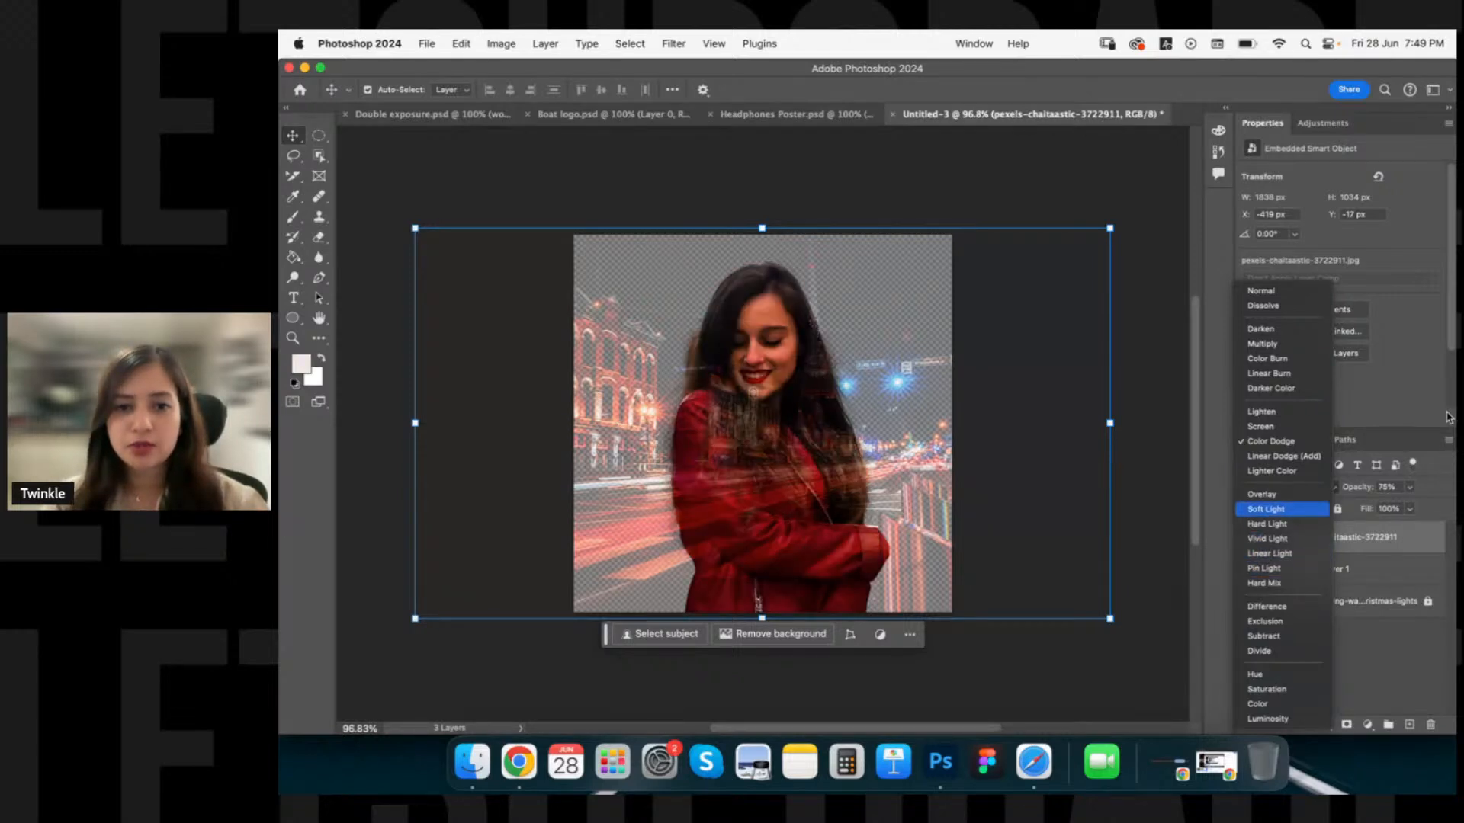
key("Up")
key("Up")
key("Up")
key("Up")
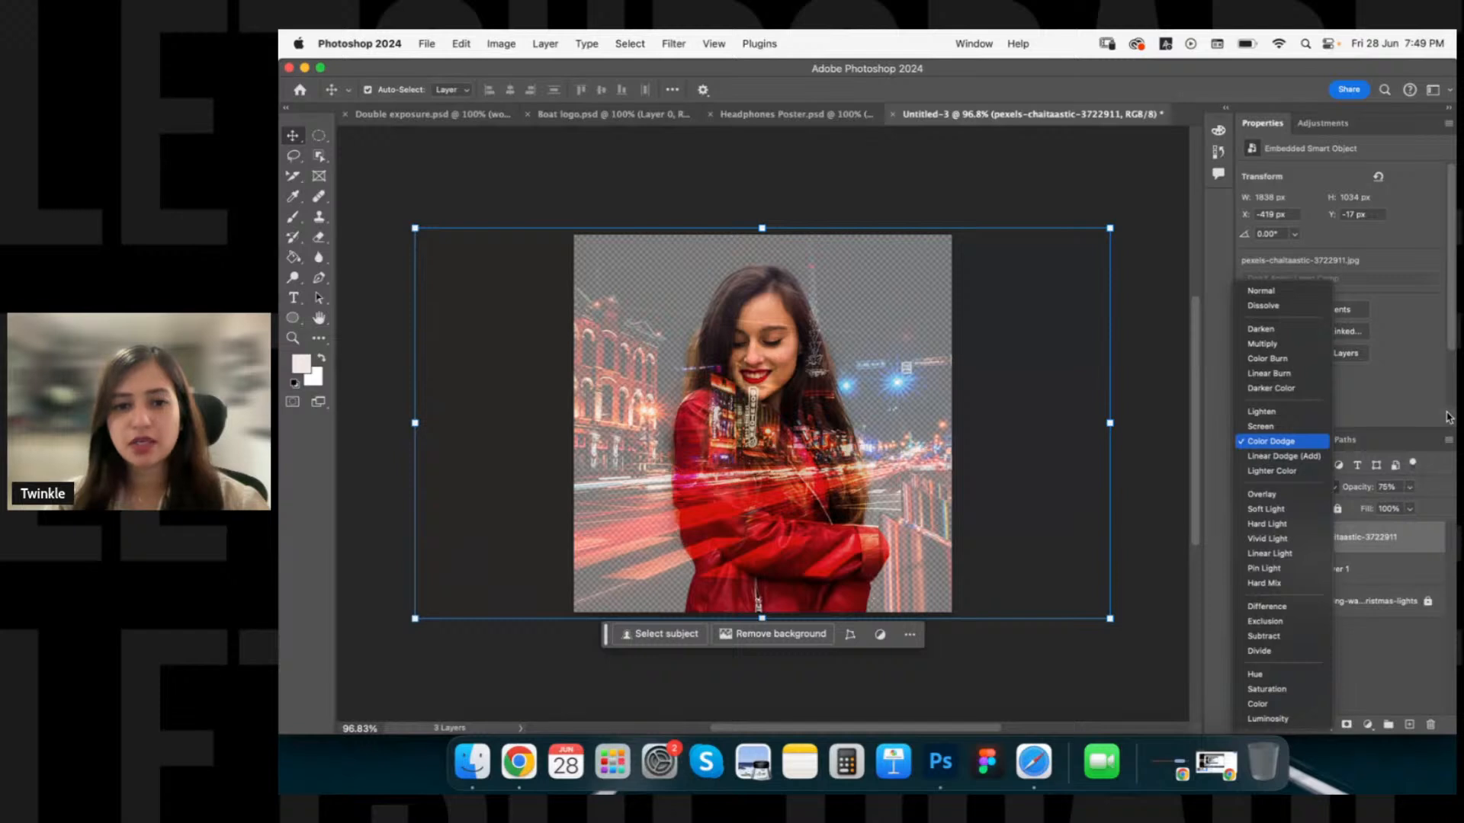
key("Up")
key("Down")
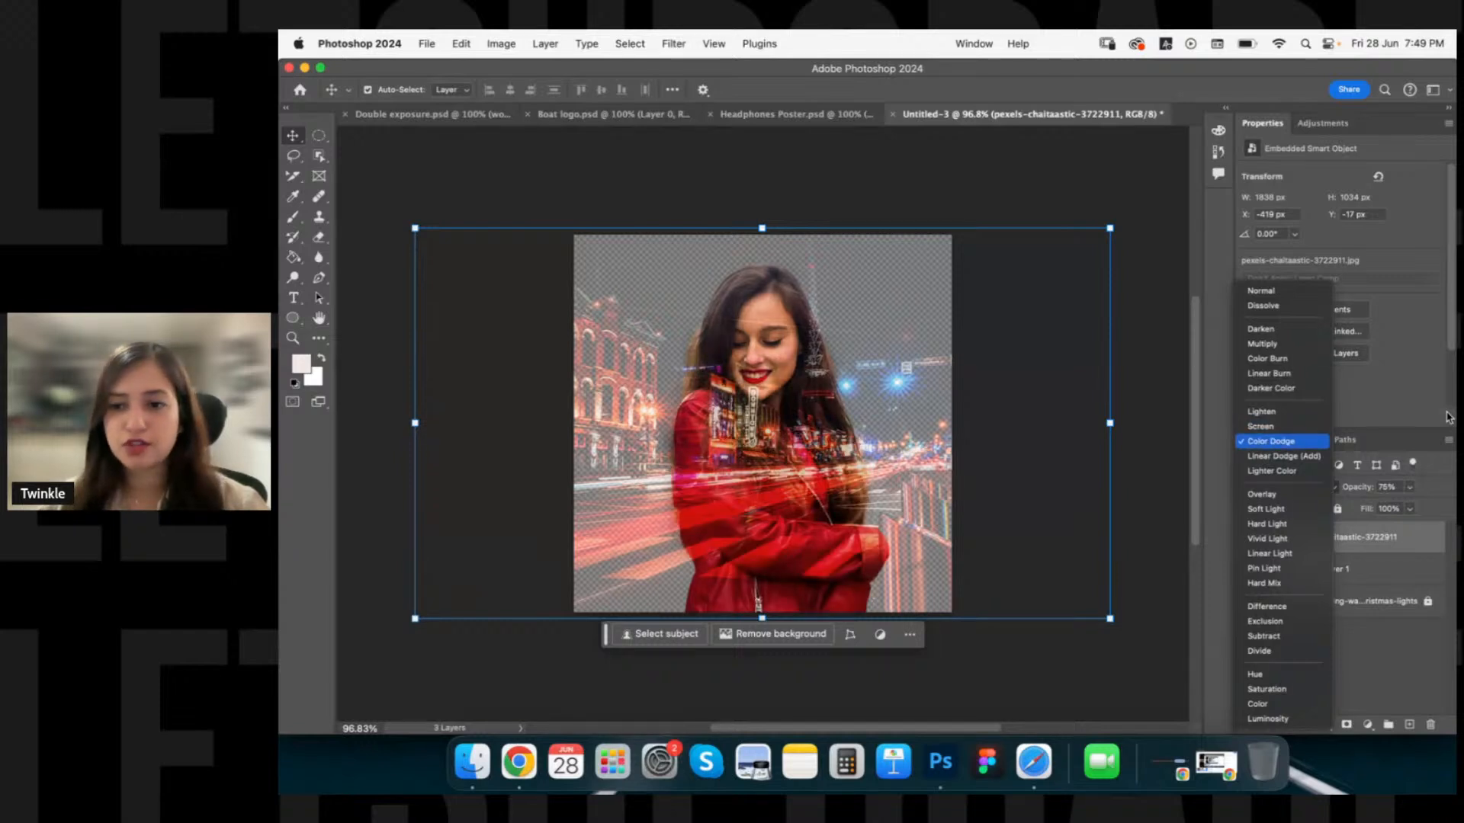
key("Return")
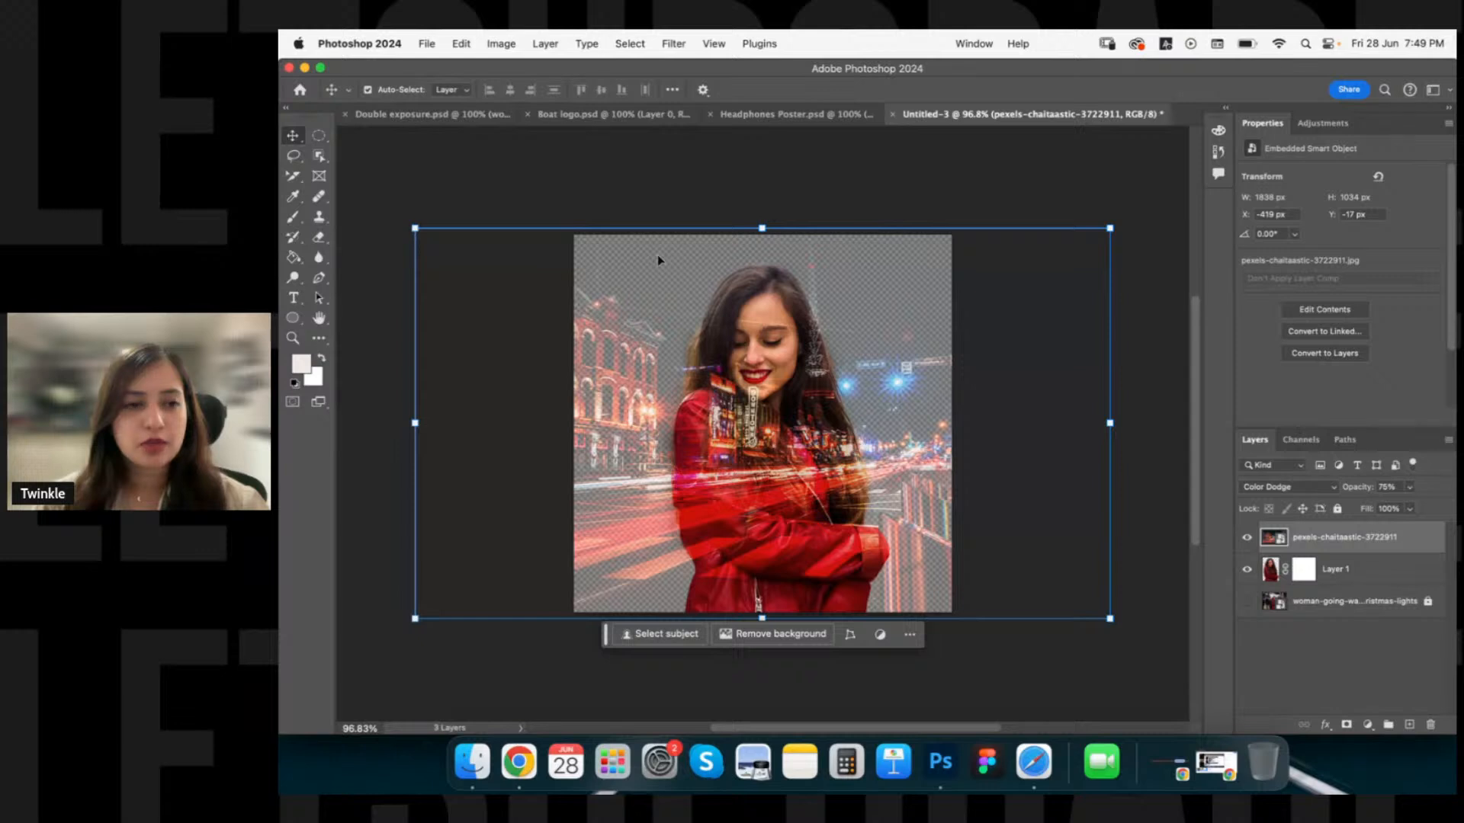
Choose the Eraser tool and rasterize the pexels city photo smart object so it can be erased.
right_click(319, 237)
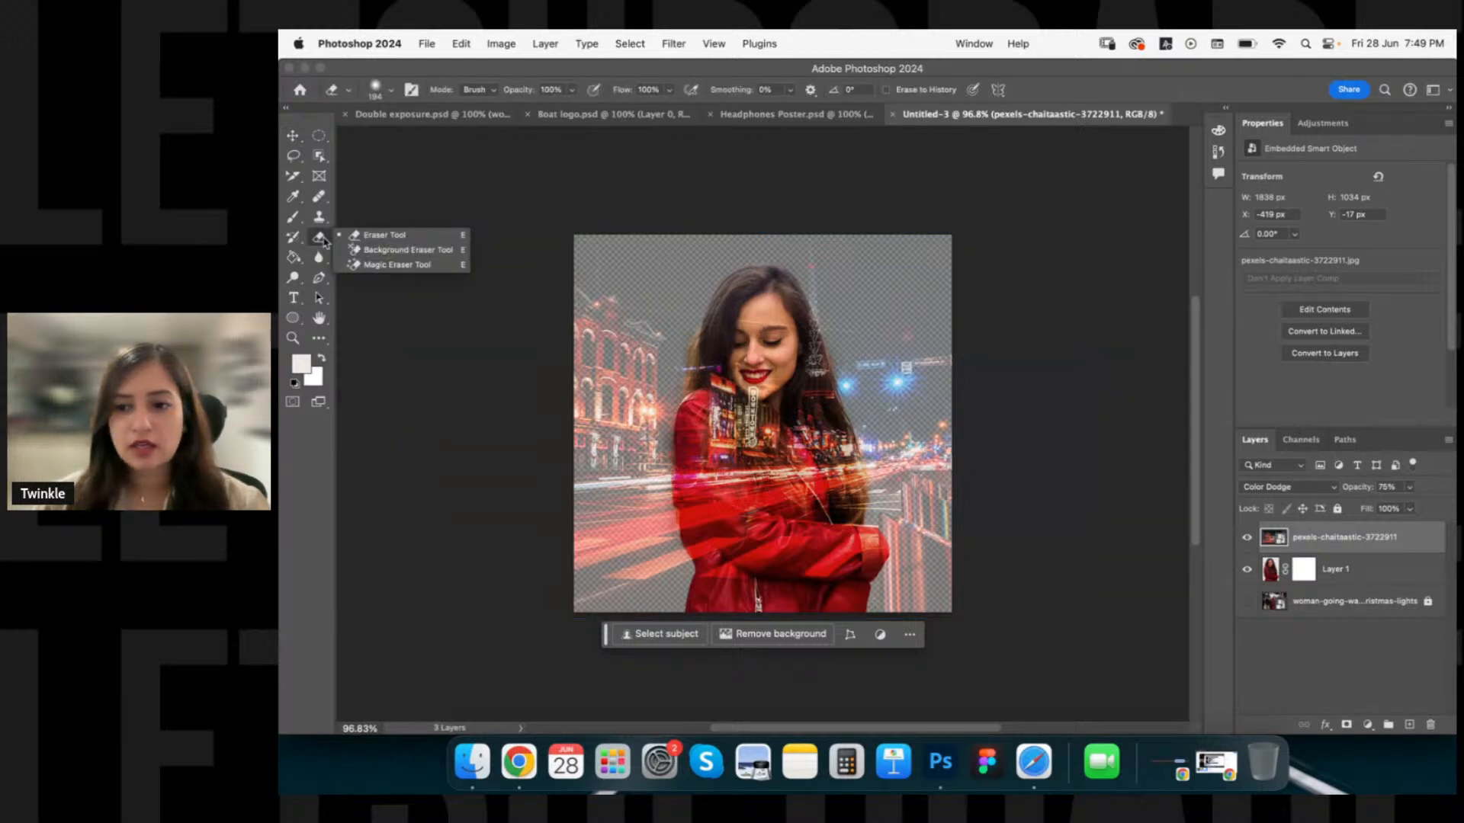
left_click(374, 236)
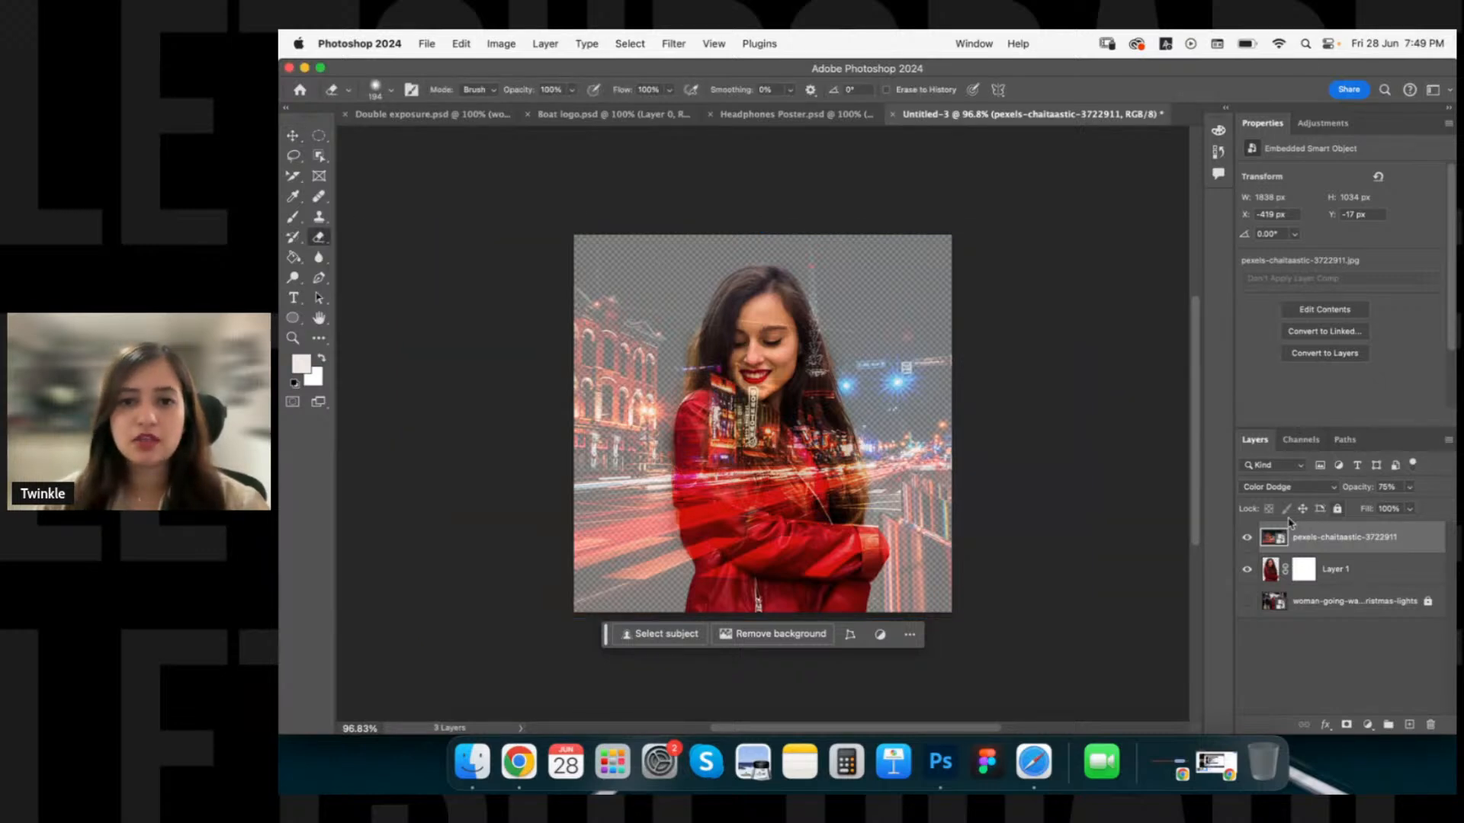
left_click(877, 357)
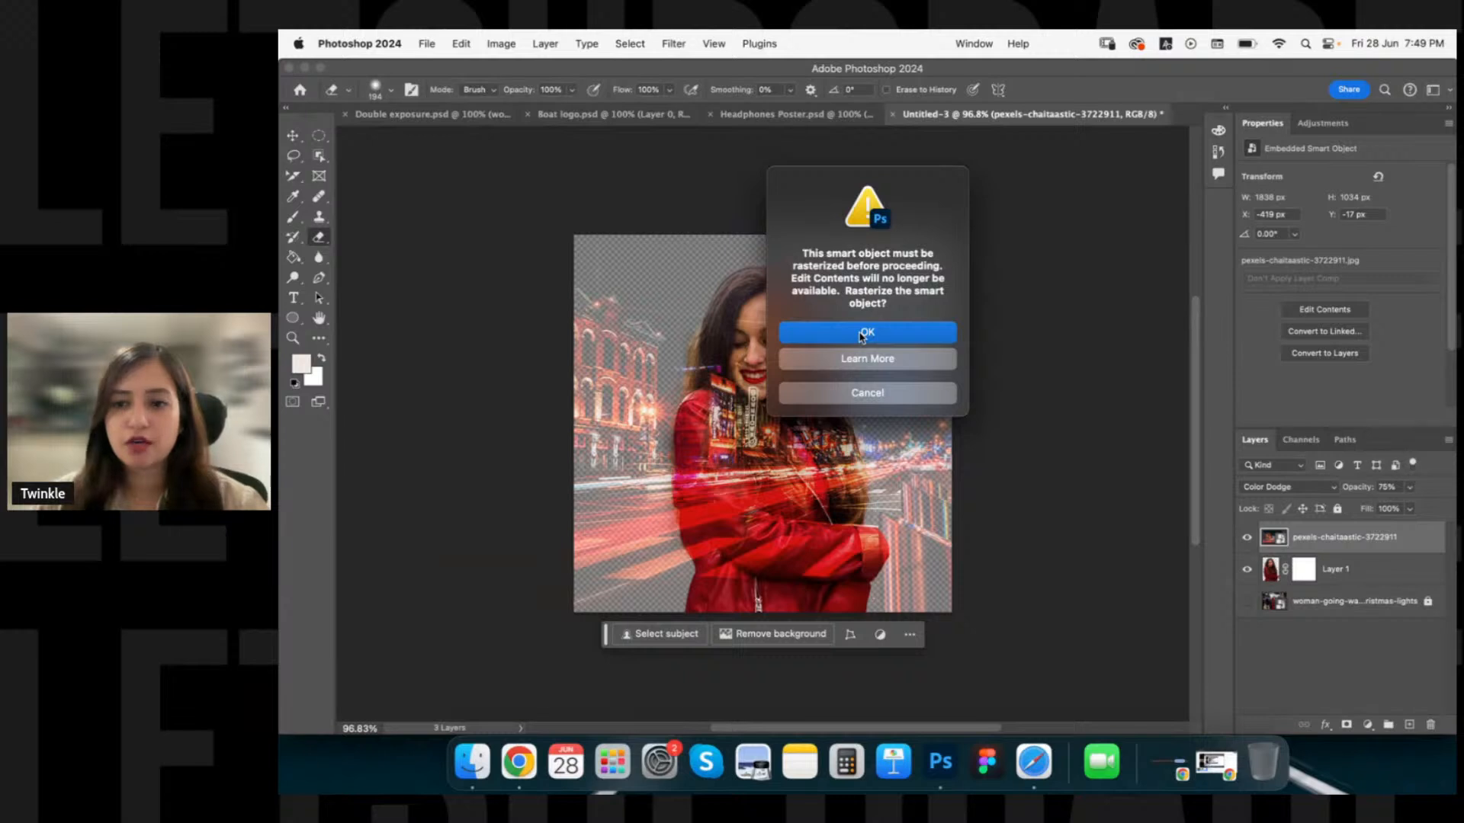
left_click(861, 337)
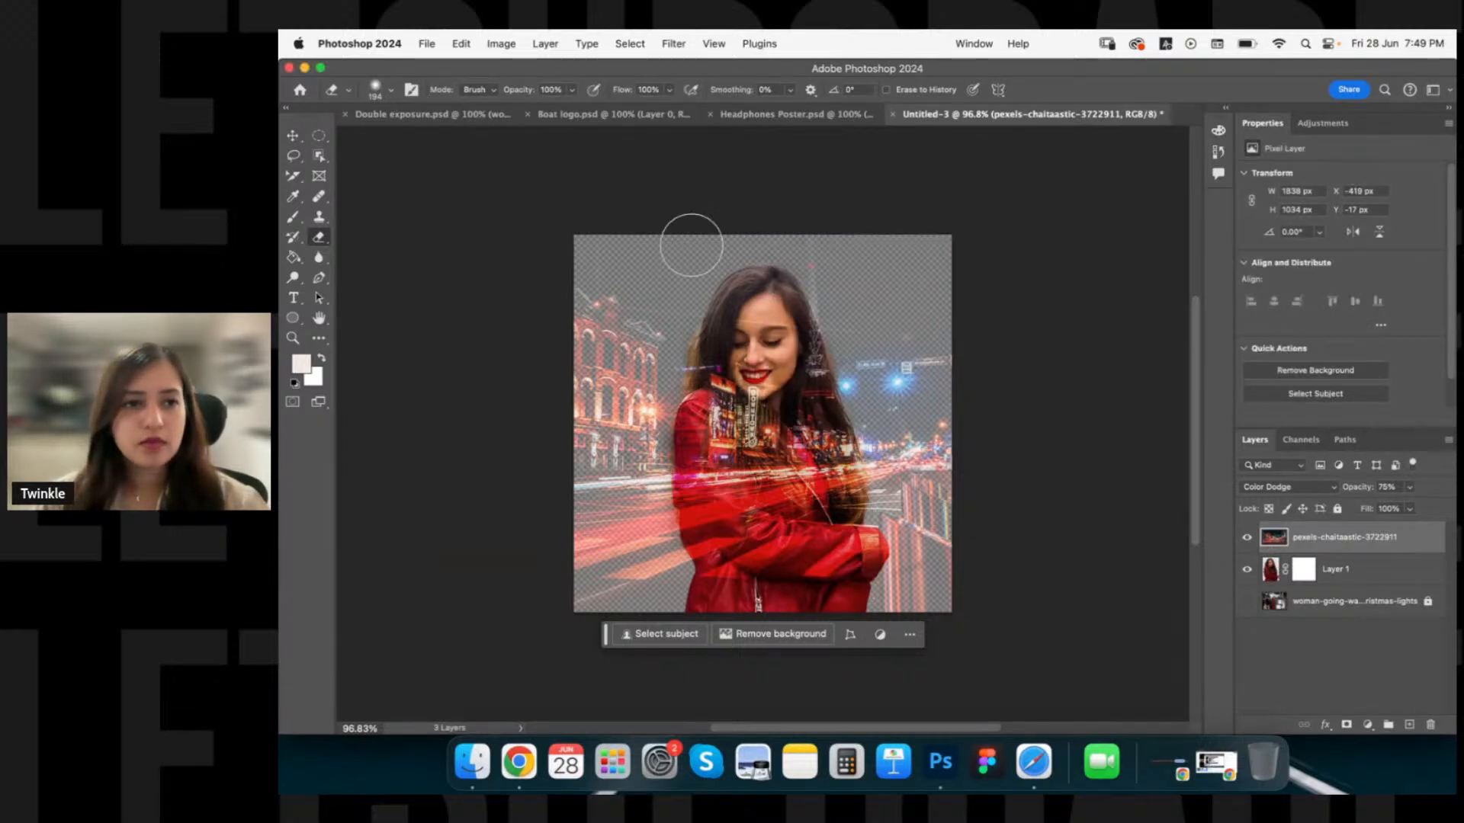
Set the eraser to 134 px with 26% hardness and erase the city photo in the image's upper-left corner.
left_click(390, 89)
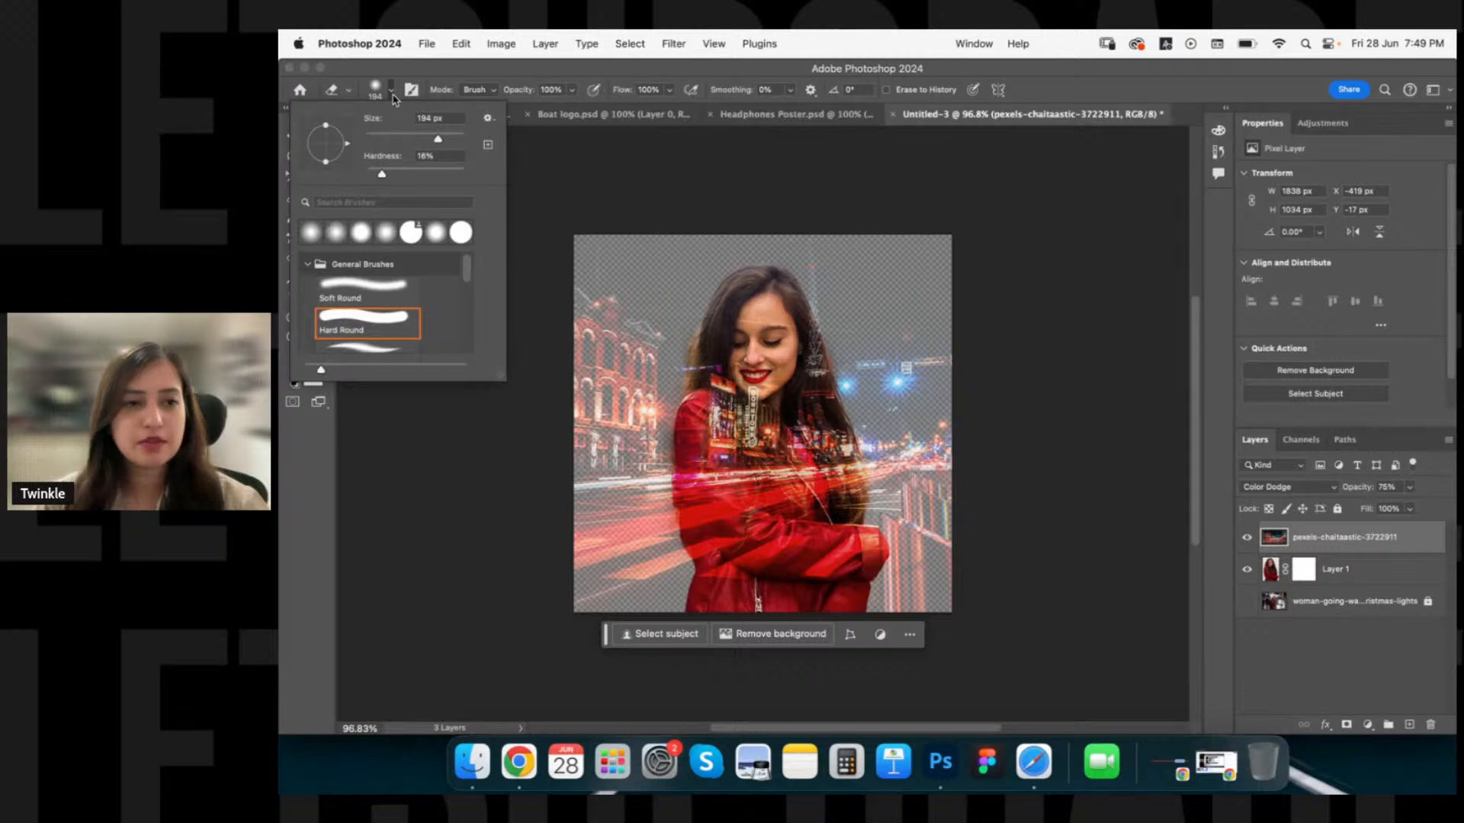
left_click_drag(384, 174, 391, 175)
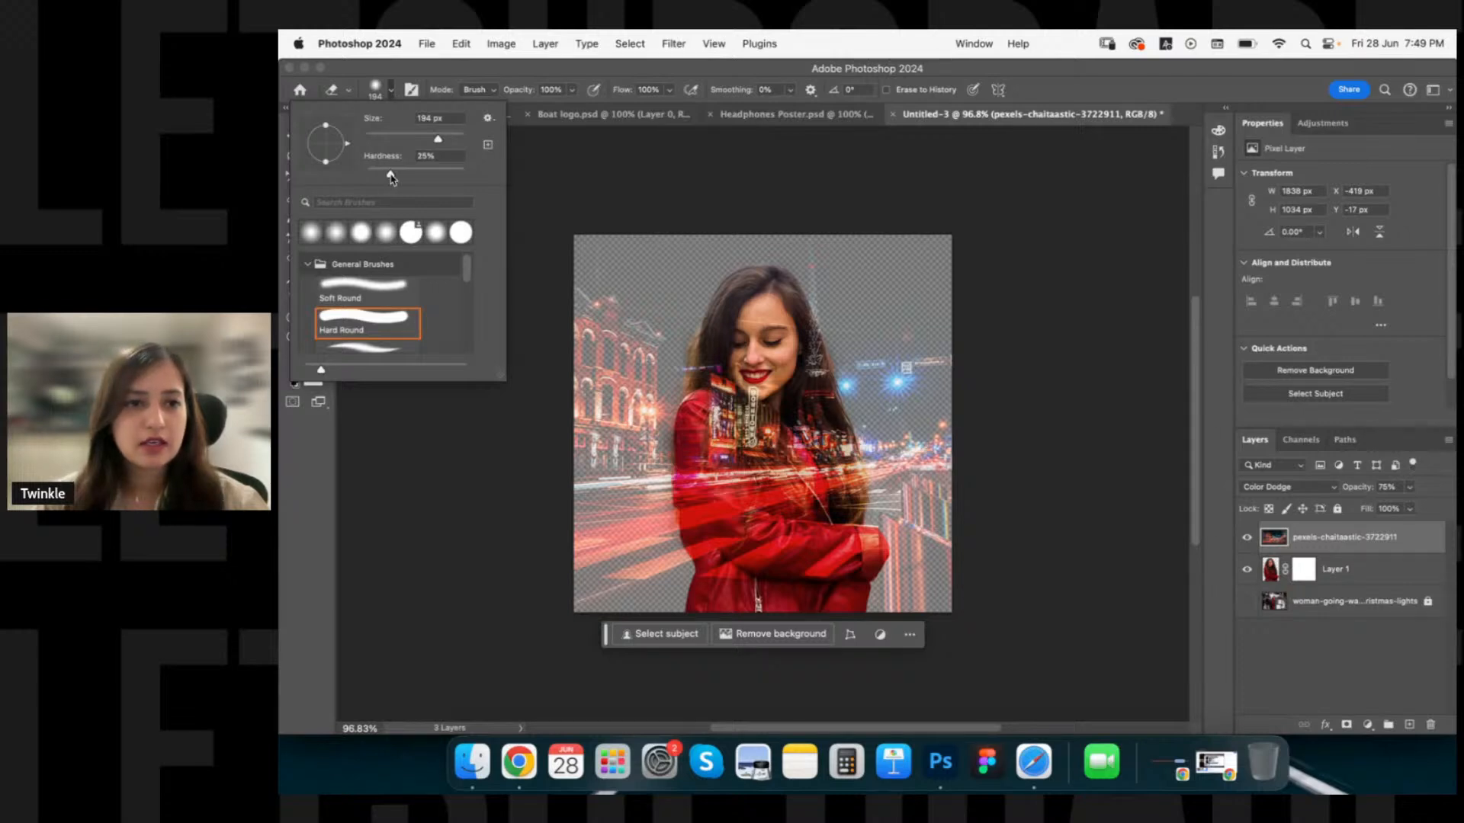
left_click(430, 155)
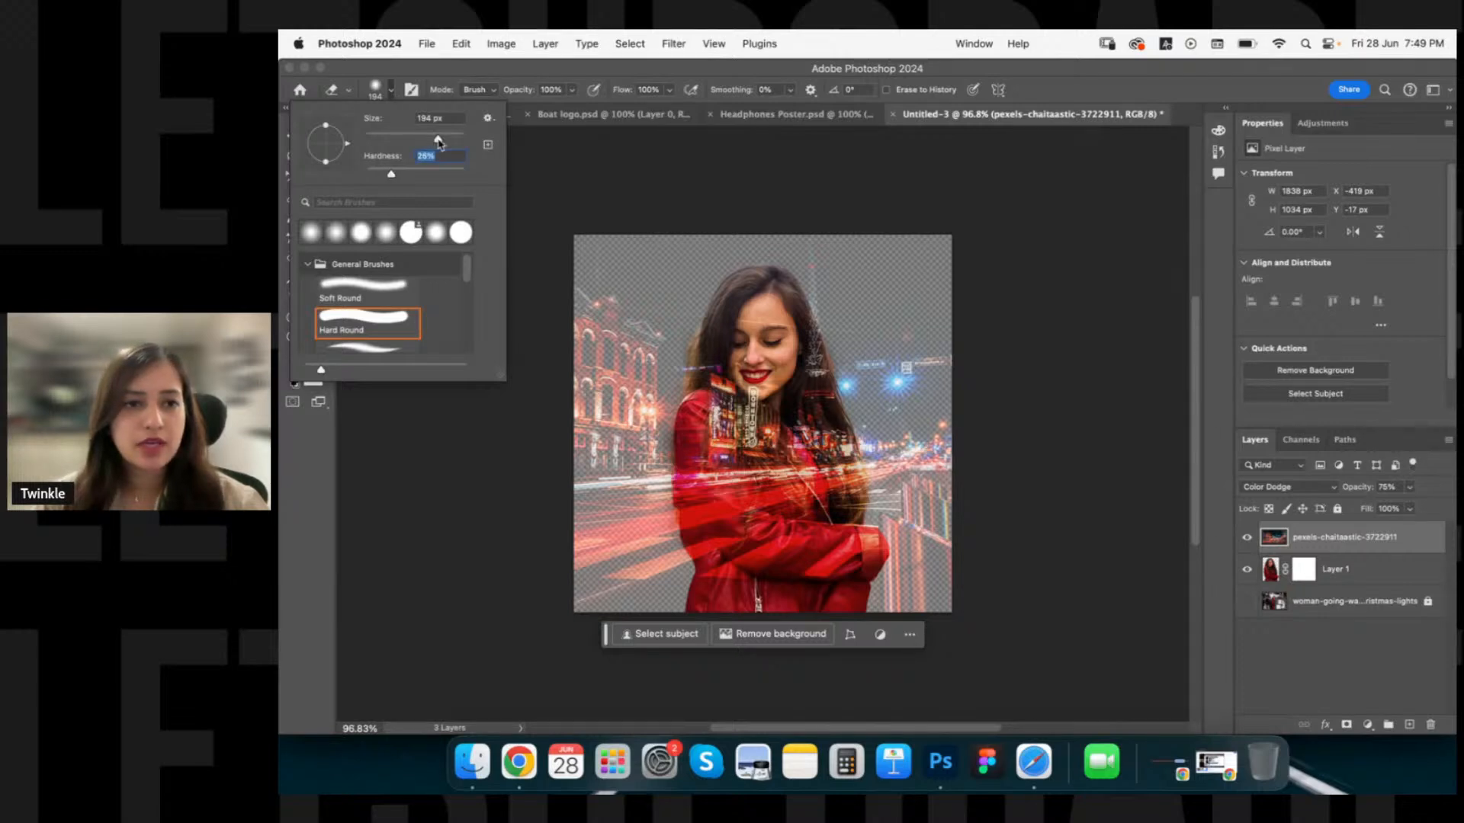
left_click_drag(438, 141, 423, 139)
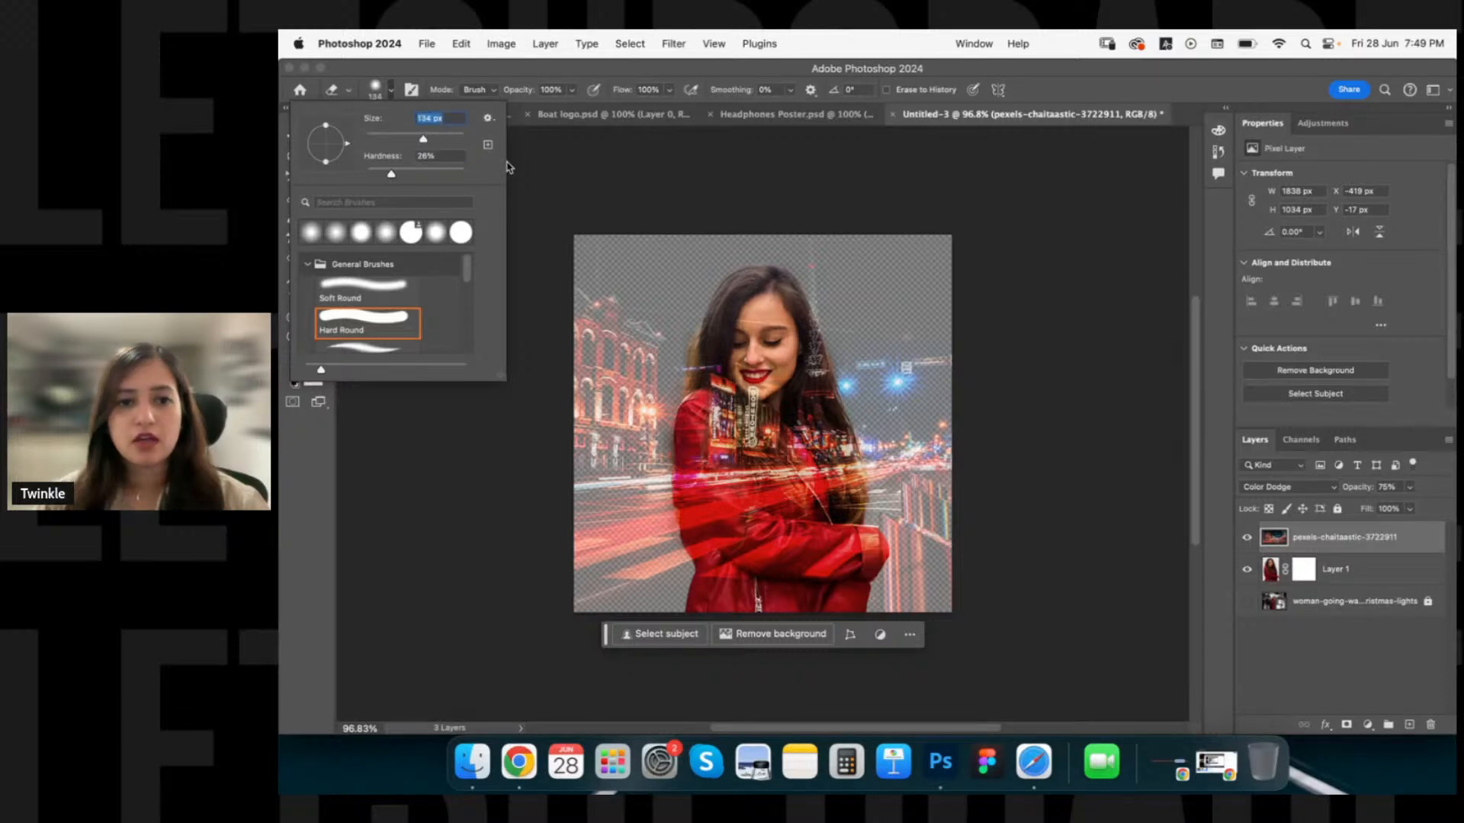
left_click_drag(578, 252, 717, 237)
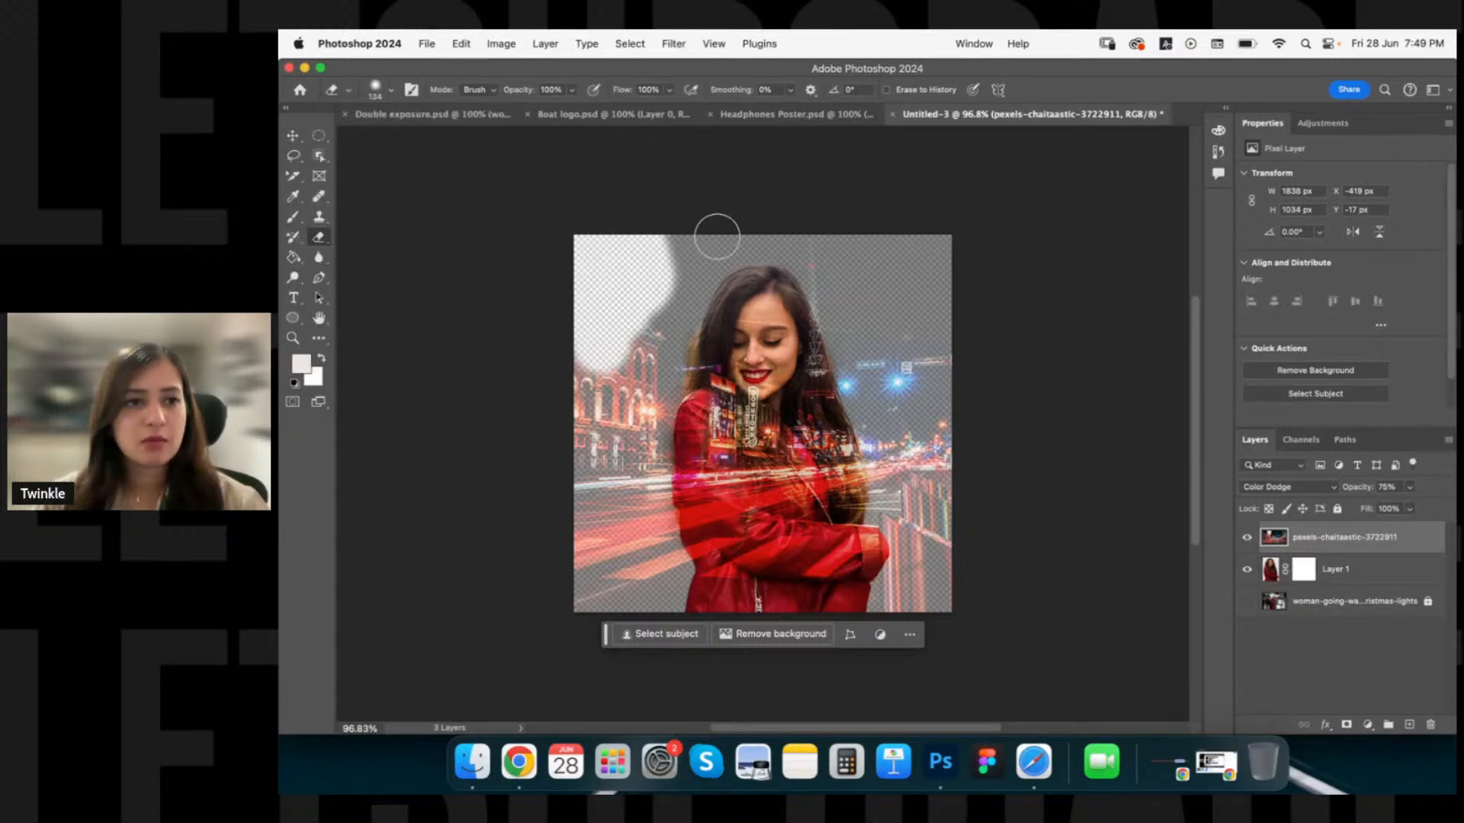
Soften the eraser to 14% hardness and erase more of the sky up to the left side of the woman's head.
left_click(388, 90)
left_click_drag(370, 175, 381, 176)
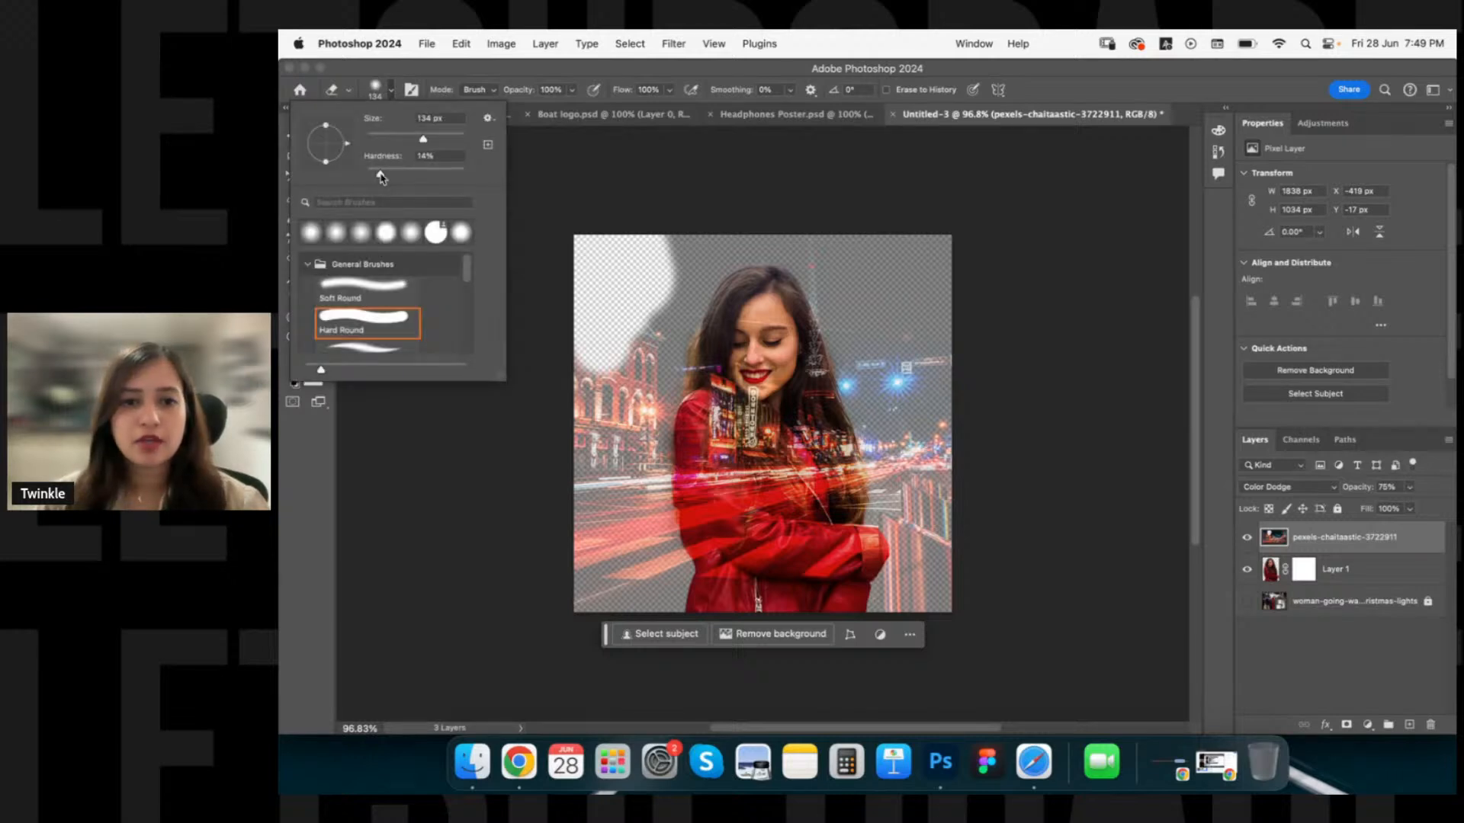
mouse_move(678, 250)
left_mouse_down()
mouse_move(719, 252)
mouse_move(696, 276)
left_mouse_up()
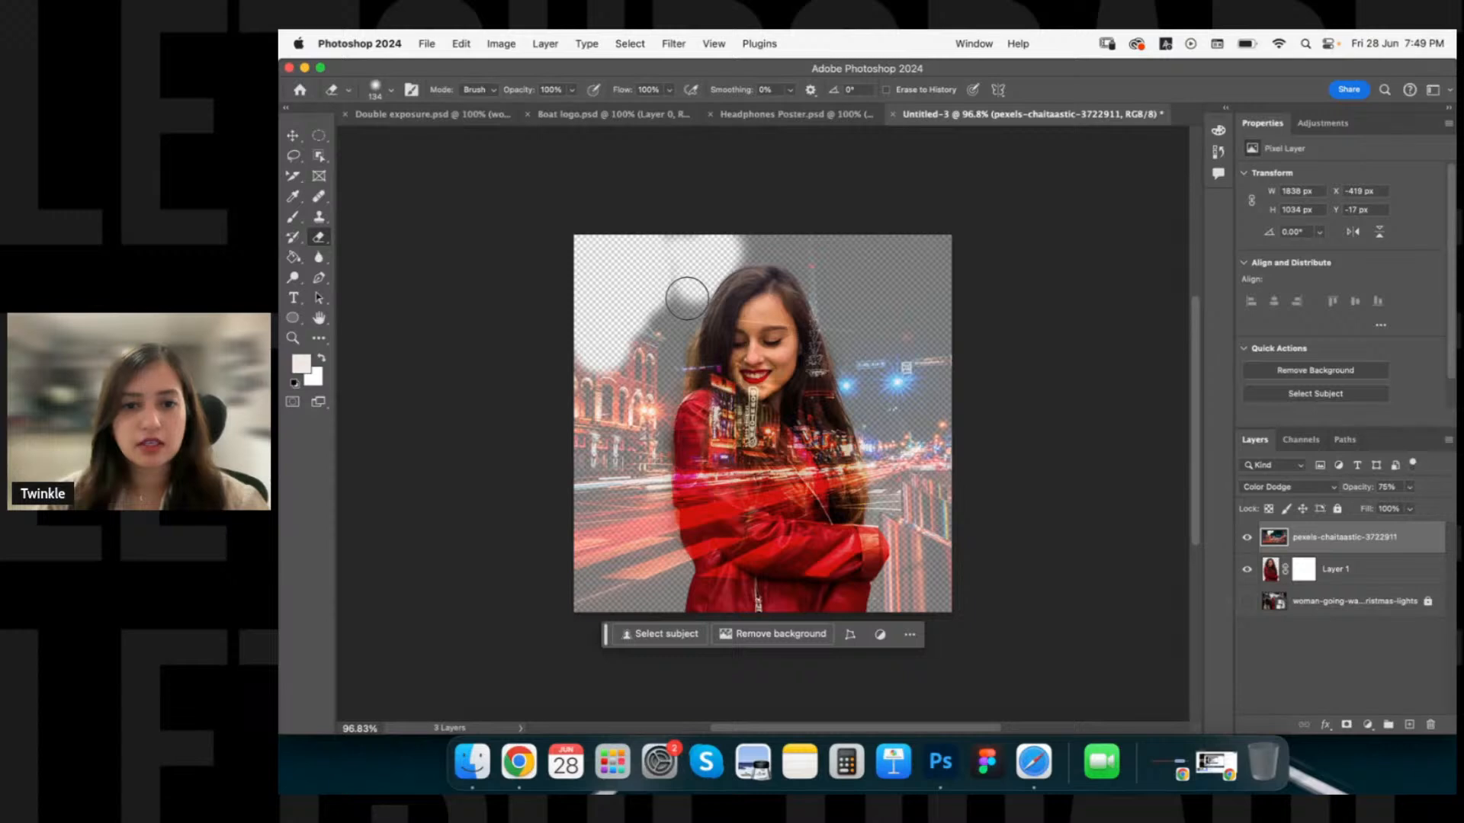
Erase the city photo along the left side of the woman's hair, and undo the stray stroke on the right side of her hair.
key("z")
left_click_drag(678, 305, 721, 334)
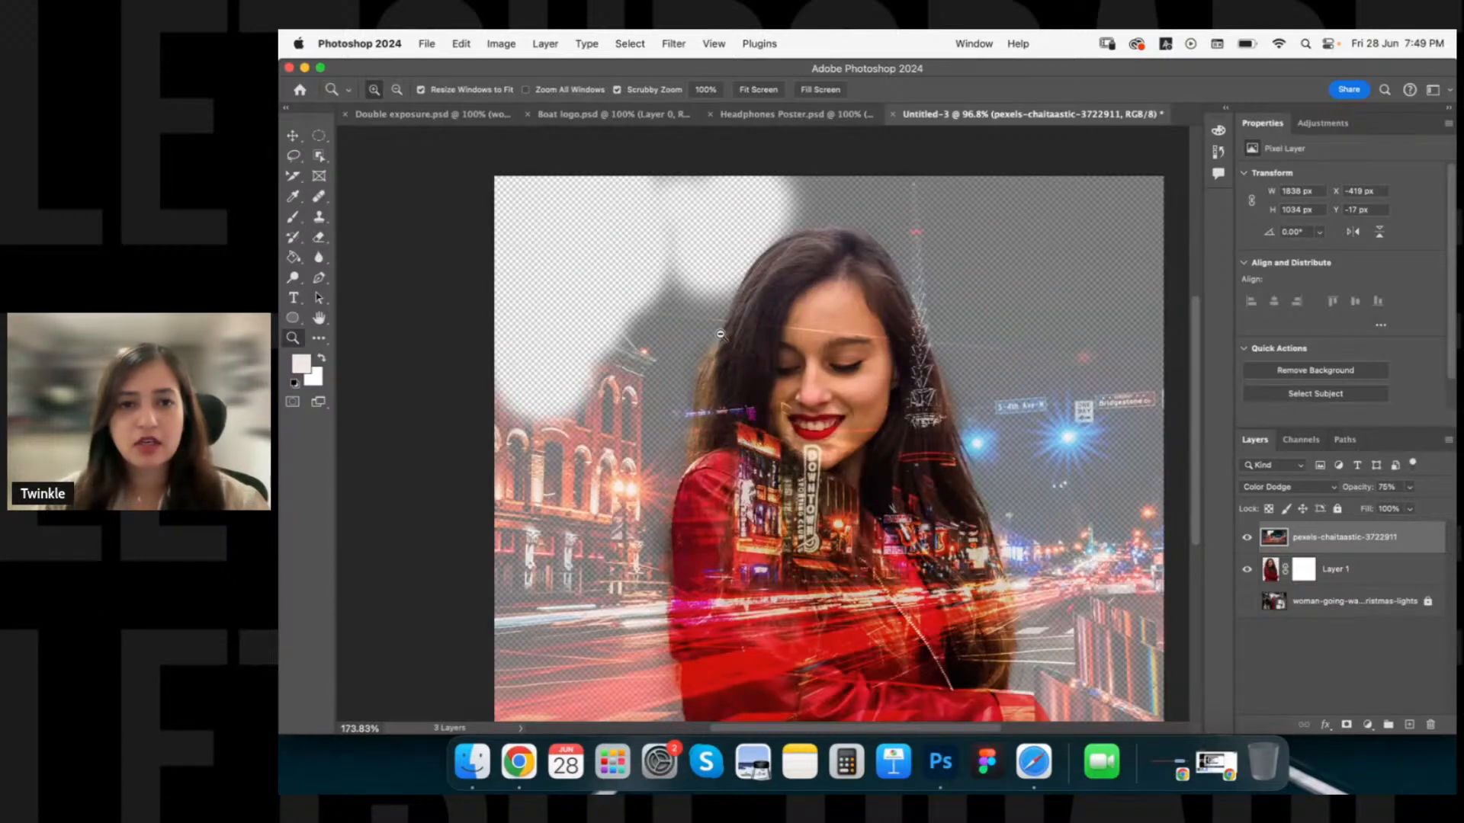
key("e")
left_click_drag(634, 262, 730, 259)
mouse_move(808, 202)
left_mouse_down()
mouse_move(748, 392)
mouse_move(758, 432)
left_mouse_up()
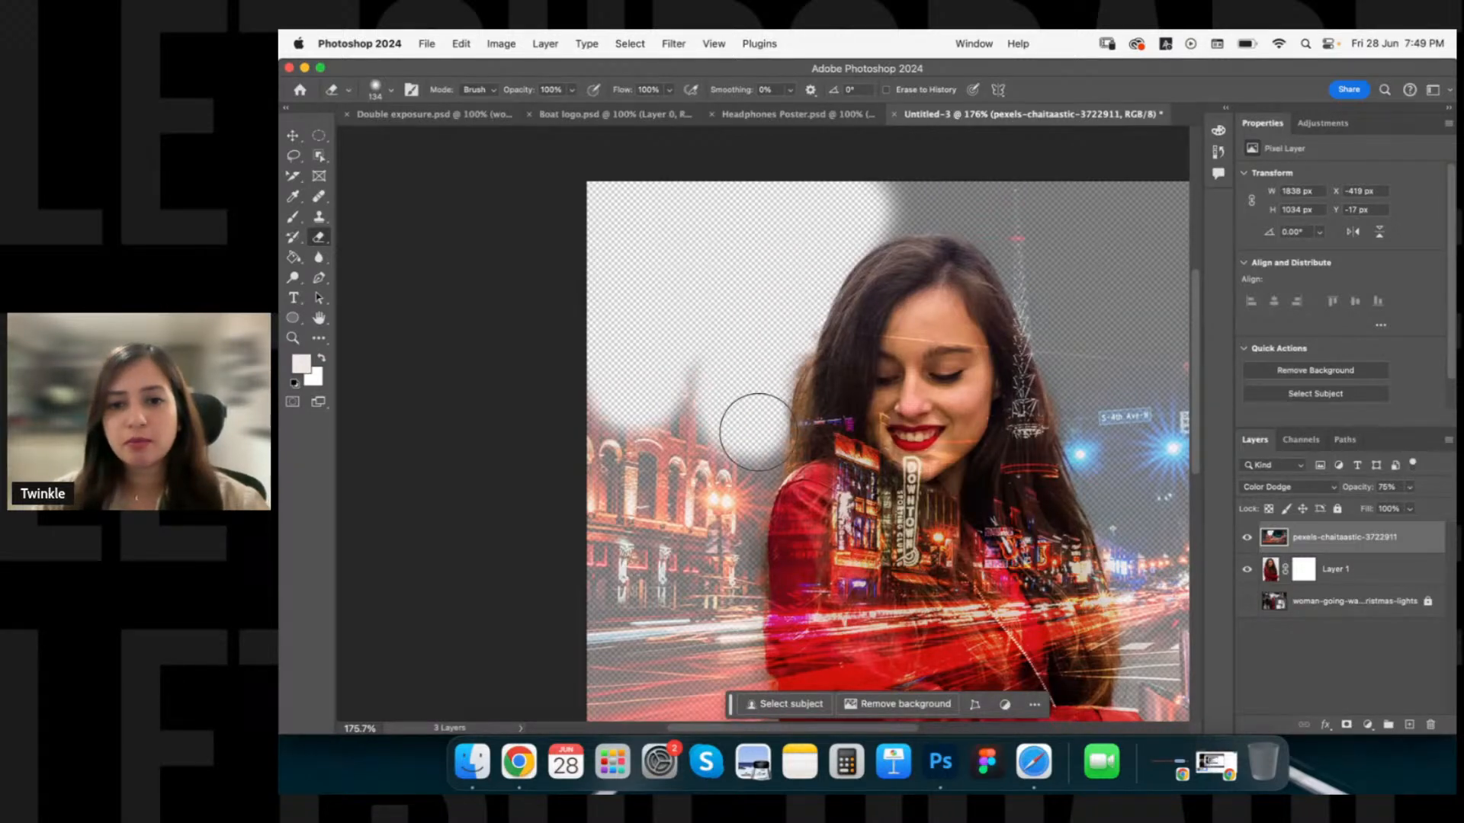
mouse_move(1056, 274)
left_mouse_down()
mouse_move(1031, 396)
mouse_move(991, 473)
left_mouse_up()
key("super+z")
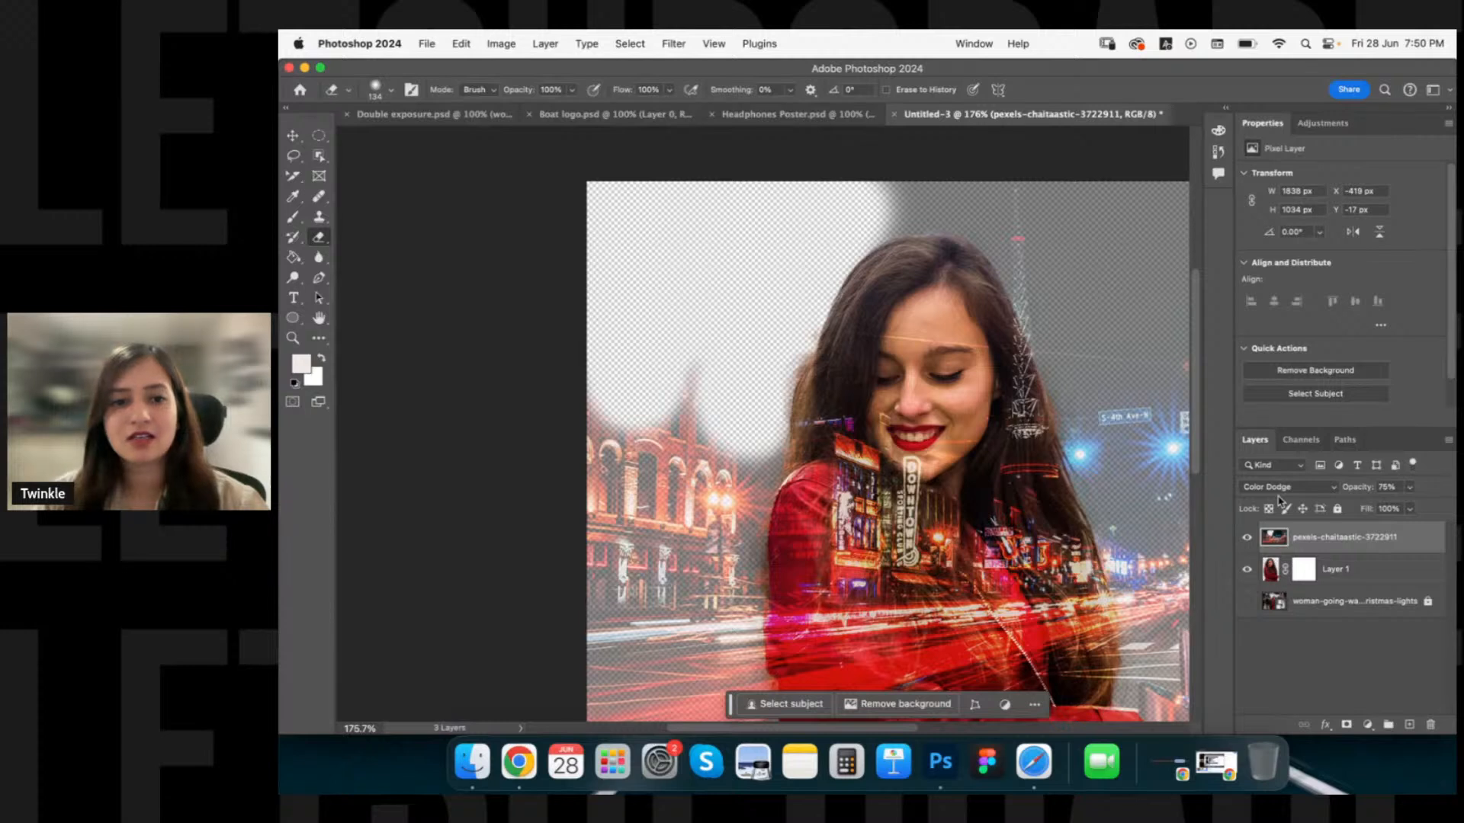
Erase the buildings and street lights left of the woman's jacket down to the bottom edge of the image.
mouse_move(738, 339)
left_mouse_down()
mouse_move(690, 272)
mouse_move(653, 593)
mouse_move(744, 439)
mouse_move(738, 467)
left_mouse_up()
scroll(738, 466, "down", 5)
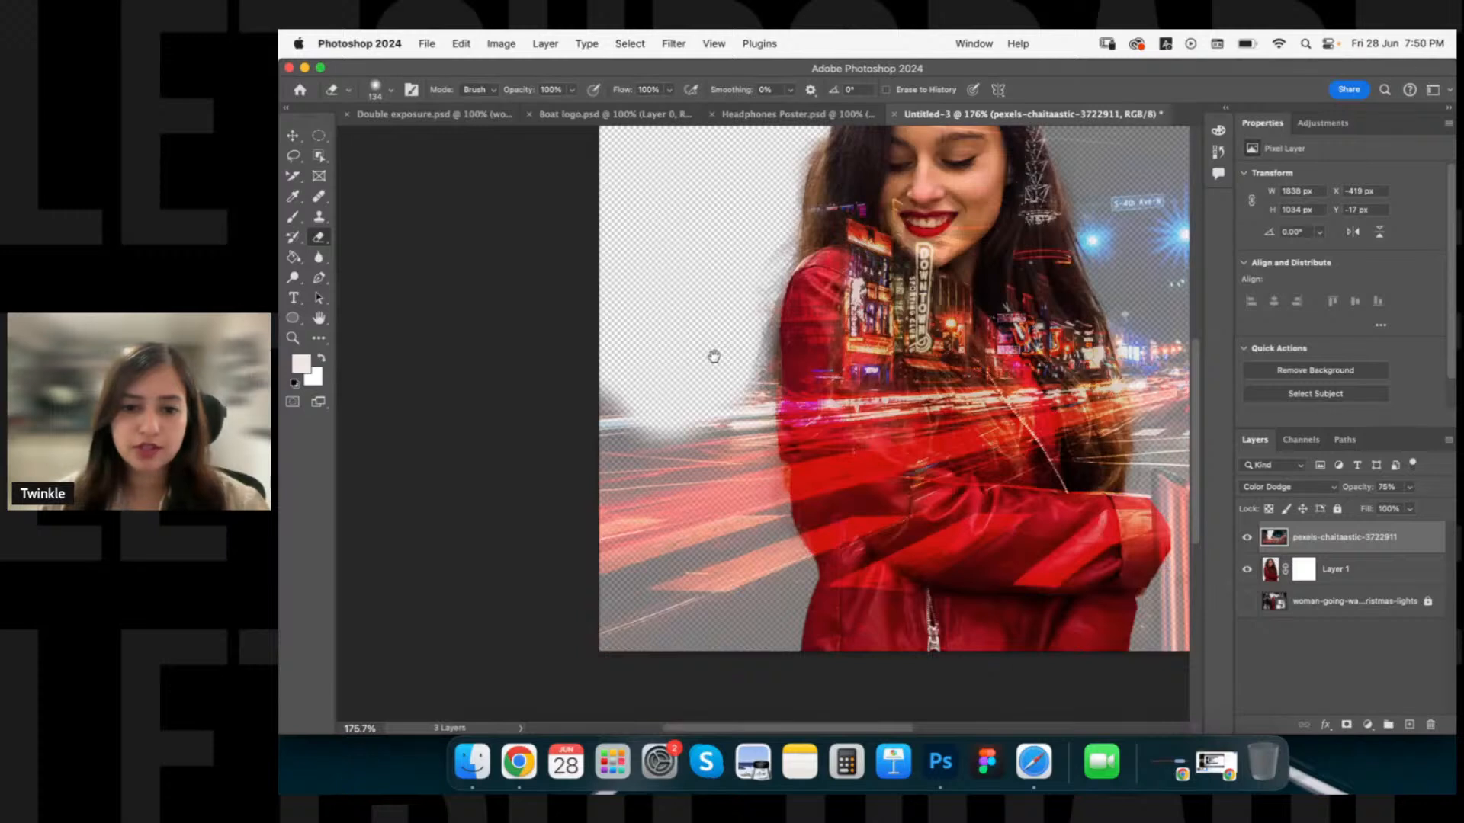
scroll(705, 500, "up", 2)
mouse_move(704, 501)
left_mouse_down()
mouse_move(736, 615)
mouse_move(615, 619)
mouse_move(633, 577)
left_mouse_up()
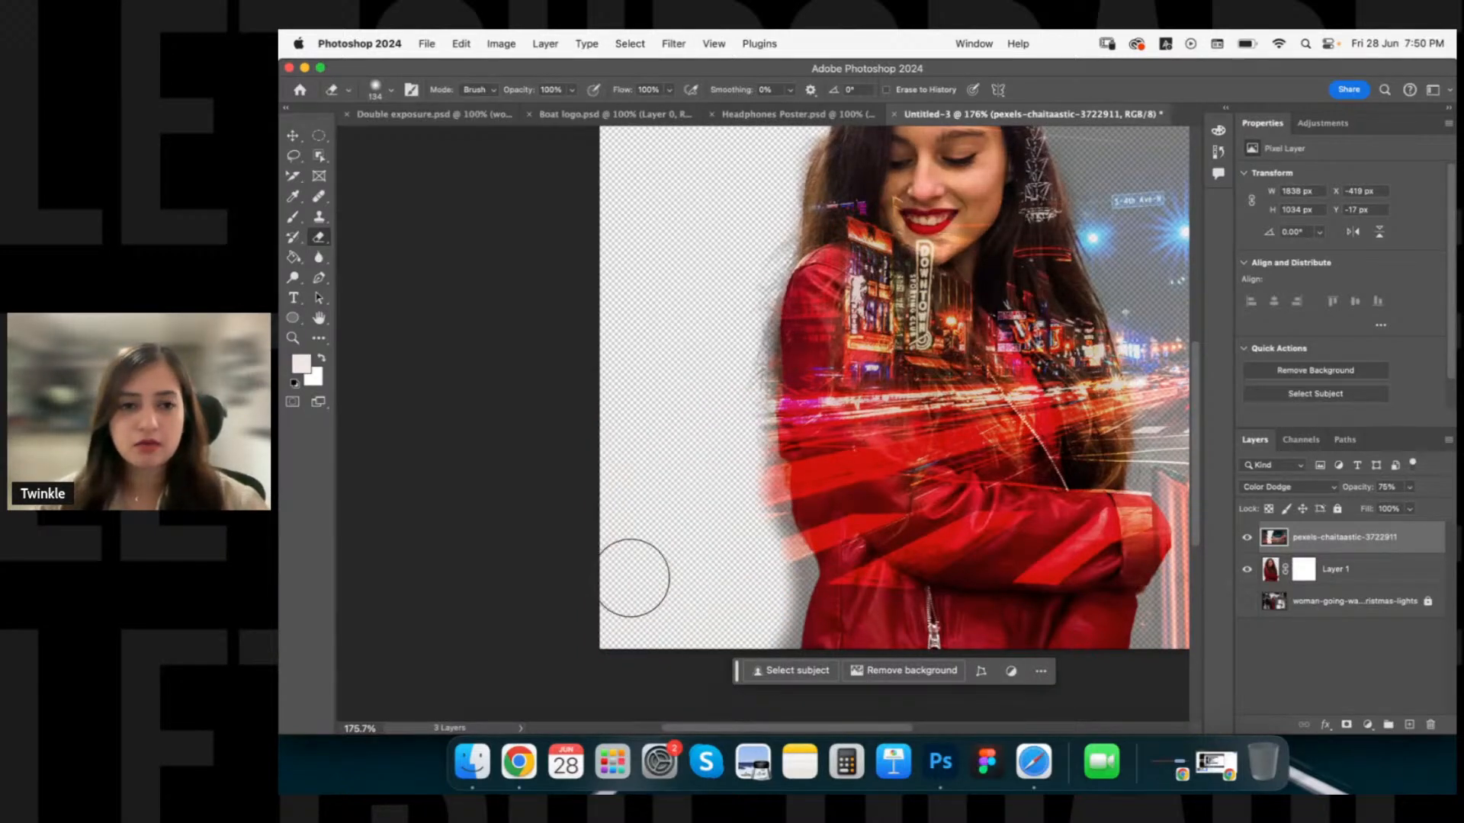
Erase the city sky above the woman's head and down the background to the right of her hair.
mouse_move(746, 154)
left_mouse_down()
mouse_move(629, 373)
mouse_move(463, 475)
left_mouse_up()
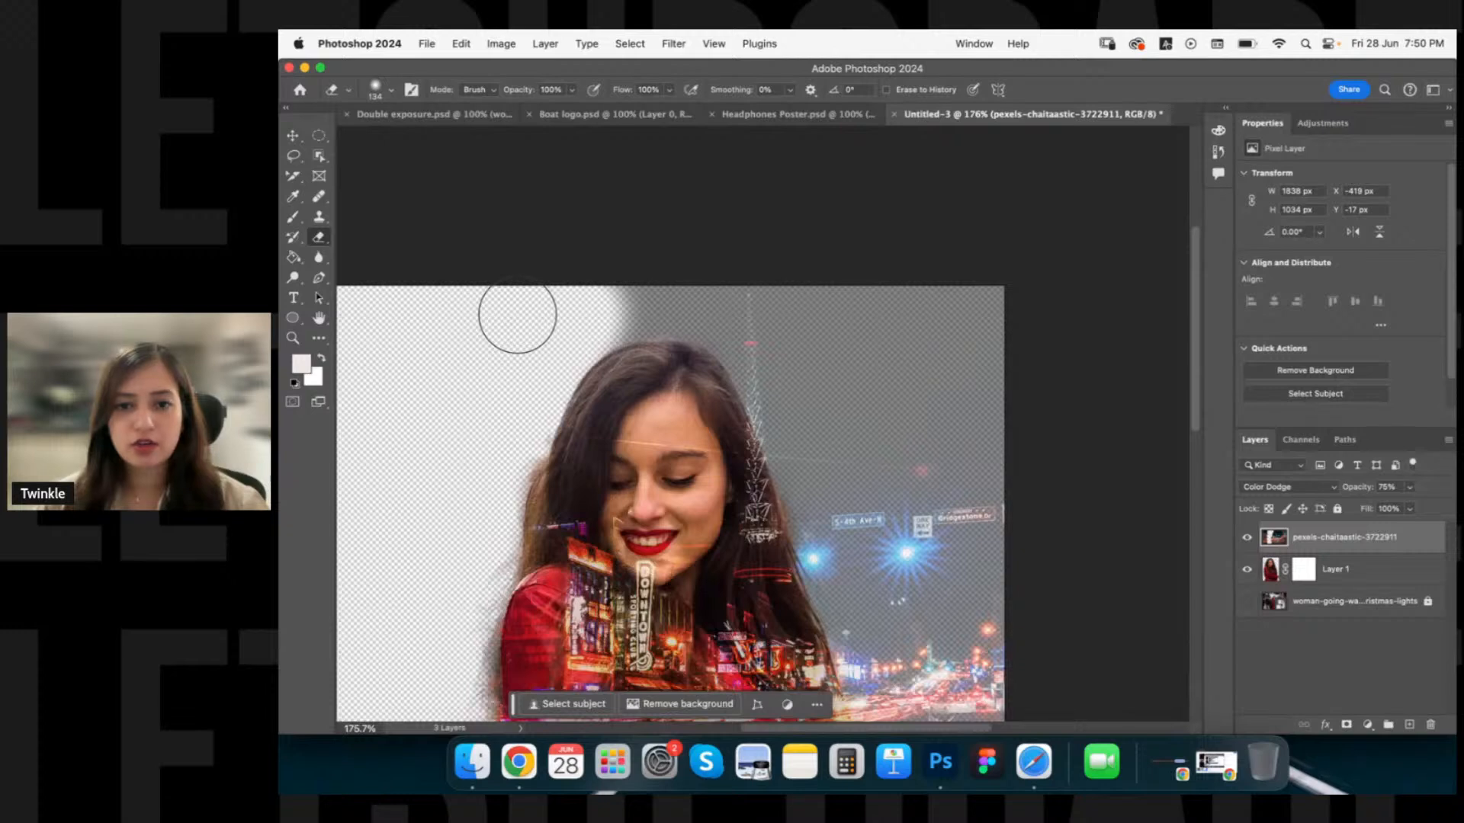
left_click_drag(516, 315, 892, 309)
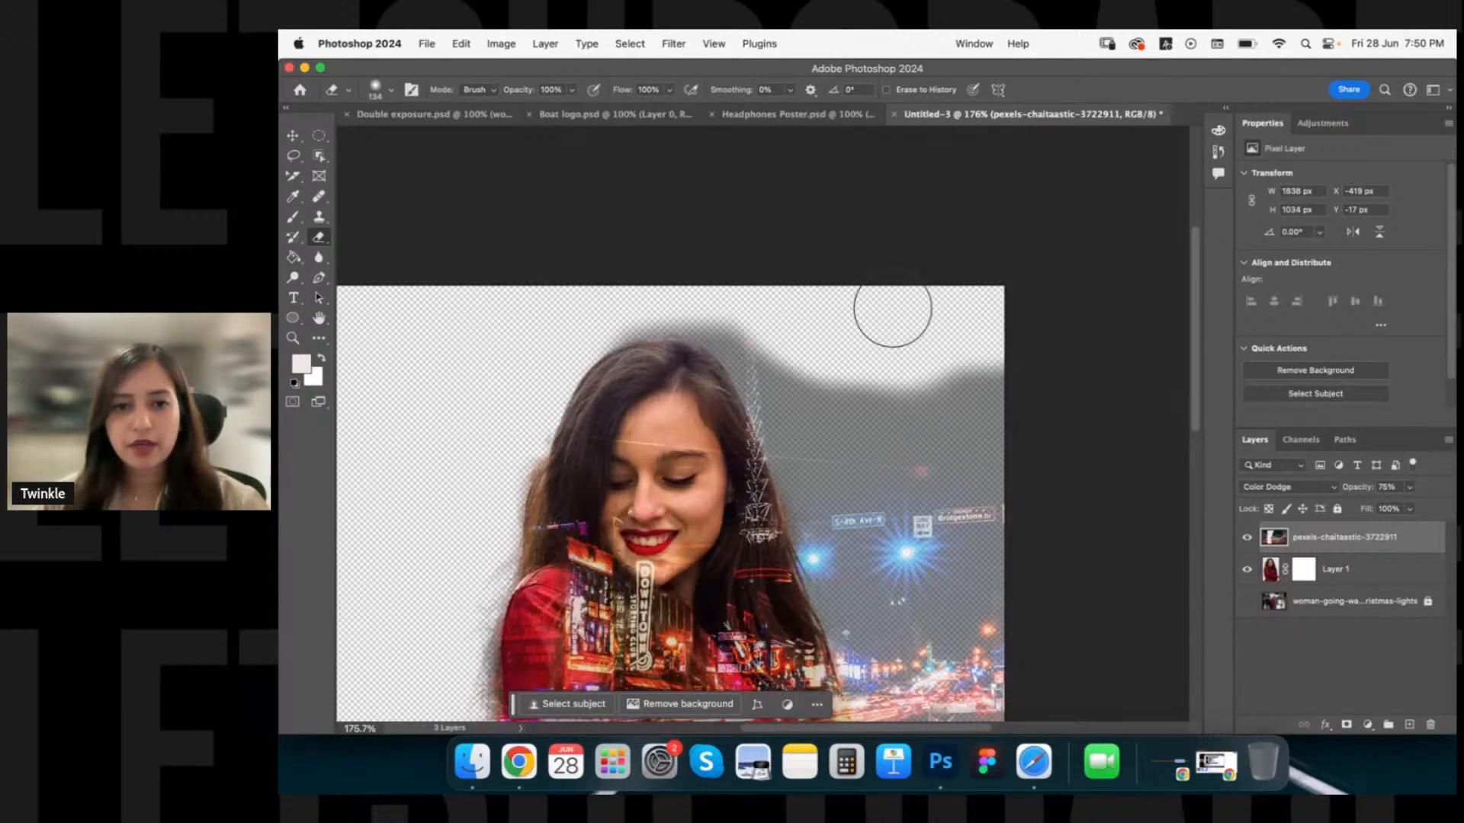
scroll(892, 308, "down", 3)
mouse_move(754, 248)
left_mouse_down()
mouse_move(921, 428)
mouse_move(827, 309)
mouse_move(946, 392)
left_mouse_up()
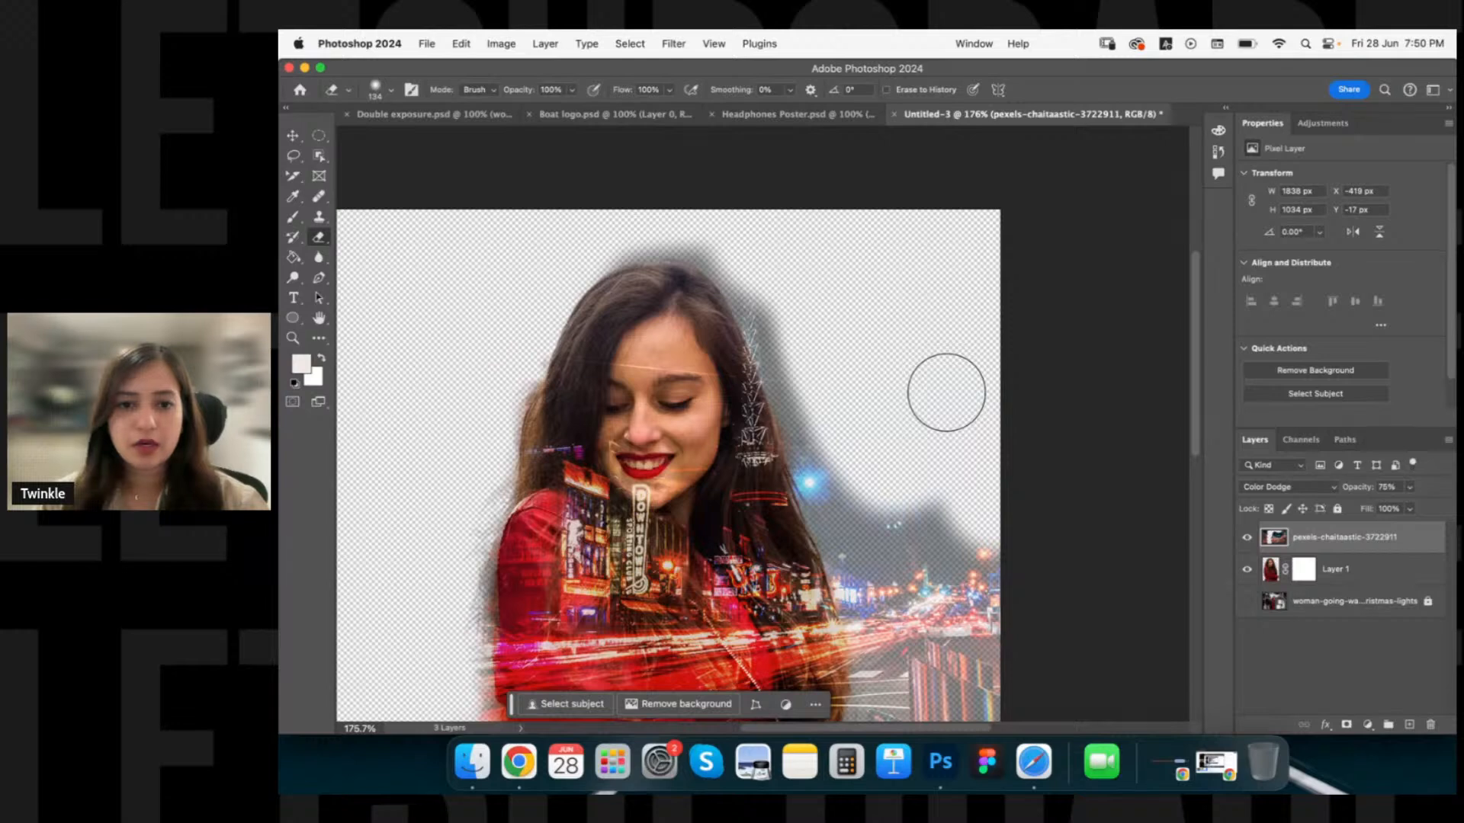
Erase the city photo from the background right of the woman's arm down to the bottom edge of the image.
scroll(816, 287, "down", 3)
scroll(816, 287, "right", 2)
mouse_move(817, 287)
left_mouse_down()
mouse_move(889, 440)
mouse_move(881, 522)
mouse_move(915, 287)
left_mouse_up()
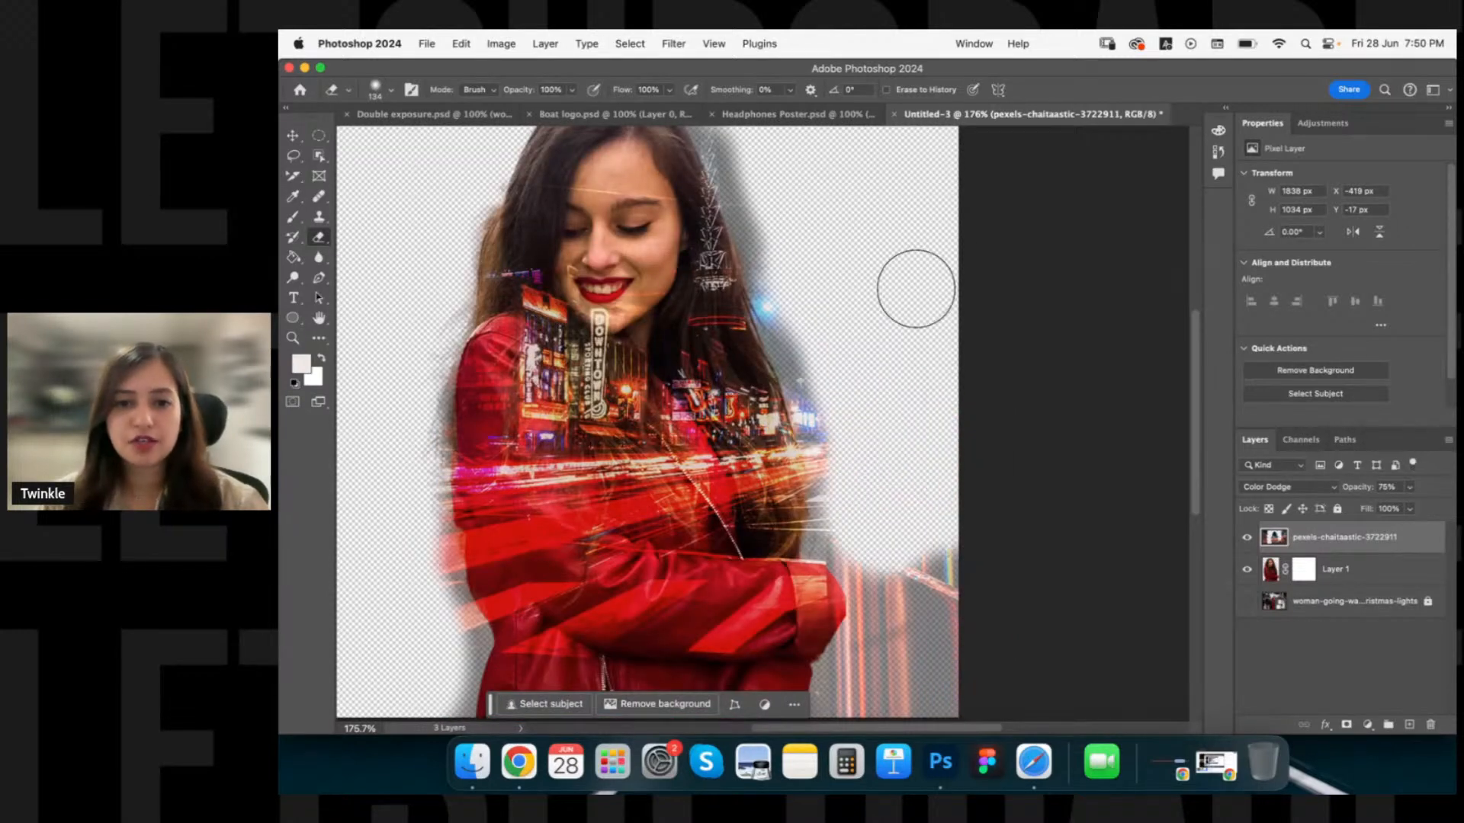
scroll(915, 287, "down", 8)
scroll(917, 251, "down", 1)
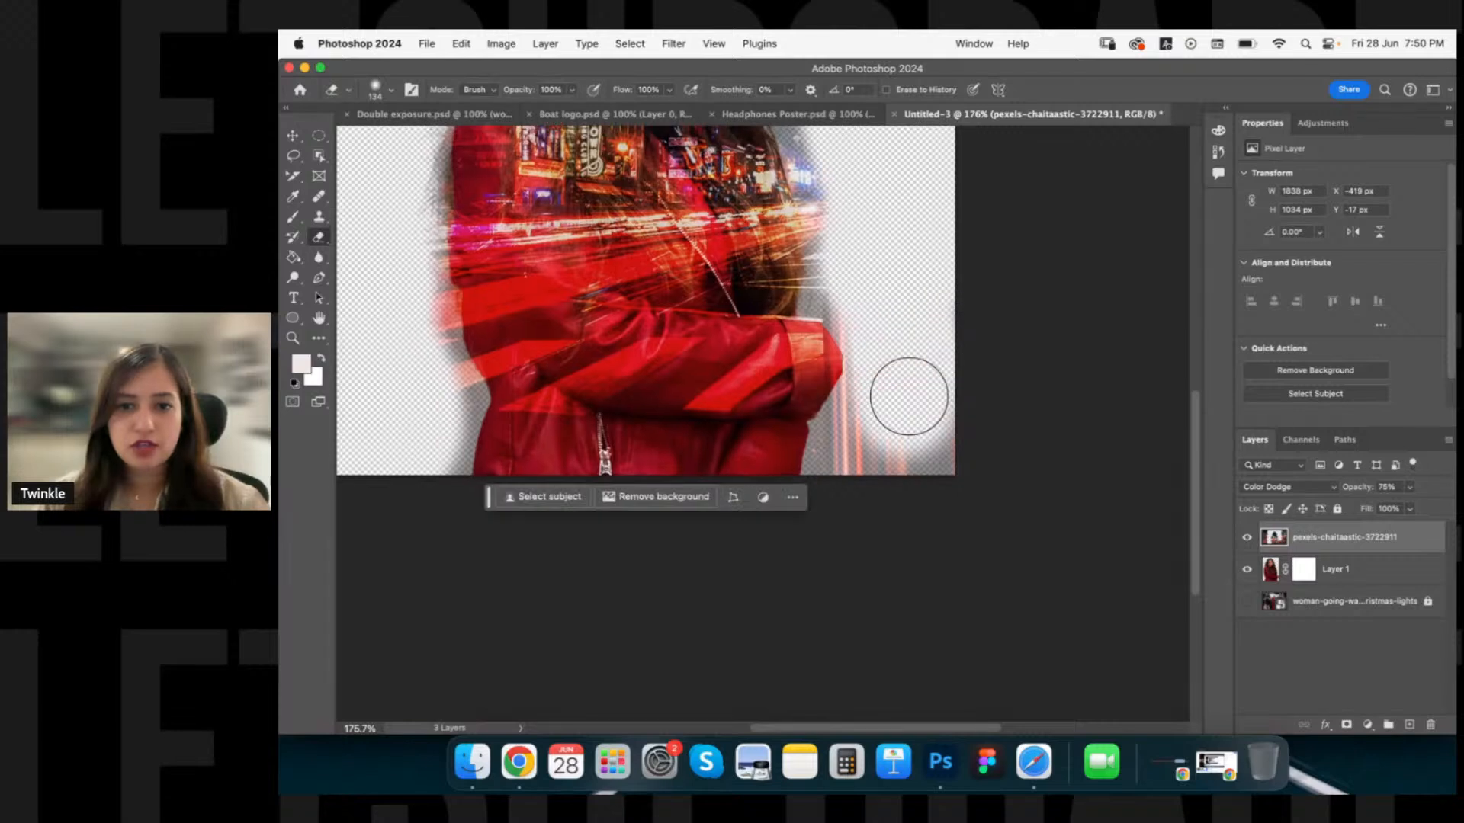
left_click_drag(909, 396, 930, 441)
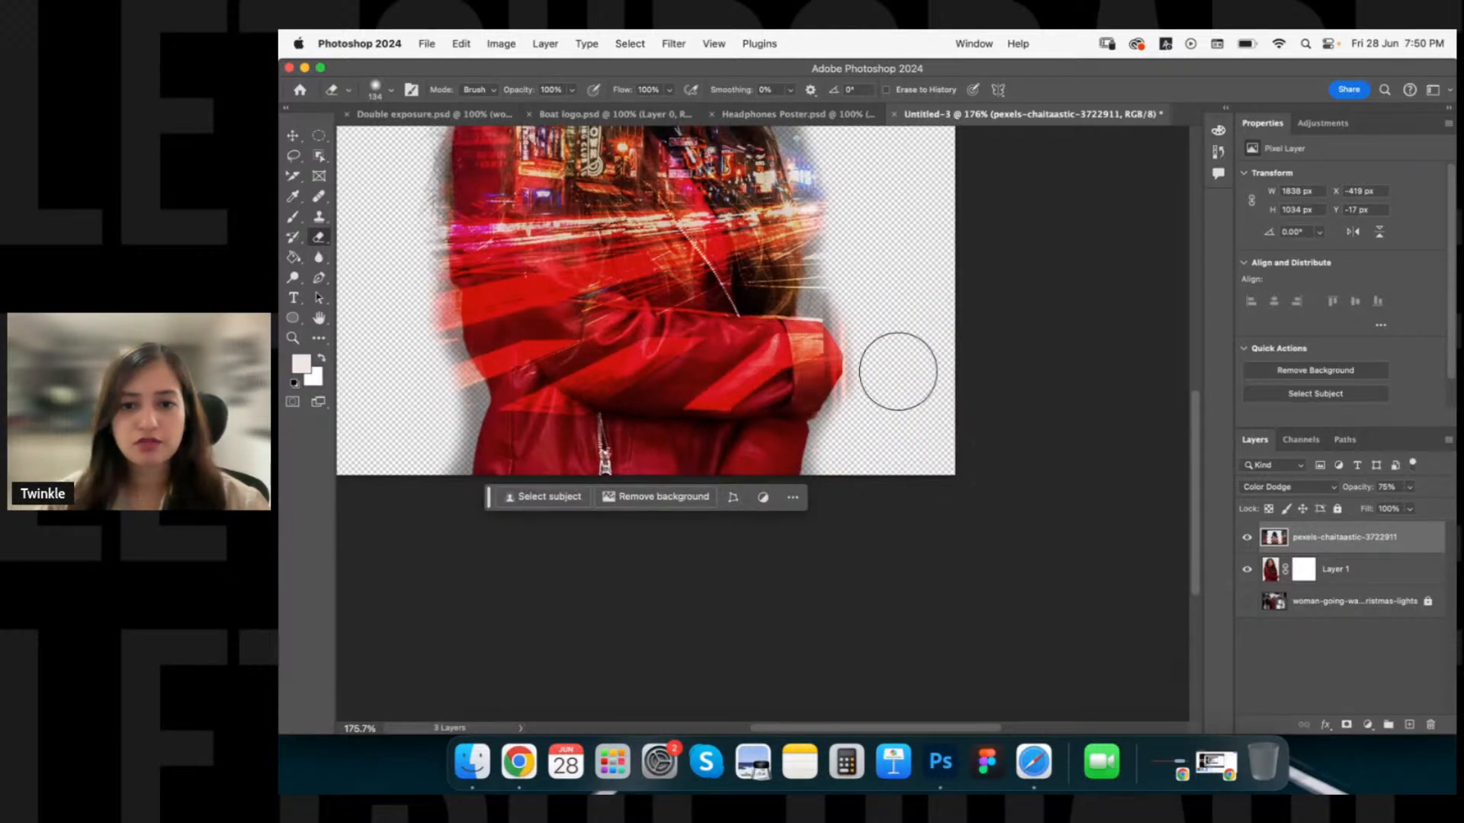
Reduce the eraser size to 39 px and erase the leftover city fringe around the cuff and elbow on the woman's right-hand side.
key("z")
left_click_drag(813, 416, 869, 435)
key("e")
key("z")
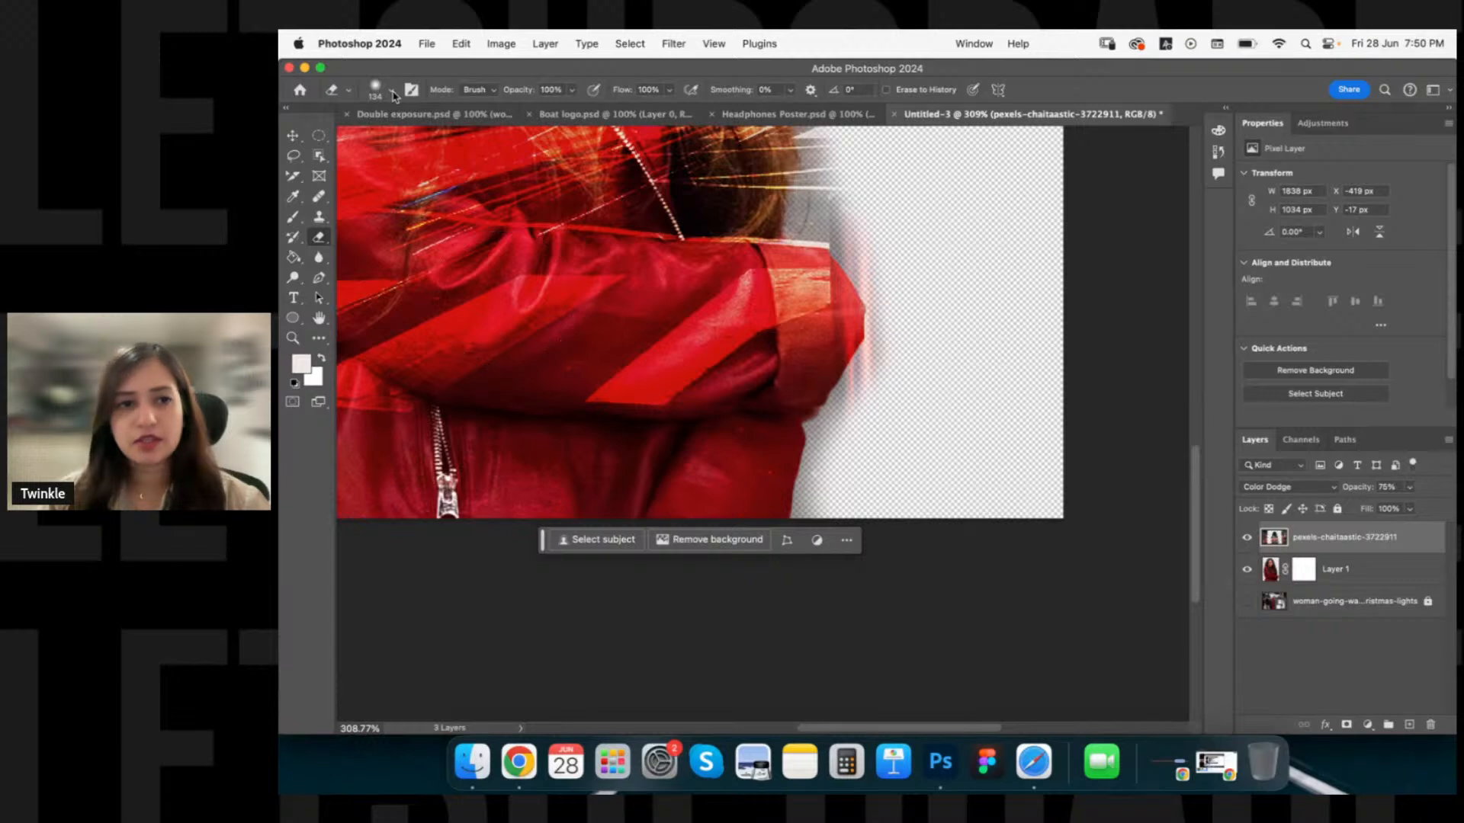
mouse_move(763, 275)
left_mouse_down()
mouse_move(800, 323)
mouse_move(762, 325)
left_mouse_up()
key("e")
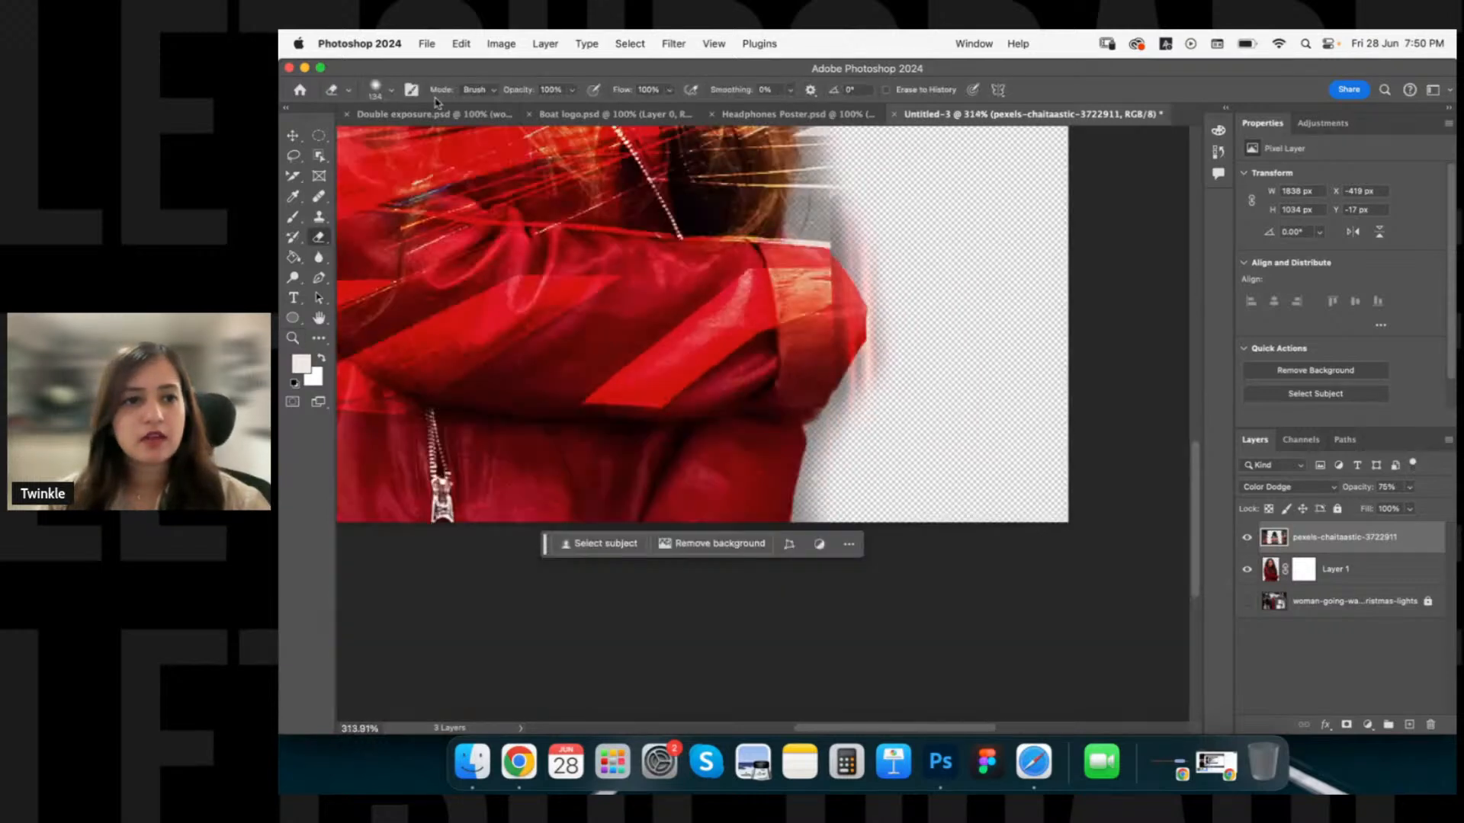
left_click(391, 89)
left_click_drag(397, 134, 387, 139)
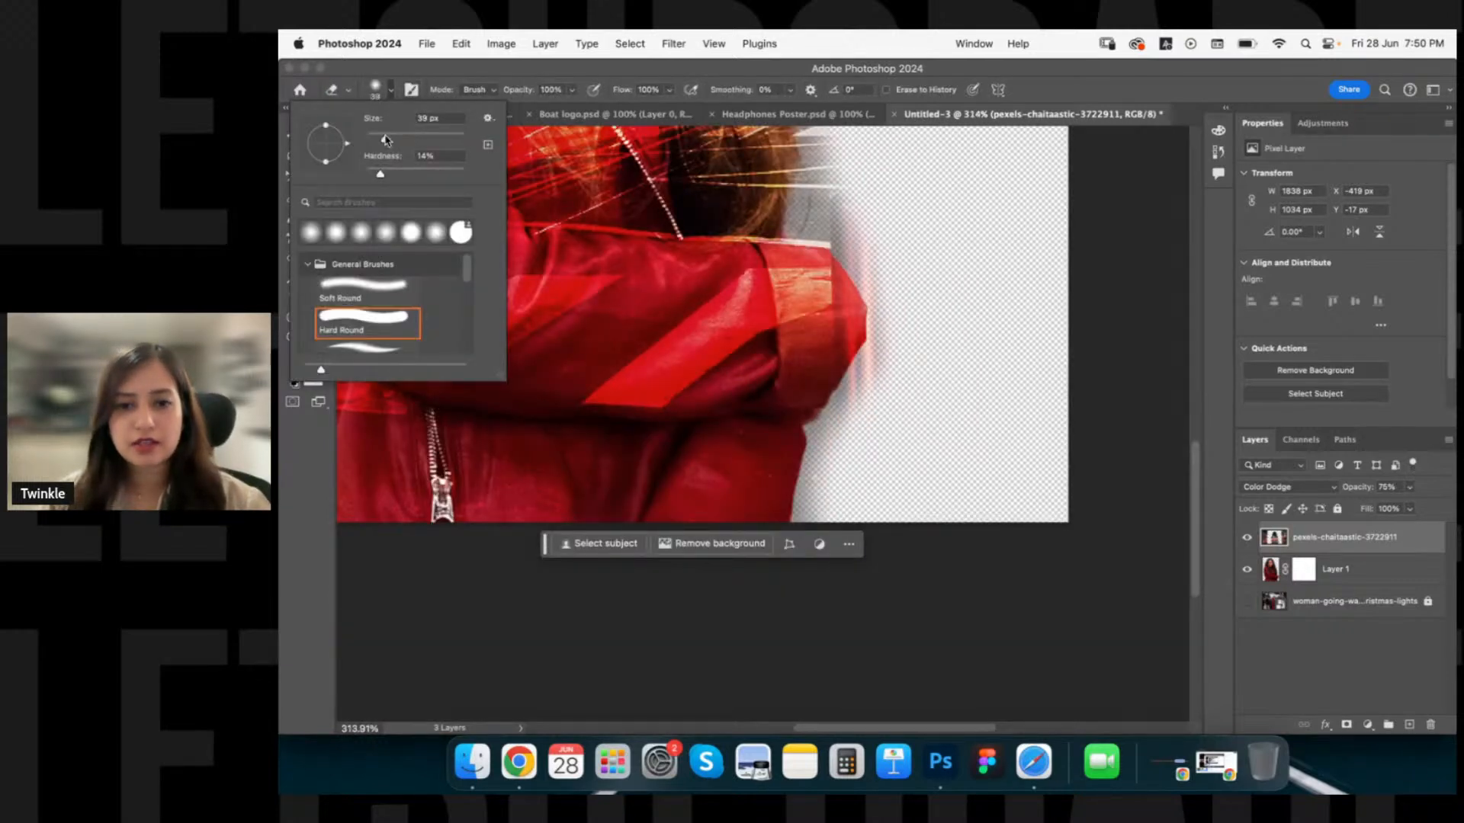
left_click_drag(880, 368, 833, 464)
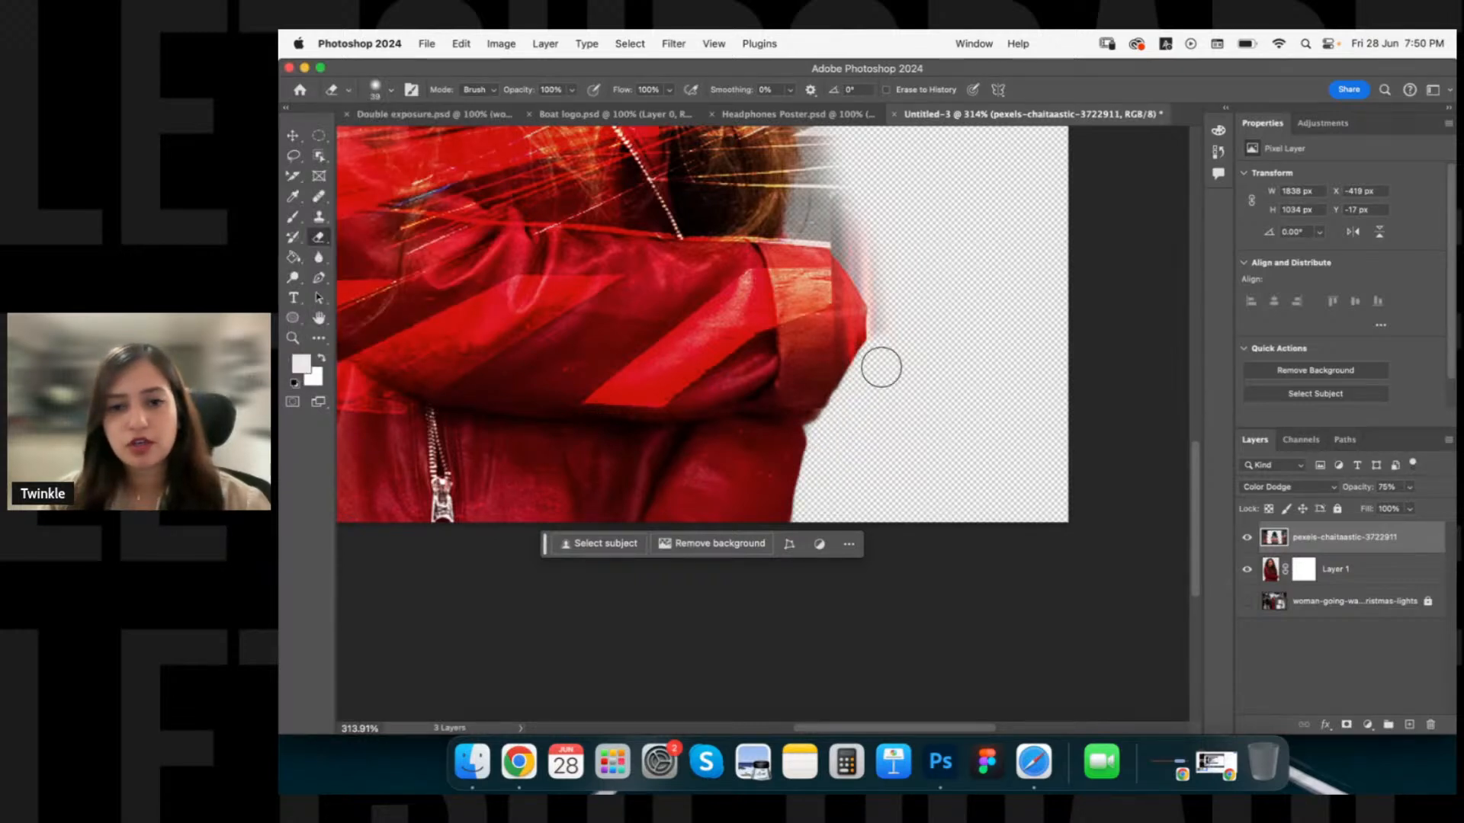
mouse_move(884, 306)
left_mouse_down()
mouse_move(885, 341)
mouse_move(846, 283)
mouse_move(804, 270)
mouse_move(839, 328)
mouse_move(815, 365)
mouse_move(818, 293)
left_mouse_up()
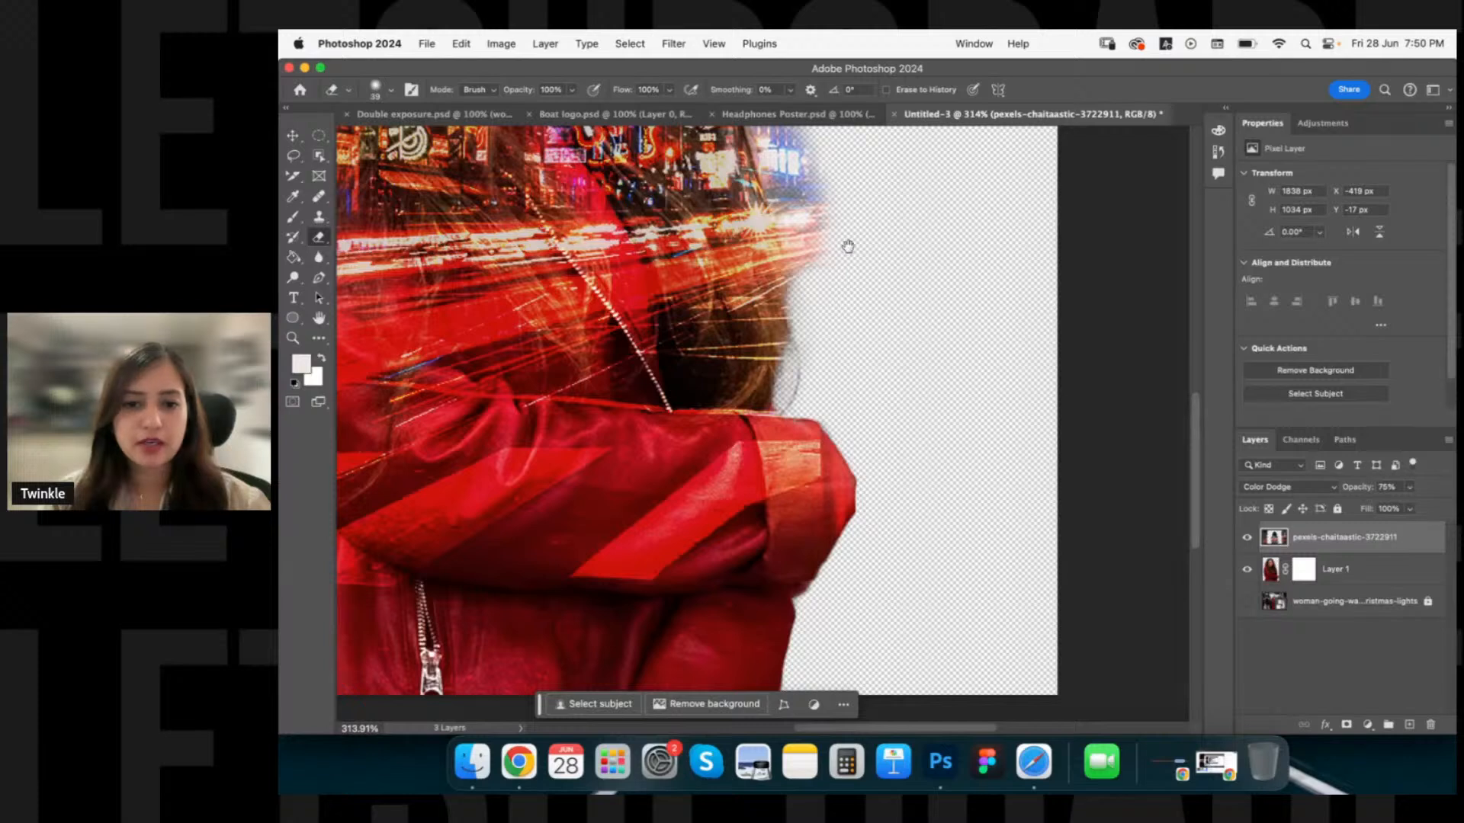
Erase the remaining city haze and tower edge along the right side of the woman's hair.
mouse_move(848, 246)
left_mouse_down()
mouse_move(849, 441)
mouse_move(775, 238)
mouse_move(912, 419)
left_mouse_up()
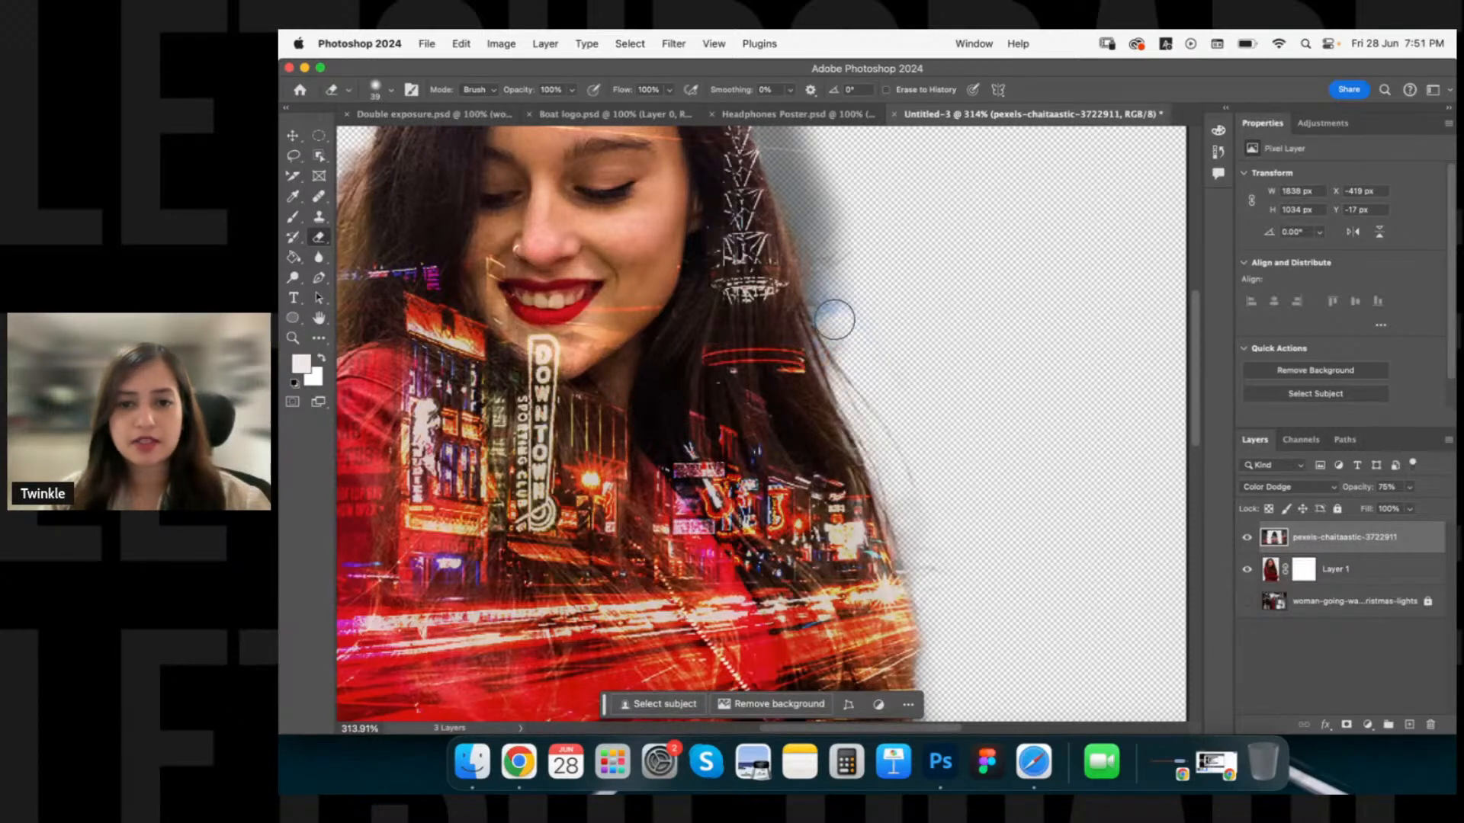
mouse_move(833, 318)
left_mouse_down()
mouse_move(842, 244)
mouse_move(903, 450)
left_mouse_up()
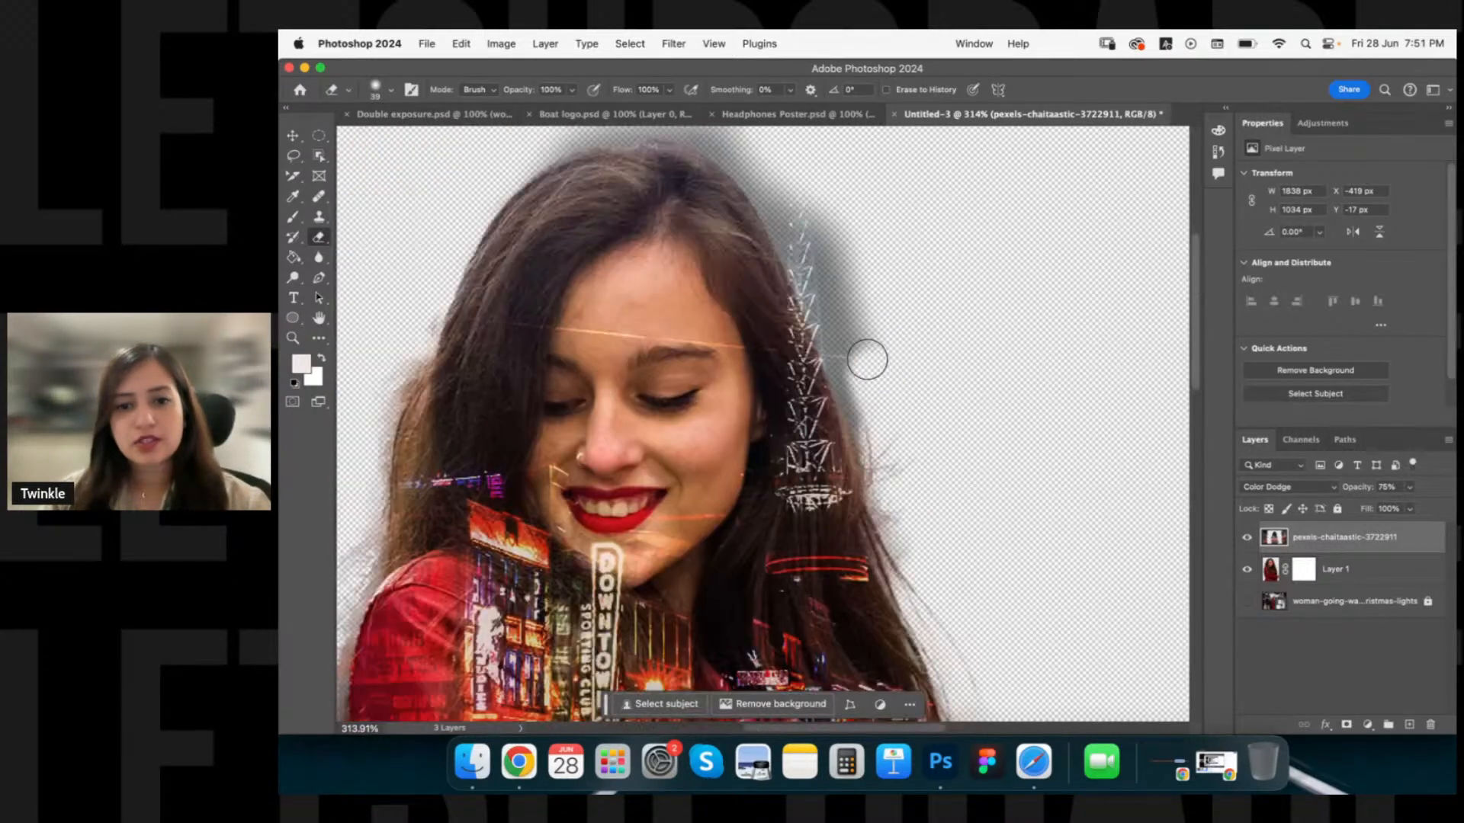
mouse_move(866, 353)
left_mouse_down()
mouse_move(872, 408)
mouse_move(810, 229)
left_mouse_up()
left_click_drag(810, 305, 823, 393)
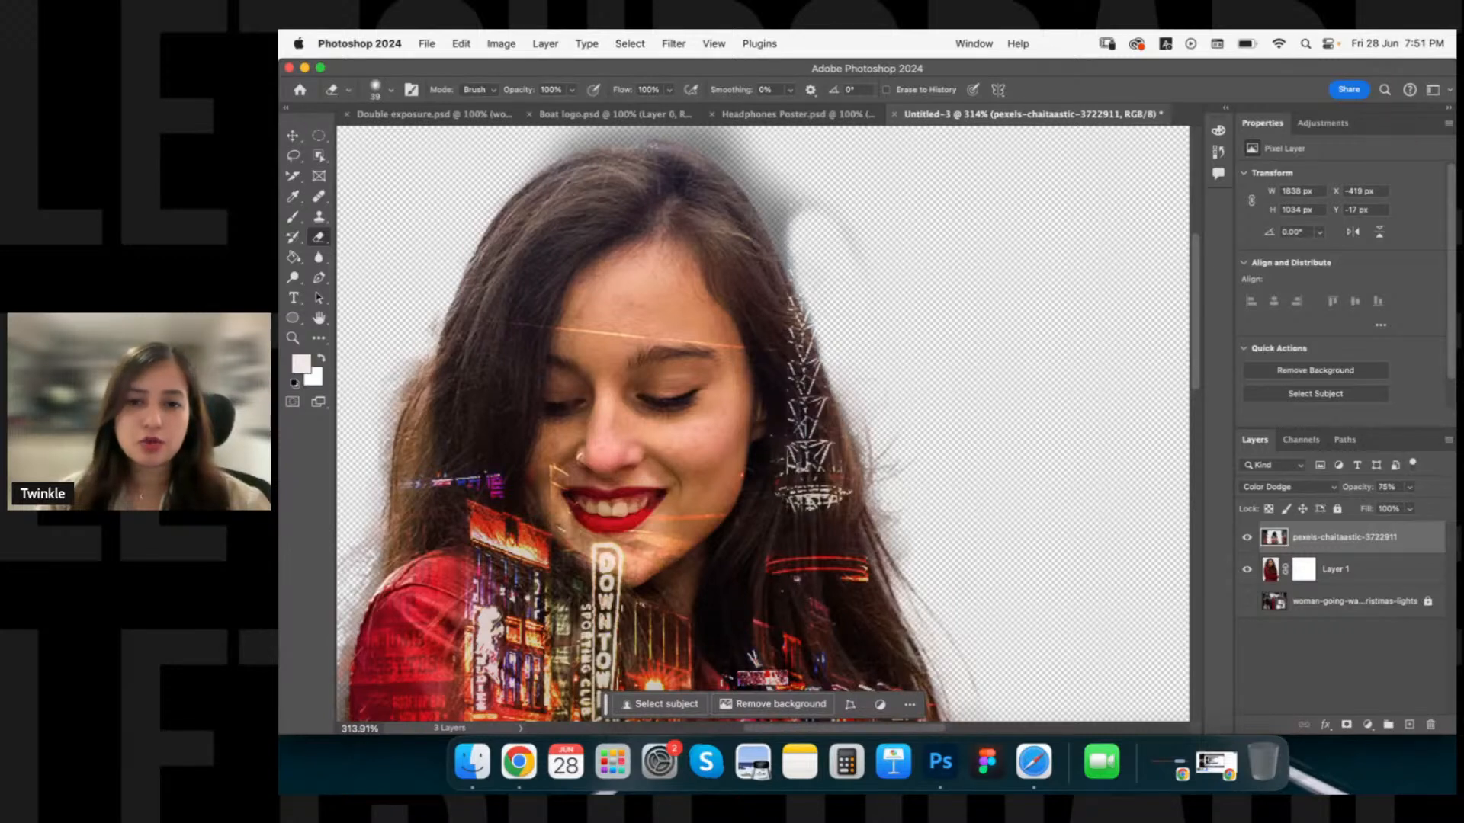
Erase the grey sky haze around the upper right and top of the woman's head.
key("space")
left_click_drag(816, 227, 876, 353)
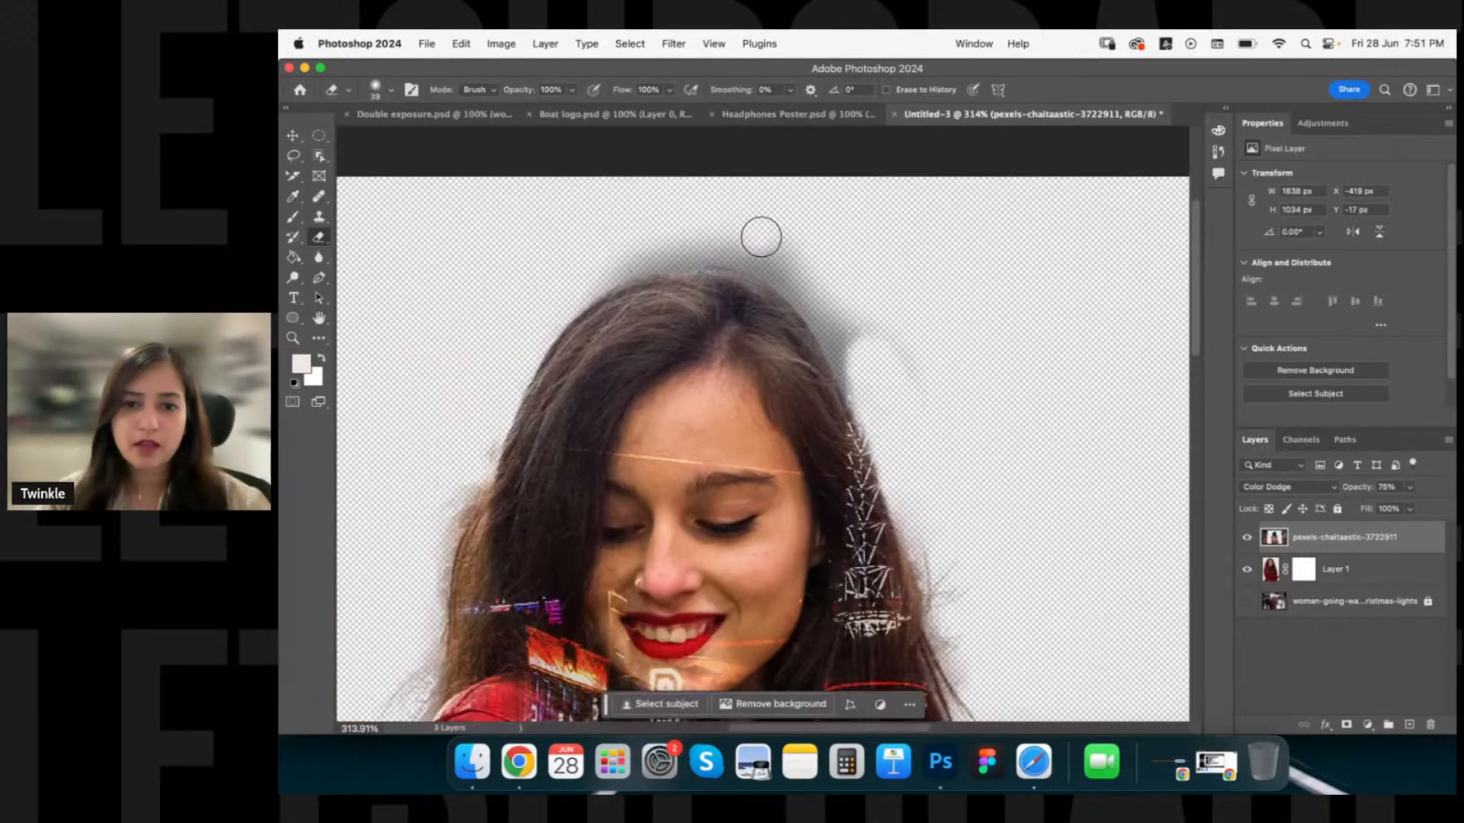
mouse_move(761, 237)
left_mouse_down()
mouse_move(849, 330)
mouse_move(871, 383)
mouse_move(956, 459)
left_mouse_up()
scroll(956, 459, "left", 4)
scroll(956, 381, "up", 2)
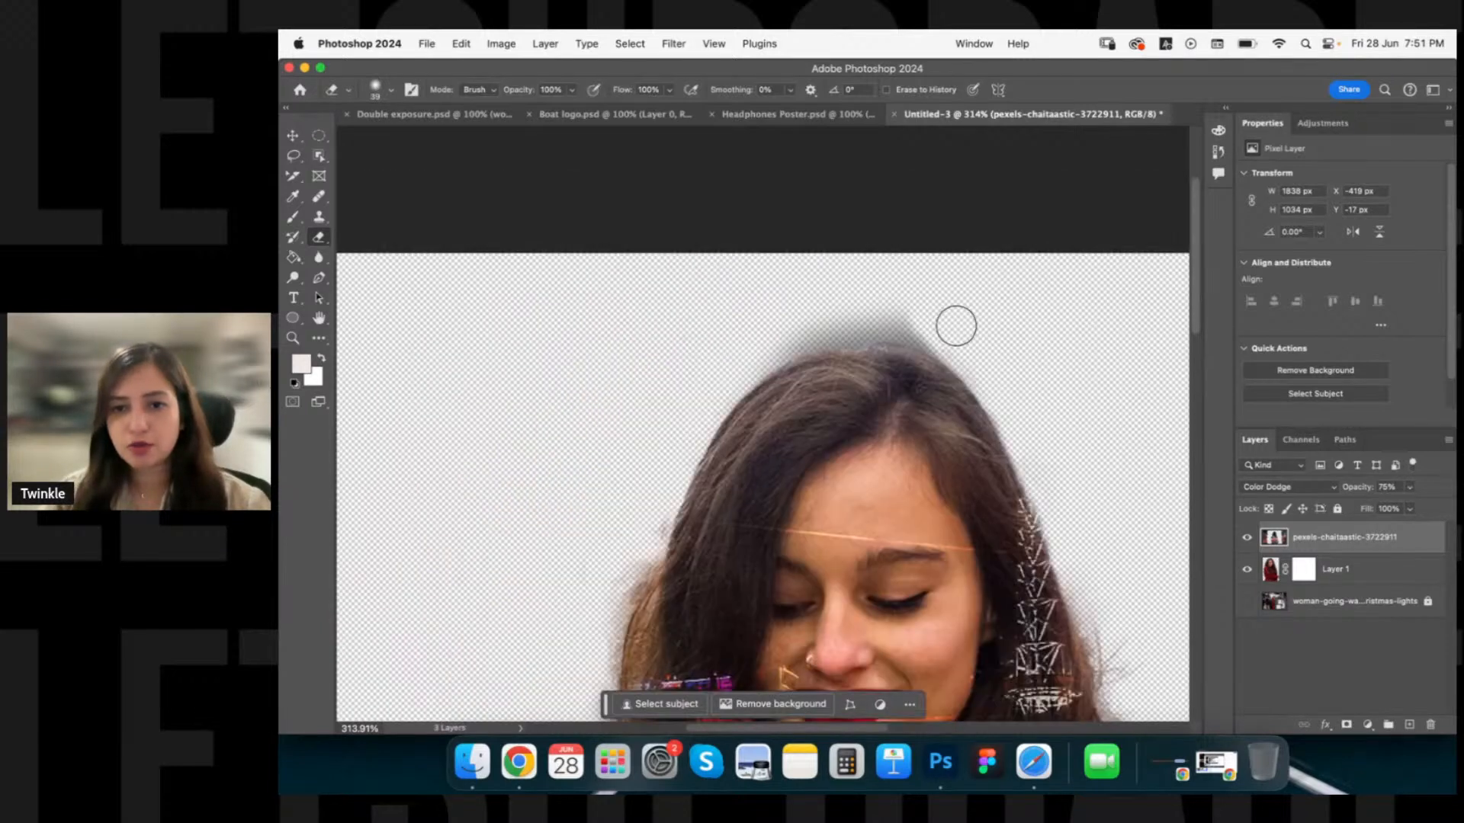
mouse_move(956, 326)
left_mouse_down()
mouse_move(981, 361)
mouse_move(939, 330)
mouse_move(855, 325)
mouse_move(746, 363)
left_mouse_up()
Erase the leftover city fringe along the left side of the woman's shoulder and jacket down to the bottom edge.
left_click_drag(642, 403, 698, 288)
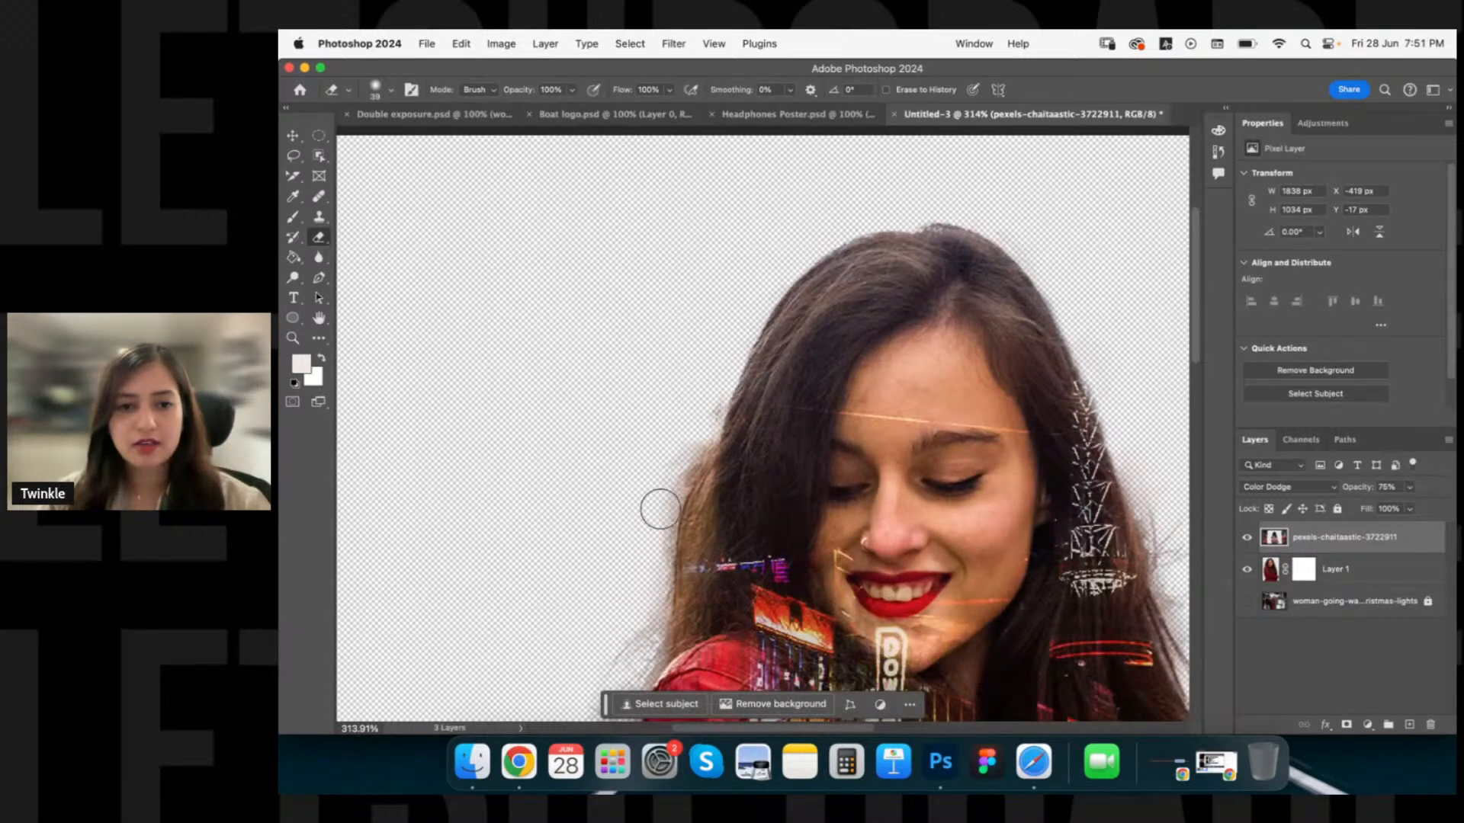
left_click_drag(661, 510, 715, 222)
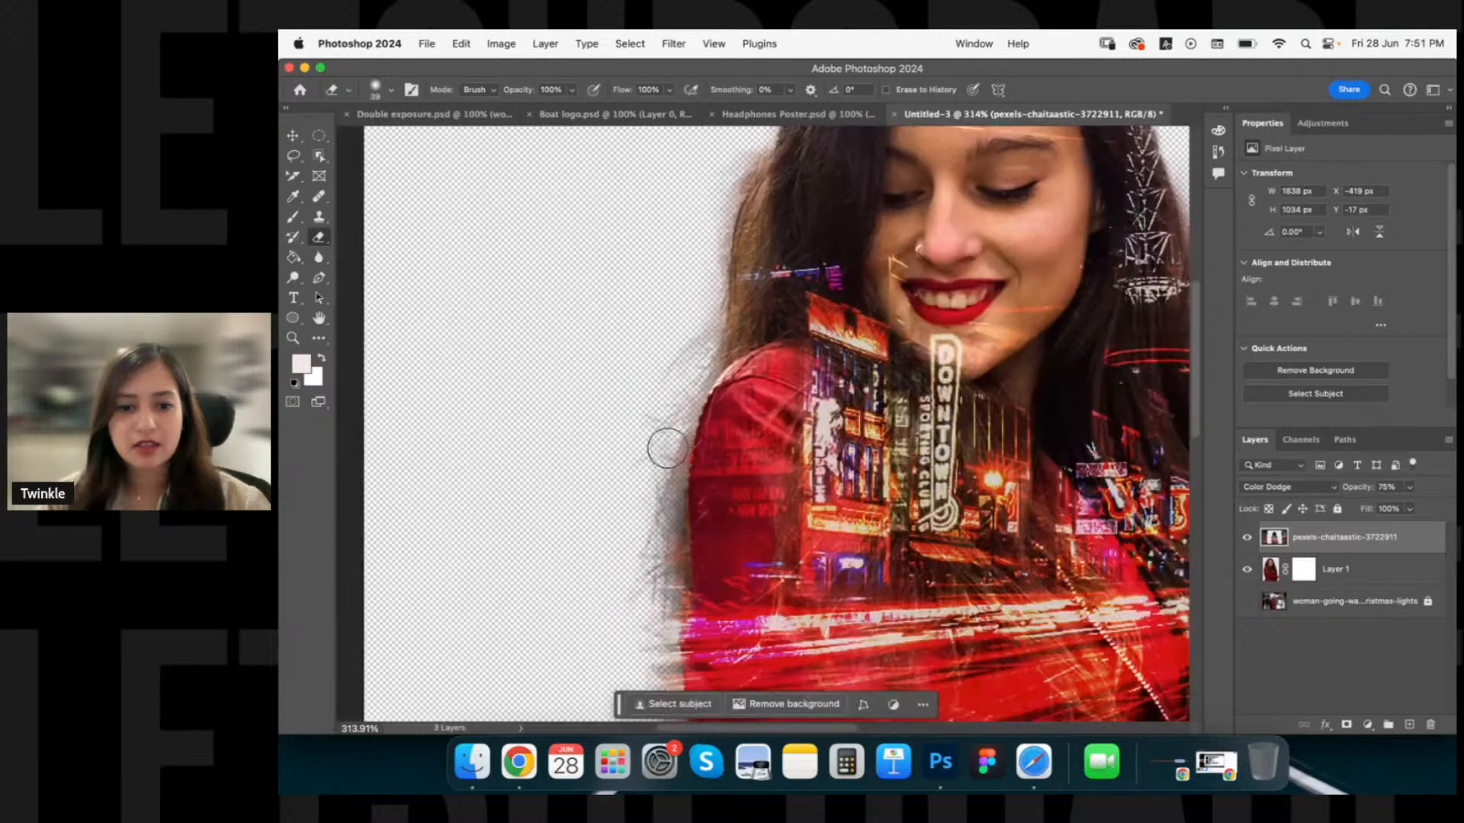
mouse_move(667, 448)
left_mouse_down()
mouse_move(666, 607)
mouse_move(695, 308)
mouse_move(733, 549)
mouse_move(692, 342)
mouse_move(712, 377)
mouse_move(705, 526)
mouse_move(673, 526)
left_mouse_up()
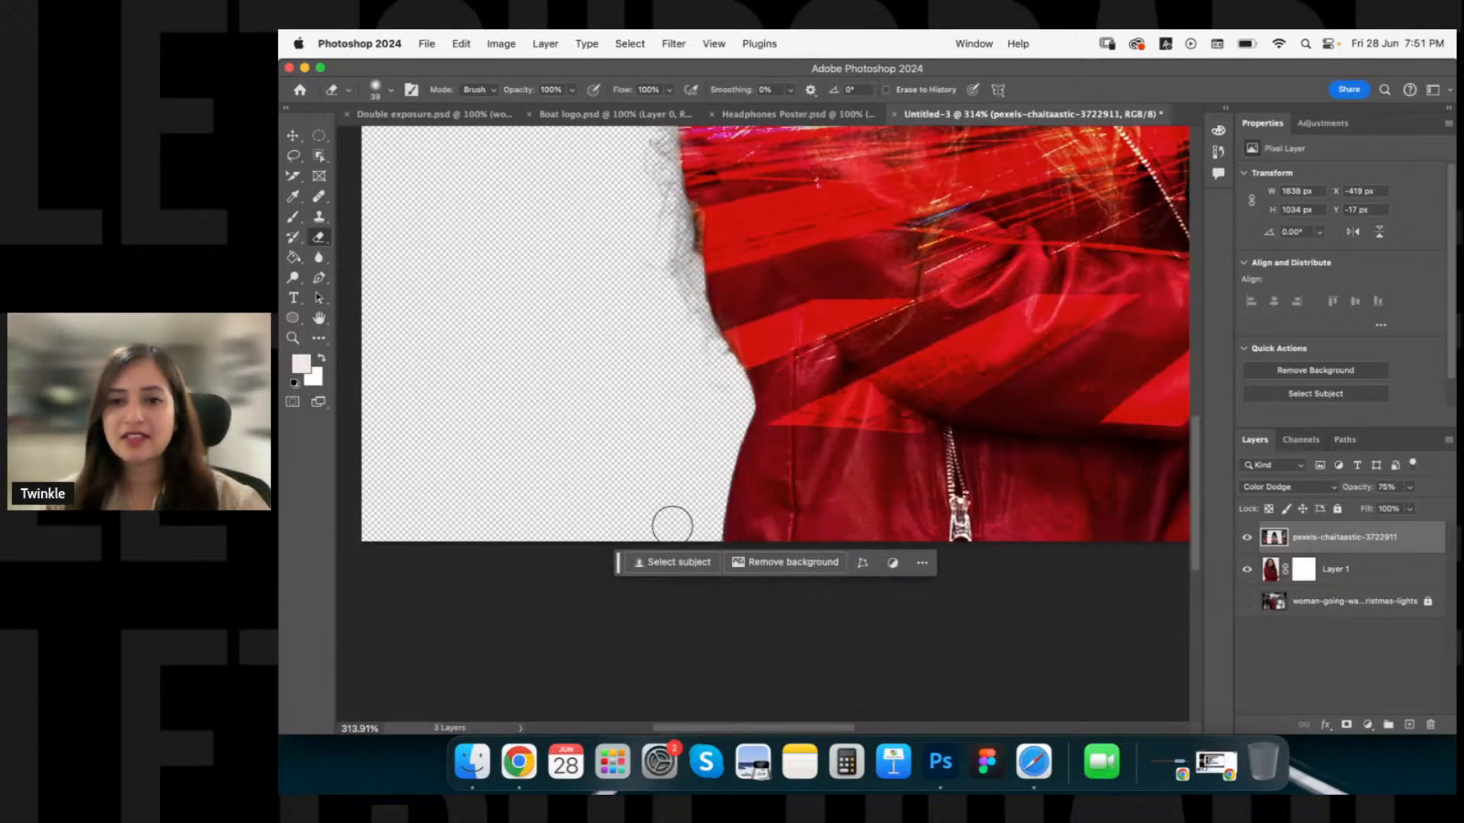
scroll(982, 299, "down", 5)
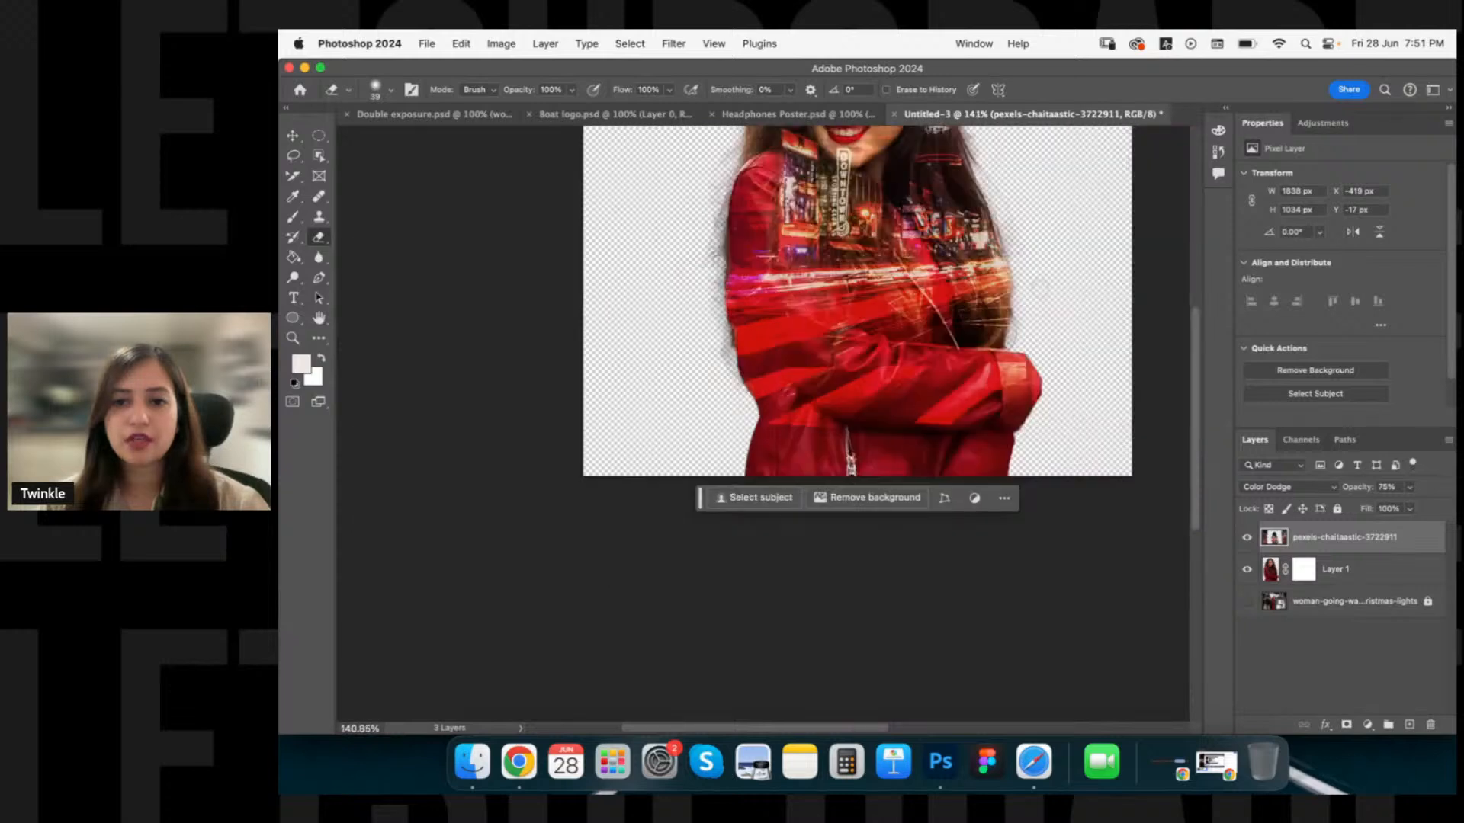
scroll(1029, 294, "up", 2)
scroll(1015, 298, "up", 1)
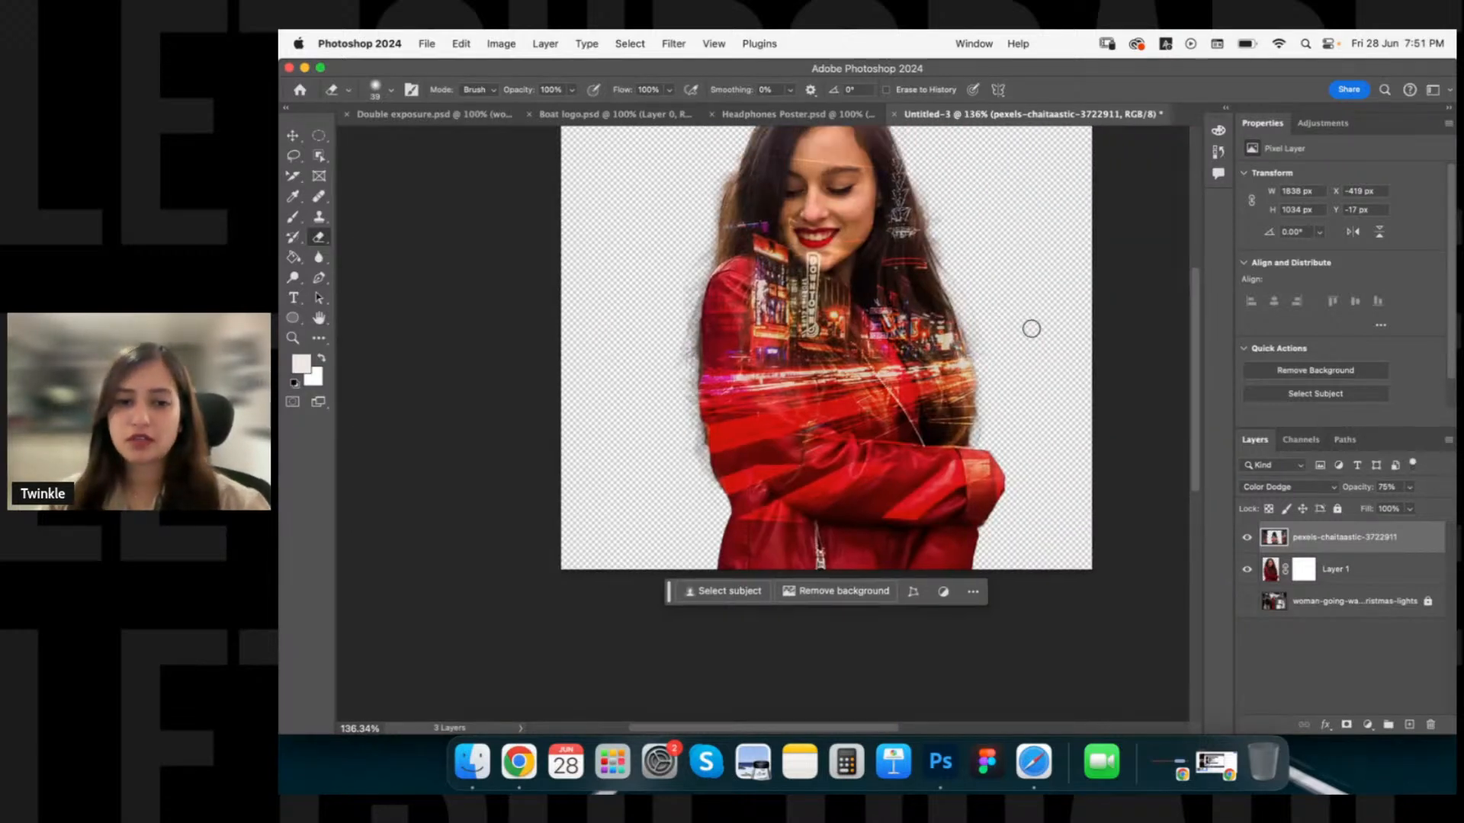
scroll(911, 358, "up", 3)
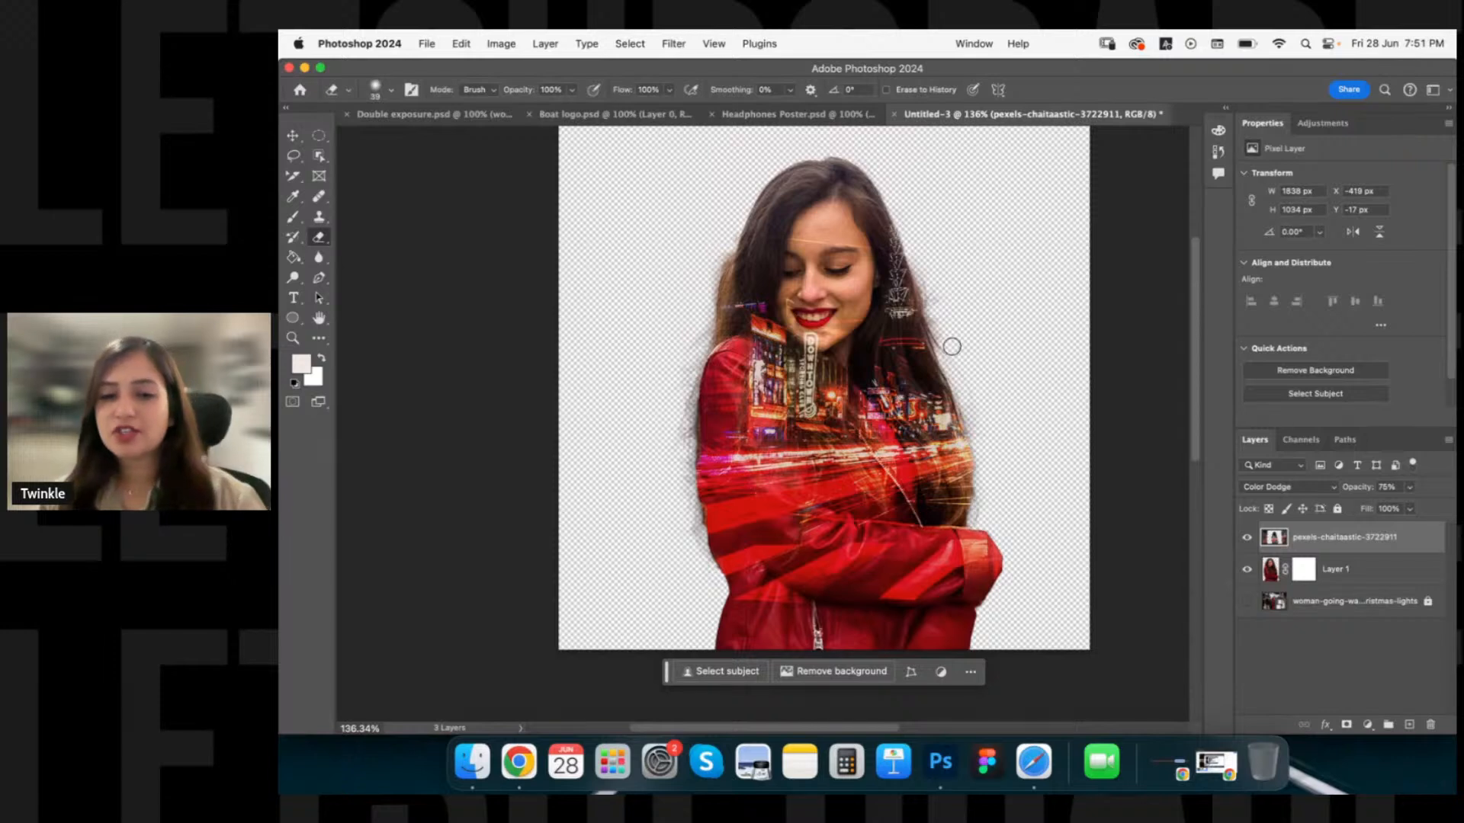
Try painting black with the Brush on Layer 1's mask over the cuff's outer edge, and undo the stroke.
key("v")
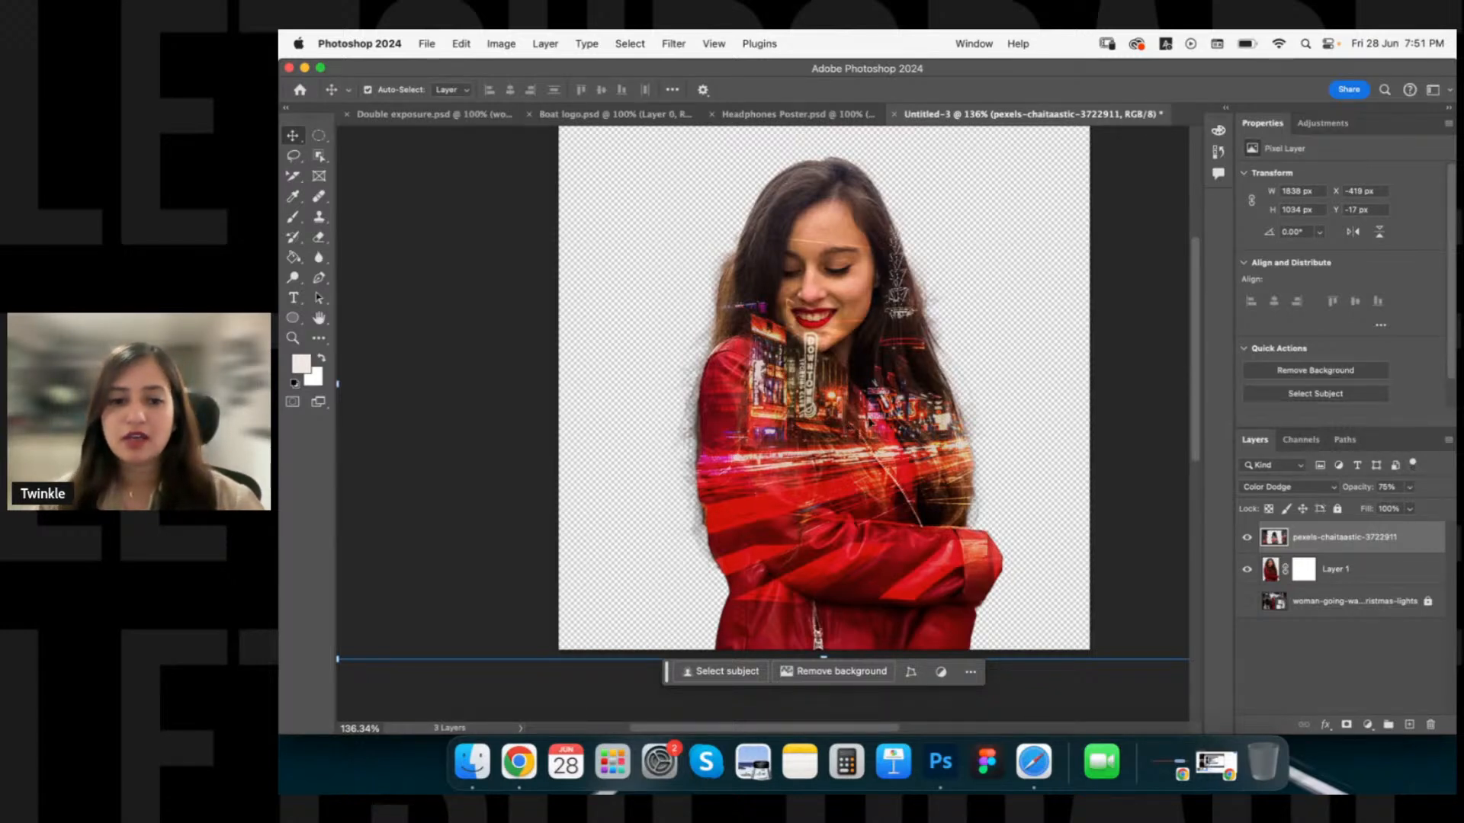
key("super+minus")
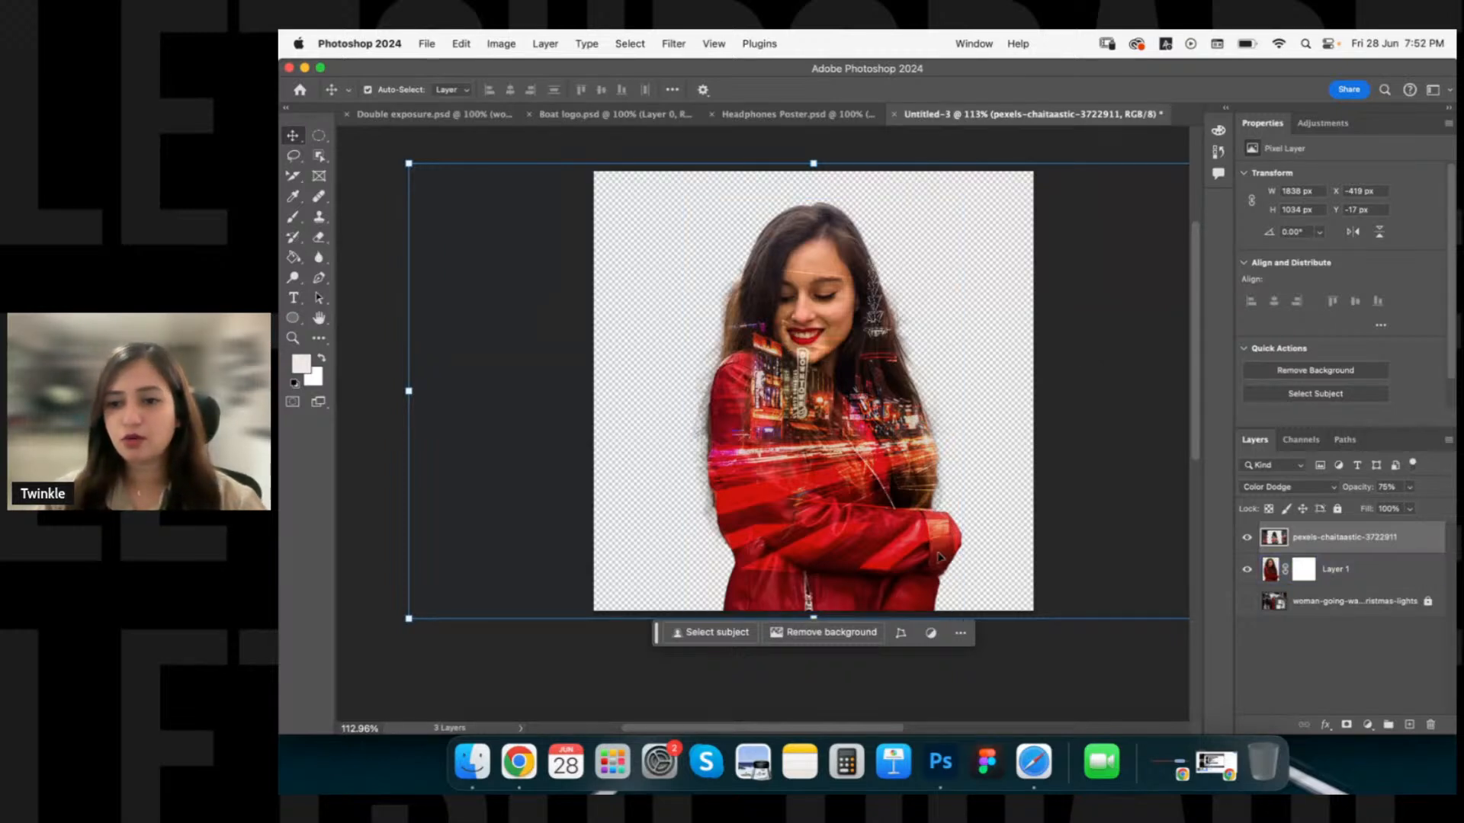
left_click(1303, 569)
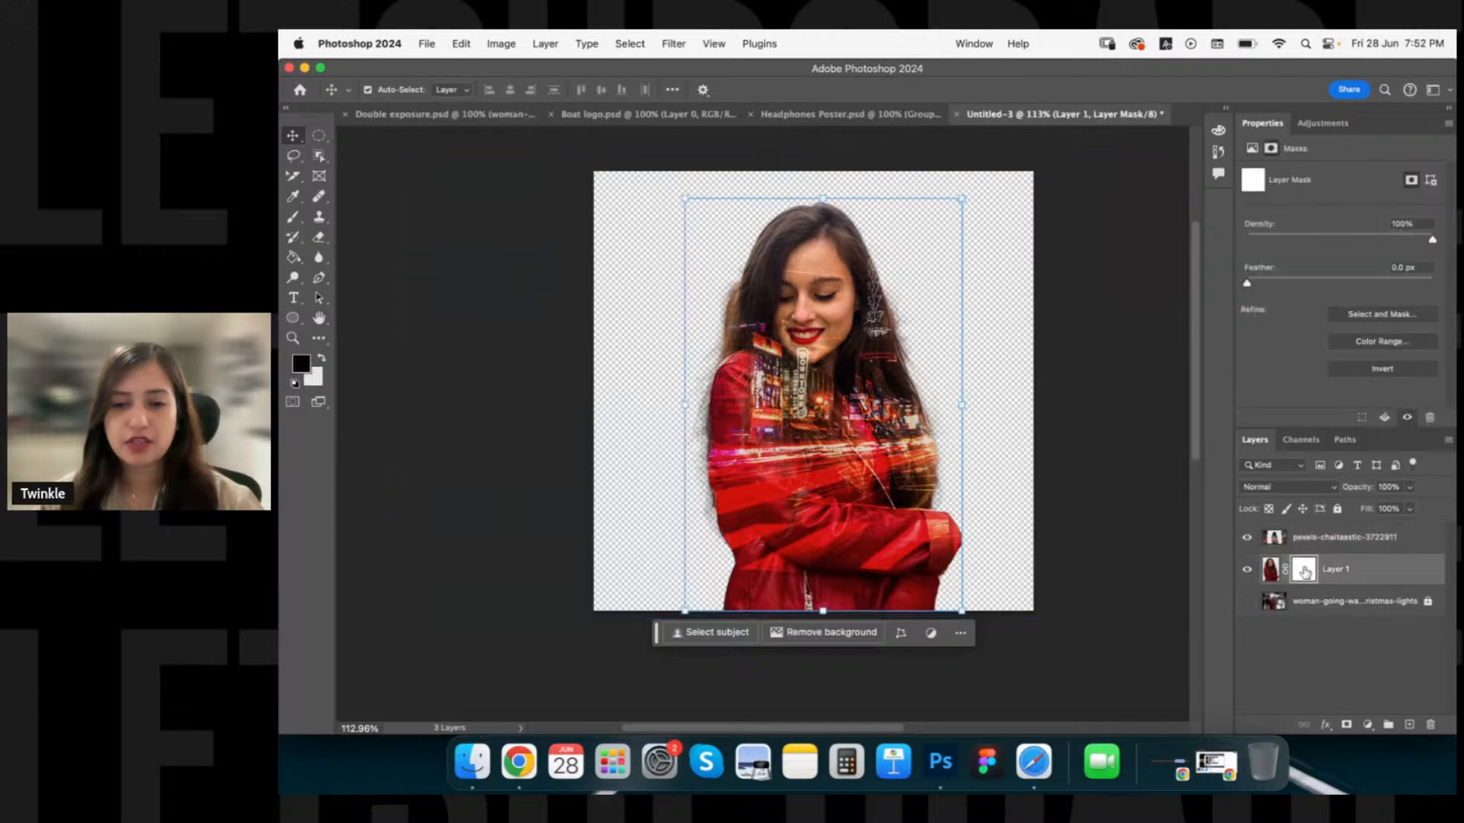
key("b")
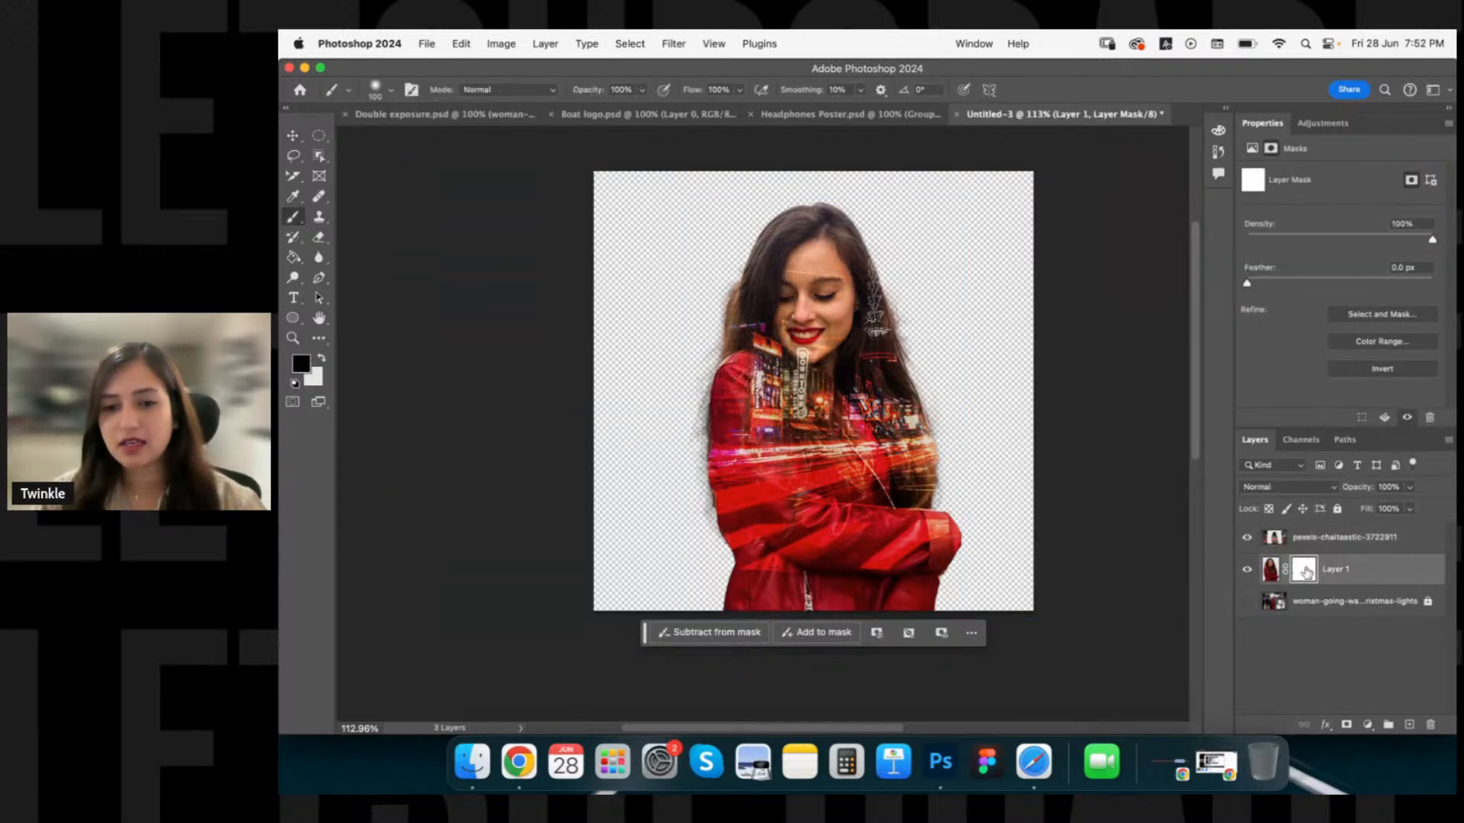
left_click_drag(954, 521, 968, 567)
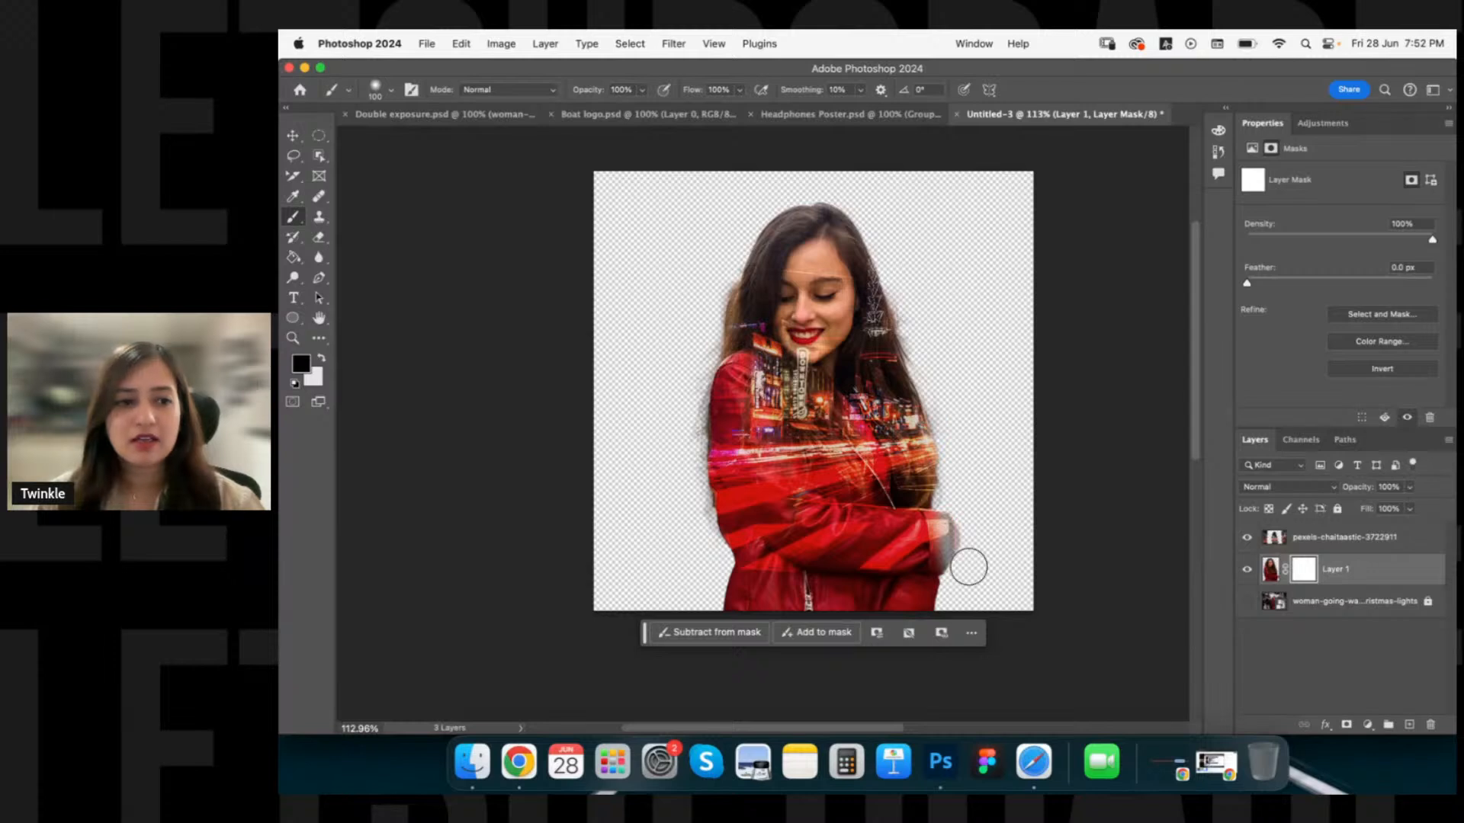
key("super+z")
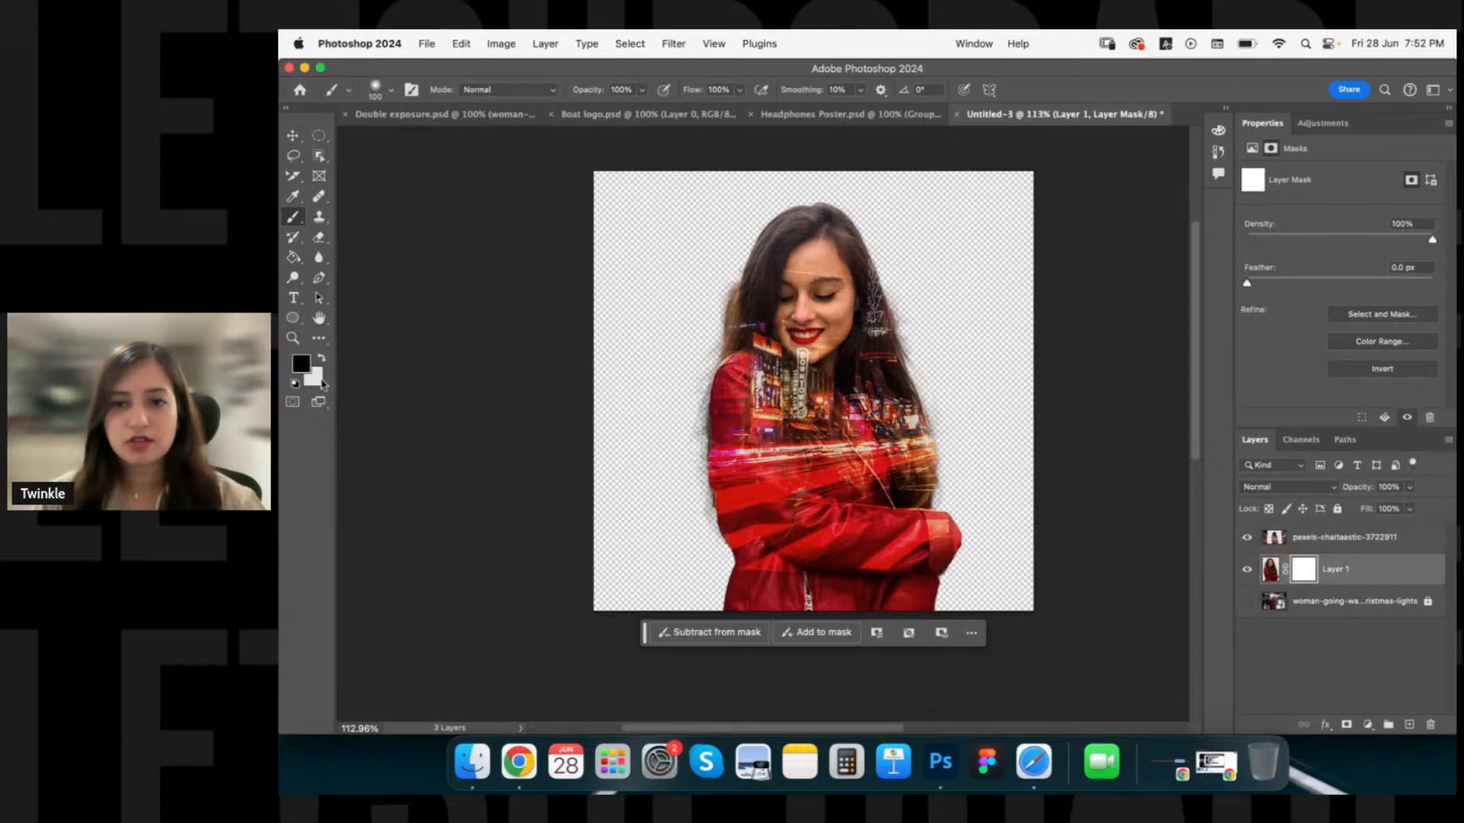
Set the background colour to white (ffffff) and swap it into the foreground for work on Layer 1's mask.
left_click(322, 382)
left_click_drag(948, 292, 945, 241)
left_click(1296, 231)
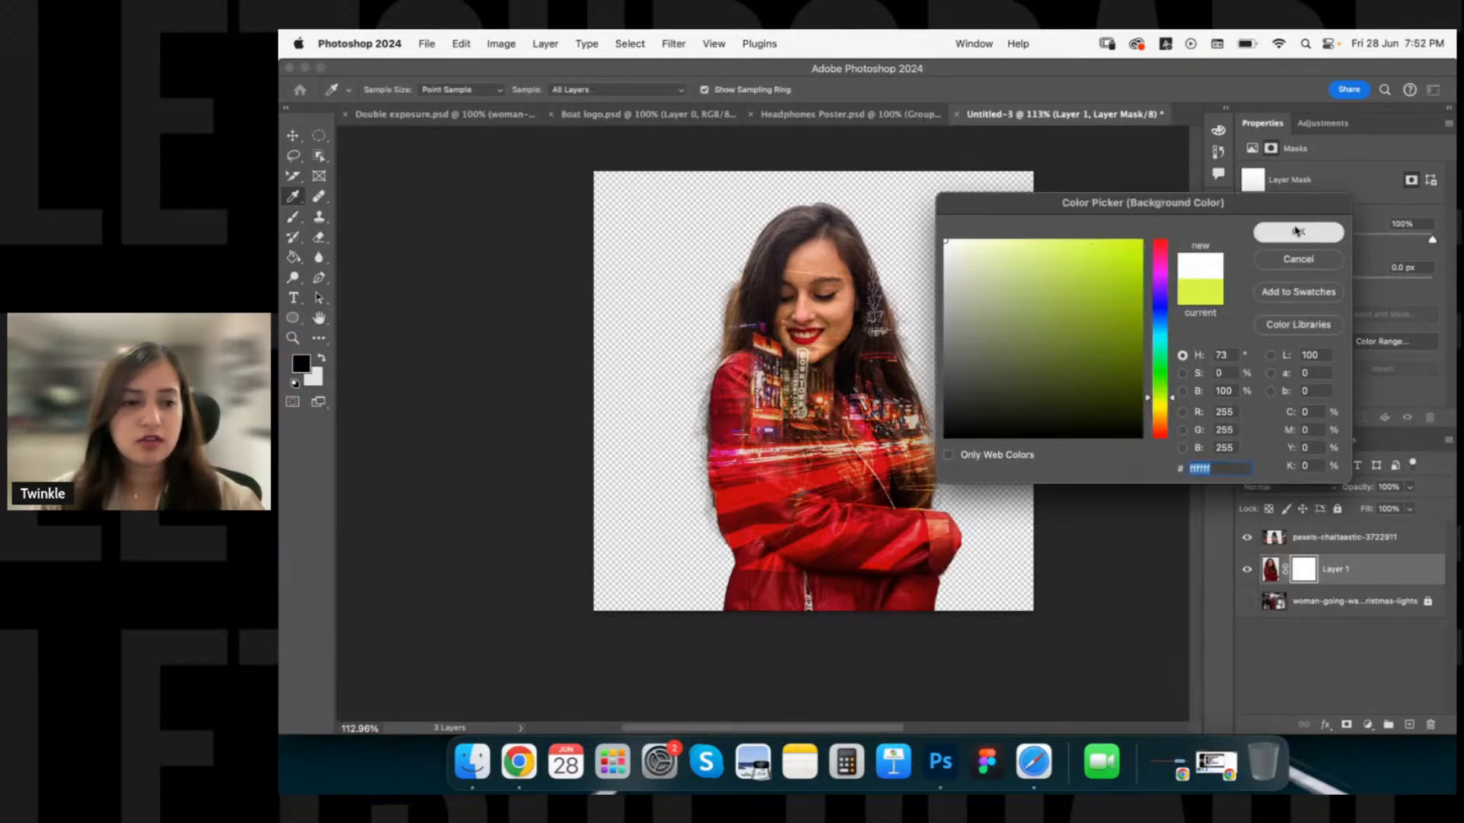
left_click(327, 357)
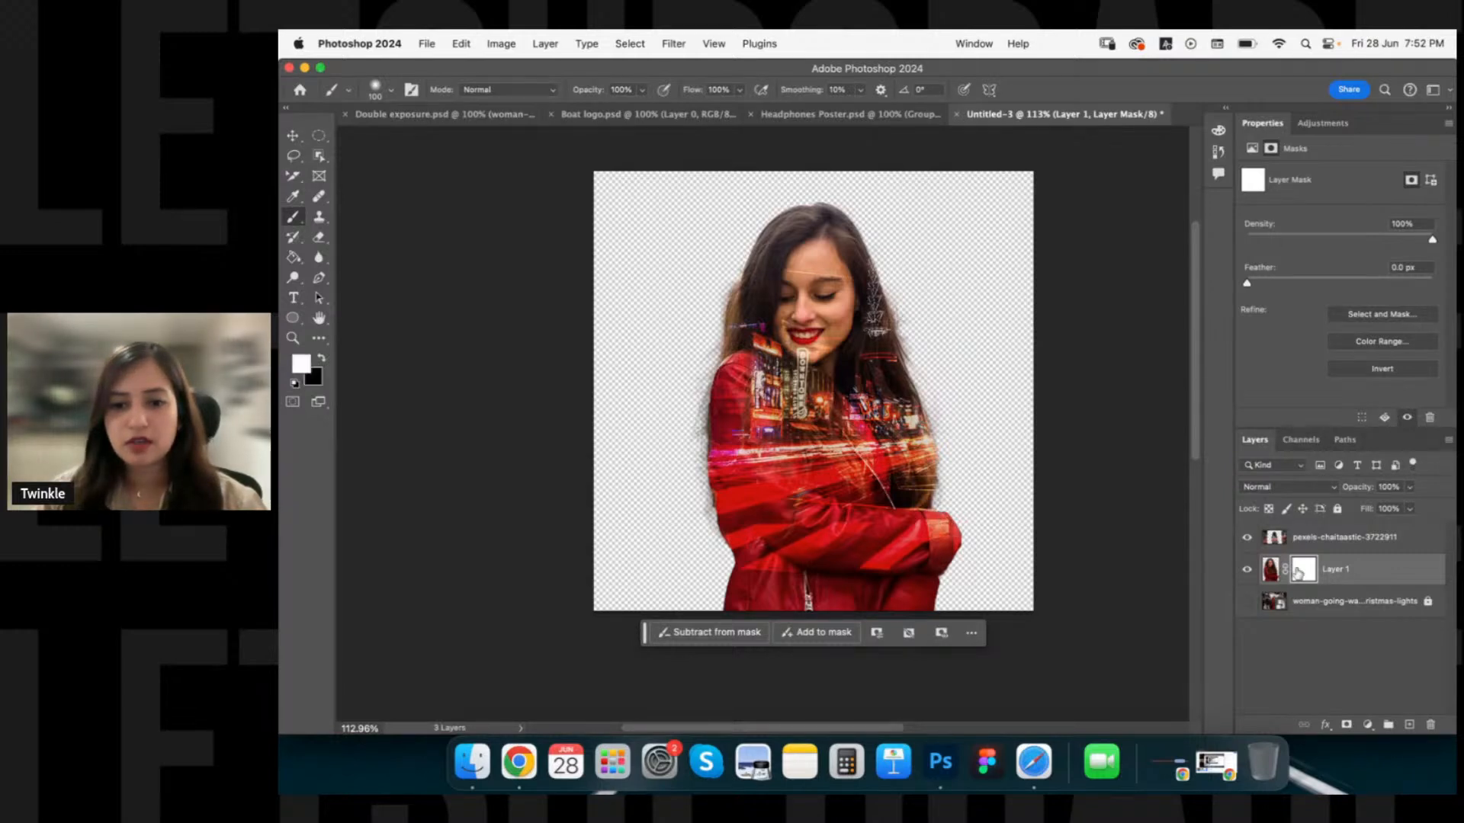
Try a brush stroke beside the cuff on Layer 1's image instead of its mask, and undo it.
left_click(1358, 572)
mouse_move(953, 512)
left_mouse_down()
mouse_move(962, 580)
mouse_move(985, 527)
left_mouse_up()
key("super+z")
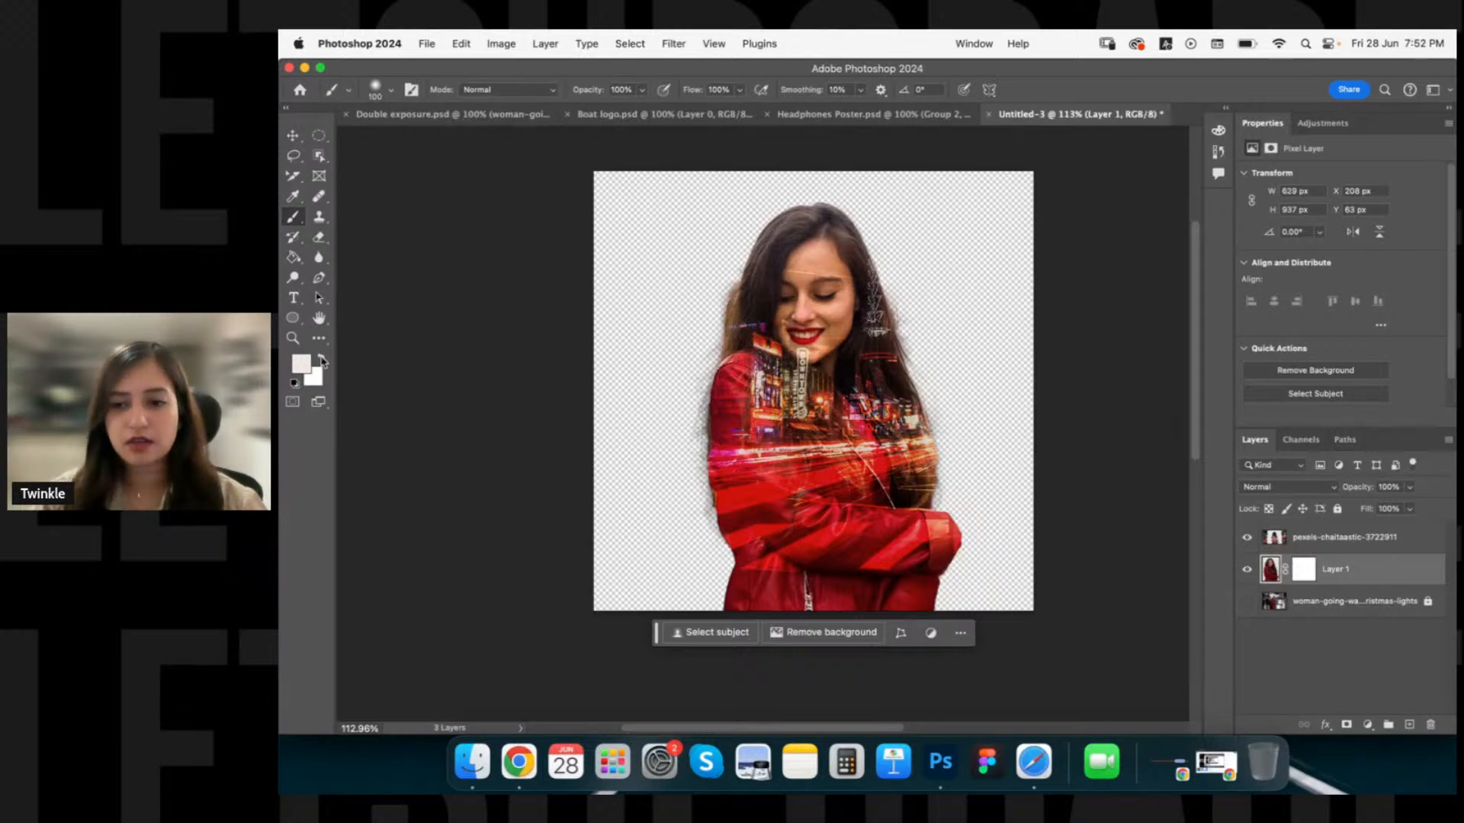
key("super+z")
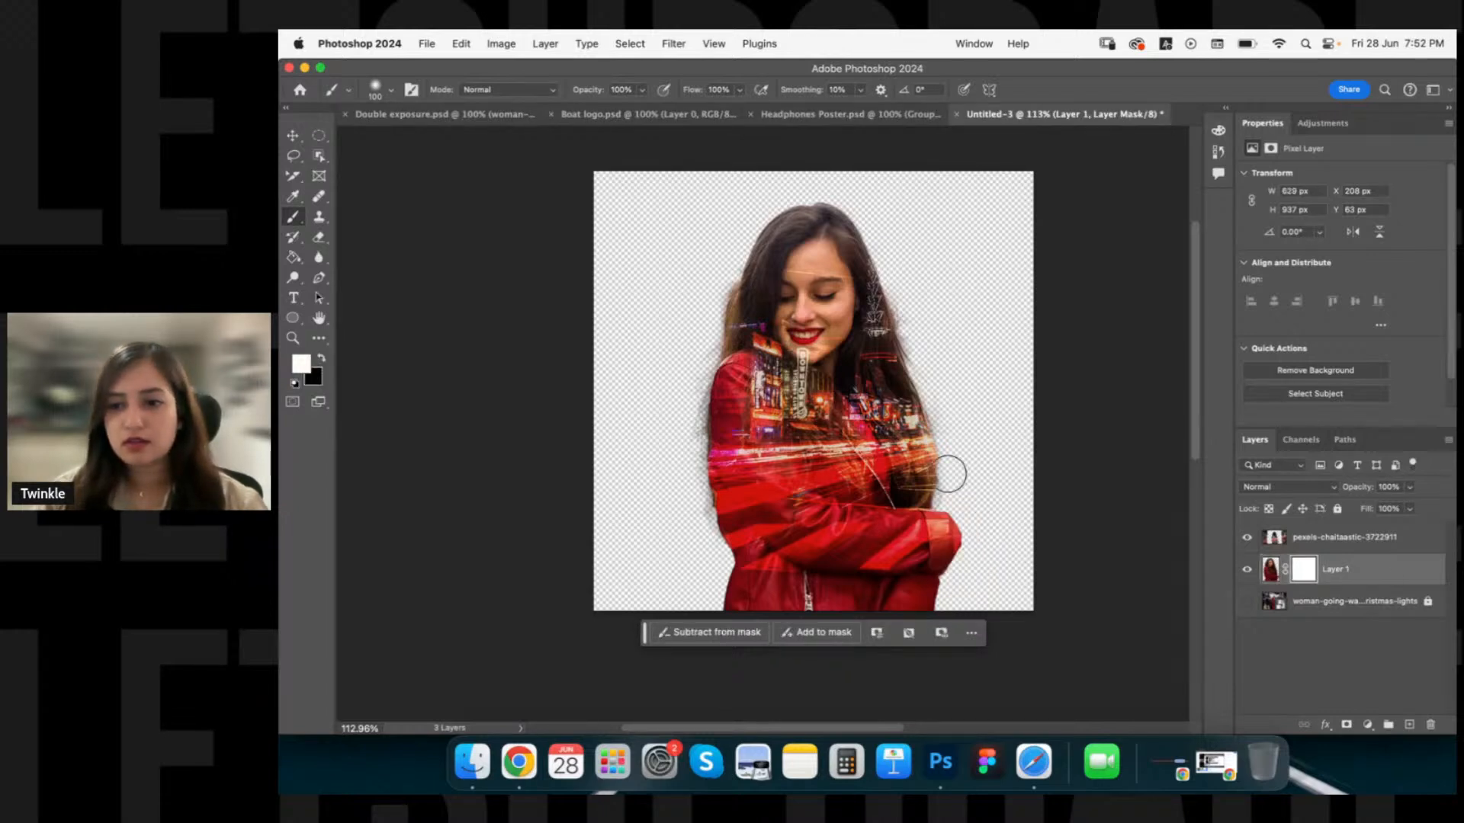
Target Layer 1's image and undo the last erasing along the left side of the jacket.
left_click(1326, 575)
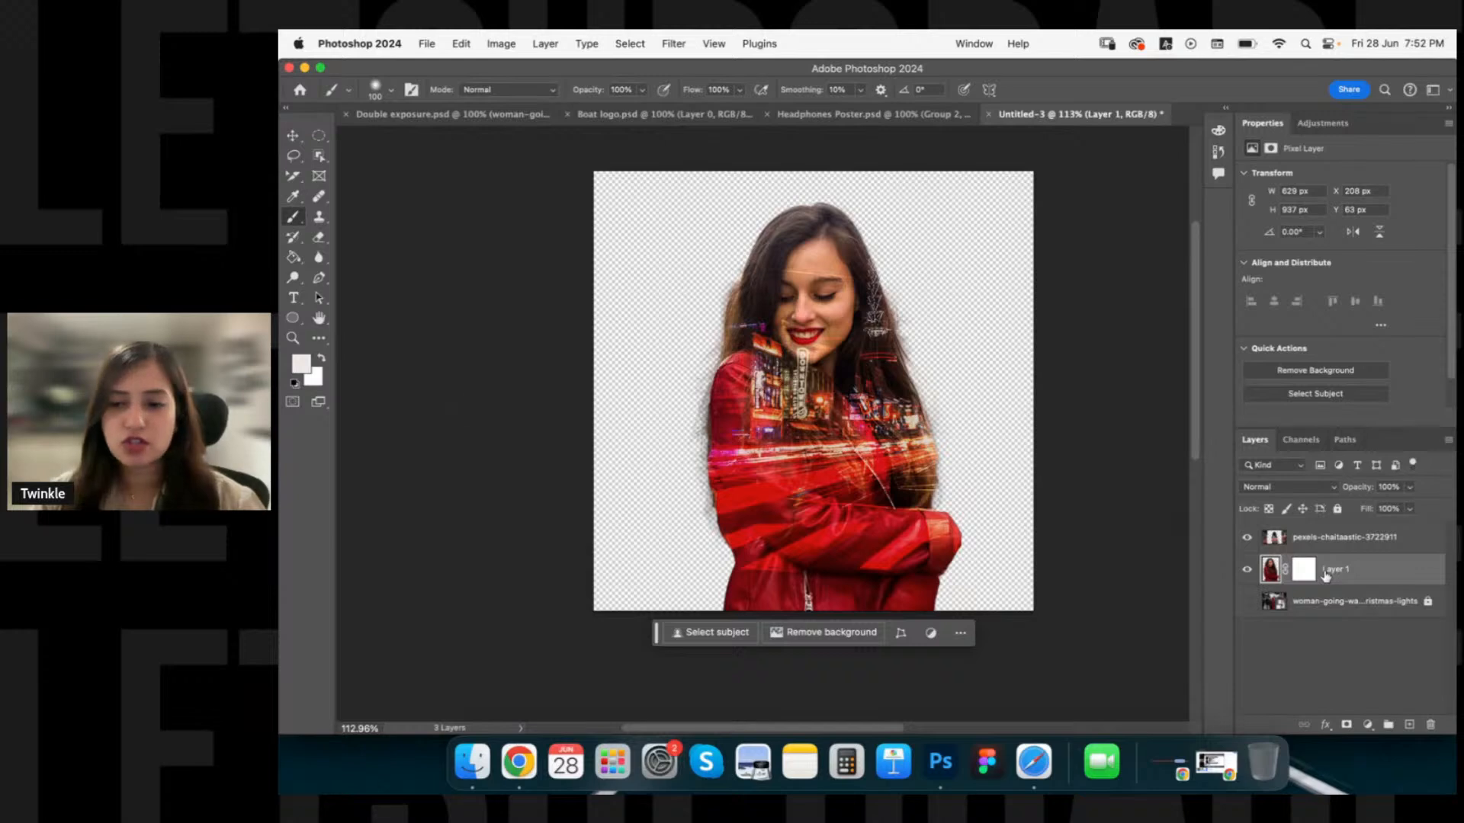
key("super+z")
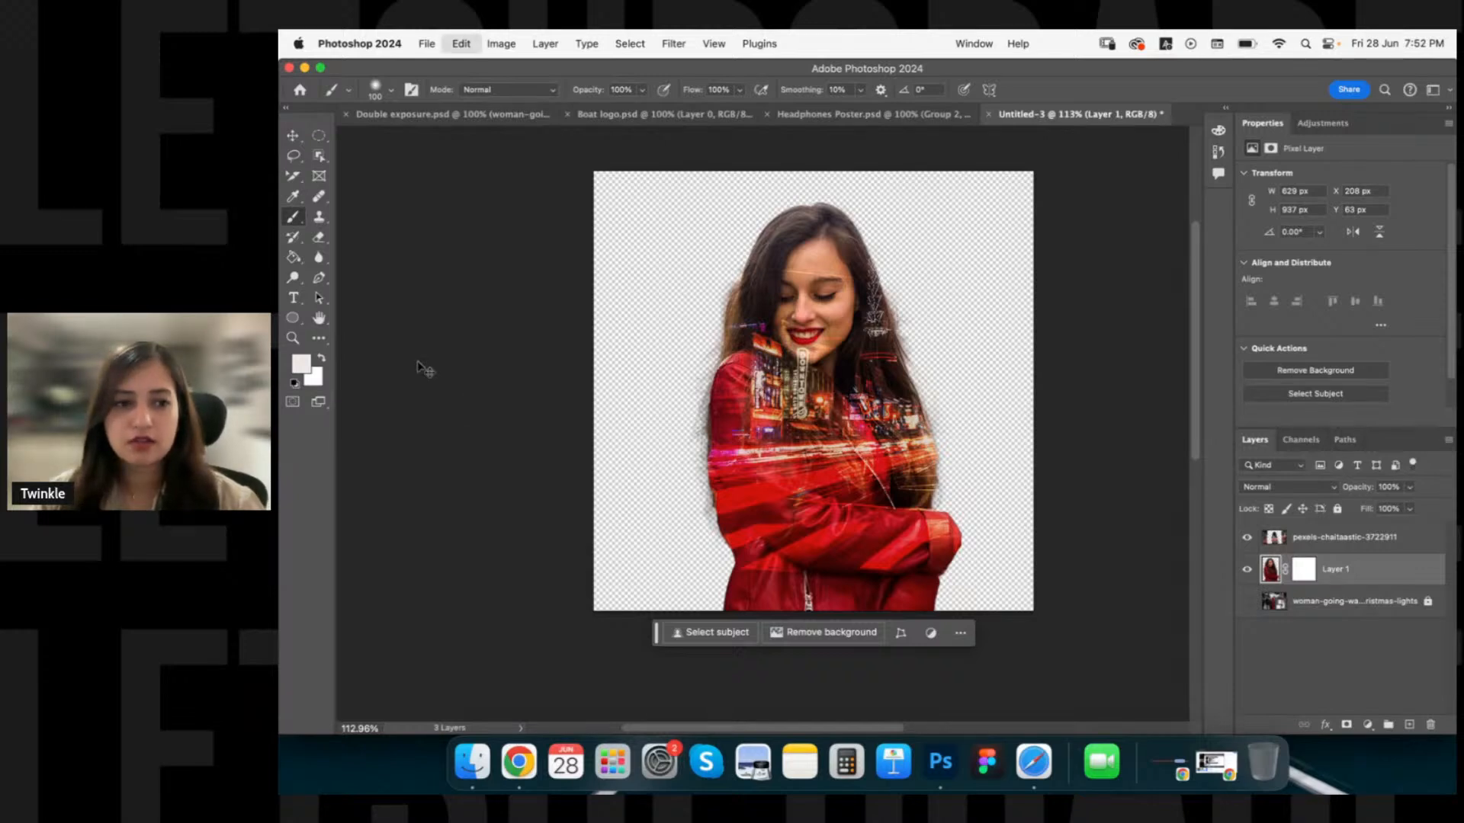
key("super+z")
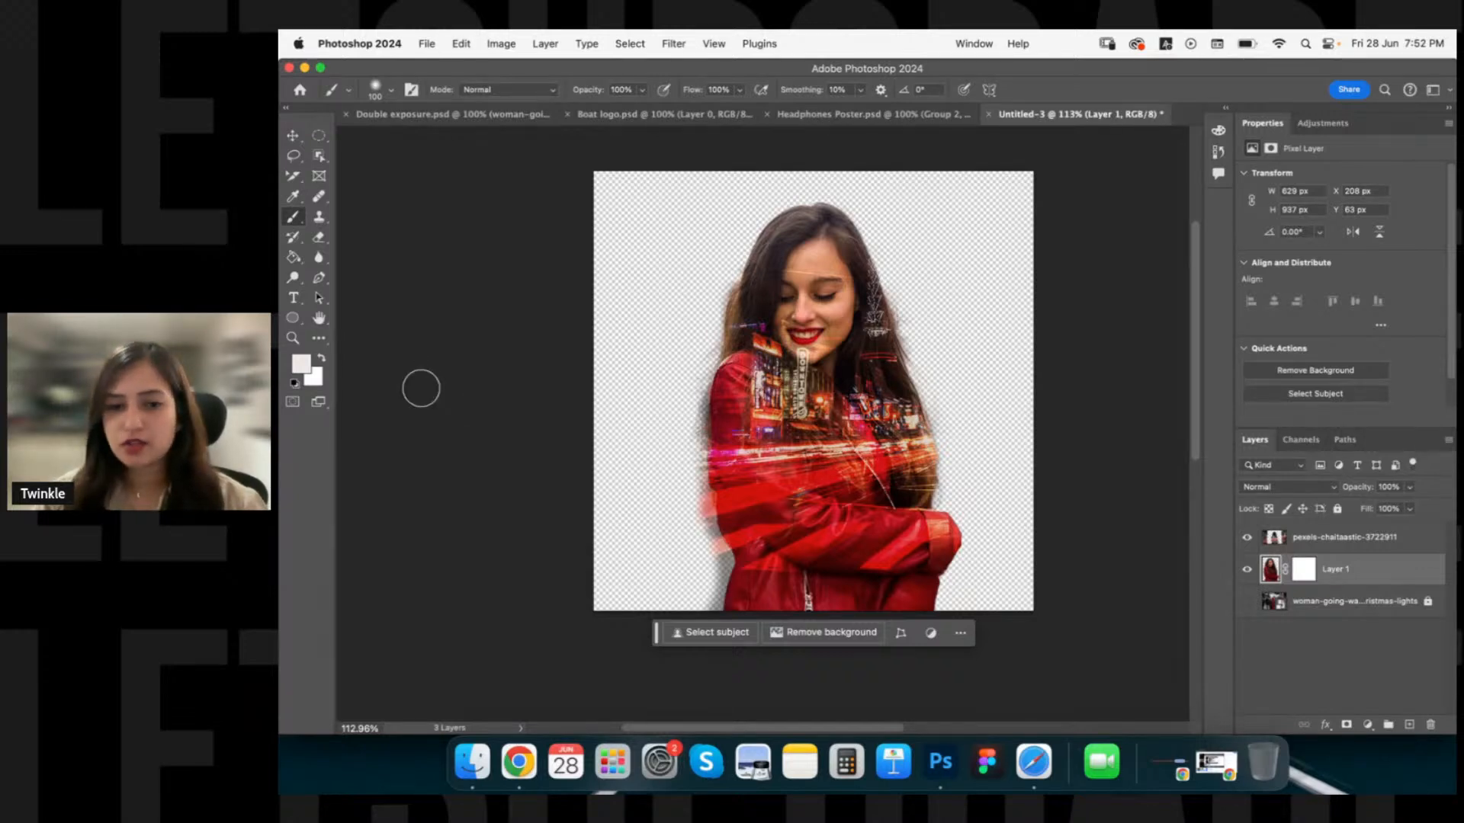
Reset the default colours and erase the protruding cuff on Layer 1's mask with the Eraser, undoing the first attempt.
left_click(295, 385)
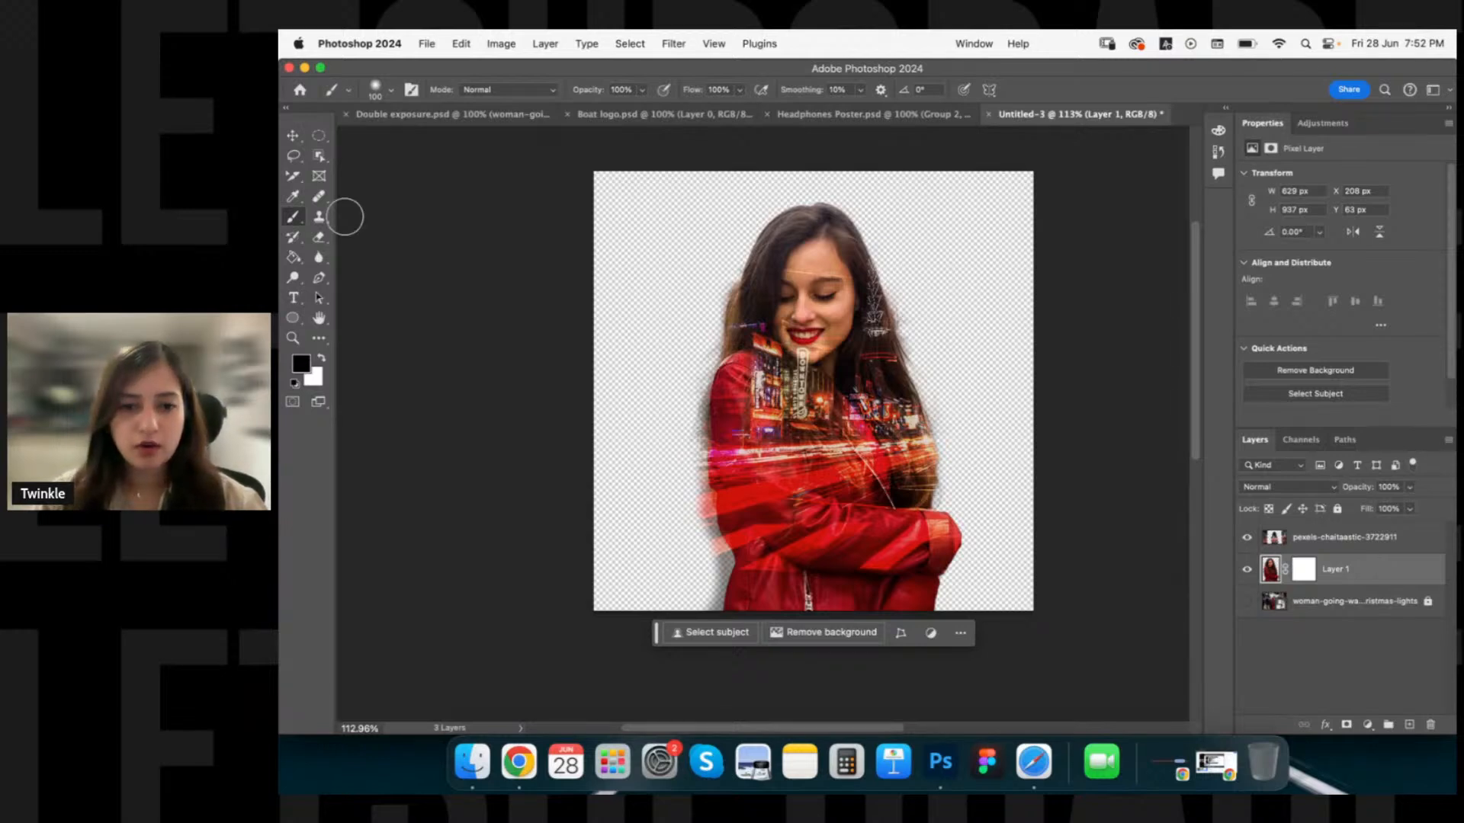
left_click(322, 238)
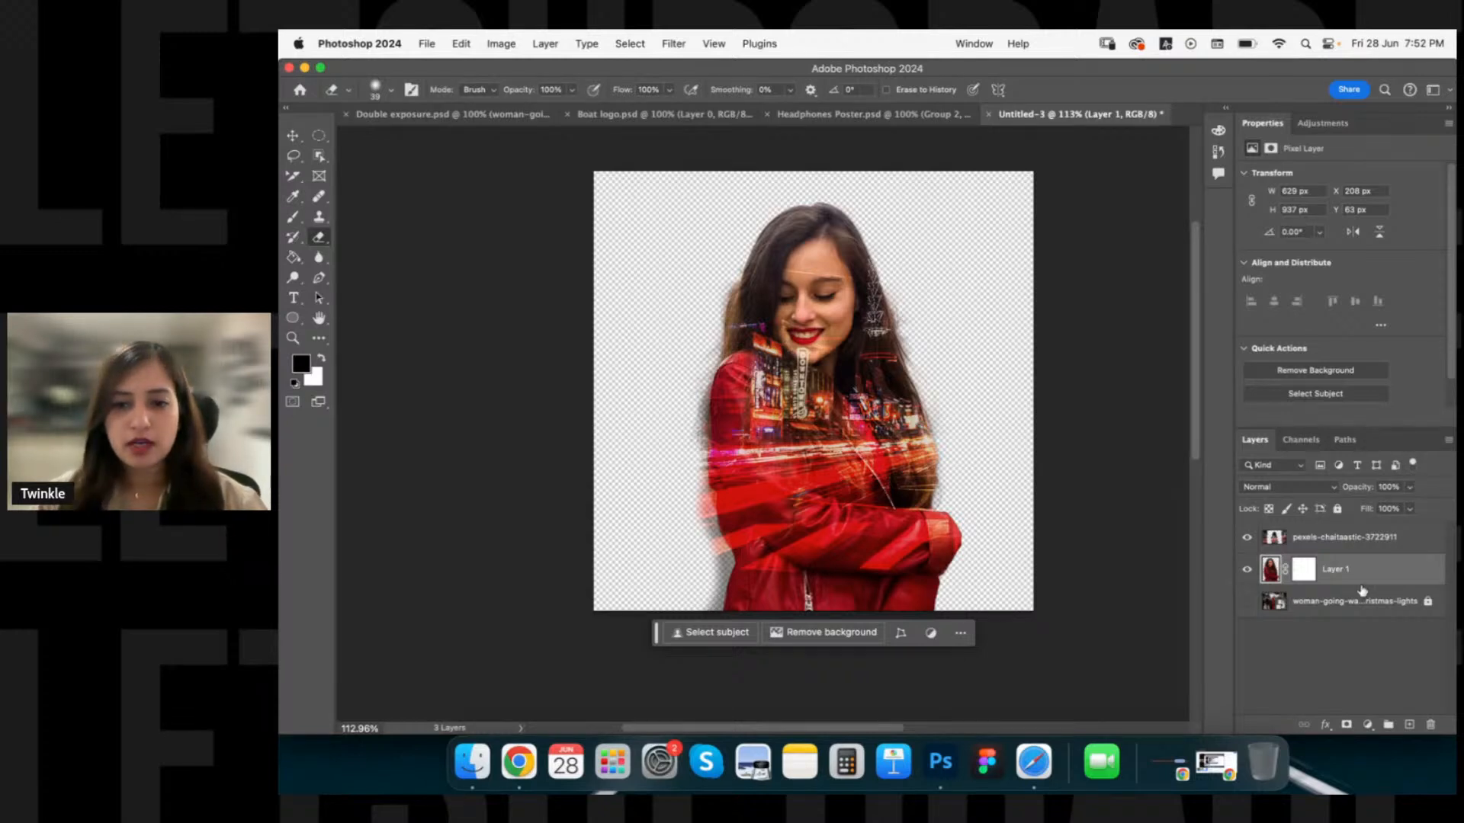
left_click(1304, 569)
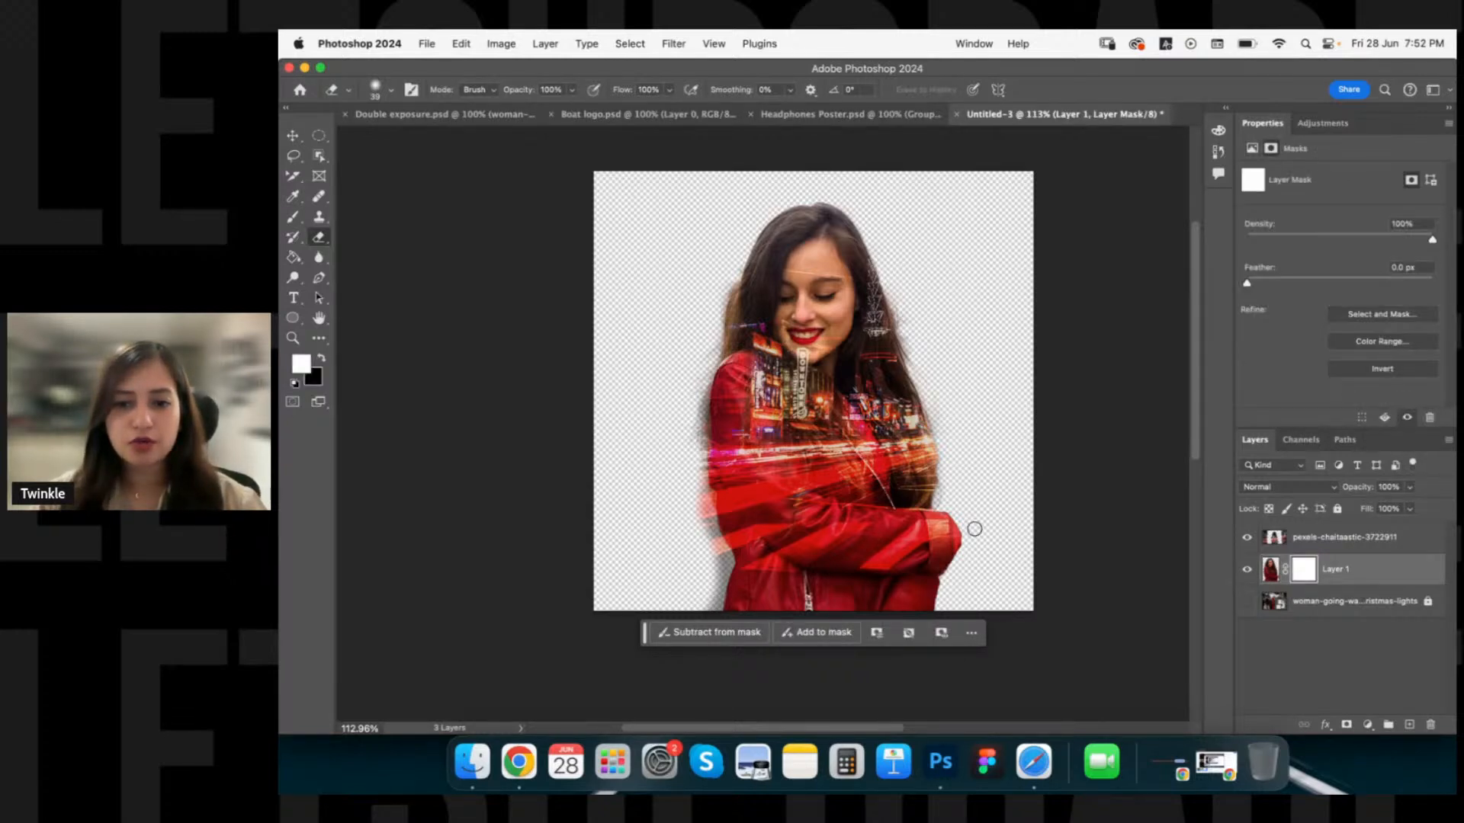
mouse_move(952, 525)
left_mouse_down()
mouse_move(955, 566)
mouse_move(952, 510)
left_mouse_up()
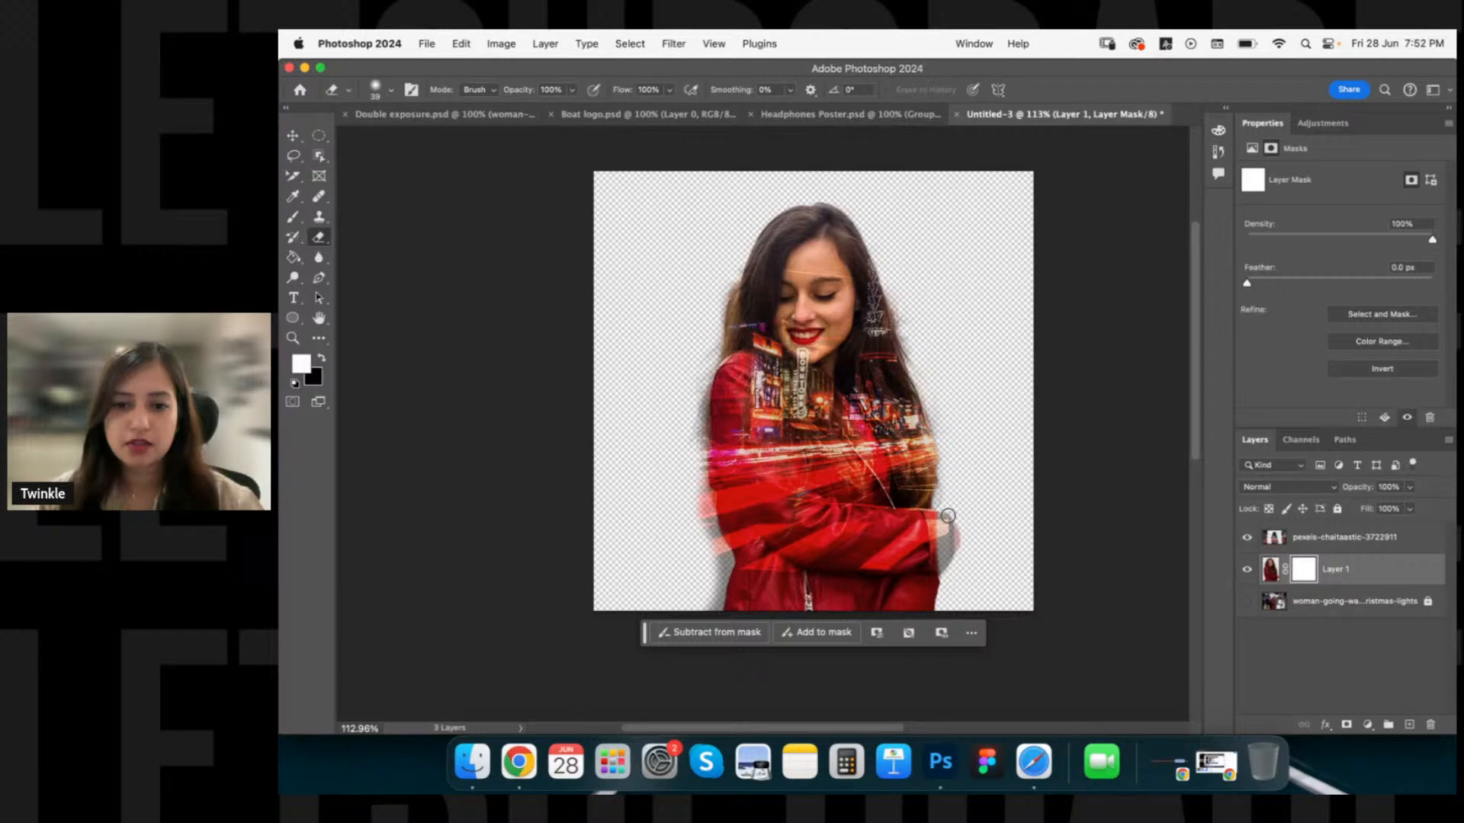
key("super+z")
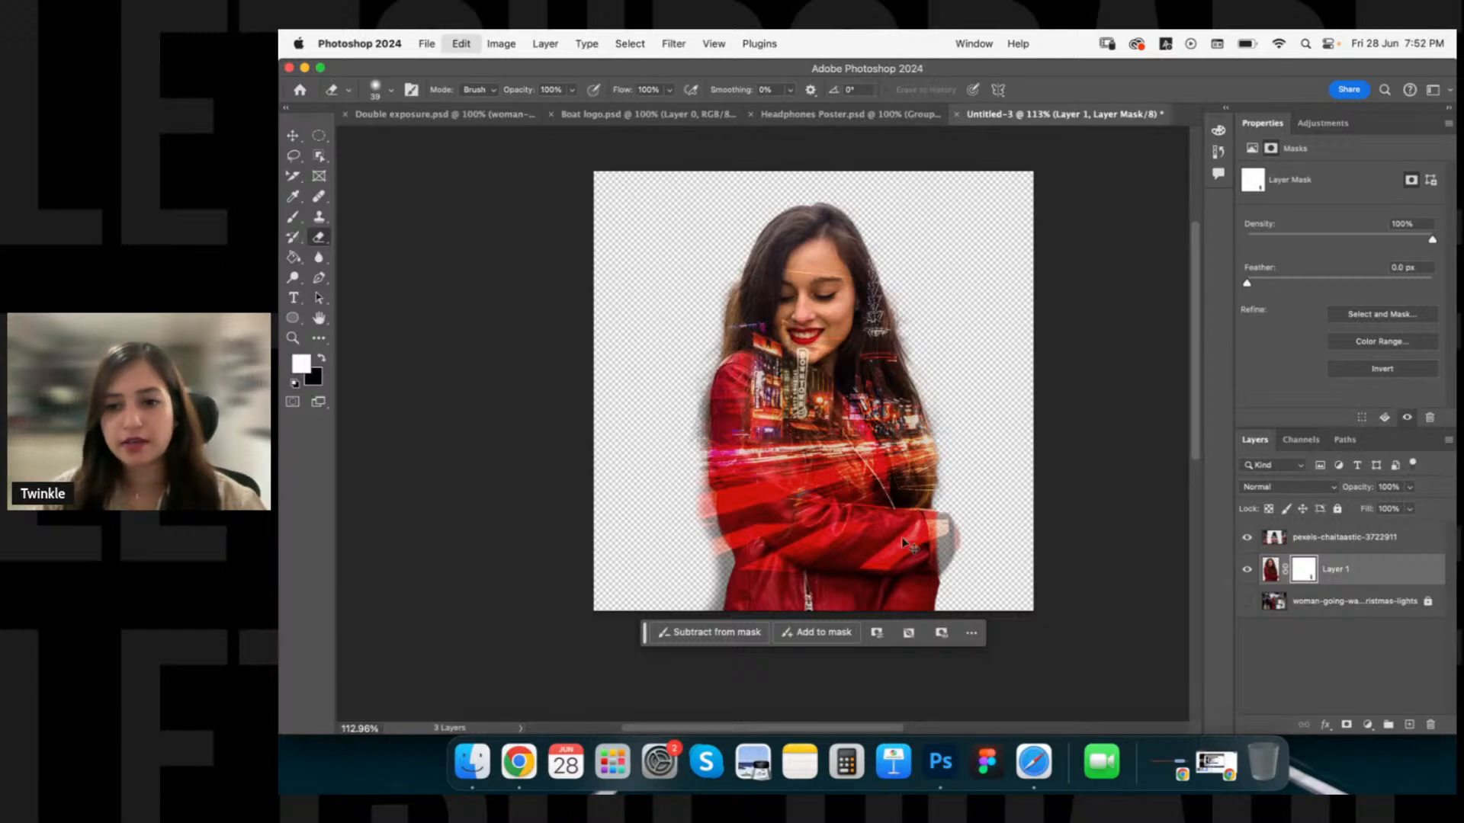
key("super+z")
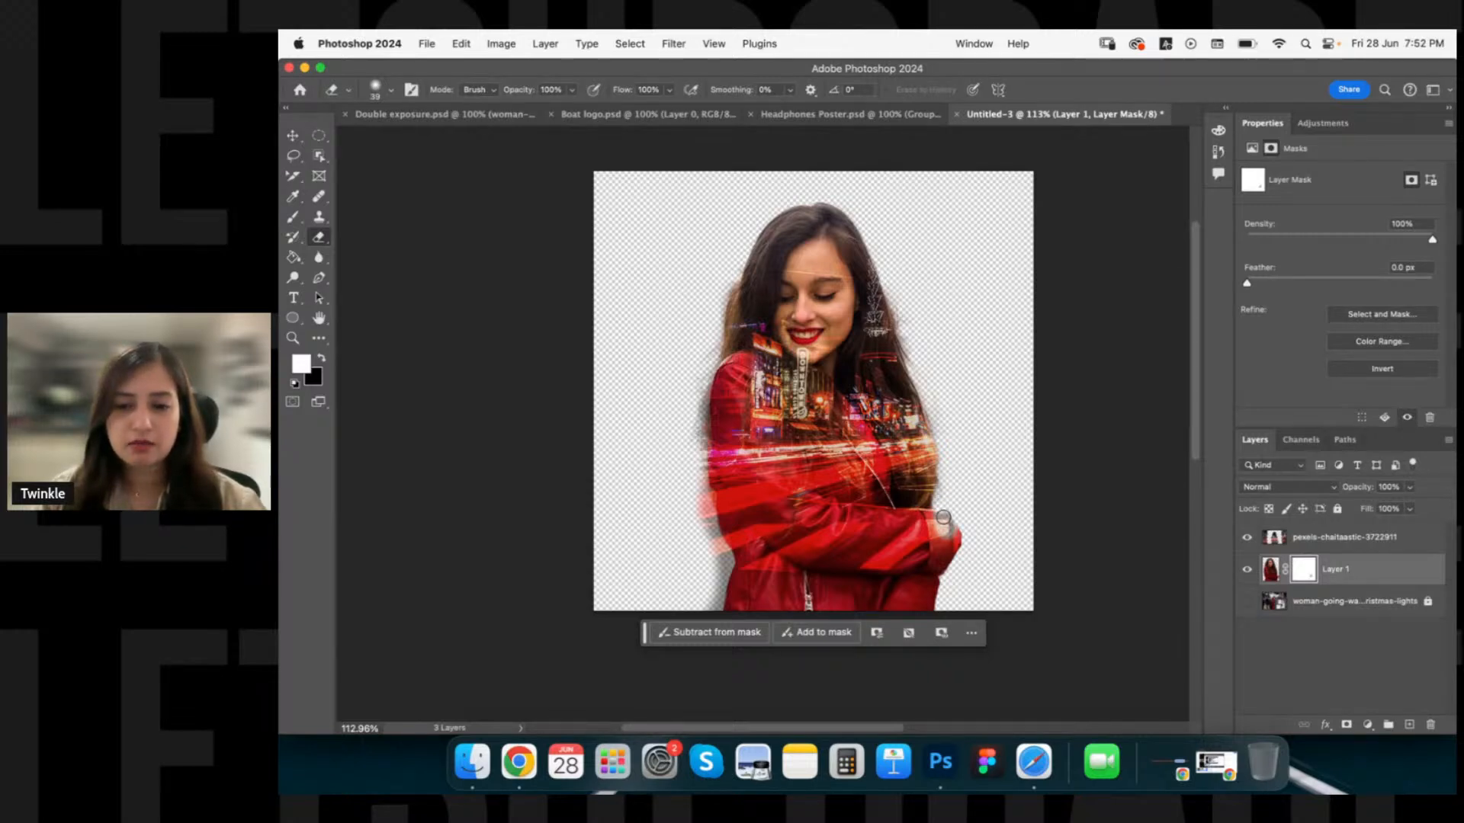
left_click_drag(943, 517, 946, 570)
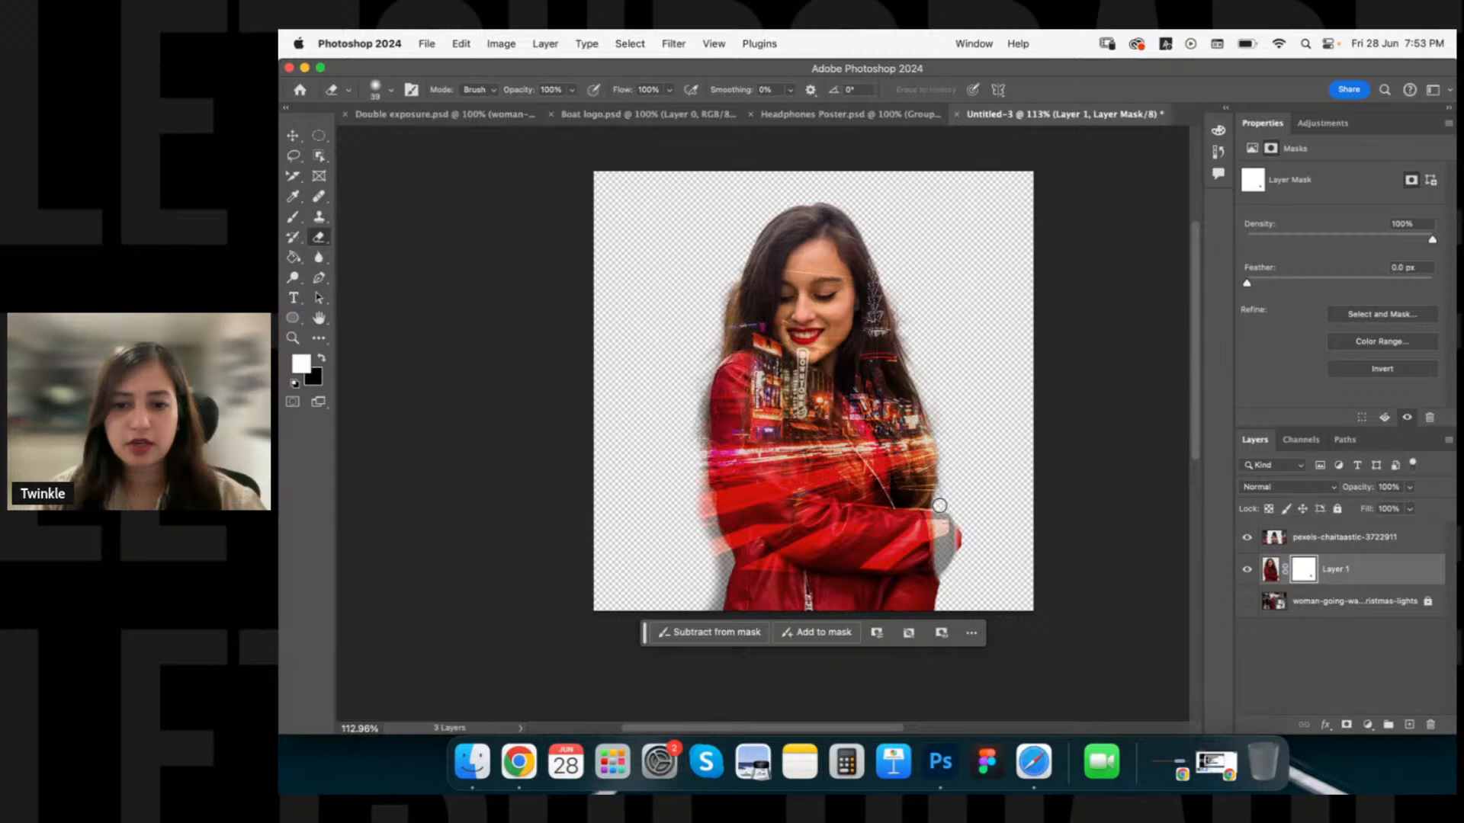
mouse_move(940, 526)
left_mouse_down()
mouse_move(944, 587)
mouse_move(959, 558)
left_mouse_up()
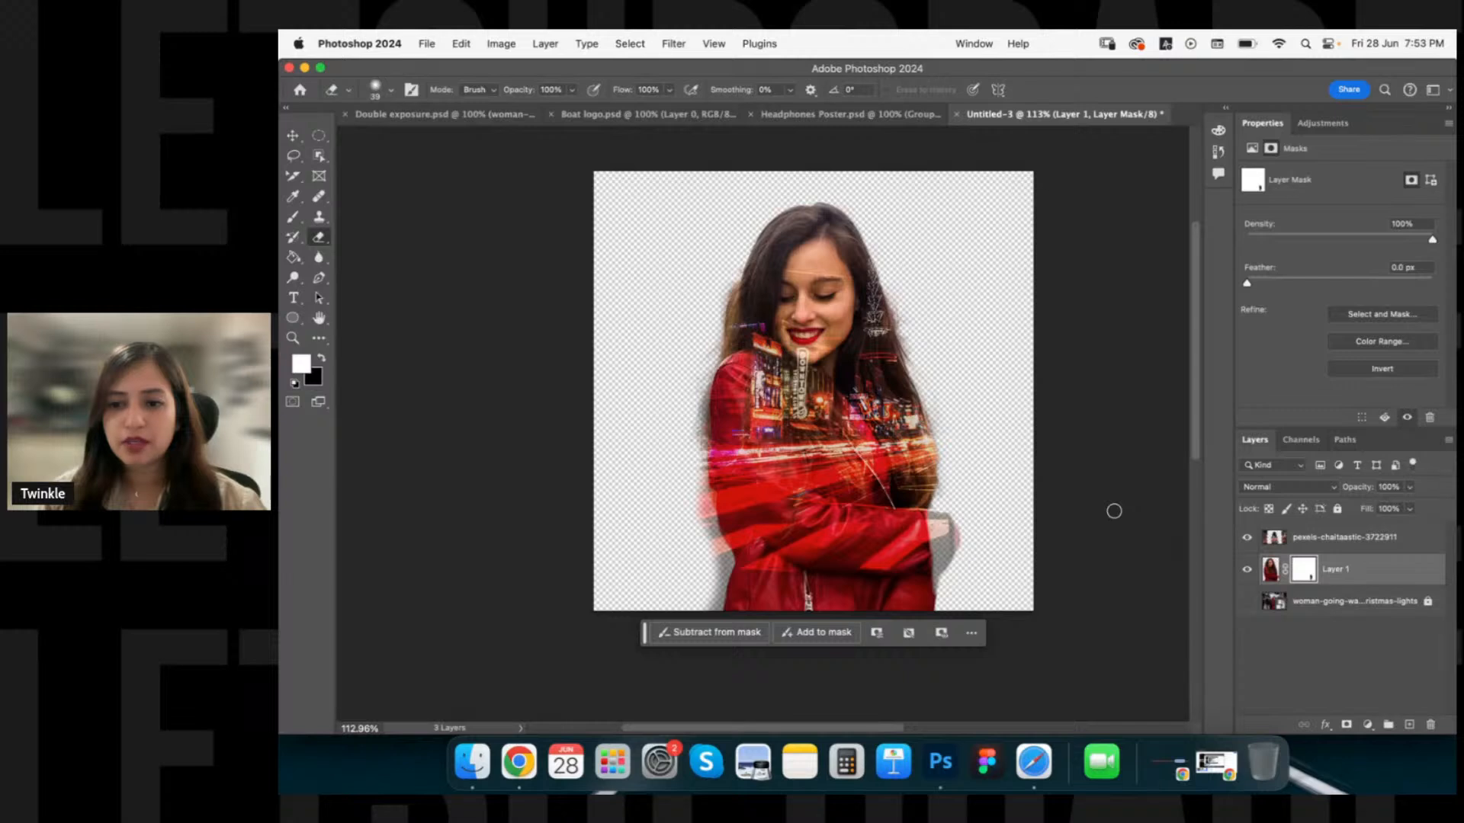
Erase the leftover city image from the pexels-chaitaastic-3722911 layer beside the cuff and along the outer edge of the opposite sleeve.
left_click(1284, 539)
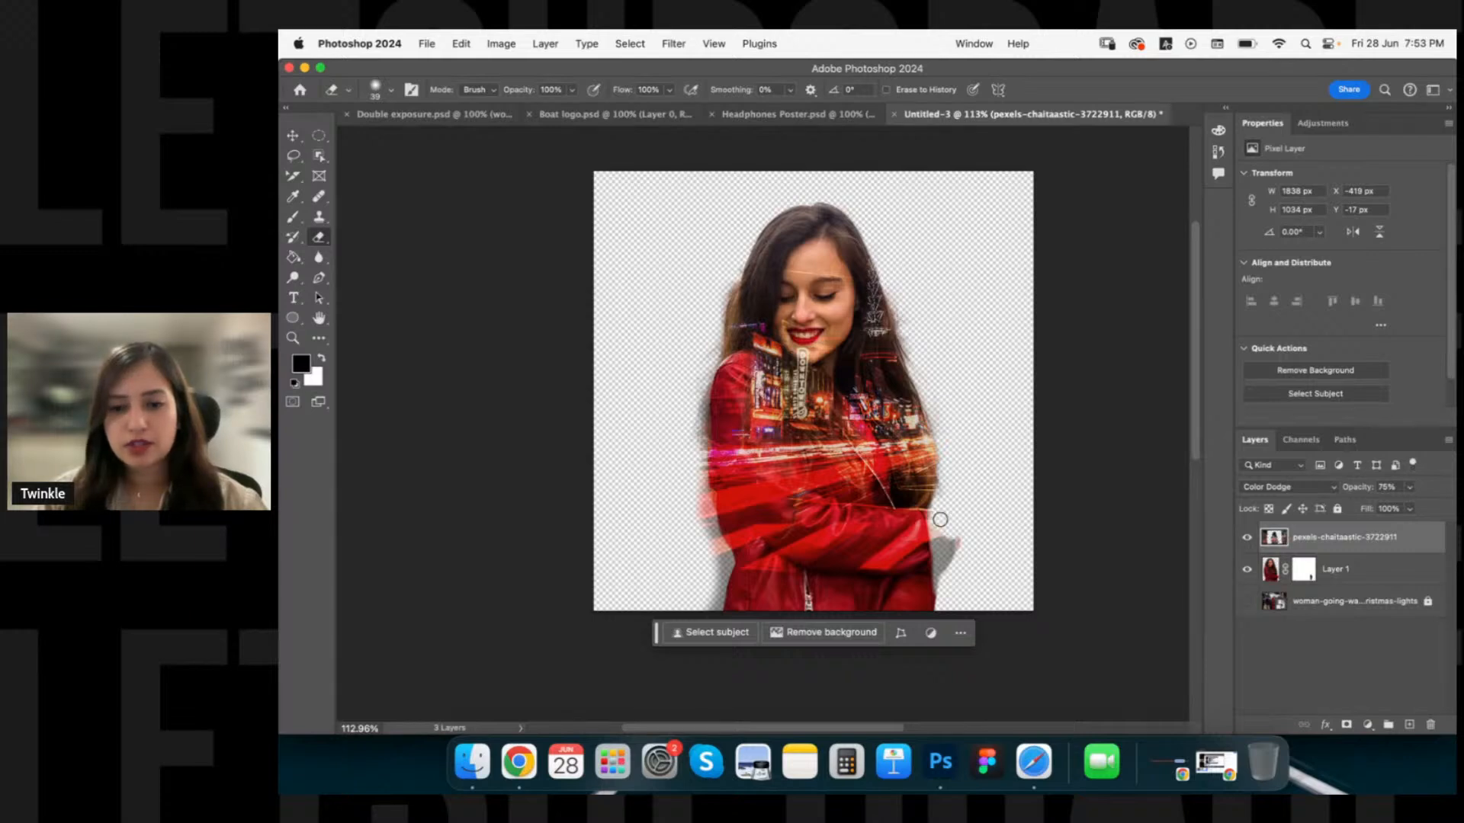
mouse_move(940, 520)
left_mouse_down()
mouse_move(939, 504)
mouse_move(953, 557)
left_mouse_up()
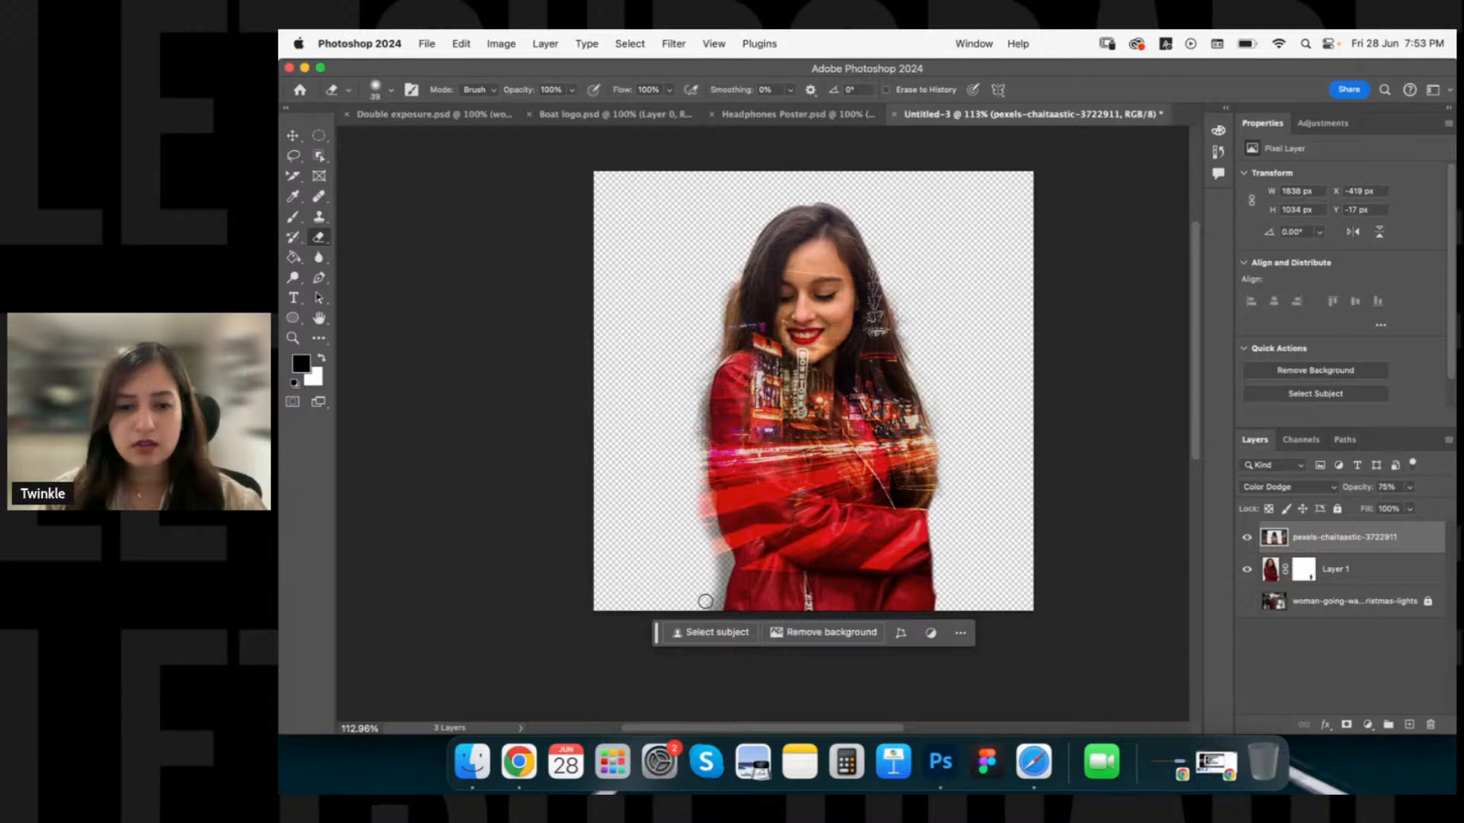
mouse_move(717, 605)
left_mouse_down()
mouse_move(723, 559)
mouse_move(696, 437)
mouse_move(717, 324)
left_mouse_up()
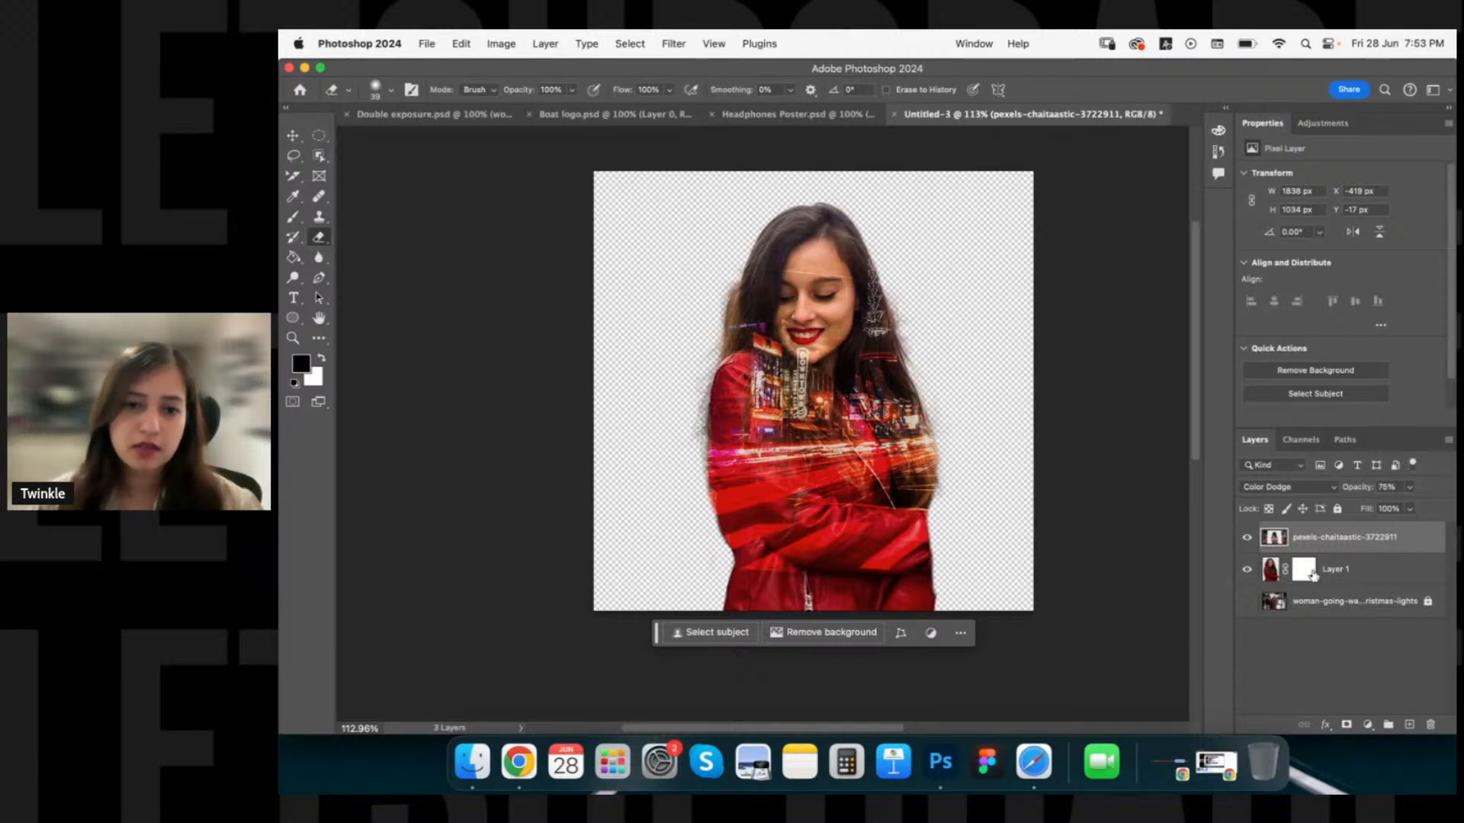
Clean up the woman's outline on Layer 1's mask by erasing stray edges along the jacket and hair on both sides.
left_click(1312, 573)
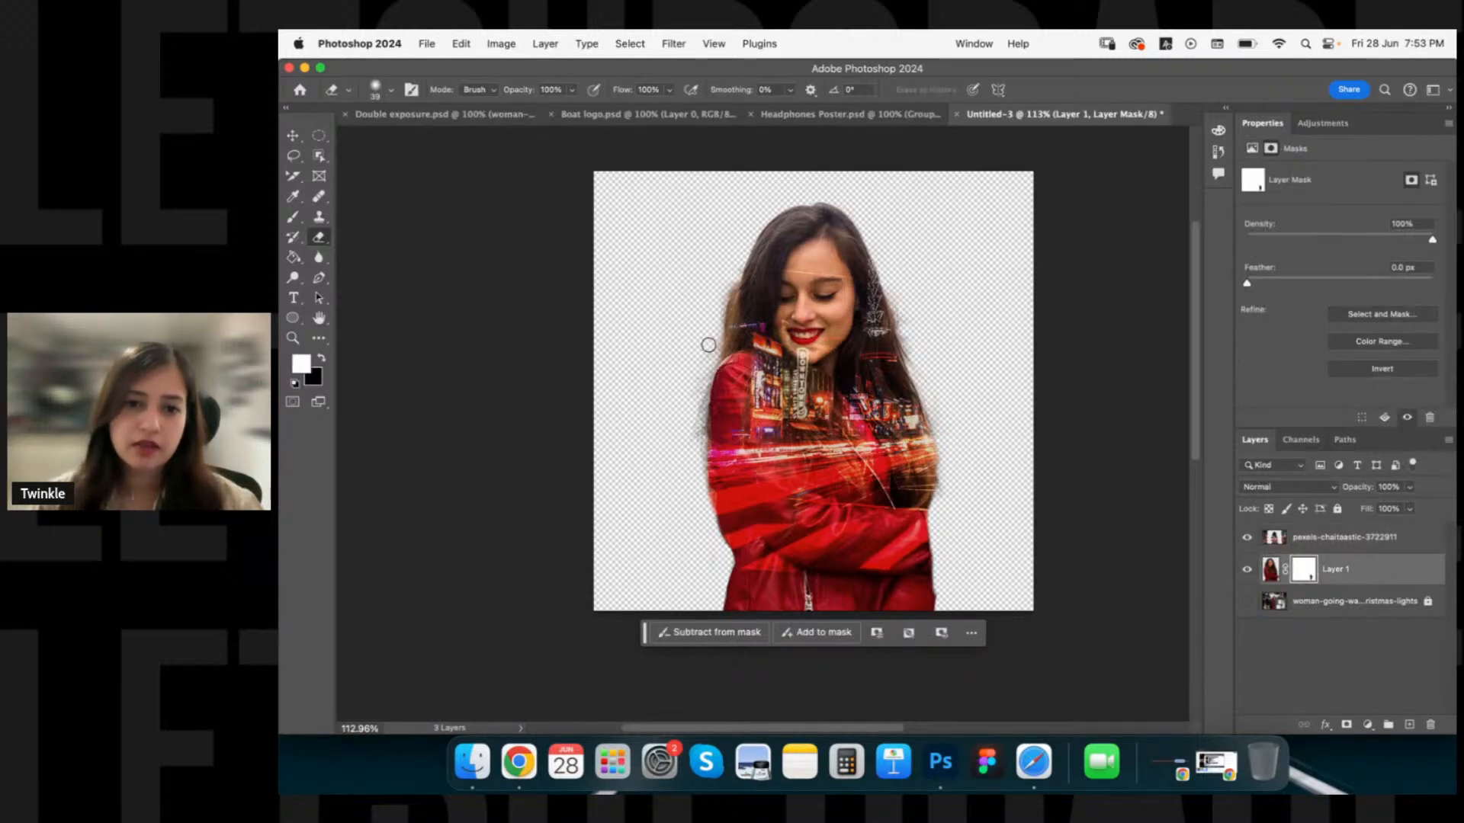
mouse_move(700, 396)
left_mouse_down()
mouse_move(699, 492)
mouse_move(730, 606)
left_mouse_up()
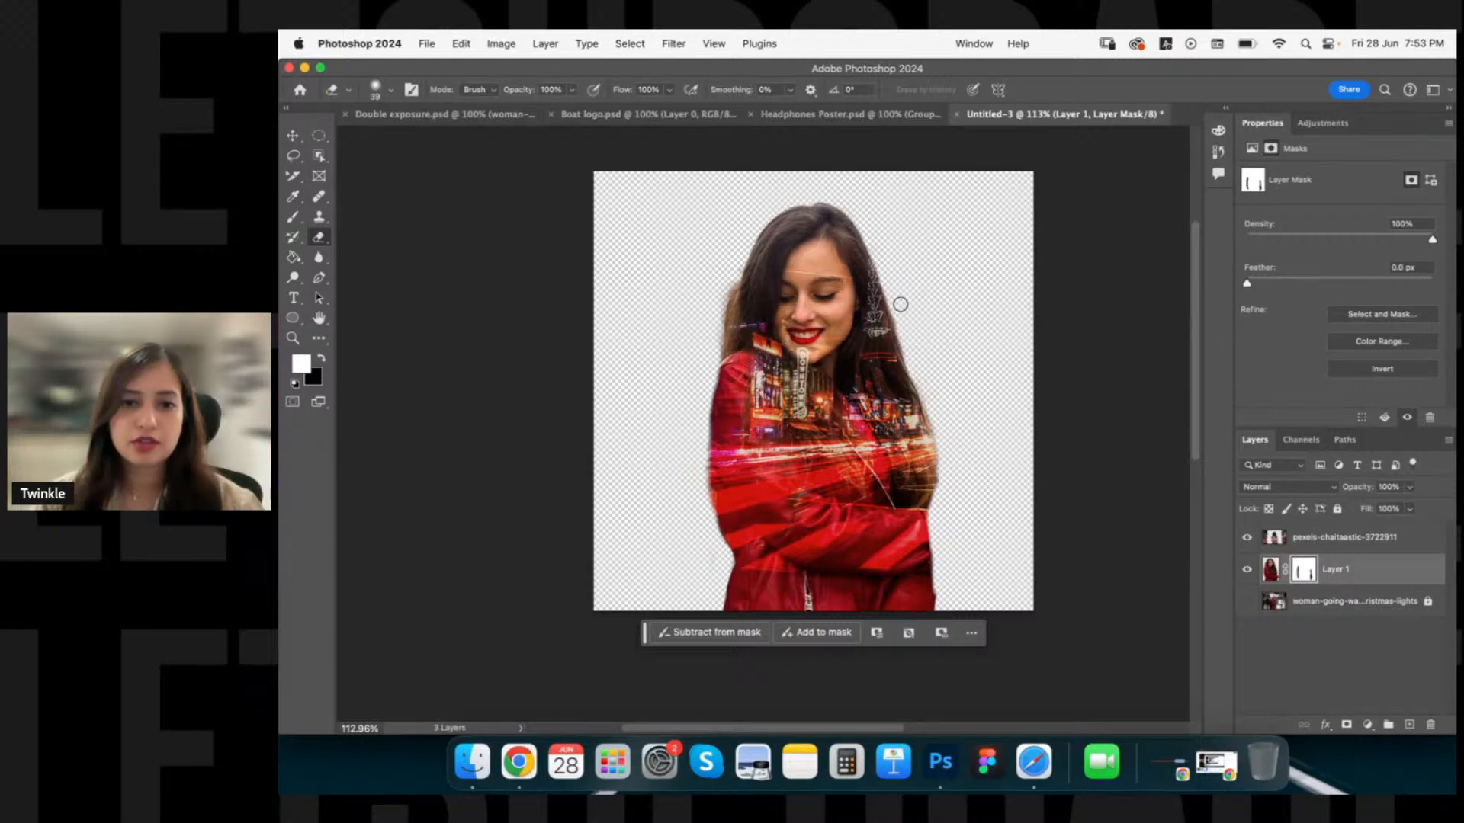
left_click_drag(731, 267, 715, 348)
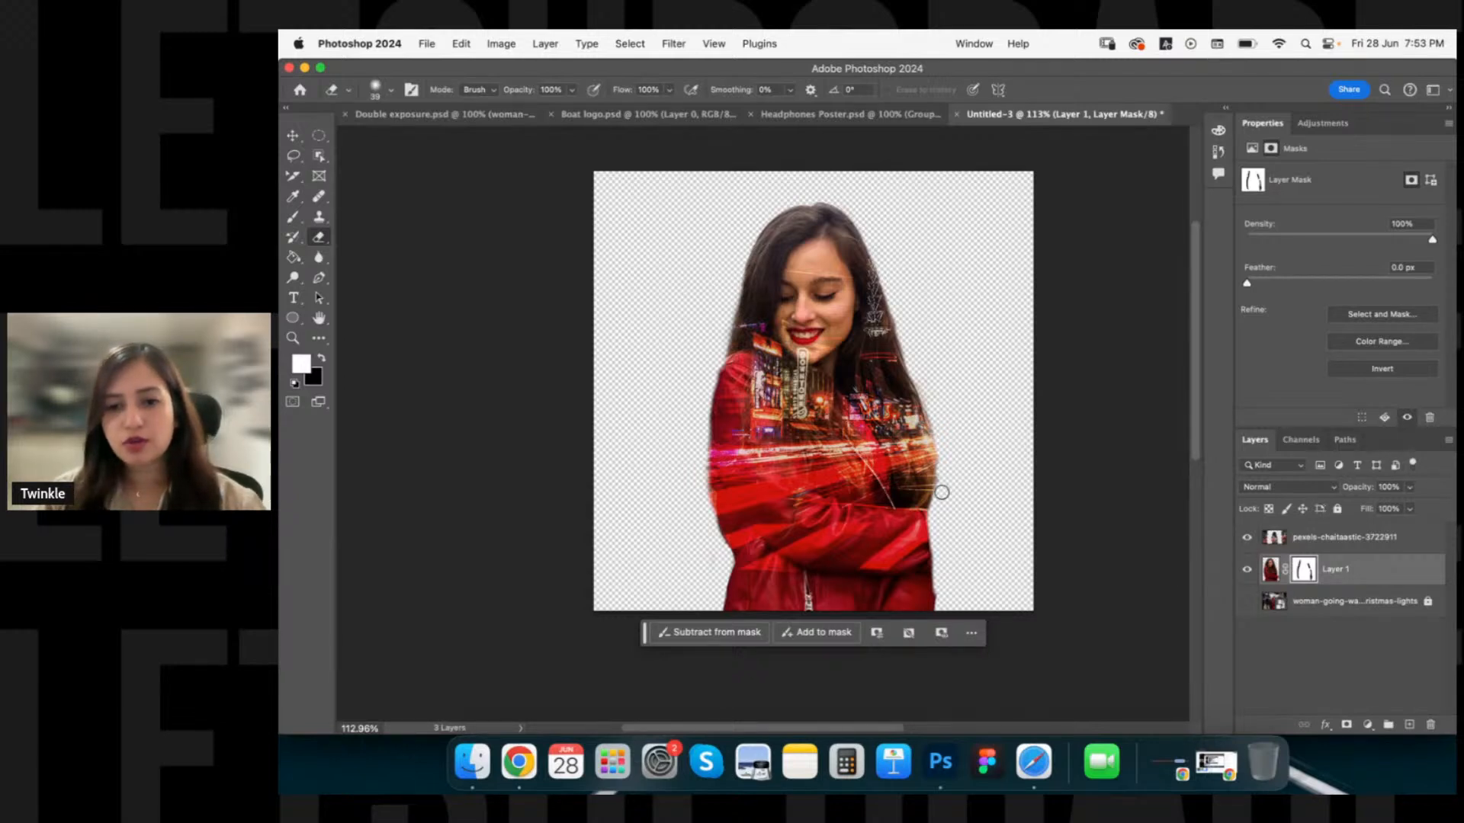
left_click_drag(942, 493, 946, 574)
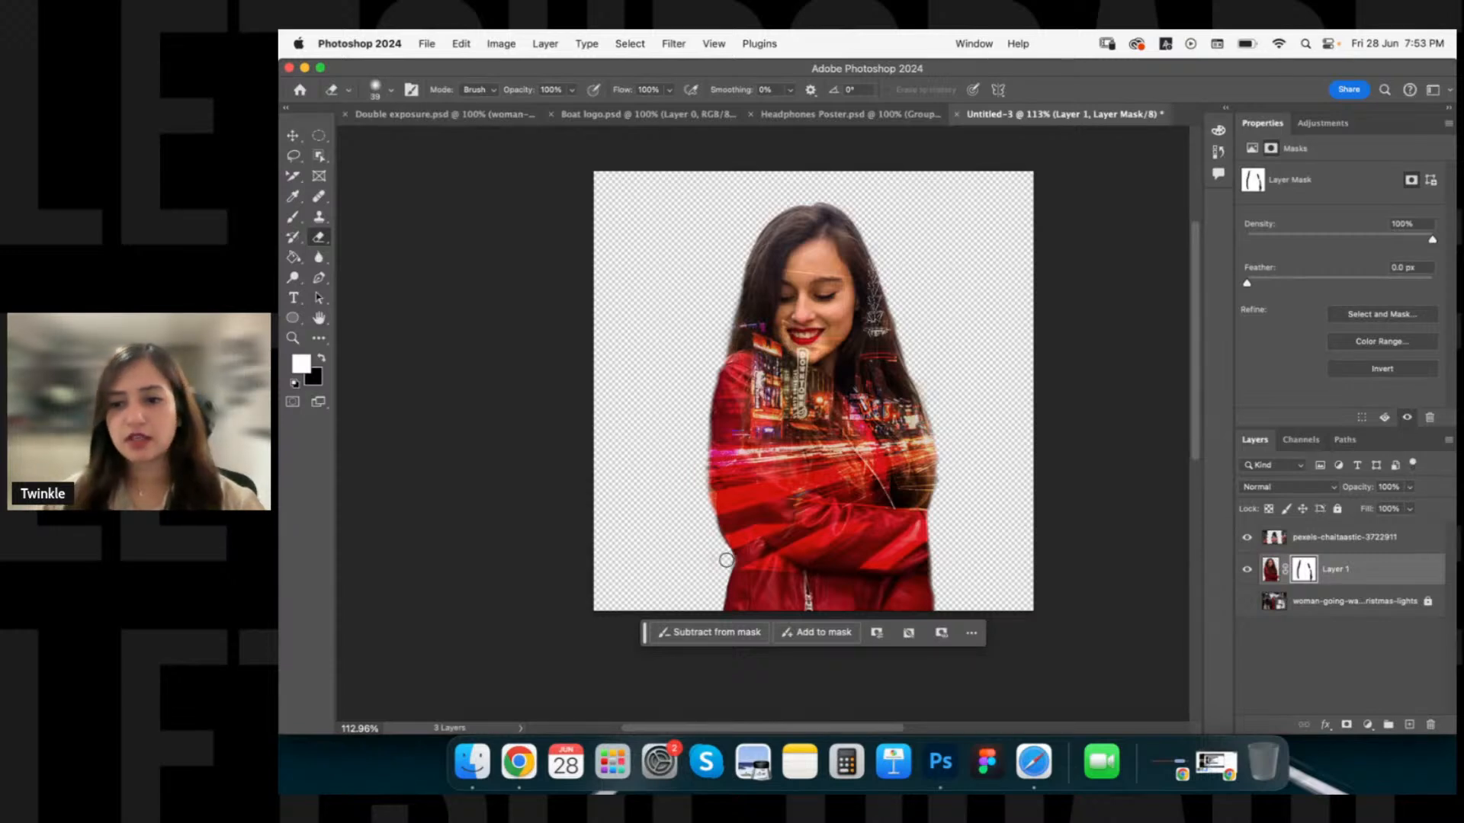
left_click_drag(726, 560, 716, 591)
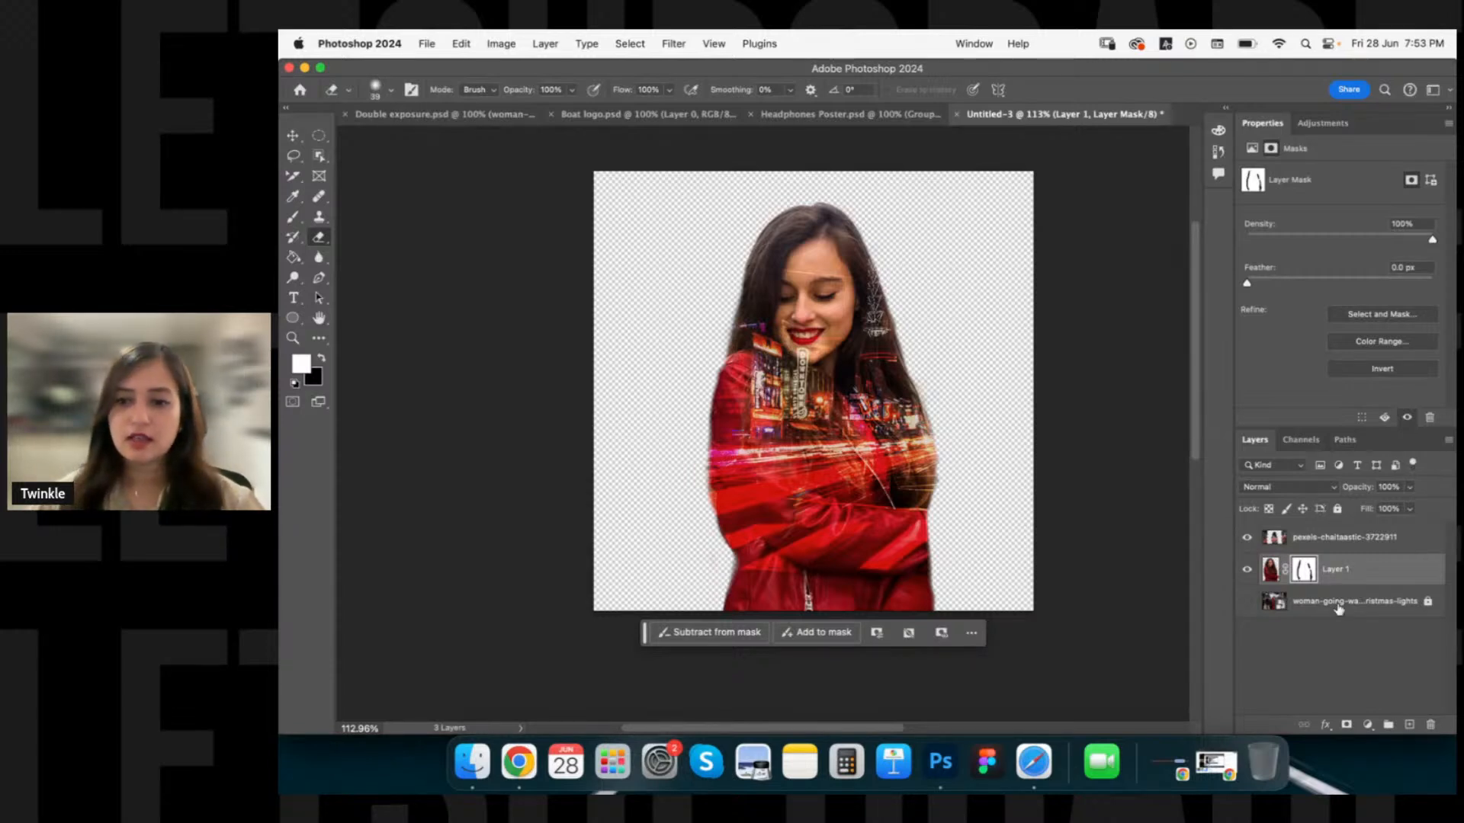
Add a blank layer beneath Layer 1 and enable only Color Overlay on it, leaving Gradient Overlay off.
left_click(1410, 725)
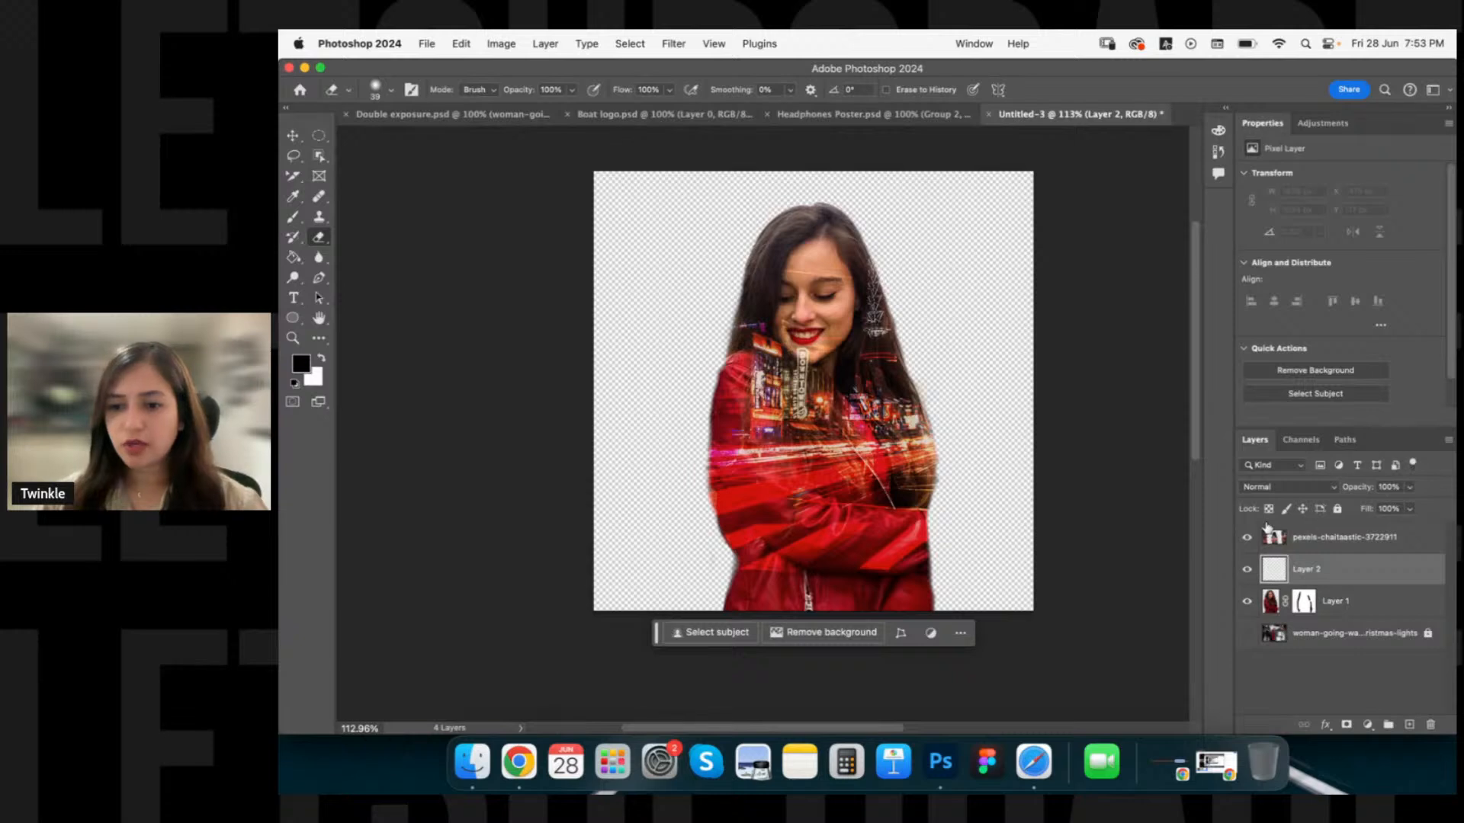
left_click_drag(1337, 632, 1173, 579)
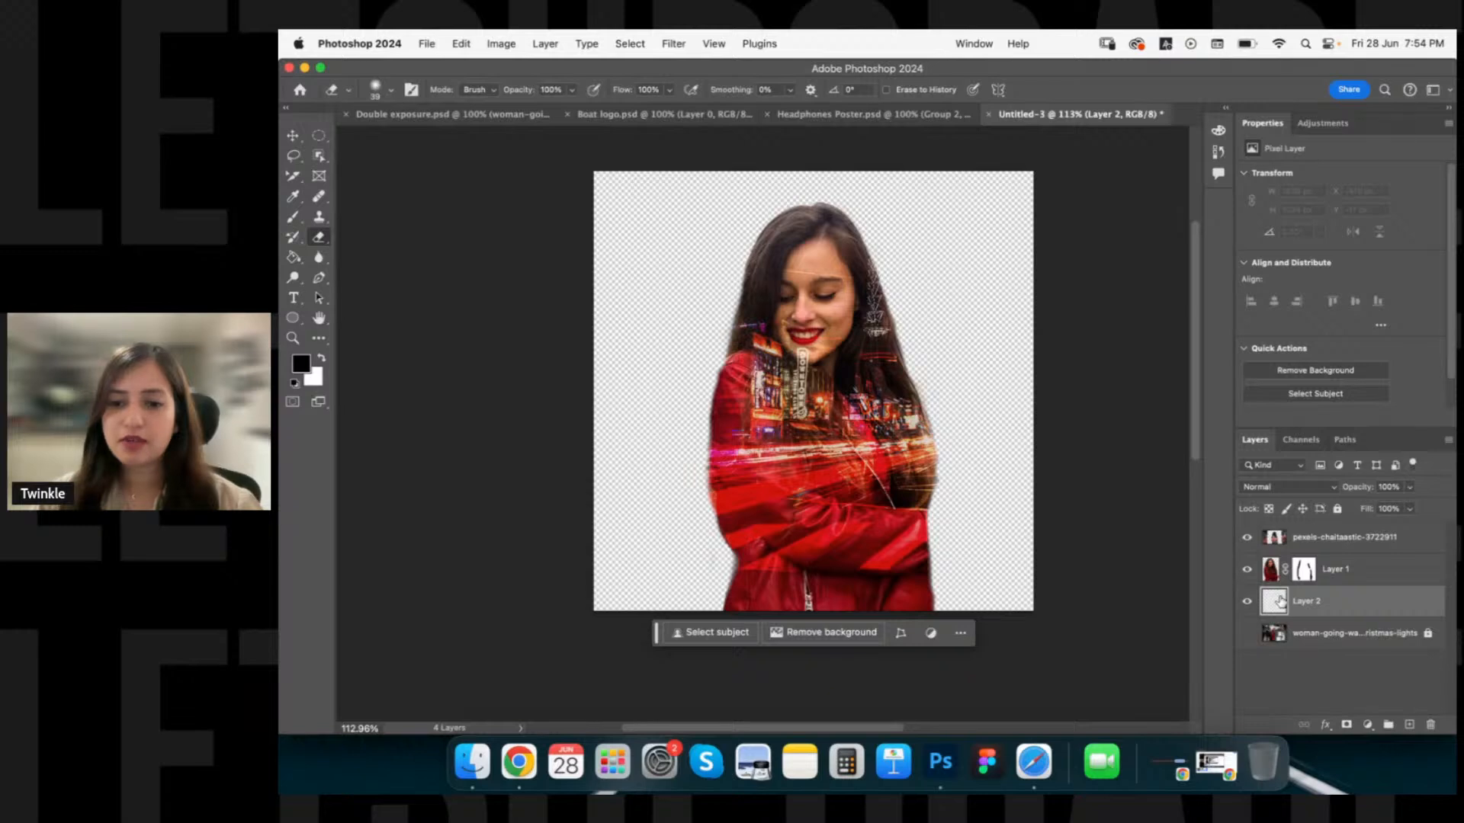
double_click(1276, 604)
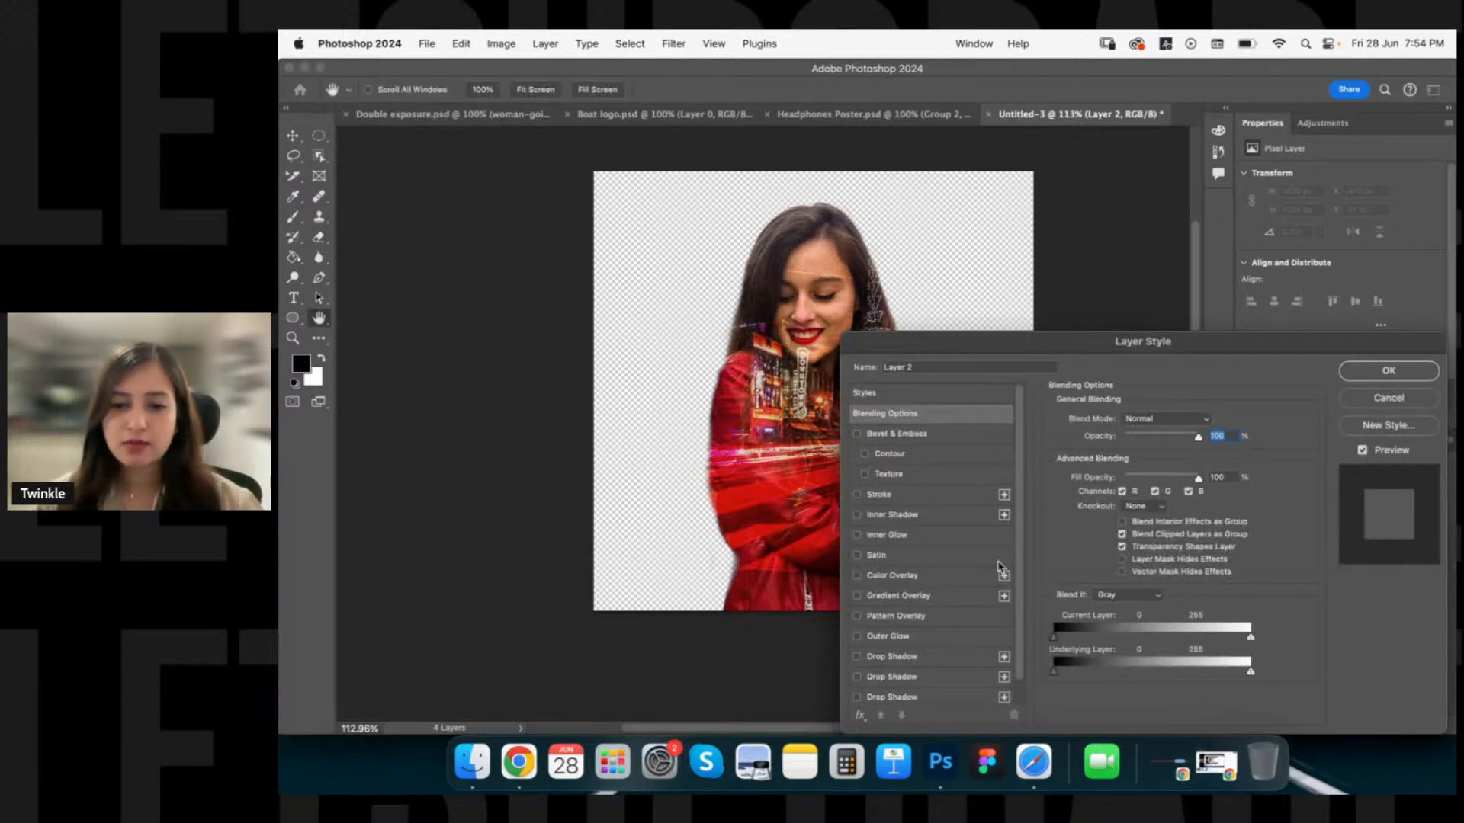
left_click(909, 575)
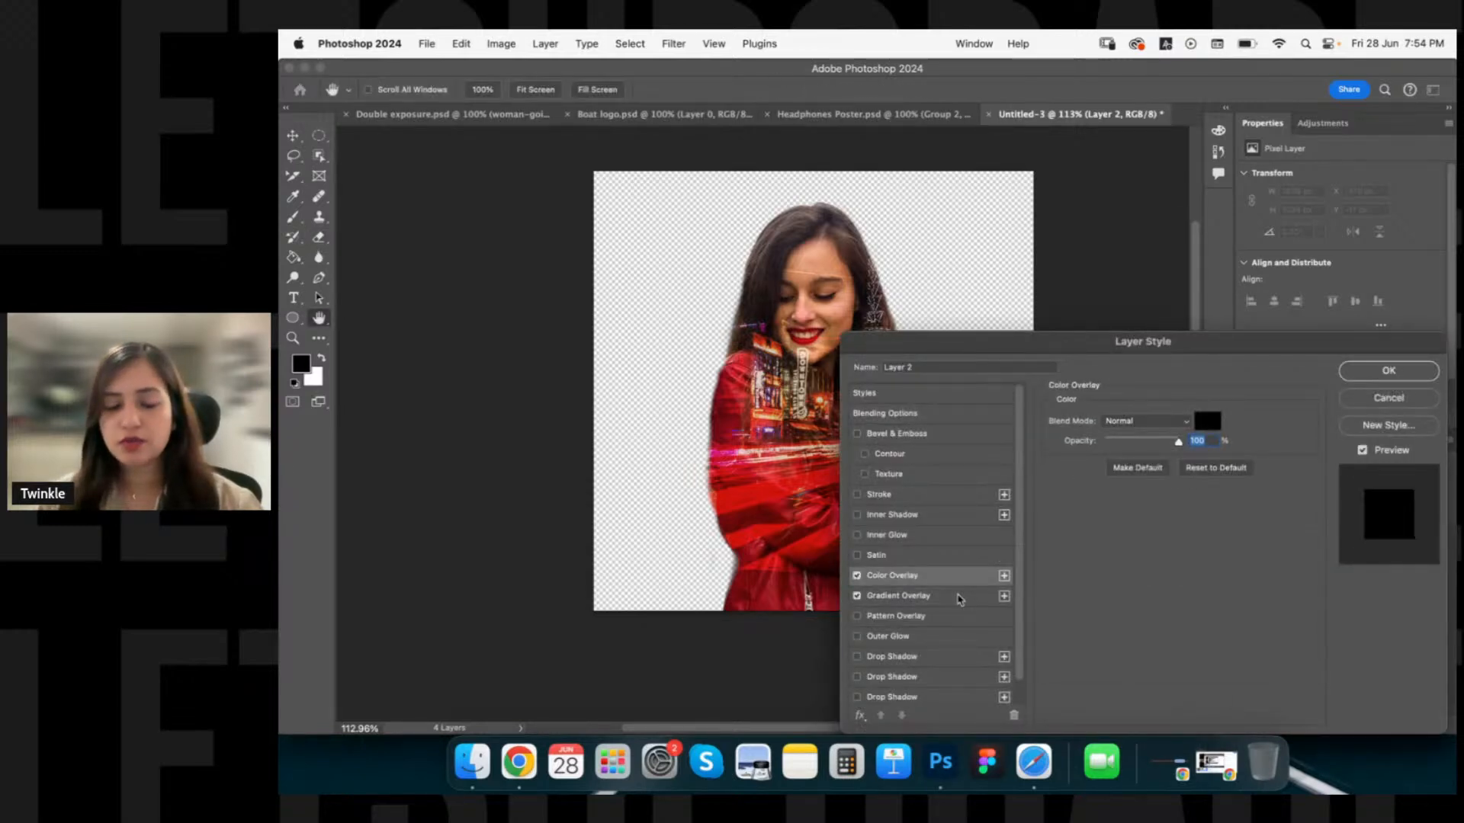
left_click(887, 598)
left_click(857, 596)
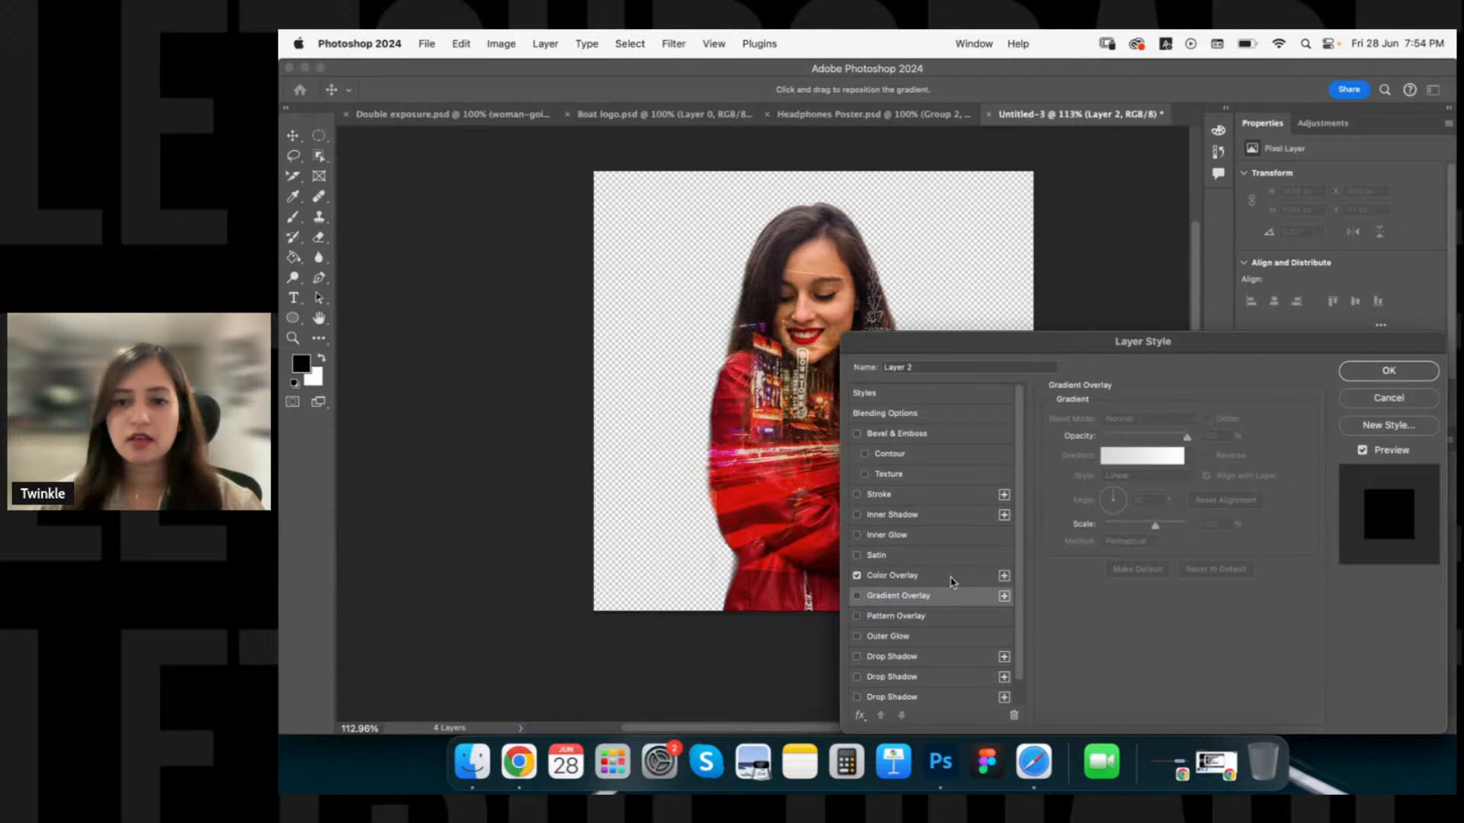
left_click(892, 574)
Set Layer 2's Color Overlay to pale pink e2bcbc and fill the layer with the Paint Bucket.
left_click(1203, 425)
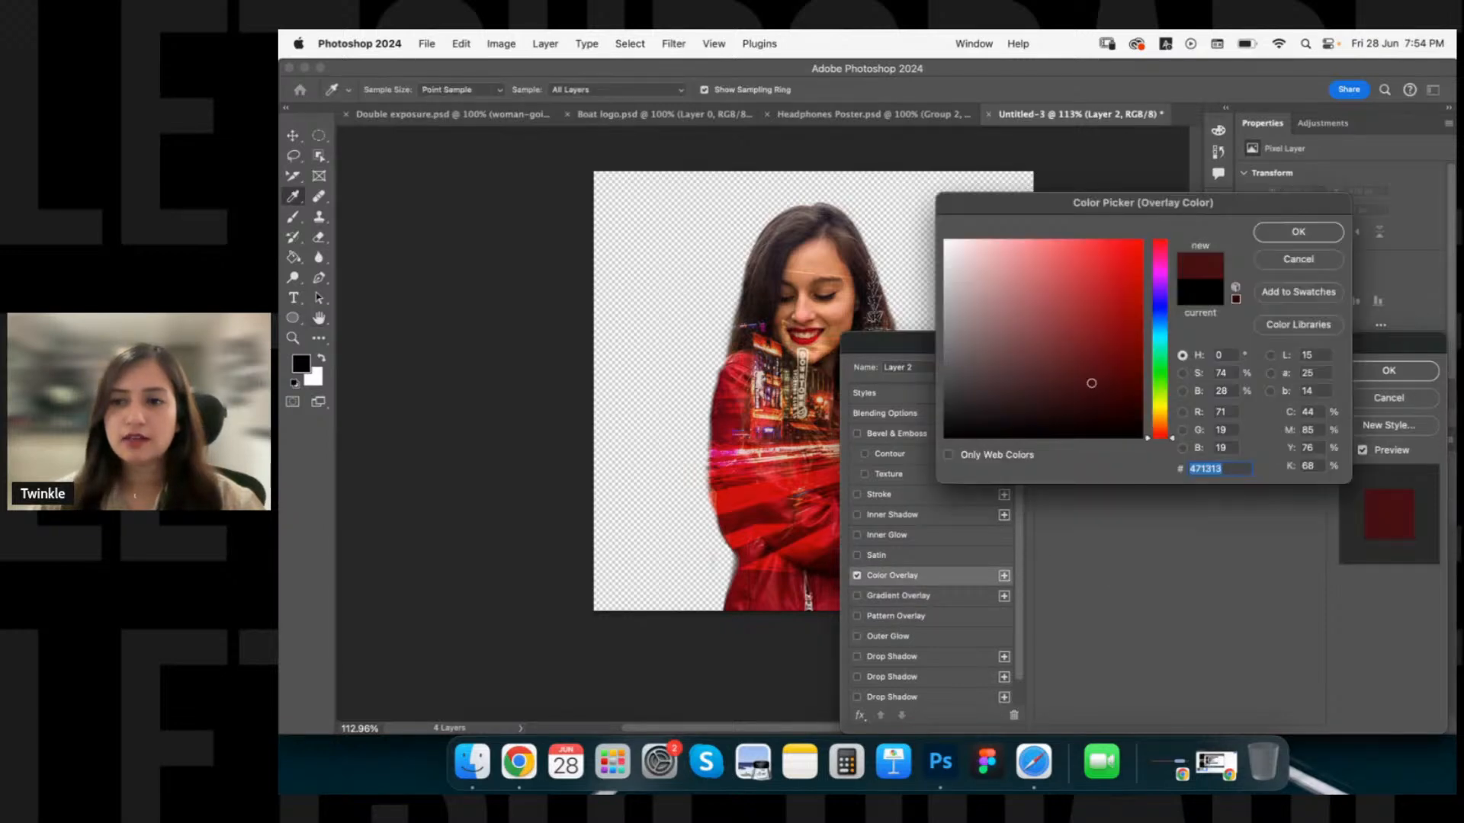
left_click(1069, 268)
left_click(976, 261)
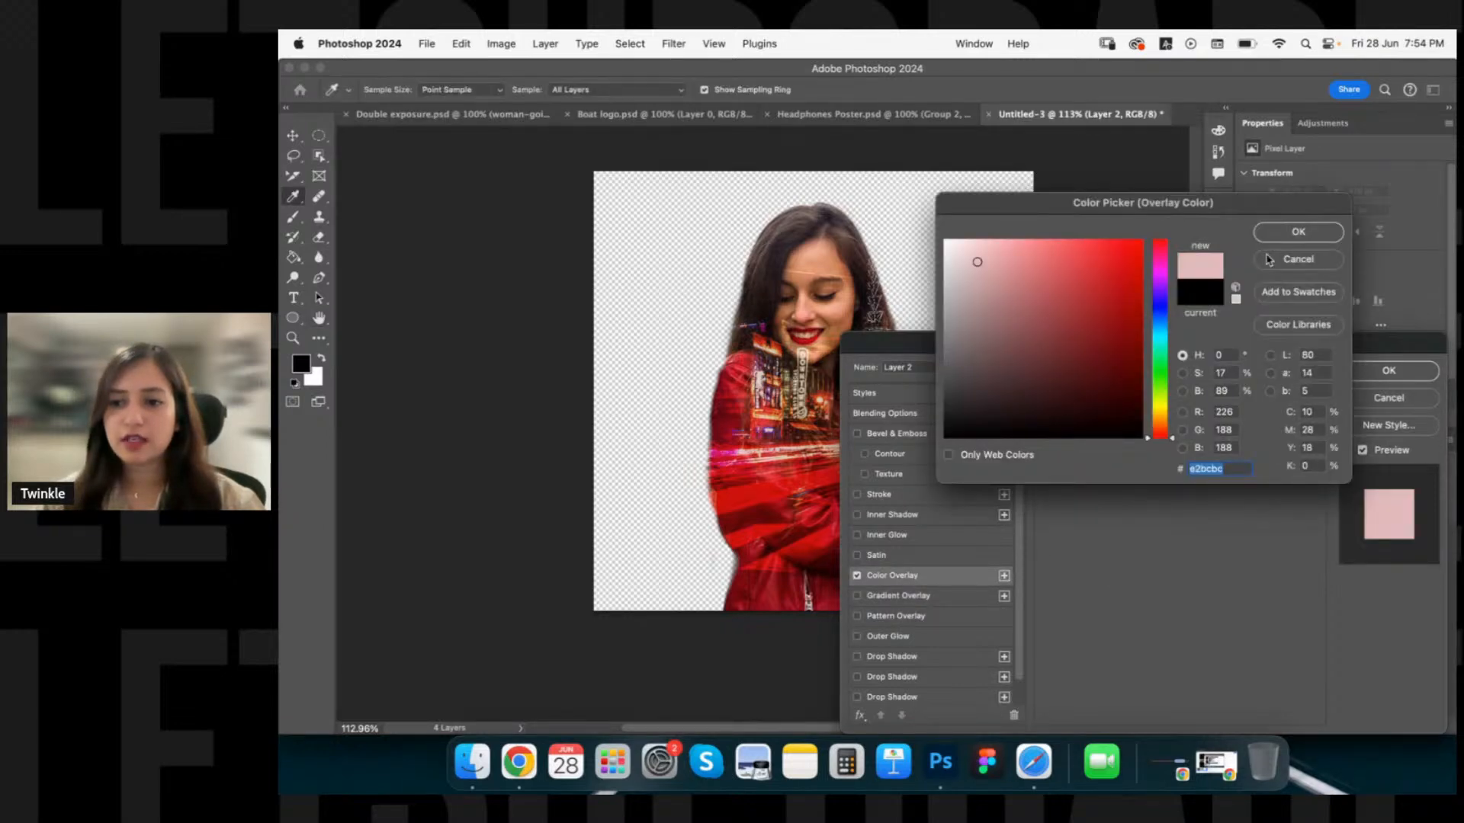
key("Return")
left_click(1389, 373)
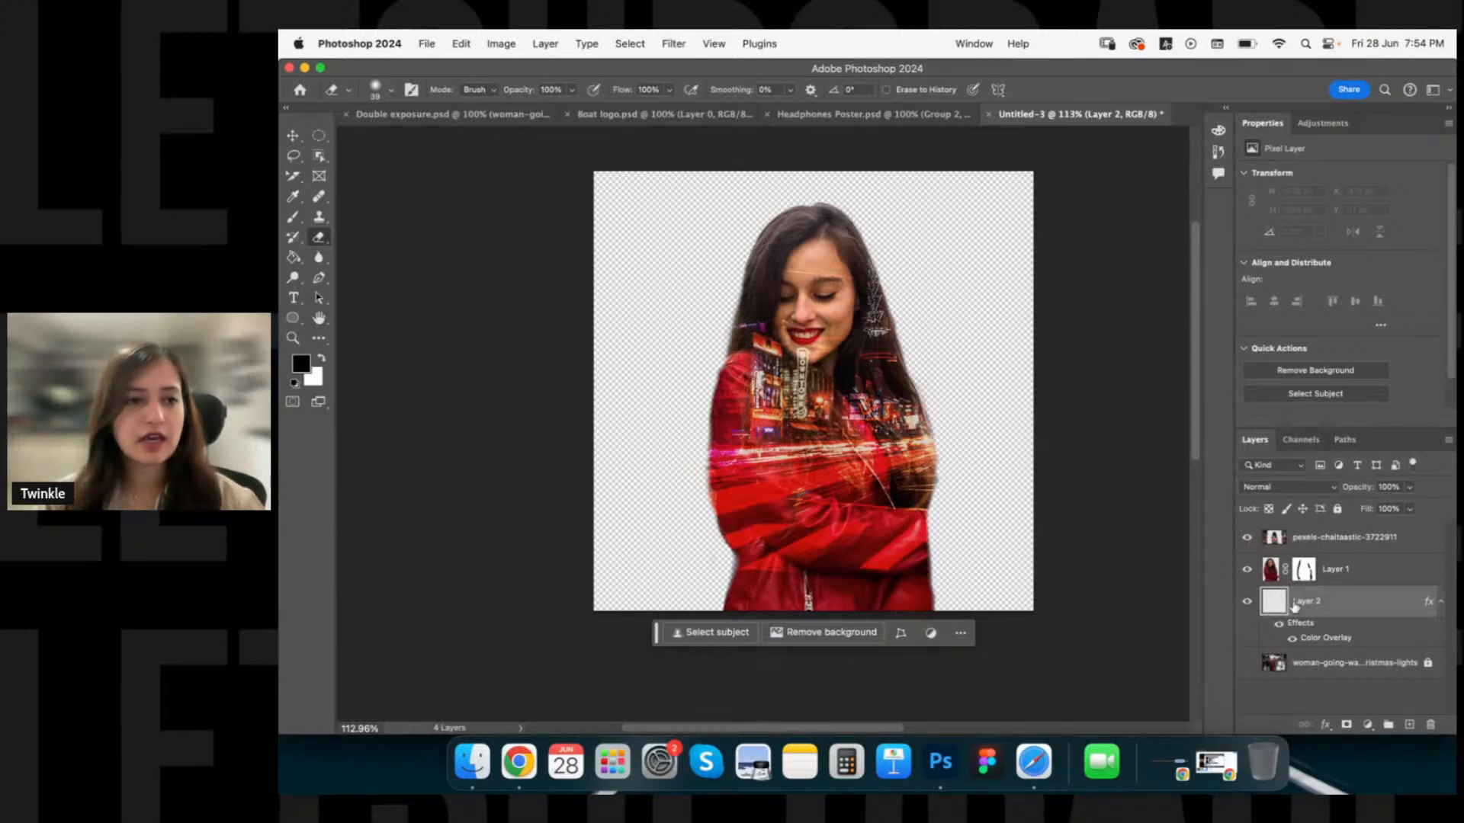
left_click(294, 258)
left_click(634, 342)
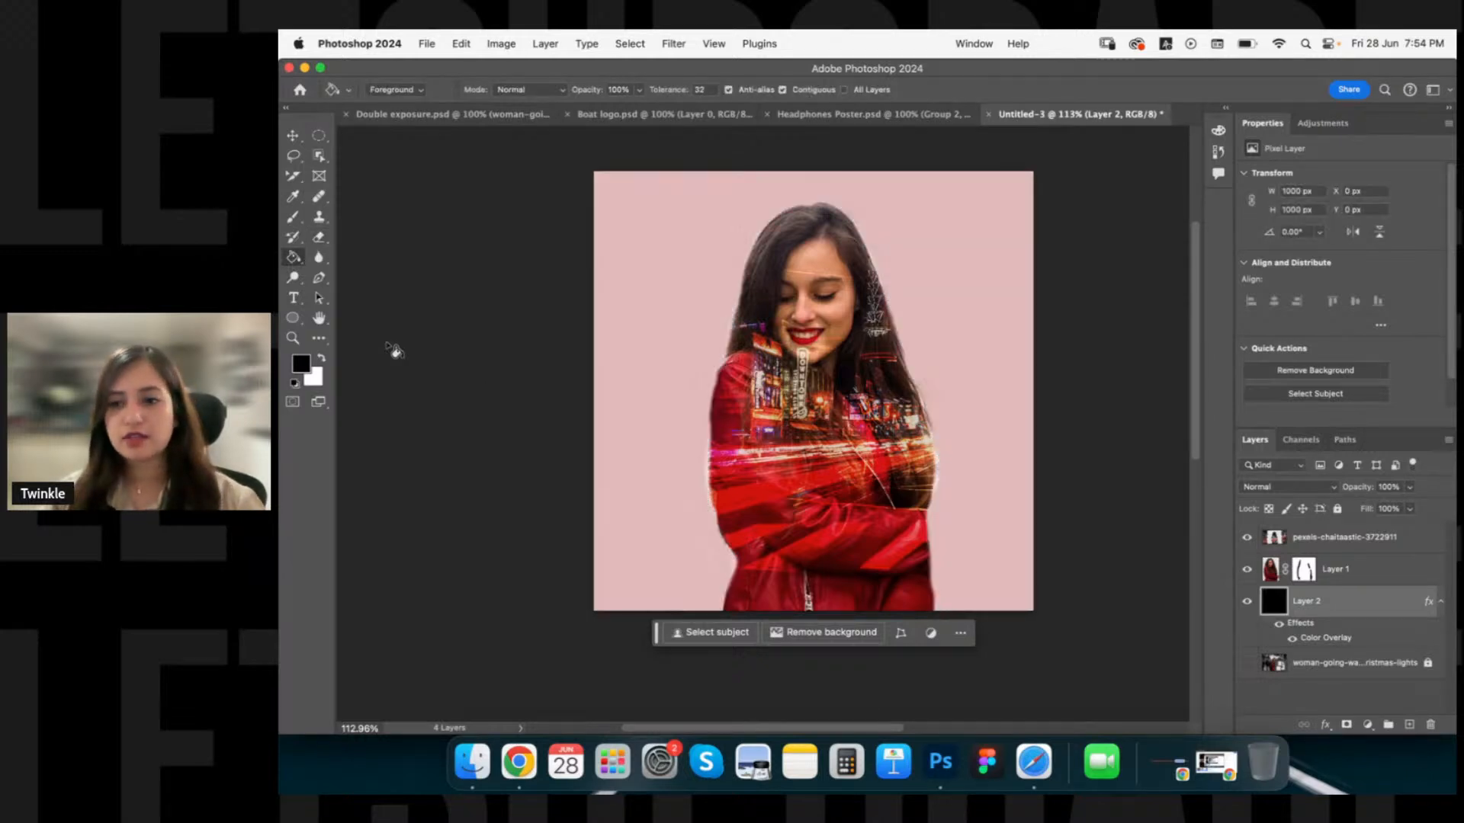
Delete the pink background Layer 2.
key("v")
left_click(1296, 537)
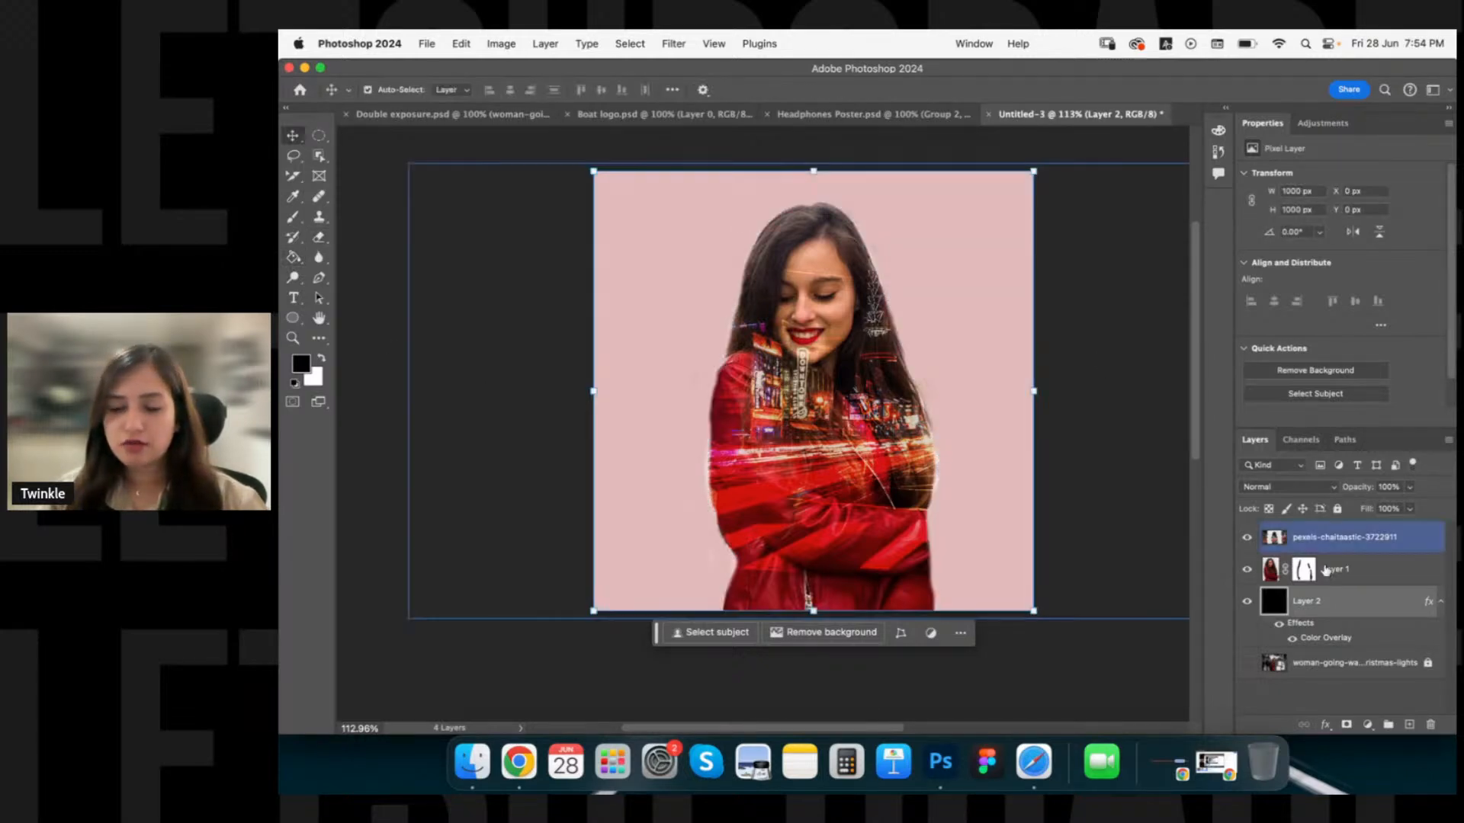
left_click(1336, 606)
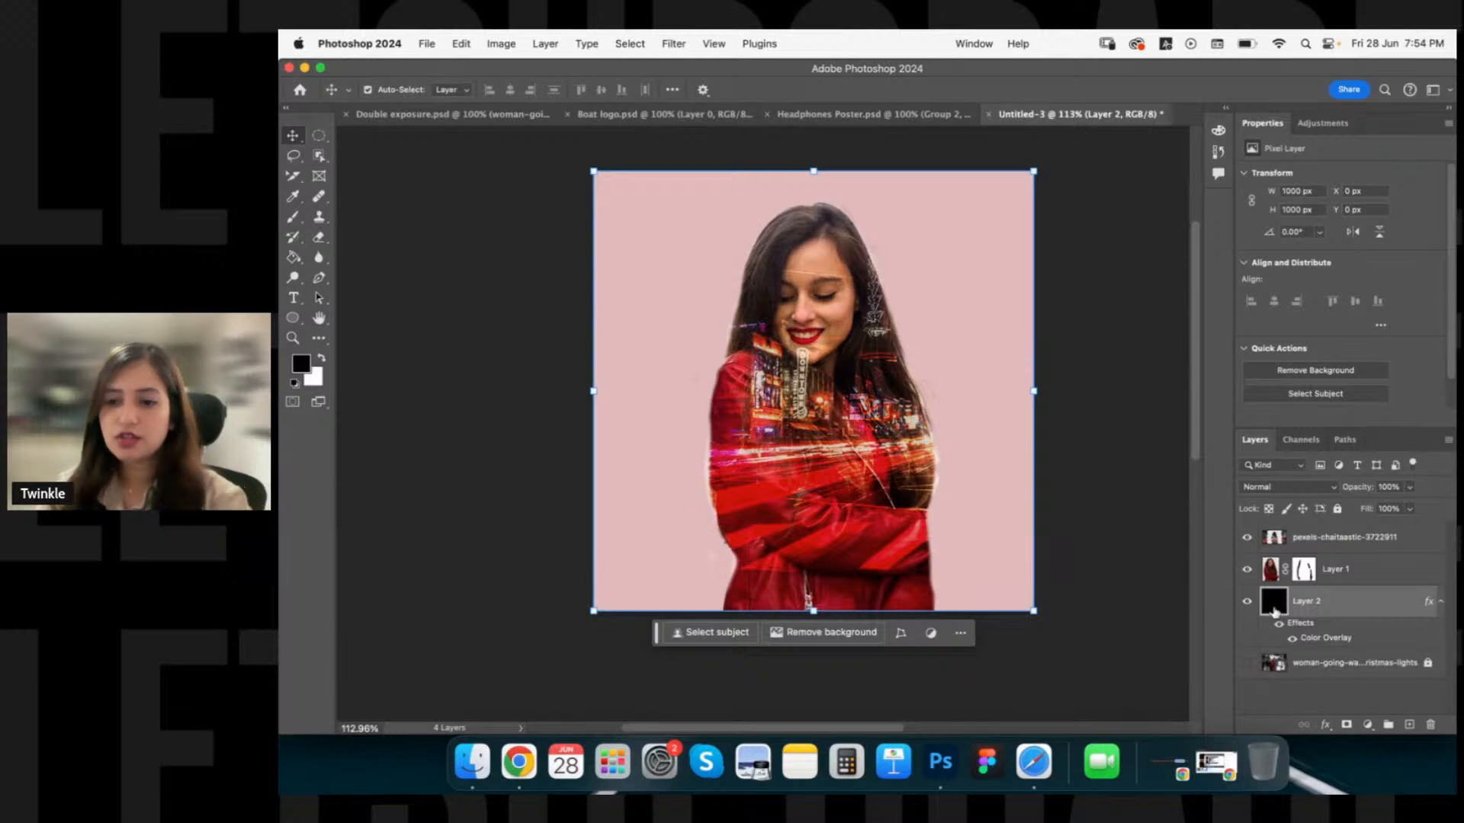
key("BackSpace")
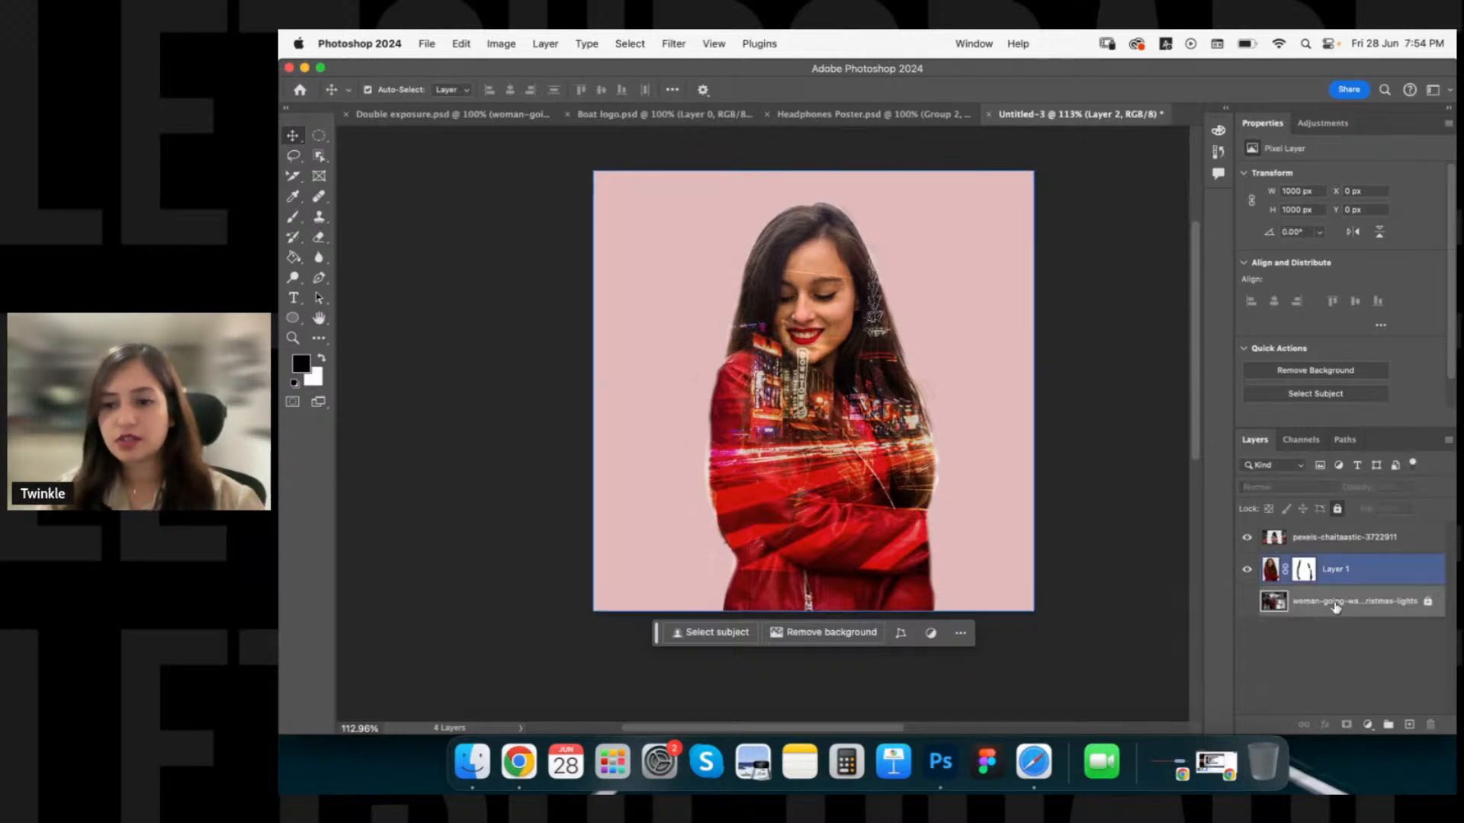
Unlock and delete the hidden woman-going-walk-through-city-with-christmas-lights layer.
left_click(1335, 604)
left_click(1331, 541, "shift")
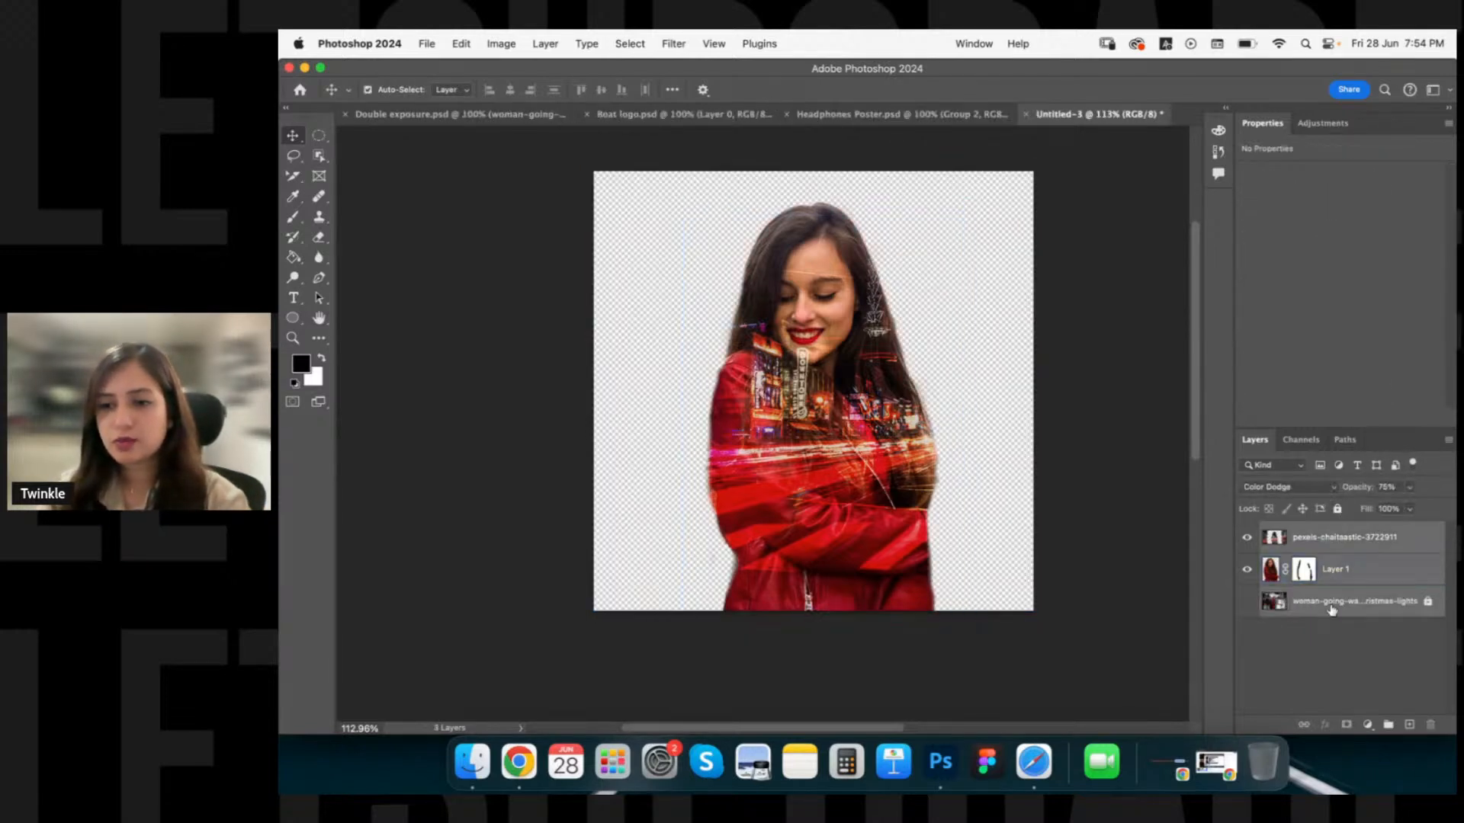
left_click(1331, 608)
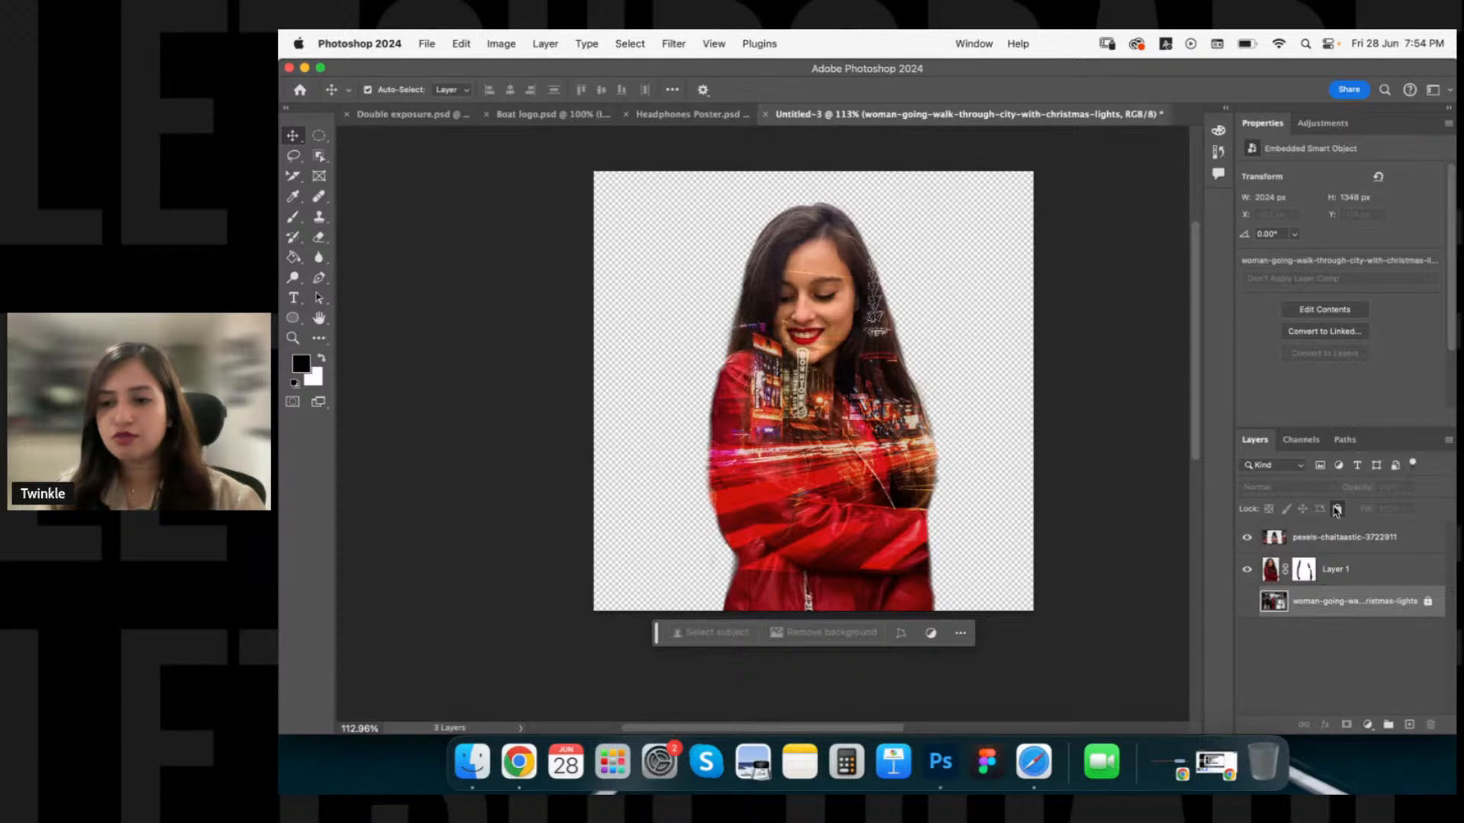
key("Delete")
Select the city layer and Layer 1 together and flatten the image.
left_click(1328, 540, "shift")
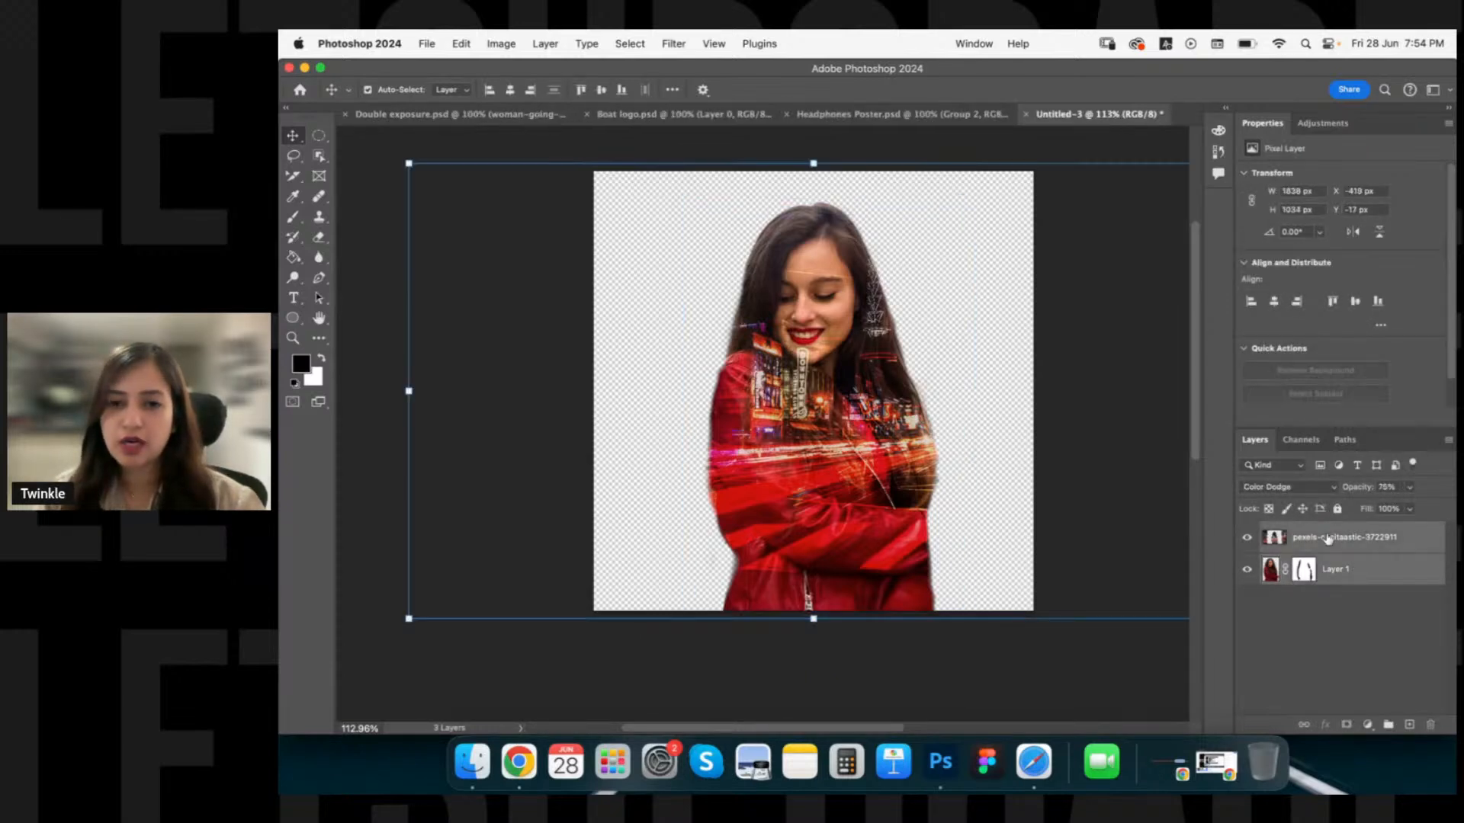
right_click(1328, 540)
left_click(1195, 511)
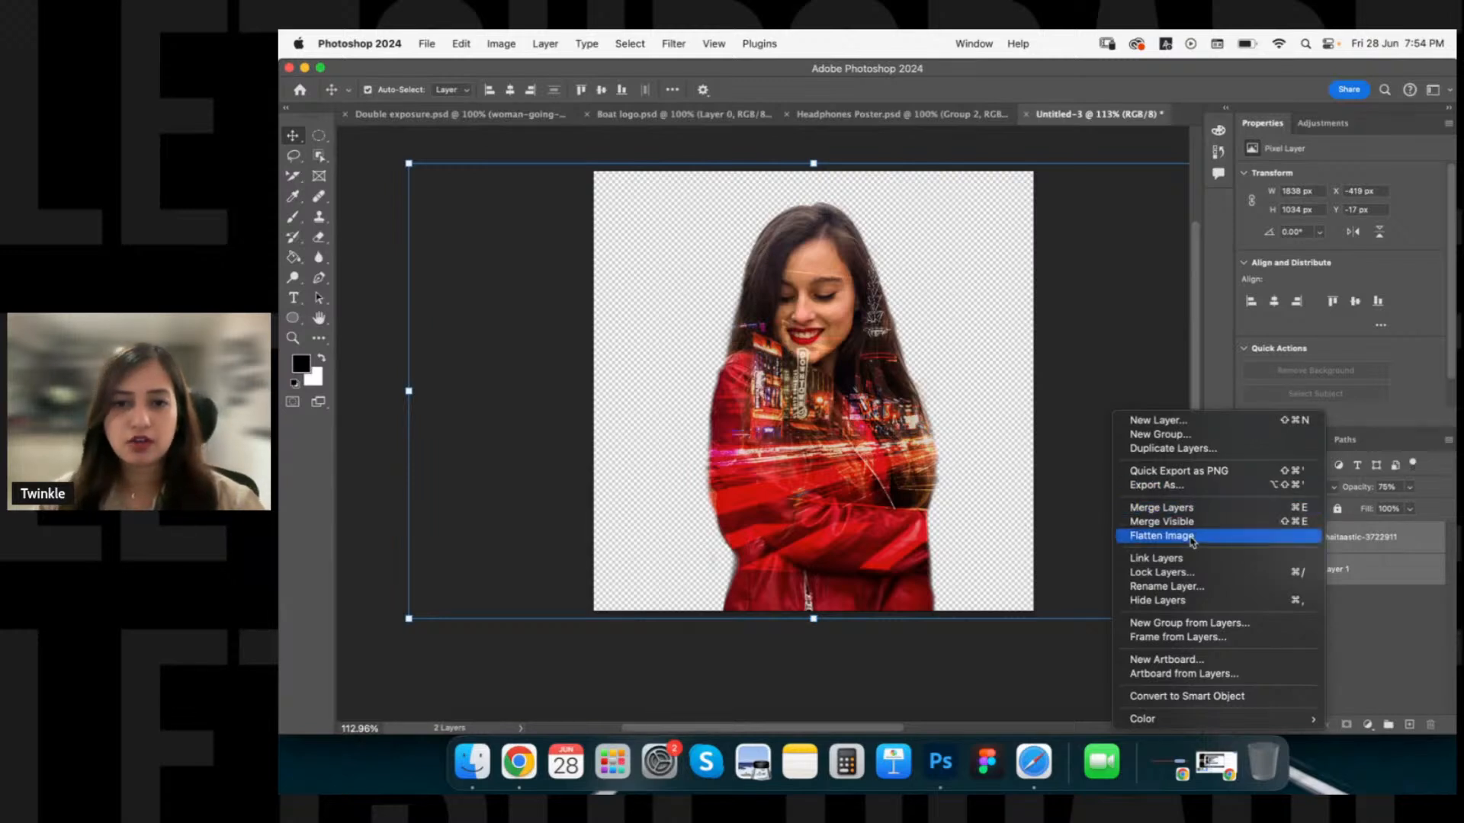
left_click(1193, 538)
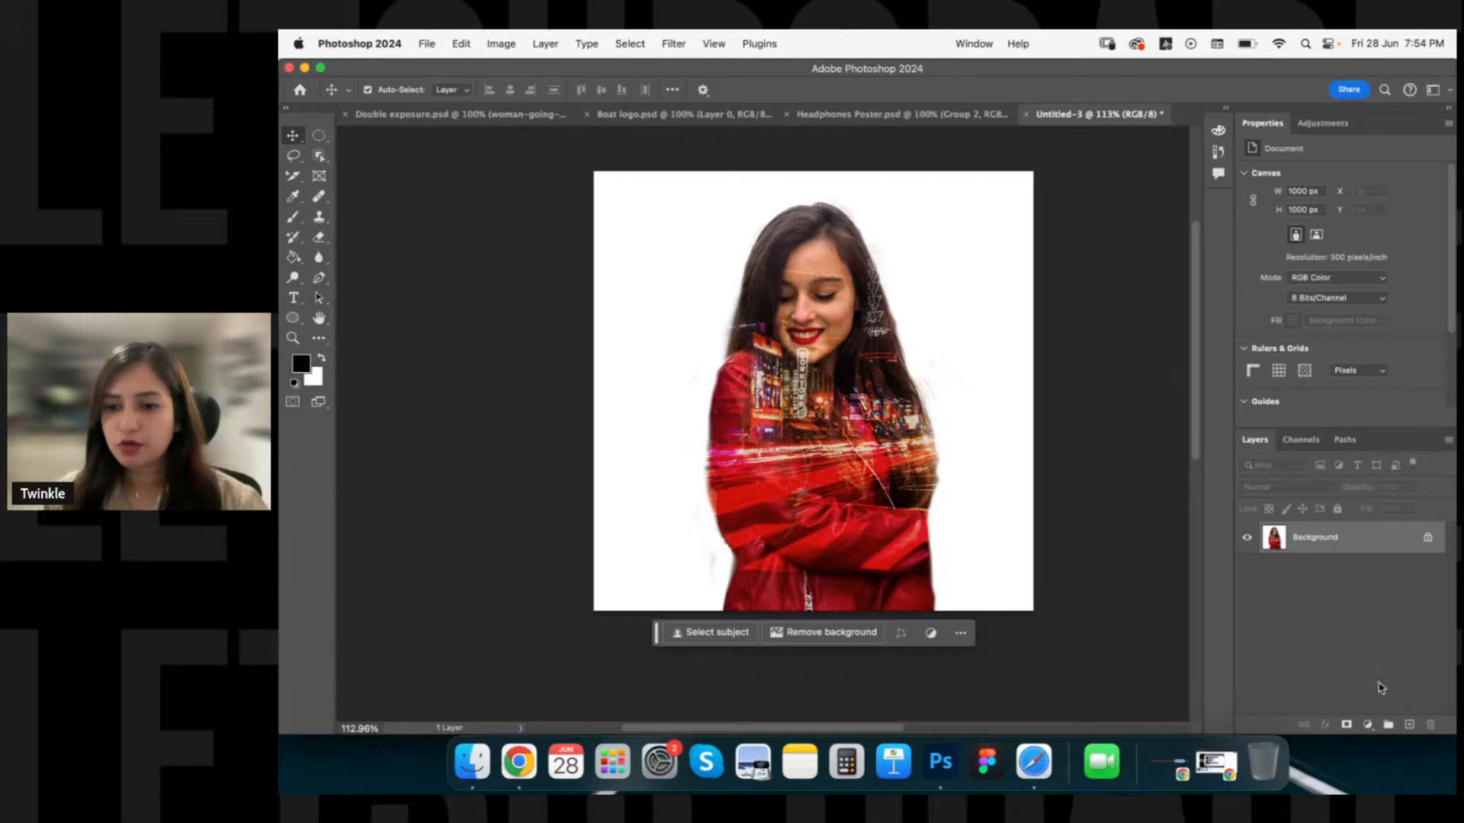
Add a blank layer and place it beneath the flattened woman image, converting the Background into a regular layer.
left_click(1409, 725)
left_click_drag(1341, 558, 1342, 528)
left_click(1339, 510)
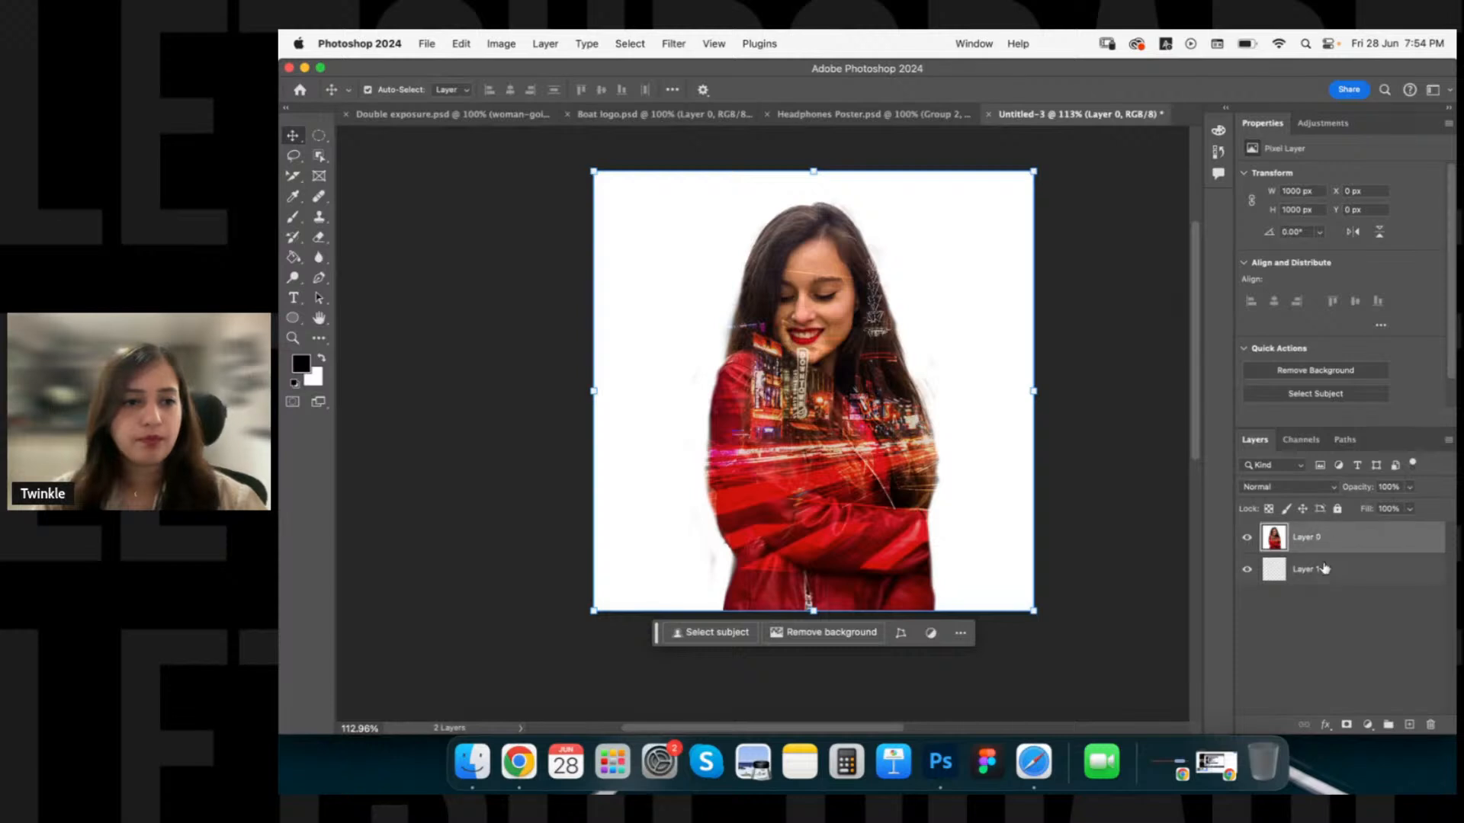
Fill the blank bottom layer with black using the Paint Bucket.
left_click(1324, 568)
left_click(294, 256)
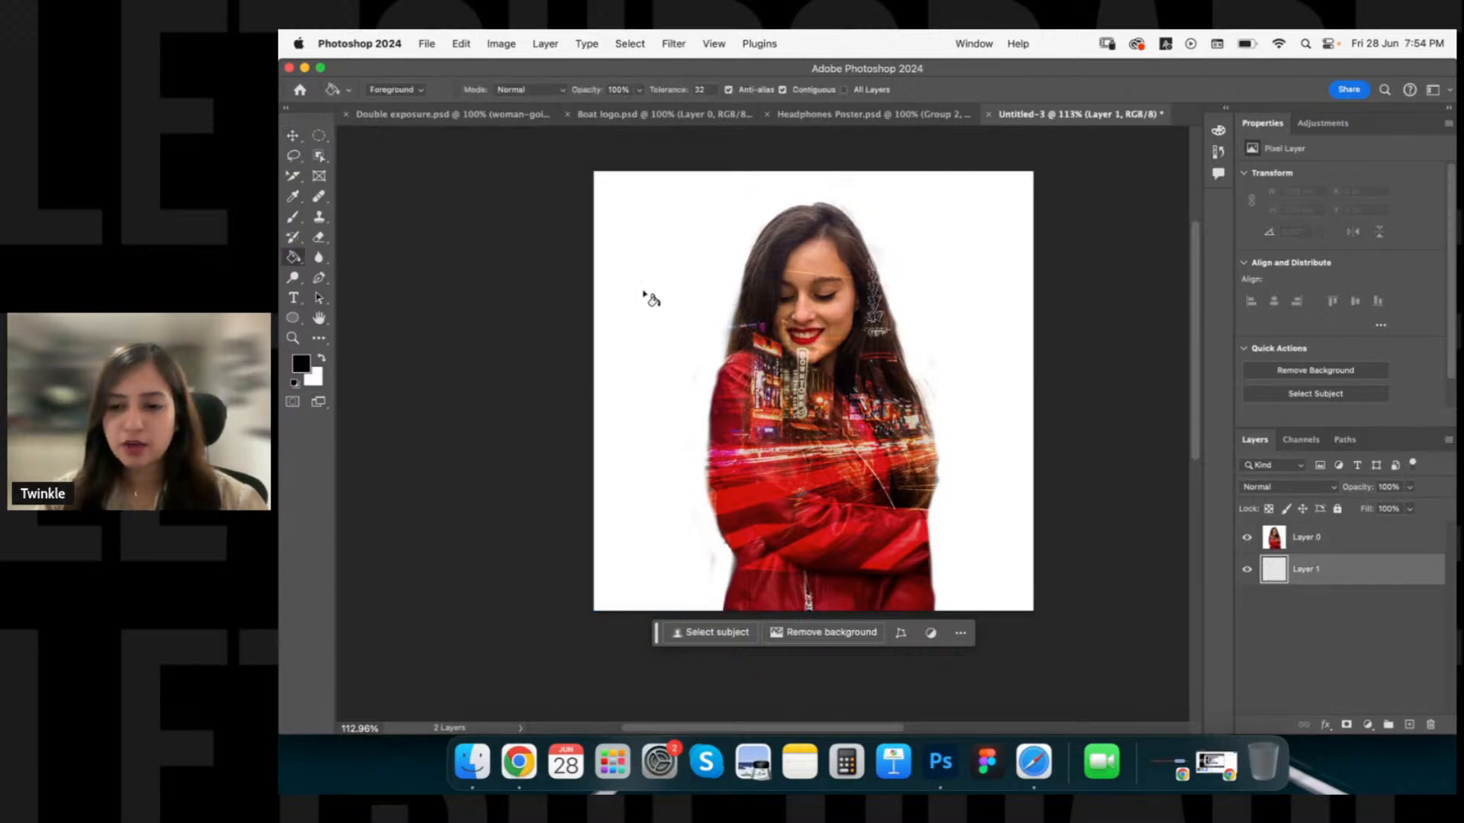
left_click(646, 297)
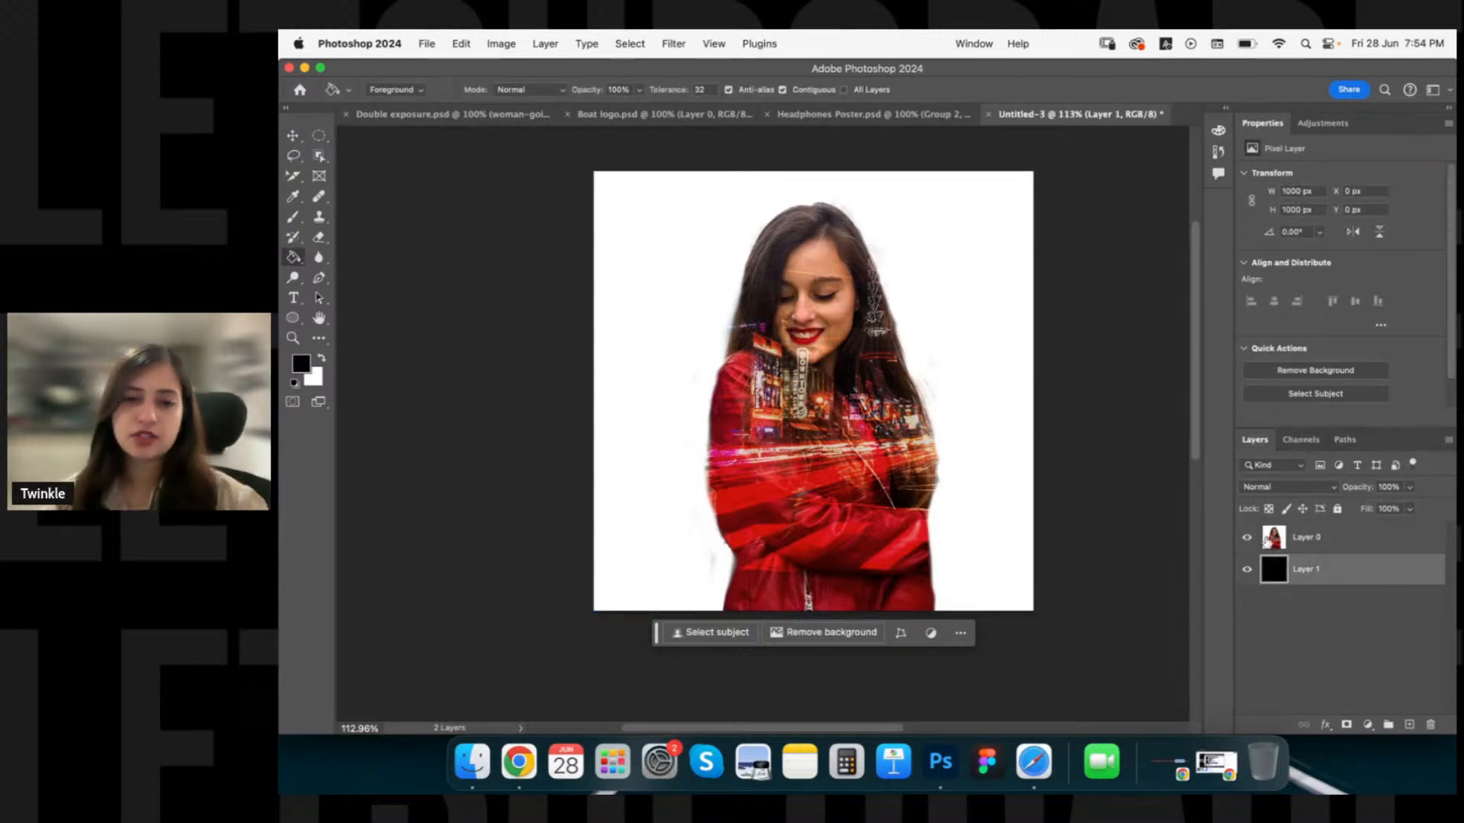
Undo the recent fill and layer edits back to the separate photo layers, and show the hidden woman-going-walk Christmas-lights layer.
left_click(1271, 547)
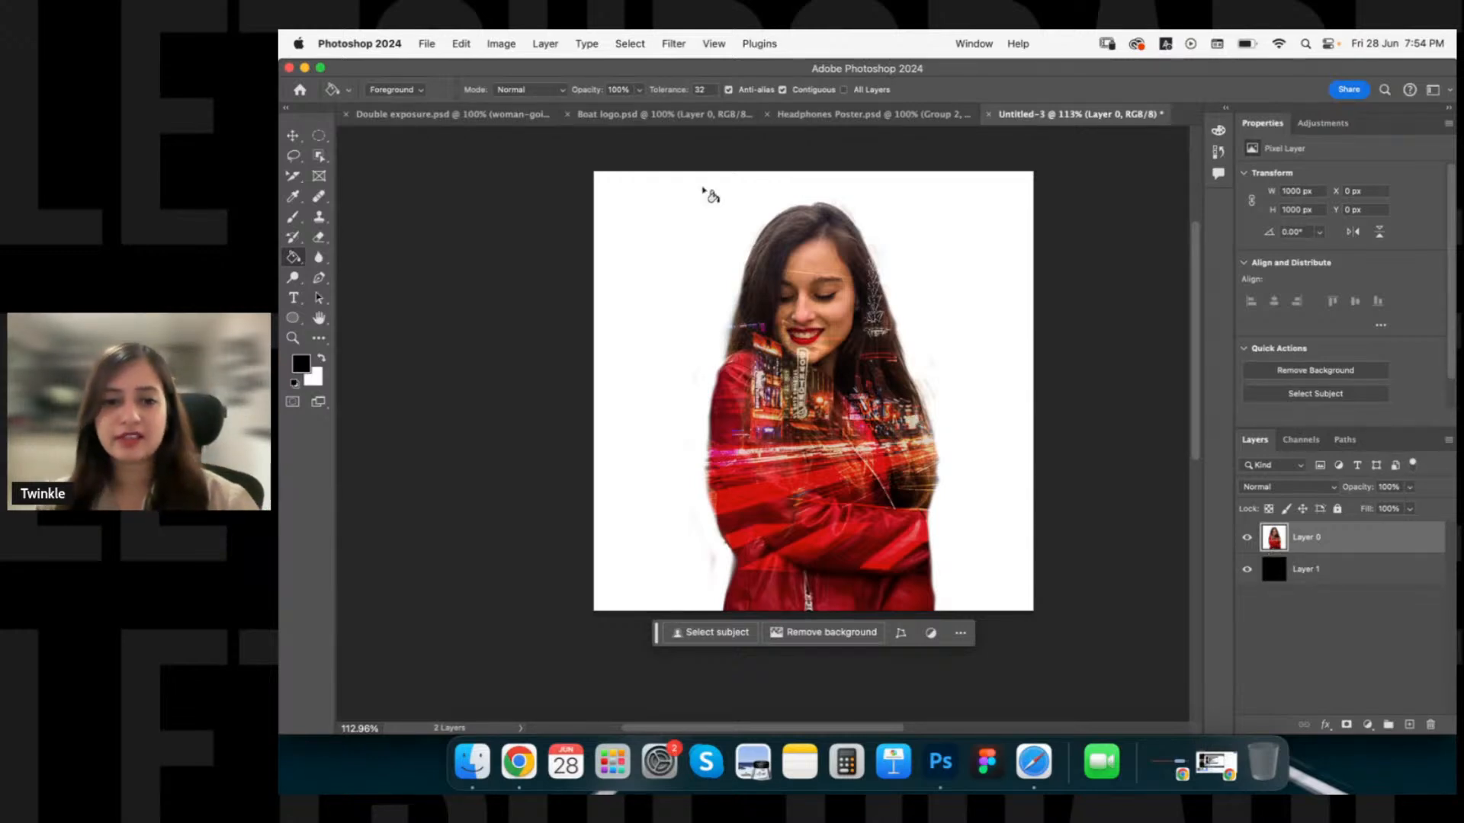
left_click(654, 548)
key("super+z")
key("super+z")
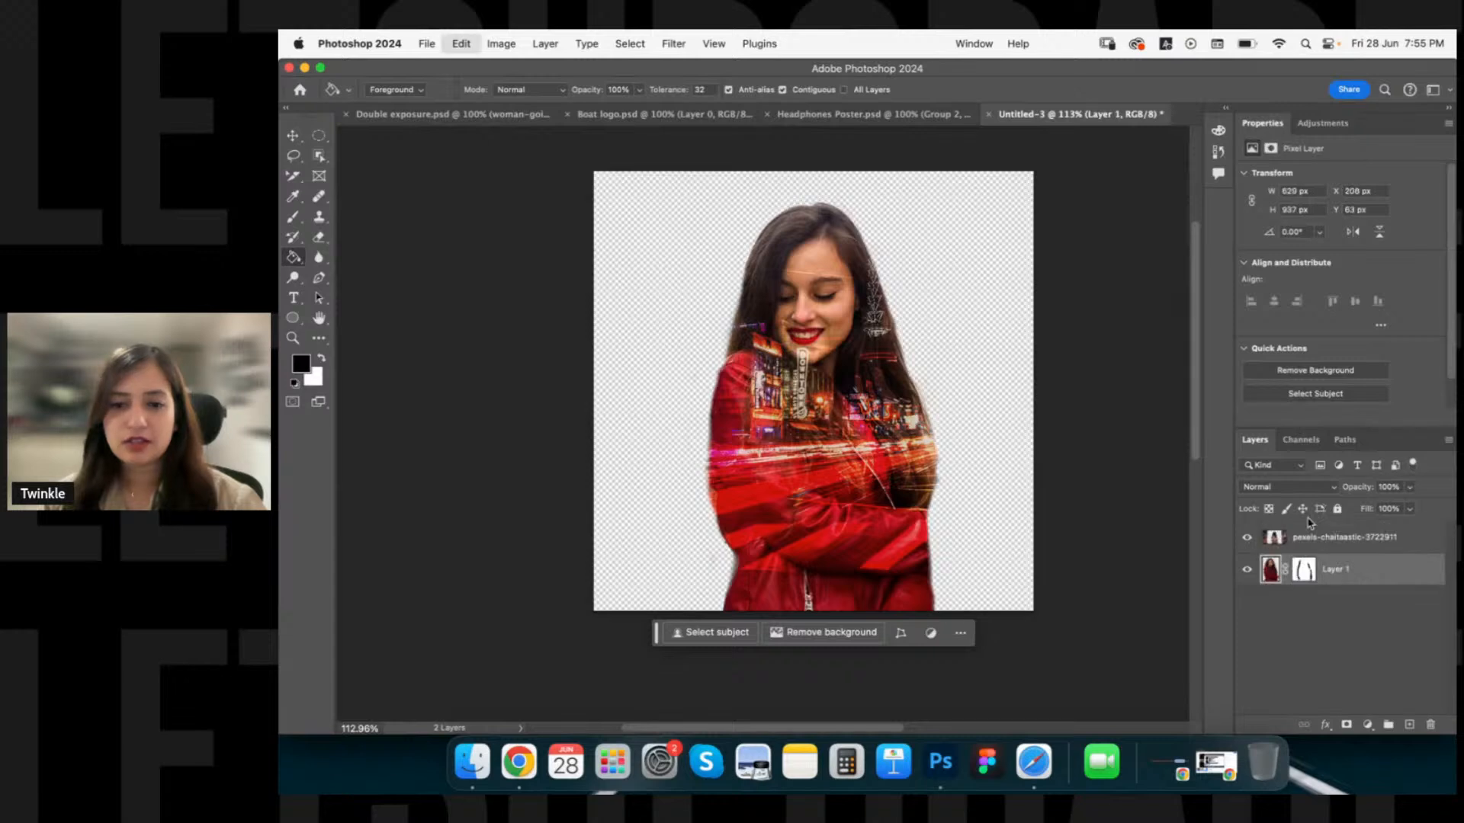
key("super+z")
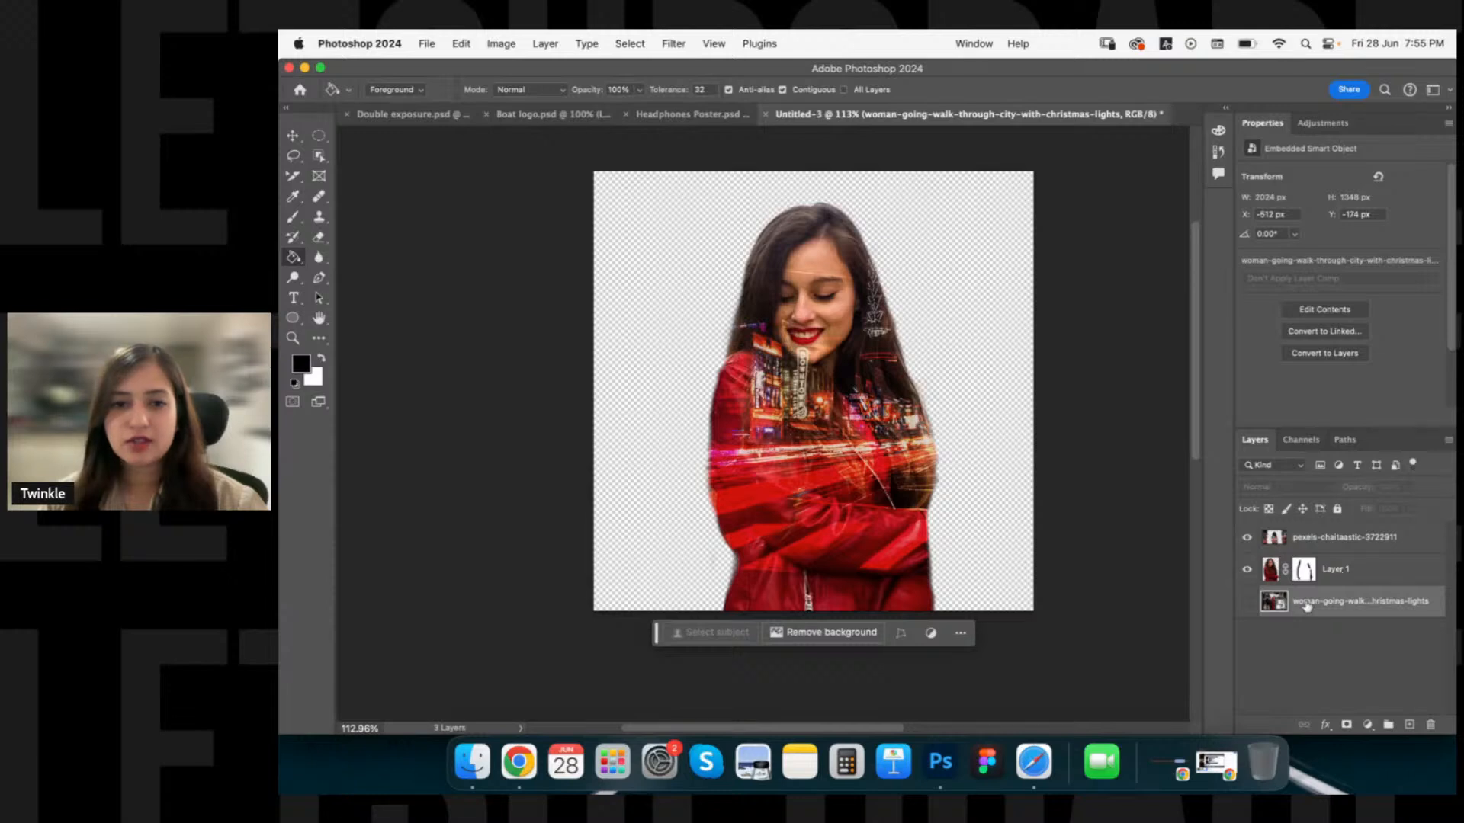
left_click(1248, 601)
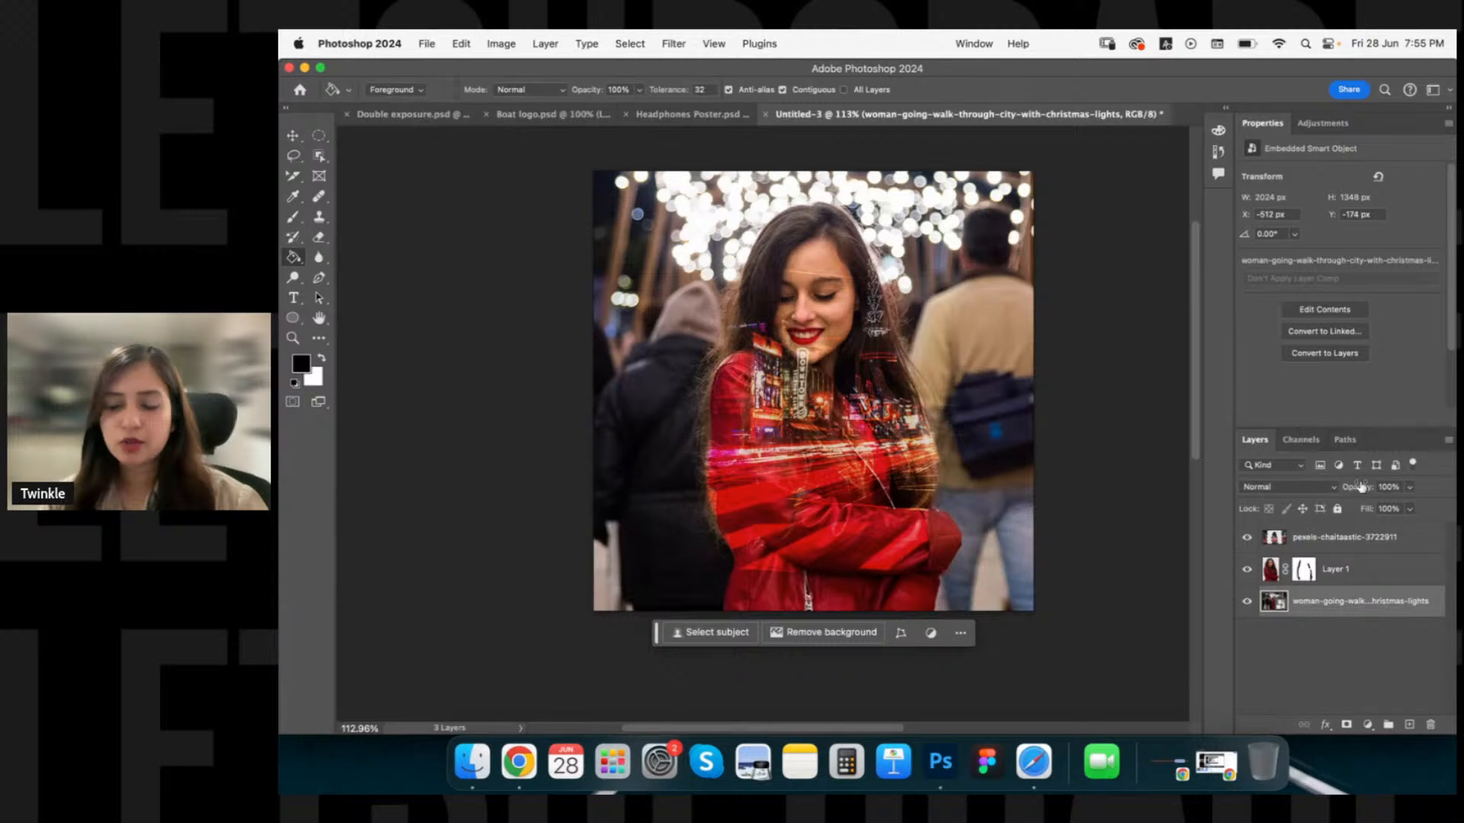
Set the Christmas-lights layer's blend mode to Soft Light, check its smart object contents, and rasterize the layer.
left_click(1295, 490)
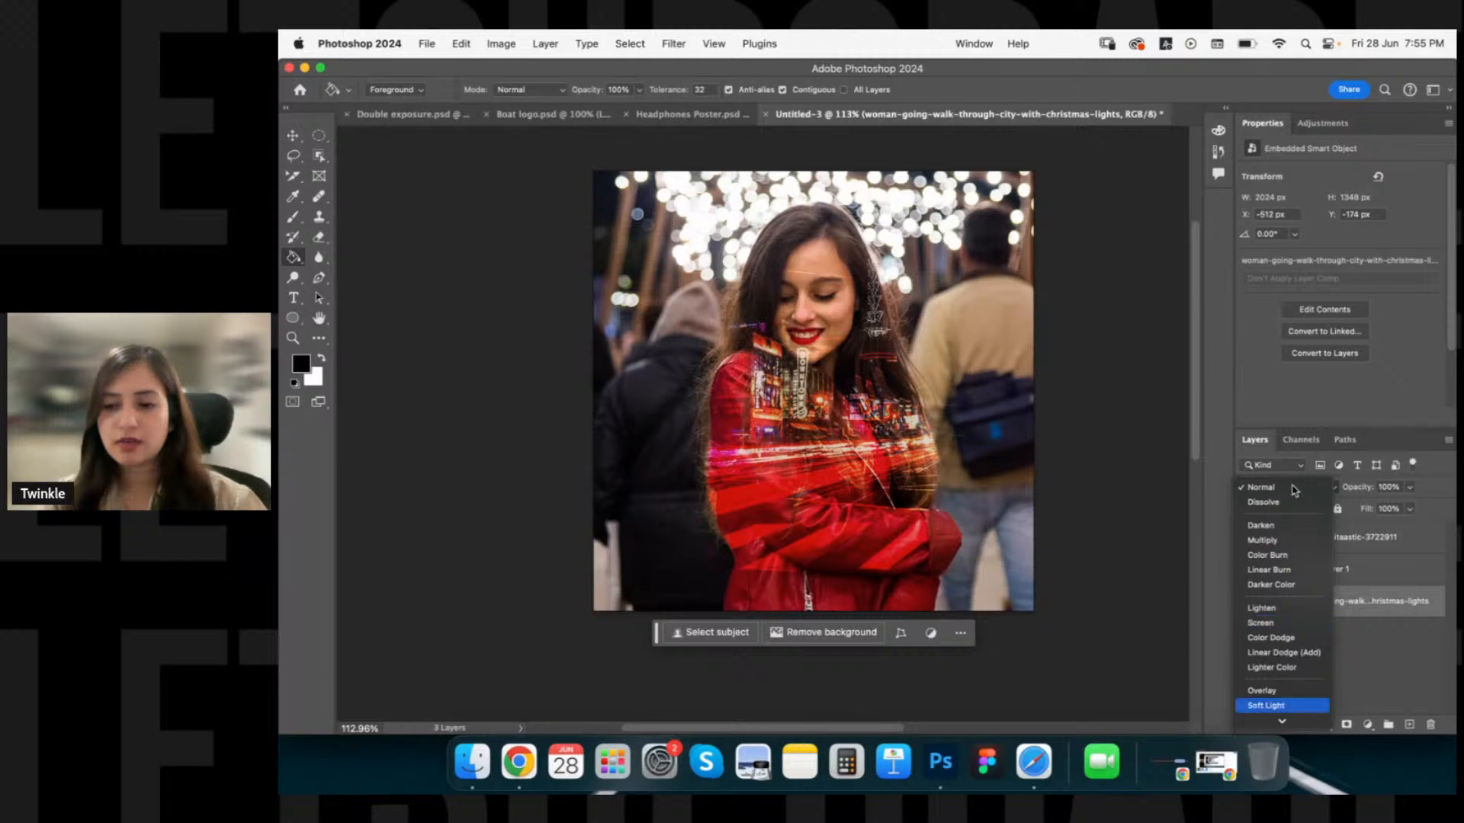
key("Return")
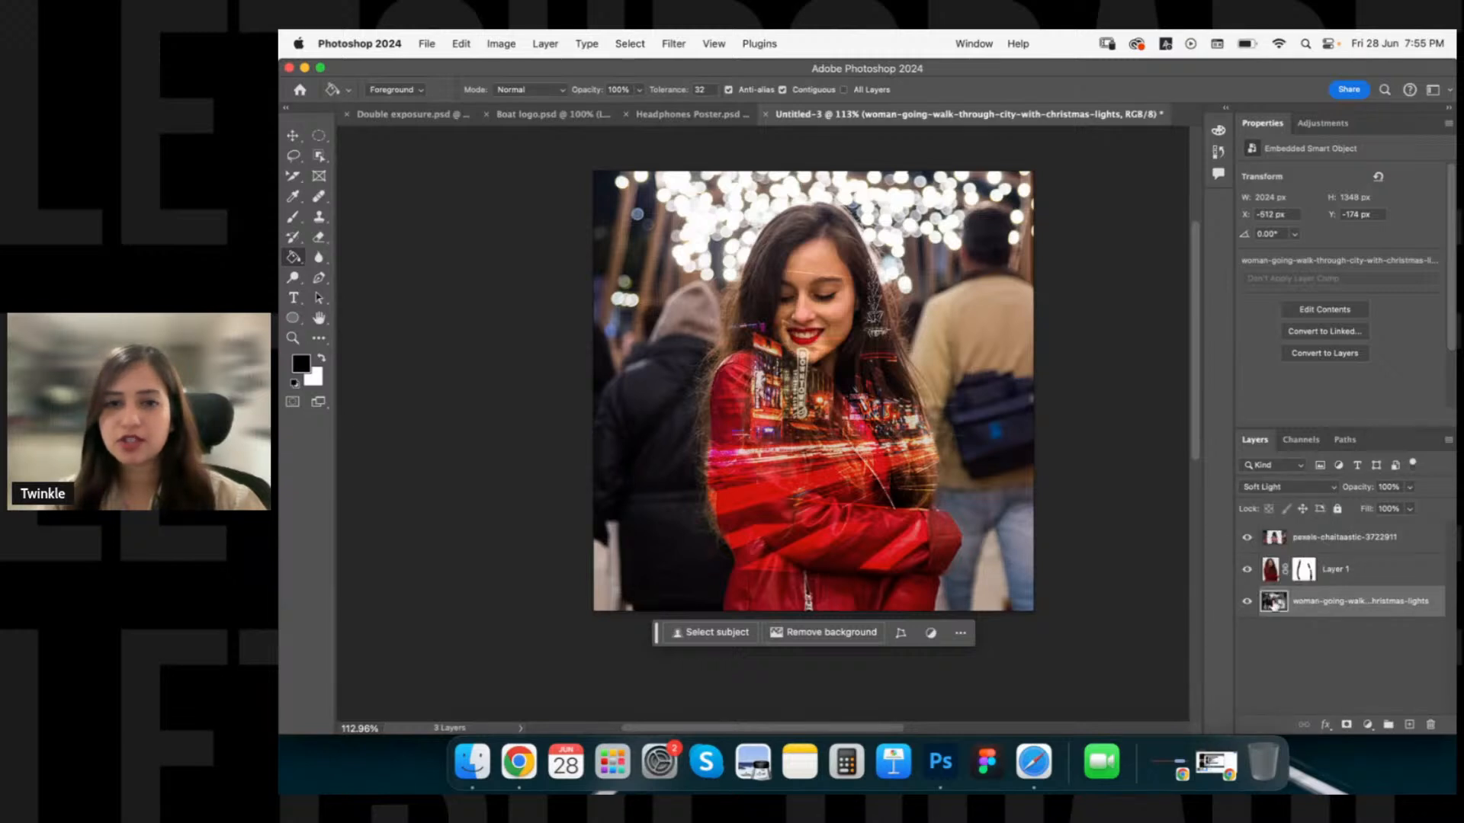
double_click(1274, 607)
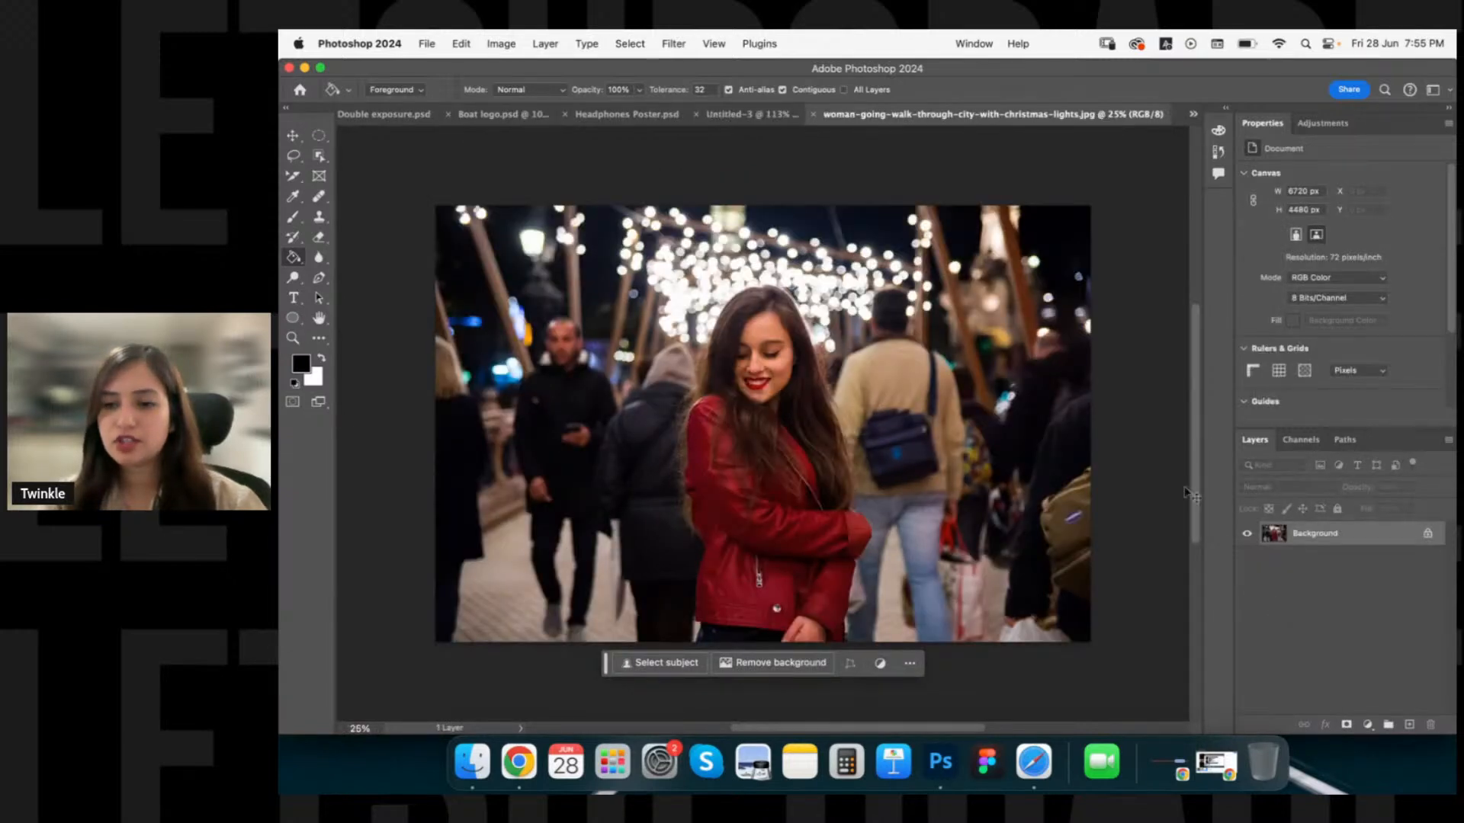
key("super+w")
right_click(1324, 598)
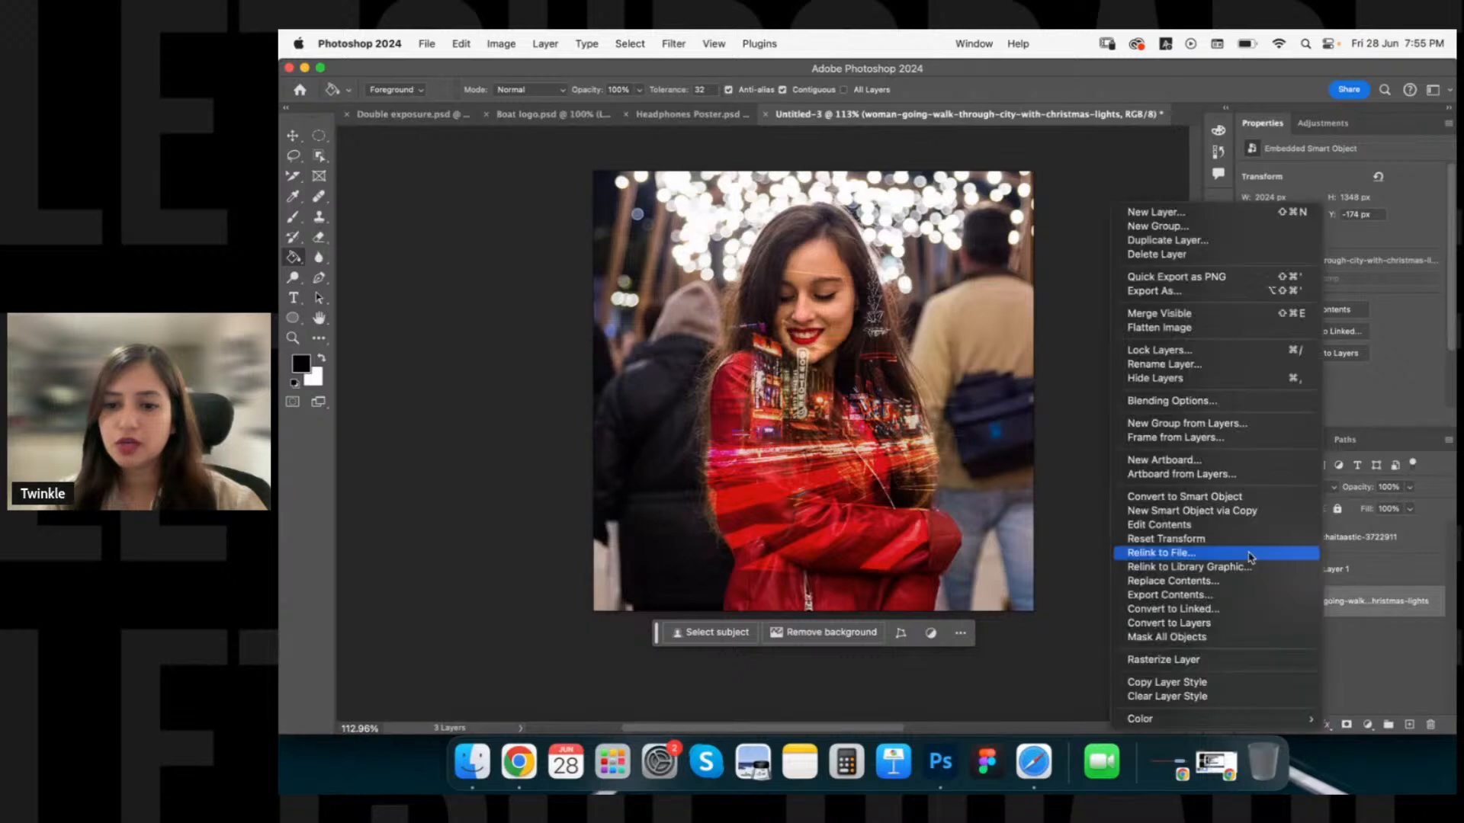
left_click(1181, 660)
Change the blend mode of the rasterized Christmas-lights layer to Hue.
left_click(1303, 491)
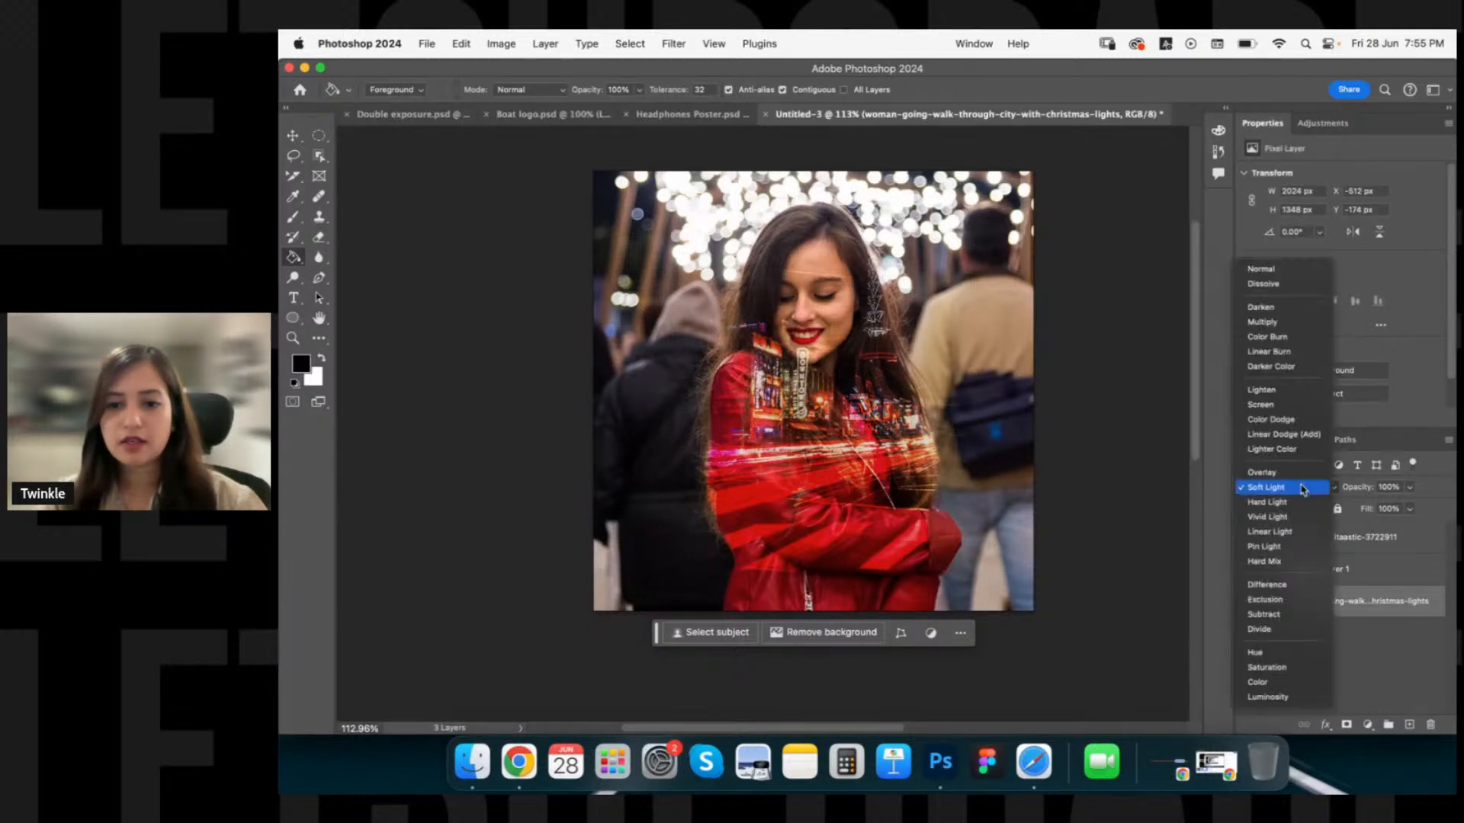
key("v")
key("s")
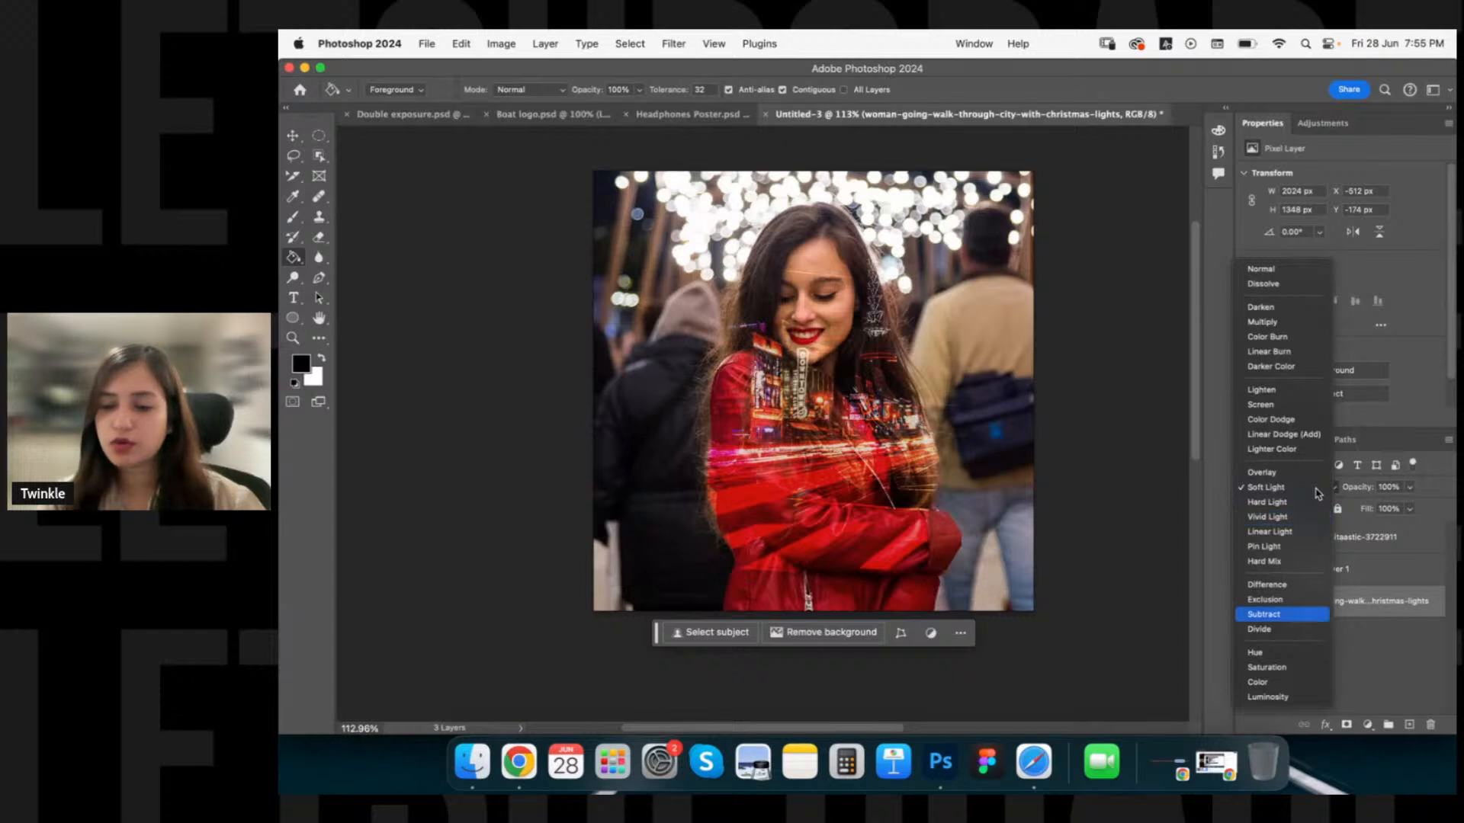
key("h")
key("u")
key("Return")
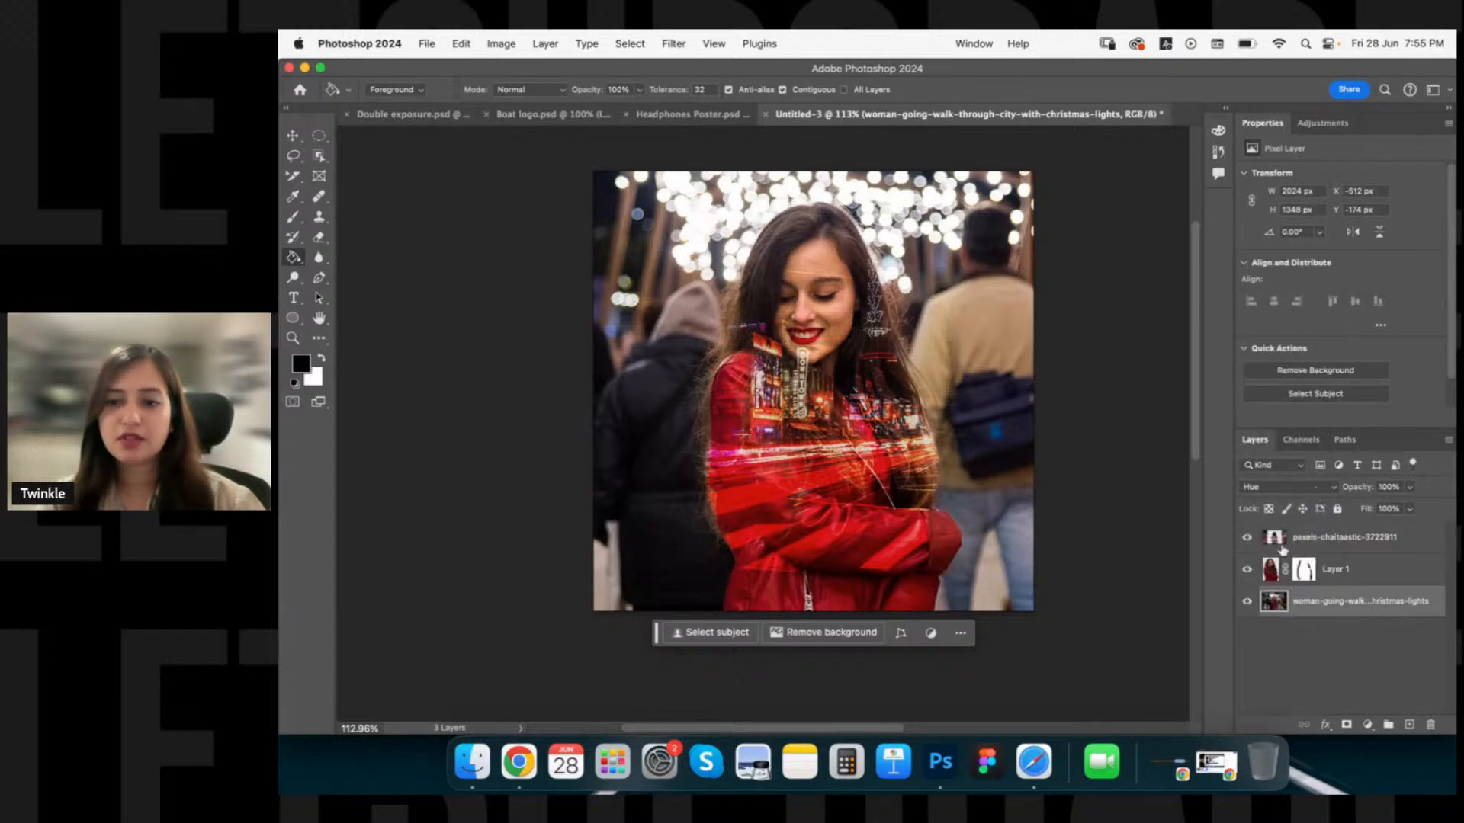
Compare the composition with the pexels-chaitaastic-3722911 layer hidden and shown, and deselect all layers.
left_click(1247, 537)
left_click(1247, 537)
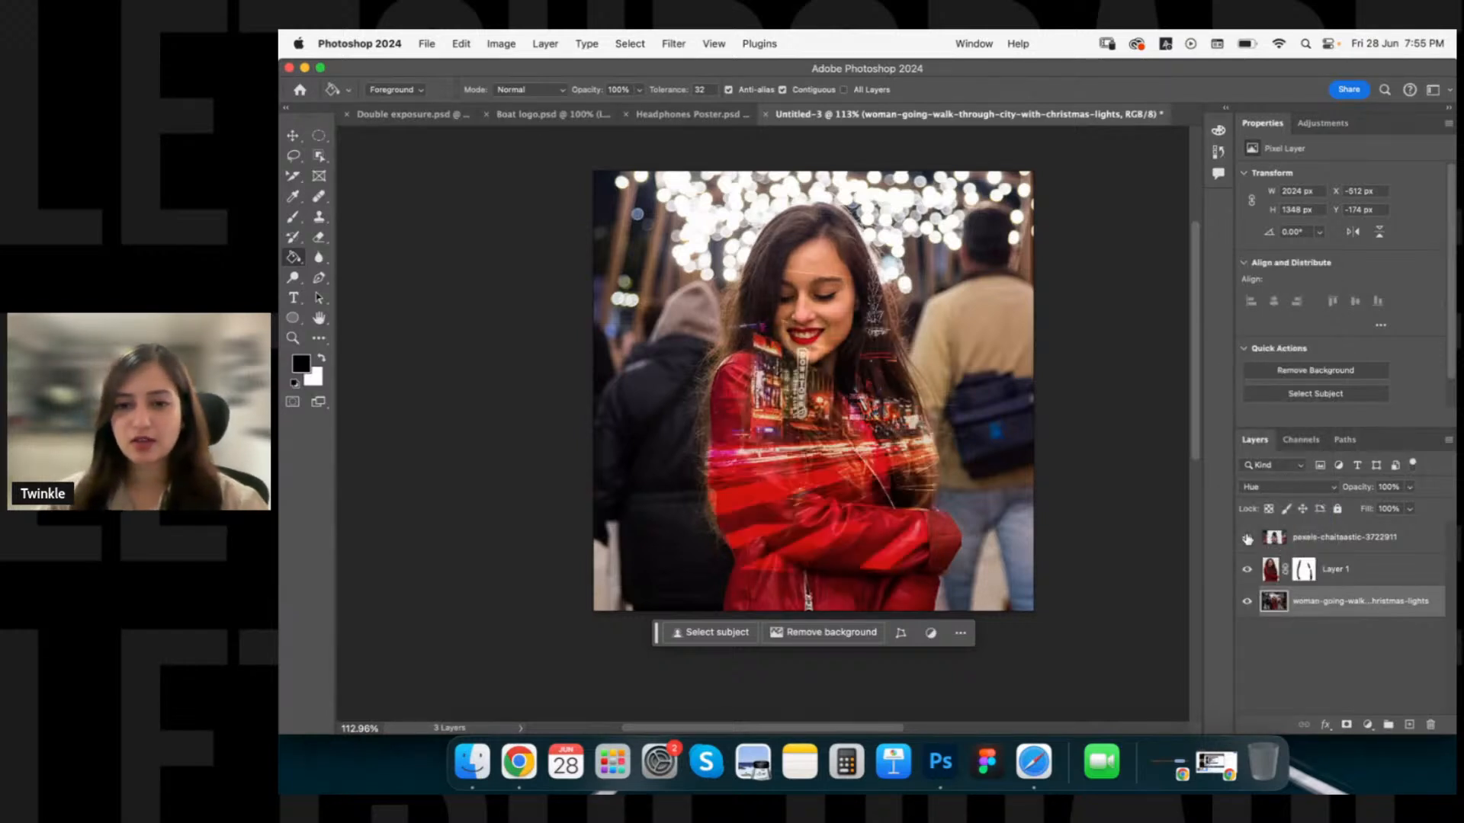
key("v")
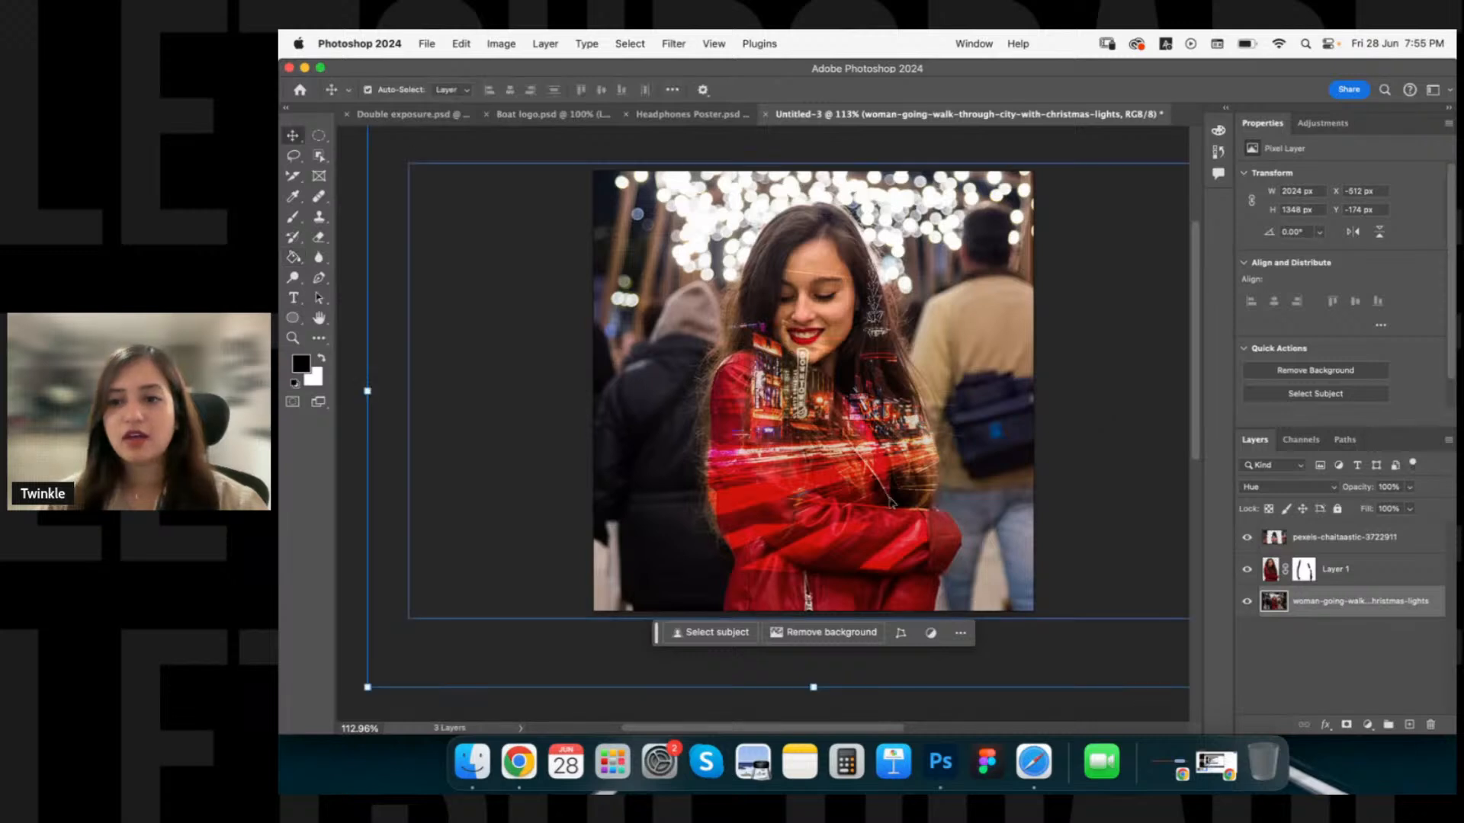
left_click(1120, 305)
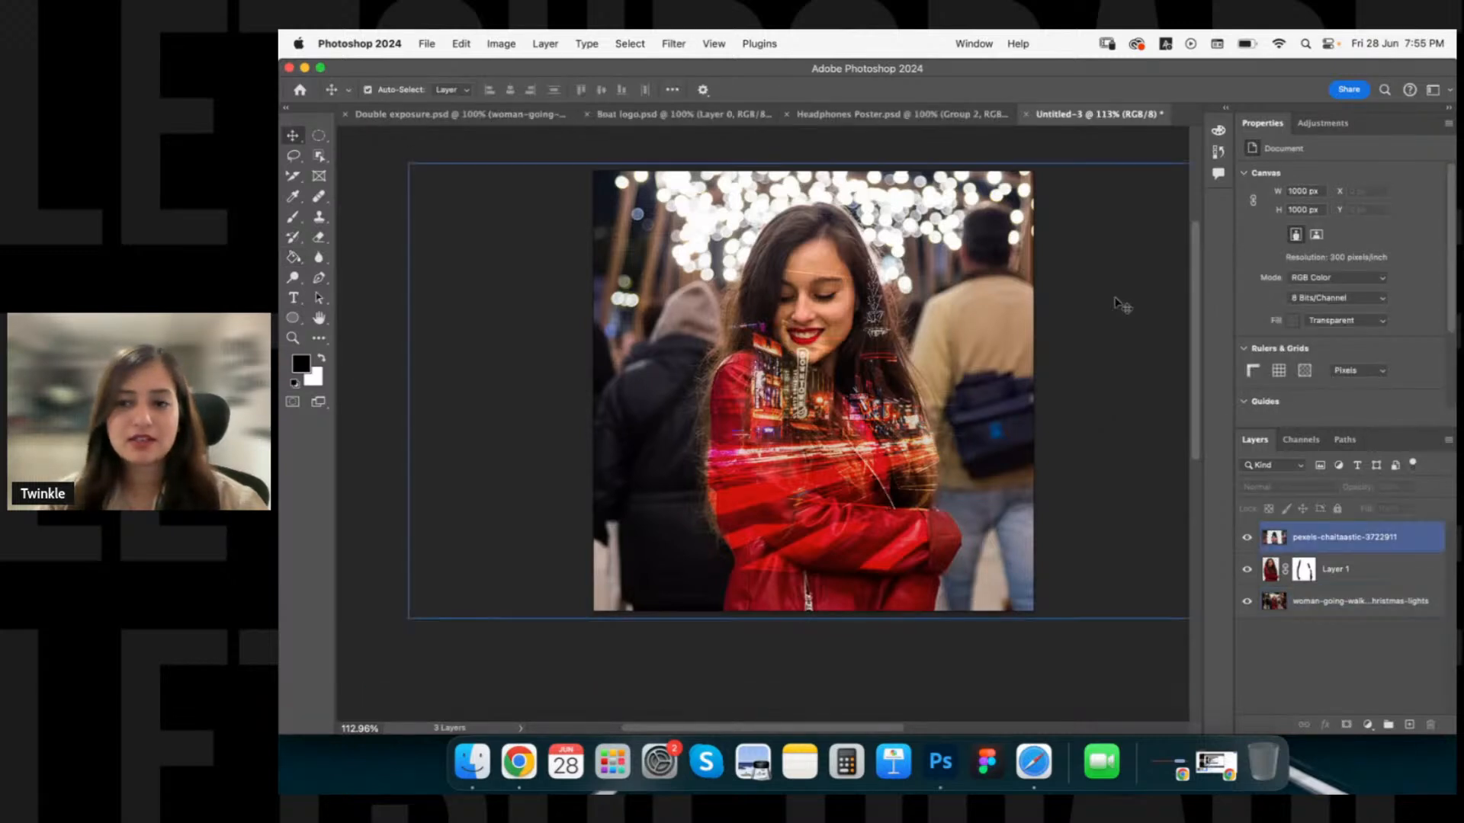
left_click(1086, 139)
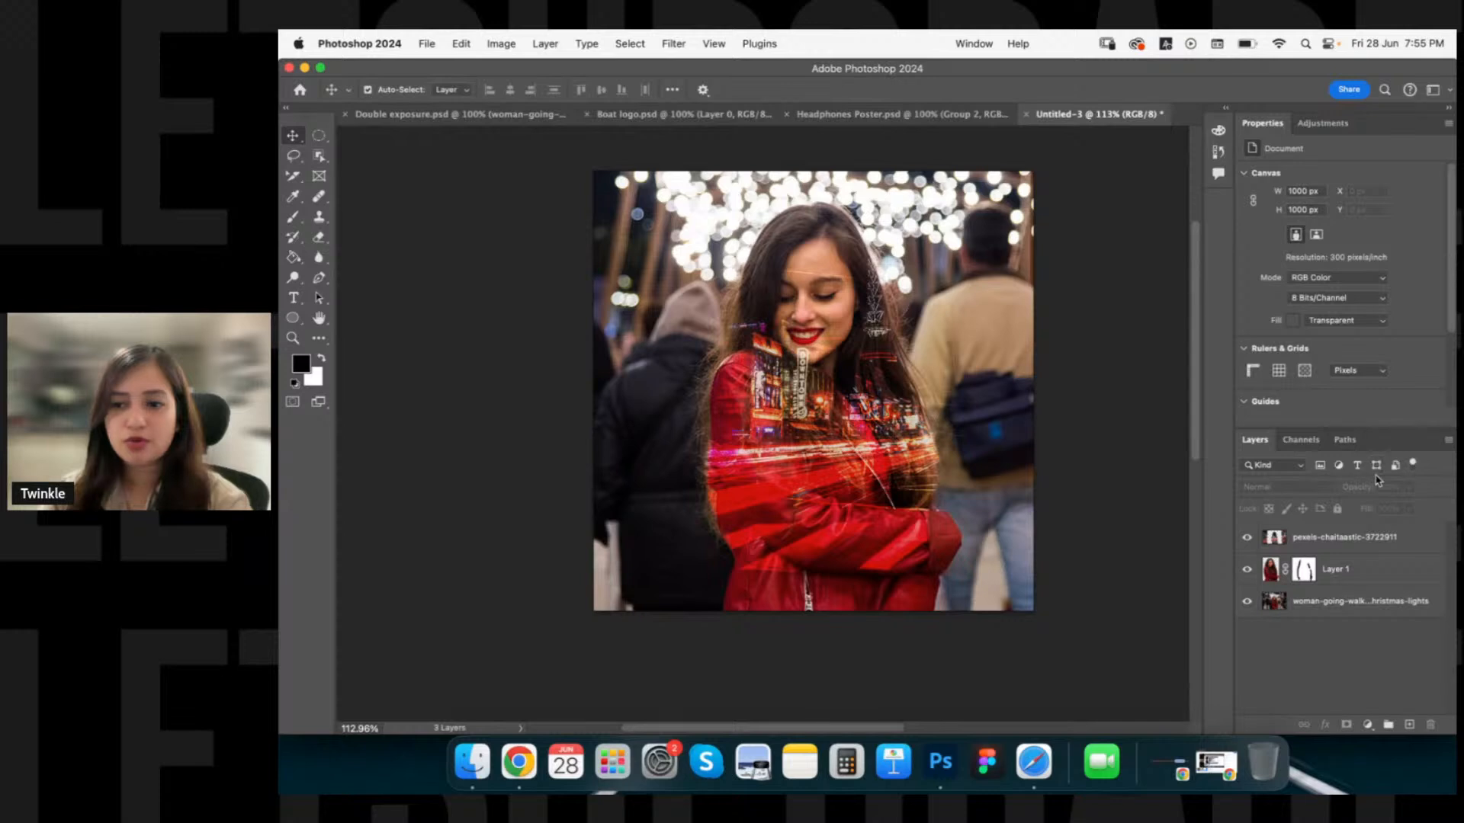
Lower the opacity of the Christmas-lights layer to make the background partly transparent, and clear the layer selection.
left_click(1360, 601)
mouse_move(1364, 488)
left_mouse_down()
mouse_move(1386, 486)
mouse_move(1355, 488)
left_mouse_up()
left_click(1349, 537)
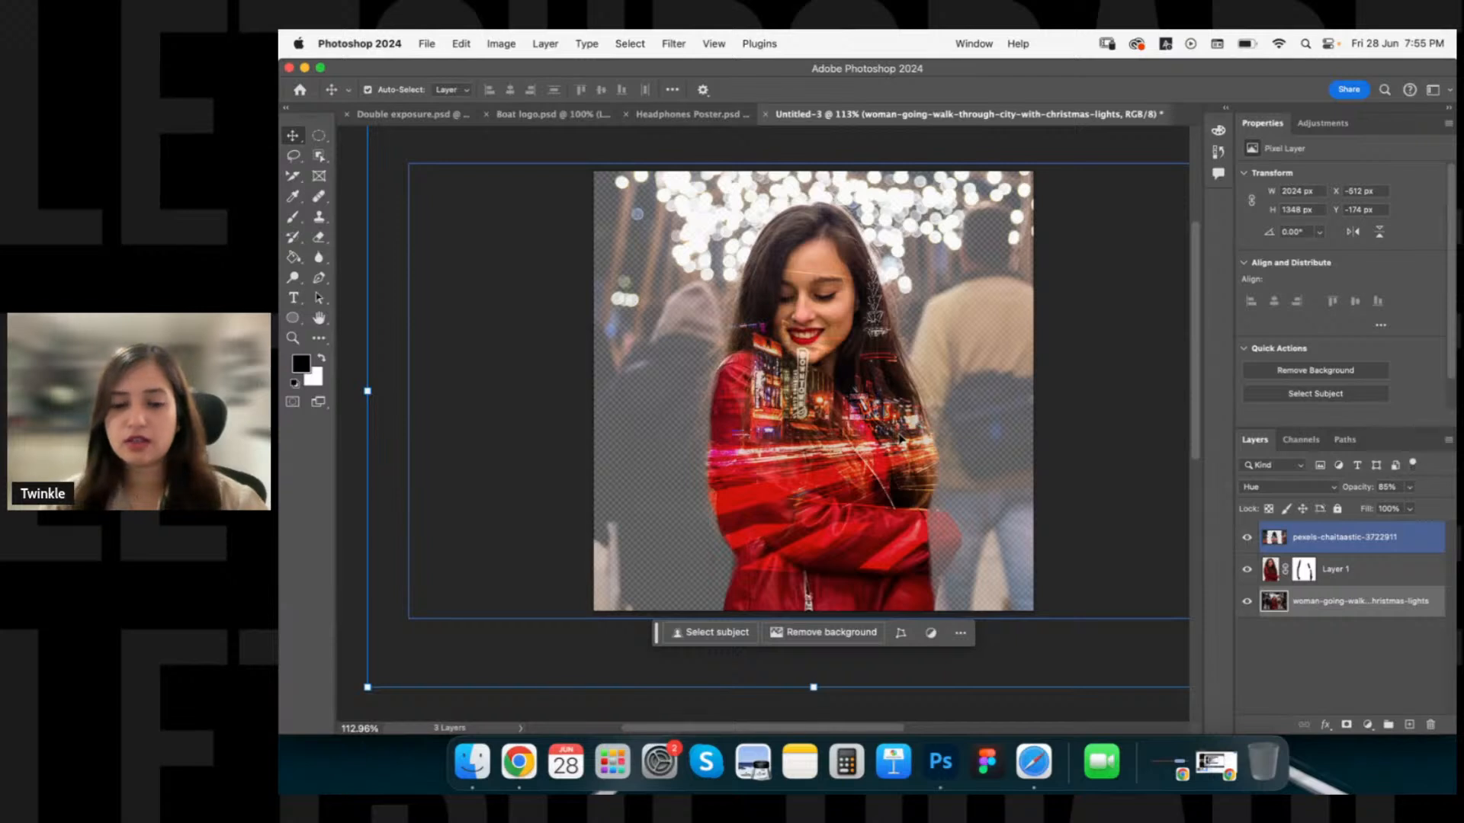
left_click(635, 420)
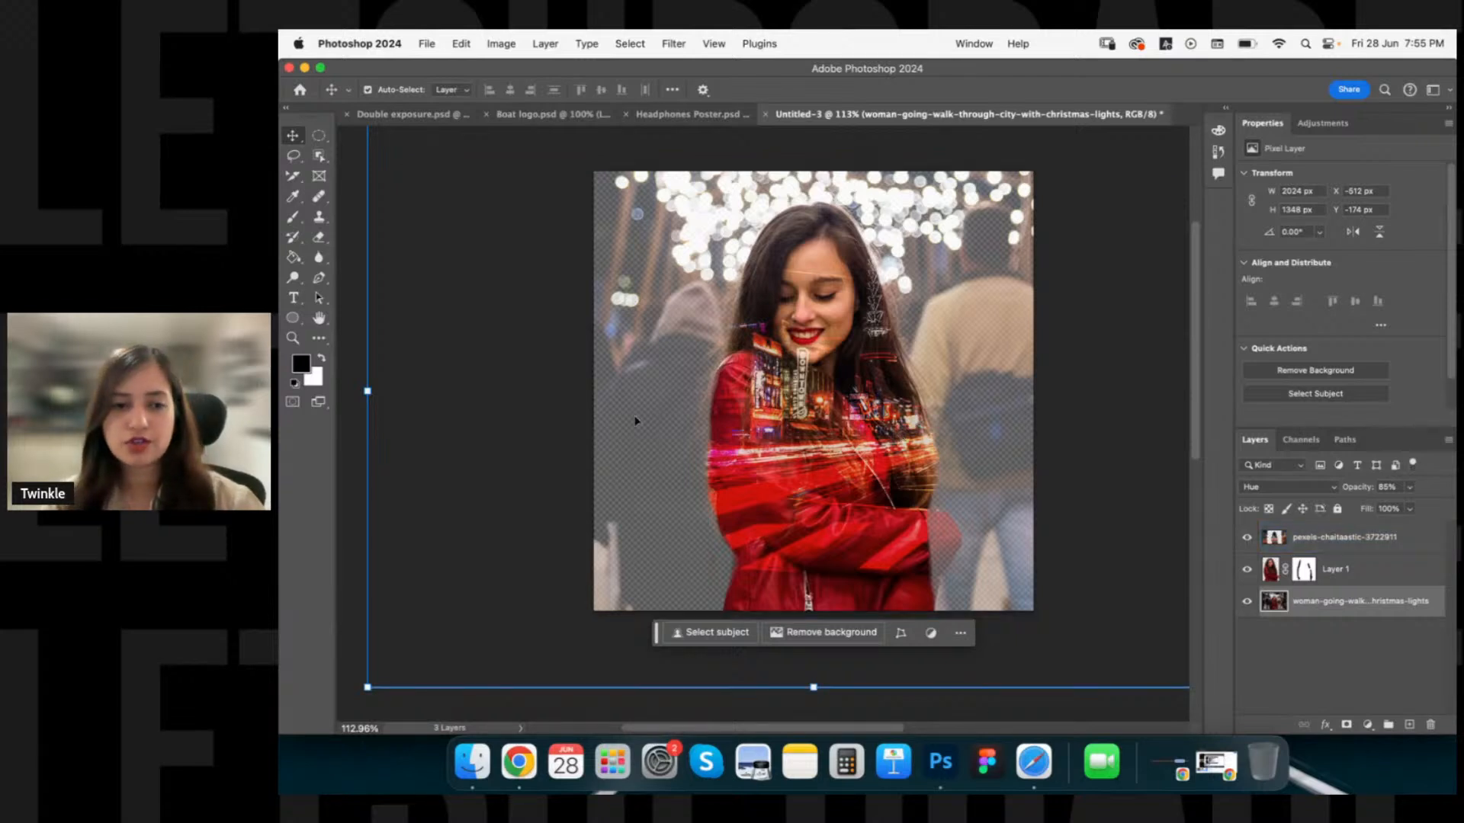
left_click(349, 470)
left_click(352, 468)
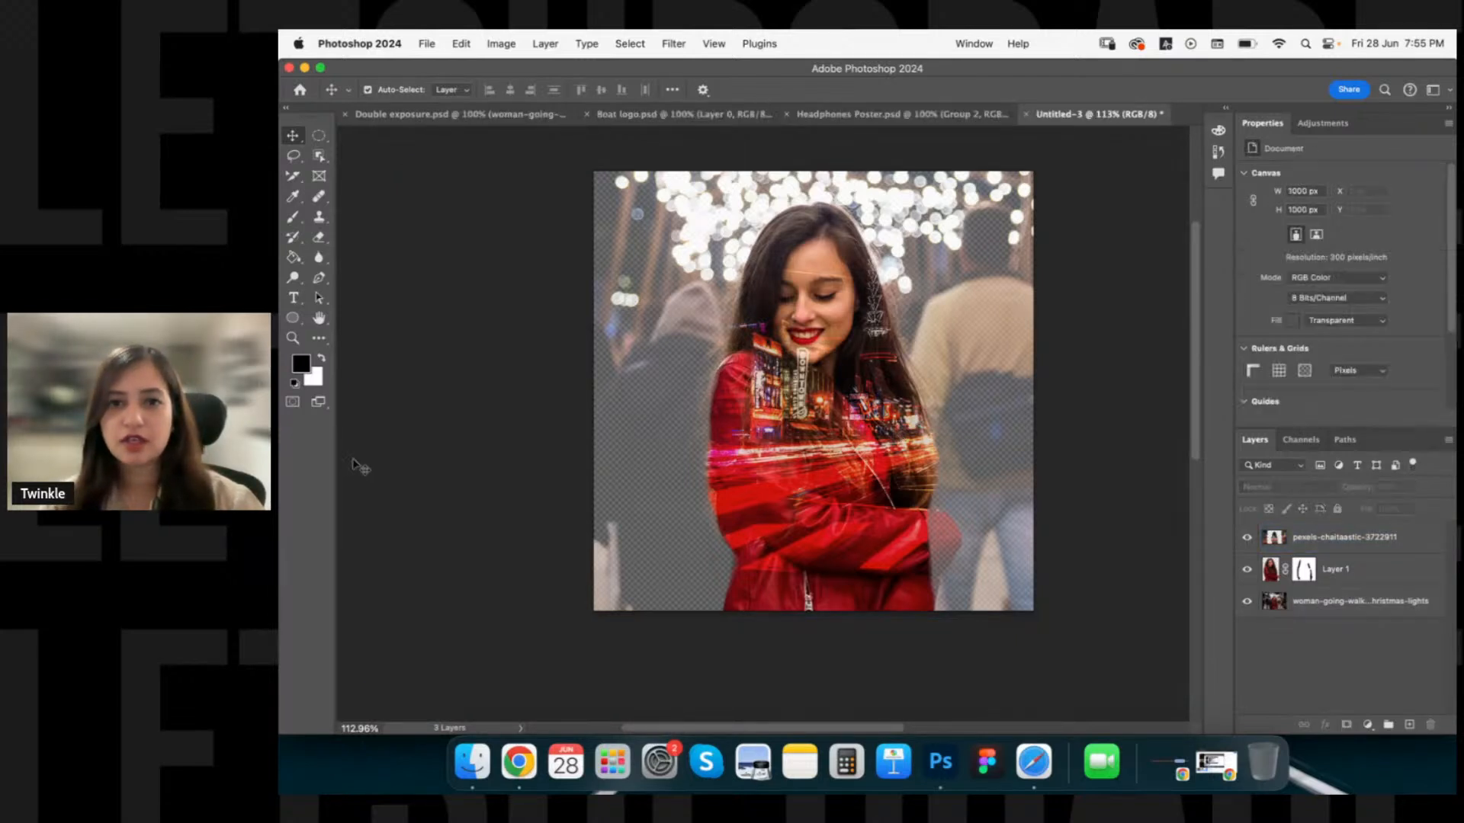
Save the composition in the Bootcamp folder as "double exposure 2" in Photoshop format, and close the document.
scroll(355, 465, "down", 2)
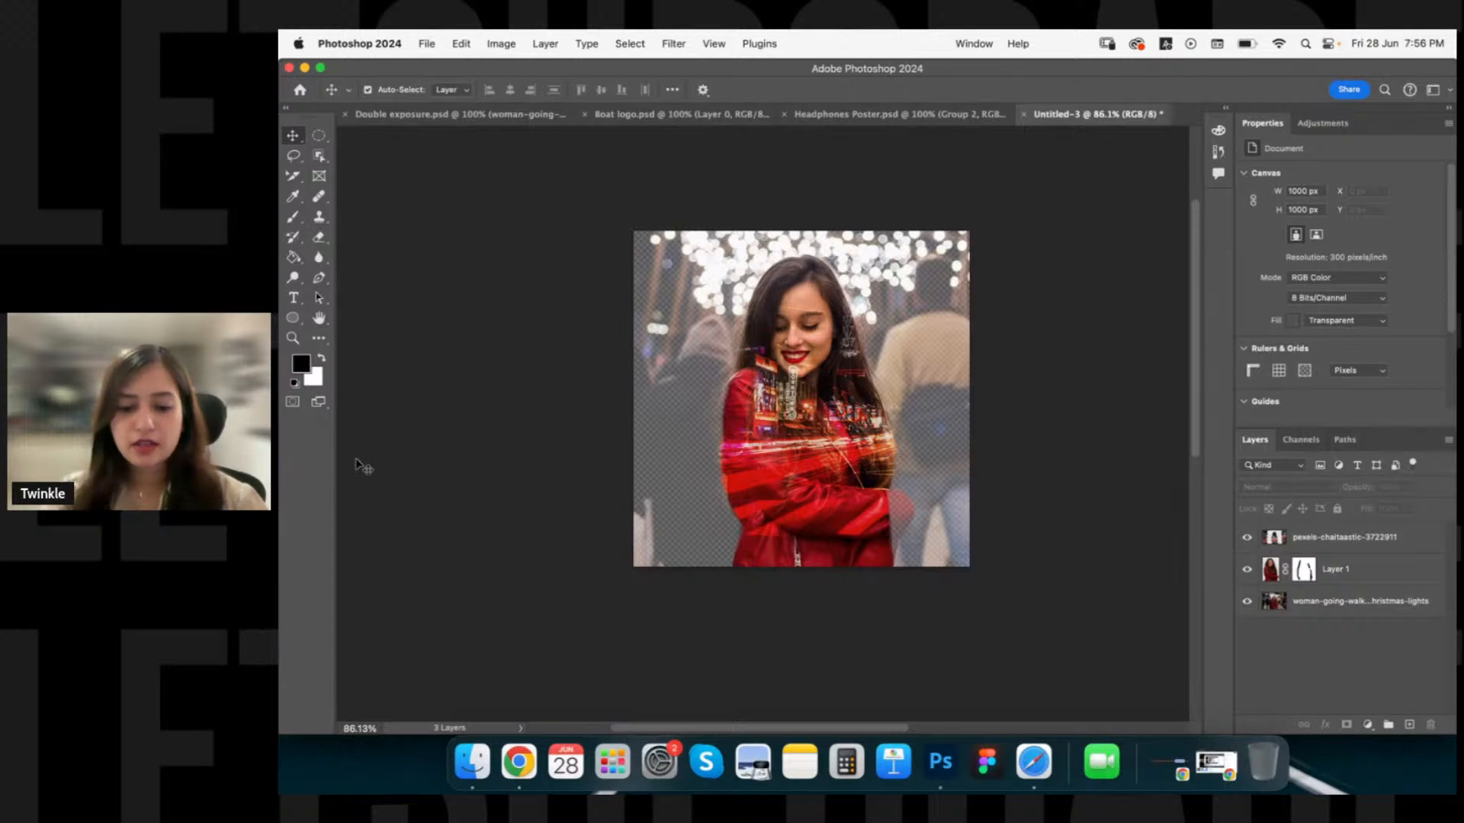
key("super+s")
type("doub")
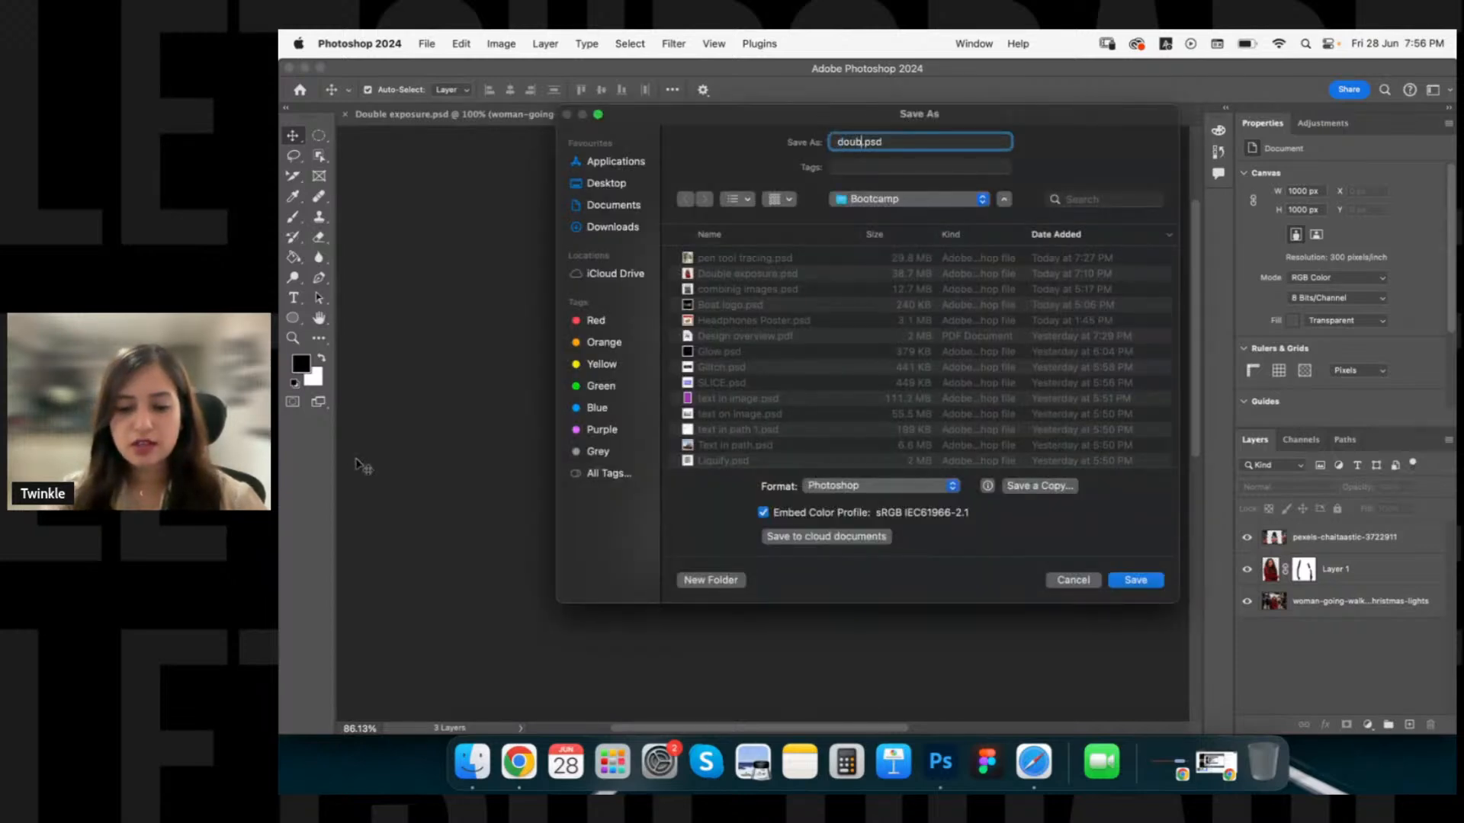
type("le expos")
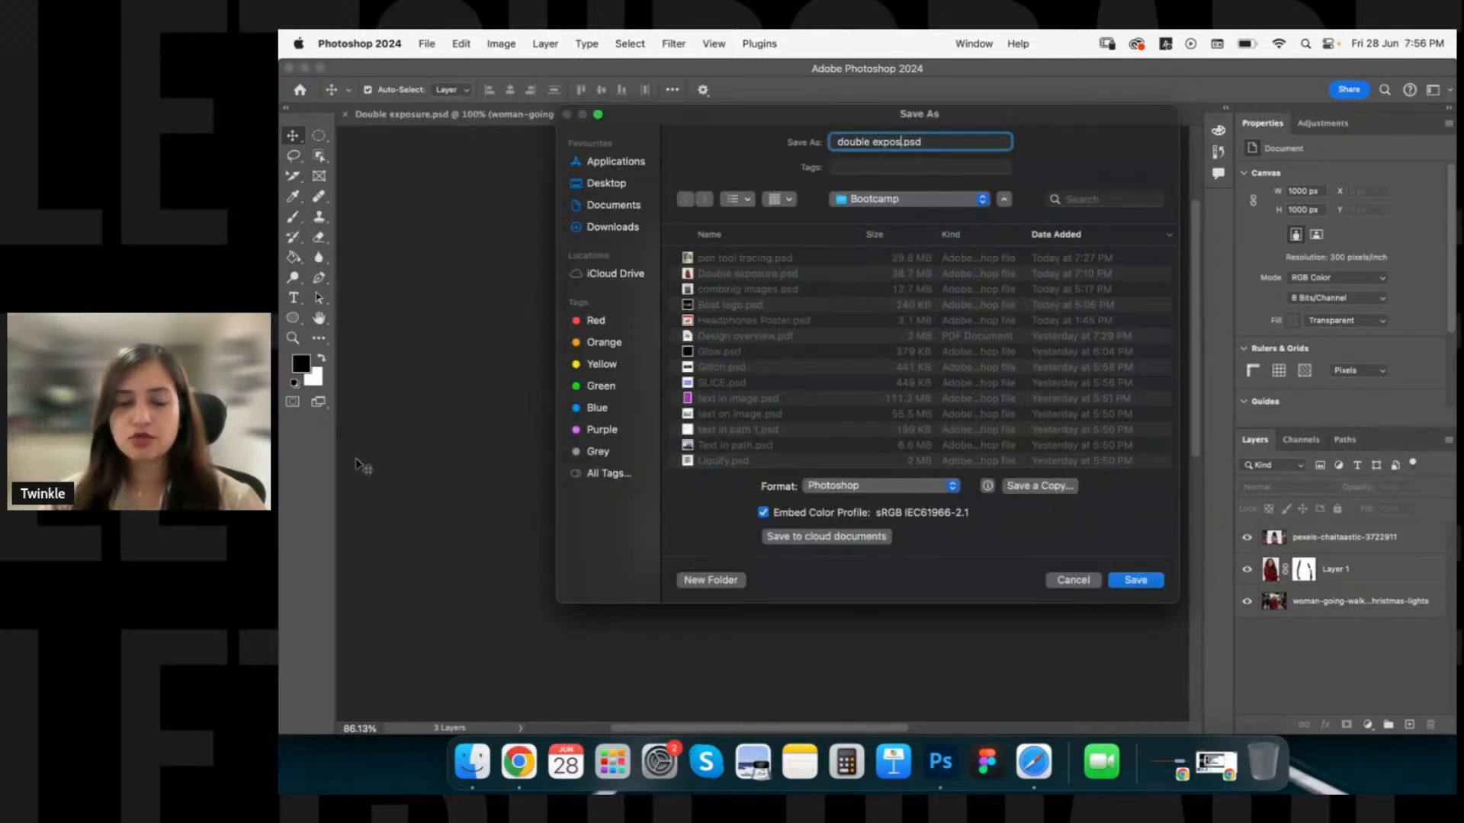
type("ure 2")
key("Return")
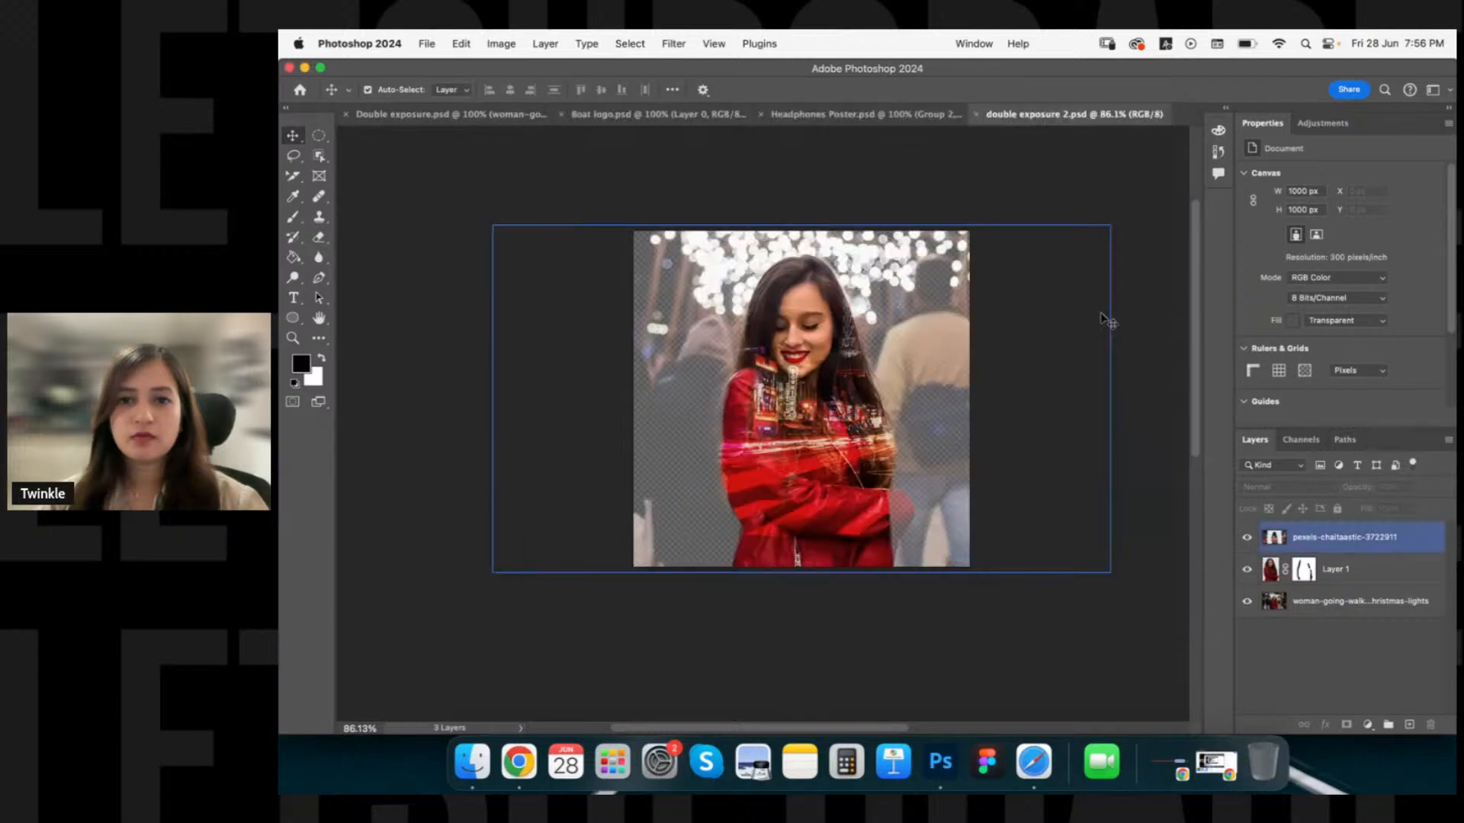
key("super+w")
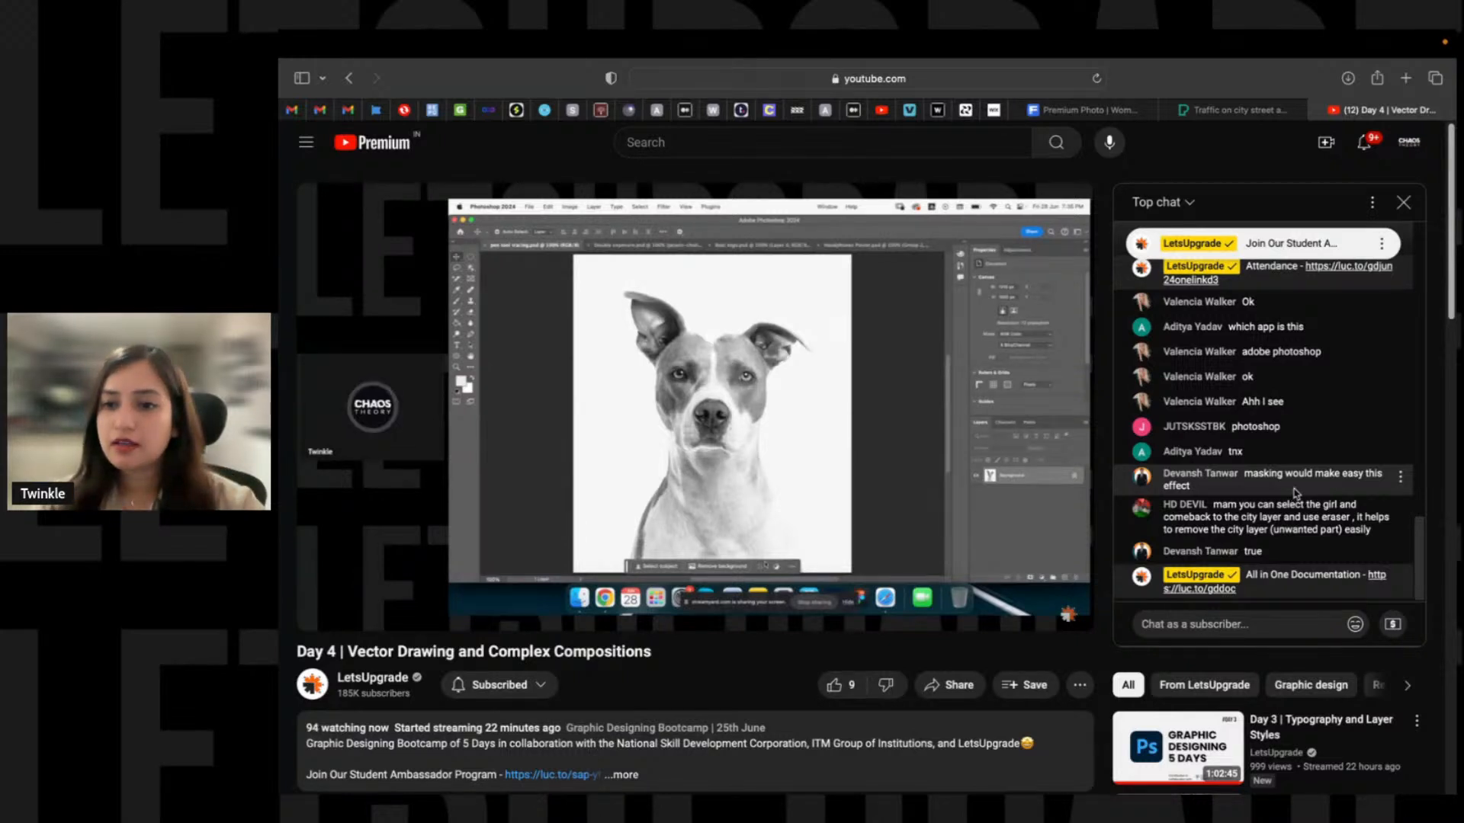
Read through the live chat of the YouTube stream for viewers' questions.
scroll(1333, 466, "up", 2)
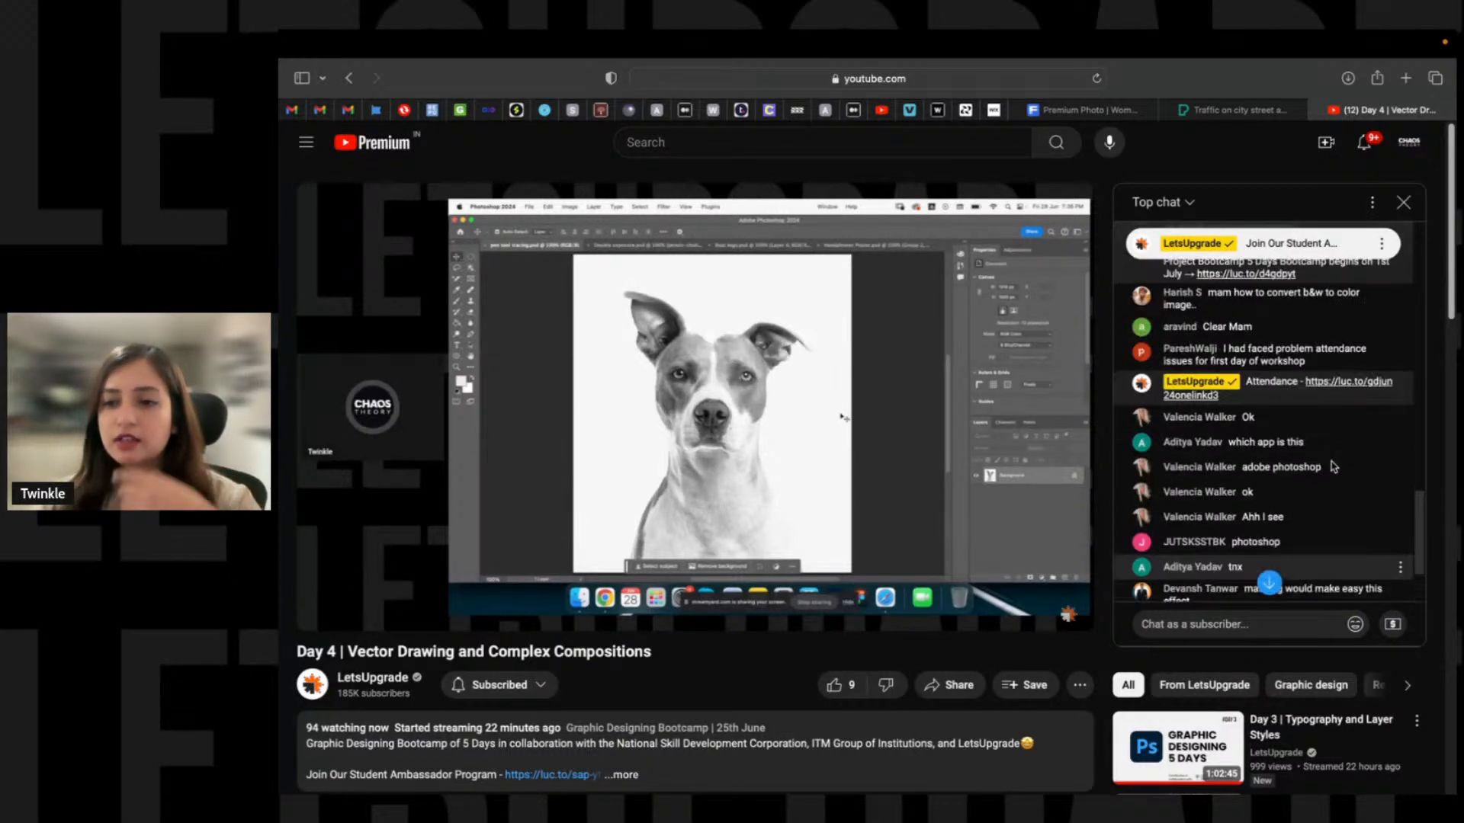
scroll(1332, 466, "up", 2)
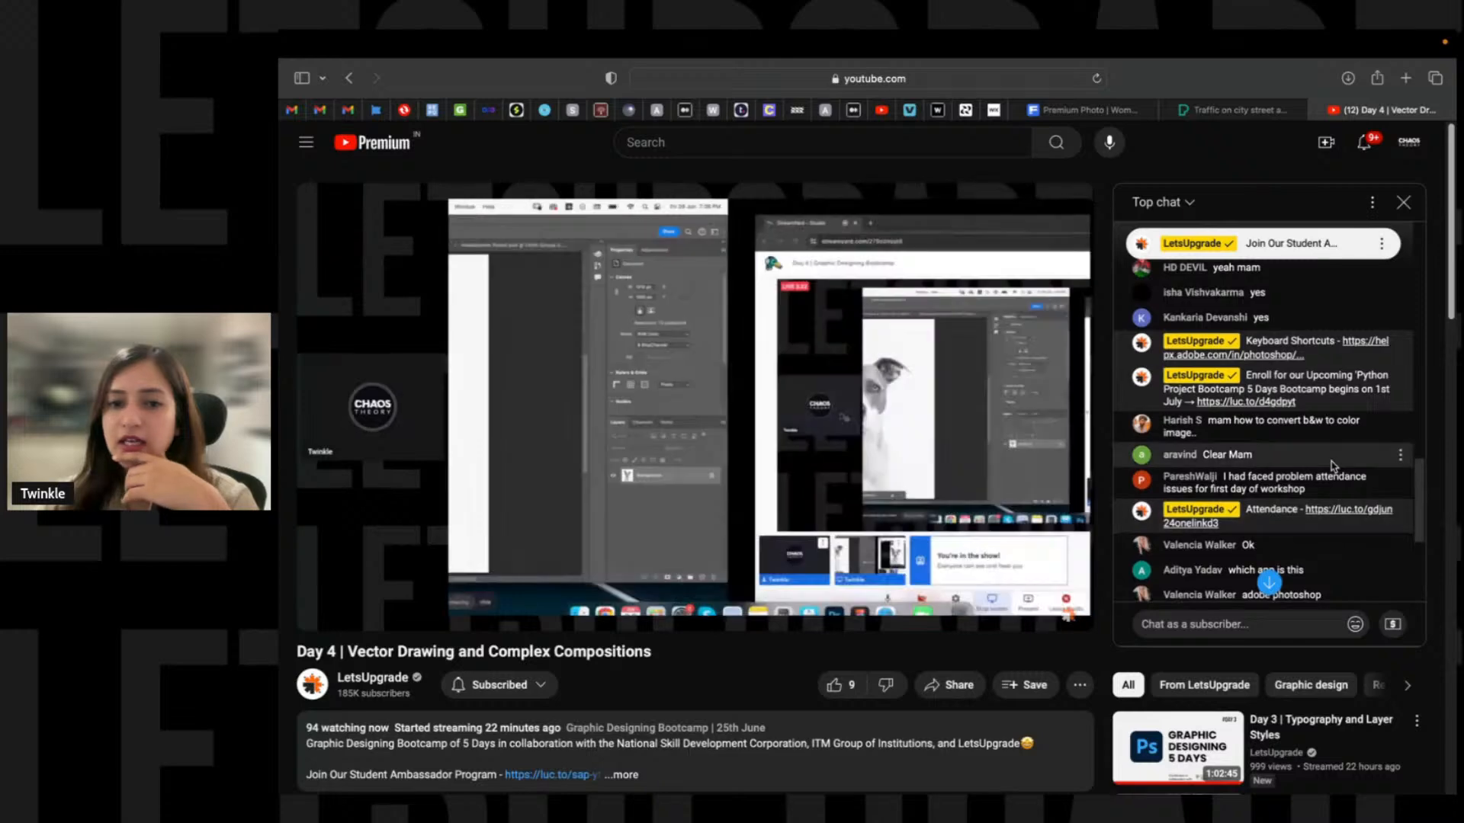
scroll(1333, 466, "down", 3)
scroll(1332, 466, "down", 1)
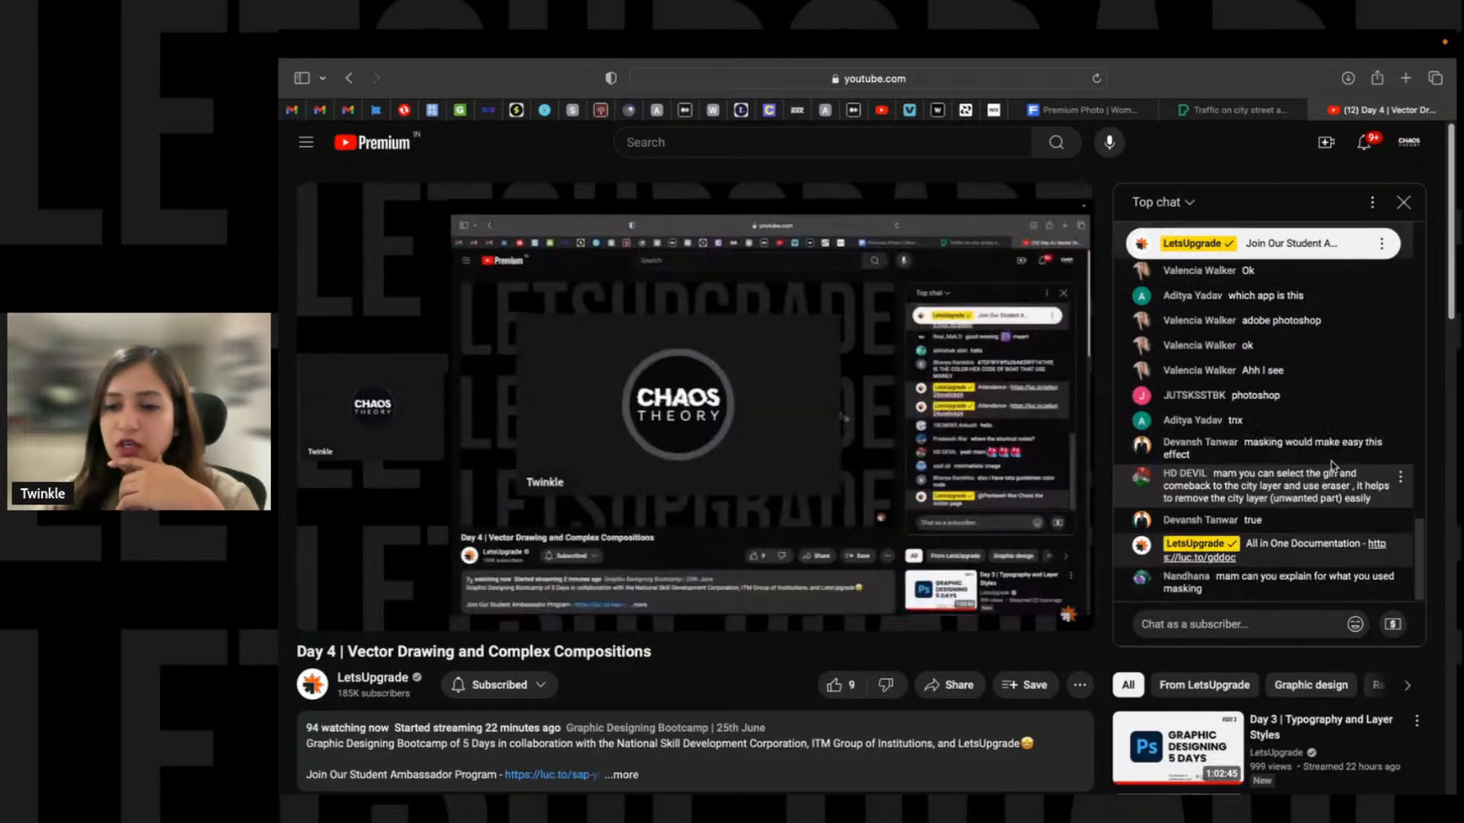
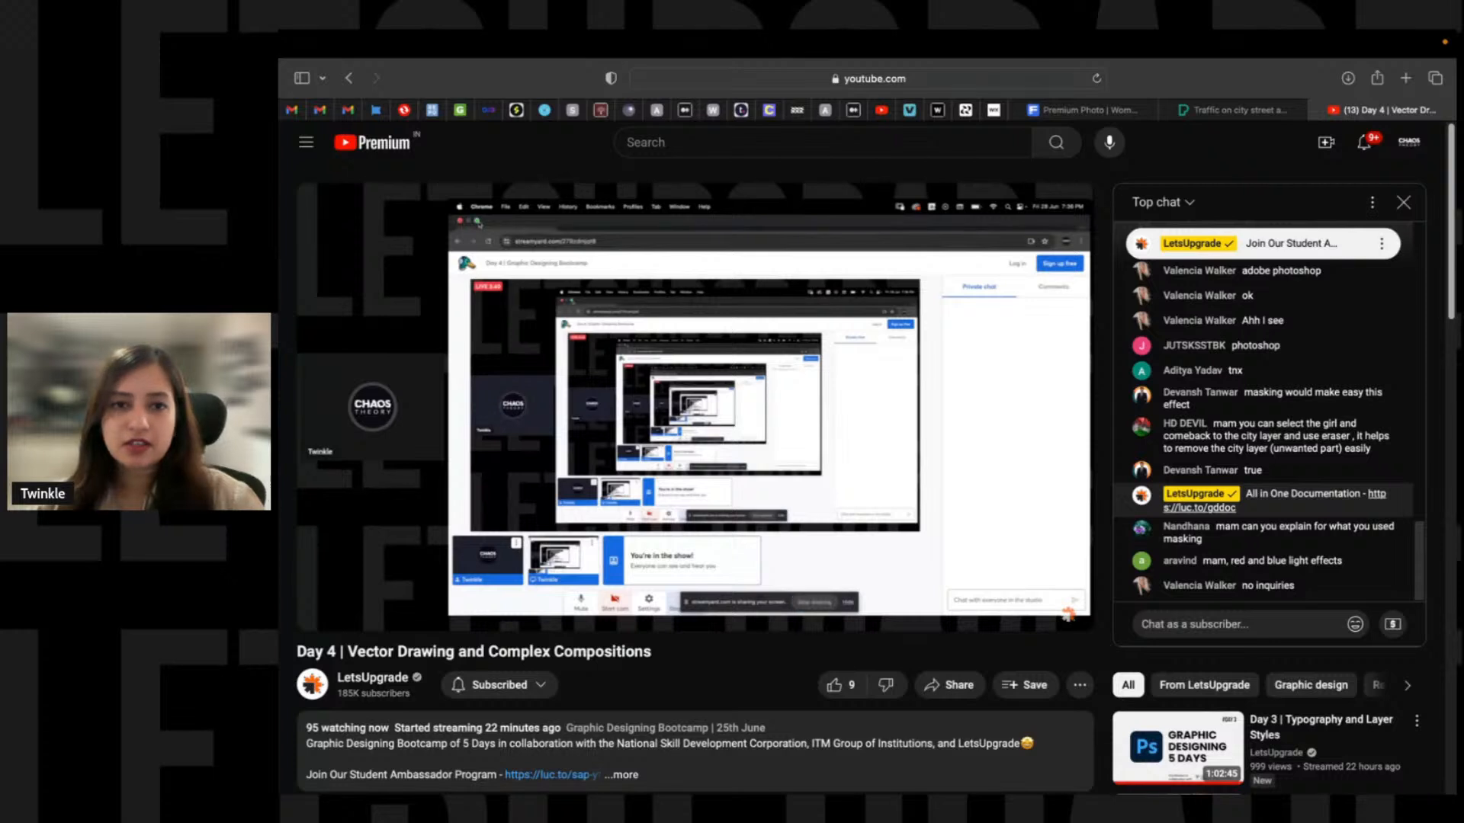
Switch to Photoshop, show Layer 1 in Double exposure.psd, save the file and close it.
key("super+Tab")
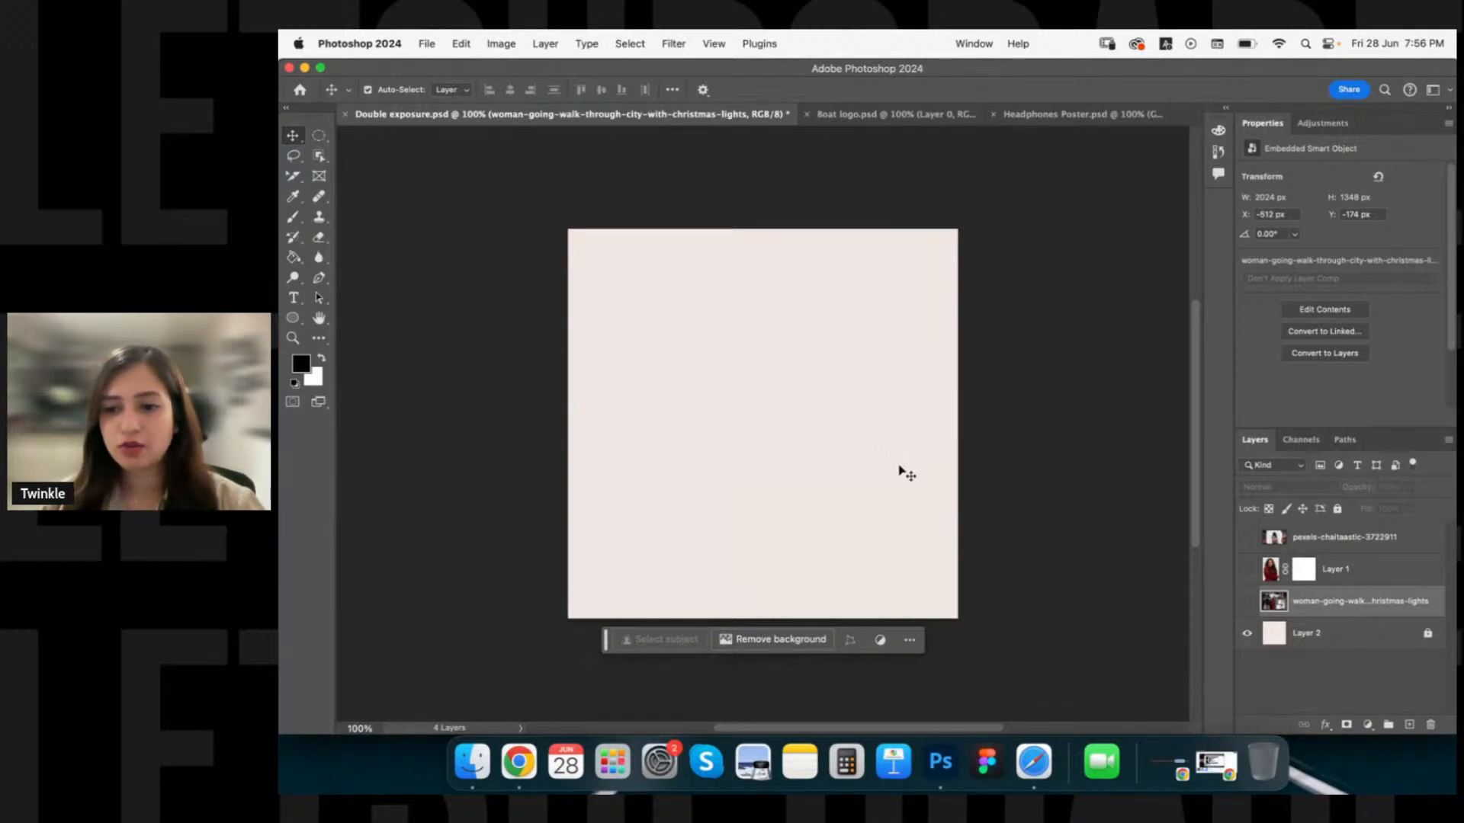
left_click(1270, 569)
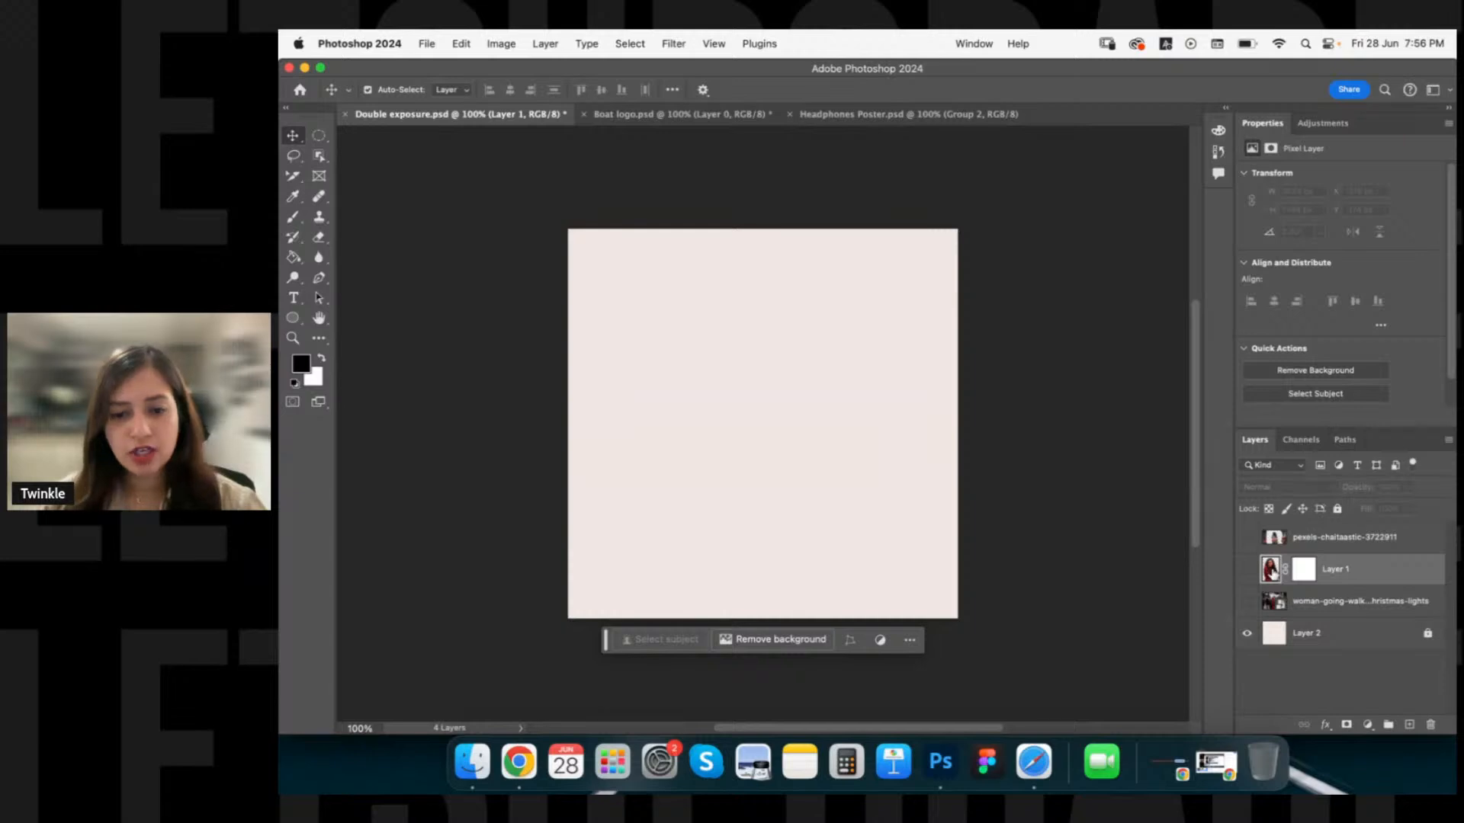
left_click(1246, 570)
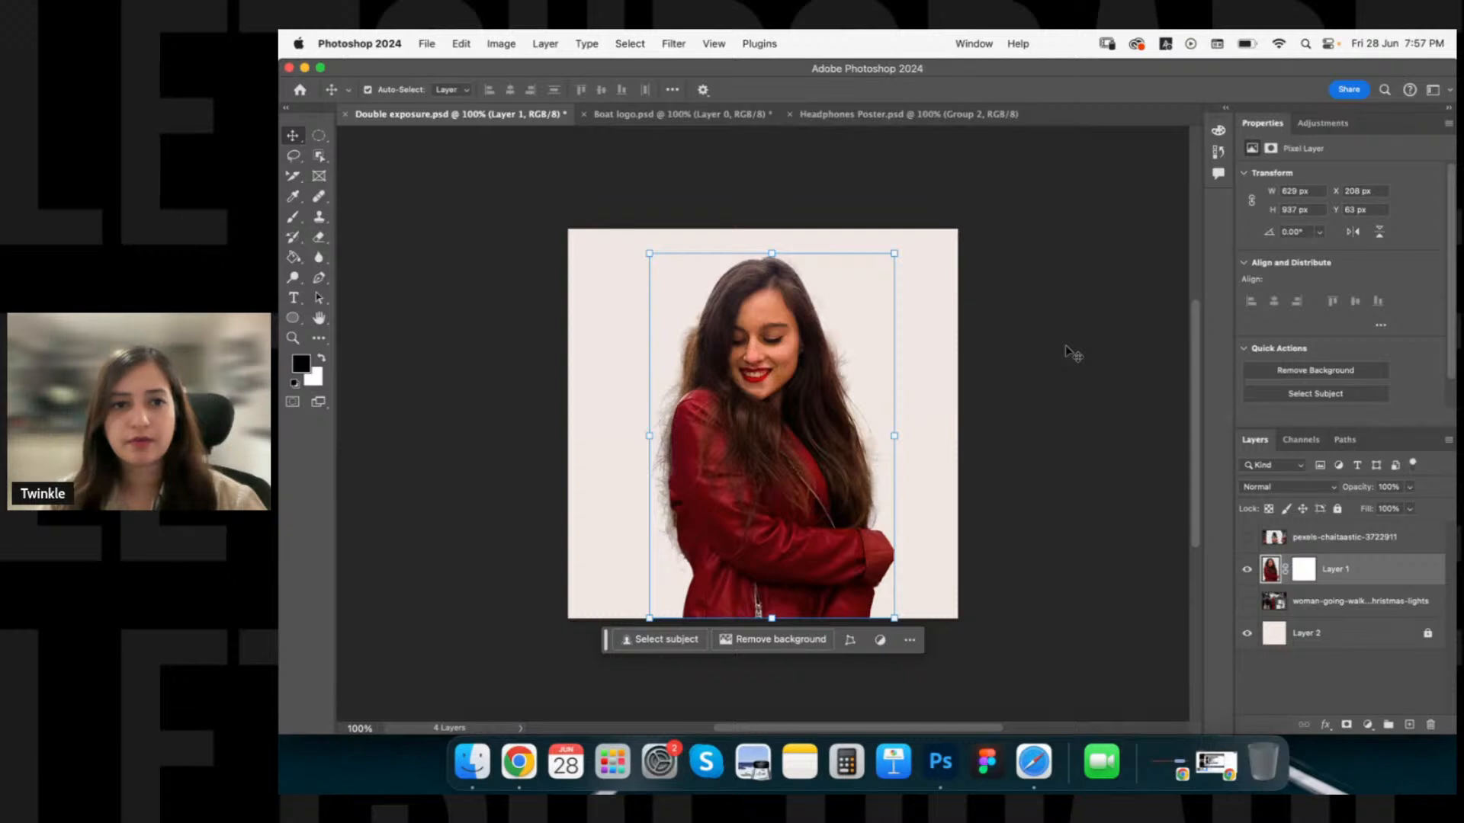
left_click(1011, 368)
key("super+s")
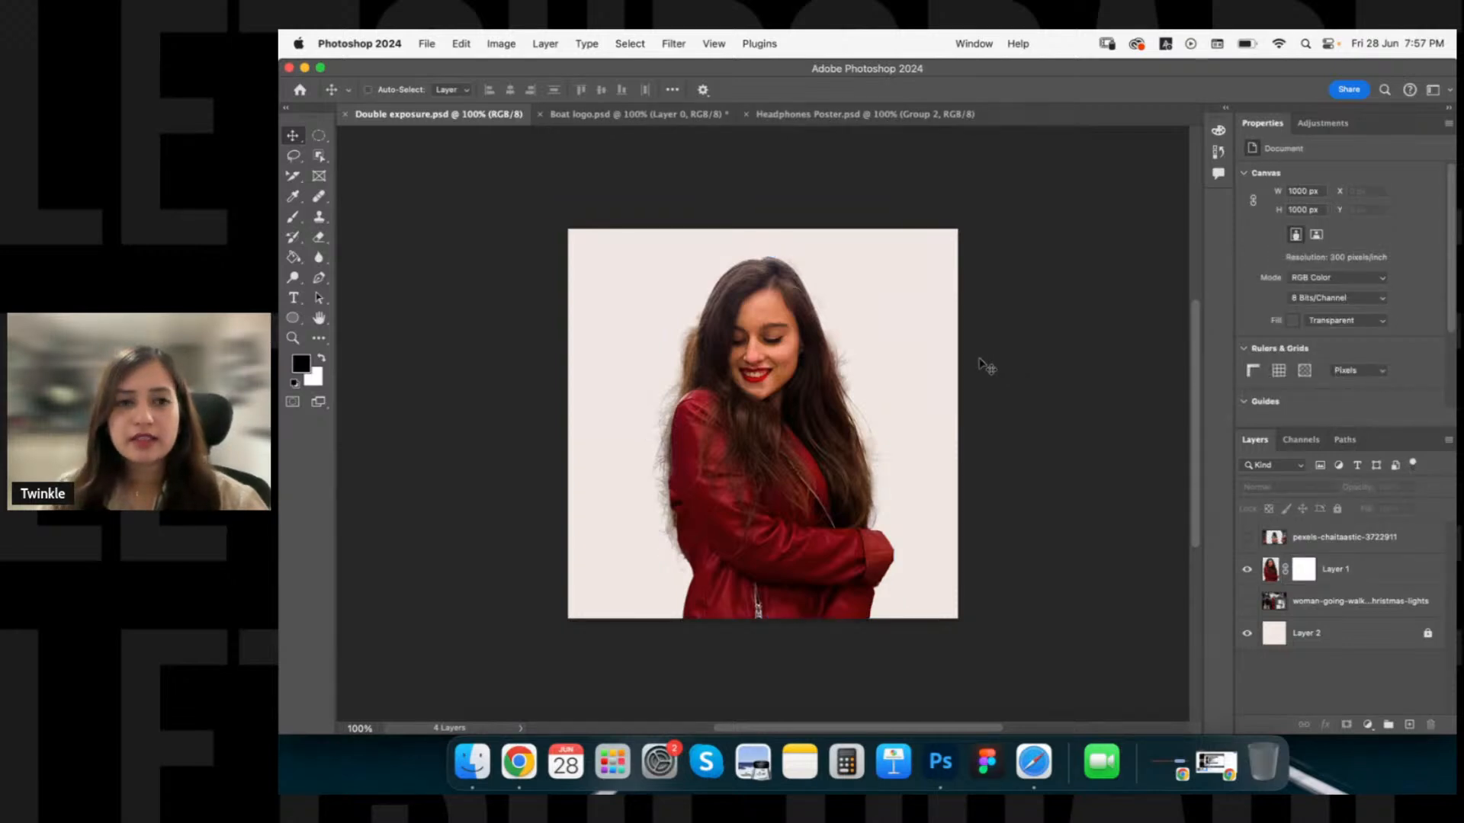
key("super+w")
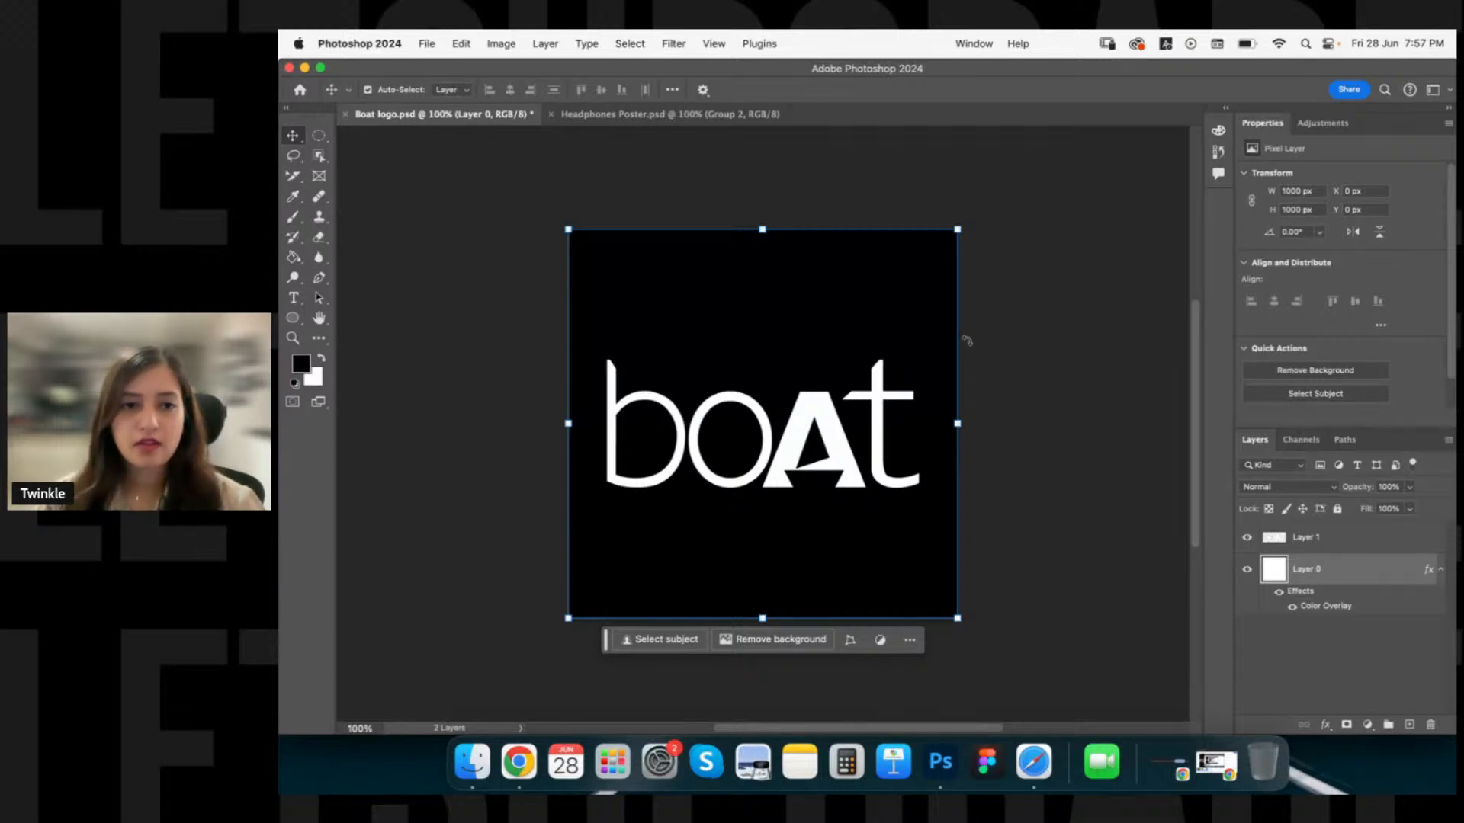
Switch to Finder and open the Desktop screenshot containing the boAt headphones poster design brief.
left_click(473, 756)
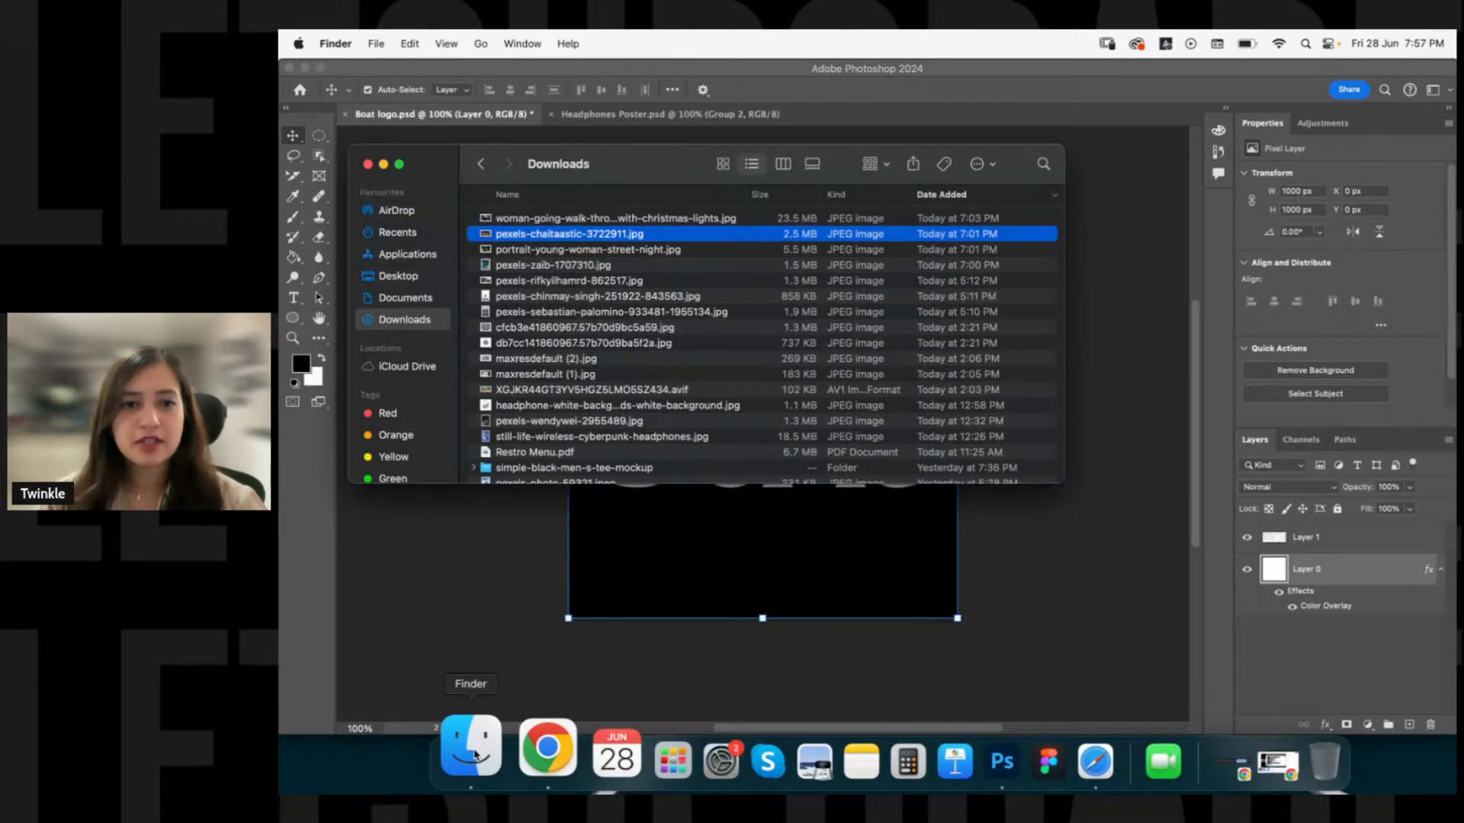
left_click(400, 276)
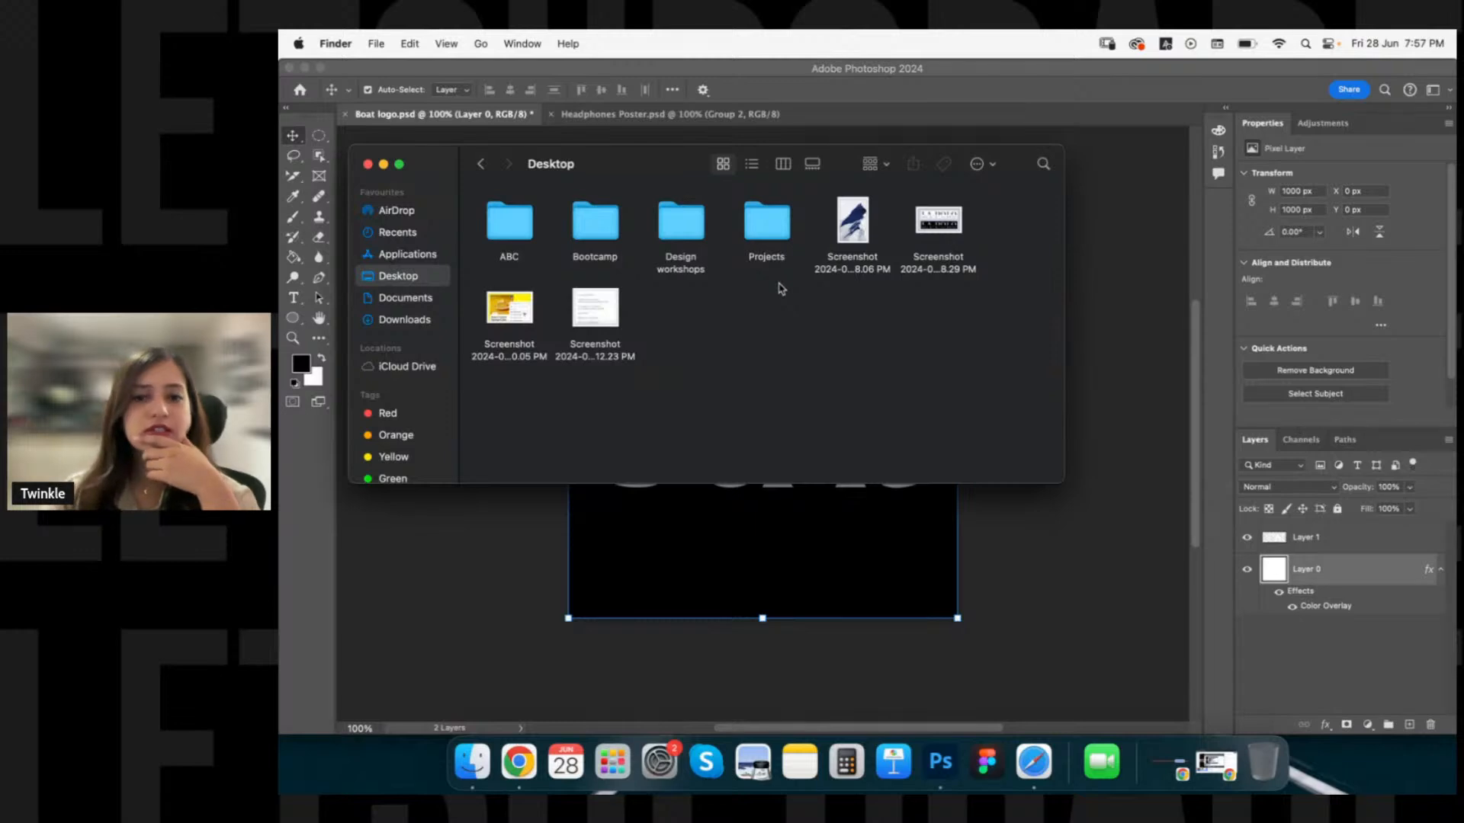
left_click(599, 313)
double_click(599, 313)
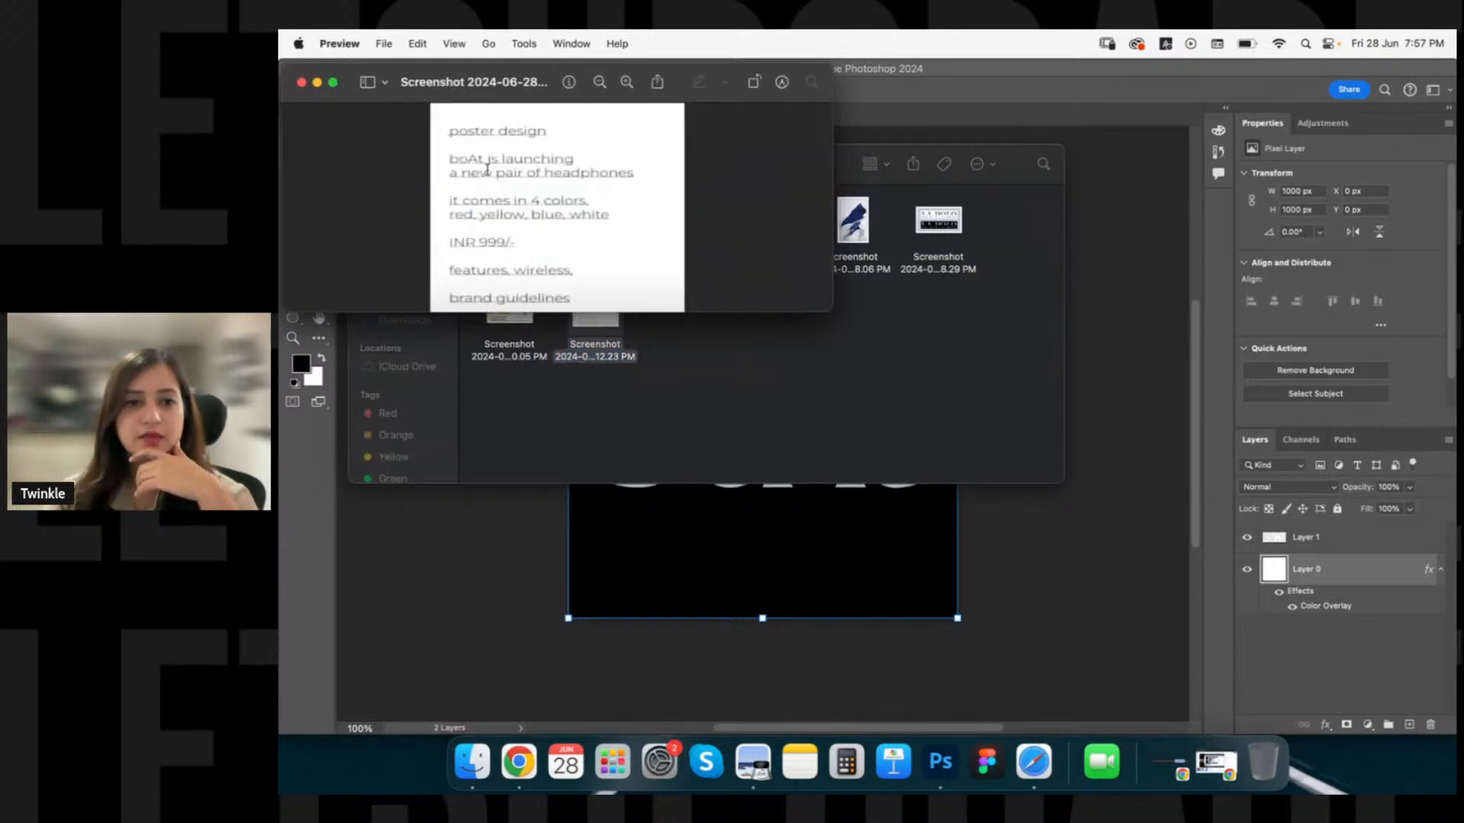
Enlarge the poster brief for reading, switch to Photoshop and close the Headphones Poster.psd document.
left_click_drag(832, 314, 1260, 611)
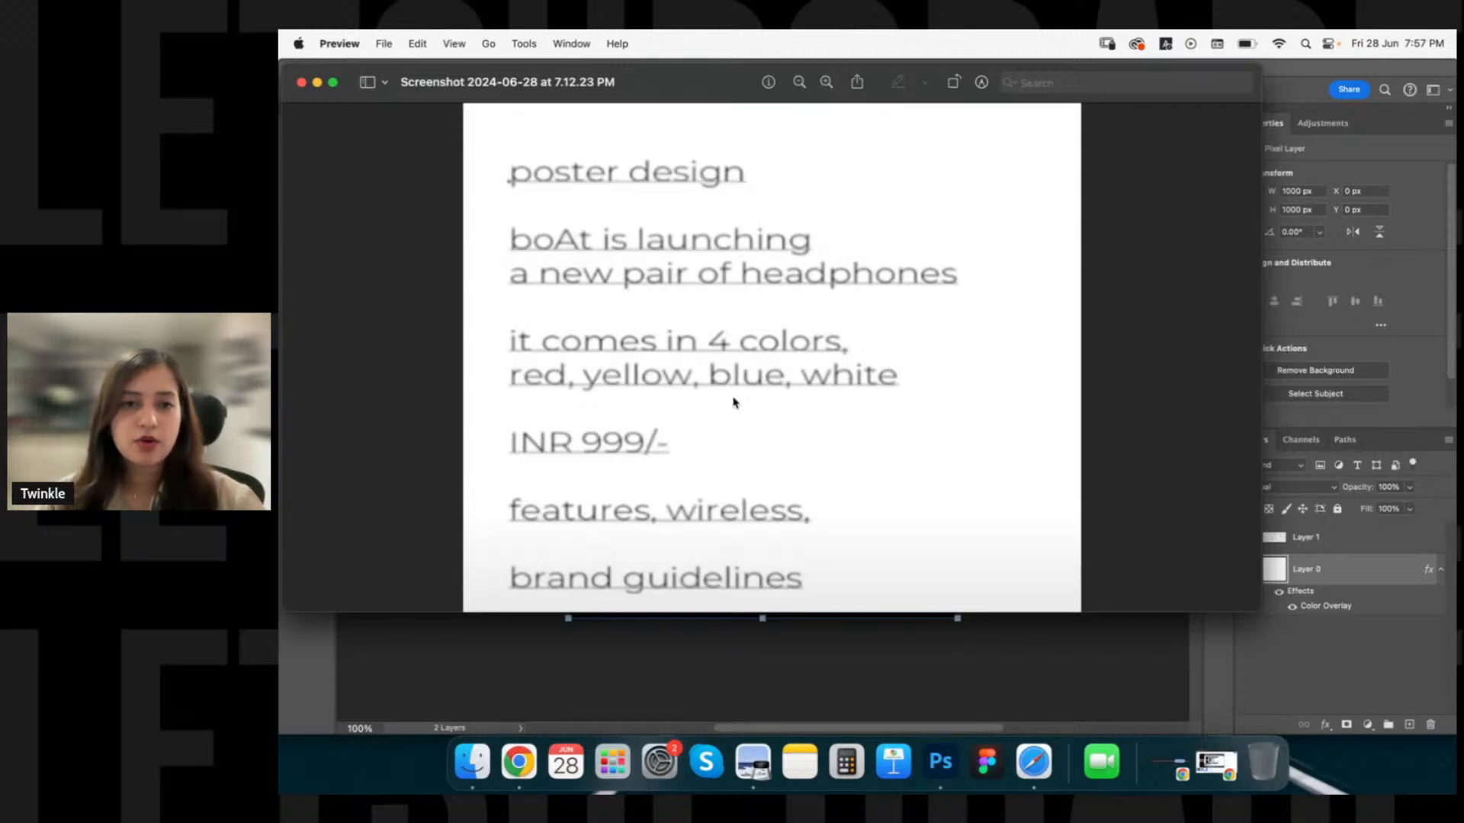
key("super+Tab")
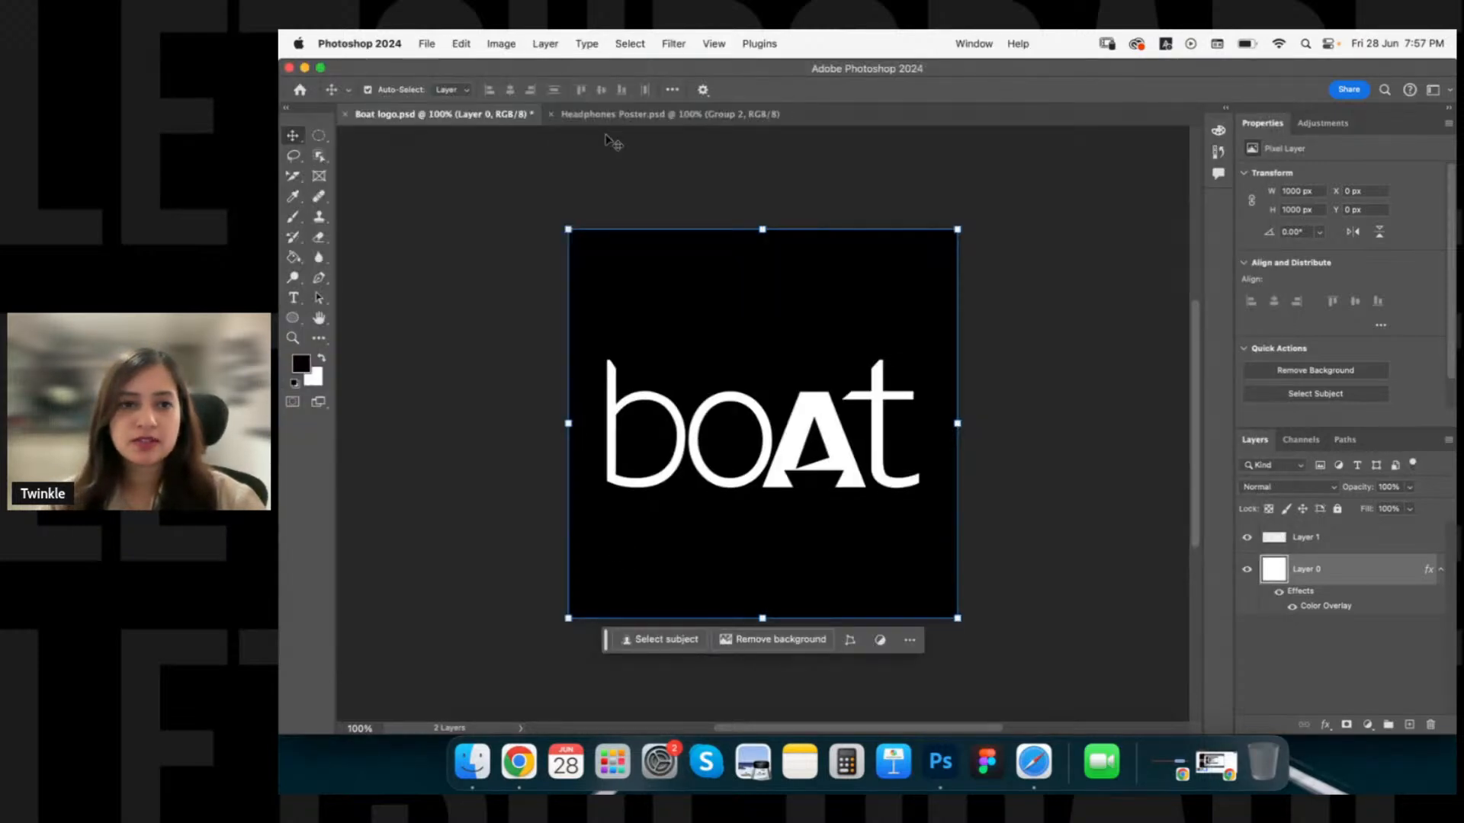
left_click(754, 115)
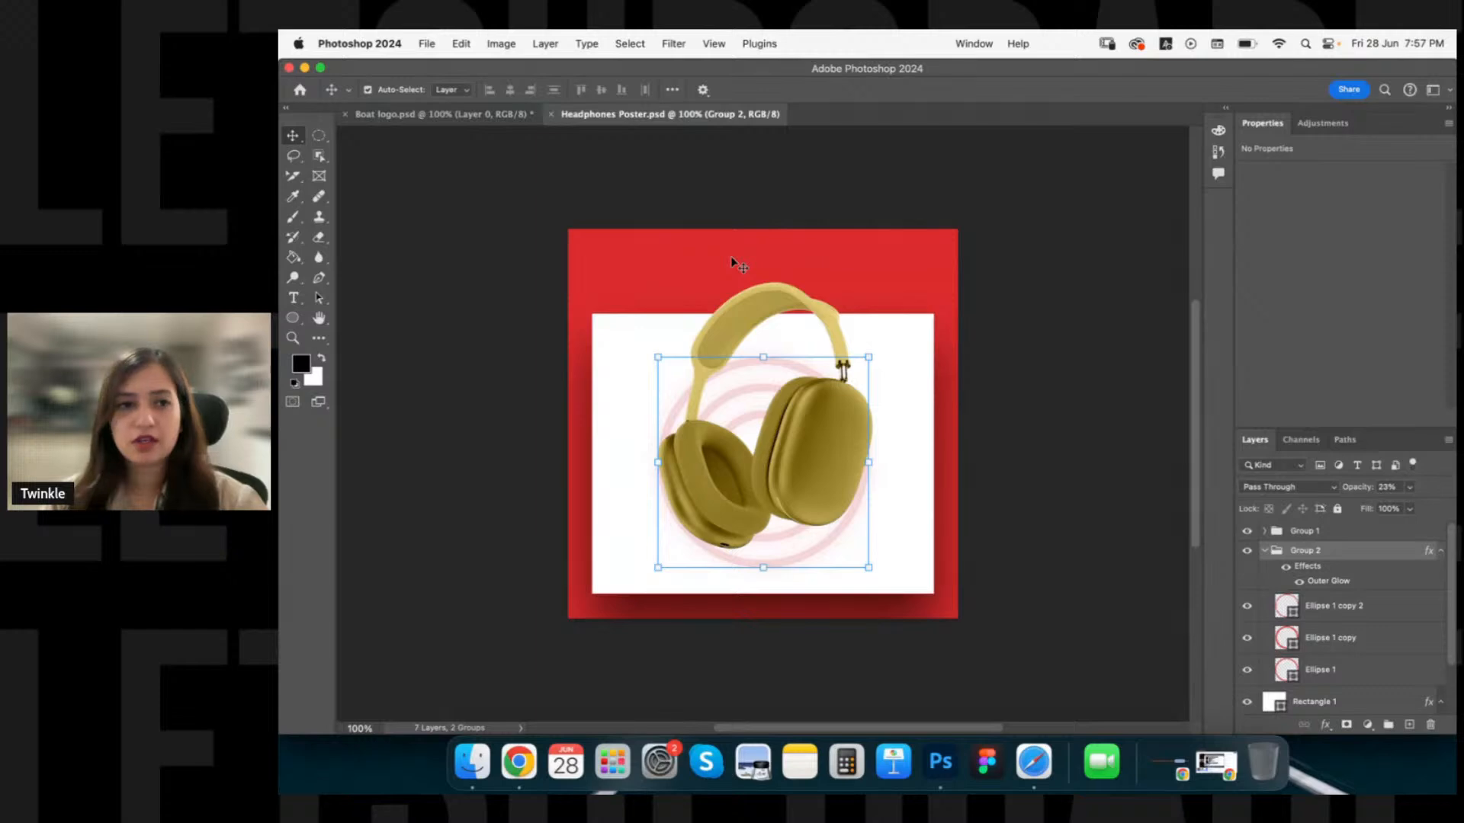
key("super")
key("super+w")
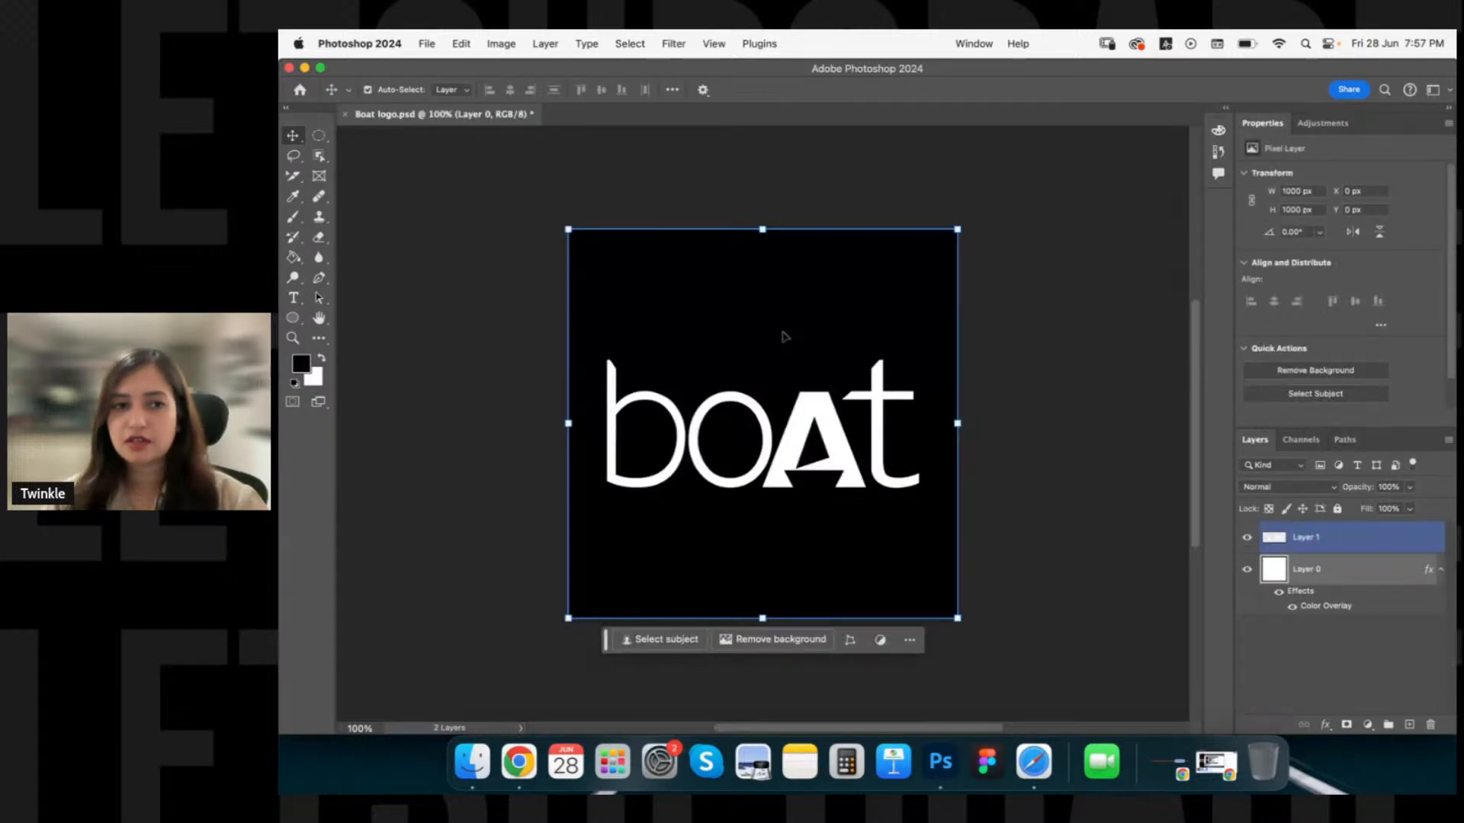
left_click(1026, 389)
left_click(1026, 389)
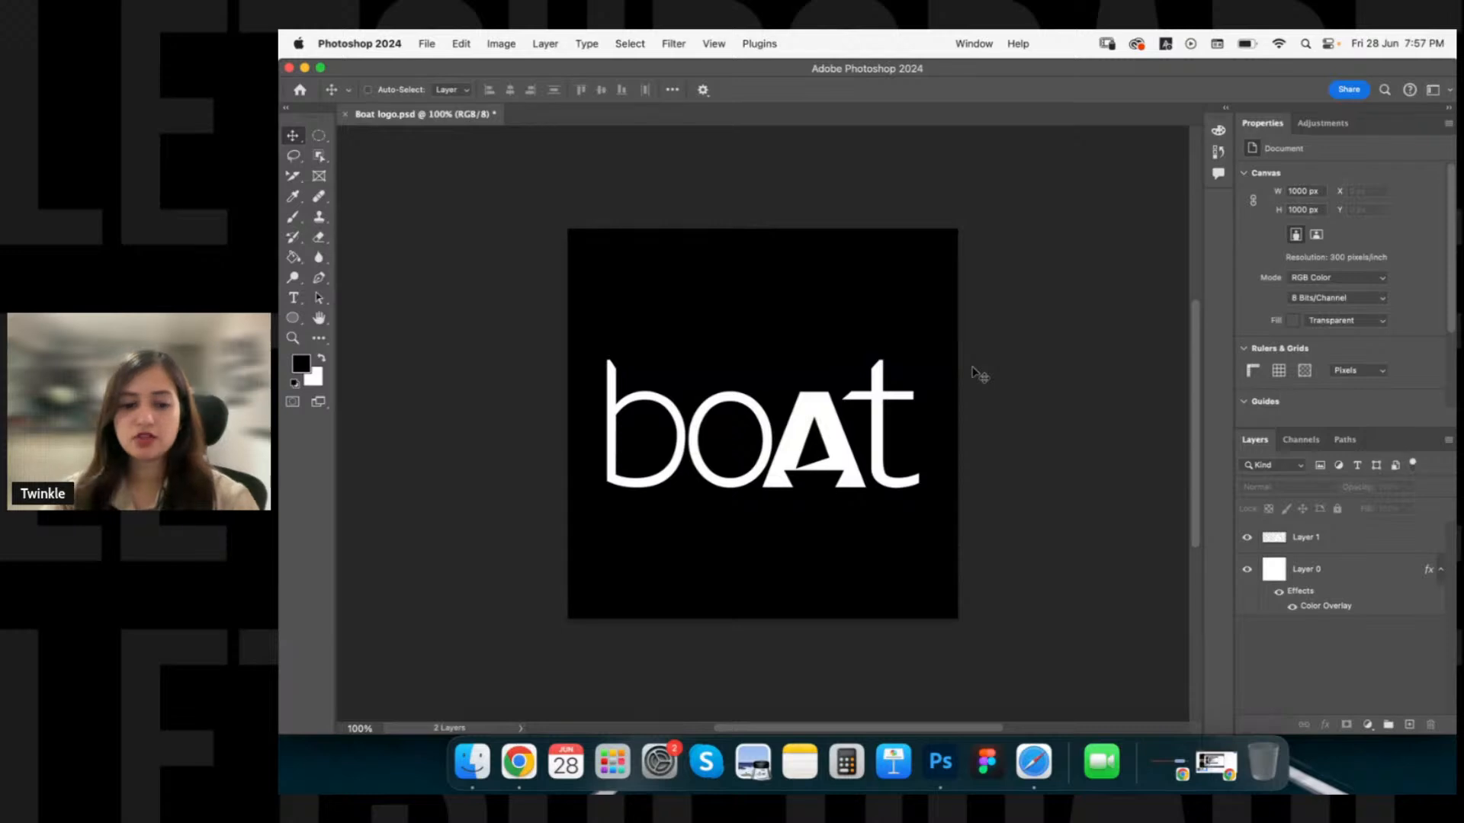
Create a new document of 1000 × 1000 pixels with a resolution of 300 pixels/inch and a white background.
key("super+n")
double_click(1105, 361)
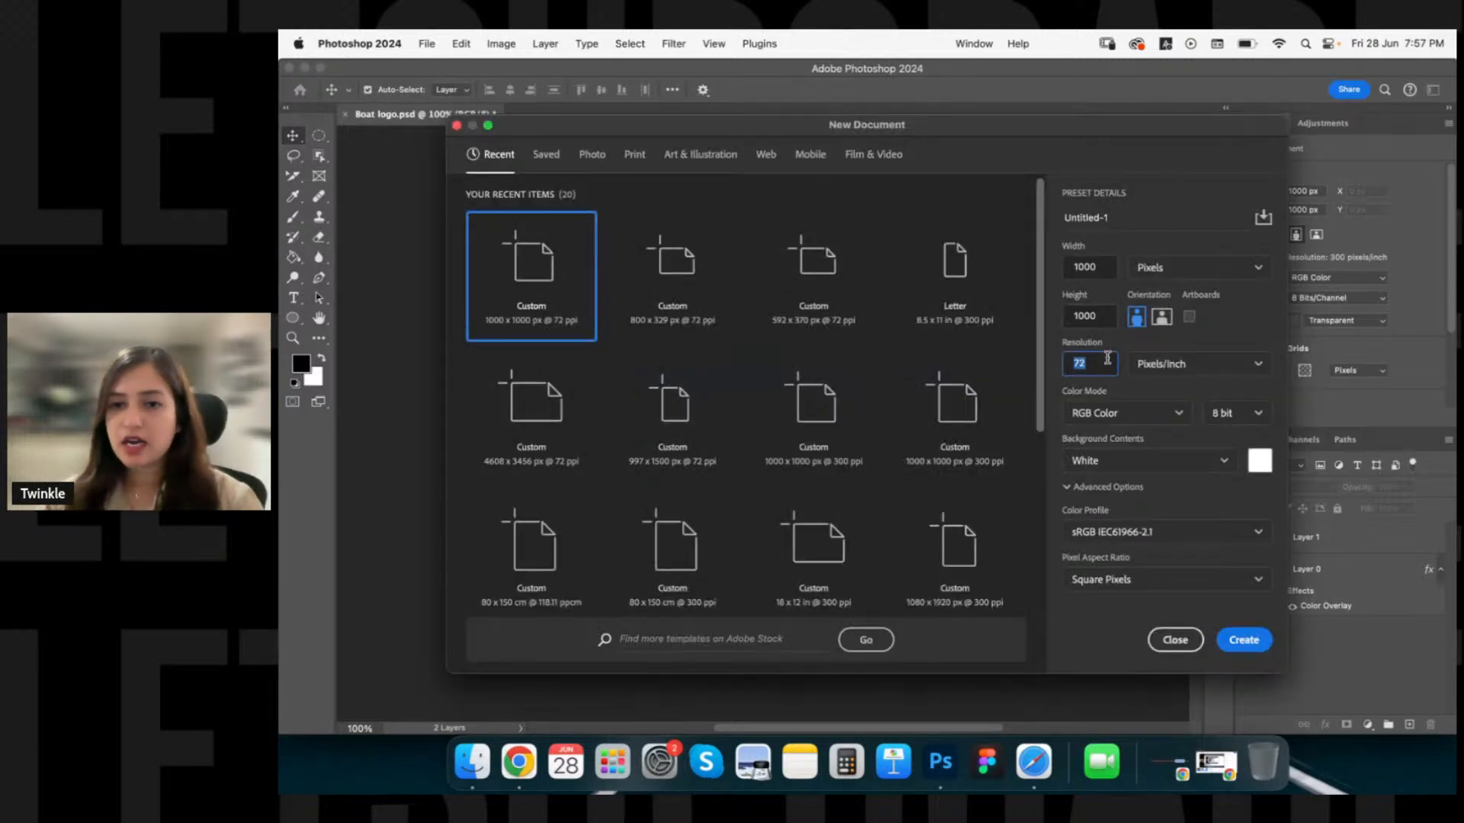
type("300")
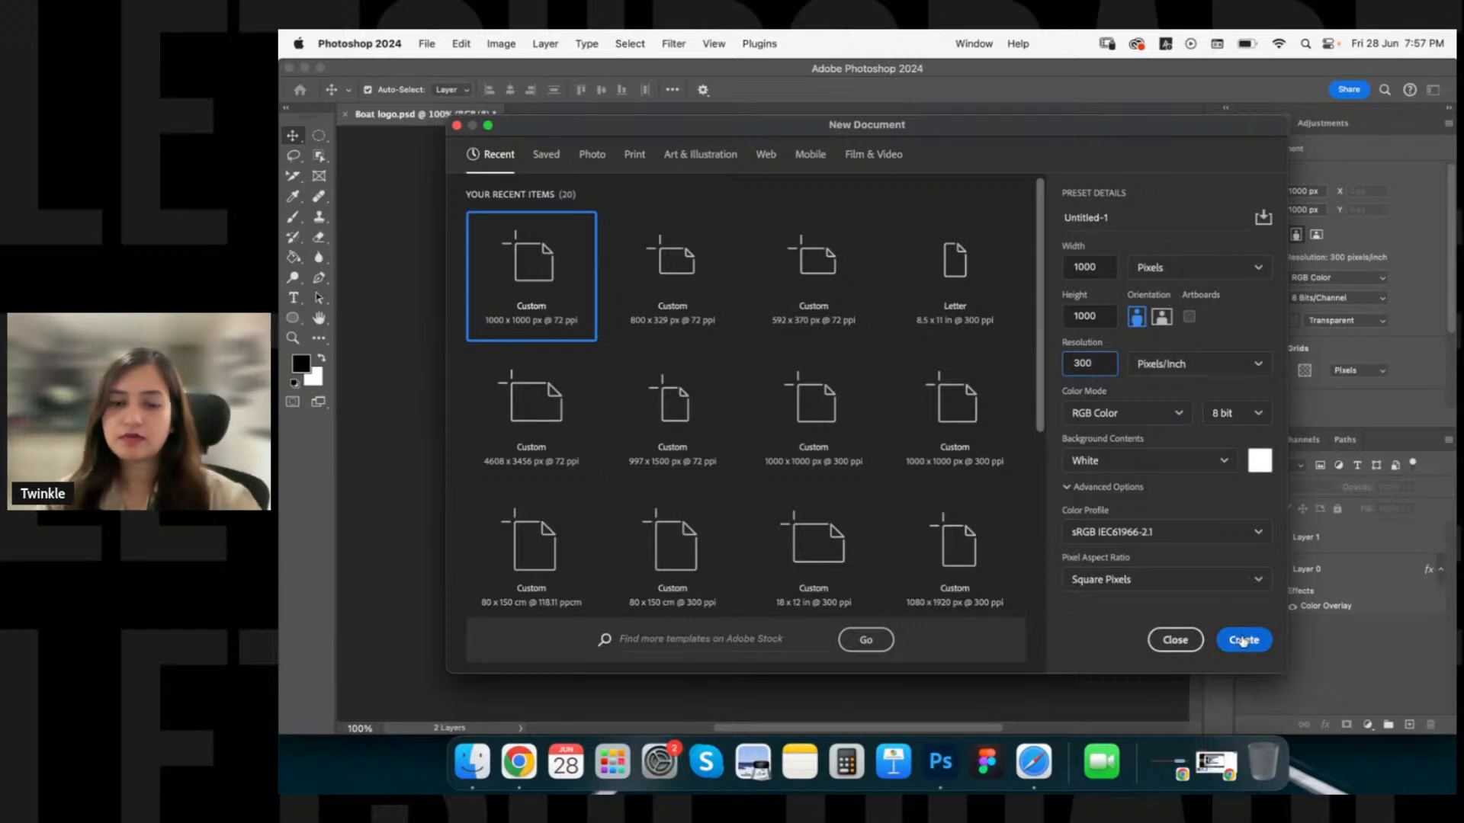
key("Return")
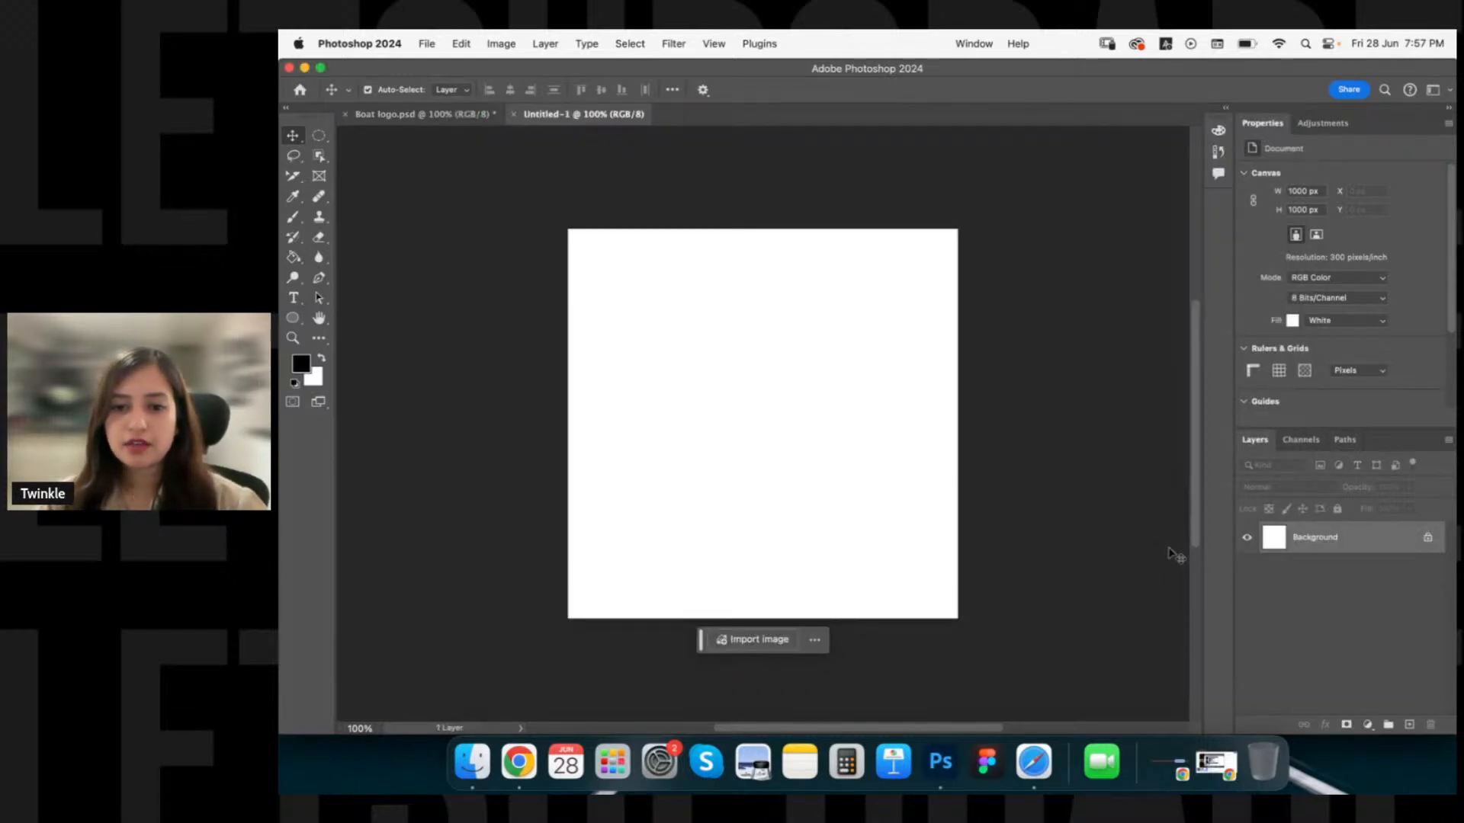
Draw a black rectangle of about 1033 × 1024 px covering the whole canvas.
scroll(735, 374, "up", 2)
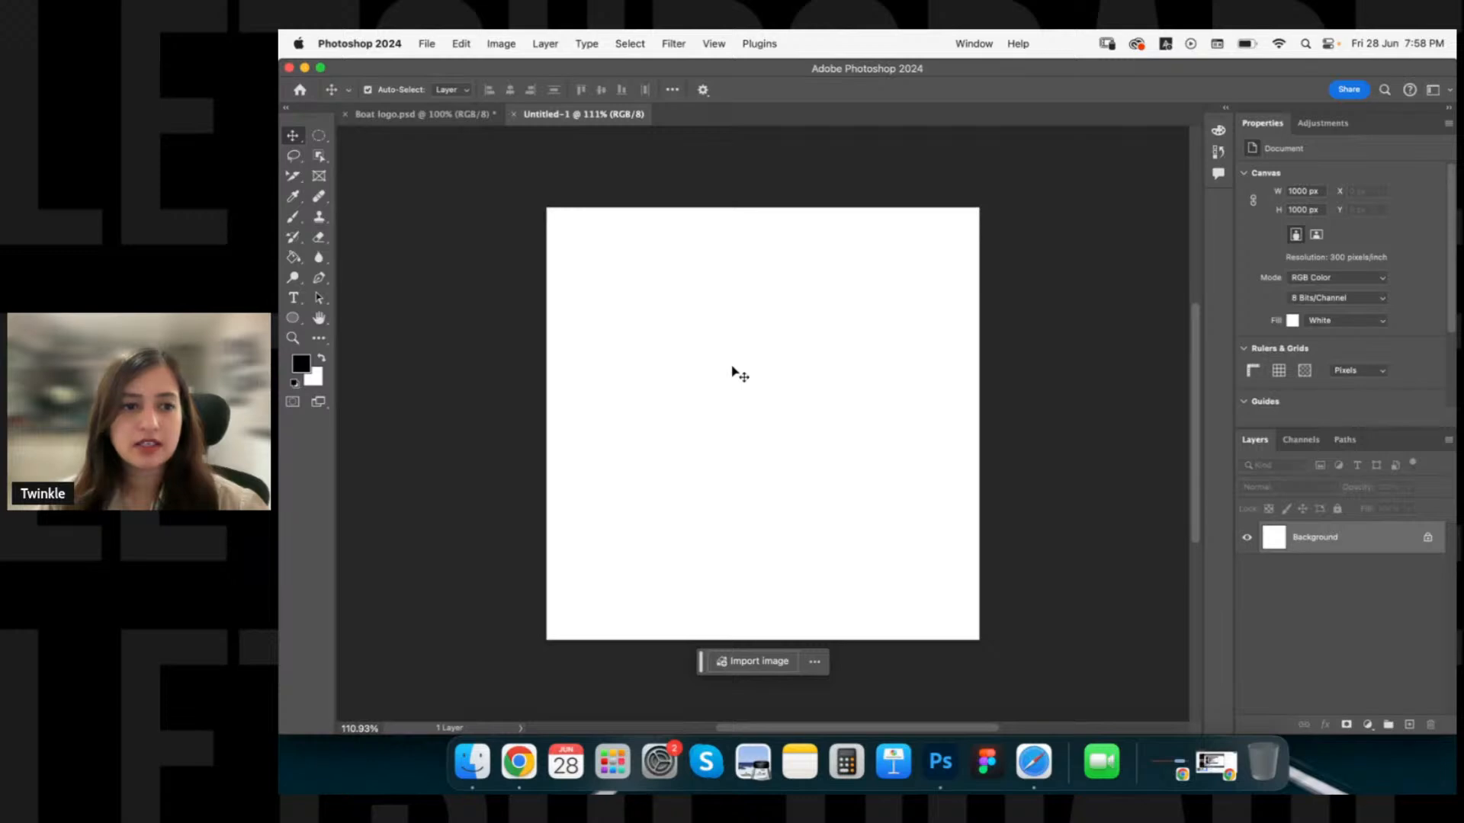
right_click(292, 314)
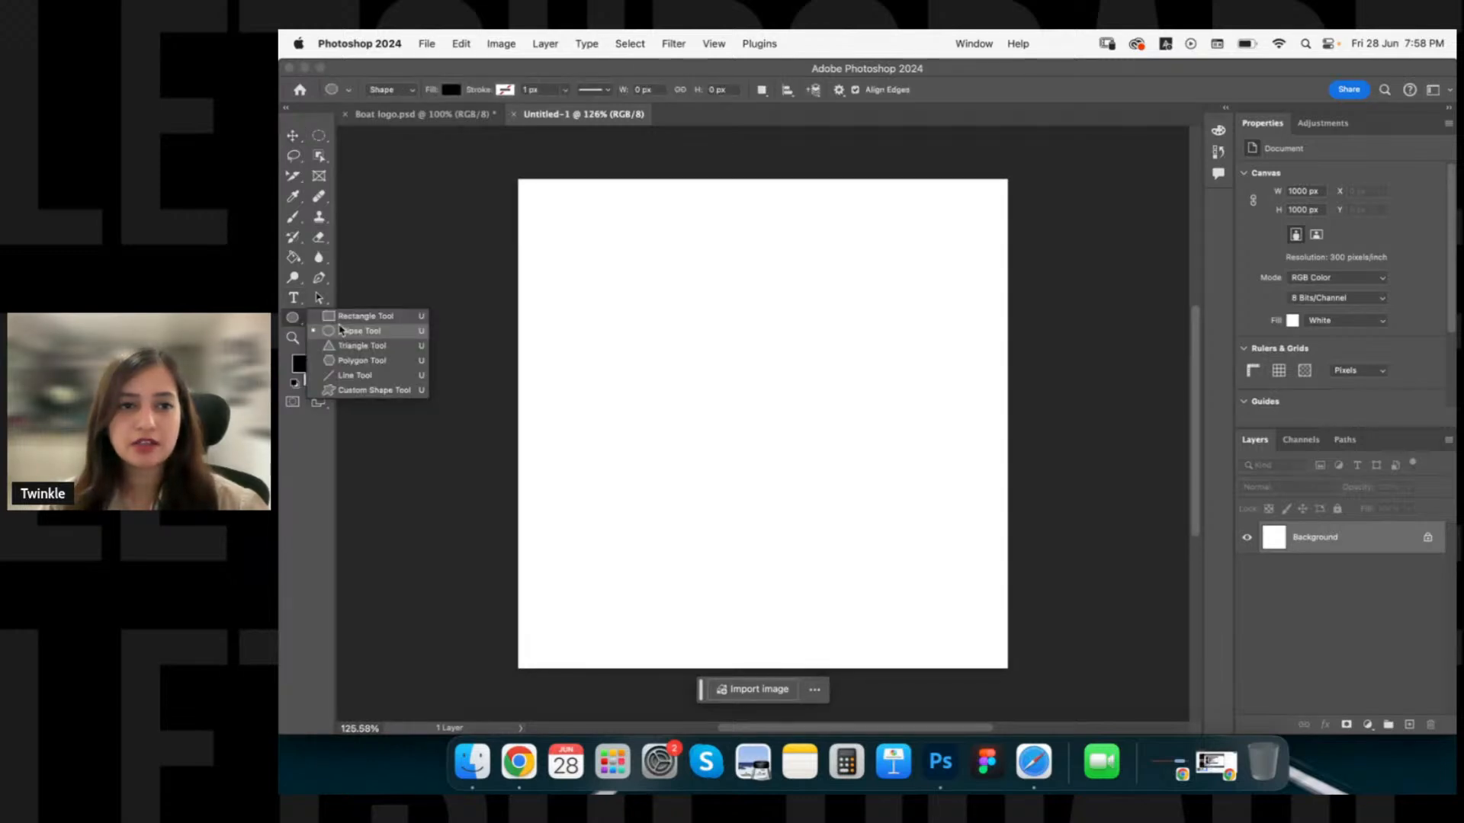
left_click(364, 315)
left_click_drag(513, 174, 1019, 681)
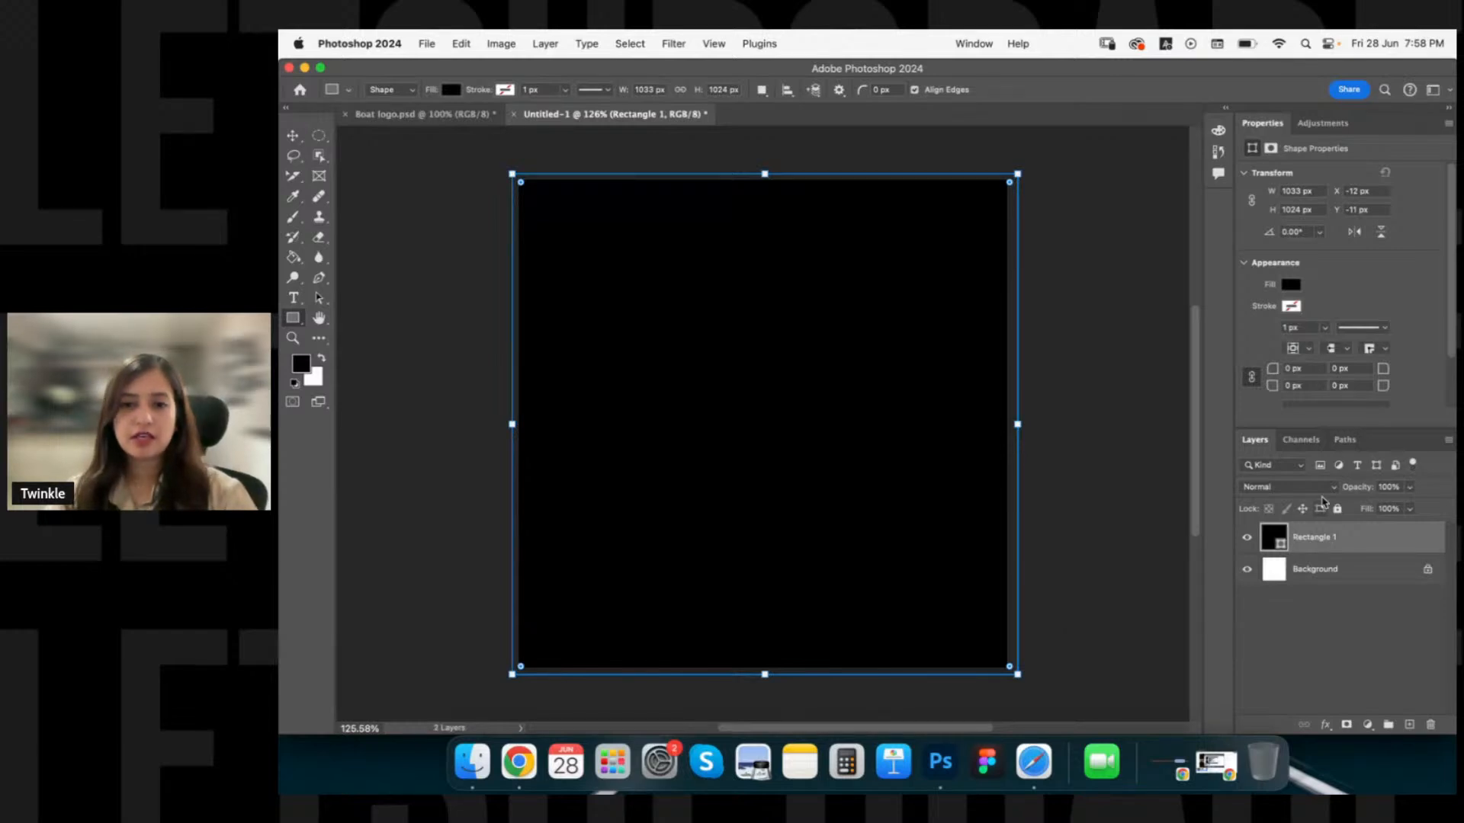
Shrink the black rectangle to about 210 × 171 px and place two copies beside it along the canvas's upper edge.
key("super+Tab")
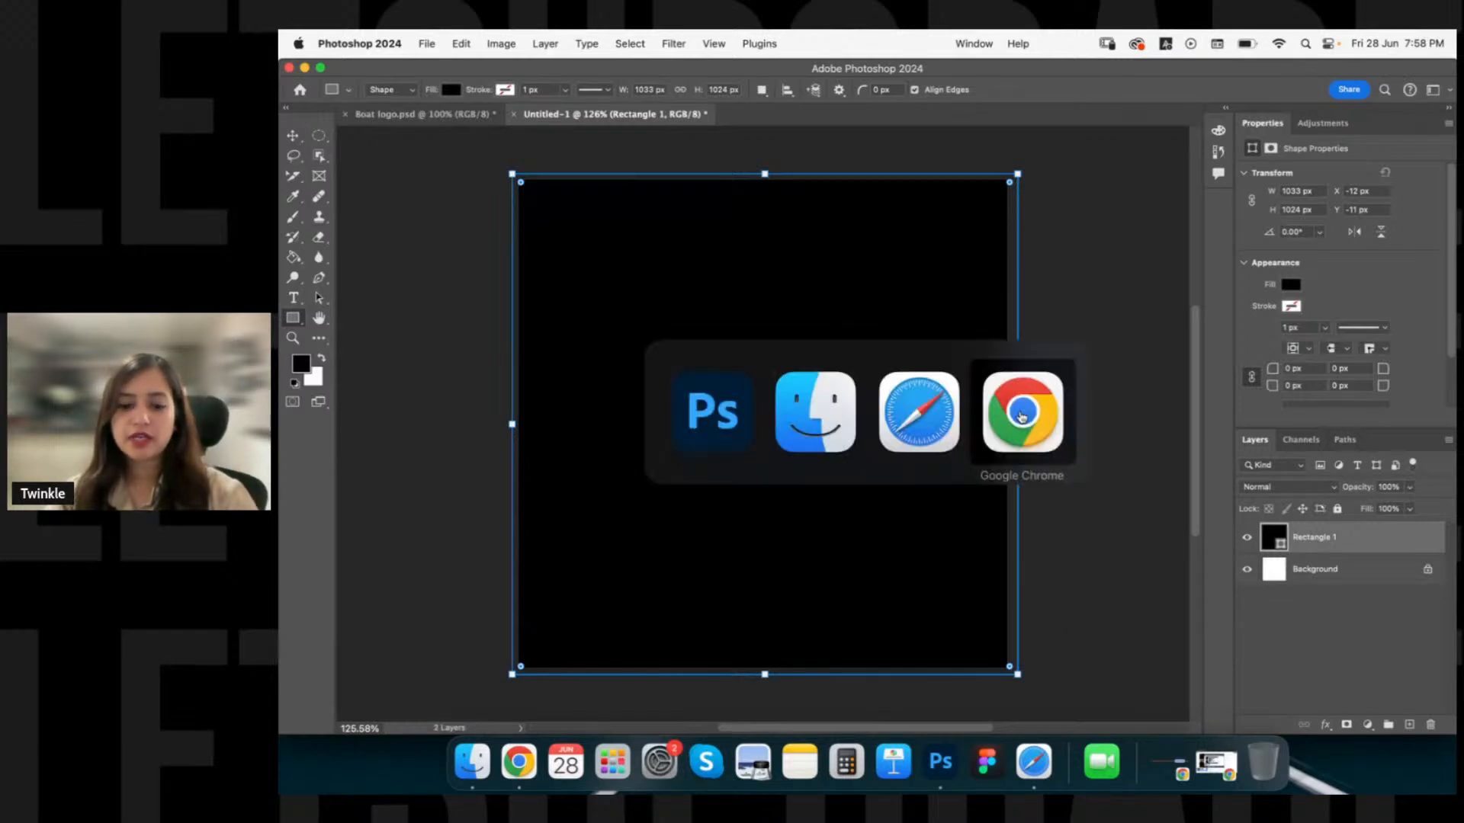
left_click(897, 405)
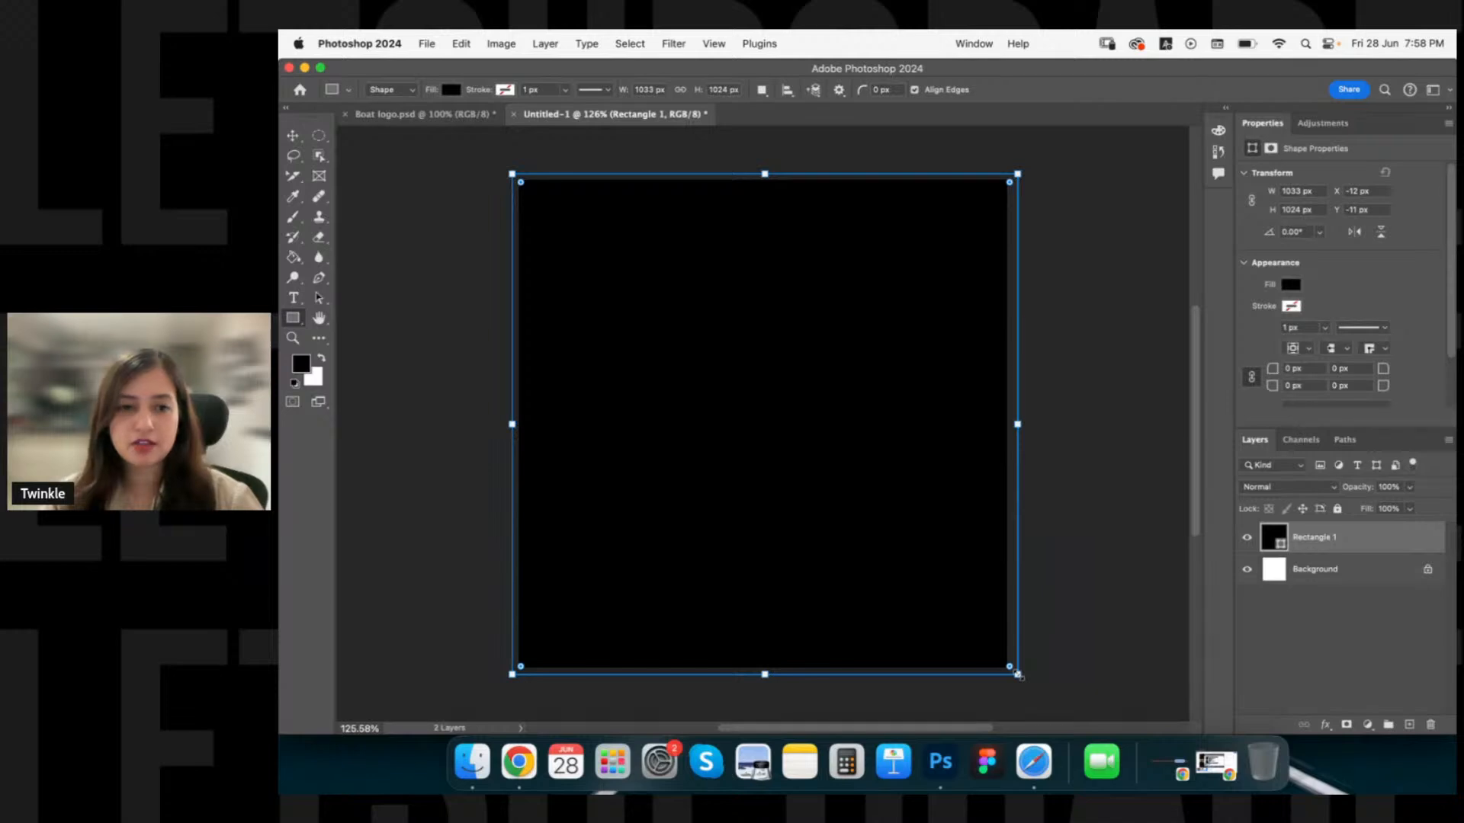
left_click_drag(1017, 674, 837, 227)
key("v")
Switch to Safari and search Google for "boat logo".
key("super+Tab")
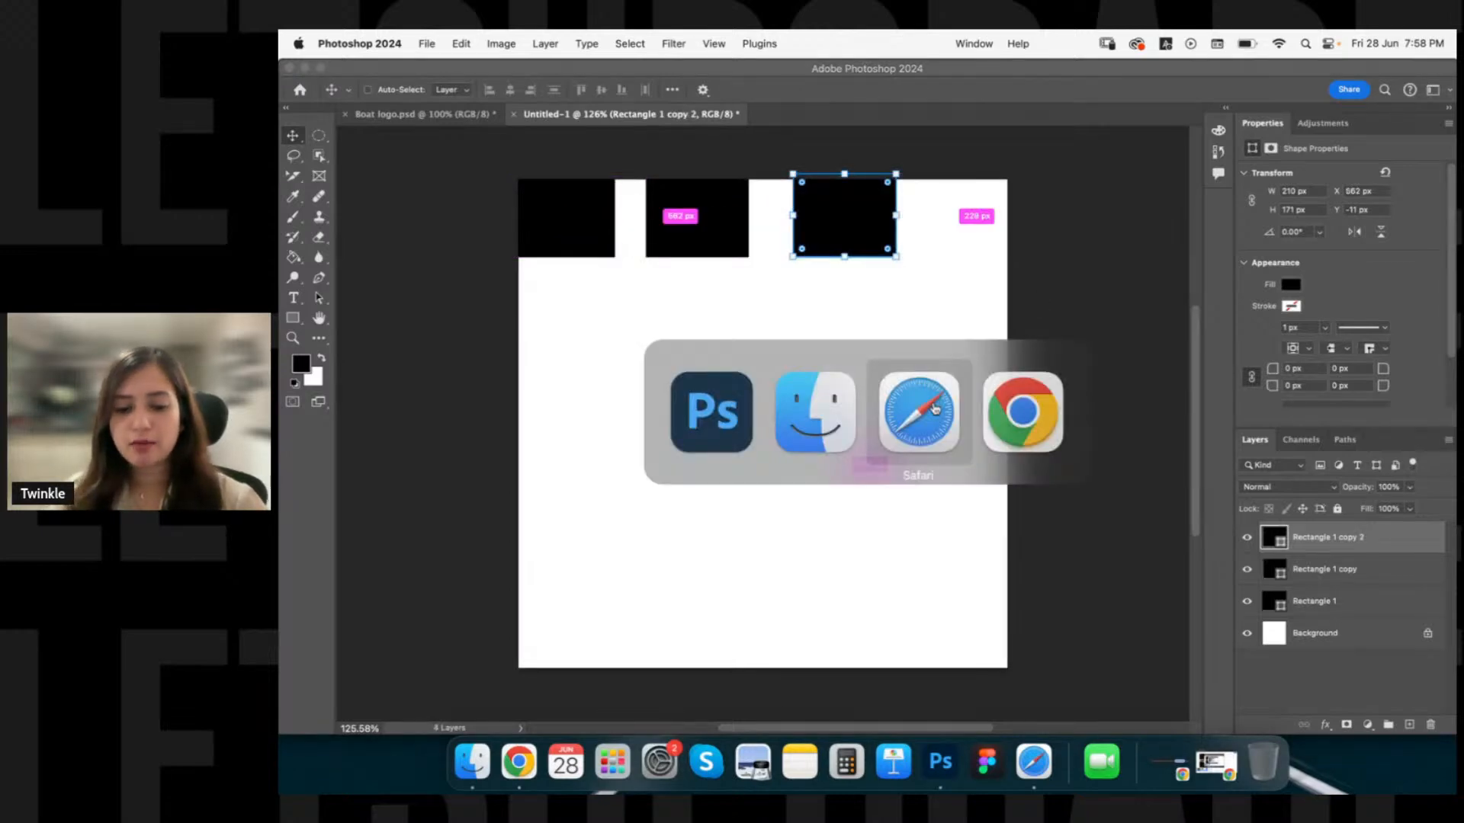
left_click(934, 409)
type("boat")
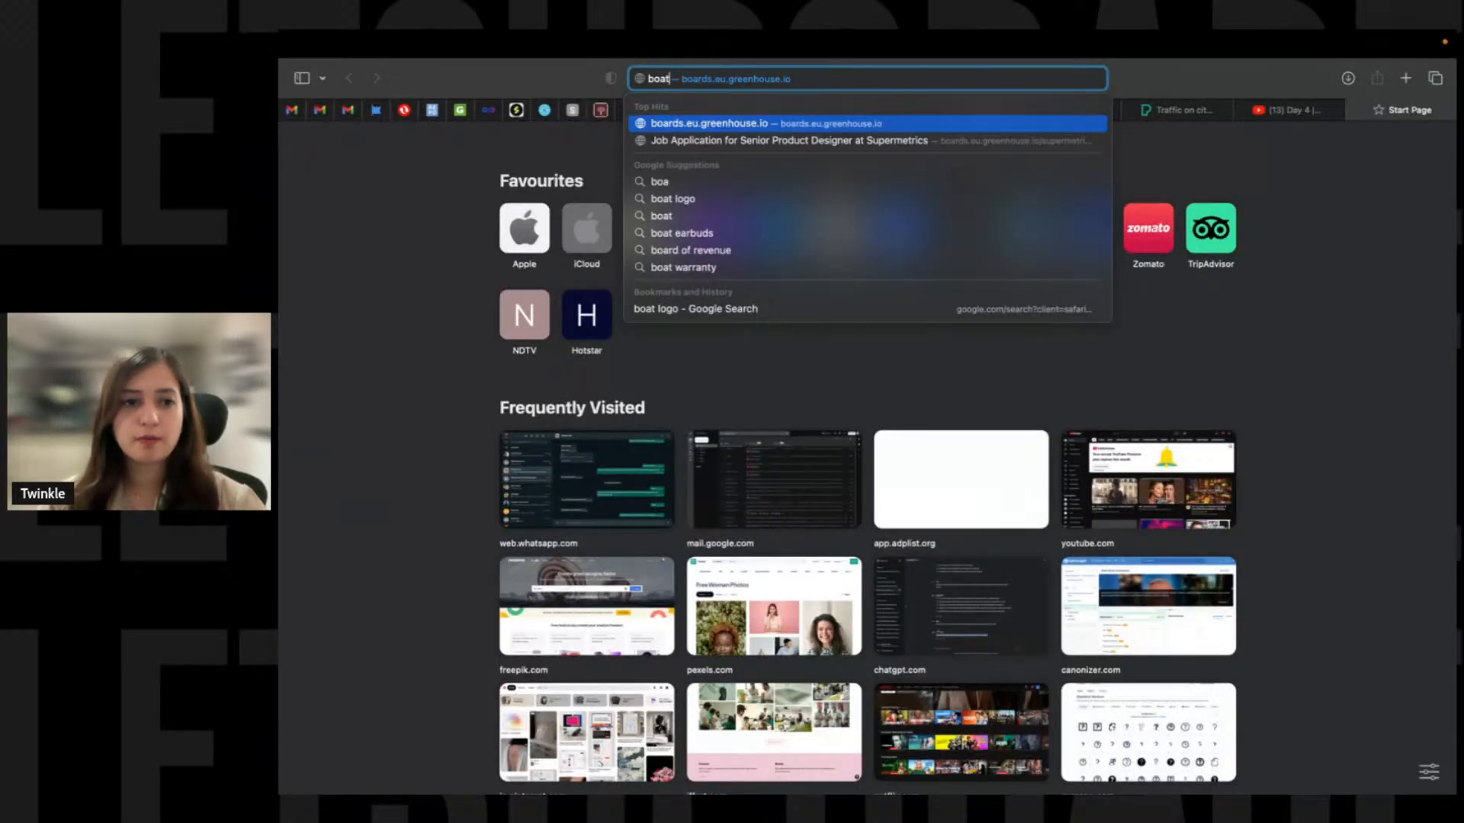
type(" logo")
key("Return")
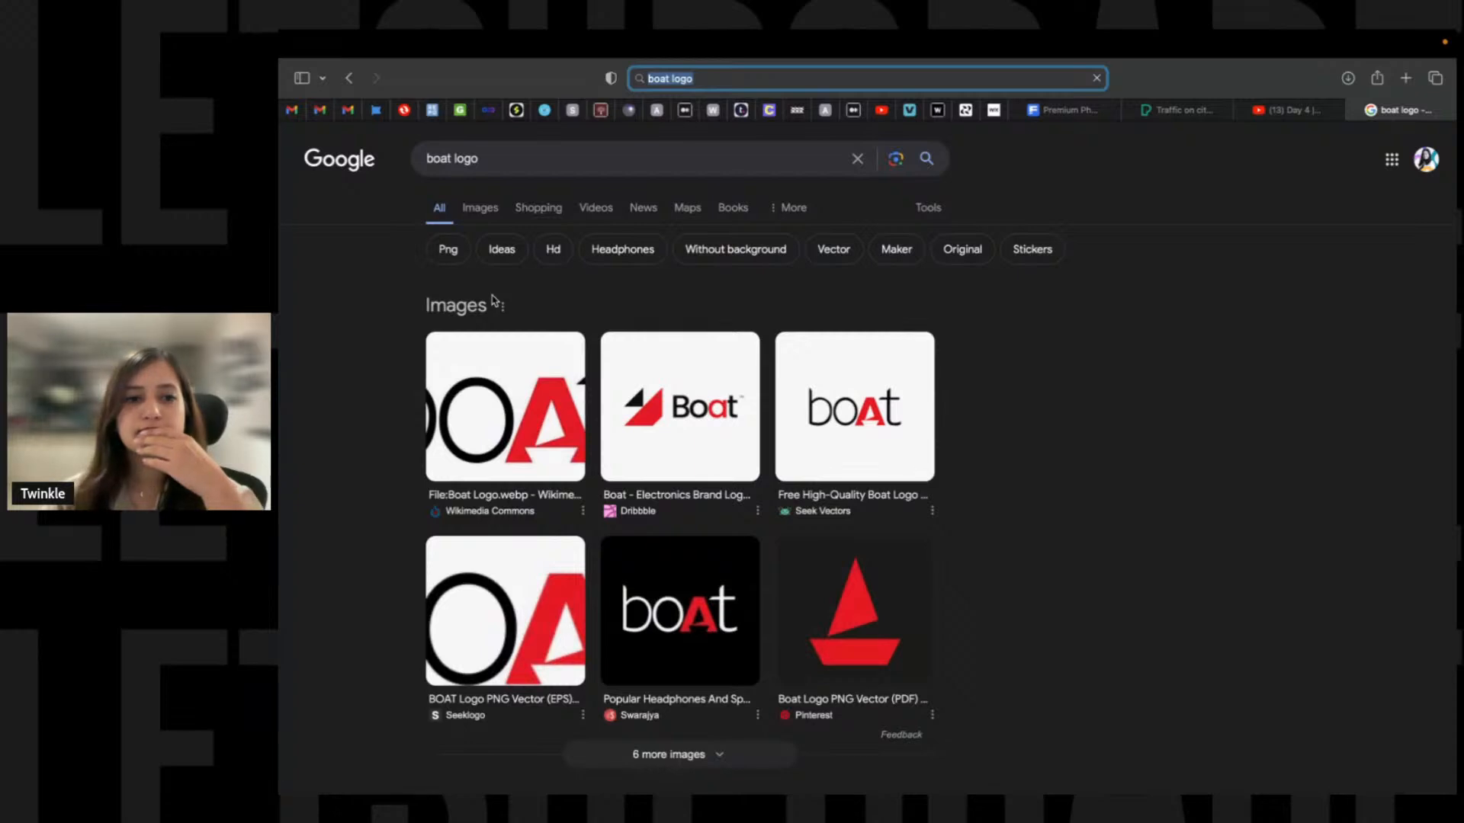
Show the image results for the logo search and filter them by transparent color.
left_click(491, 300)
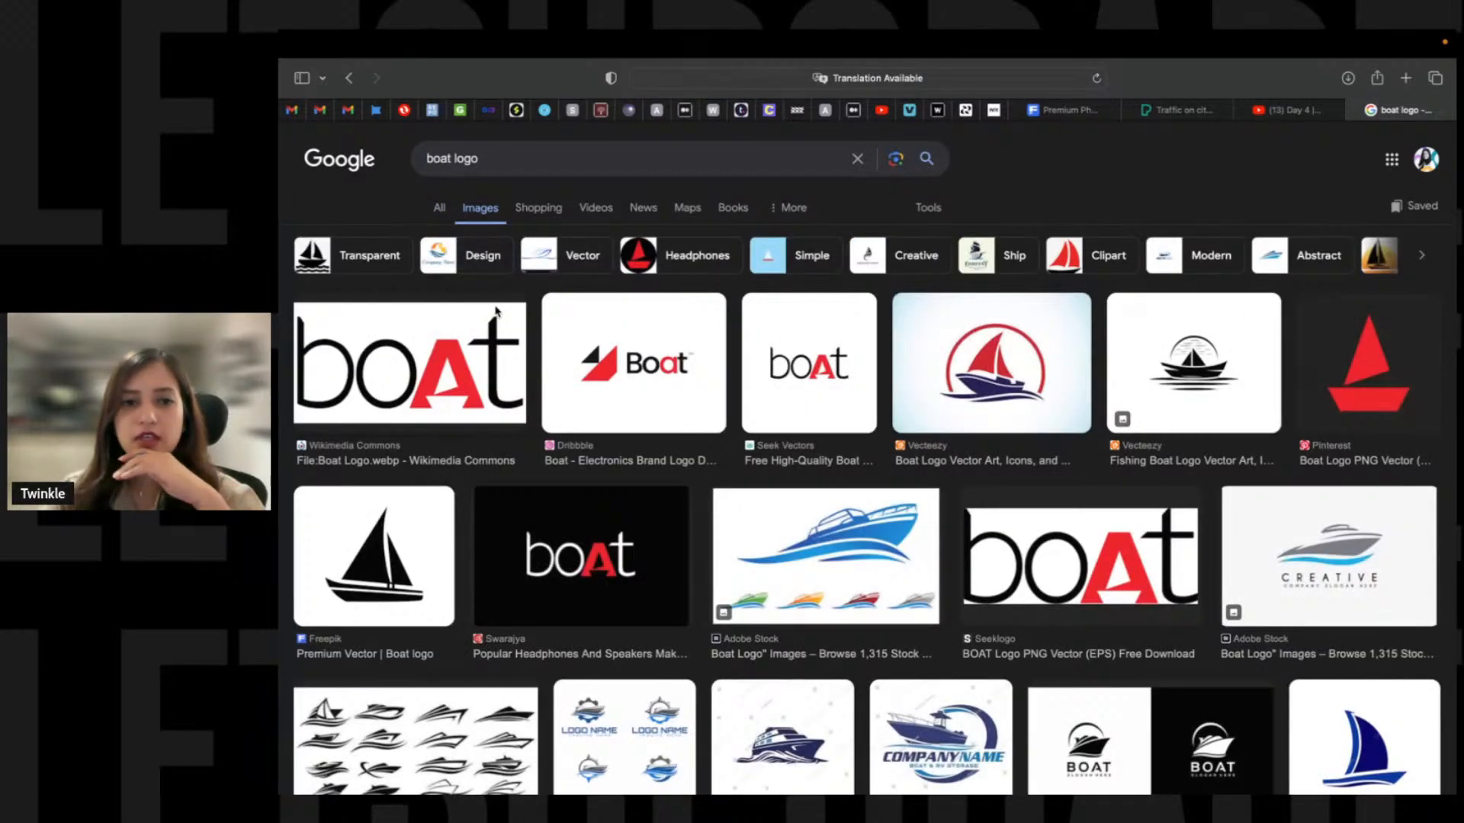
left_click(928, 207)
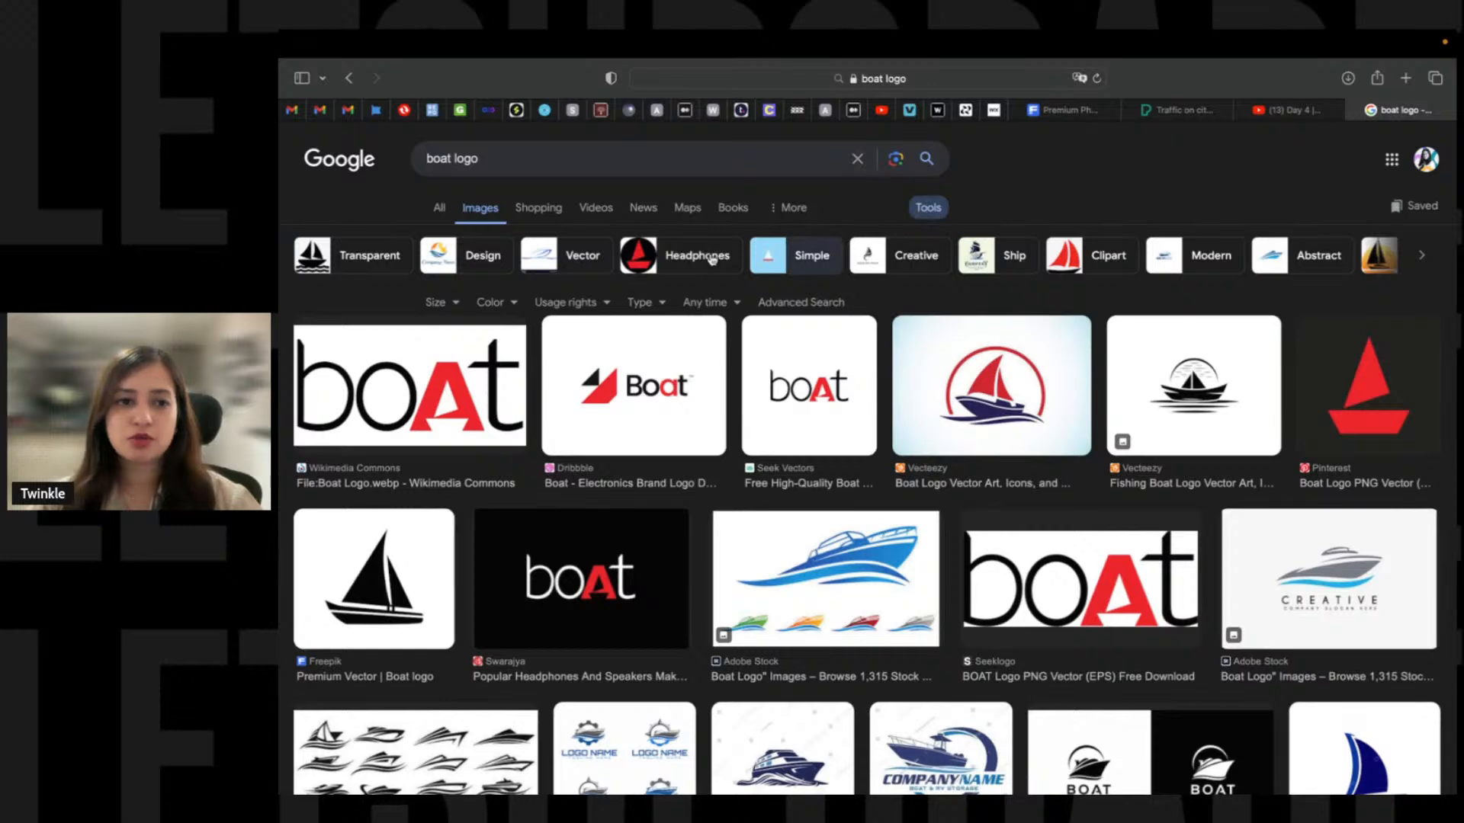
left_click(513, 303)
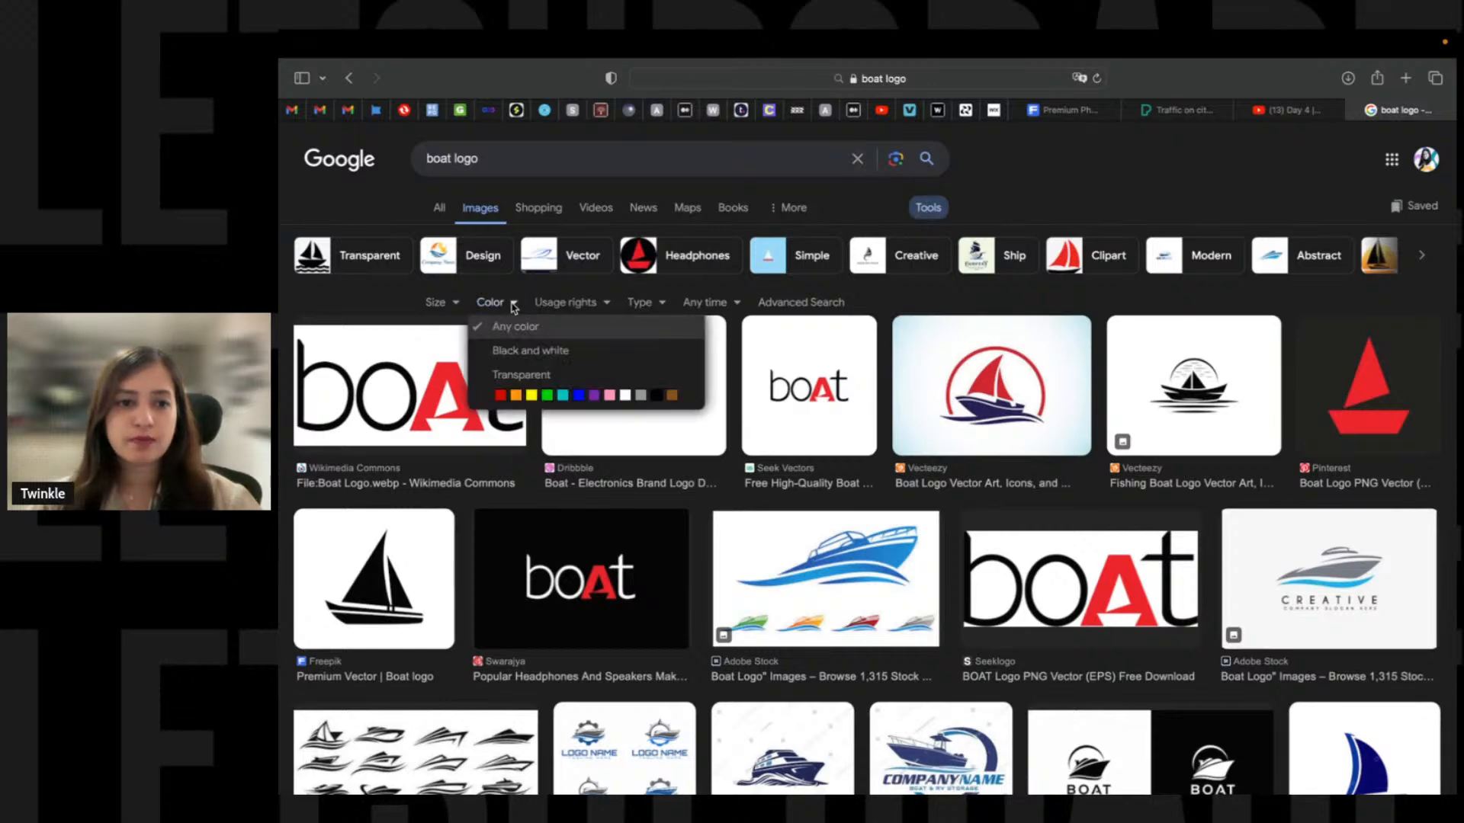
left_click(522, 374)
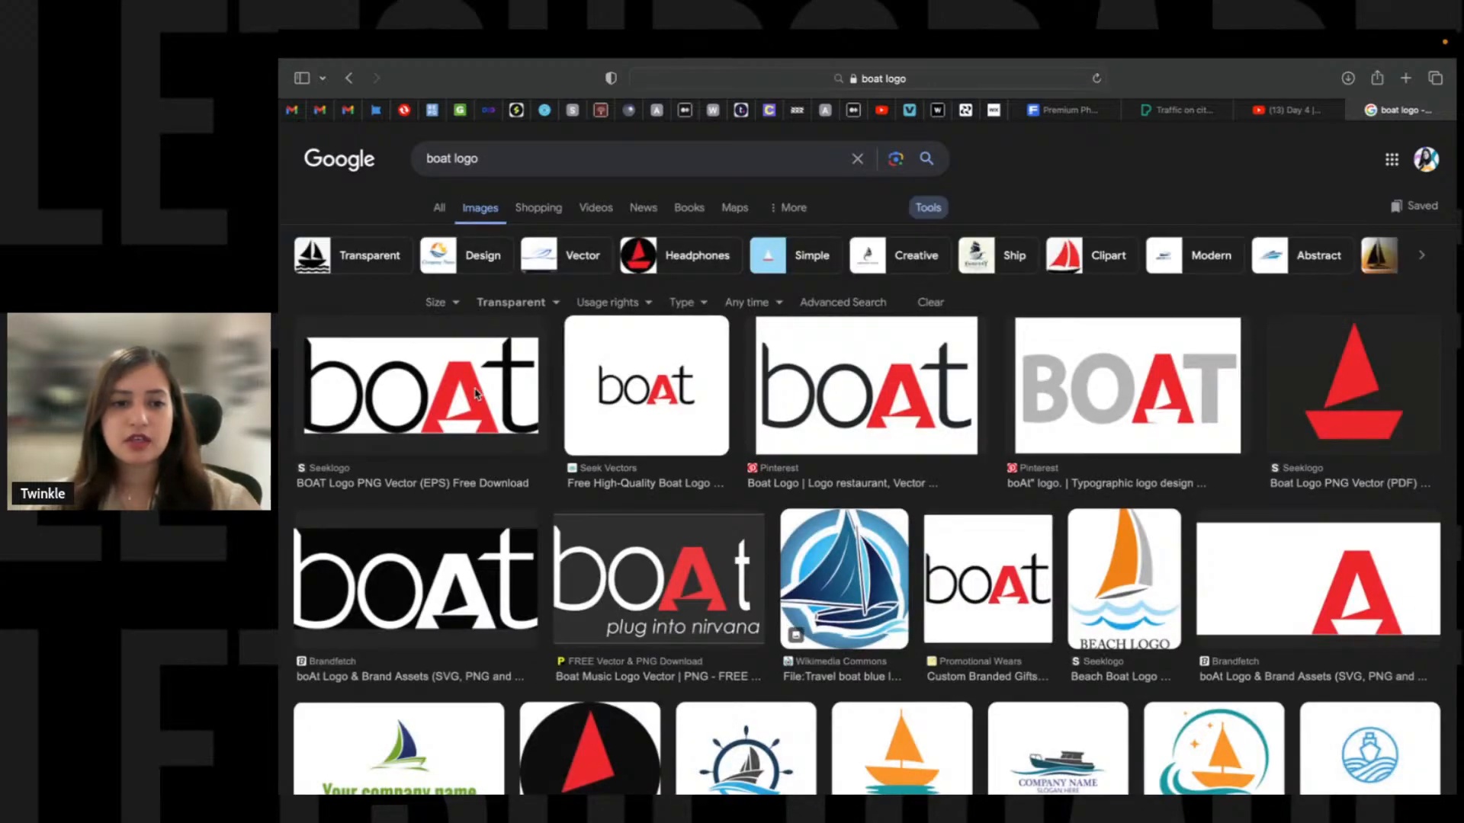
Copy the black and red boAt logo from the Seeklogo result and paste it into the Photoshop document.
left_click(486, 356)
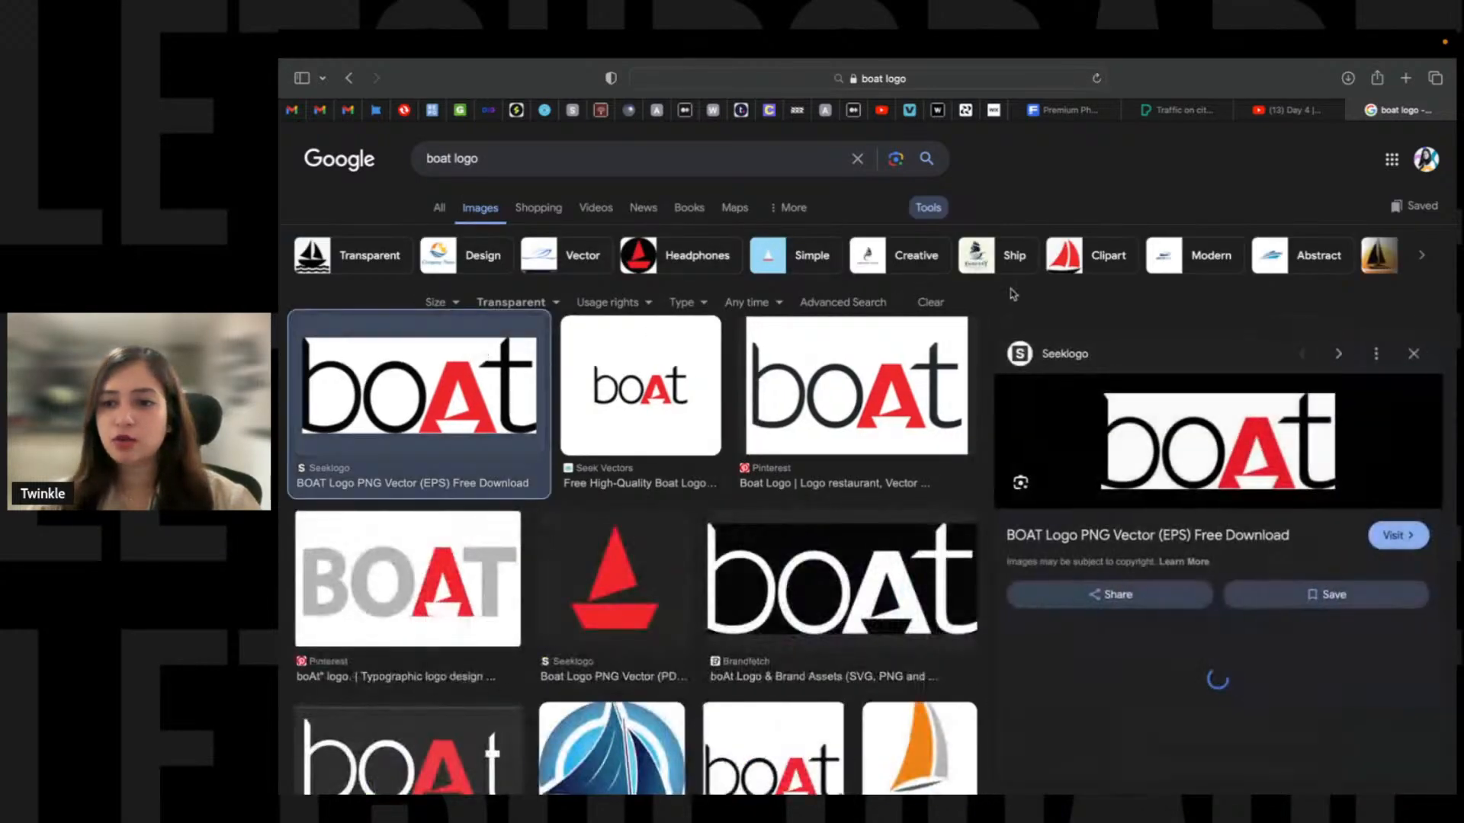
right_click(1217, 417)
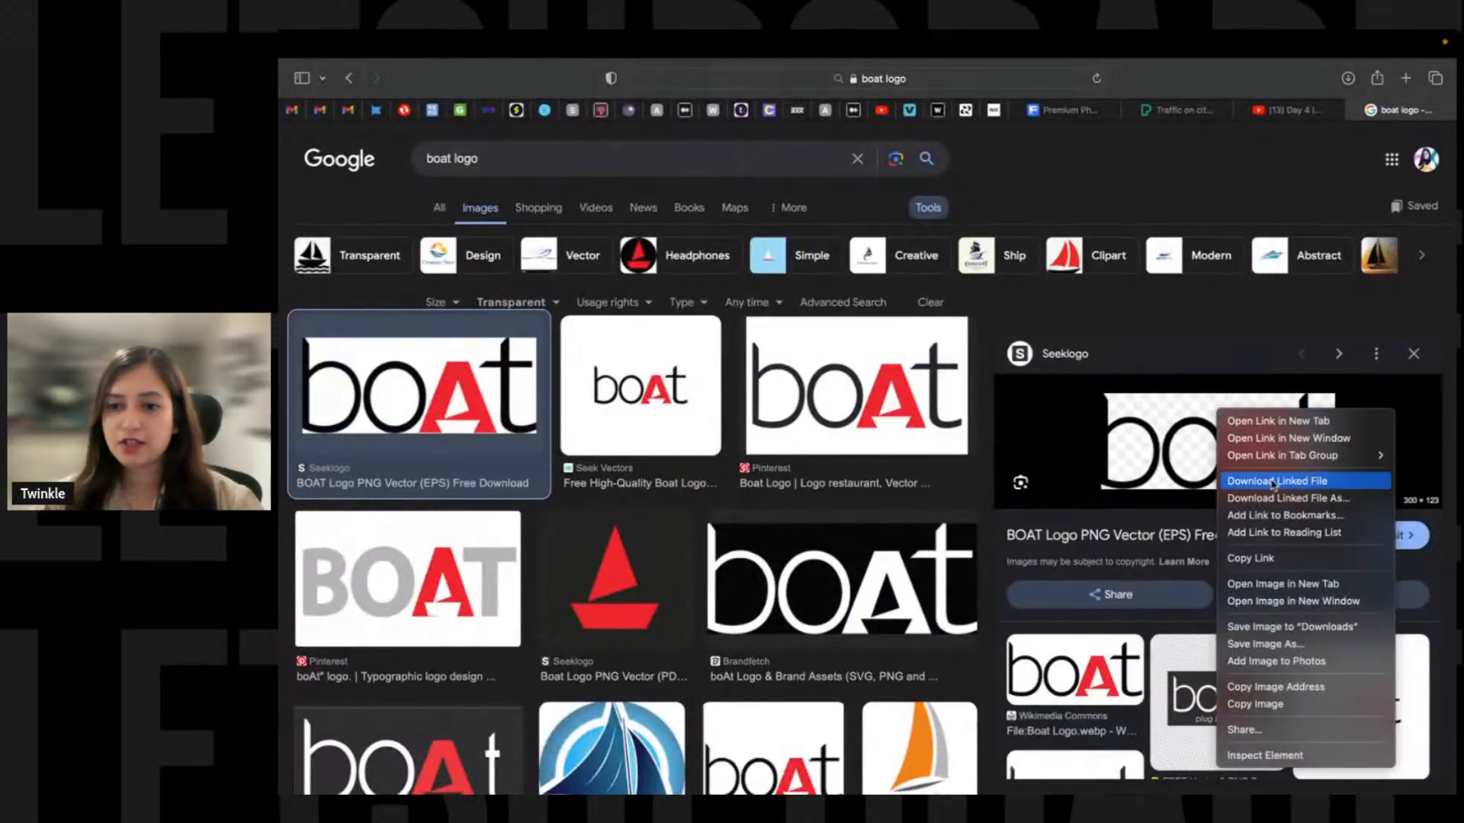
left_click(1259, 708)
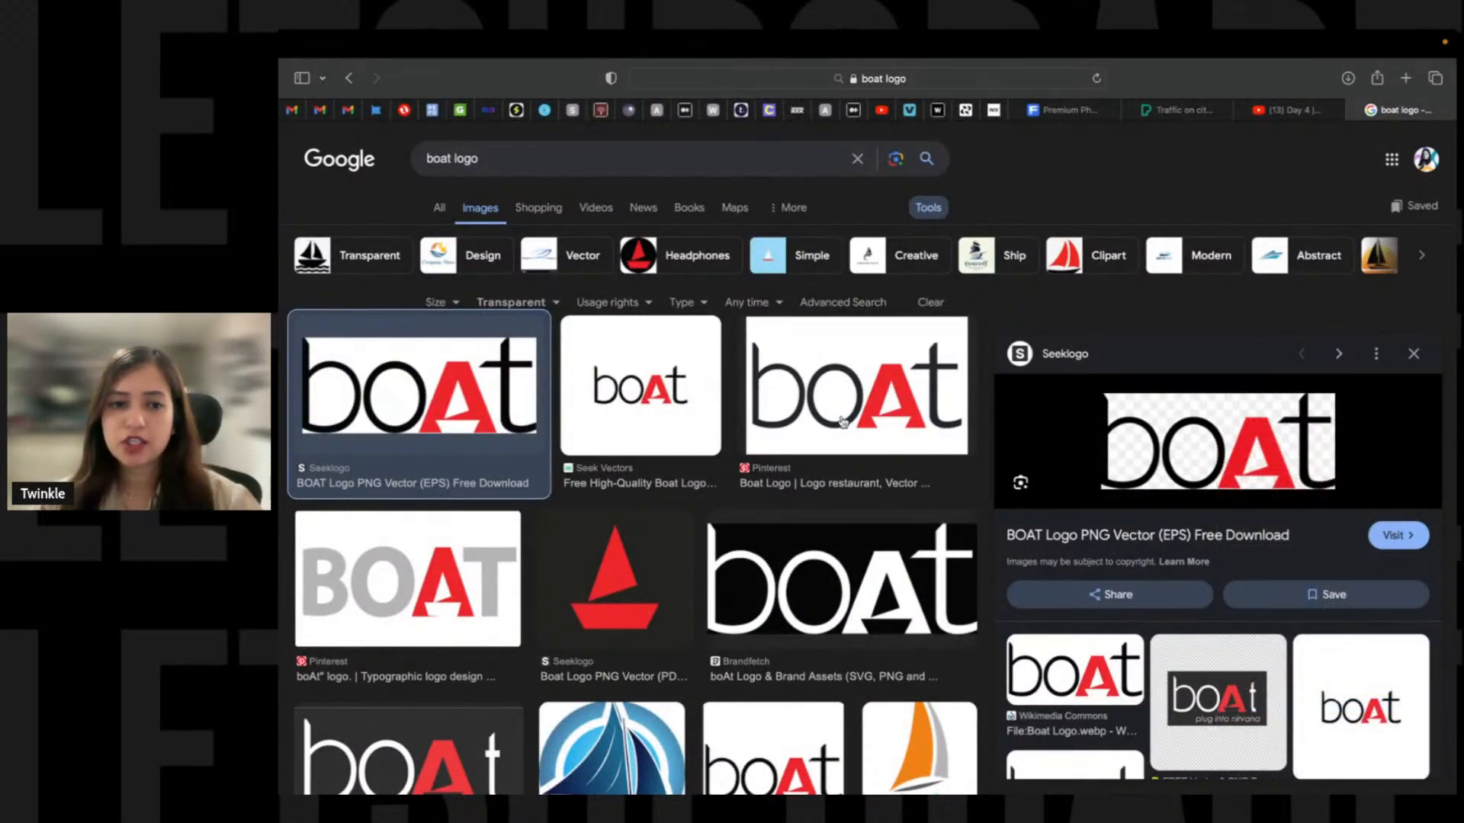
key("ctrl+Left")
key("super+v")
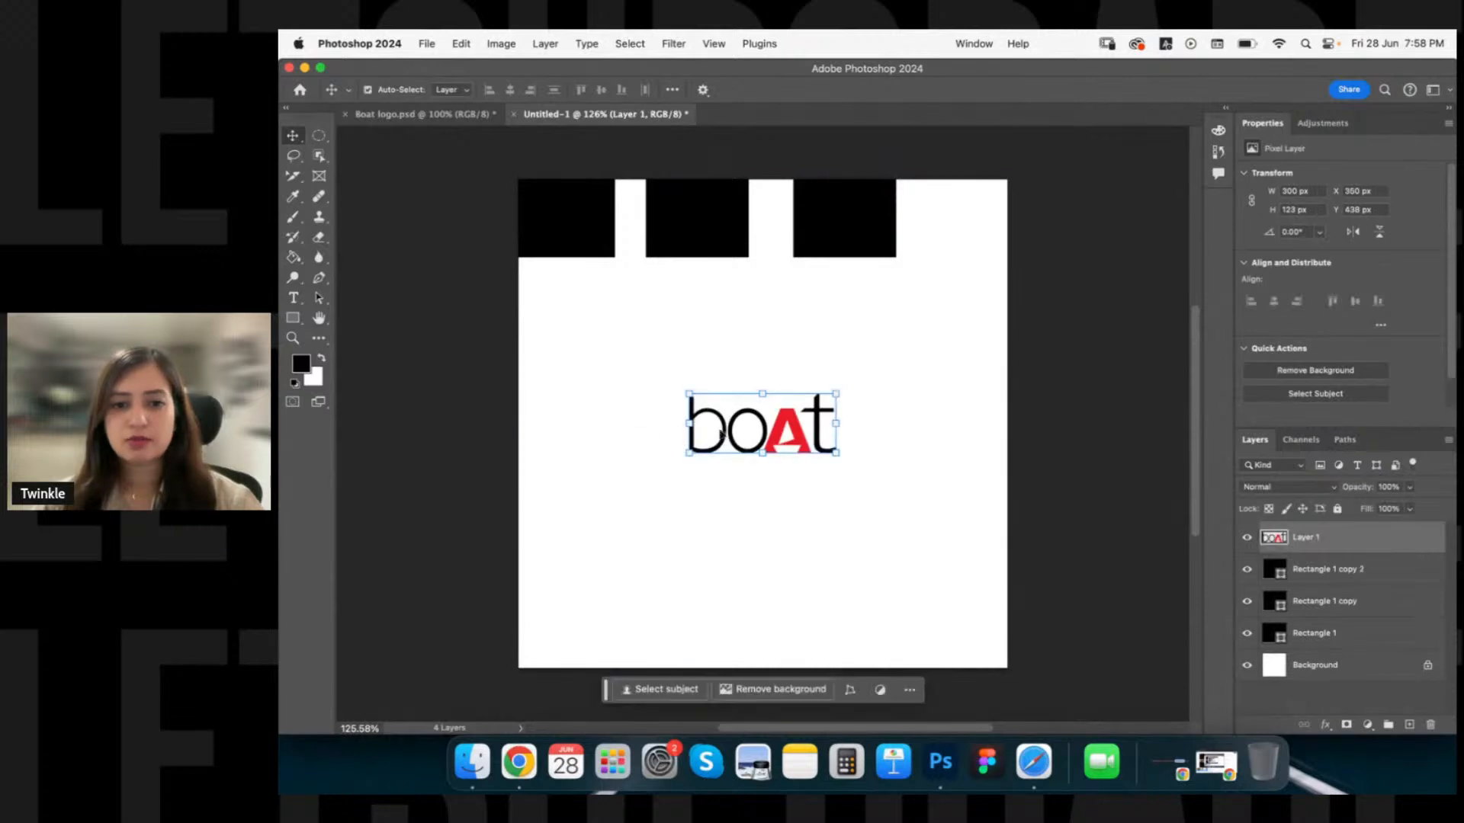
Paste the white boAt logo from the Brandfetch result into the Photoshop document and scale it down onto the first black rectangle.
key("ctrl+Right")
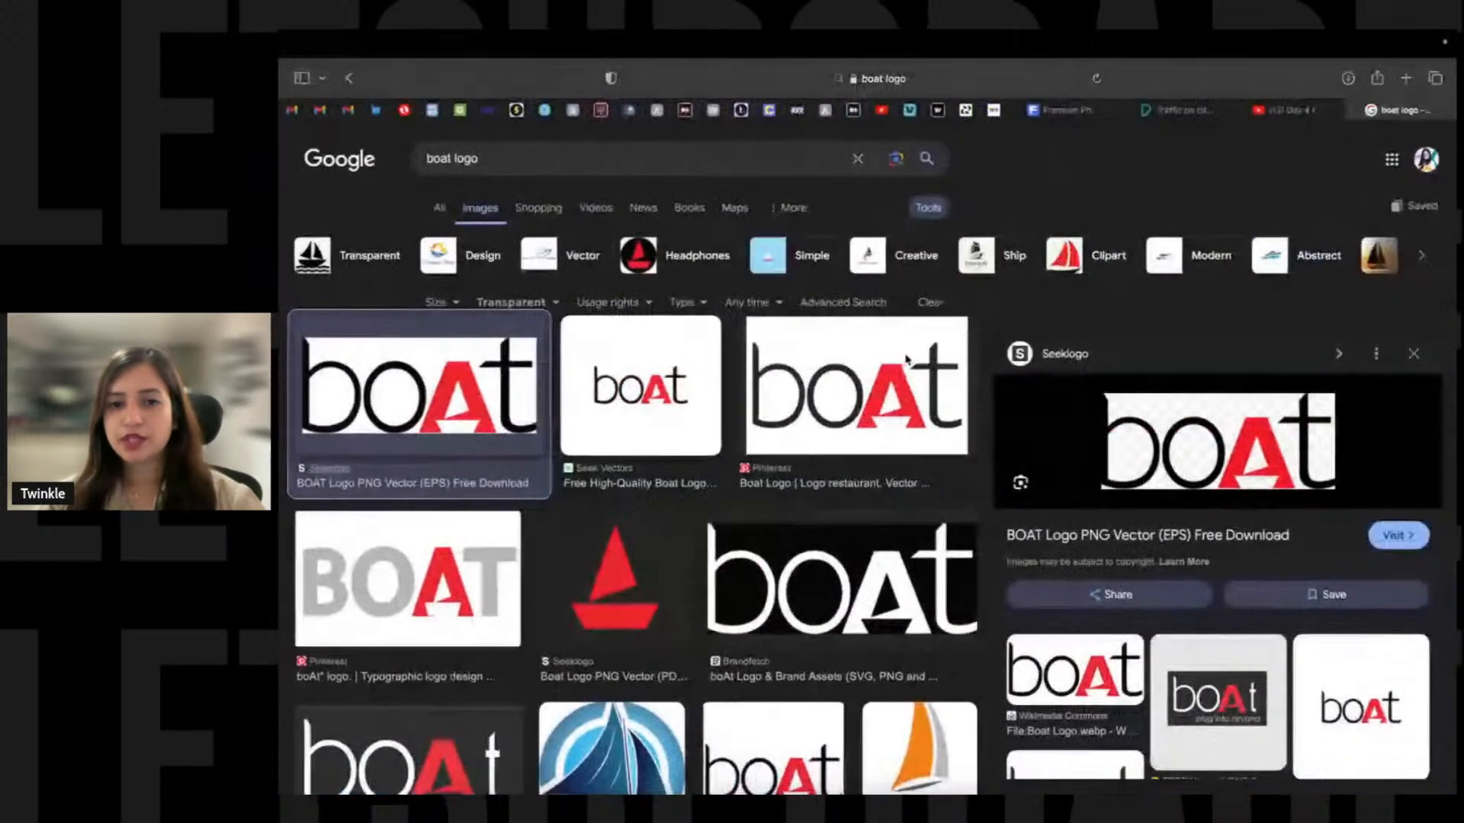
left_click(836, 573)
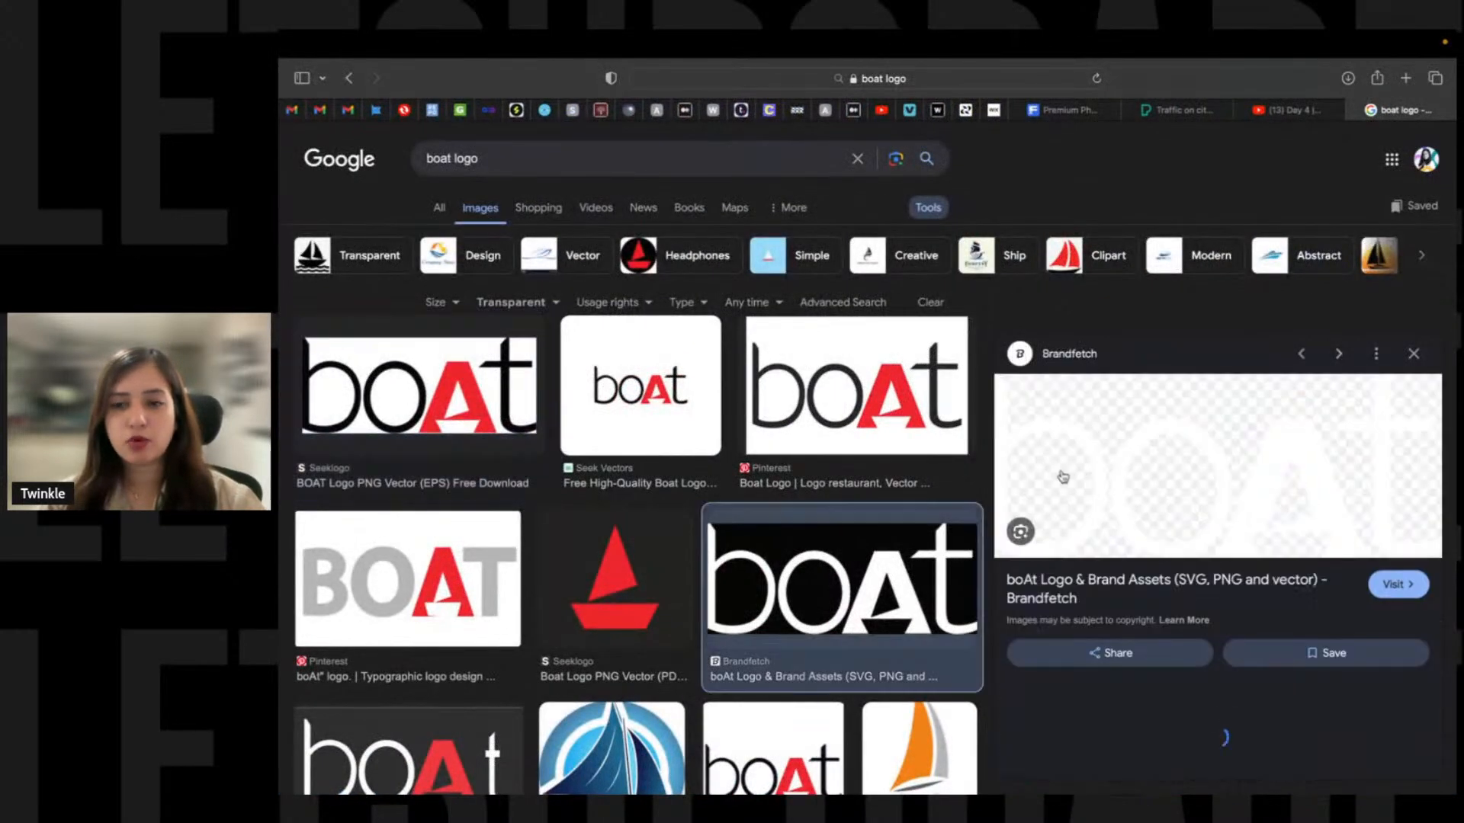
right_click(1224, 405)
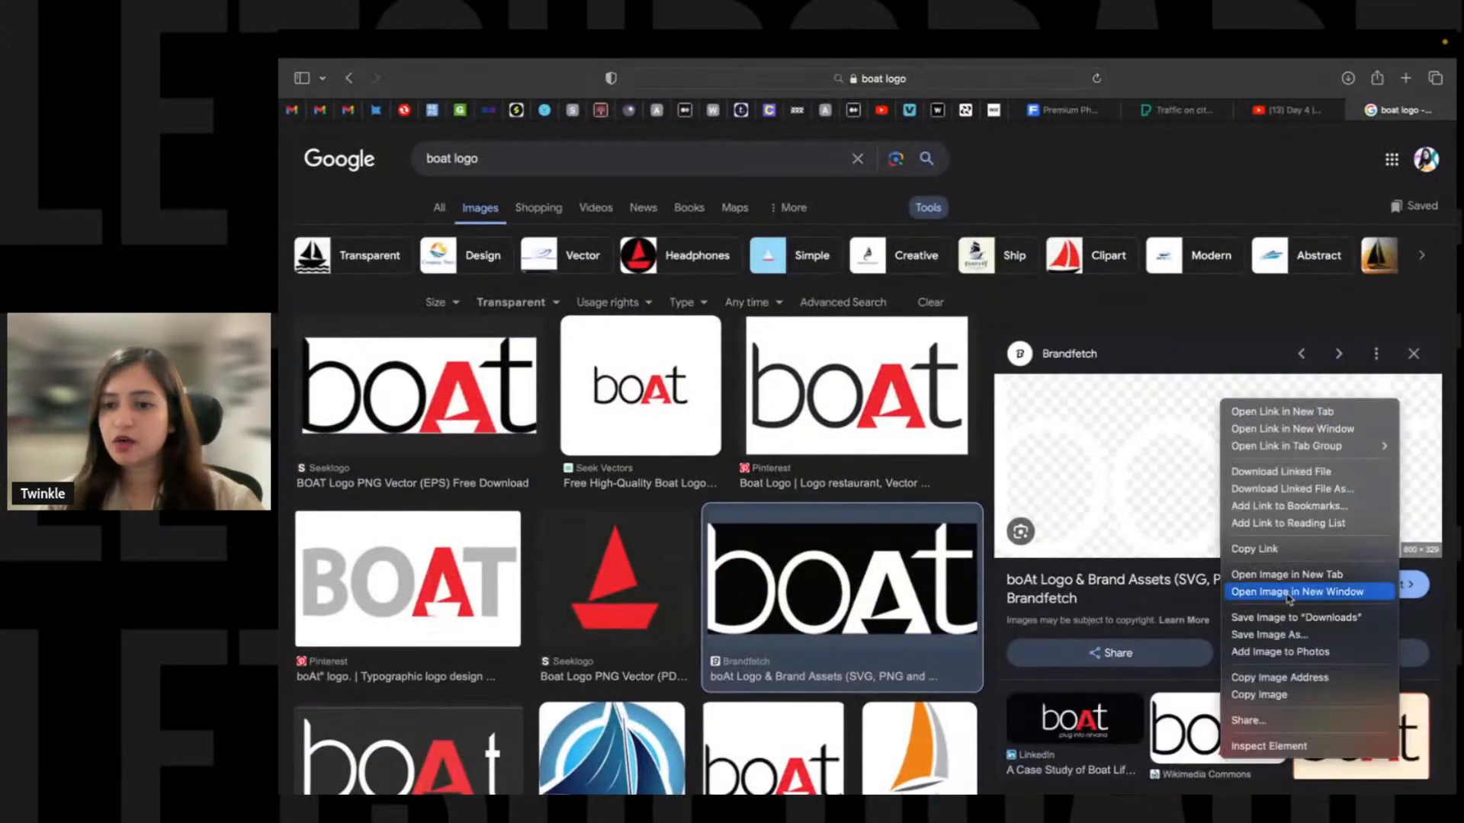
left_click(1259, 695)
key("ctrl+Left")
key("super+v")
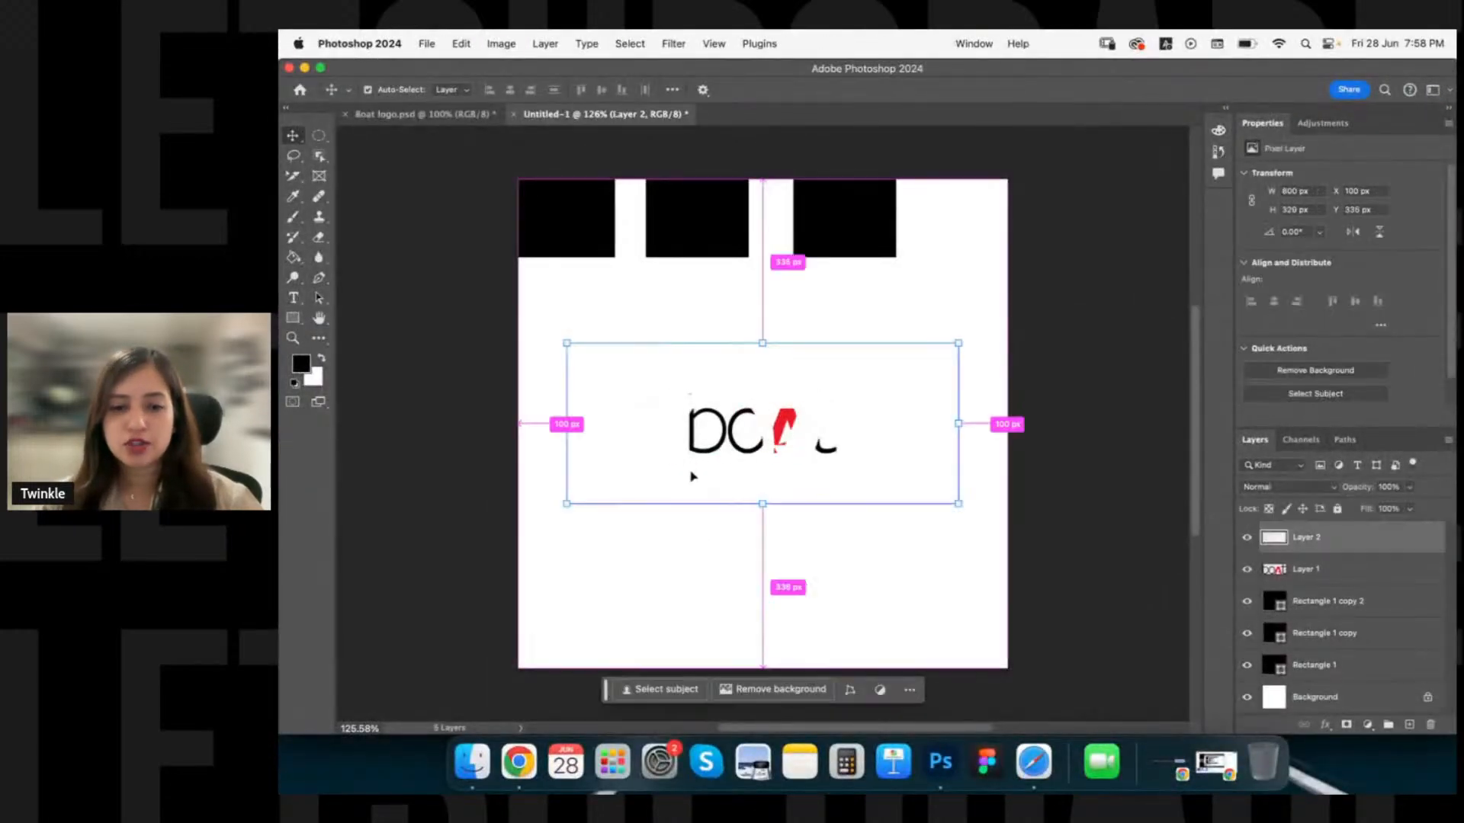
left_click_drag(958, 340, 571, 236)
left_click(656, 385)
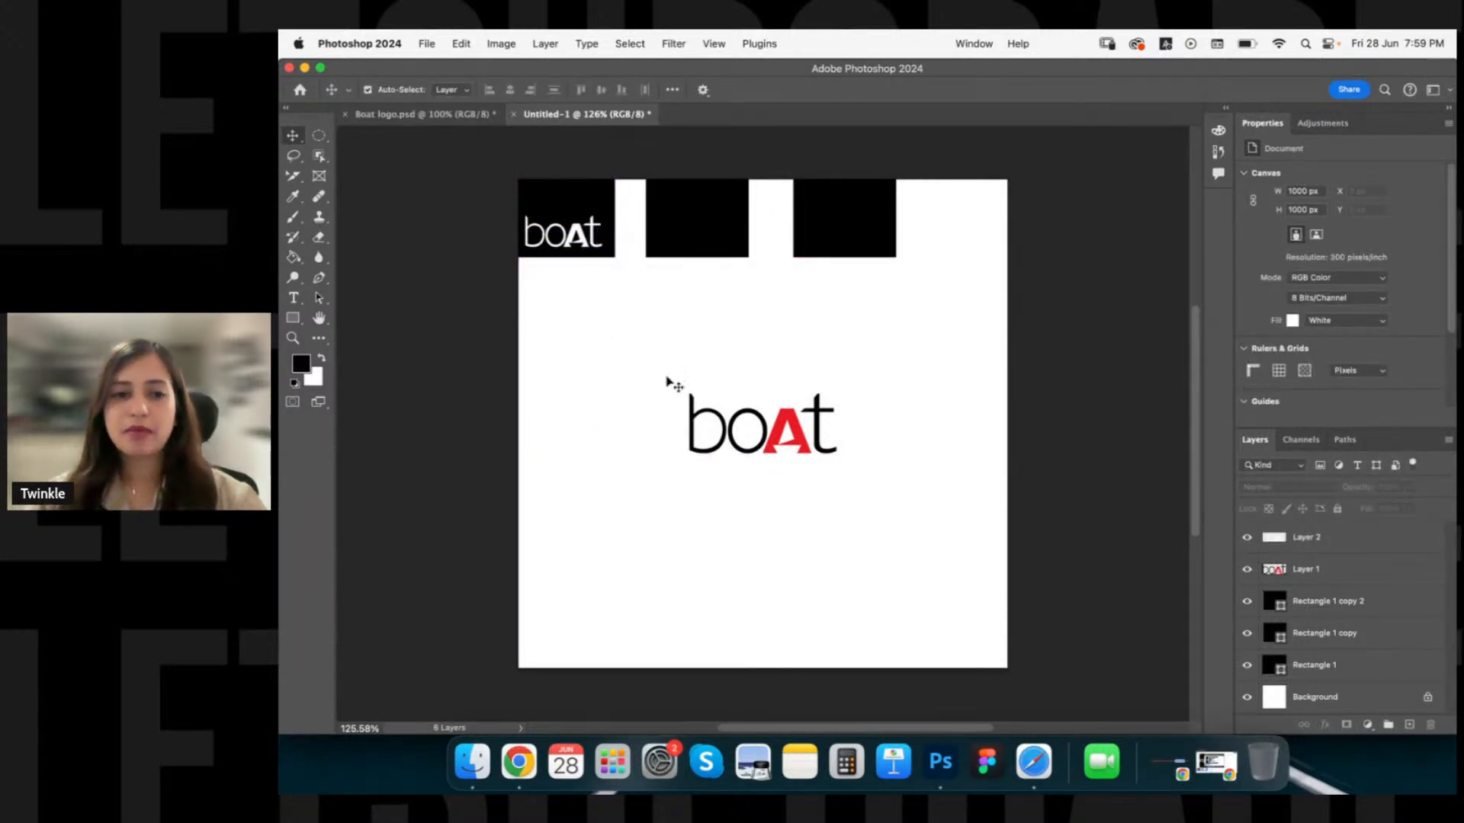
Try moving the first black rectangle down the canvas, and undo the move.
left_click(583, 248)
left_click_drag(595, 245, 637, 592)
key("super+z")
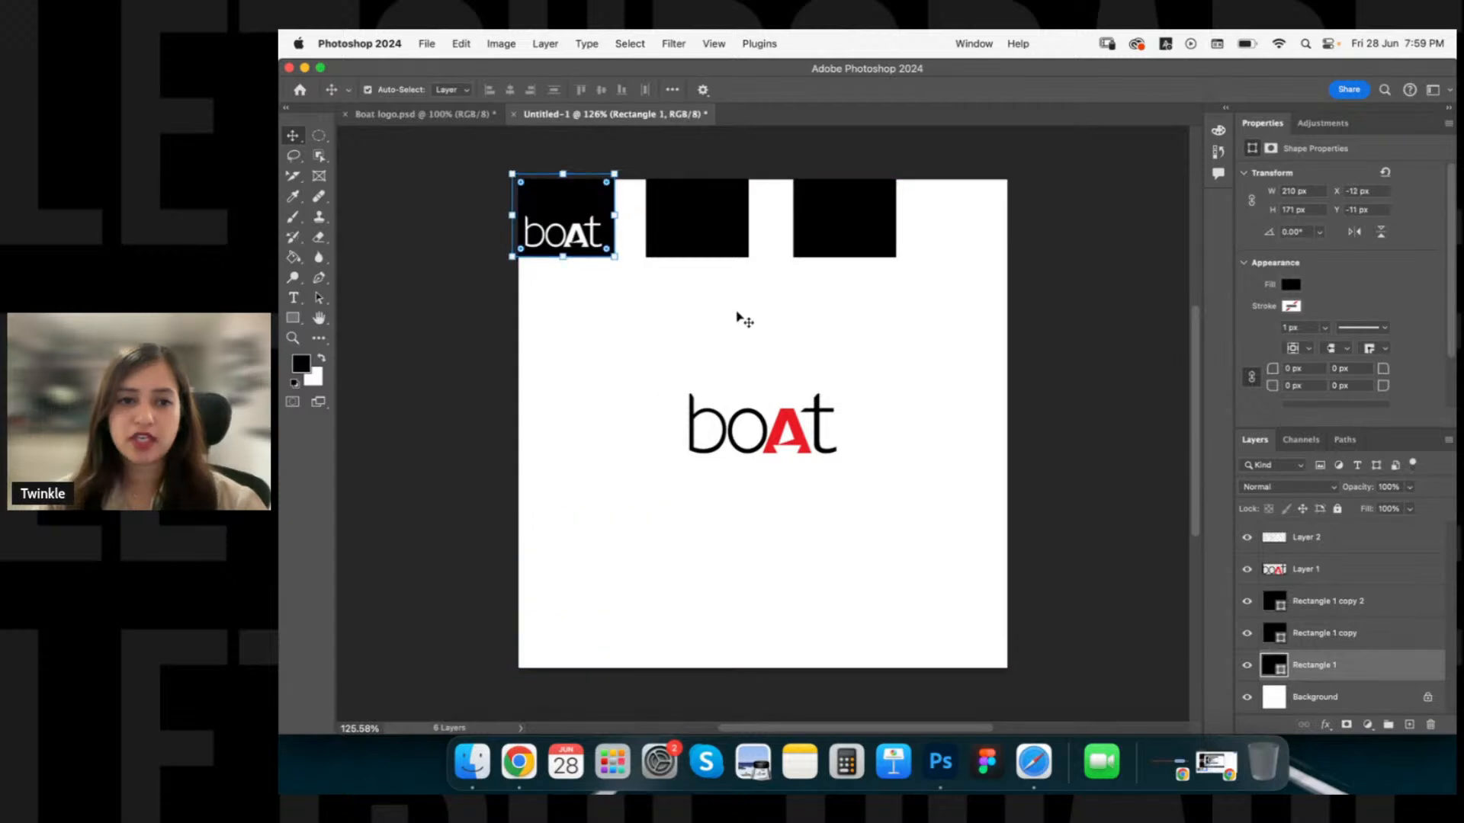
left_click(785, 290)
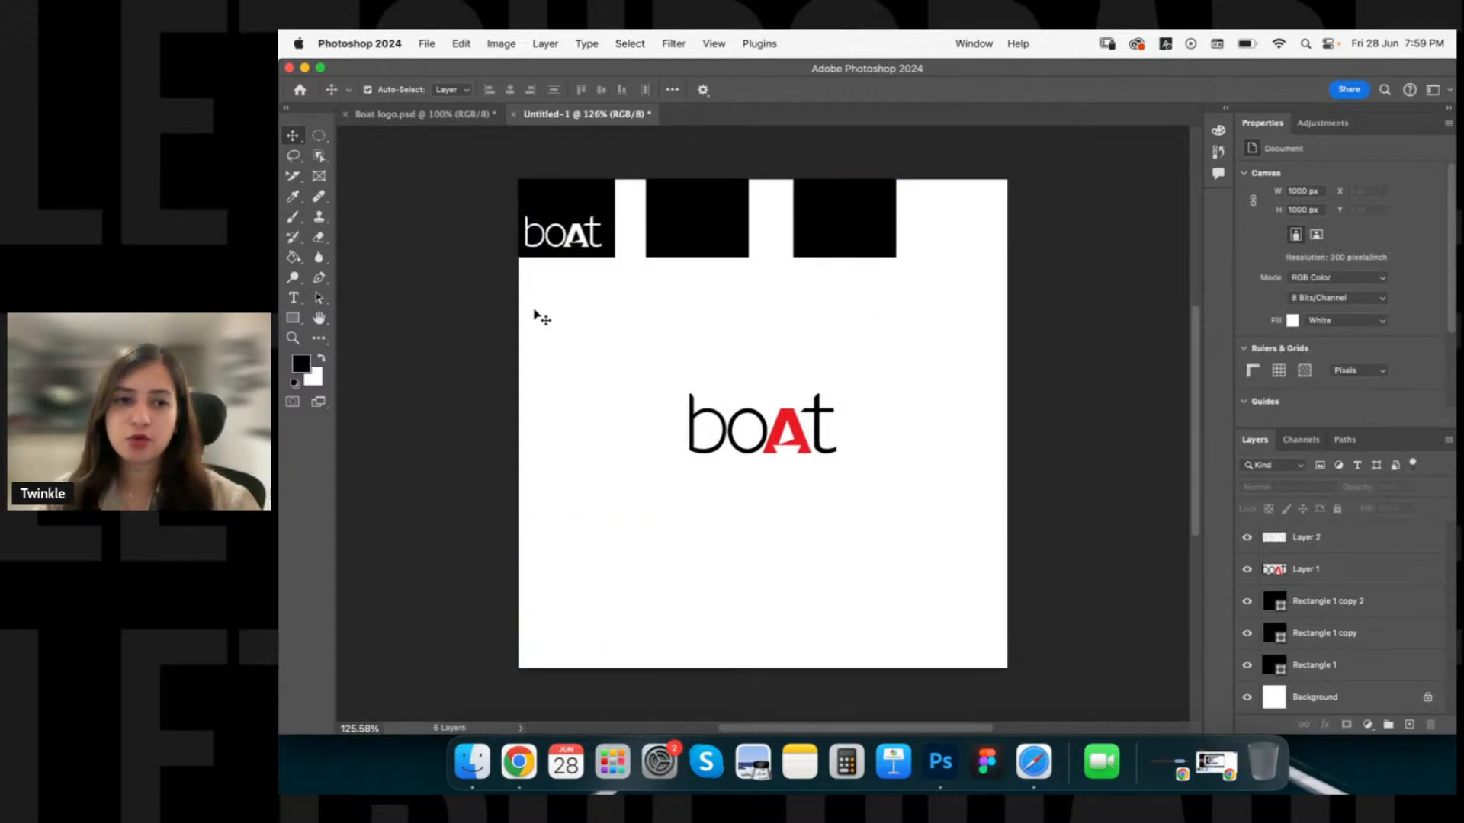
Switch to the YouTube live chat and copy the hex code 7DF9FF from the viewer's color suggestions.
key("super+Tab")
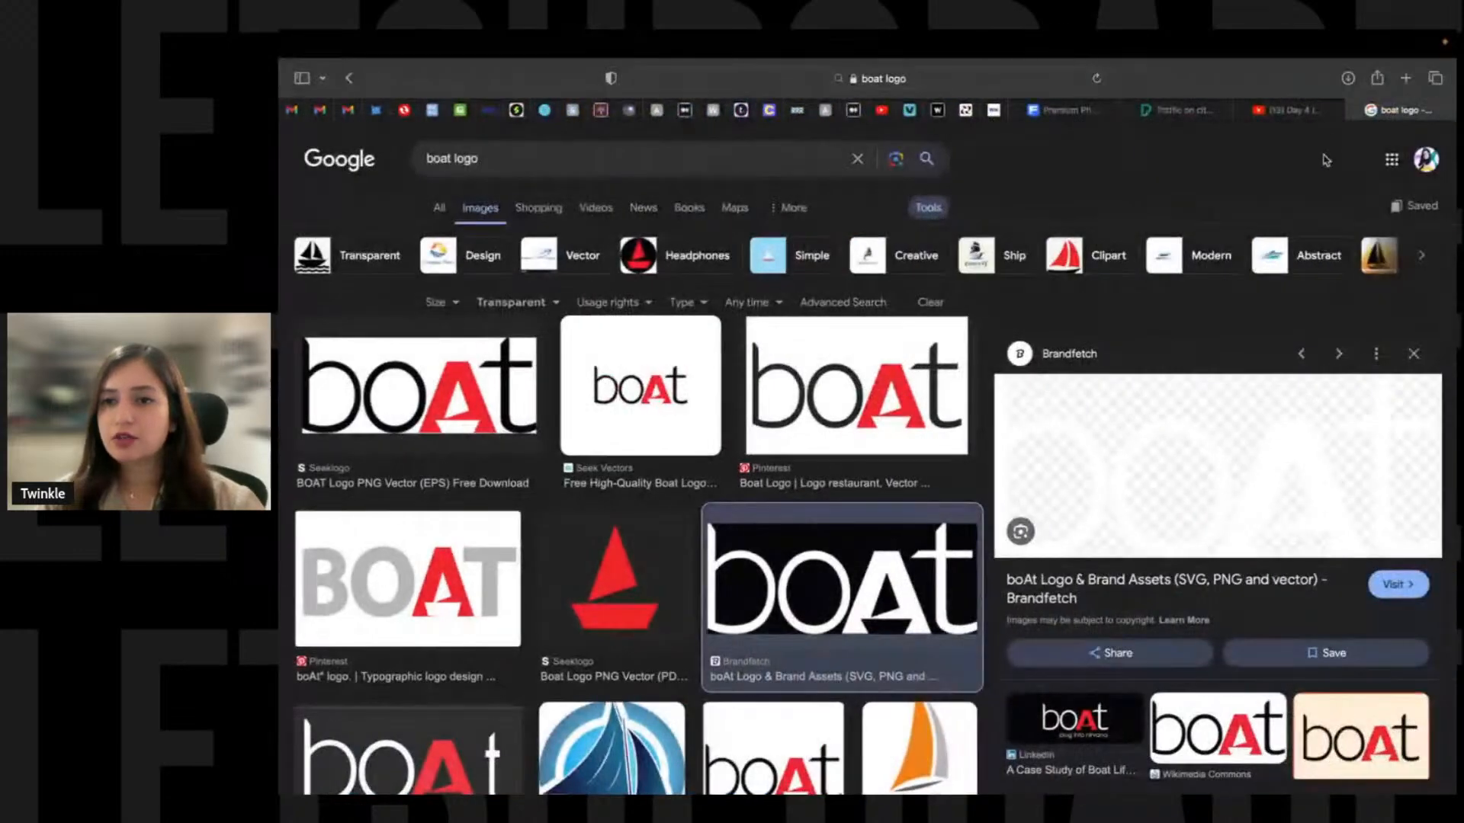
left_click(1353, 110)
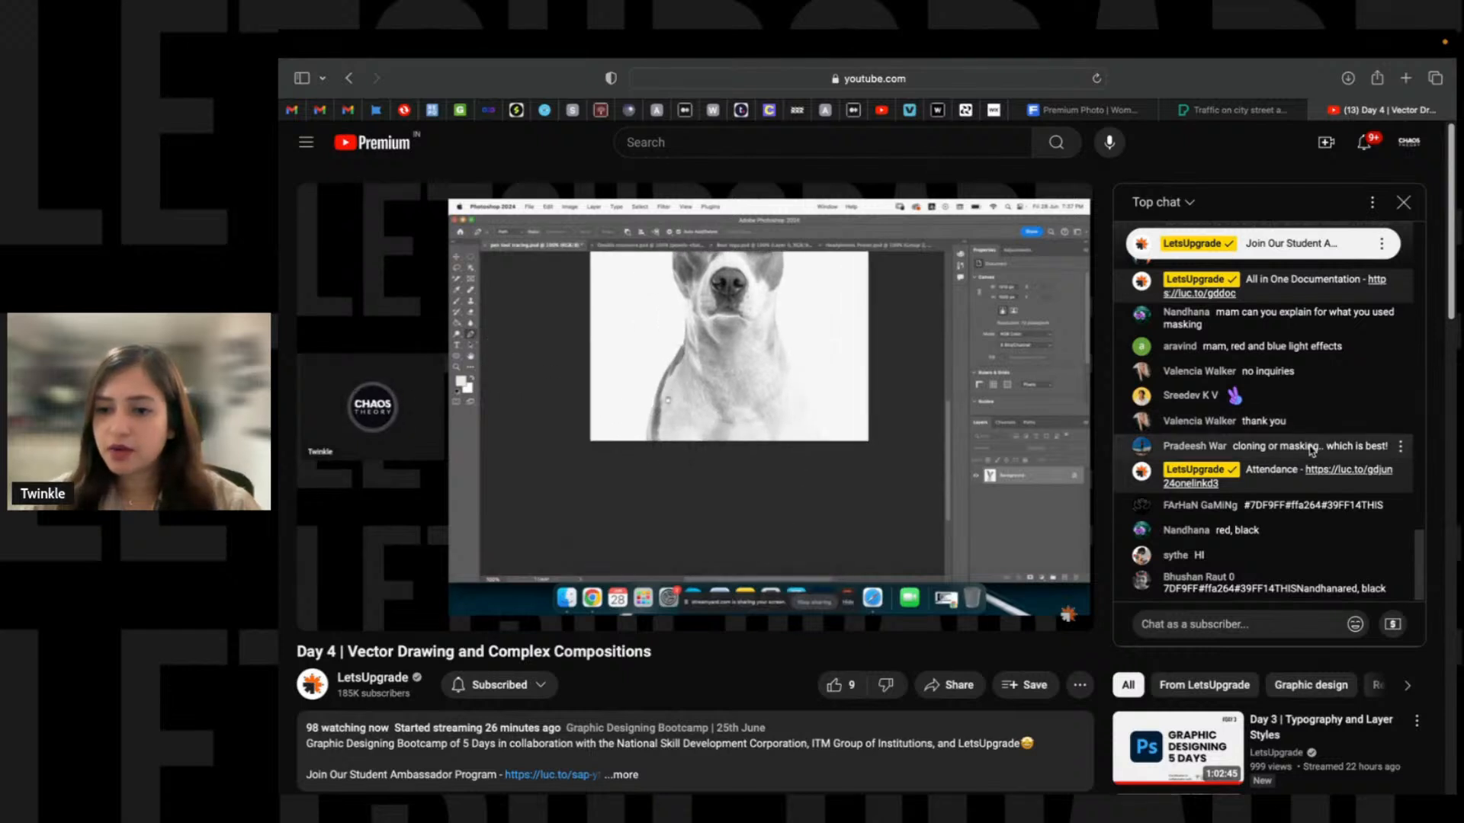
left_click_drag(1268, 505, 1267, 505)
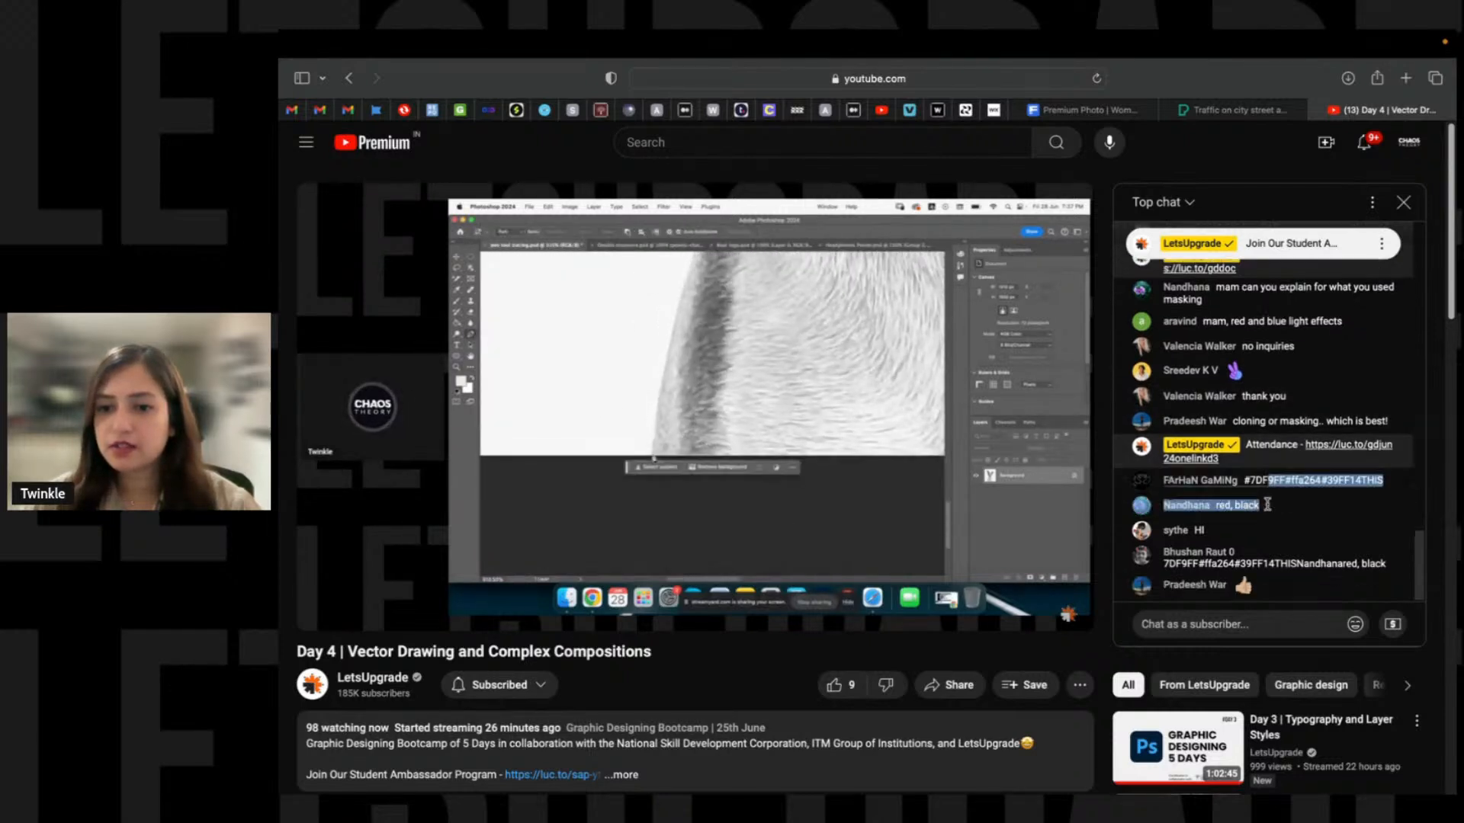
left_click(1267, 505)
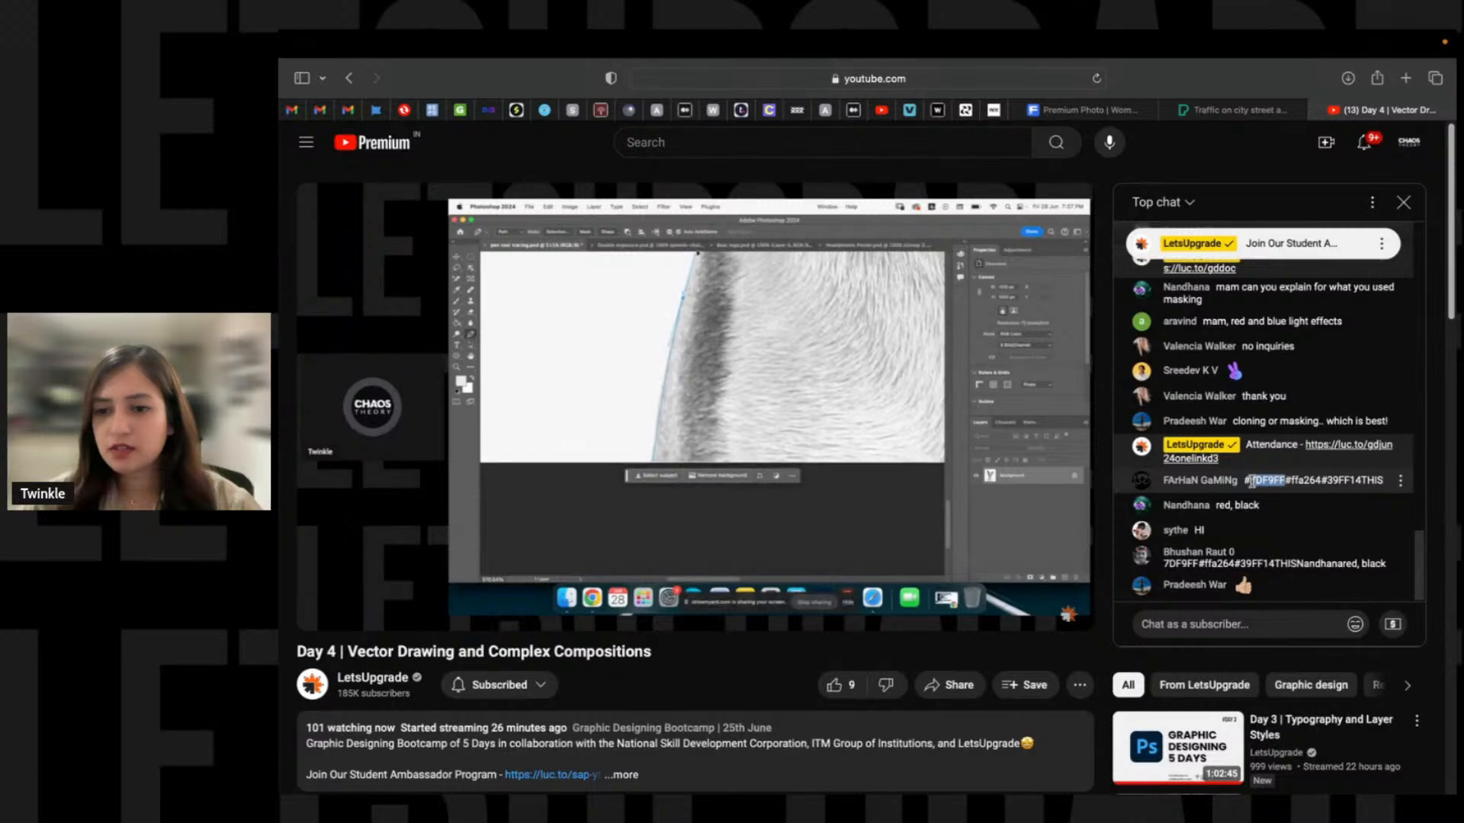
key("super+Tab")
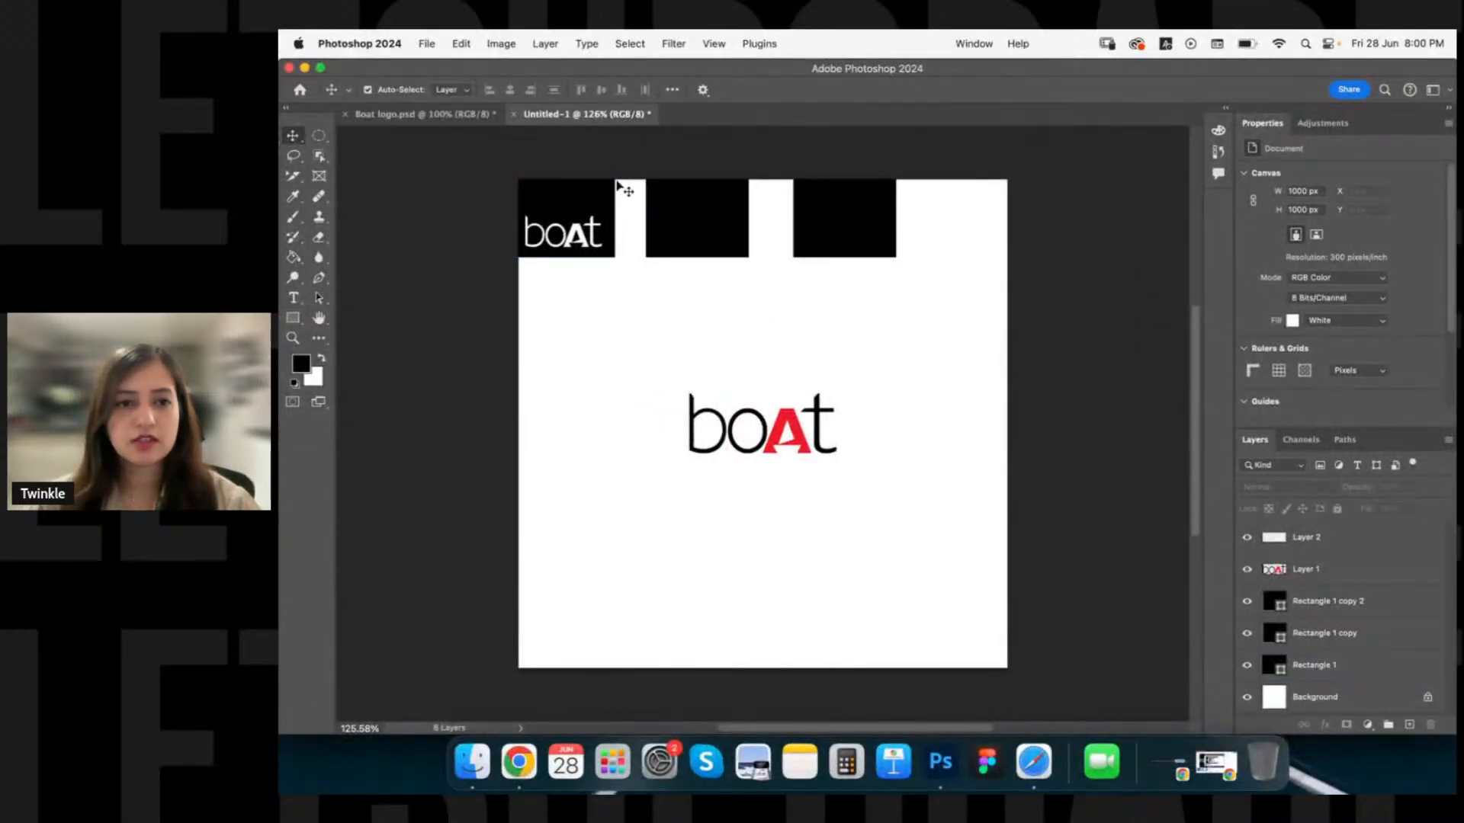
Fill the first black rectangle, behind the white boAt logo, with the color 7DF9FF.
left_click(609, 190)
left_click(1290, 285)
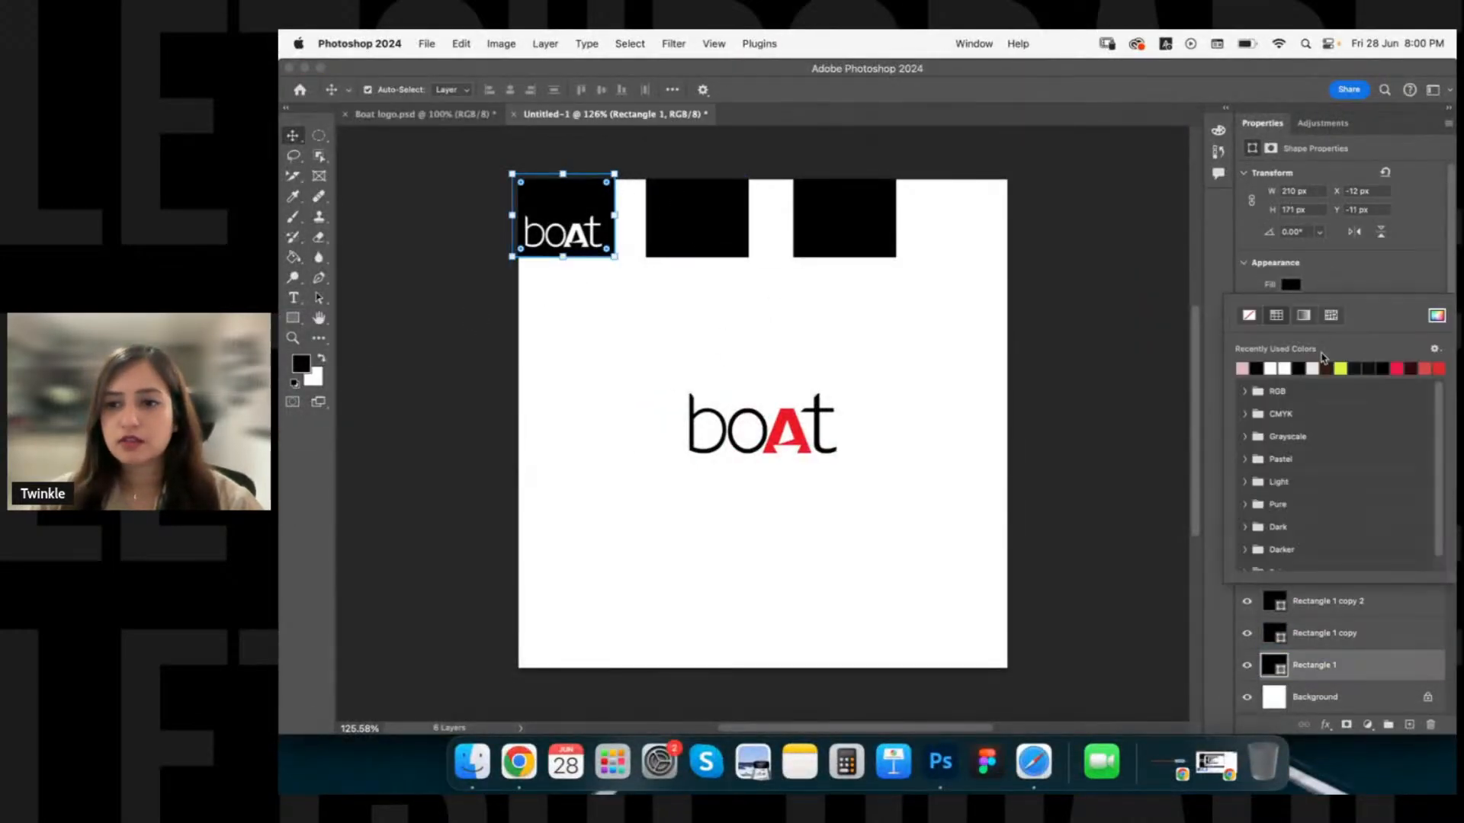
left_click(1436, 315)
type("5ce1e6")
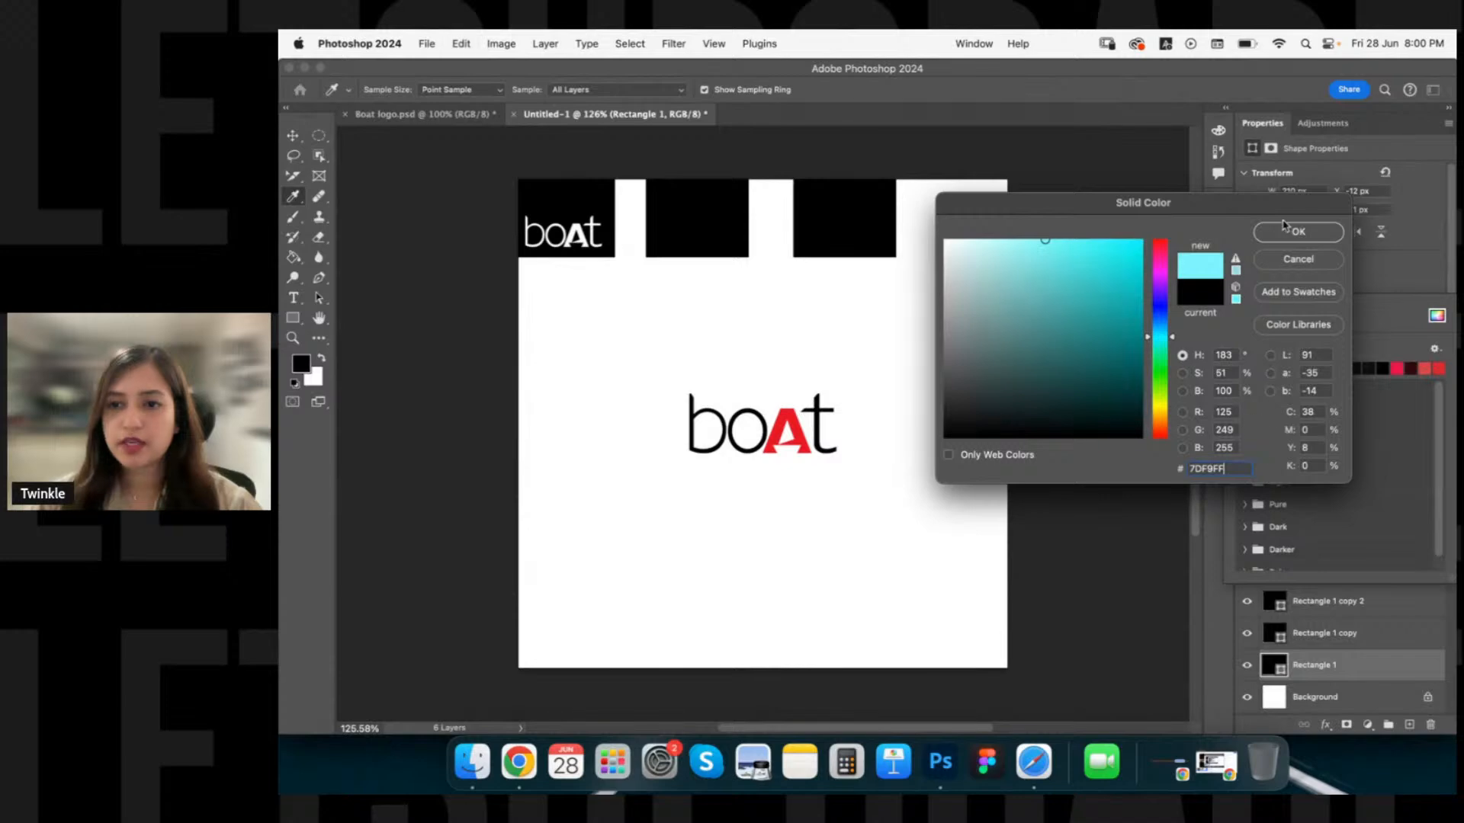
left_click(1287, 229)
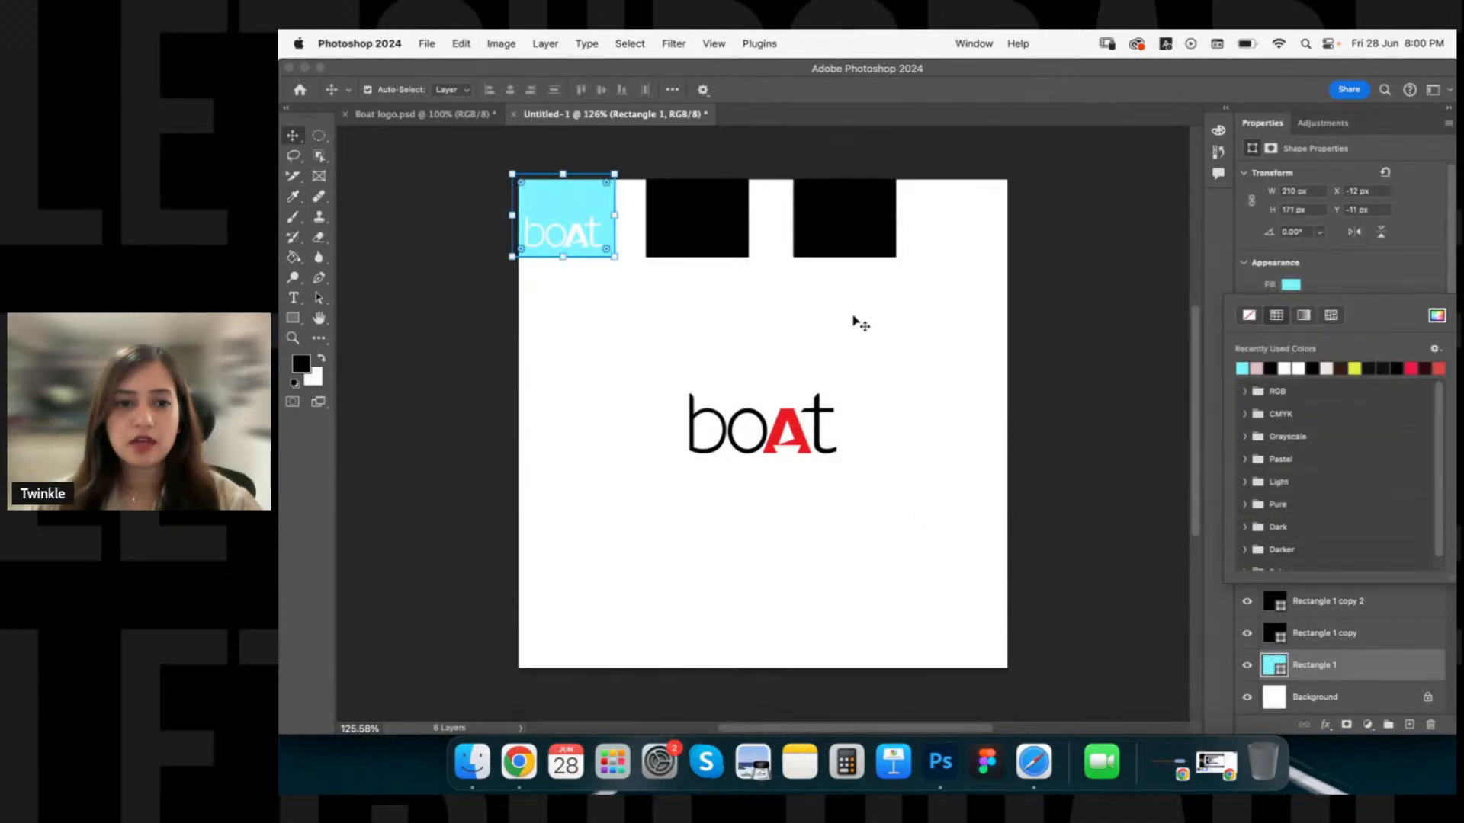
Copy the hex code ffa264 from the YouTube chat and apply it as the first rectangle's fill in Photoshop.
key("super+Tab")
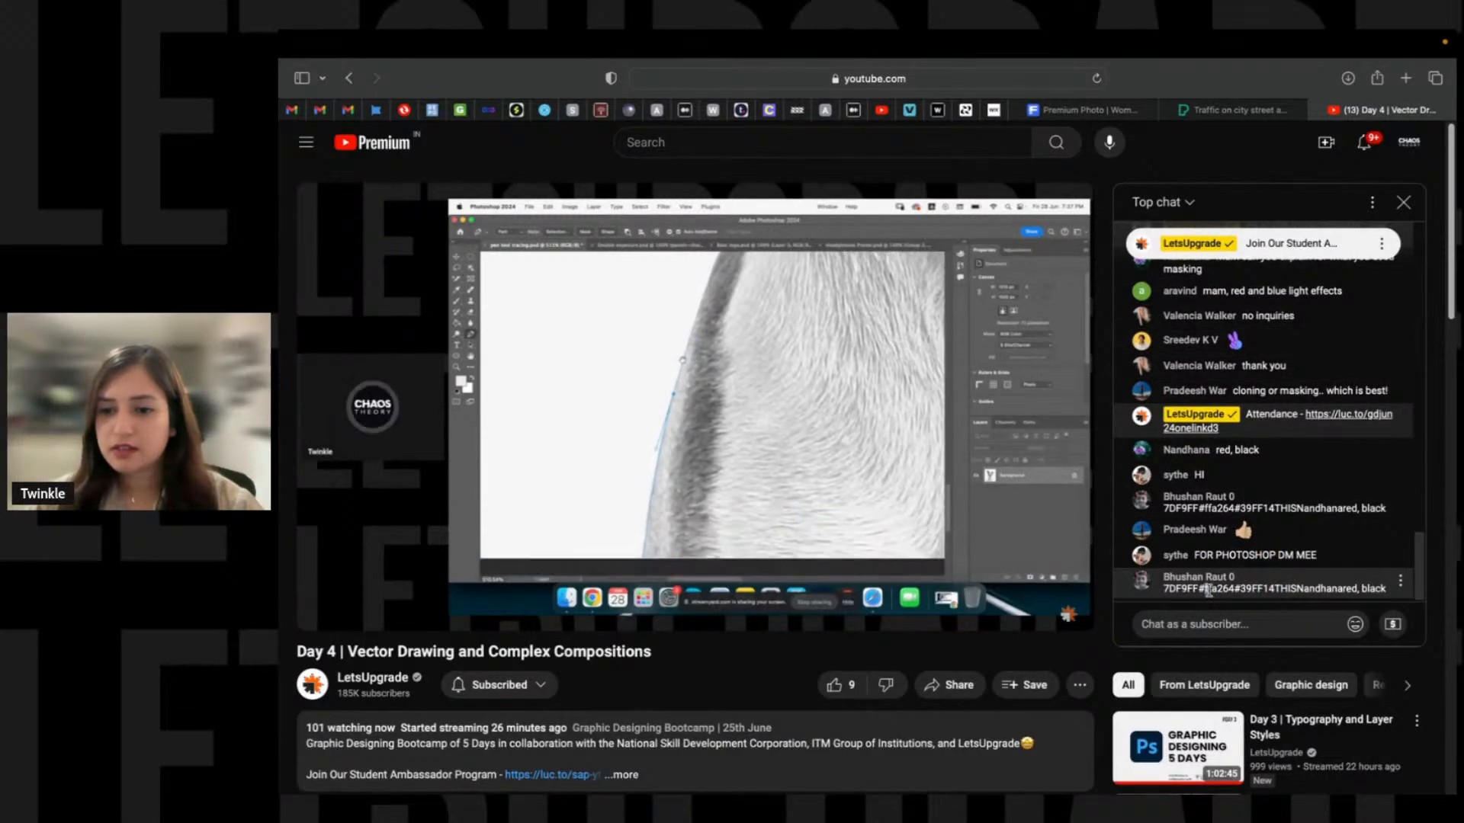
left_click_drag(1204, 590, 1236, 594)
key("super+c")
key("super+Tab")
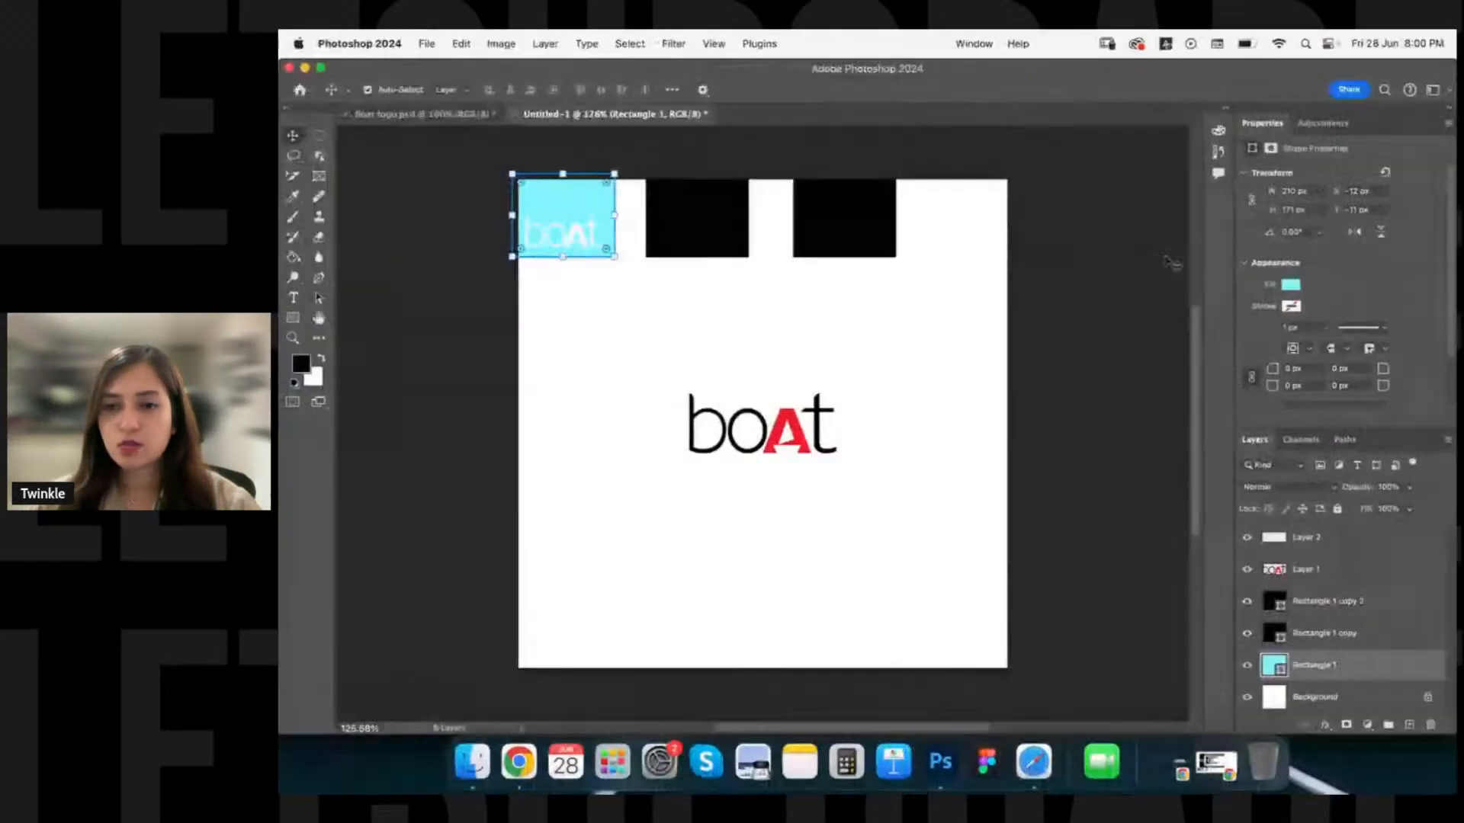
left_click(1290, 285)
left_click(1436, 316)
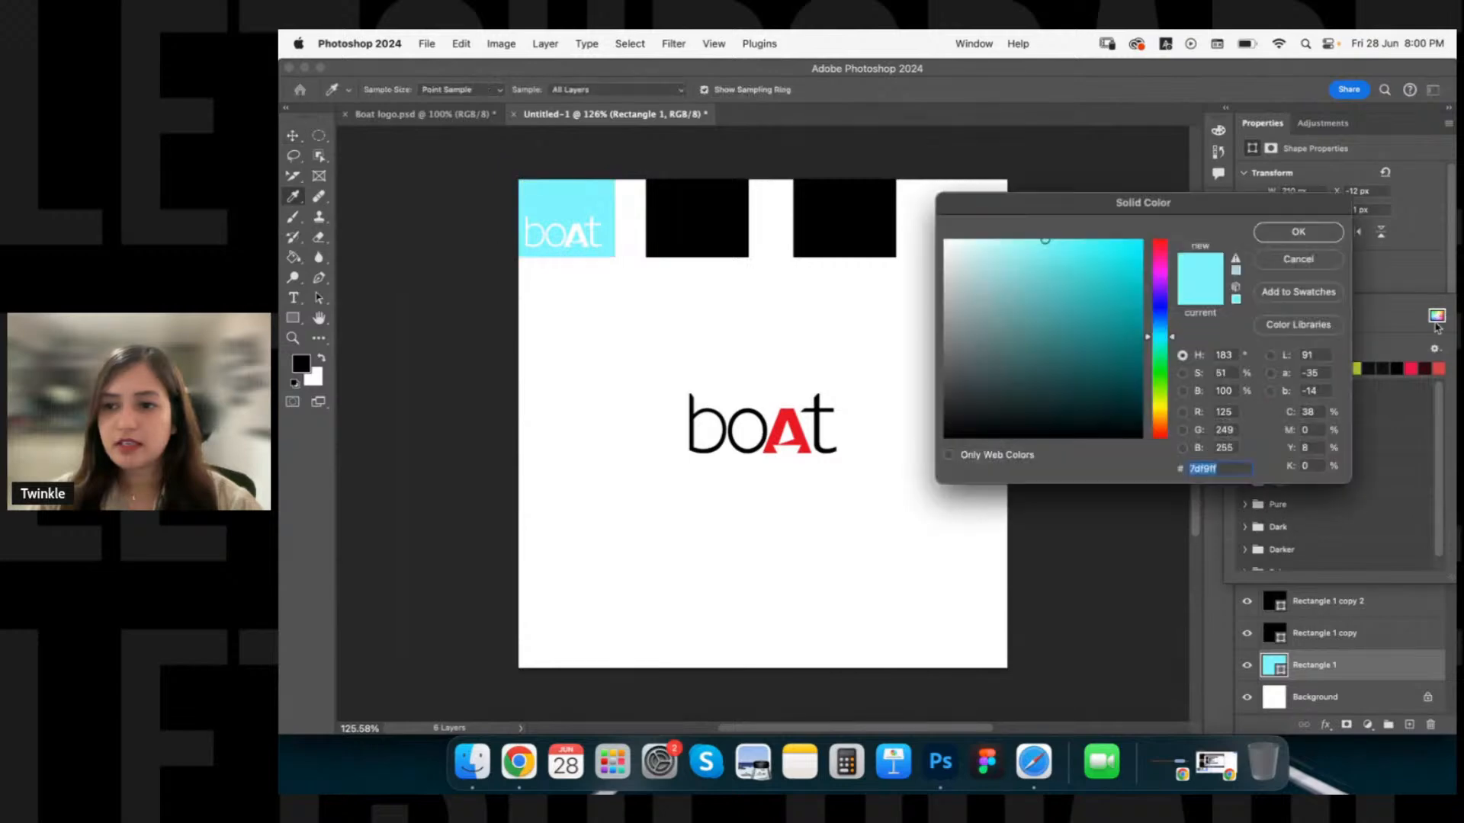
key("super+v")
left_click(1300, 232)
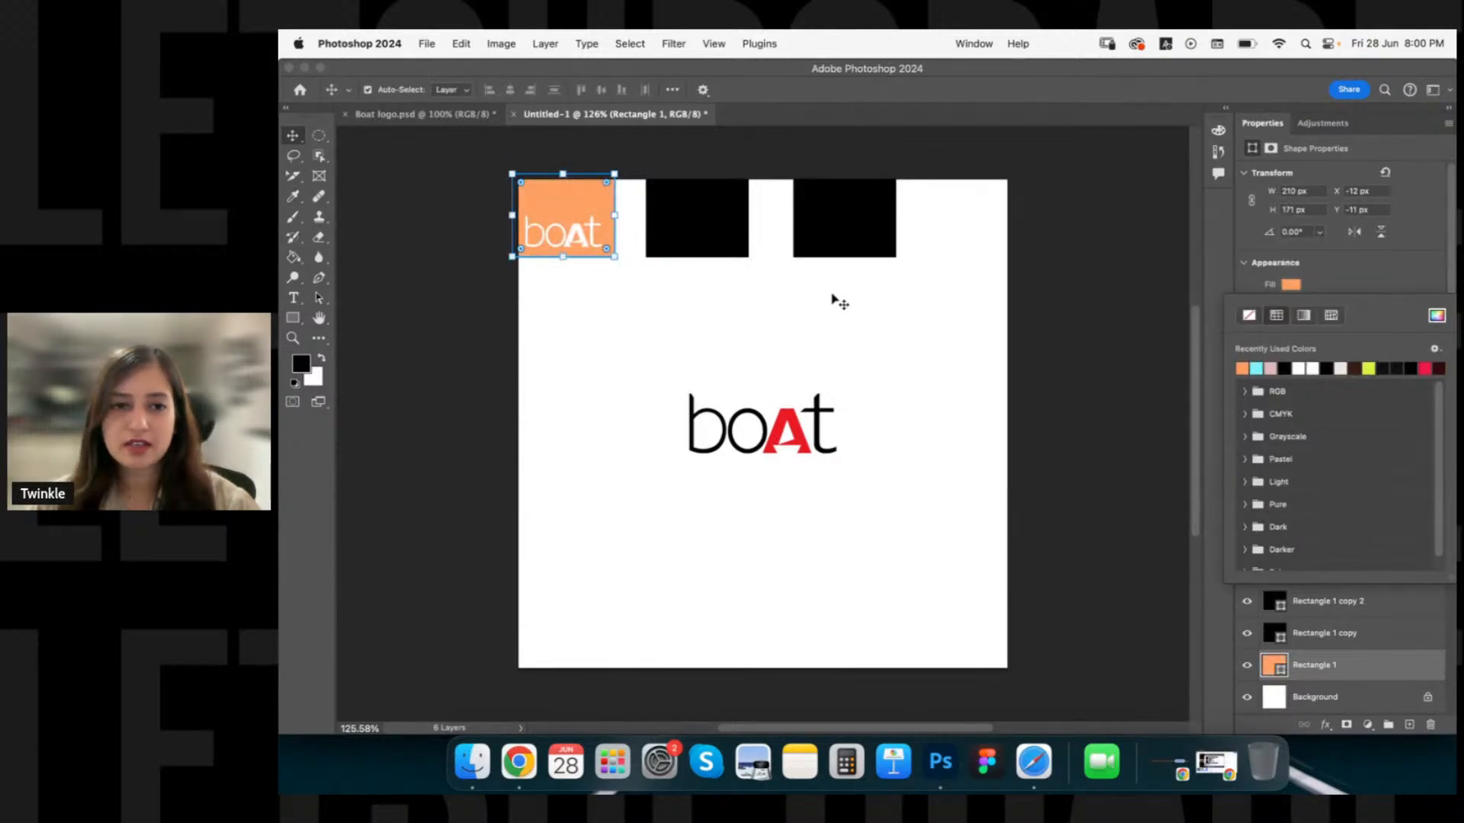
Find the original message listing boAt's color codes in the YouTube chat and copy the hex code 39FF14.
key("super+Tab")
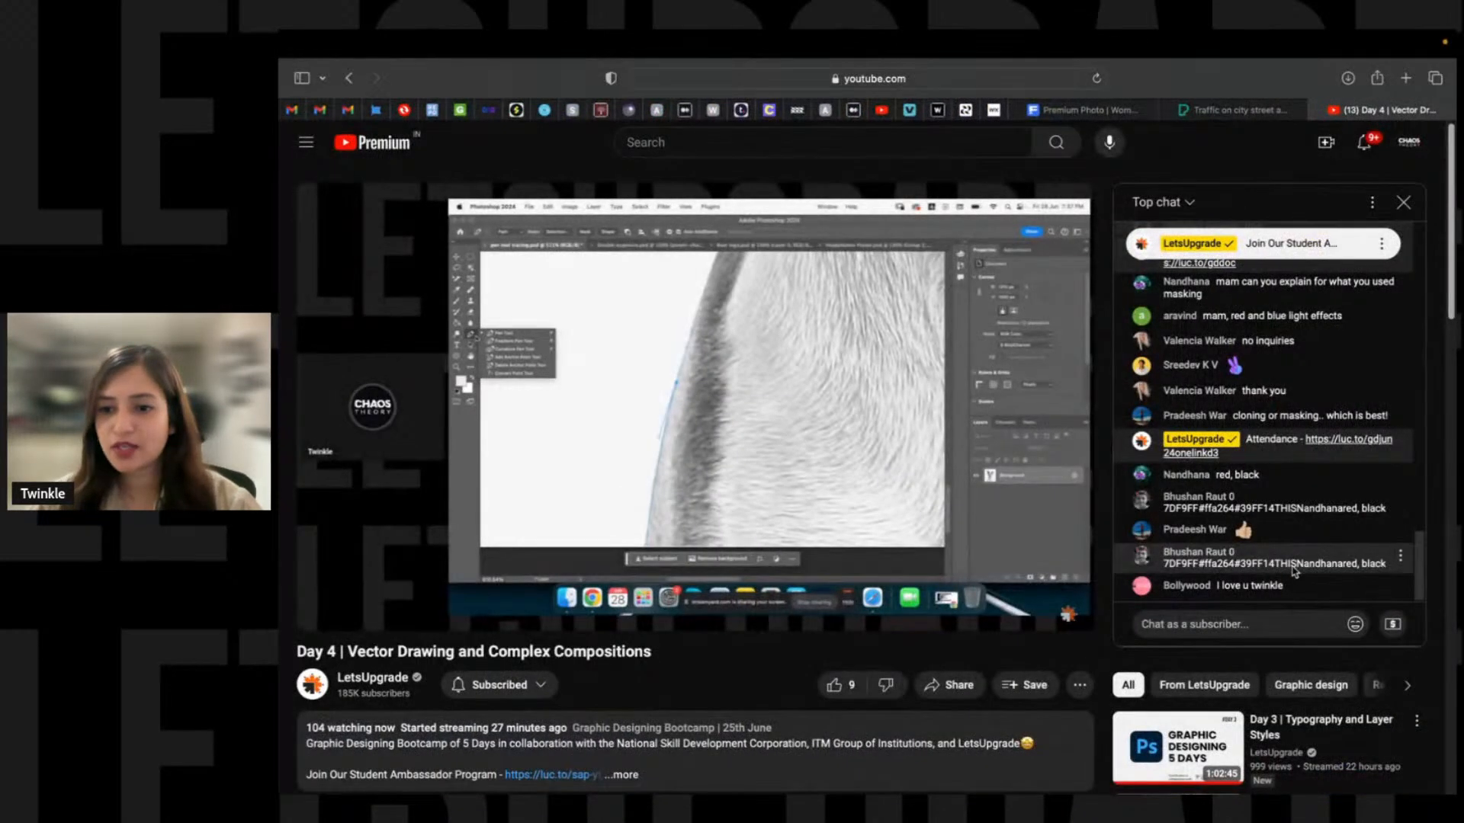
scroll(1274, 488, "up", 4)
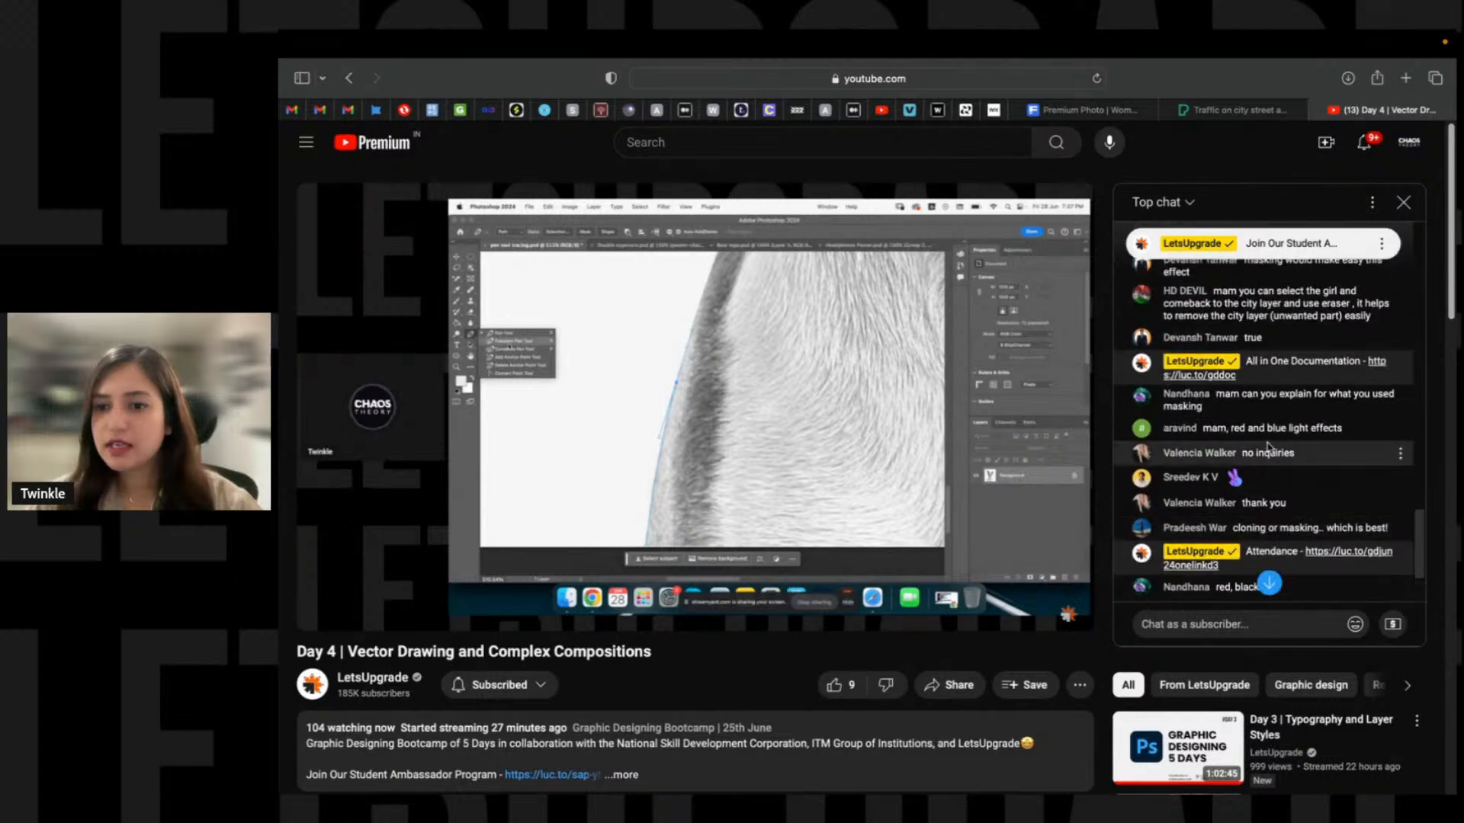
scroll(1273, 397, "up", 8)
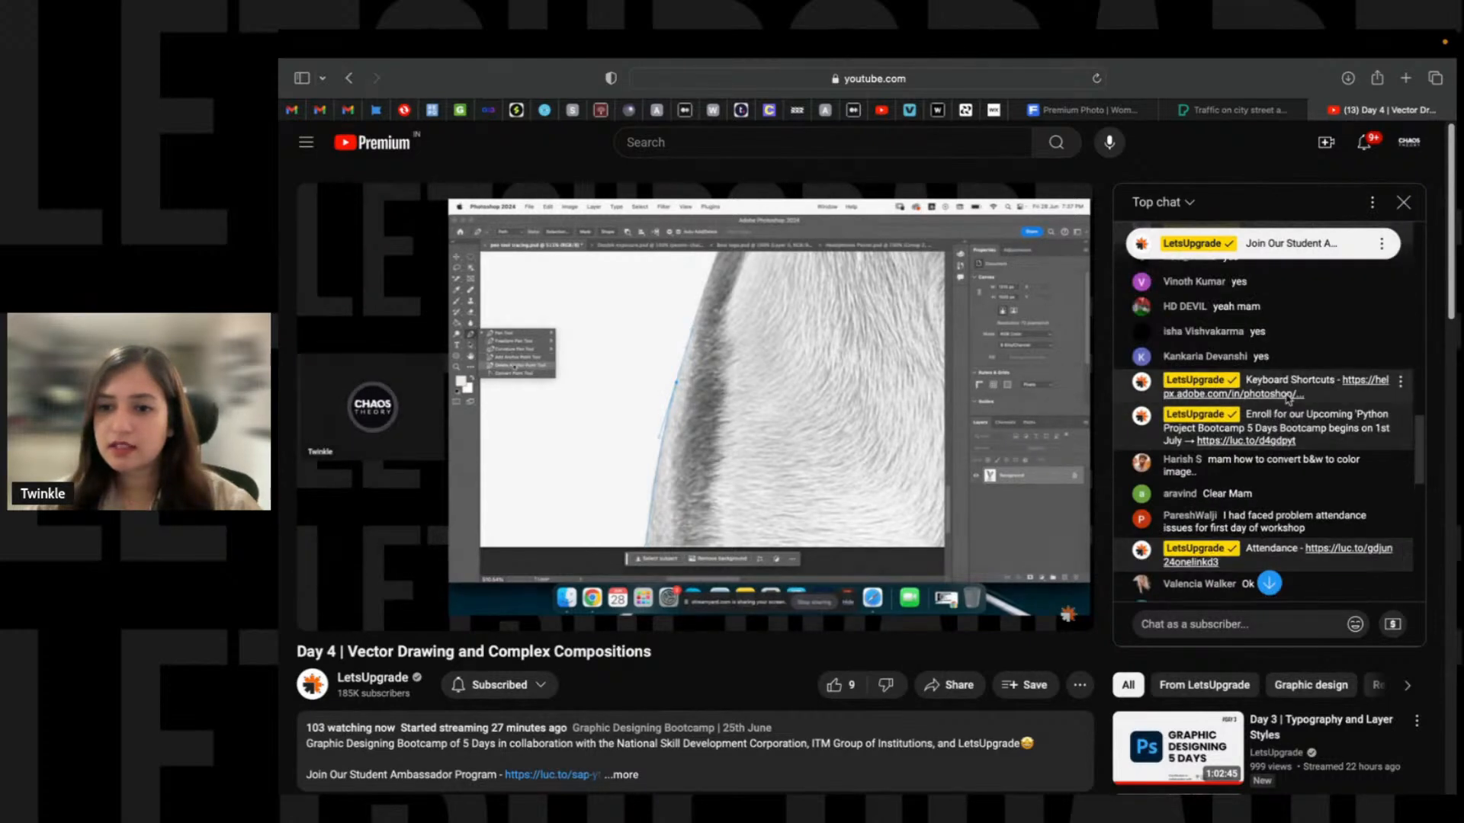
scroll(1277, 380, "up", 6)
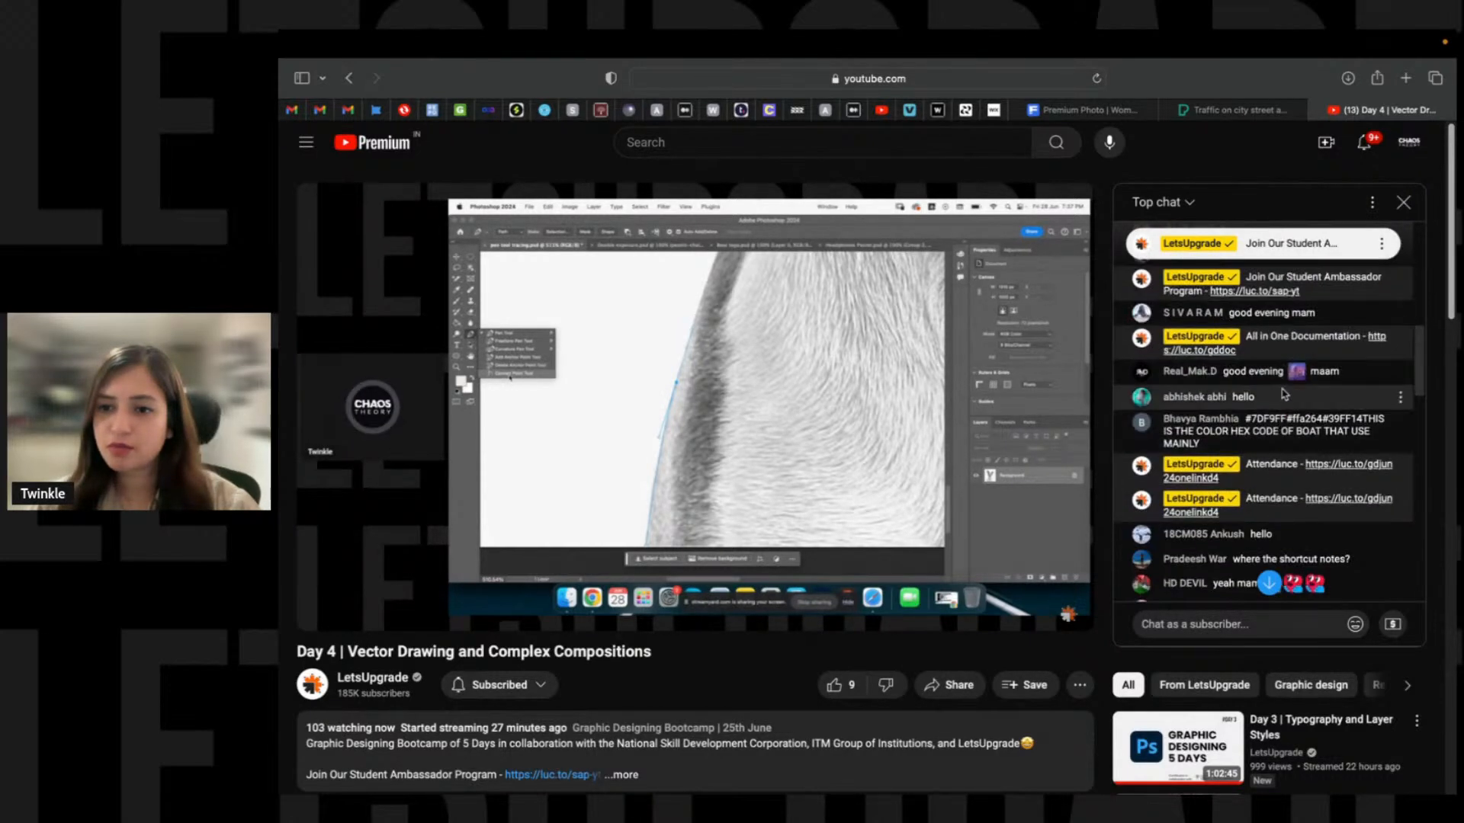
left_click_drag(1327, 420, 1363, 420)
key("super+c")
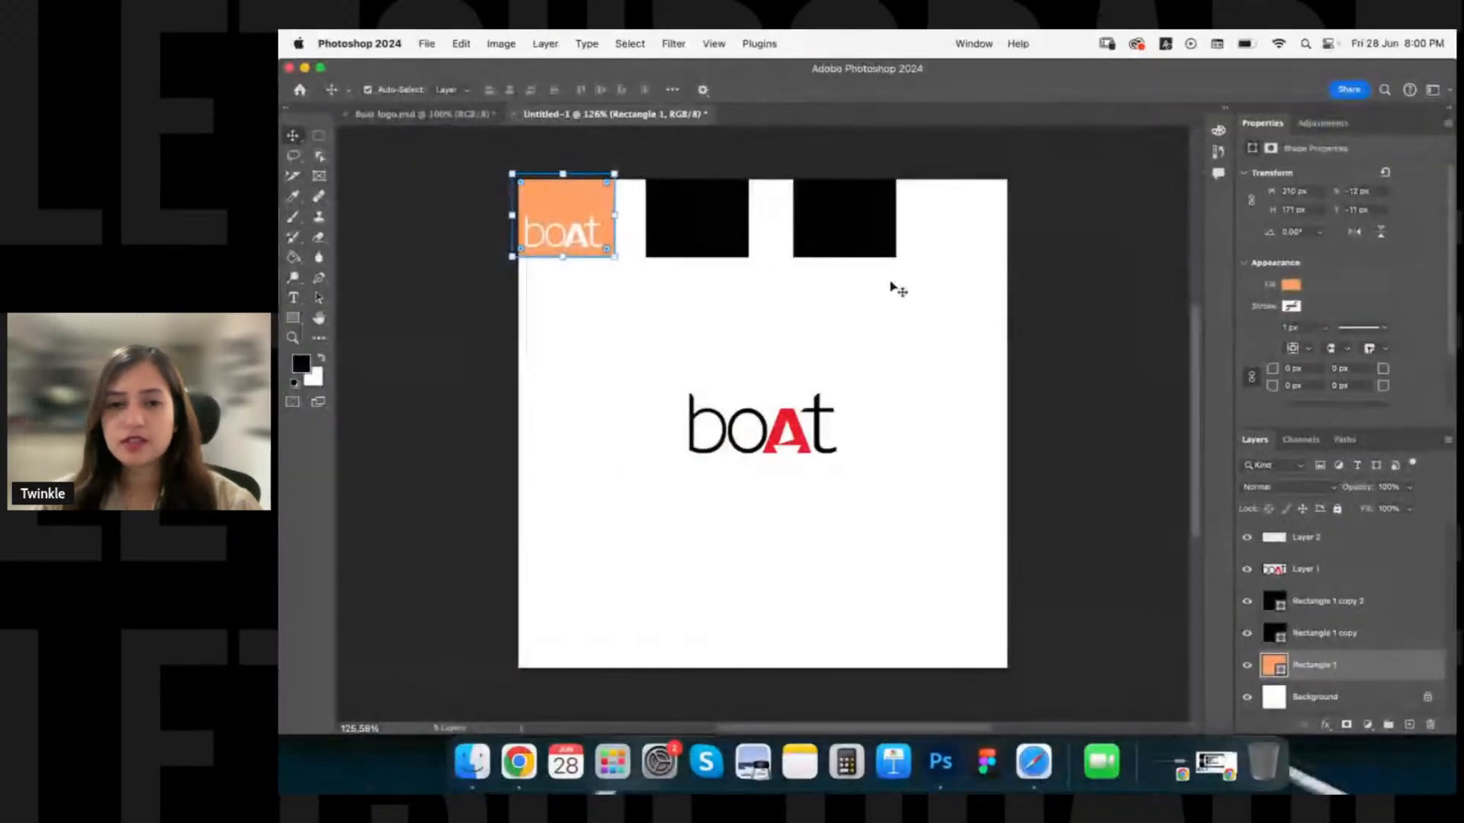
Try the copied color 39FF14 as the fill of the rectangle behind the white logo.
left_click(1296, 285)
left_click(1438, 315)
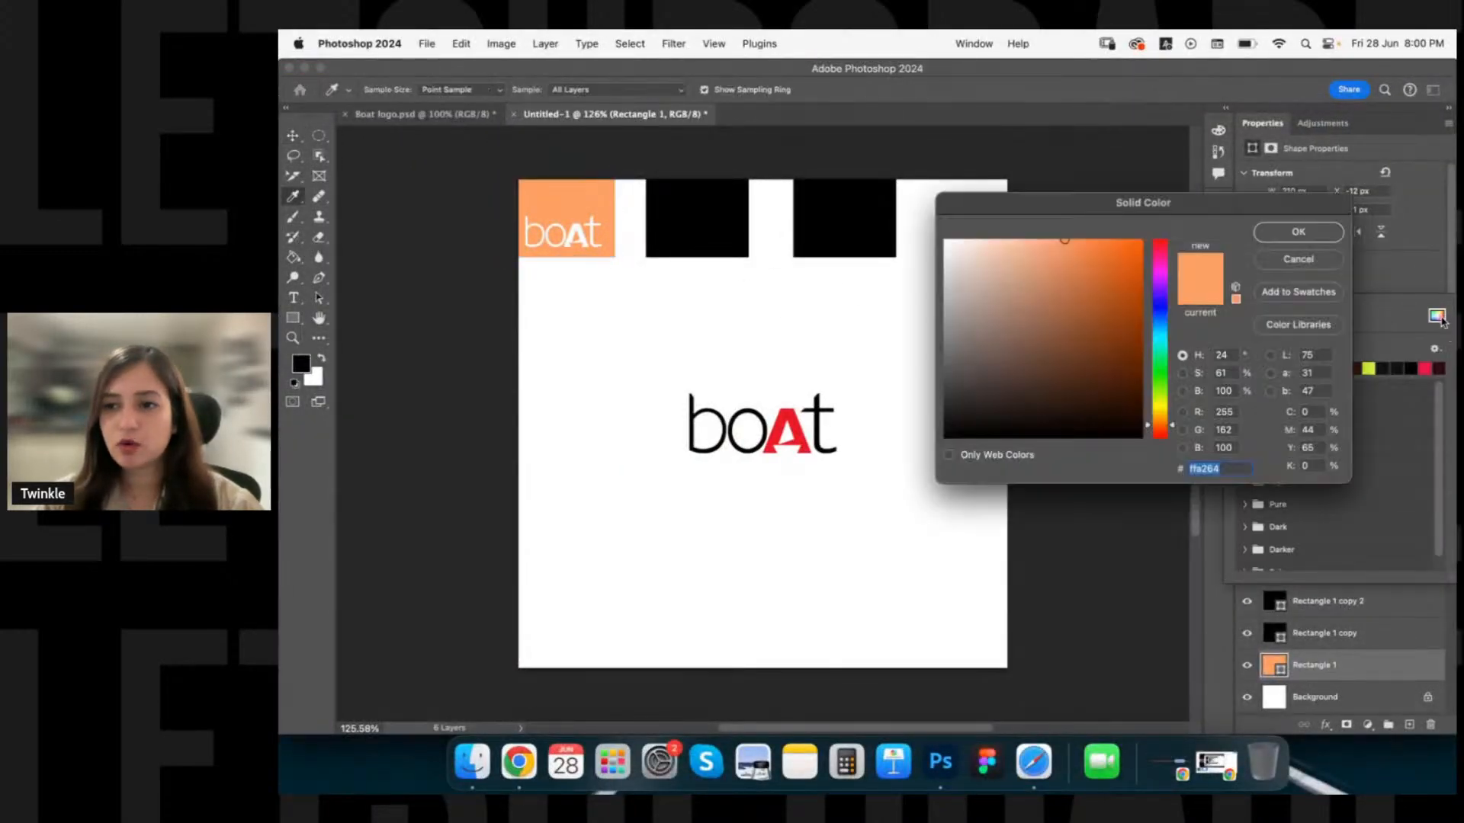
key("super+v")
left_click(1298, 232)
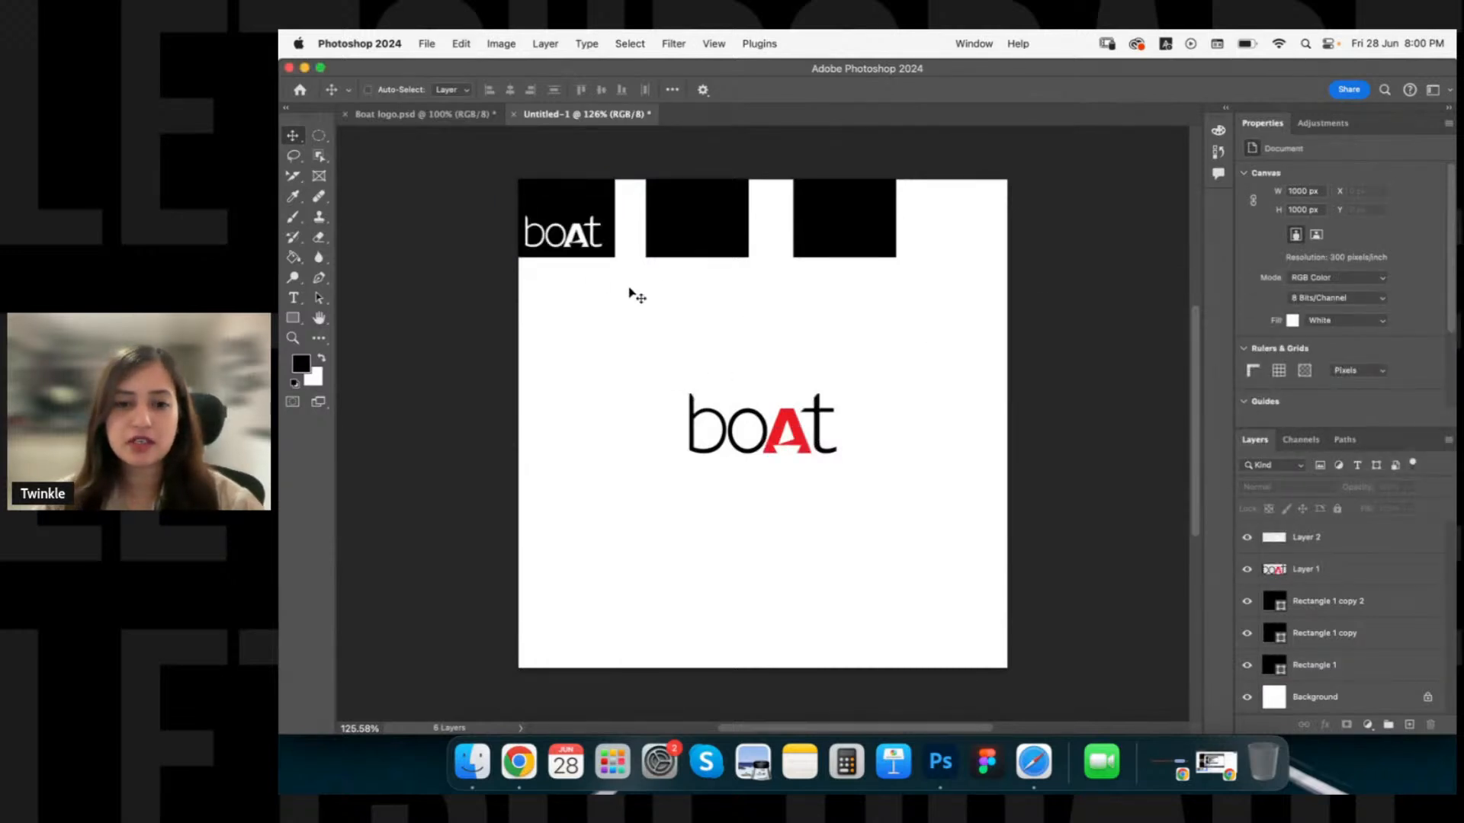
Move the middle black rectangle down out of the row to about X 290 px, Y 139 px.
left_click(839, 228)
left_click(709, 239)
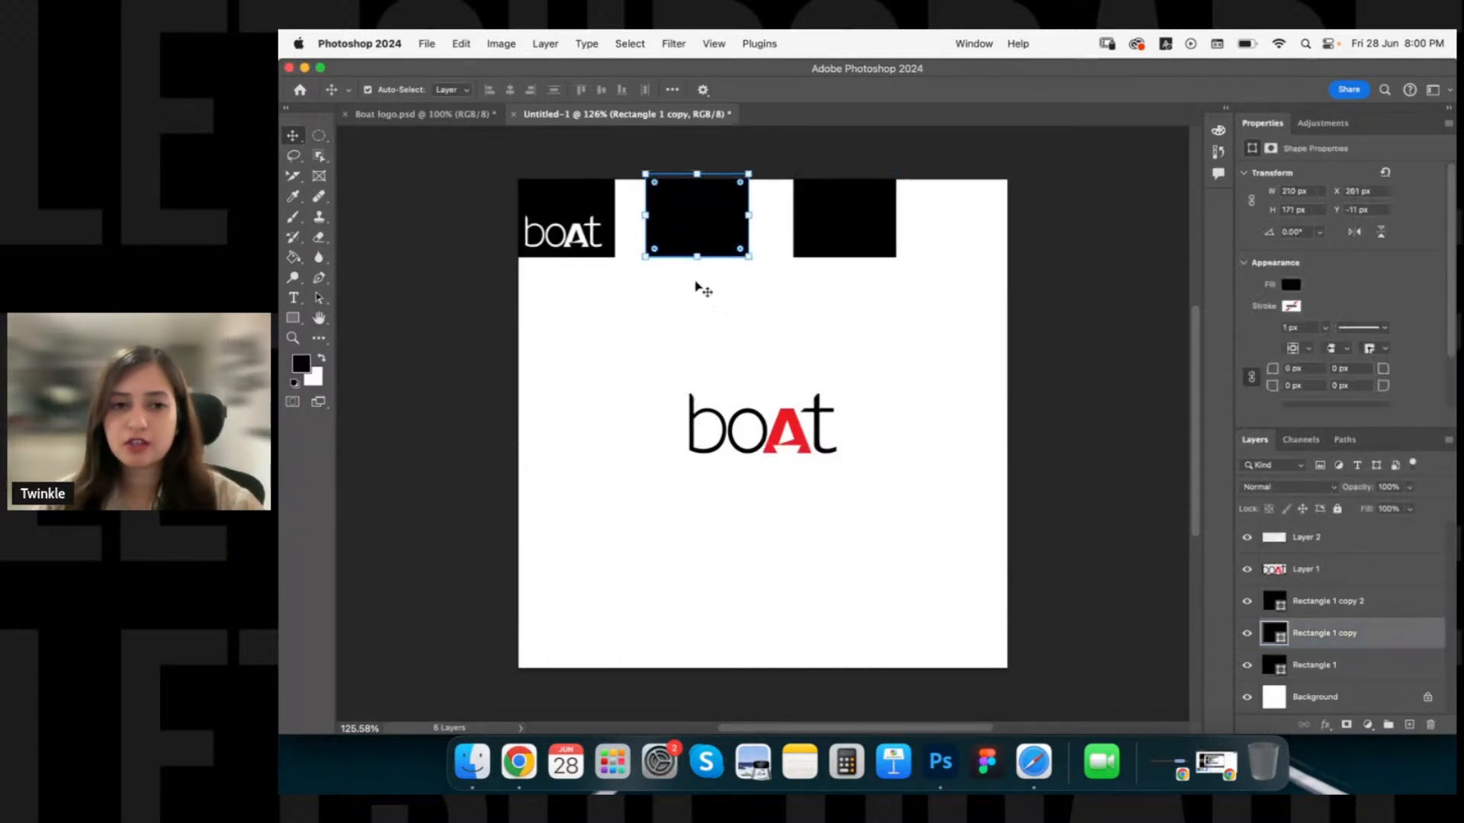
left_click_drag(703, 254, 719, 321)
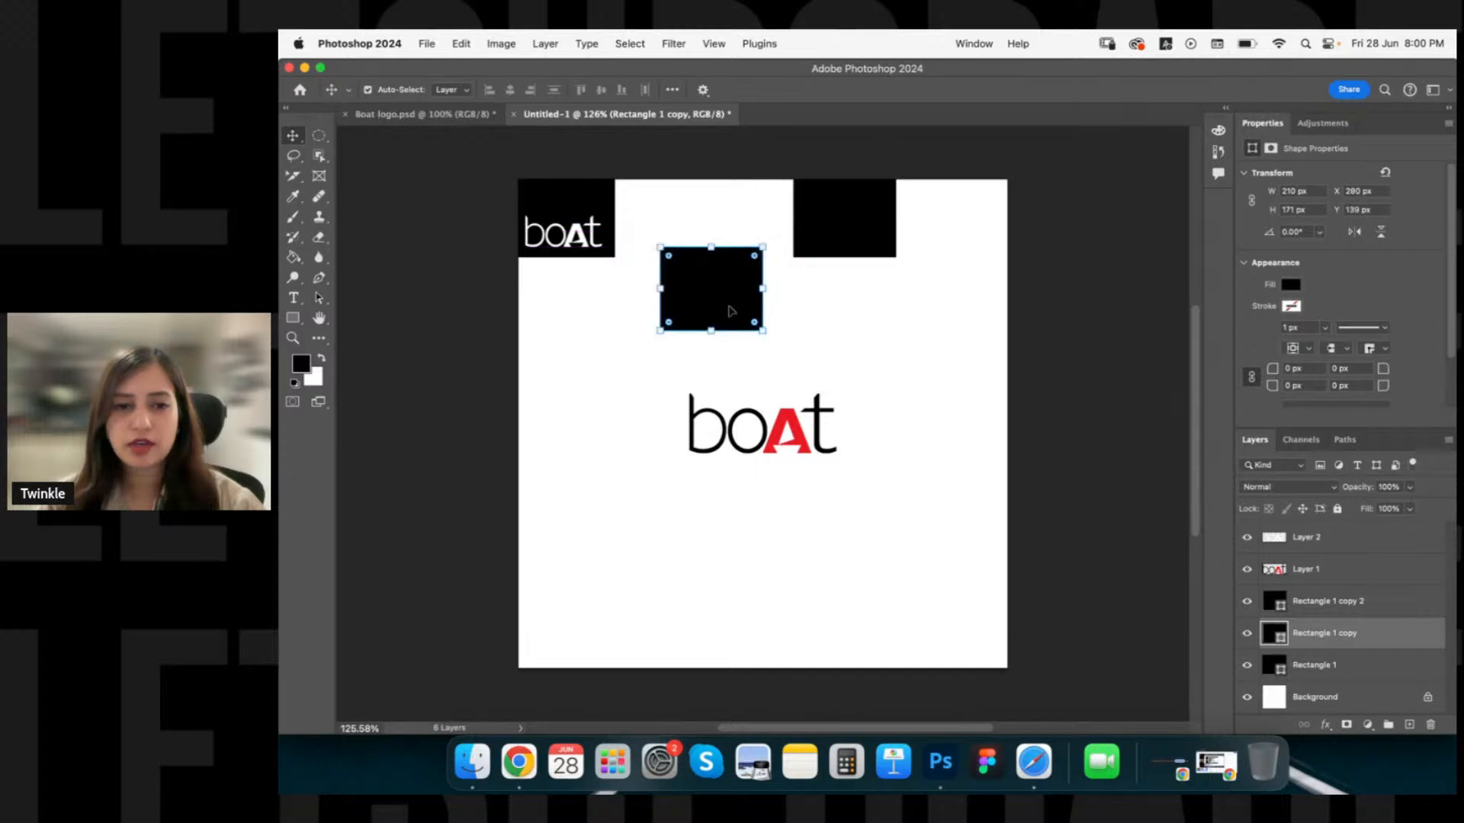
Fill the moved rectangle with the red sampled by the Eyedropper from the letter A in the boAt logo.
scroll(762, 309, "up", 3)
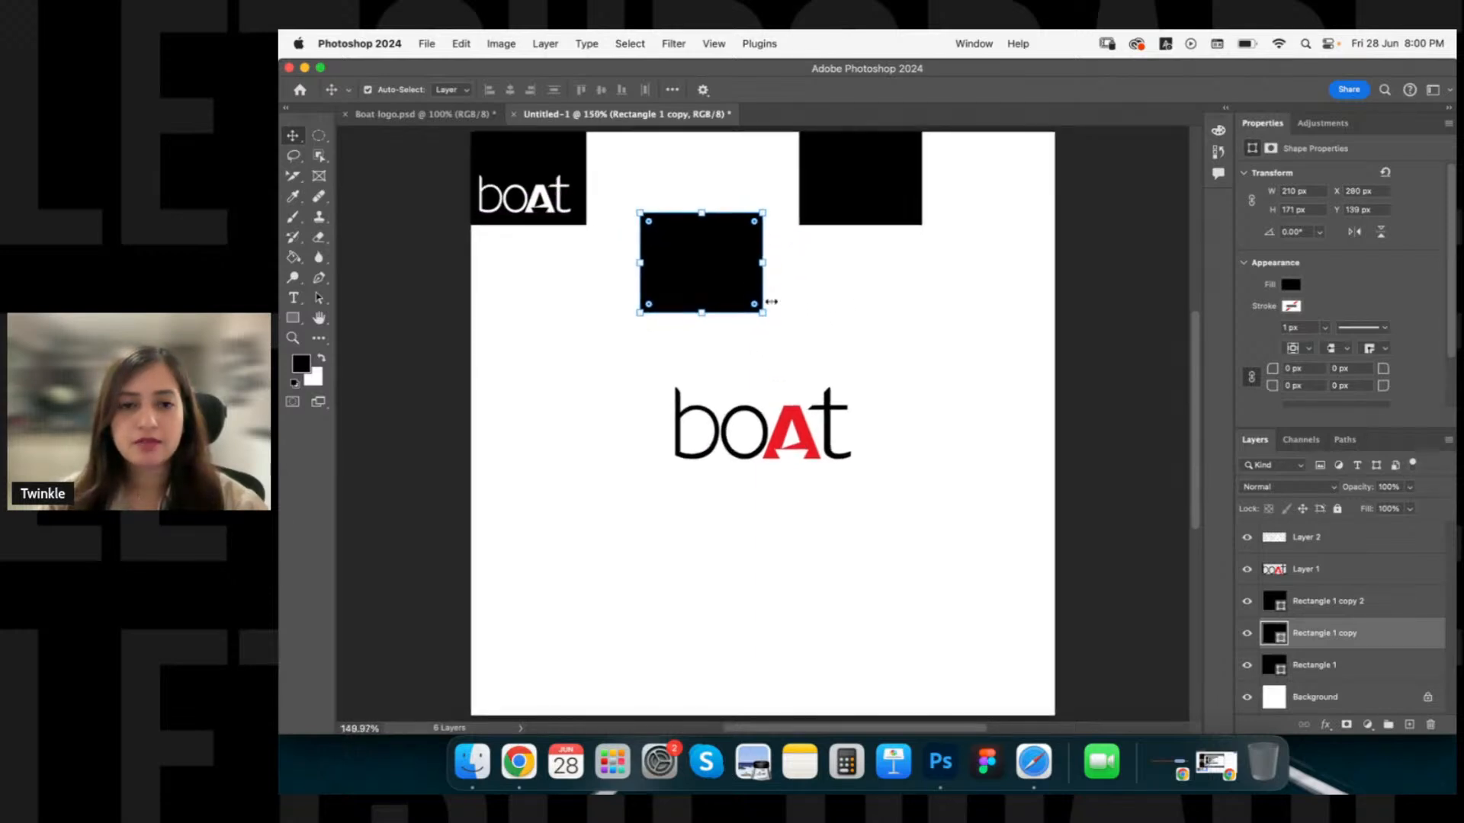
scroll(765, 313, "up", 1)
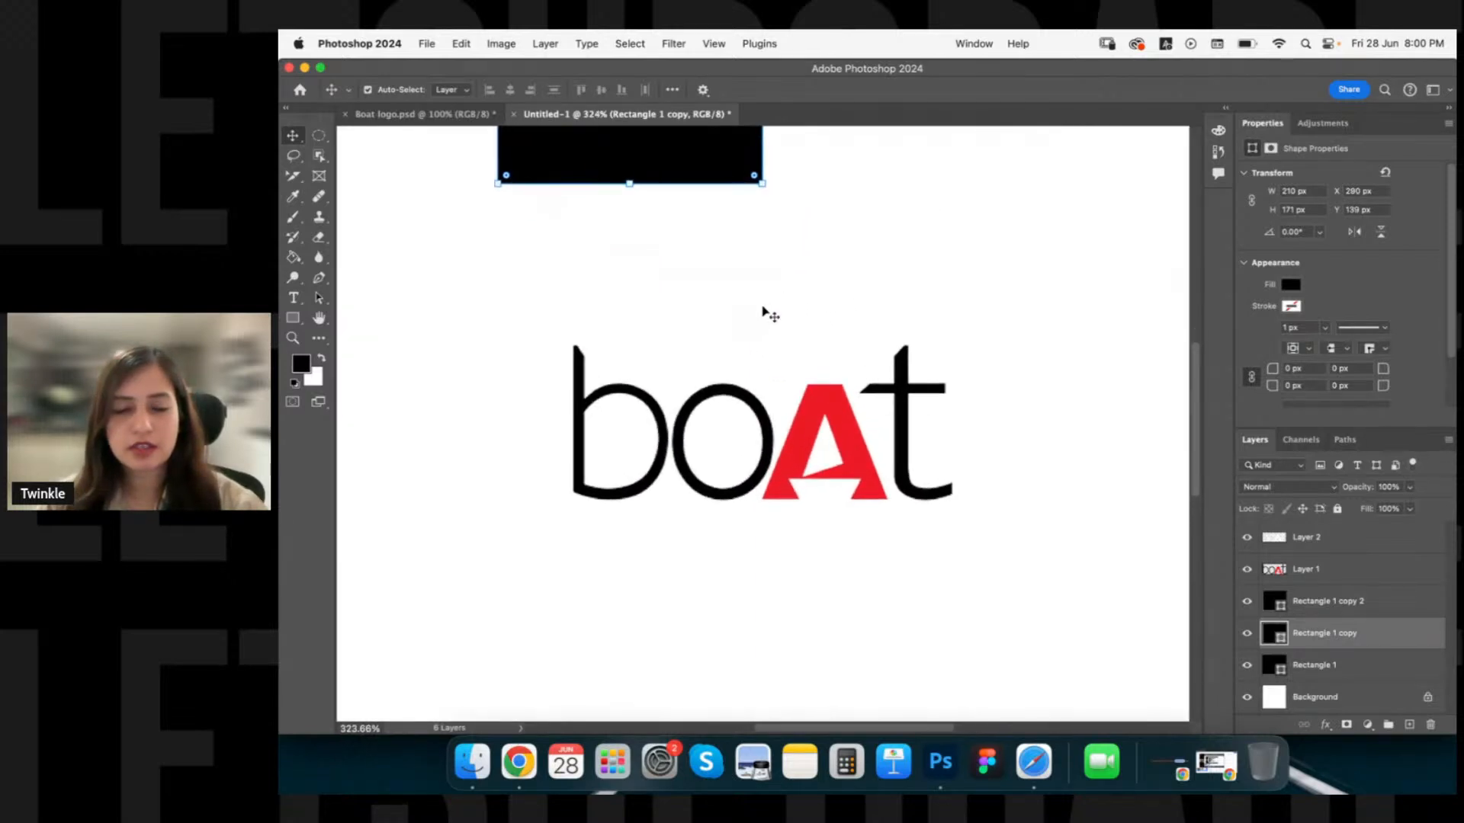
scroll(763, 313, "up", 5)
scroll(717, 326, "up", 3)
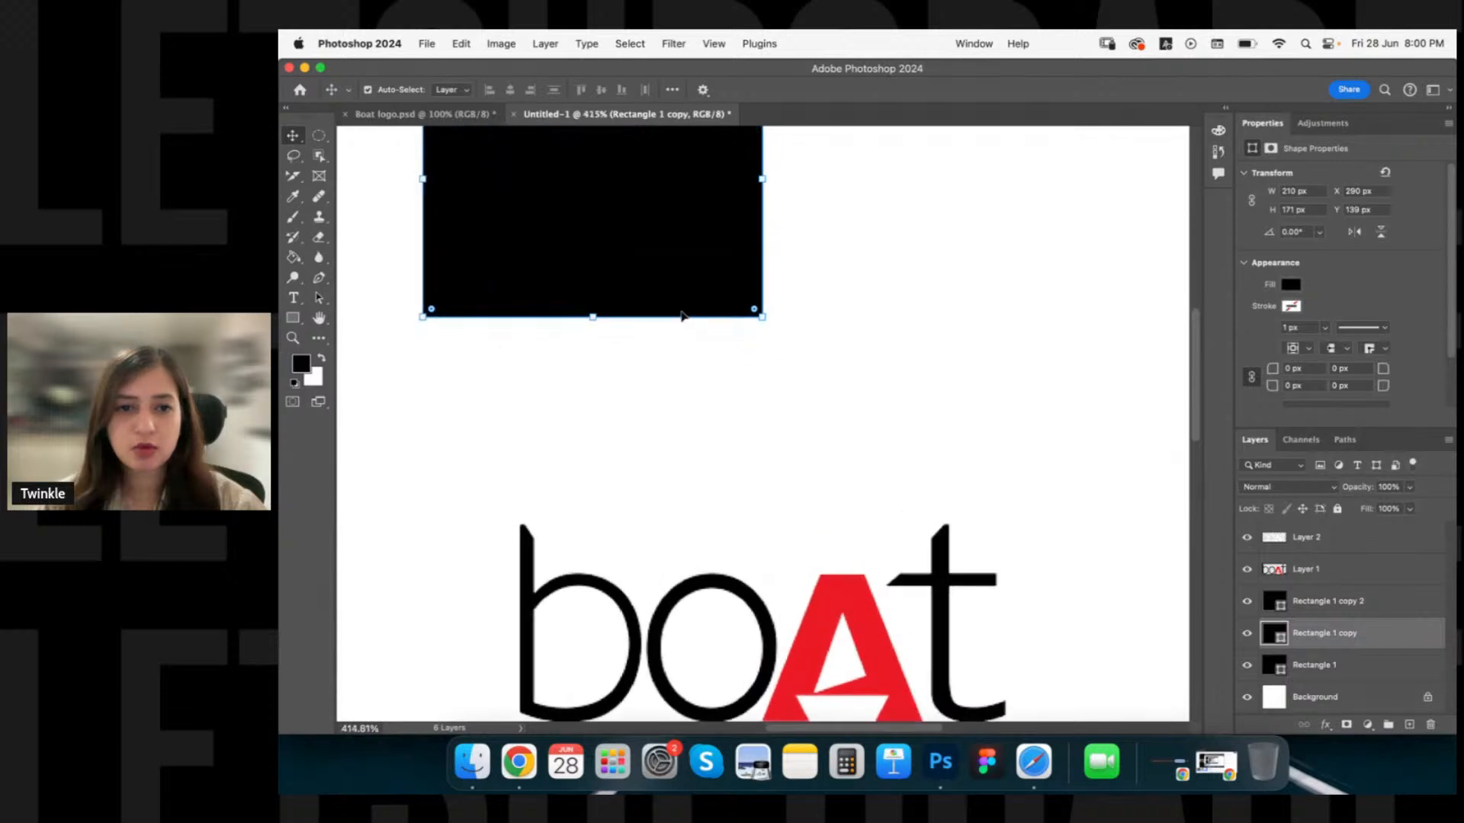
scroll(670, 379, "up", 1)
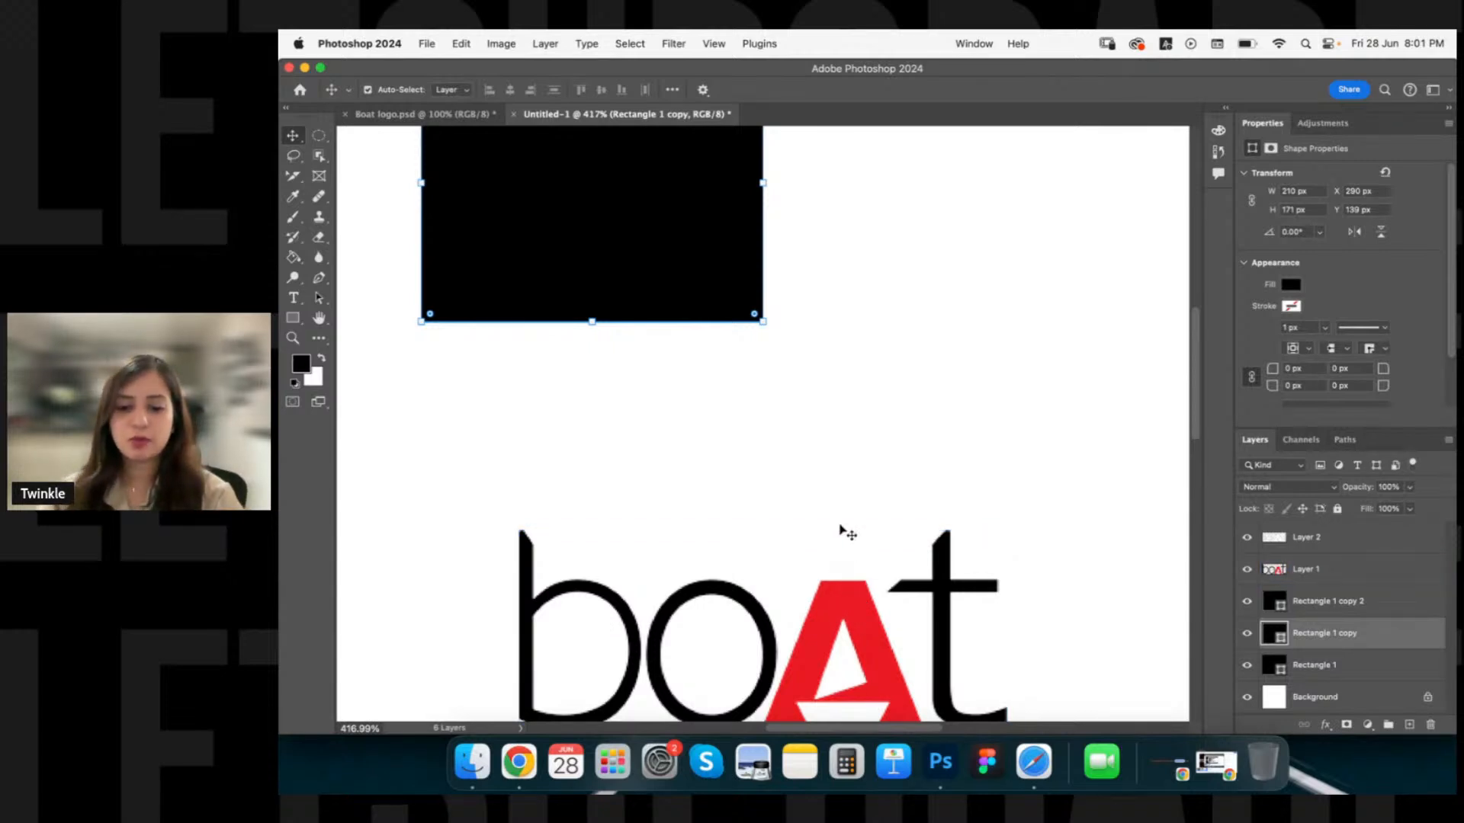
key("i")
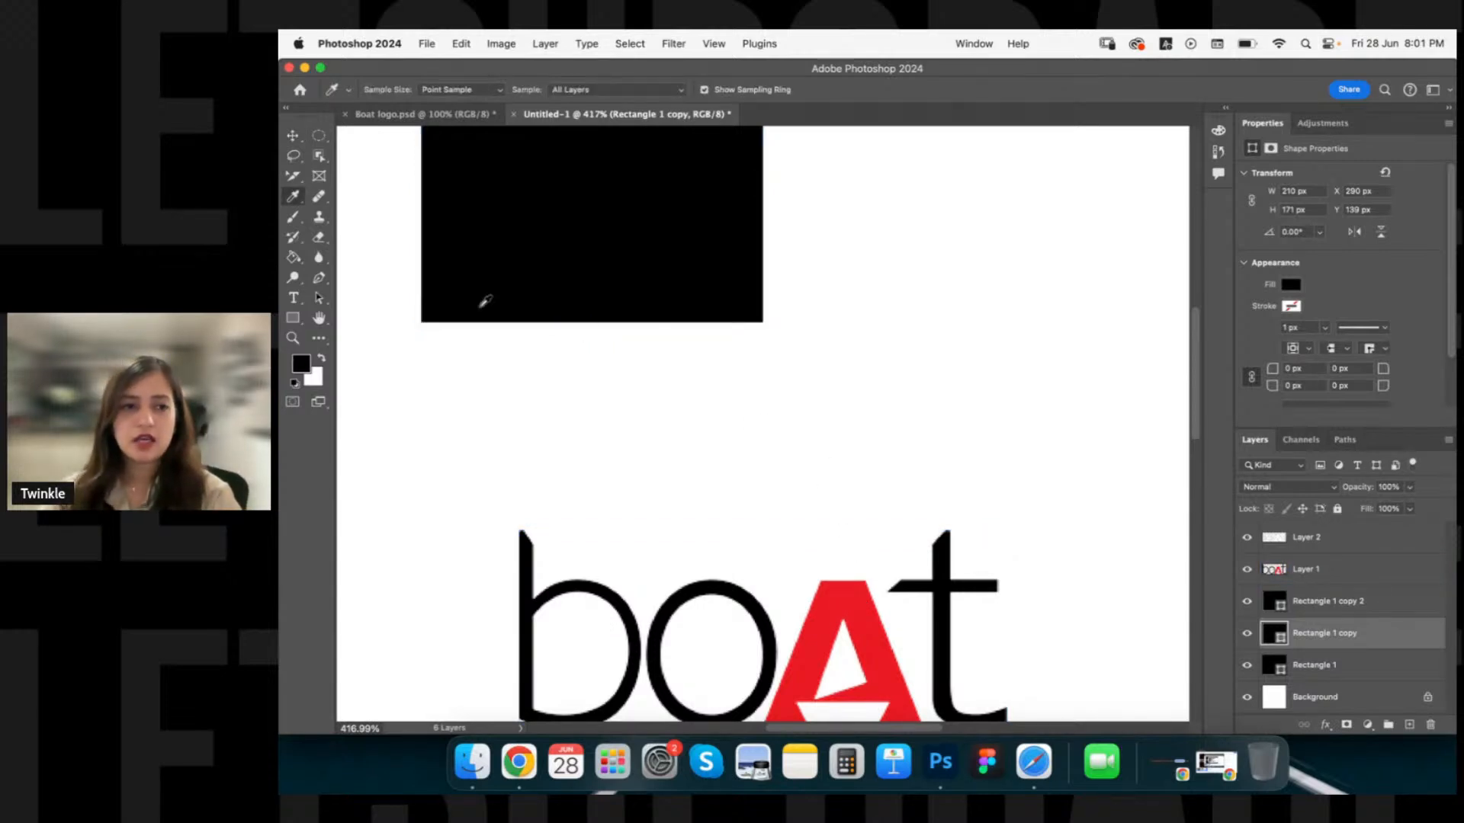
left_click(855, 589)
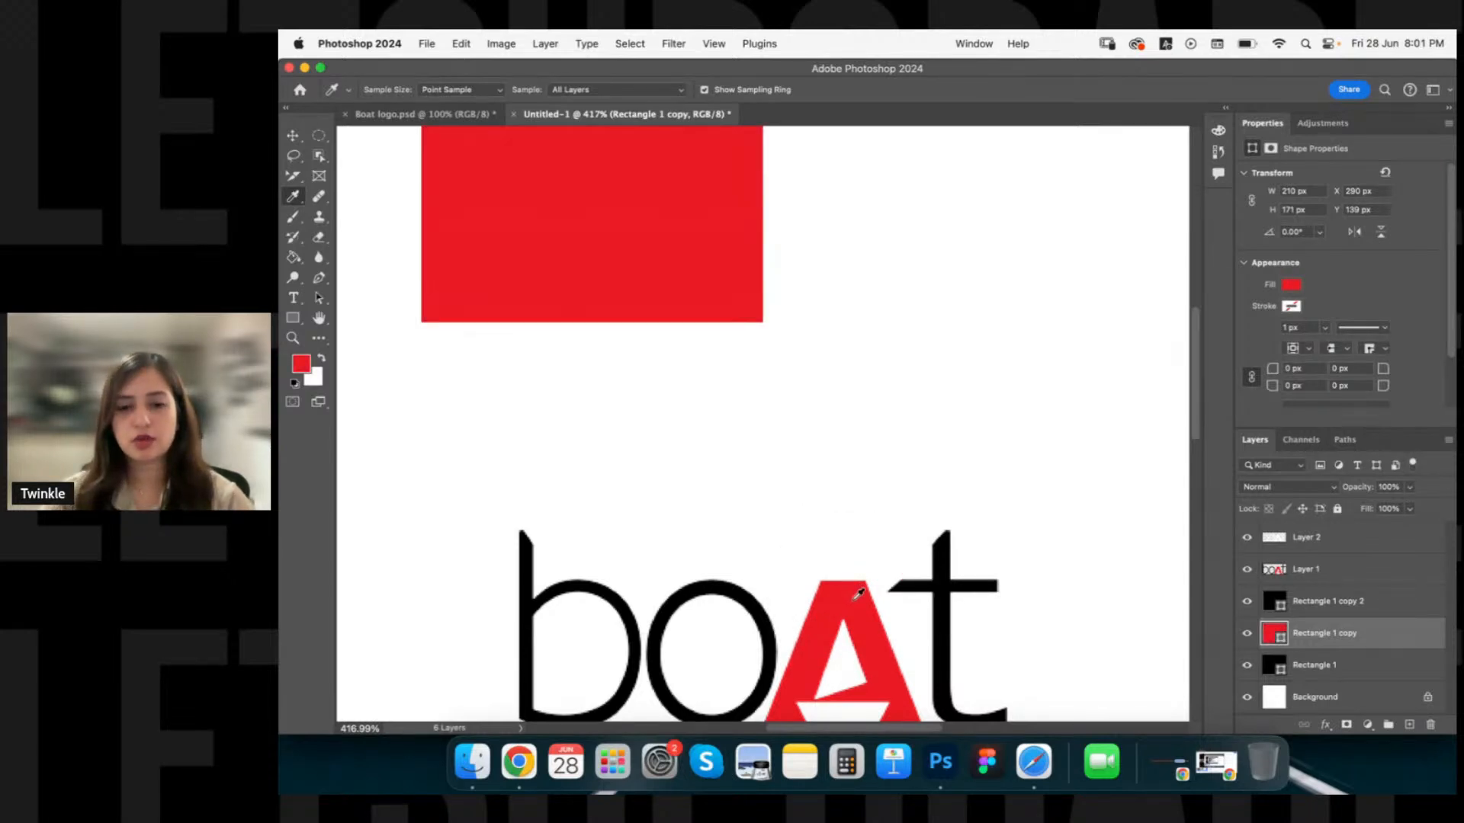
Examine the individual red pixels along the edge of the logo's A and check the hex code of the rectangle's fill.
scroll(857, 592, "up", 5)
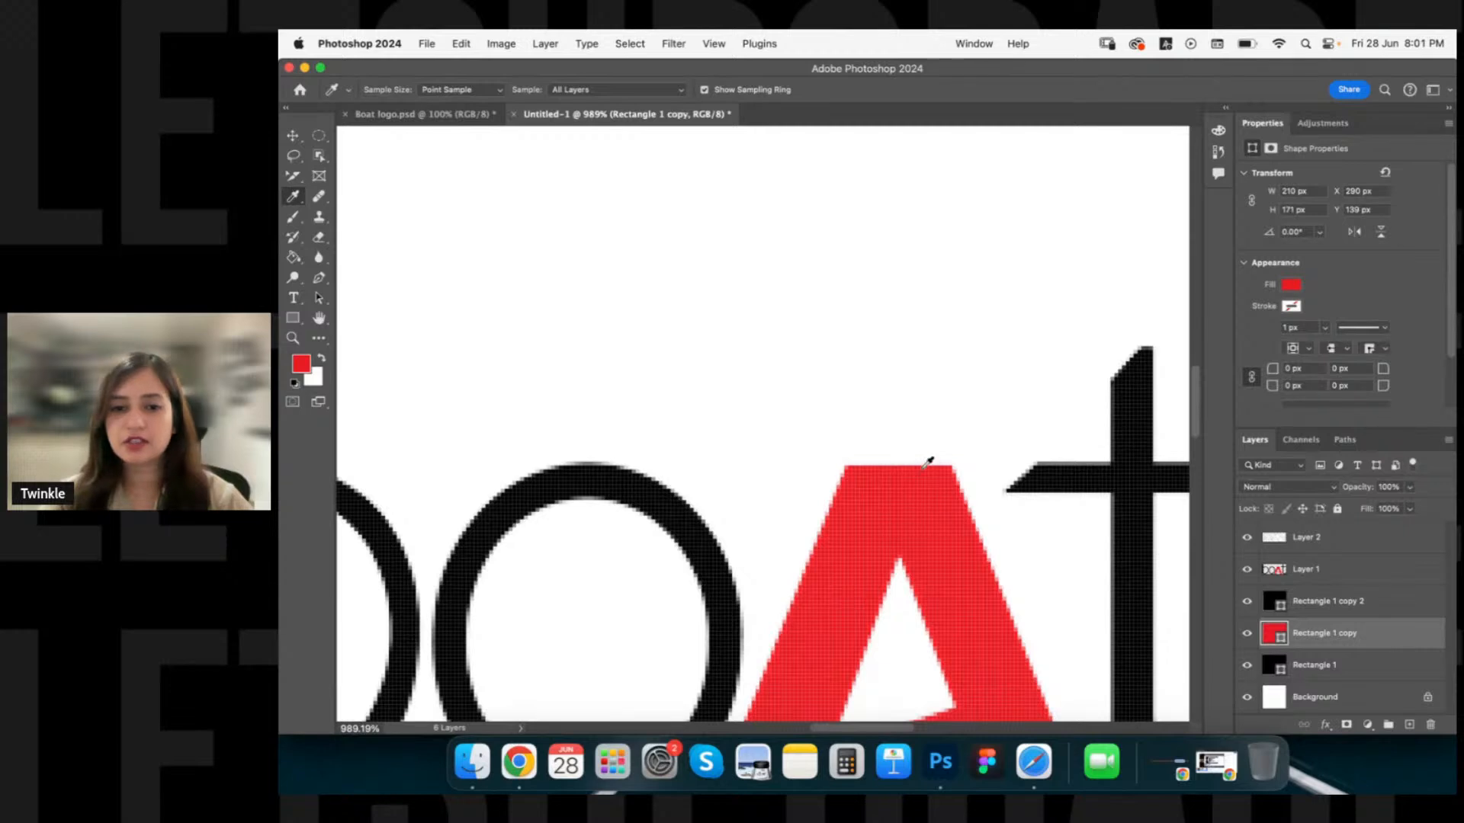
scroll(928, 462, "up", 10)
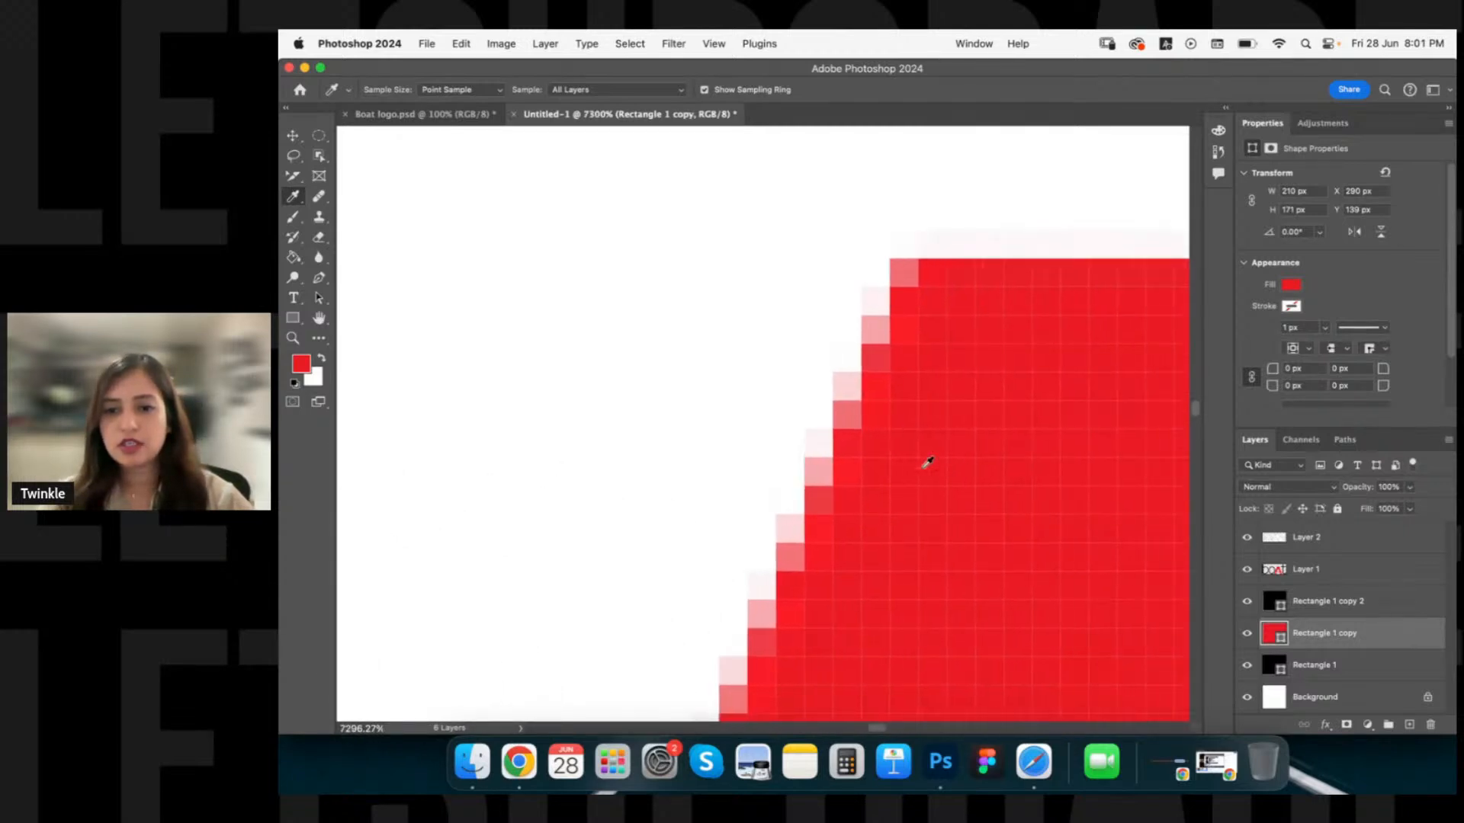
scroll(926, 461, "up", 1)
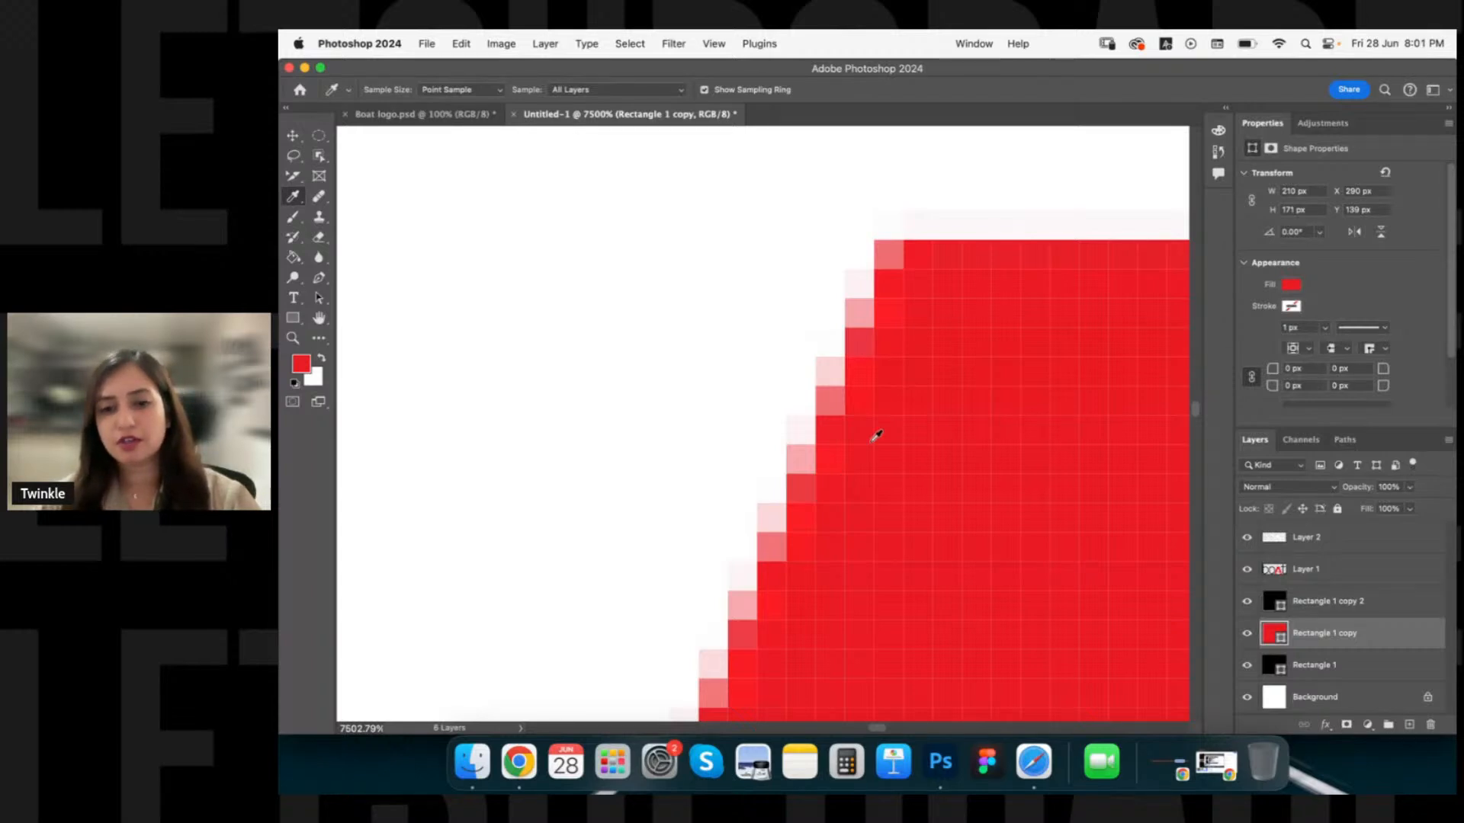
scroll(864, 514, "right", 2)
scroll(864, 514, "down", 1)
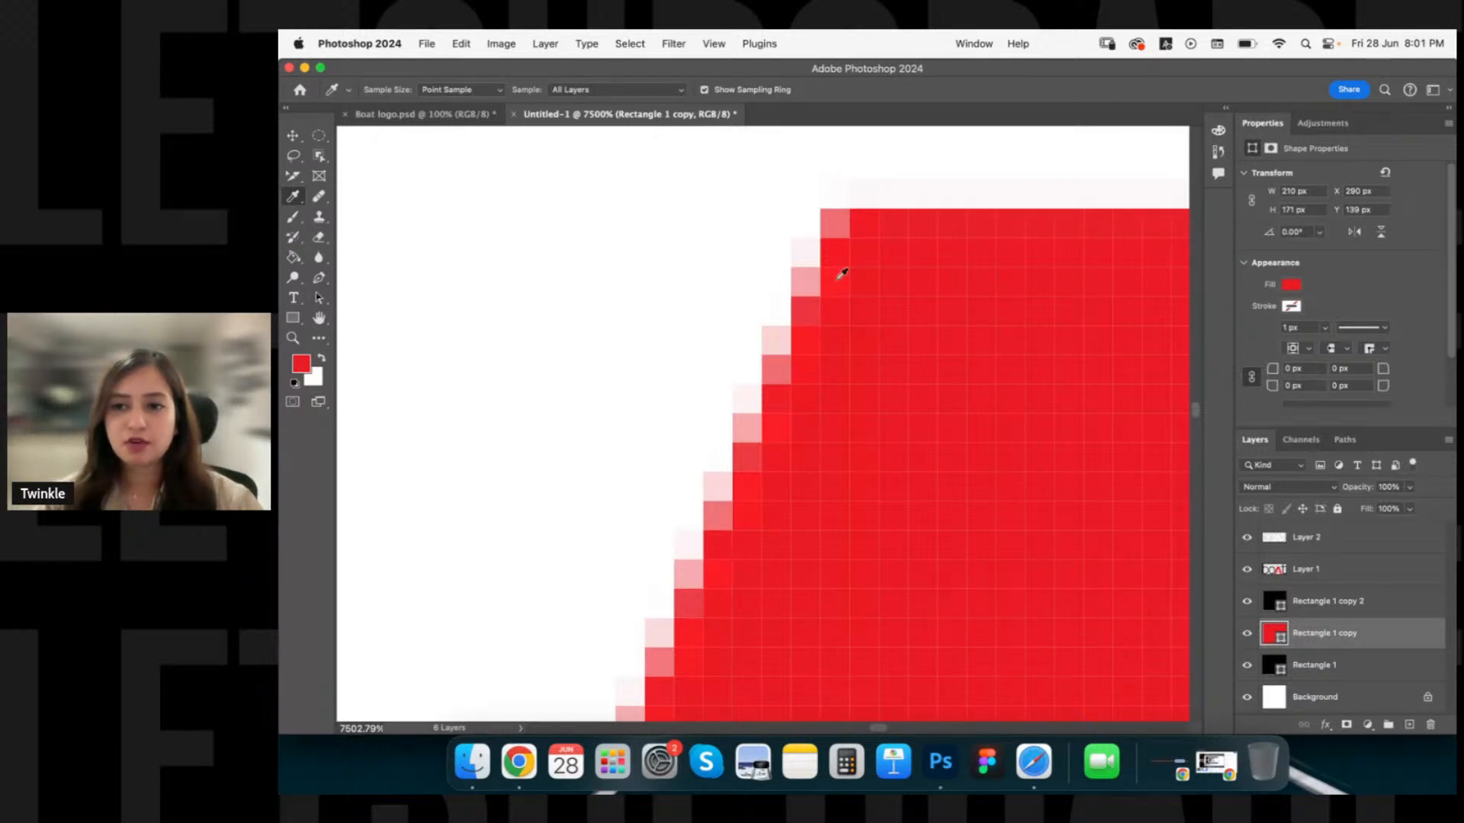
left_click(1292, 285)
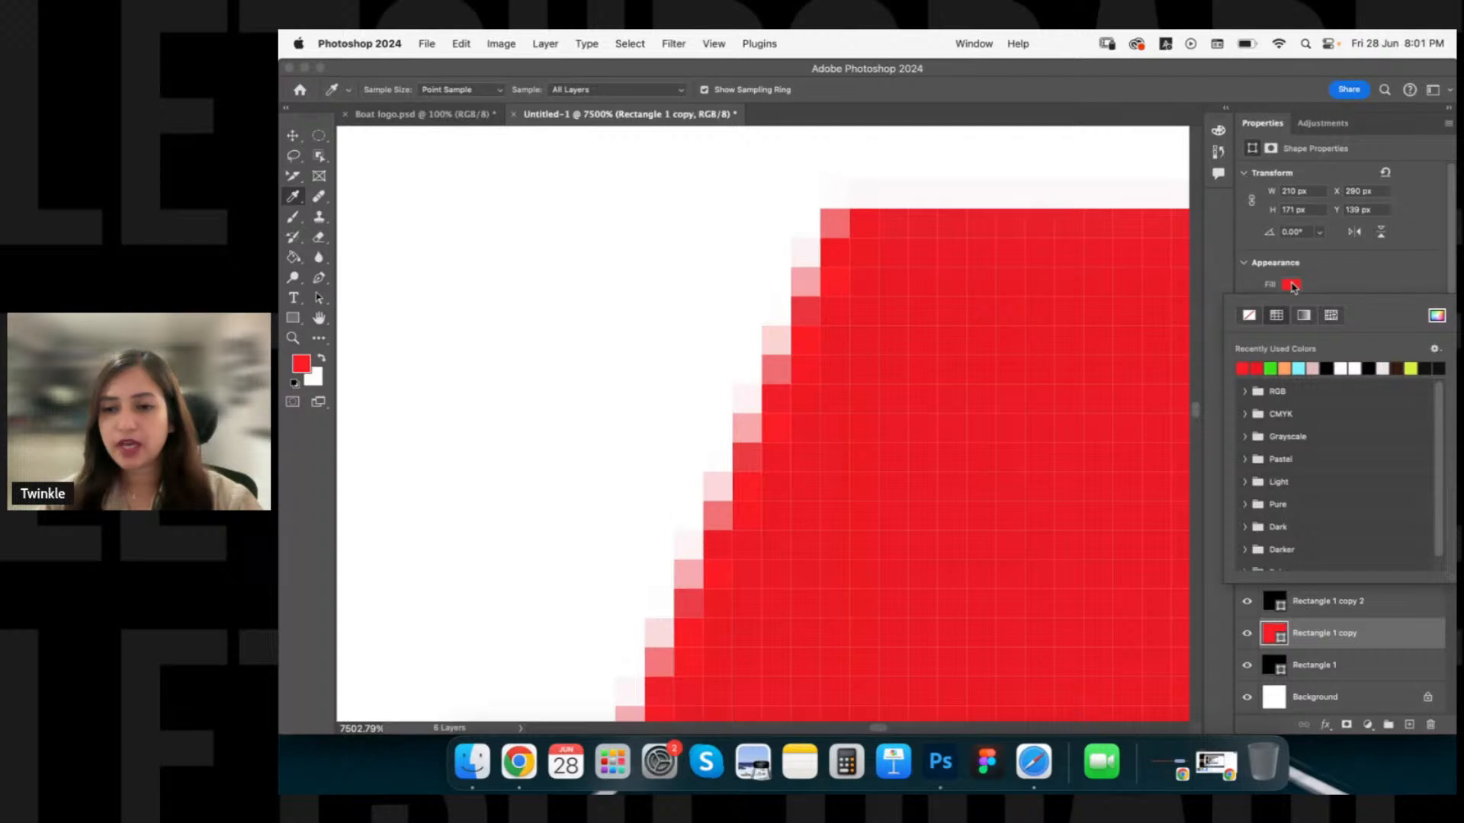
left_click(1437, 319)
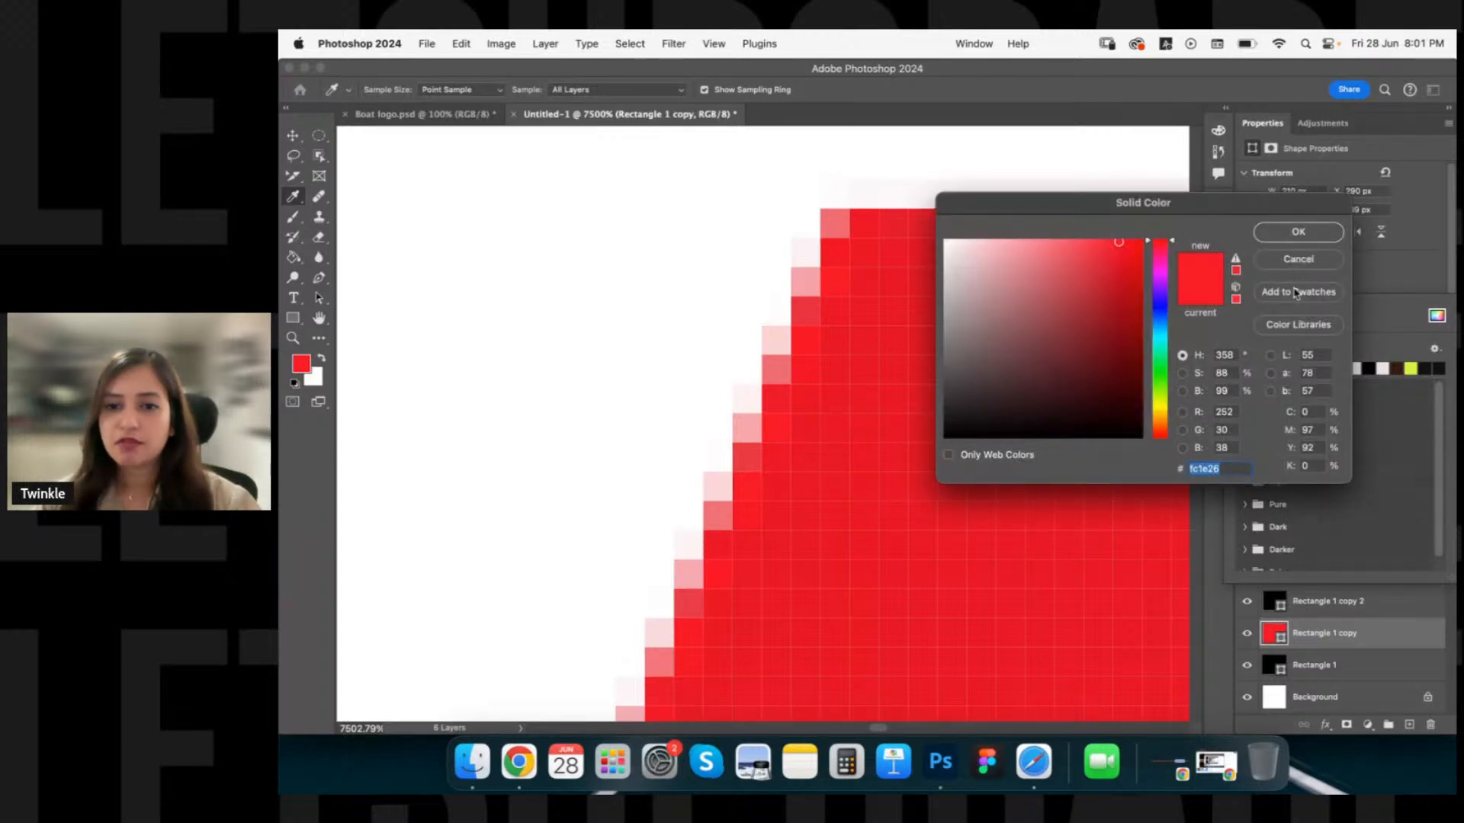
left_click(1298, 232)
Sample the solid red inside the logo's A as the red rectangle's fill and check its hex code.
left_click(989, 368)
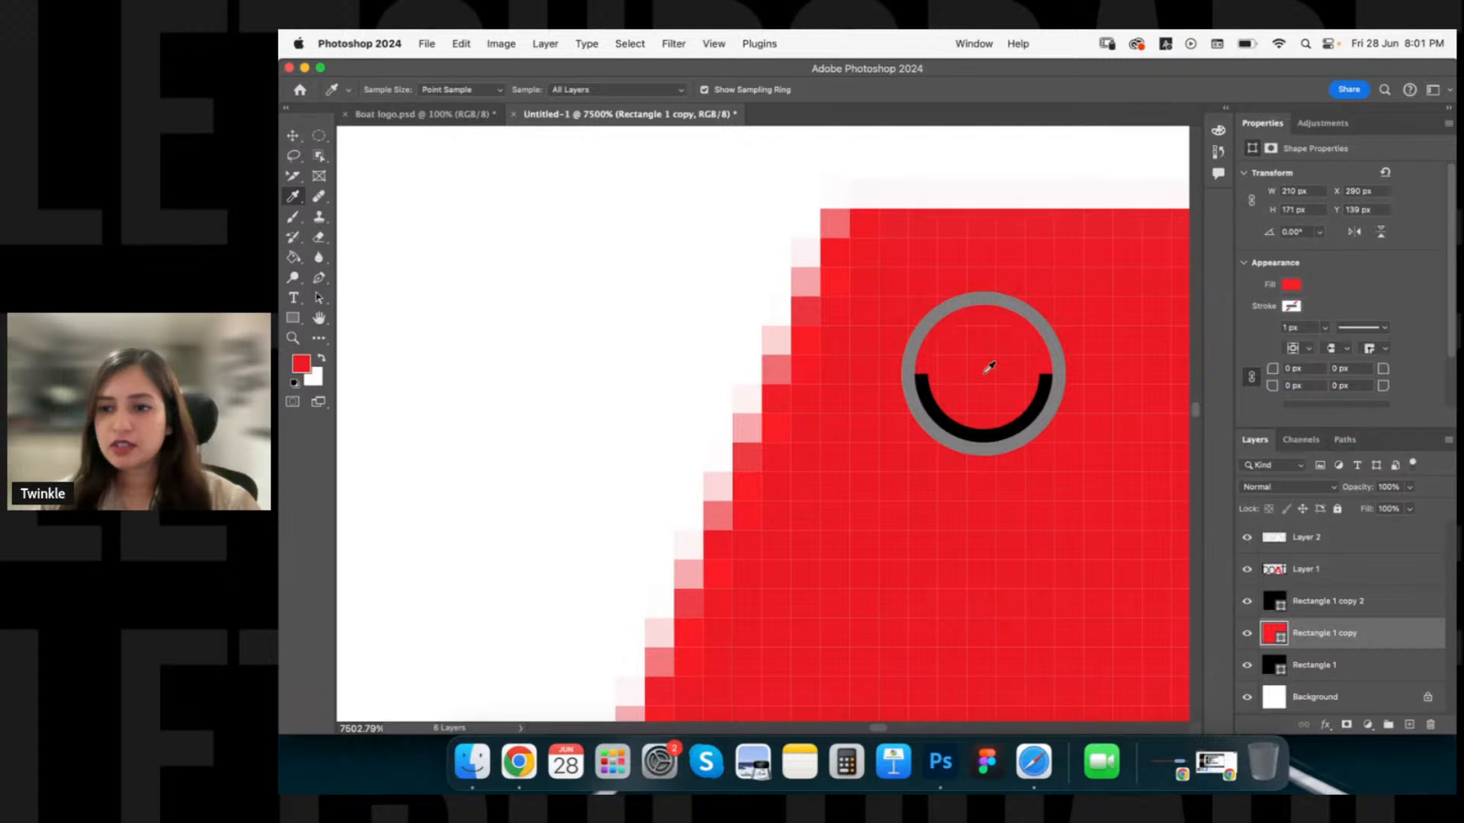
left_click(1293, 285)
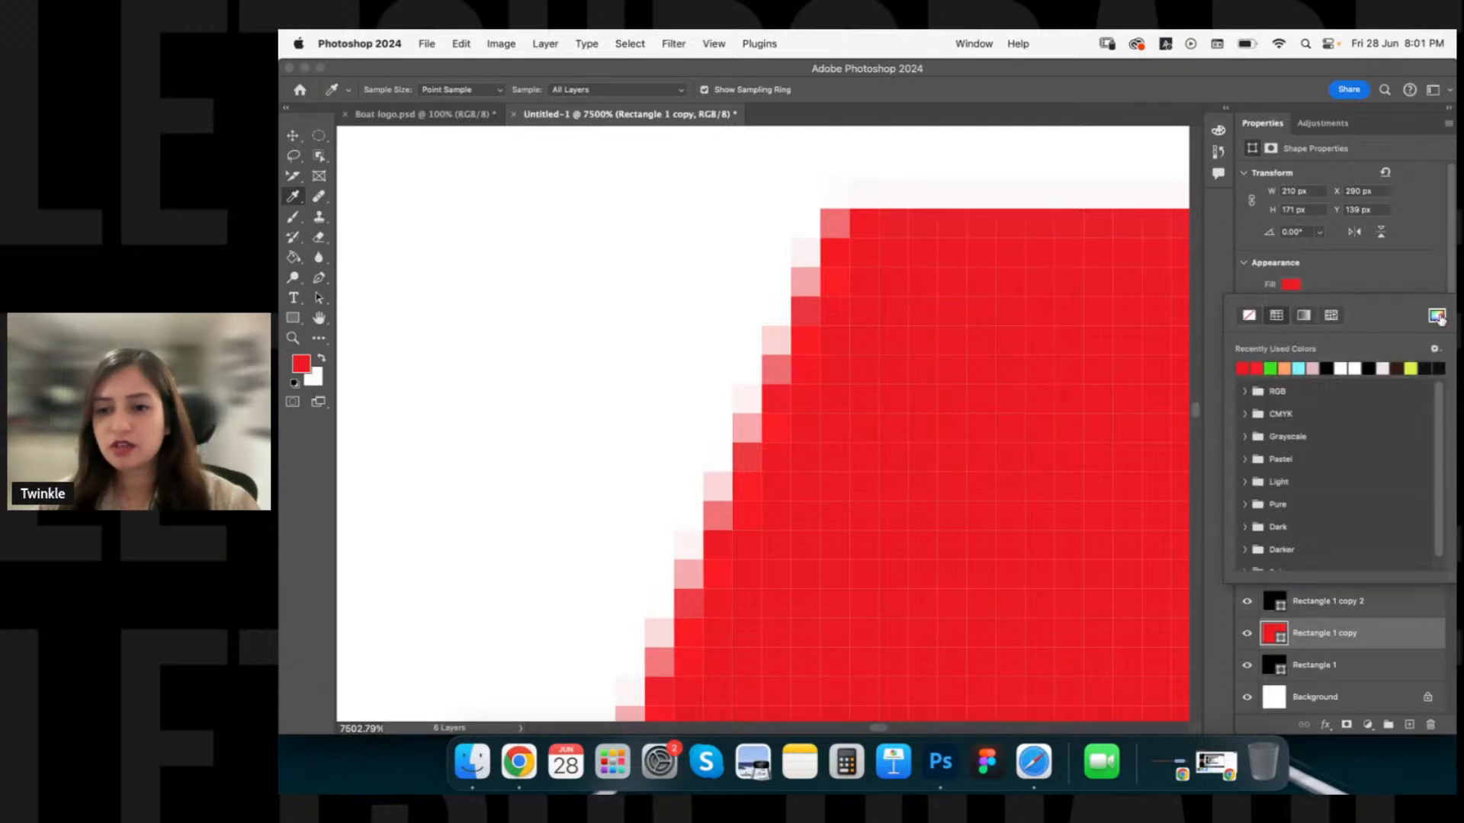
left_click(1439, 318)
left_click(1235, 469)
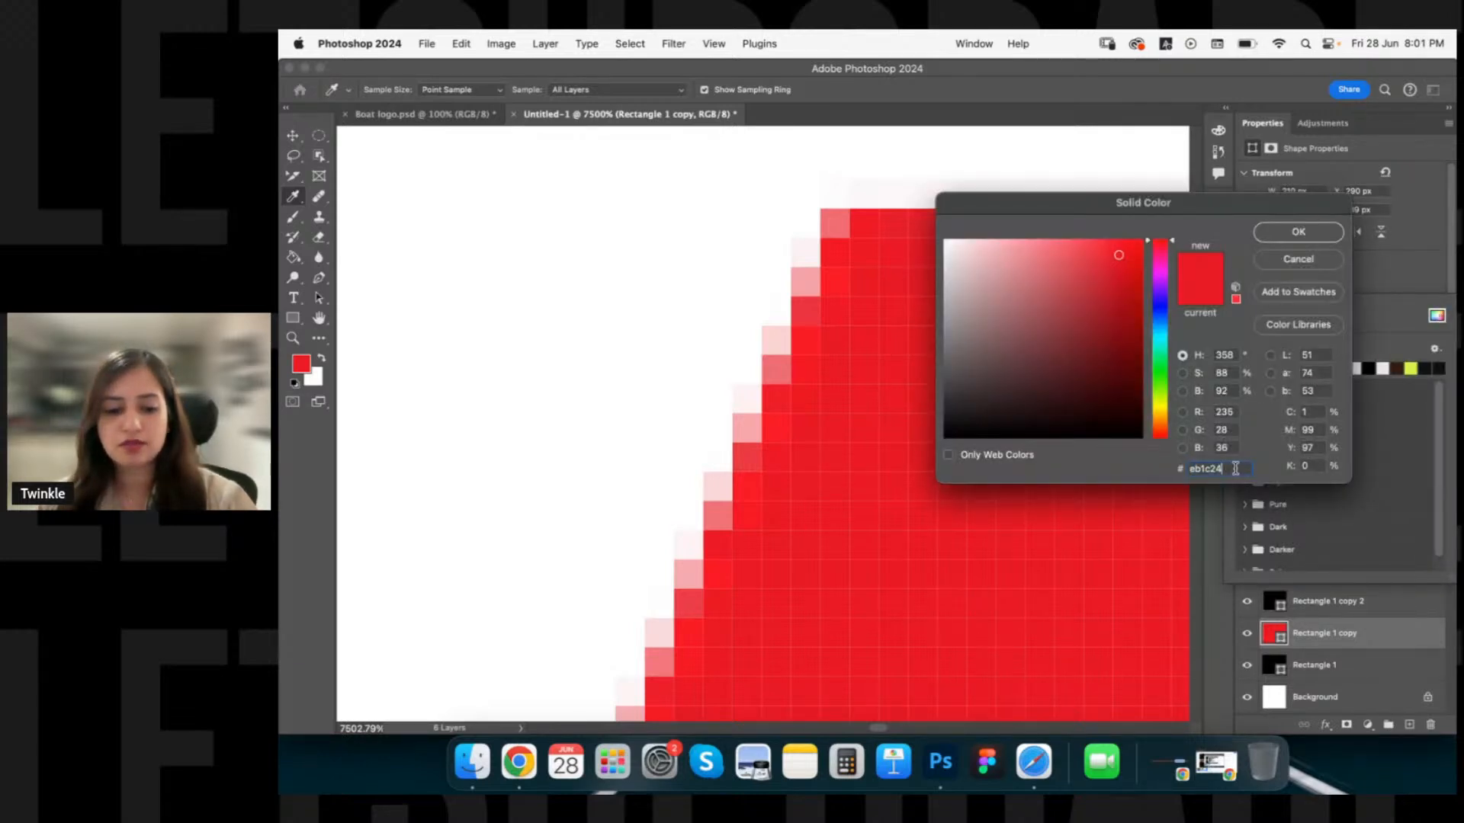
type("fc")
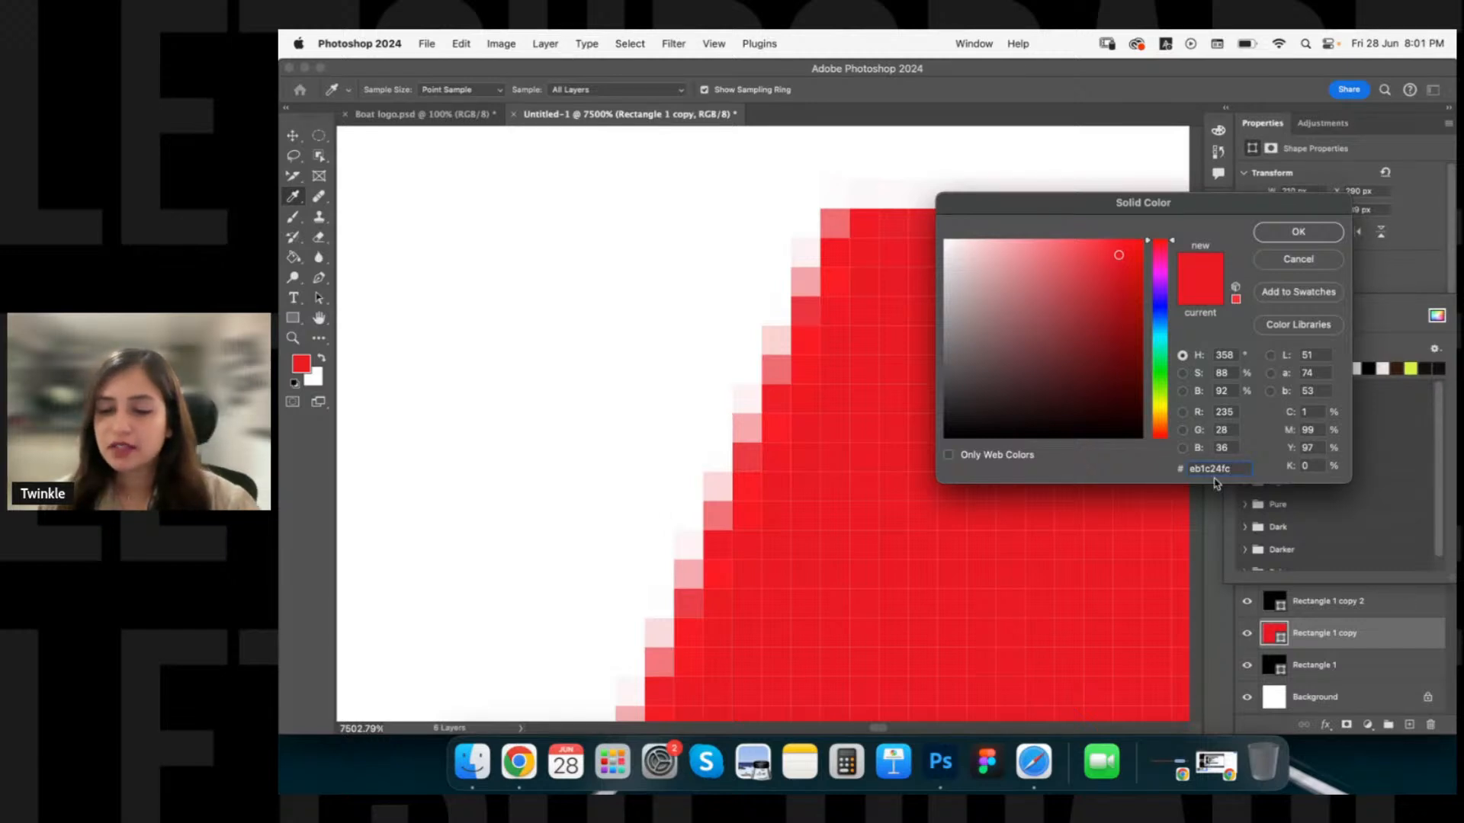
key("BackSpace")
key("BackSpace")
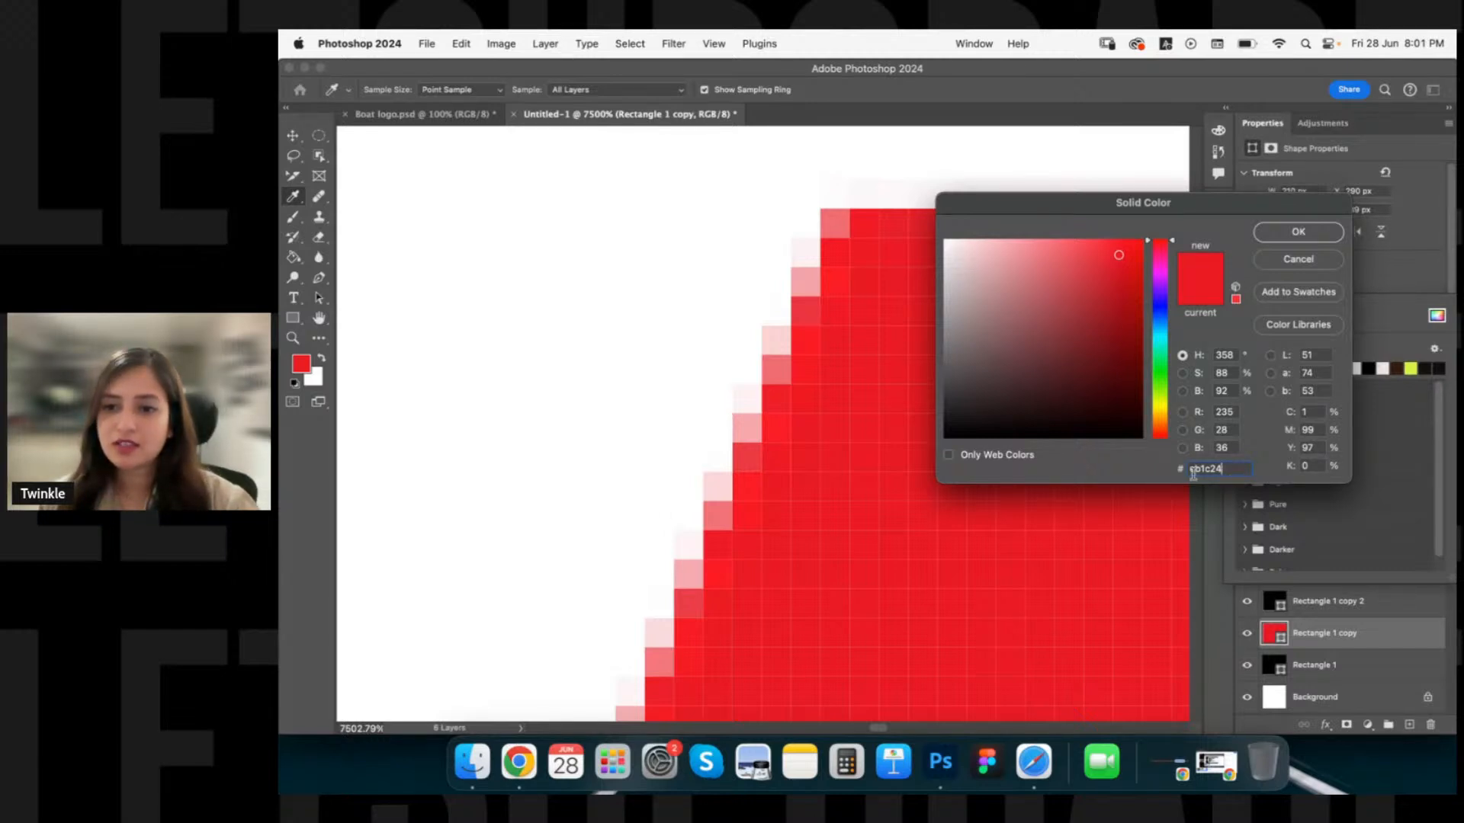
double_click(1205, 468)
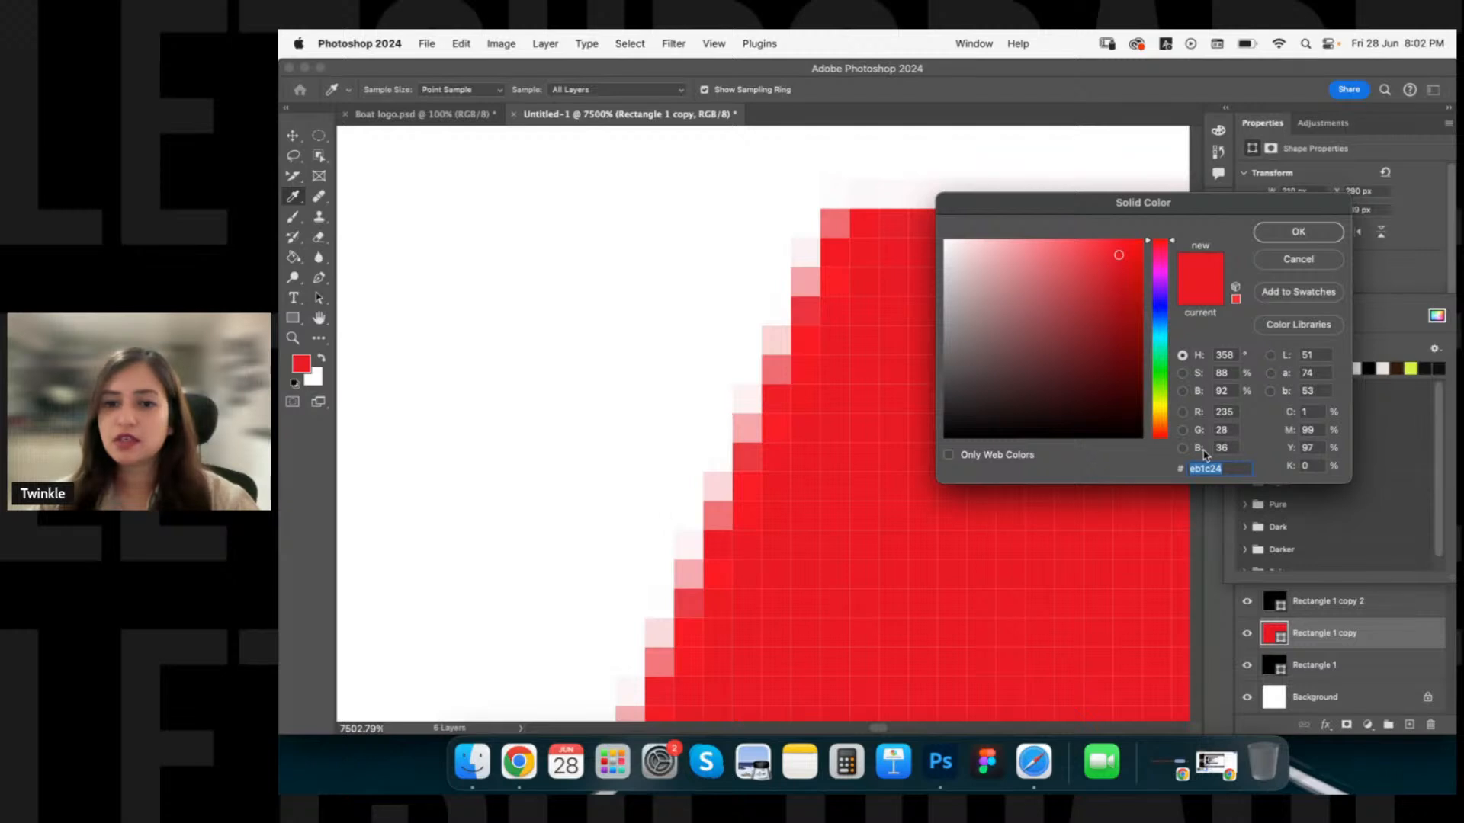
left_click(1310, 259)
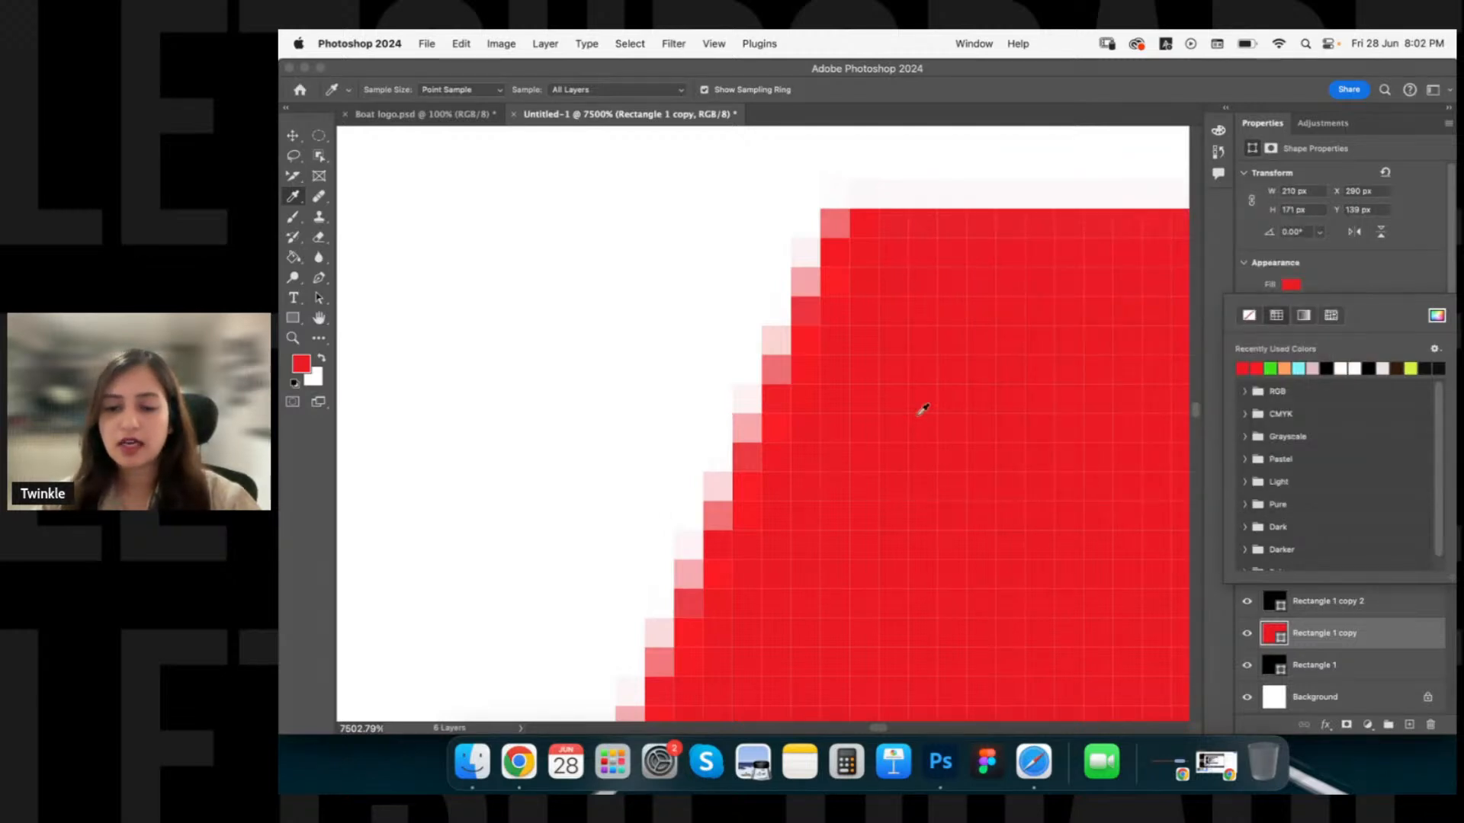
Move the black-and-red boAt logo slightly up and to the right, to about X 412 px, Y 377 px.
scroll(923, 410, "down", 3)
scroll(926, 404, "down", 3)
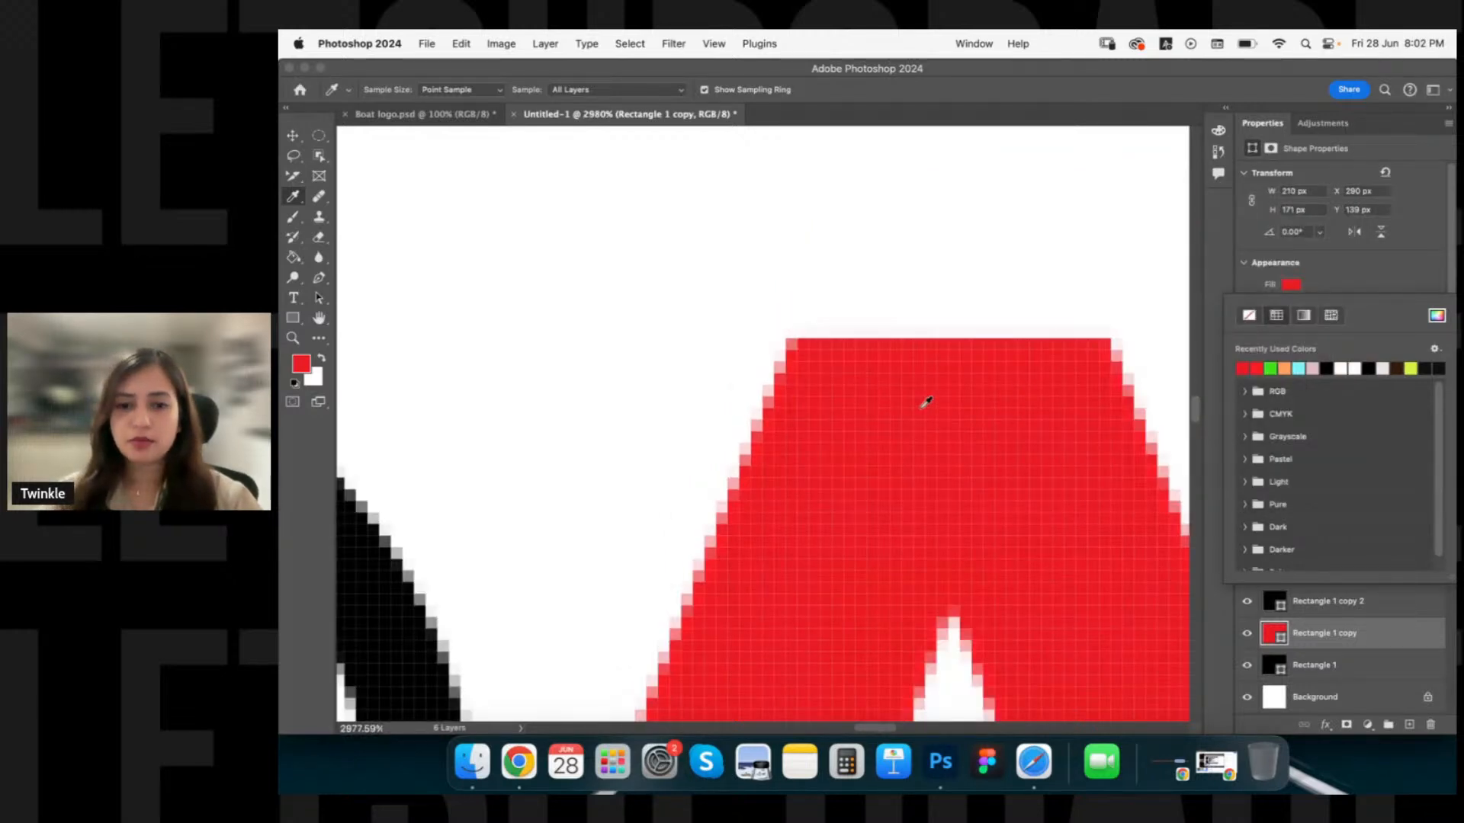
scroll(927, 402, "down", 3)
scroll(922, 397, "down", 2)
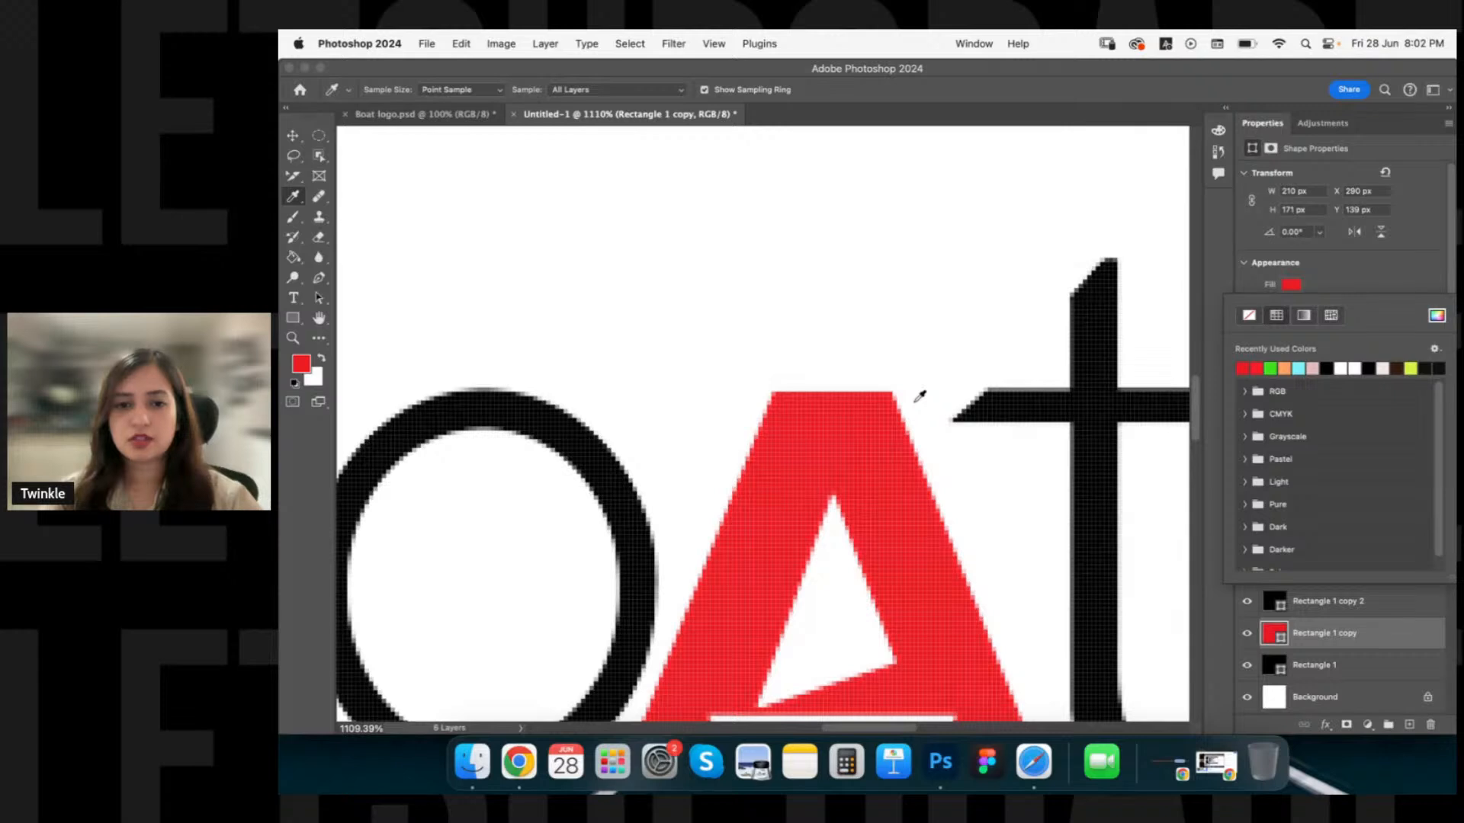
scroll(920, 395, "down", 4)
scroll(919, 395, "down", 2)
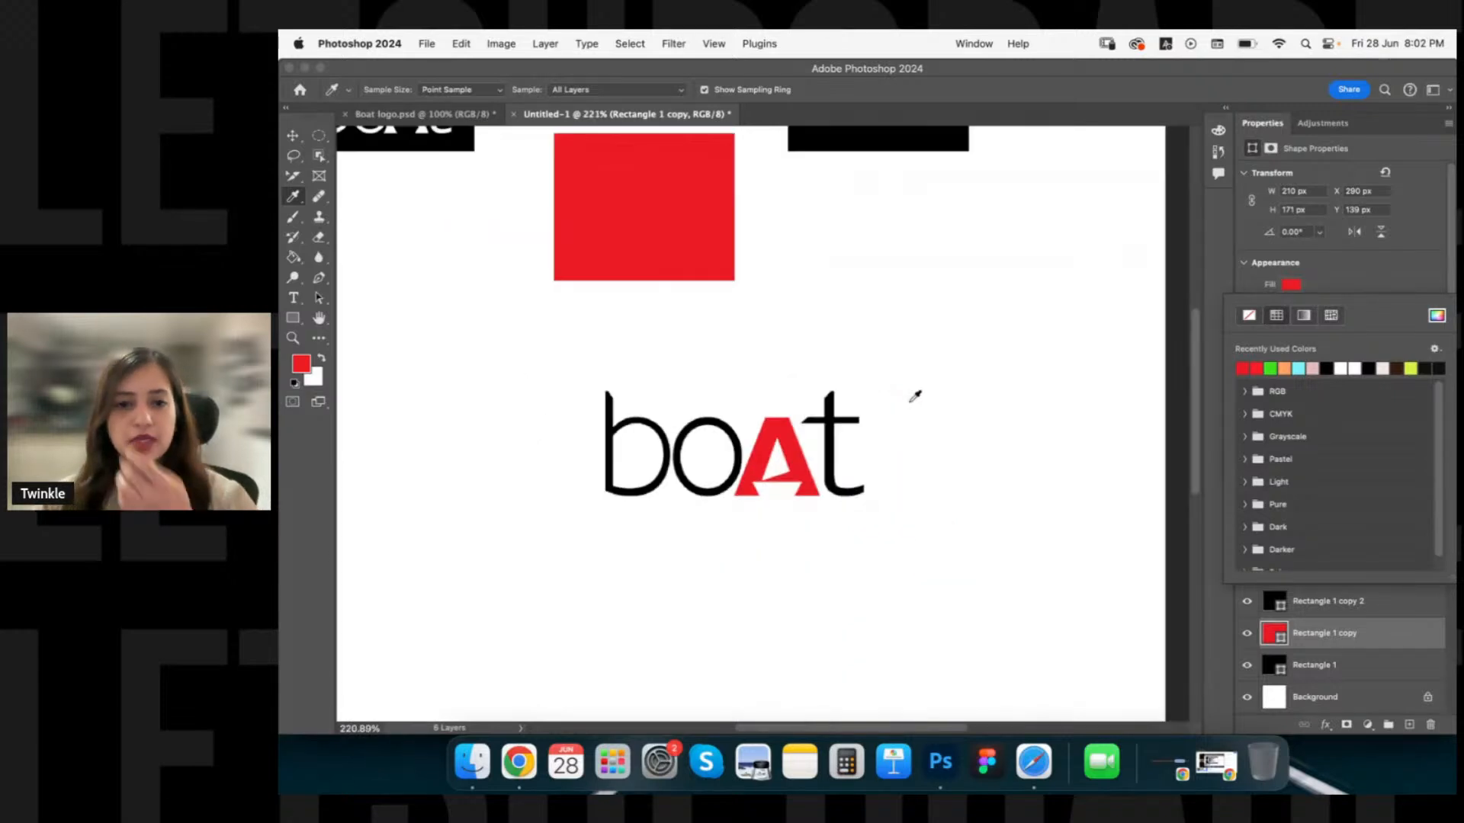
scroll(914, 396, "down", 2)
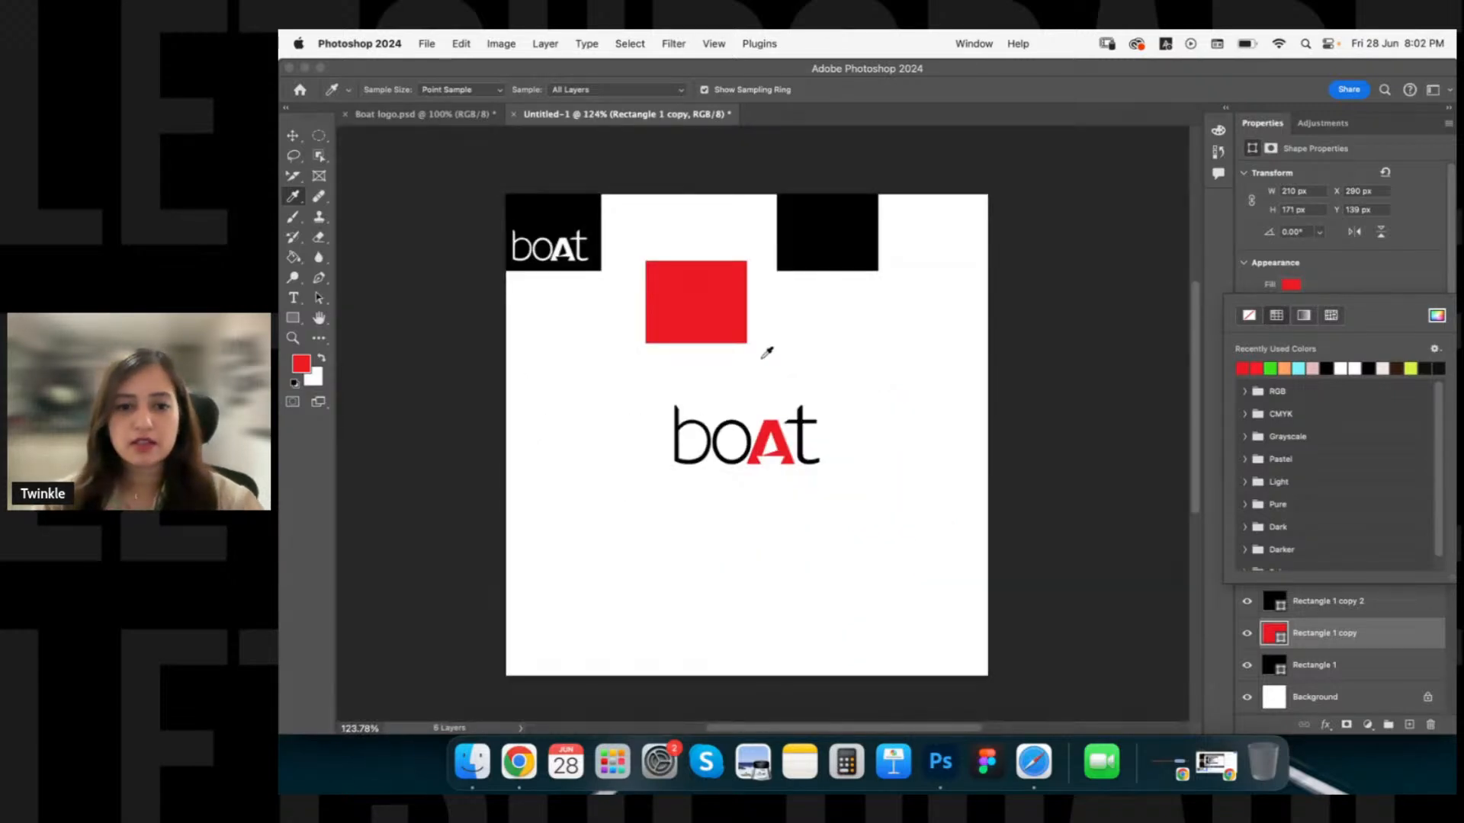
key("v")
left_click(702, 321)
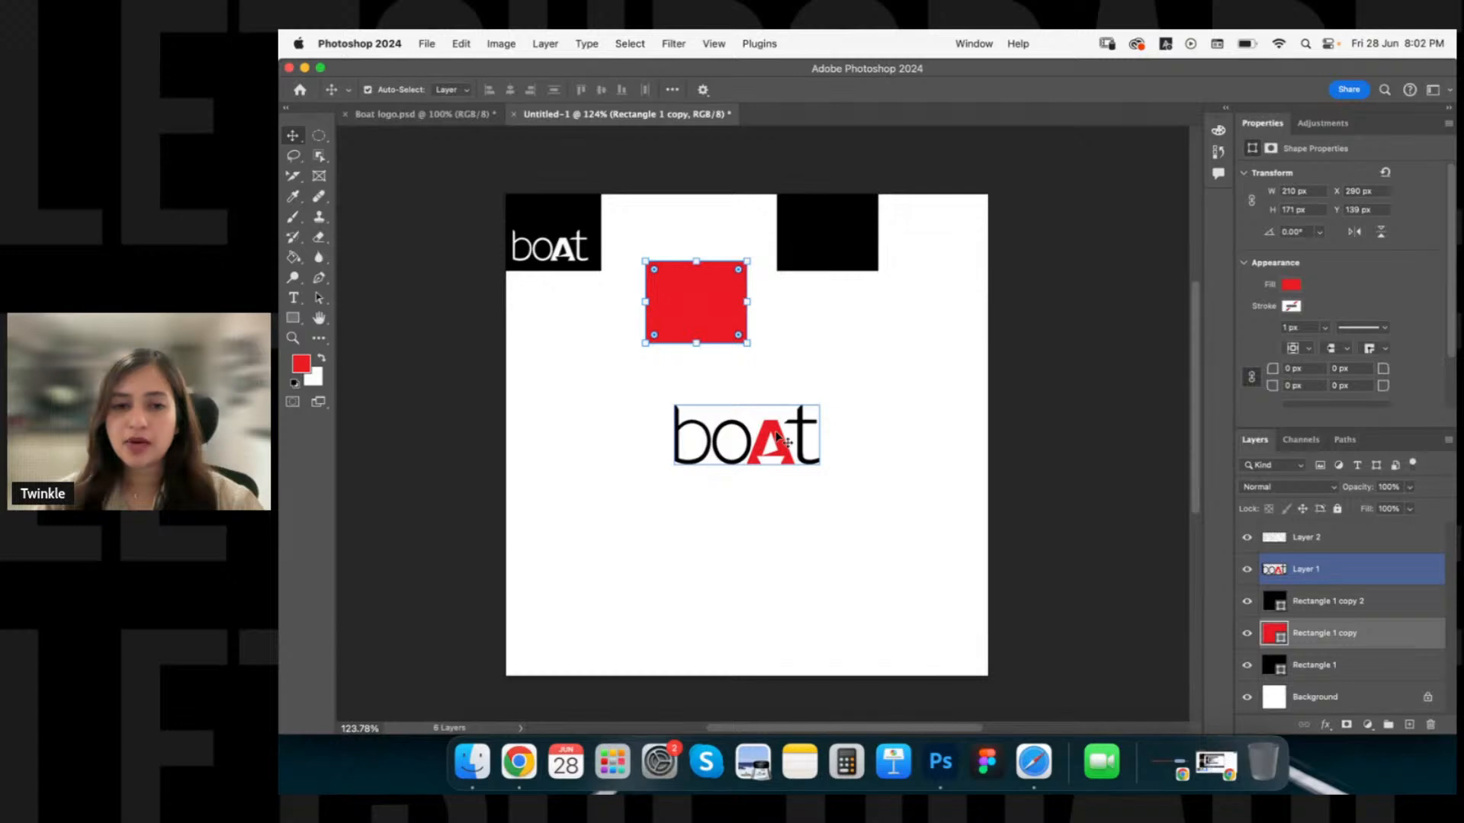
left_click(751, 477)
left_click_drag(780, 442, 809, 412)
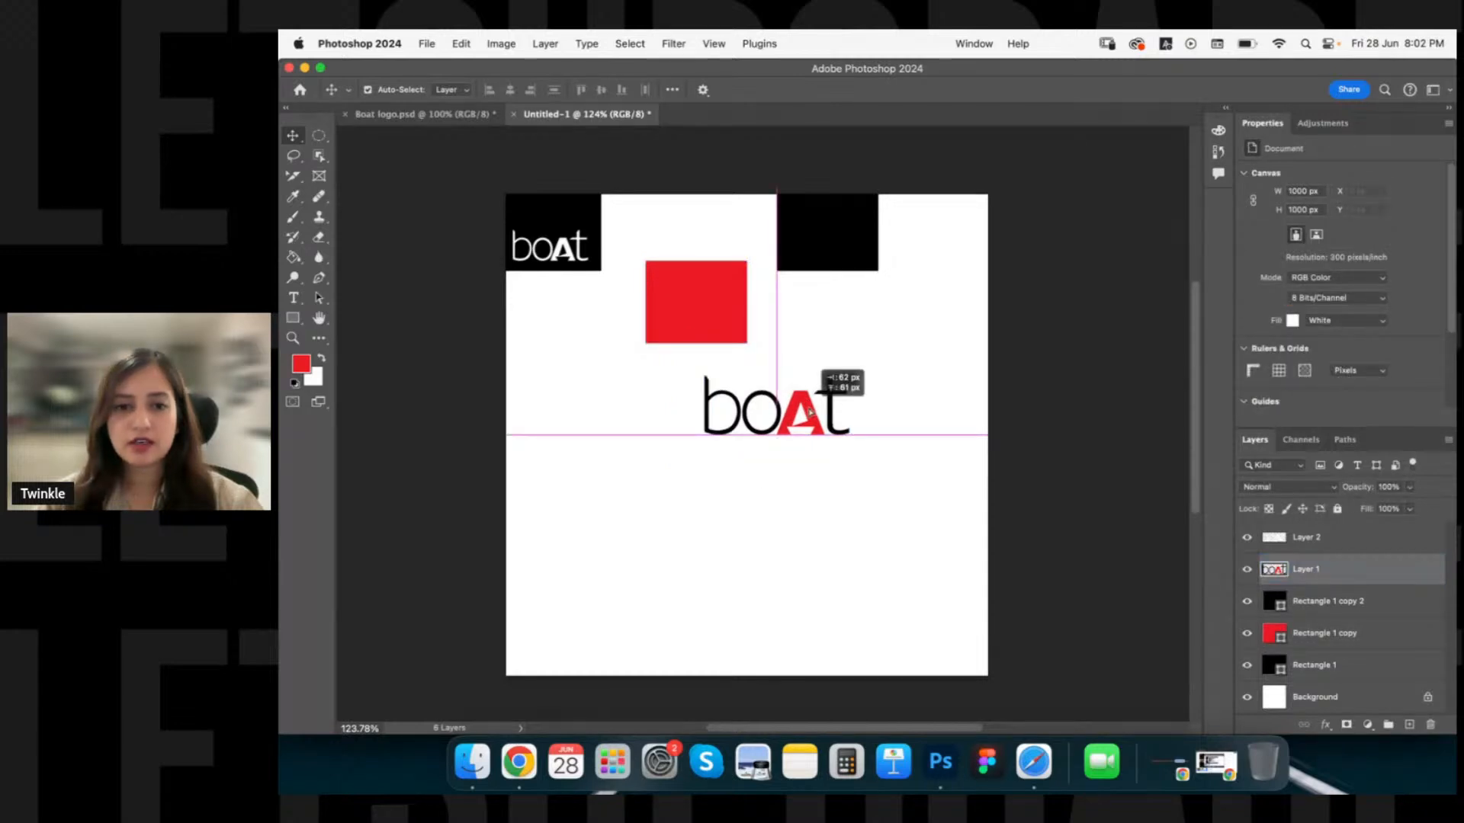
left_click(696, 302)
key("super+z")
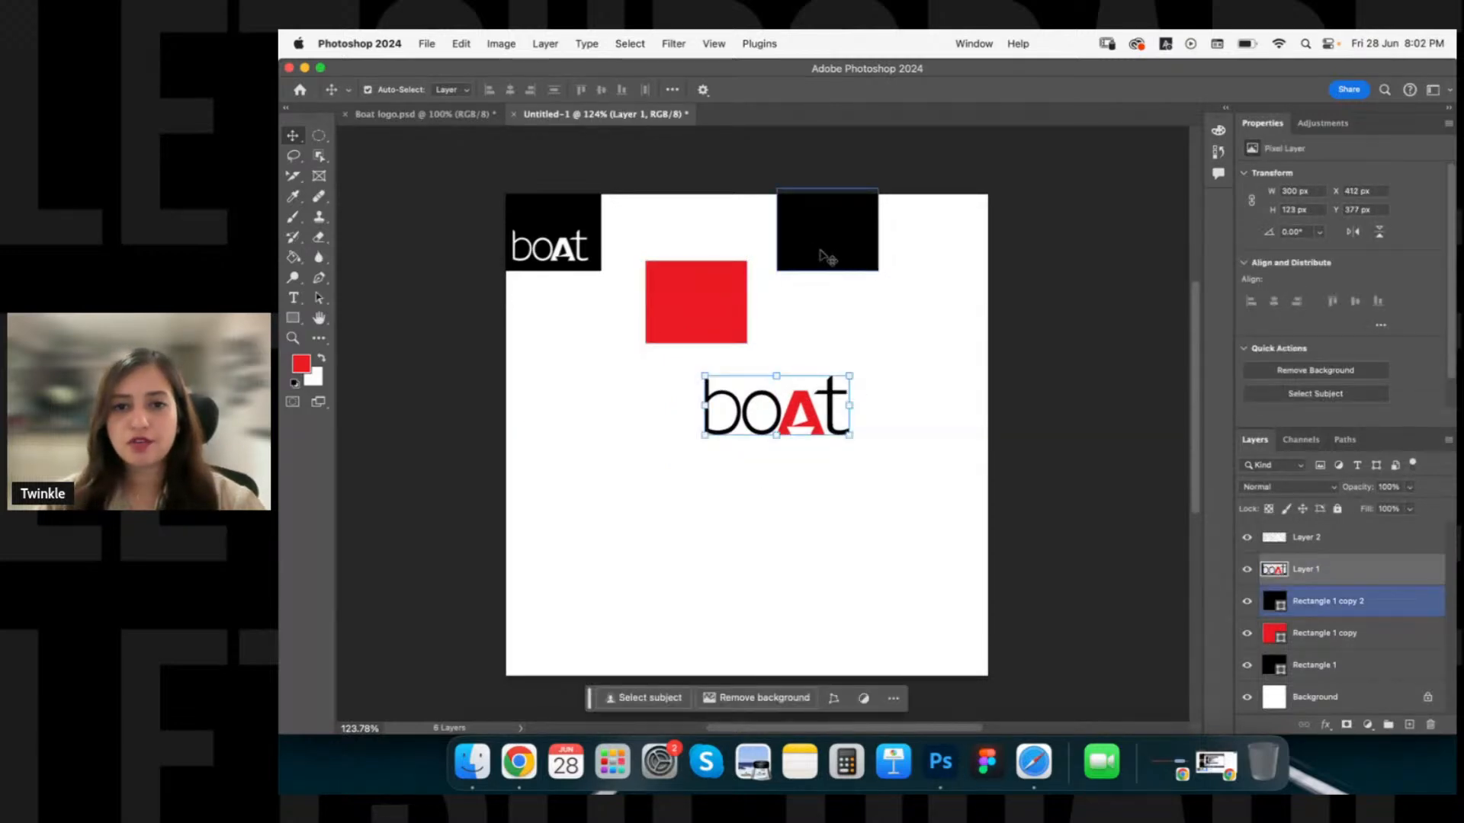
Check the remaining separate black rectangle's fill color in the color picker against the black of the logo's letters.
left_click(821, 253)
scroll(838, 273, "up", 5)
scroll(854, 282, "up", 2)
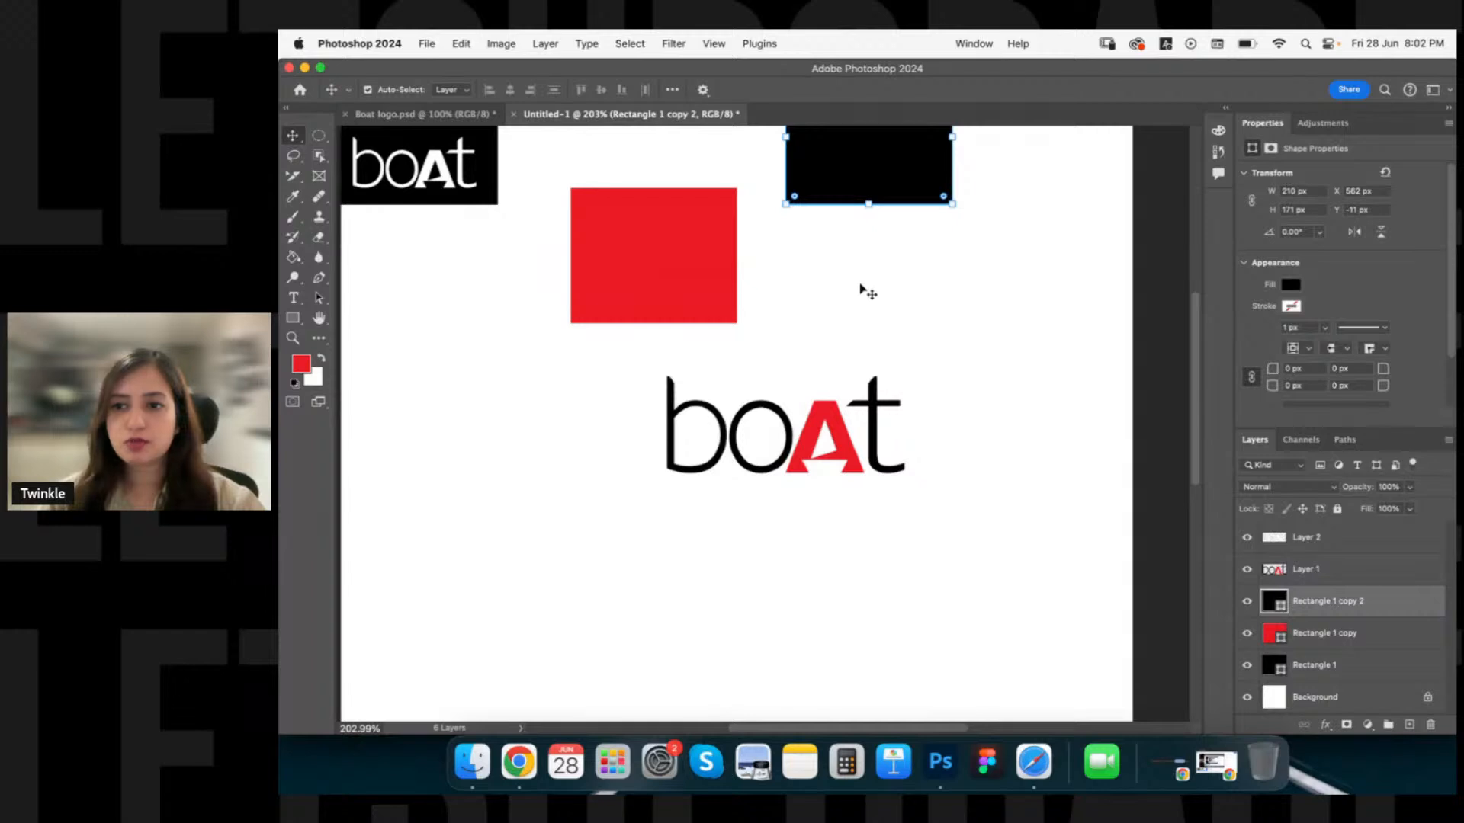
left_click(1294, 305)
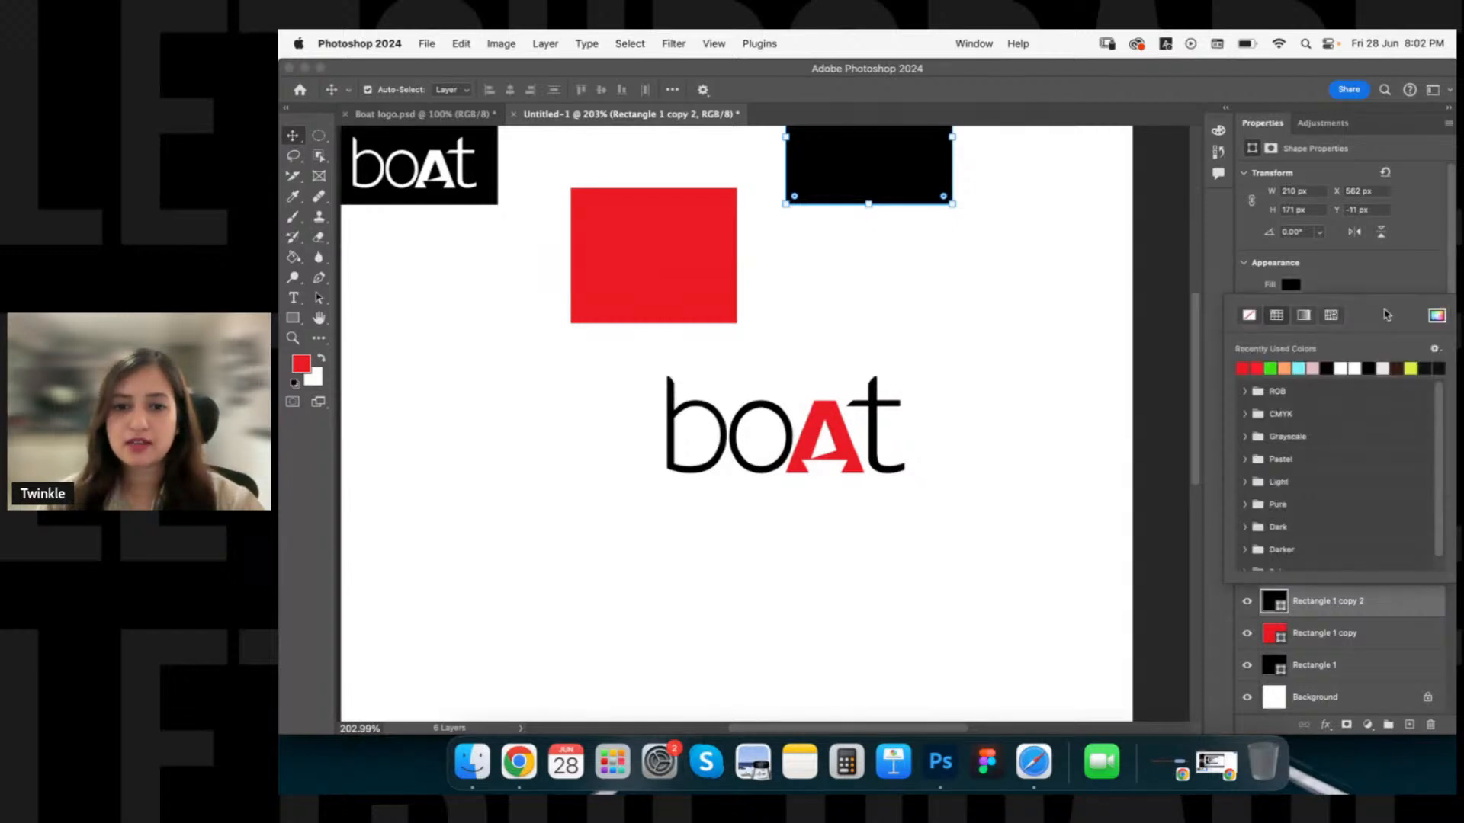
left_click(1436, 315)
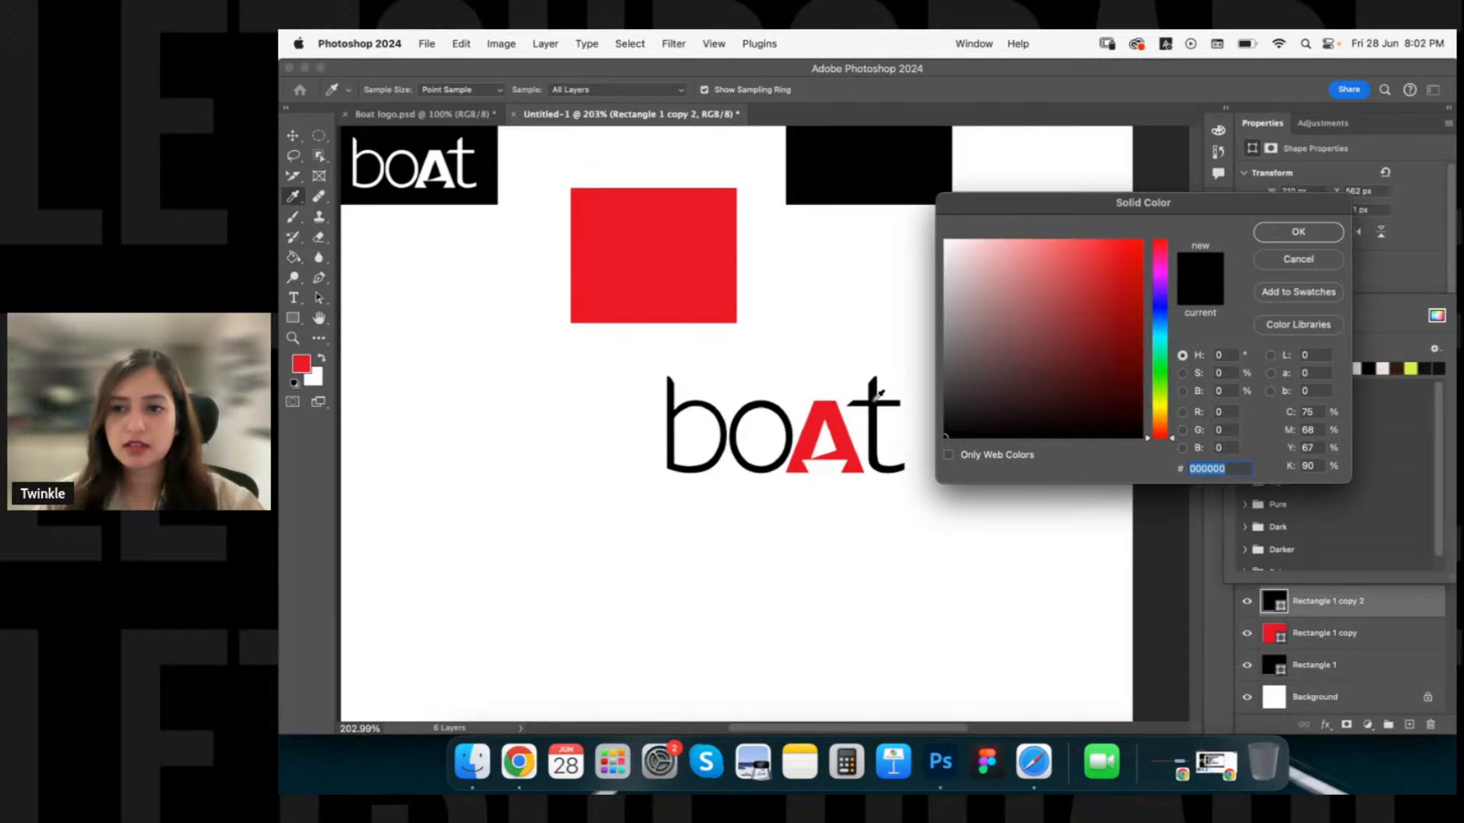
left_click(1298, 230)
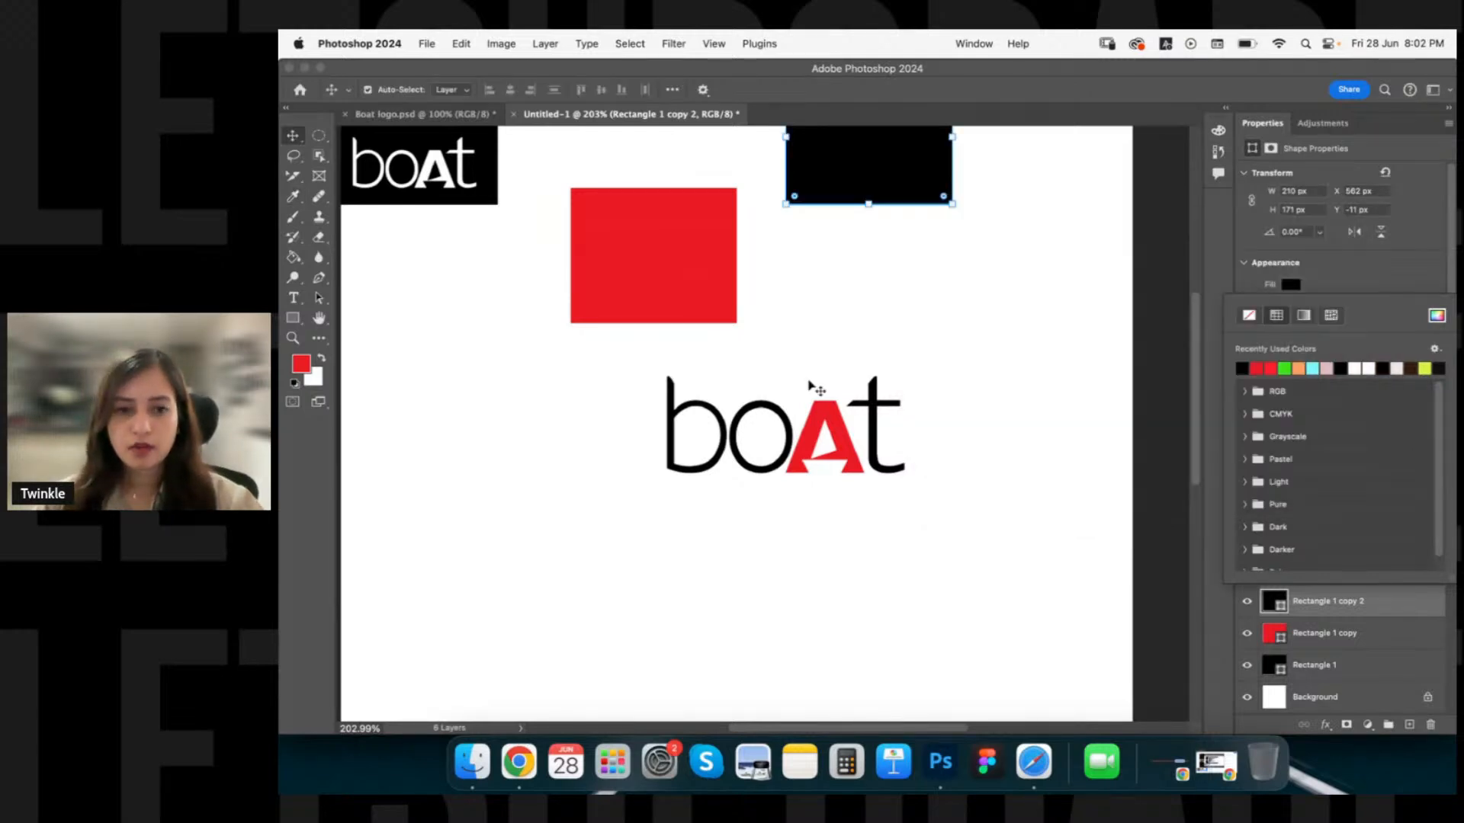
Move the red rectangle toward the upper right and stretch it to cover the whole 1000 × 1000 px canvas.
scroll(809, 385, "down", 5)
left_click(721, 271)
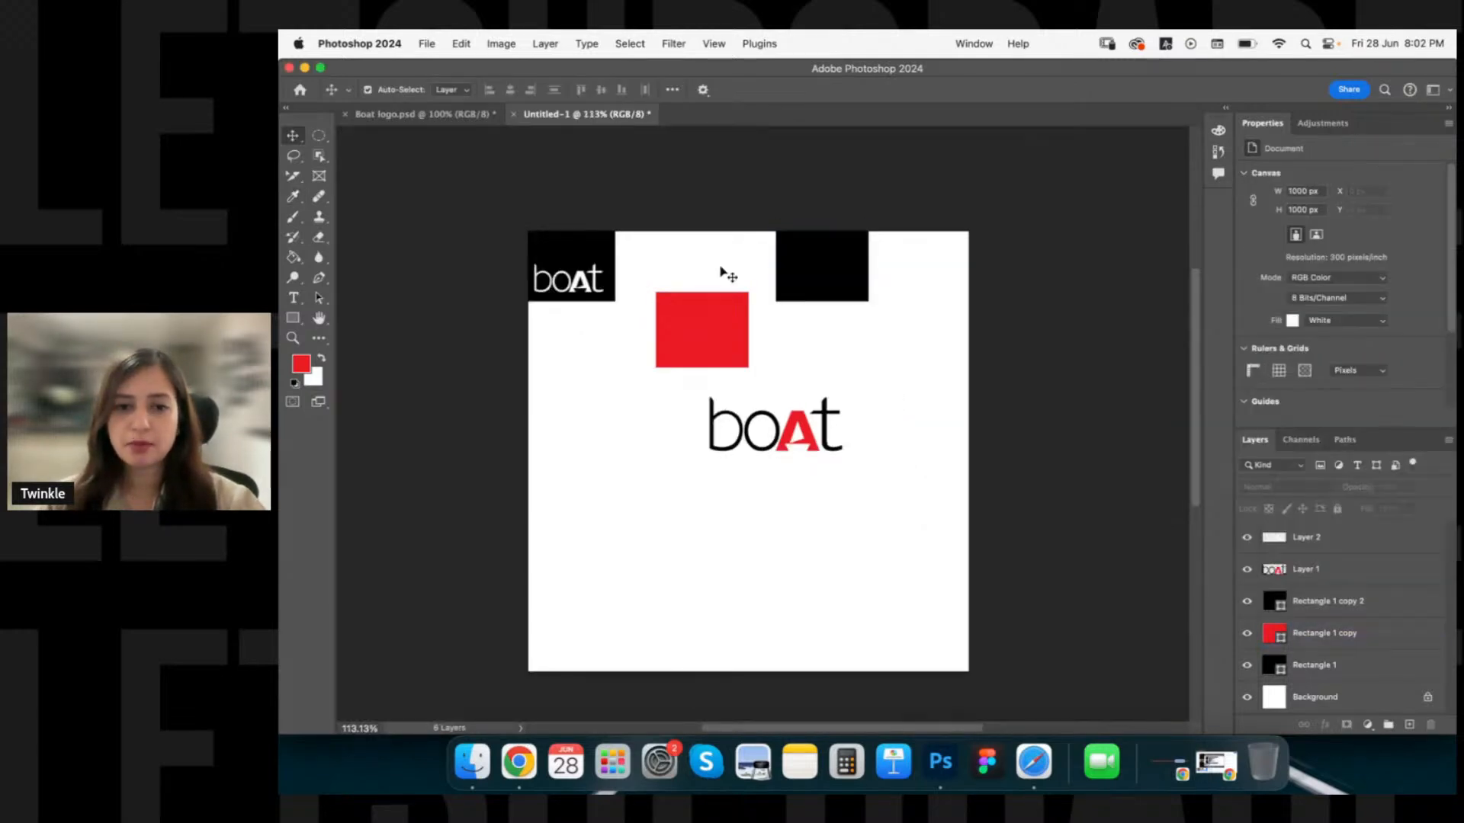
left_click(799, 278)
left_click(744, 327)
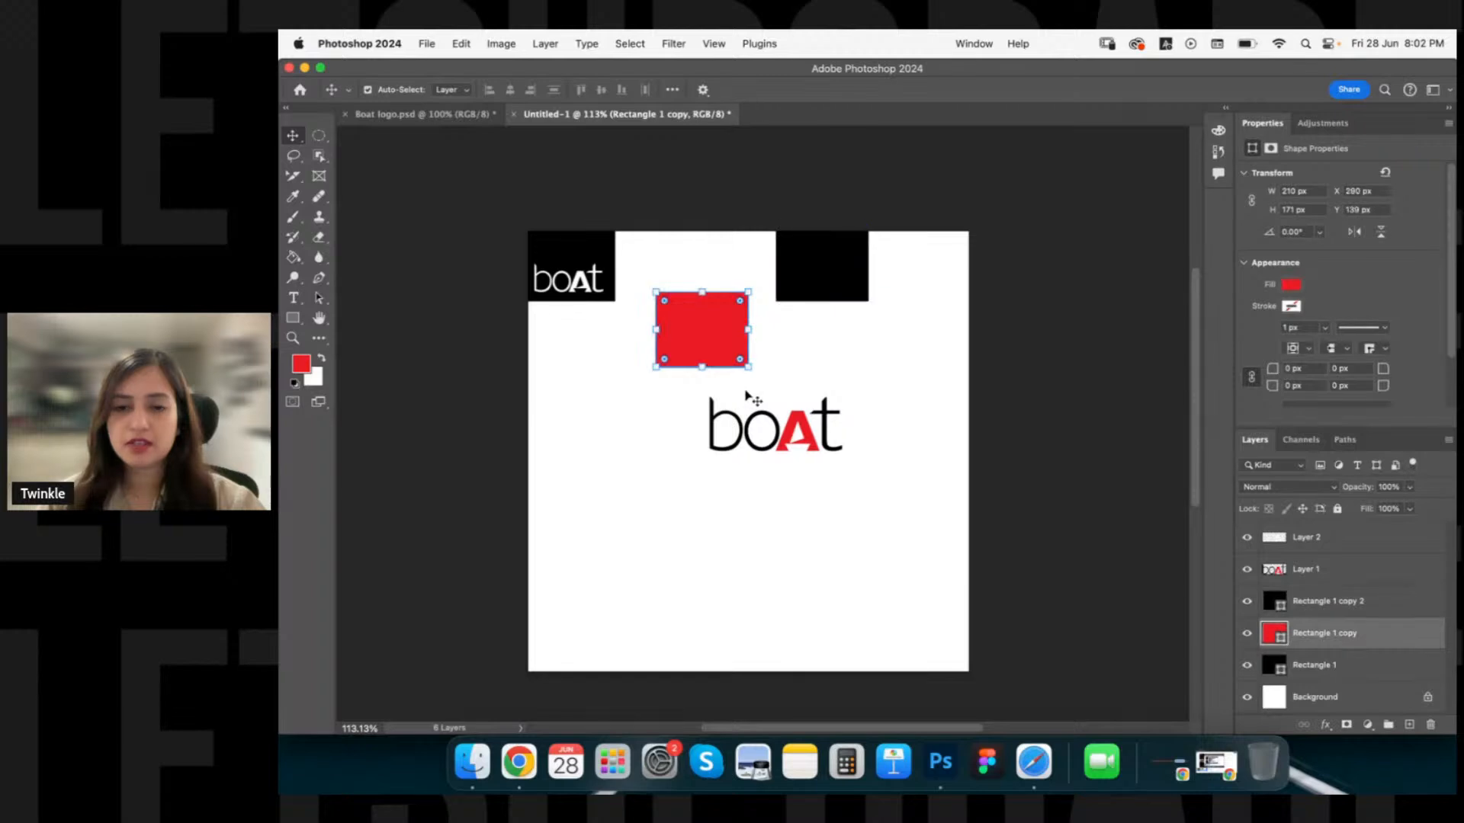
left_click_drag(728, 355, 923, 326)
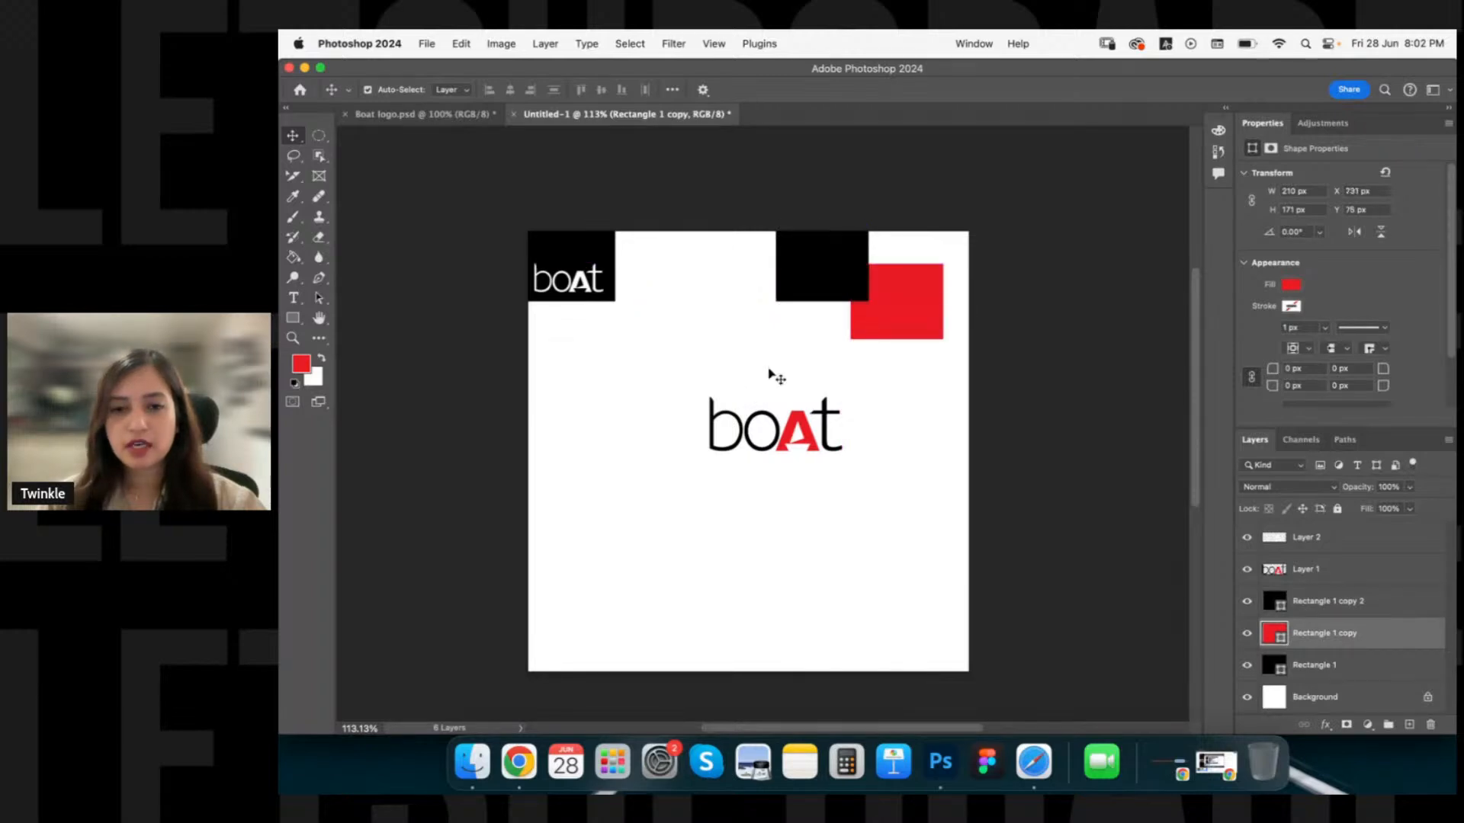
left_click(770, 374)
left_click(880, 333)
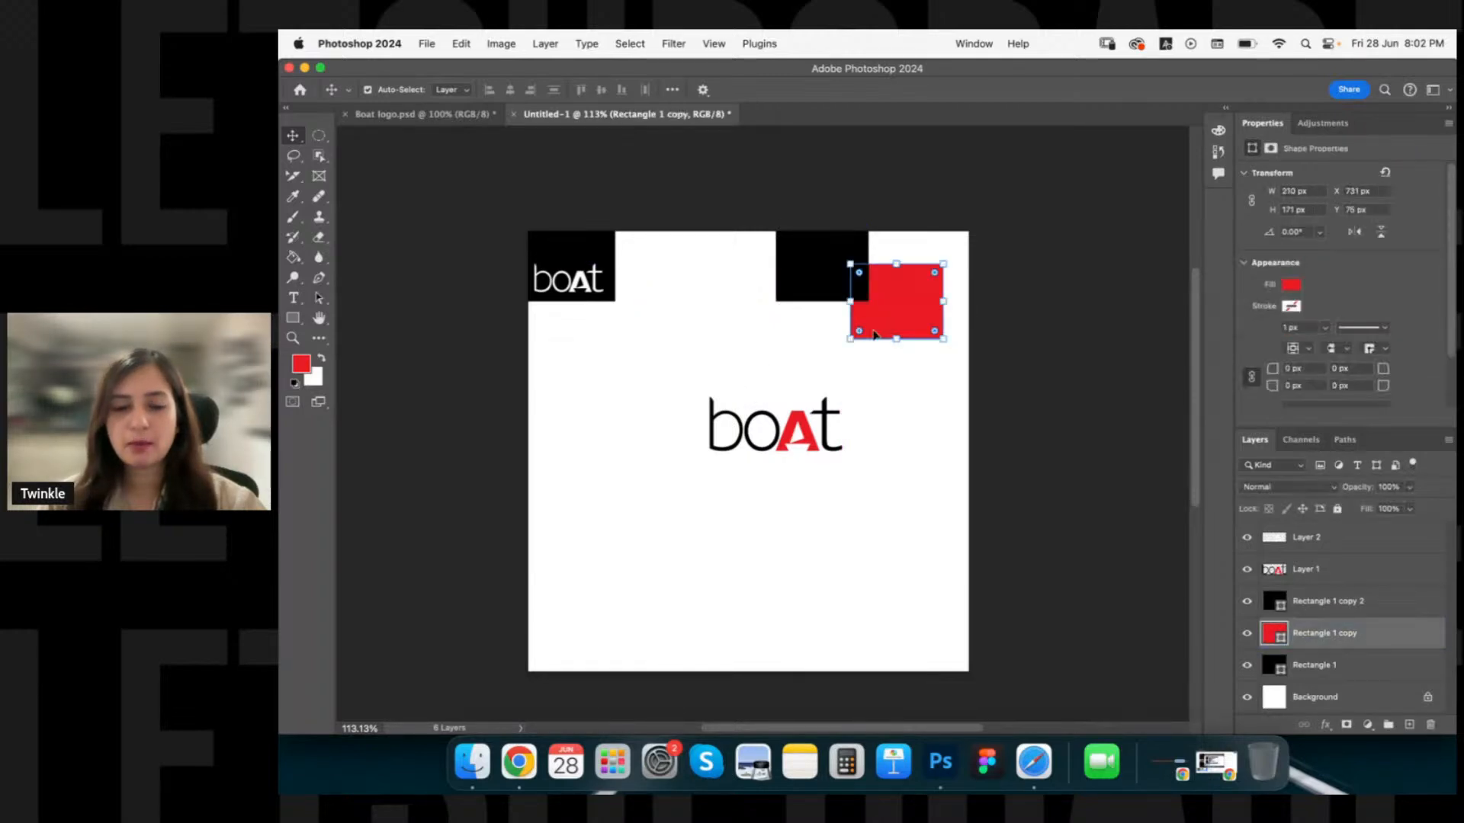
left_click_drag(849, 343, 560, 611)
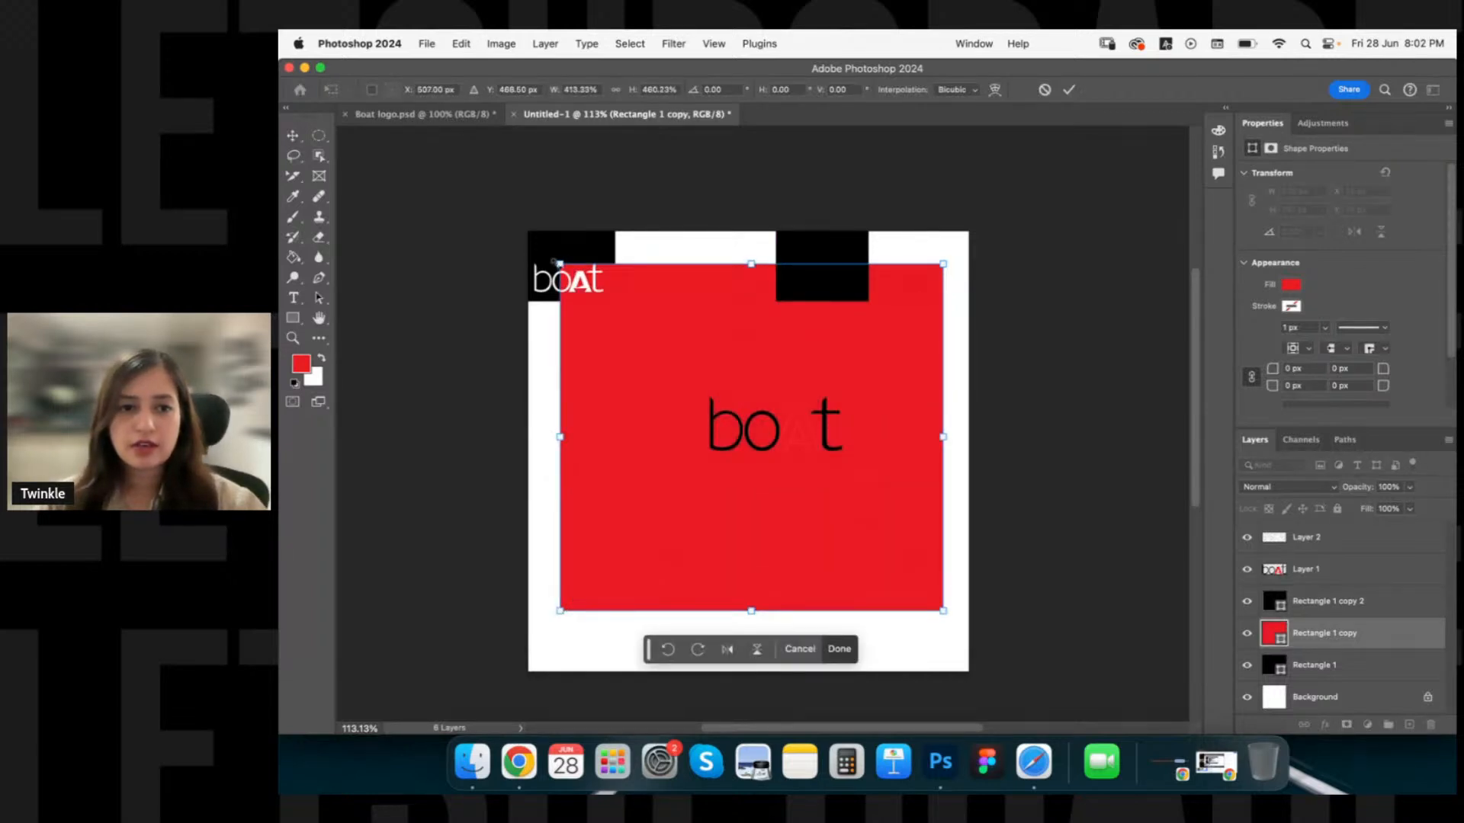
left_click_drag(558, 263, 528, 231)
left_click_drag(942, 611, 969, 671)
key("Return")
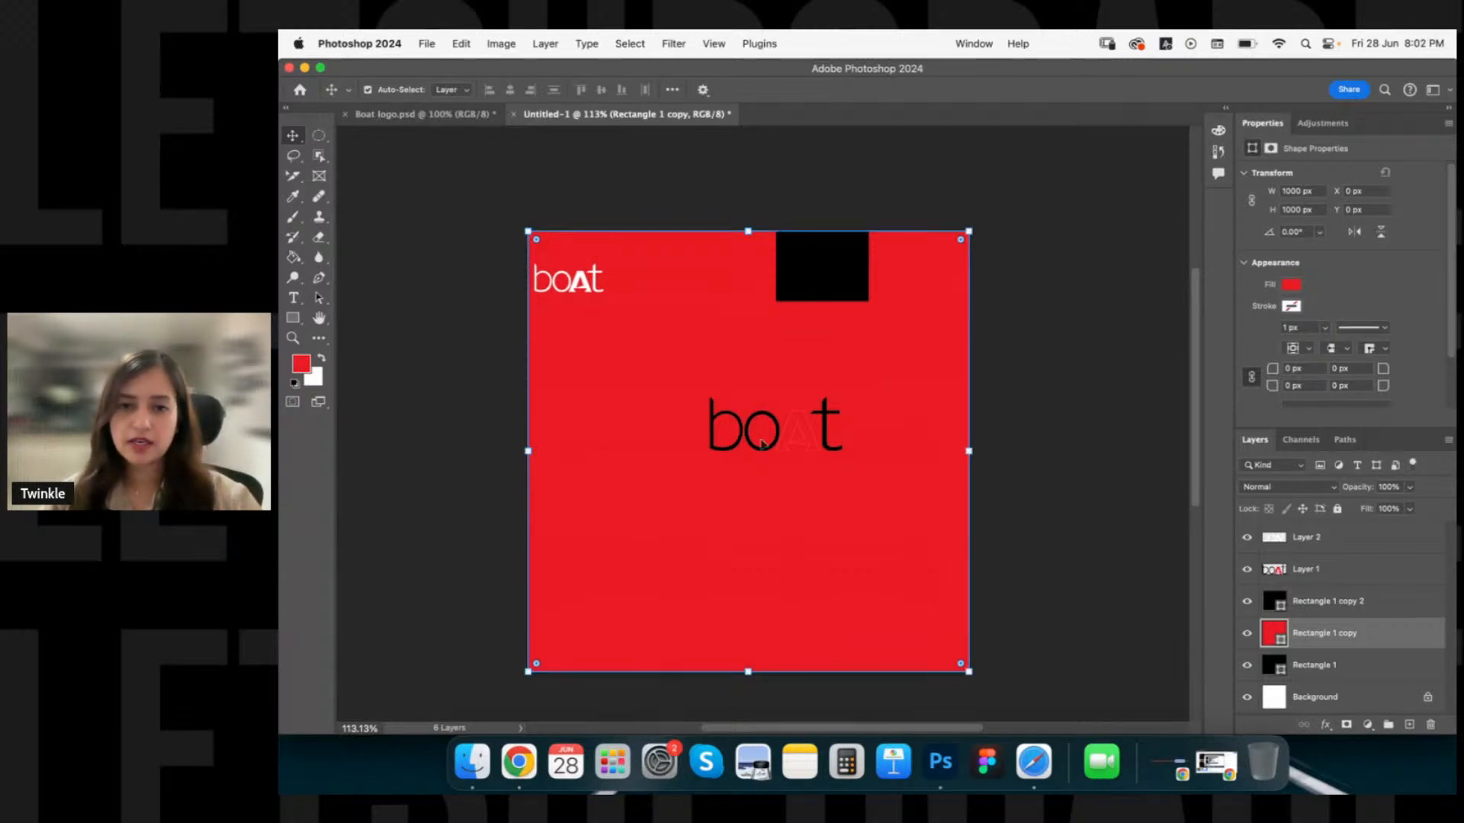
Delete both black rectangles, moving the red rectangle beneath the one behind the white logo to reach it.
left_click(844, 288)
key("BackSpace")
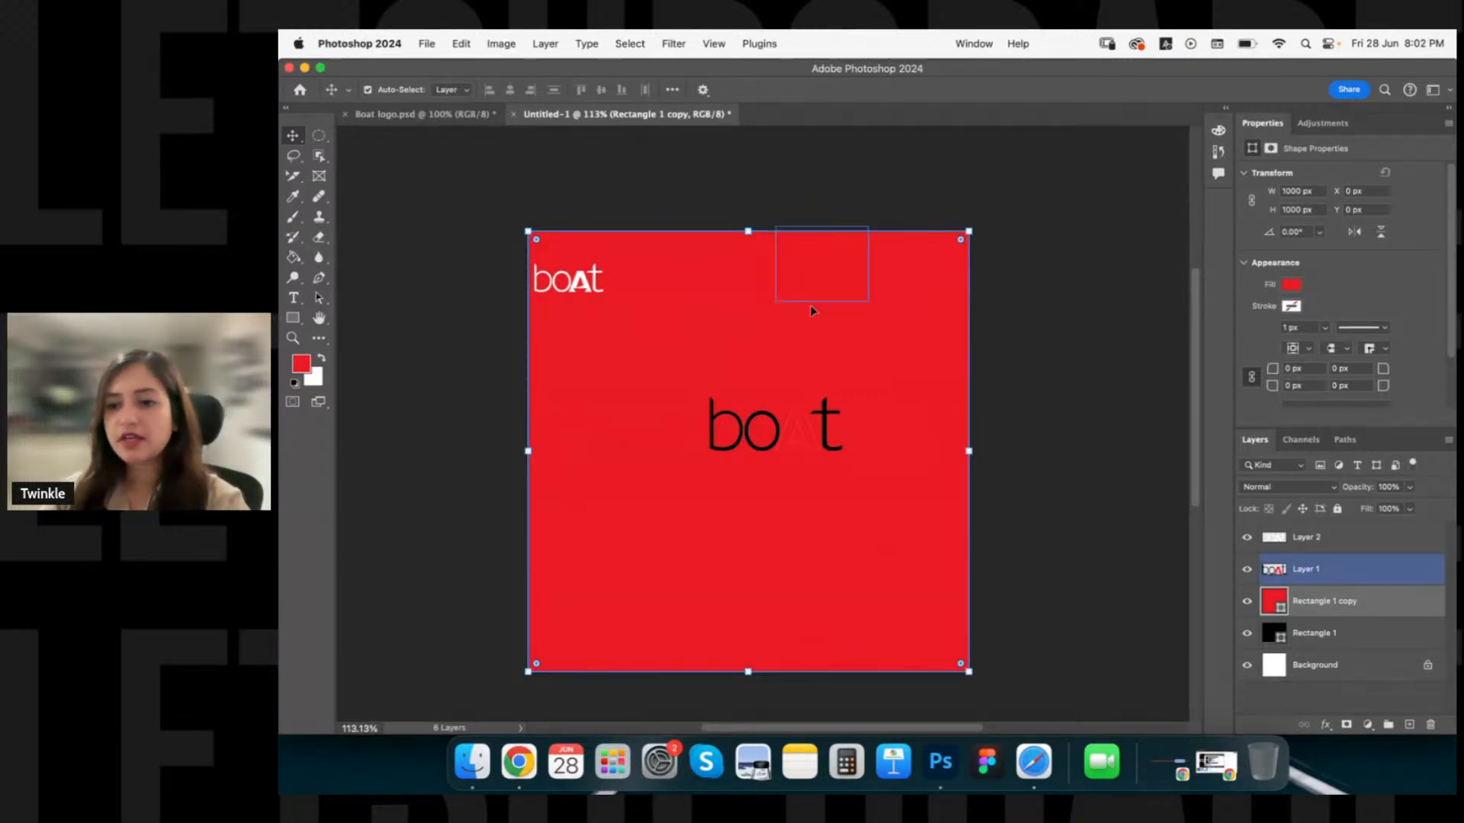
left_click_drag(1333, 603, 1344, 646)
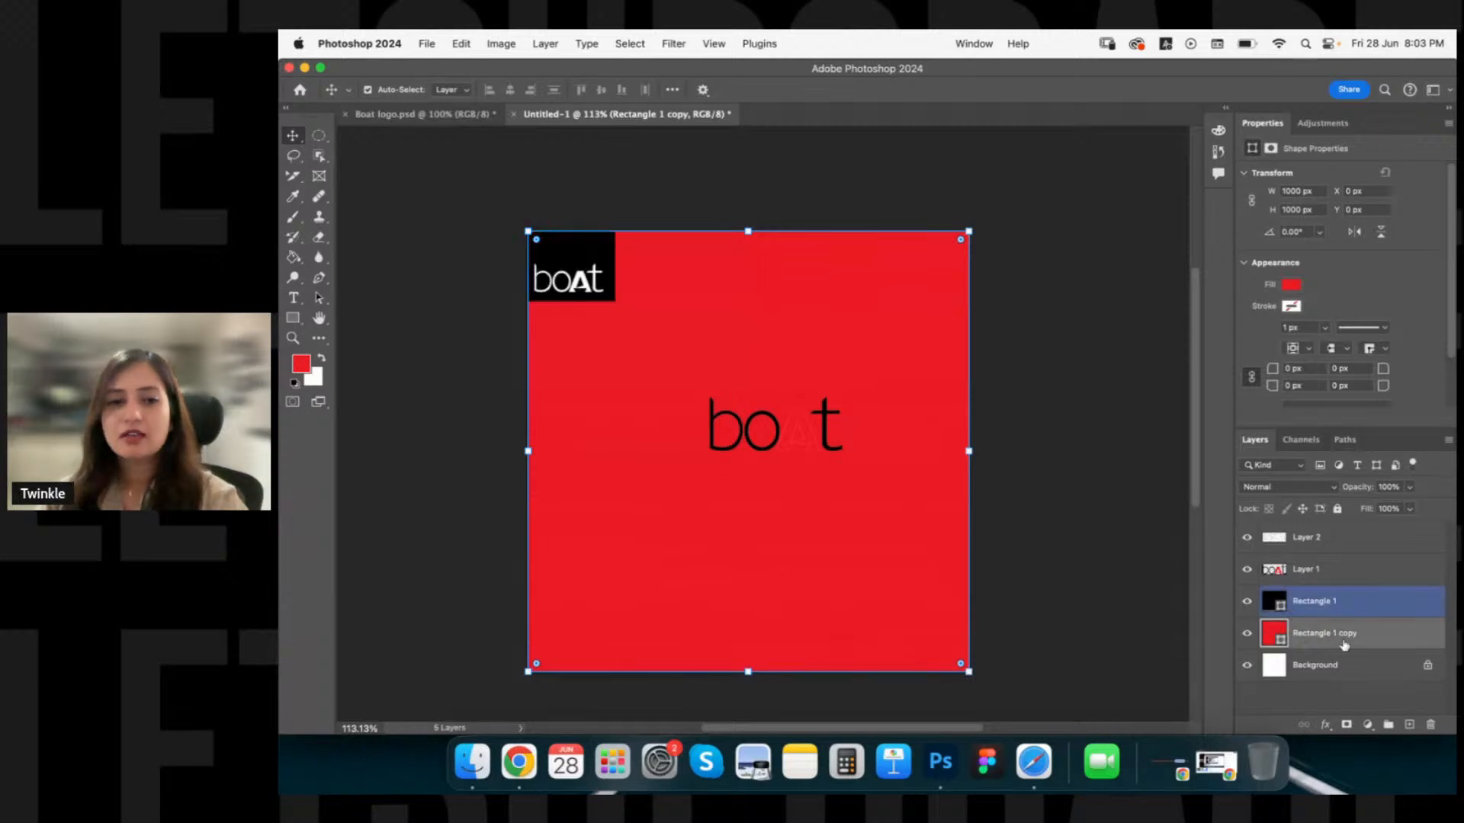
key("BackSpace")
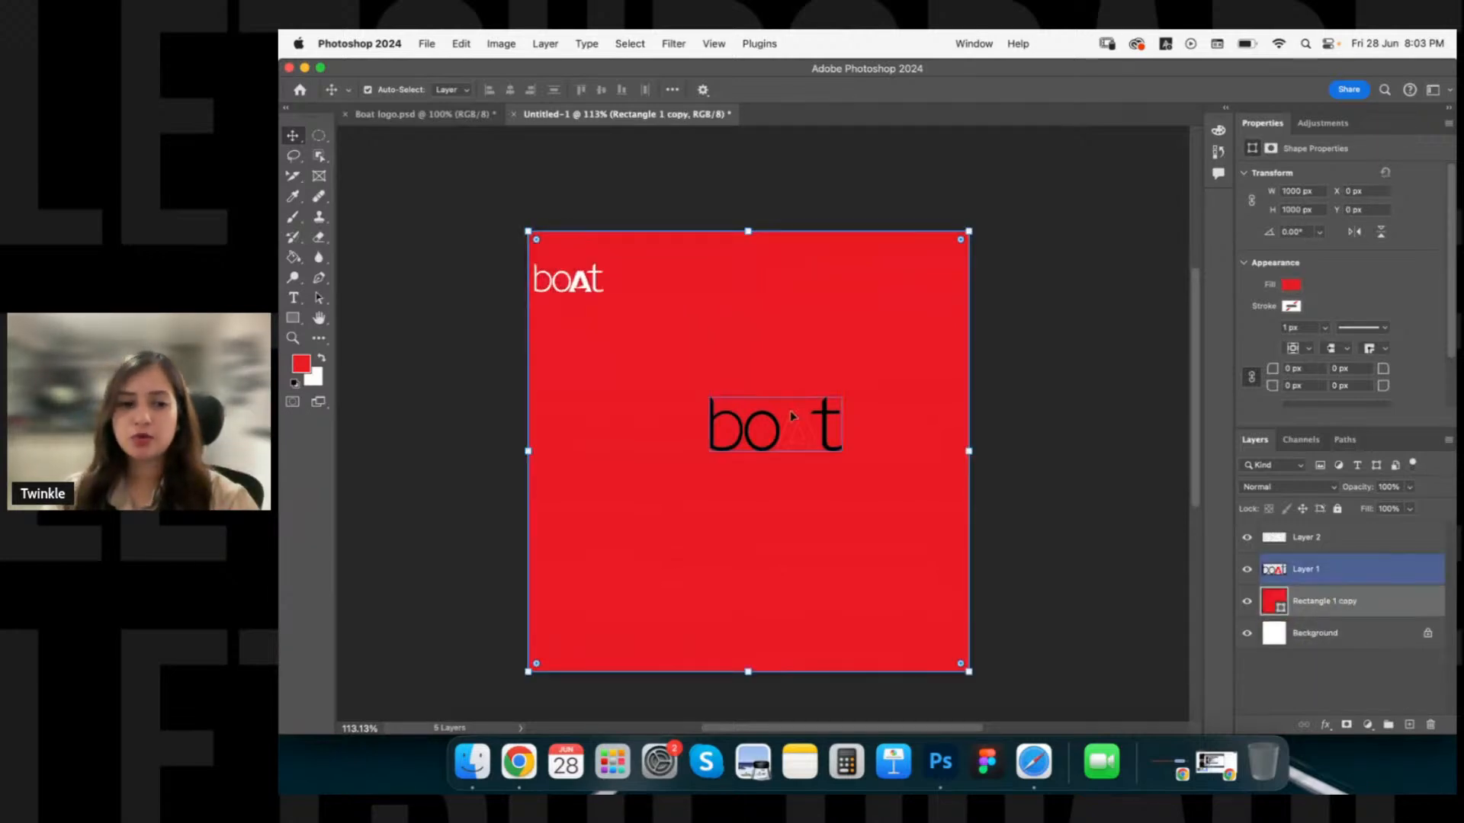
Open the latest screenshot with the poster brief from the Desktop folder, read it, and return to Photoshop.
left_click(810, 433)
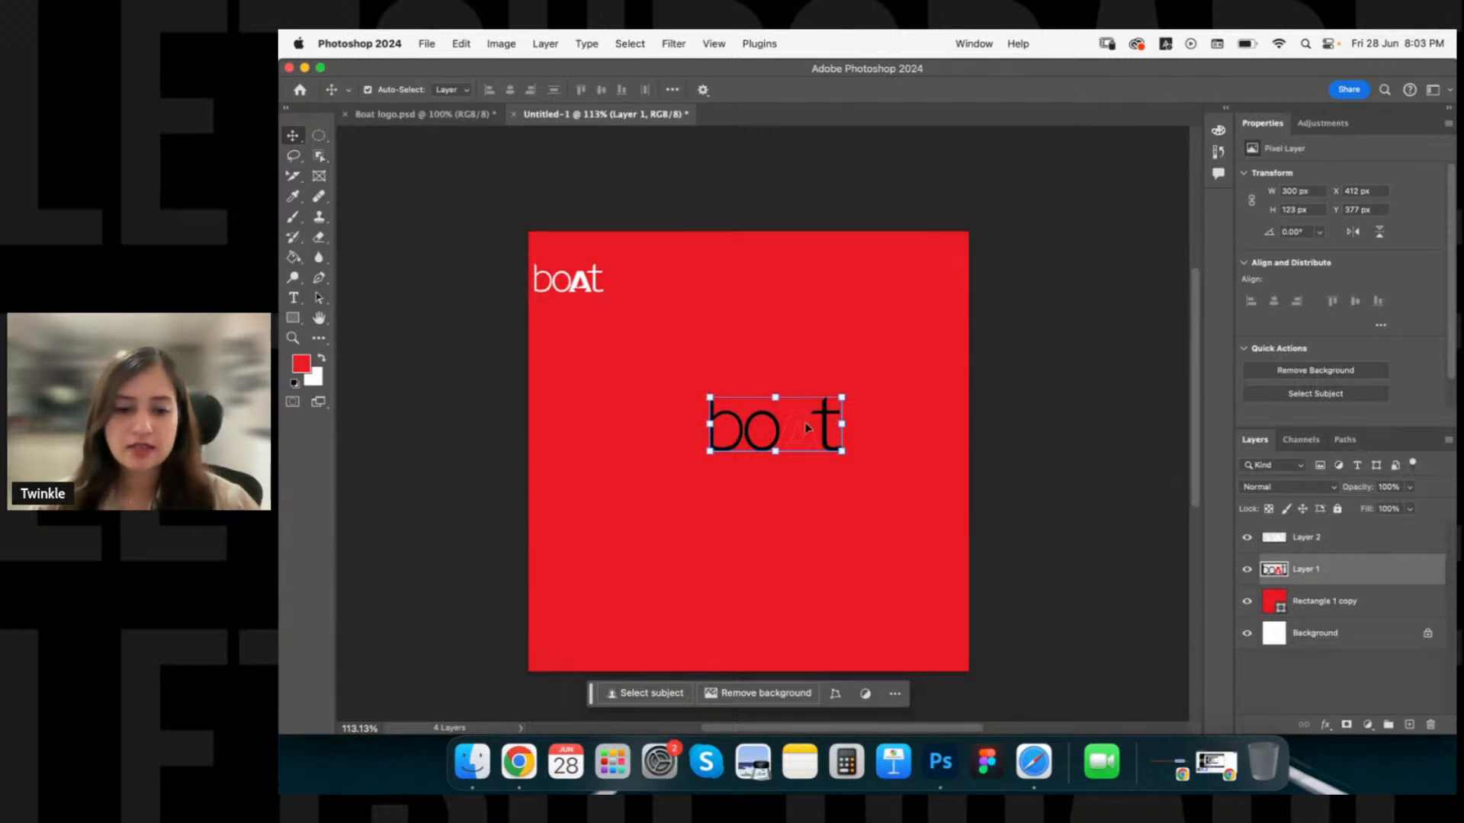
left_click(468, 754)
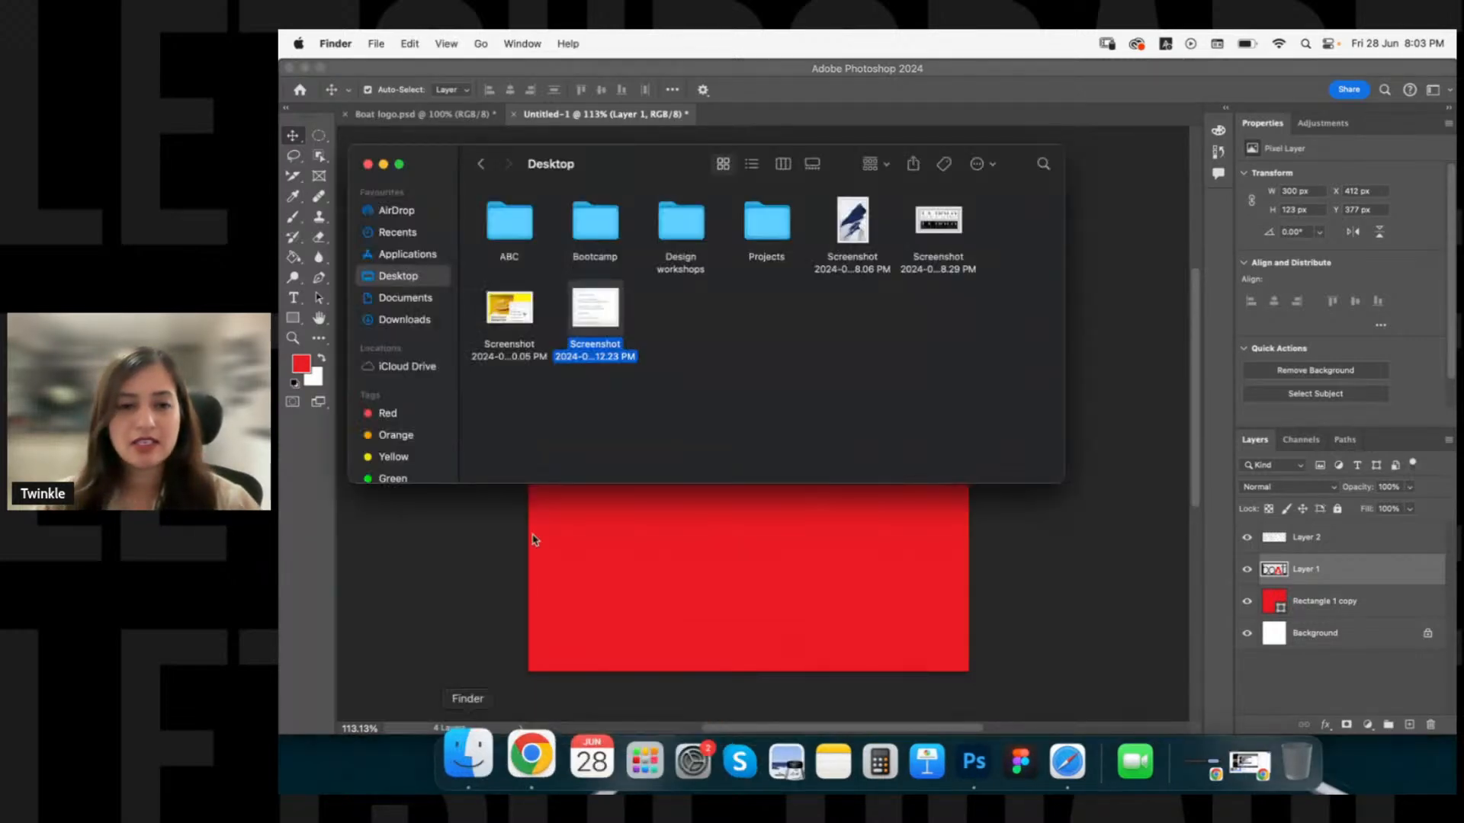
double_click(598, 319)
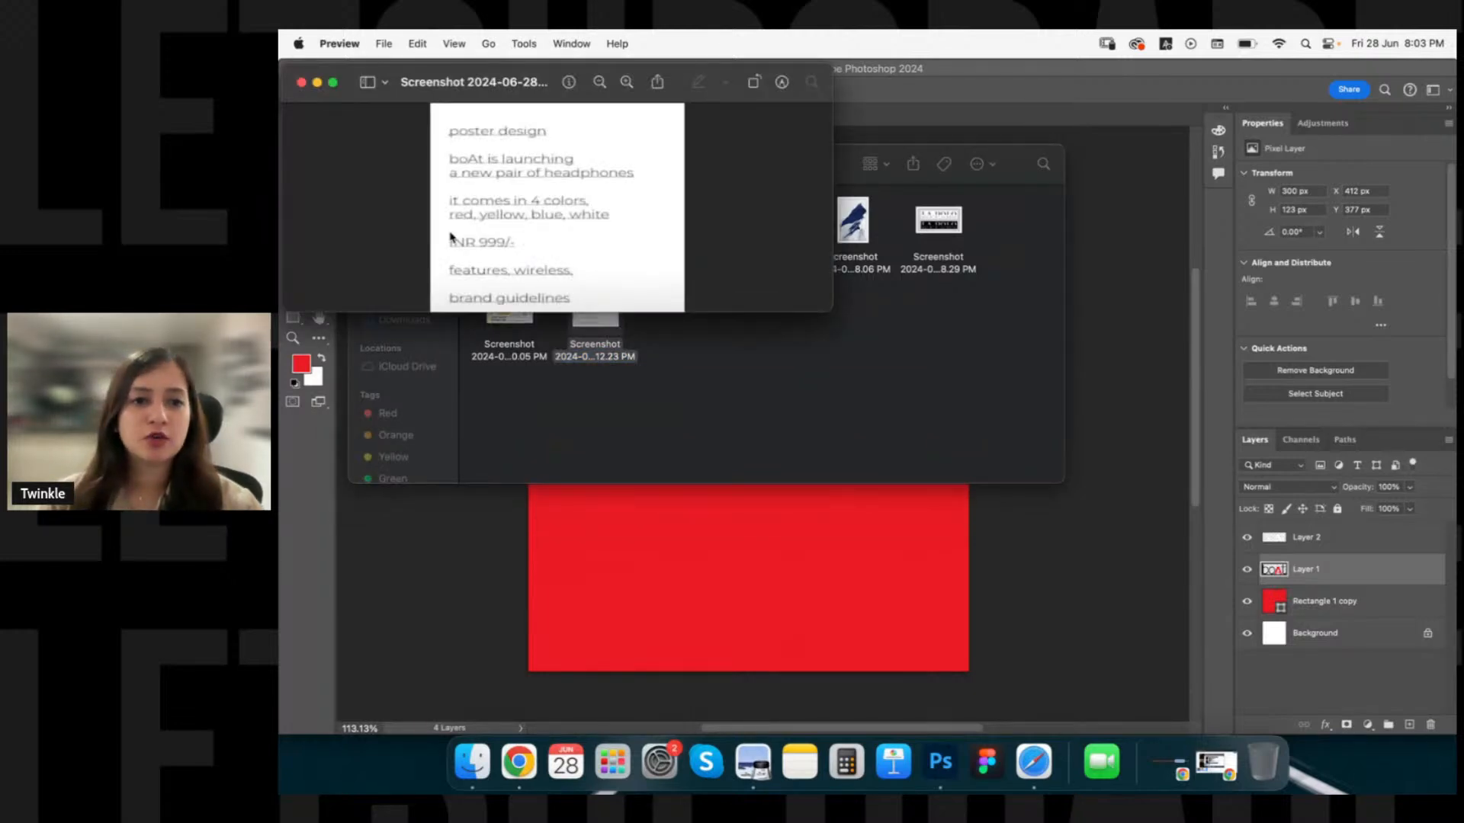
left_click(641, 502)
left_click(636, 515)
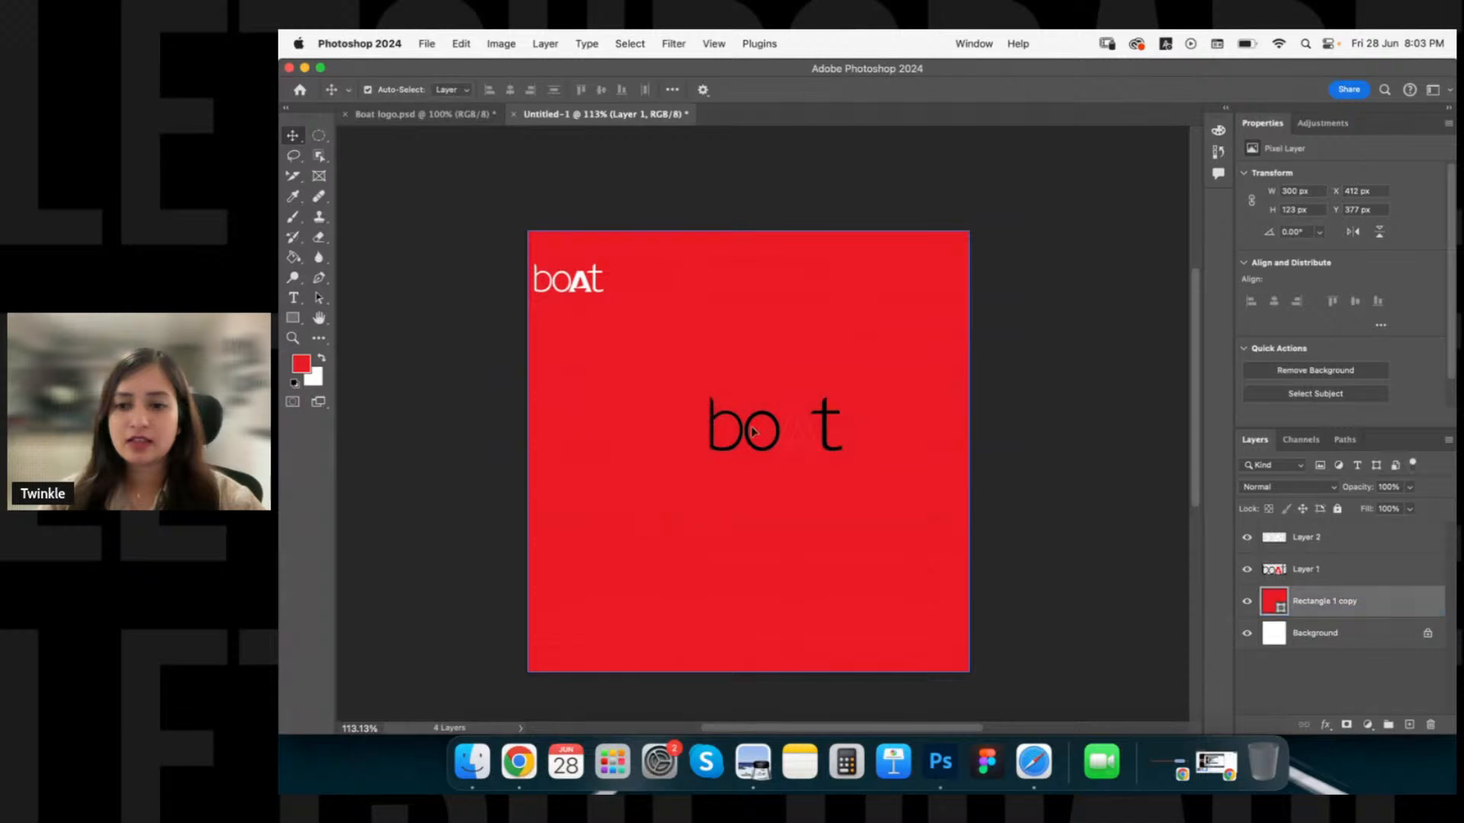
Lock the full-canvas red rectangle layer so that it serves as a fixed background, and clear the selection.
left_click(825, 436)
left_click(1385, 603)
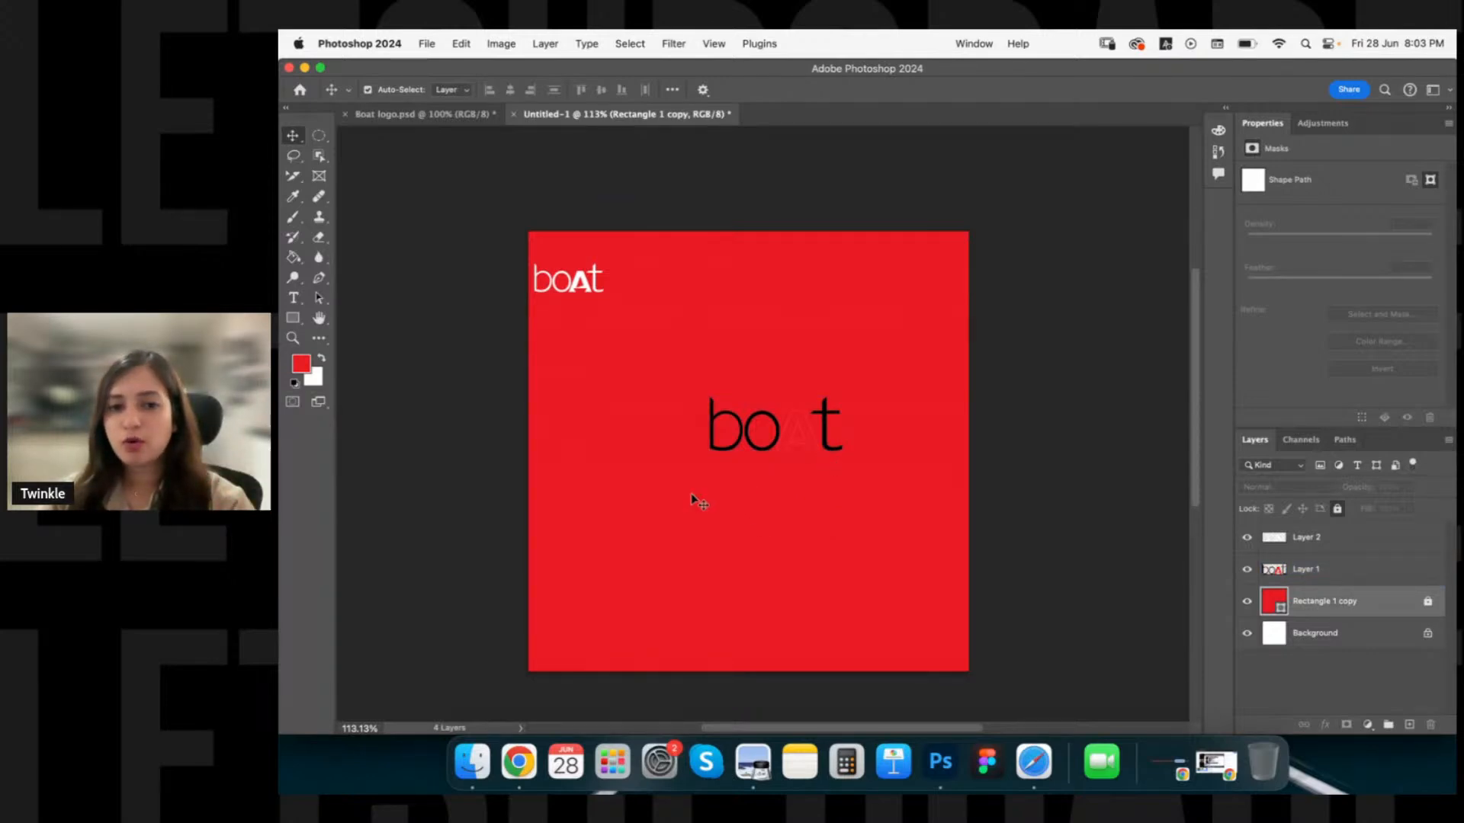
left_click(712, 440)
left_click(504, 648)
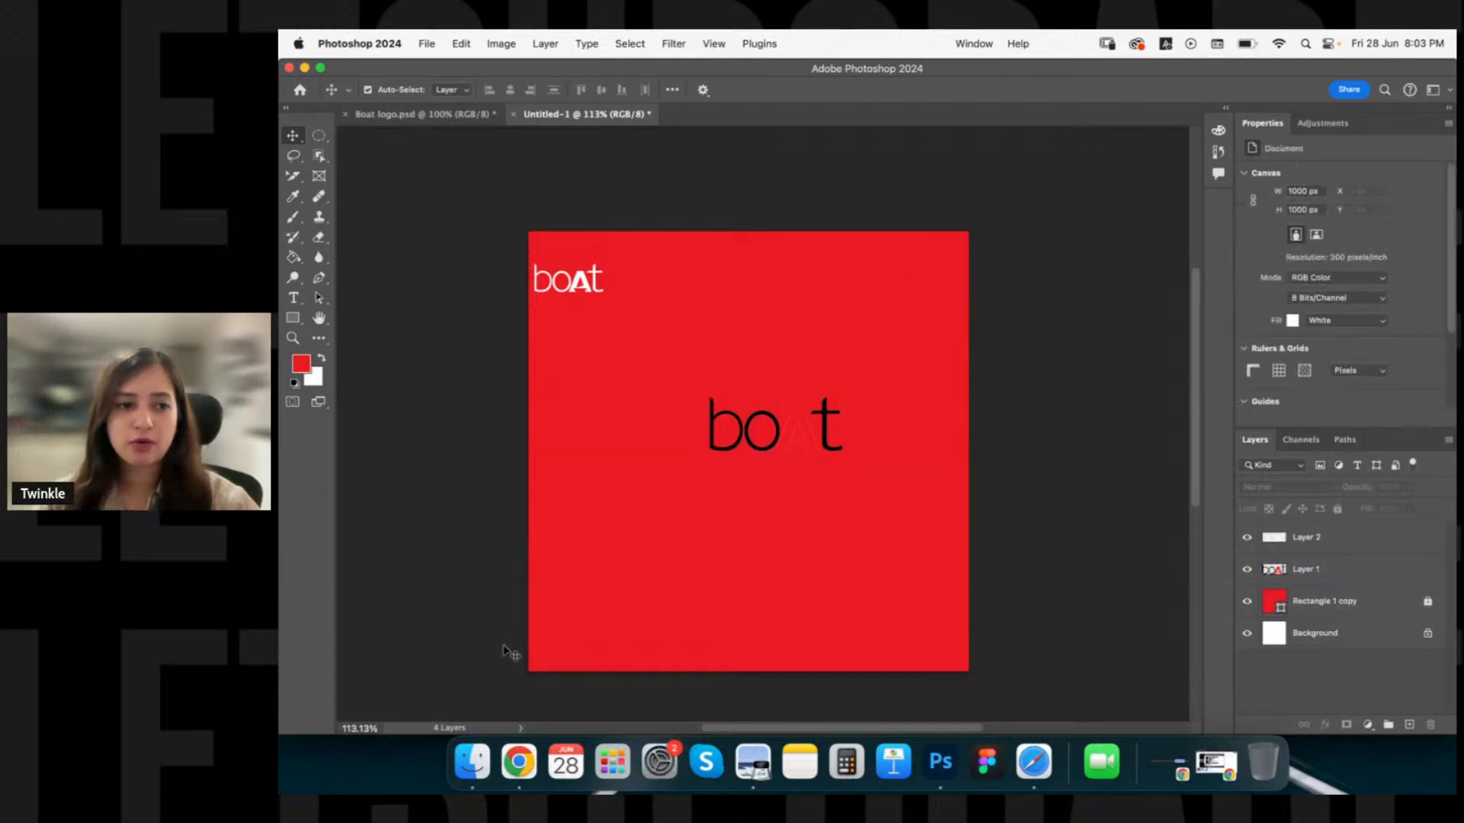
Draw a black rectangle about 911 × 649 px over the lower part of the red background, at about X 47 px, Y 300 px.
left_click(295, 318)
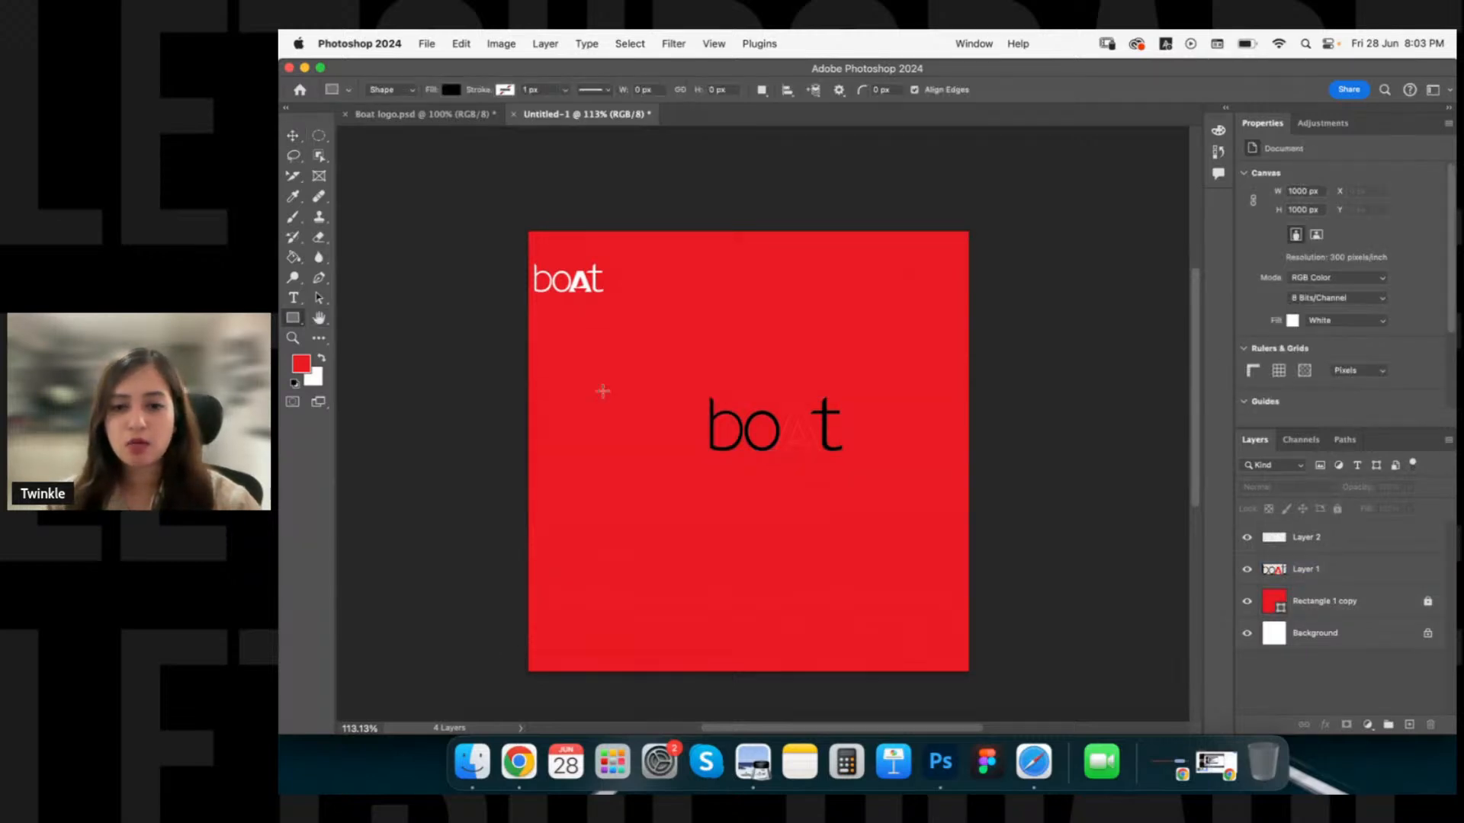
left_click_drag(548, 364, 951, 650)
key("v")
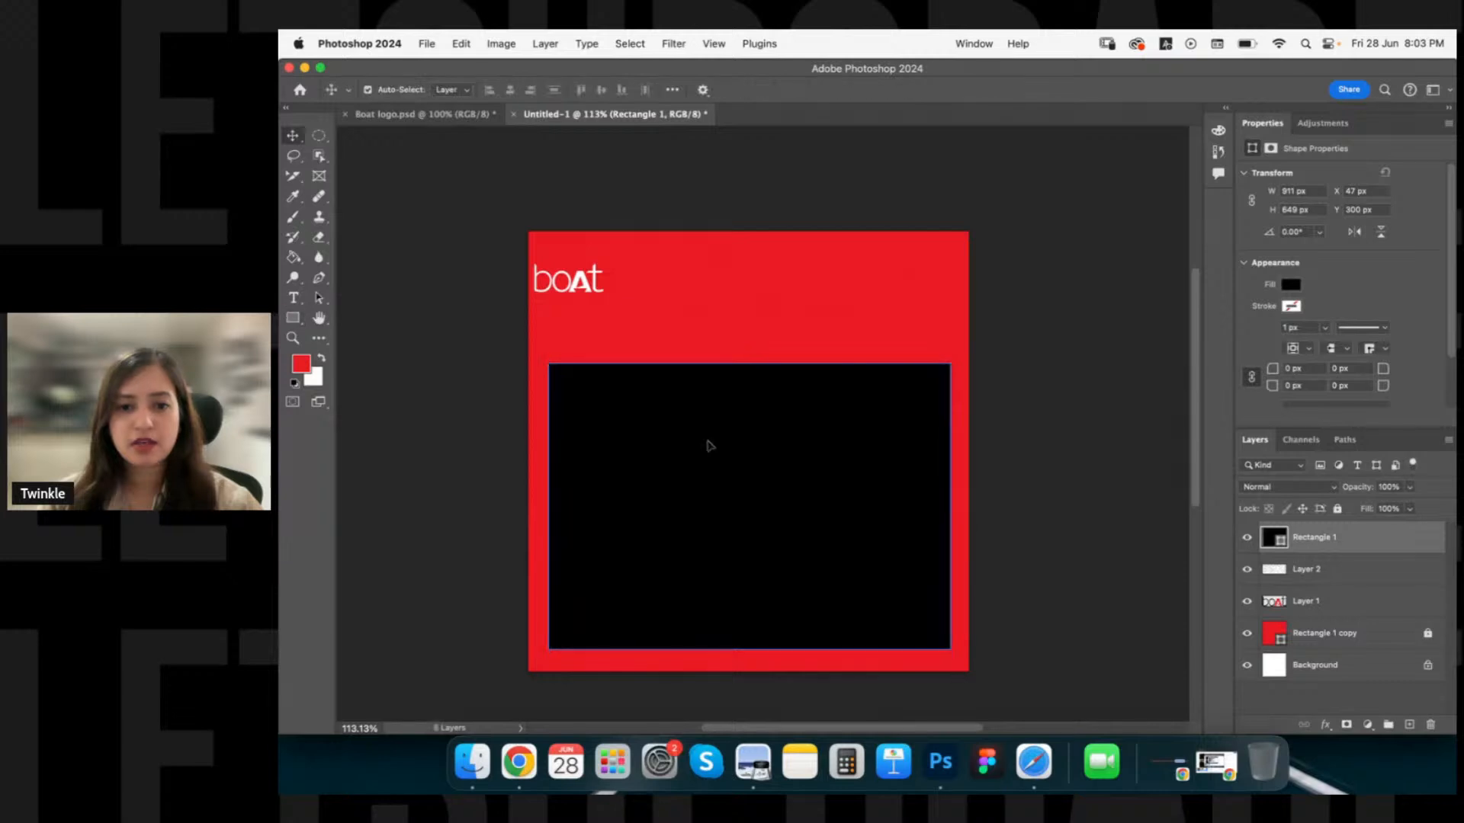
Nudge the black rectangle to X 45 px, change its fill to white, and clear the selection.
left_click_drag(708, 445, 709, 444)
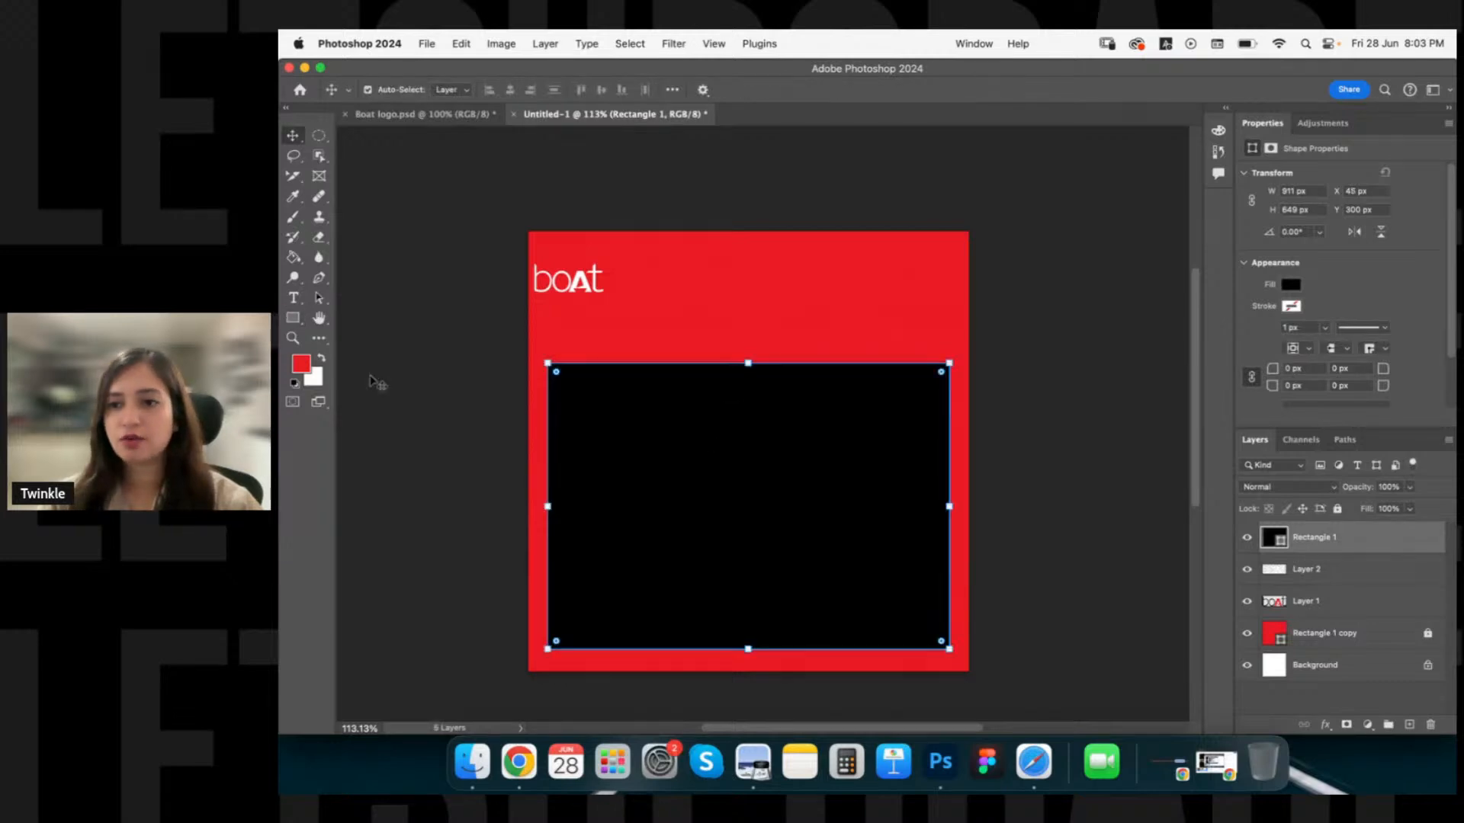
left_click(1288, 286)
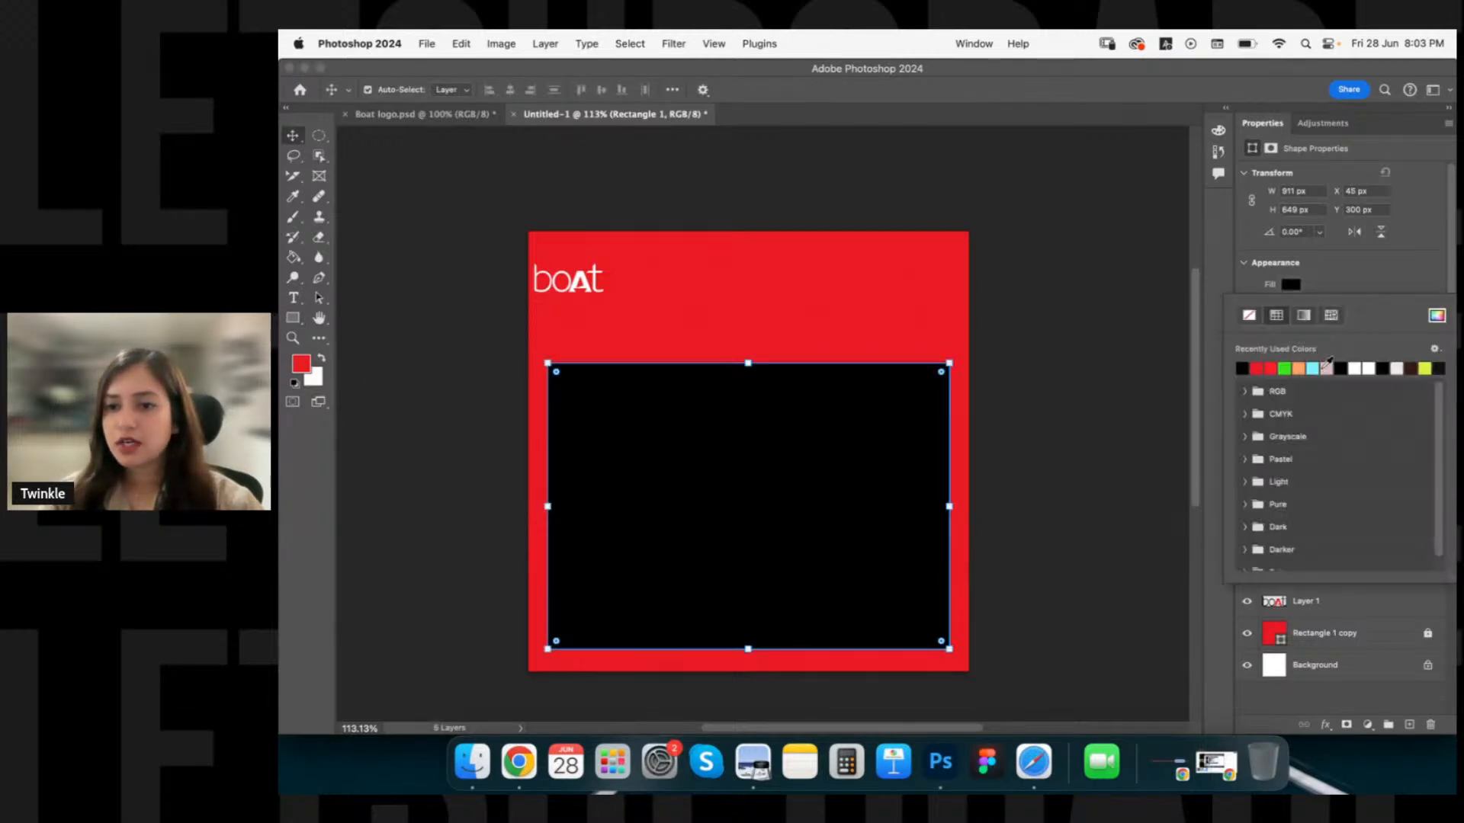
left_click(1365, 368)
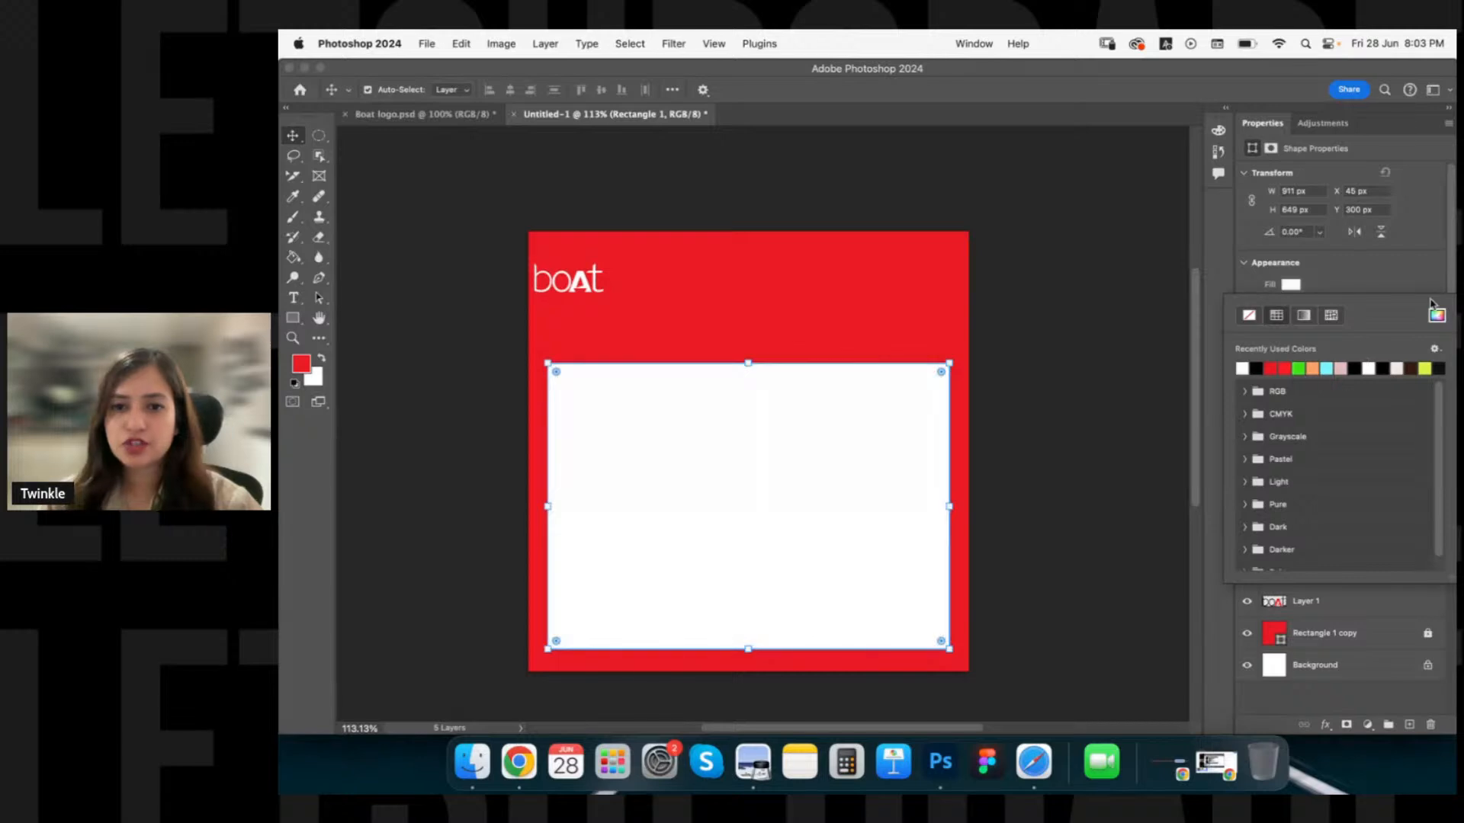
left_click(1436, 313)
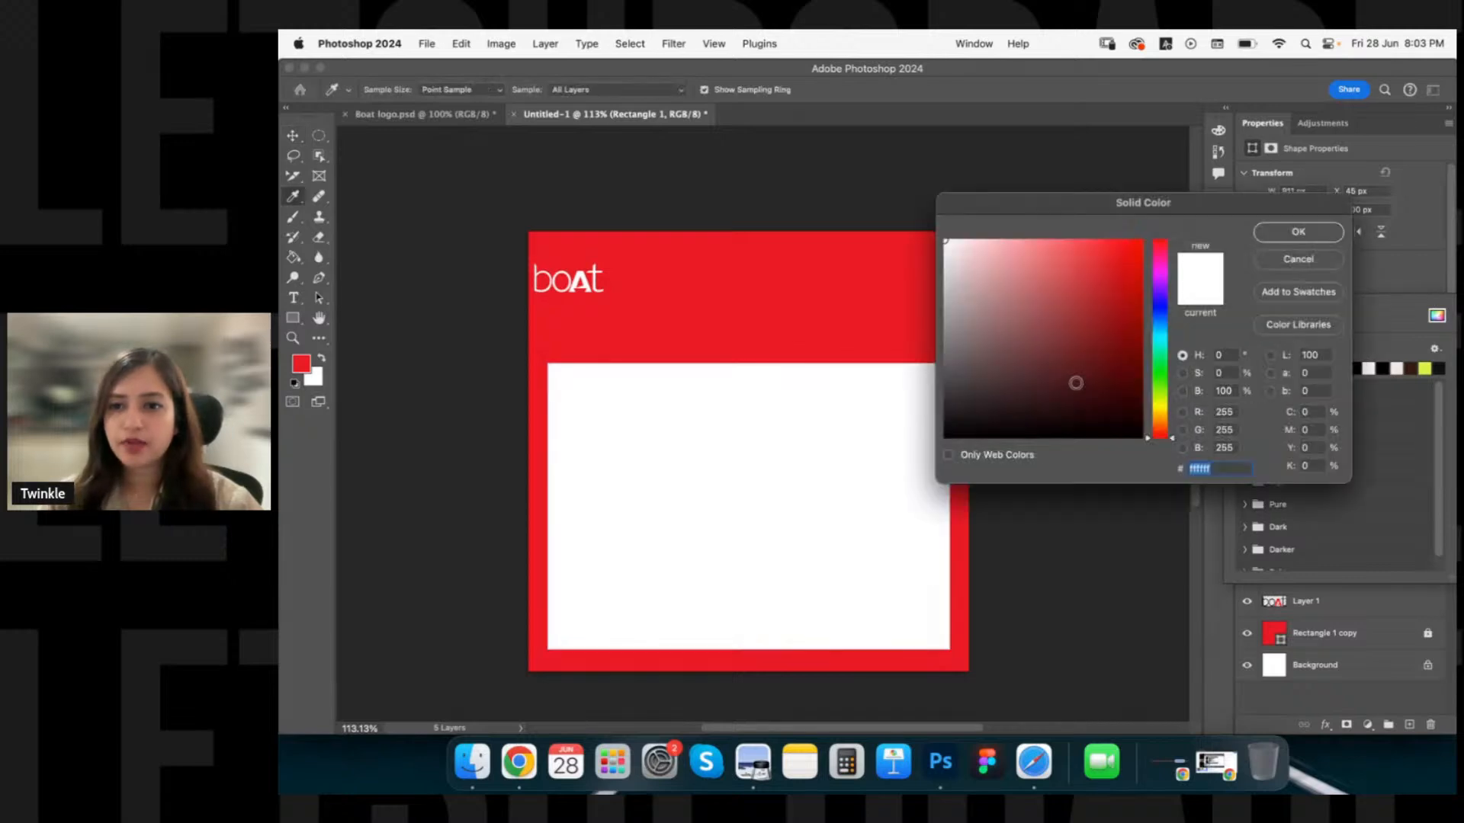
left_click(1314, 233)
left_click(787, 417)
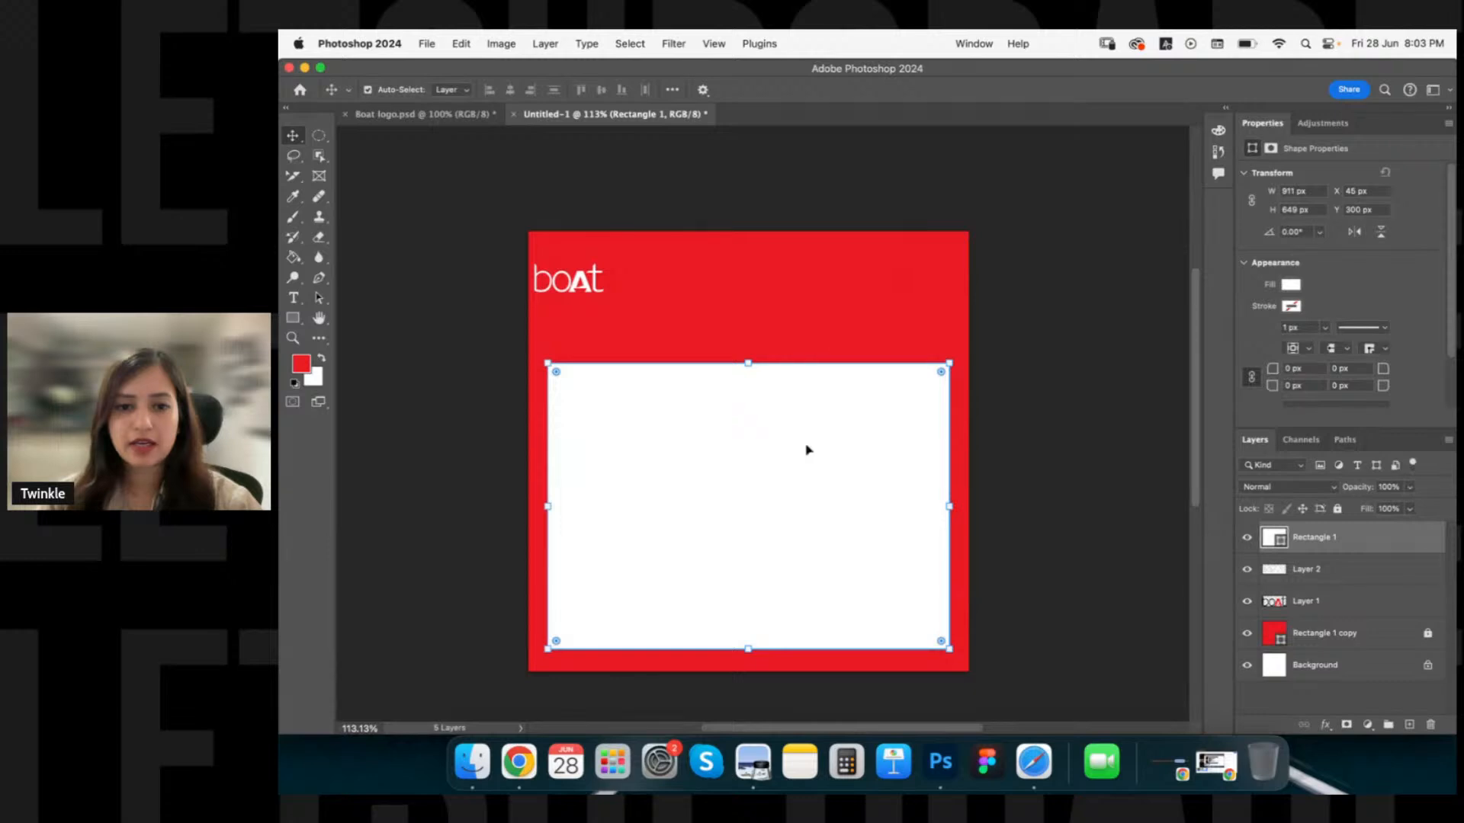
left_click_drag(808, 450, 811, 456)
left_click(1136, 344)
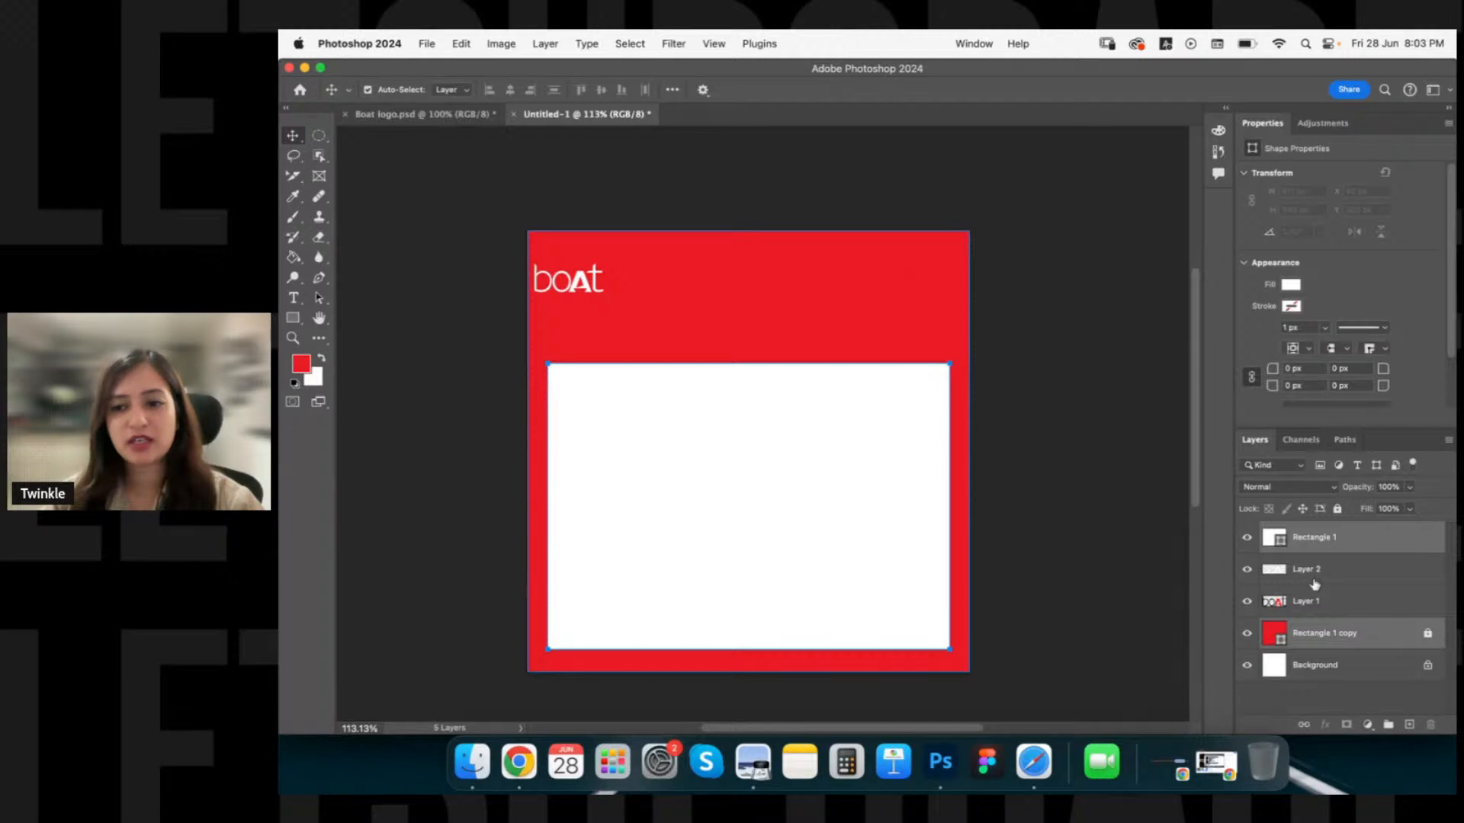
Unlock the red background to center the white rectangle on it, and shift the white rectangle down to about Y 307 px.
left_click(1323, 602)
left_click(1428, 635)
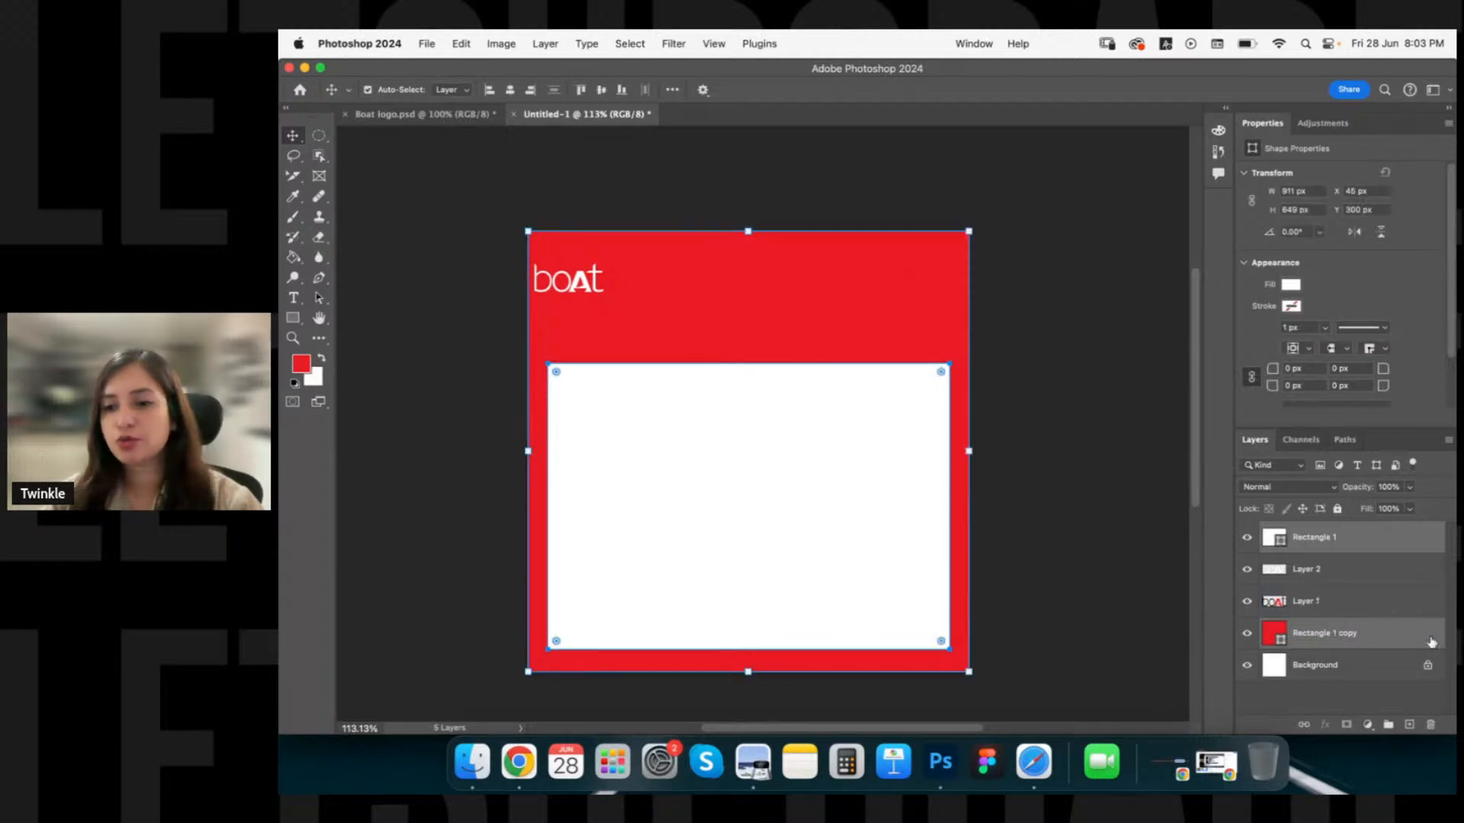
left_click(1345, 634)
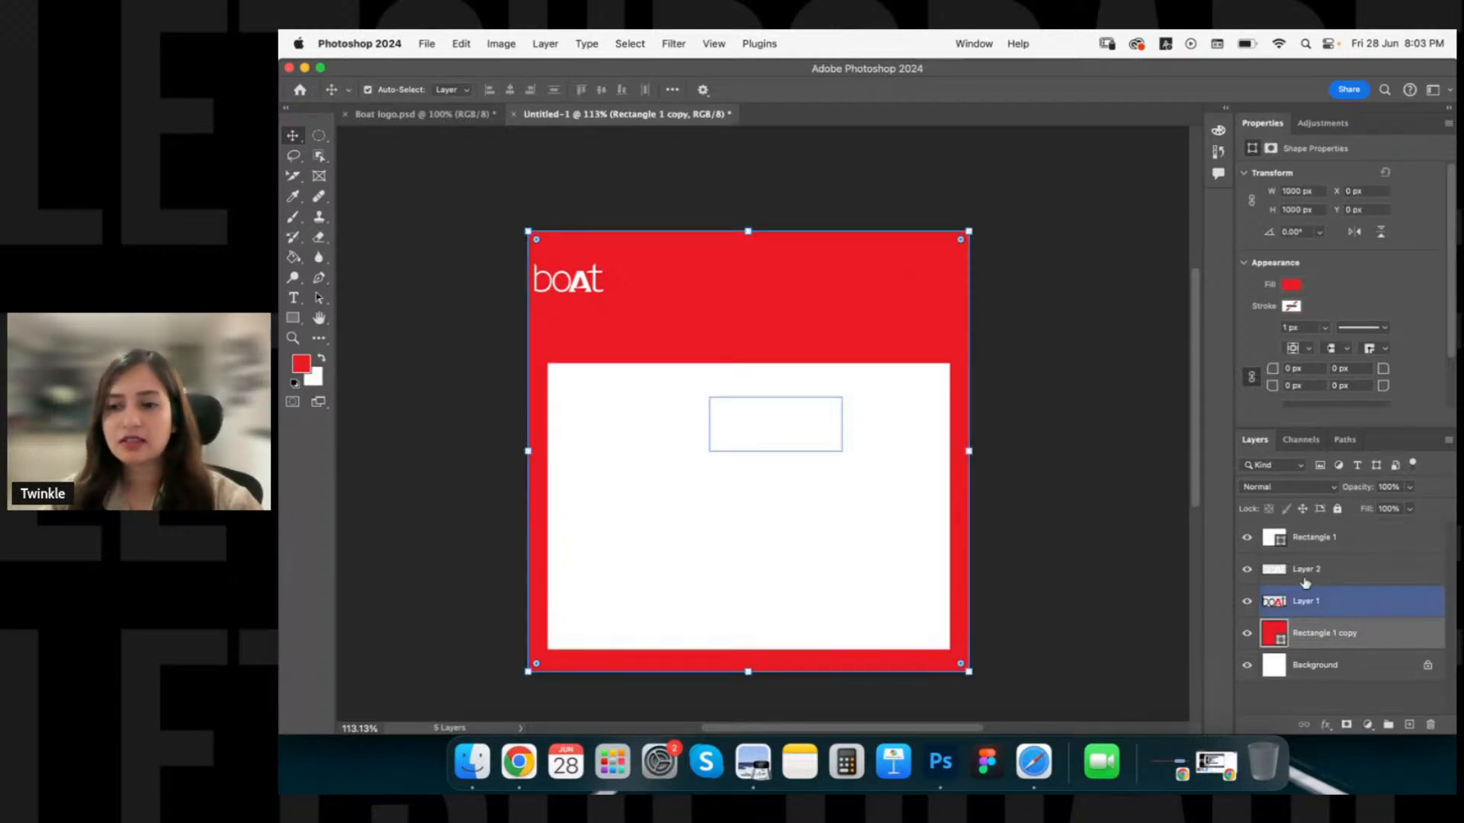
left_click(1324, 539, "super")
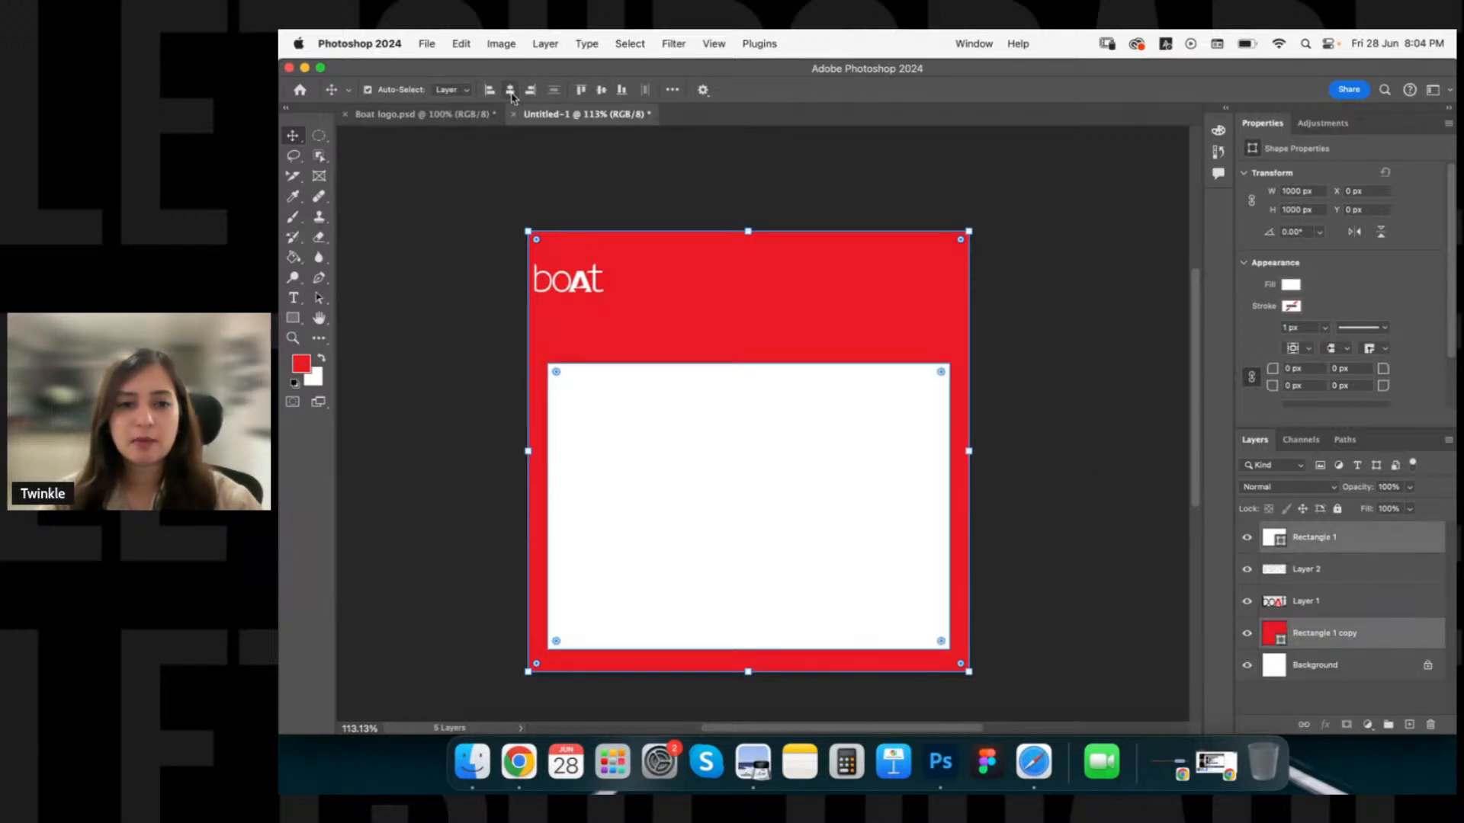
left_click(602, 90)
left_click(1044, 317)
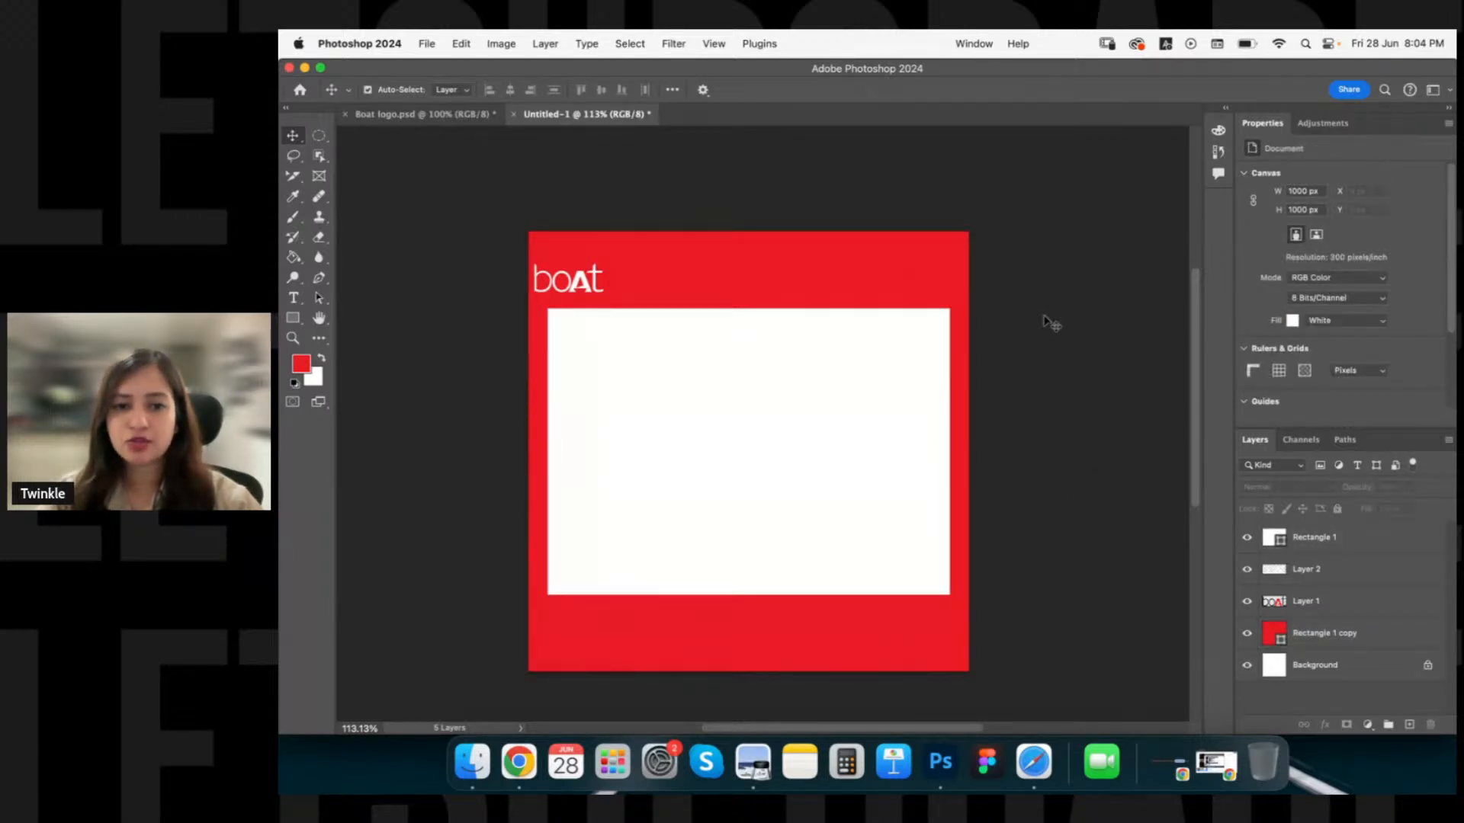
left_click_drag(828, 366, 826, 406)
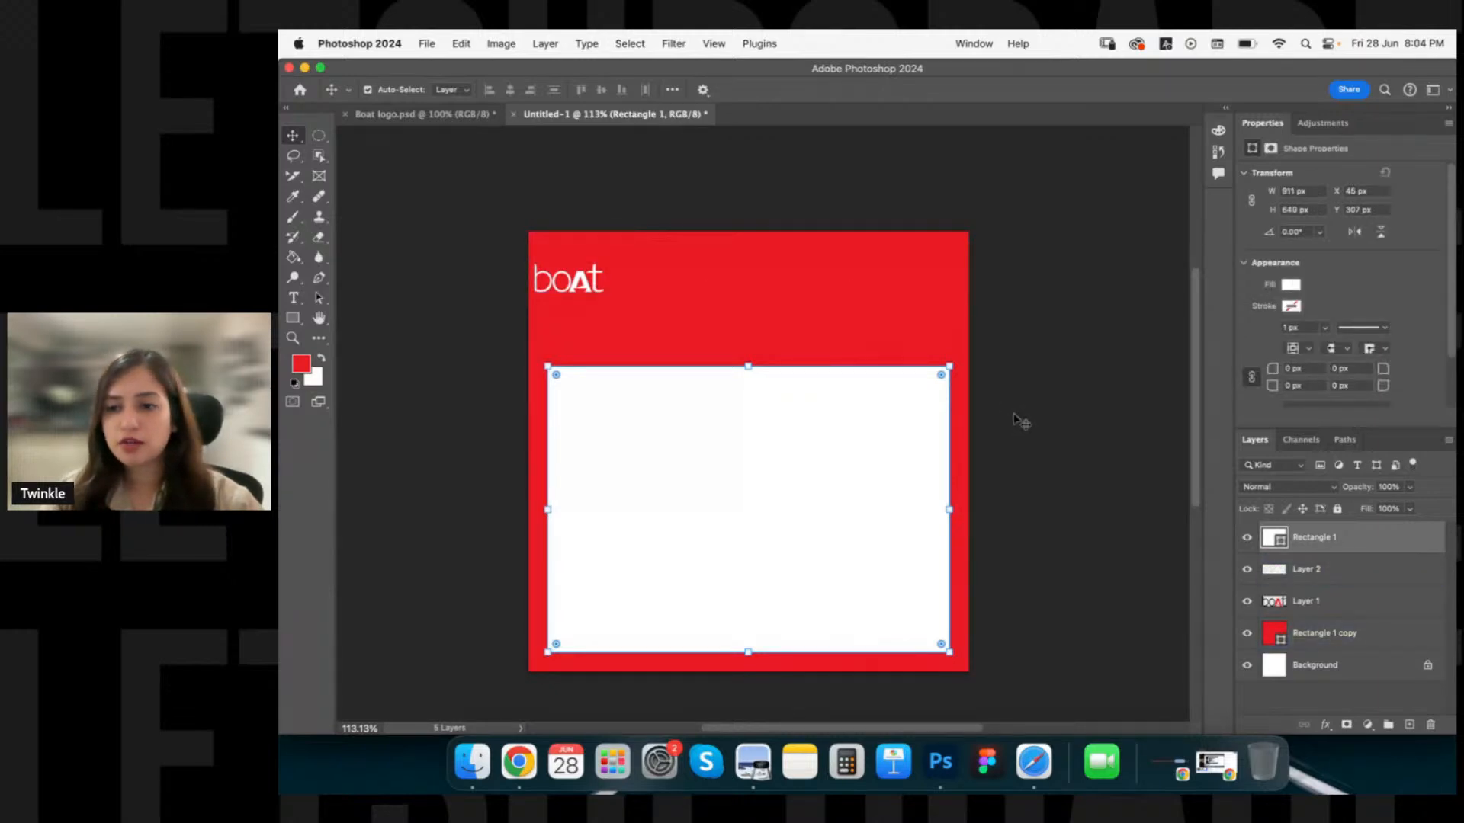
Lock the red and white rectangle layers, and place the white rectangle's layer beneath both logo layers.
left_click(1361, 634)
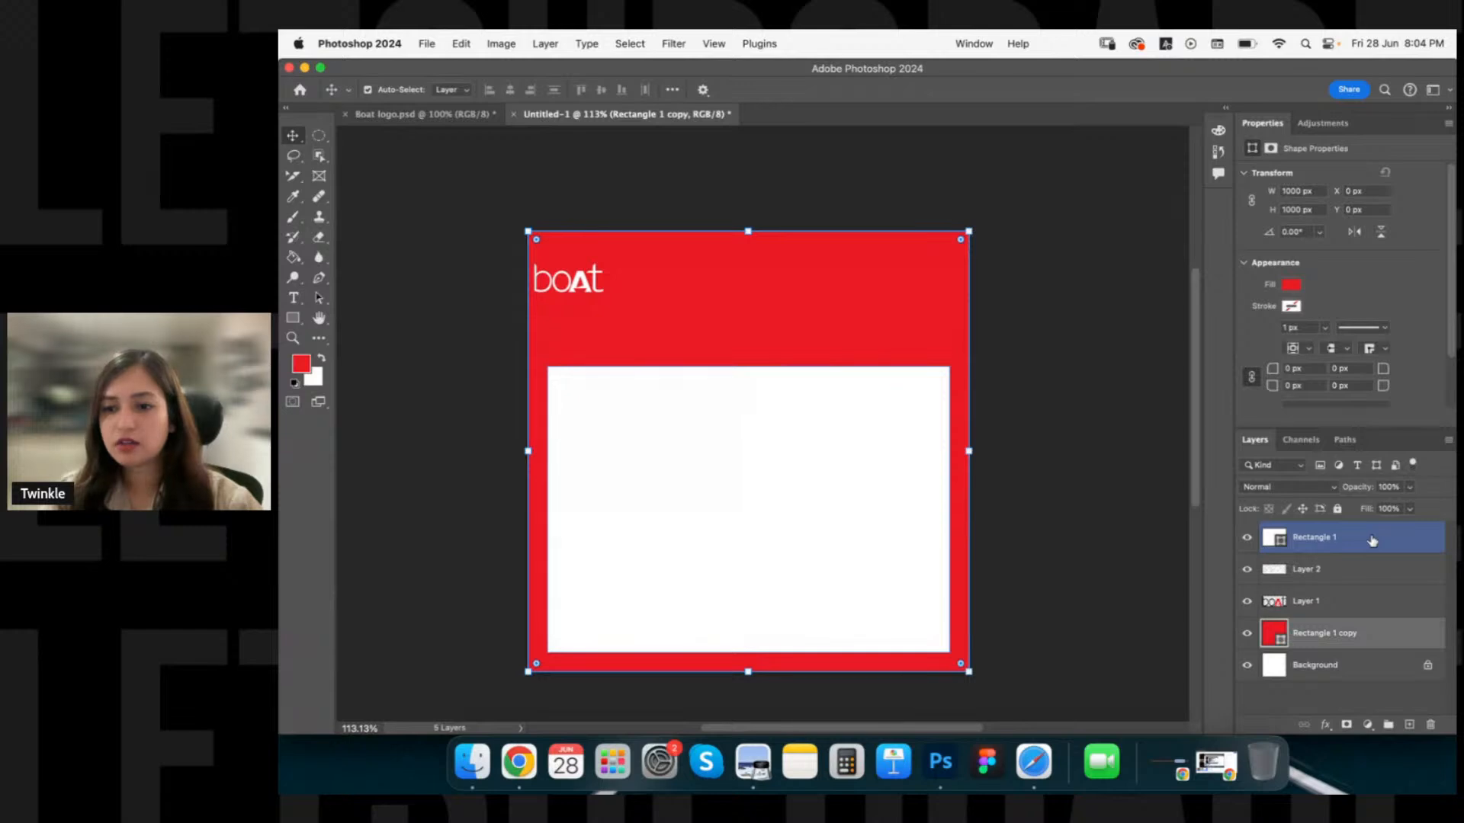
key("super+slash")
left_click(1348, 543)
key("super+slash")
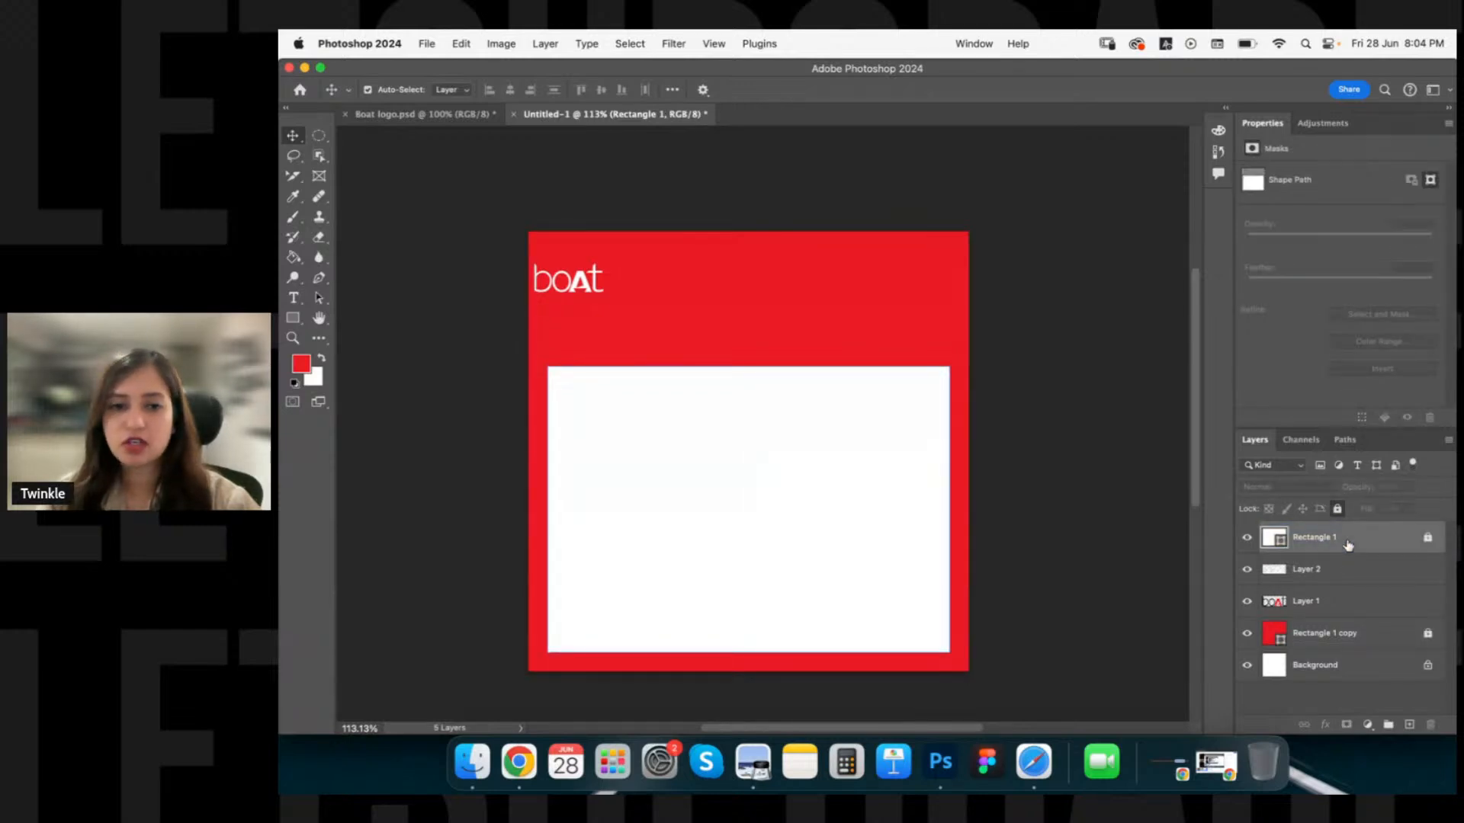
left_click_drag(1348, 545, 1337, 621)
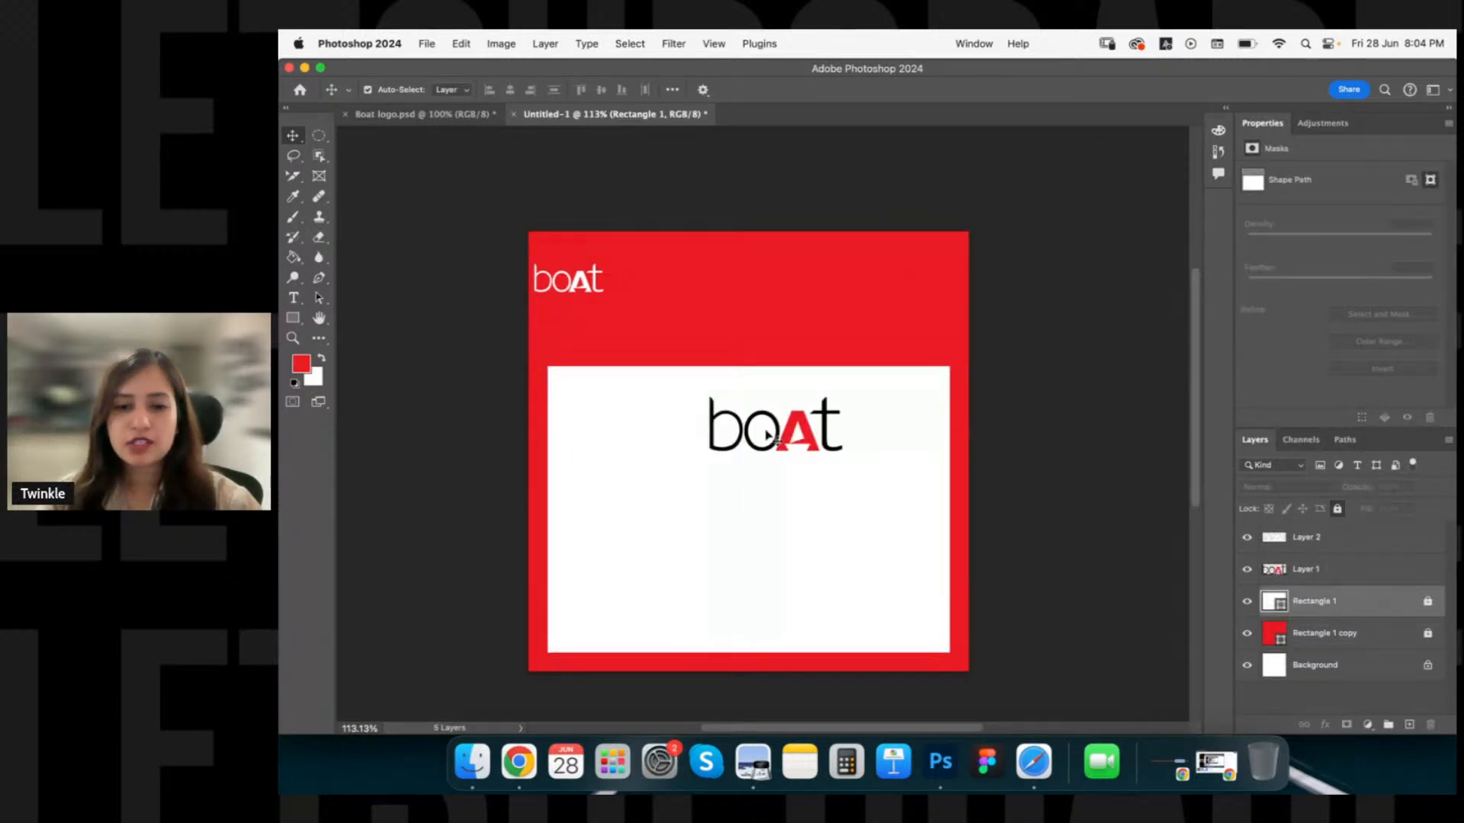
Move the black-and-red logo to about X 408 px, Y 358 px, and the white logo above it to about Y 58 px.
left_click(767, 433)
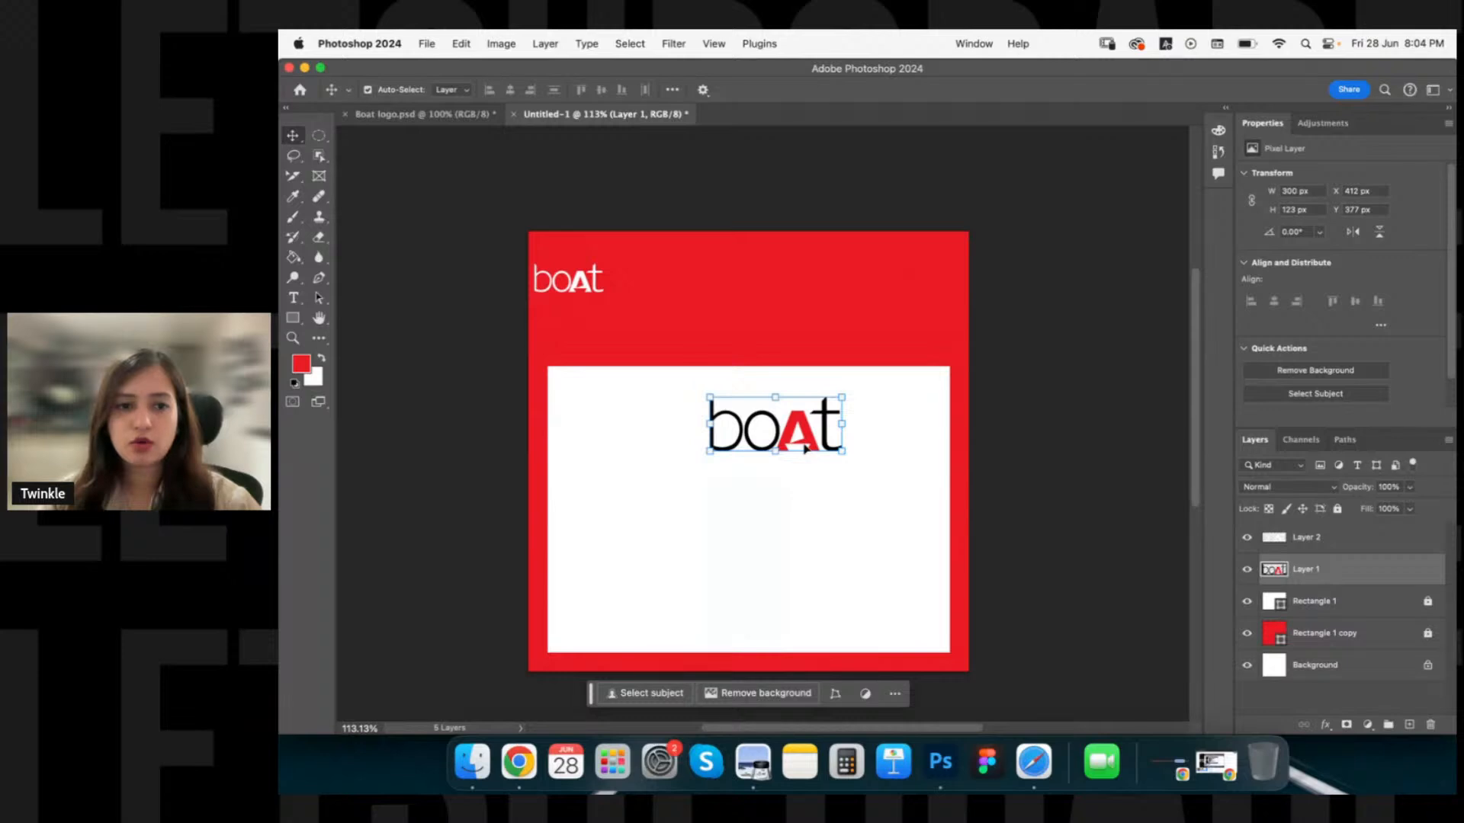
left_click_drag(805, 449, 803, 440)
left_click(580, 292)
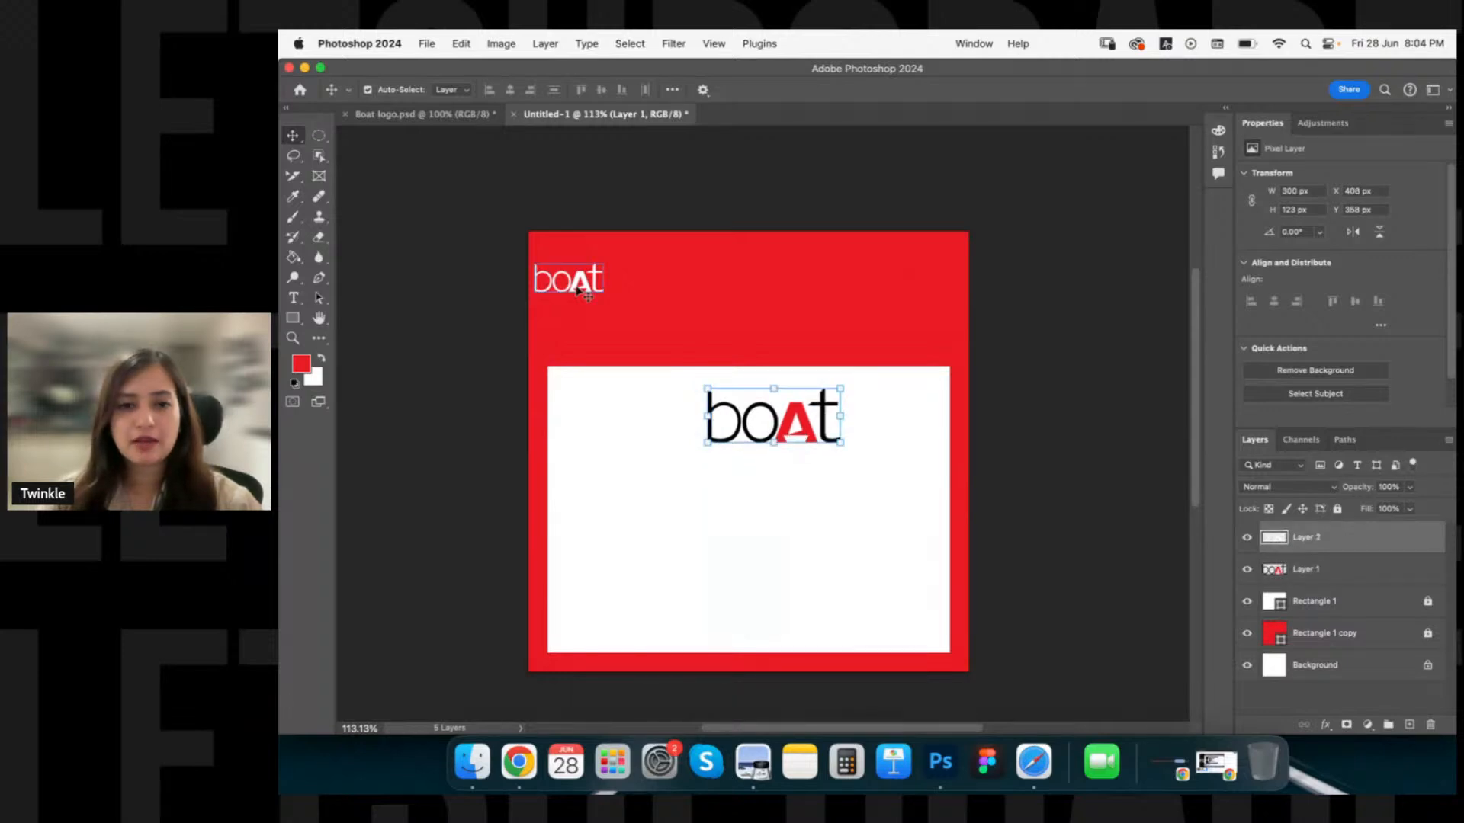
left_click_drag(583, 292, 755, 286)
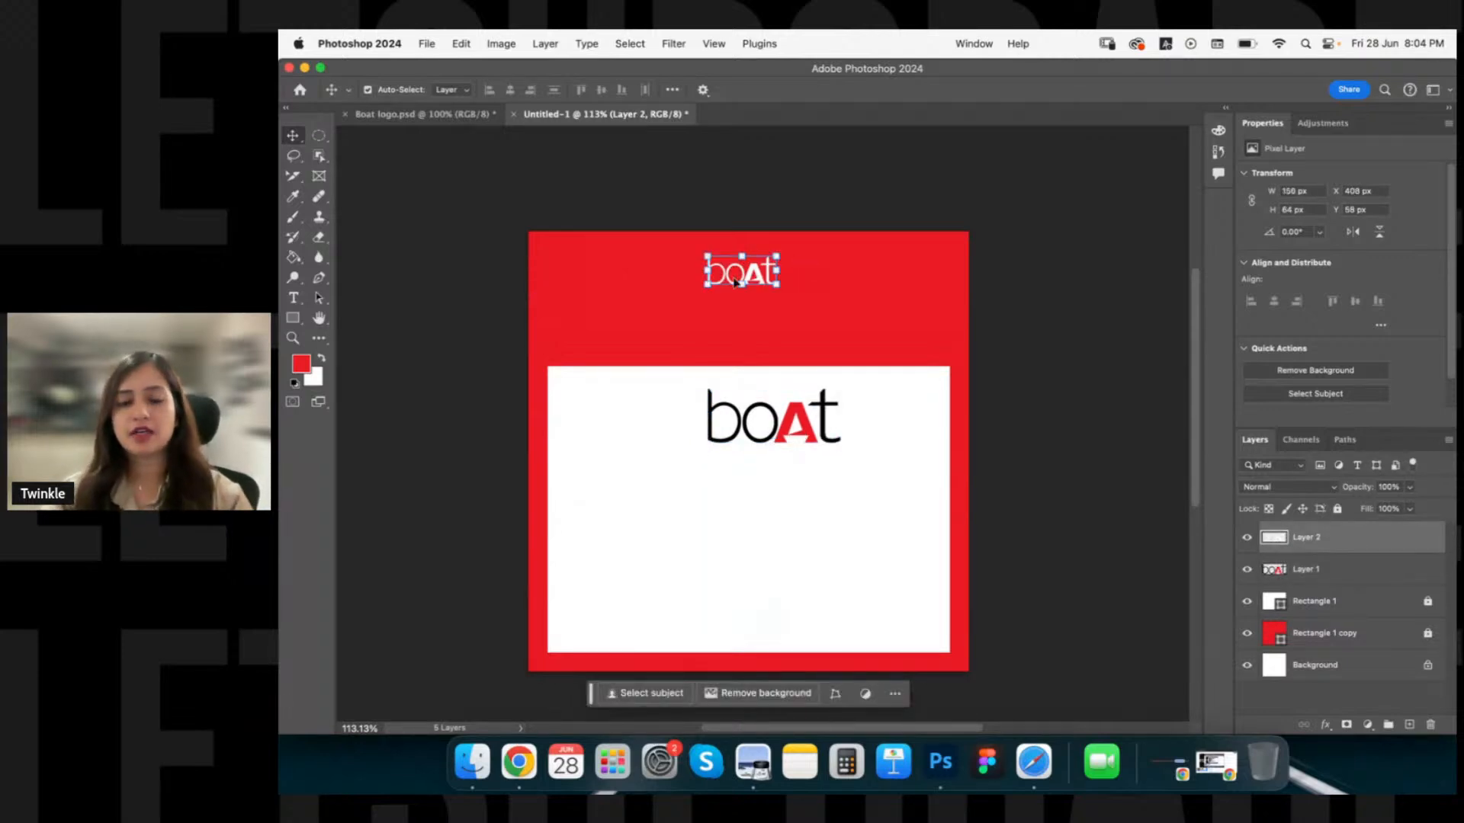
Delete the white logo and move the black-and-red logo to about X 351 px, Y 403 px on the white rectangle.
left_click(741, 421)
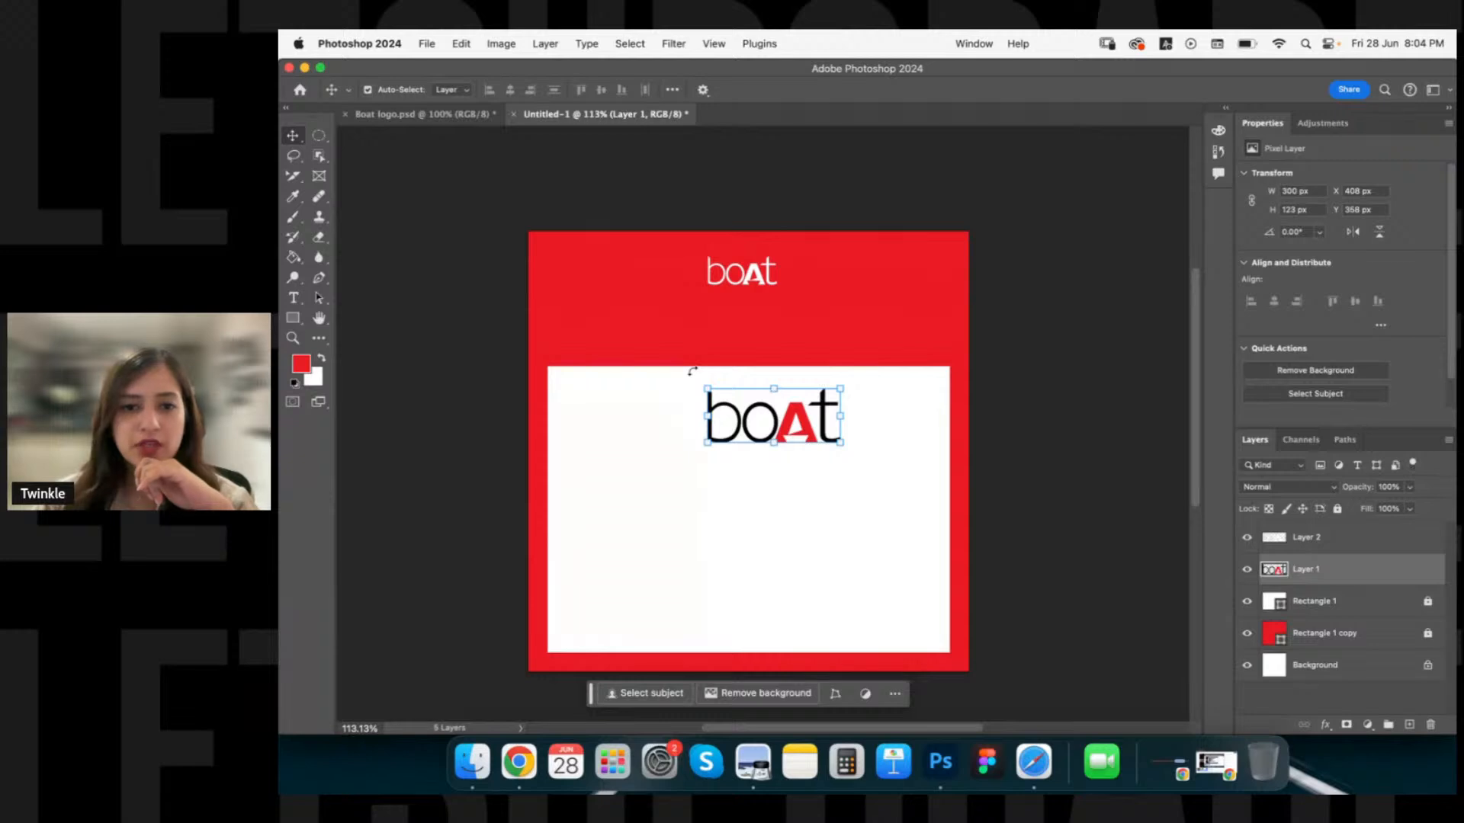
left_click(755, 285)
key("Delete")
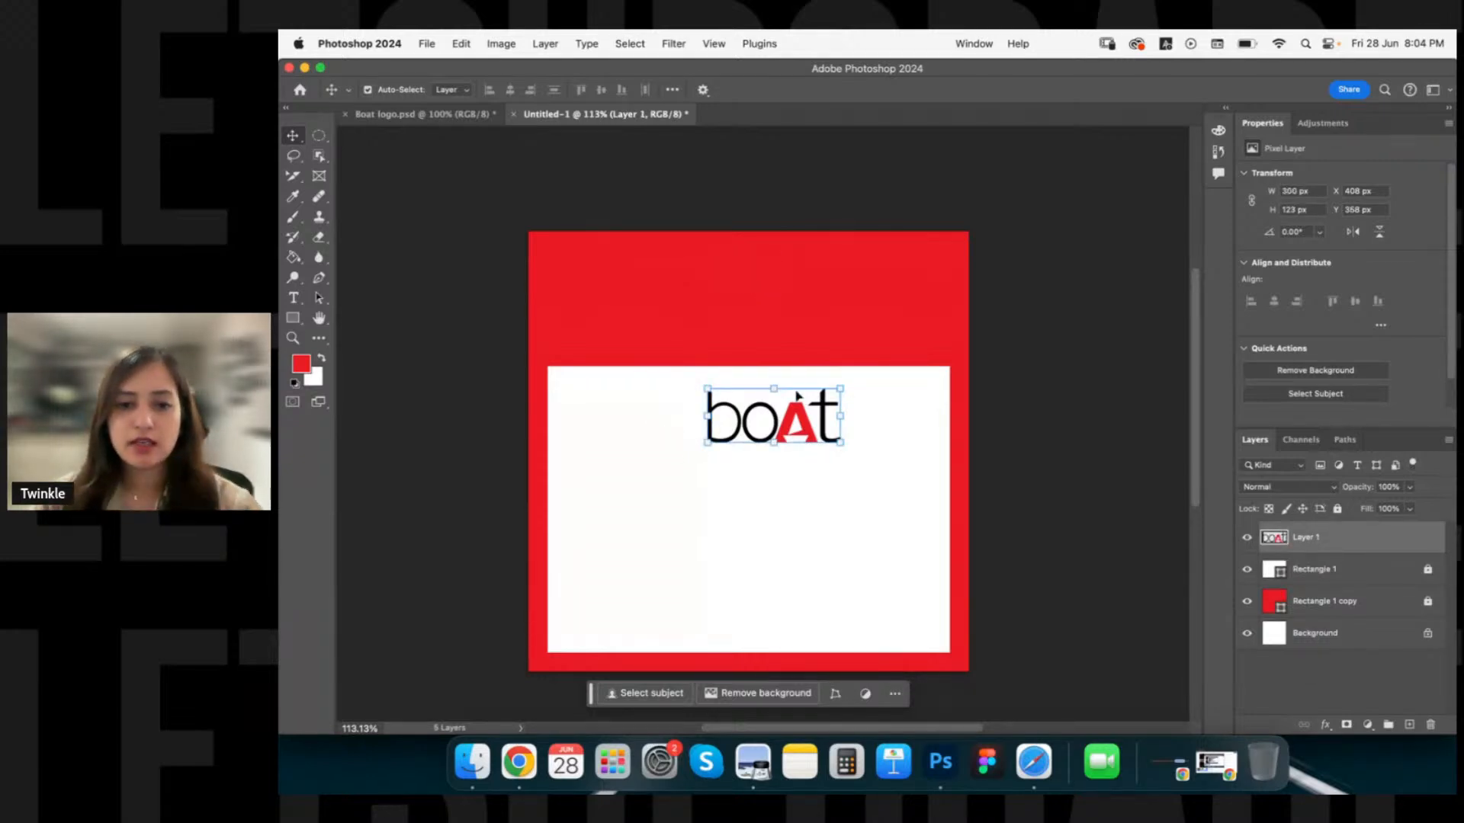
left_click_drag(797, 396, 790, 456)
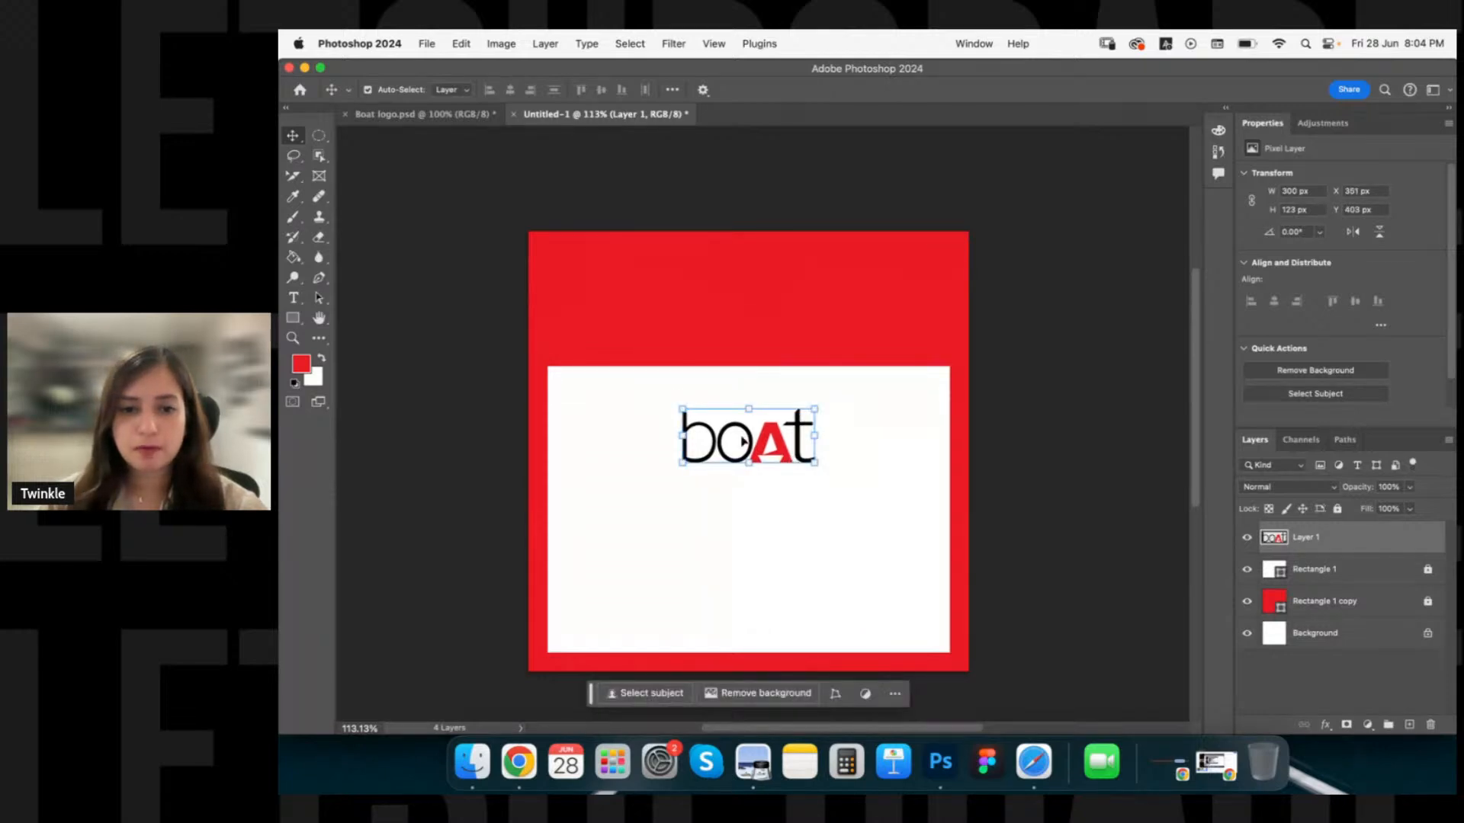
Try the black-and-red logo over the upper-left corner of the red background with Free Transform, and cancel the transform.
scroll(741, 441, "up", 2)
scroll(747, 439, "up", 5)
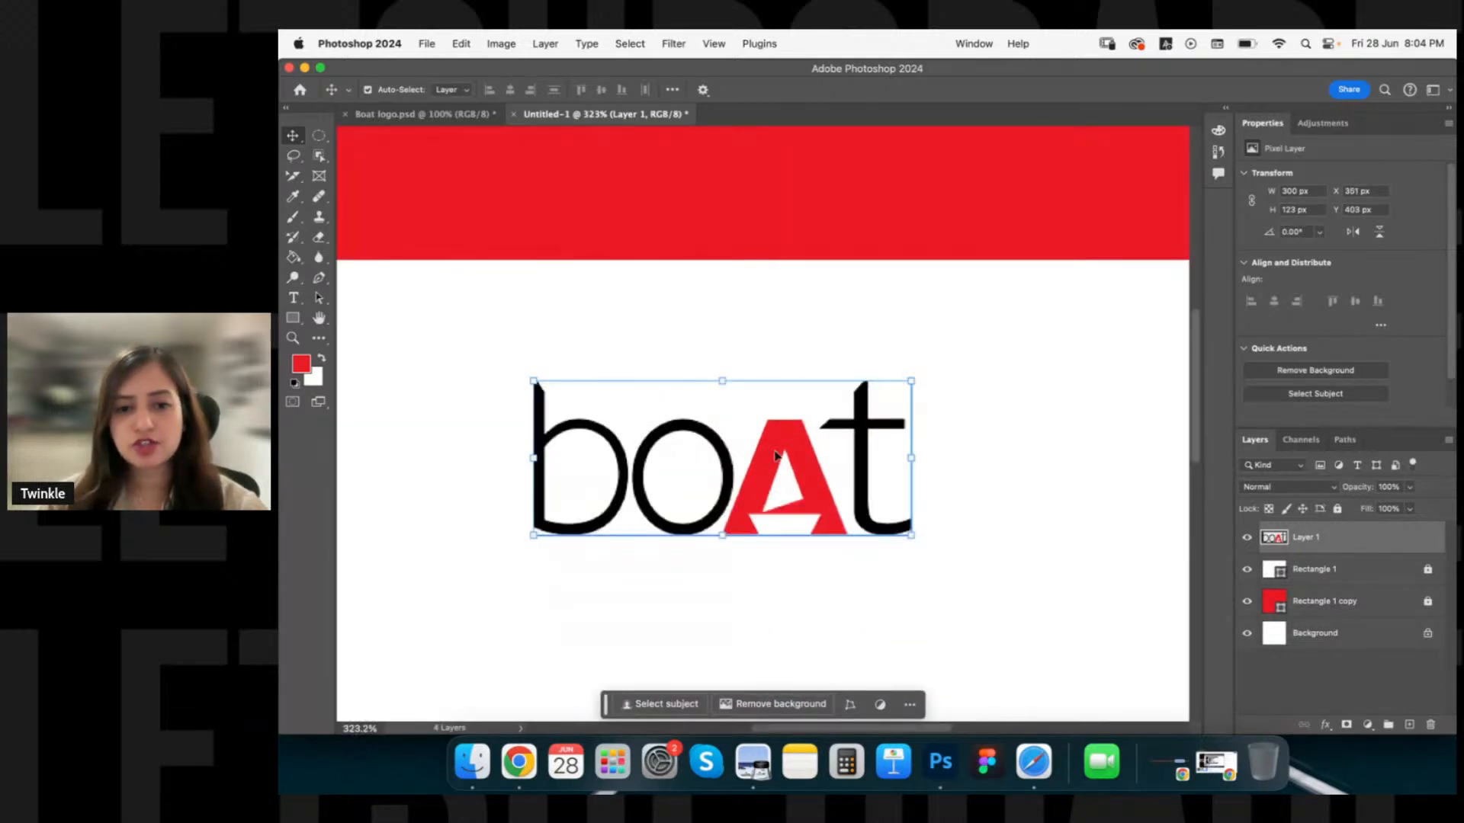
scroll(776, 456, "up", 2)
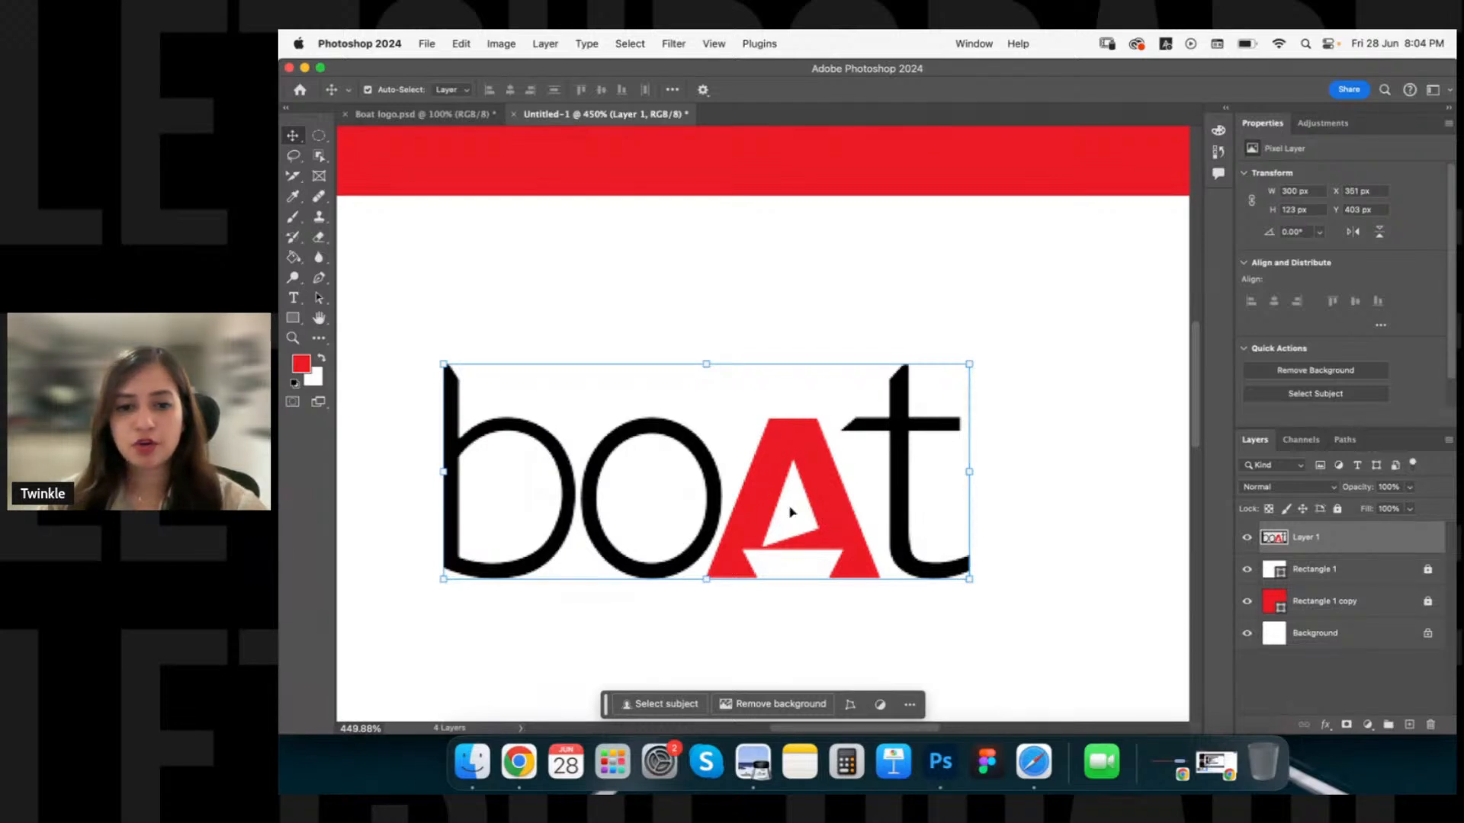
scroll(791, 512, "down", 2)
scroll(790, 494, "down", 3)
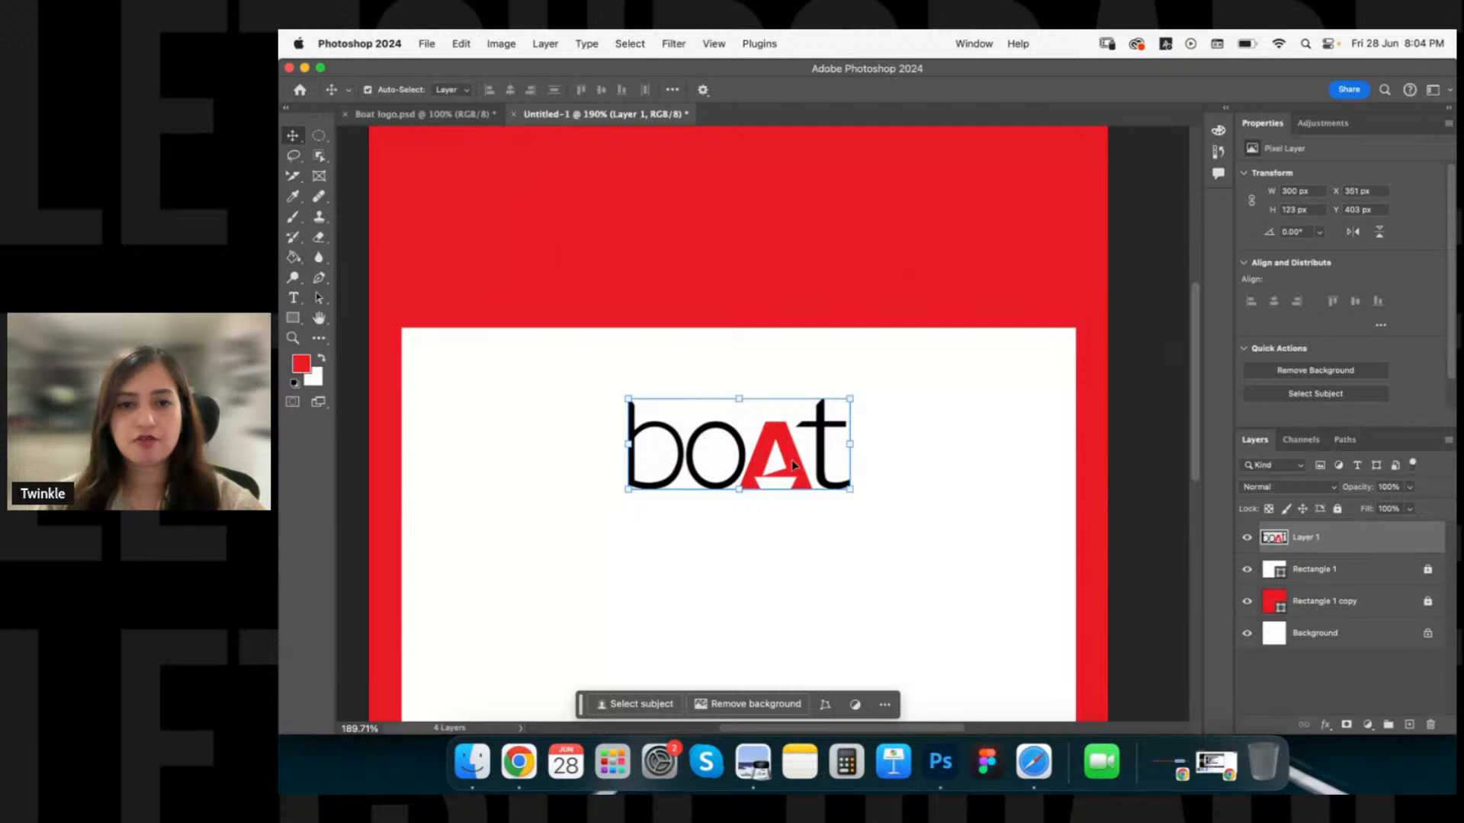
key("super+t")
left_click_drag(755, 487, 594, 402)
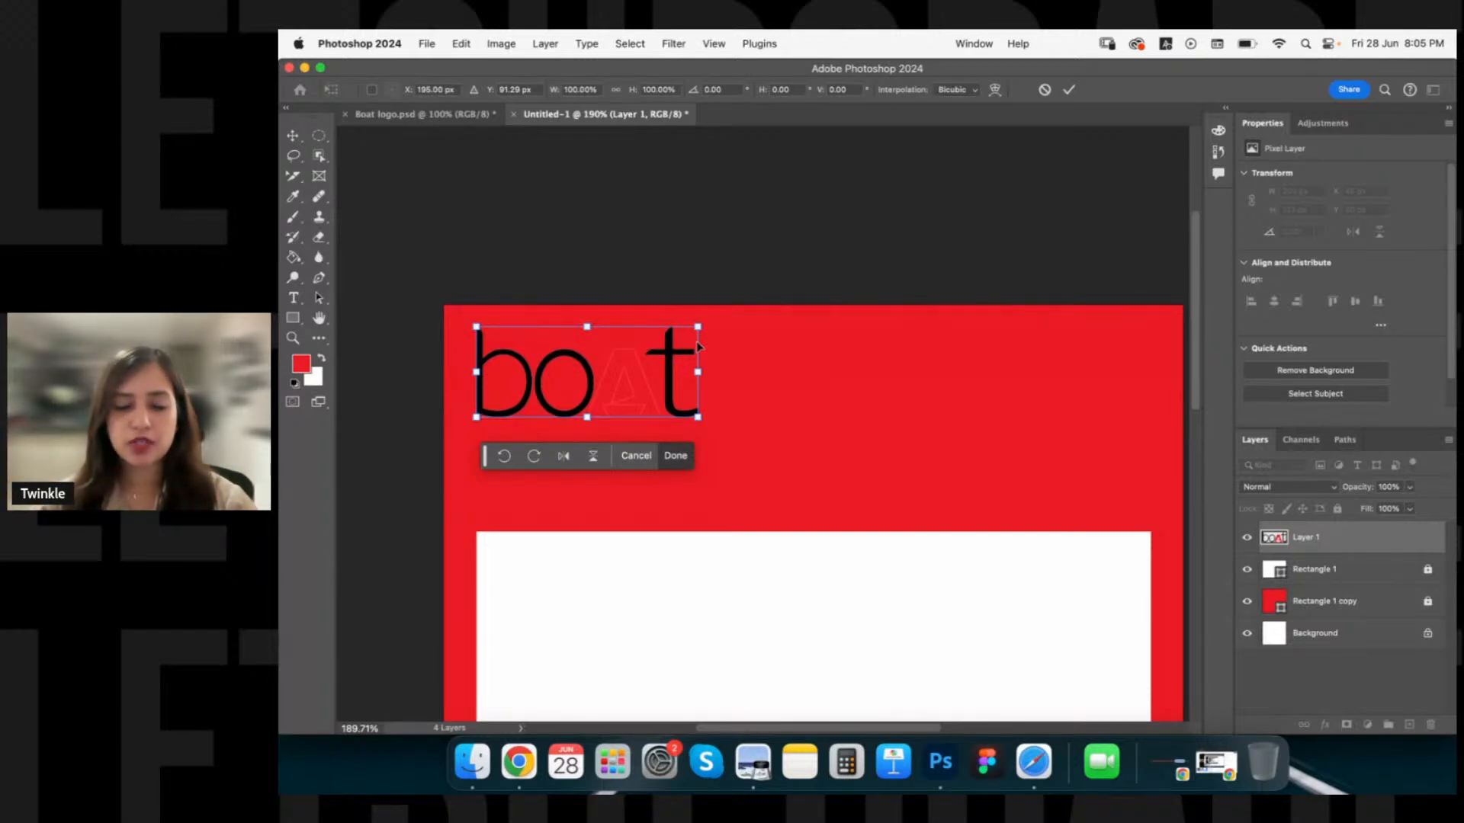
left_click(1045, 90)
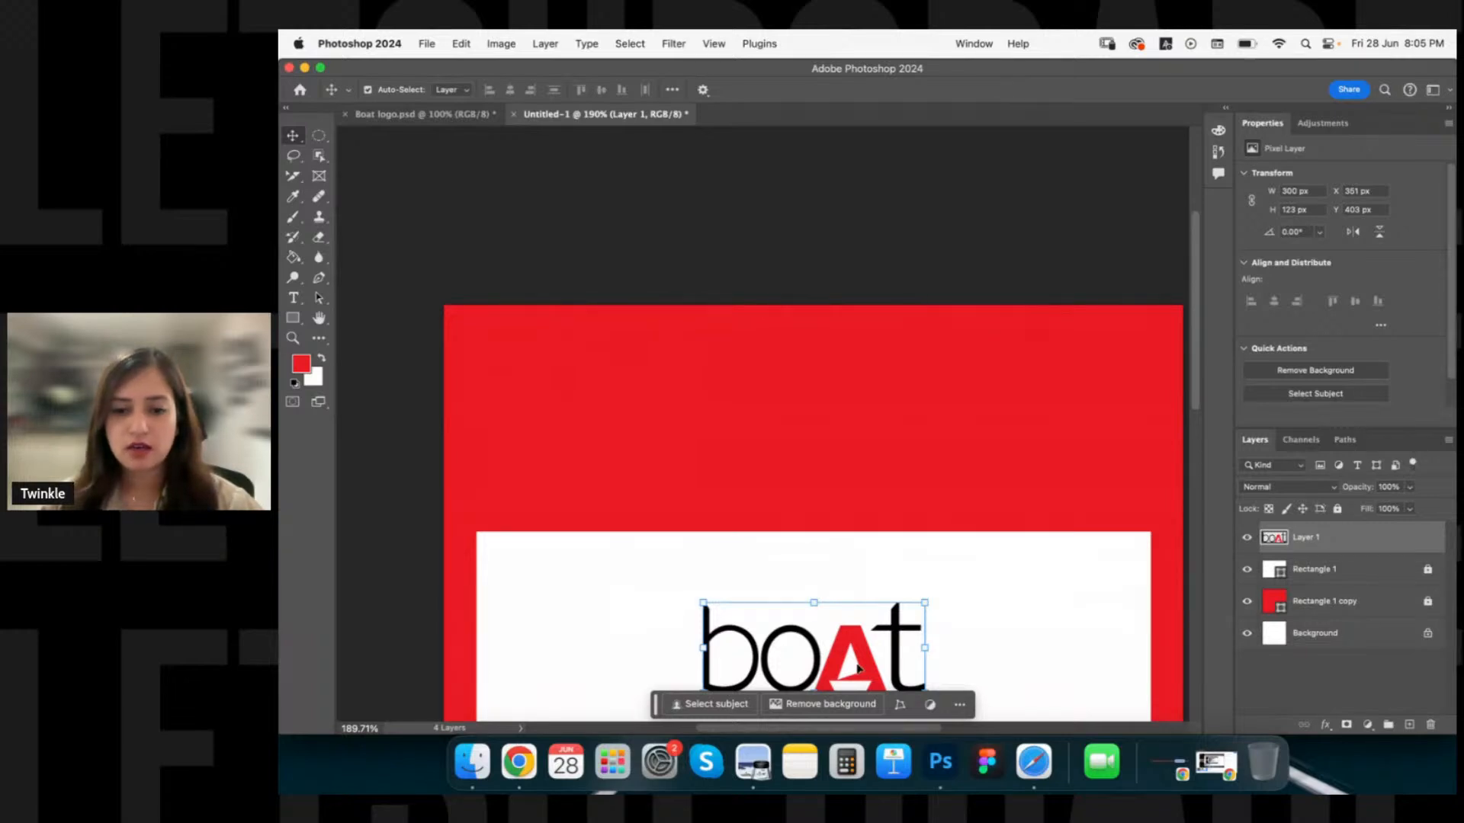
Select the red letter A in the boAt logo with the Quick Selection tool.
scroll(858, 668, "up", 1)
scroll(854, 654, "up", 3)
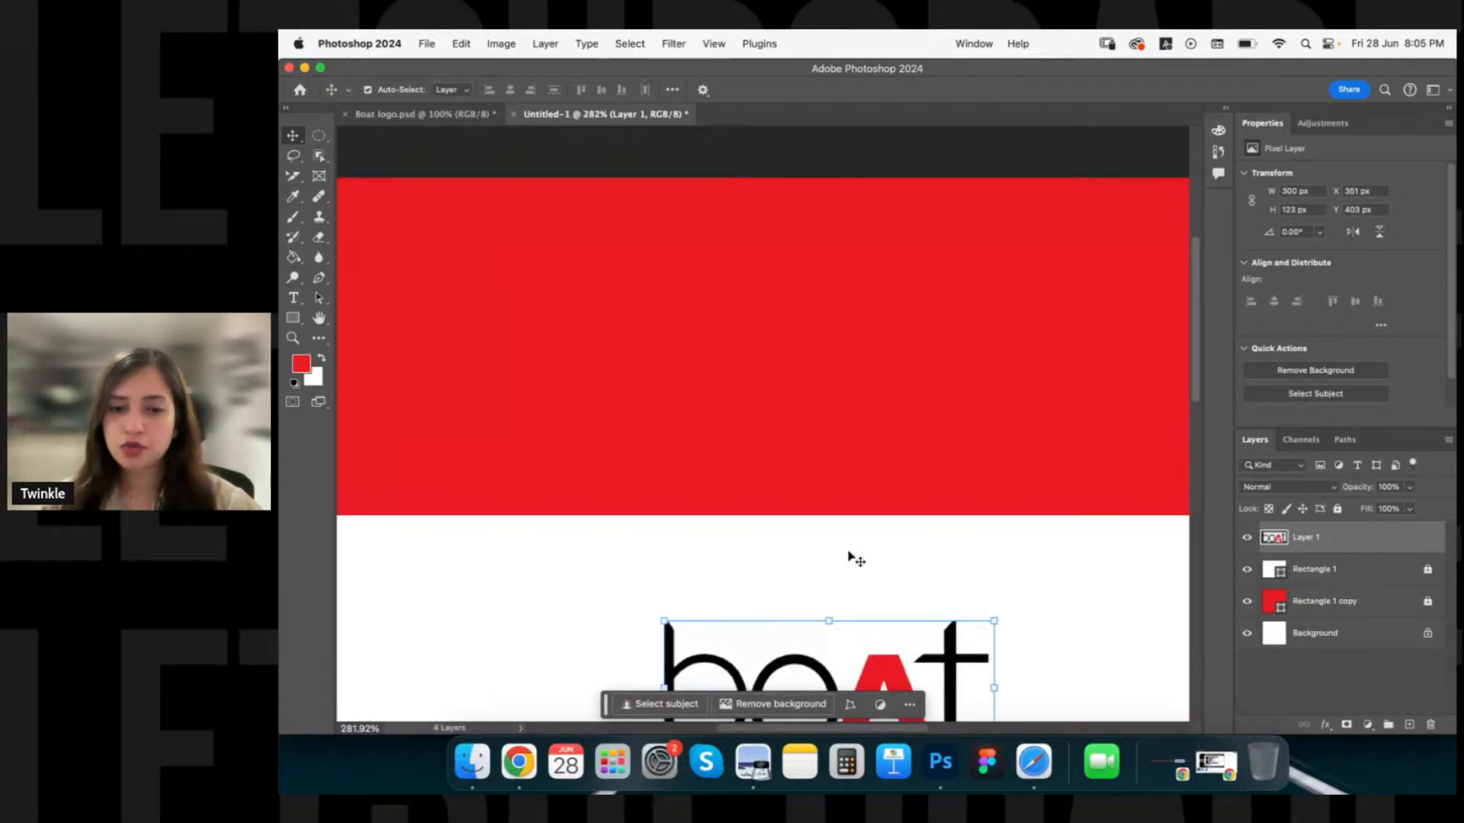
scroll(827, 526, "down", 5)
scroll(808, 503, "right", 2)
scroll(802, 497, "up", 4)
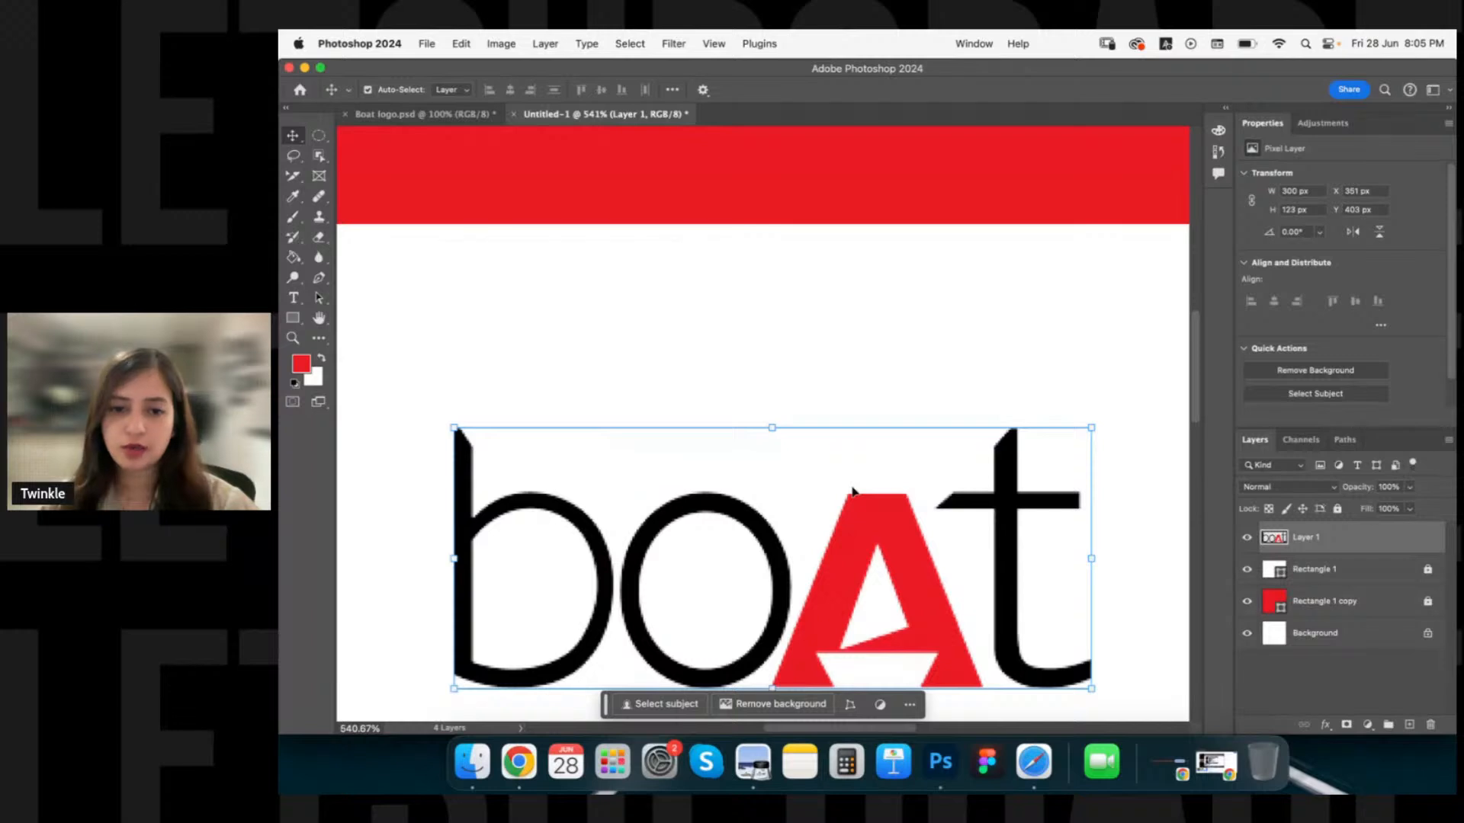
scroll(884, 504, "down", 2)
scroll(896, 472, "right", 1)
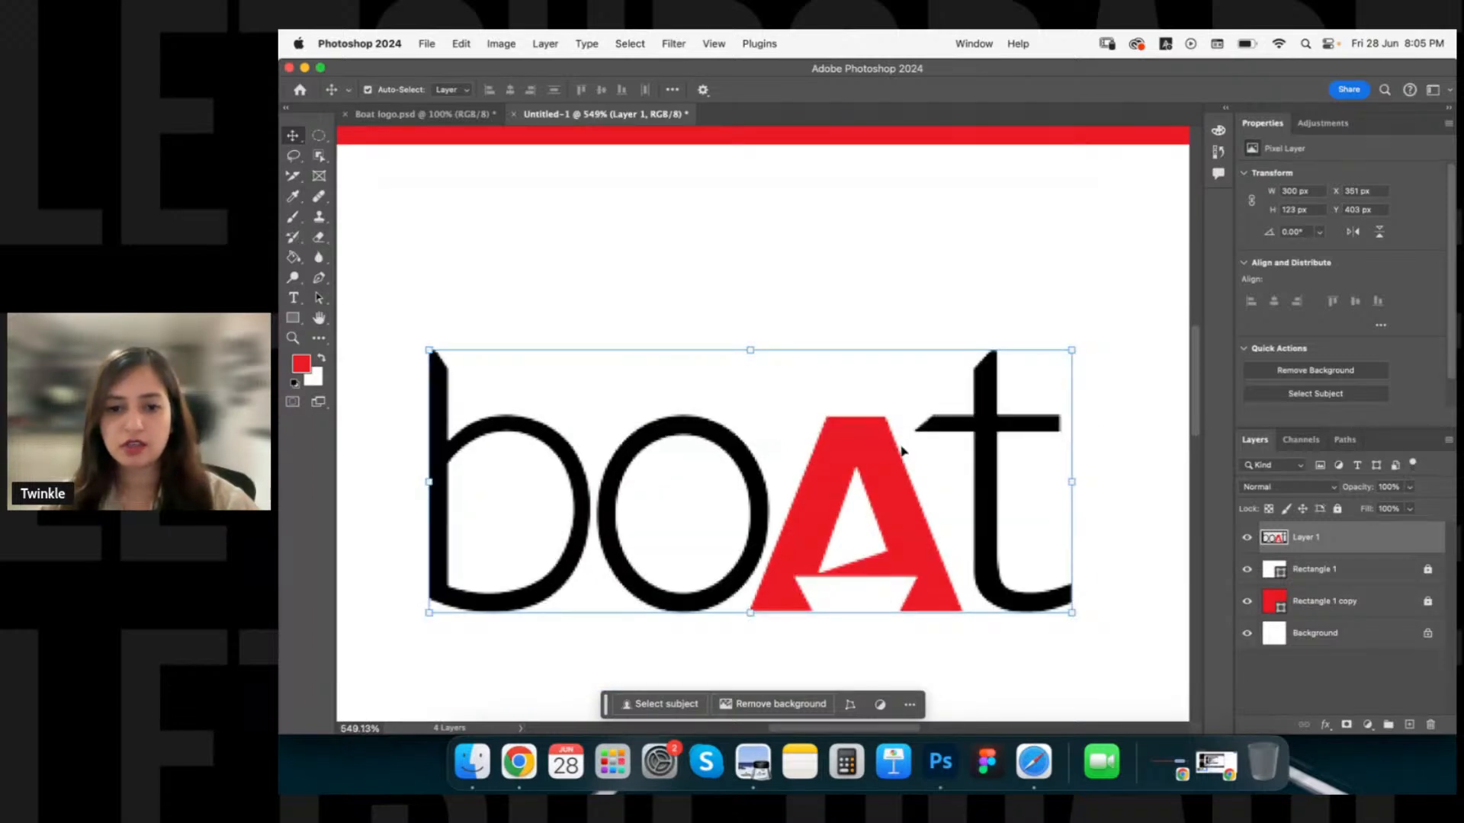
scroll(876, 495, "up", 1)
scroll(855, 544, "up", 1)
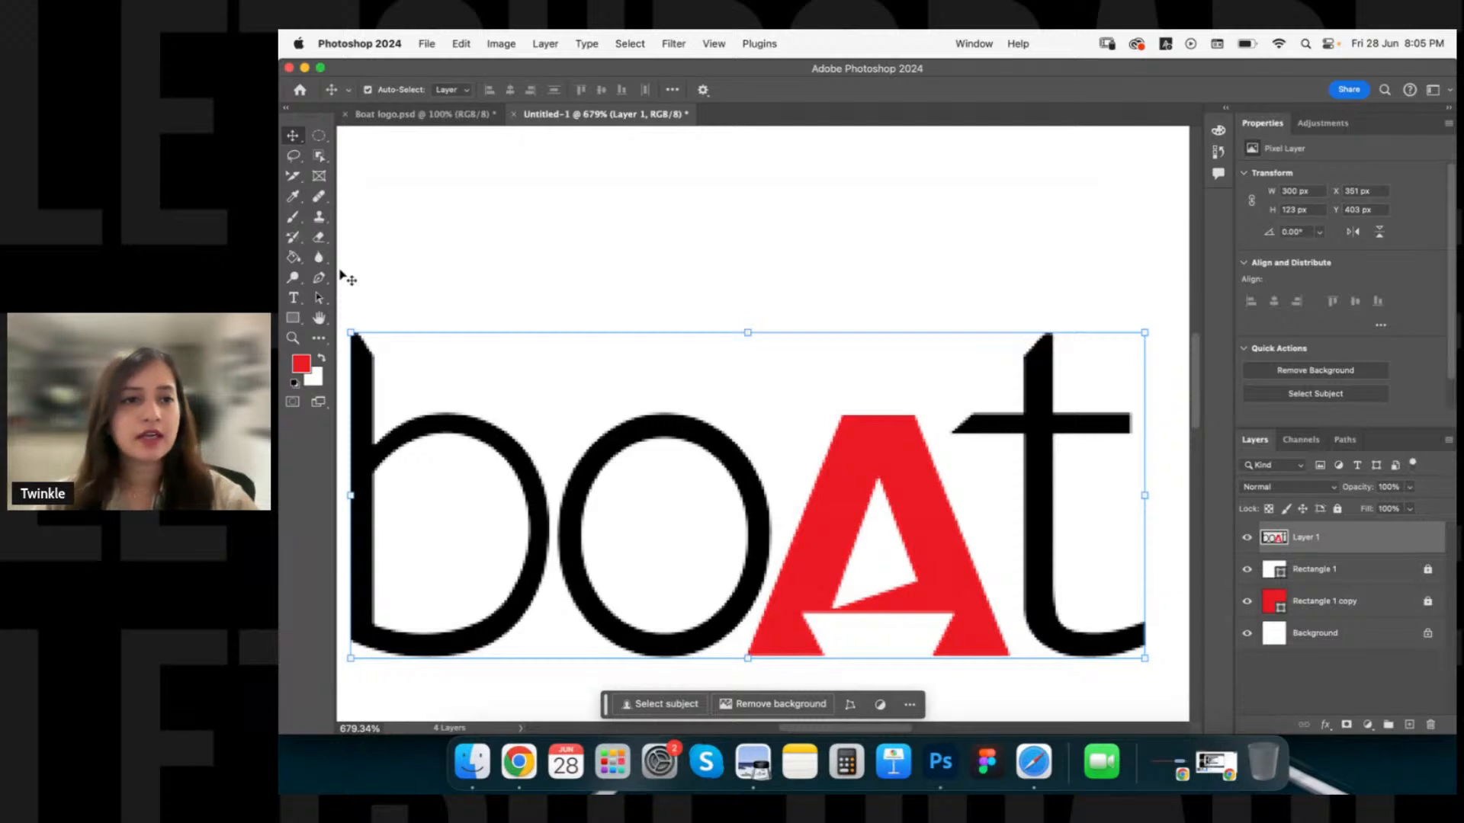
left_click(318, 157)
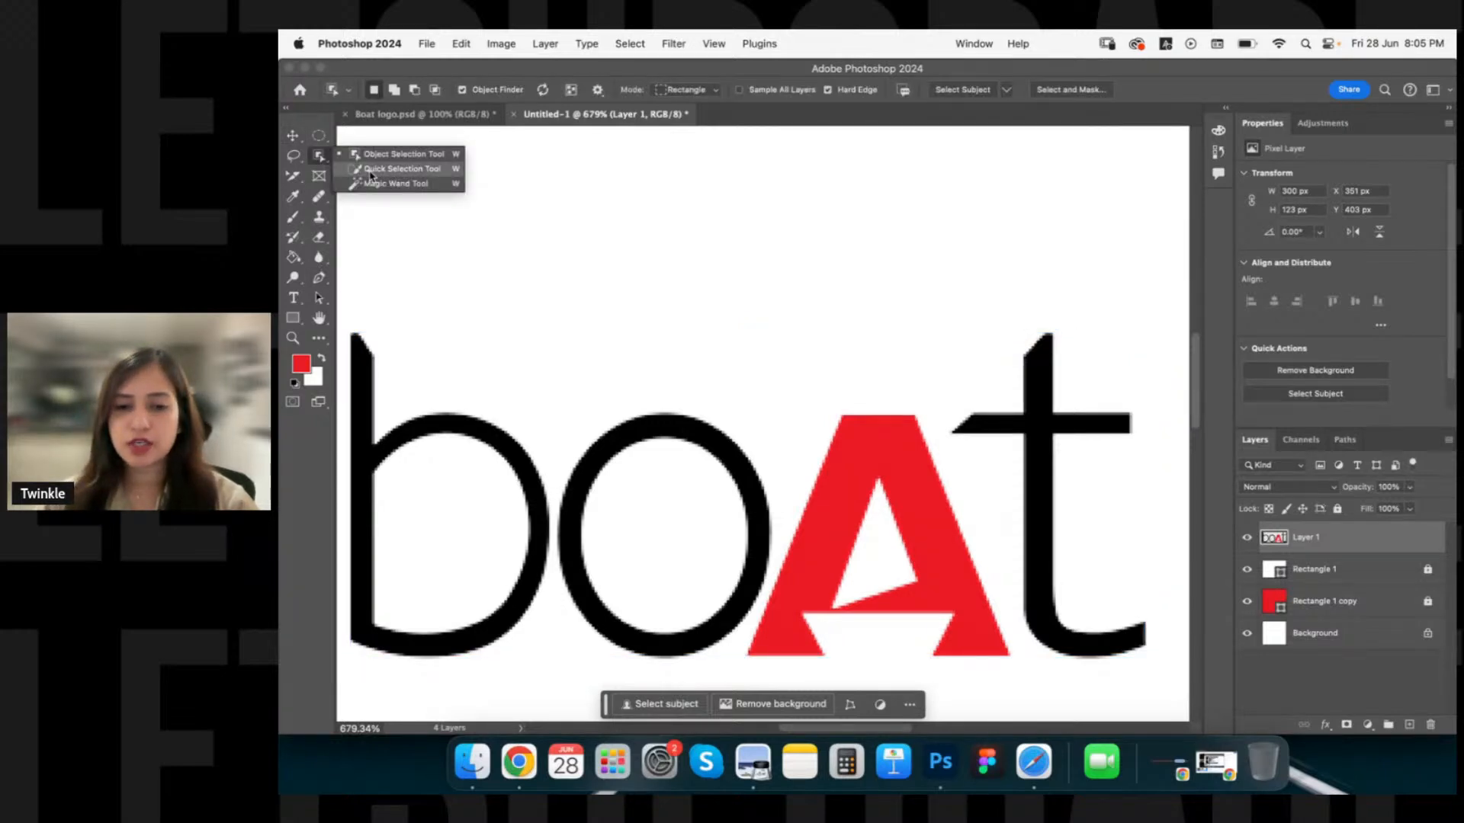
left_click(400, 169)
left_click_drag(803, 515, 747, 392)
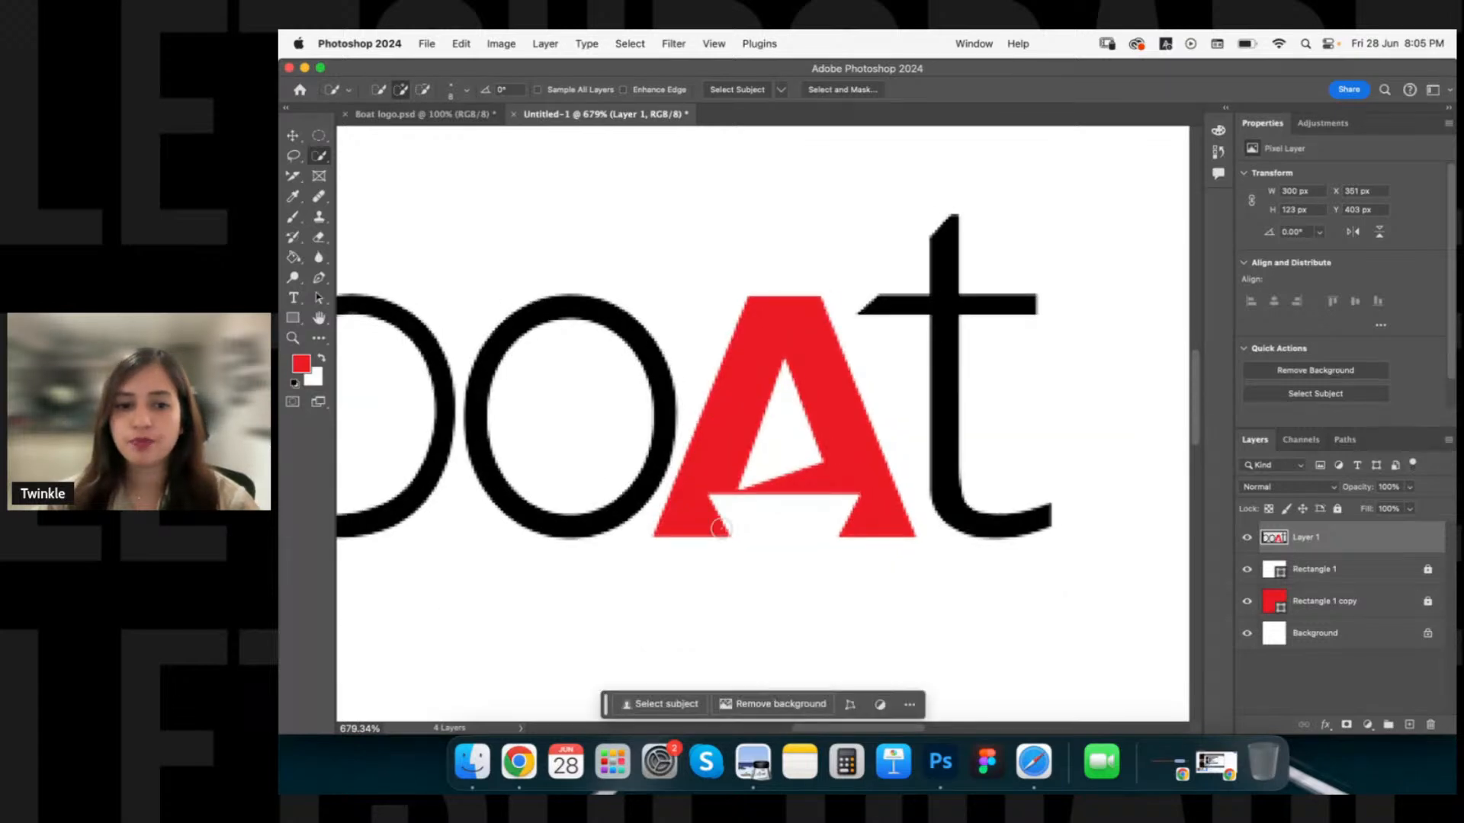
left_click_drag(720, 529, 696, 499)
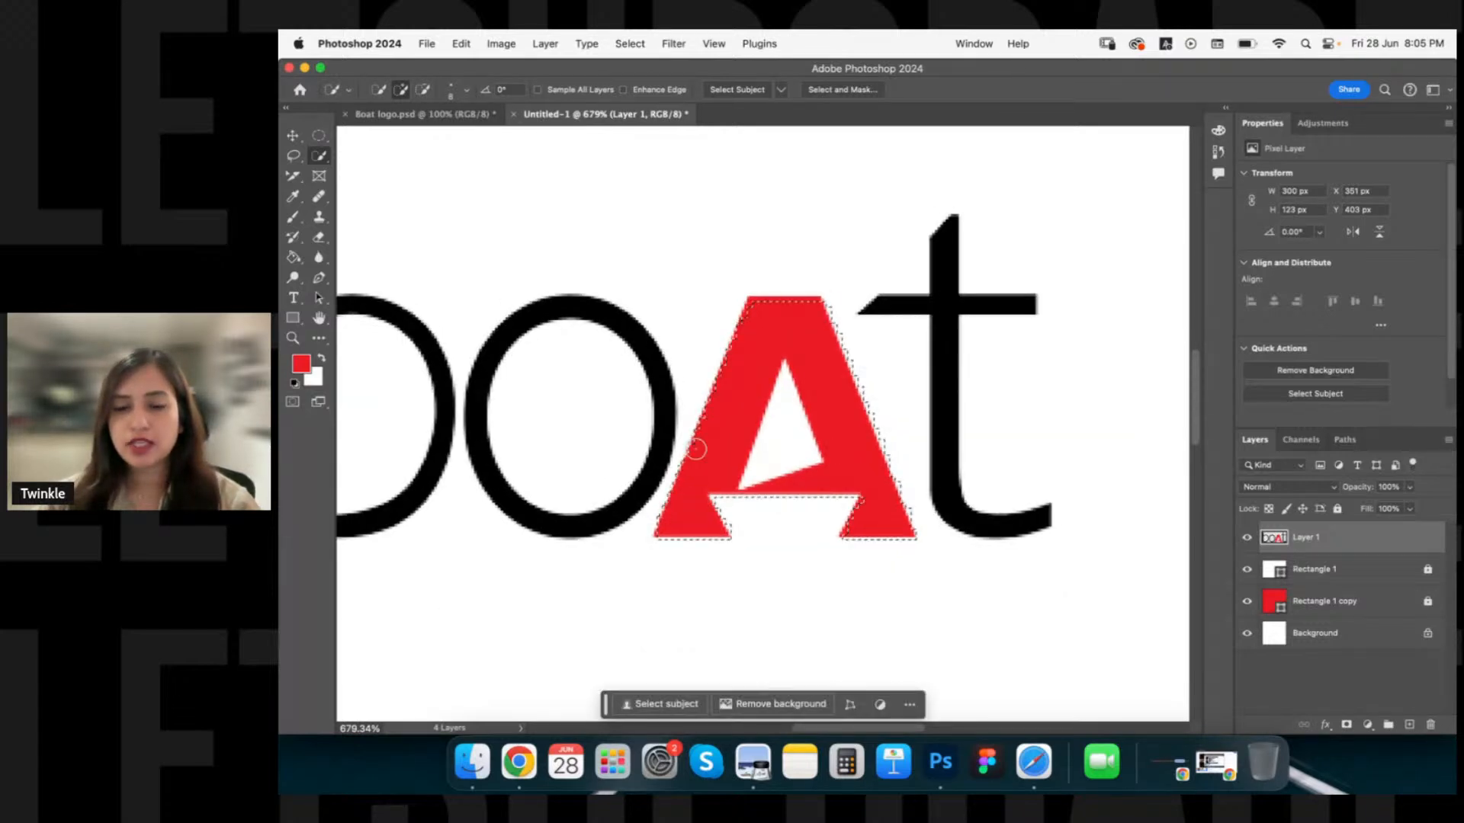
Try refining the red A's selection by subtracting the stray area along the t's stem, and clear the selection.
mouse_move(696, 449)
left_mouse_down()
mouse_move(740, 311)
mouse_move(829, 330)
mouse_move(903, 518)
mouse_move(843, 526)
mouse_move(726, 489)
mouse_move(770, 453)
left_mouse_up()
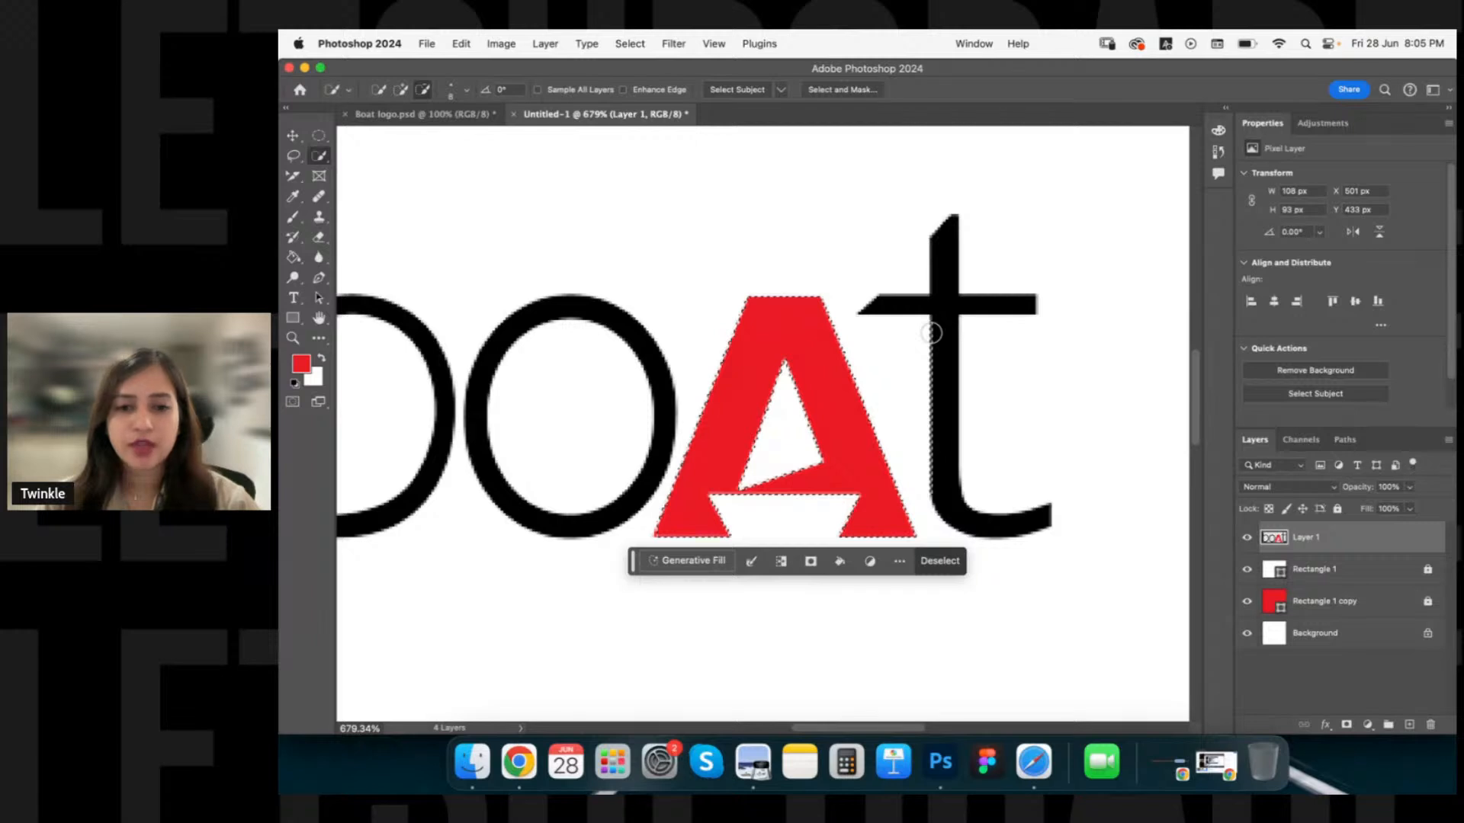
left_click_drag(930, 333, 931, 482)
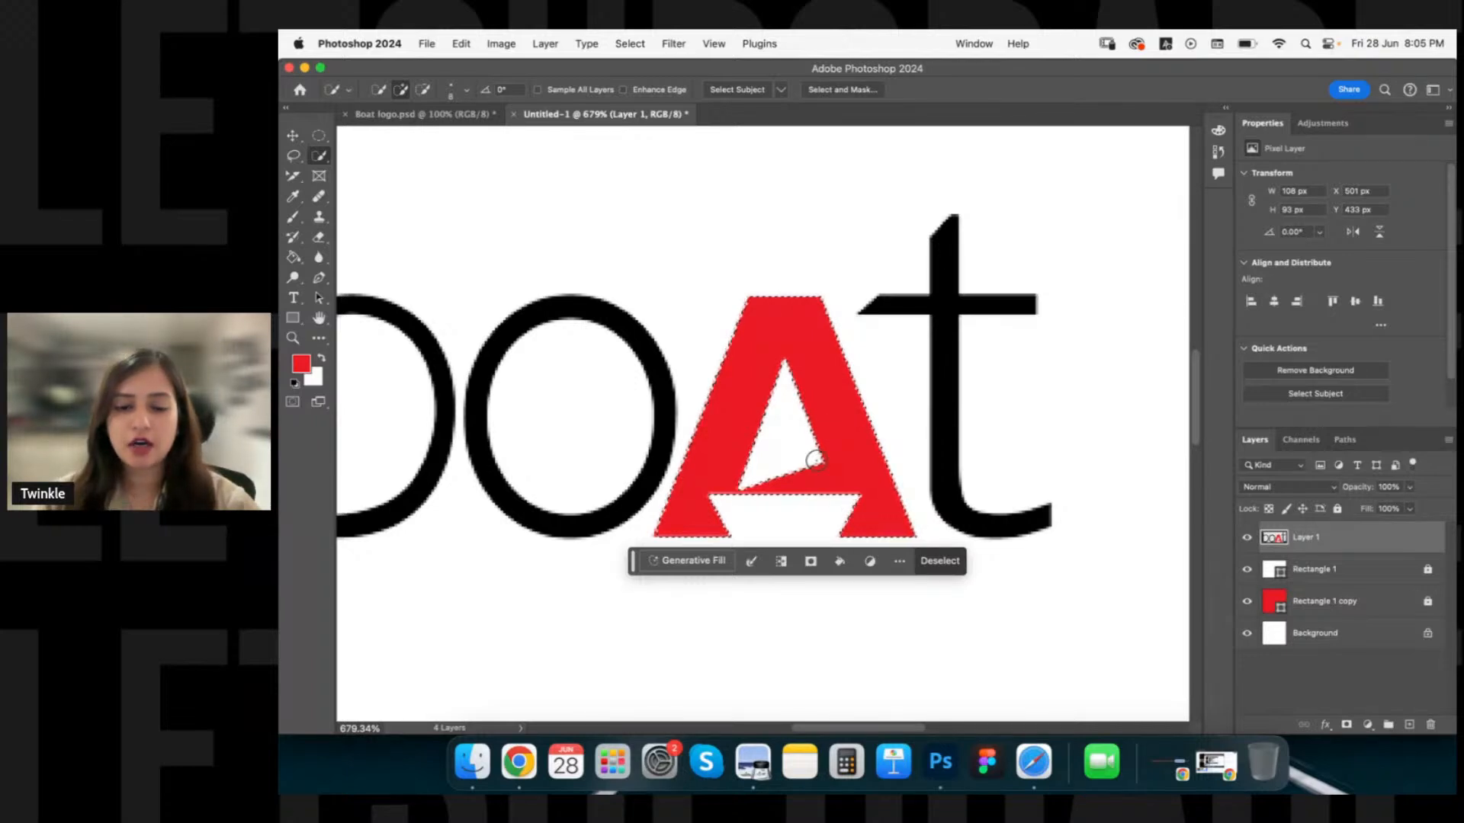
left_click_drag(814, 460, 781, 365)
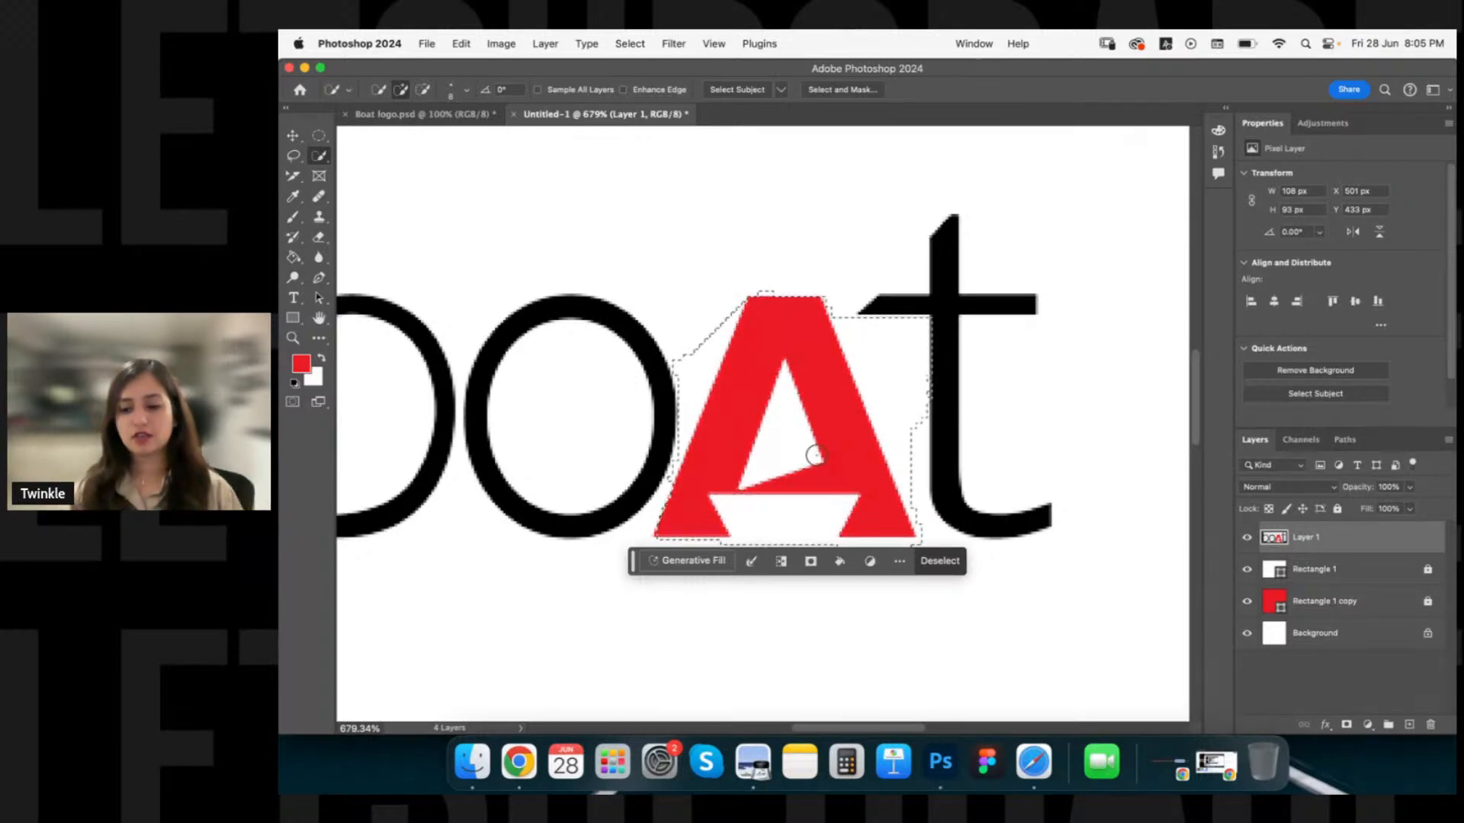
key("super+z")
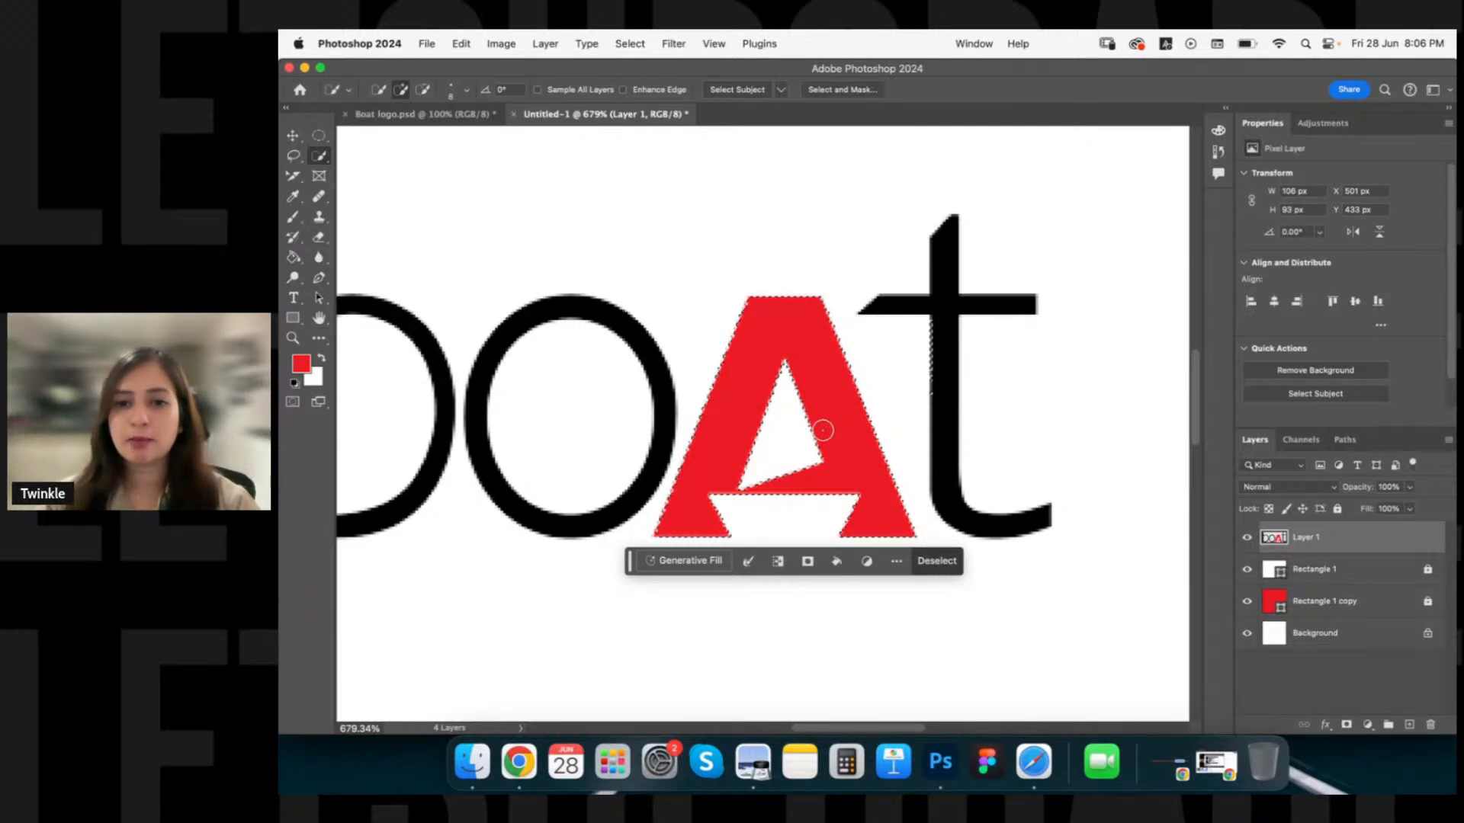
key("alt")
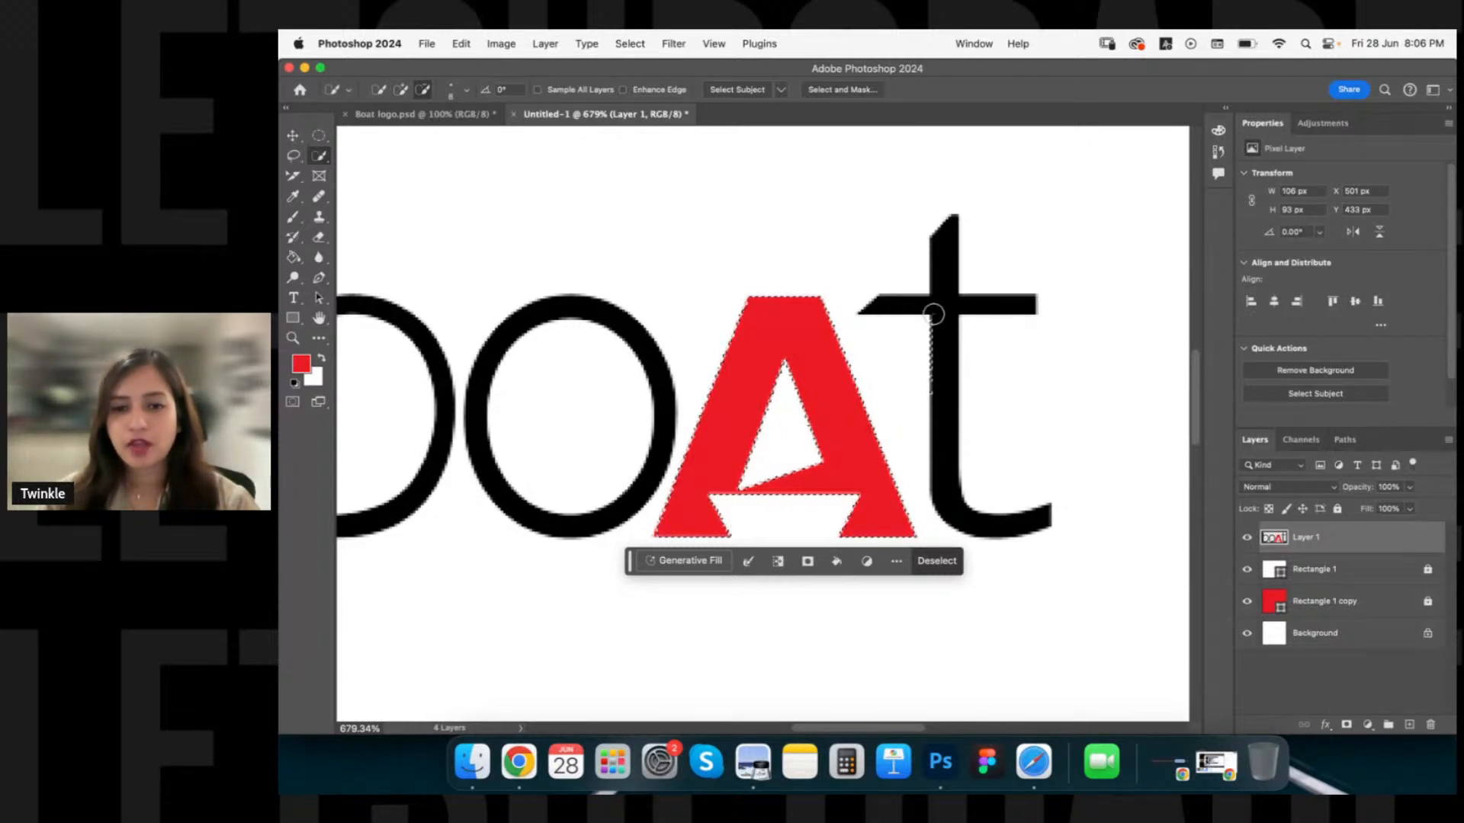
left_click(933, 314, "alt")
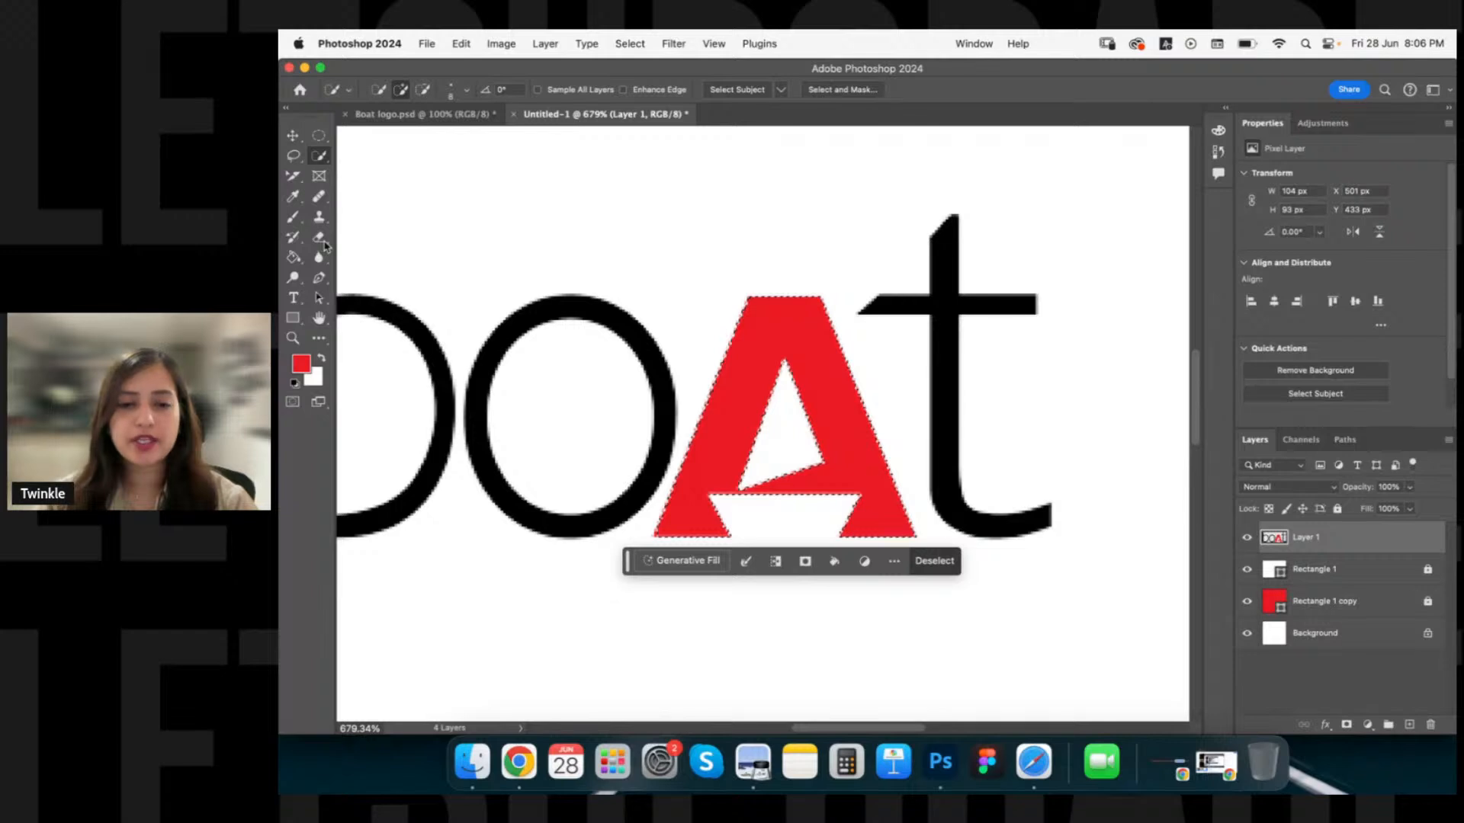
right_click(319, 156)
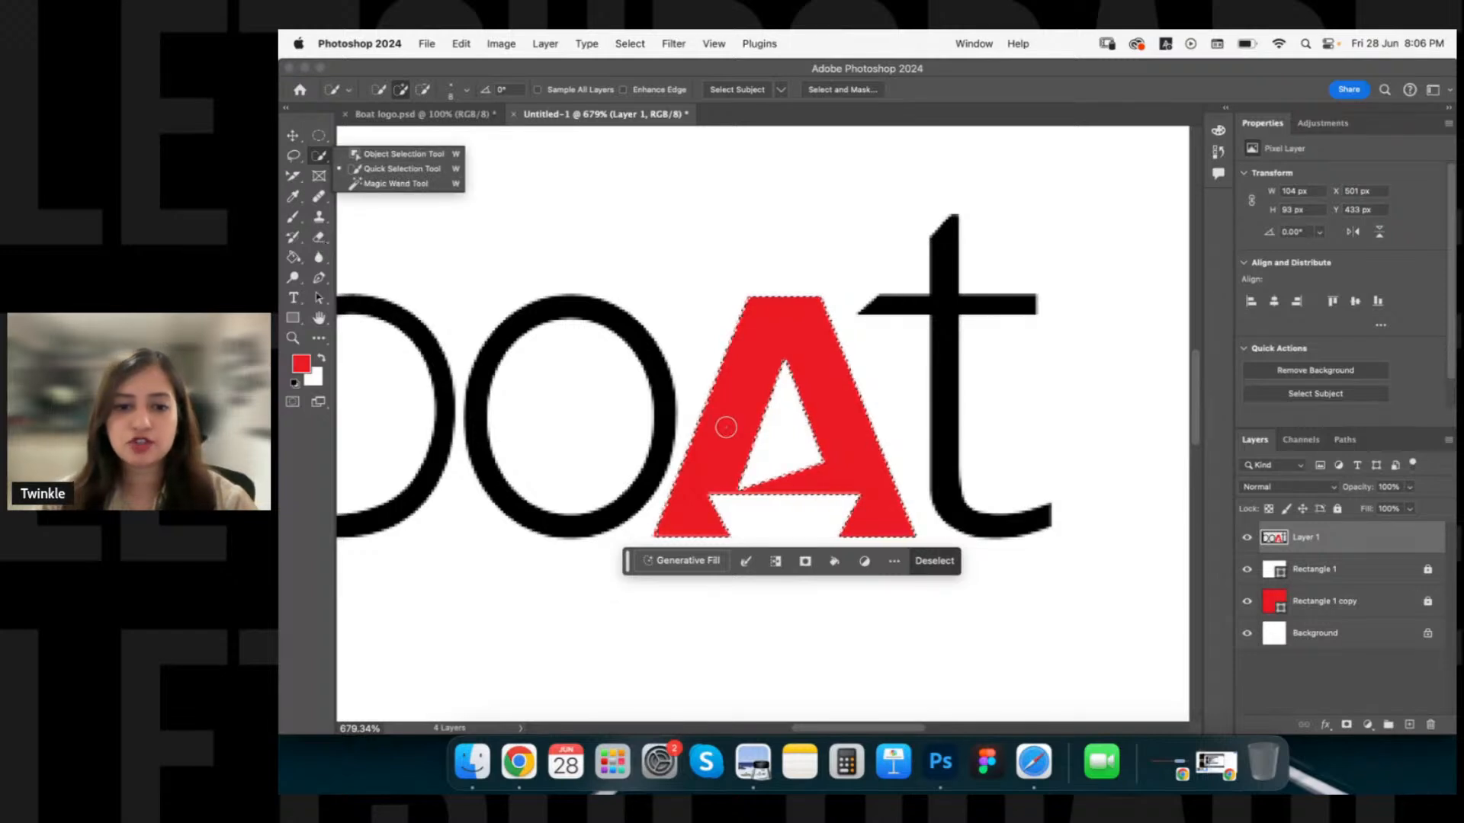
left_click(935, 561)
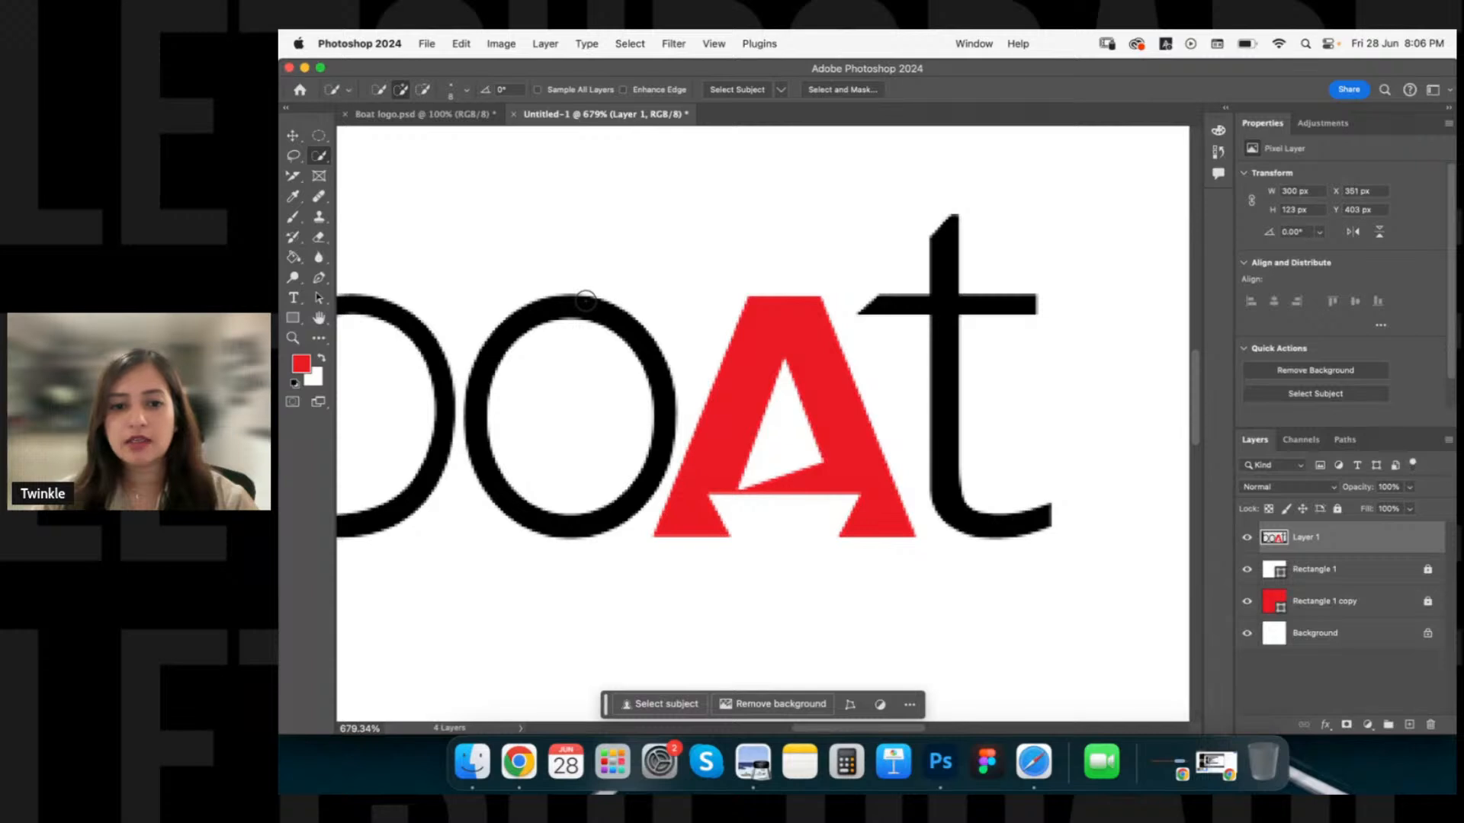
Select the red A again with the Quick Selection tool and brush along its left leg's outer edge.
mouse_move(662, 538)
left_mouse_down()
mouse_move(726, 350)
mouse_move(849, 407)
mouse_move(836, 508)
mouse_move(682, 530)
mouse_move(714, 447)
left_mouse_up()
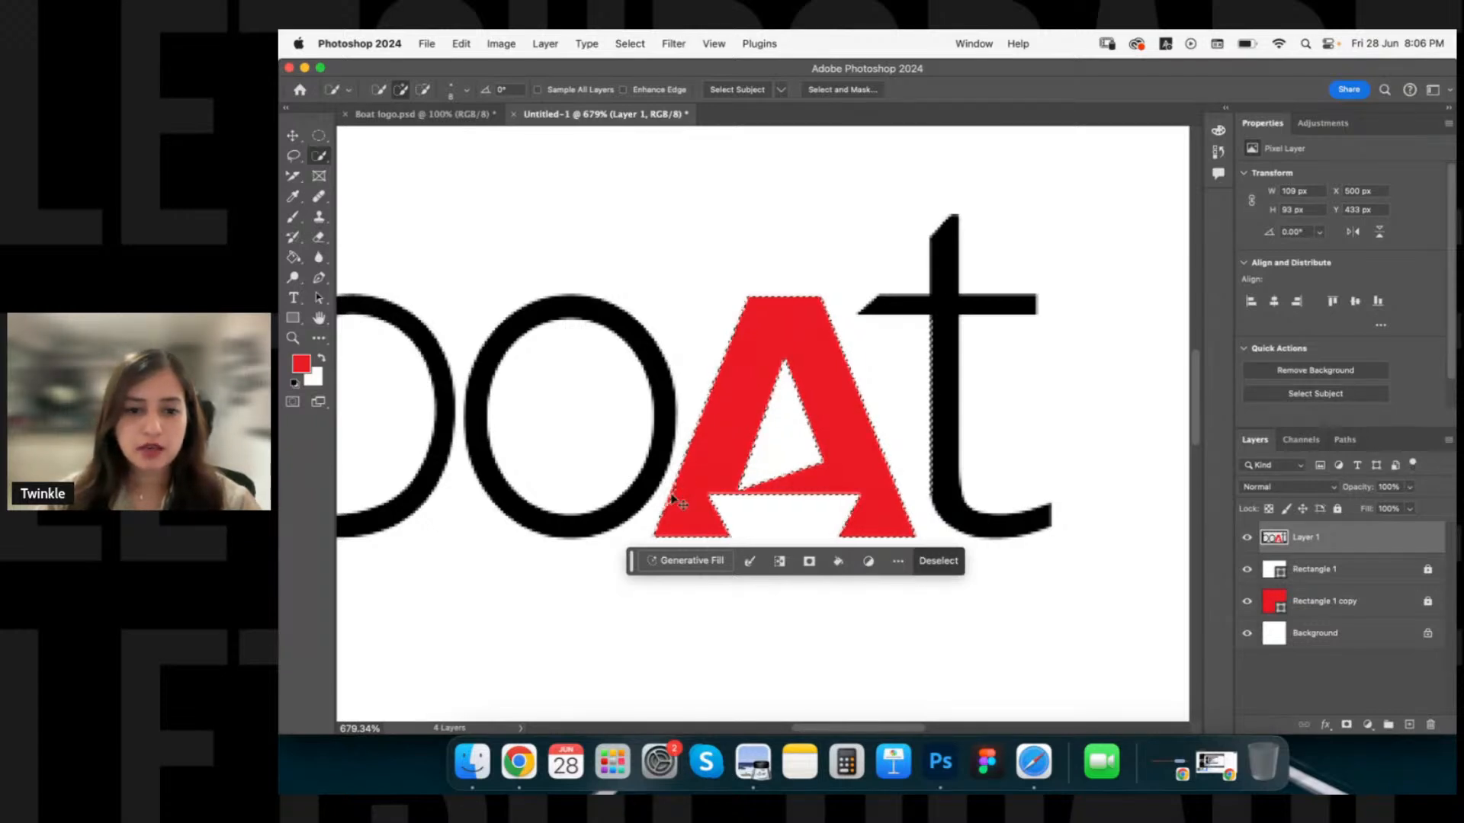
key("z")
left_click_drag(672, 492, 745, 526)
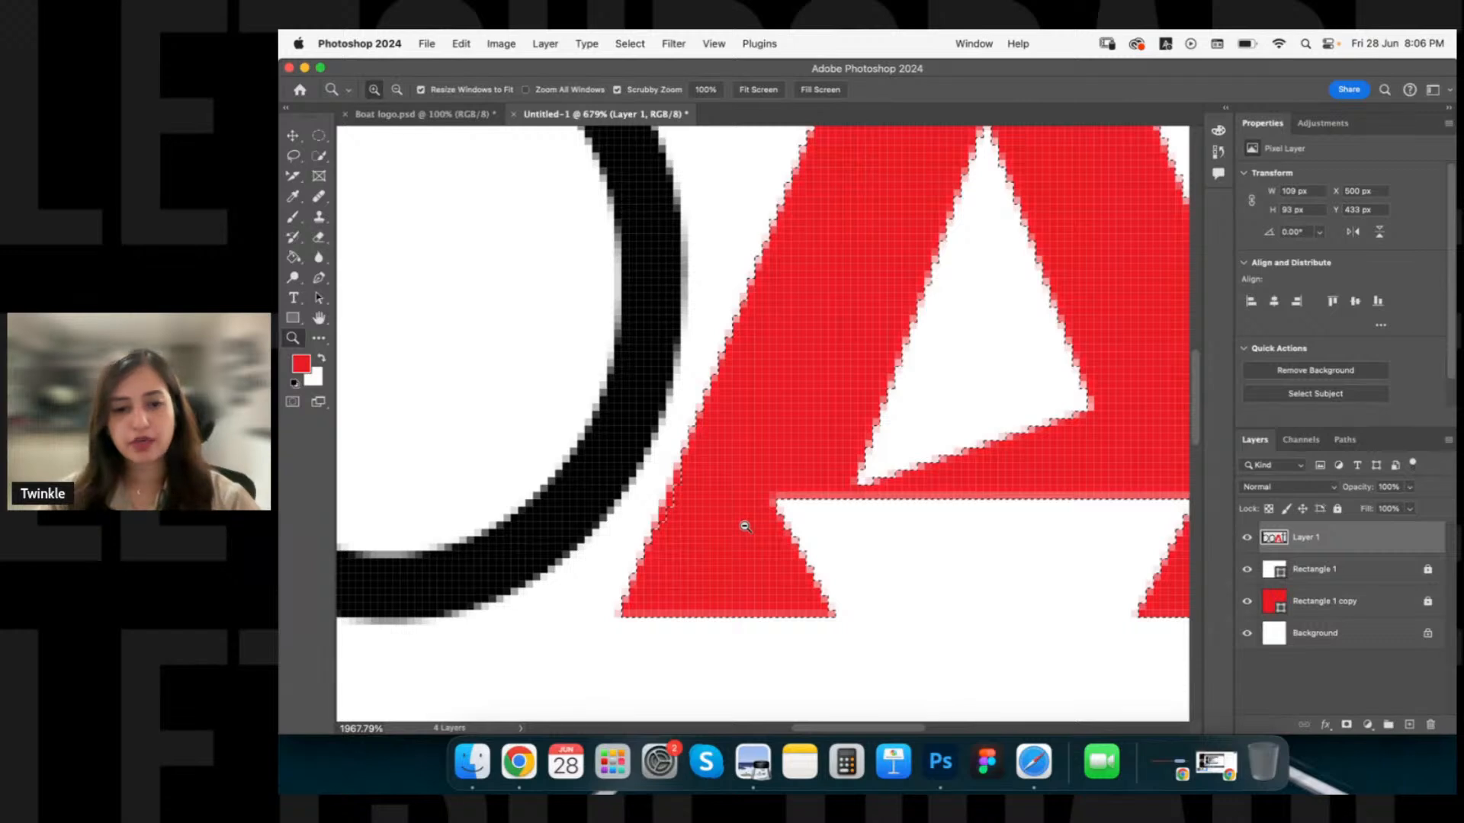
key("w")
left_click_drag(697, 470, 696, 451)
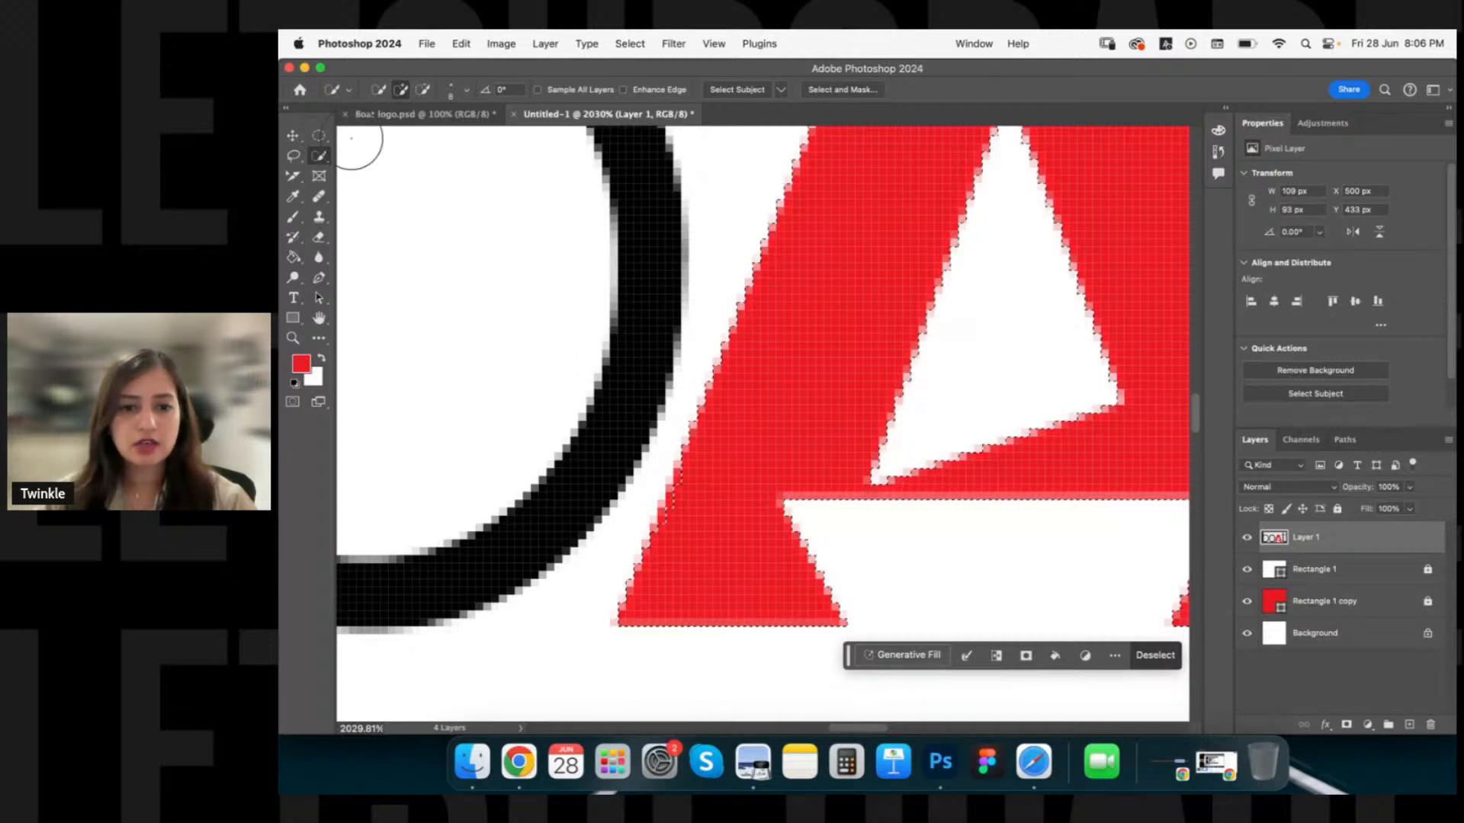
Try adjusting the selection down the A's left leg to its foot, and undo the strokes.
key("alt")
mouse_move(695, 485)
left_mouse_down()
mouse_move(686, 494)
mouse_move(713, 419)
mouse_move(666, 541)
left_mouse_up()
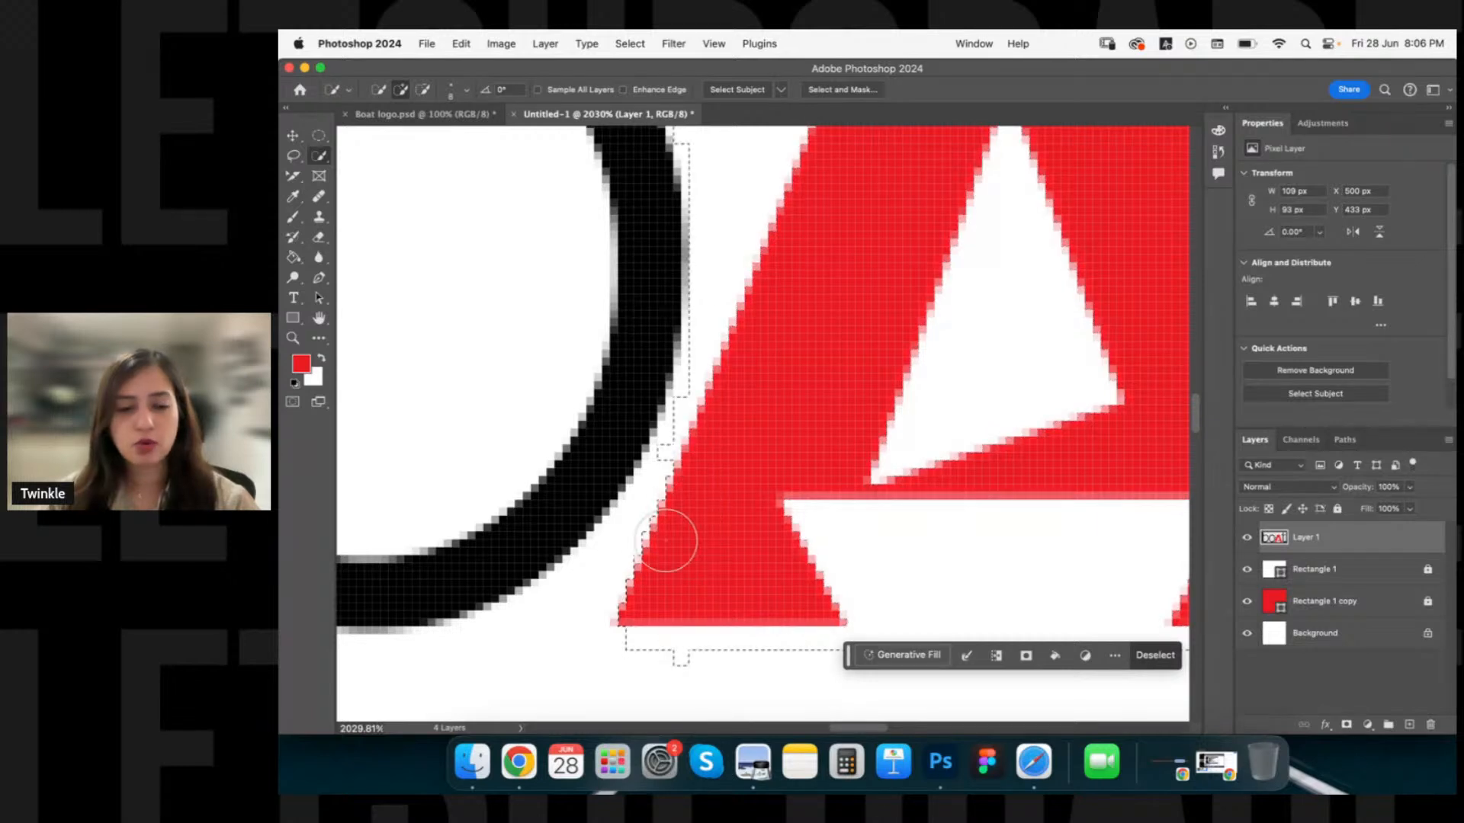
key("super+z")
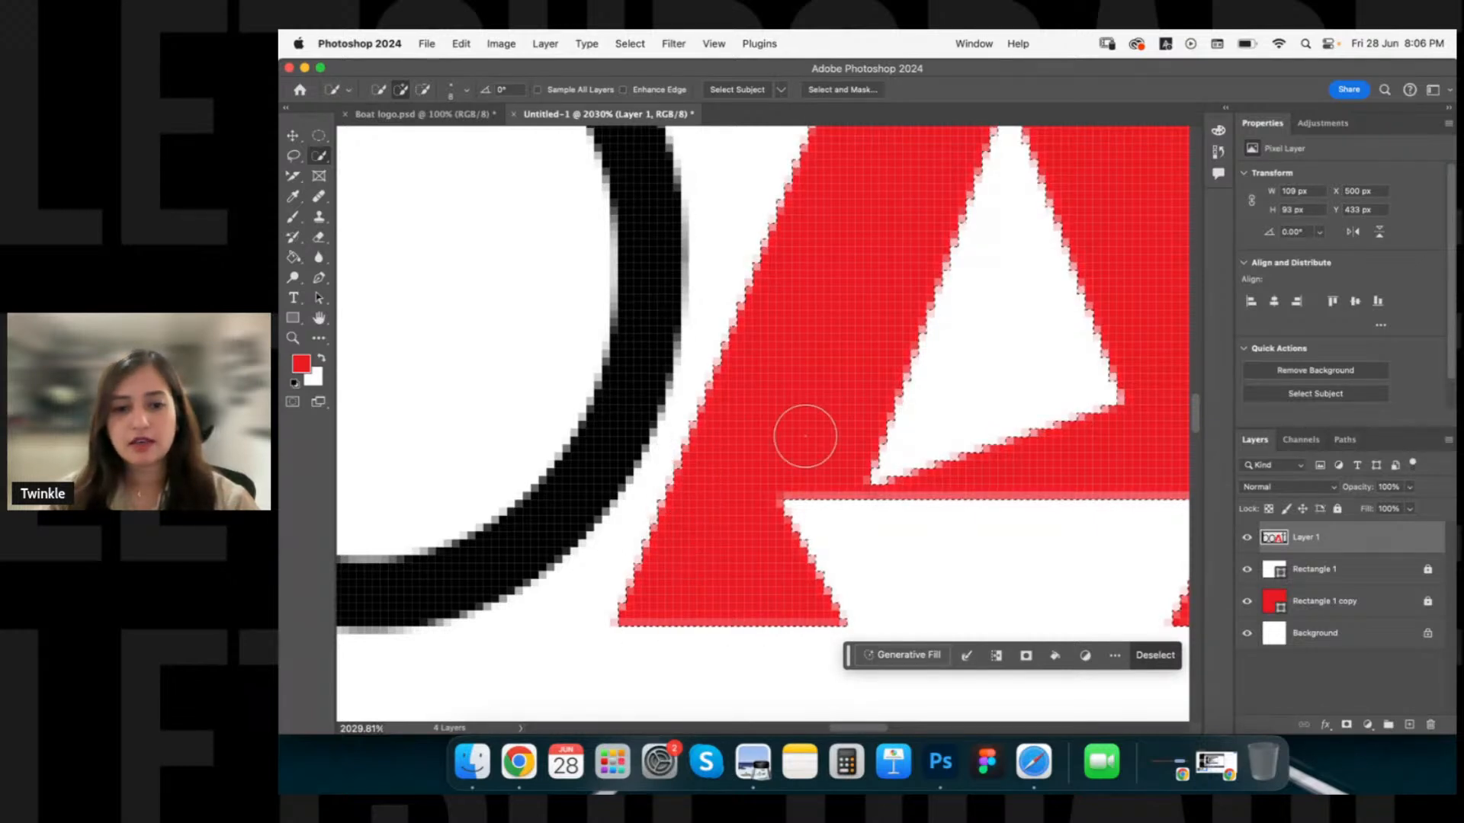
left_click_drag(723, 448, 620, 622)
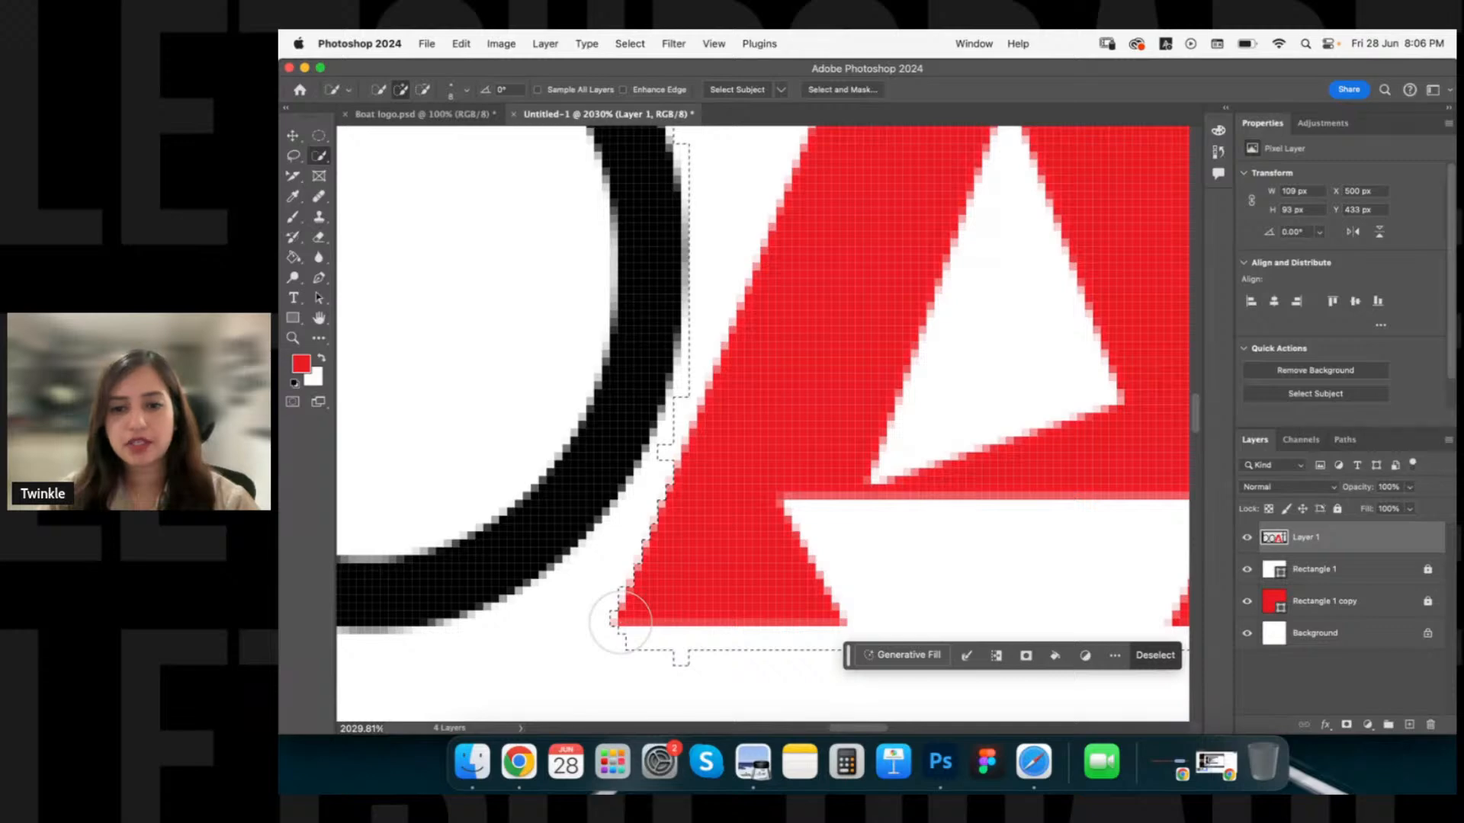
key("super+z")
scroll(795, 454, "up", 1)
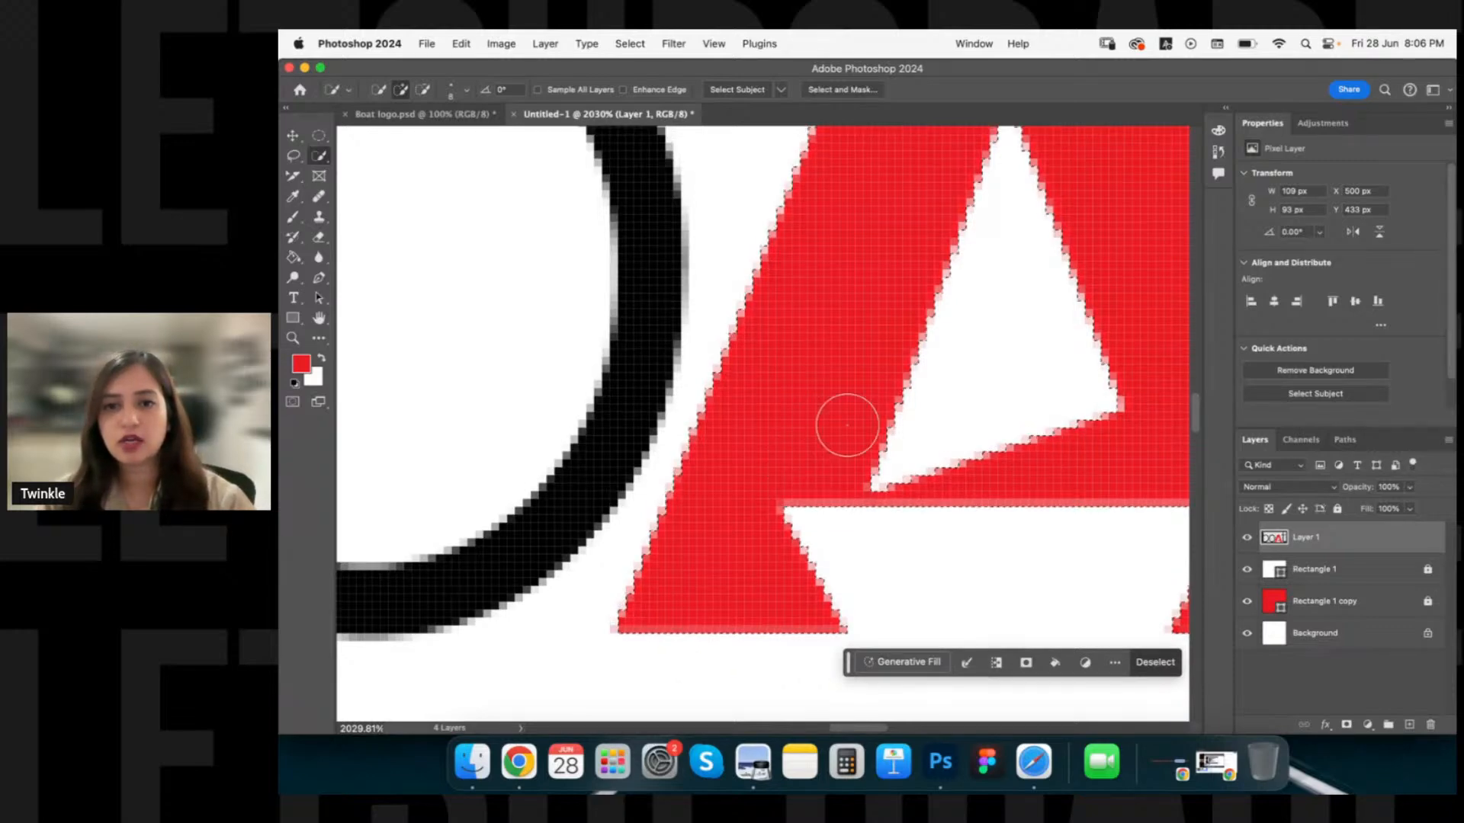
Extend the A's selection from the inner triangle down along the right leg to its foot.
scroll(847, 425, "up", 5)
scroll(831, 434, "right", 4)
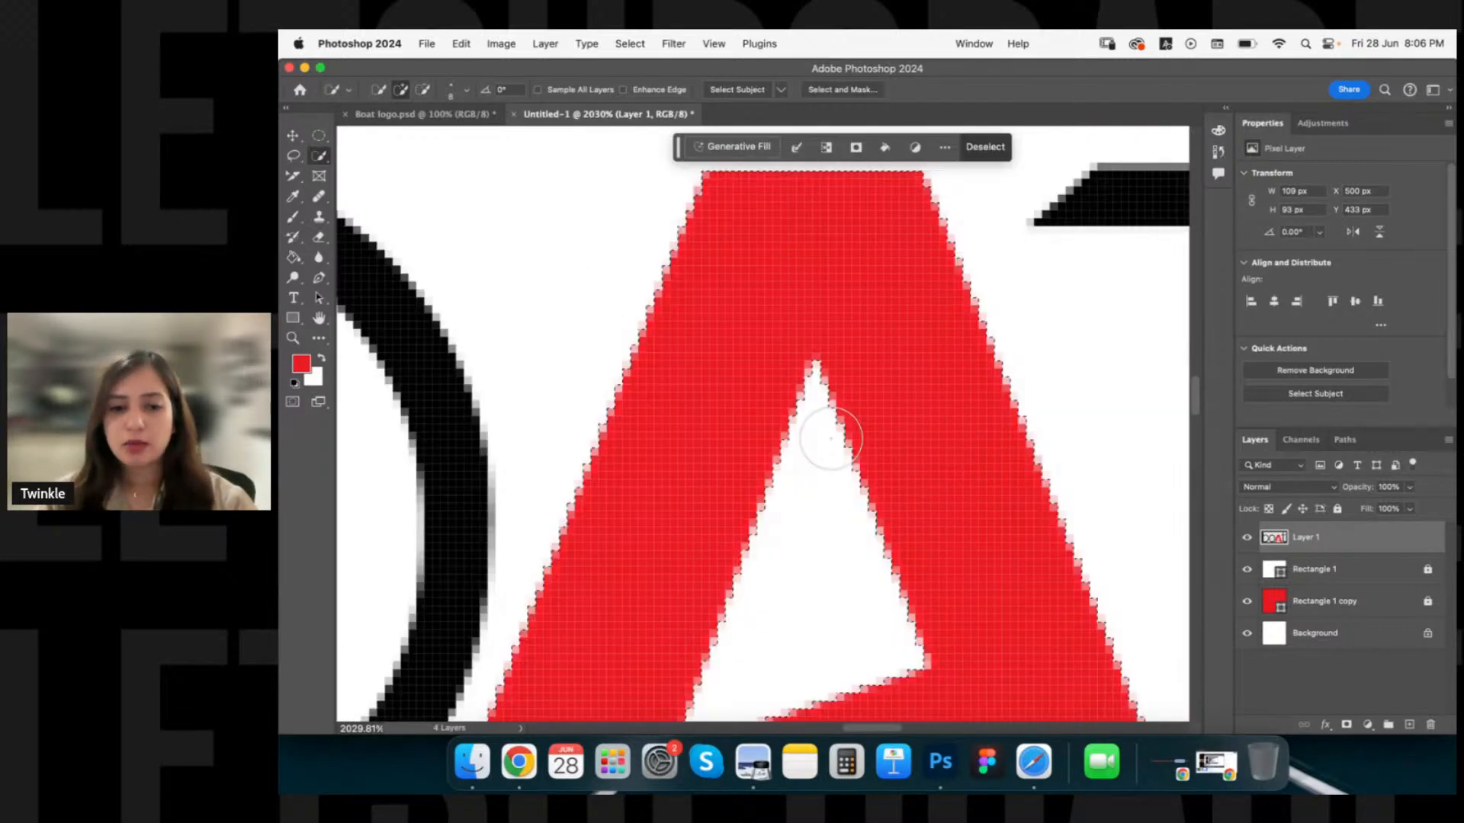
scroll(831, 439, "right", 3)
scroll(751, 479, "down", 3)
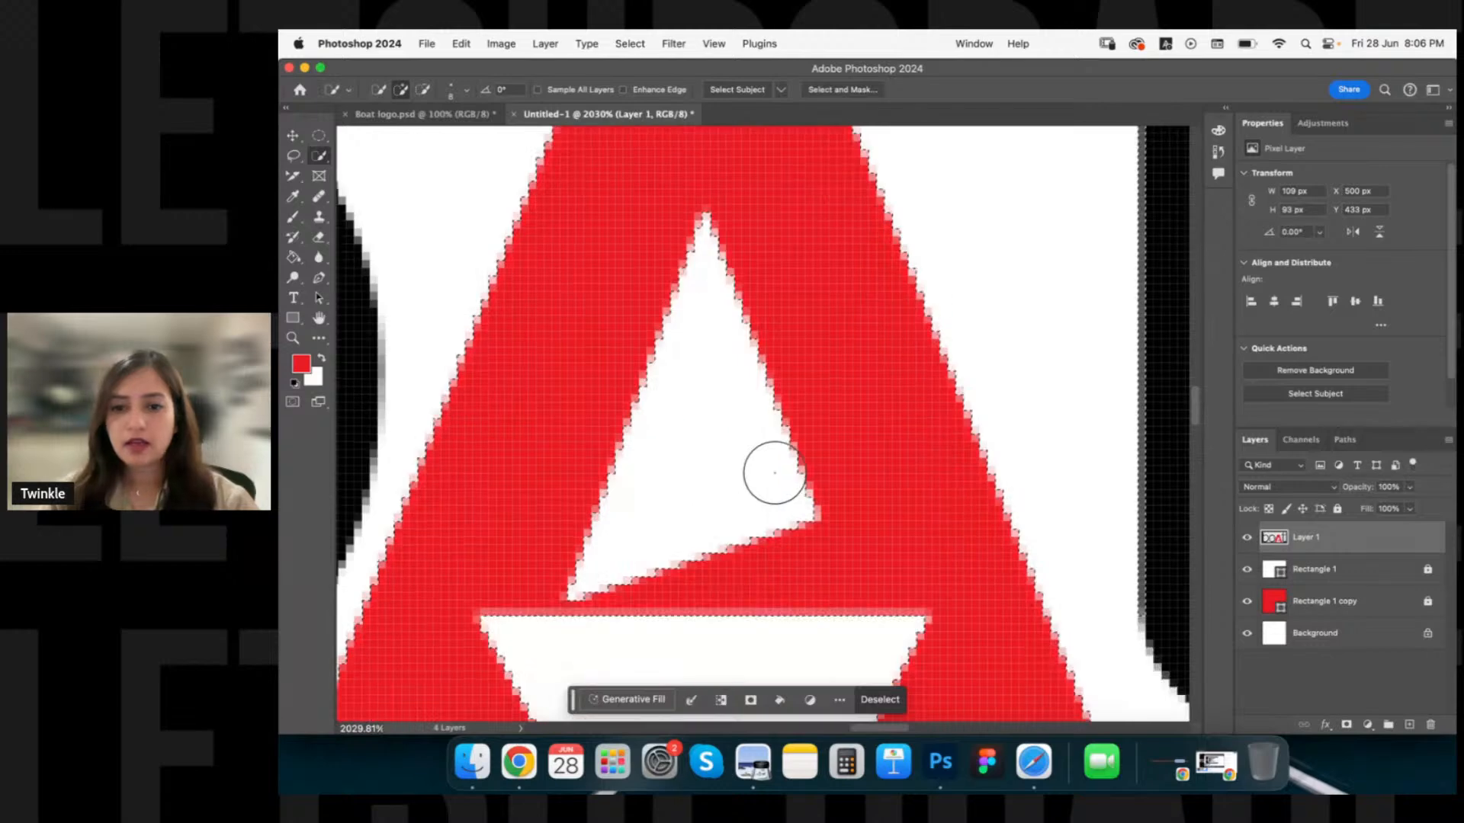
scroll(774, 472, "down", 4)
left_click_drag(816, 369, 1090, 596)
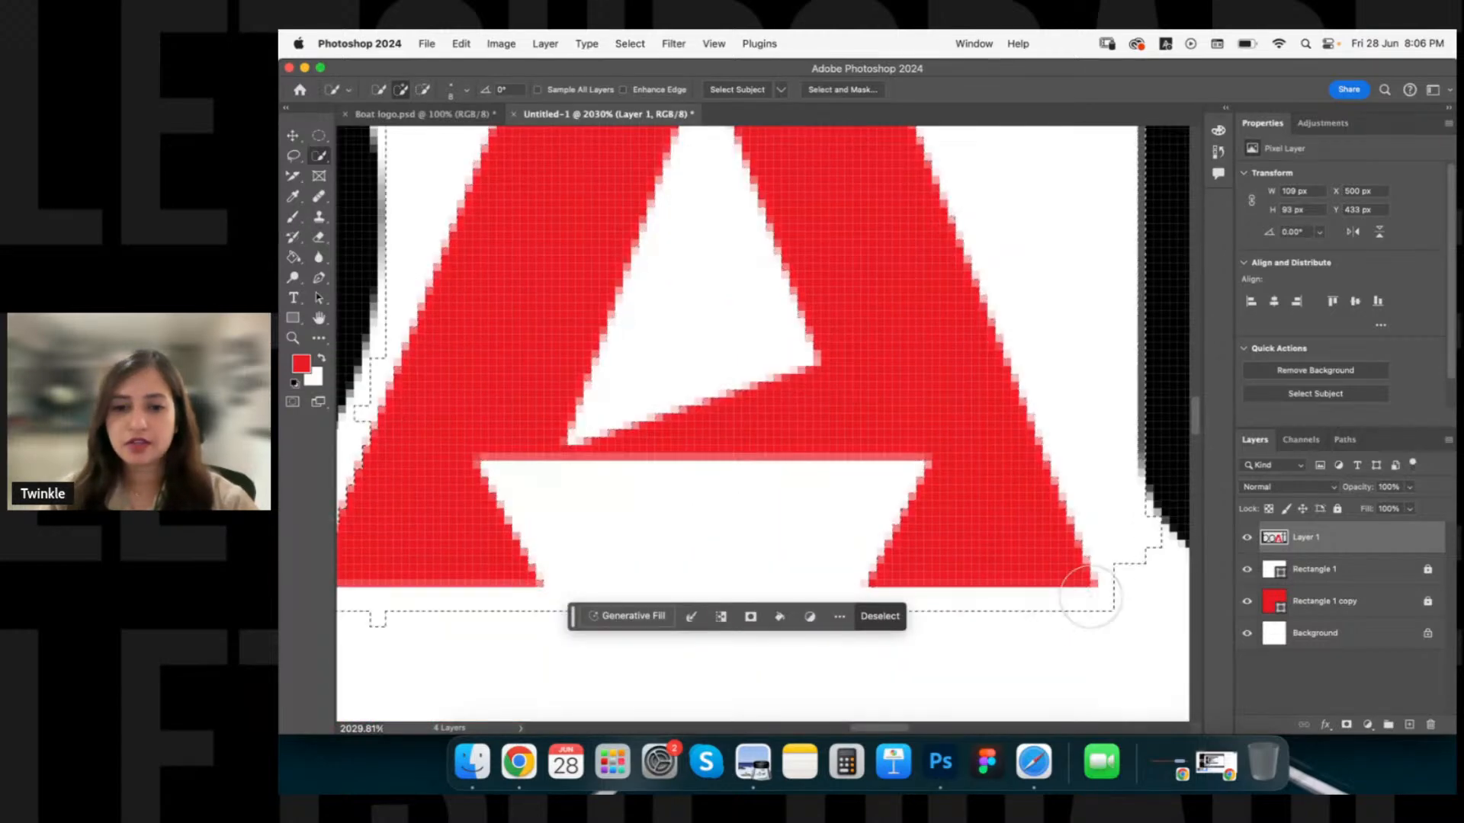
scroll(897, 475, "down", 3)
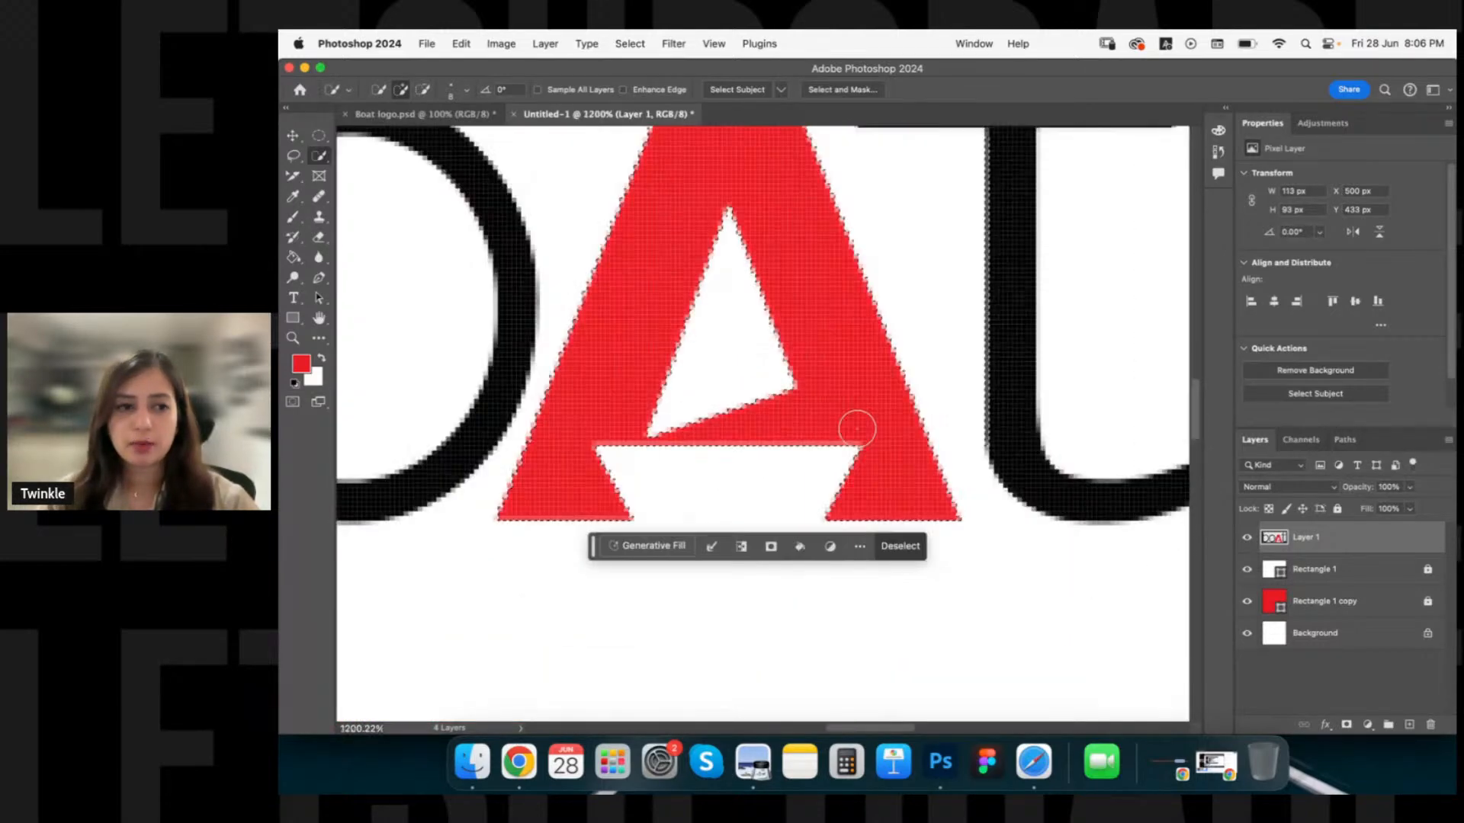
scroll(857, 429, "down", 2)
scroll(781, 371, "up", 1)
scroll(781, 370, "left", 1)
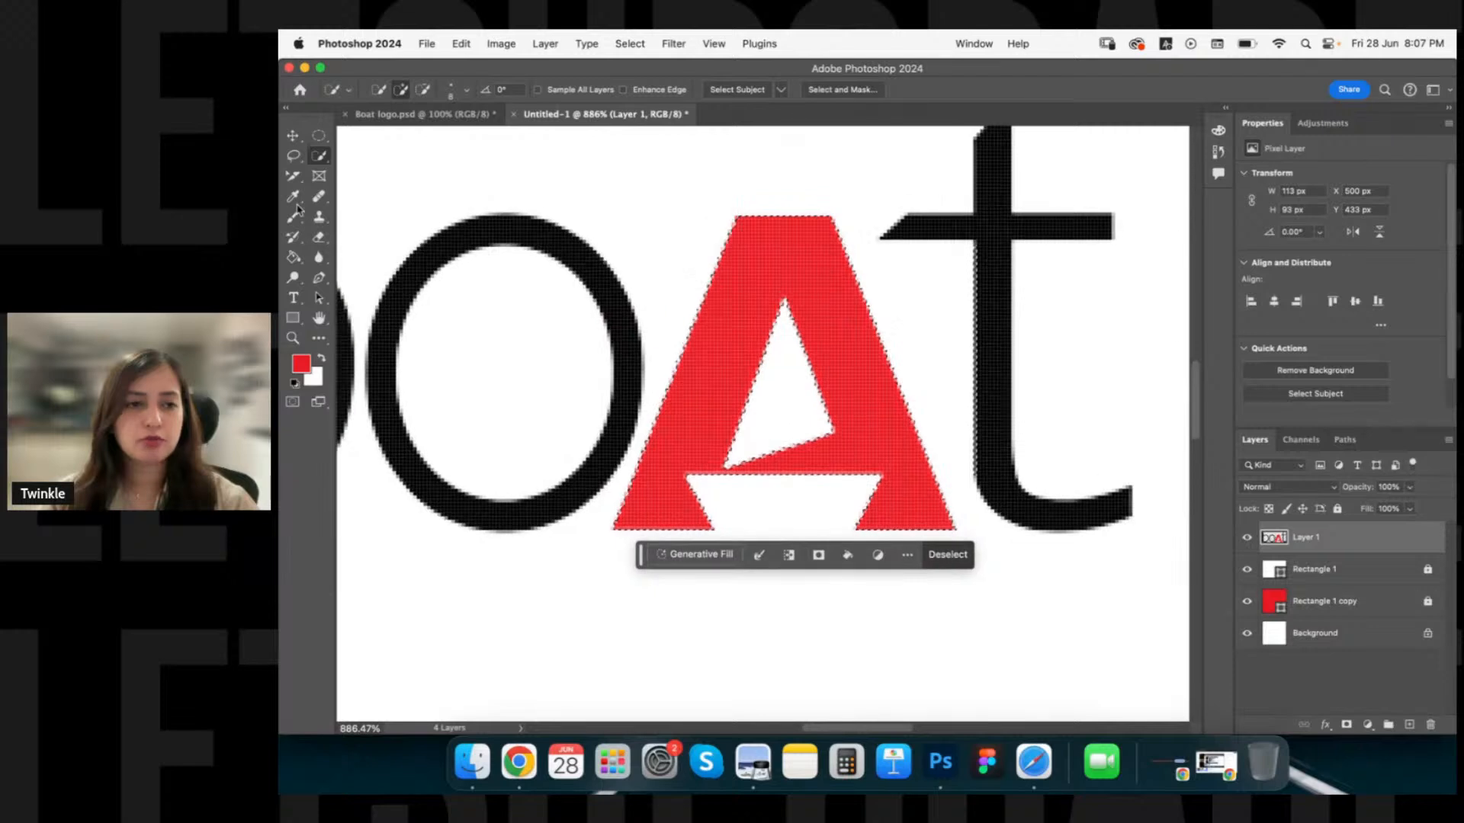
Set a Hard Round brush to 52 px and 100% hardness, and paint red over the selected A.
left_click(294, 216)
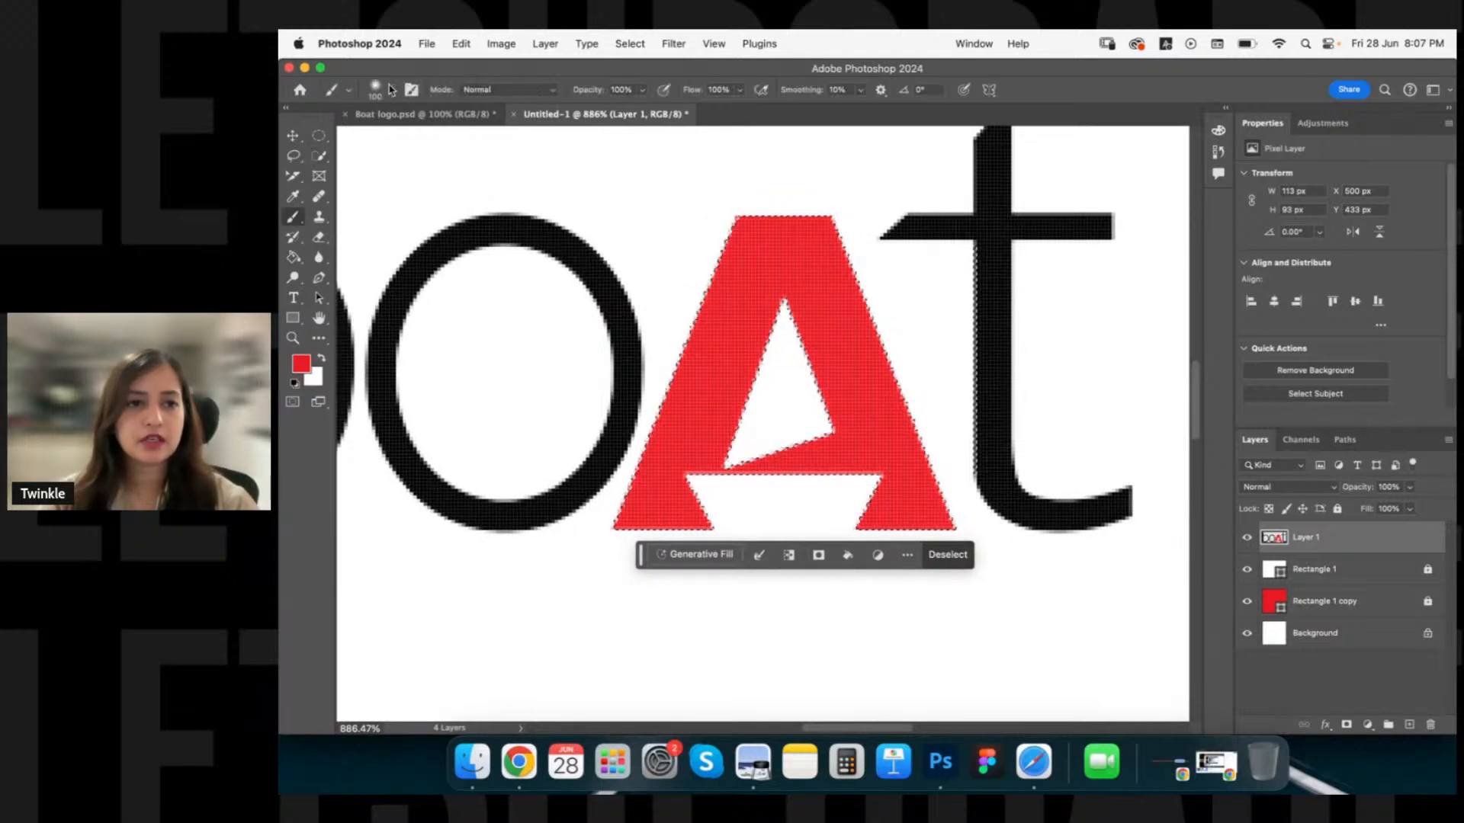
left_click(389, 89)
left_click_drag(379, 175, 463, 174)
left_click_drag(414, 140, 391, 141)
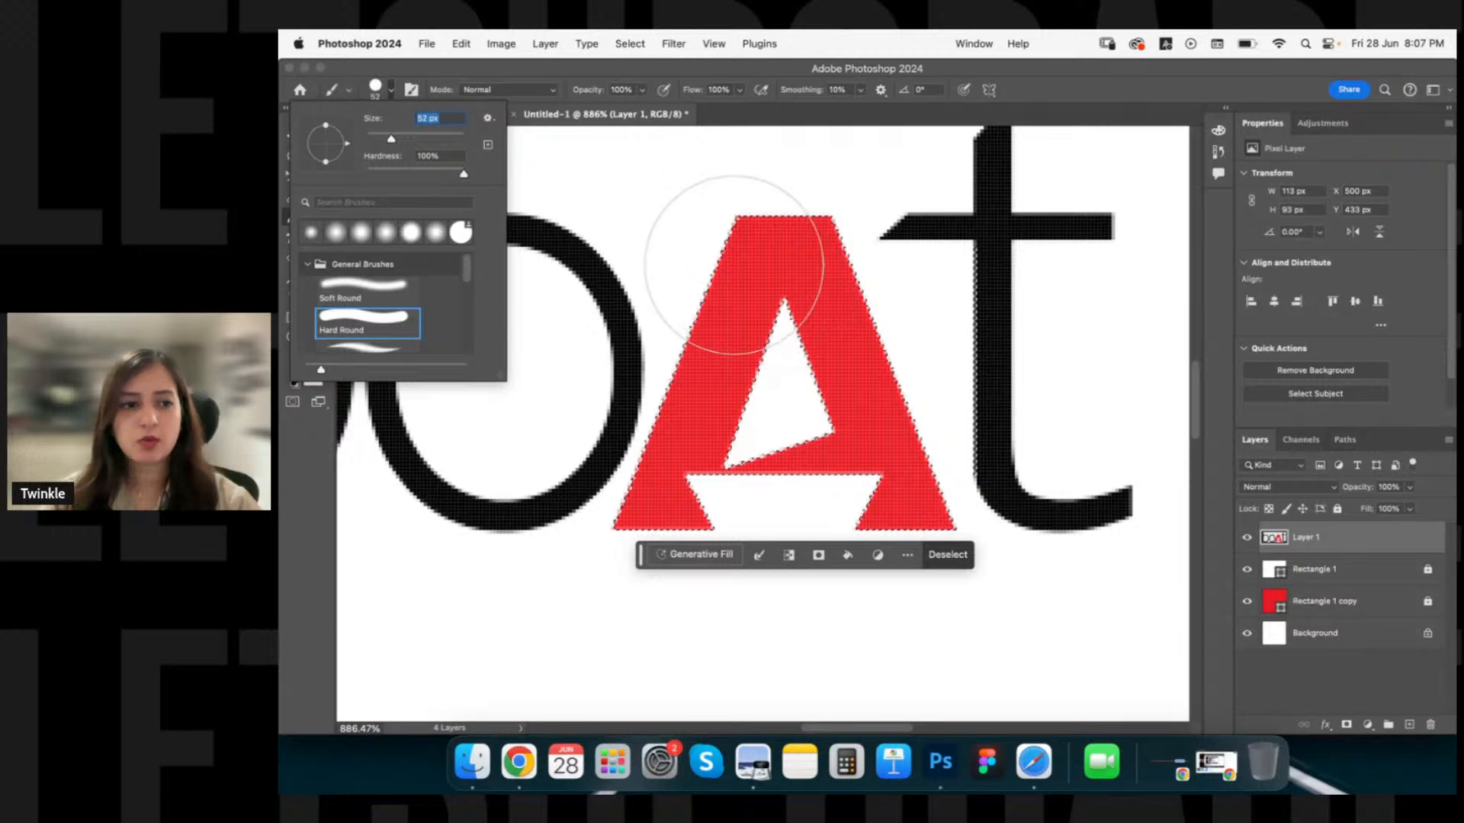
left_click_drag(734, 266, 688, 474)
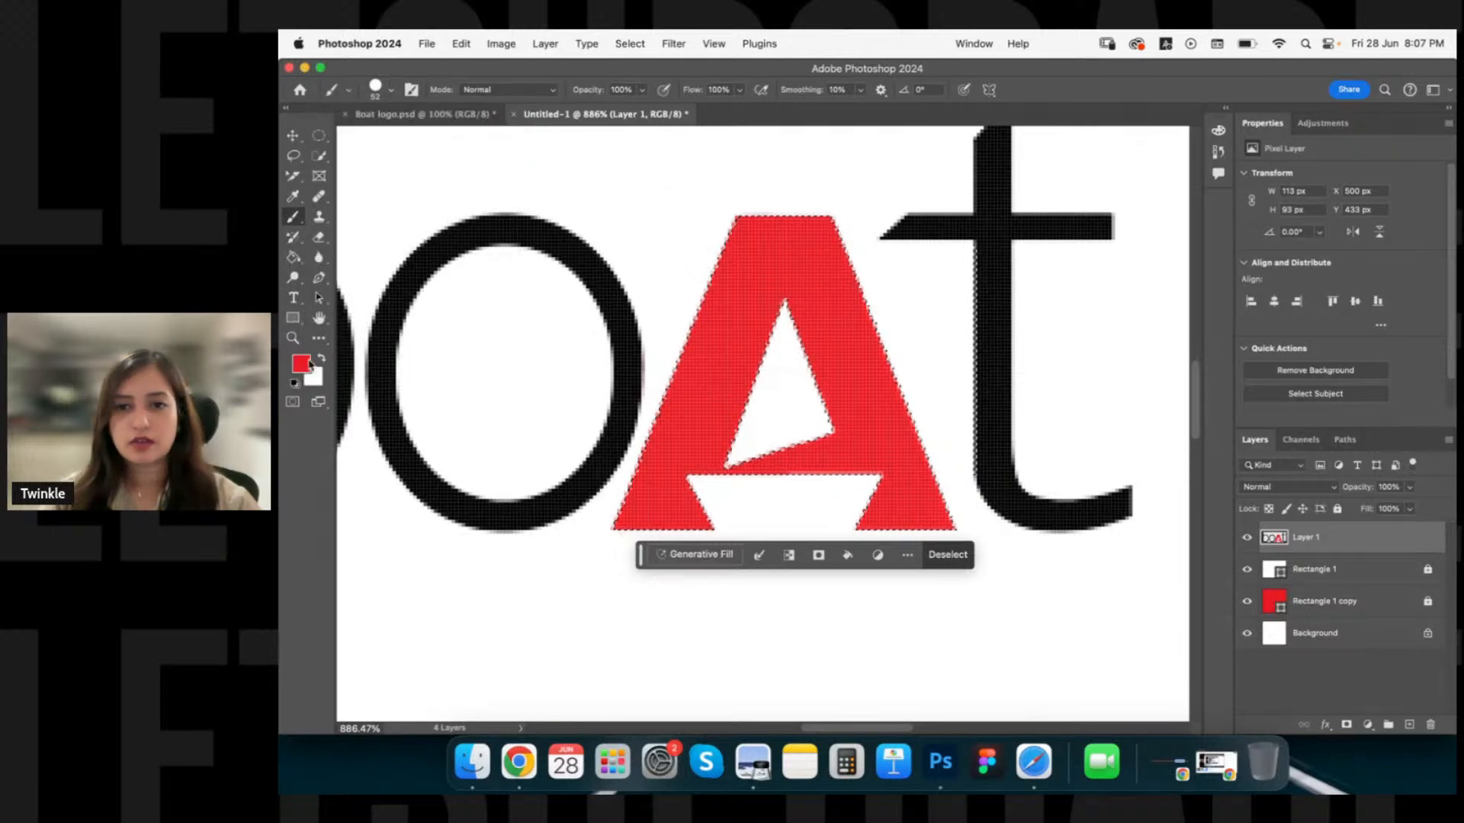
Set the foreground color to white (#ffffff), paint the selected A with it, and clear the selection.
left_click(301, 364)
left_click_drag(1004, 302, 943, 240)
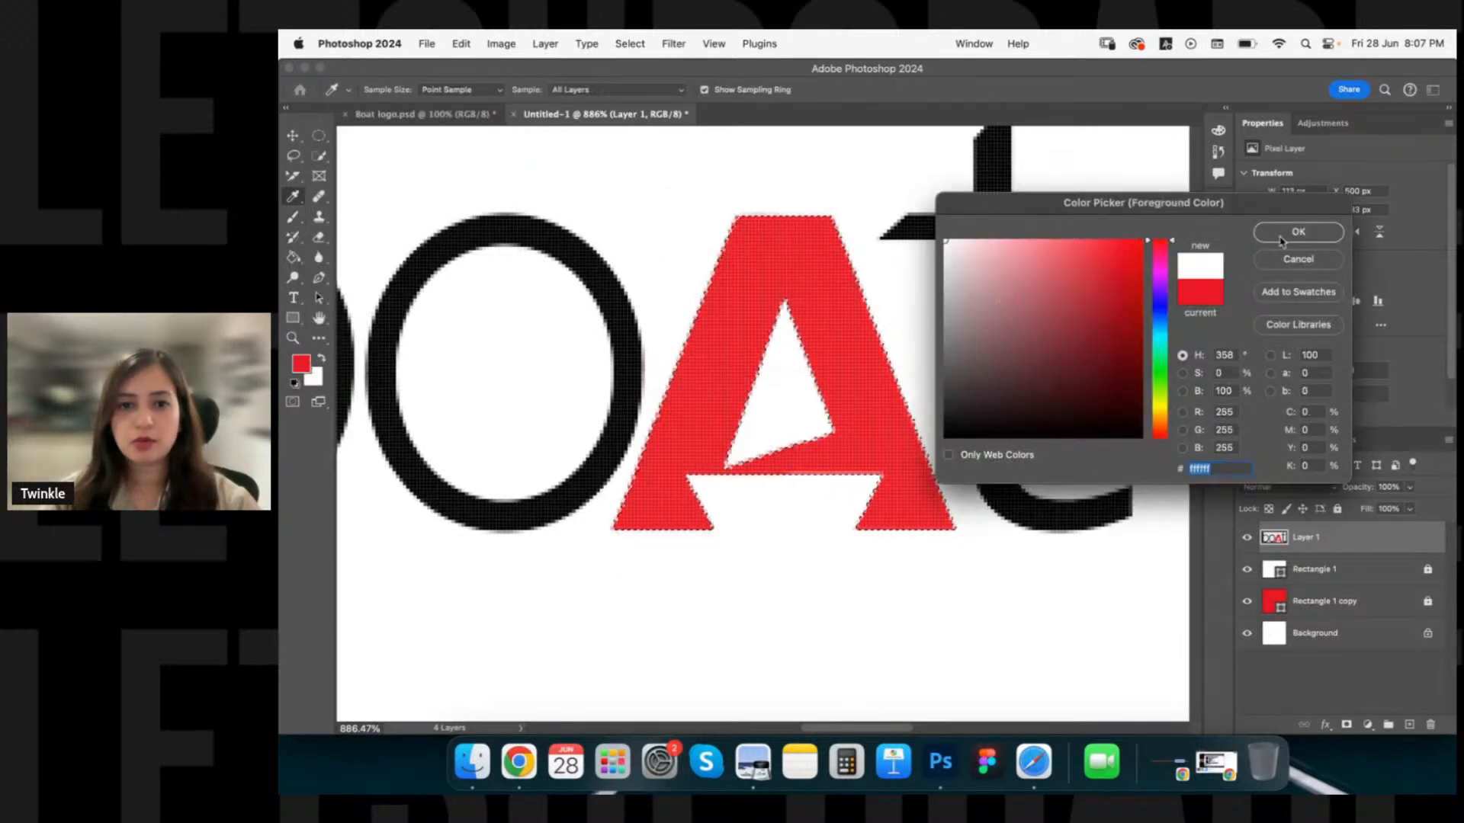
left_click(1299, 232)
mouse_move(770, 244)
left_mouse_down()
mouse_move(670, 488)
mouse_move(883, 481)
mouse_move(766, 257)
left_mouse_up()
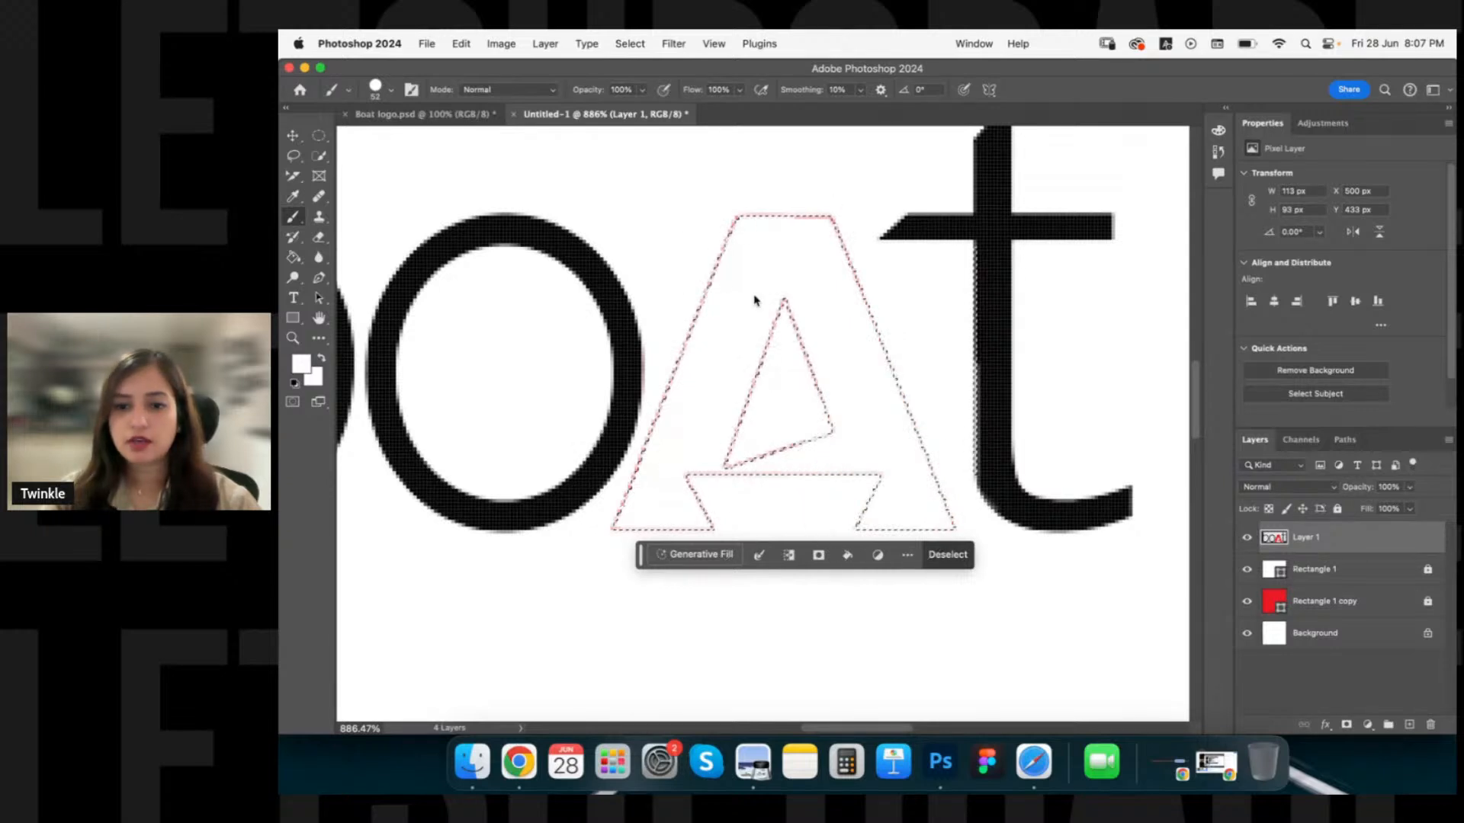
key("super+d")
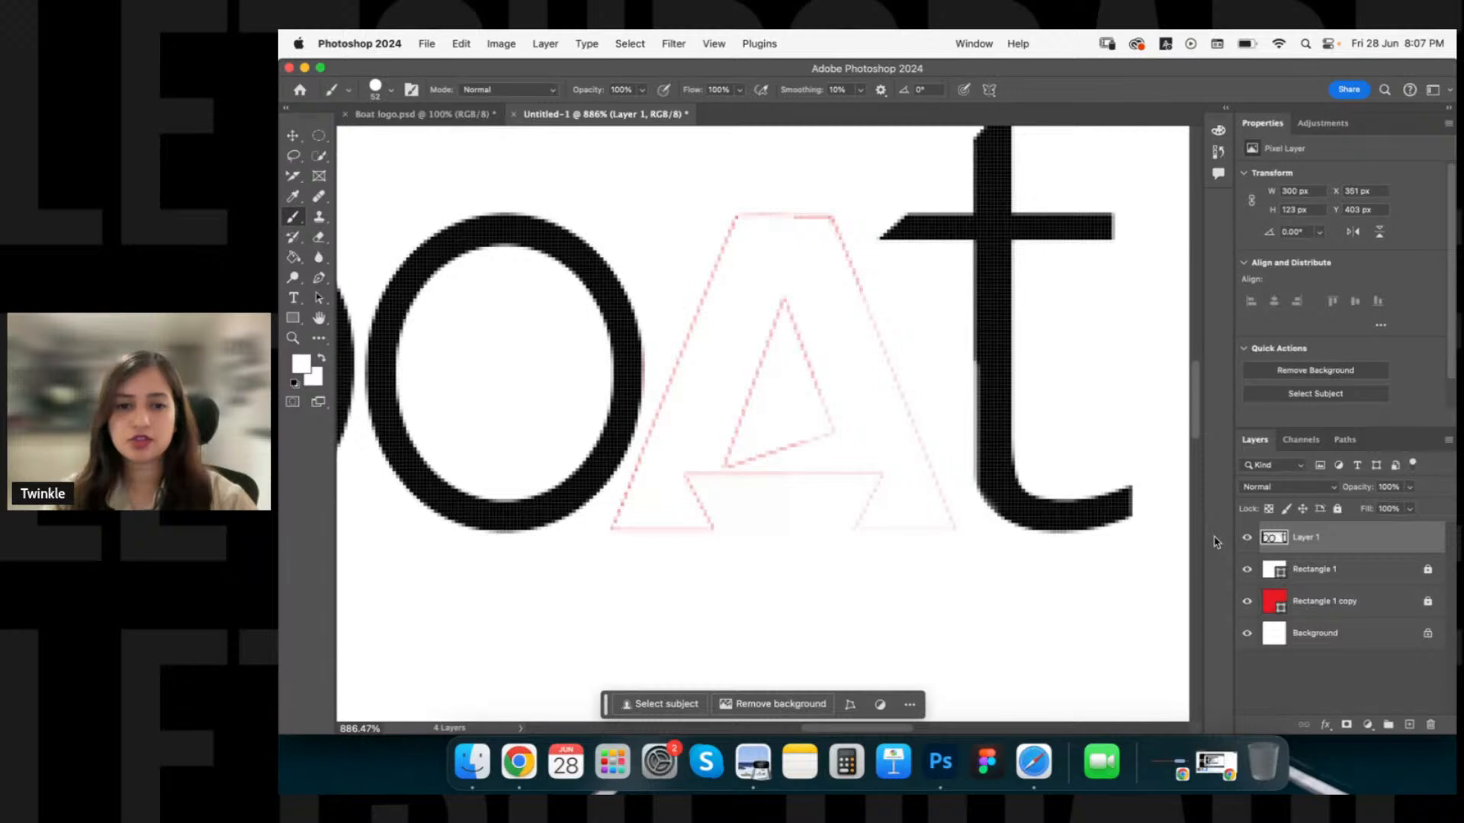
Move the logo from the white rectangle onto the red area above it, centered at about X 501 px, Y 173 px.
scroll(855, 461, "down", 5)
scroll(751, 415, "down", 4)
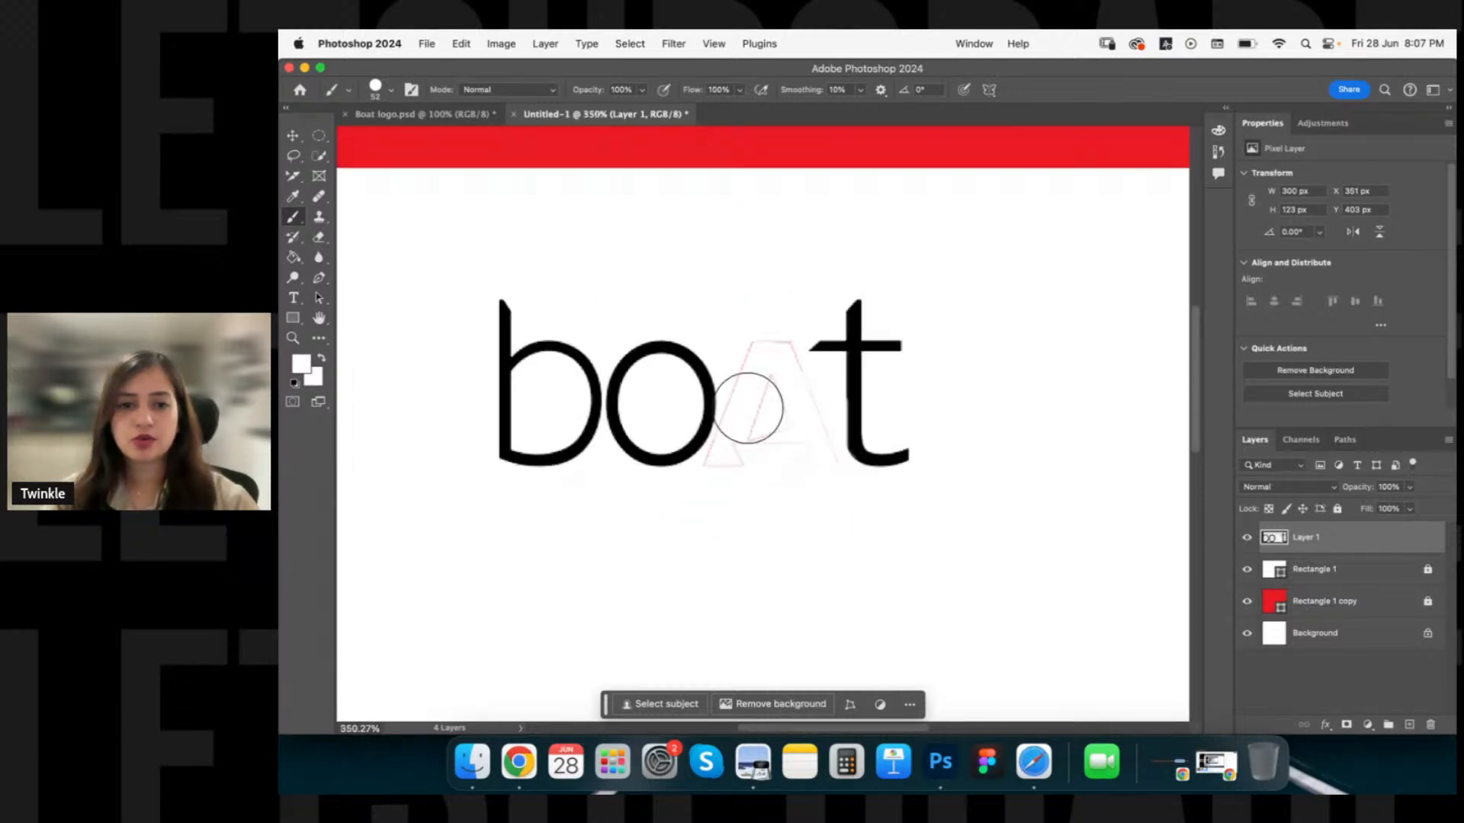
scroll(749, 408, "down", 3)
scroll(740, 423, "down", 3)
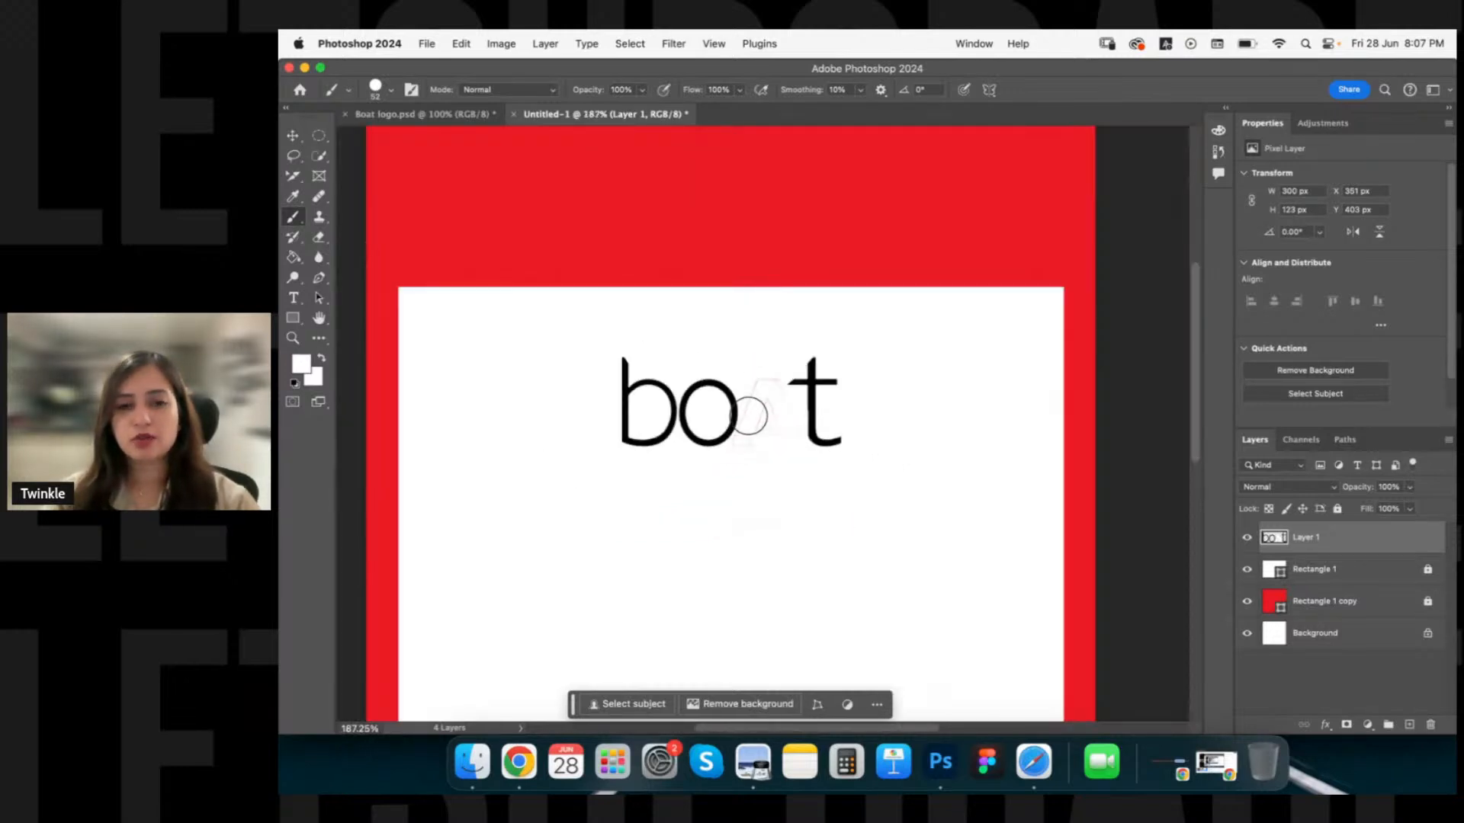
key("v")
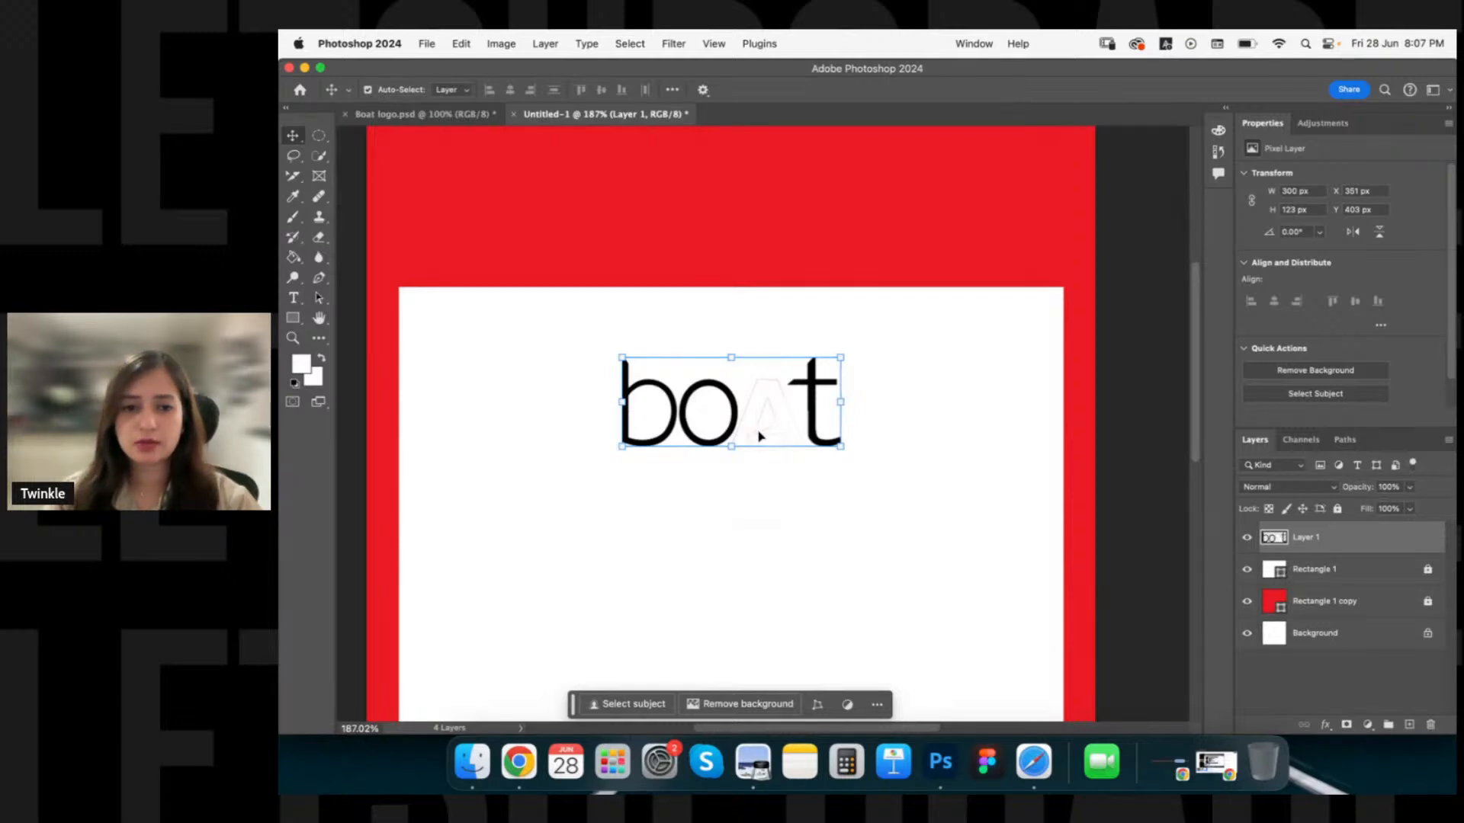
left_click_drag(725, 423, 710, 210)
left_click_drag(774, 246, 809, 339)
scroll(900, 345, "up", 2)
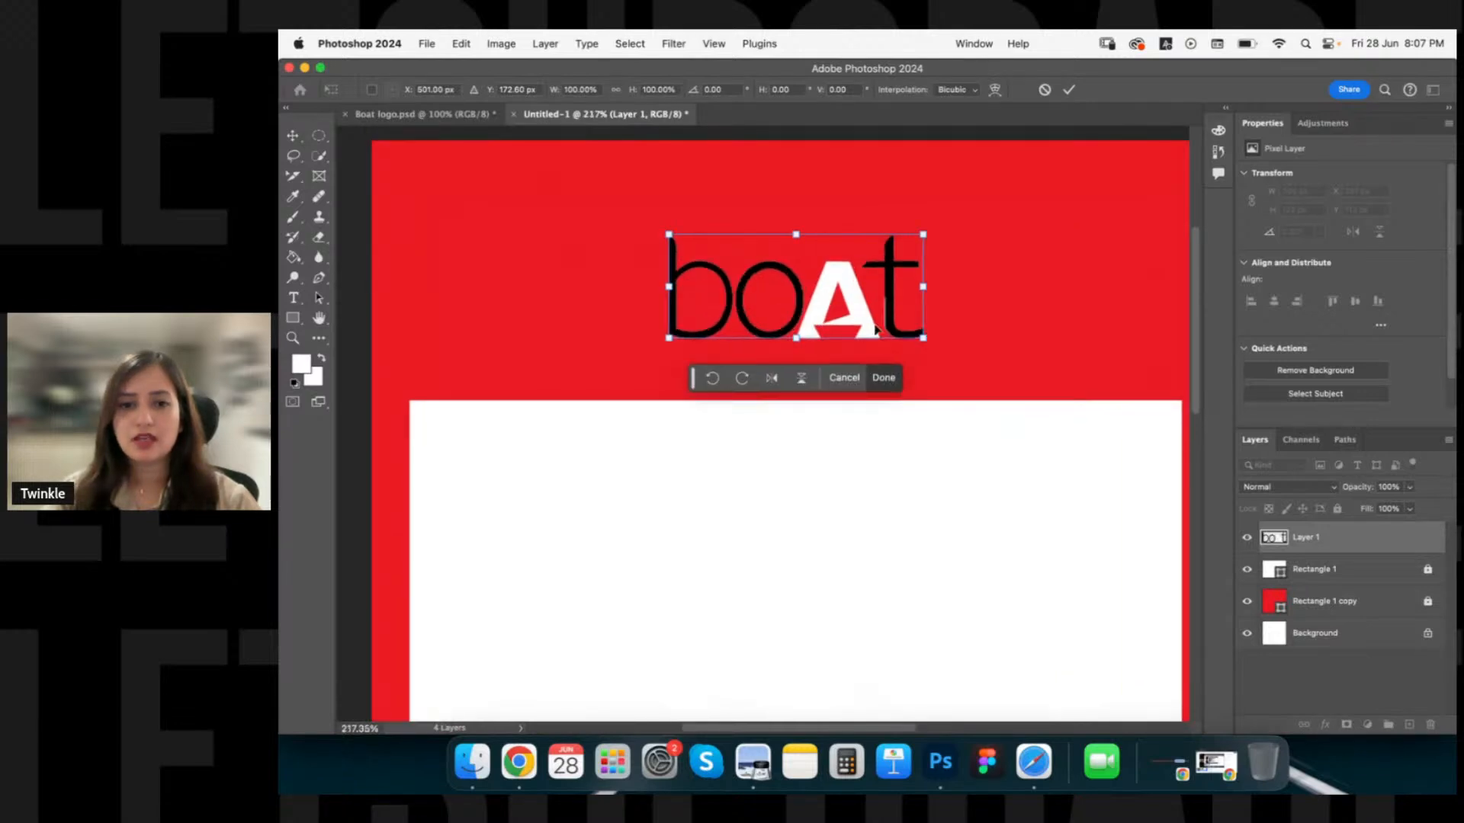
Scale the logo down proportionally to about 48.7% and apply the transform.
scroll(875, 330, "up", 3)
scroll(920, 295, "down", 2)
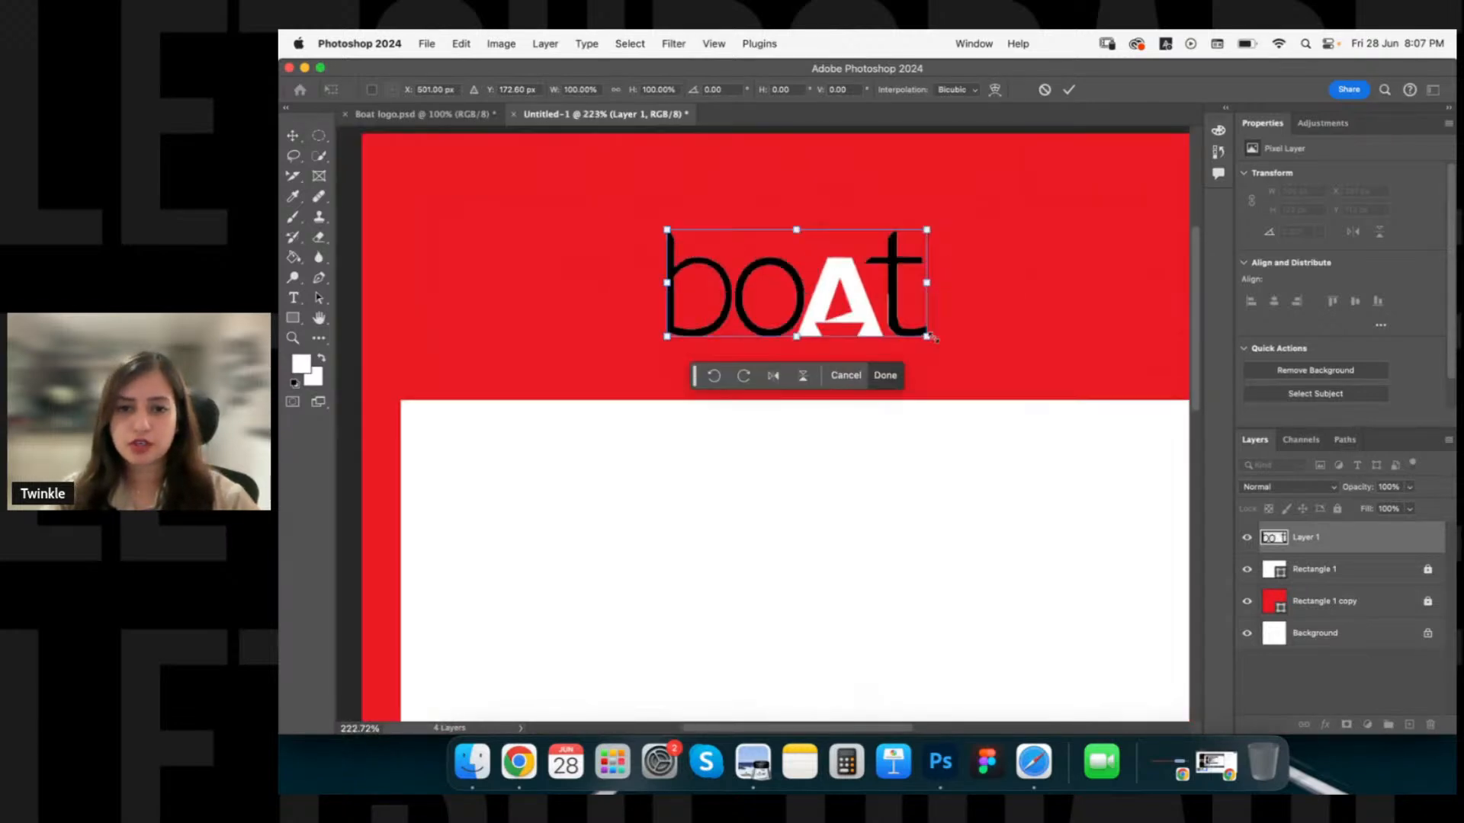
left_click_drag(927, 339, 786, 292)
scroll(733, 320, "down", 1)
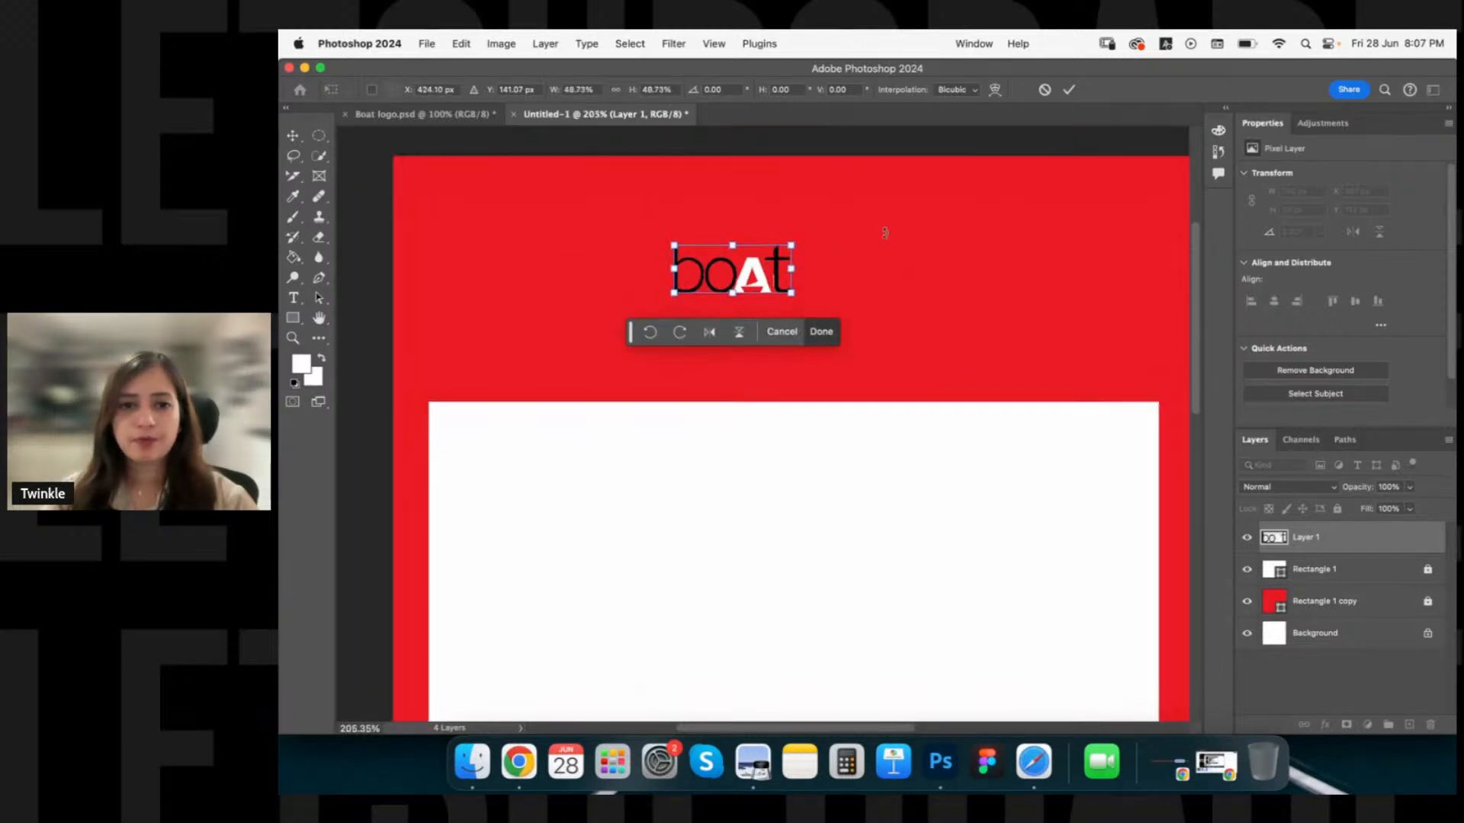
scroll(885, 233, "down", 2)
key("Return")
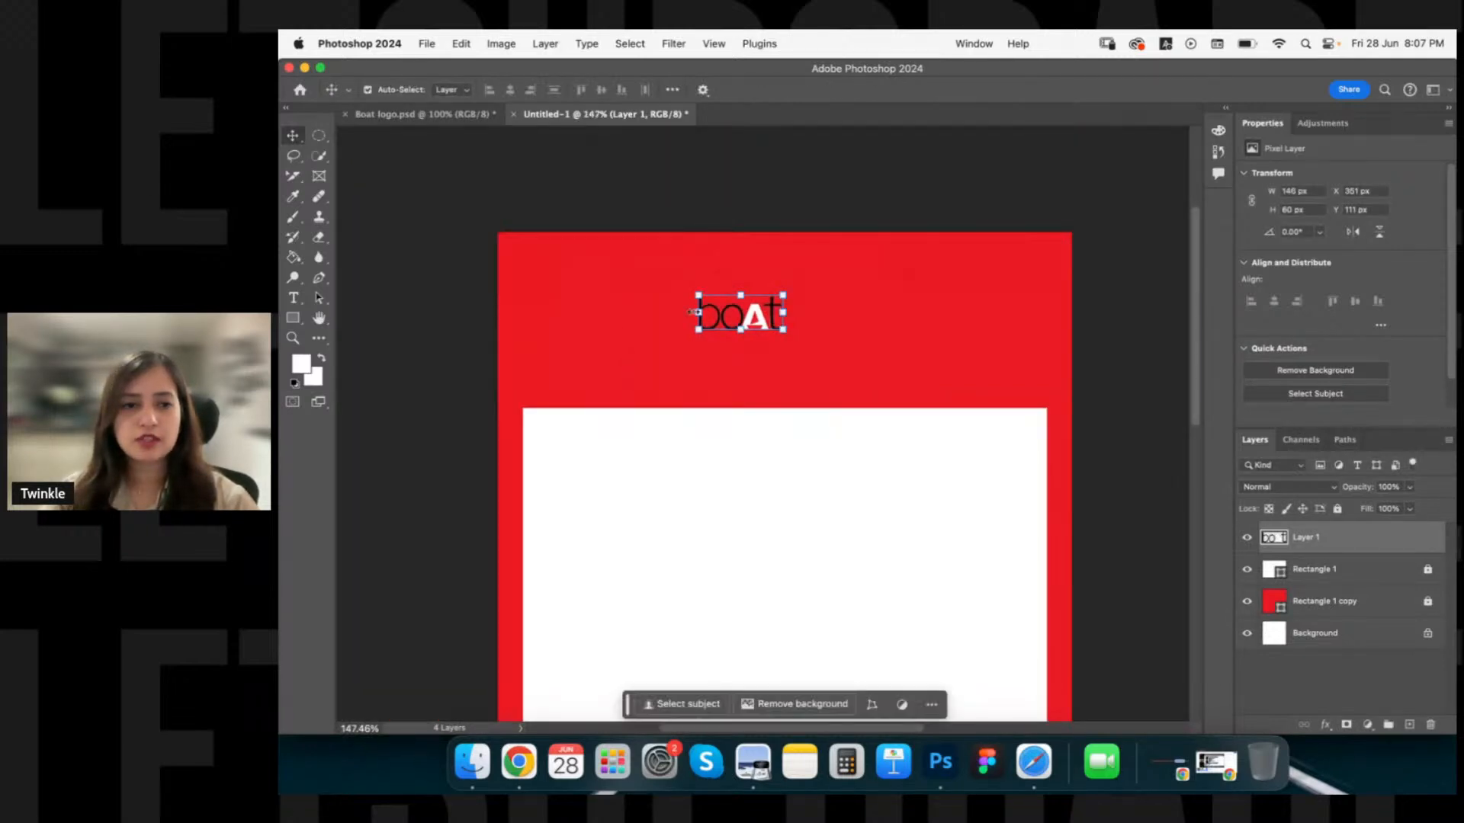
Move the logo to the red background's upper-left corner, centered at X 118 px, Y 74 px, and deselect its layer.
left_click_drag(693, 312, 551, 276)
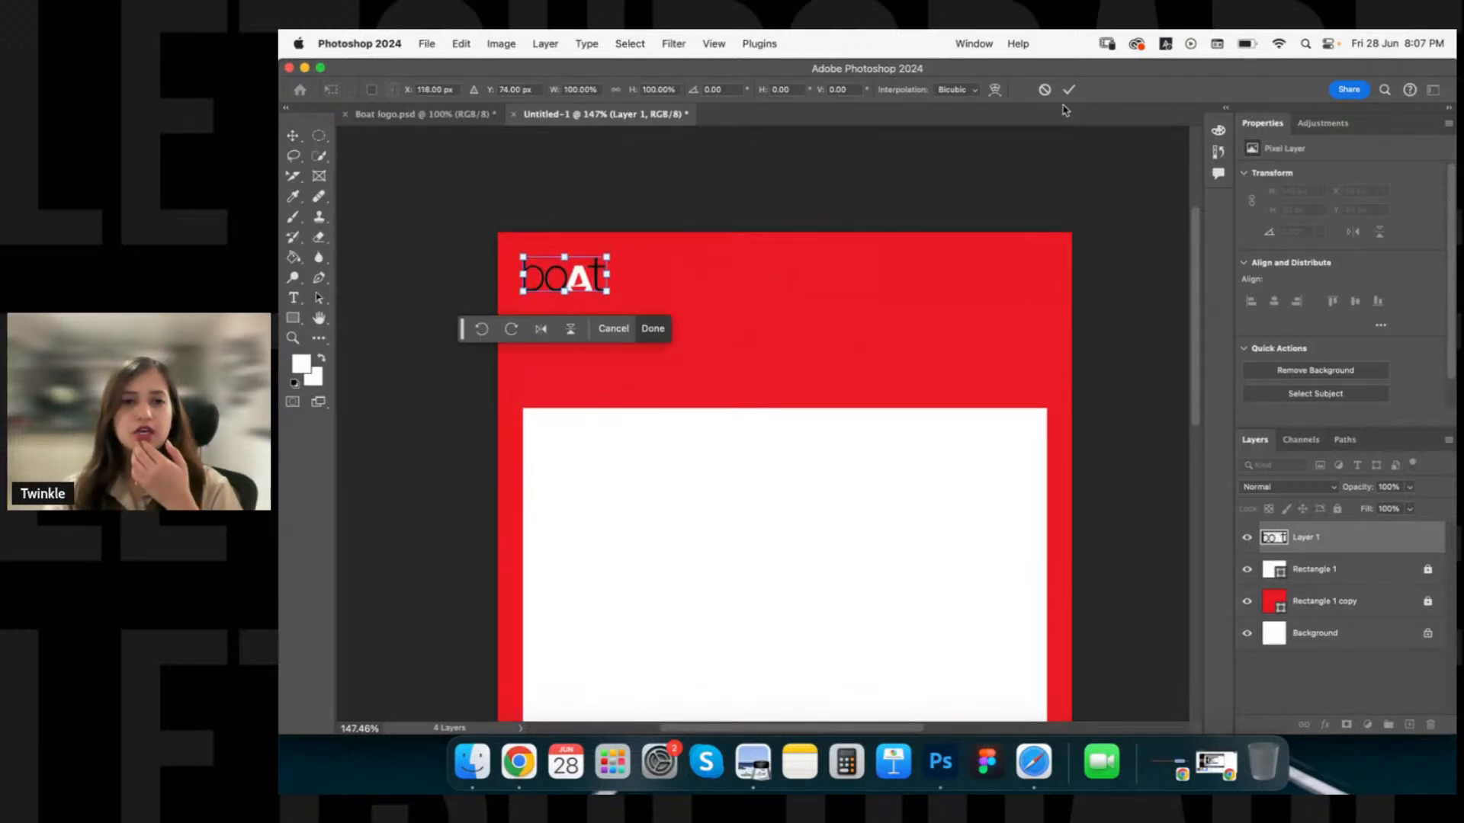
left_click(1069, 89)
left_click(709, 303)
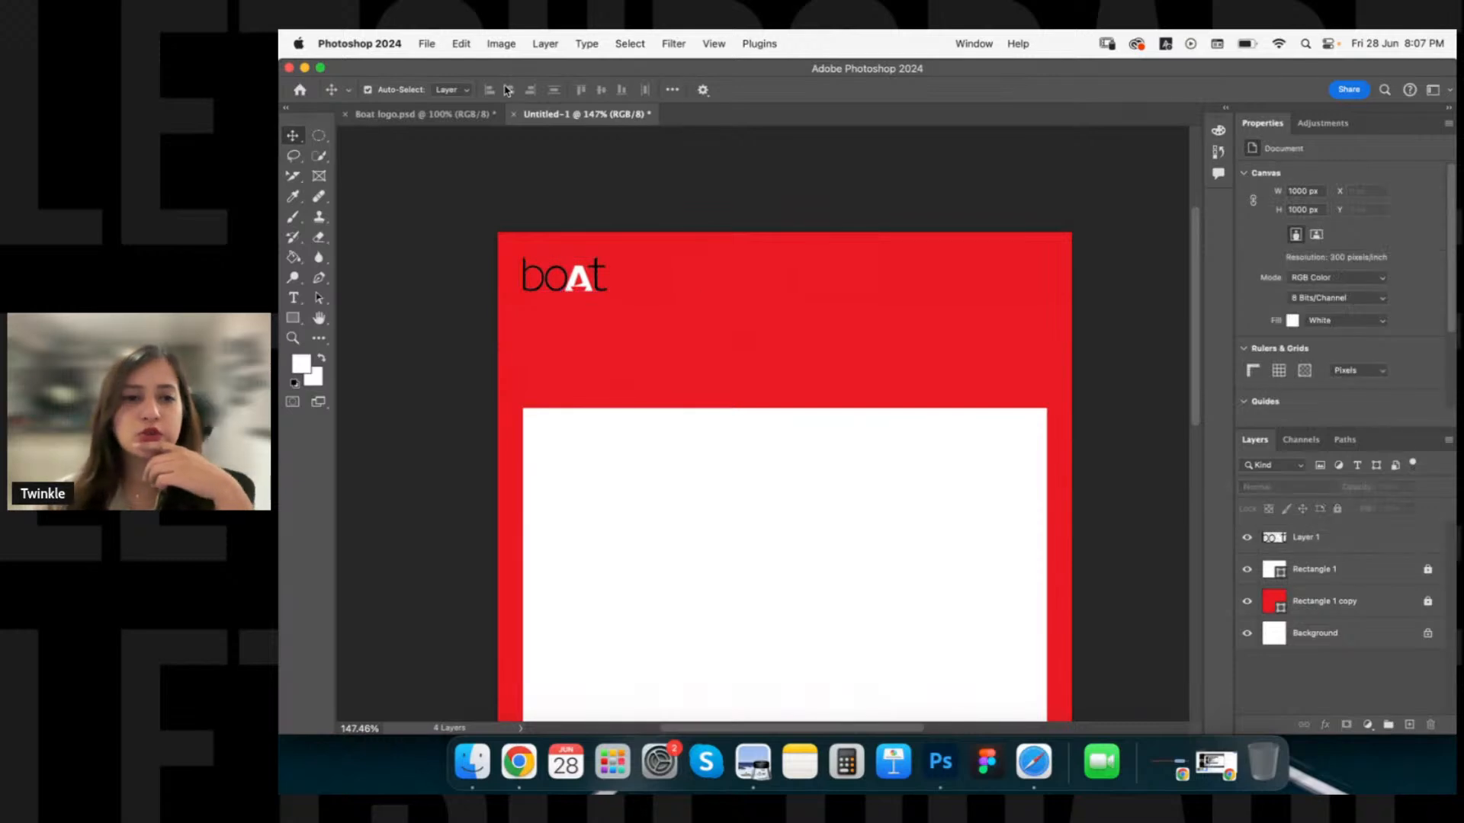
left_click(461, 44)
mouse_move(488, 45)
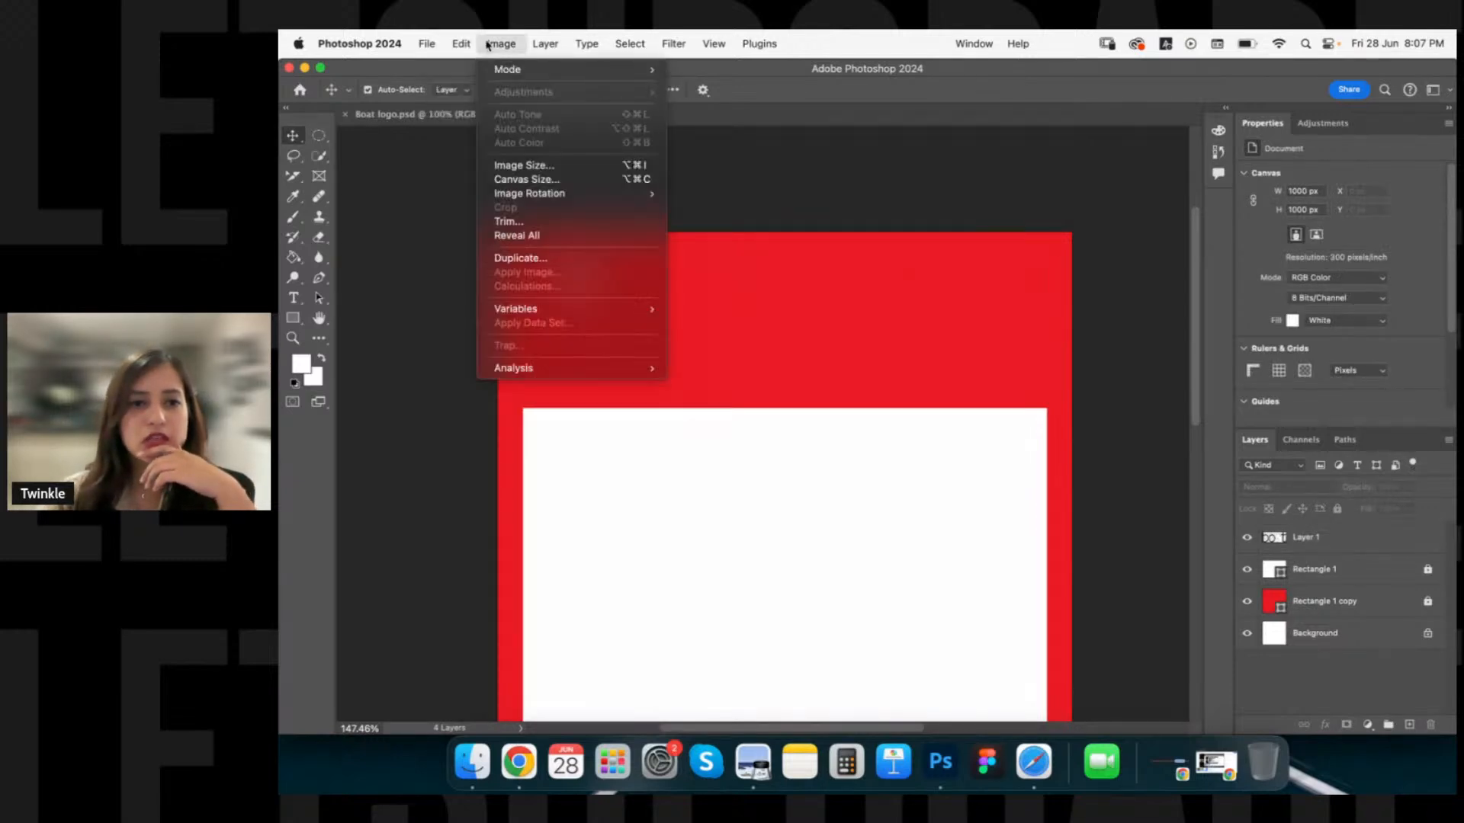
mouse_move(587, 44)
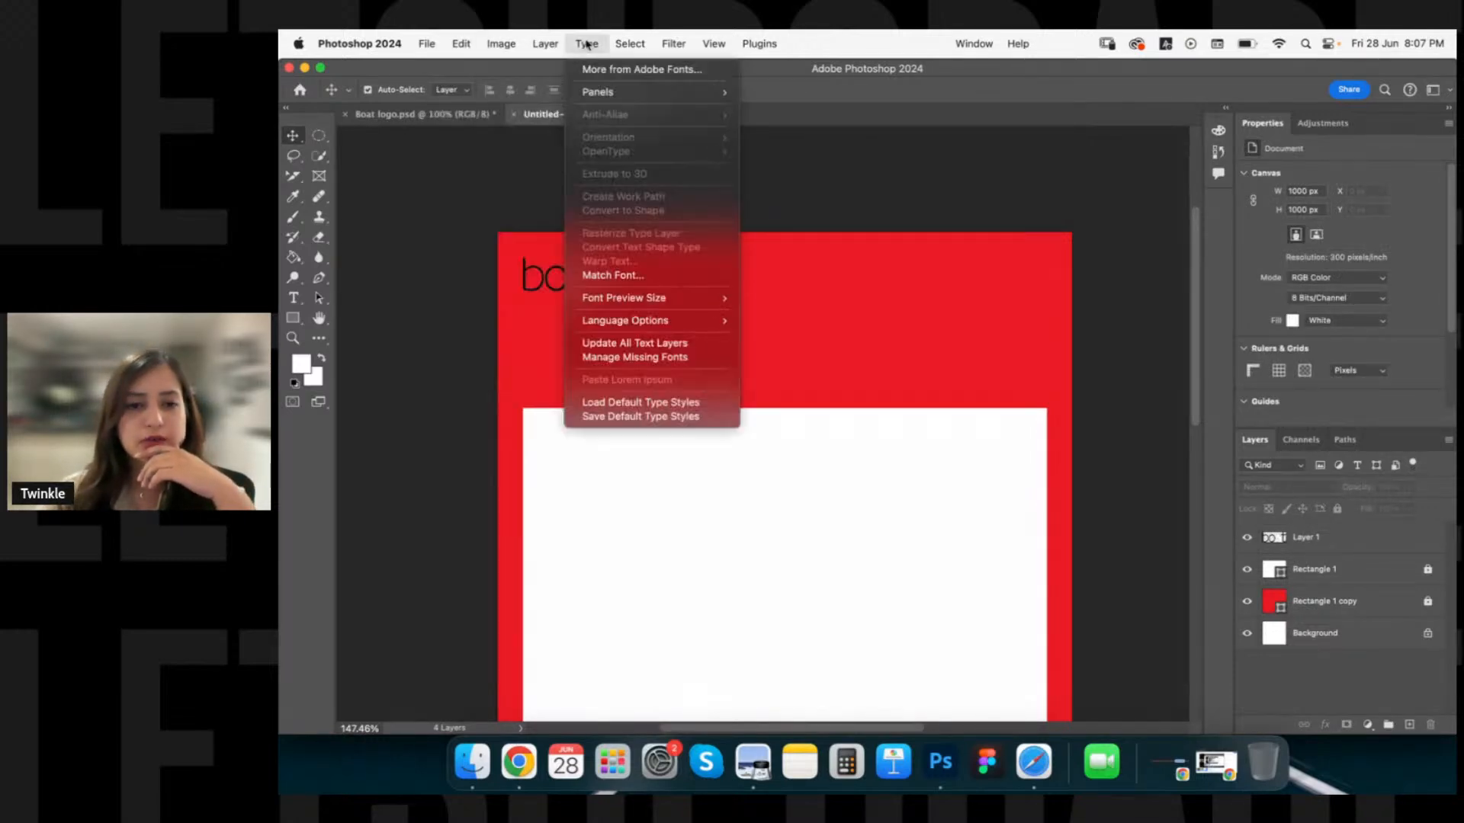
left_click(480, 234)
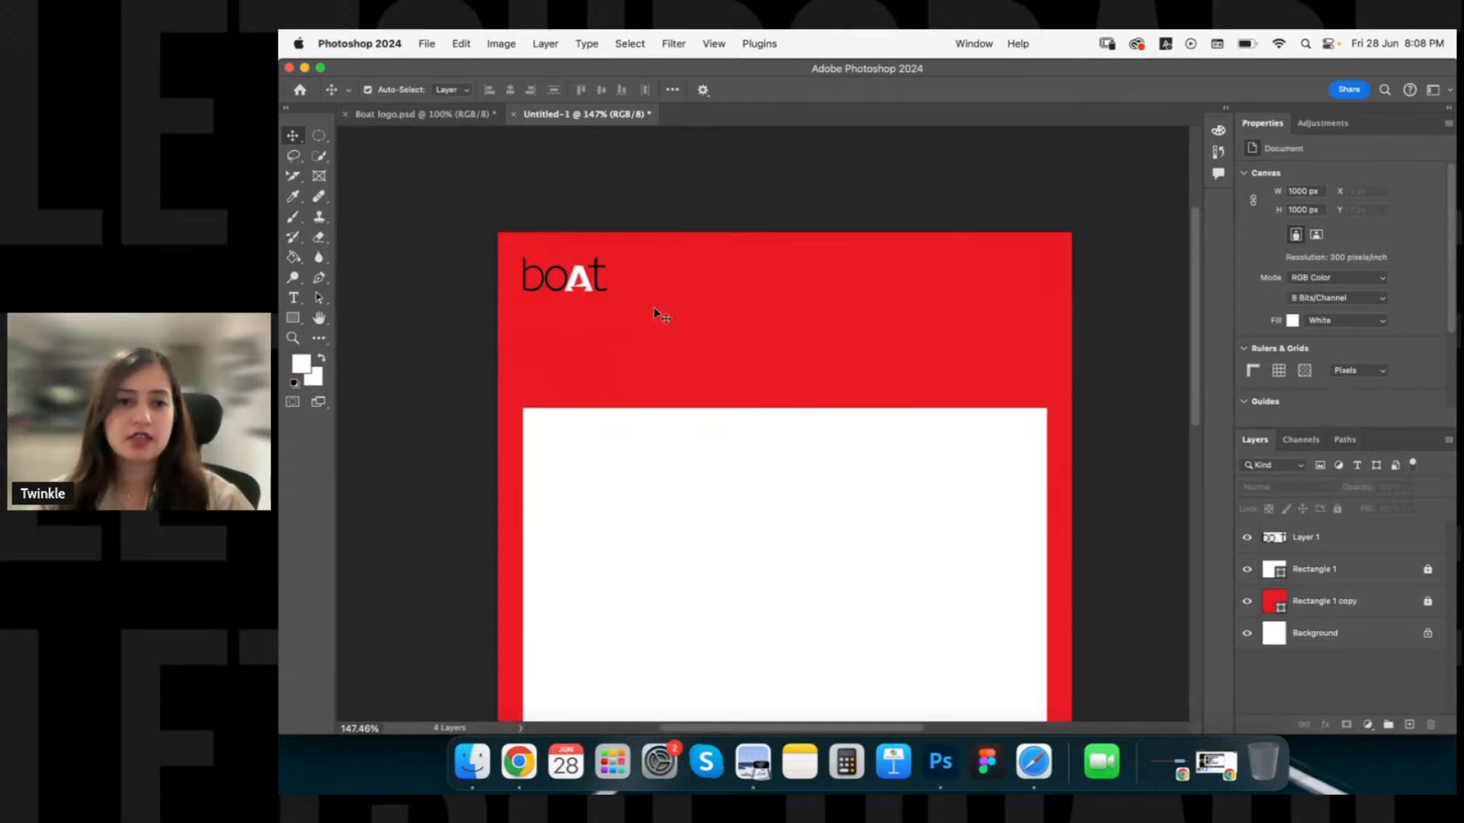
left_click(591, 288)
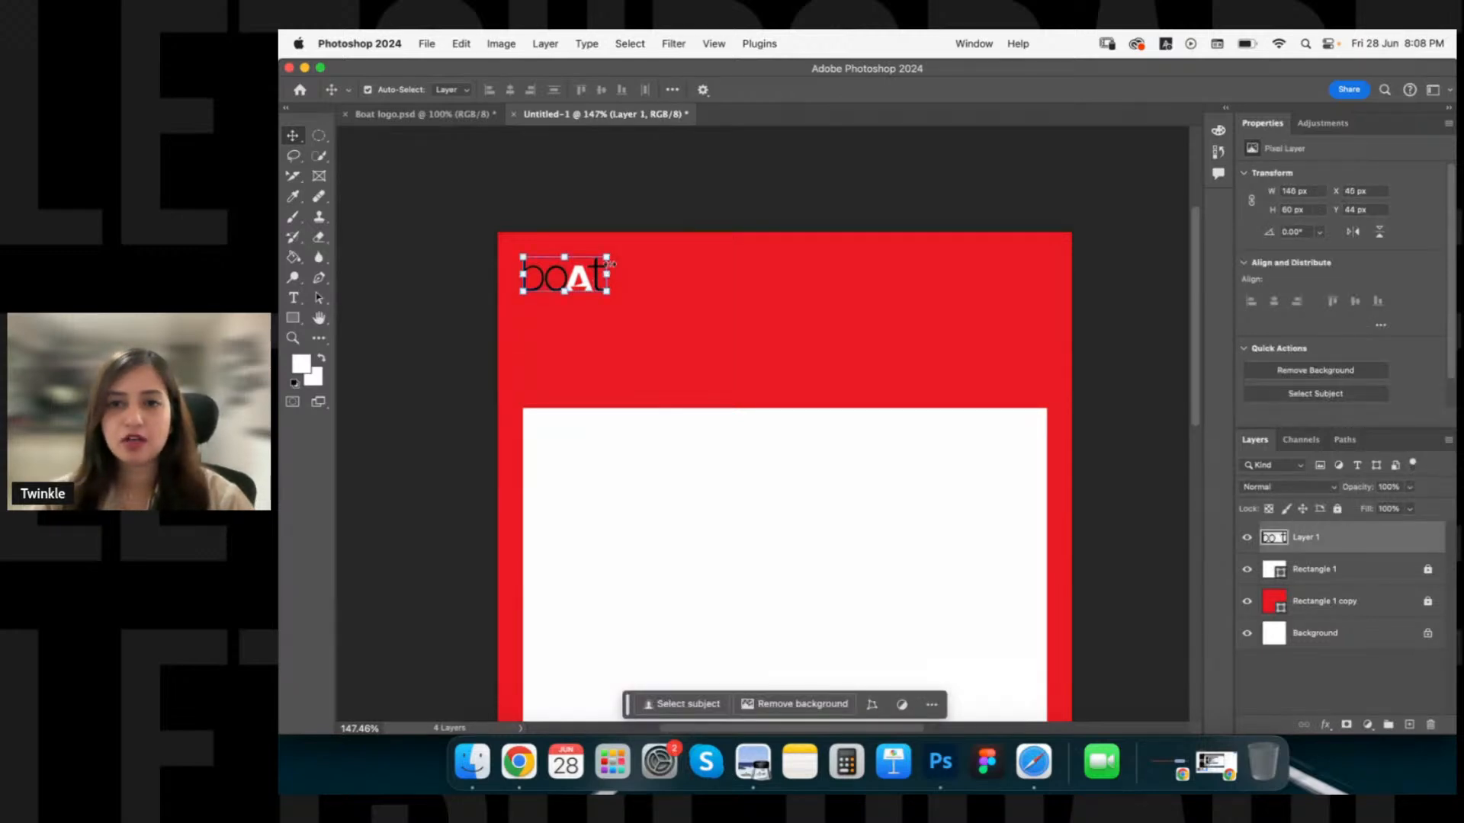
left_click(611, 264)
left_click(1044, 91)
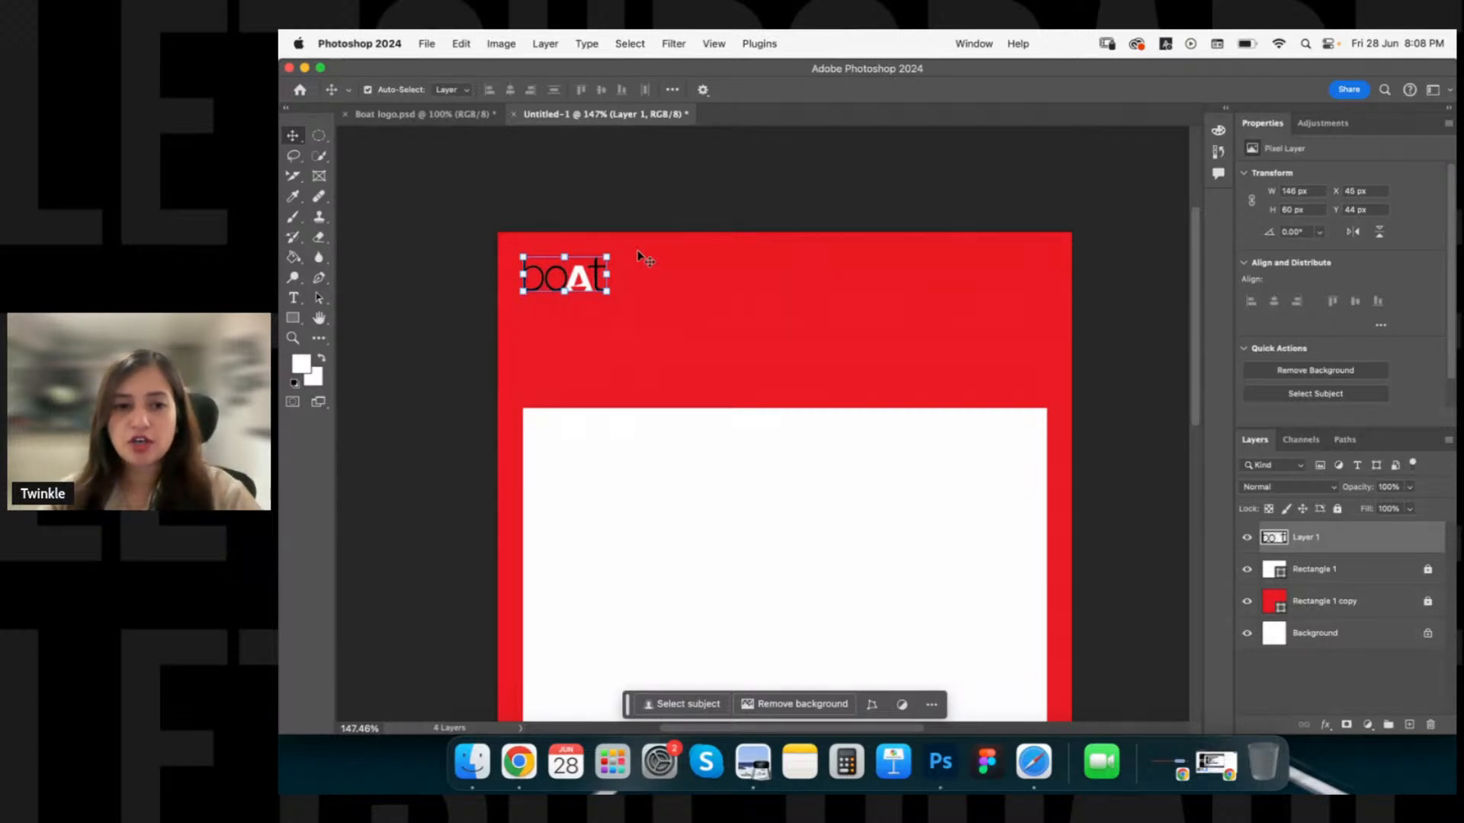
Add the white text "new launch" on the red area below the logo and set its font to Rialto NF.
key("t")
left_click(600, 360)
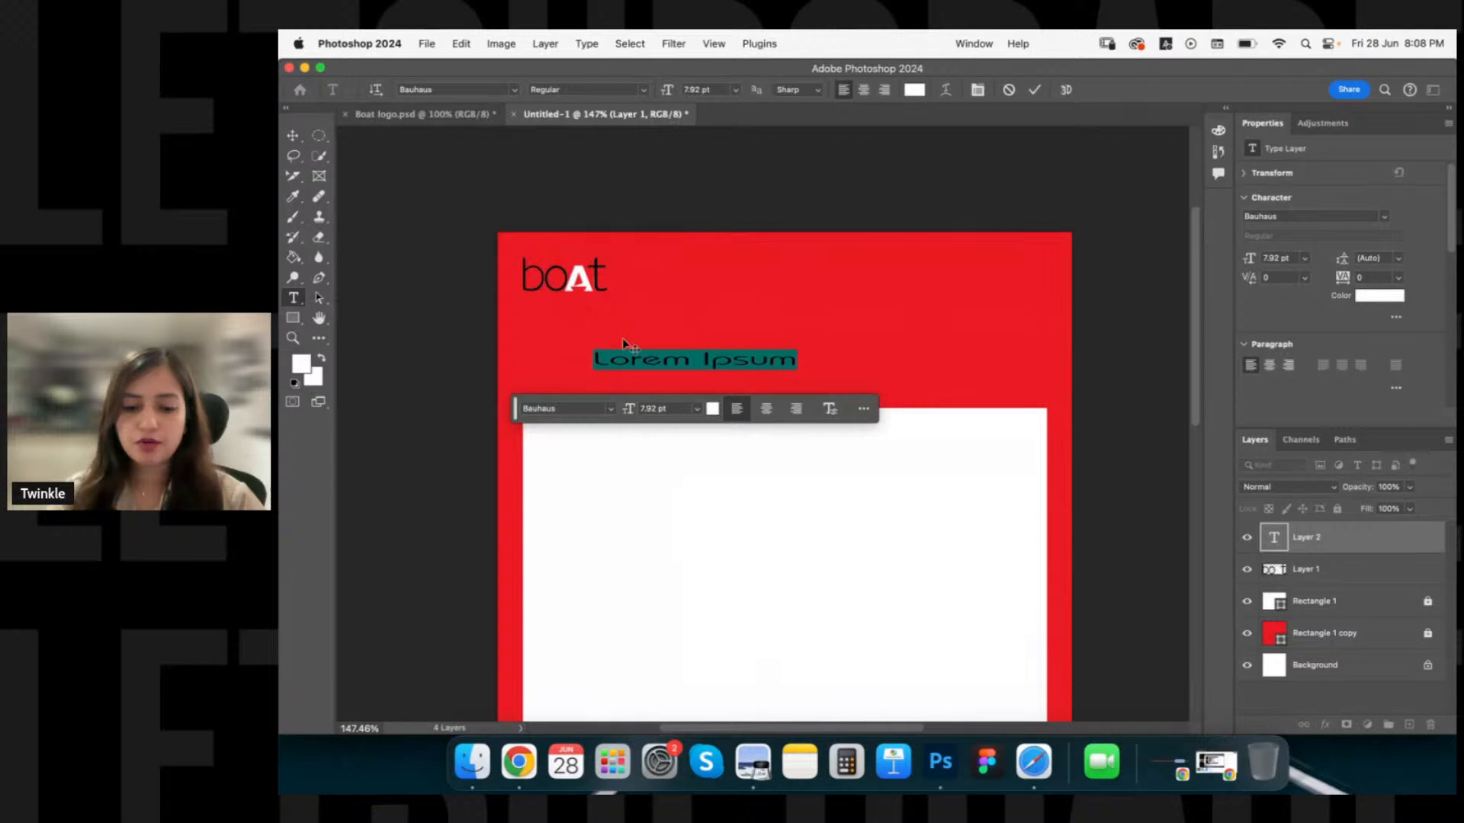
type("new lau")
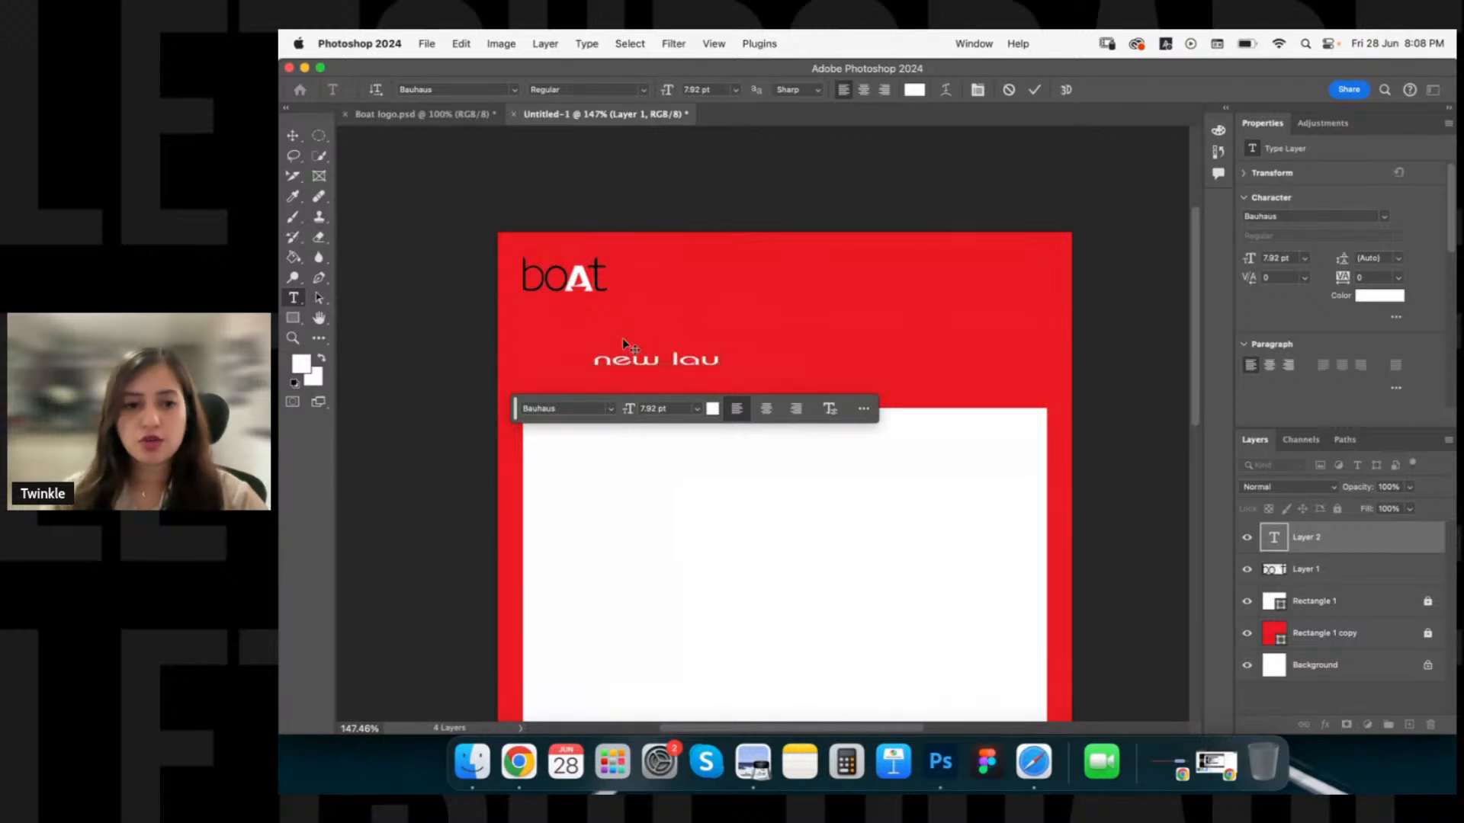
type("nch")
key("super+a")
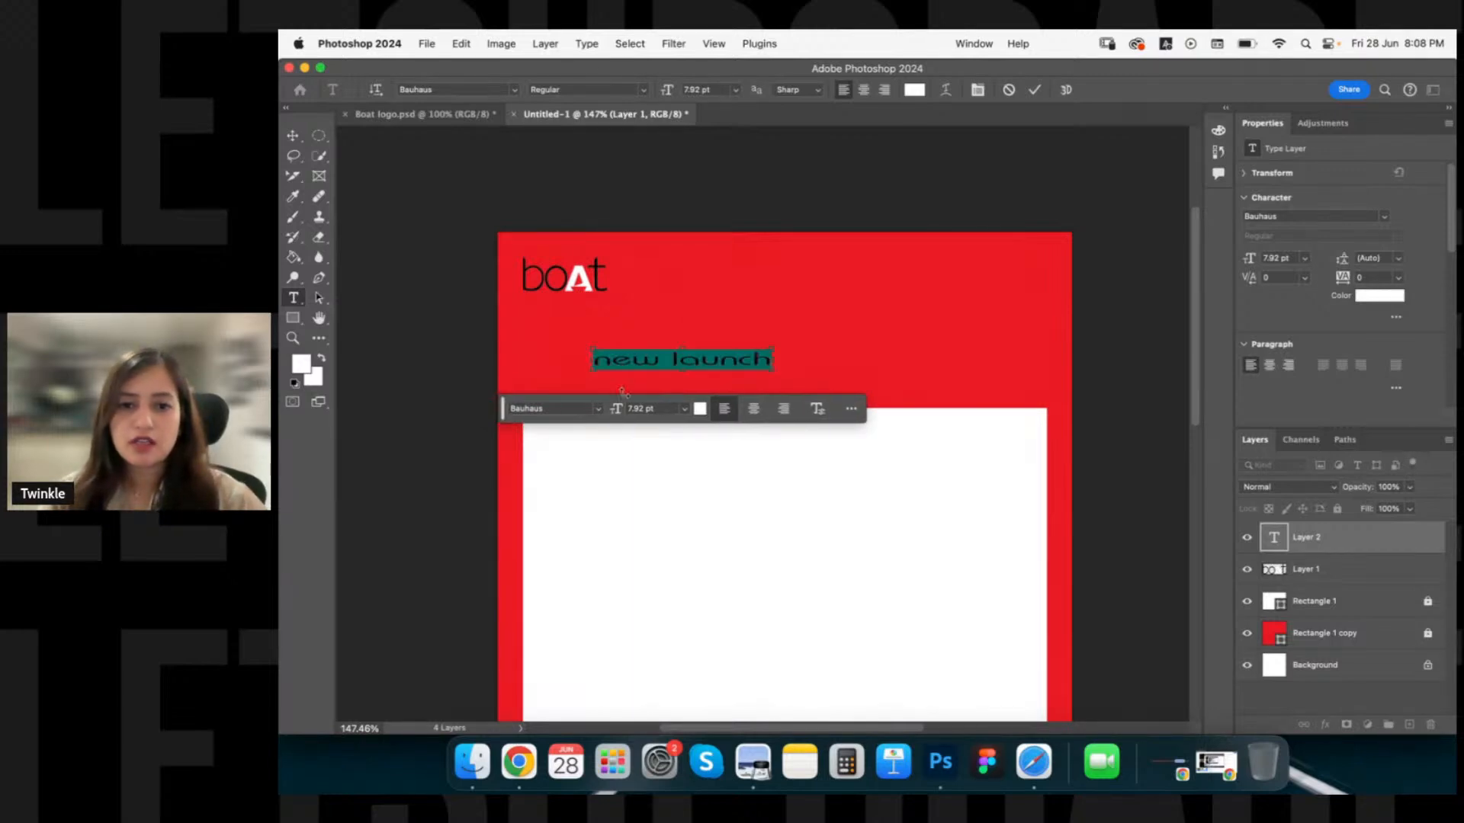
left_click(599, 409)
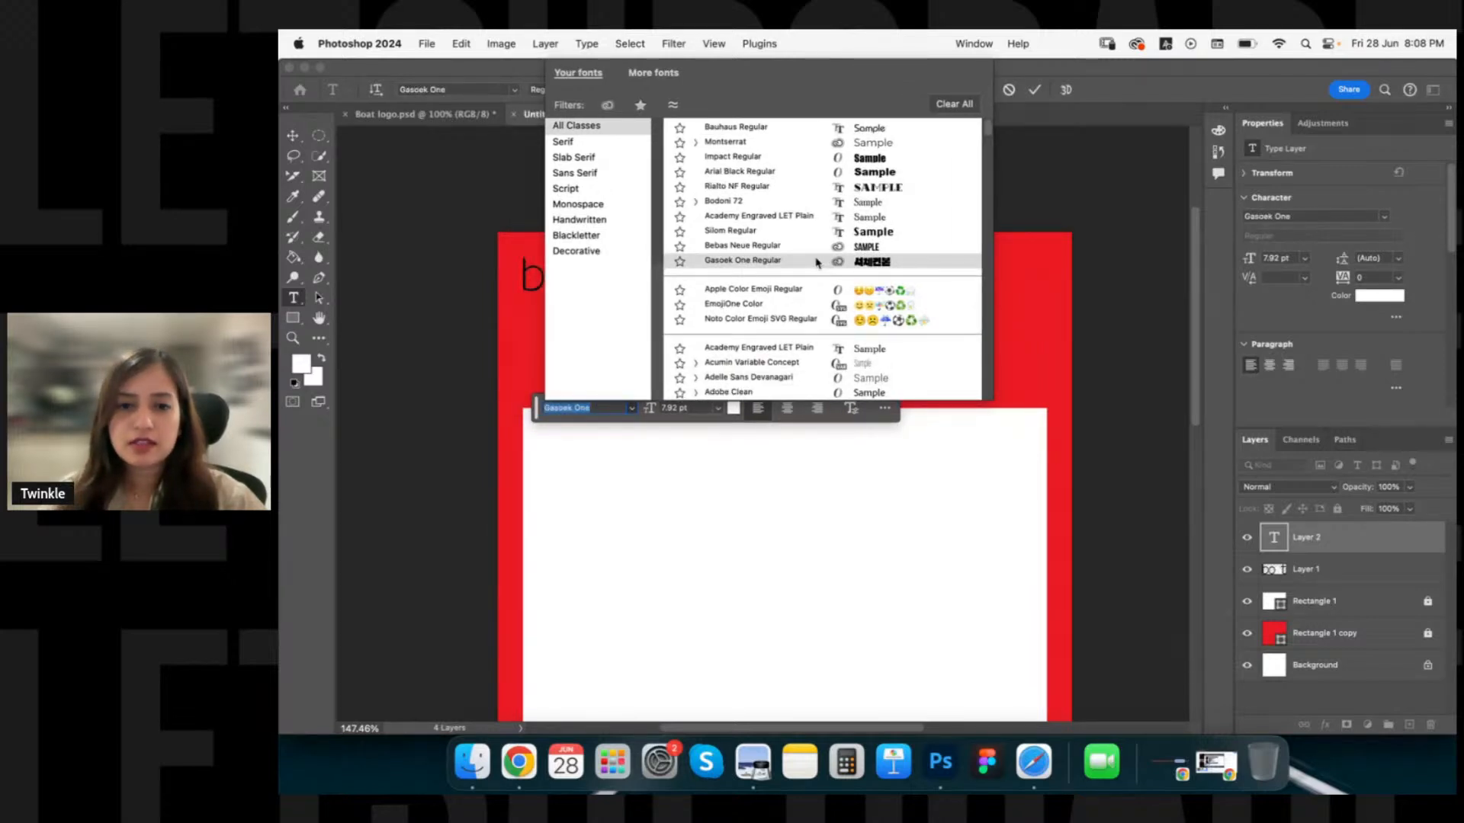
left_click(875, 190)
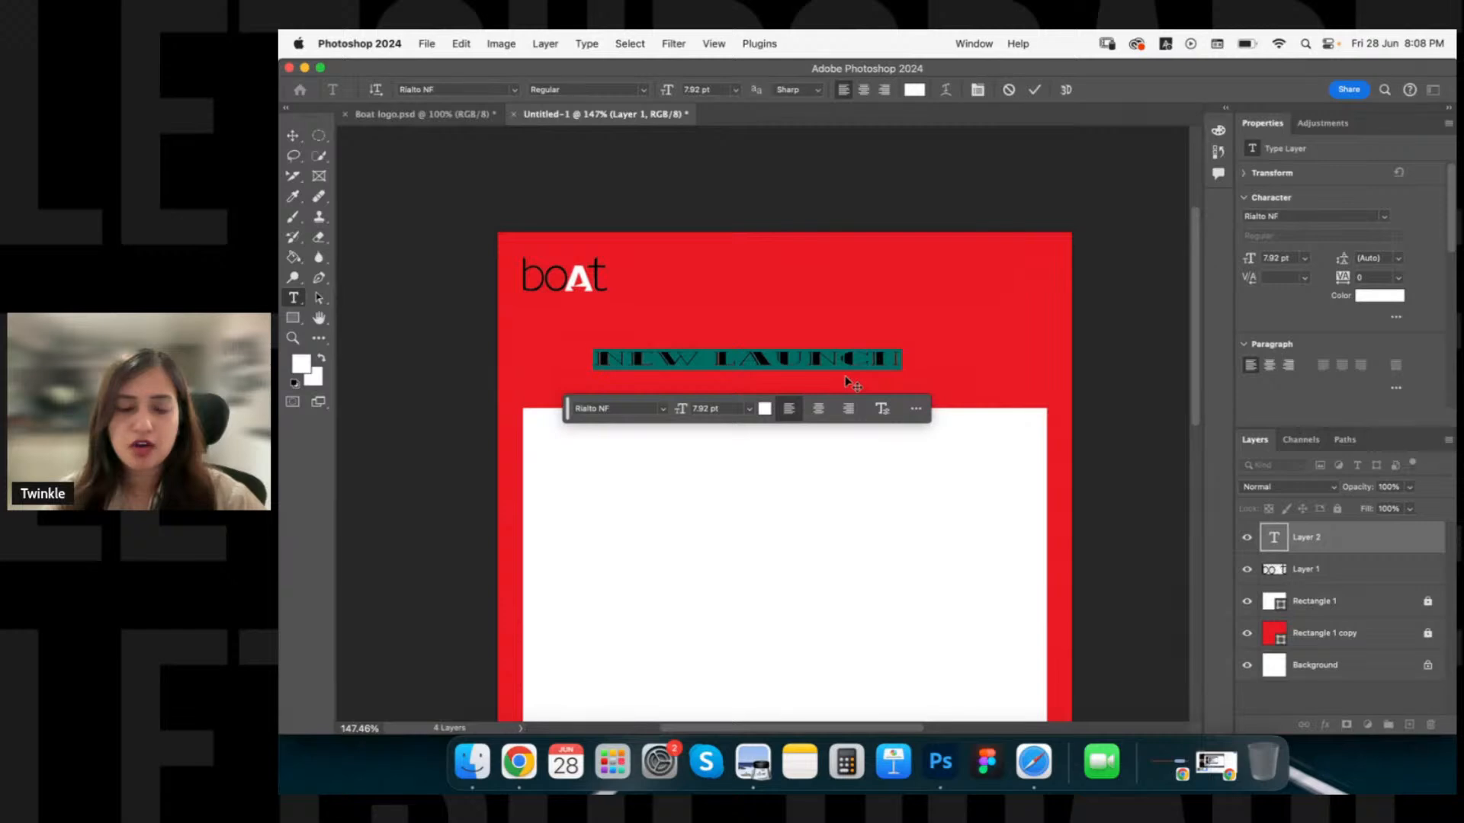
left_click(1034, 91)
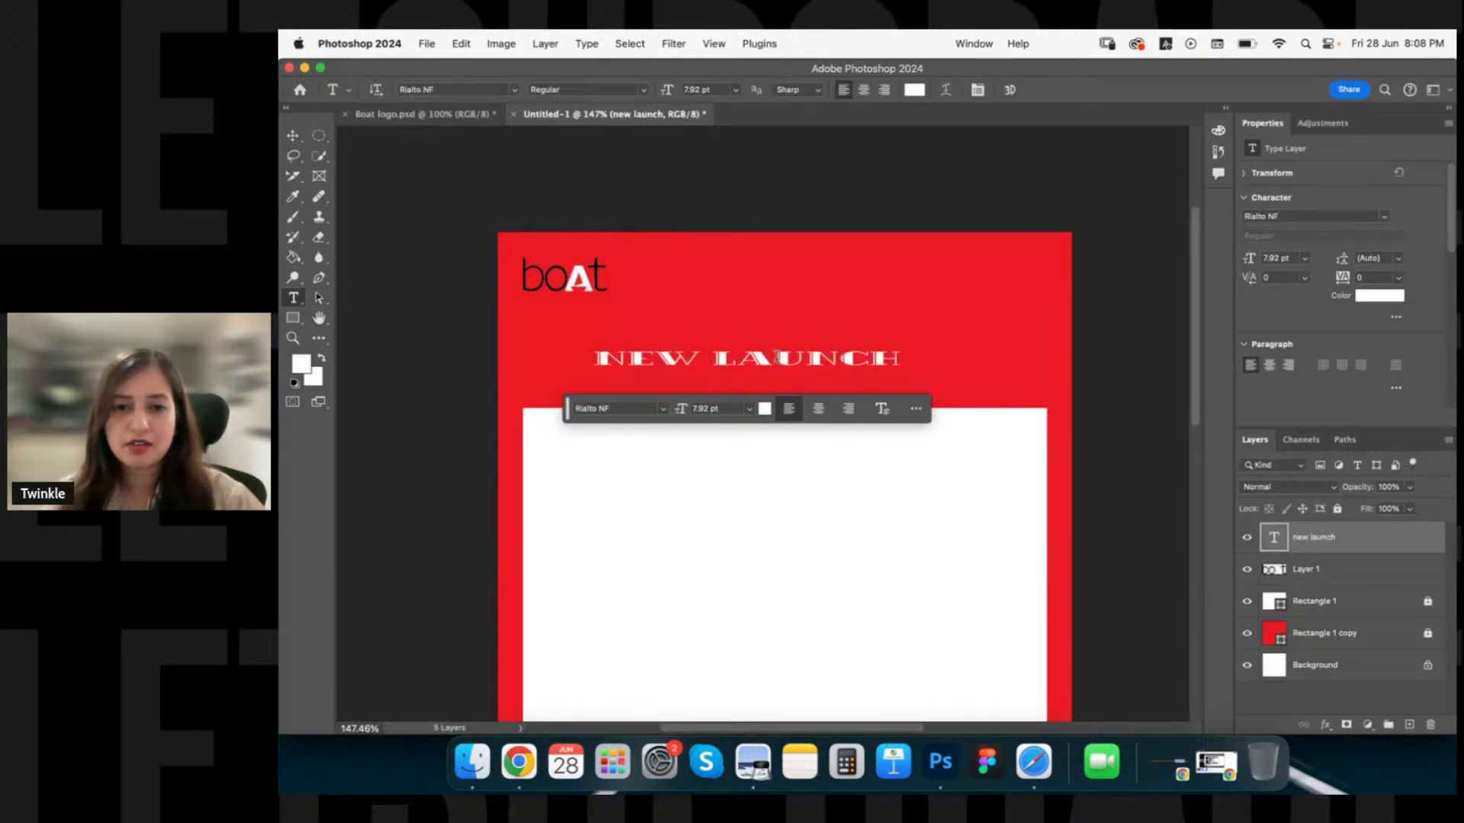
Delete the "new launch" text layer and deselect the logo layer.
triple_click(776, 356)
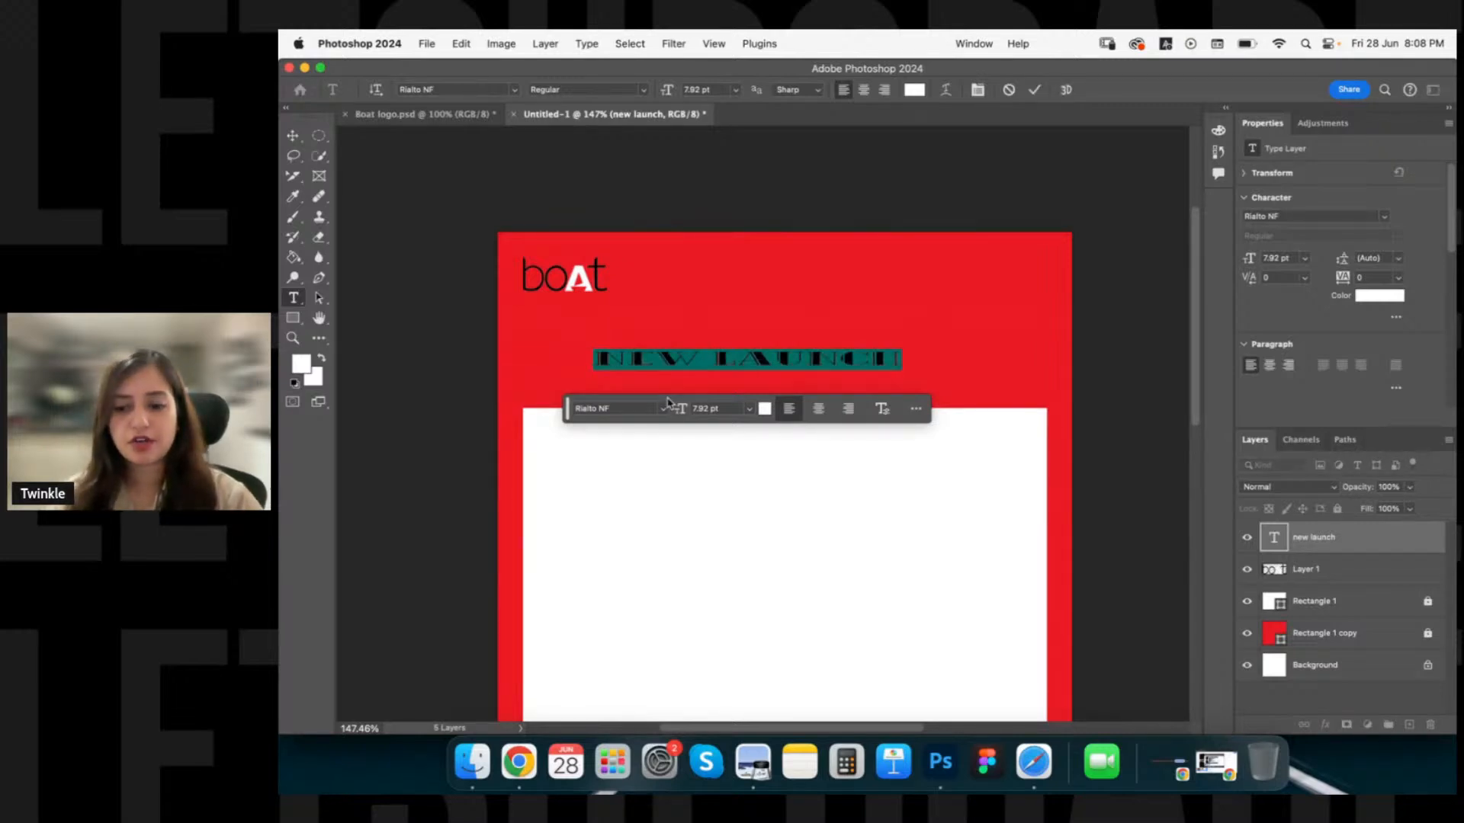
key("Escape")
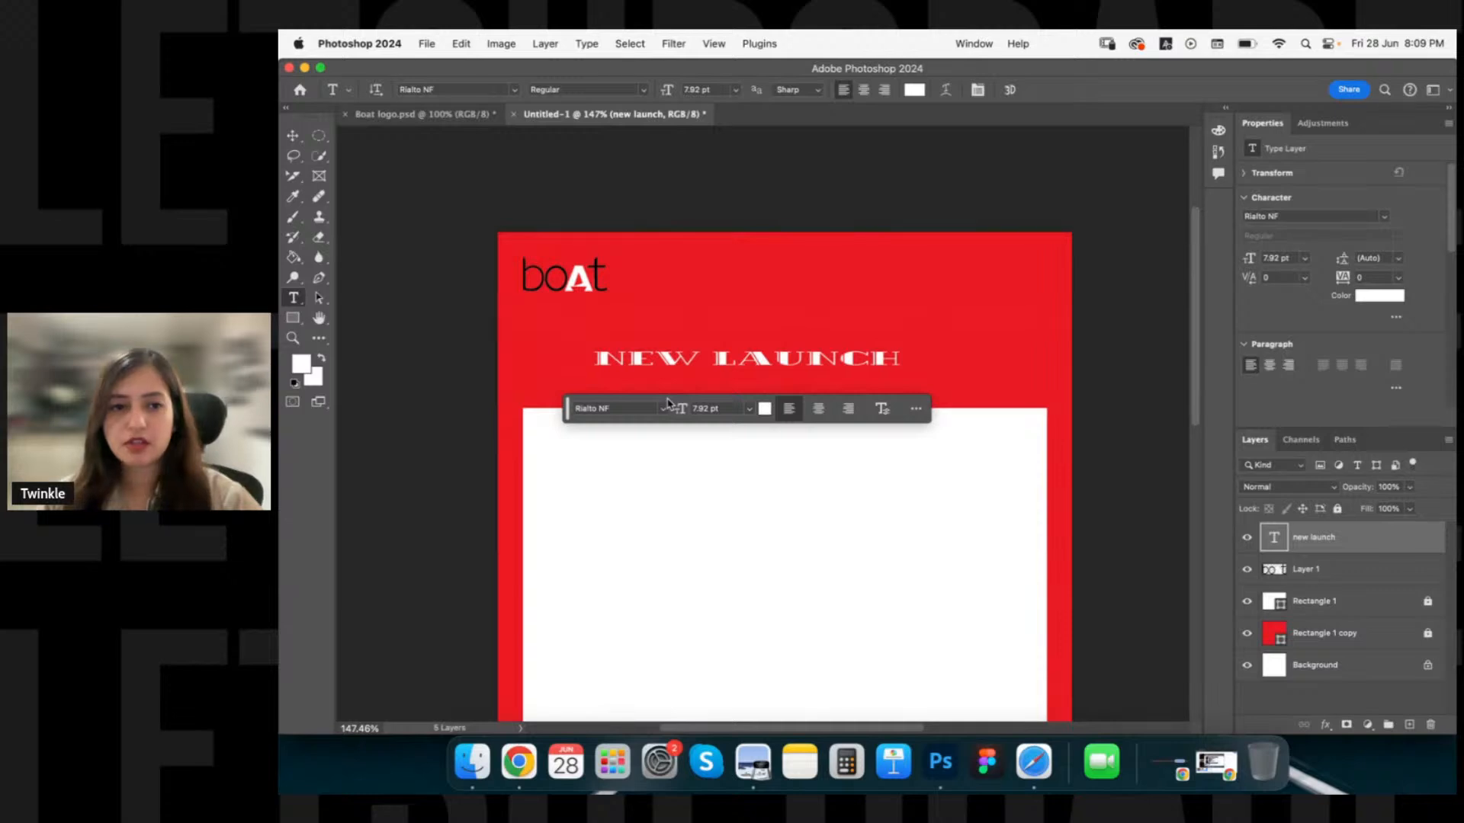
key("Delete")
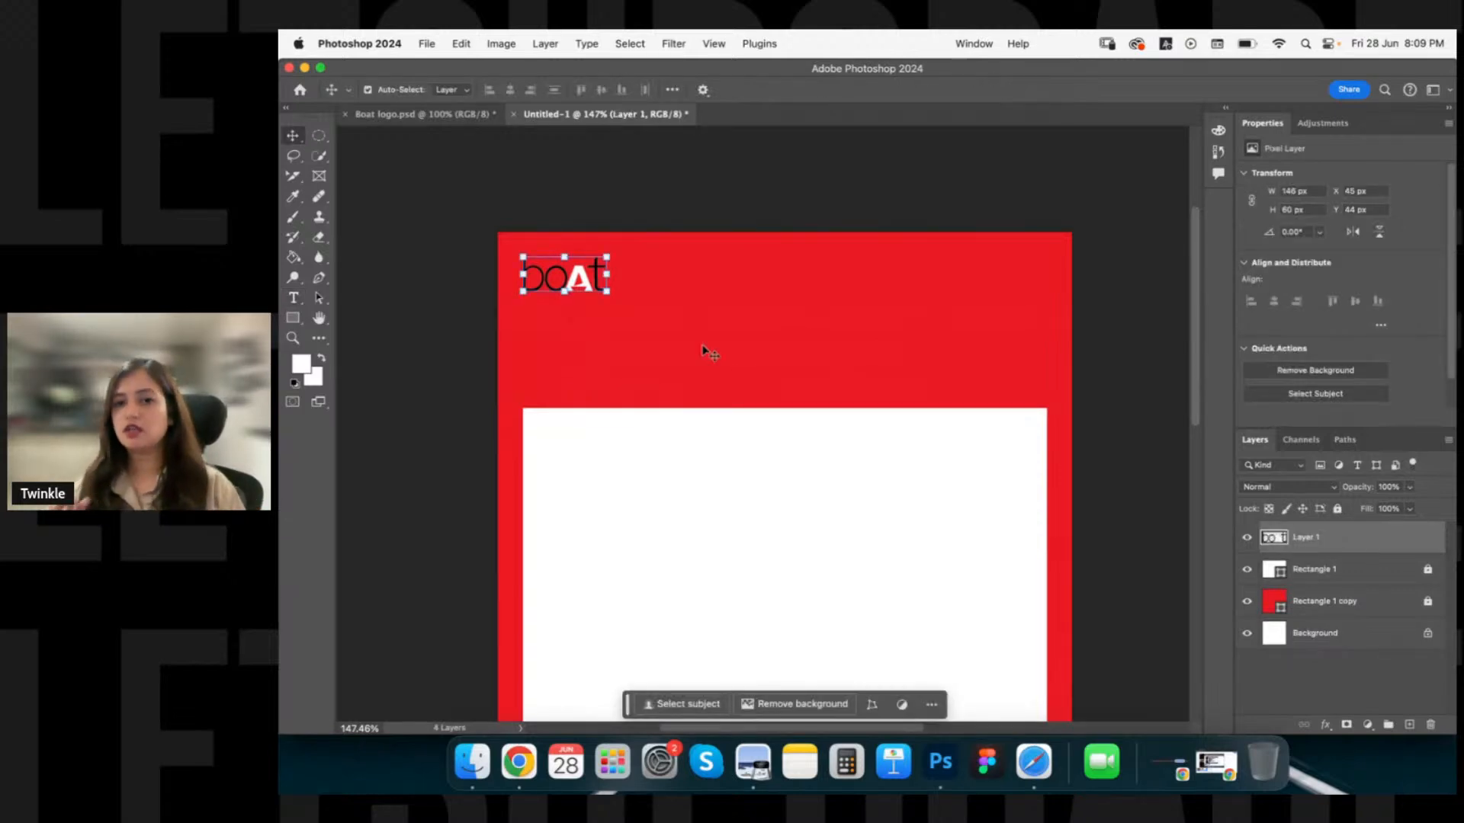
left_click(704, 348)
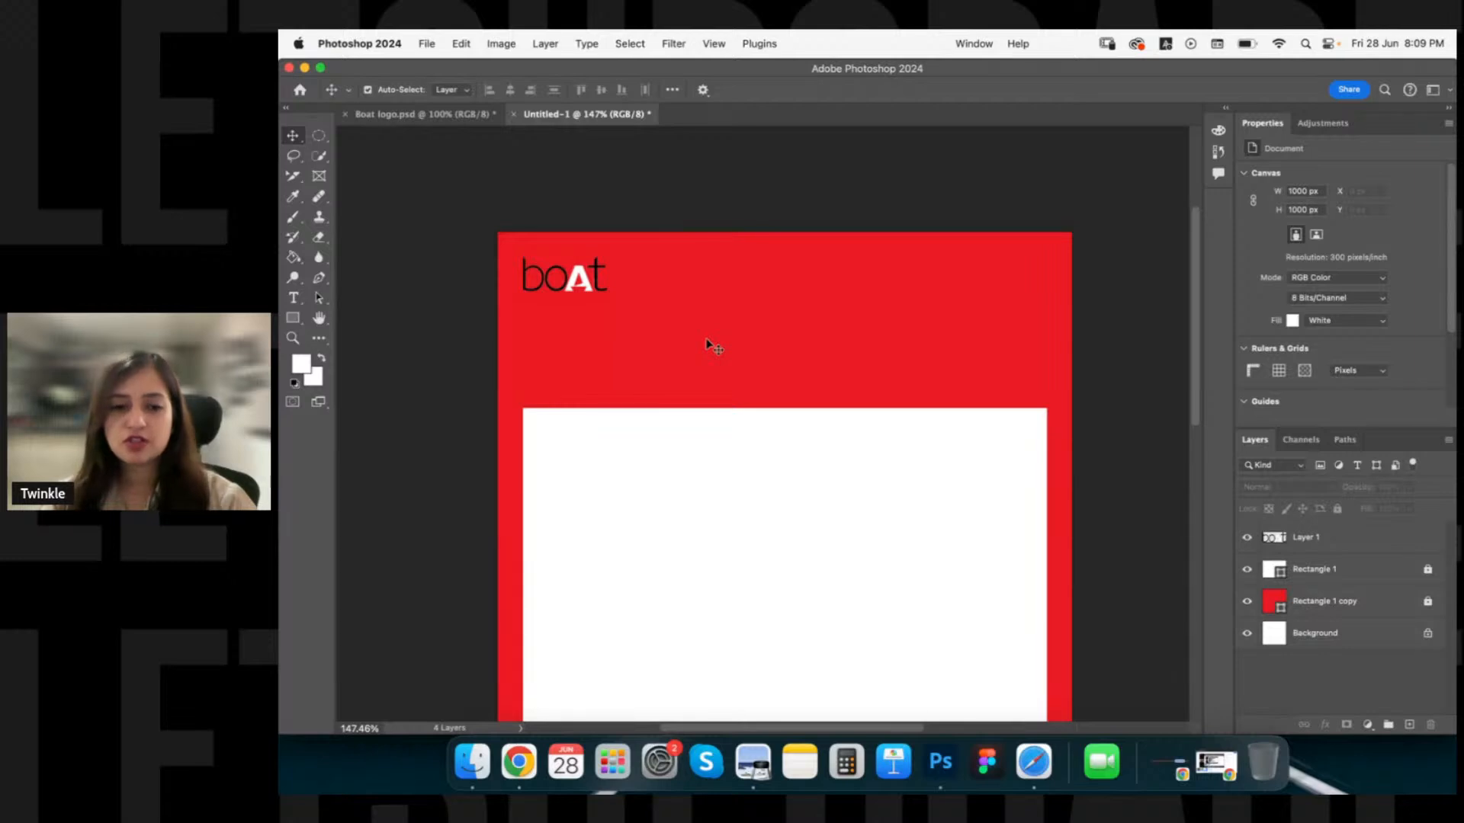
Unlock the white rectangle's layer and round all four of its corners to about 17 px.
scroll(708, 344, "down", 3)
scroll(710, 345, "down", 1)
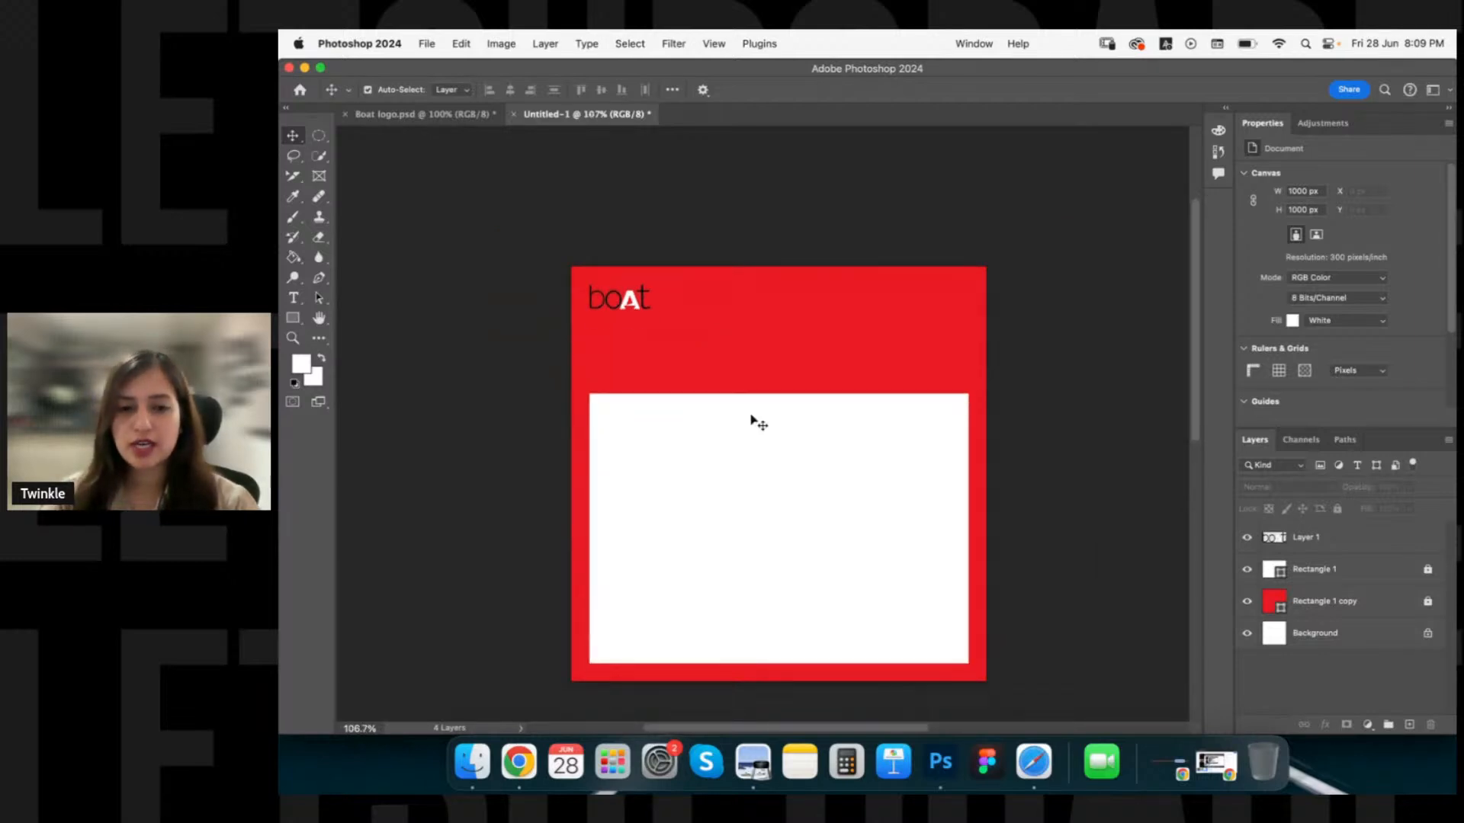
scroll(757, 421, "up", 1)
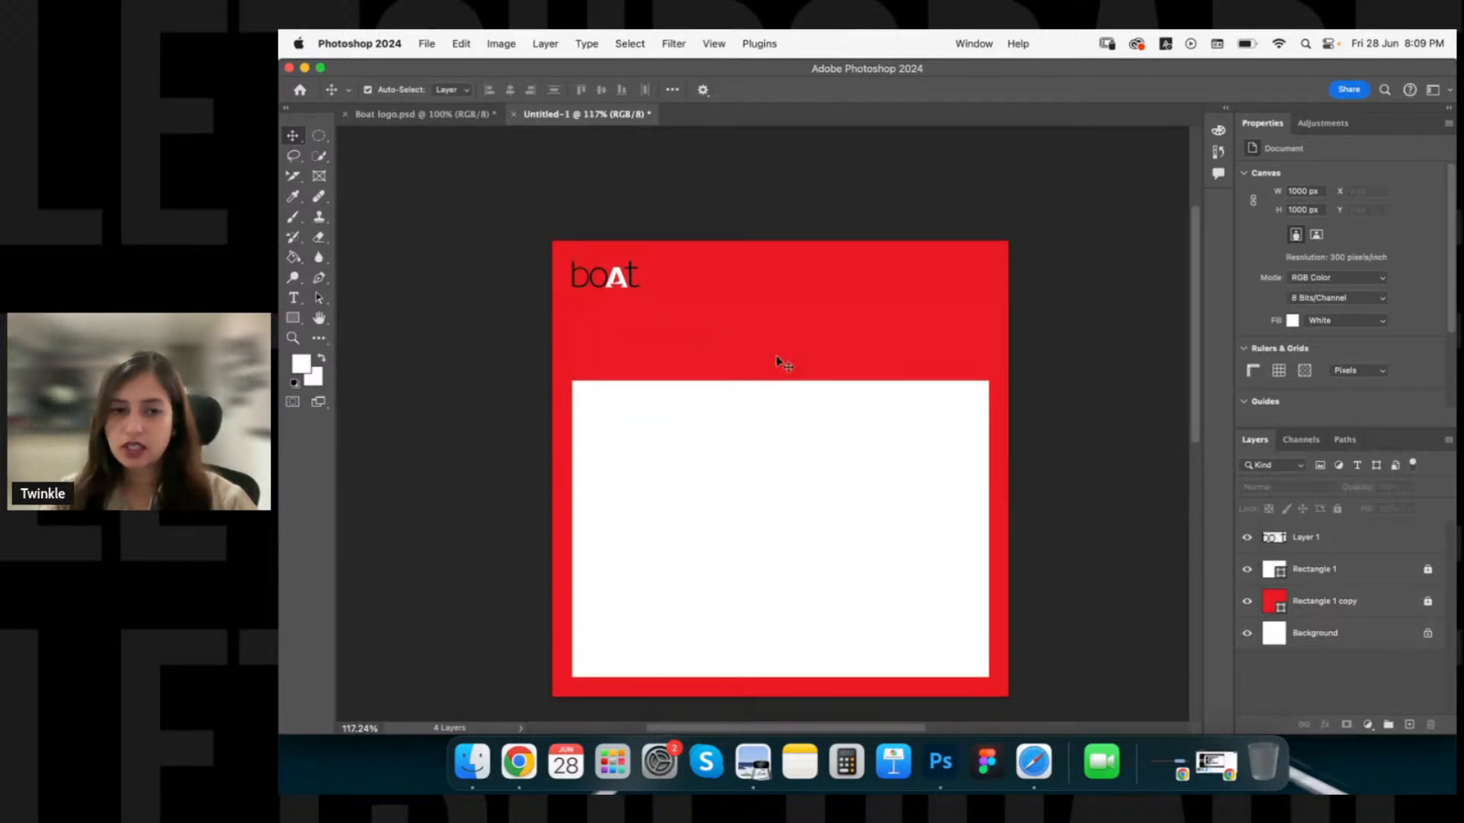
scroll(779, 366, "up", 1)
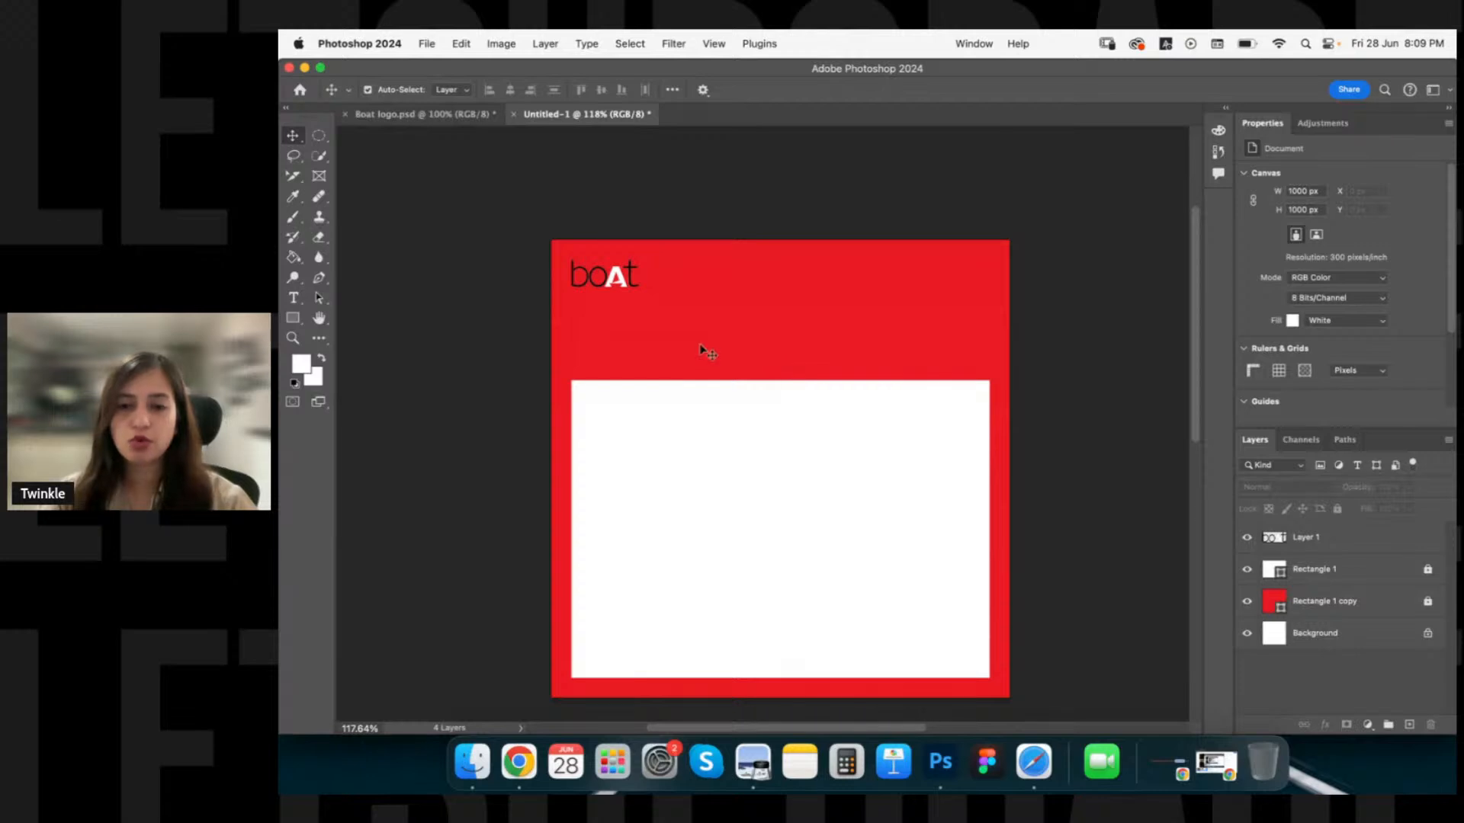
left_click(1259, 614)
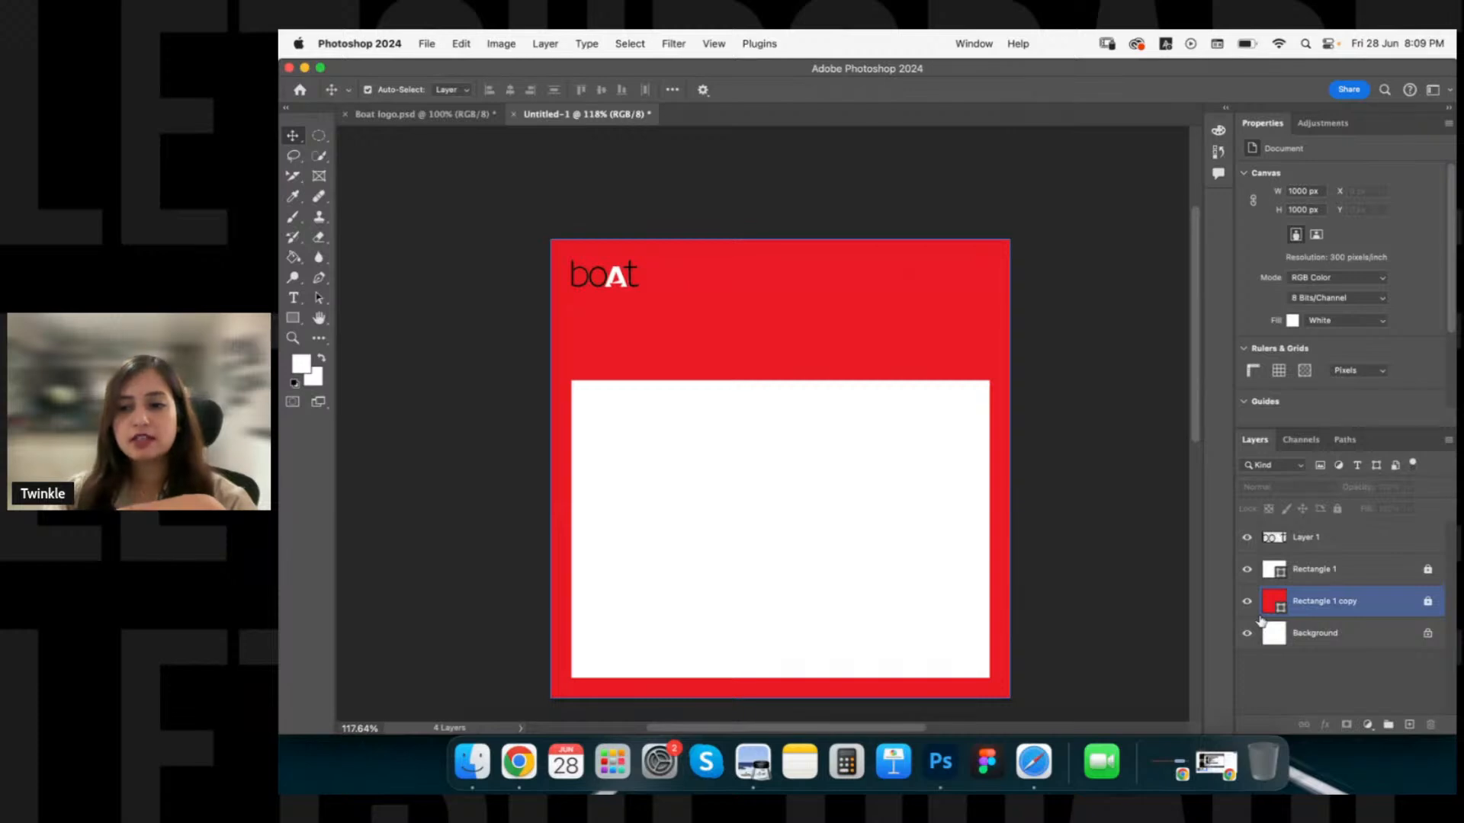
left_click(1268, 572)
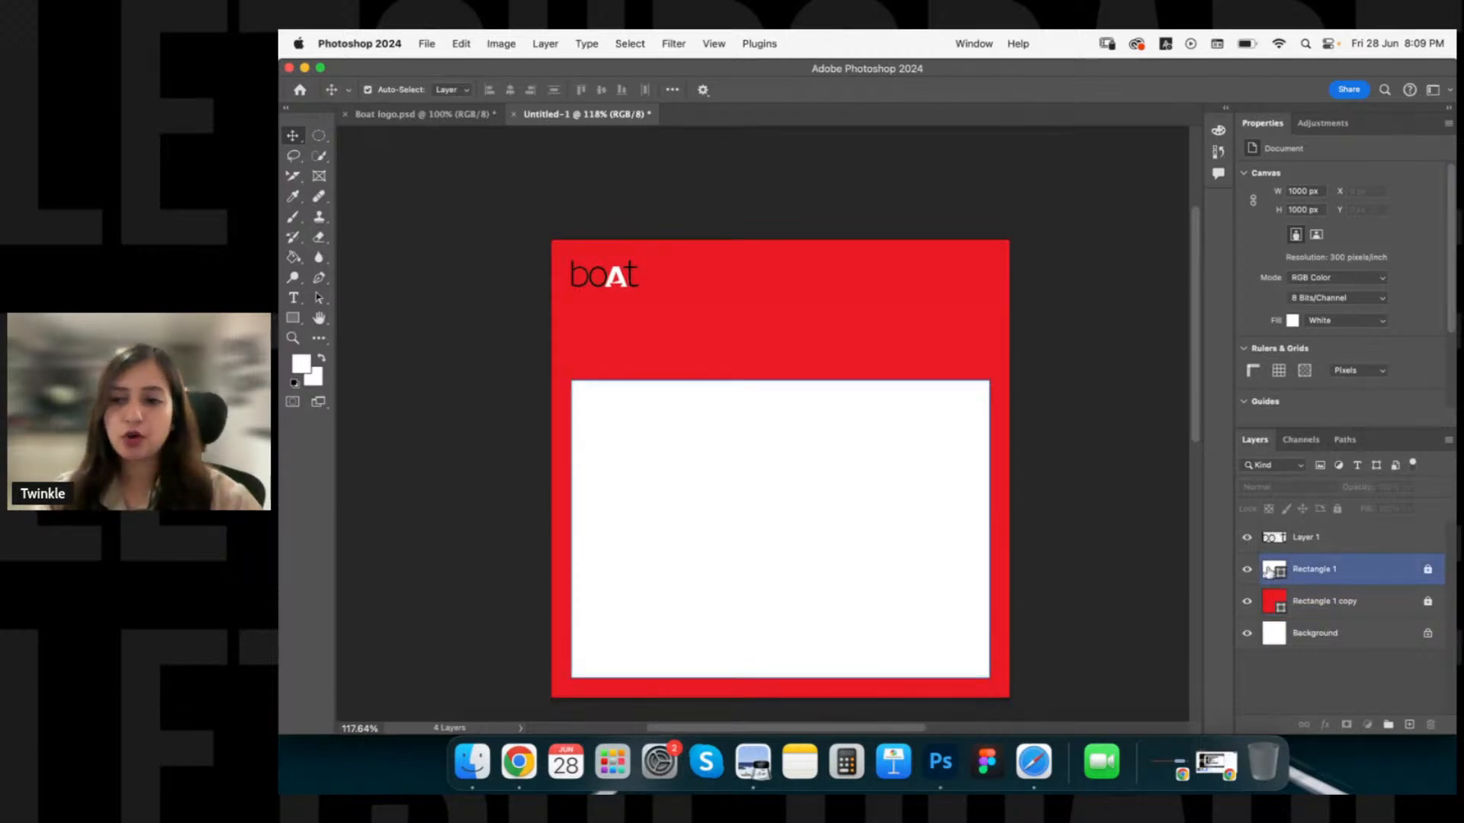
left_click(1337, 509)
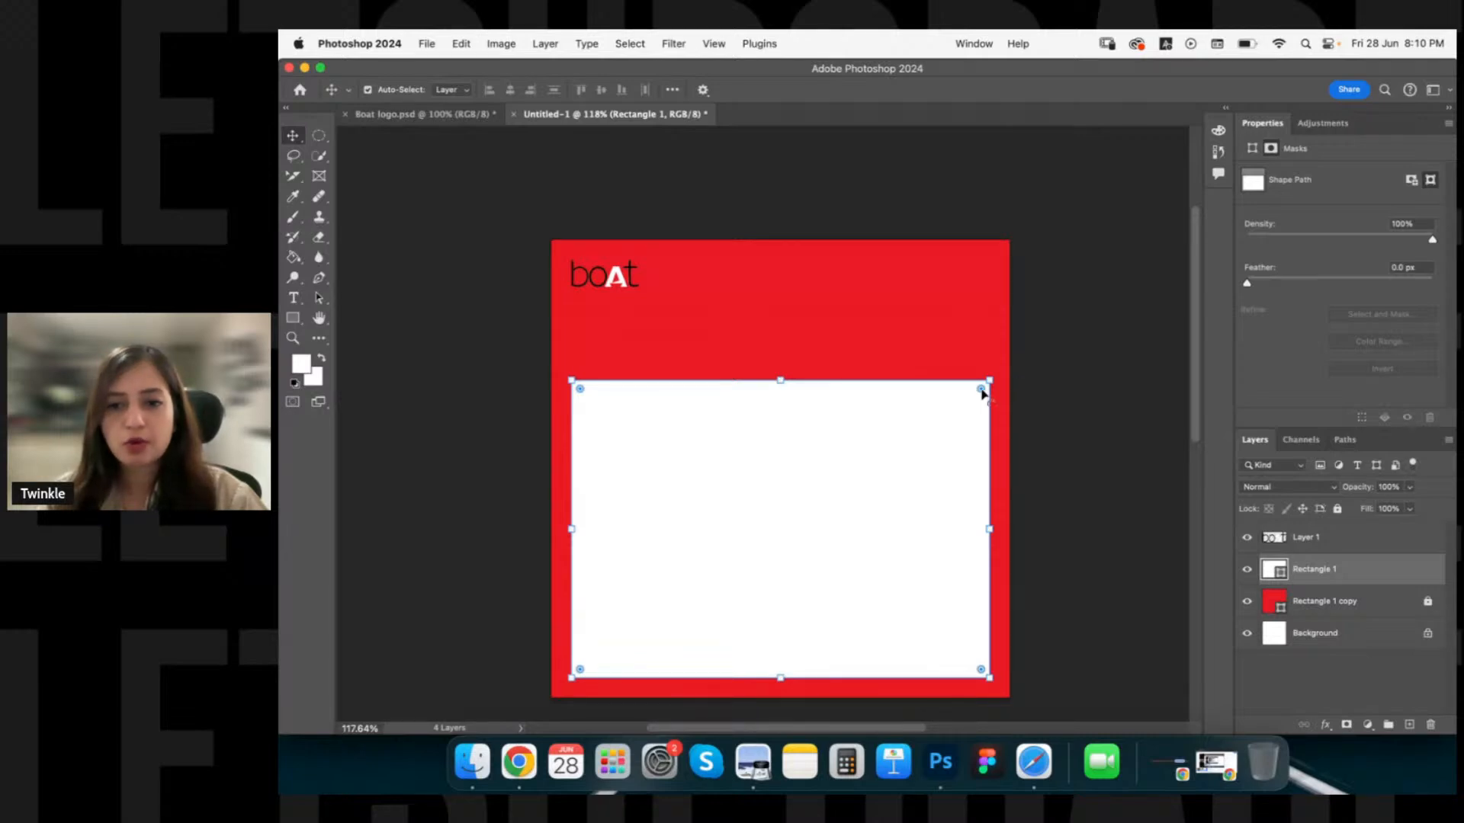
mouse_move(982, 390)
left_mouse_down()
mouse_move(976, 404)
mouse_move(984, 392)
left_mouse_up()
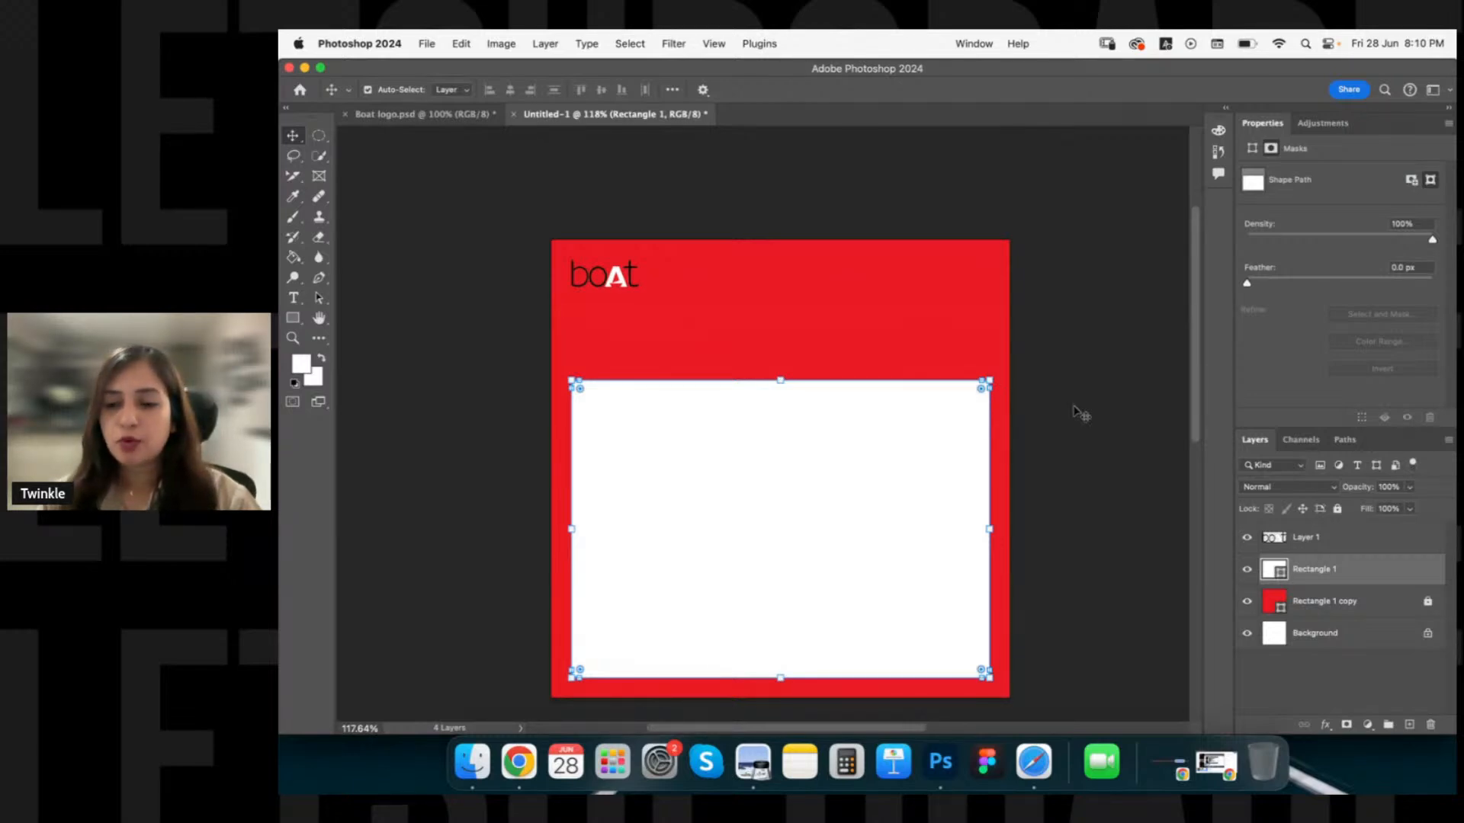
Add a drop shadow to the white rectangle with 9% opacity, 18 px distance and 35 px size.
double_click(1334, 572)
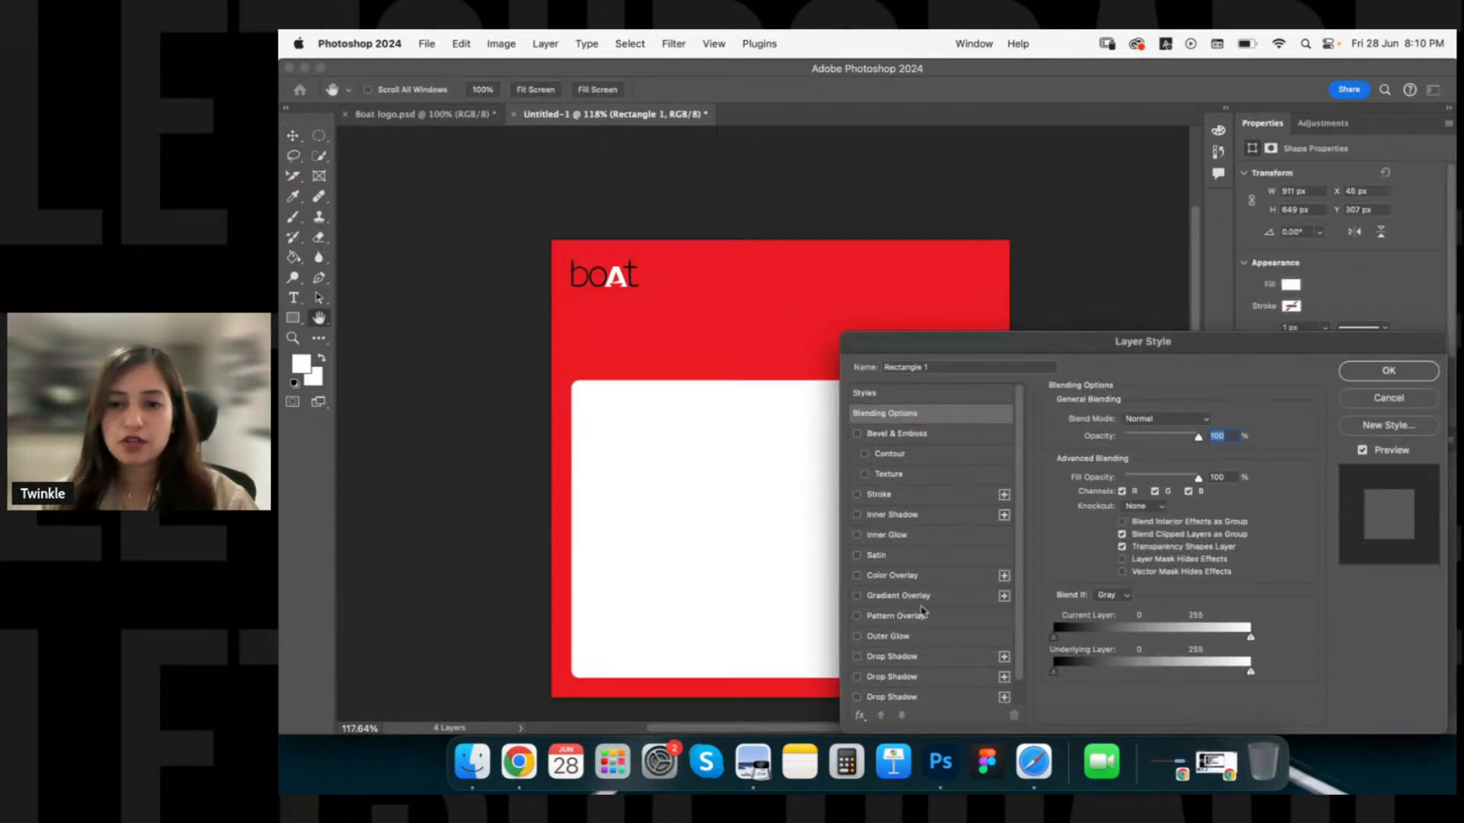
left_click(907, 656)
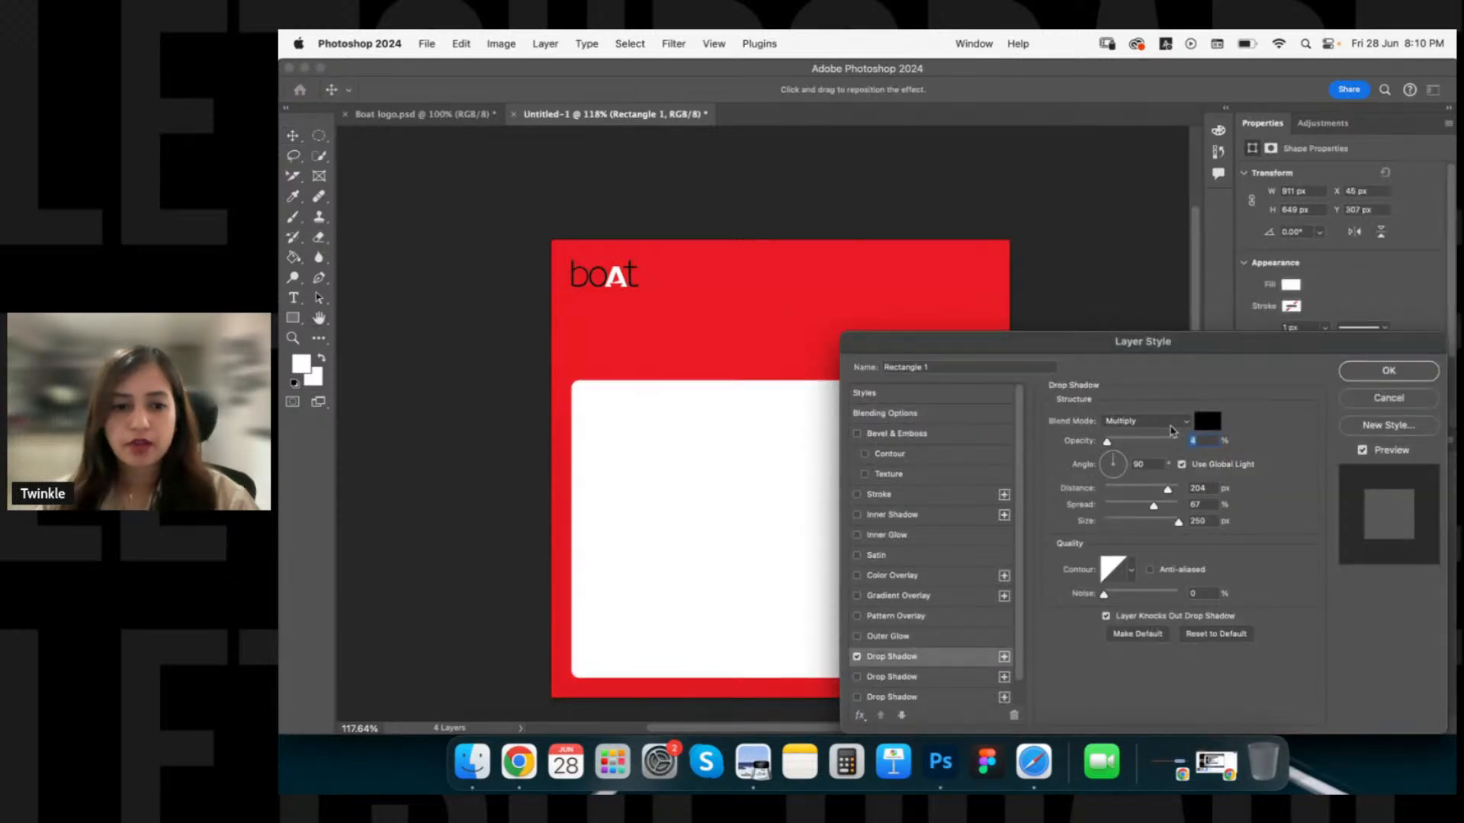
left_click_drag(1107, 443, 1110, 443)
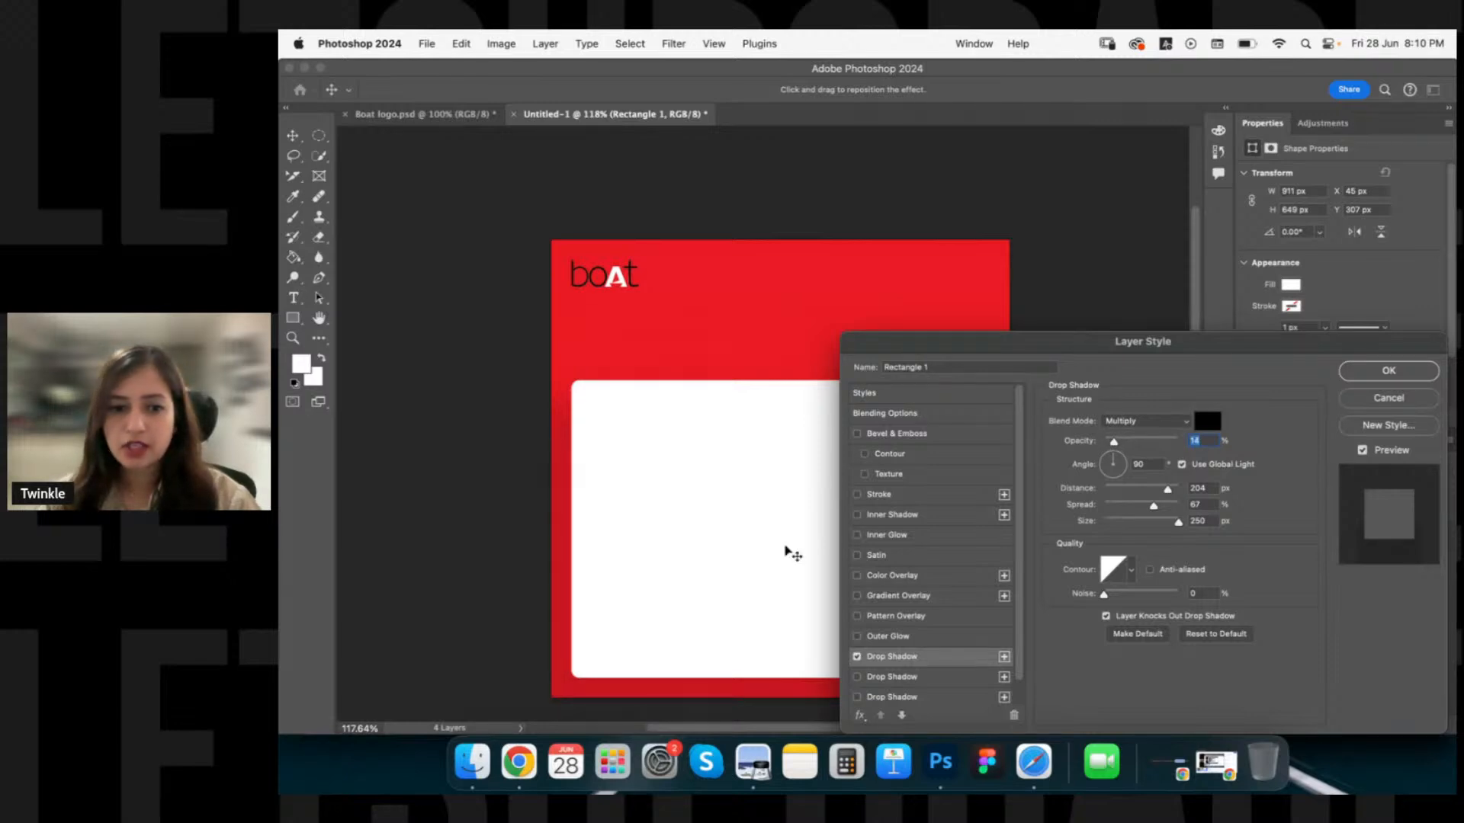
left_click_drag(1158, 493, 1109, 446)
left_click_drag(1178, 522, 1118, 523)
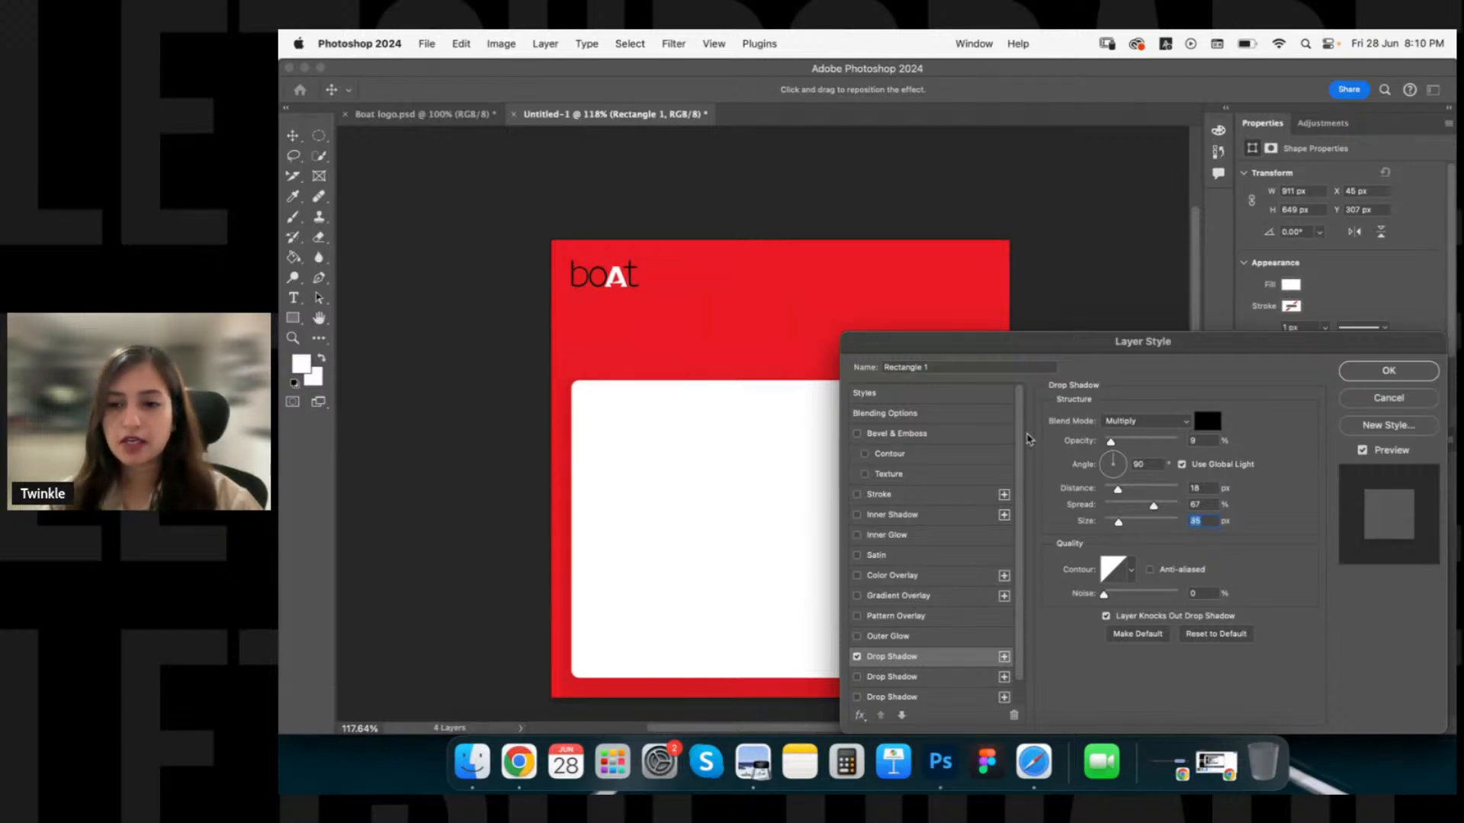
left_click(1388, 372)
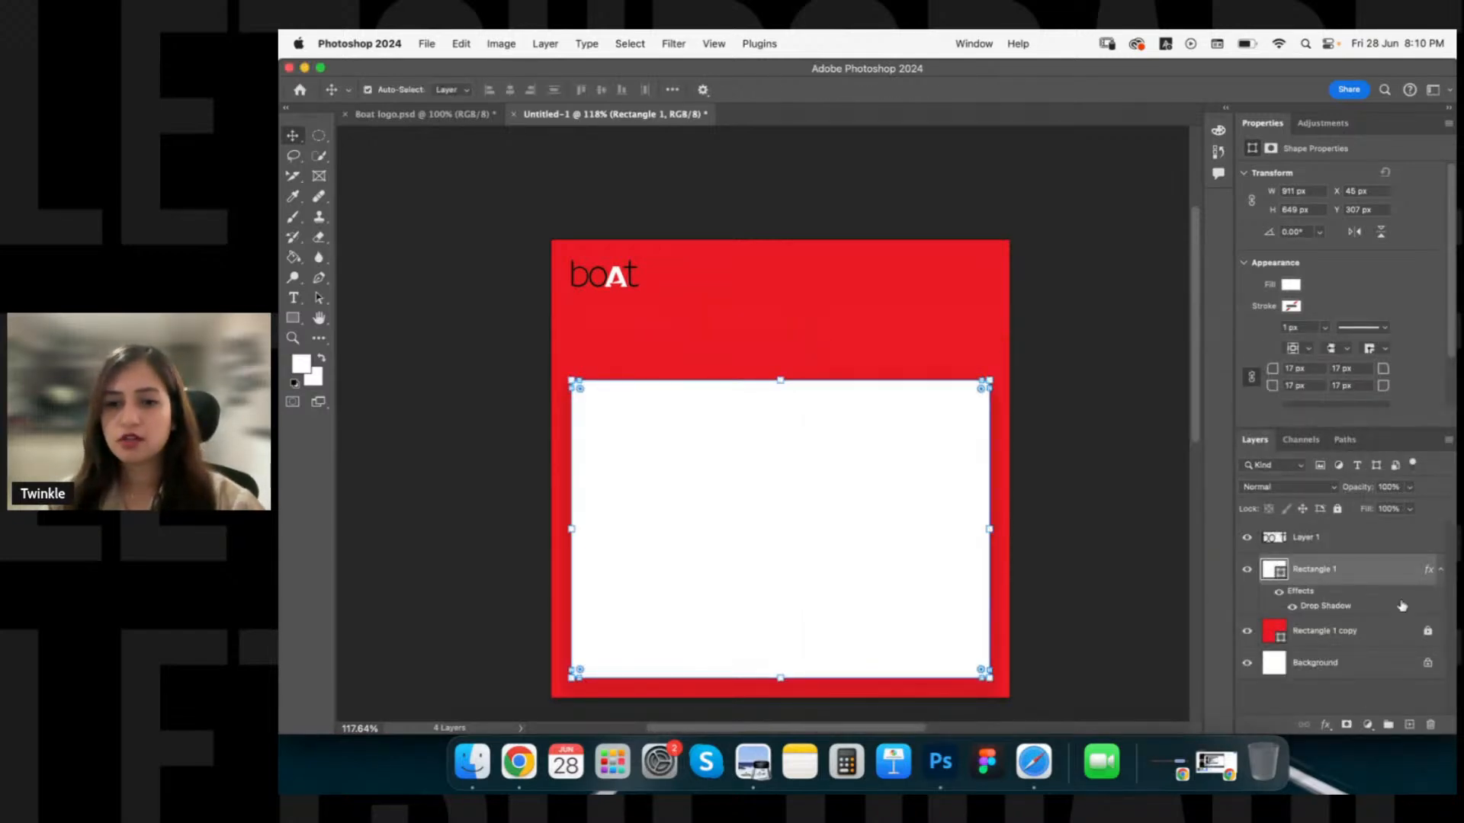
Lock the white rectangle's layer again and deselect it.
left_click(1361, 629)
left_click(1363, 609)
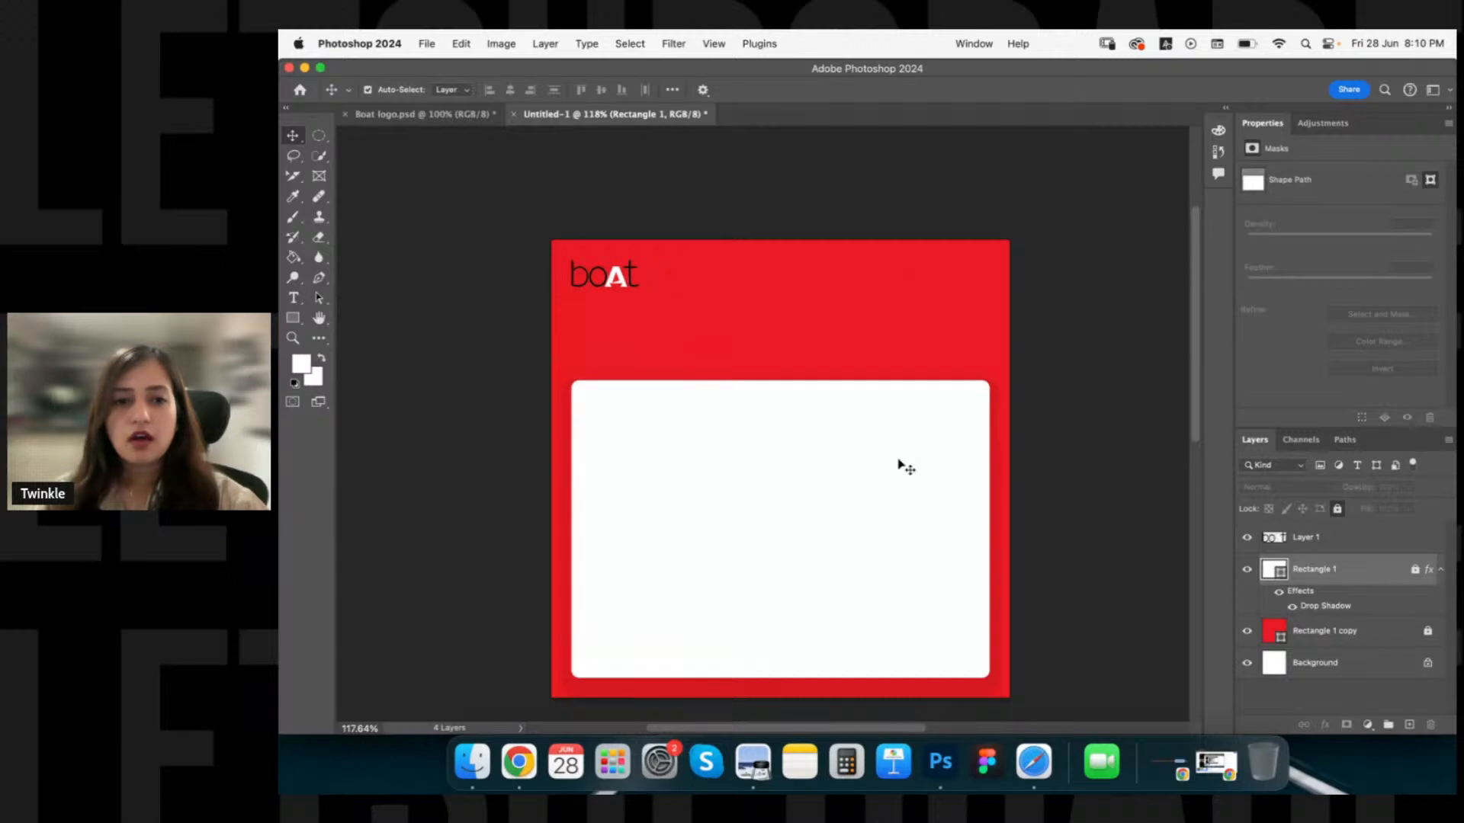
left_click(814, 359)
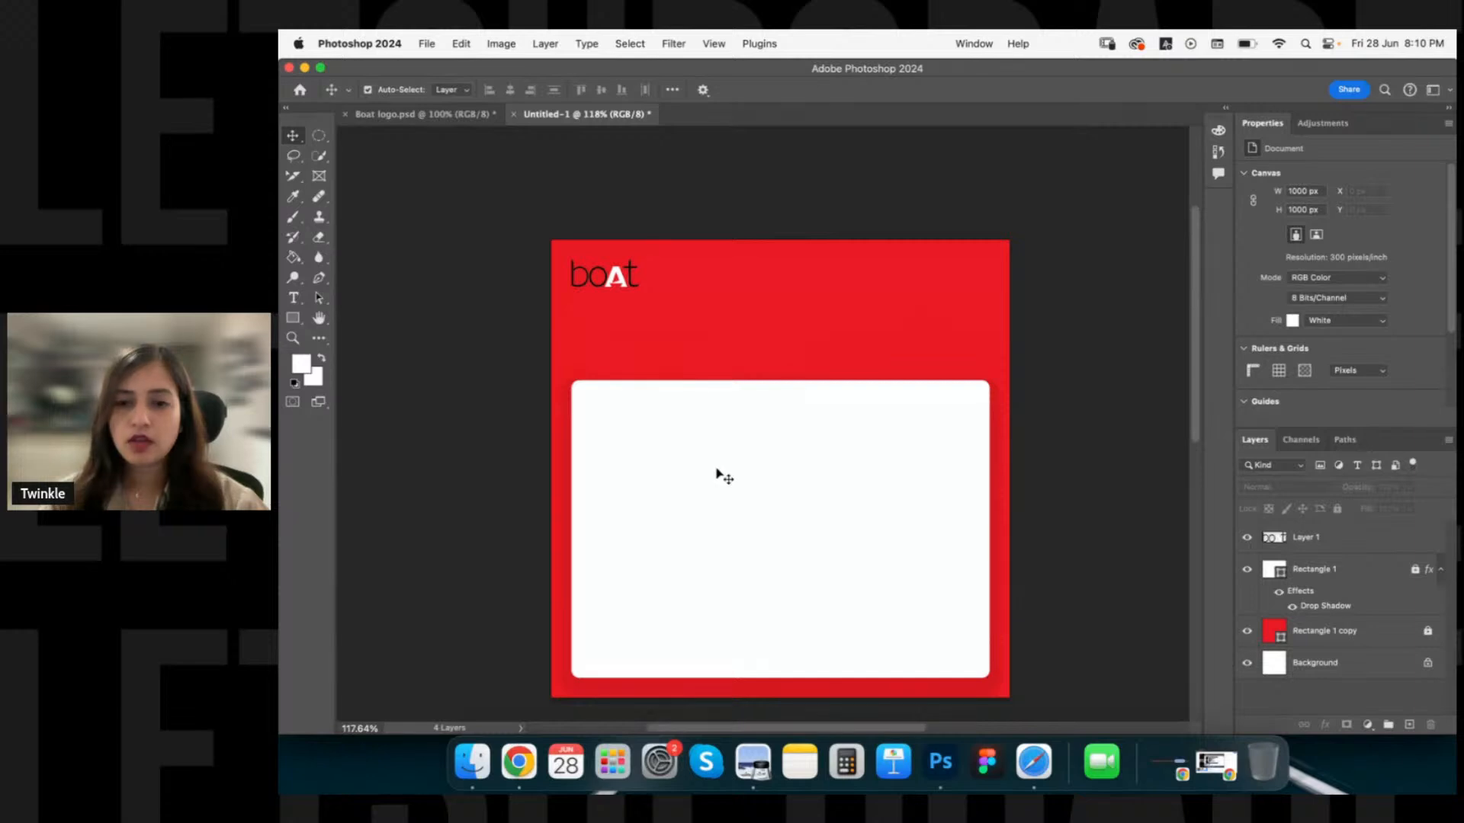
Switch to Safari and open pexels.com in a new tab.
key("super+Tab")
left_click(982, 417)
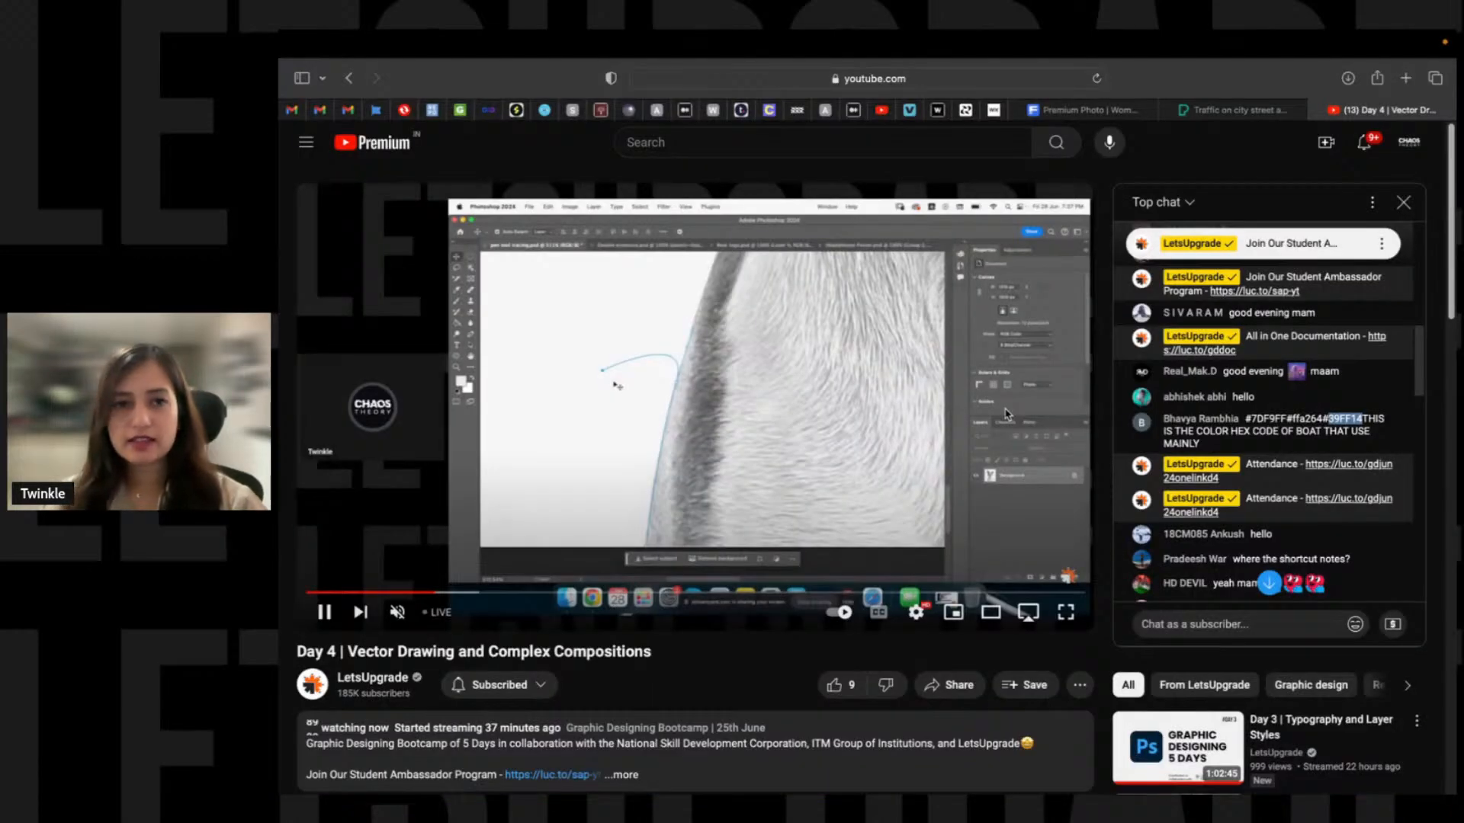
key("super+t")
type("pex")
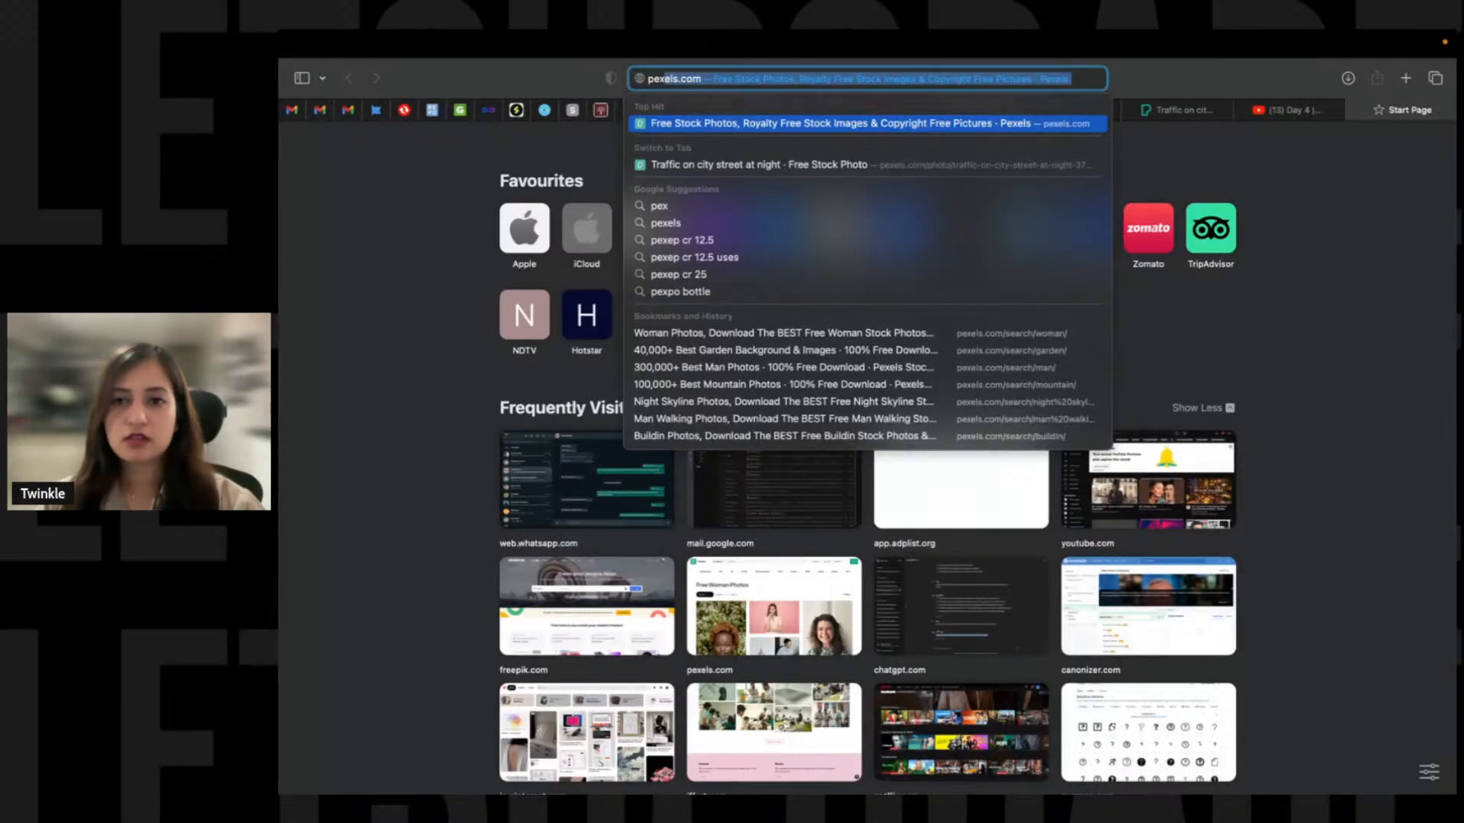
key("Return")
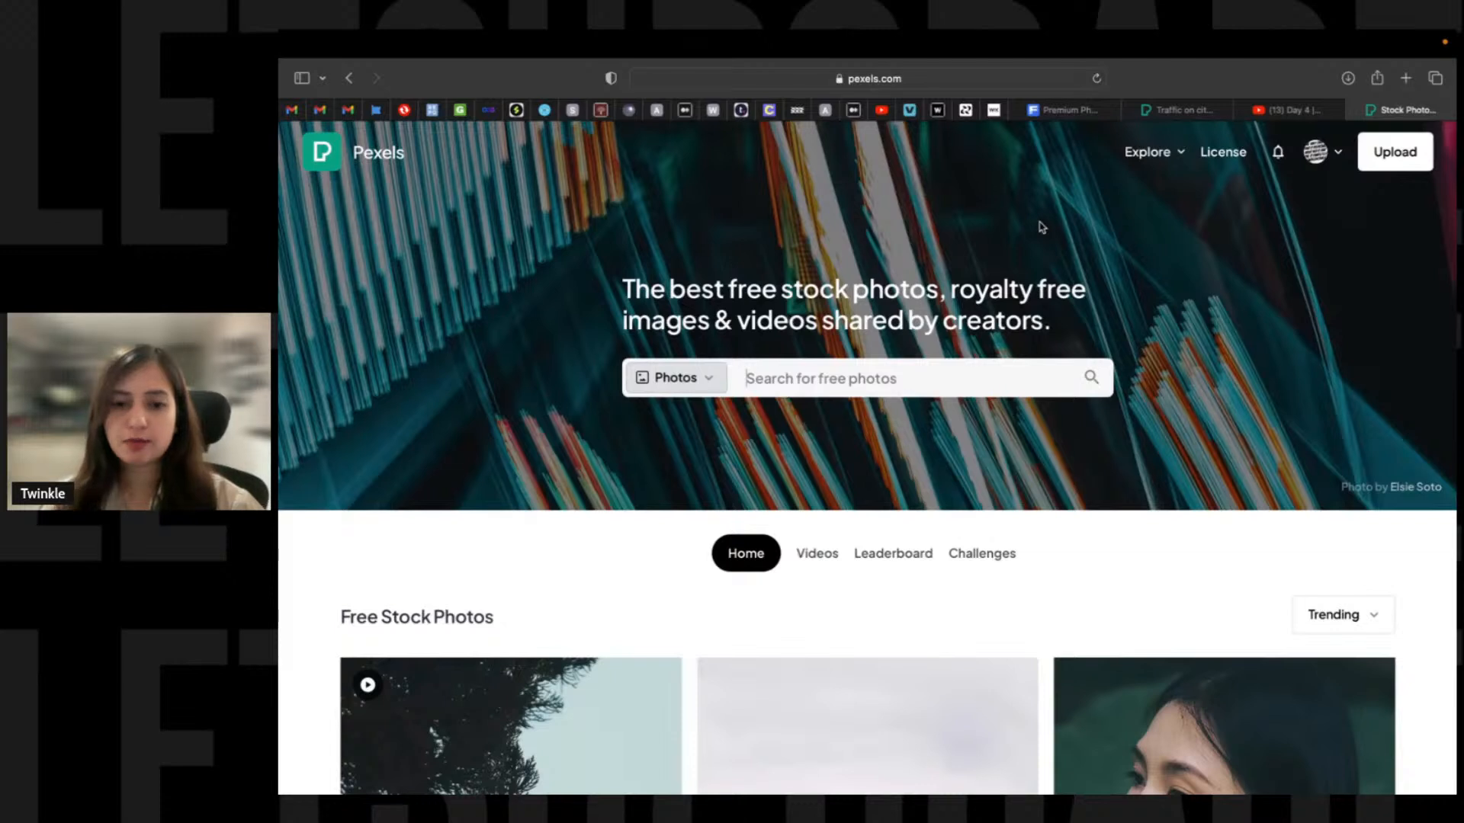
Check the open Freepik tab, close its photo preview, and view the Pexels city street traffic photo tab.
left_click(1092, 112)
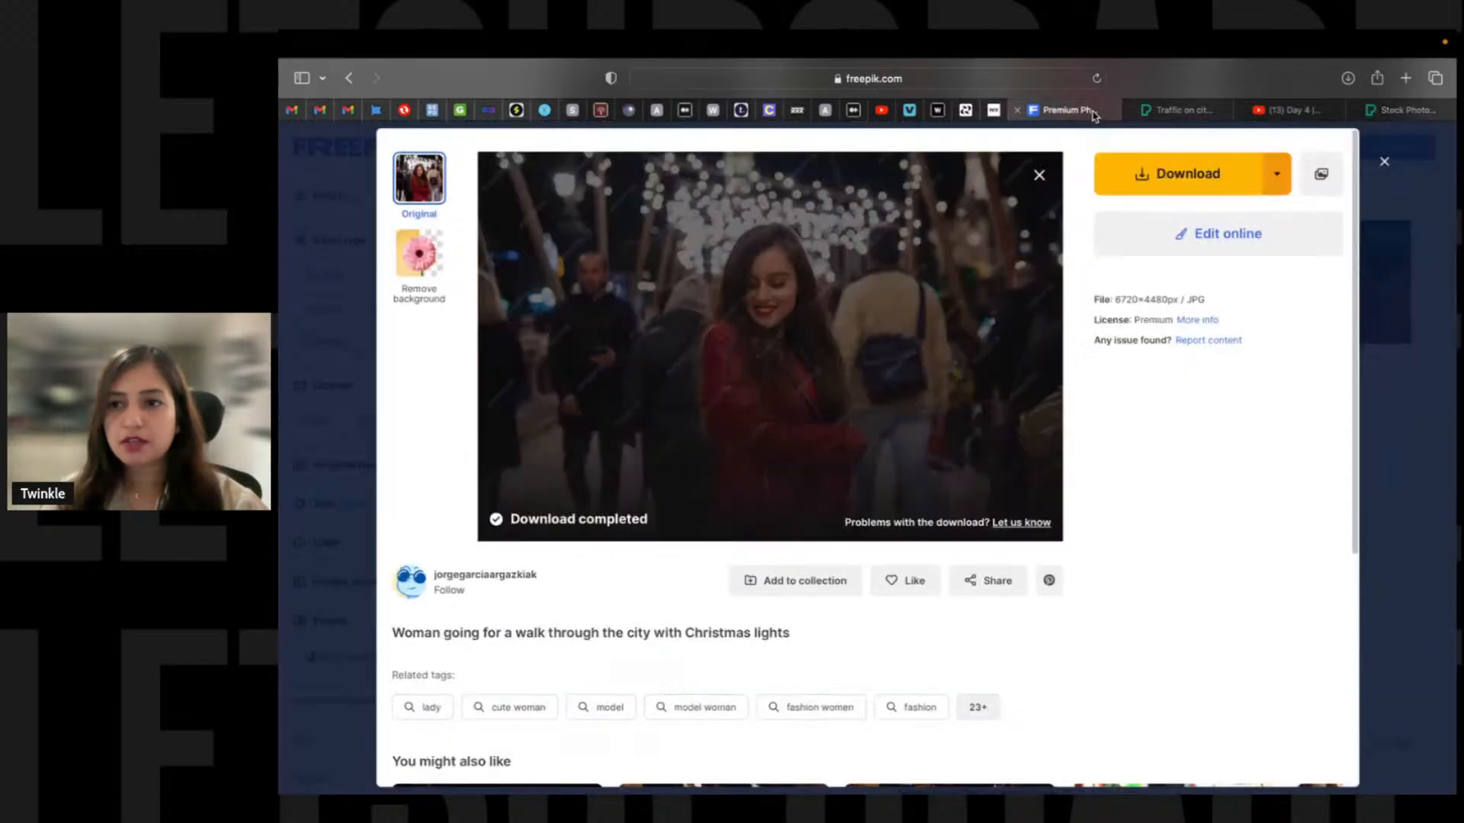
left_click(1401, 176)
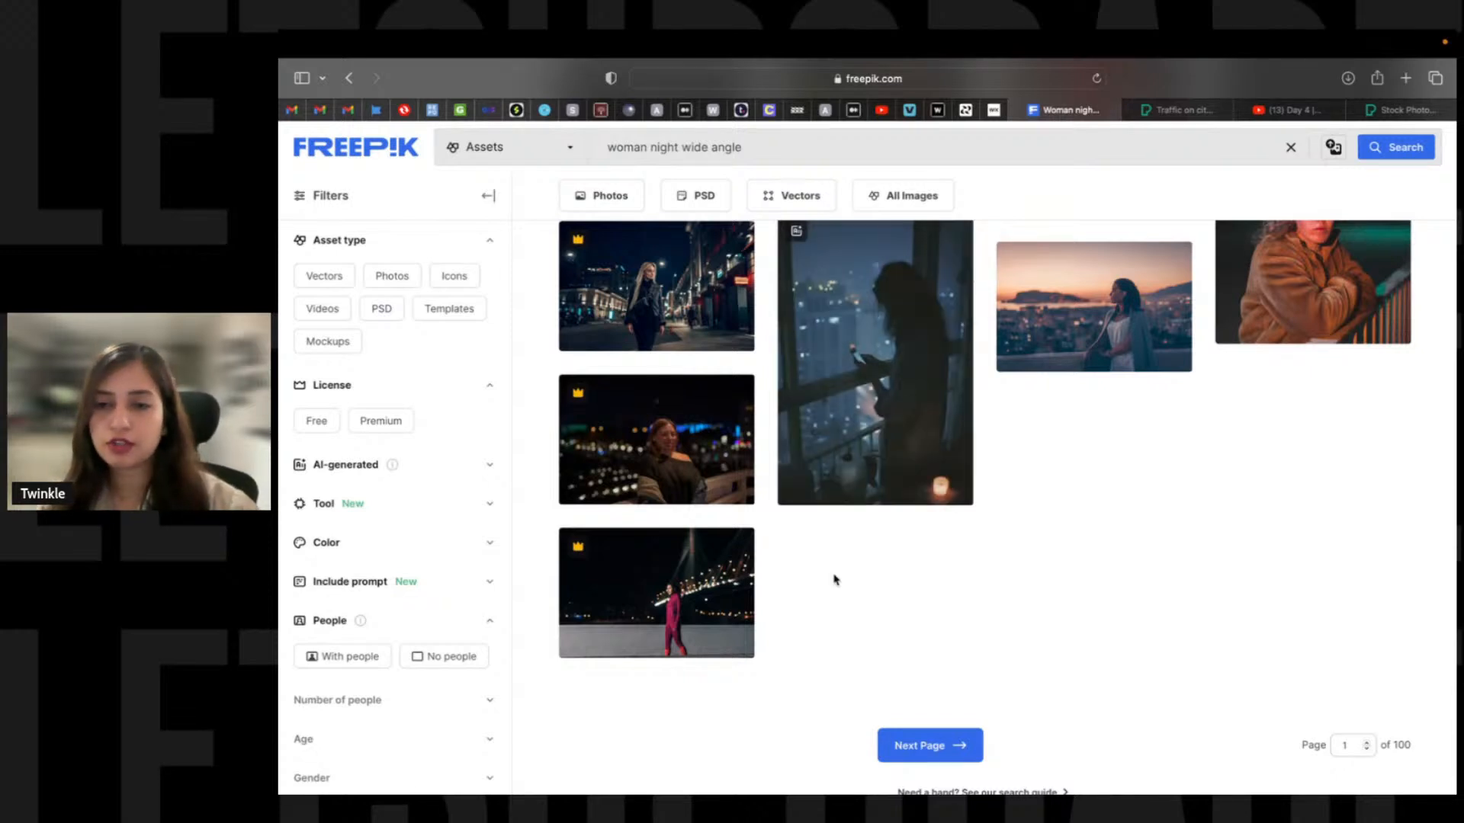
left_click(1178, 111)
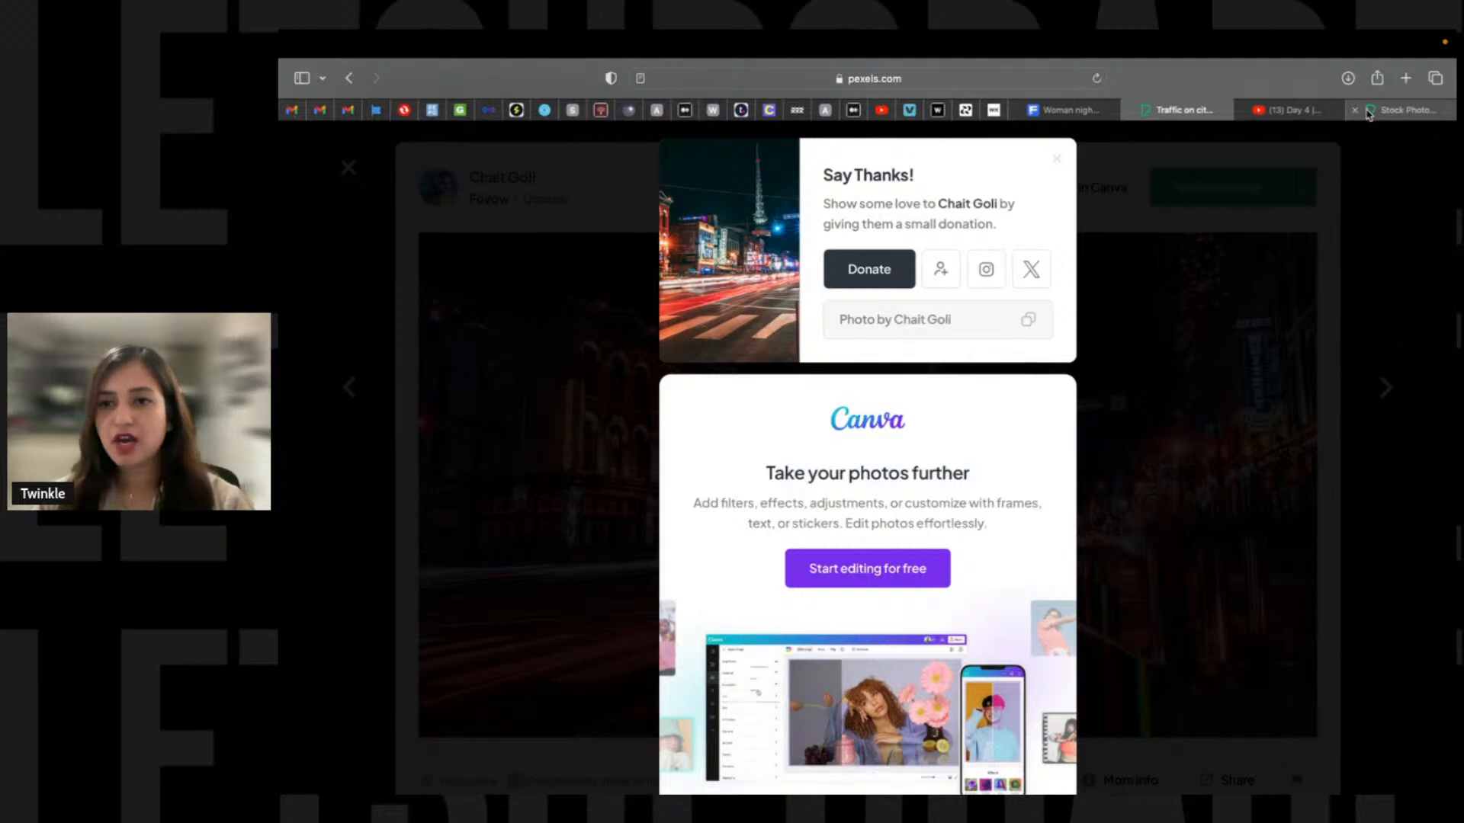
Close the city traffic photo tab and search Pexels photos for "headphones" from the home page tab.
key("super+w")
left_click(1383, 110)
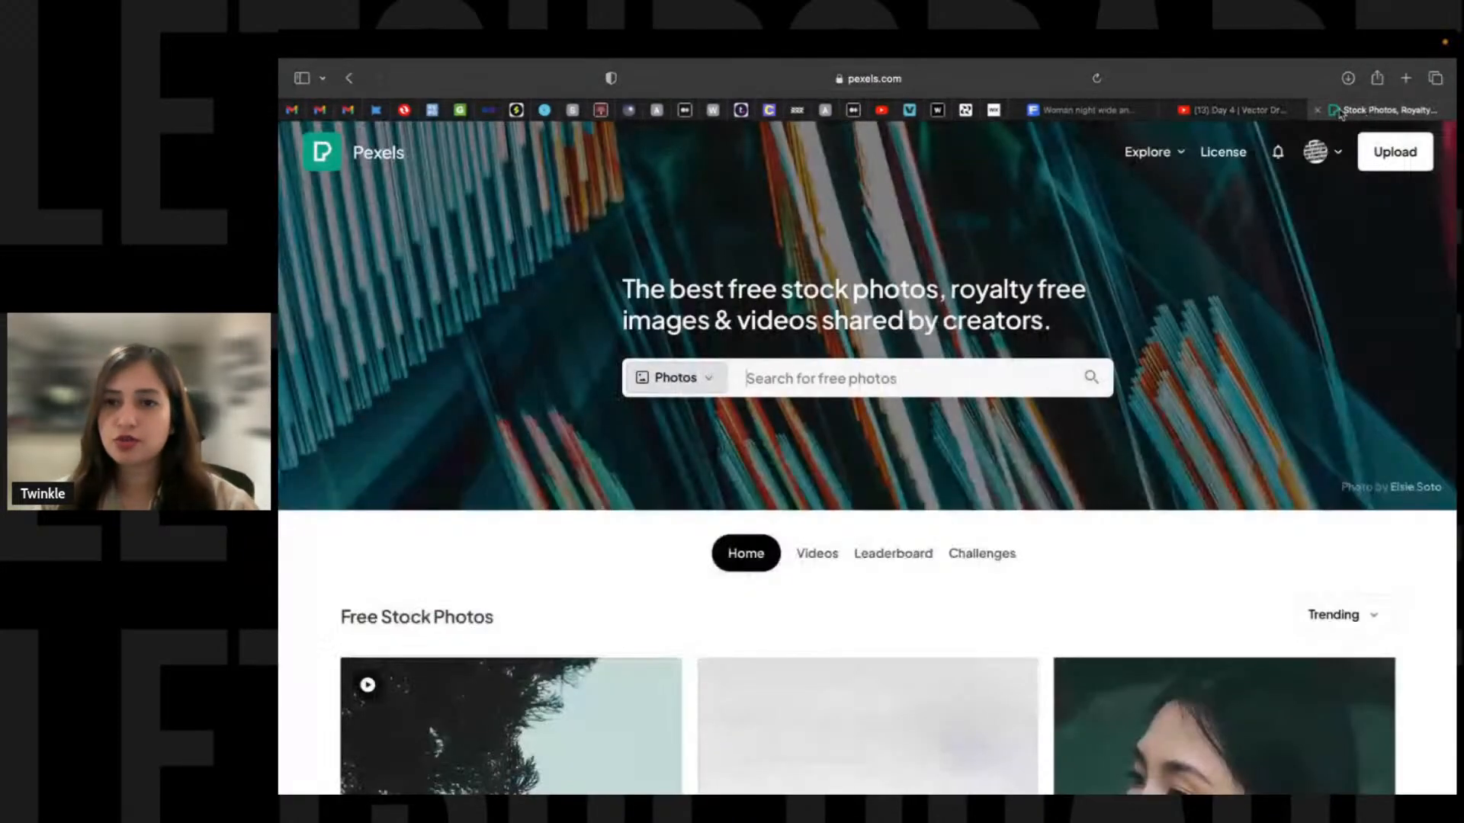
left_click(863, 373)
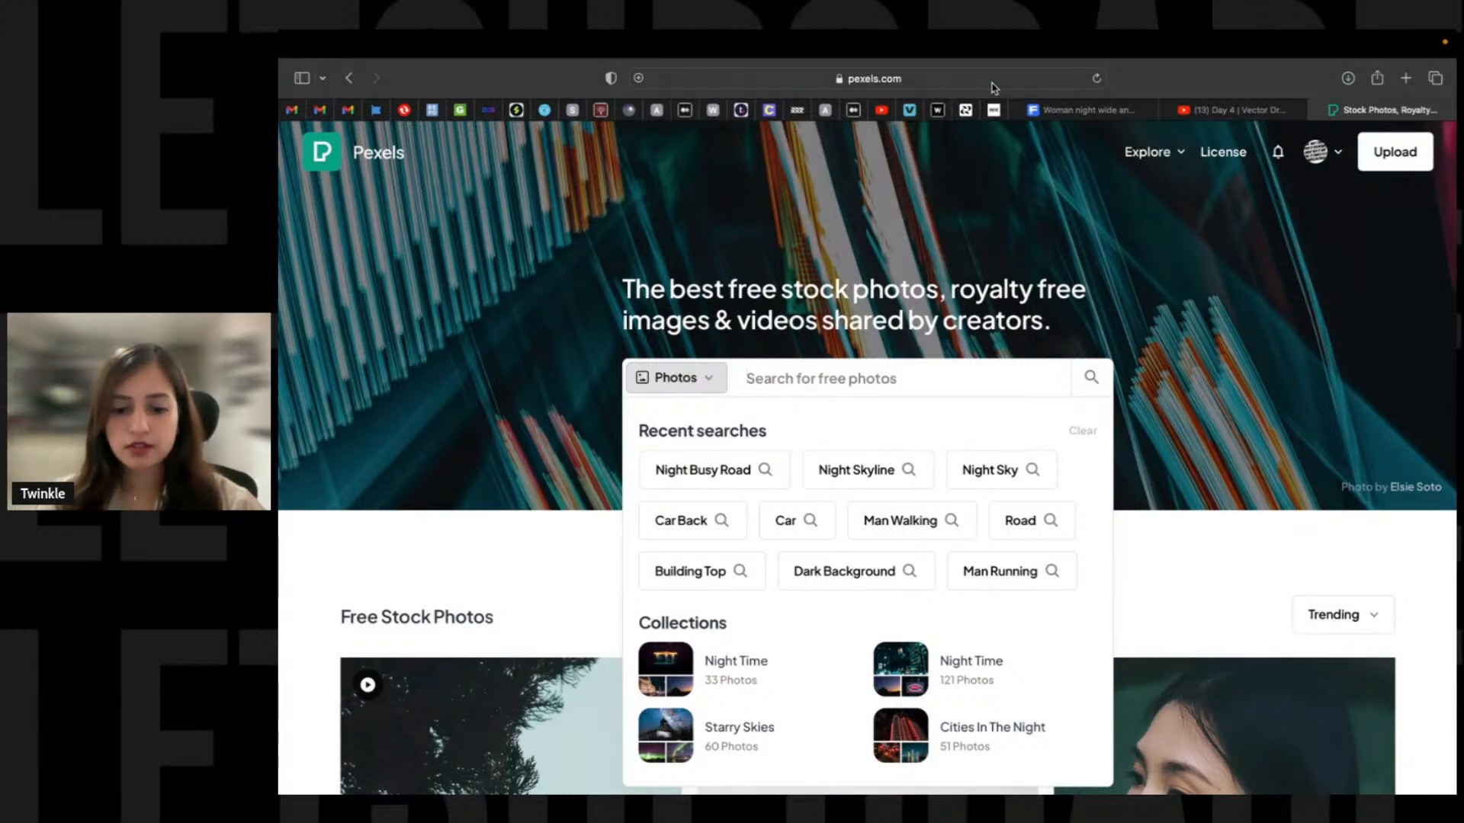
type("headphoes")
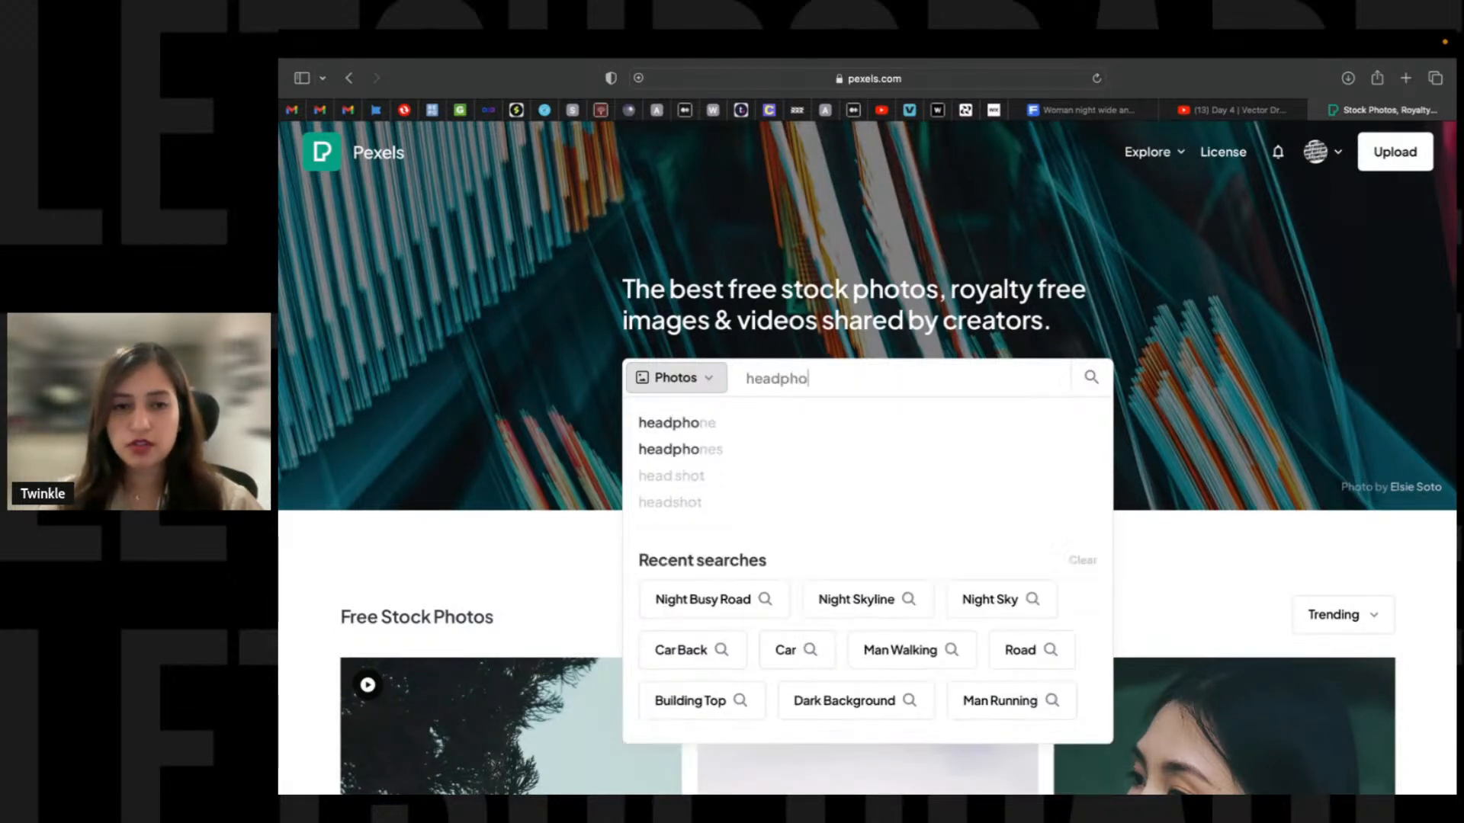
key("BackSpace")
key("BackSpace")
type("nes")
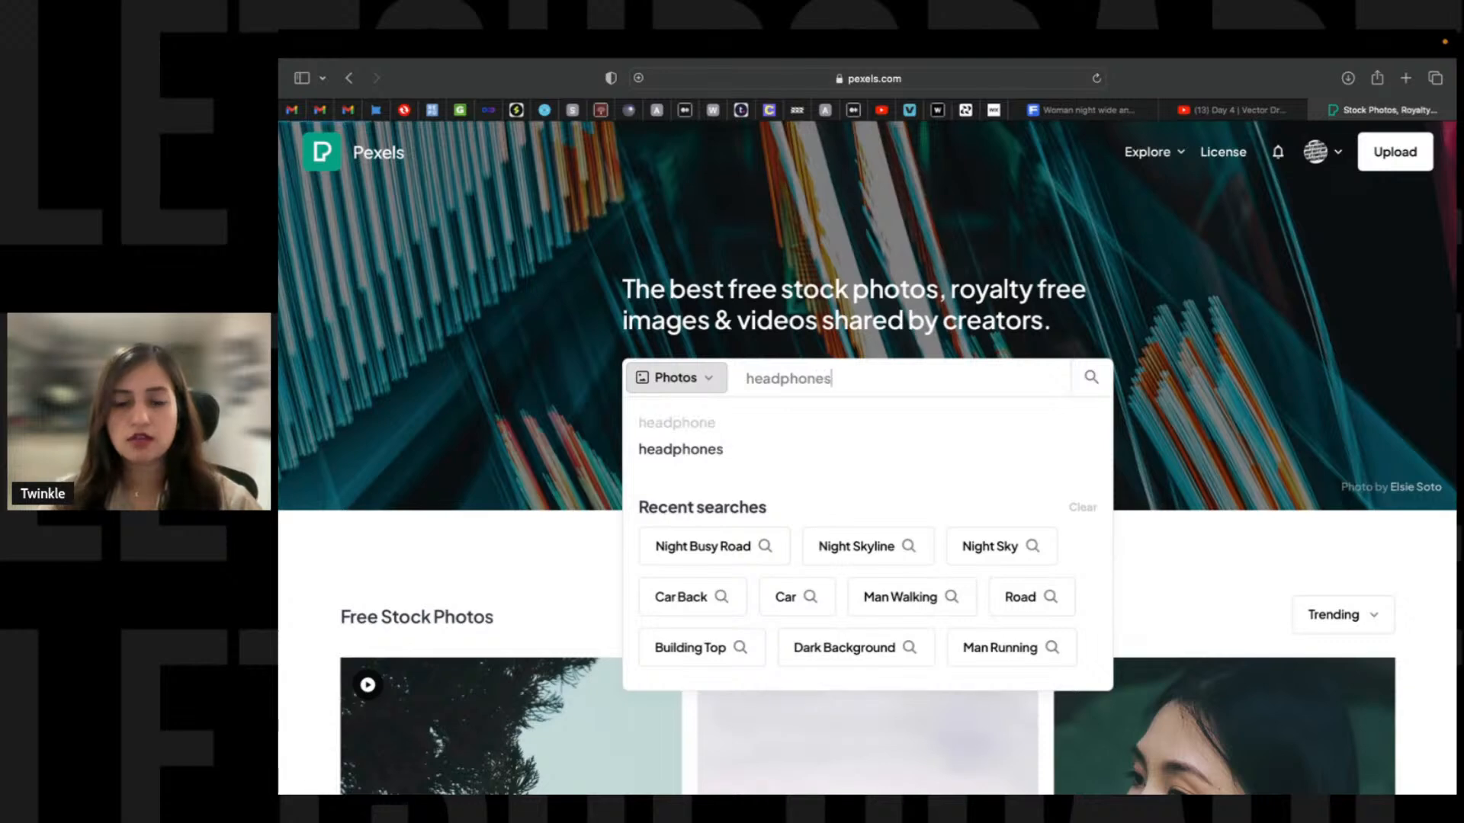
key("Return")
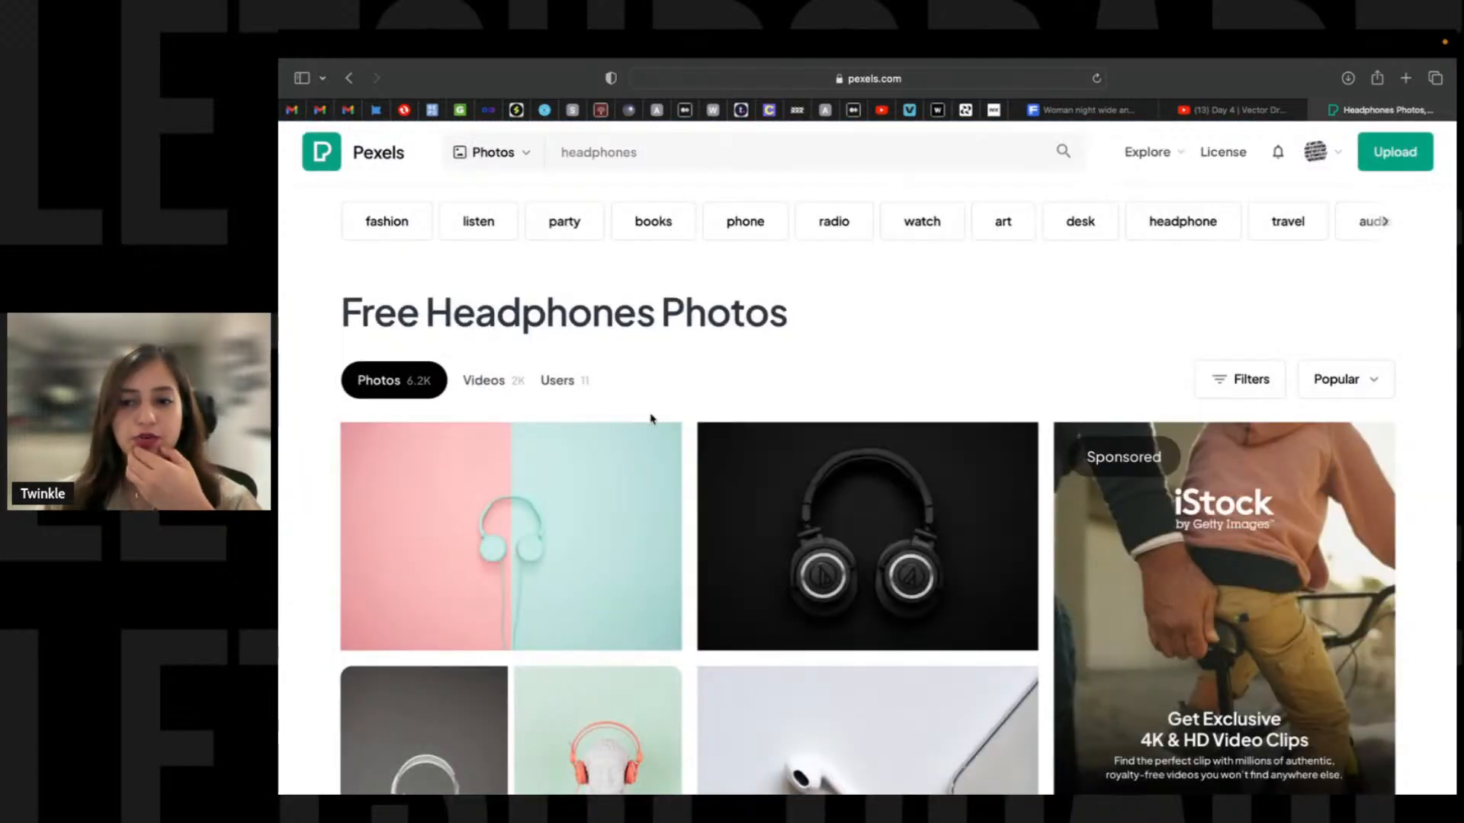
Preview the black corded headset photo from the search results and close the preview.
scroll(651, 382, "down", 4)
scroll(653, 359, "down", 6)
scroll(621, 427, "up", 2)
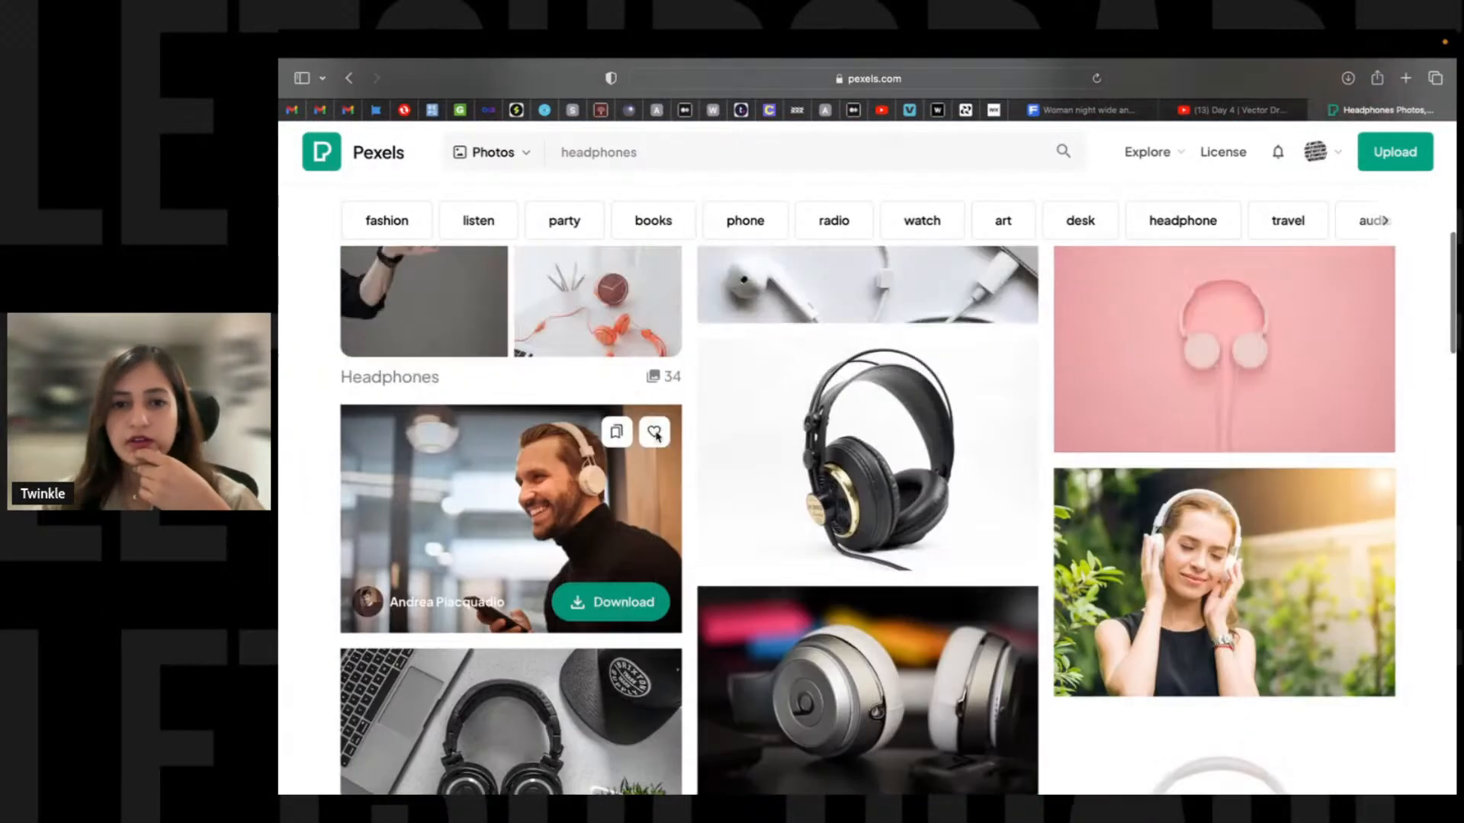
left_click(900, 476)
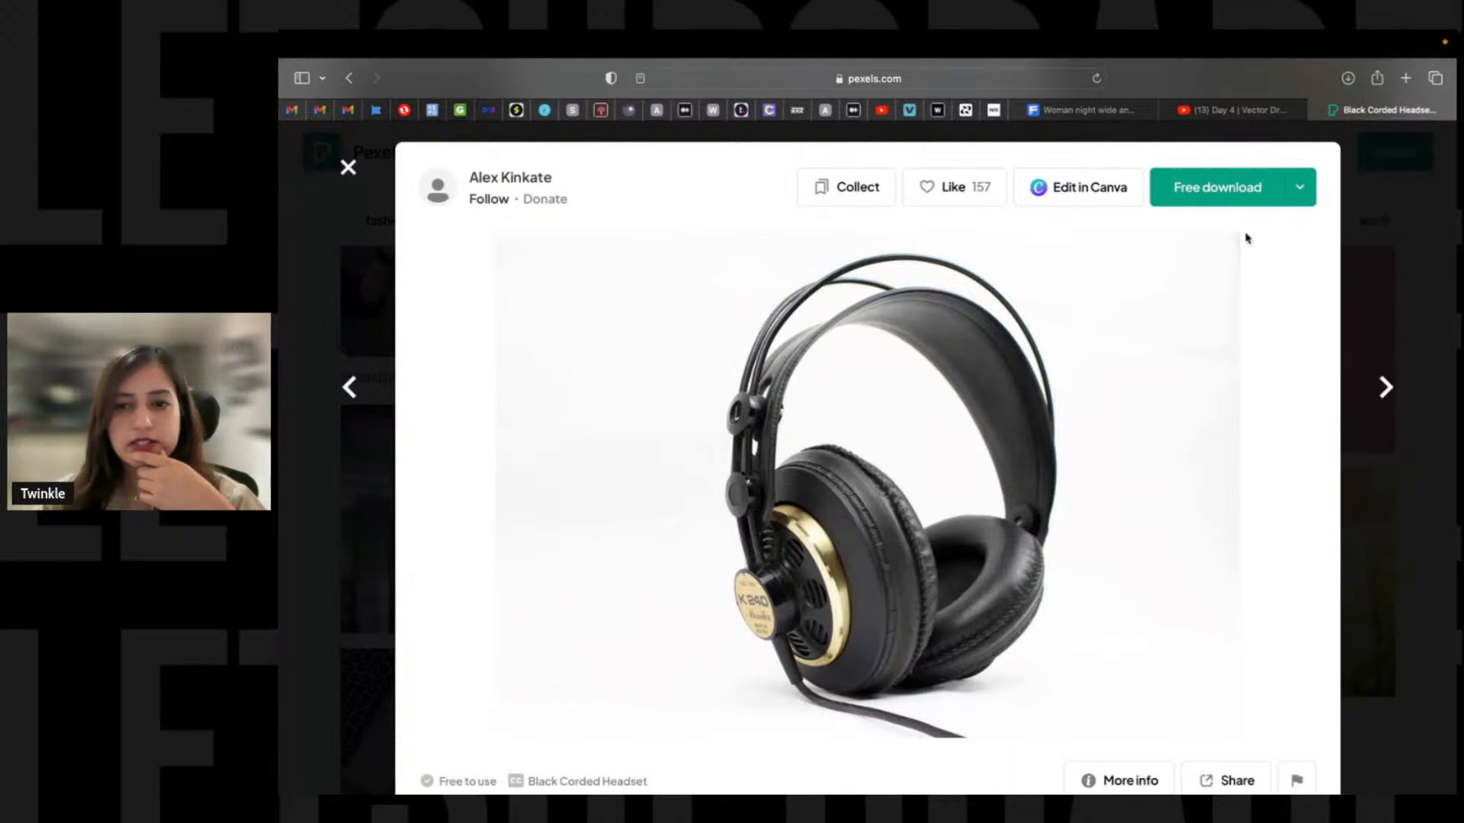
key("Escape")
Find the photo of black wireless headphones on a white surface in the results and download it.
scroll(938, 494, "down", 5)
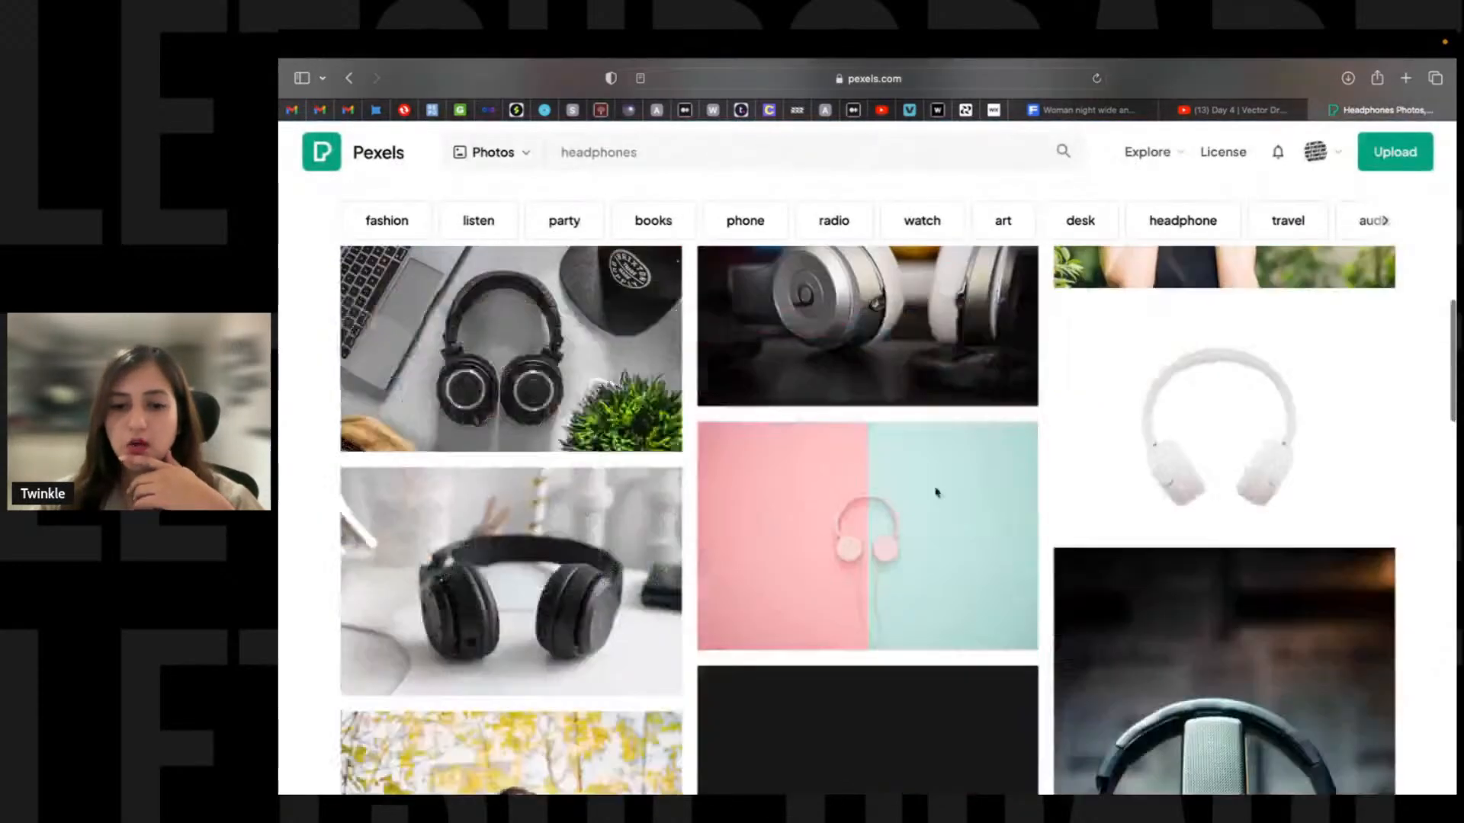
scroll(938, 412, "down", 2)
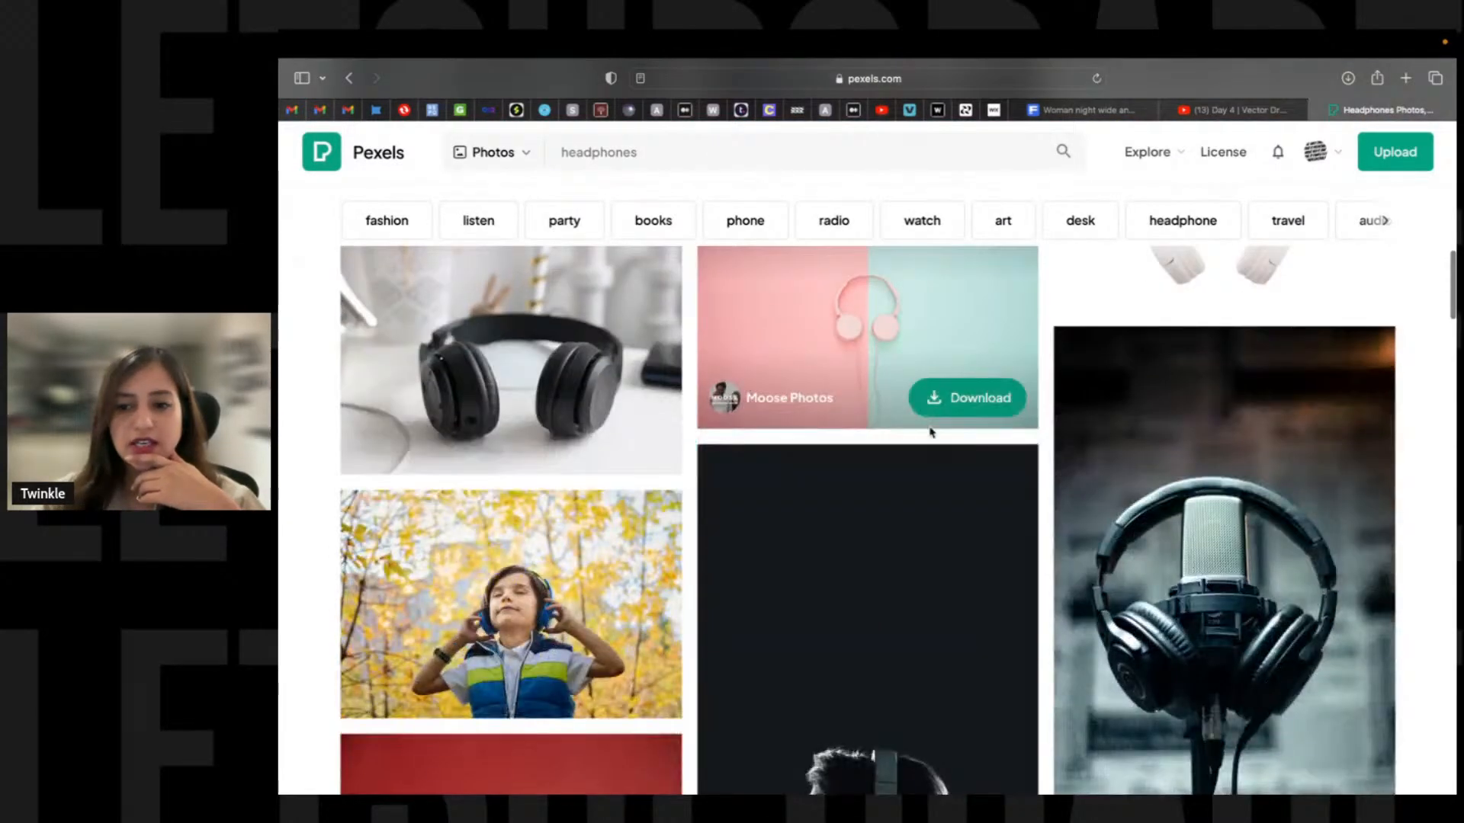
scroll(944, 360, "down", 3)
scroll(943, 360, "down", 5)
left_click(1083, 500)
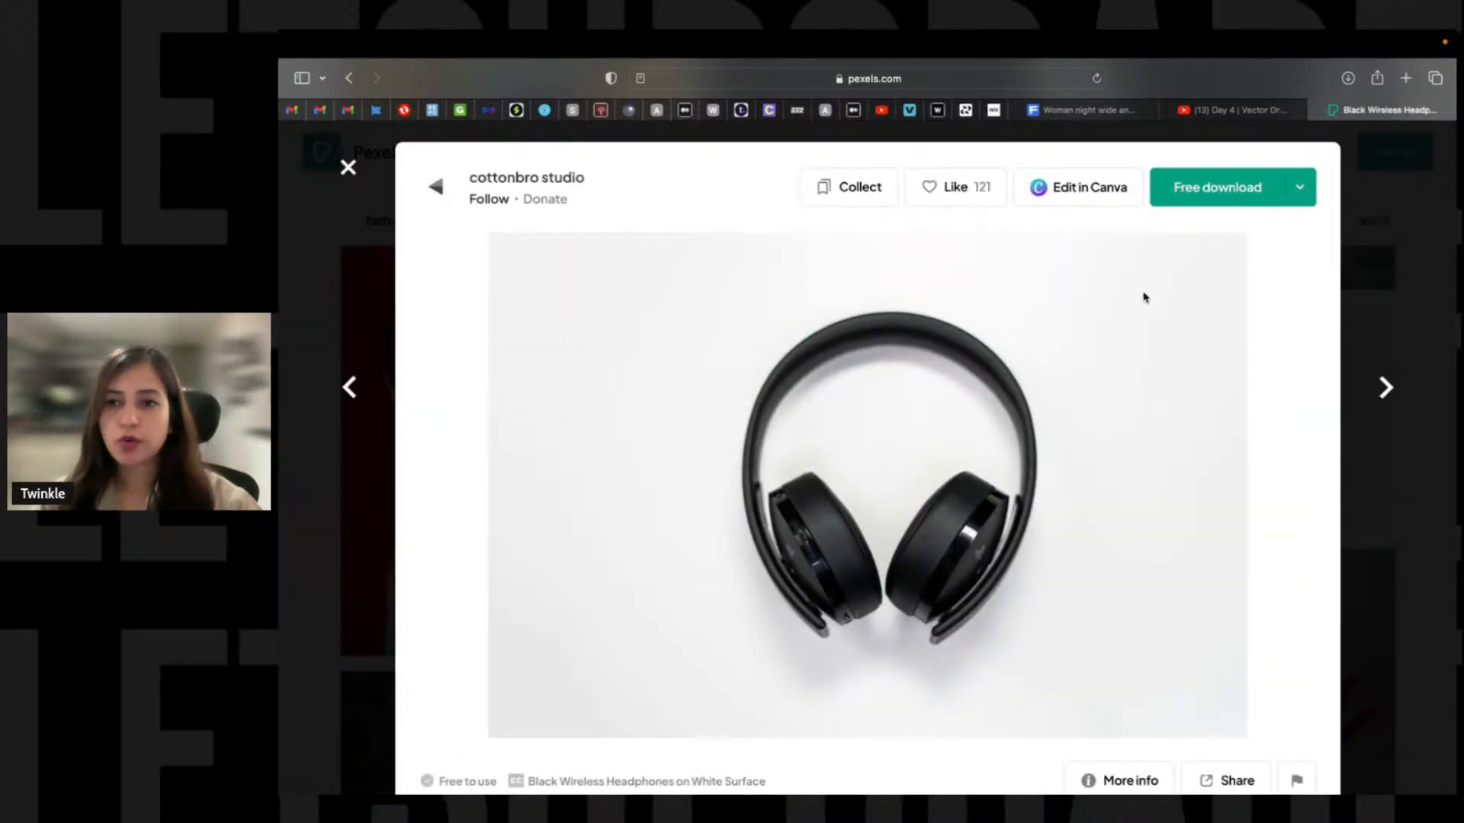
left_click(1196, 200)
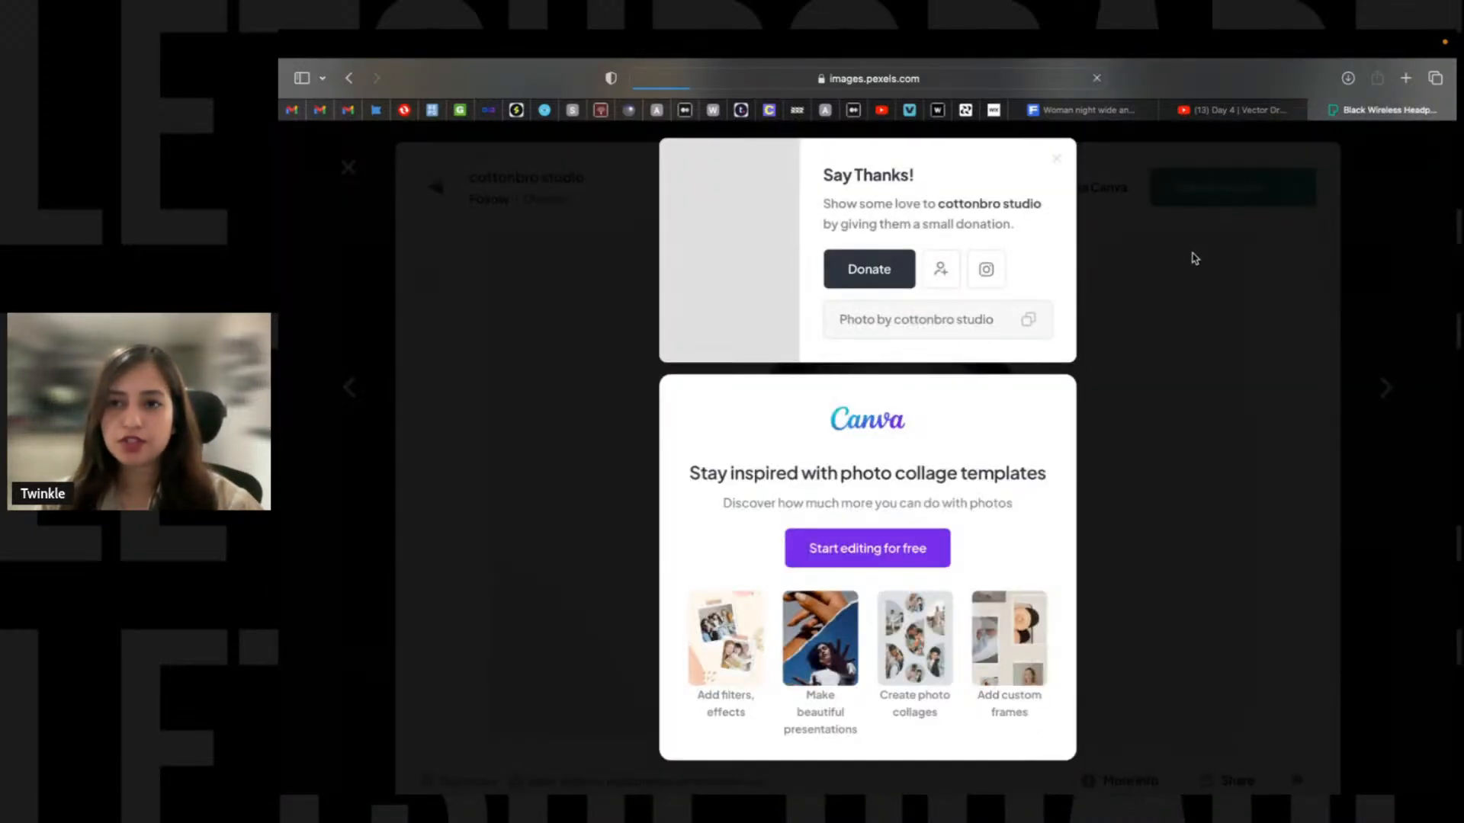
Switch to Photoshop and place the downloaded headphones photo from Finder's Downloads folder onto the poster.
key("super+Tab")
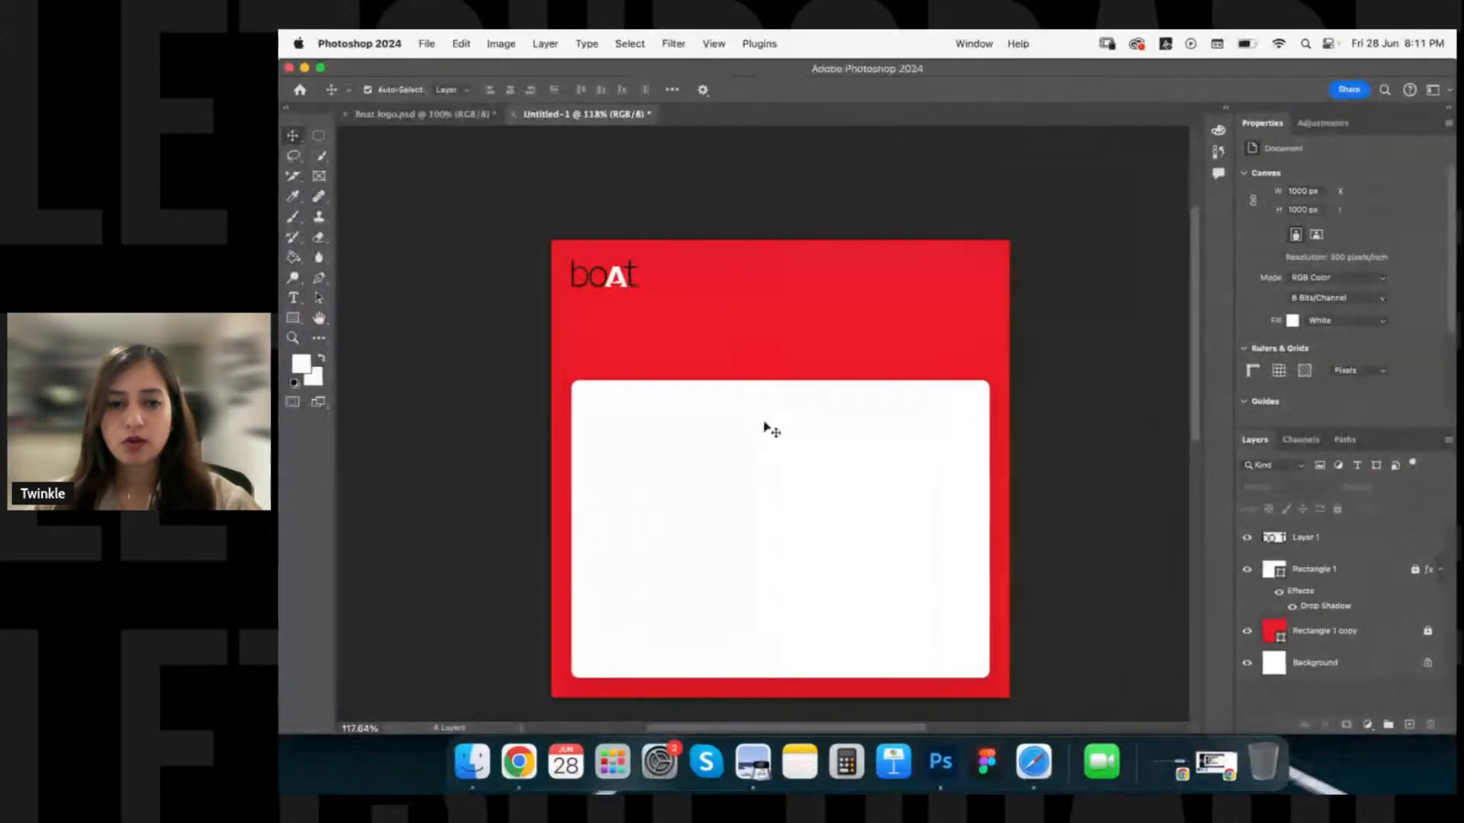
left_click(472, 759)
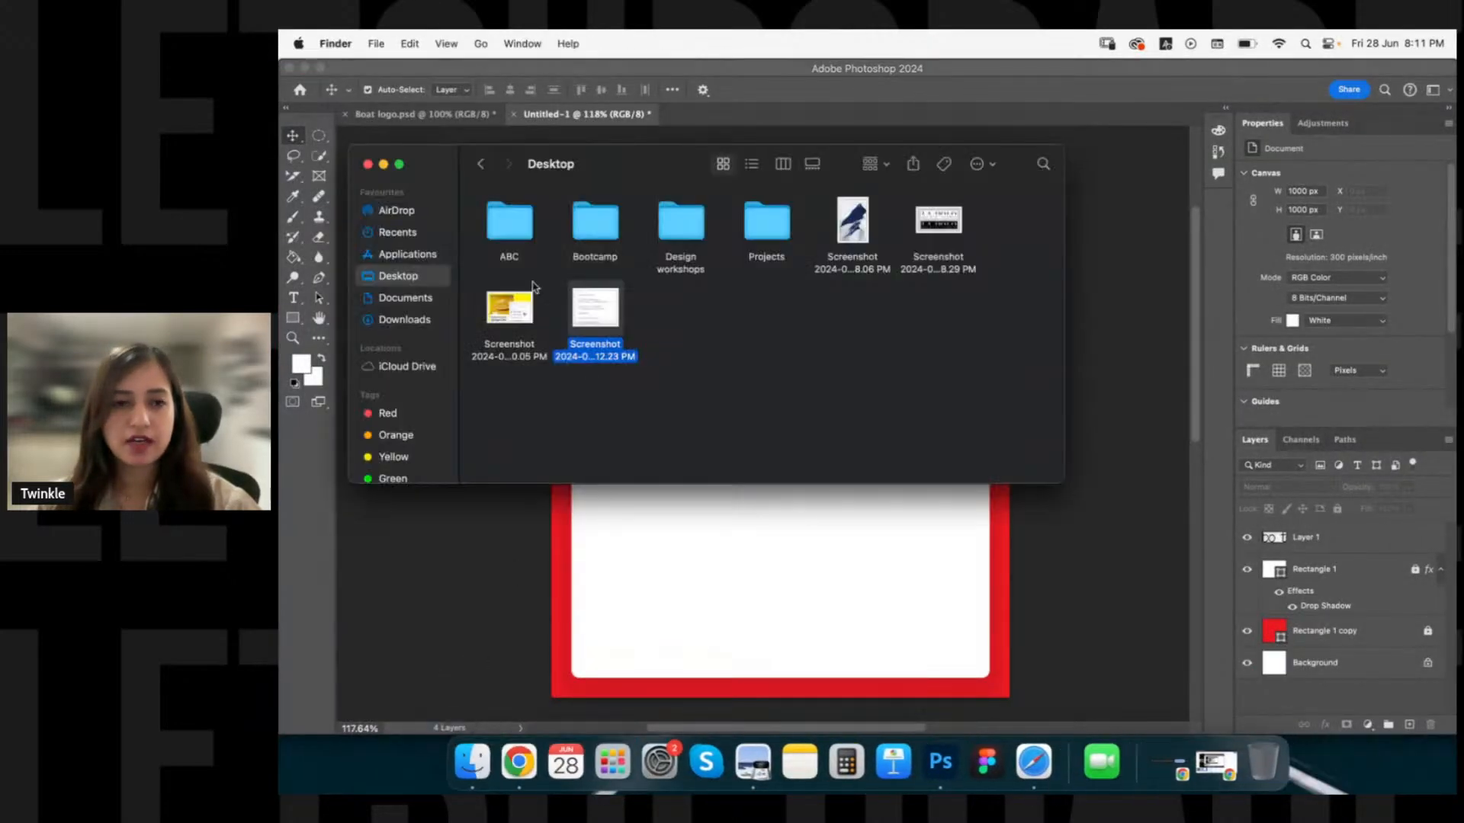
left_click(404, 319)
left_click_drag(560, 226, 765, 592)
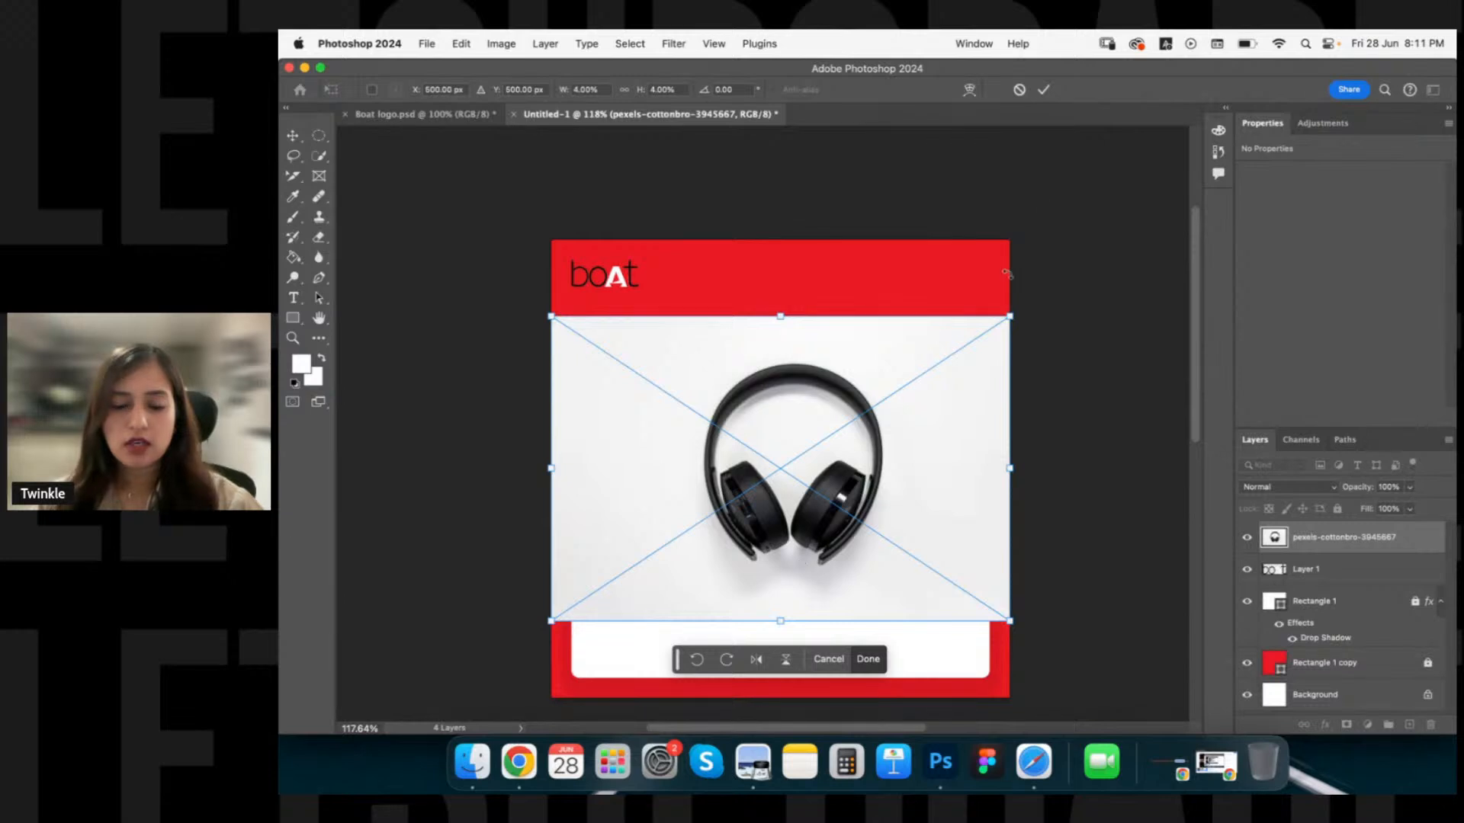
left_click(1048, 89)
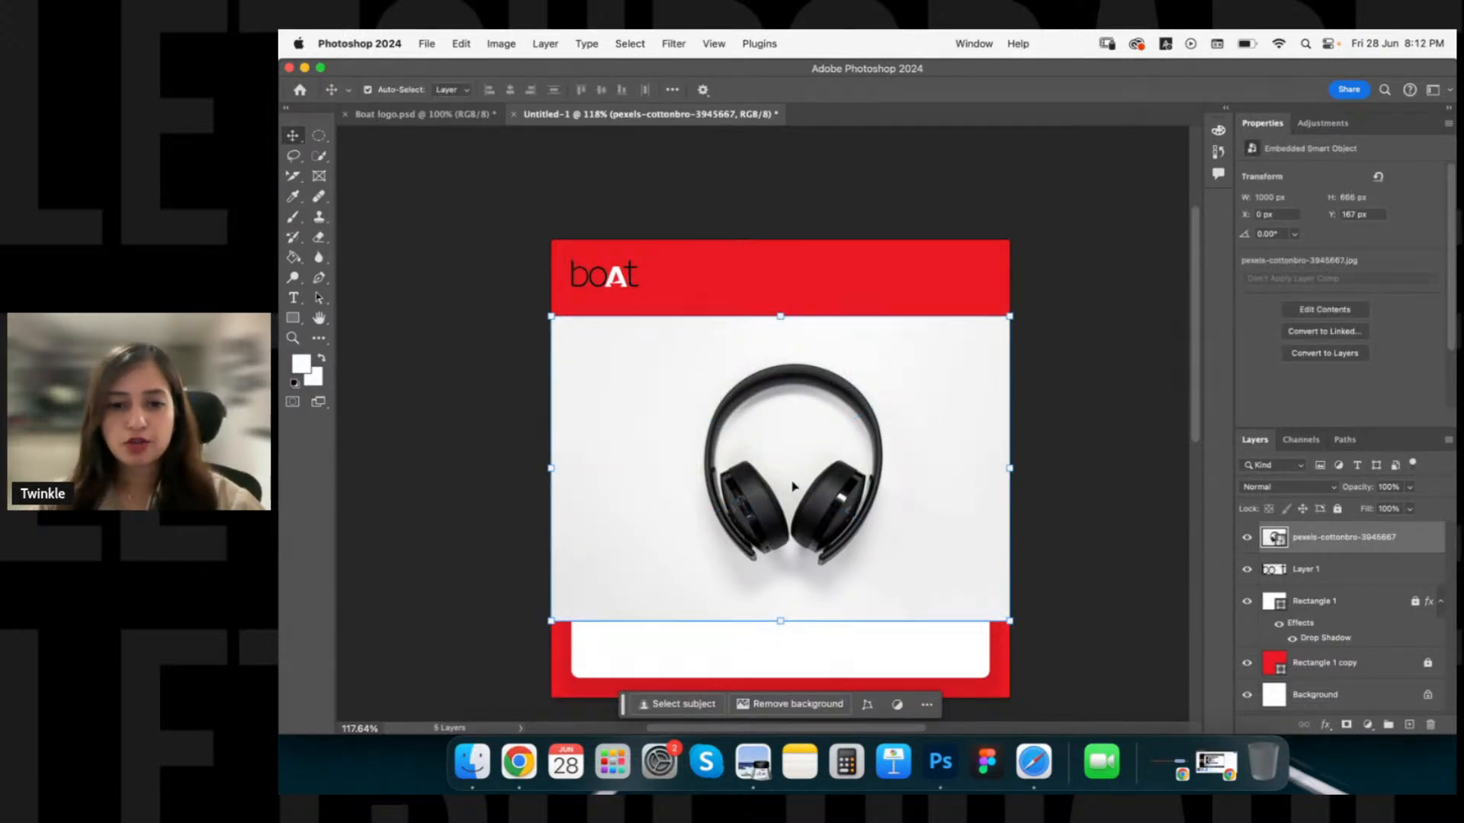
Remove the background from the placed headphones photo and deselect its layer.
scroll(796, 488, "up", 5)
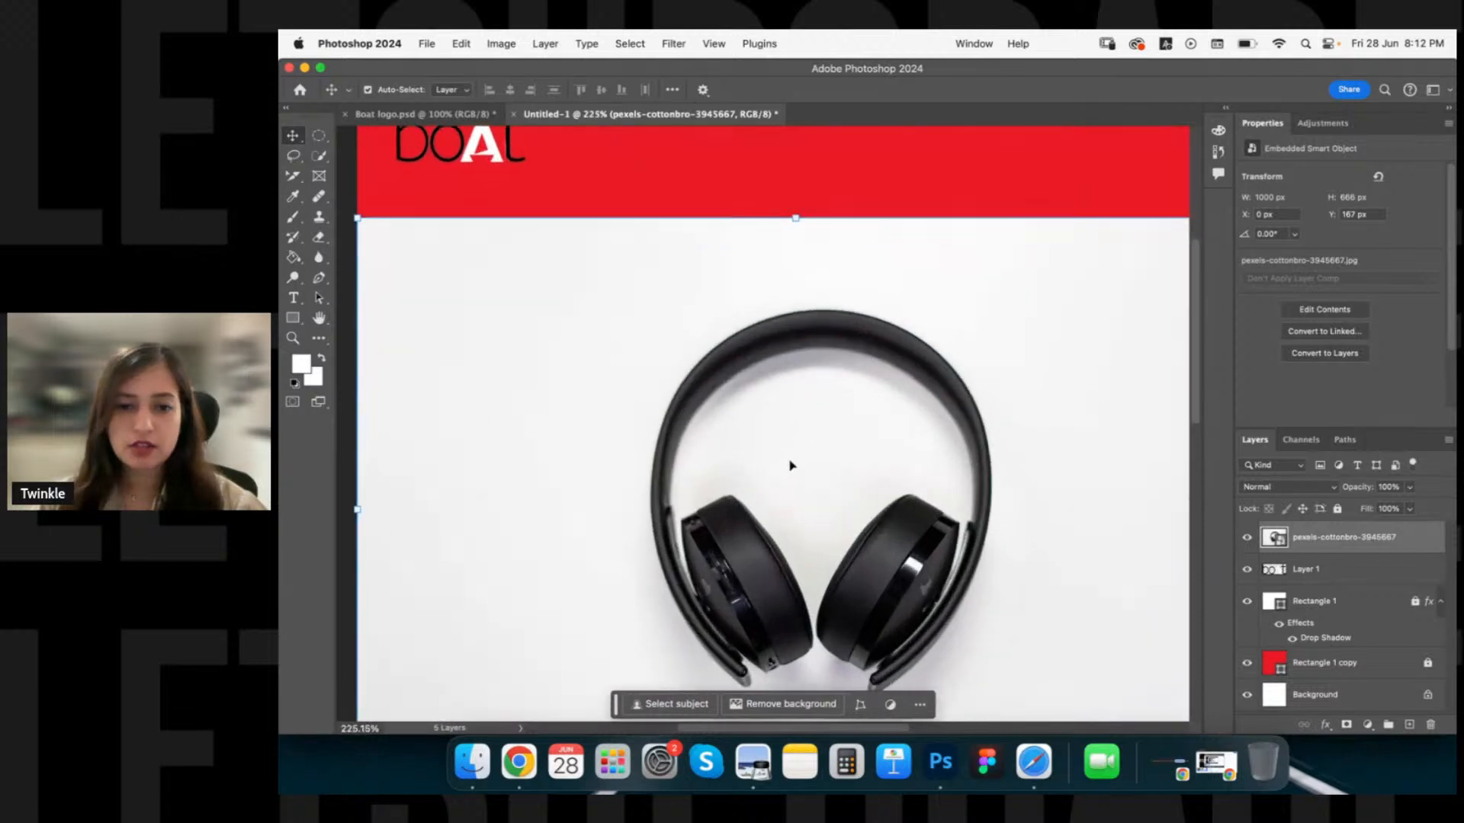
scroll(823, 427, "down", 1)
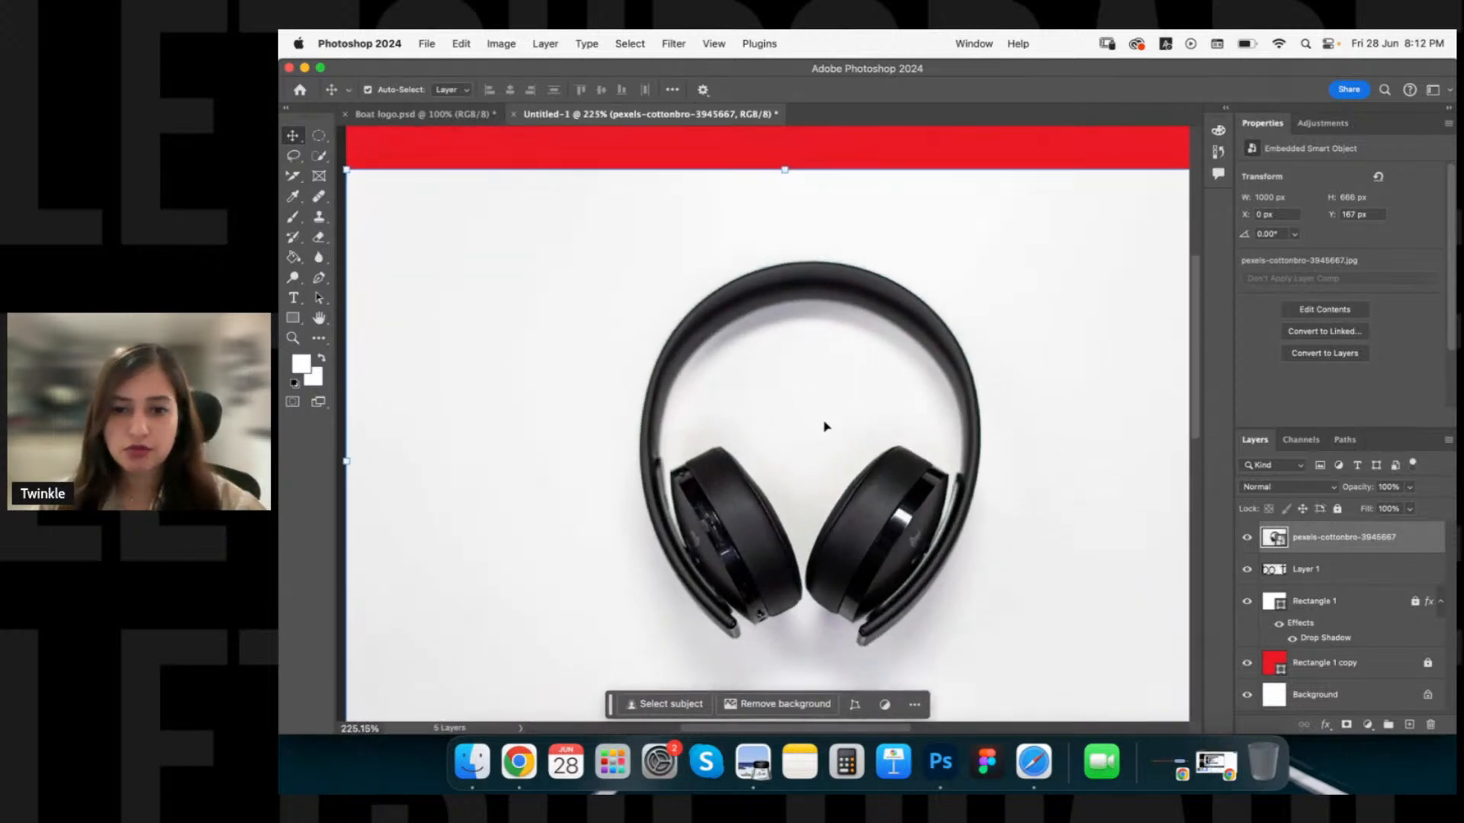
left_click(778, 705)
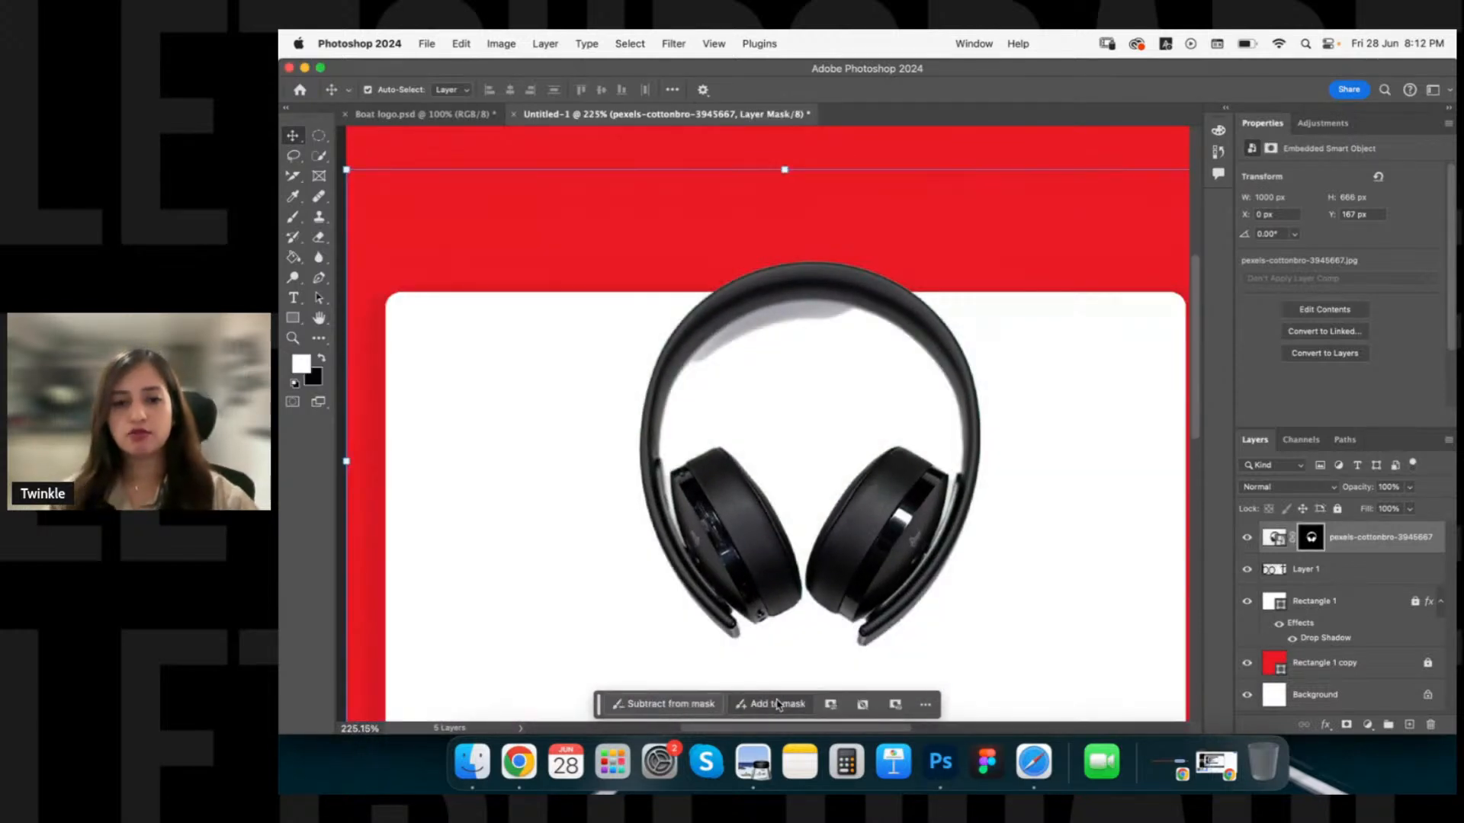
scroll(854, 324, "down", 3)
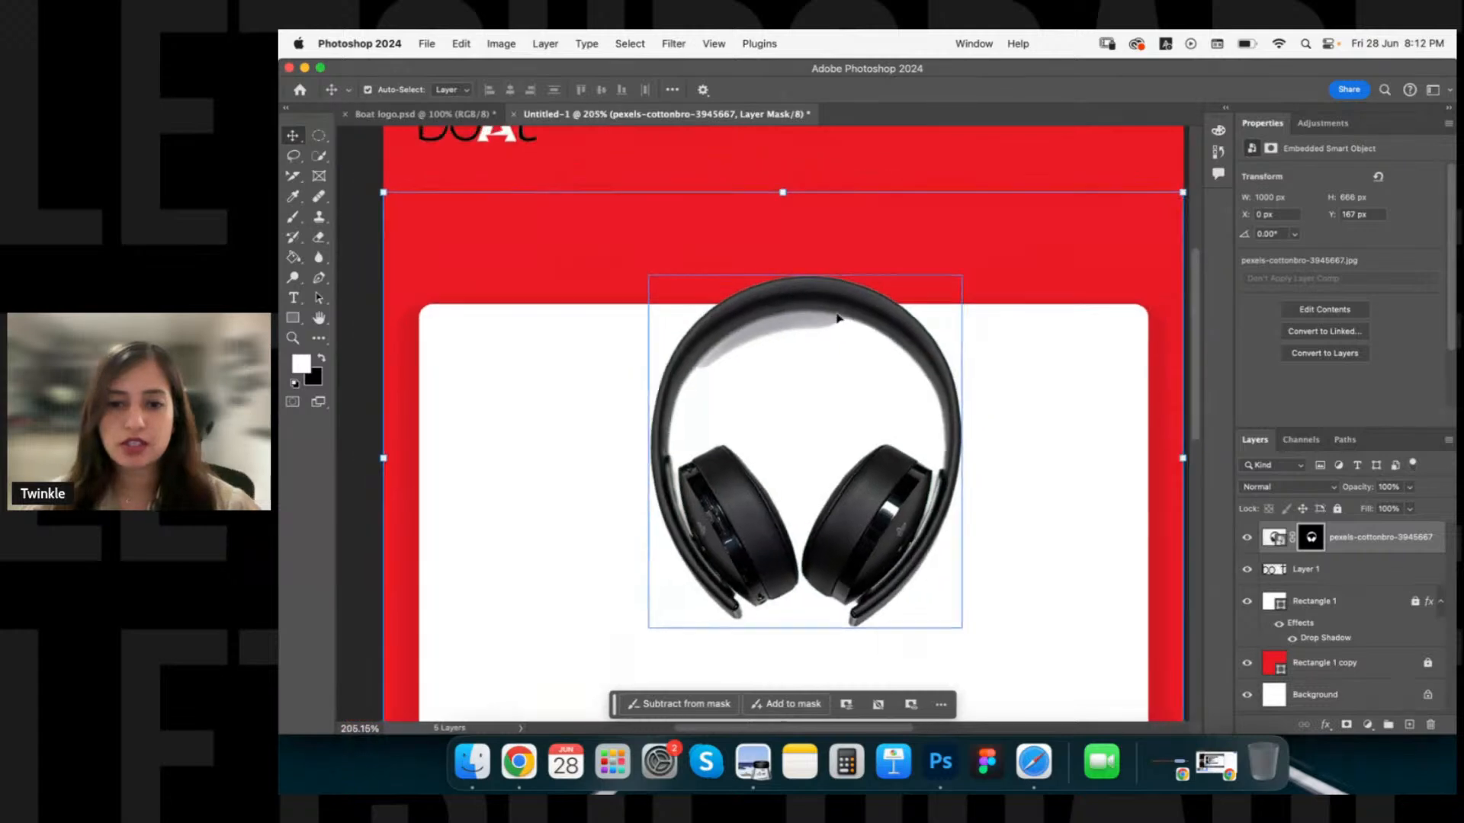
left_click(1124, 260)
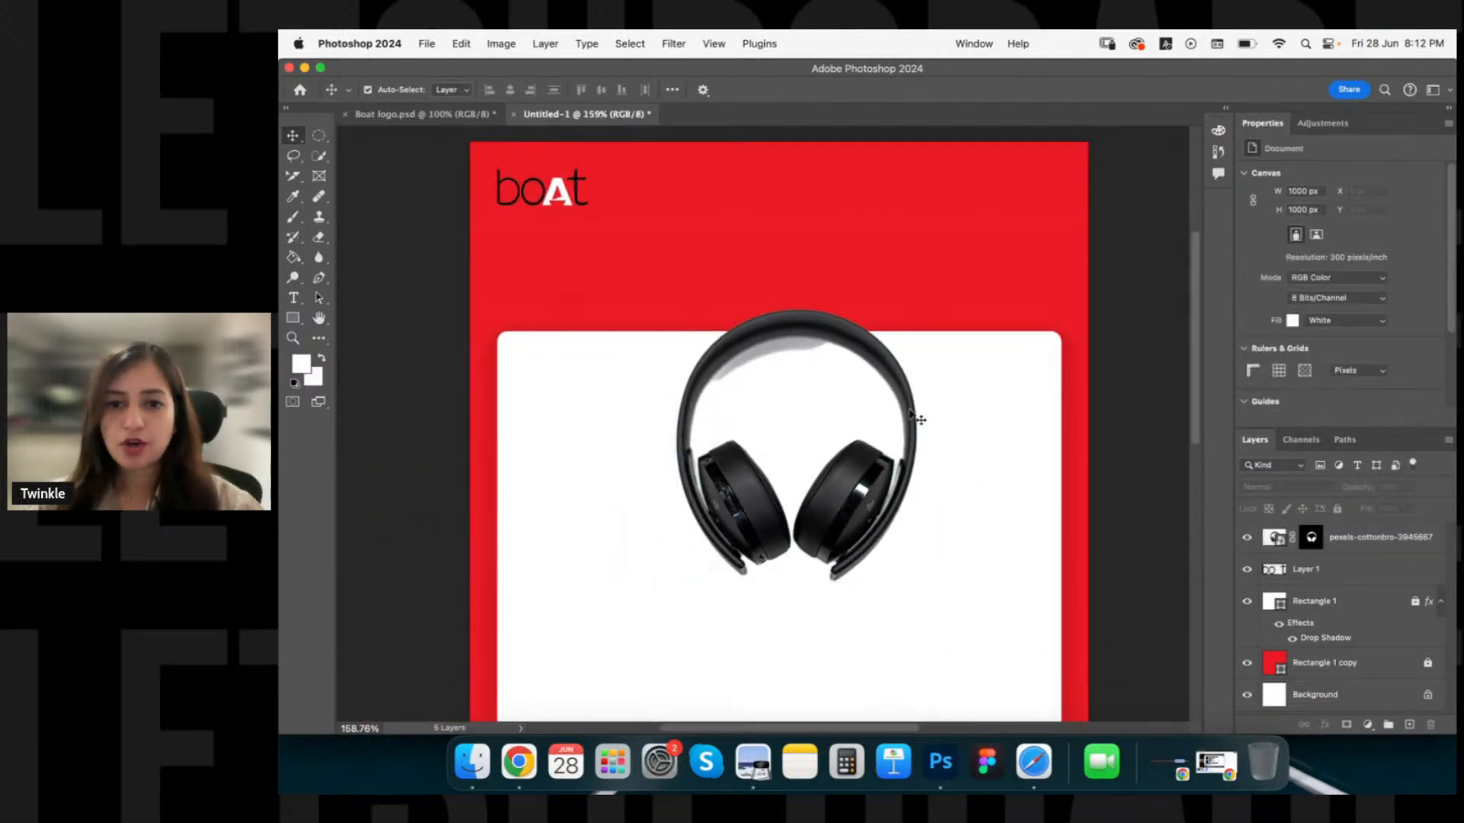
Enable a drop shadow on the headphones layer and move the Layer Style dialog clear of the headphones.
left_click(905, 436)
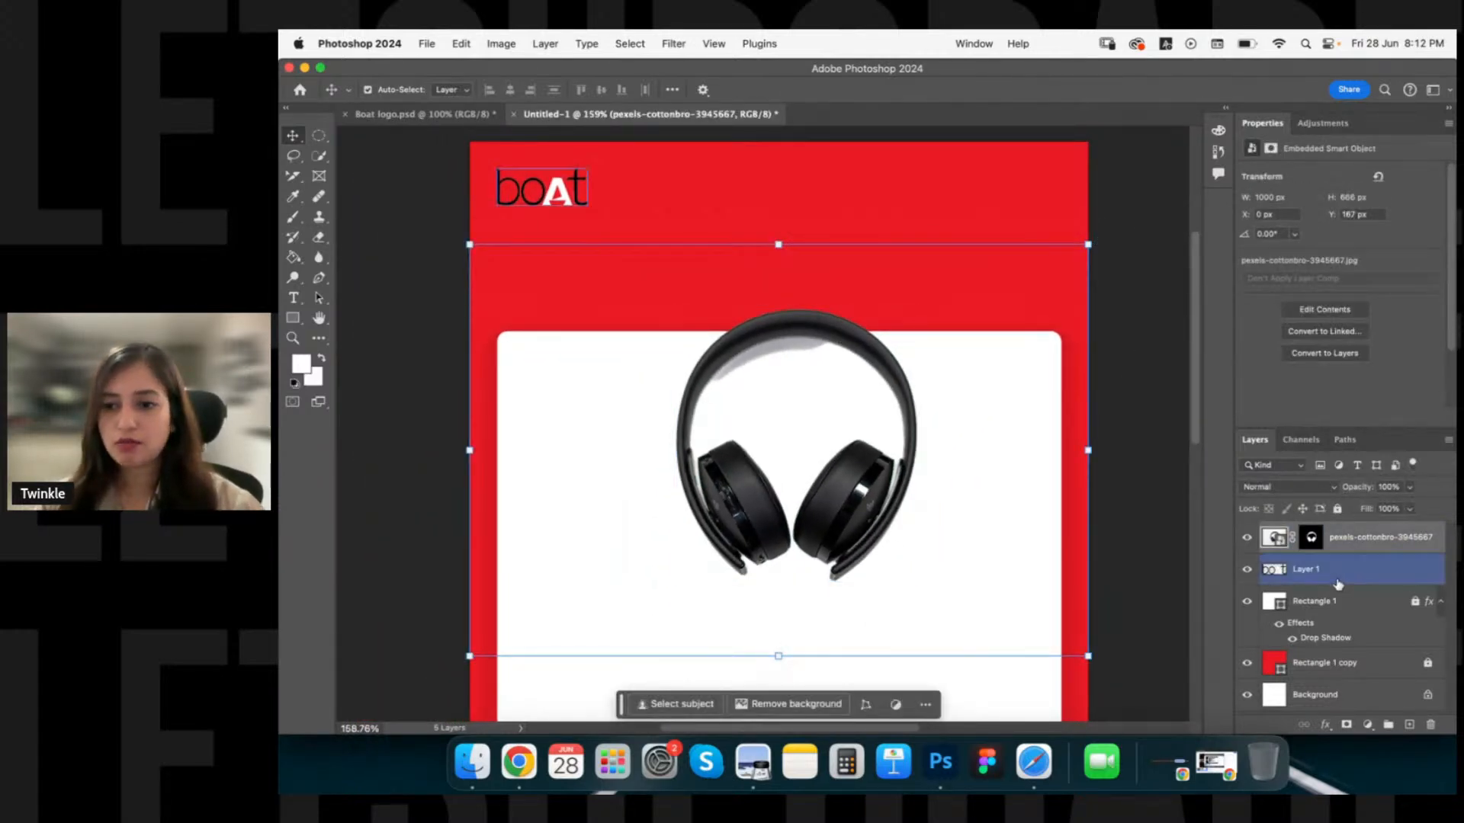
double_click(1357, 537)
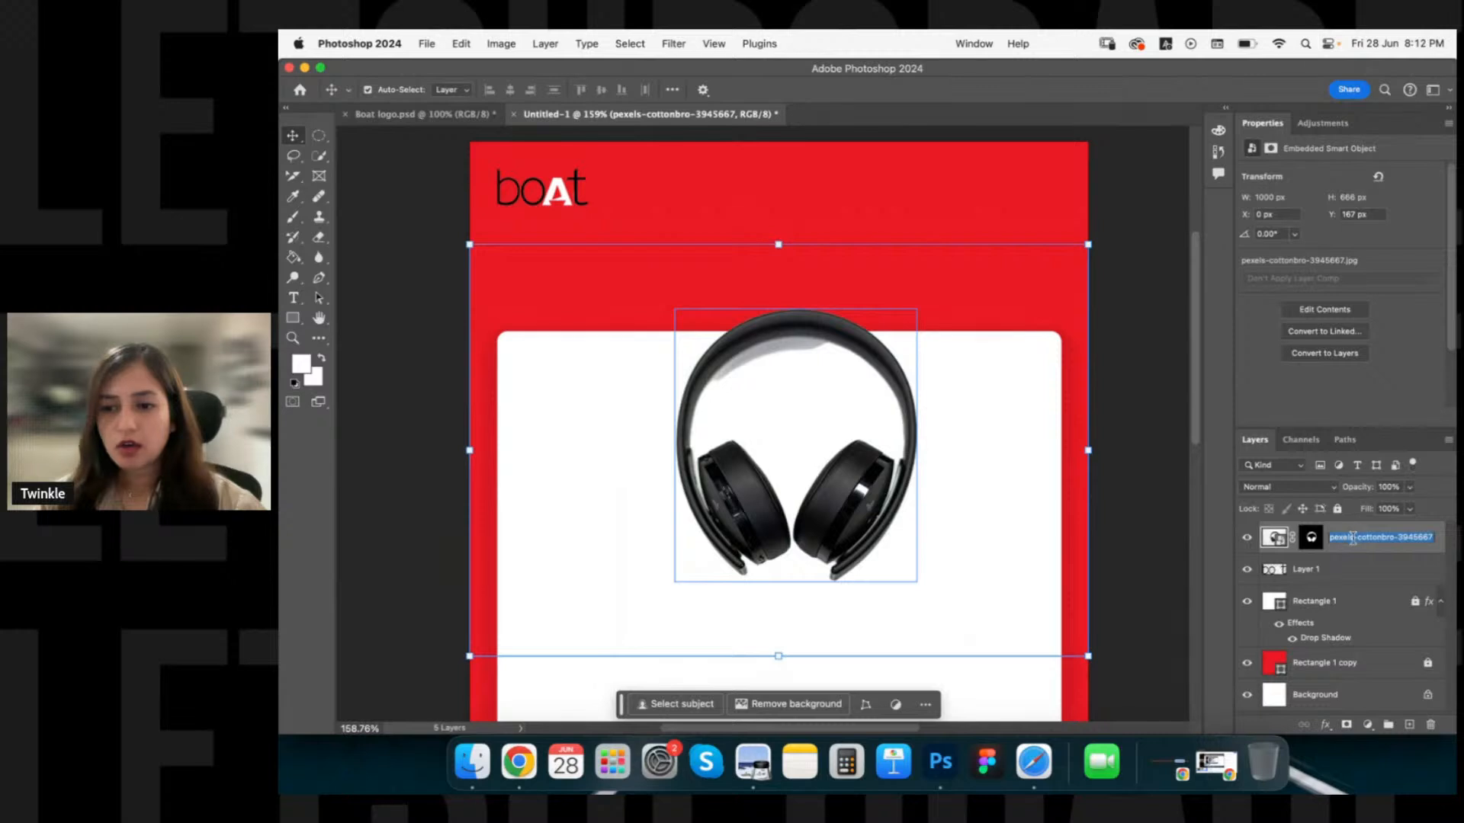
double_click(1361, 534)
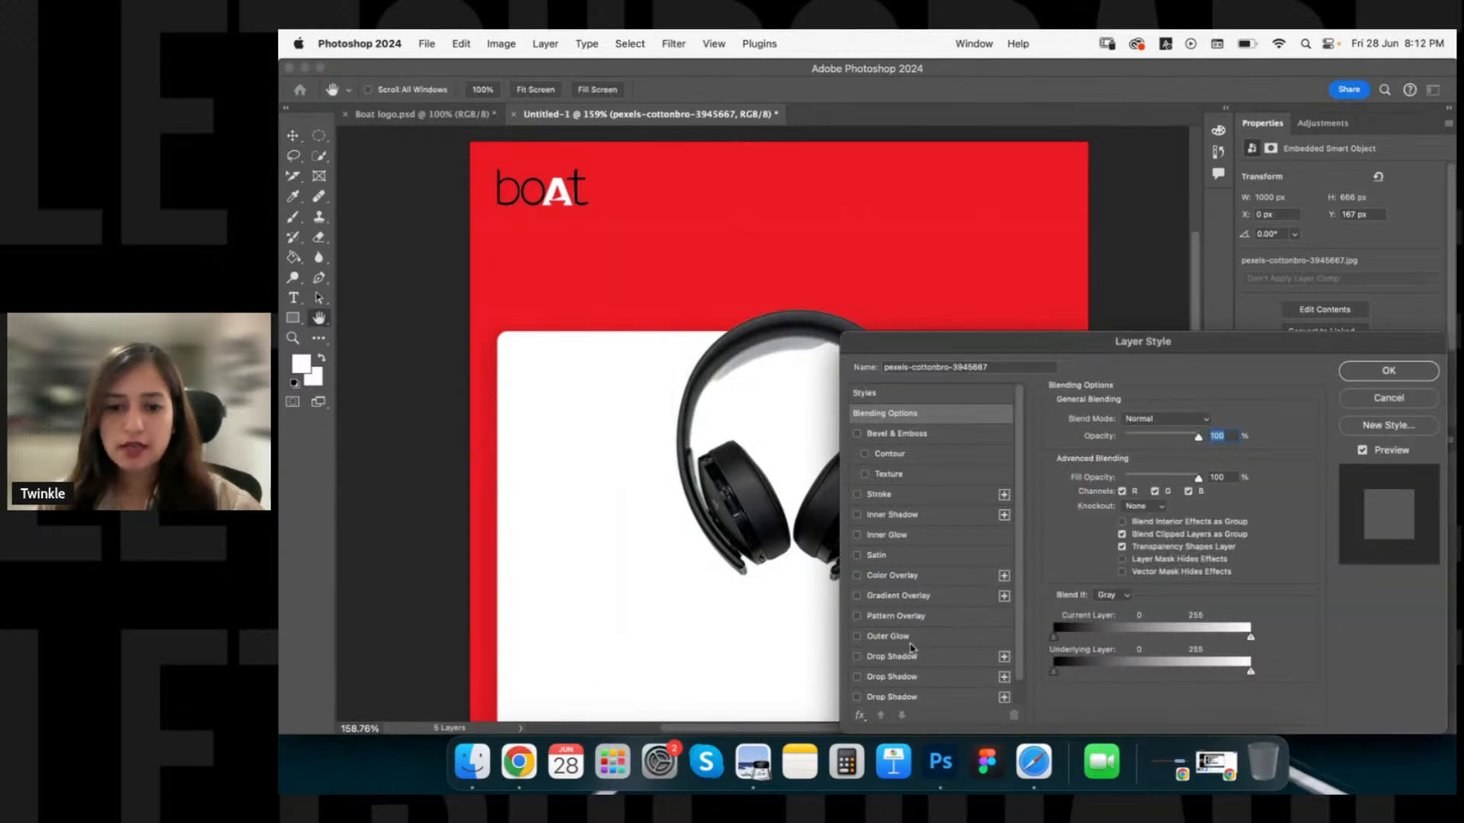
left_click(915, 657)
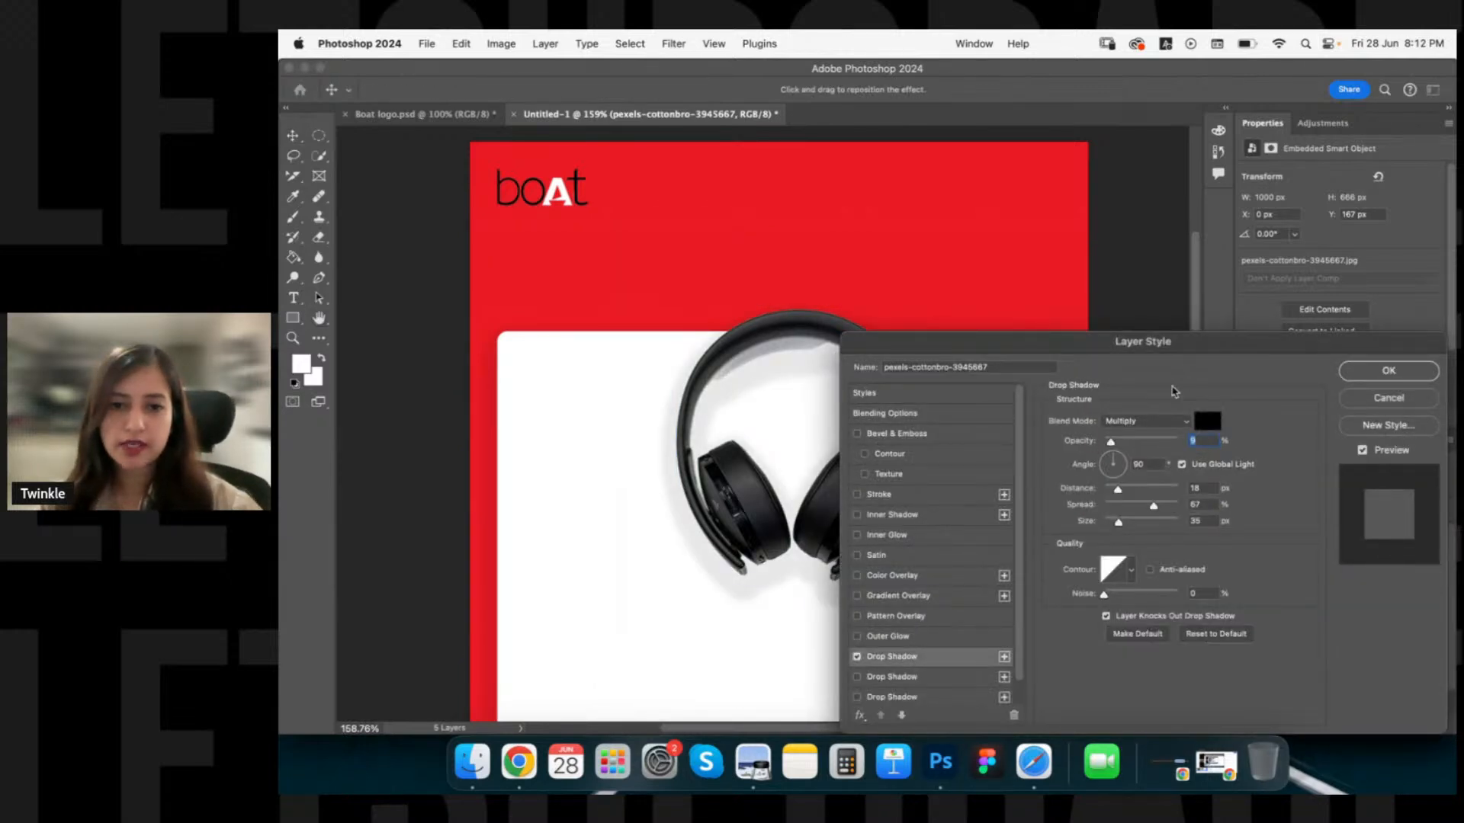
left_click_drag(1146, 345, 1228, 203)
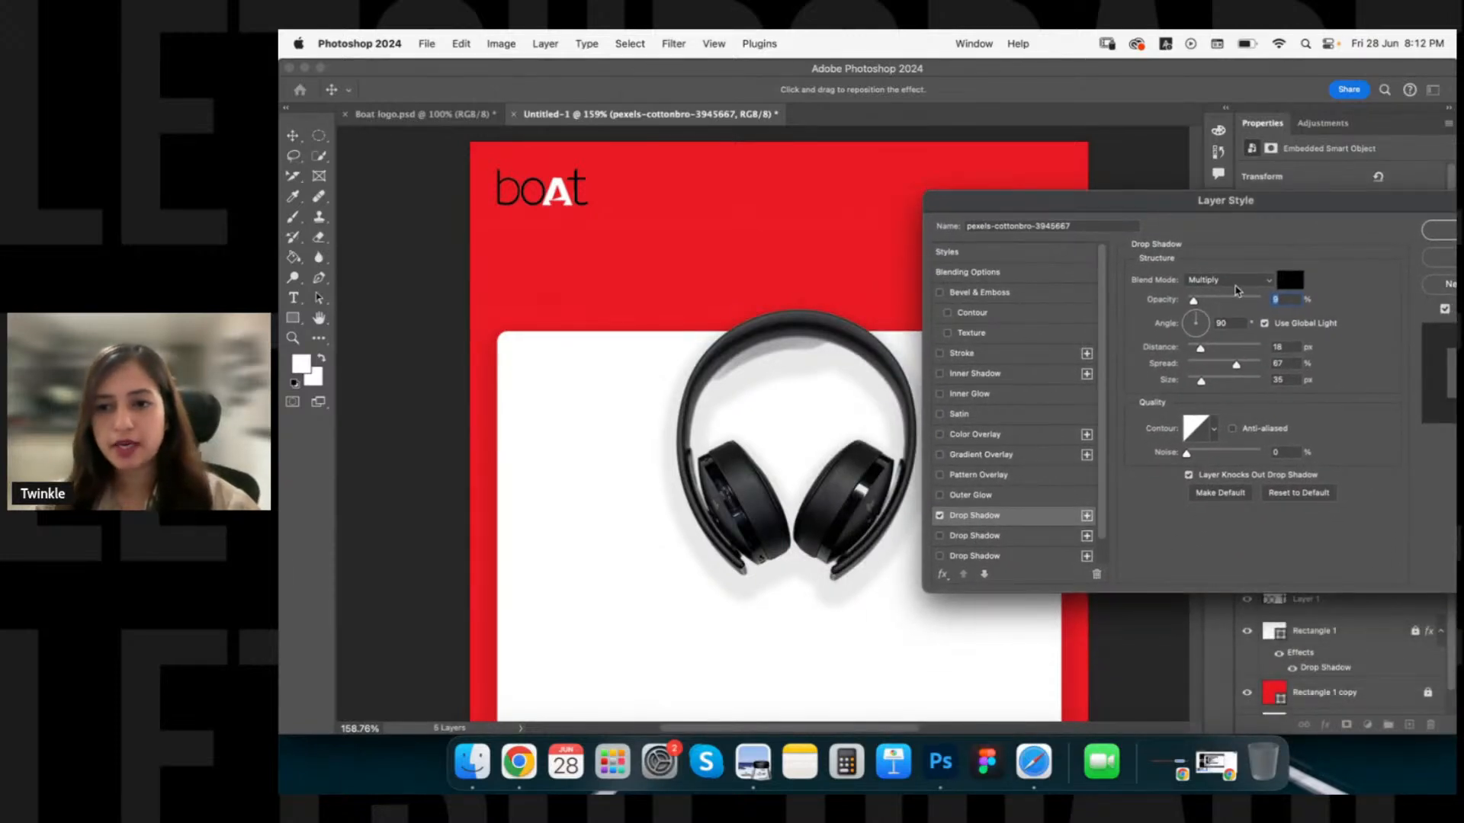
Set the headphones' drop shadow to 18% opacity, a 104° angle and 41% spread.
left_click_drag(1194, 303, 1204, 305)
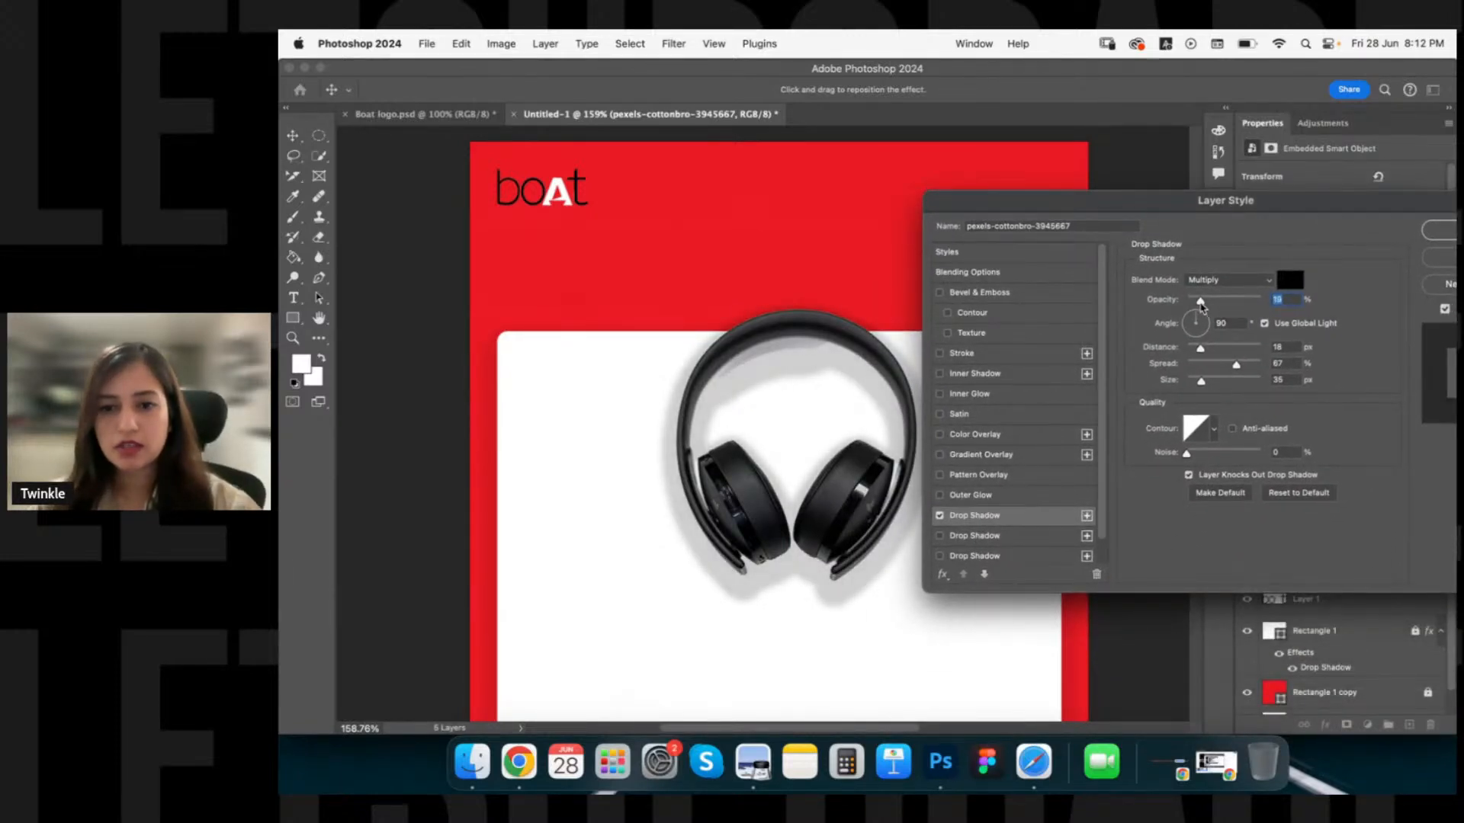
mouse_move(1205, 322)
left_mouse_down()
mouse_move(1193, 335)
mouse_move(1197, 318)
left_mouse_up()
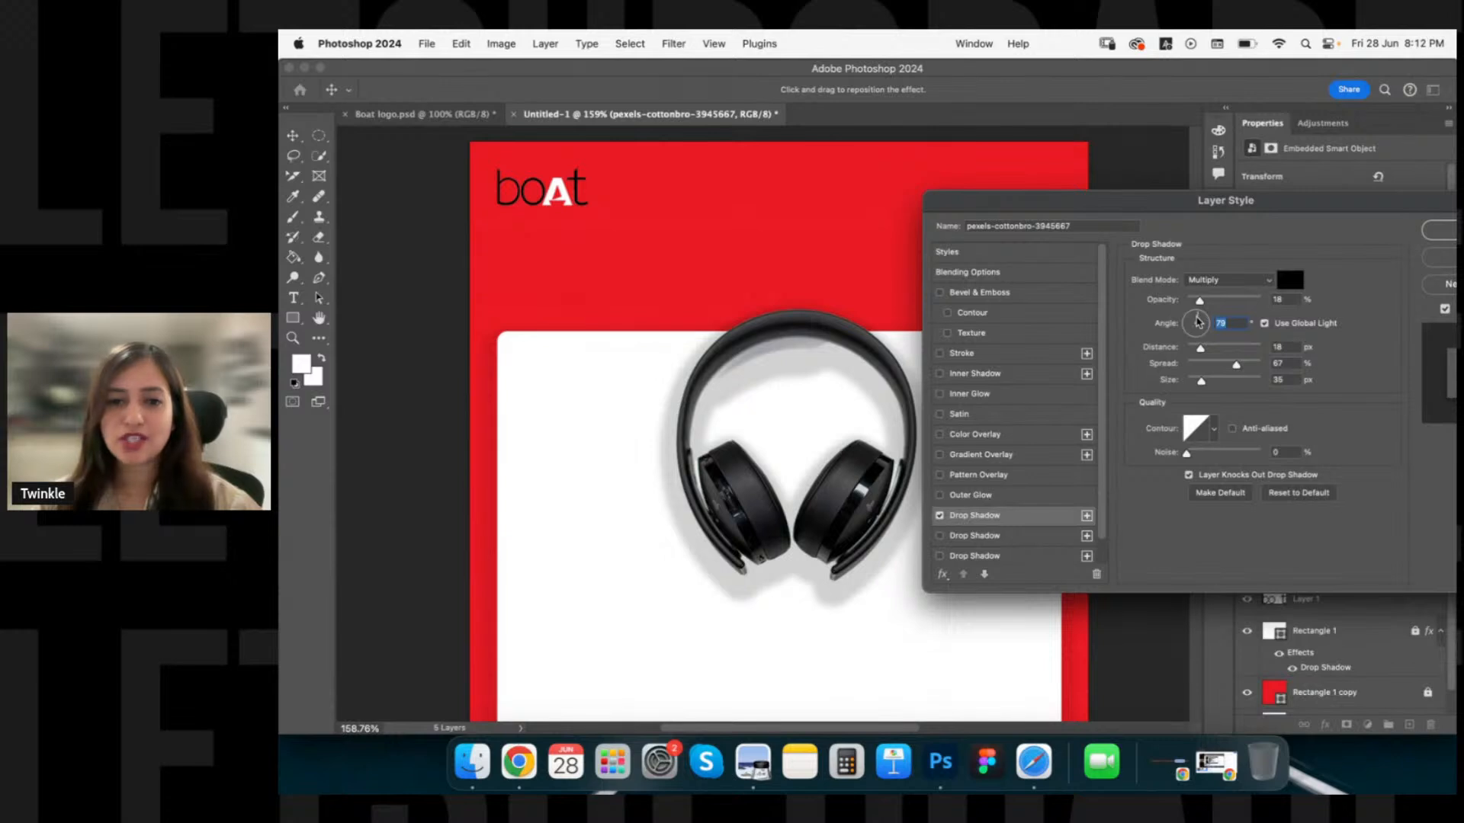
left_click(1191, 317)
left_click(1200, 321)
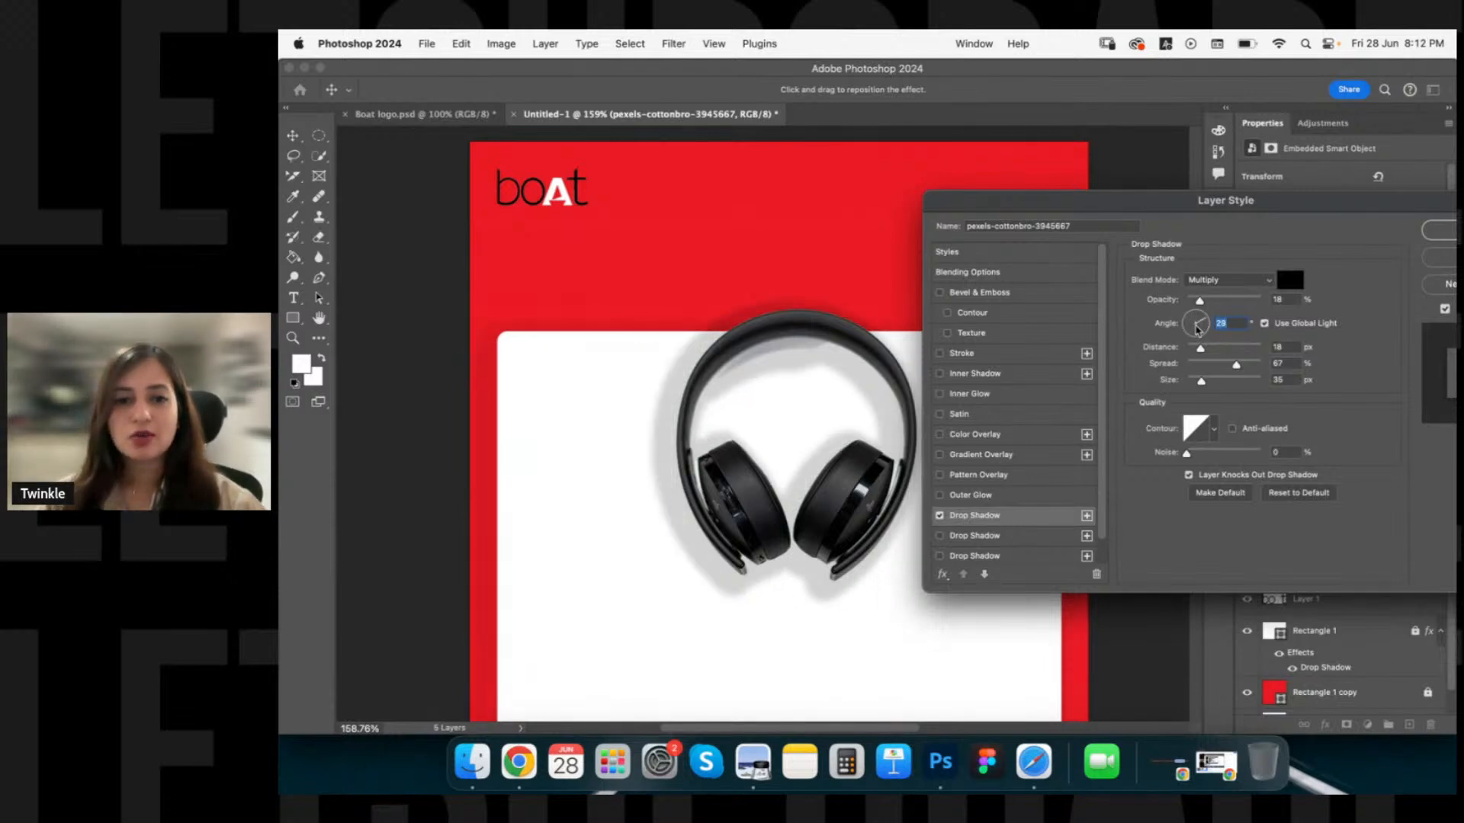
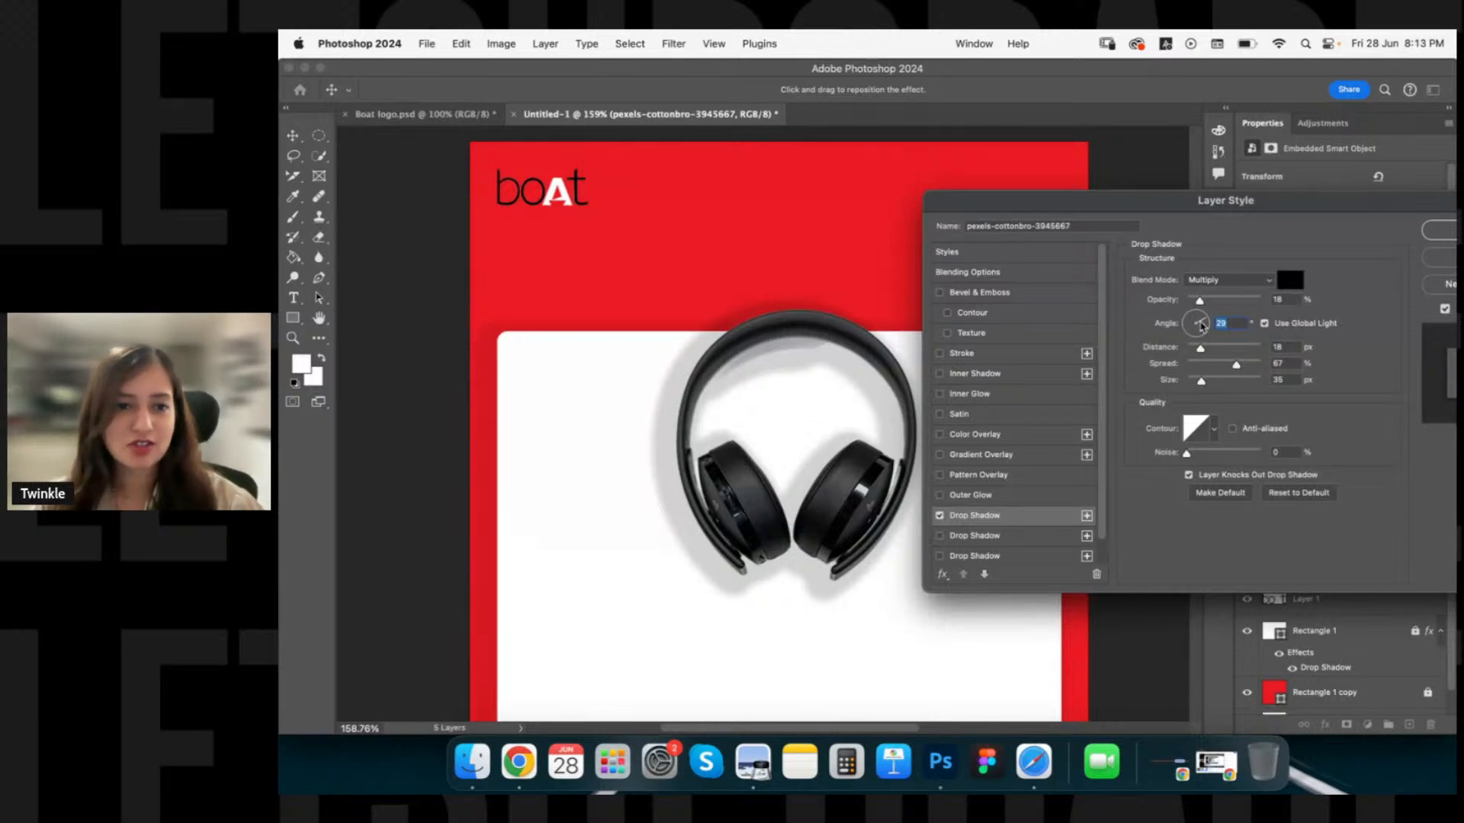
left_click_drag(1203, 326, 1204, 335)
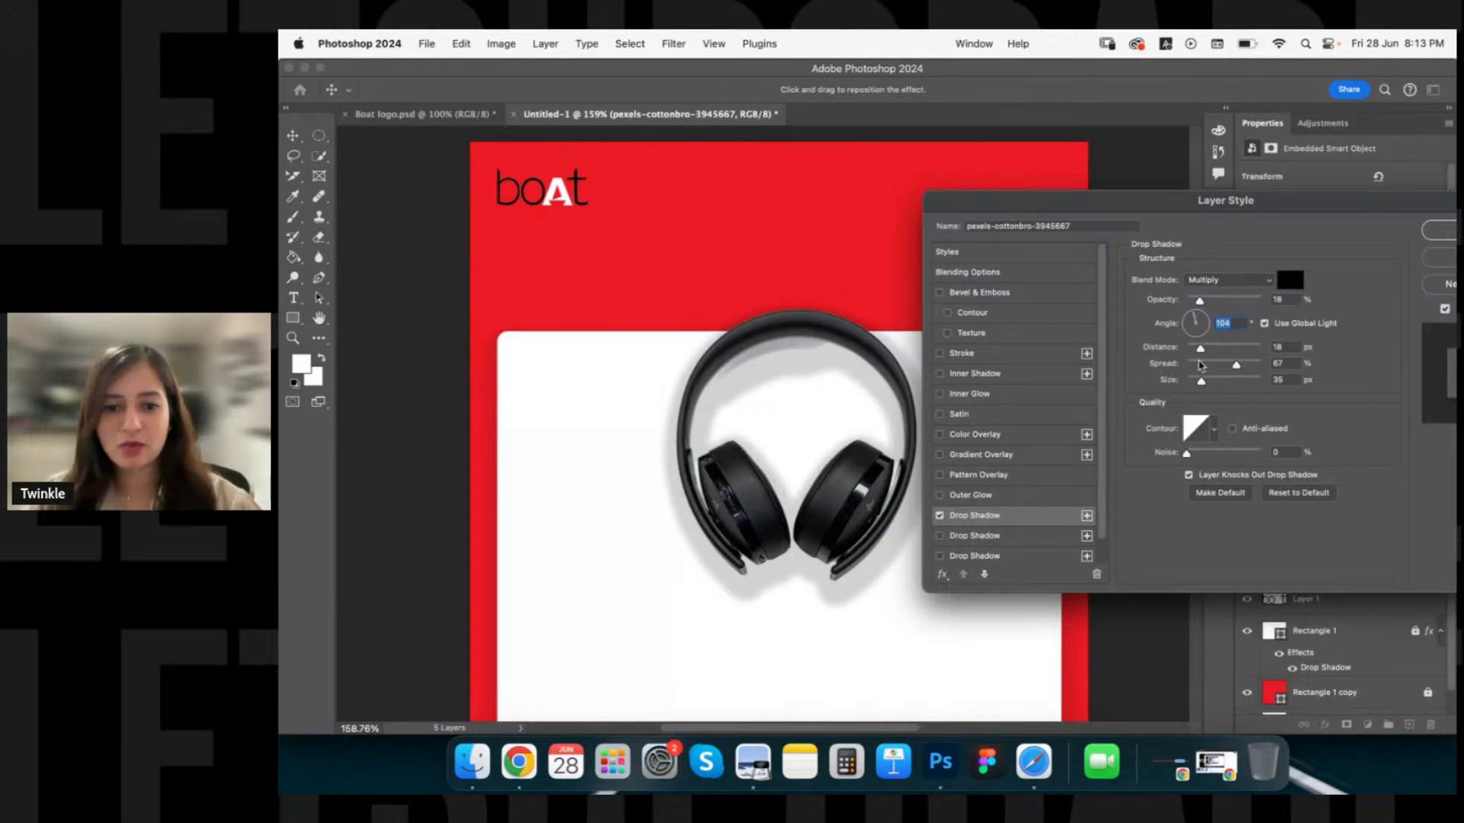
left_click_drag(1235, 365, 1217, 366)
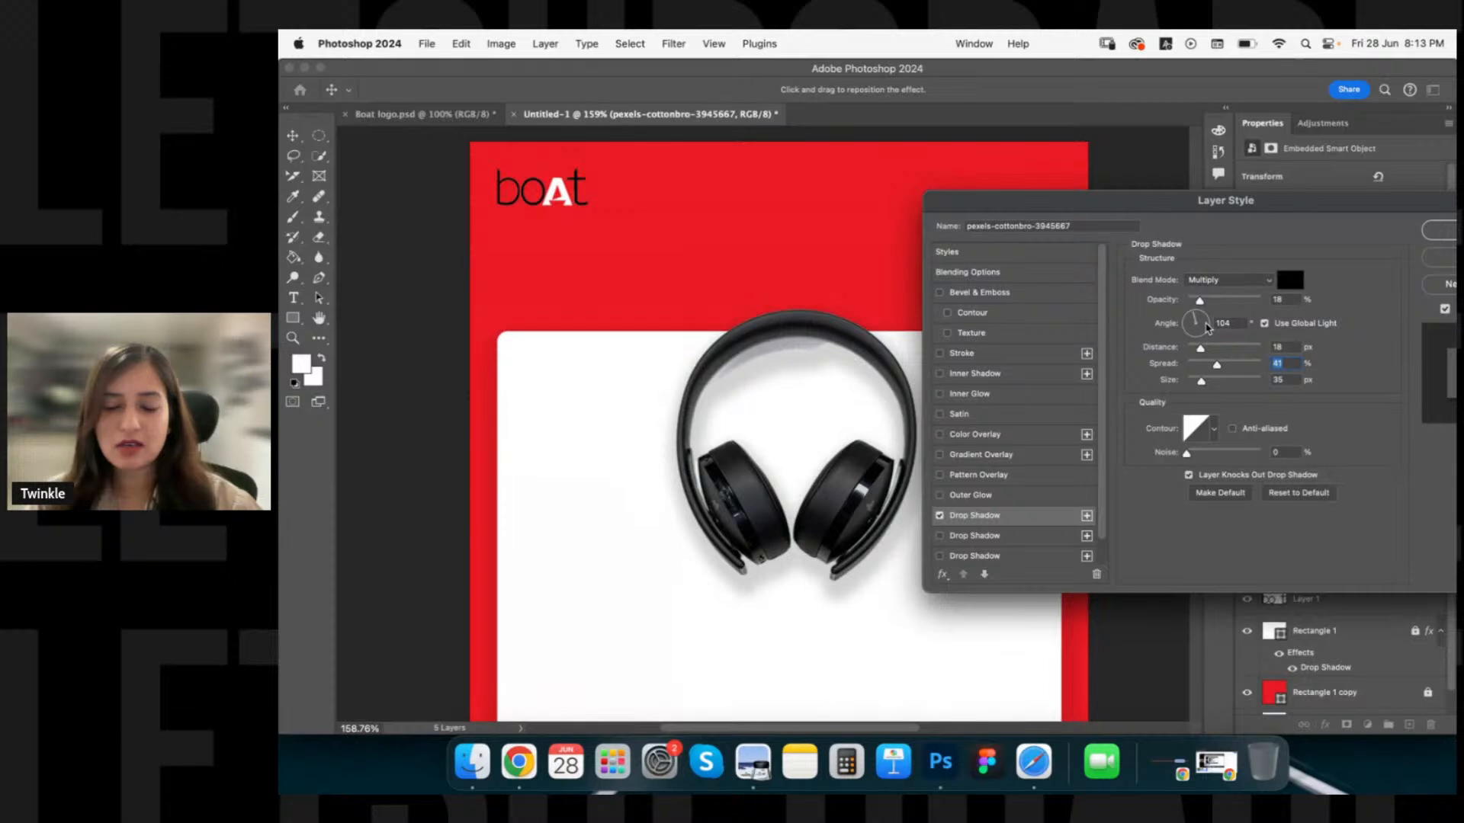
Accept the drop shadow settings for the headphones layer.
left_click_drag(1225, 313, 1180, 307)
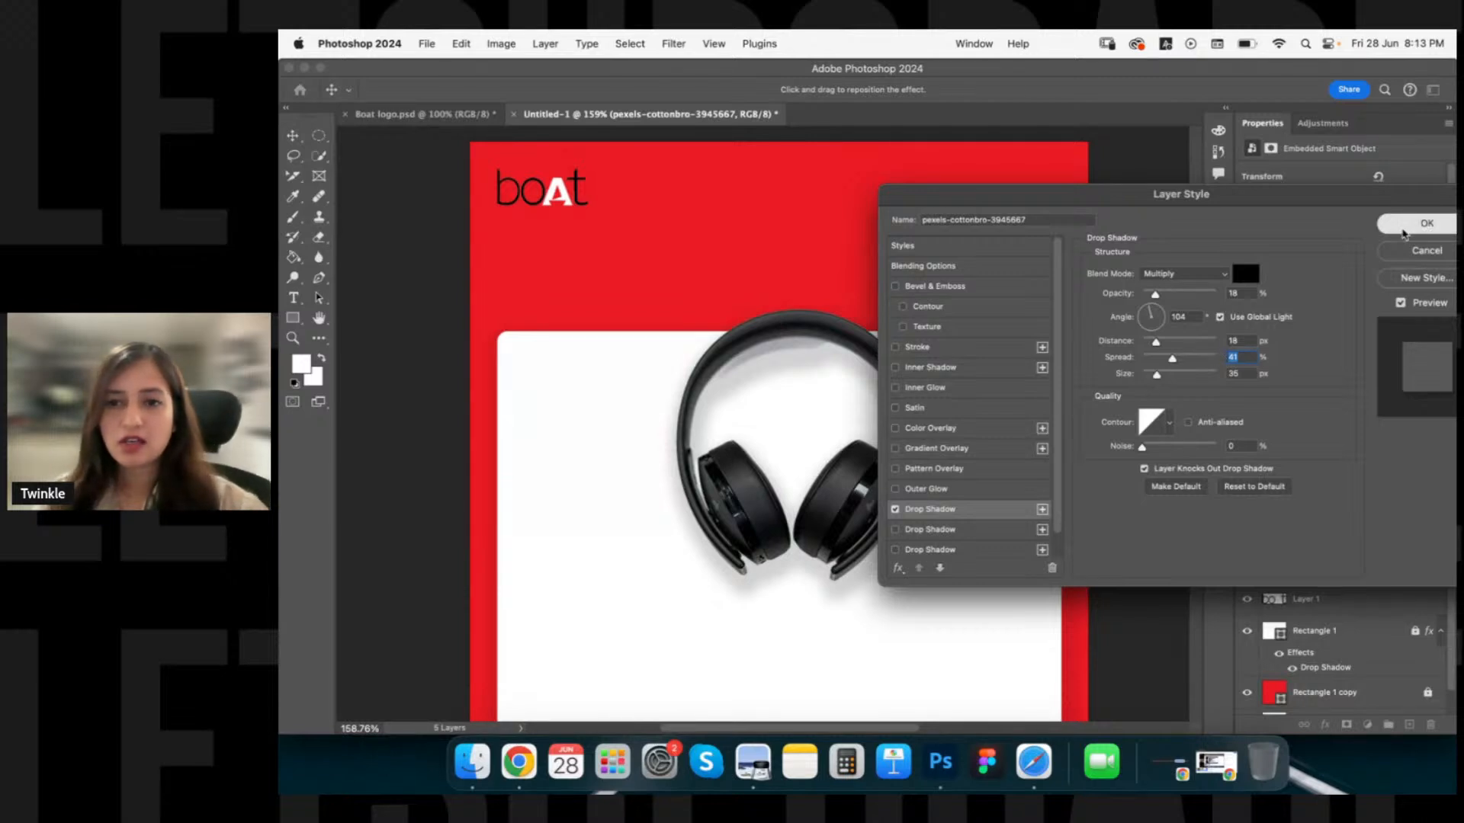
left_click(1404, 226)
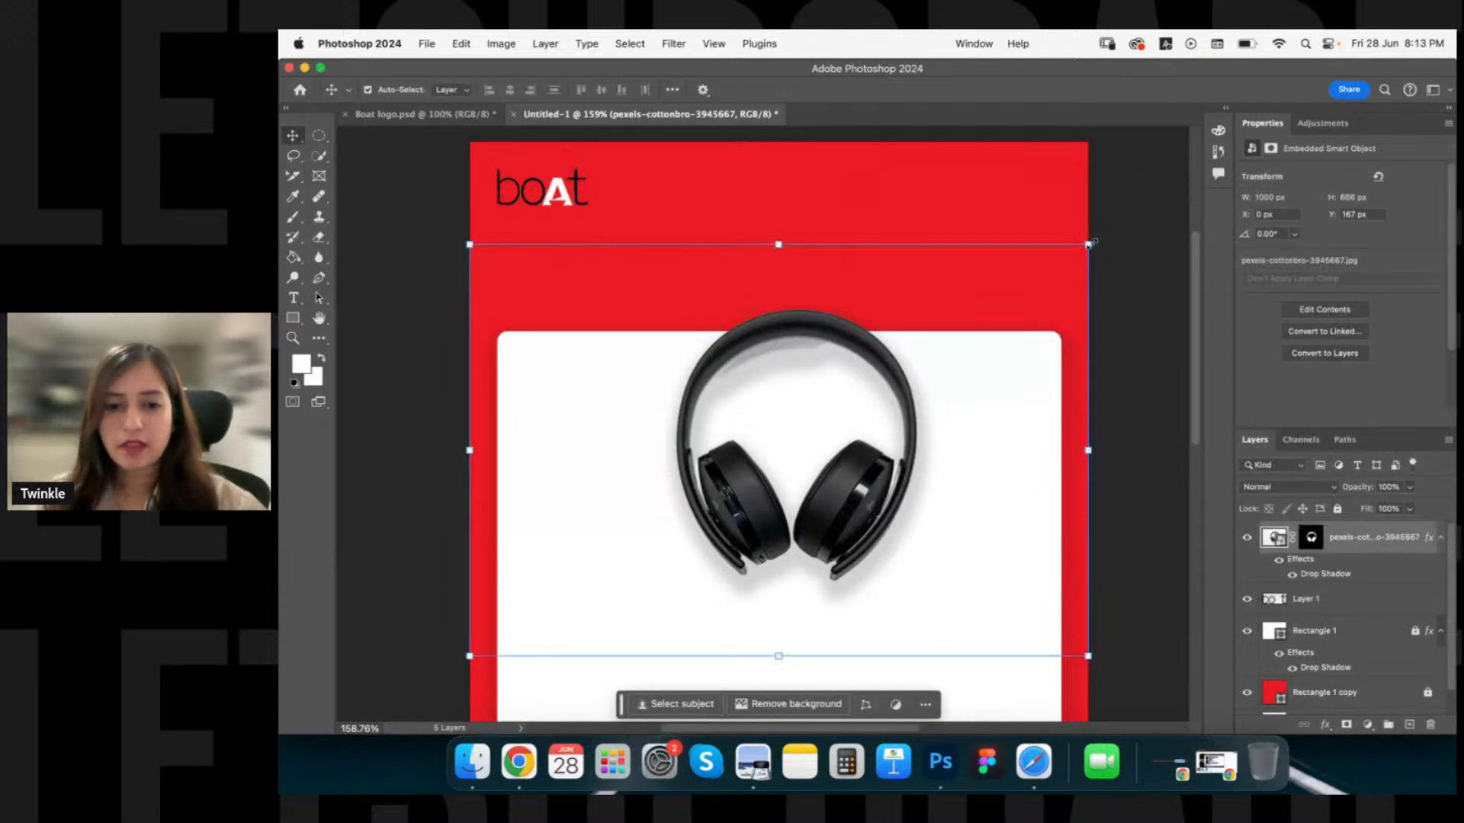
Enlarge the headphones layer proportionally to about 196% around its centre and commit the transform.
left_click(1089, 244)
left_click_drag(1088, 244, 897, 302)
scroll(896, 304, "left", 10)
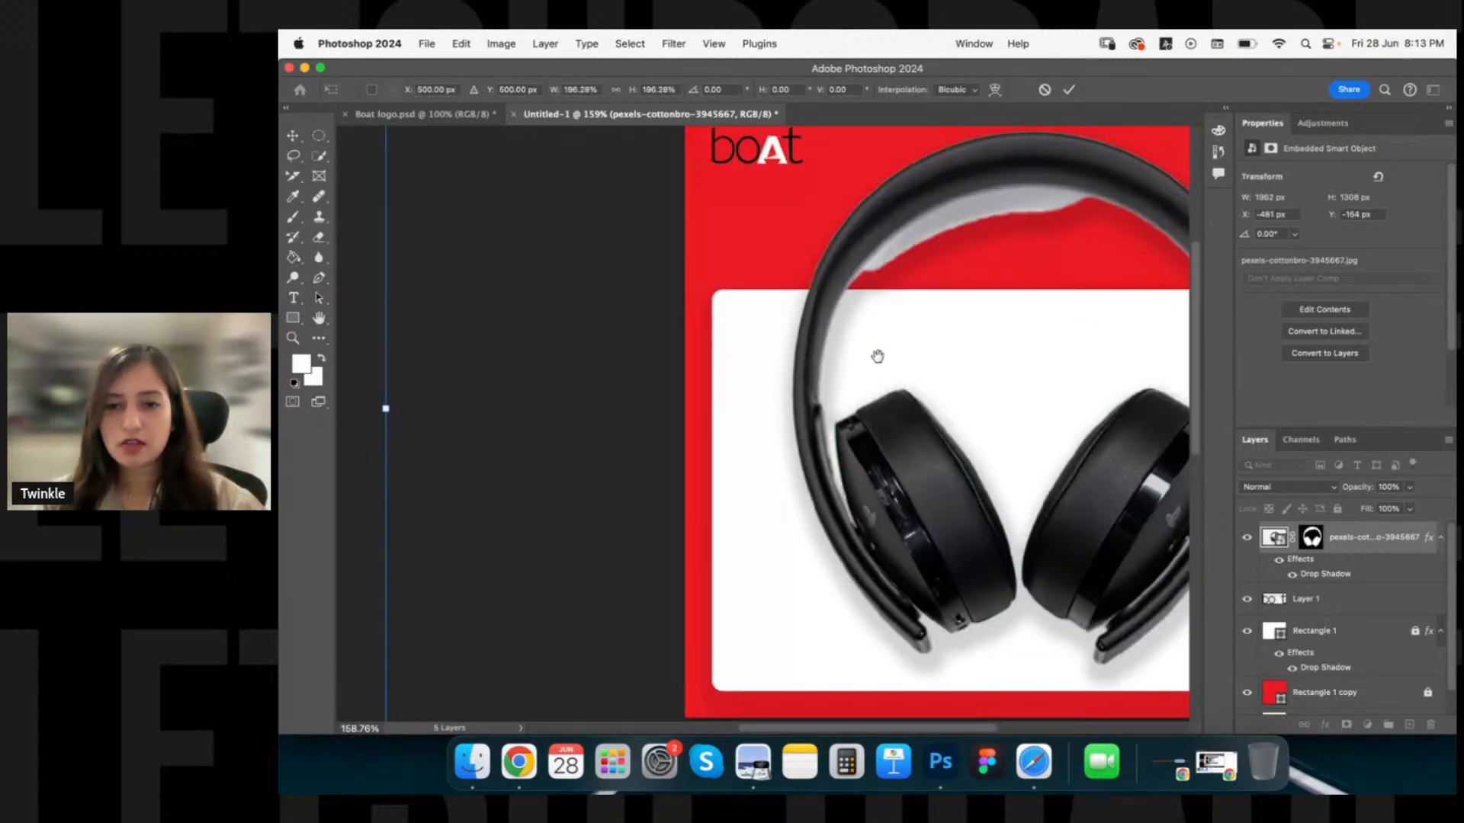
scroll(877, 356, "left", 3)
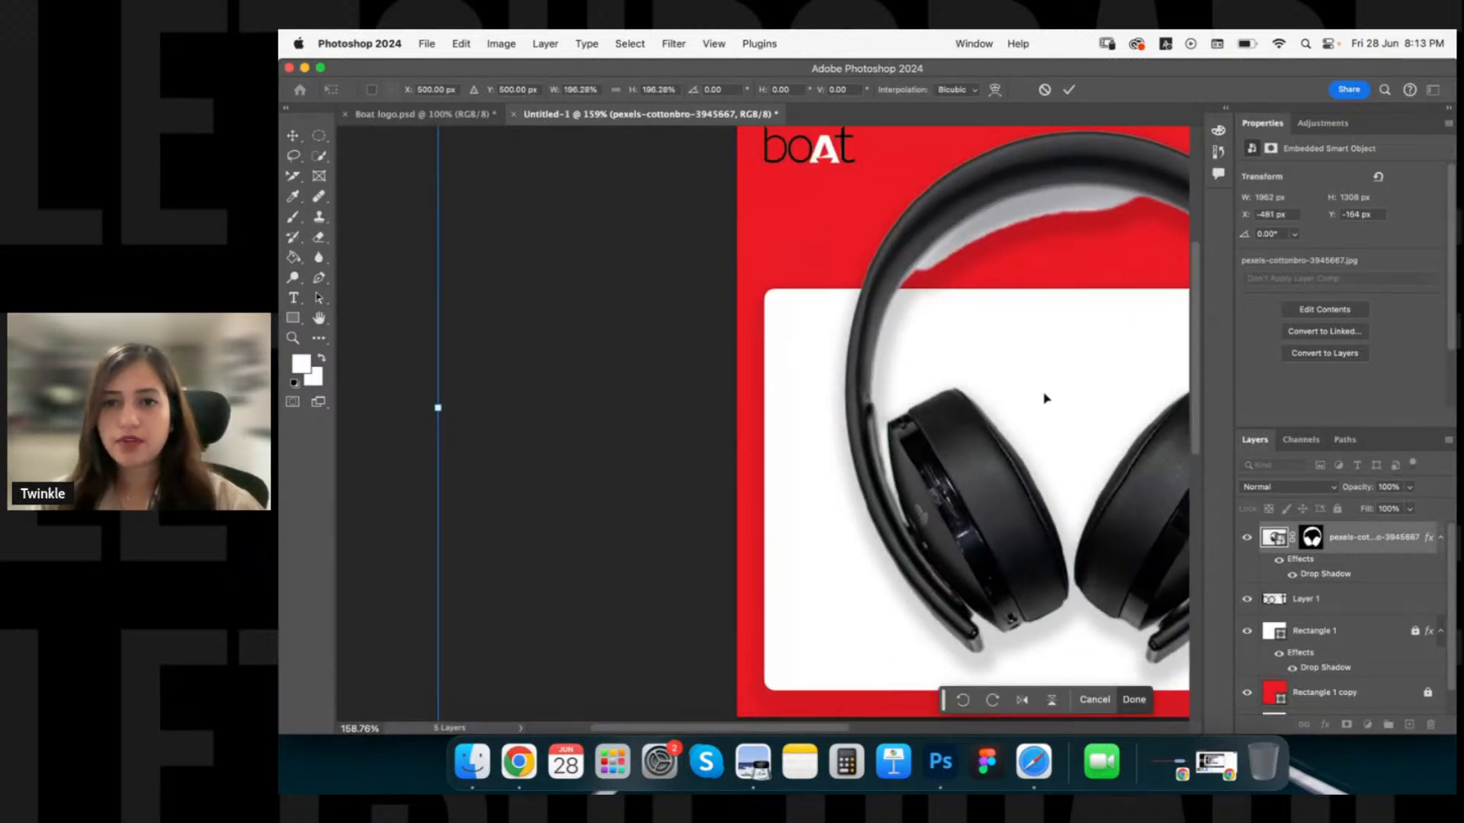
left_click(1071, 91)
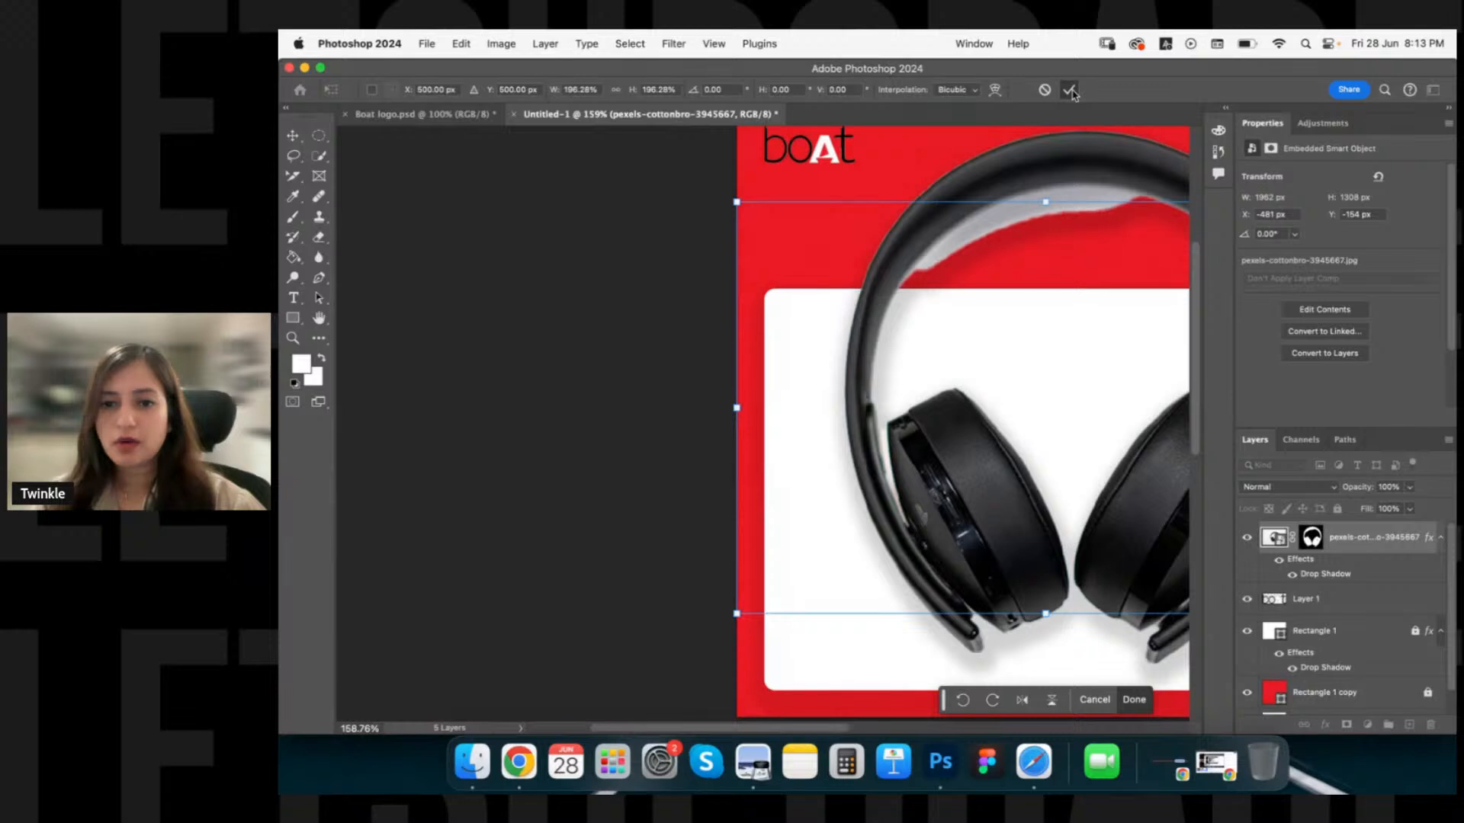
Paint with a black brush on the headphones' layer mask to hide most of the grey remnant inside the headband.
left_click_drag(1059, 353, 1025, 340)
key("v")
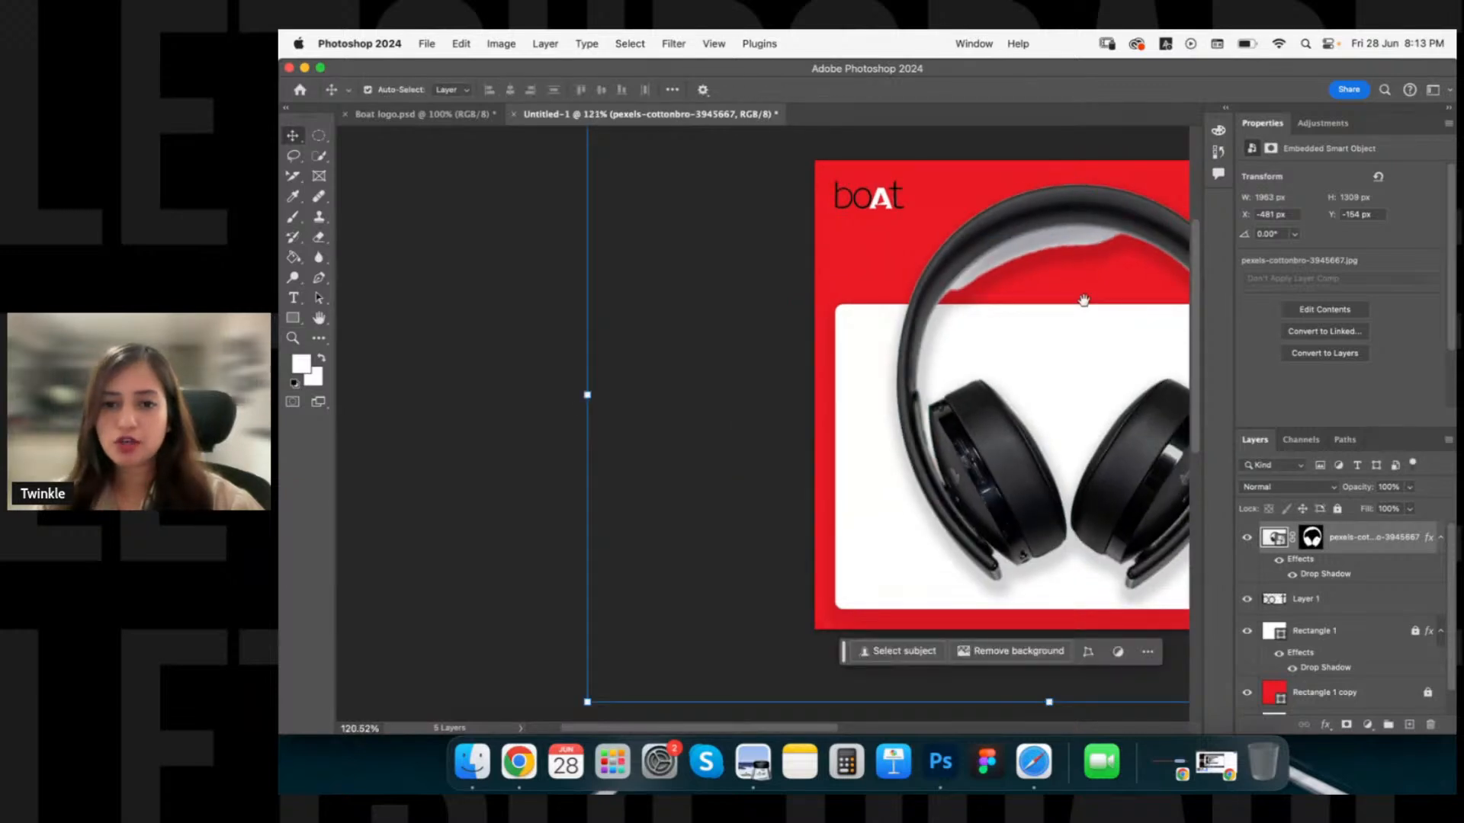
left_click_drag(1083, 300, 951, 368)
left_click_drag(756, 277, 745, 405)
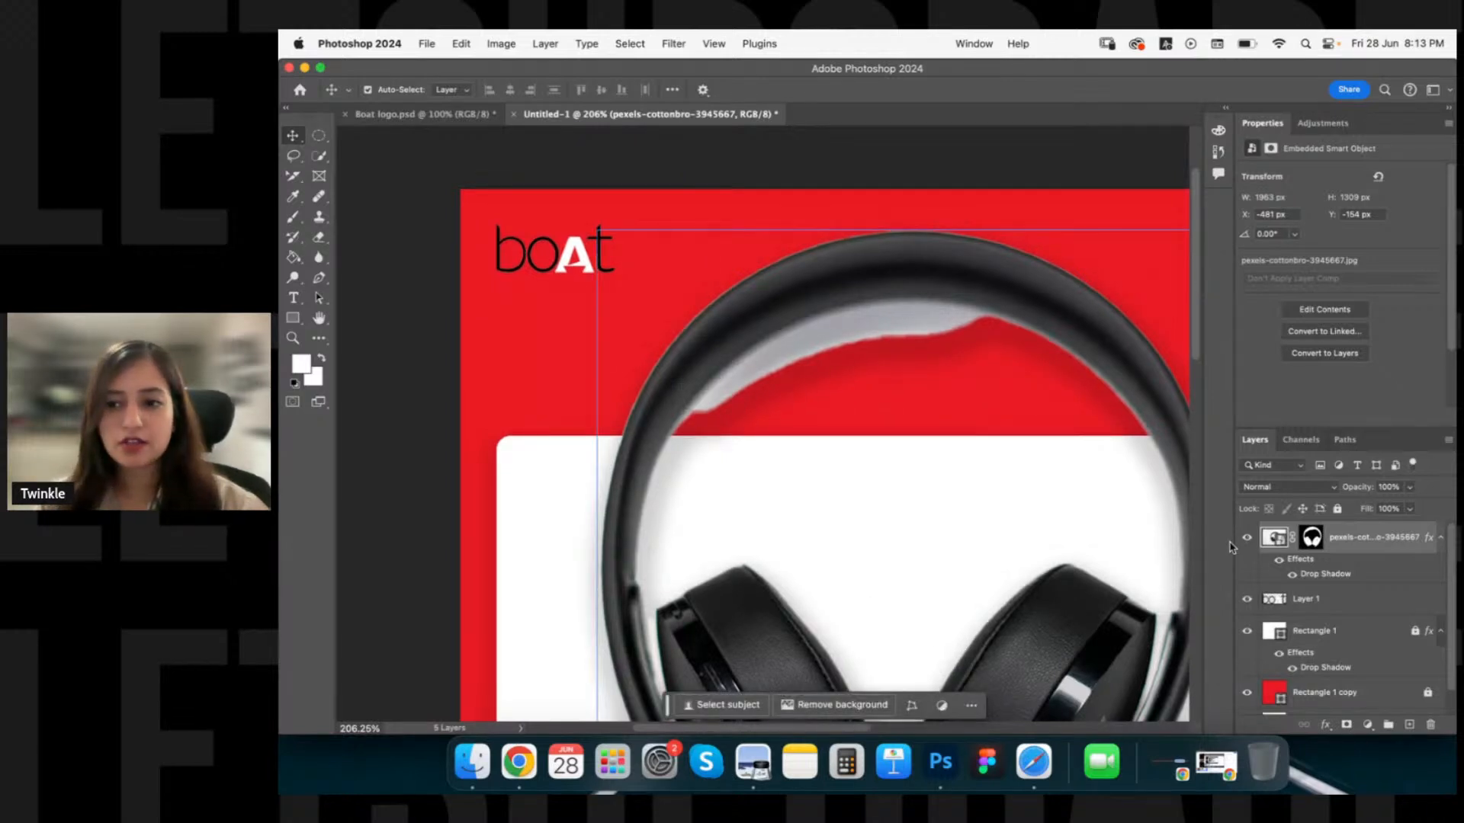
left_click(1313, 538)
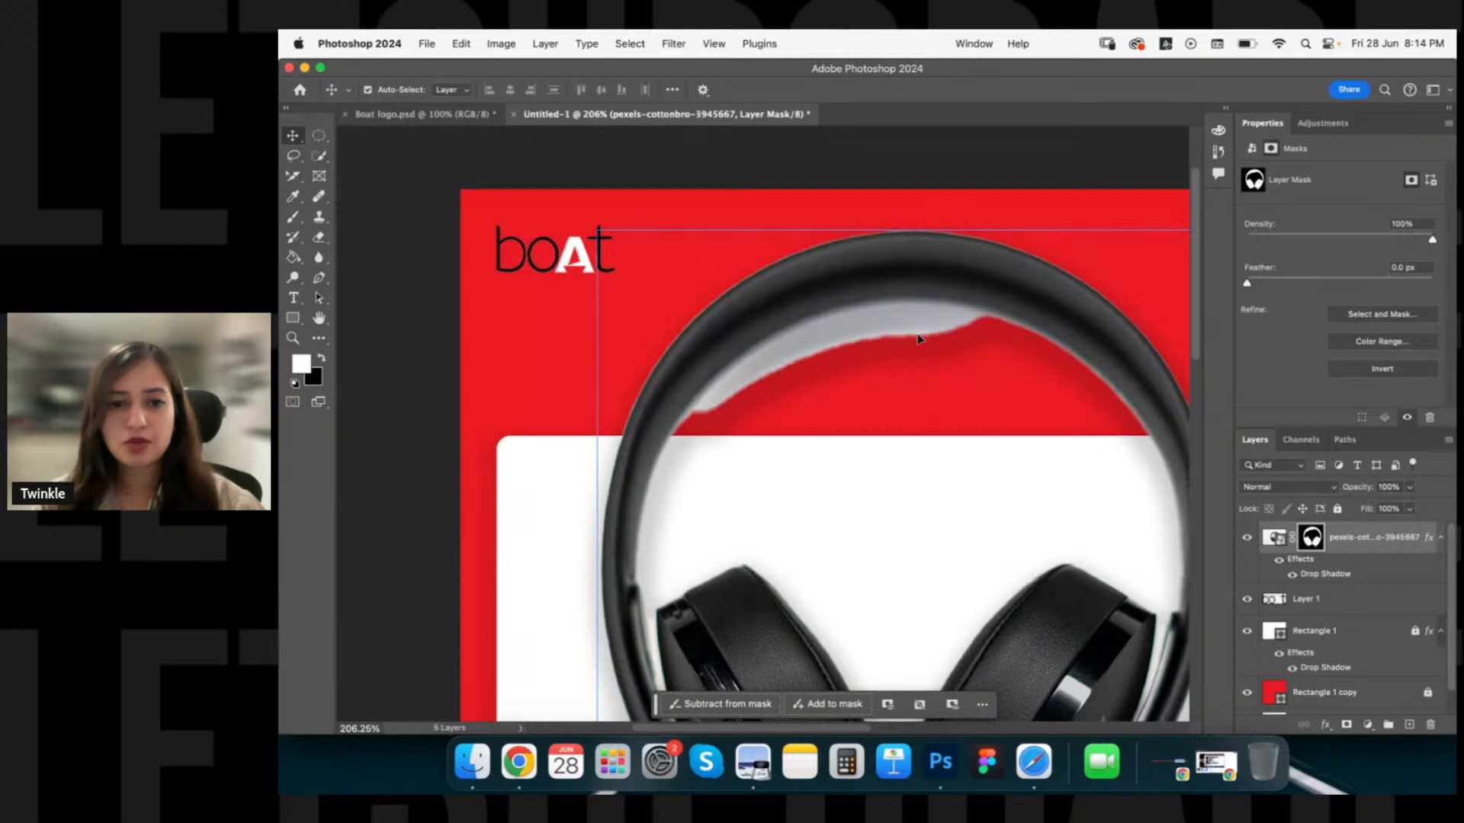
key("b")
left_click_drag(700, 429, 767, 377)
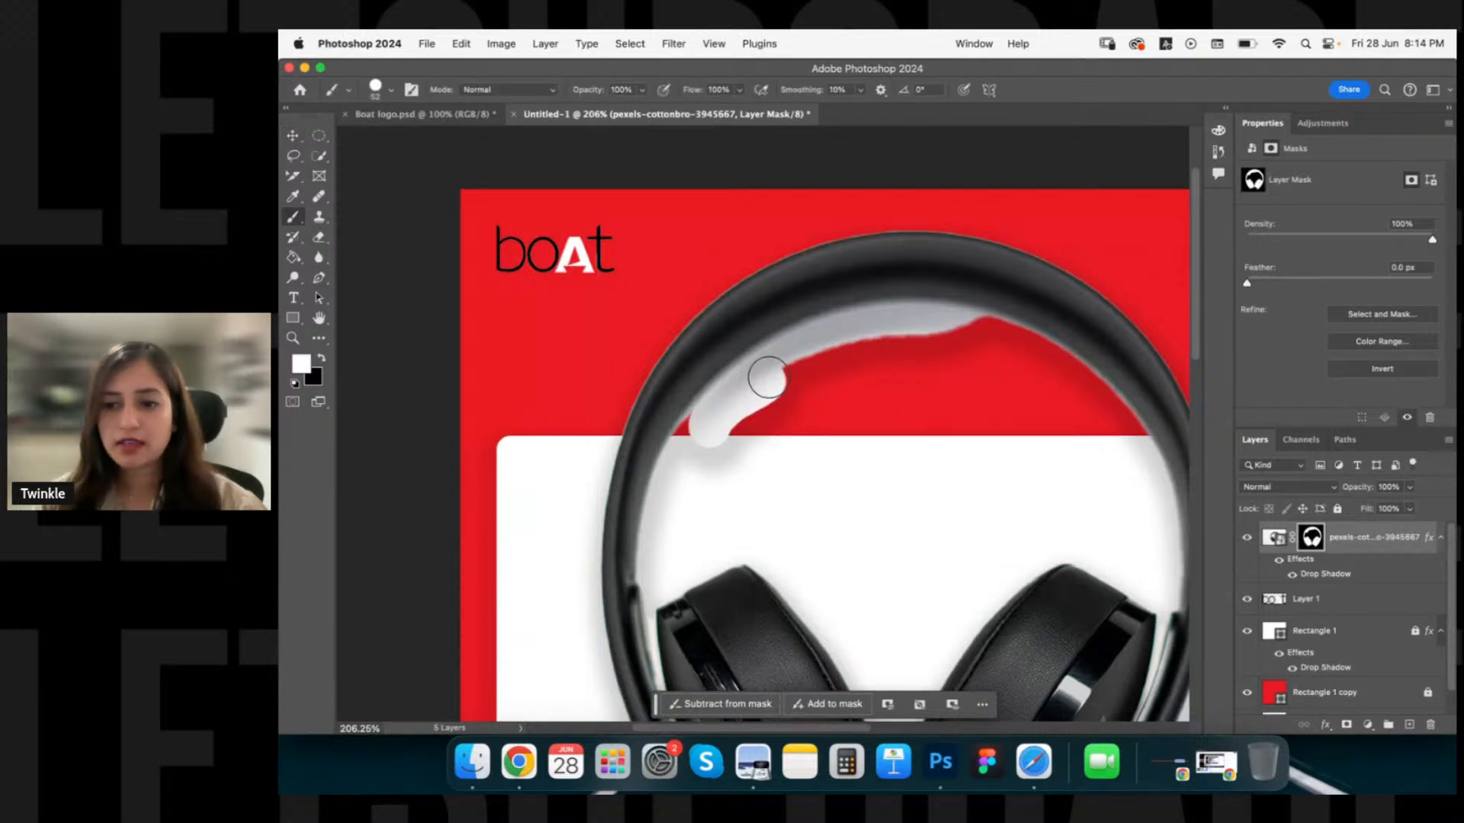
key("super+z")
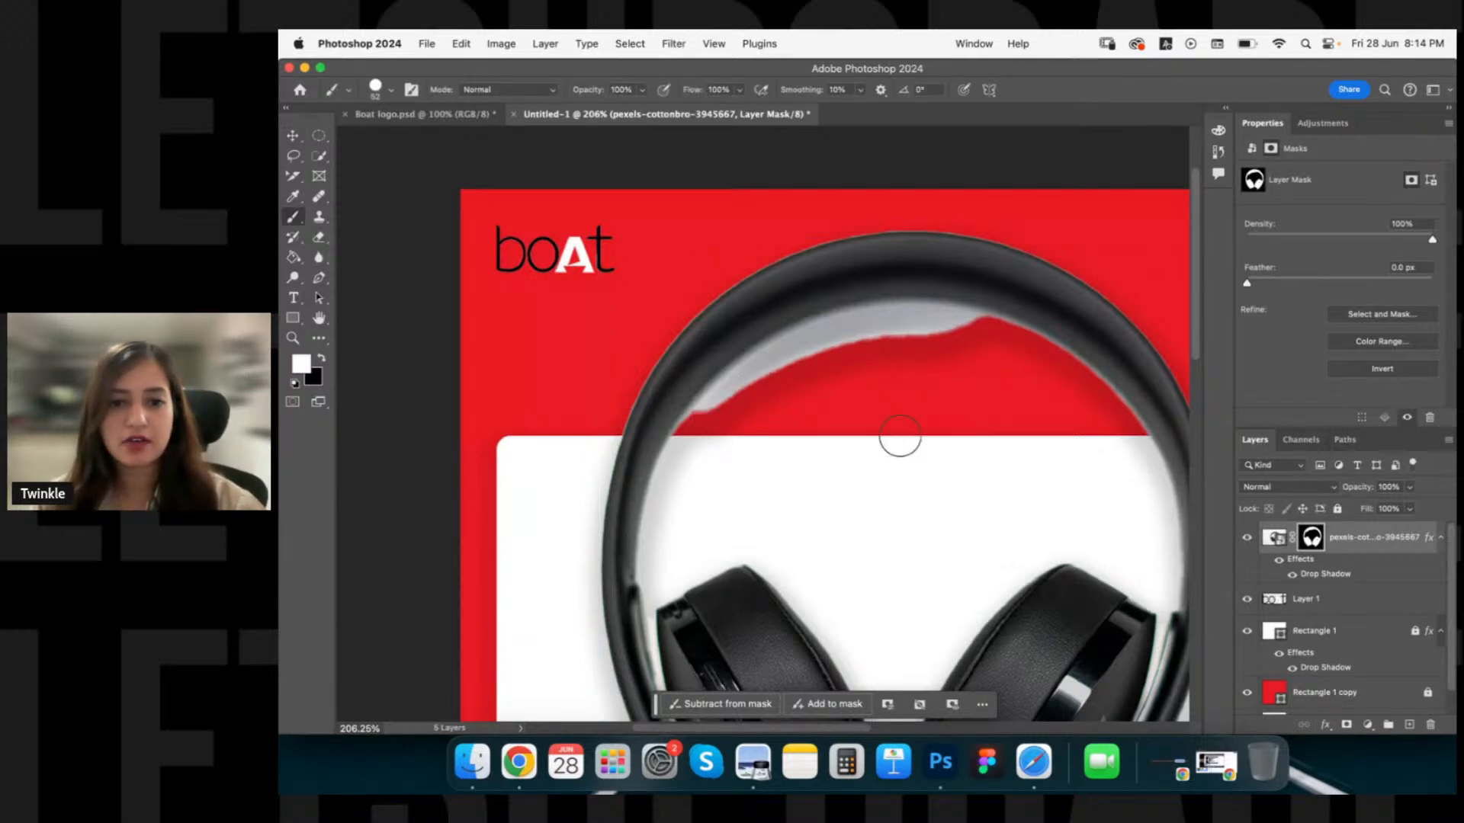
left_click(322, 359)
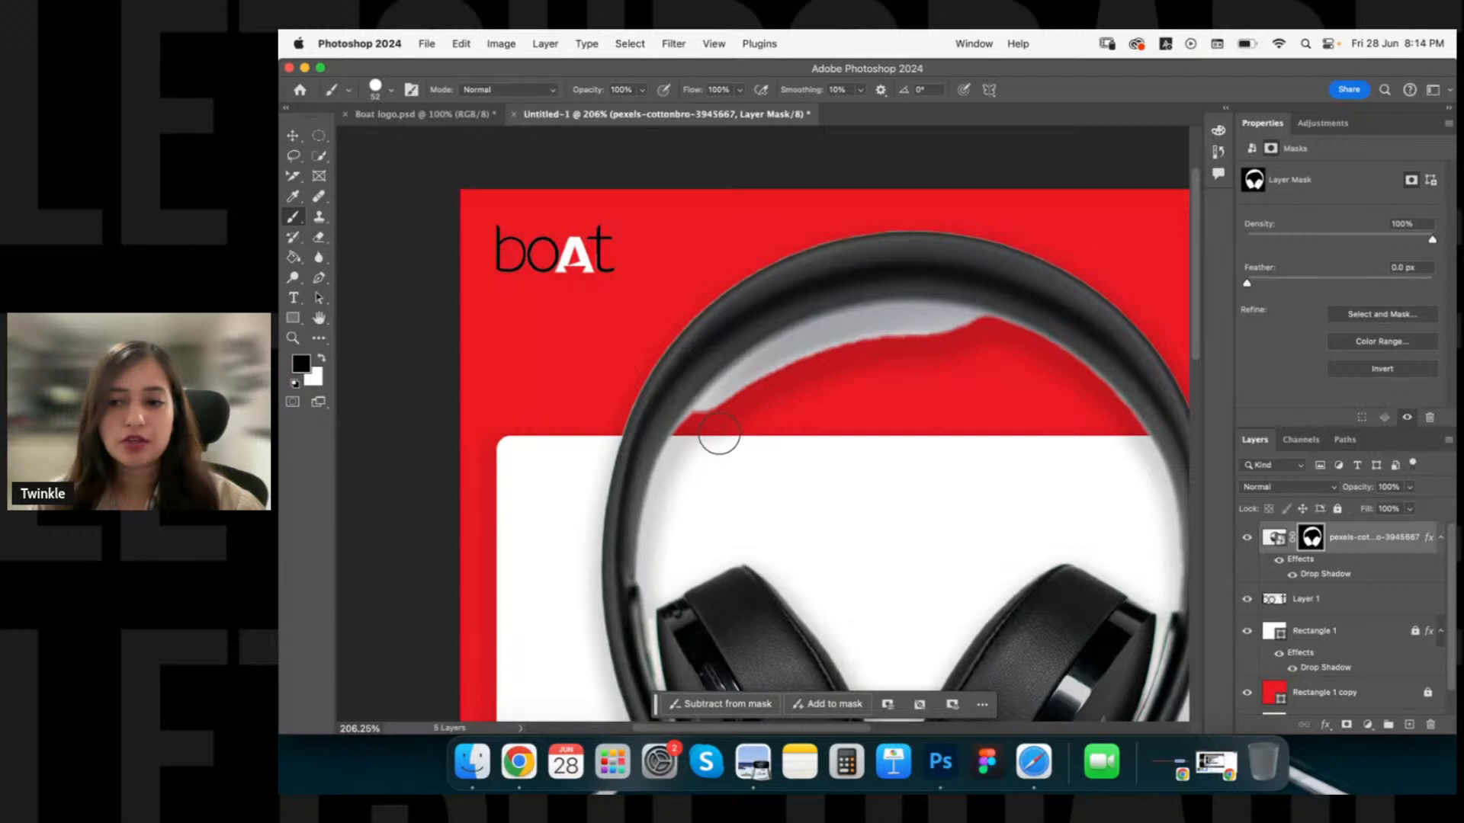
mouse_move(719, 434)
left_mouse_down()
mouse_move(743, 398)
mouse_move(768, 410)
left_mouse_up()
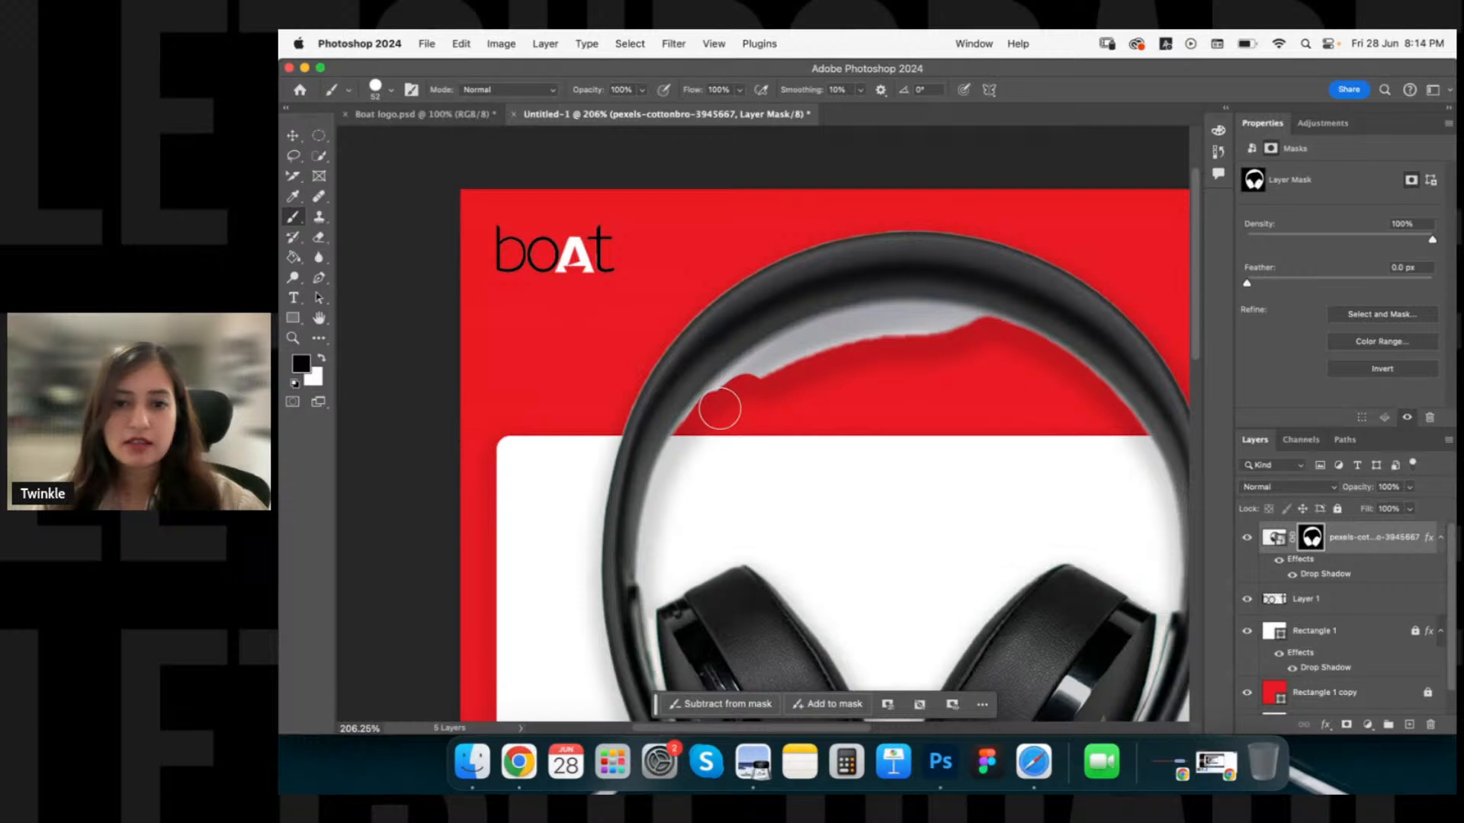
mouse_move(720, 410)
left_mouse_down()
mouse_move(772, 371)
mouse_move(893, 336)
mouse_move(990, 349)
left_mouse_up()
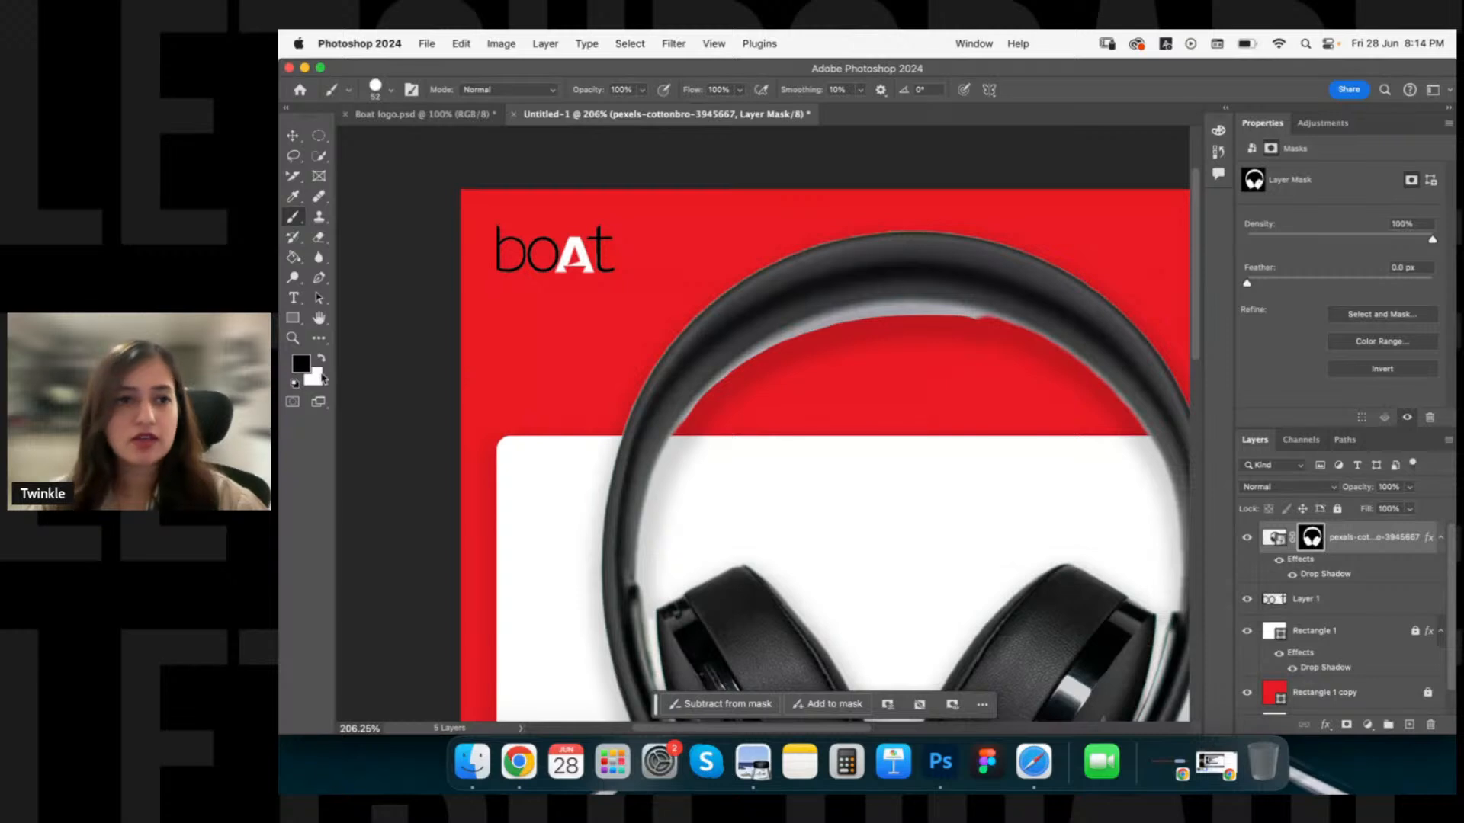
Lower the brush hardness to 31% and mask out the remaining grey strip along the headband's upper inner edge.
left_click(391, 92)
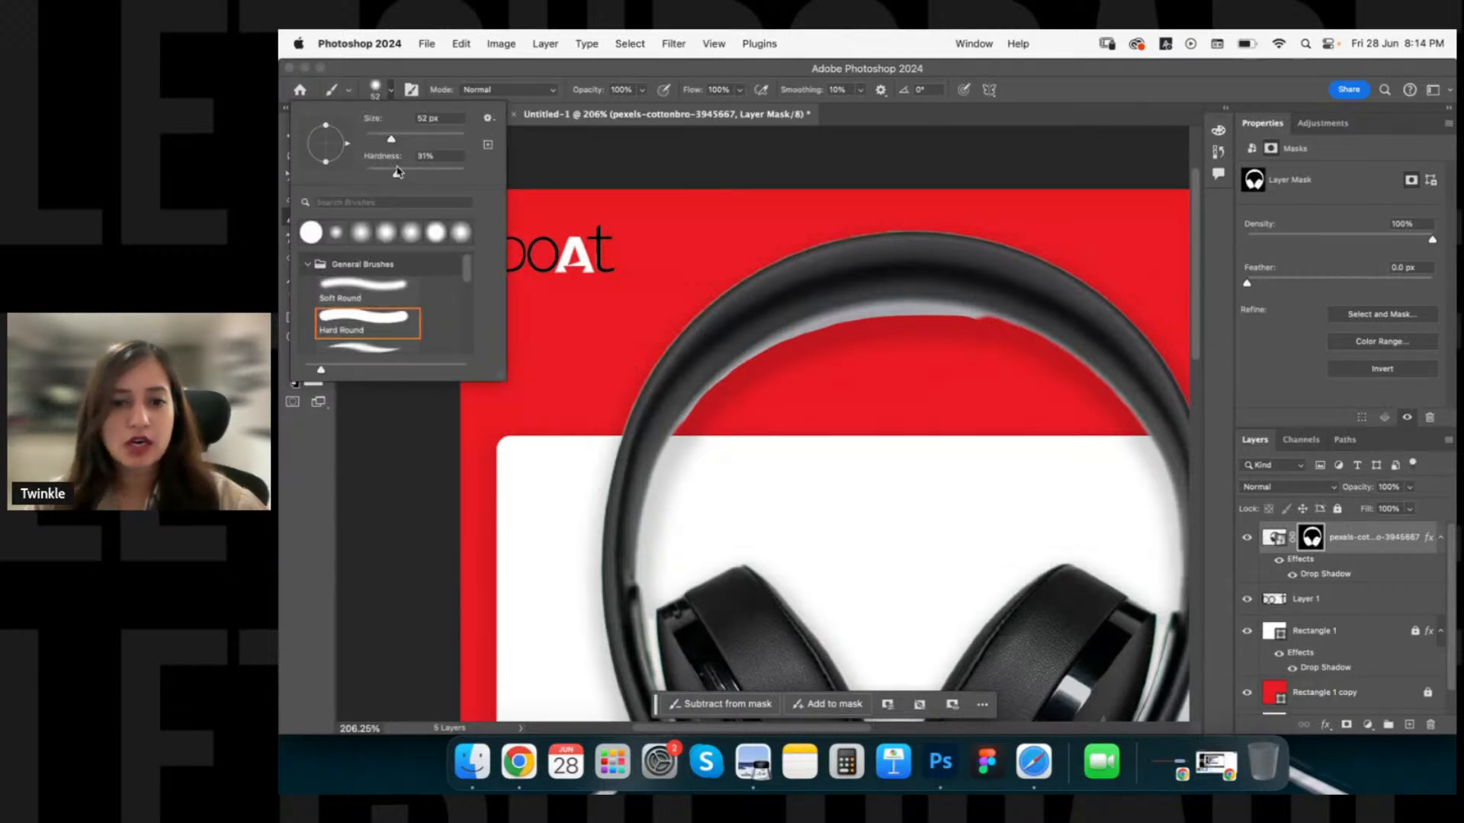
left_click_drag(411, 169, 396, 171)
left_click(761, 365)
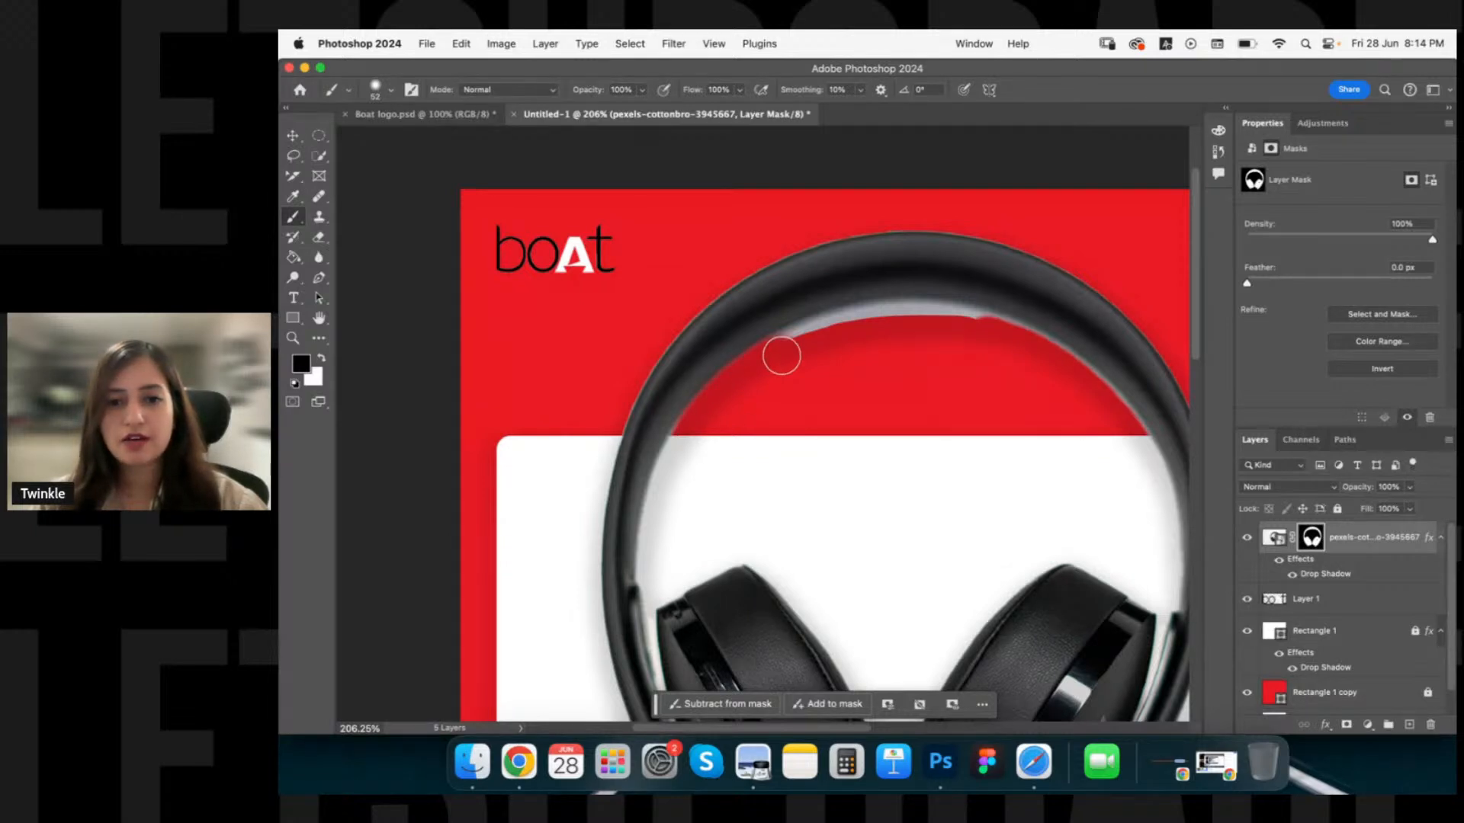
left_click_drag(782, 356, 881, 319)
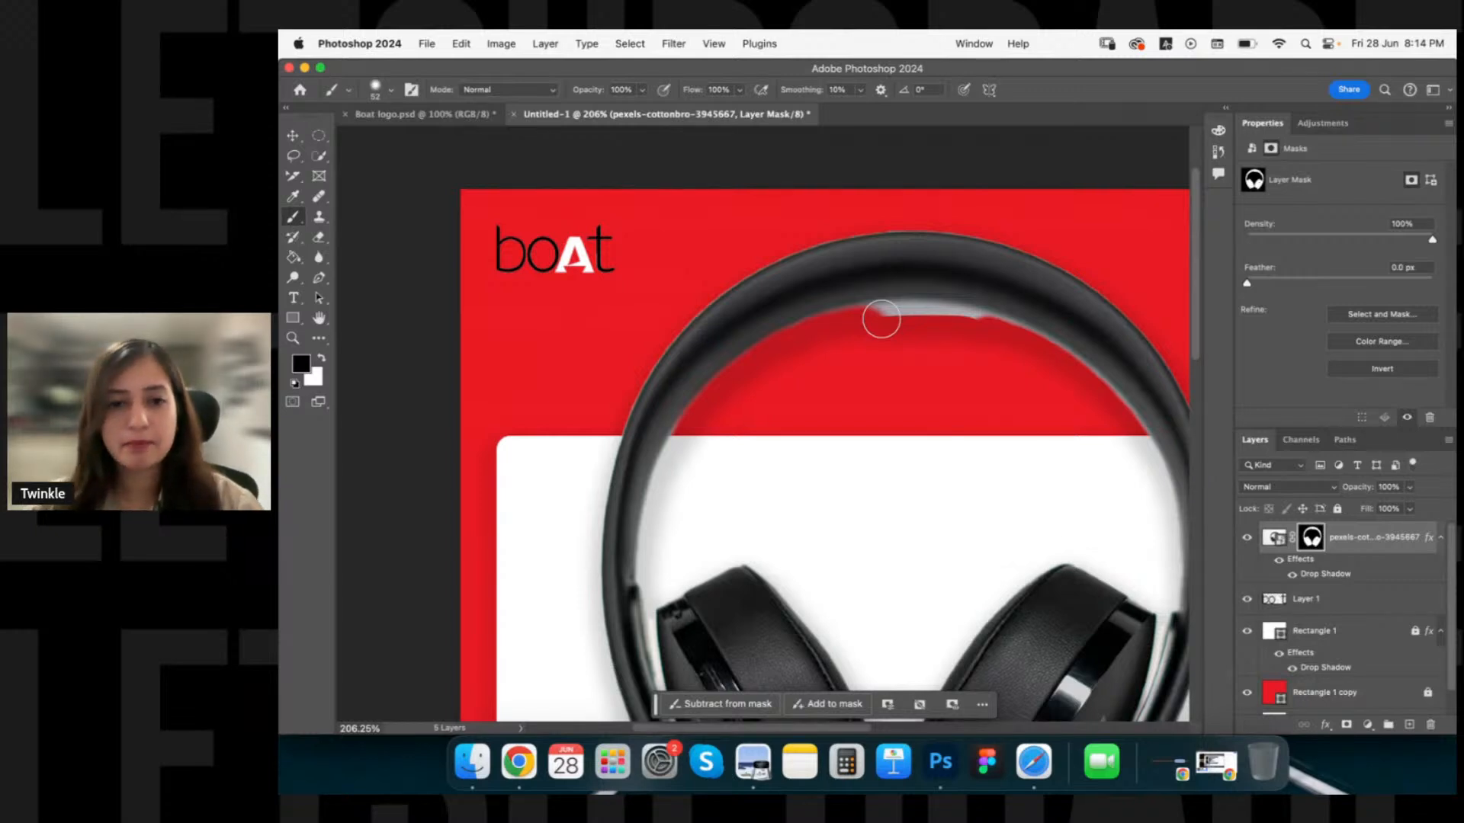
mouse_move(871, 325)
left_mouse_down()
mouse_move(710, 307)
mouse_move(855, 326)
mouse_move(907, 363)
left_mouse_up()
Clean up the light fringe along the right inner edge of the headband on the layer mask.
key("z")
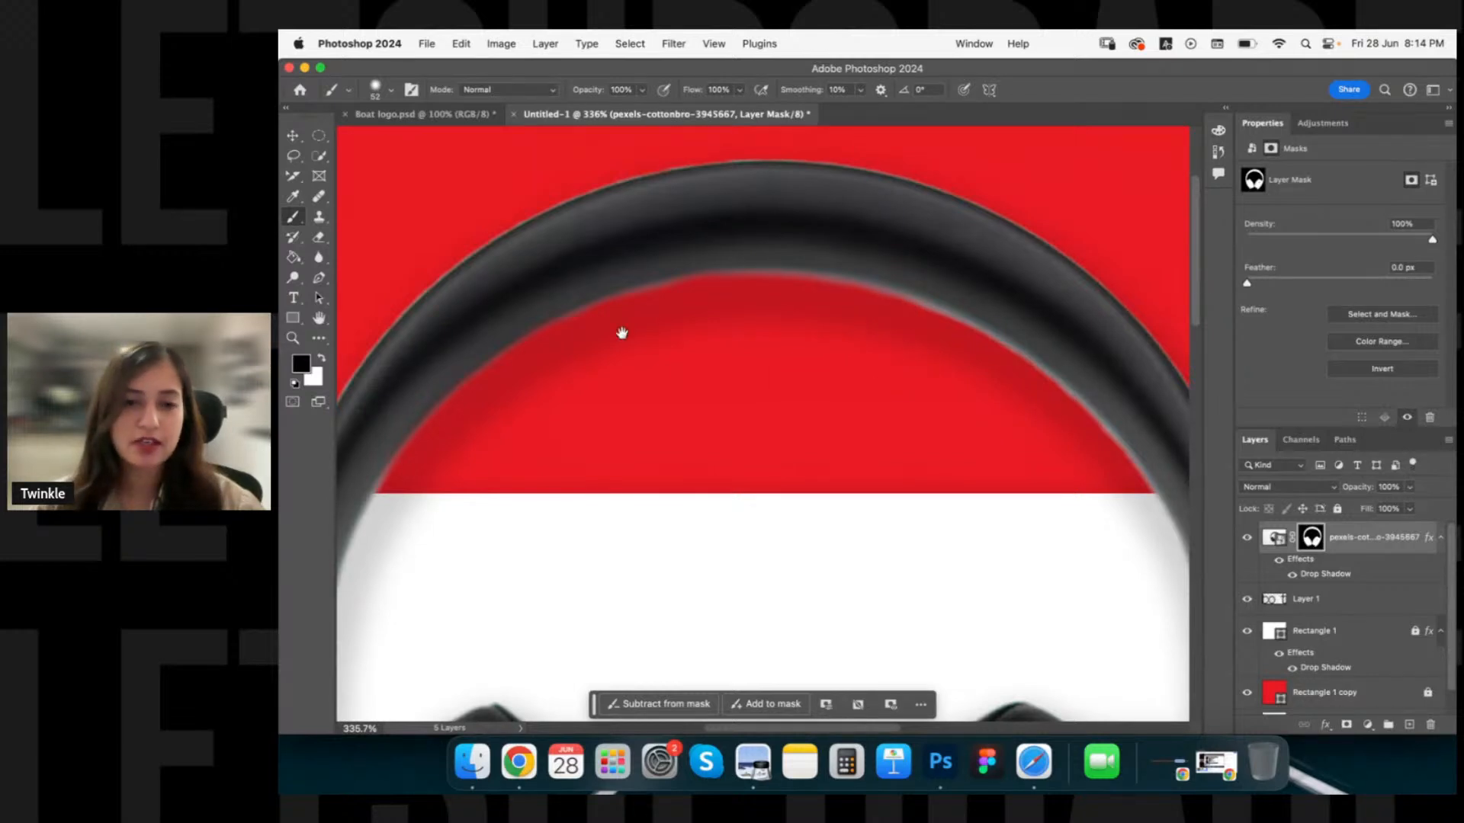
left_click_drag(622, 332, 782, 358)
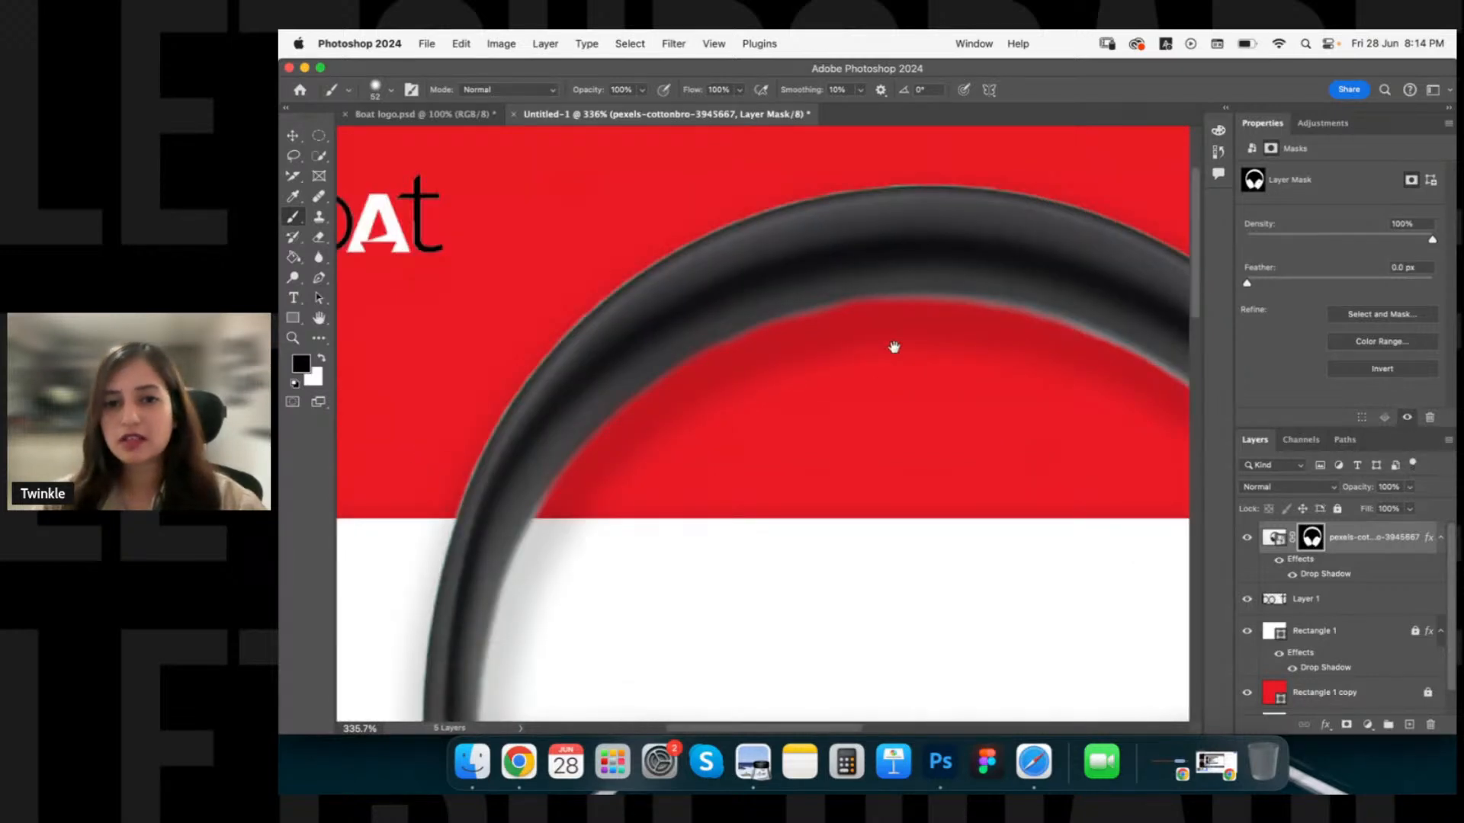
mouse_move(894, 348)
left_mouse_down()
mouse_move(791, 311)
mouse_move(787, 323)
mouse_move(864, 338)
left_mouse_up()
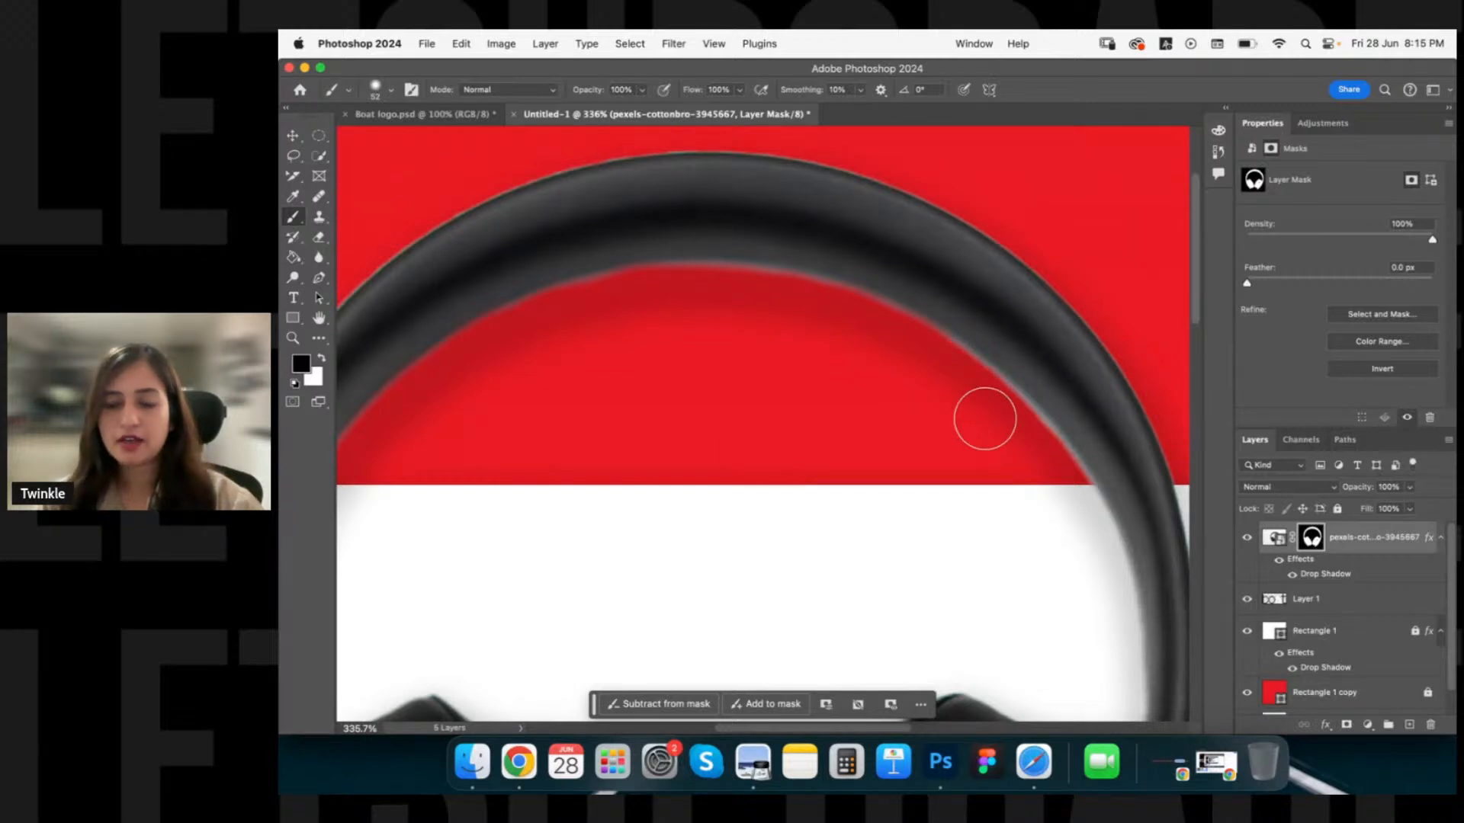
left_click_drag(968, 425, 937, 353)
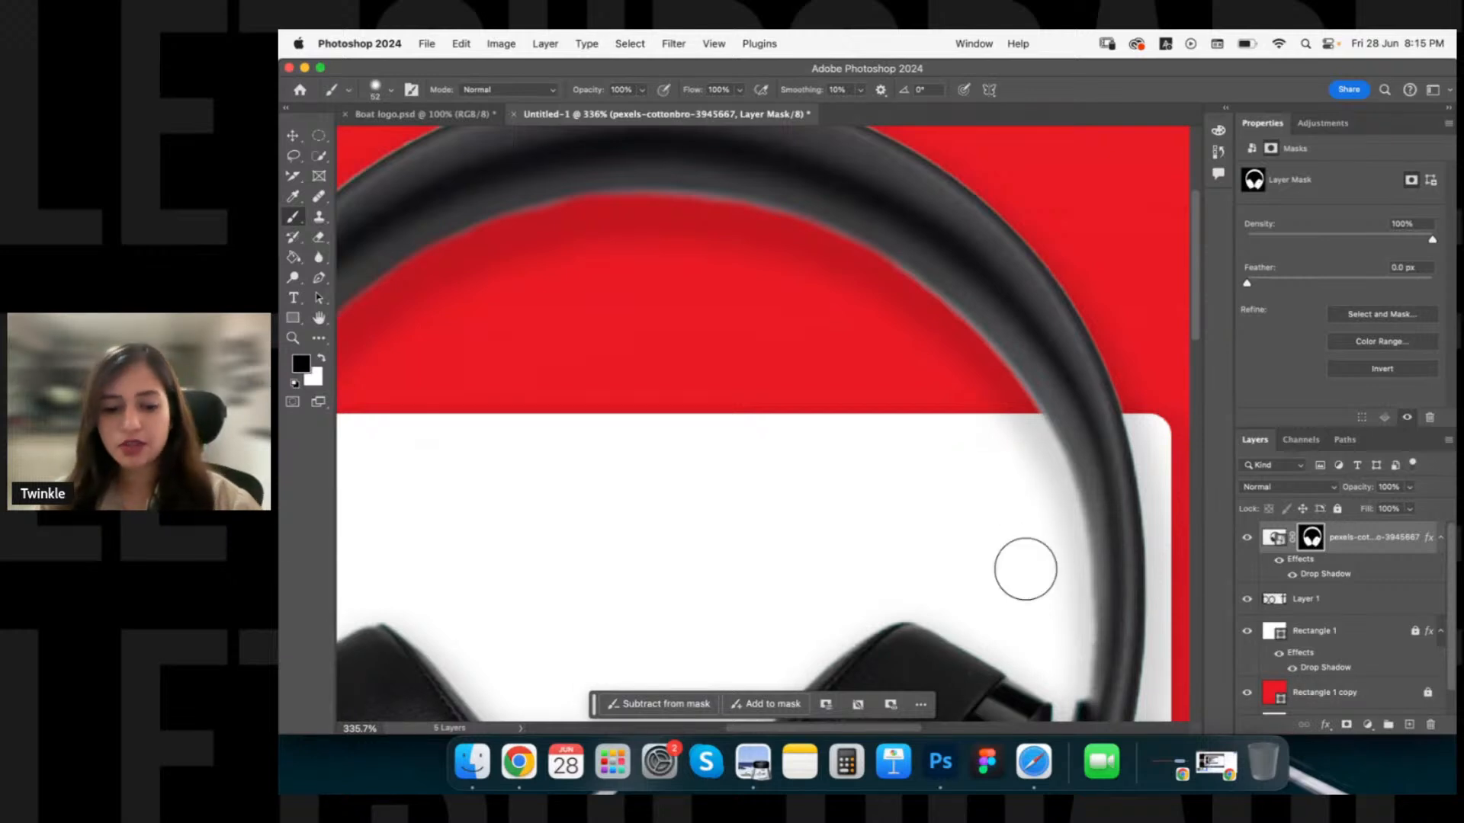
Scale the headphones layer image down to about 85% and place it lower, over the white card.
key("z")
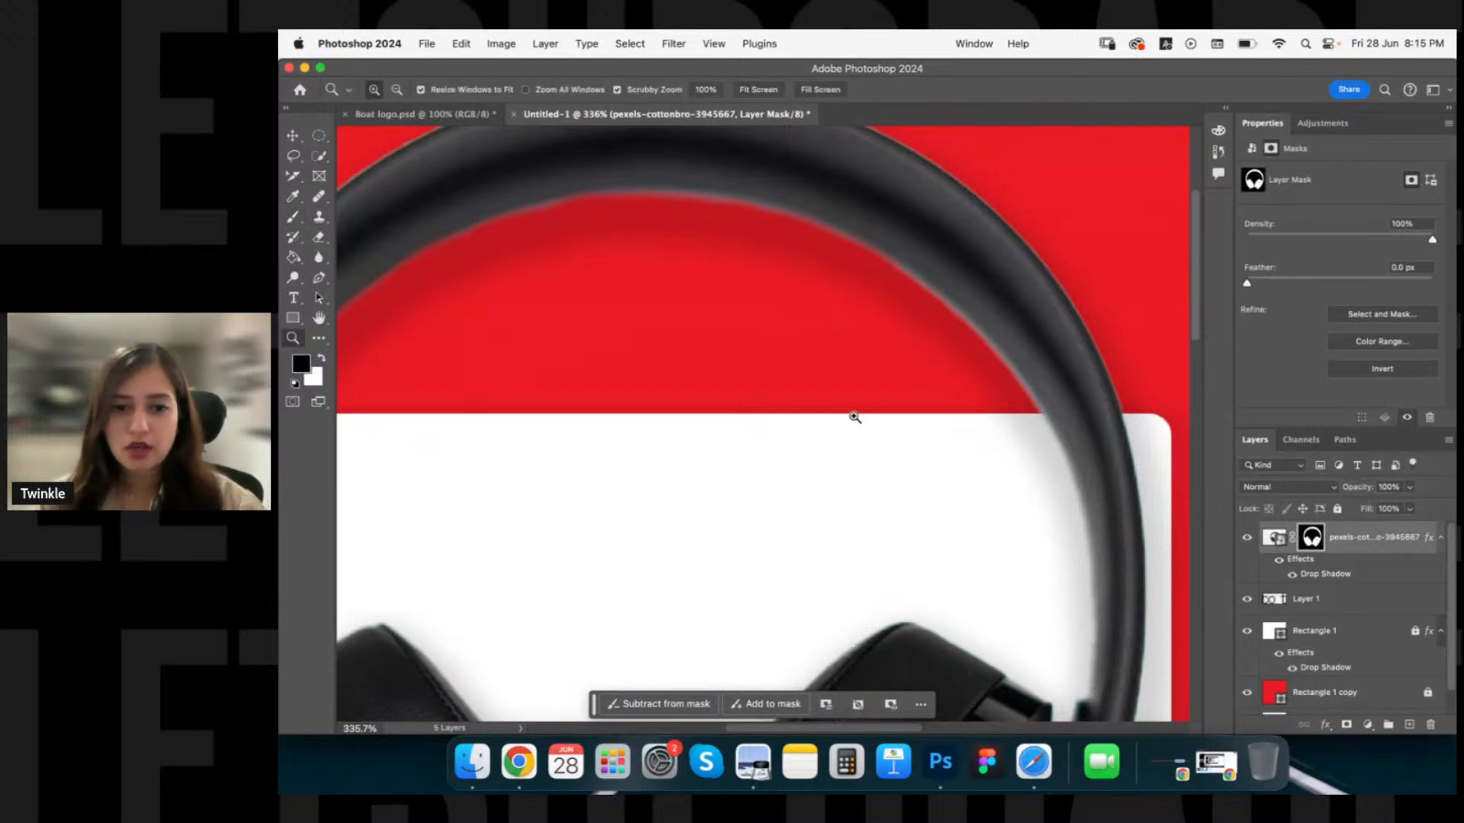
mouse_move(852, 415)
left_mouse_down()
mouse_move(782, 380)
mouse_move(873, 364)
mouse_move(871, 344)
left_mouse_up()
key("space")
key("v")
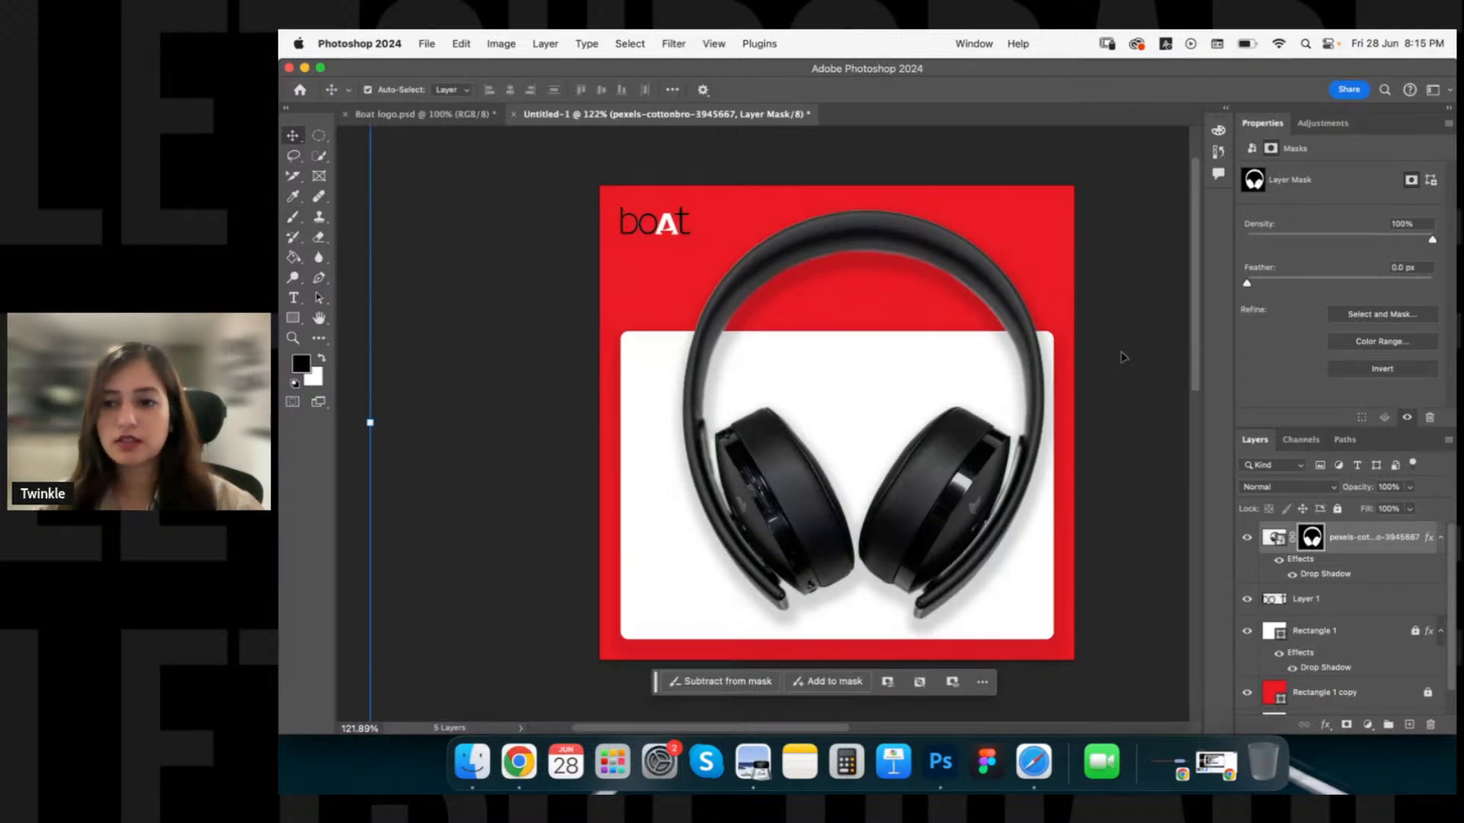
left_click(1120, 356)
left_click(1372, 549)
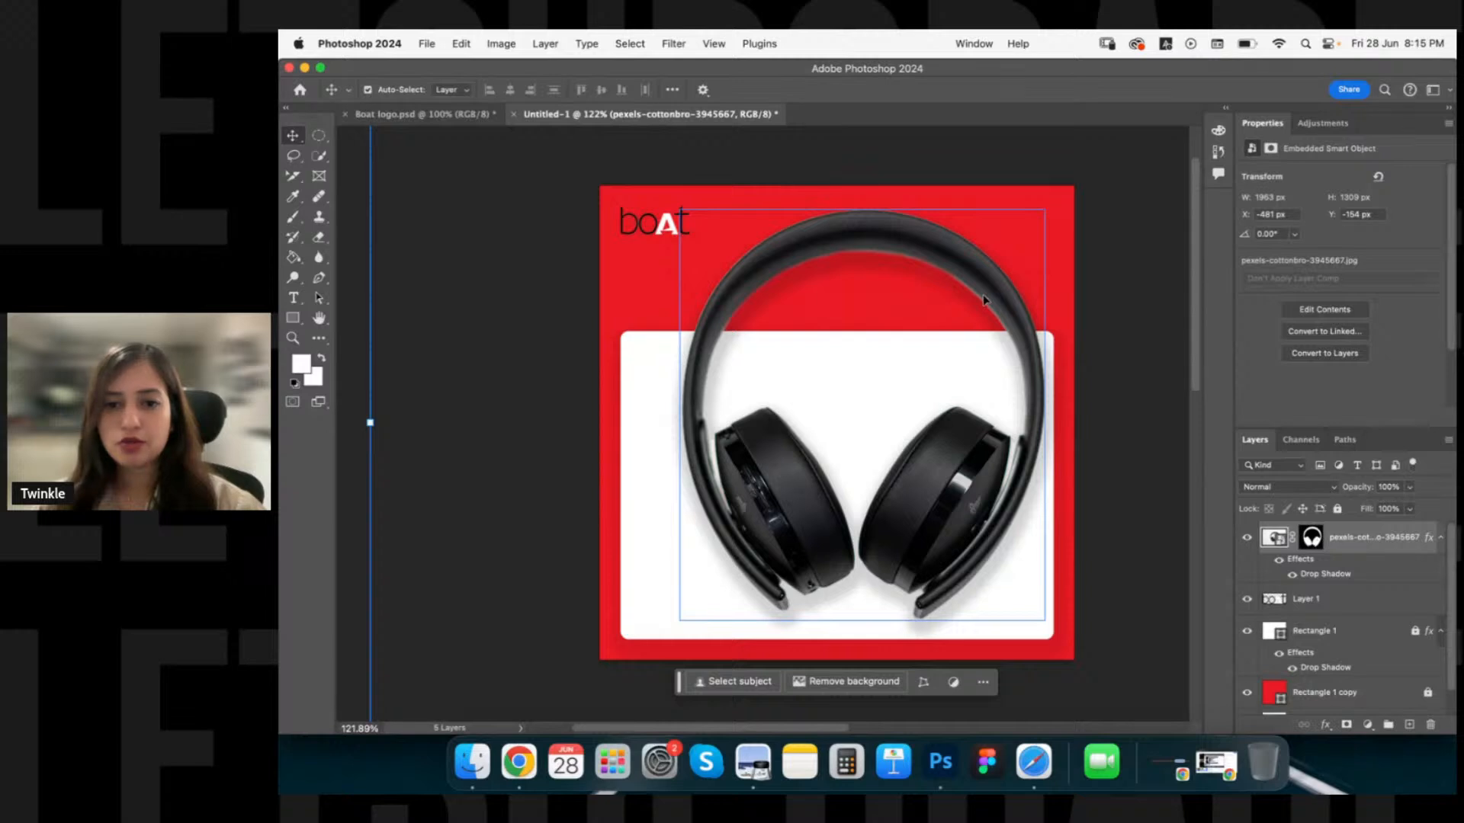
key("super+minus")
key("super+minus")
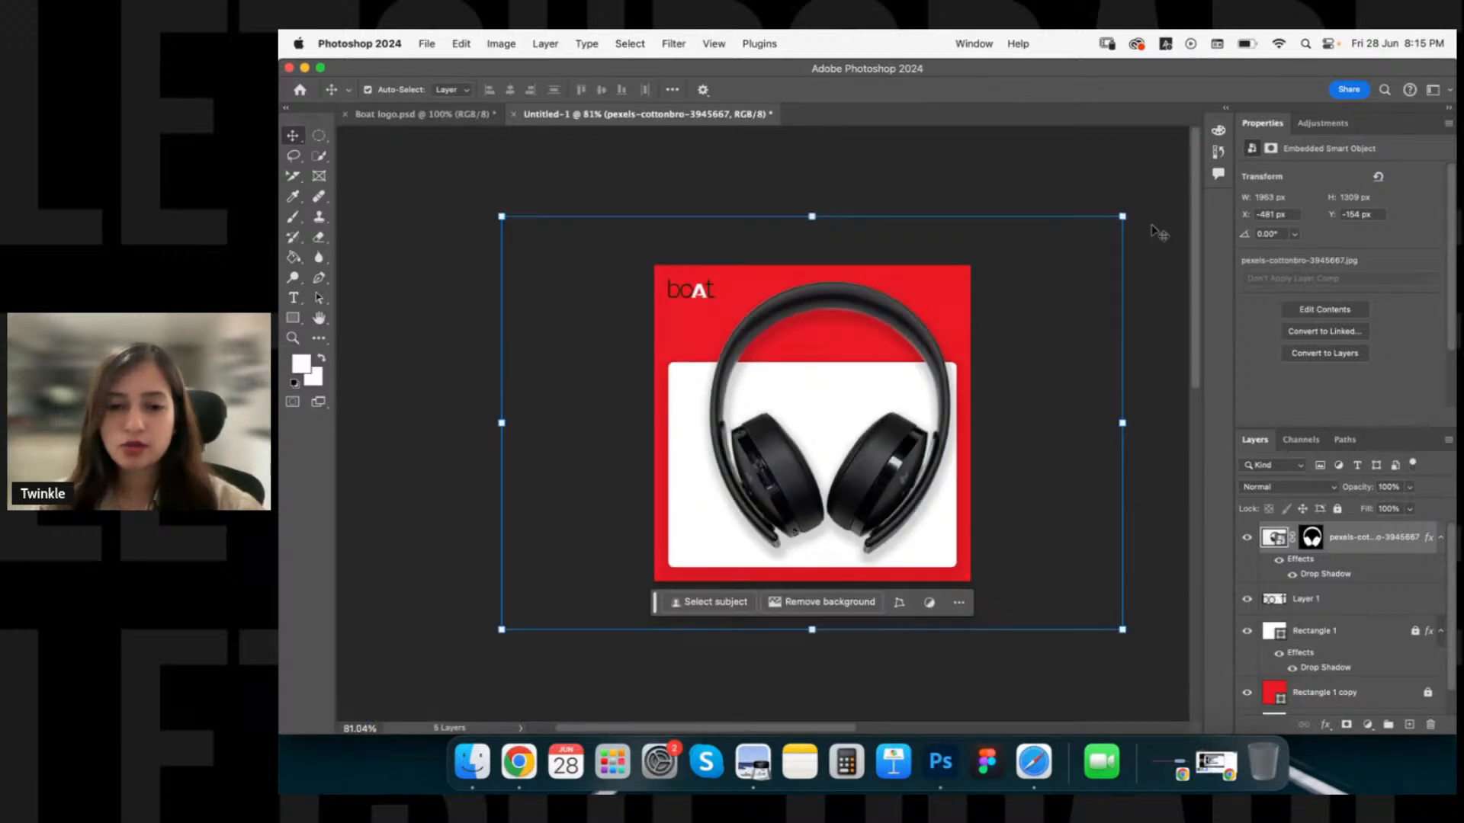
left_click(1124, 217)
left_click_drag(1125, 216, 1030, 277)
left_click_drag(847, 377, 874, 384)
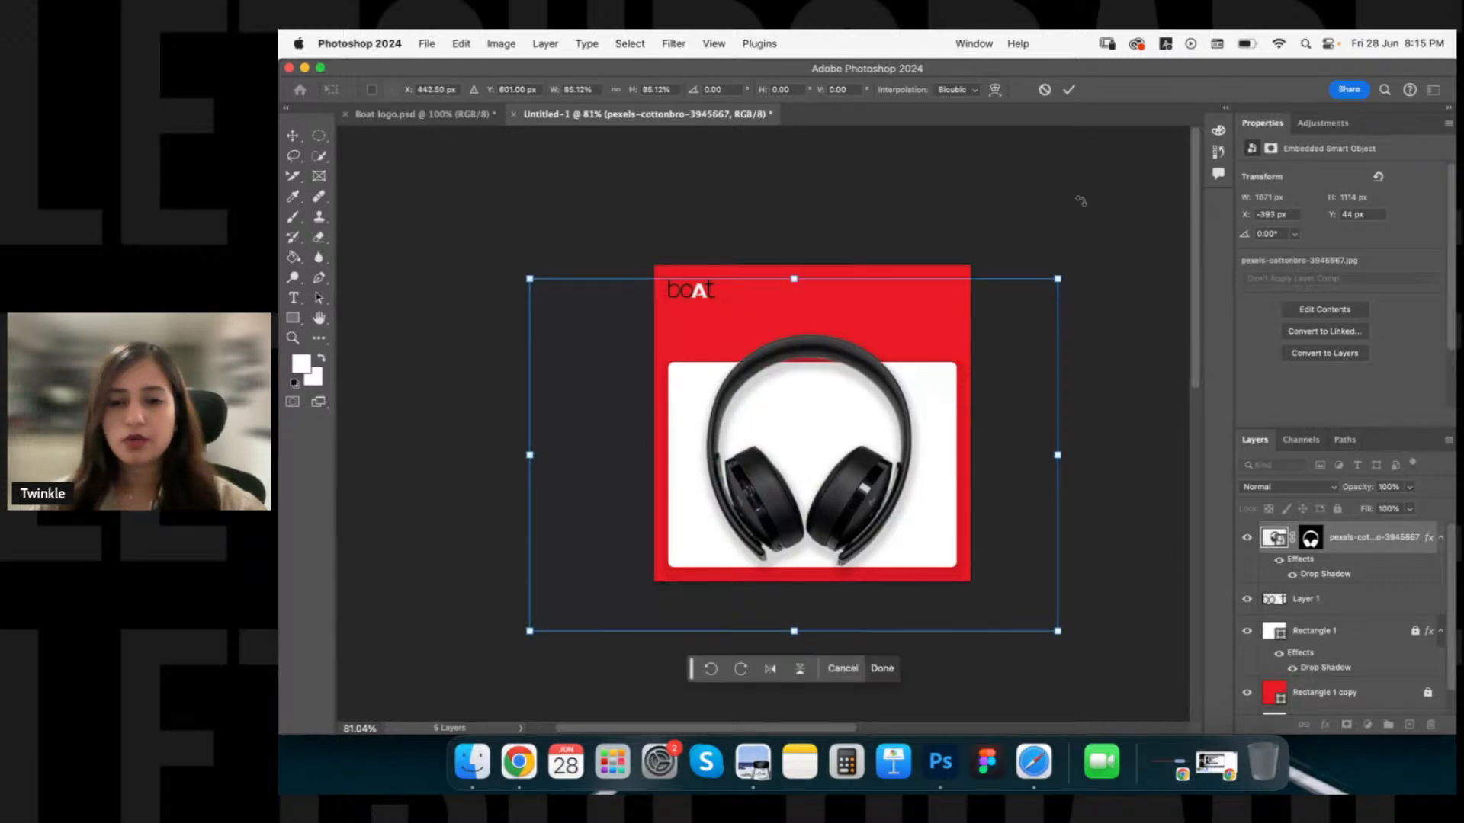
key("Return")
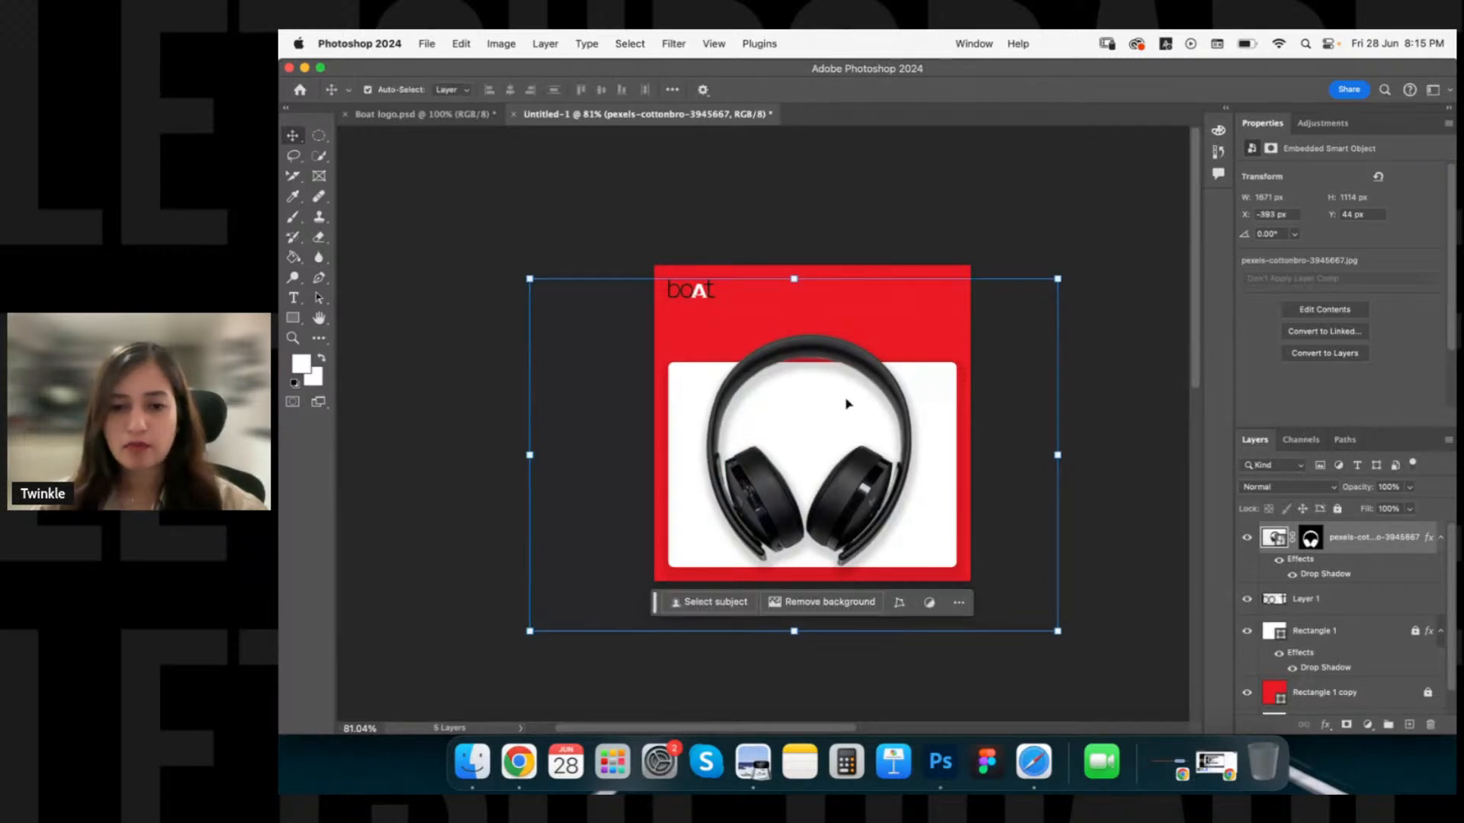
Unlock the white rectangle, move it up behind the headphones and stretch its height to about 113%.
scroll(845, 403, "up", 3)
scroll(846, 417, "up", 2)
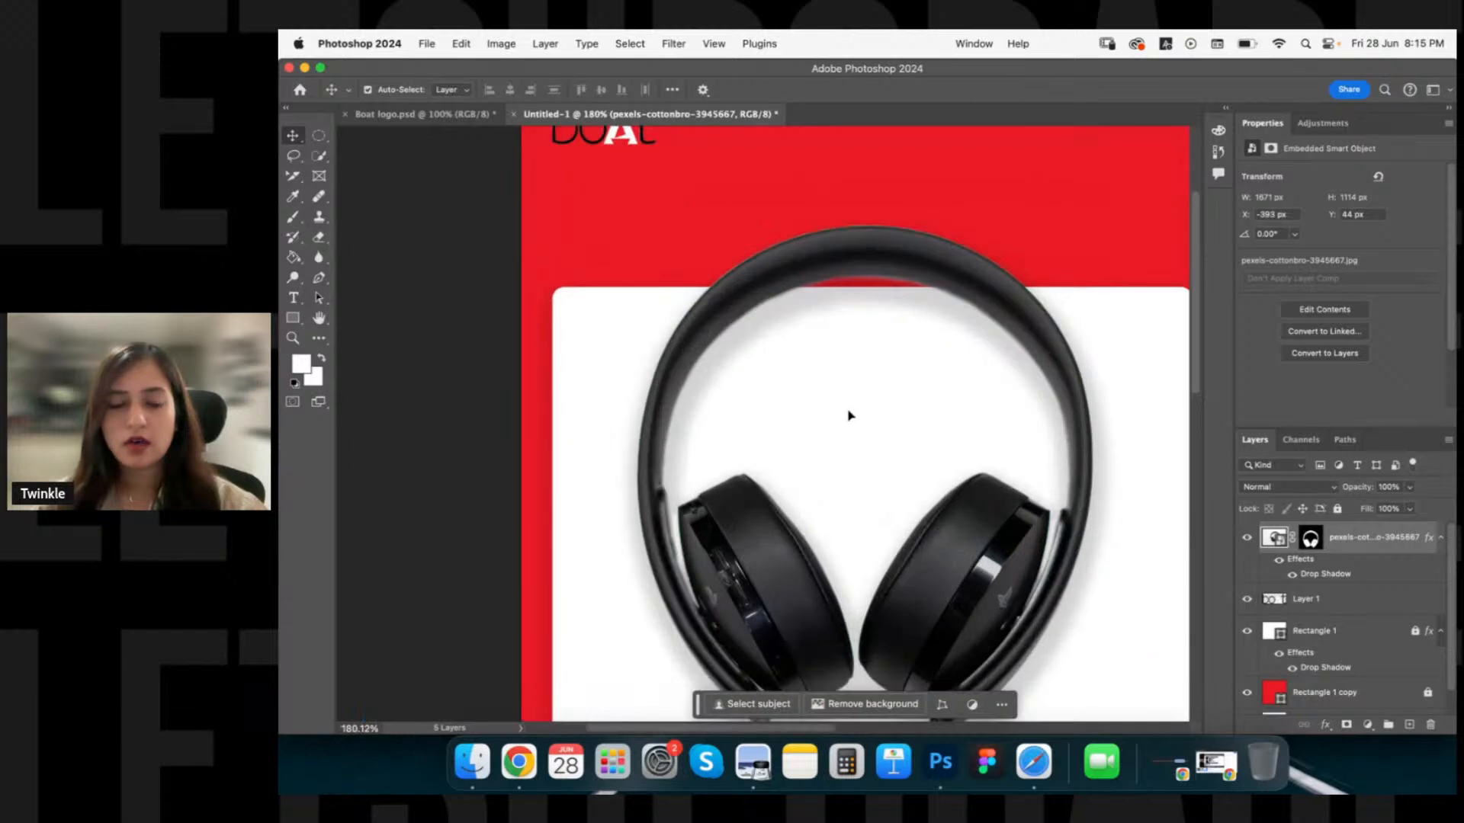
scroll(862, 408, "down", 1)
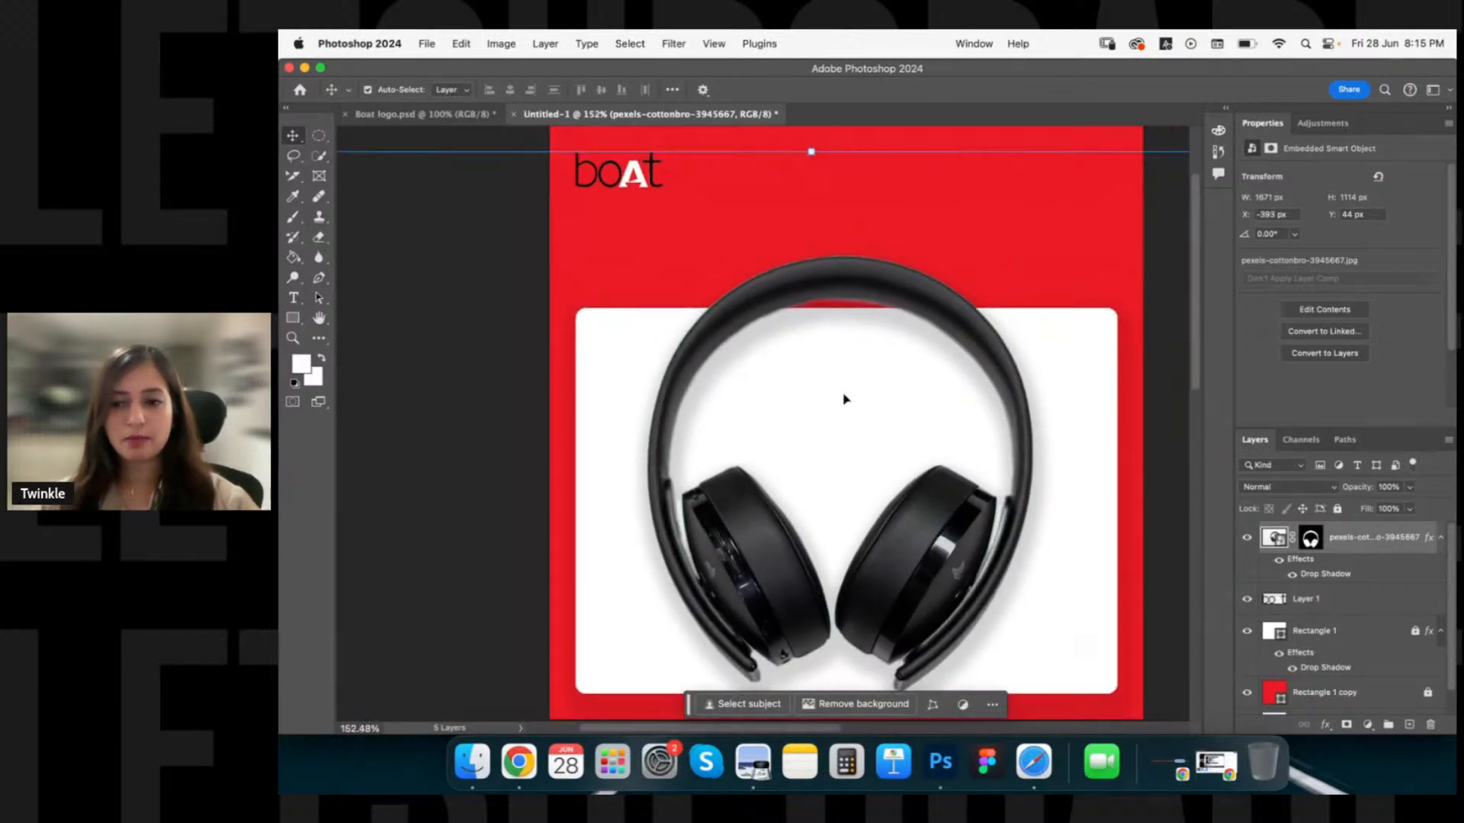
scroll(954, 372, "down", 1)
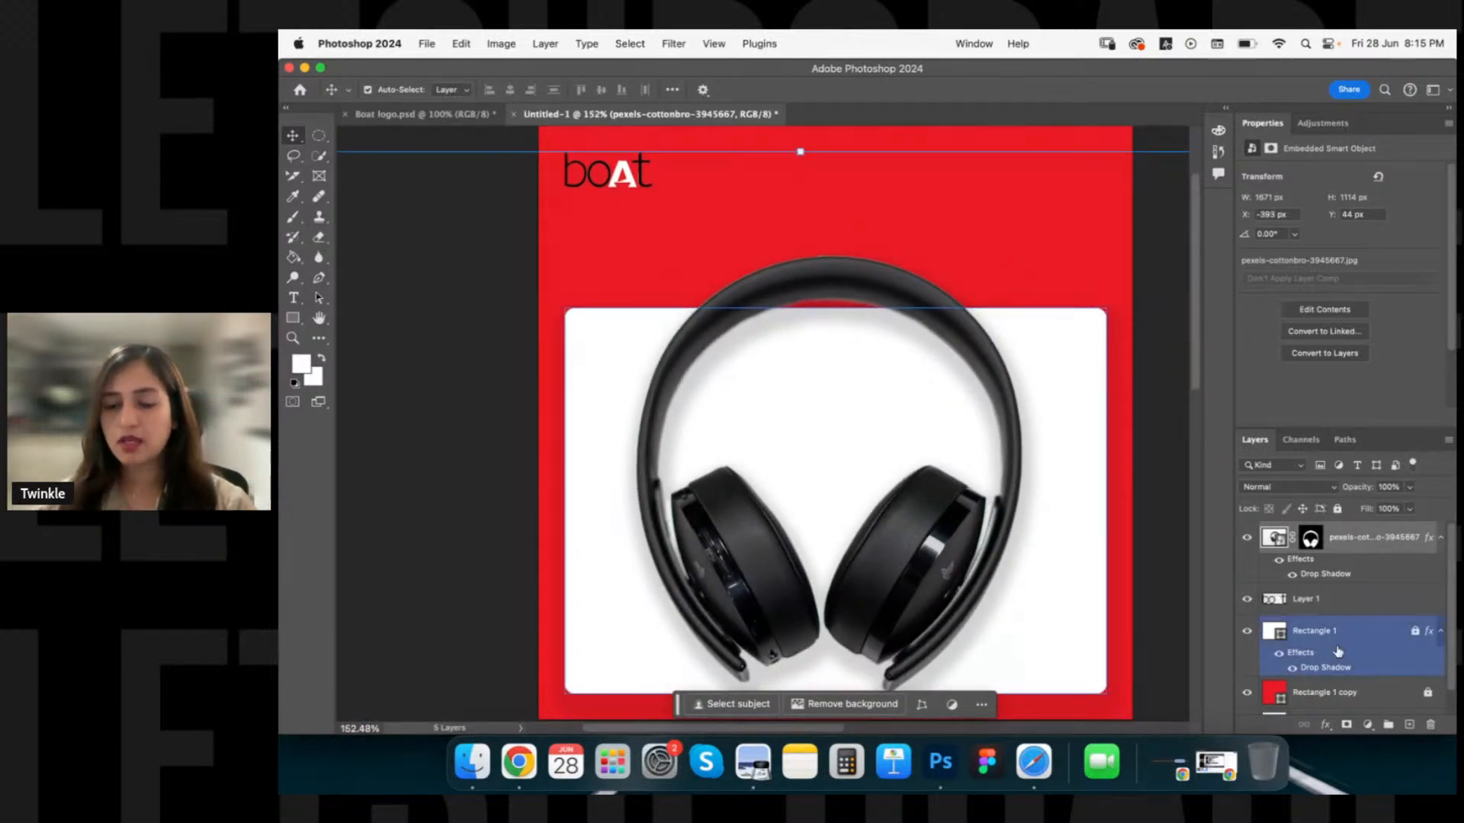
left_click(1417, 635)
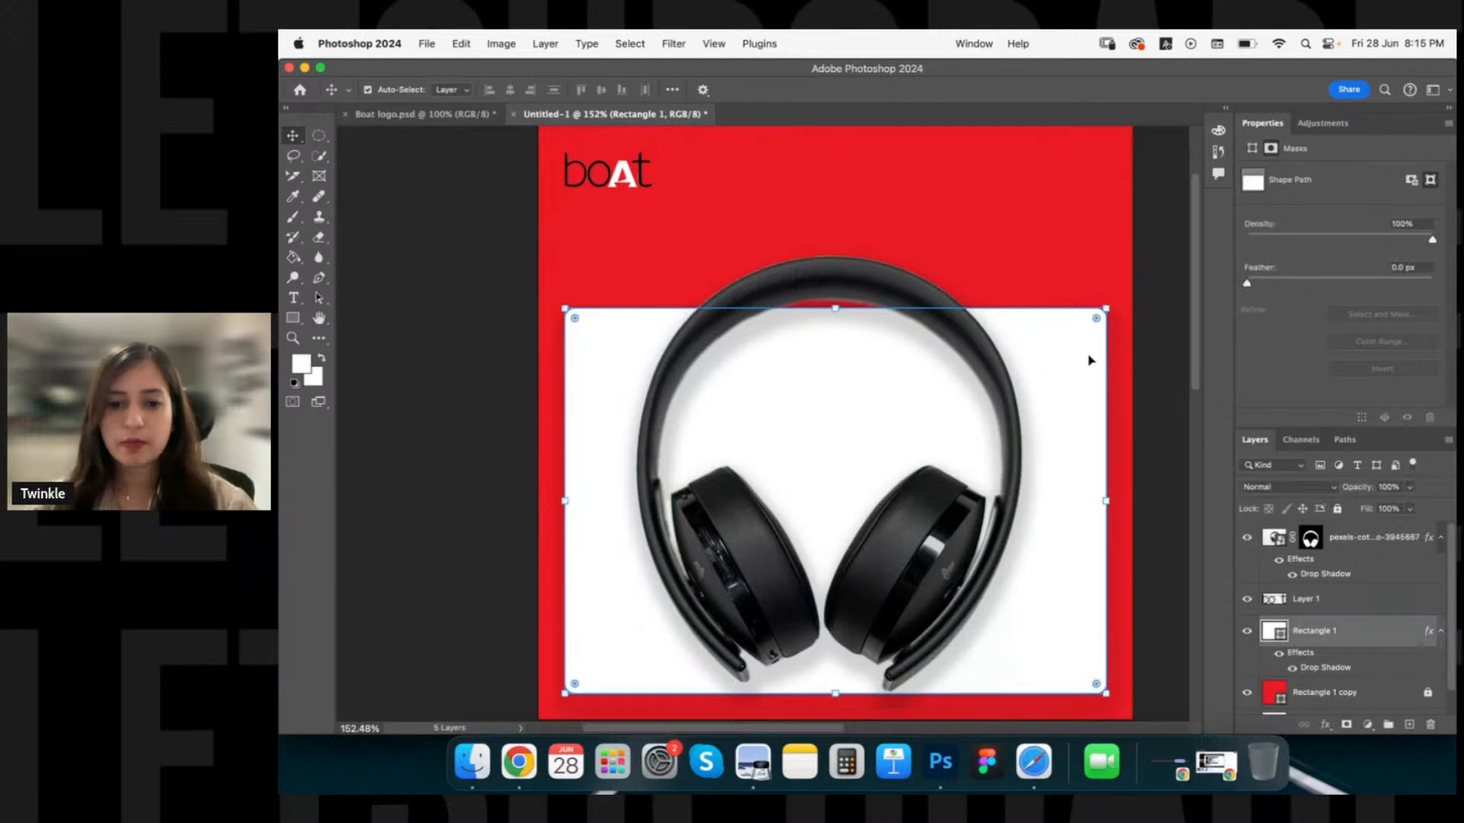
left_click_drag(1074, 360, 1070, 257)
left_click_drag(841, 195, 837, 150)
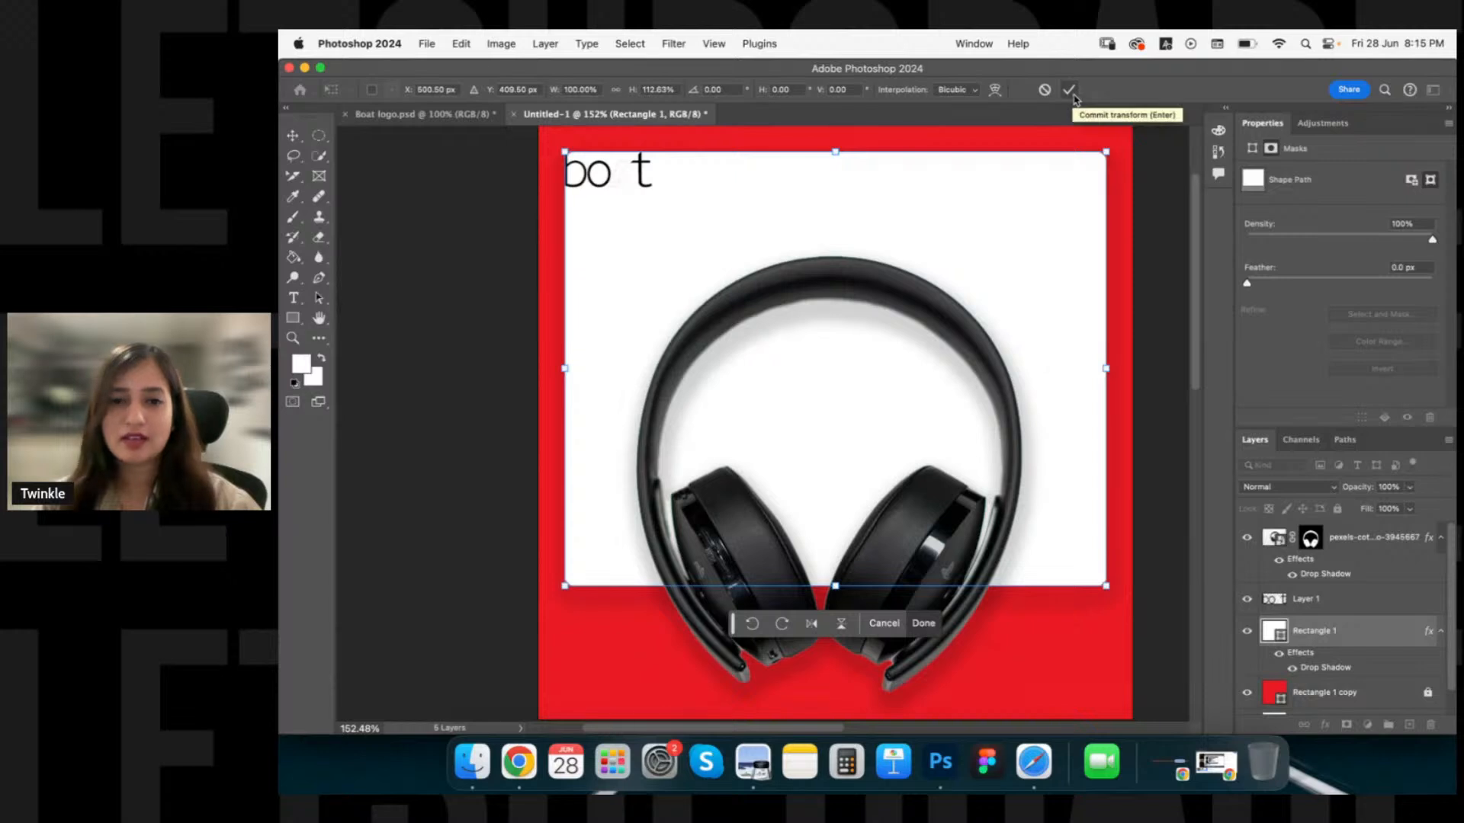
left_click(1070, 91)
Extend the white rectangle's top edge beyond the canvas, at about 110.5% height, and lock its layer.
mouse_move(845, 164)
left_mouse_down()
mouse_move(835, 219)
mouse_move(837, 149)
left_mouse_up()
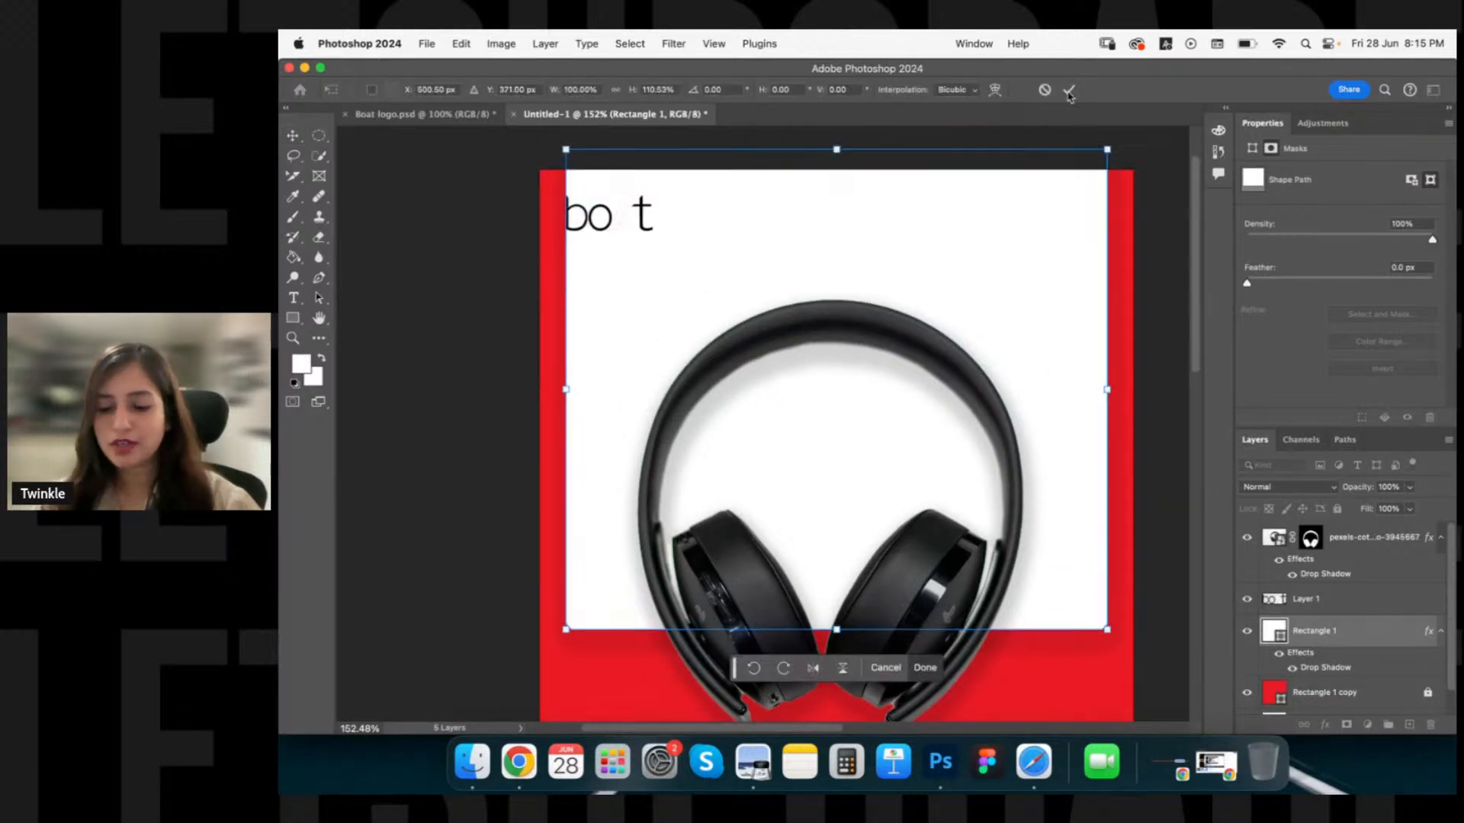
left_click(1070, 91)
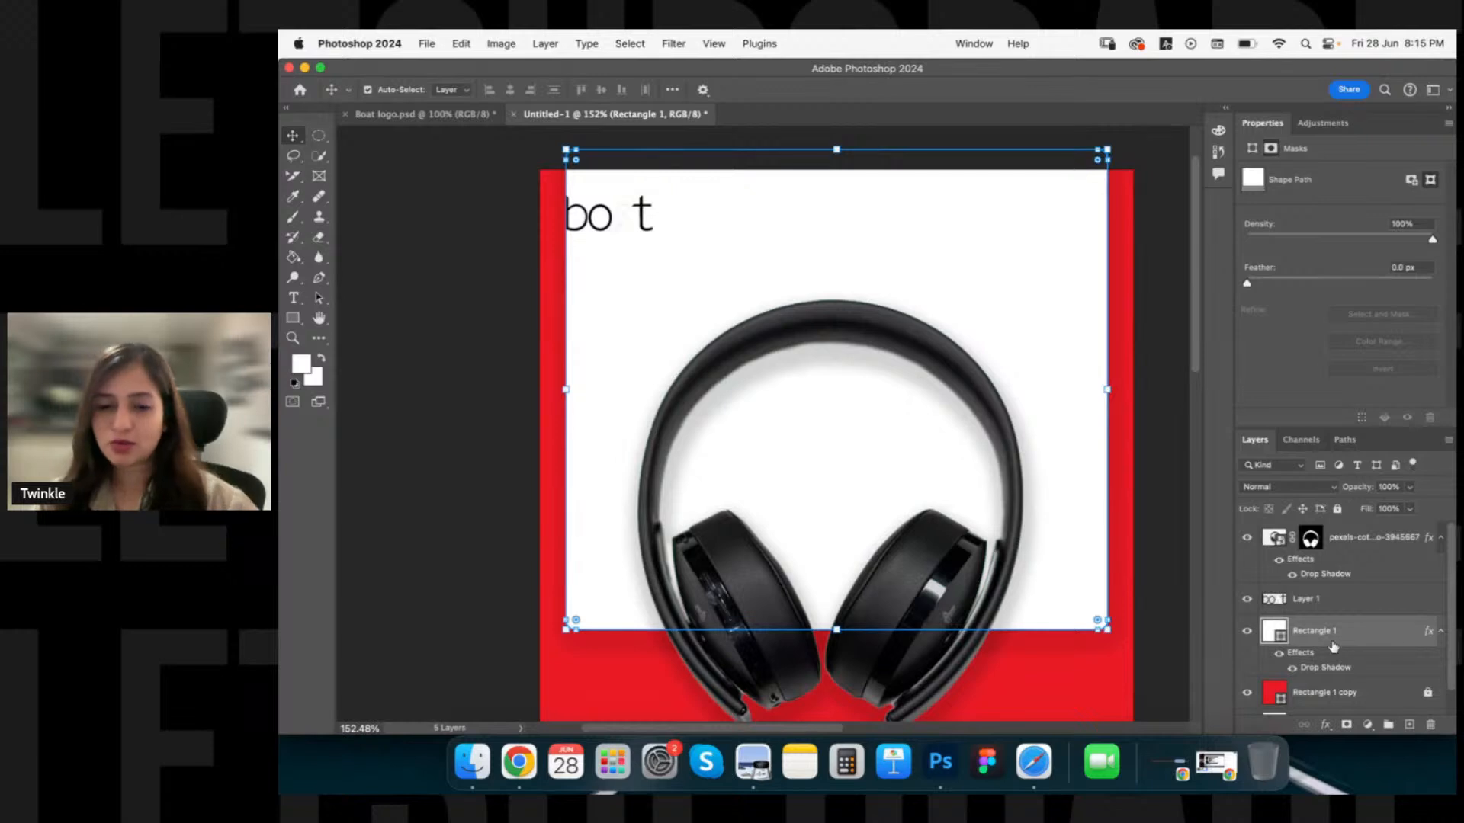
left_click(1337, 509)
scroll(874, 387, "down", 2)
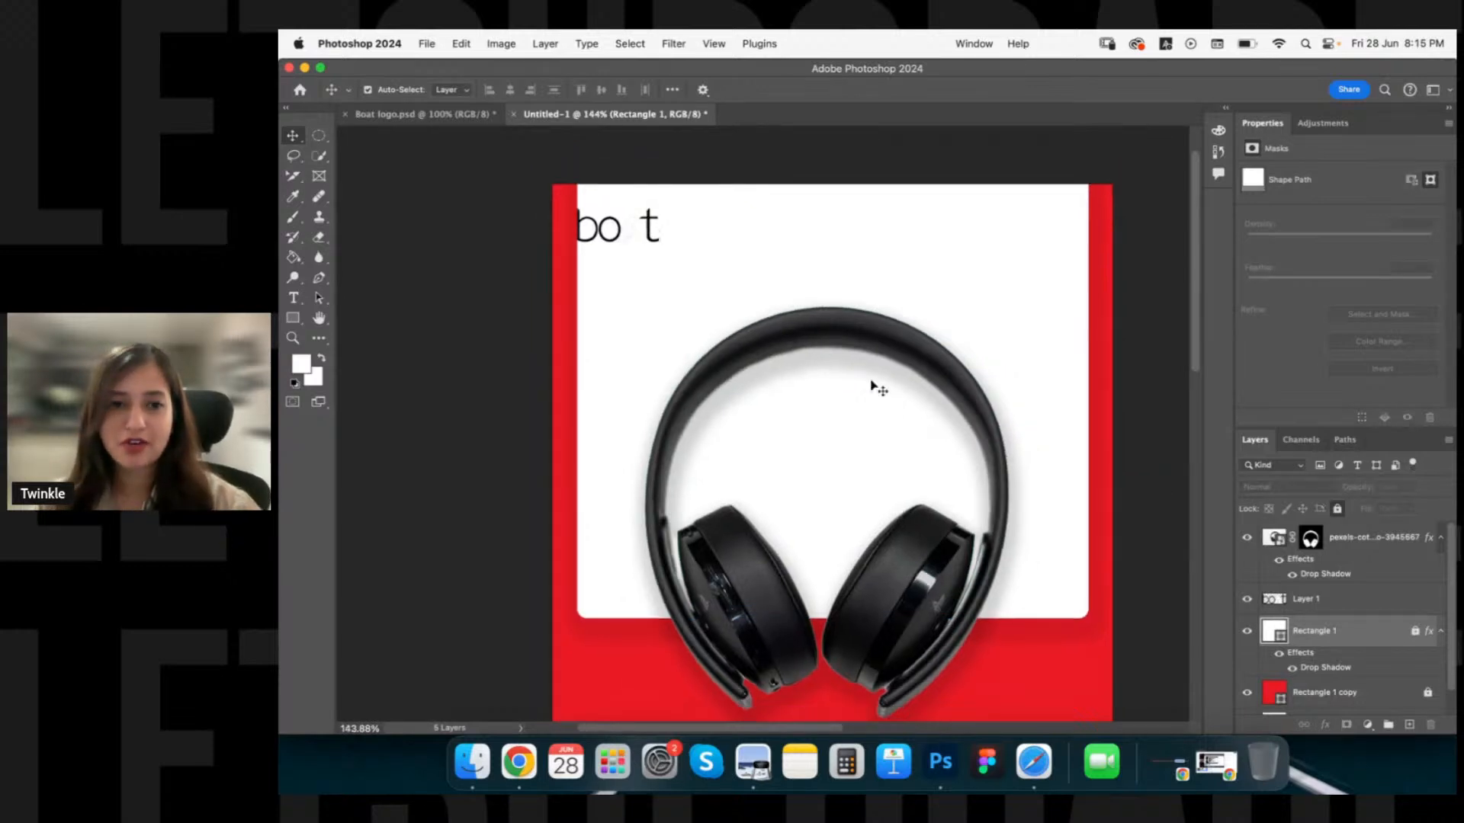
scroll(872, 385, "down", 3)
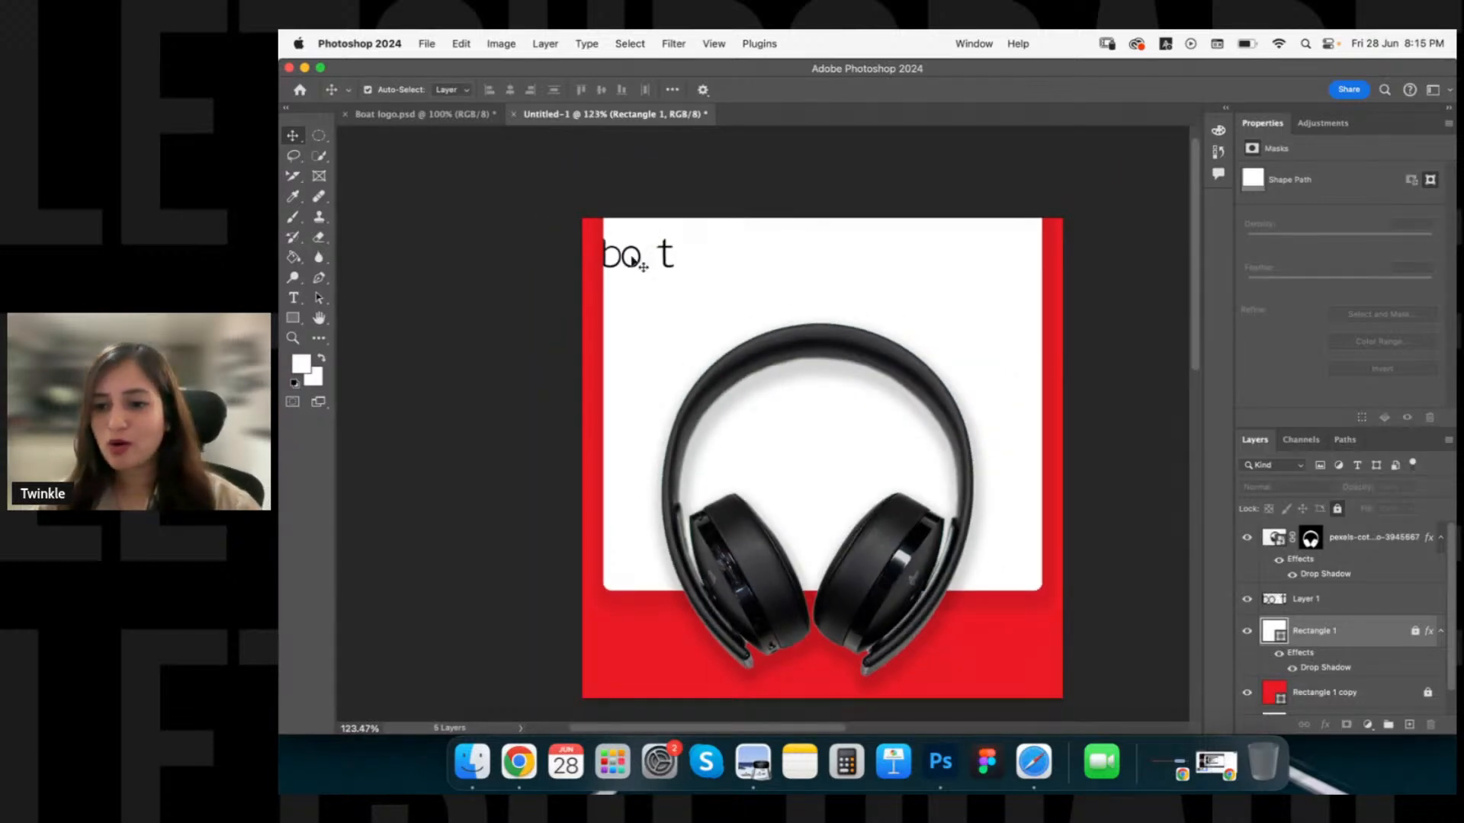
Hide the old boAt logo layer with the missing letter at the white card's upper corner.
left_click(1337, 592)
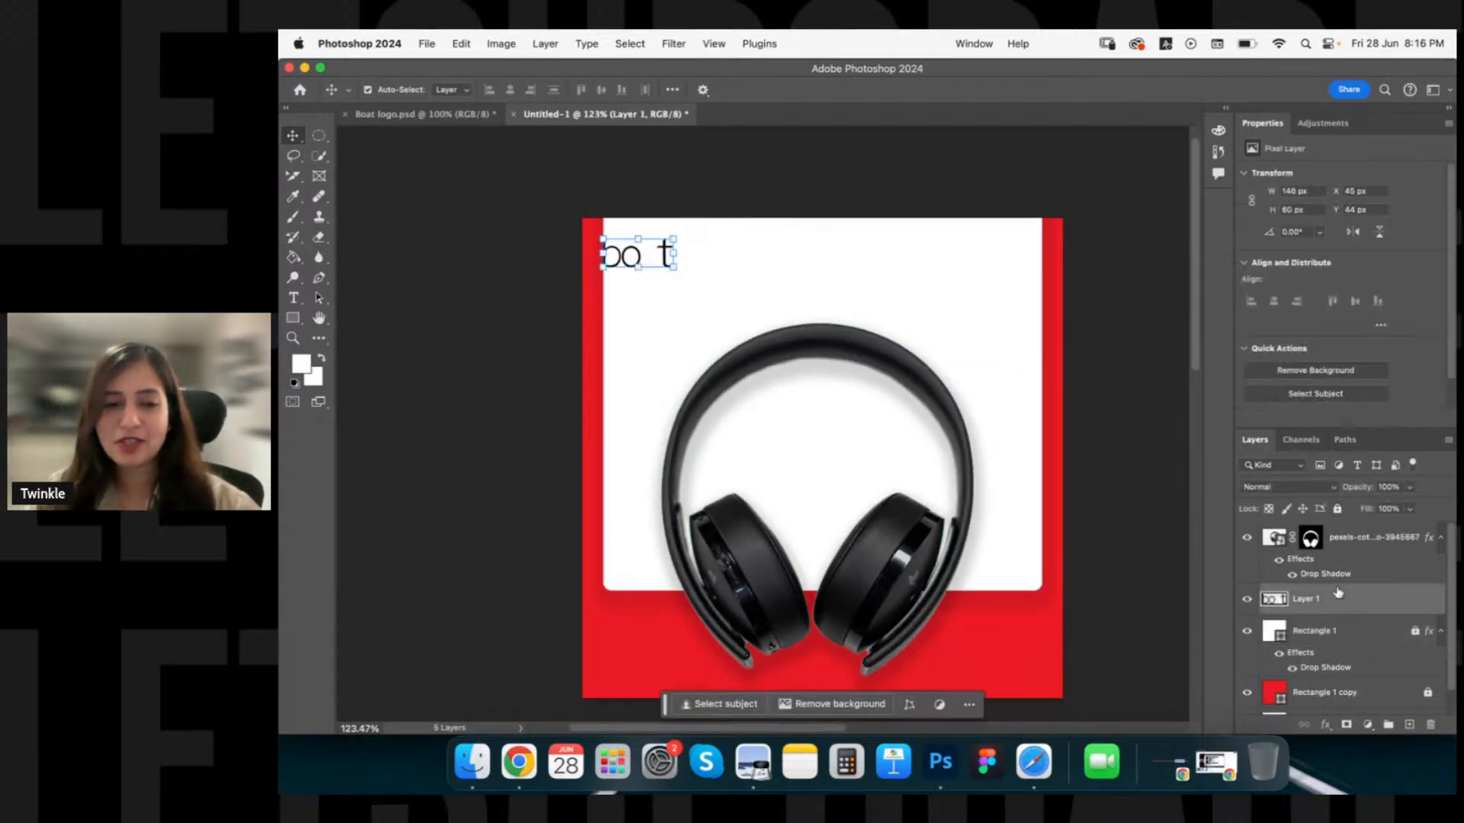
left_click(1247, 600)
Switch to Safari and run a Google image search for "boat logo" in a new tab.
key("super+Tab")
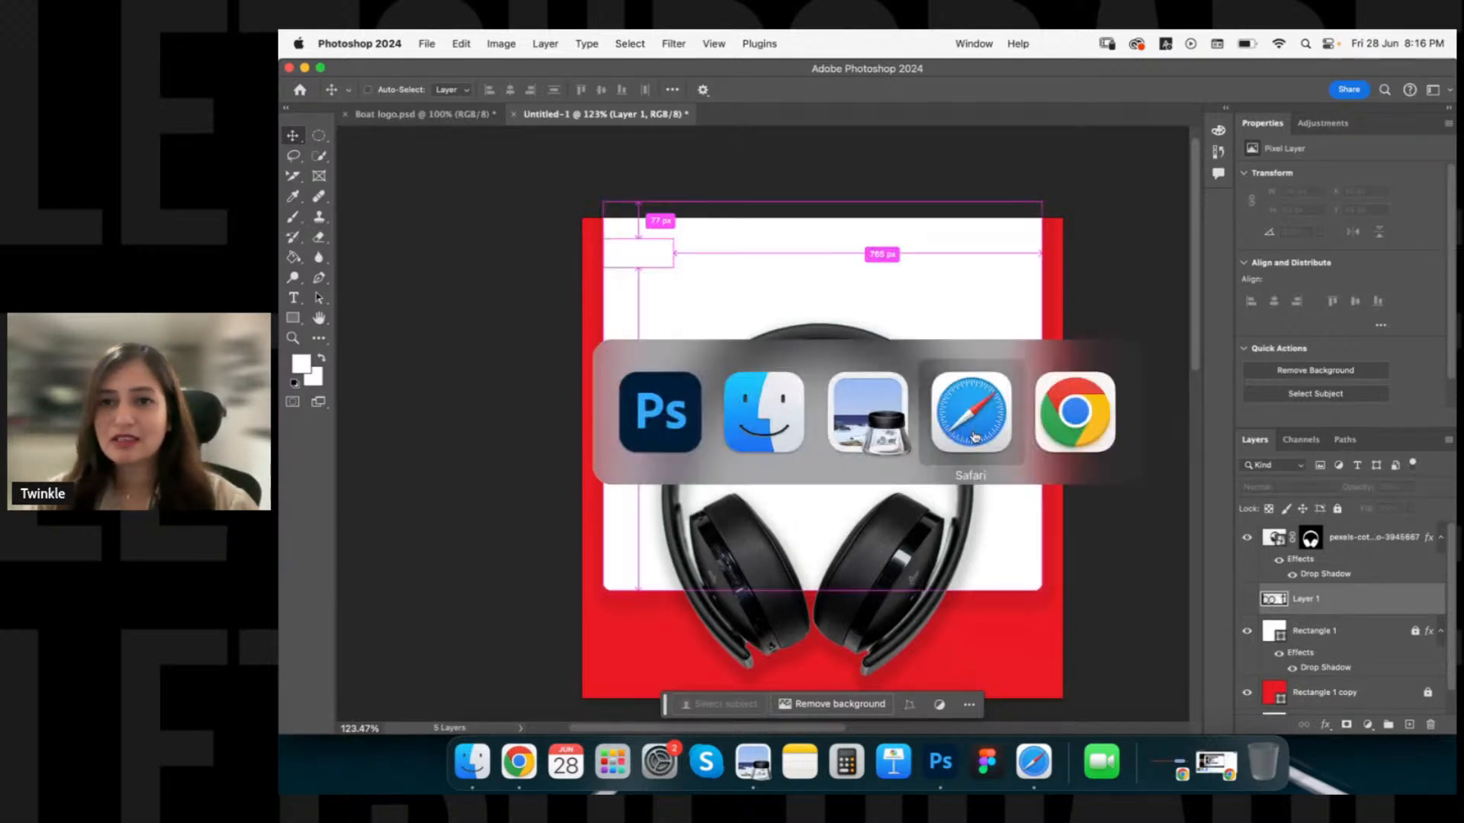
left_click(974, 437)
key("super+t")
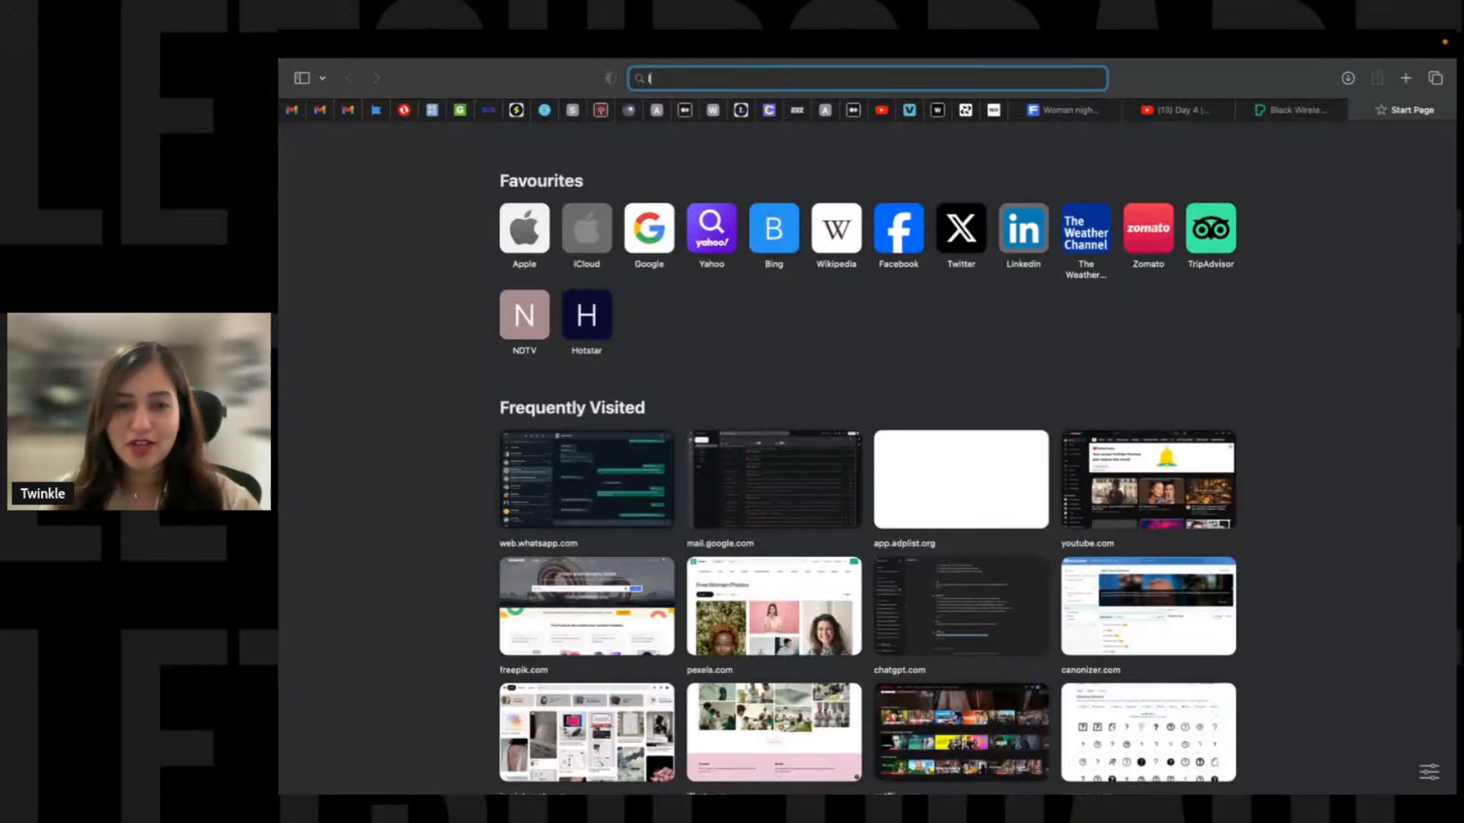
type("logaboa")
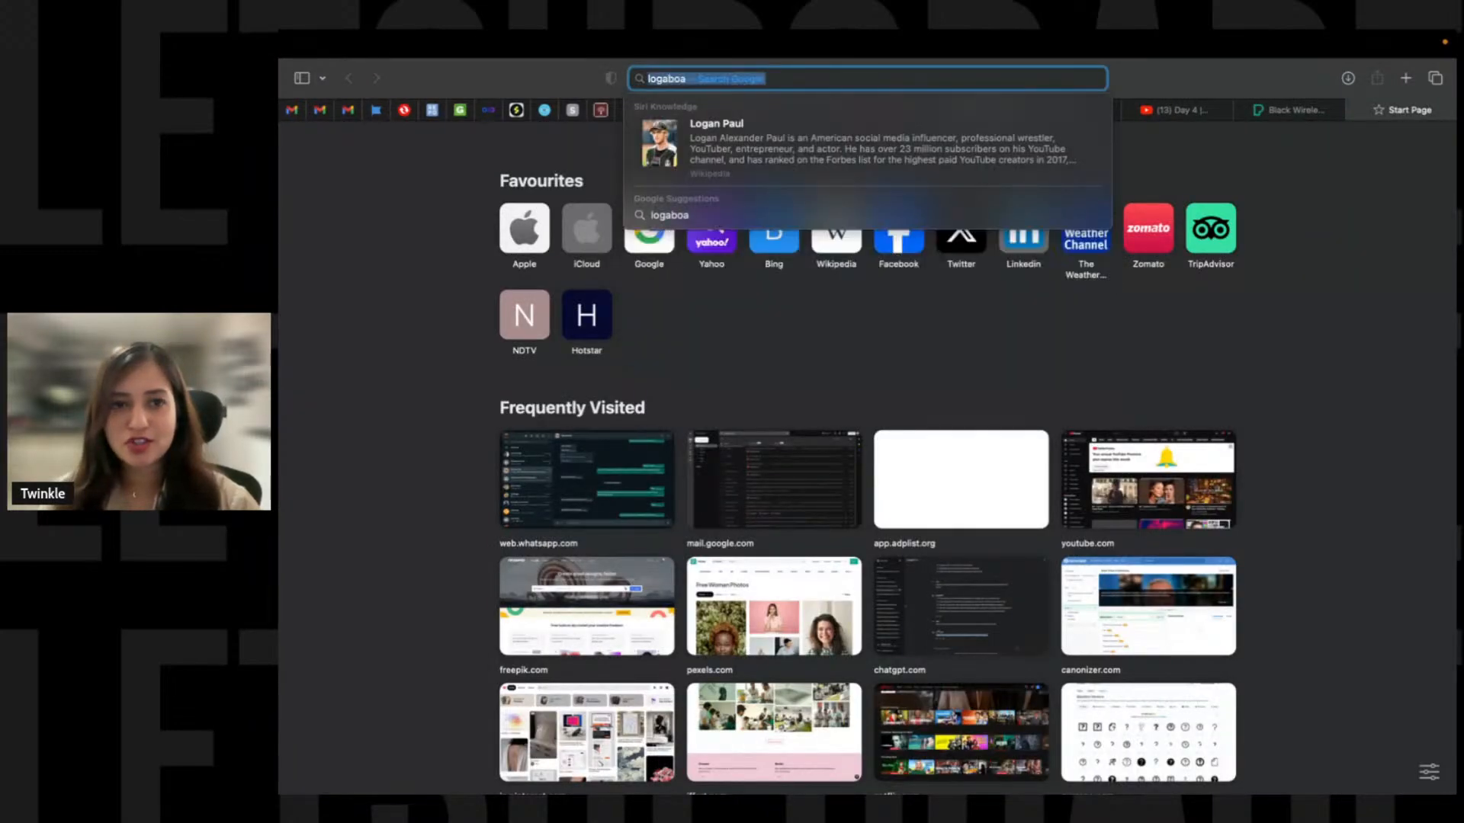
key("super+a")
type("boat")
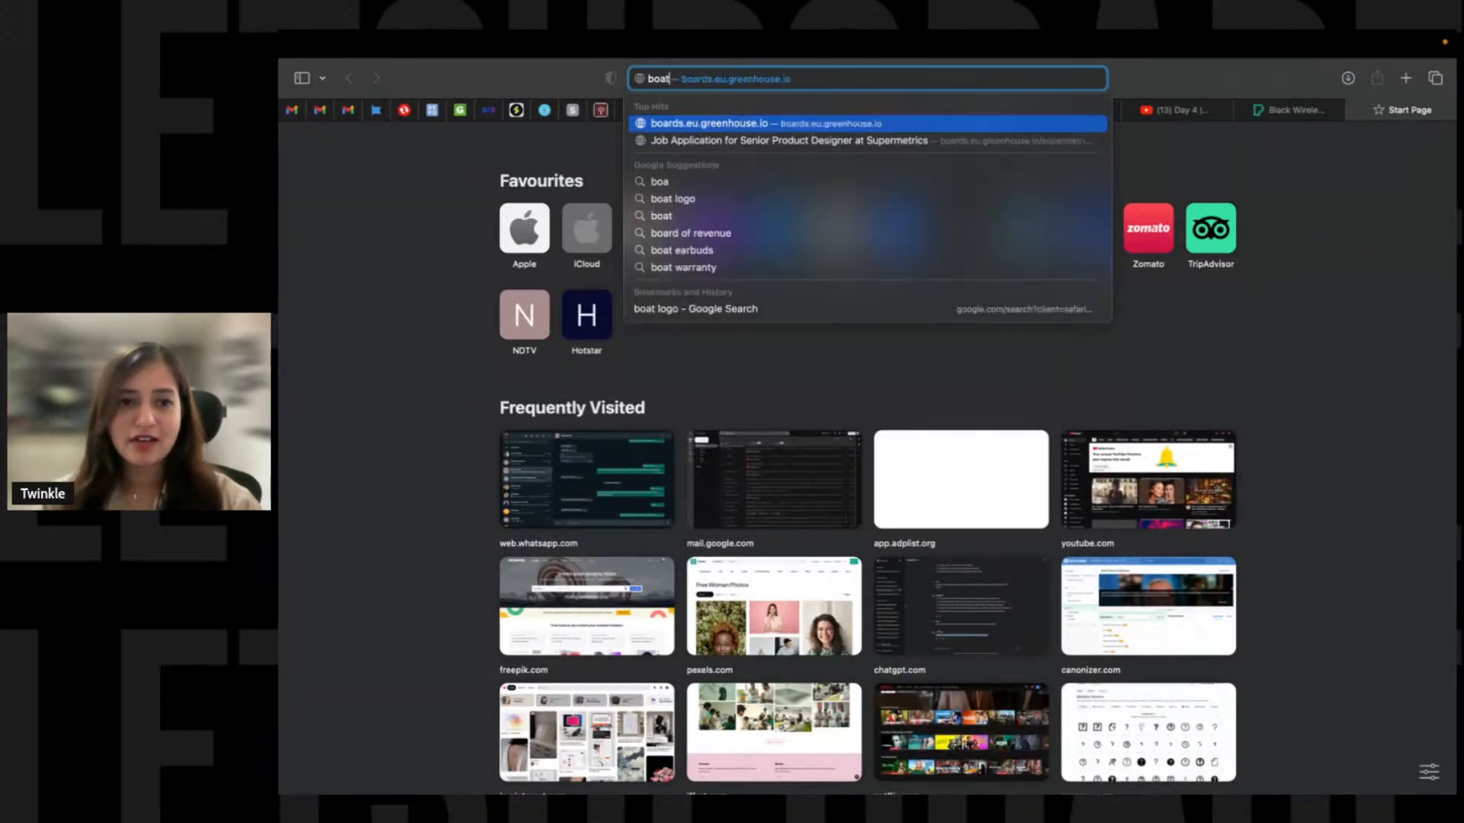
type(" logo")
key("Return")
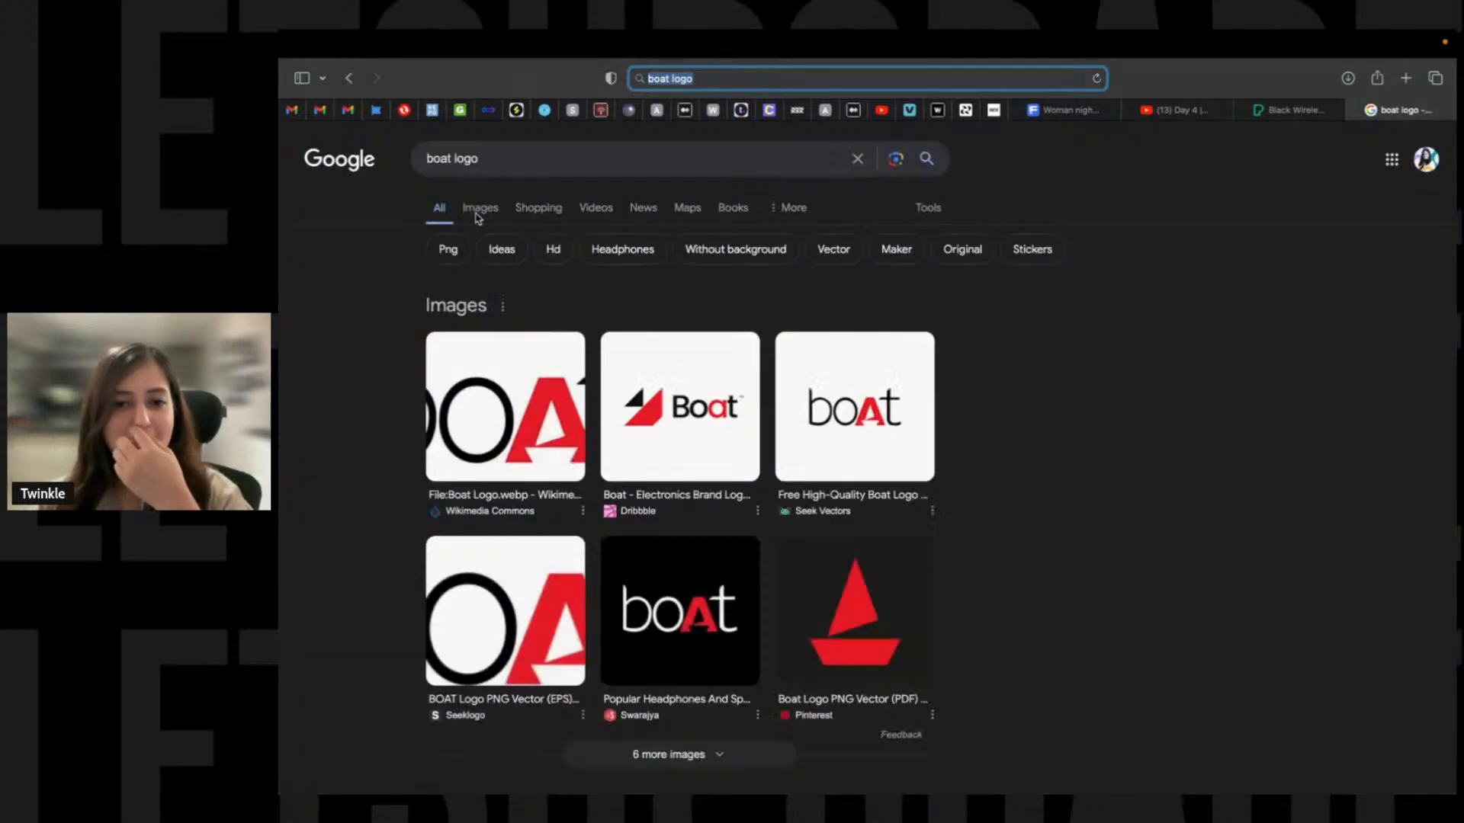
left_click(480, 209)
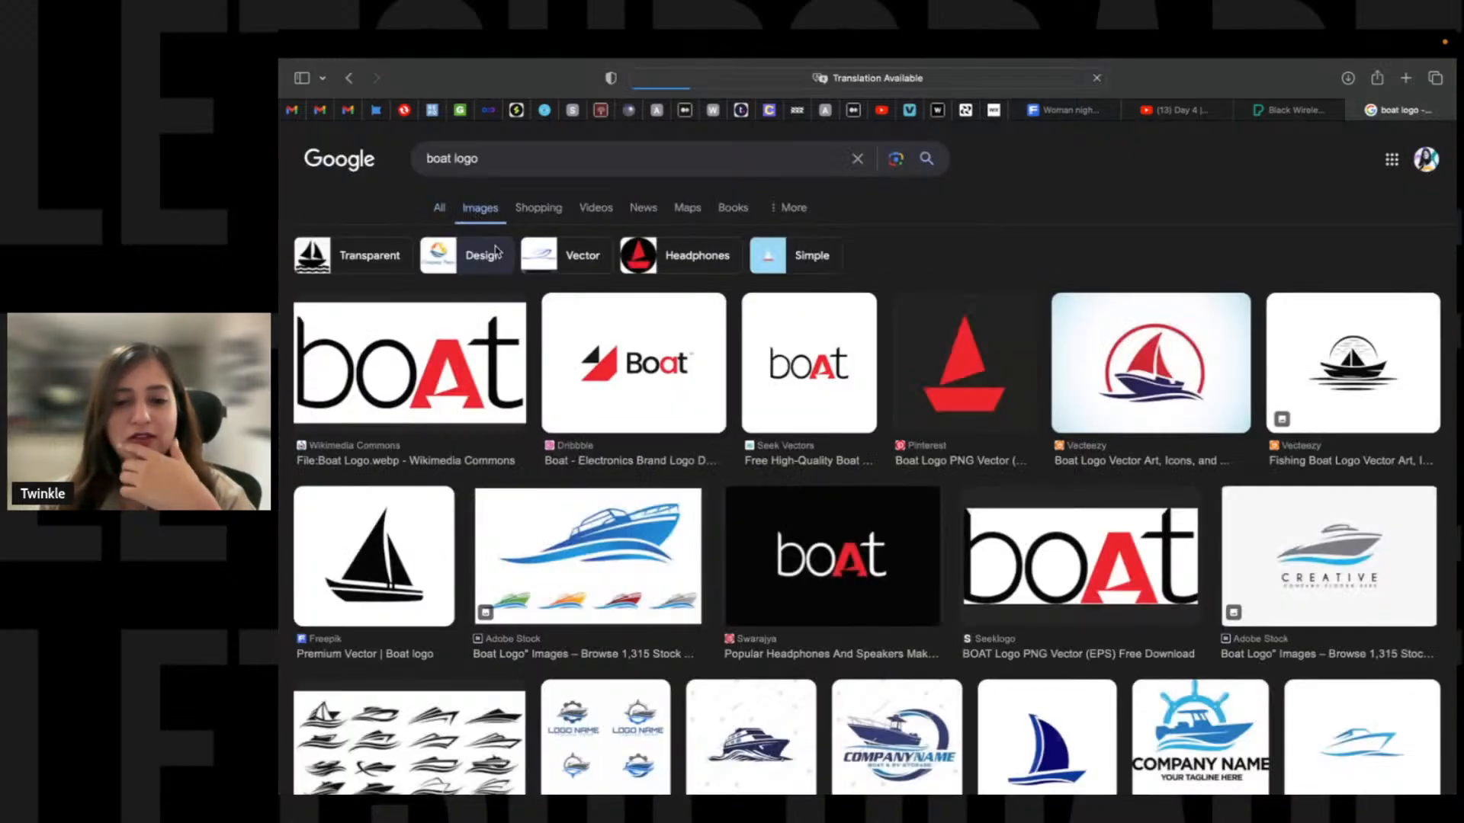
Copy the red and black boAt logo from the Wikimedia Commons result and paste it into the Photoshop advertisement.
left_click(470, 372)
right_click(1141, 379)
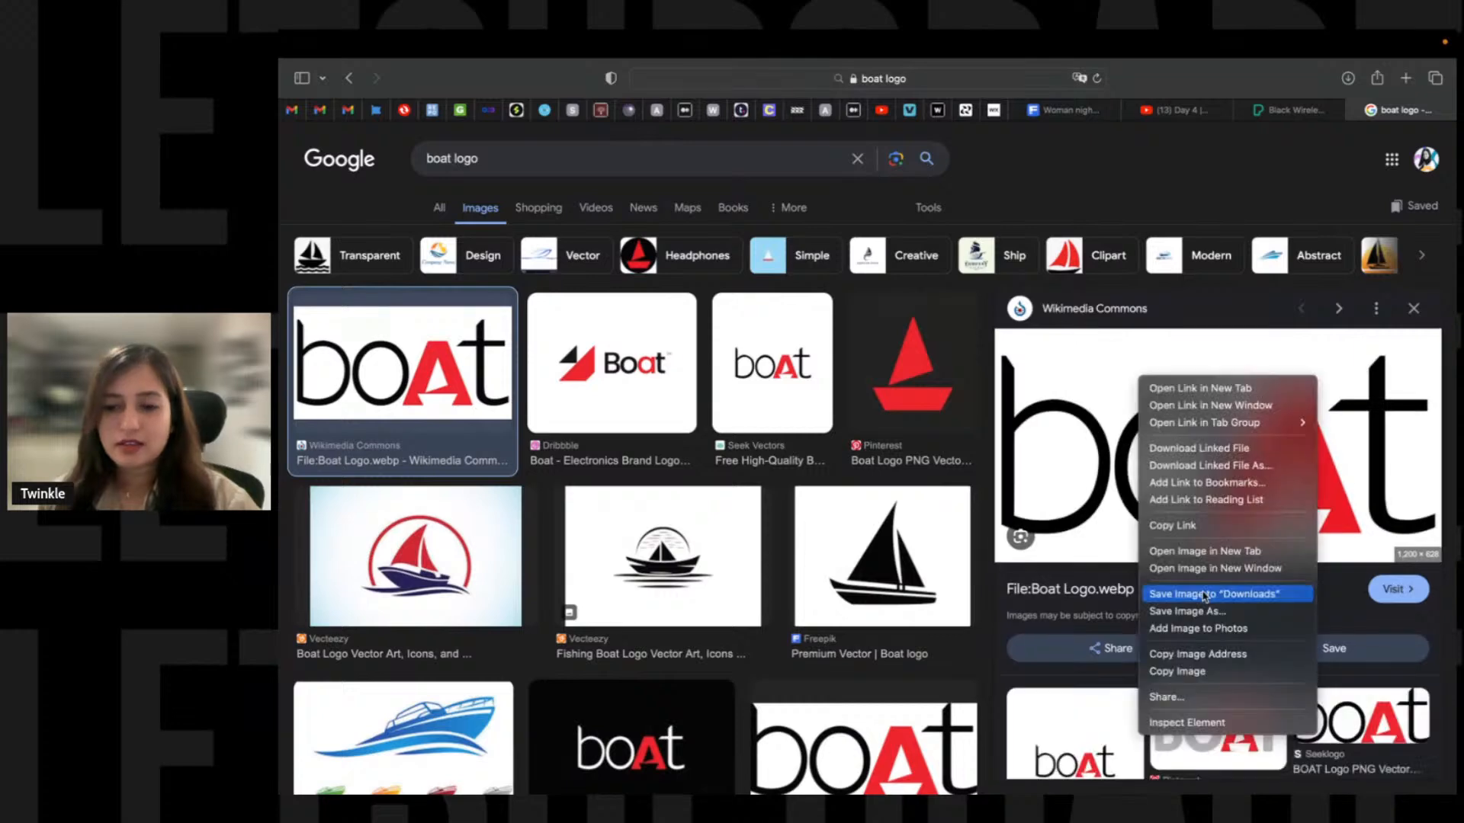
left_click(1203, 595)
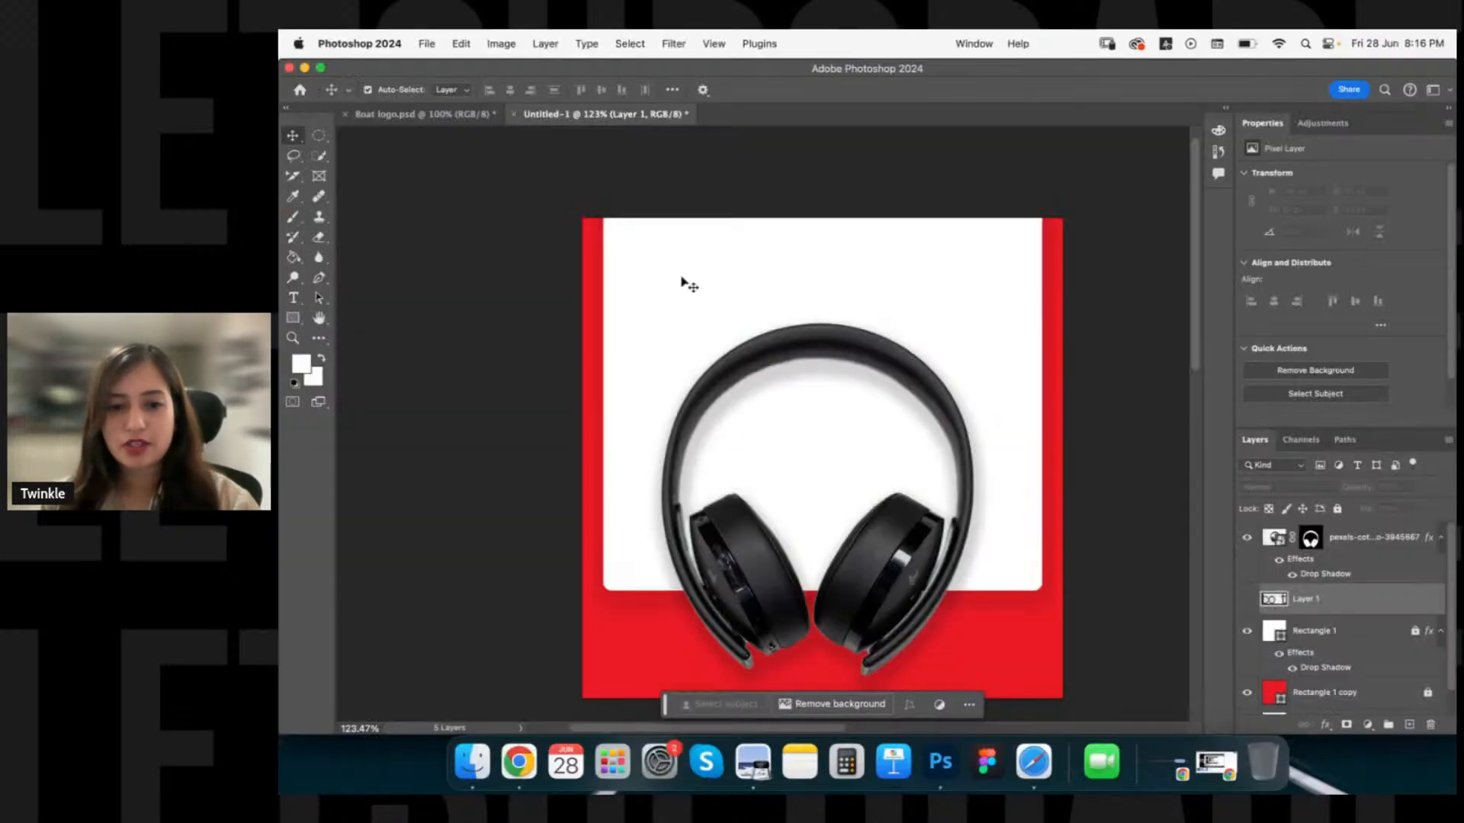
left_click(694, 308)
key("super+v")
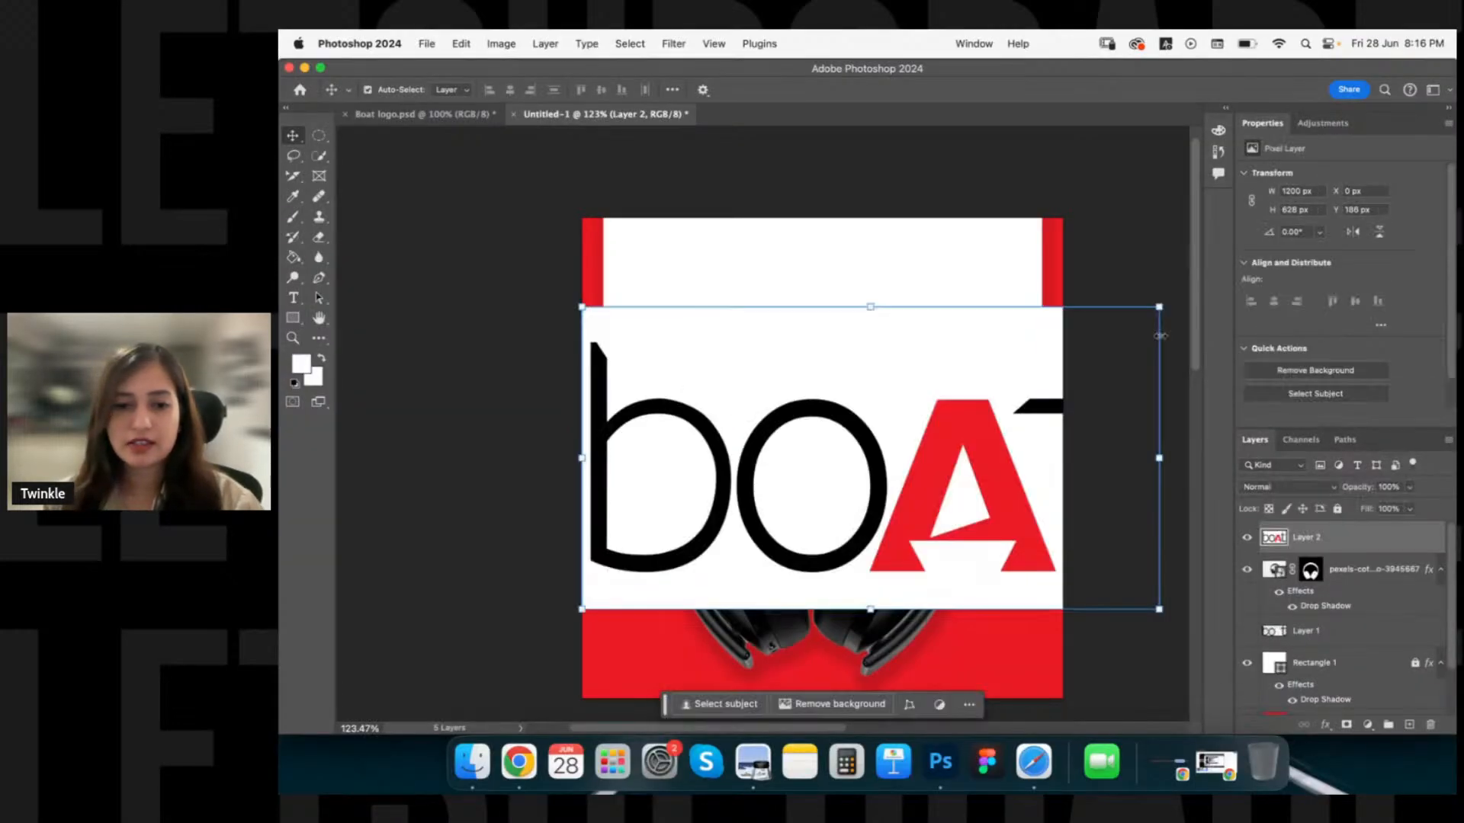
Scale the pasted boAt logo down and place it centred near the top of the white card.
left_click_drag(1159, 307, 672, 530)
left_click_drag(626, 585, 823, 247)
key("Return")
left_click(1120, 244)
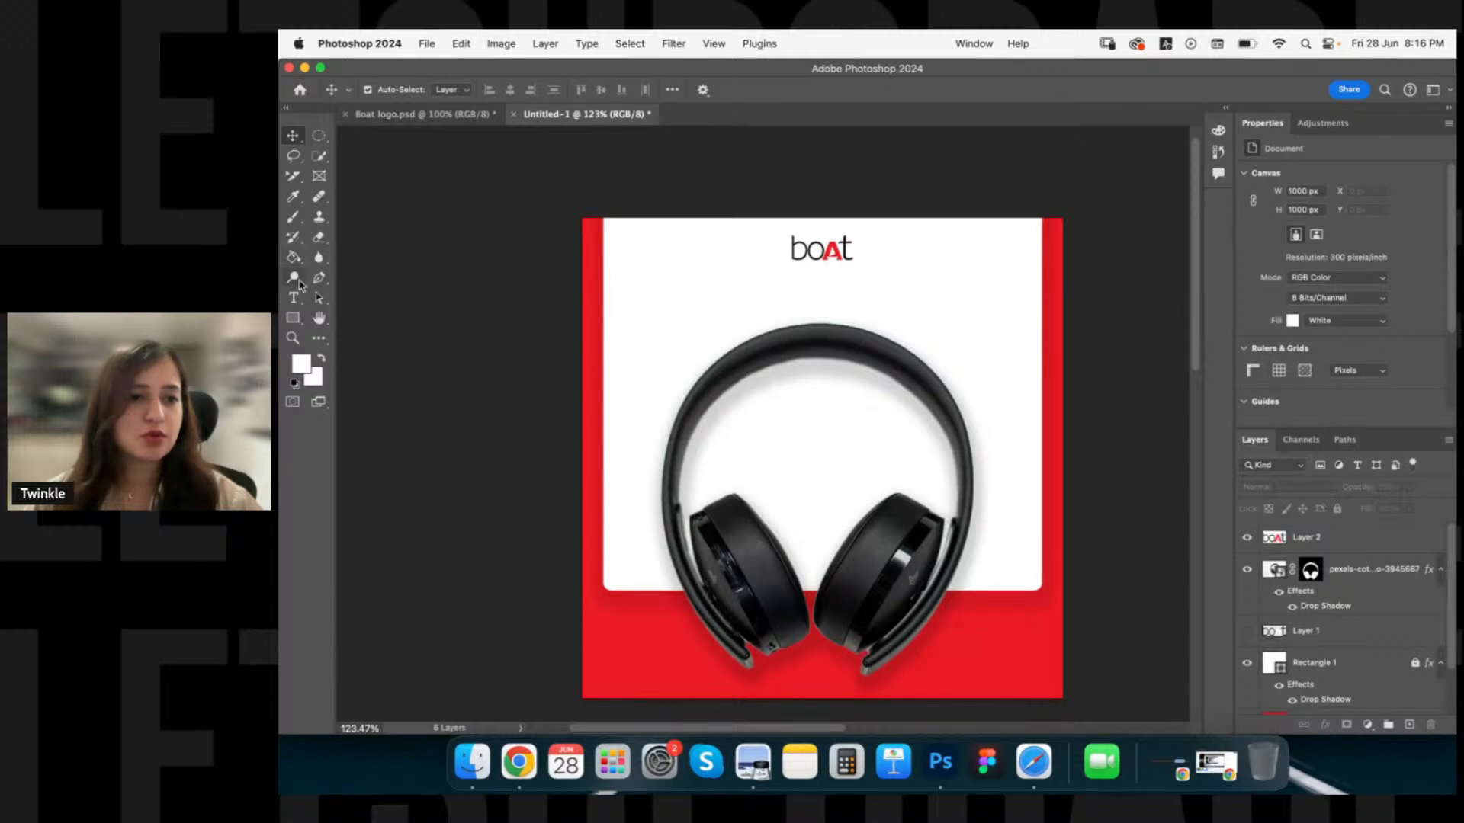
Draw a curved Pen tool path arching just above the headband, with its ends on either side of the headphones.
left_click(321, 279)
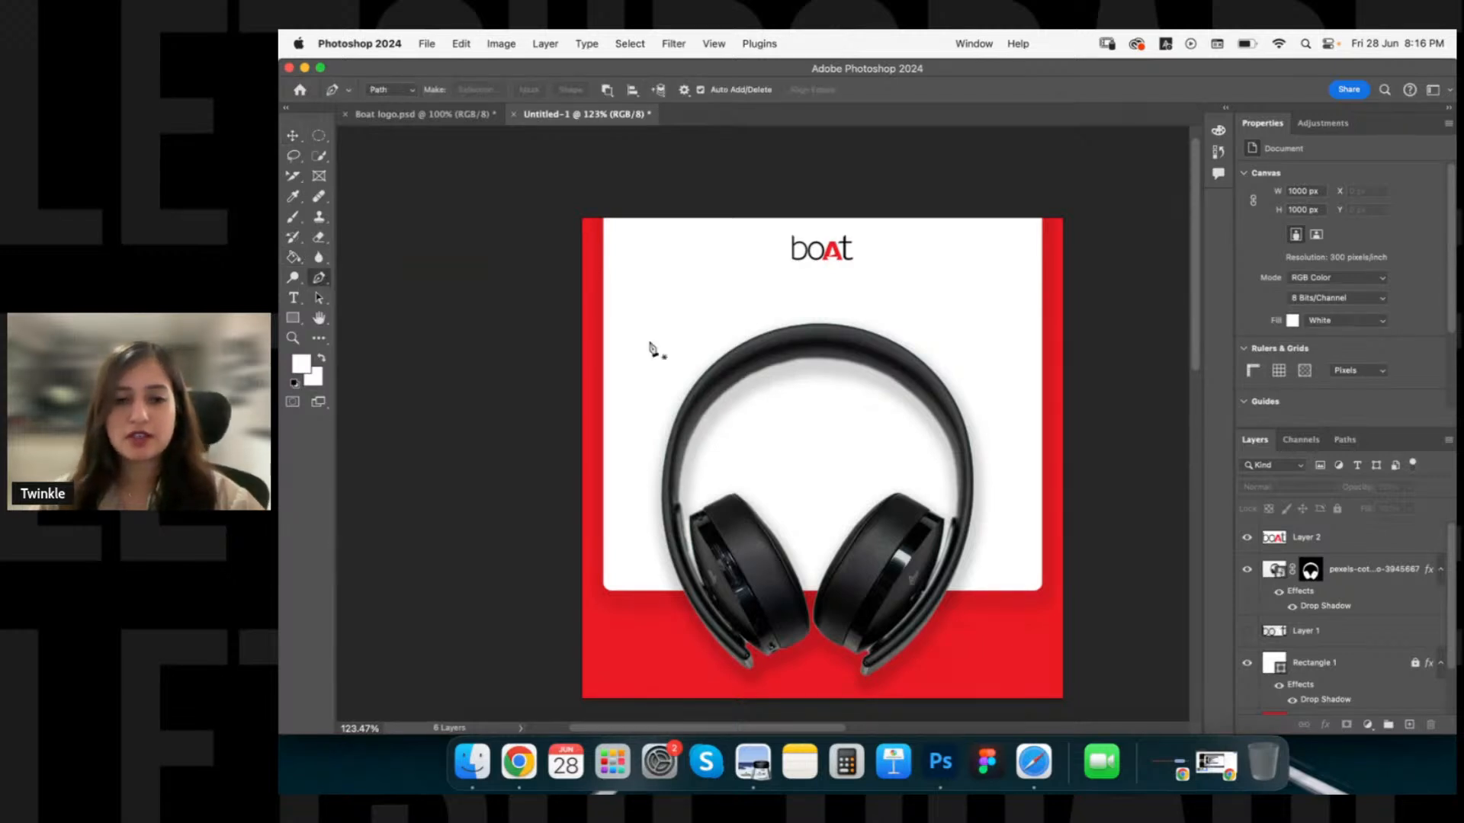
left_click(638, 393)
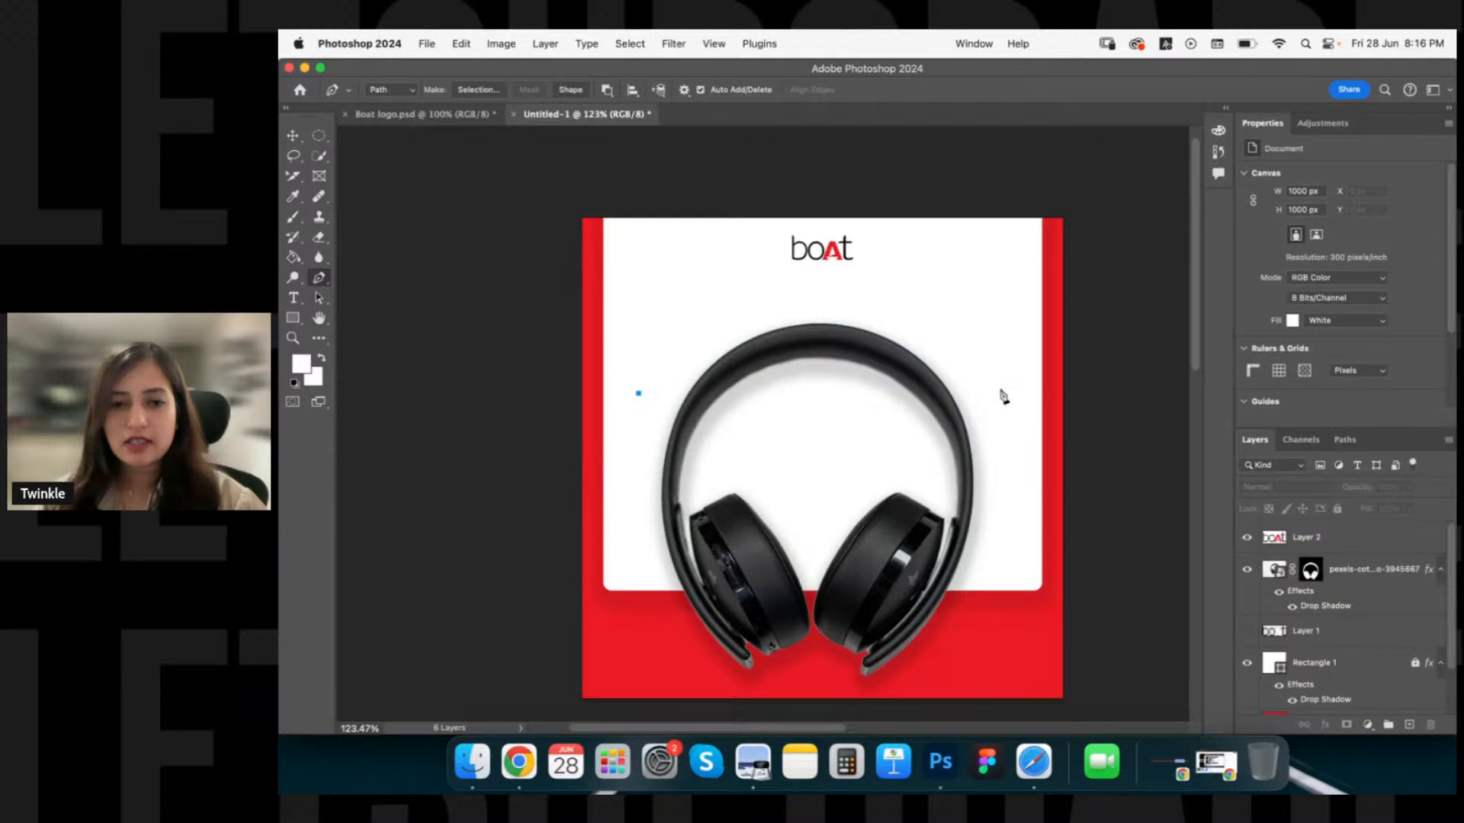
left_click(997, 393)
left_click_drag(997, 395, 997, 613)
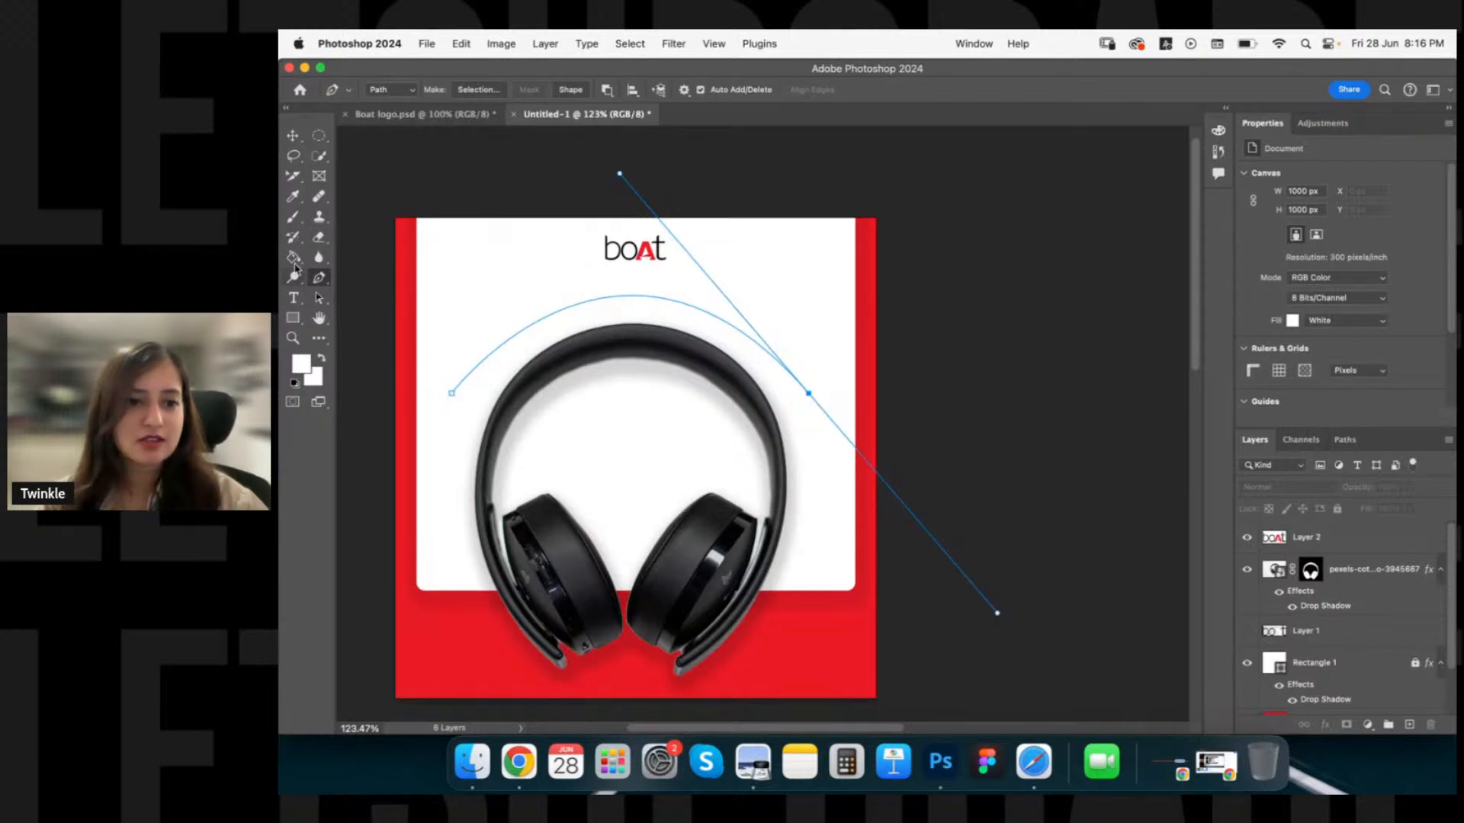
left_click(294, 297)
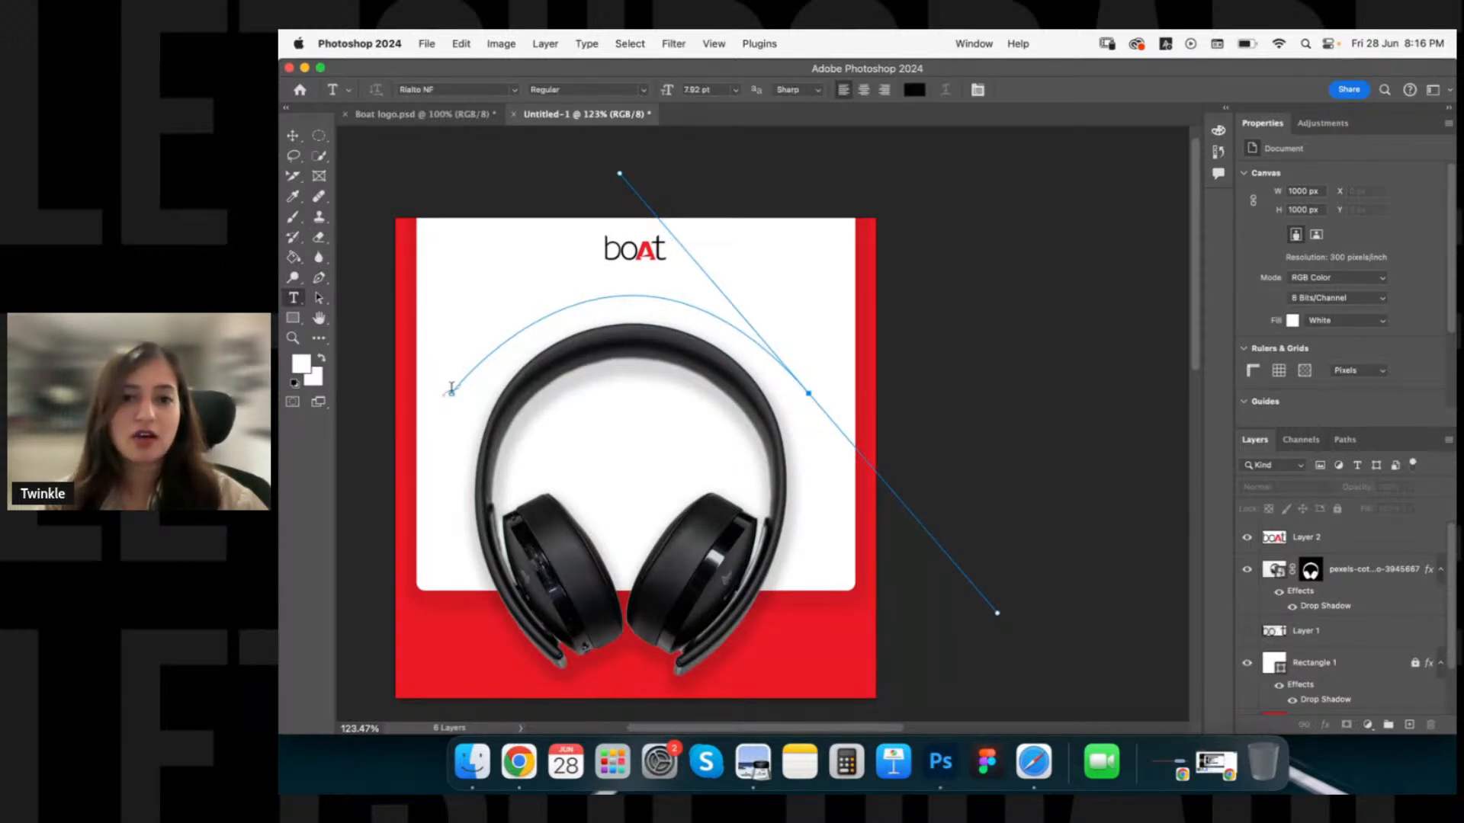
left_click(451, 389)
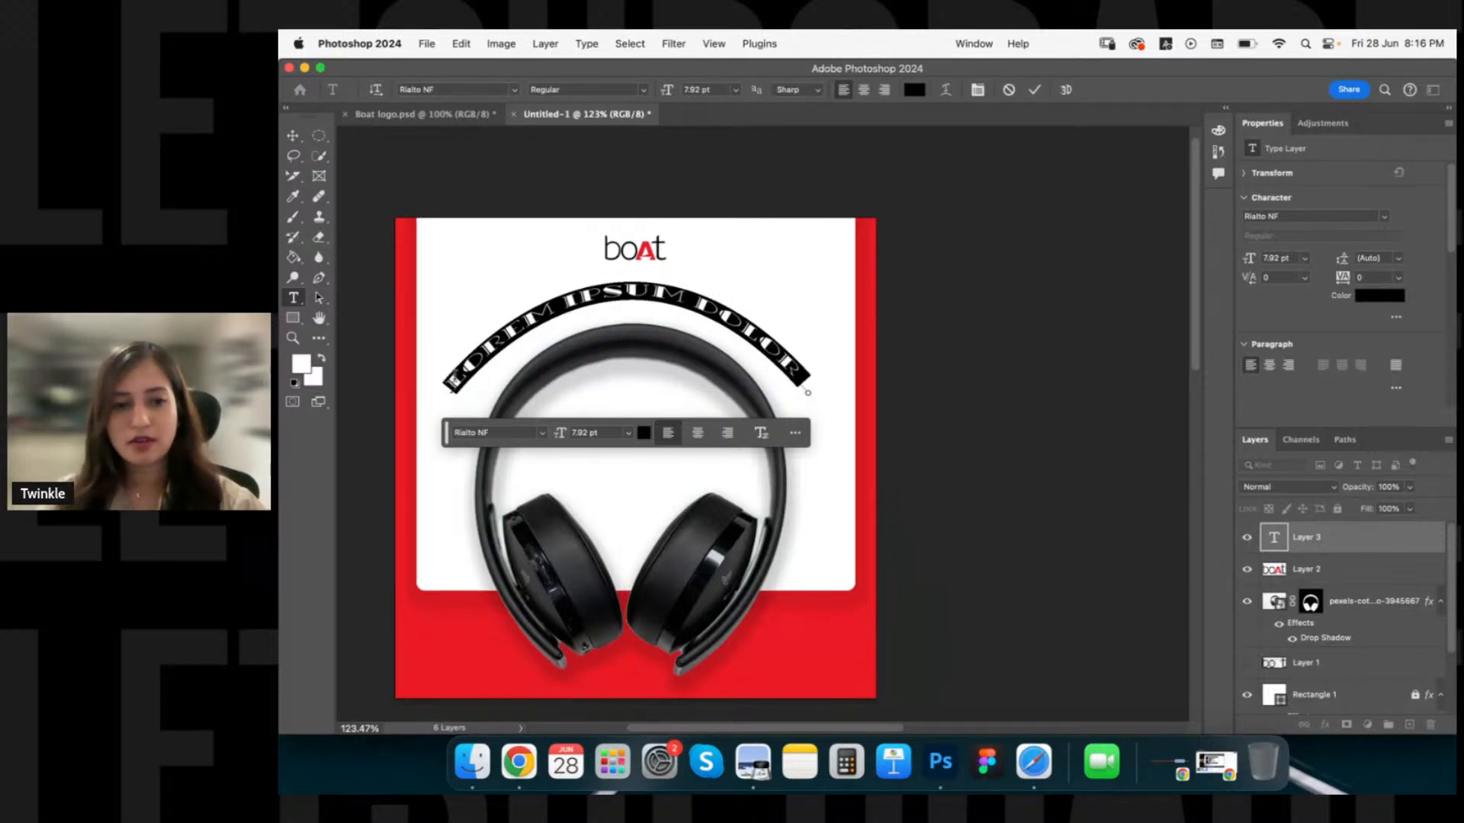
type("NEW L")
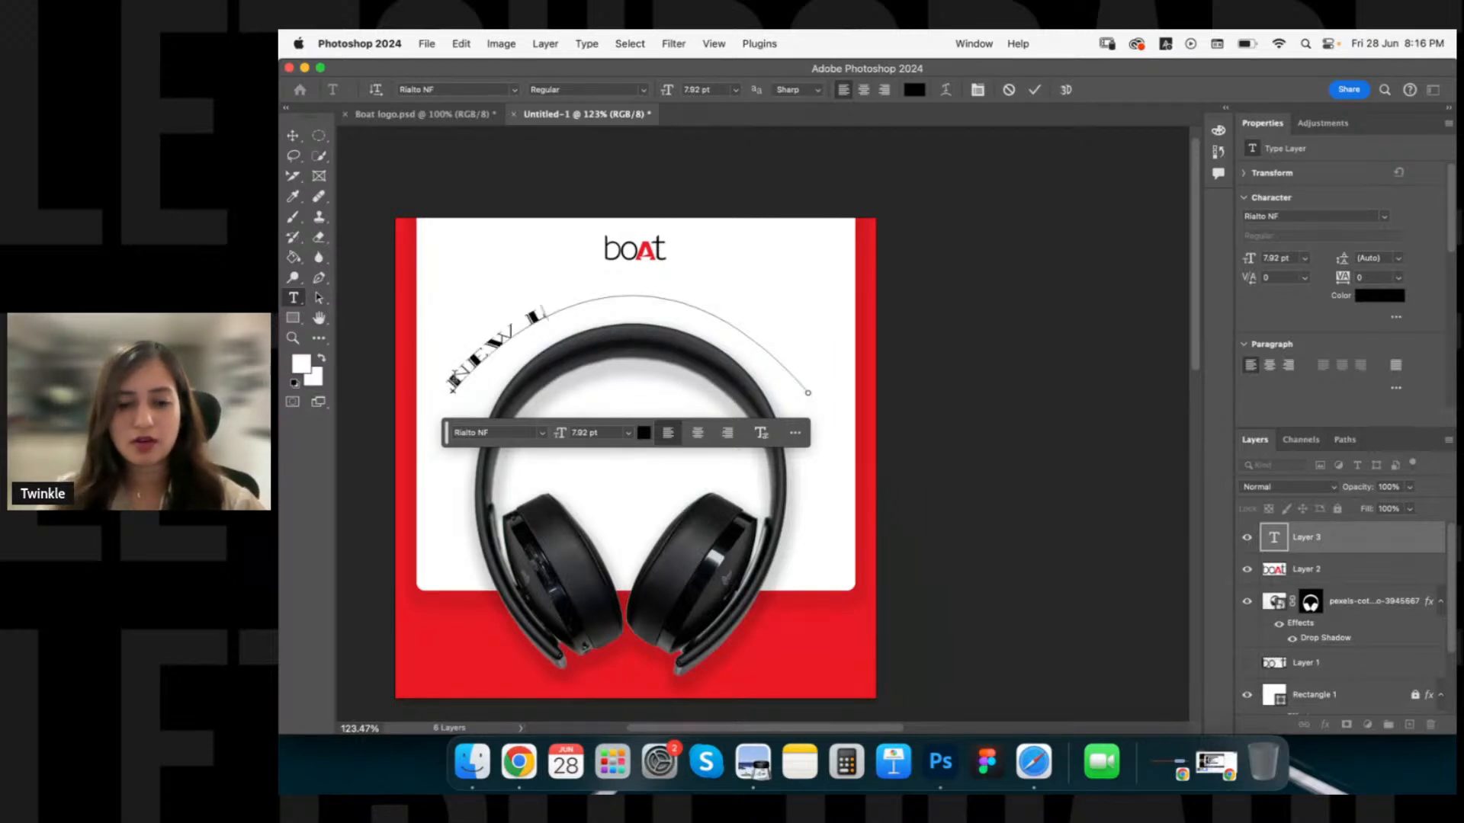
type("AUNCH")
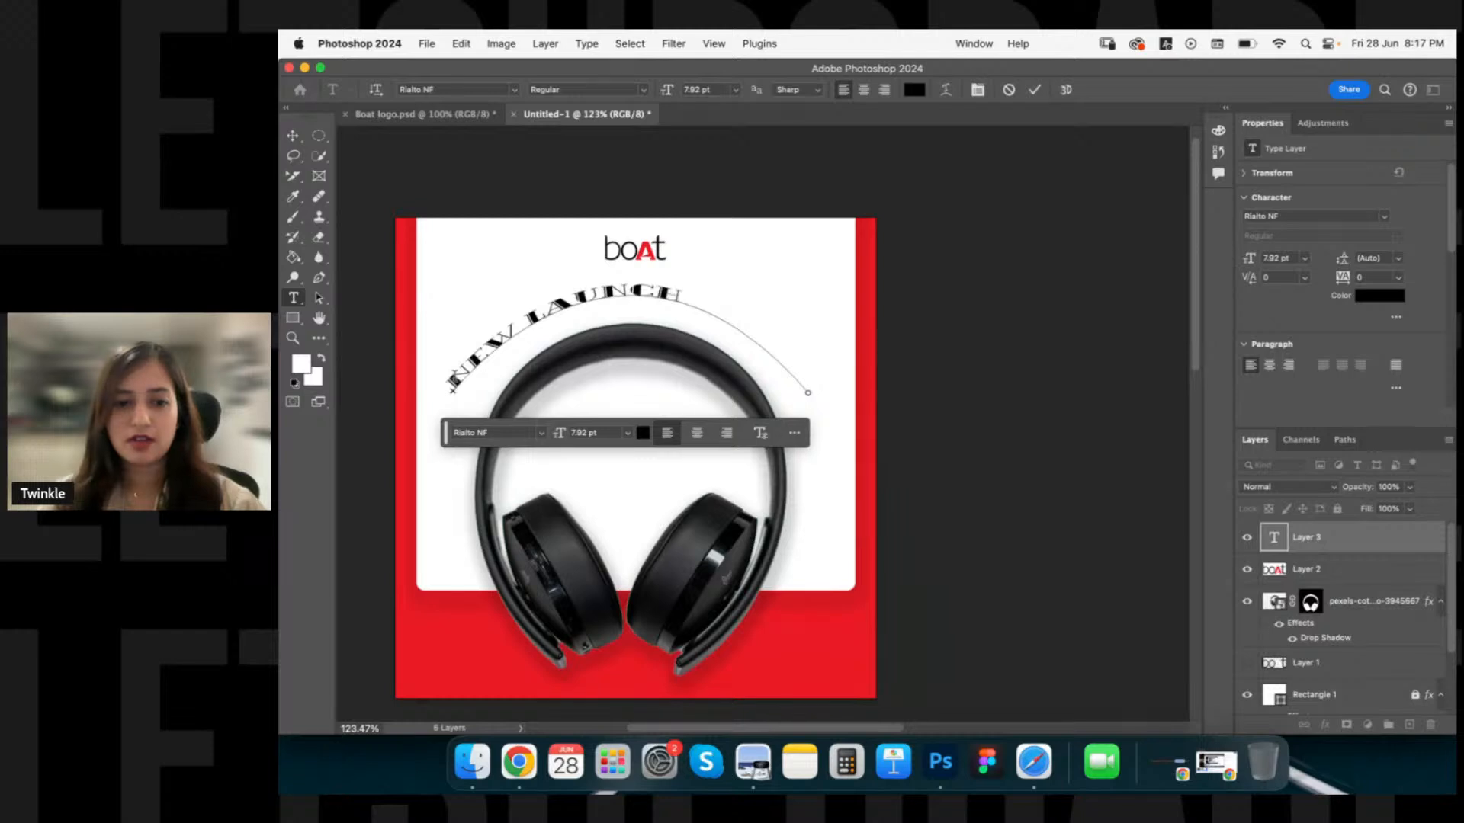
key("BackSpace")
key("BackSpace")
key("BackSpace")
key("BackSpace")
key("BackSpace")
key("BackSpace")
key("BackSpace")
key("BackSpace")
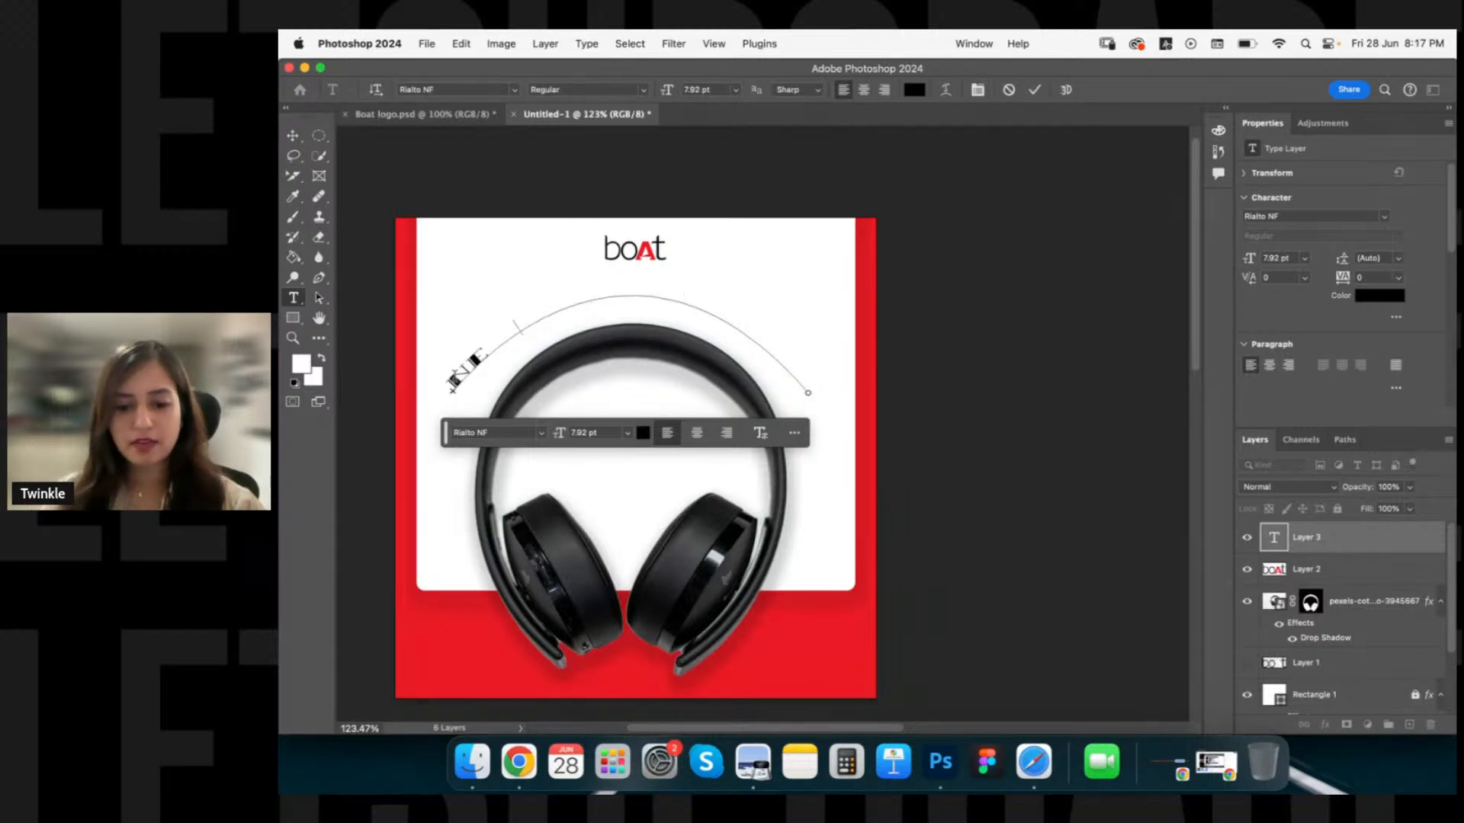
type("WLY LA")
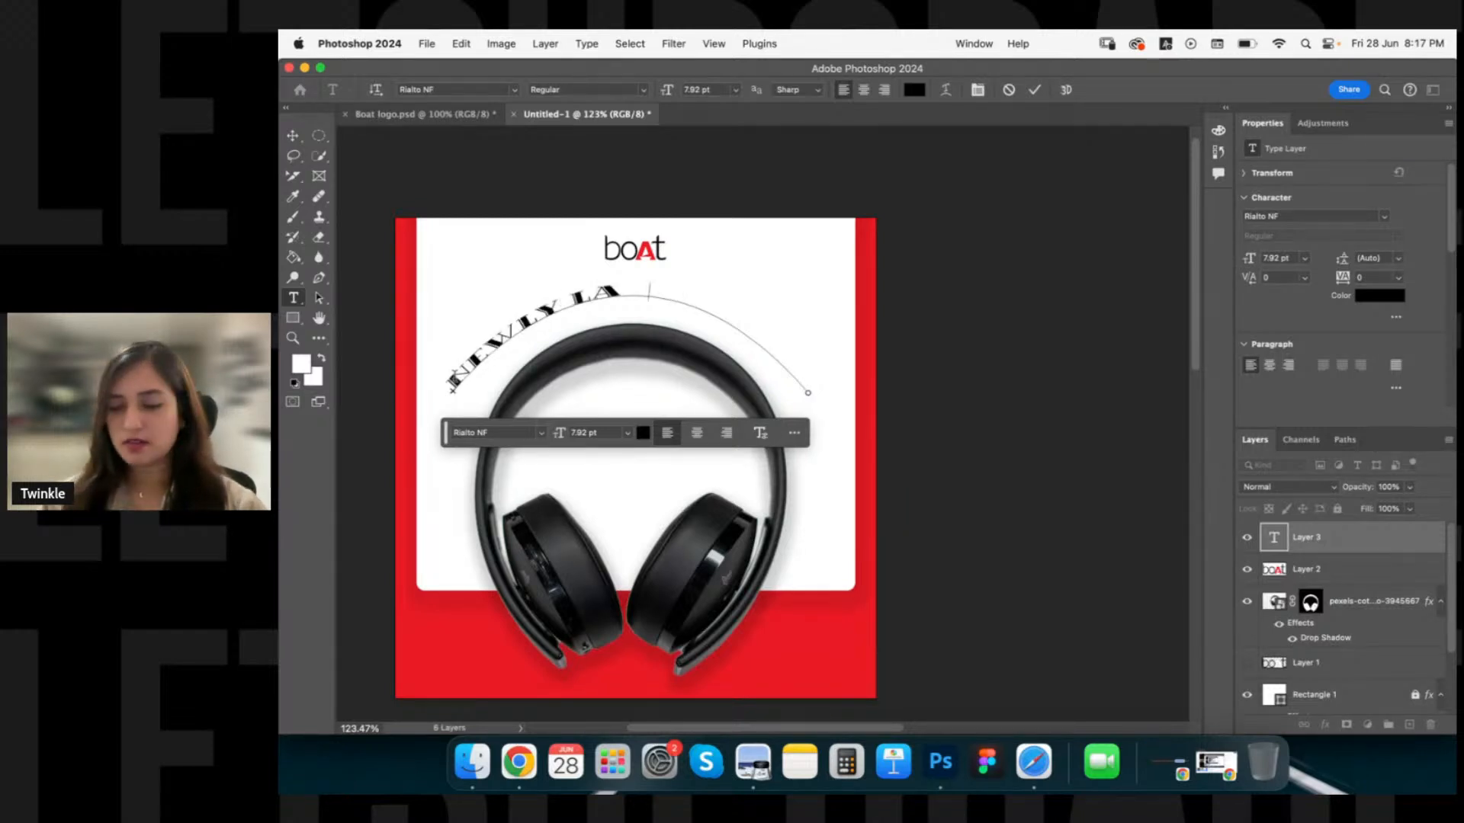
type("UNCHED")
key("super+a")
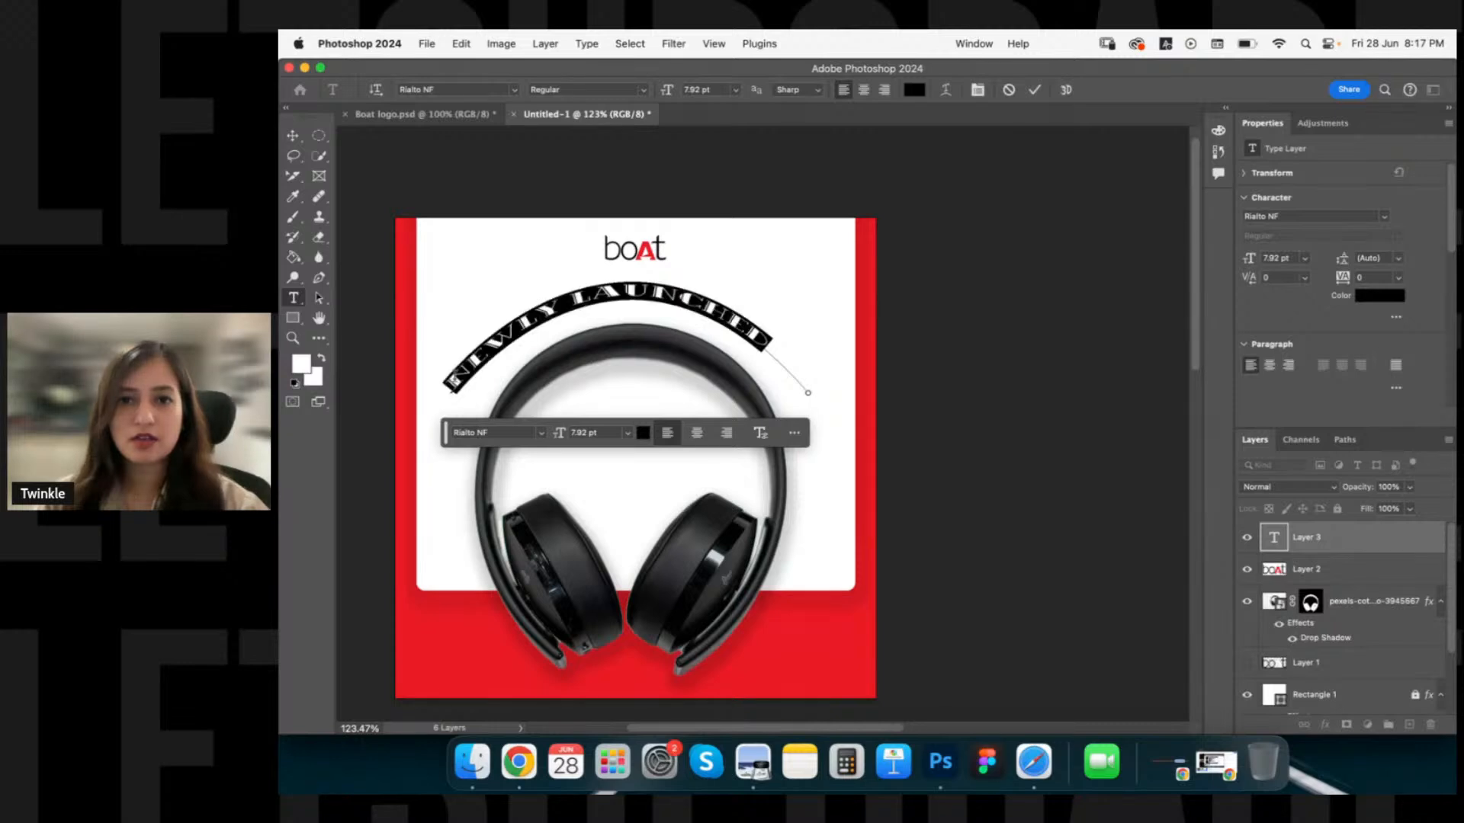
left_click(864, 89)
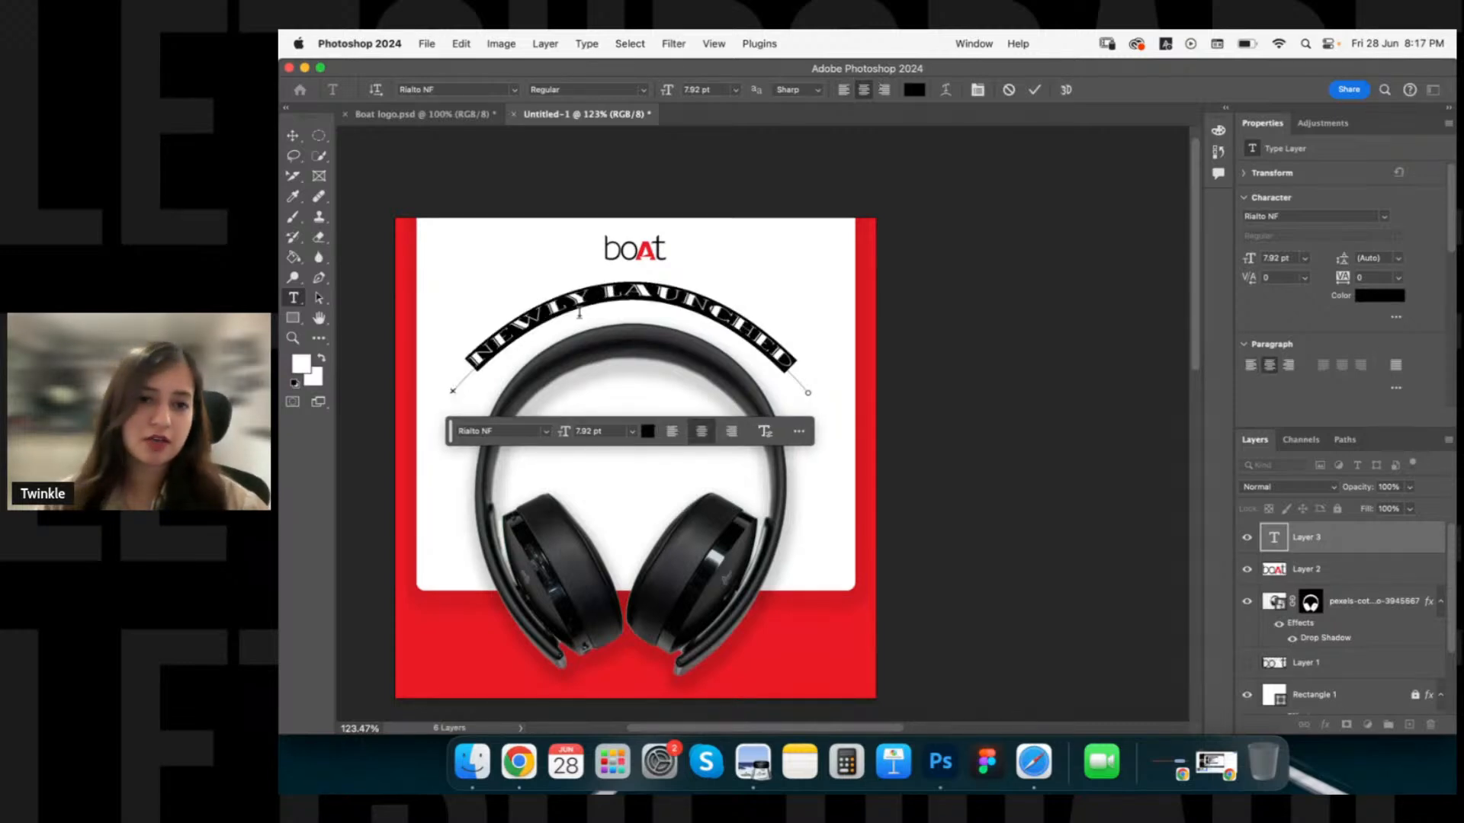
left_click(547, 433)
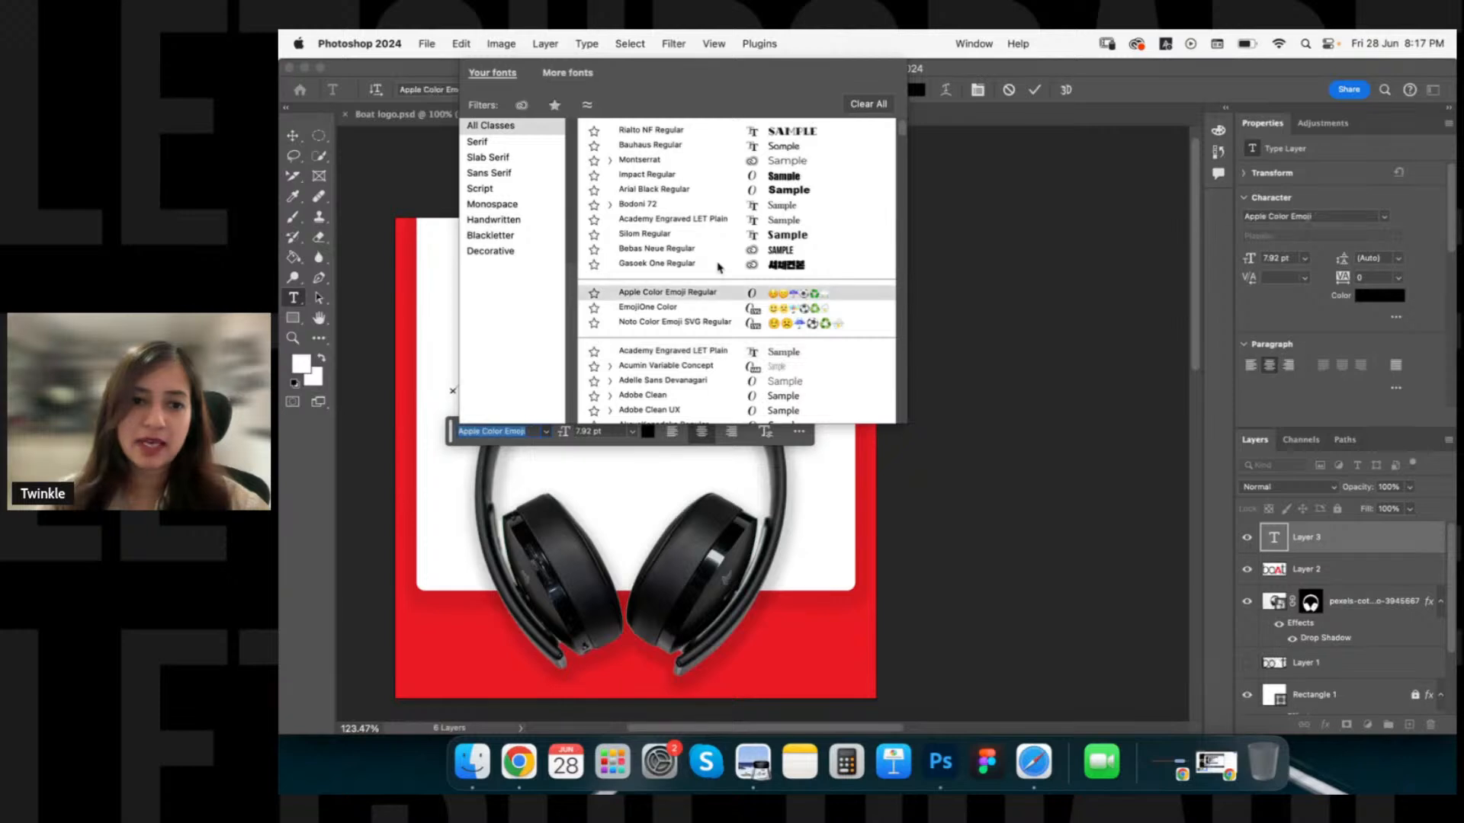
left_click(726, 234)
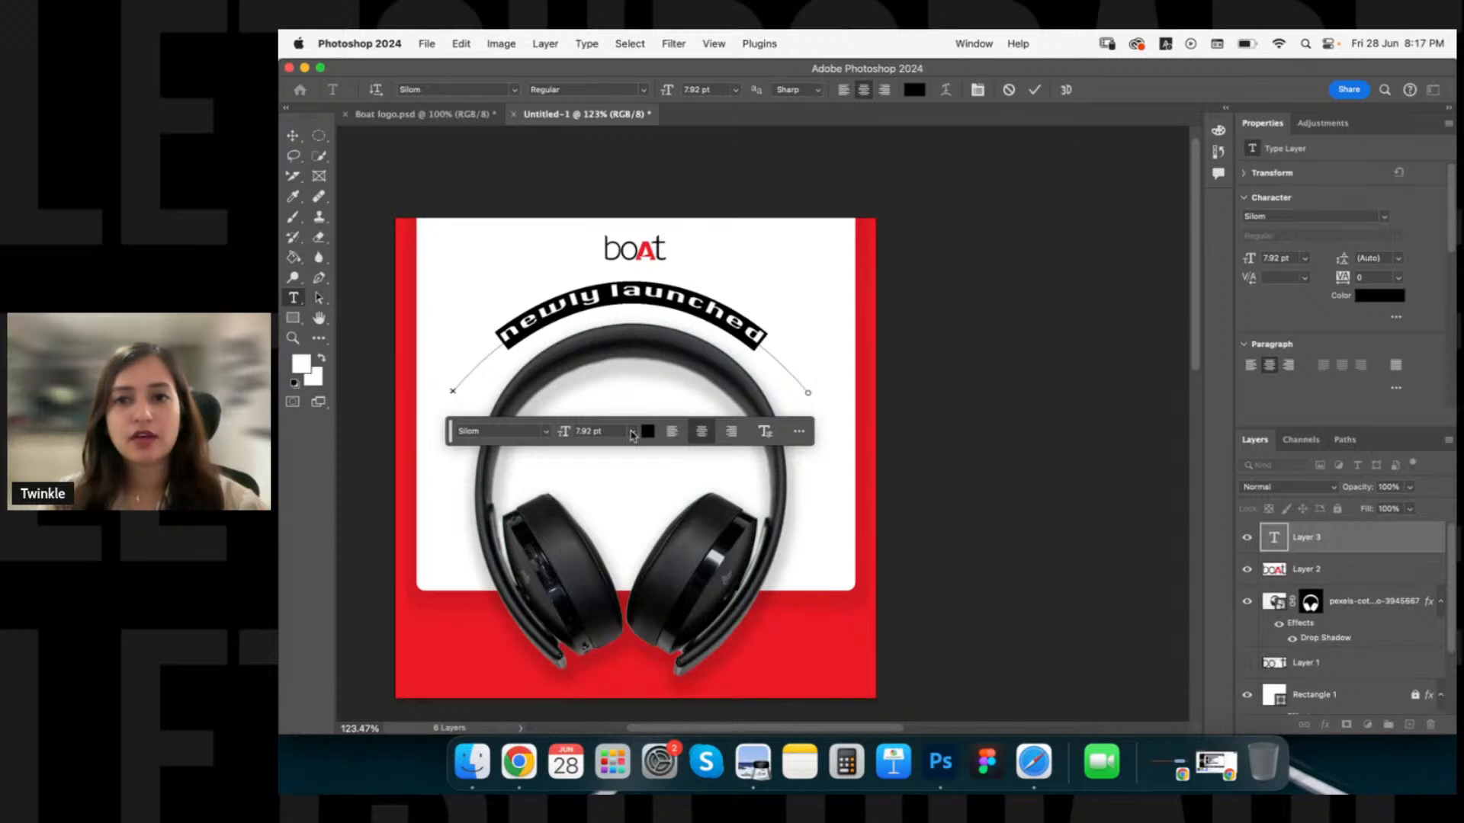
left_click(631, 433)
left_click(1046, 45)
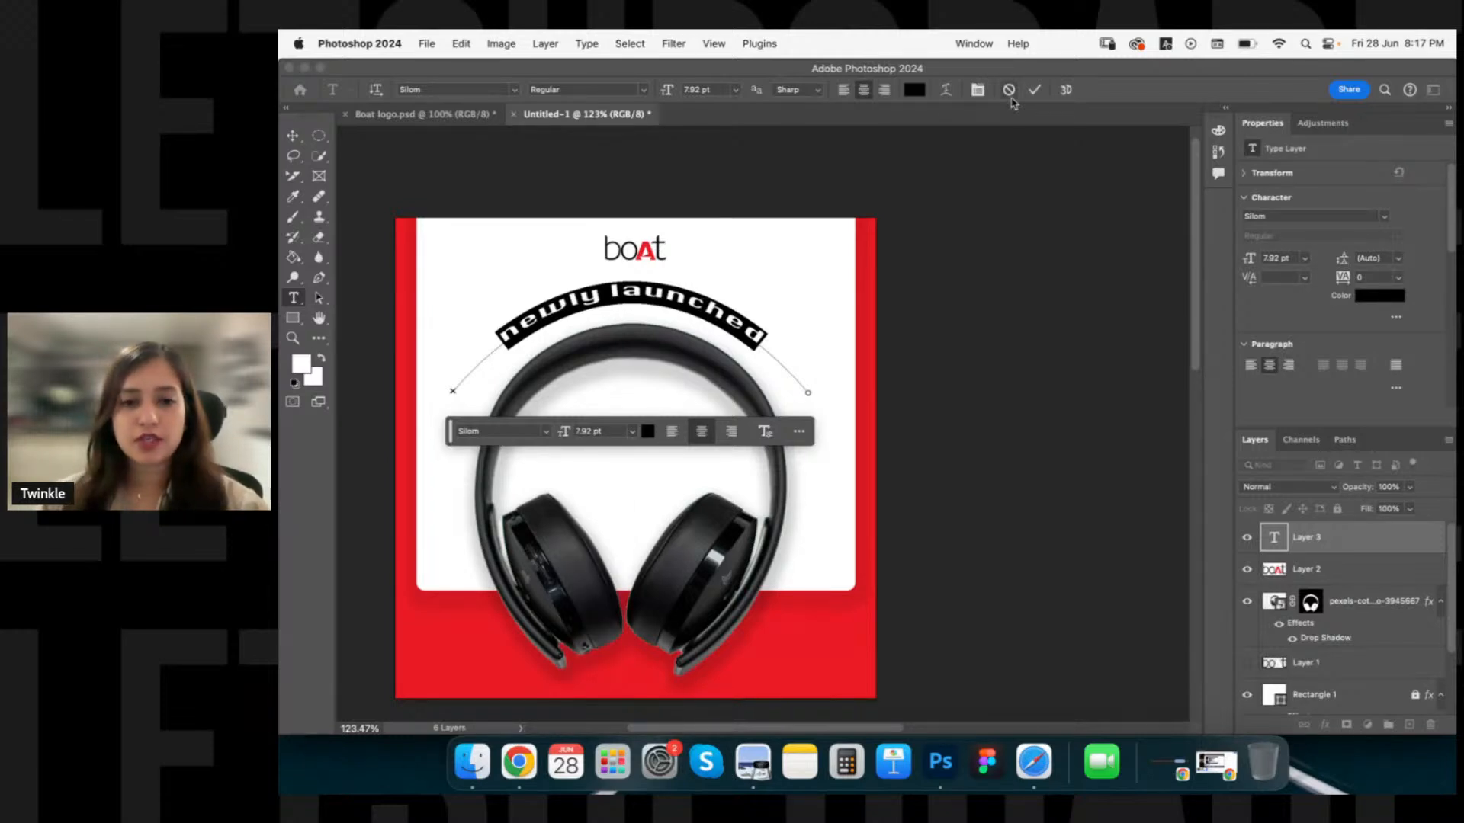
left_click(1008, 90)
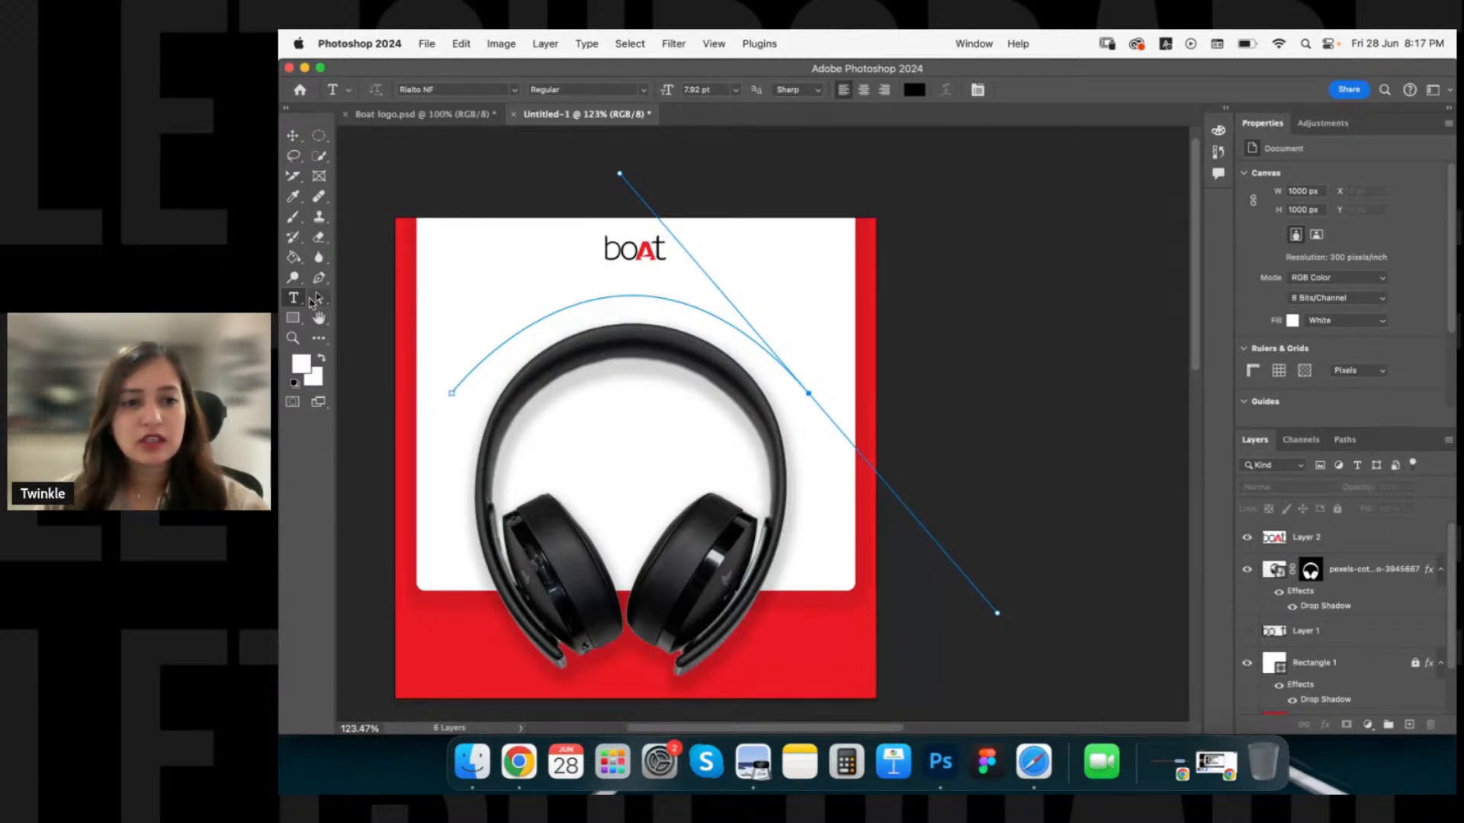
Add centre-aligned text reading "Newly Launched" along the arched path in the Silom font.
left_click(451, 389)
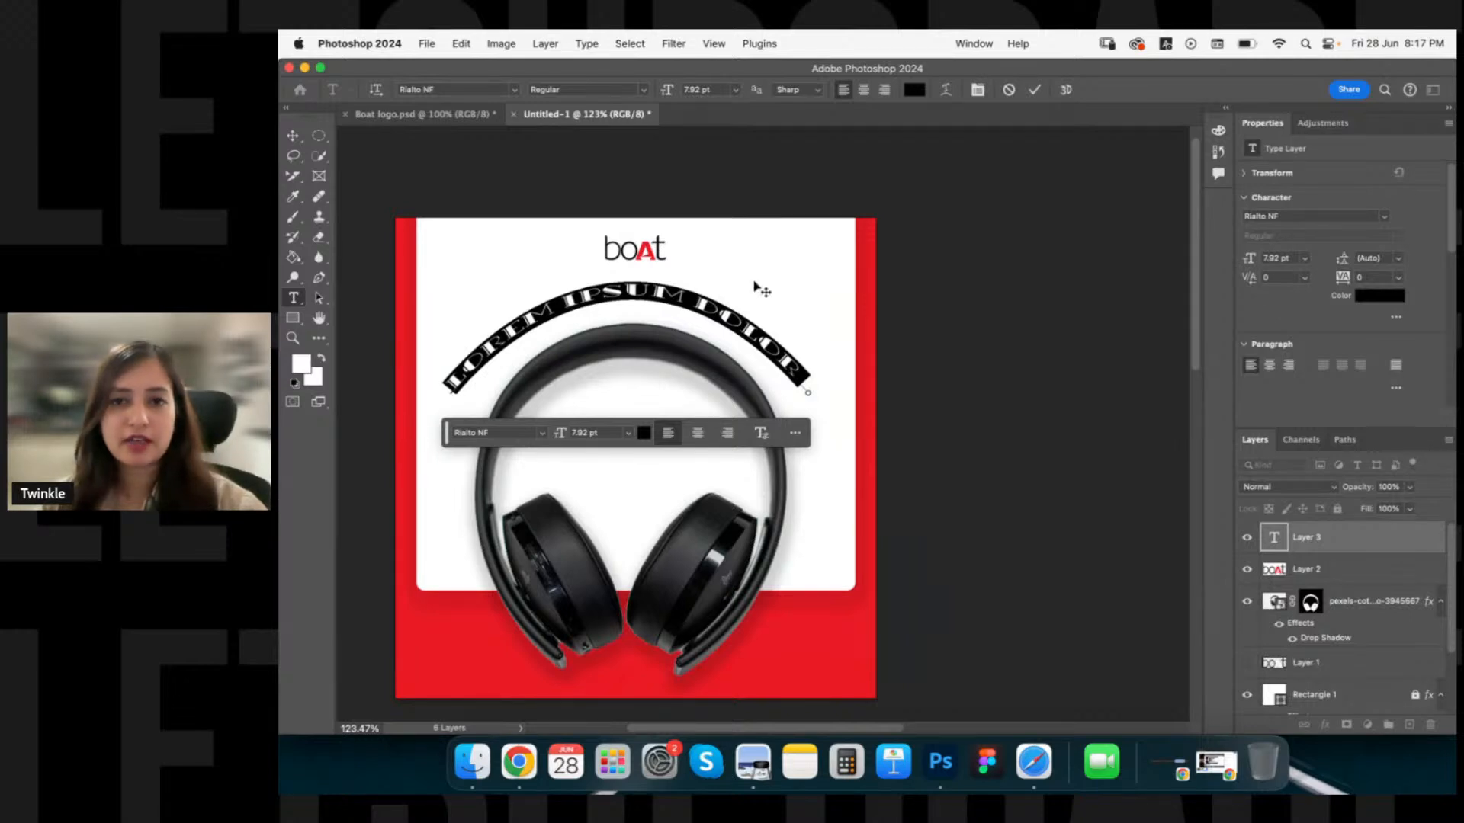
left_click(864, 90)
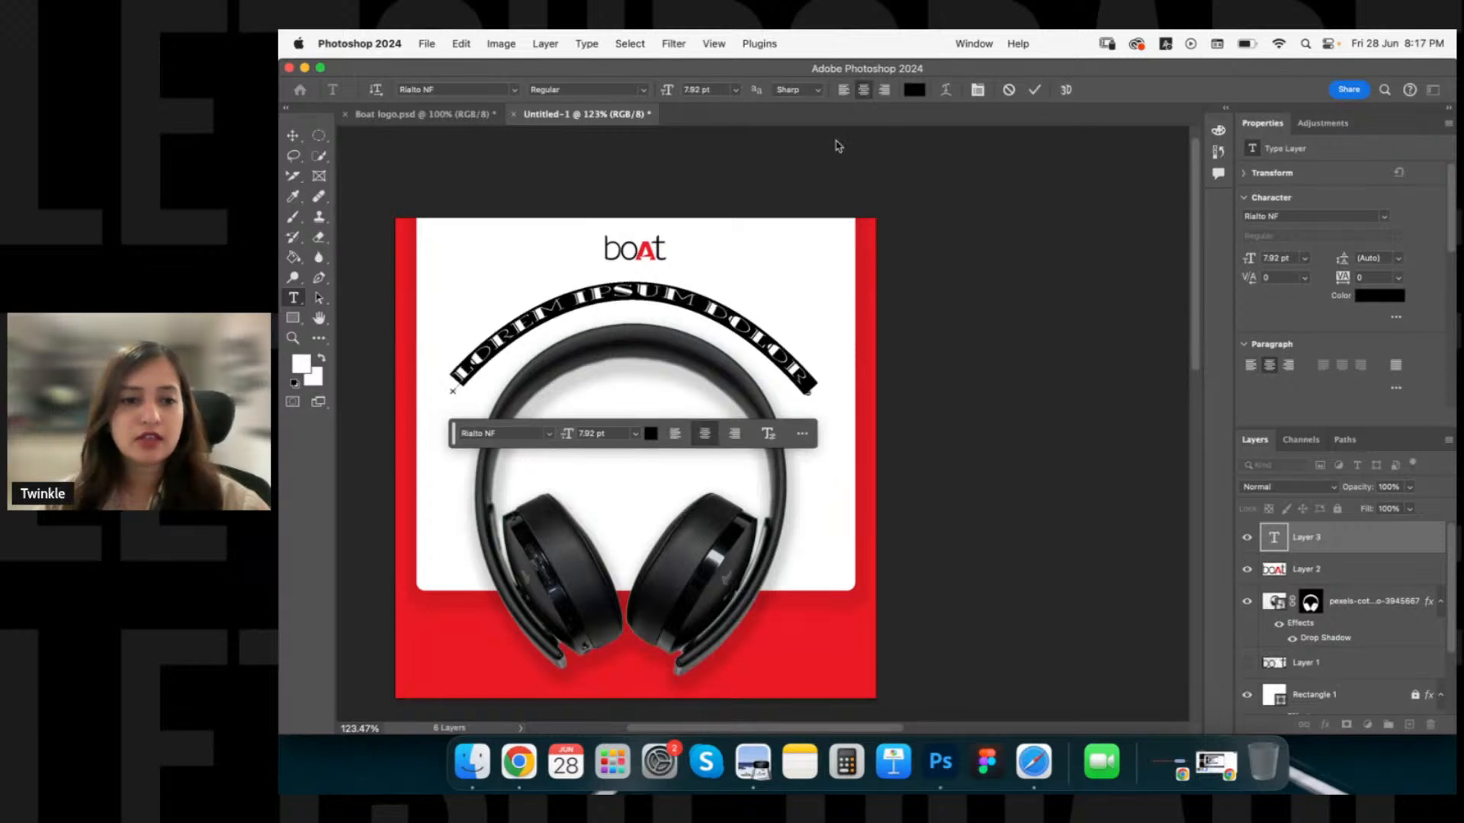
left_click(548, 431)
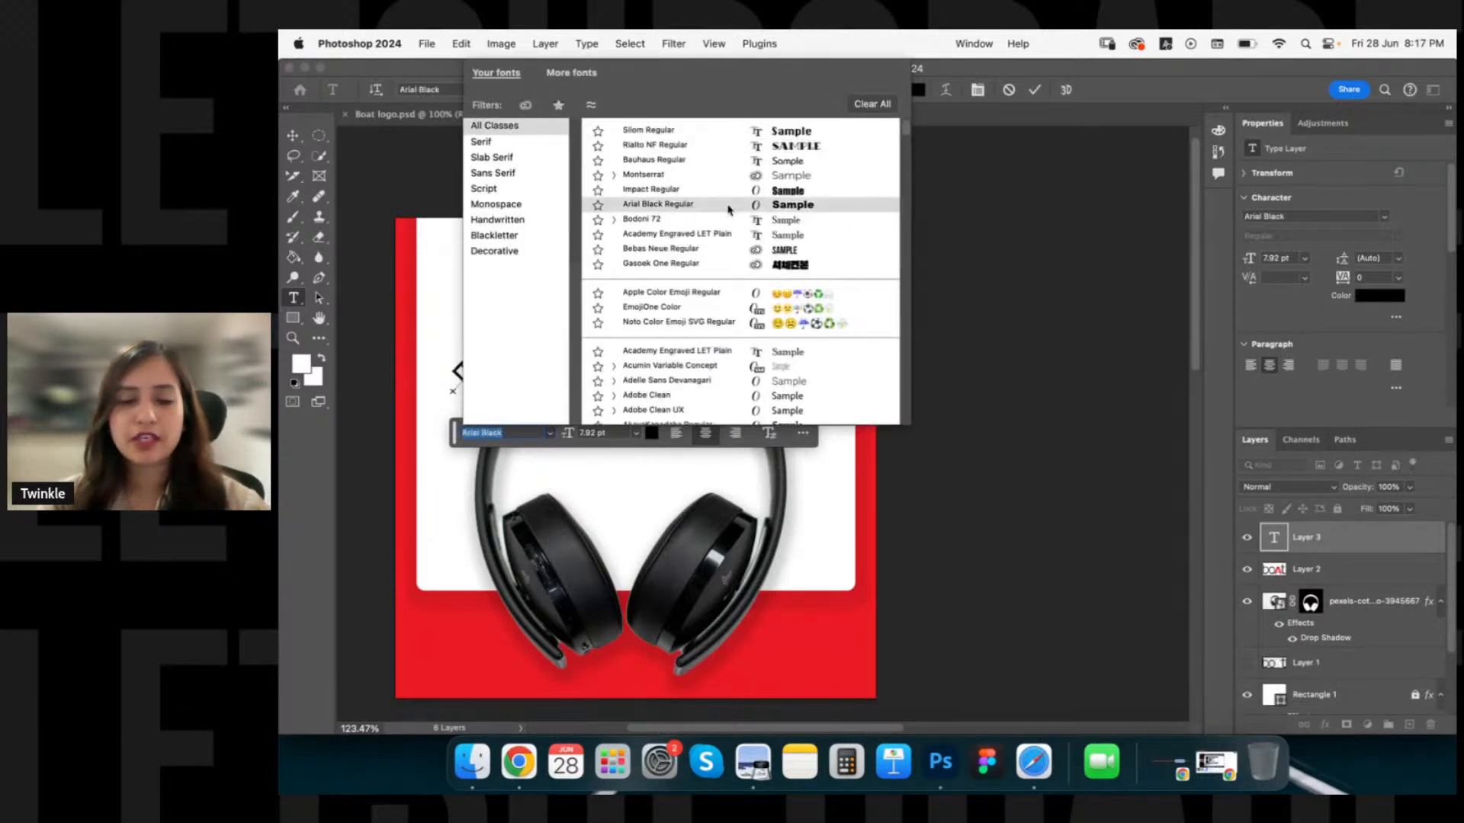
left_click(733, 137)
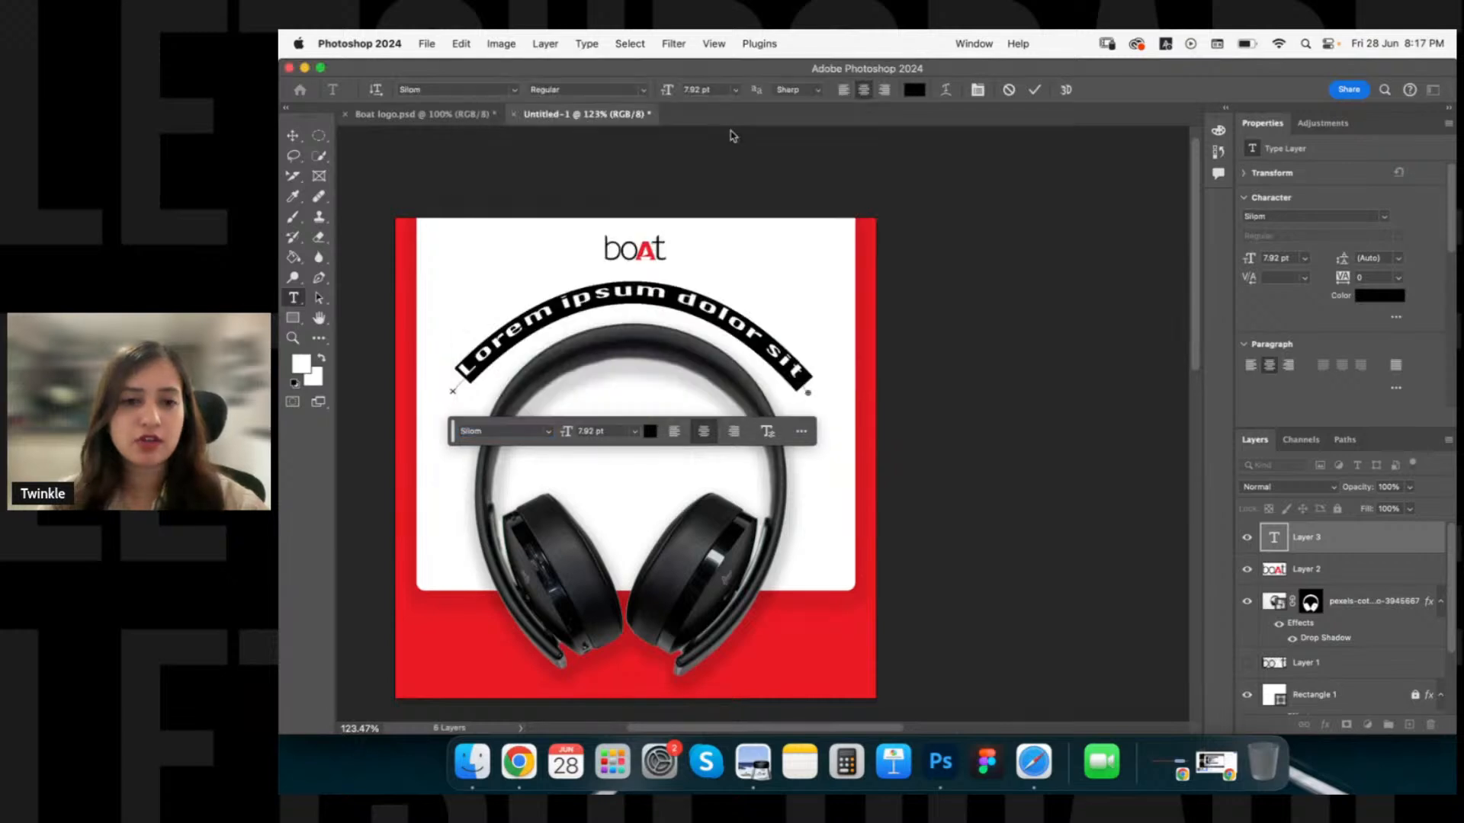
left_click(591, 310)
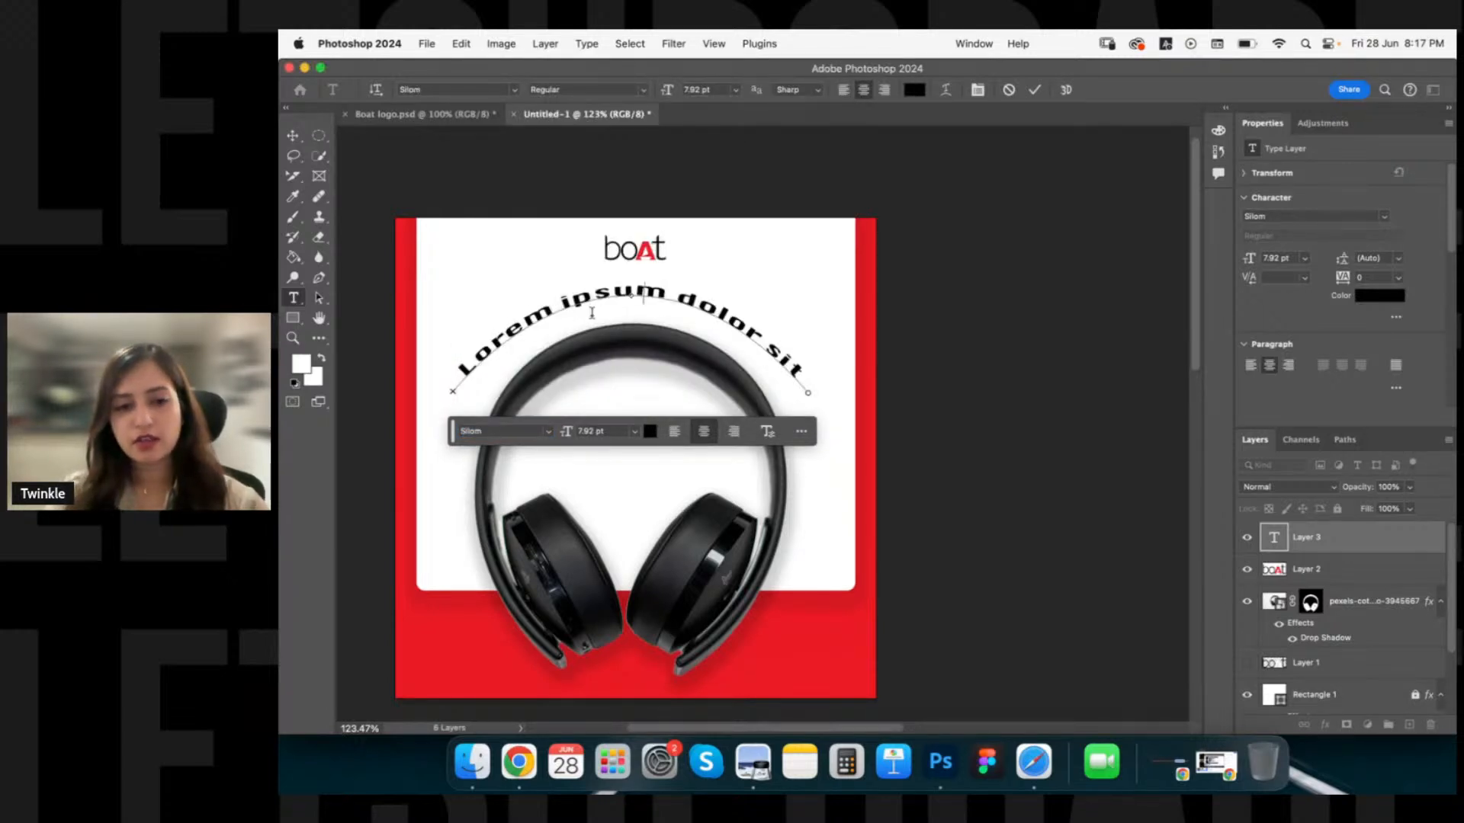
key("super+a")
type("Newly ")
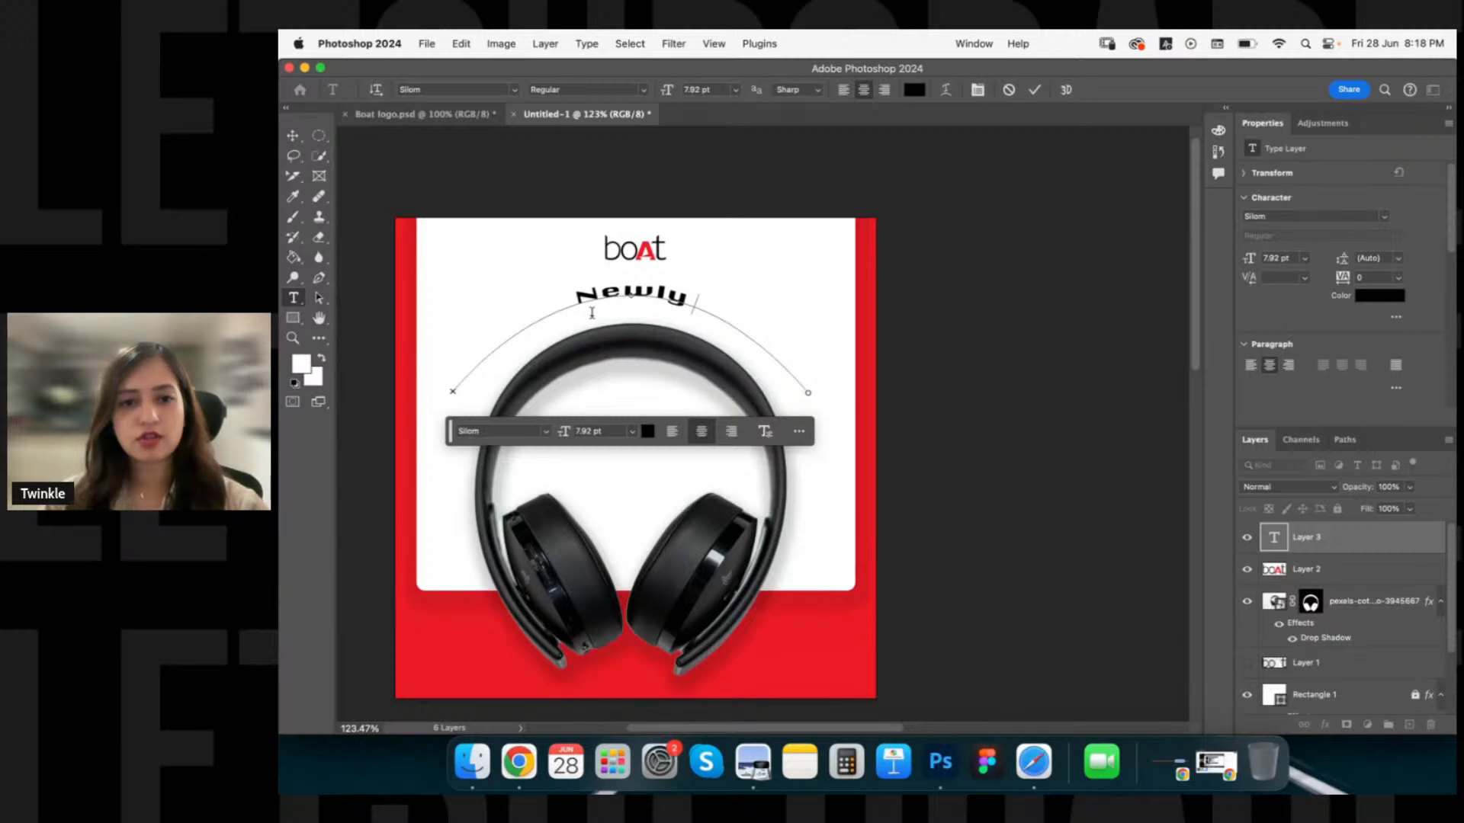
type("Launched")
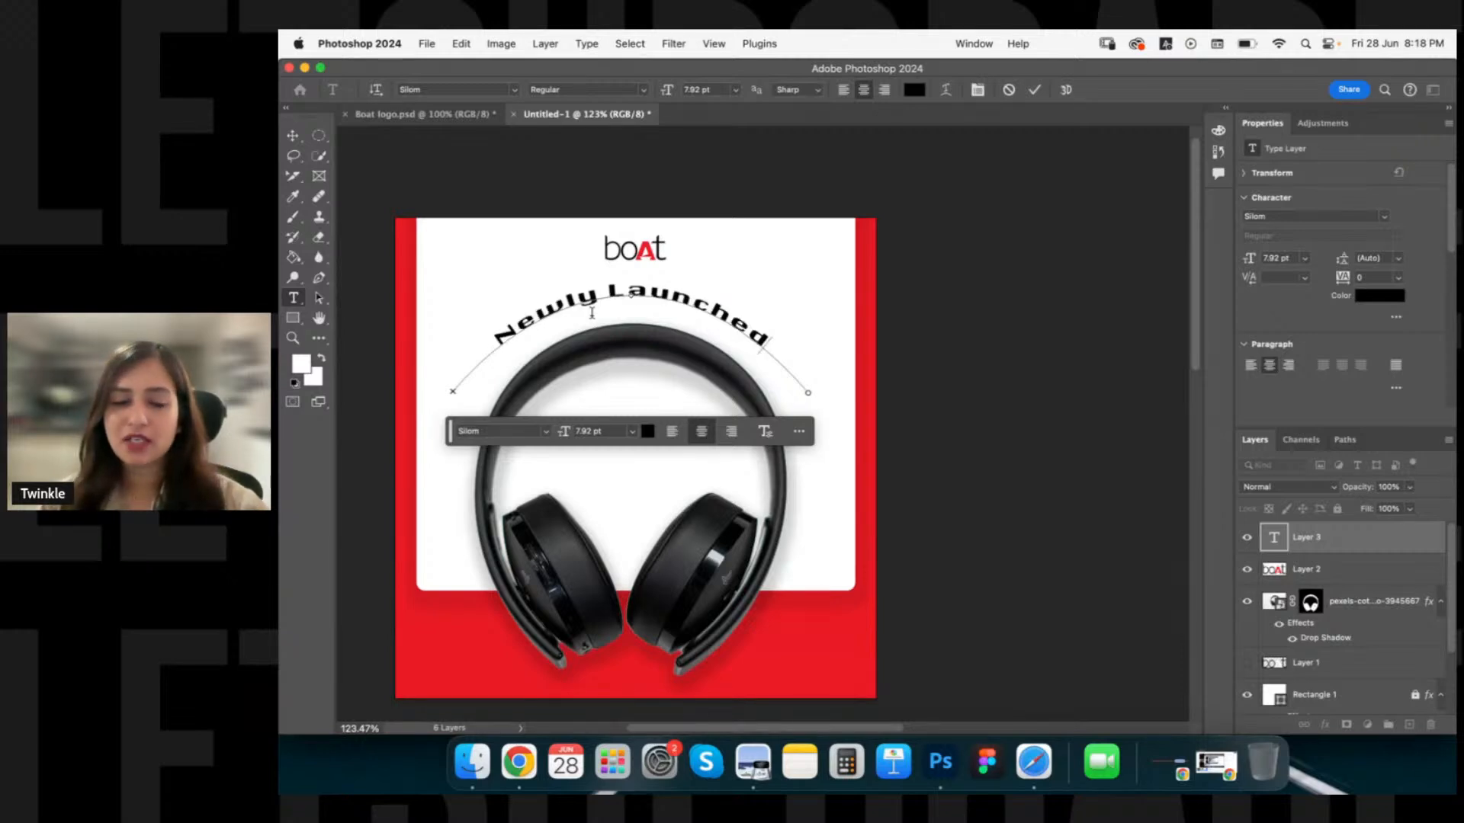
Set all of the arched "Newly Launched" text in All Caps and colour it red eb1c24, sampled from the background.
key("super+a")
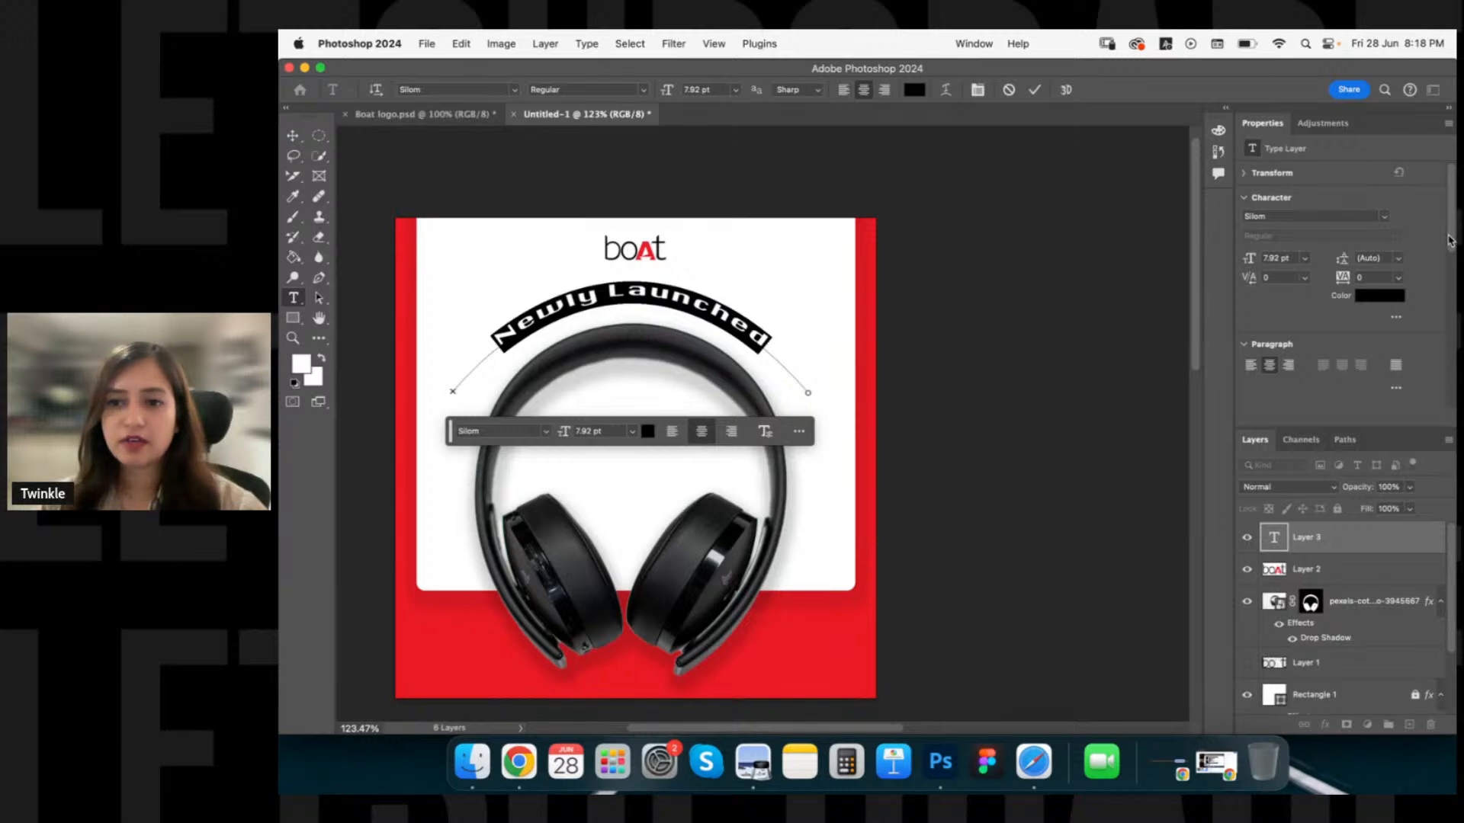
left_click_drag(1450, 240, 1450, 301)
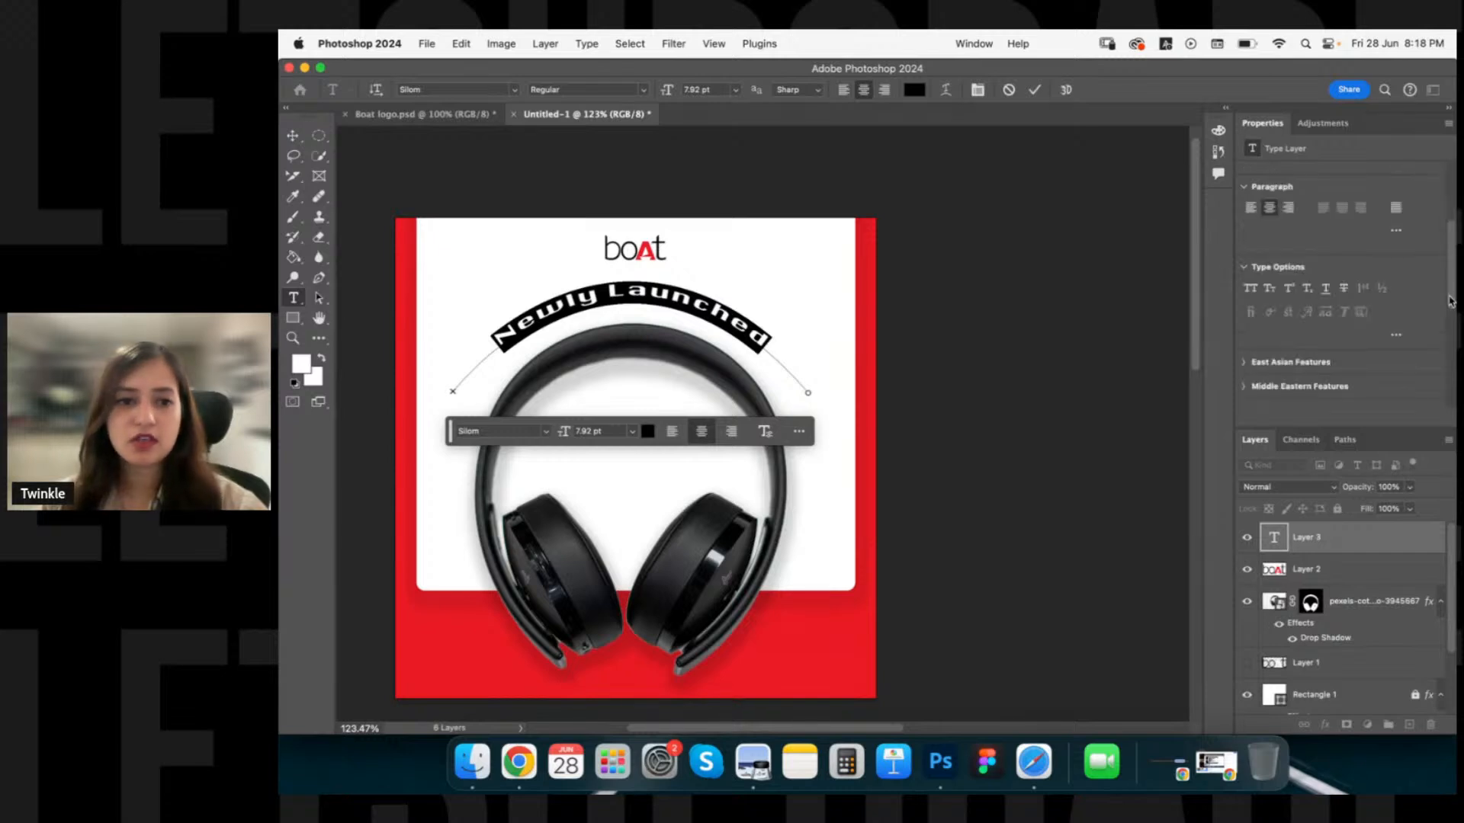
left_click(1250, 288)
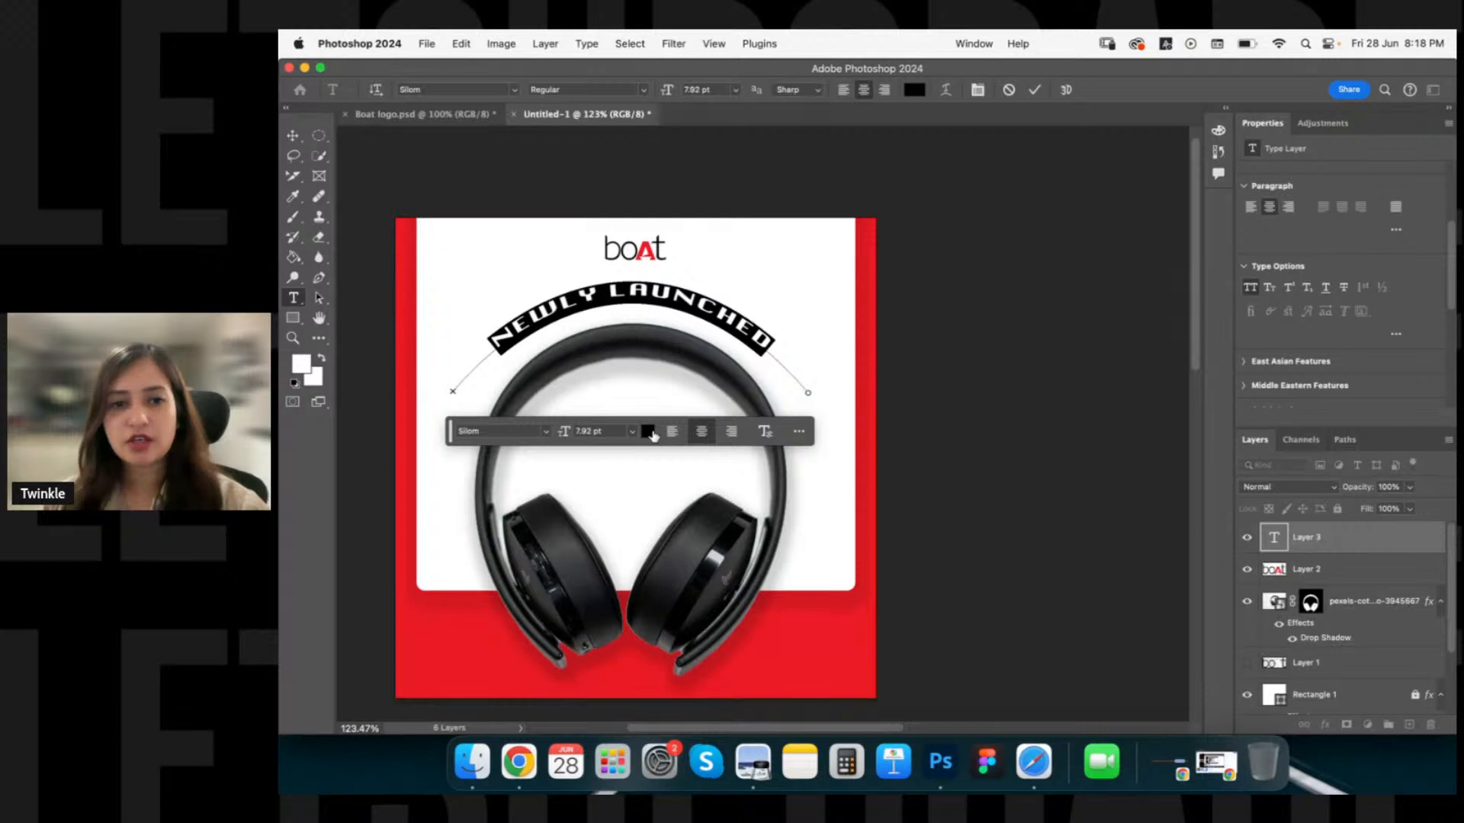
left_click(648, 431)
left_click(856, 600)
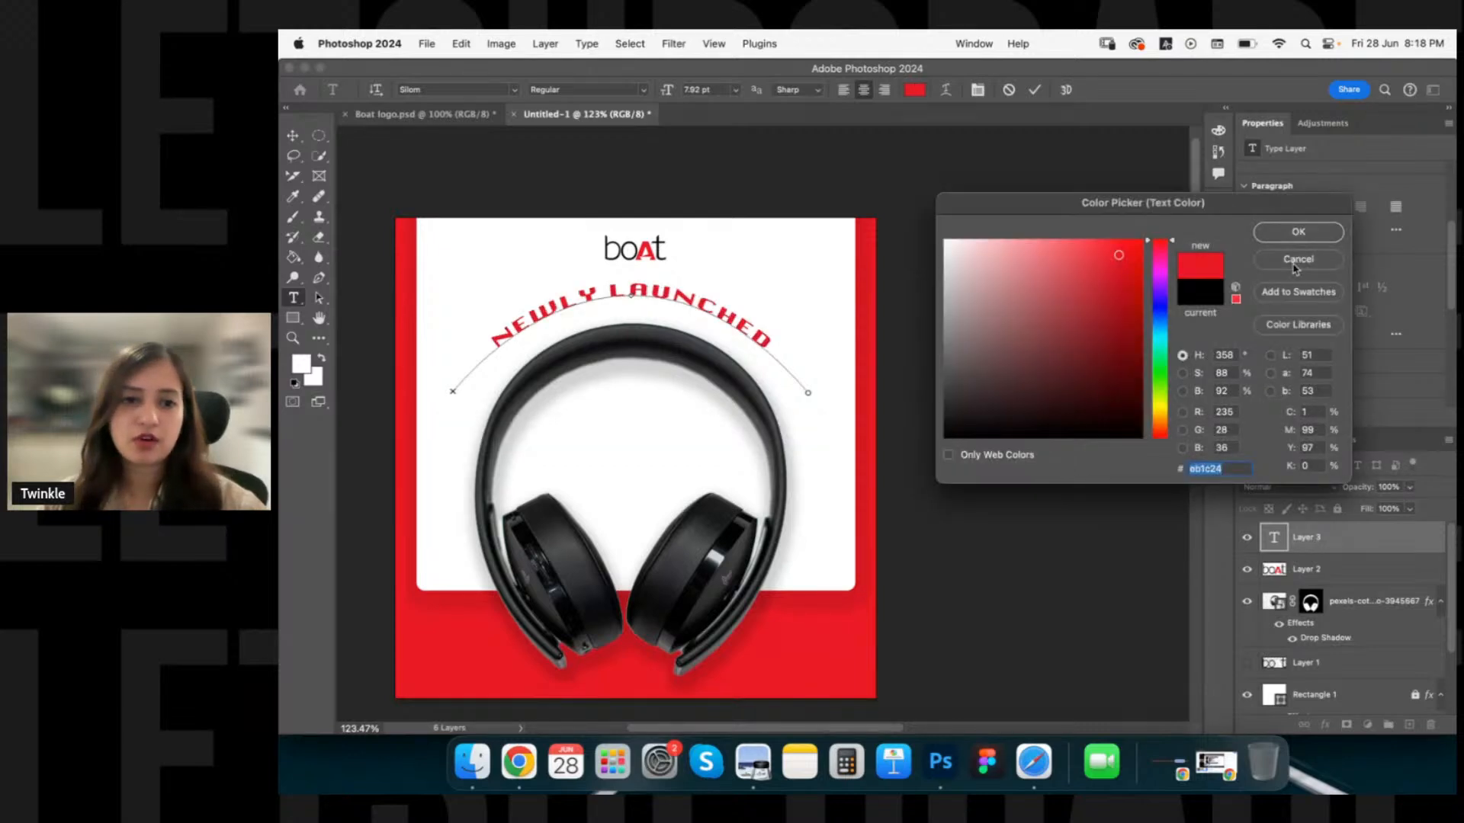
left_click(1296, 261)
Try to colour only the word "LAUNCHED" in the arched text near-black 0c0c0c.
left_click(614, 290)
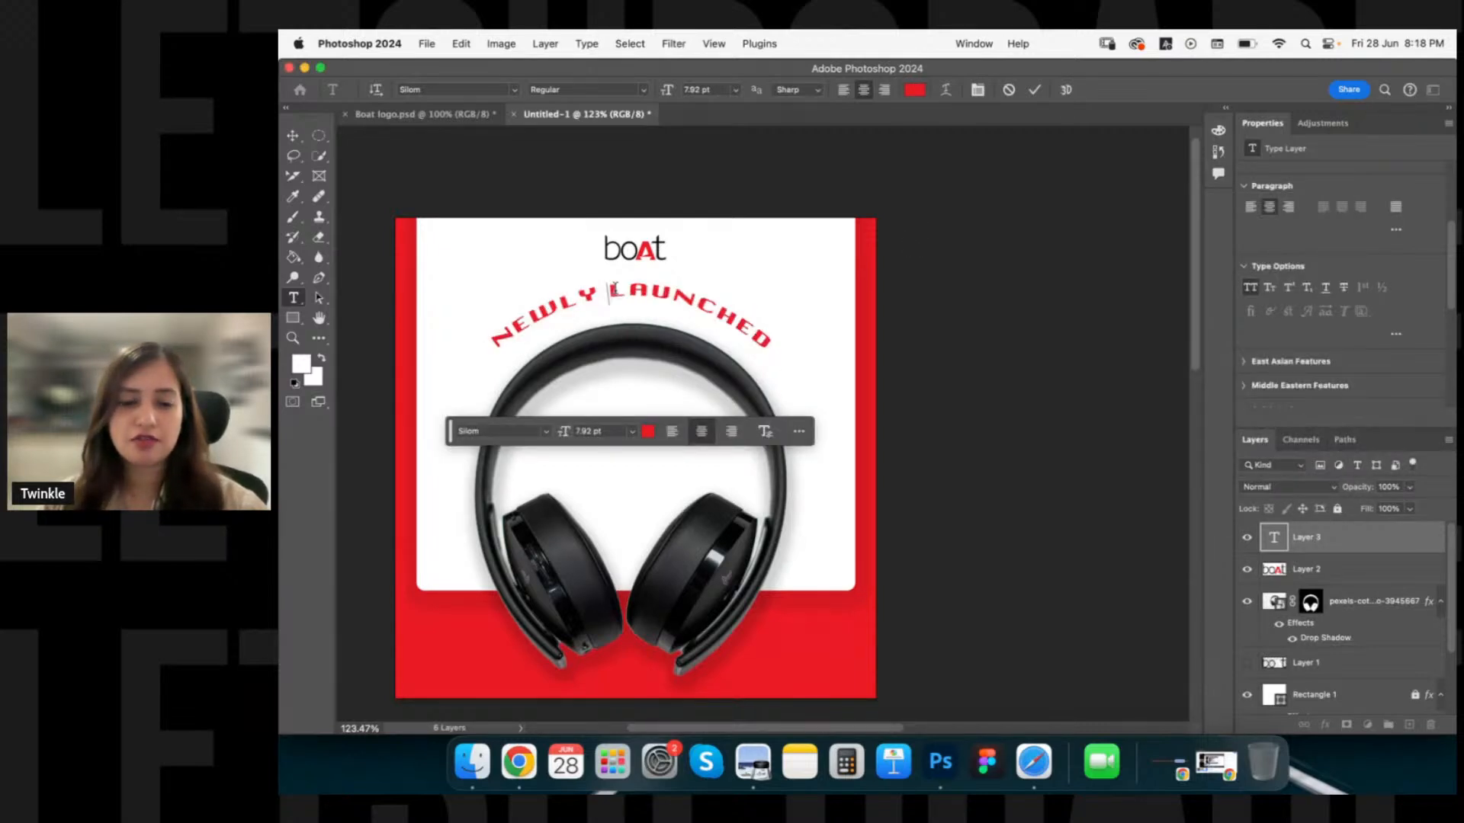
left_click_drag(614, 289, 759, 330)
left_click(647, 430)
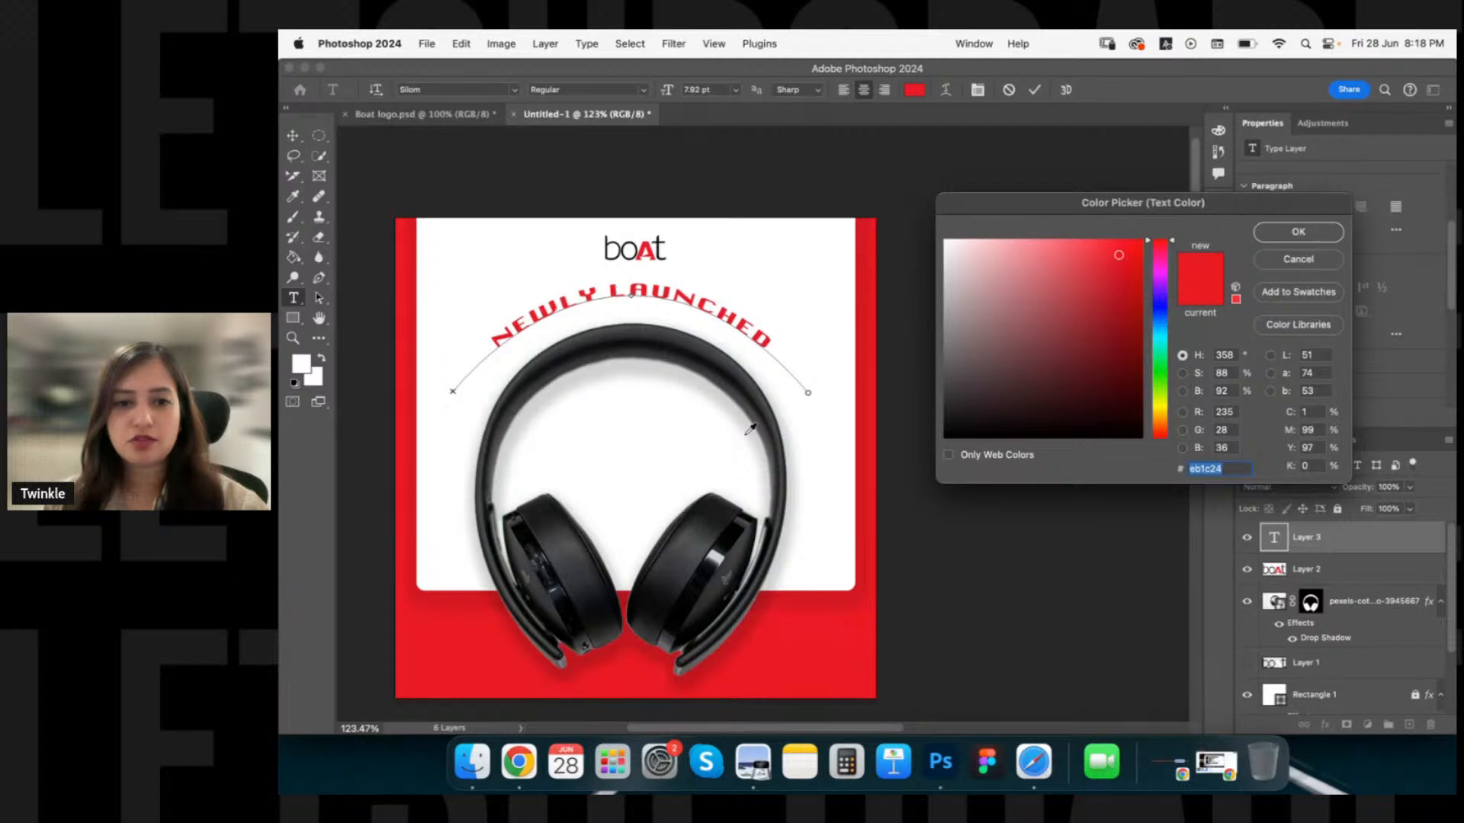
type("0c0c0c")
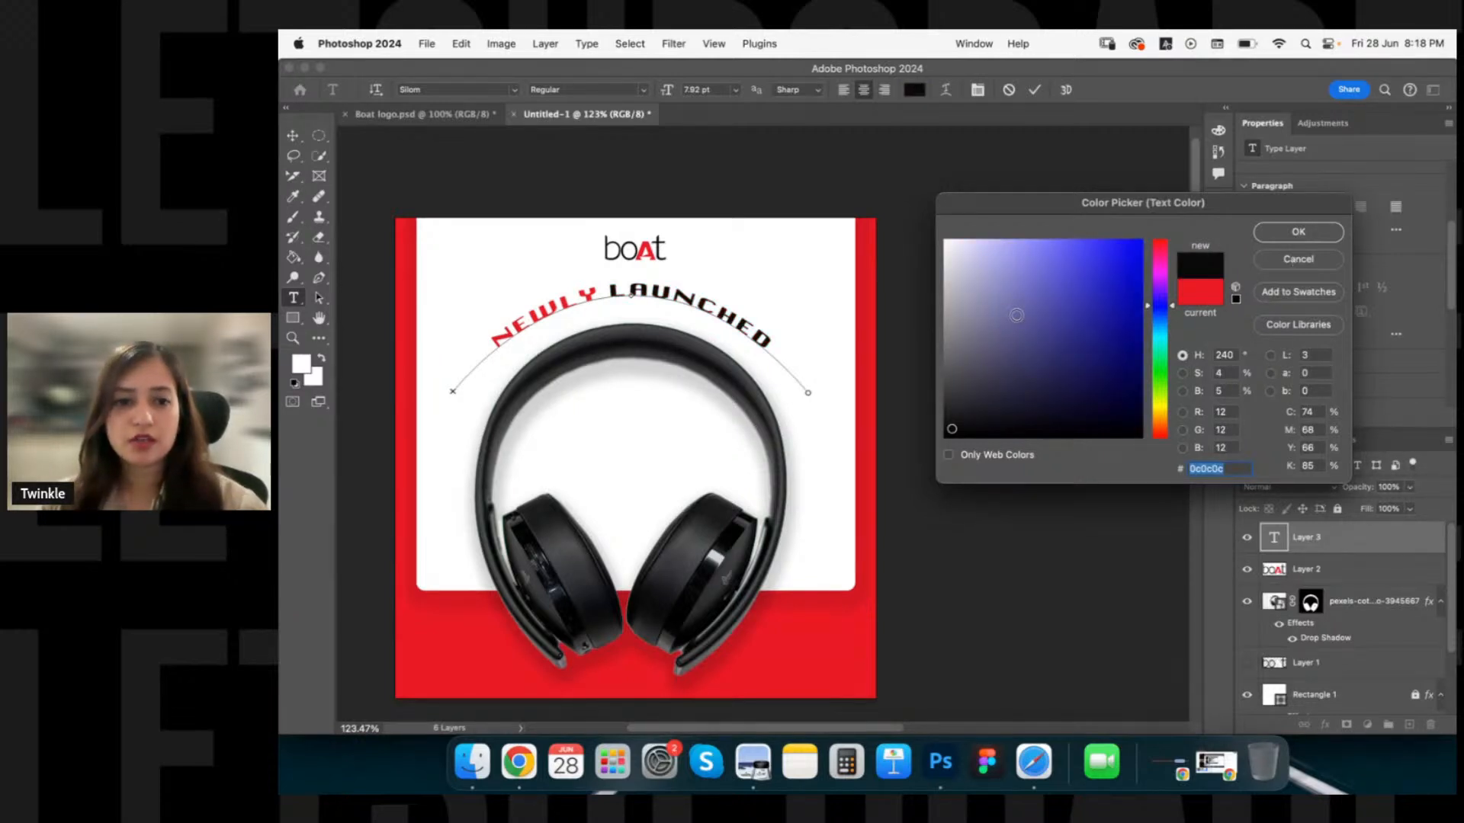
key("Escape")
Recolour the whole arched text black, commit the text edit and deselect the layer.
key("super+a")
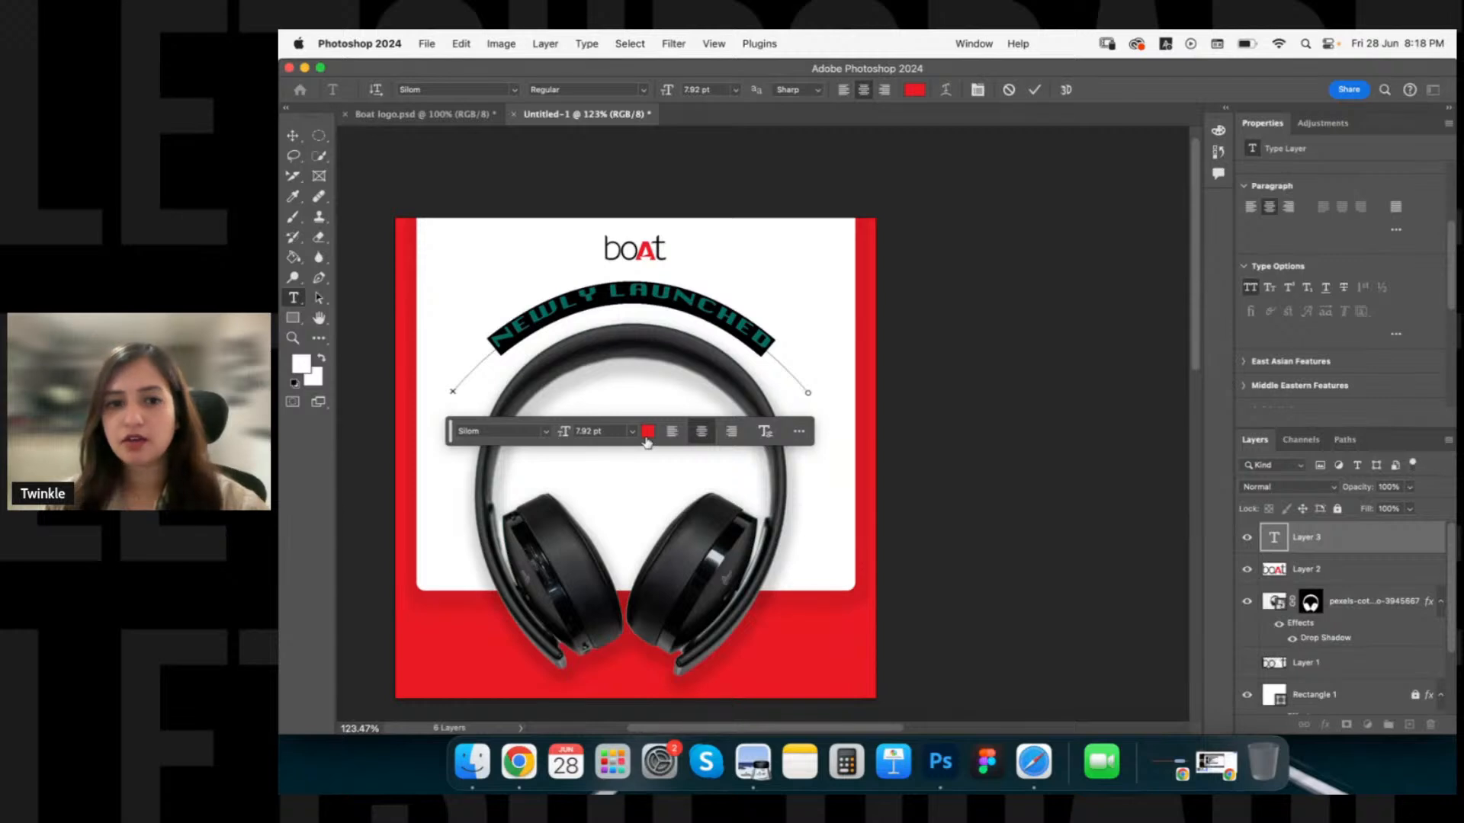
left_click(647, 431)
key("Return")
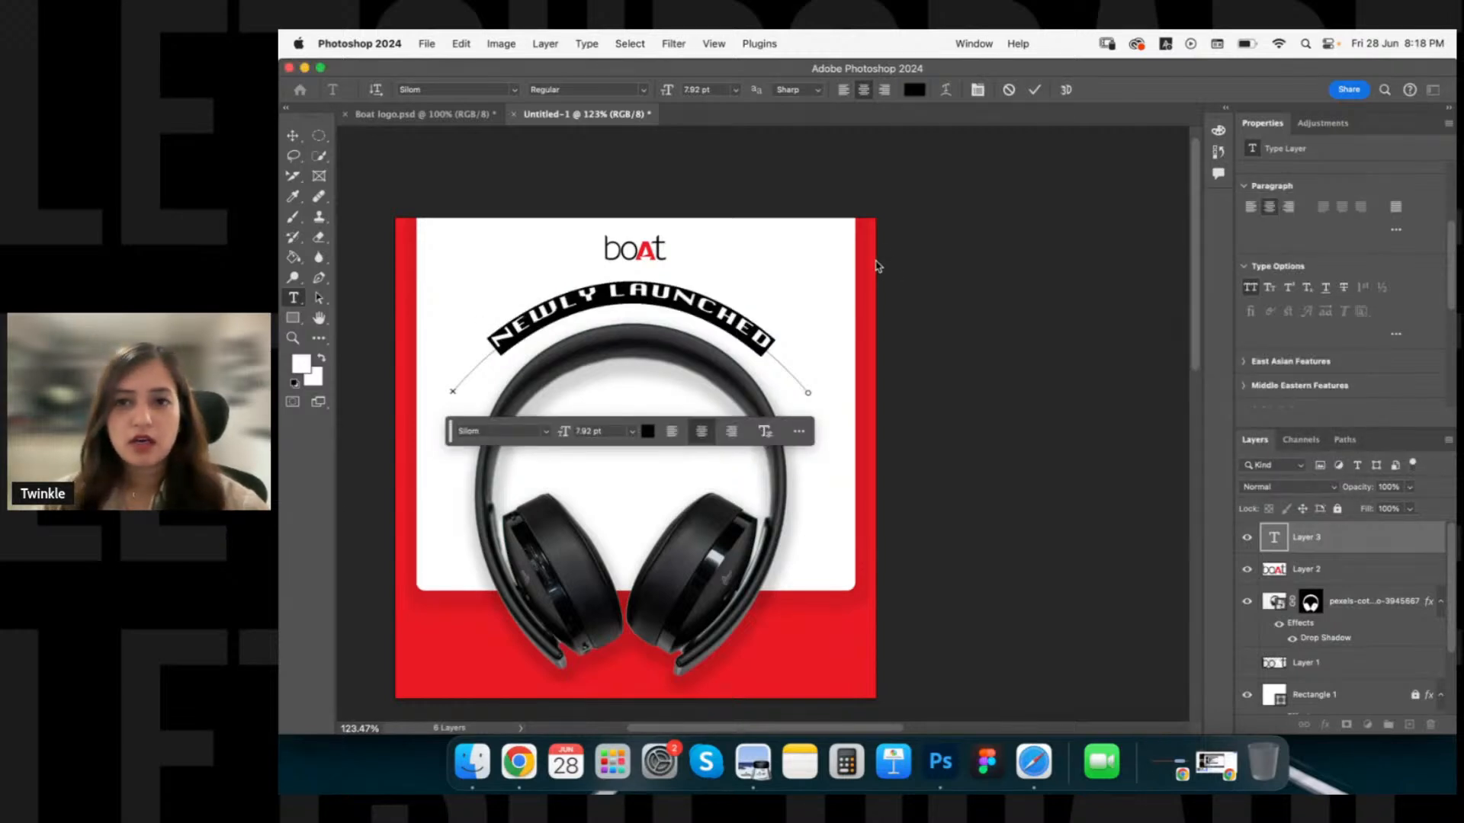
left_click(1037, 89)
key("v")
left_click(959, 338)
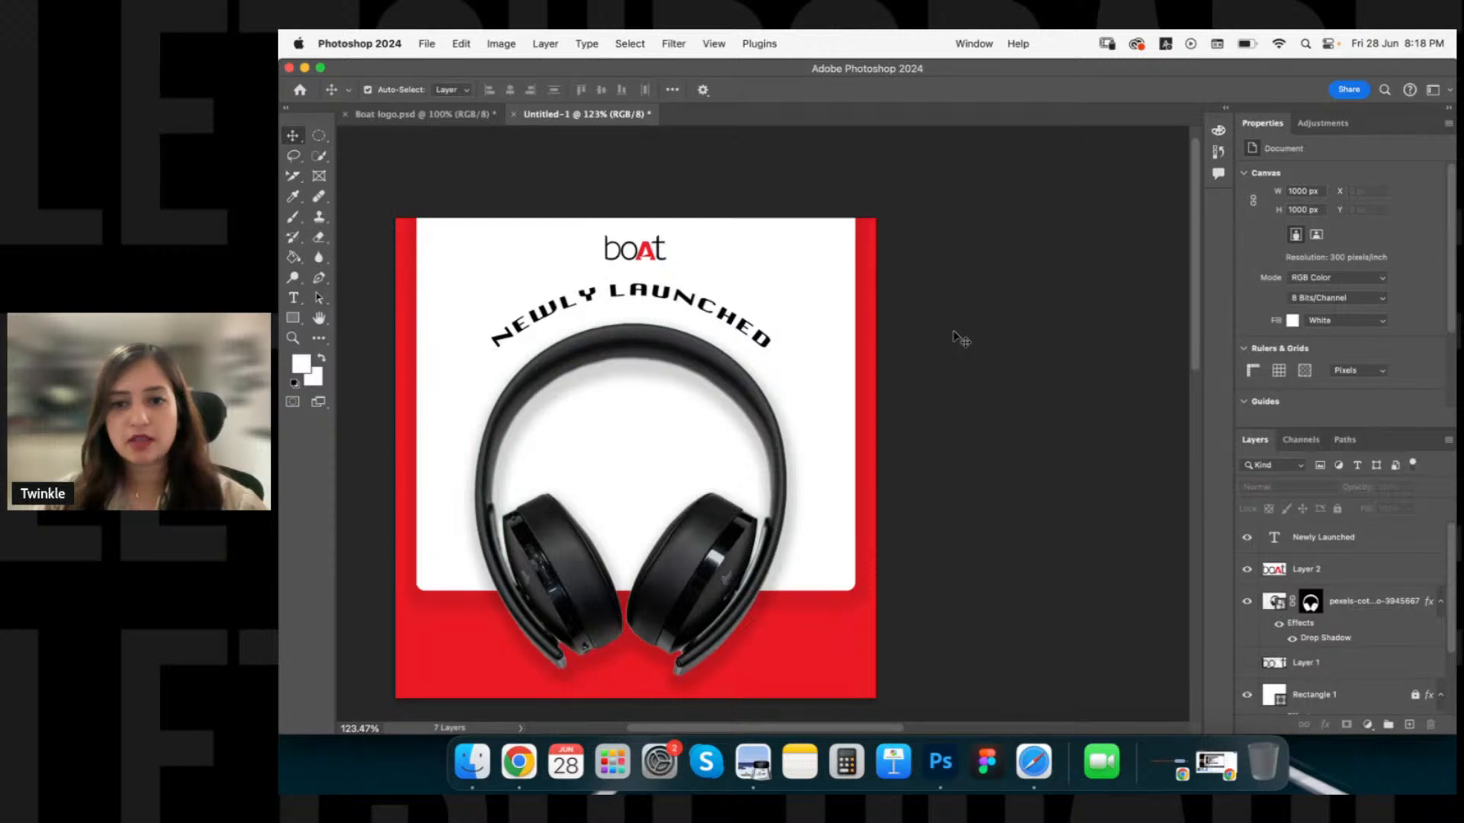
Scale the arched text up to about 134% and place it centred just above the headband.
scroll(959, 337, "left", 4)
left_click(889, 314)
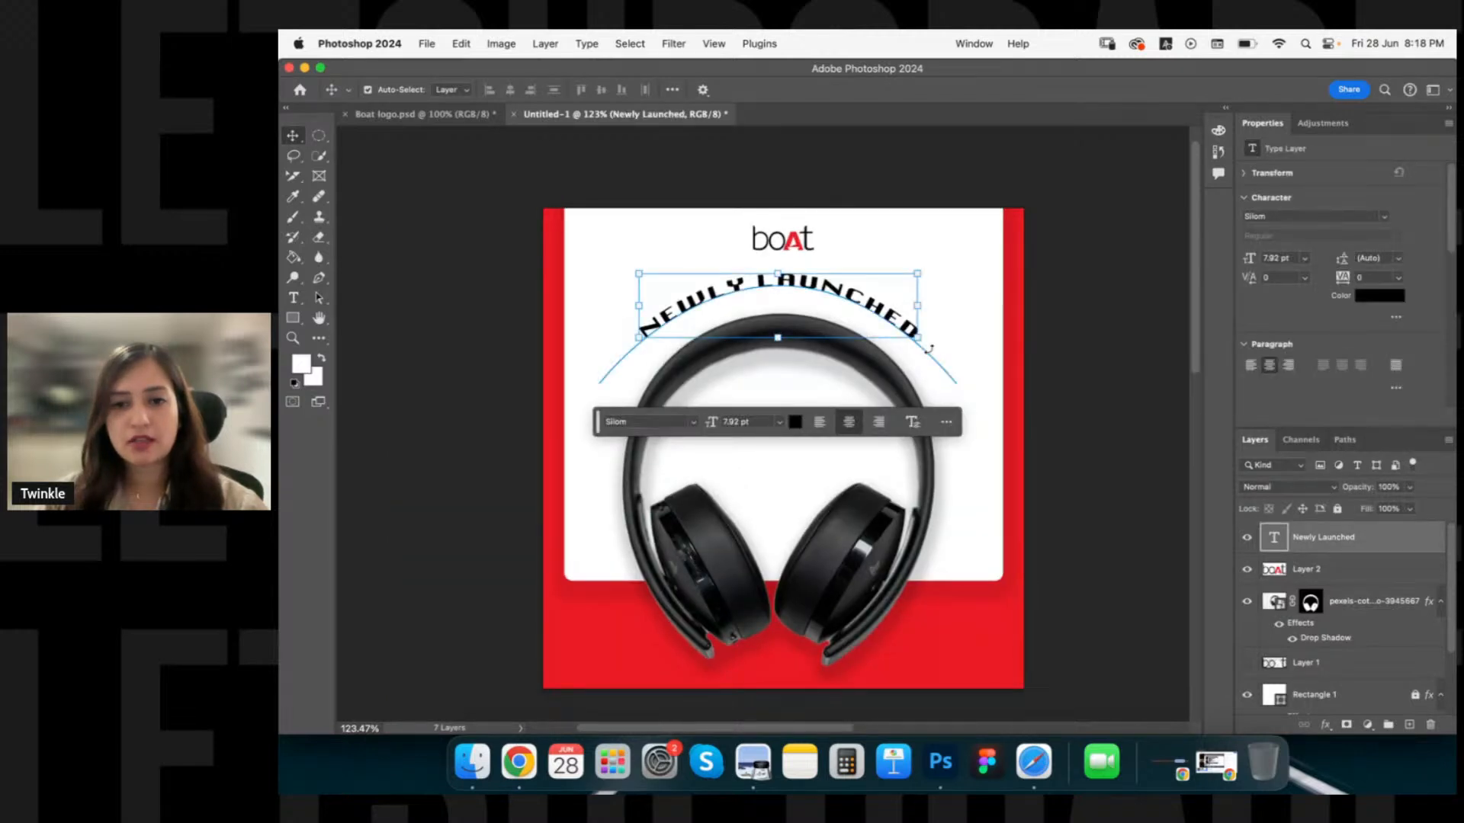
key("super+t")
mouse_move(955, 382)
left_mouse_down()
mouse_move(966, 399)
mouse_move(943, 397)
mouse_move(953, 406)
left_mouse_up()
left_click_drag(806, 287, 866, 319)
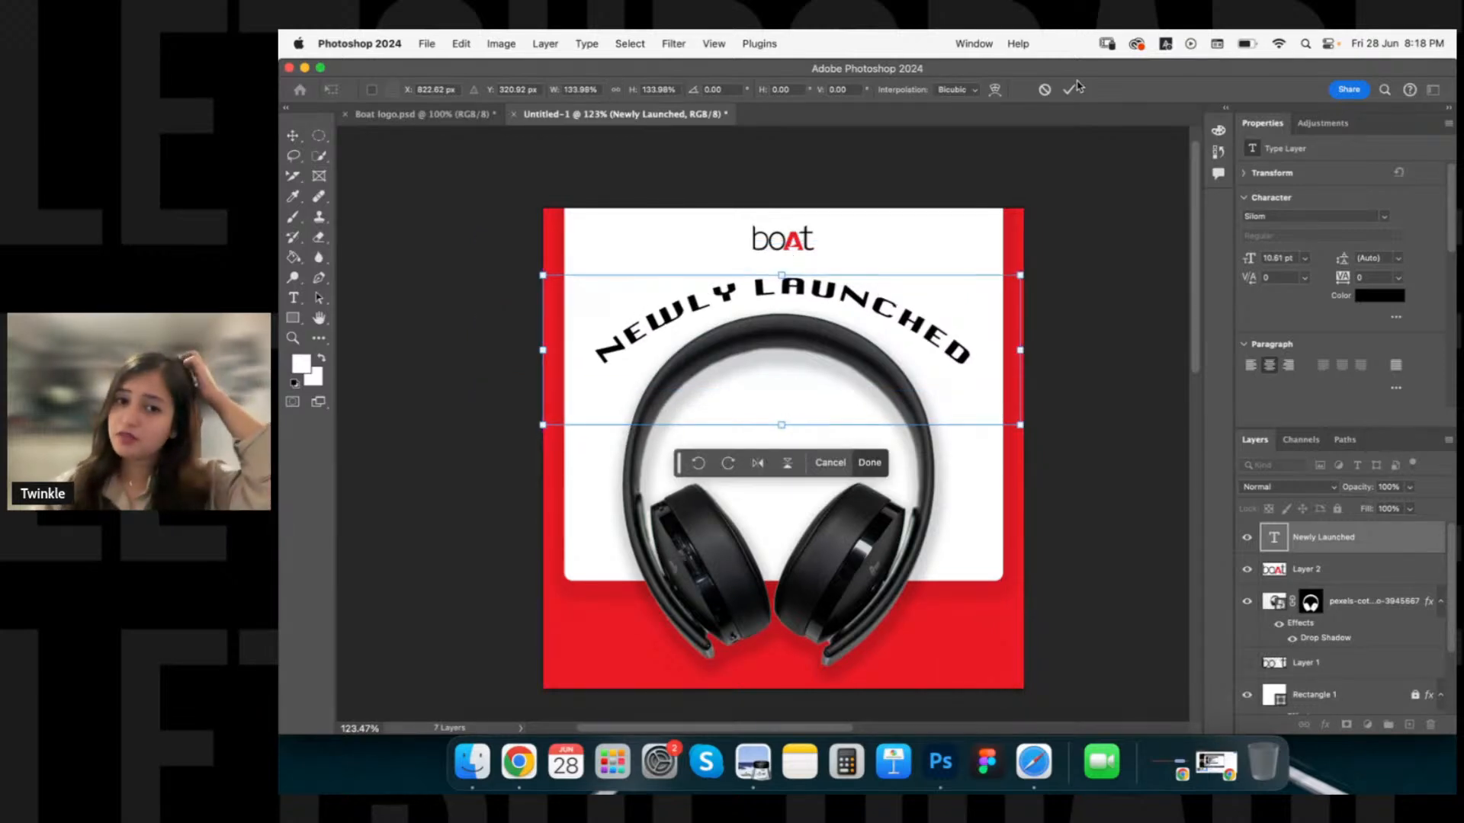
key("Return")
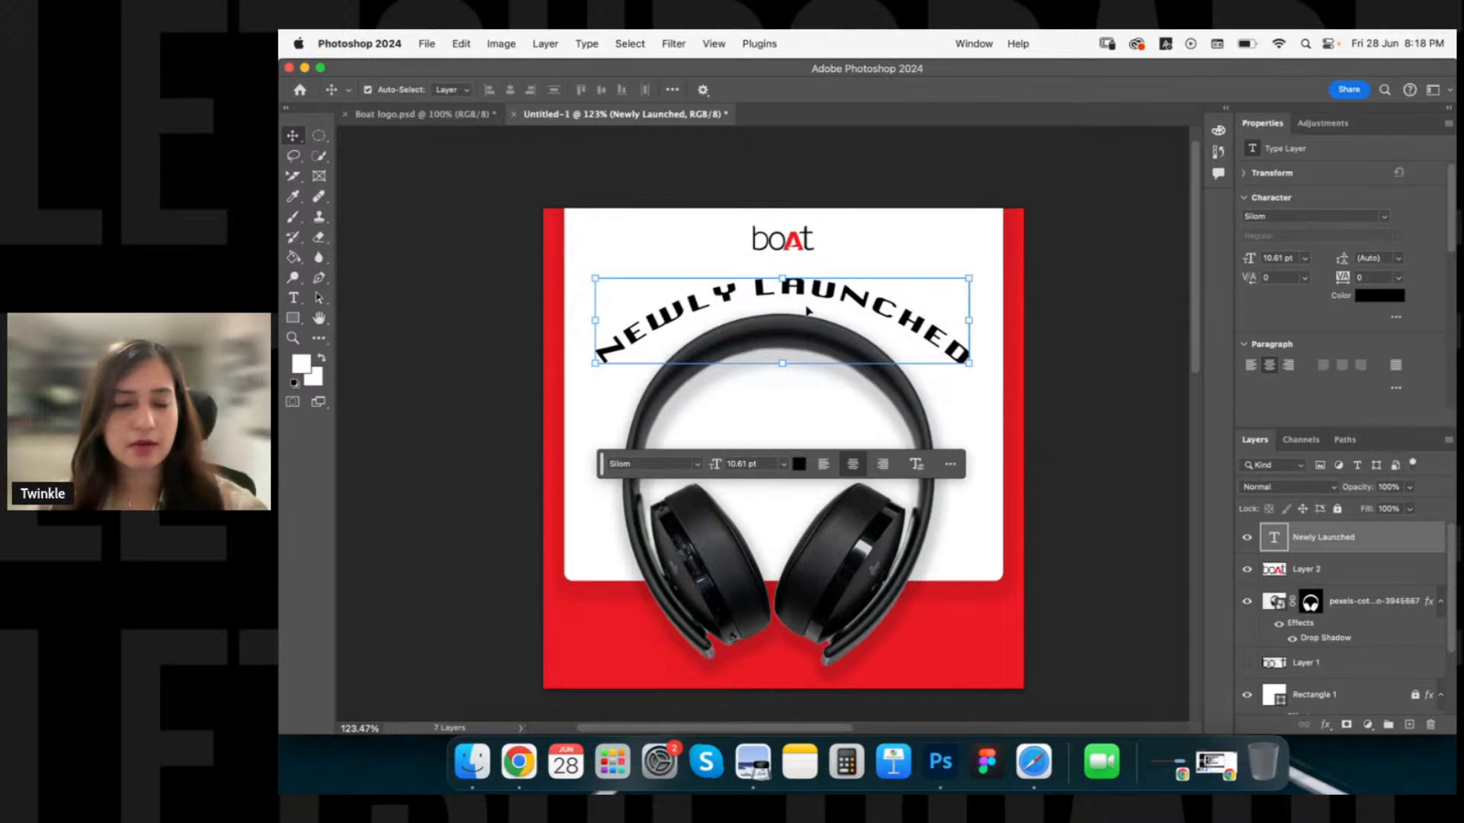
left_click(1096, 308)
Delete the arched "Newly Launched" text layer.
left_click(421, 310)
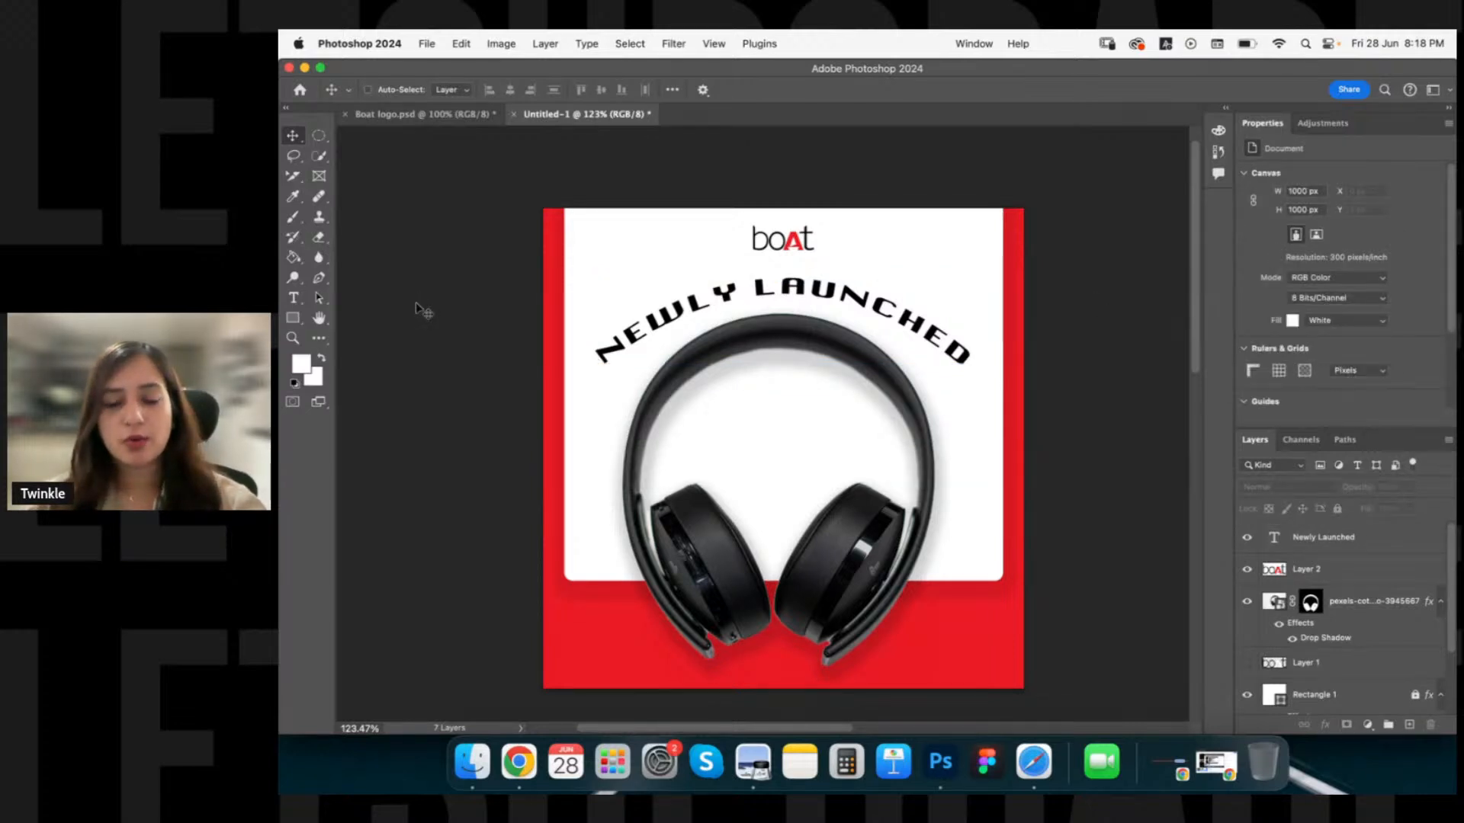
key("super+Tab")
key("Escape")
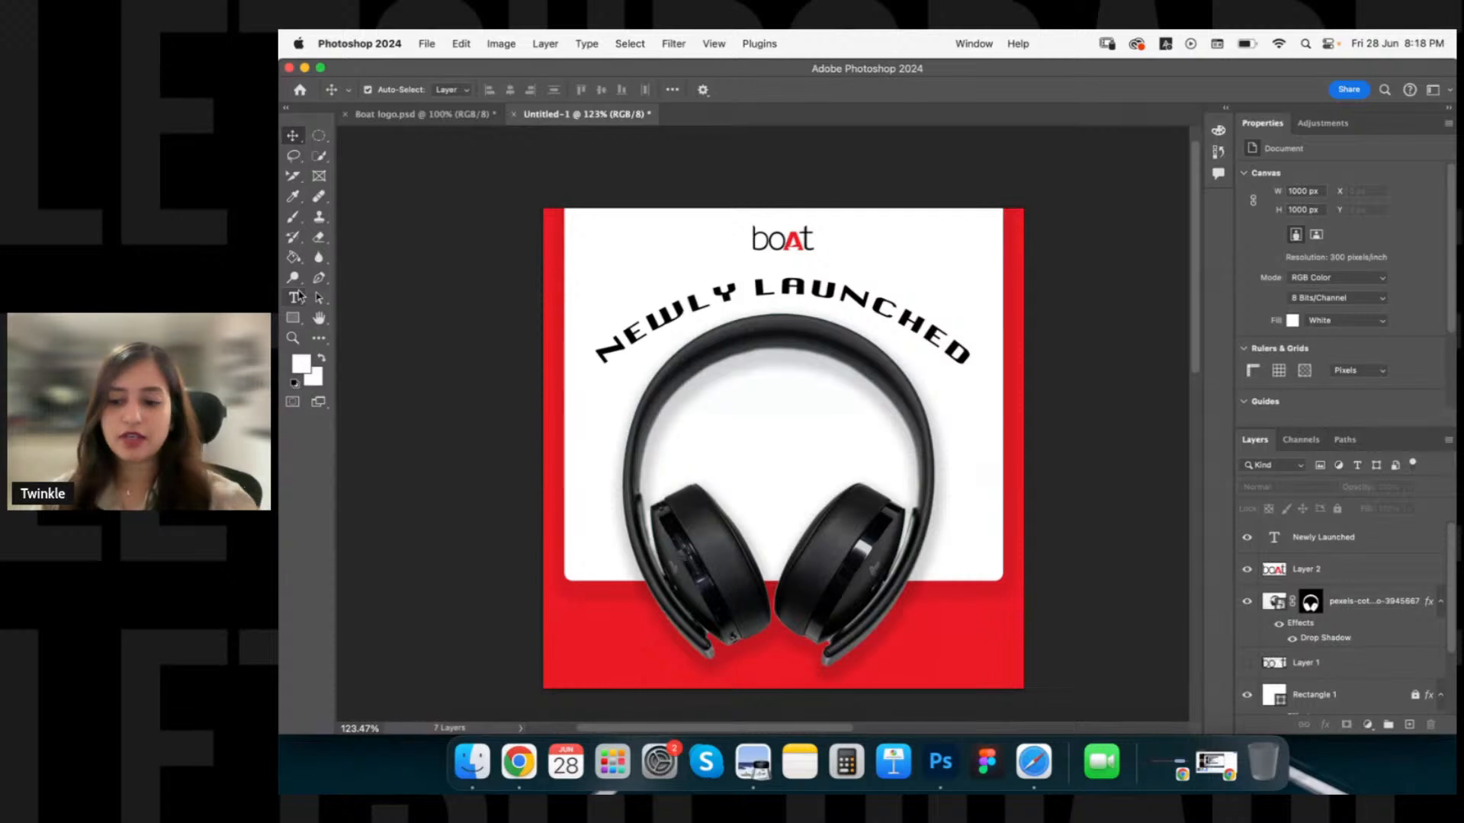
left_click(841, 288)
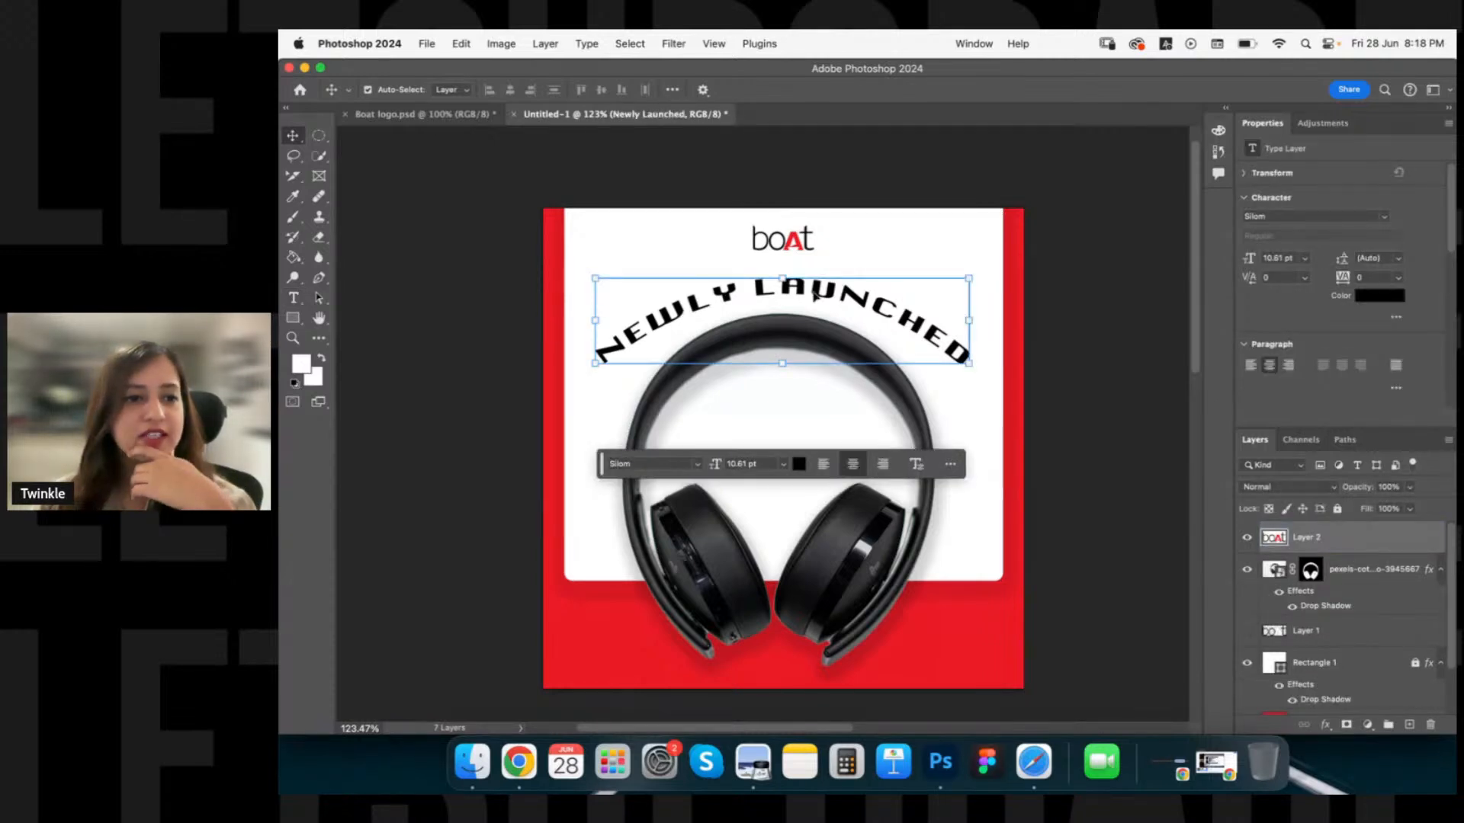
key("BackSpace")
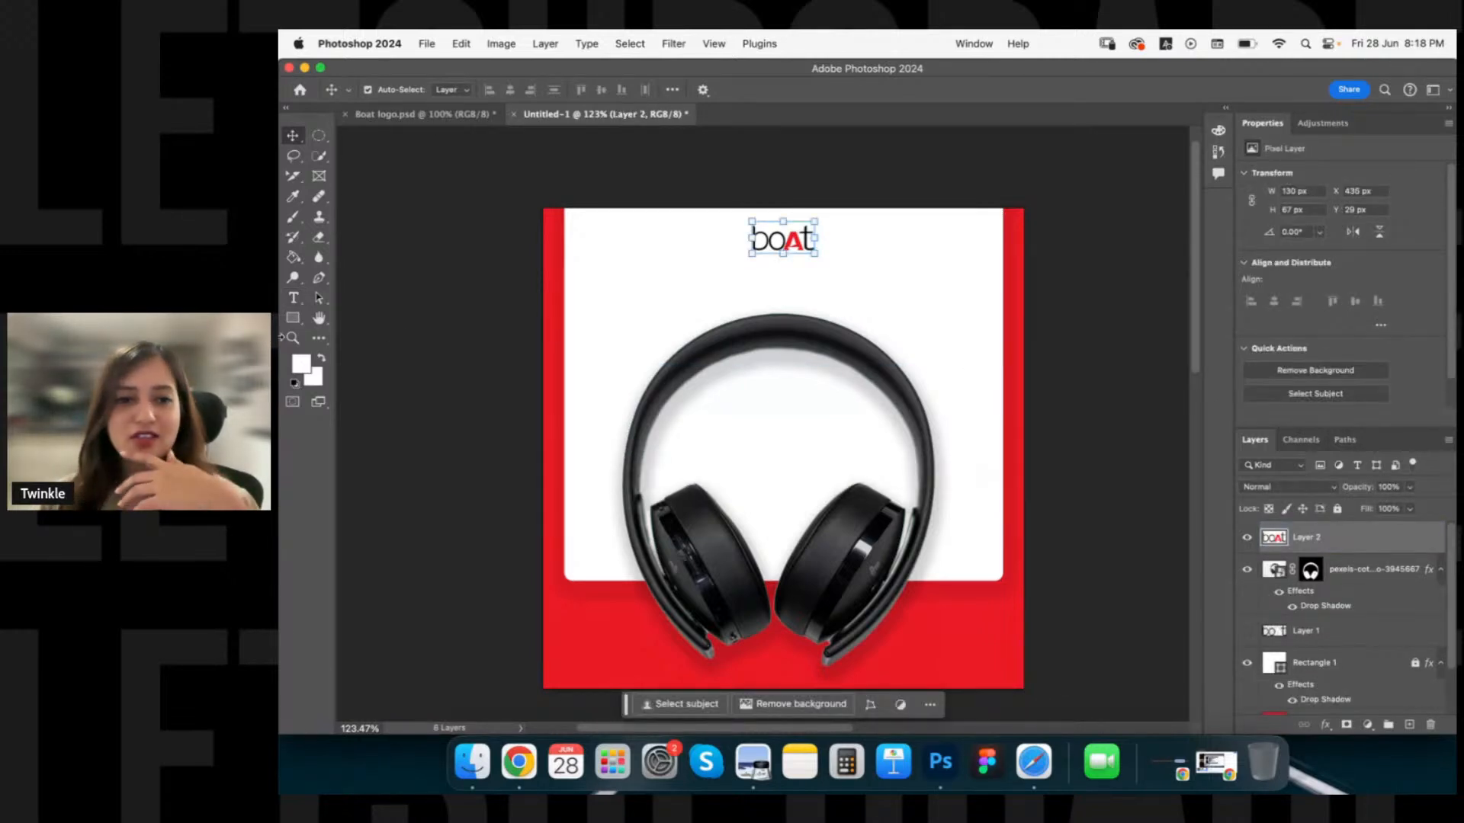
Add a straight line of black Silom text reading "NEWLY LAUNCHED" between the logo and the headband.
left_click(294, 298)
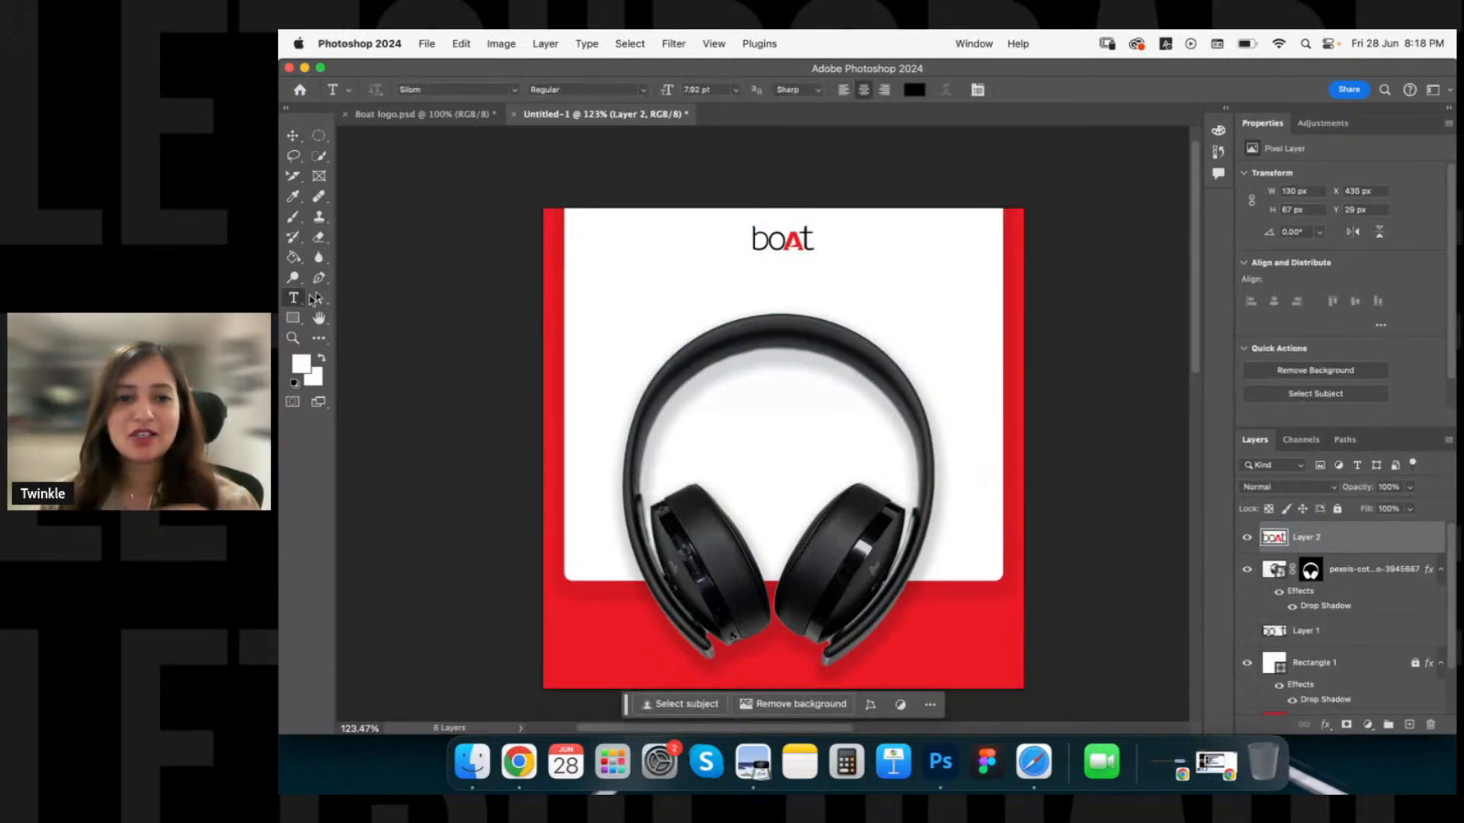
left_click(606, 303)
type("NE")
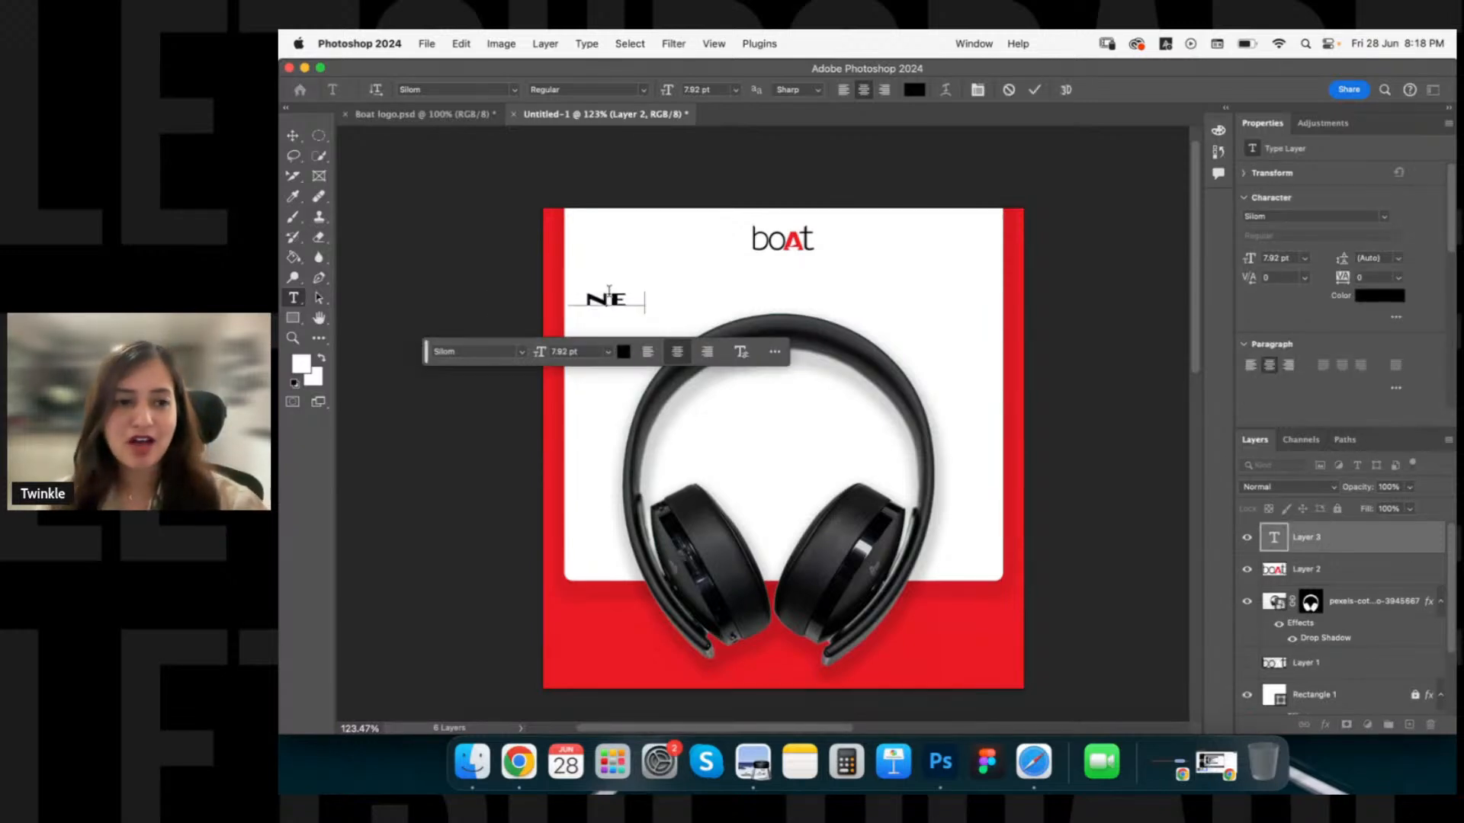
type("WLY LAU")
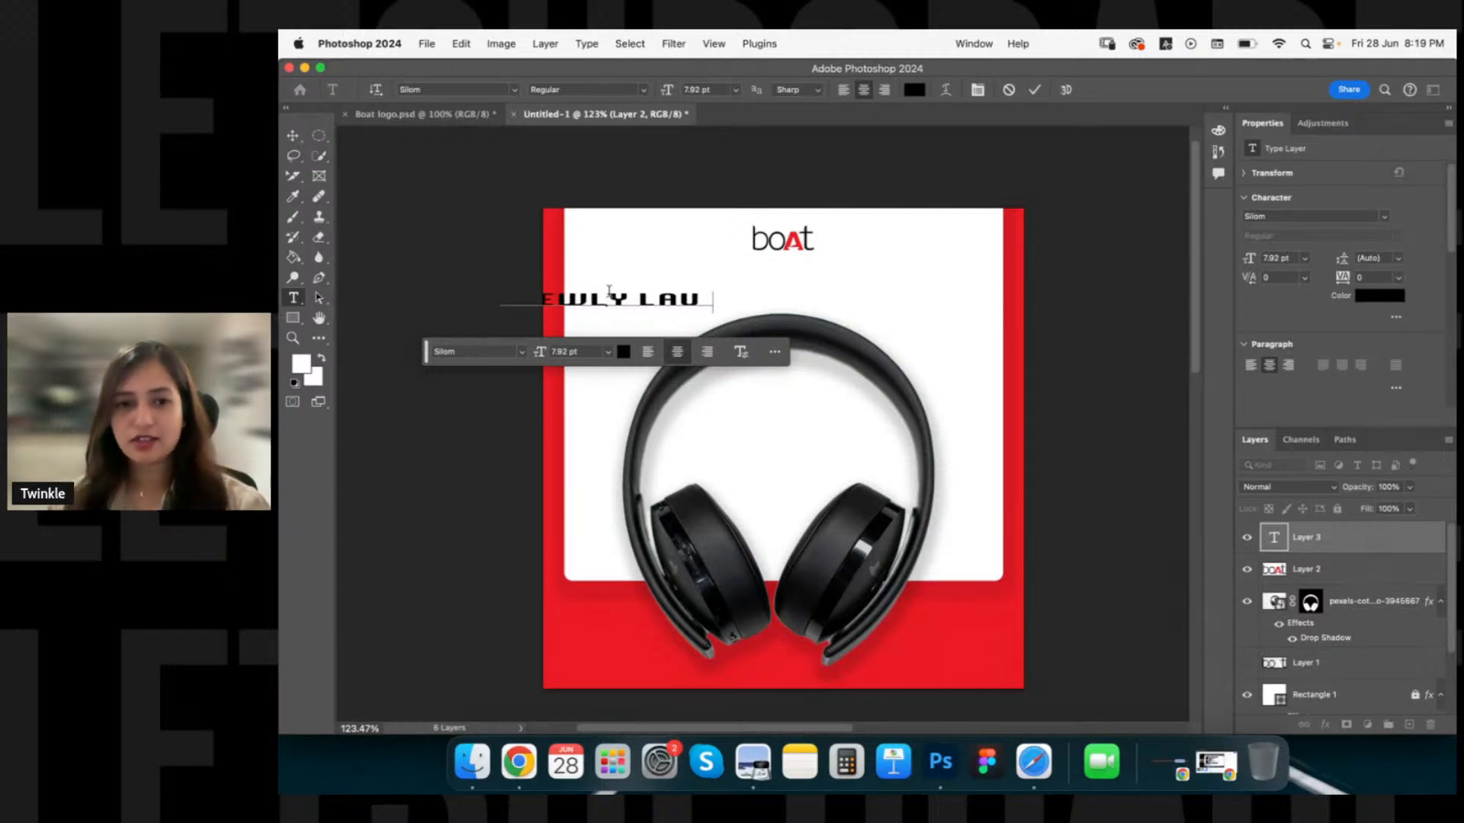
type("NCHED")
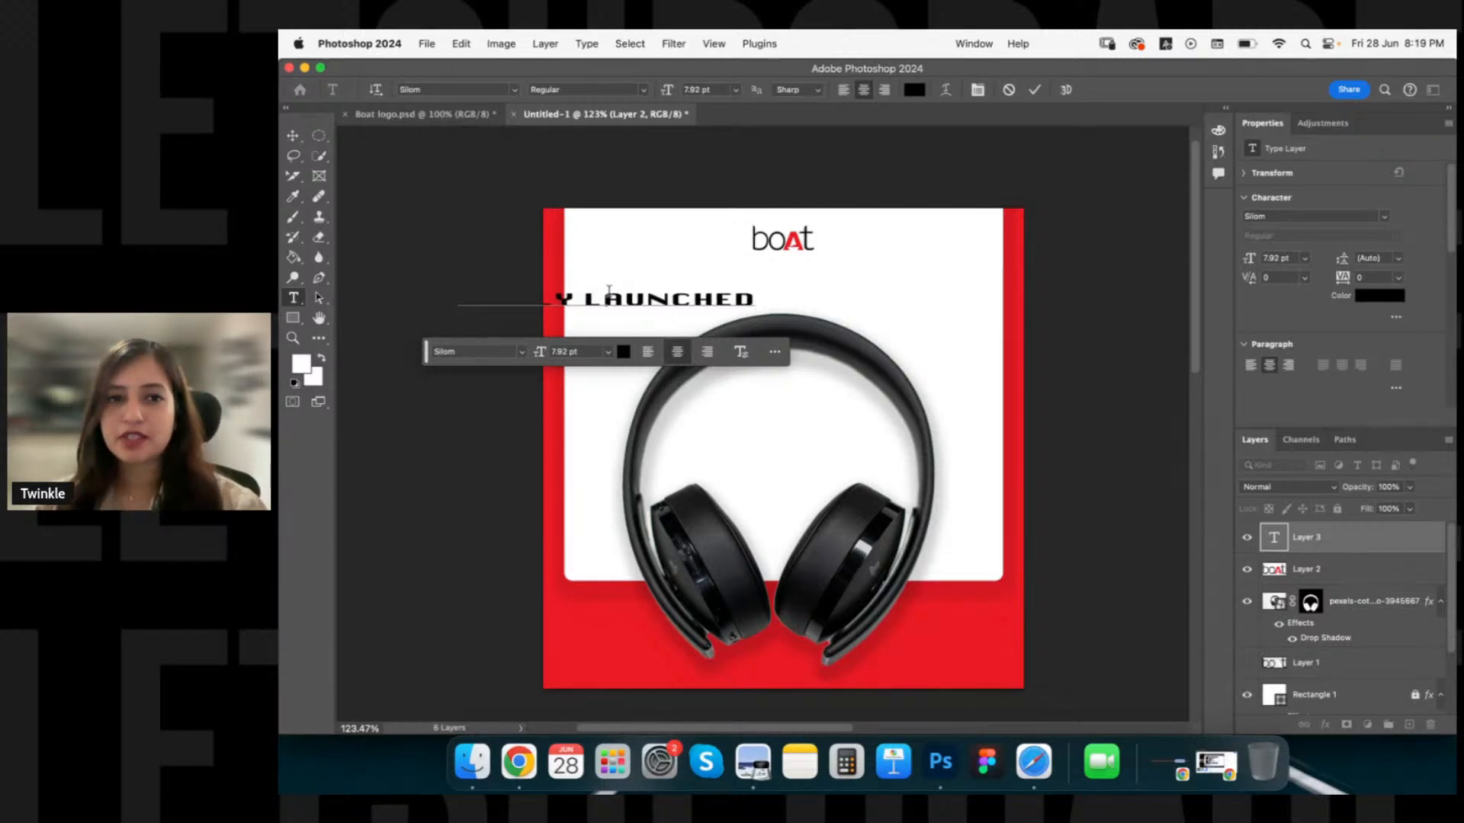
left_click(729, 233)
key("v")
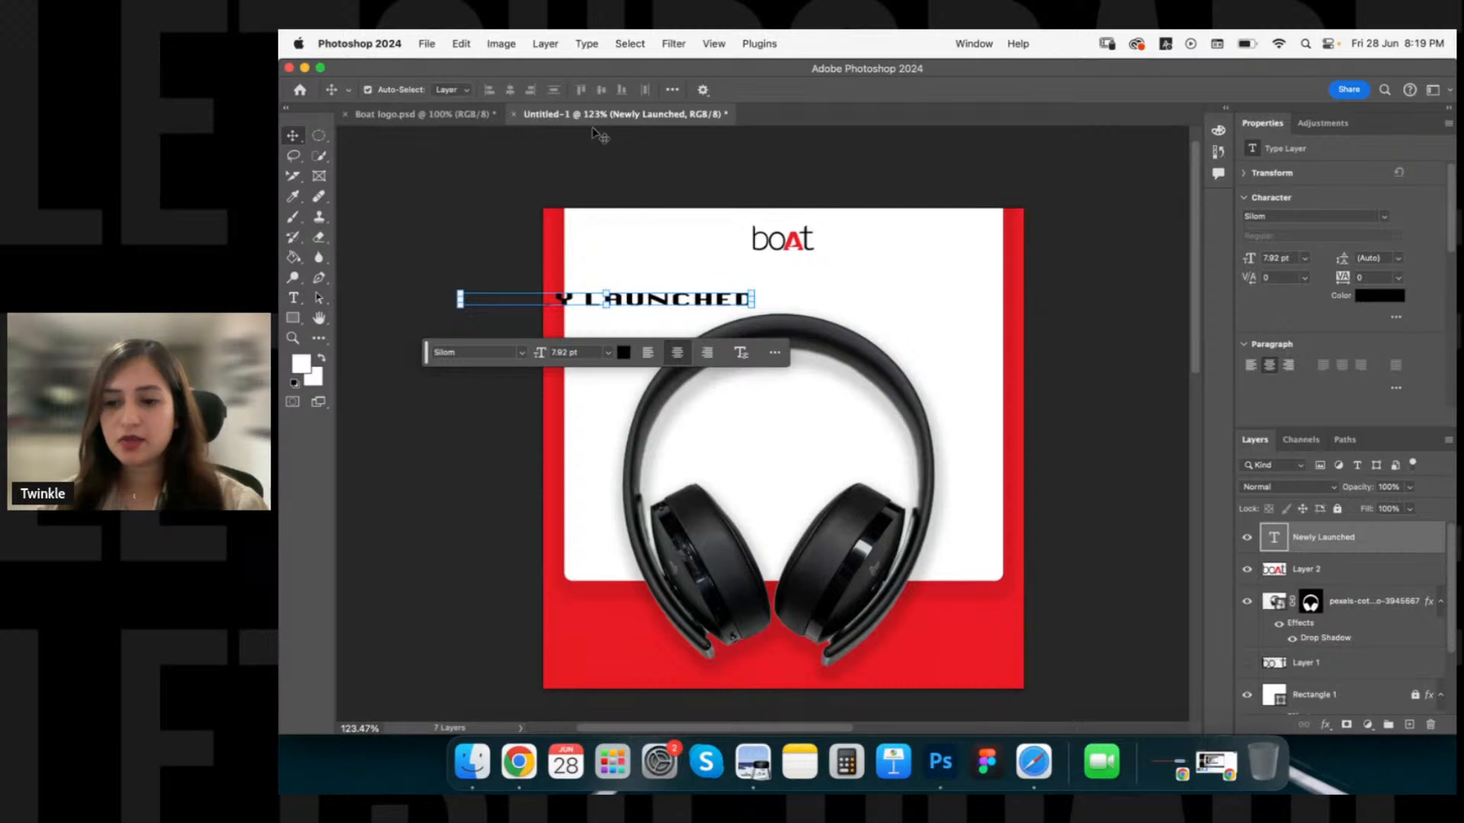
Unlock the white card layer Rectangle 1 and align it with the "NEWLY LAUNCHED" text by horizontal centers.
left_click(1347, 627)
left_click(1334, 694, "super")
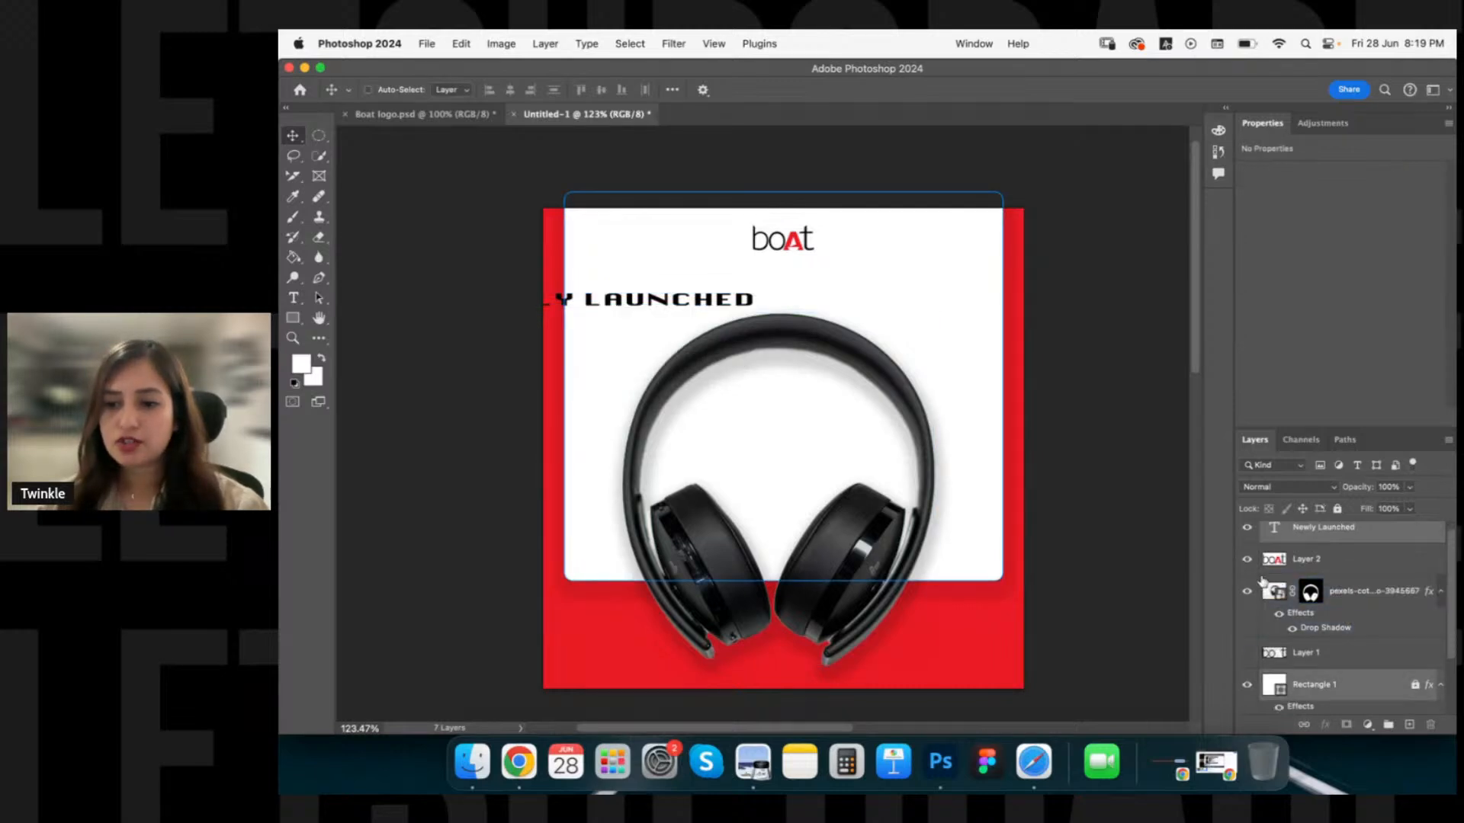
left_click(1414, 686)
left_click(511, 90)
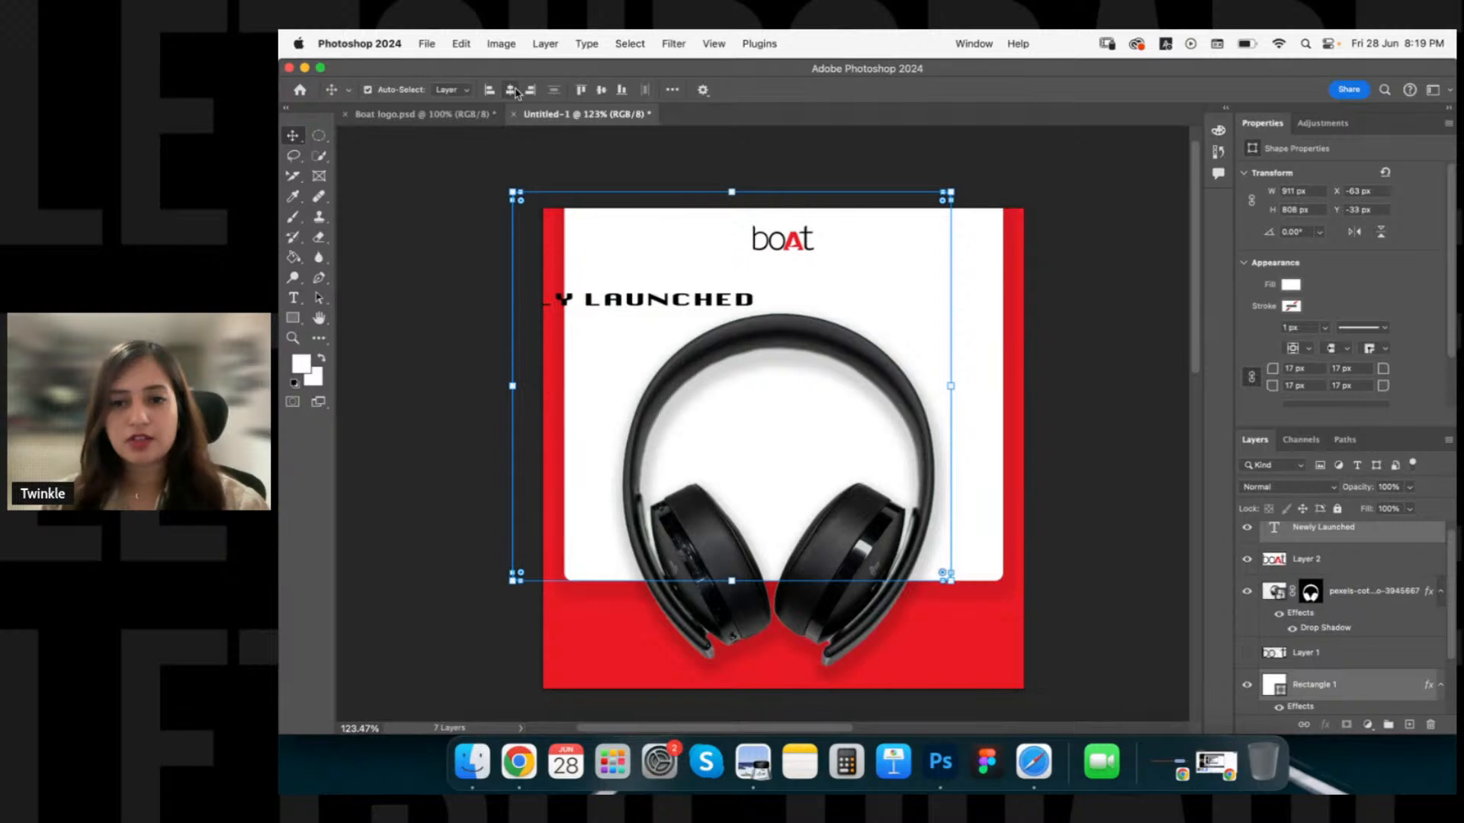
Move the aligned text and white card together back to the canvas centre and lock Rectangle 1 again.
left_click_drag(883, 302, 931, 306)
left_click(1093, 320)
left_click(880, 305)
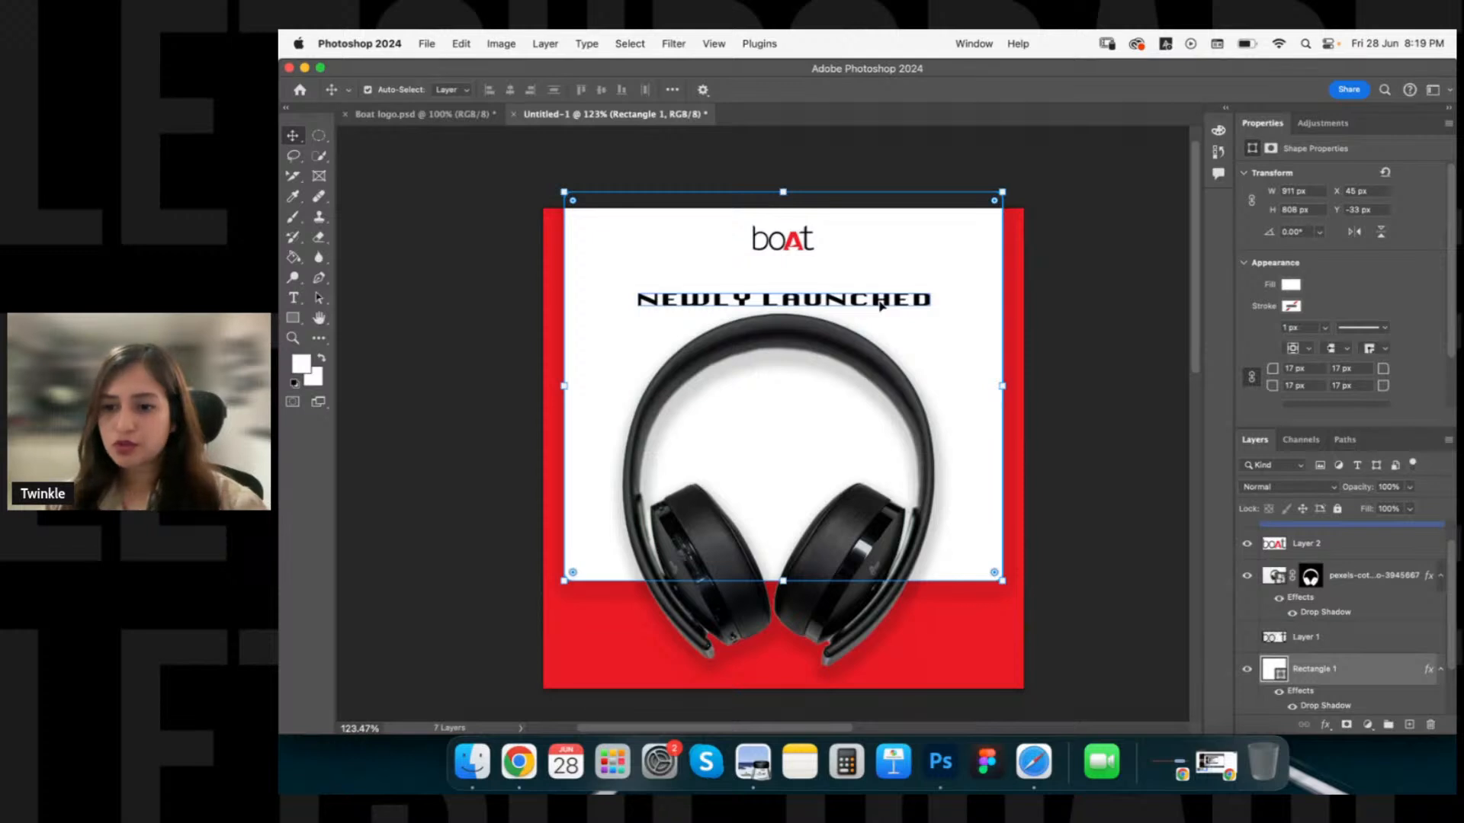
left_click(1337, 509)
Scale the headphones image down to about 95.5% and shift it slightly lower to clear space beneath the text.
left_click(915, 277)
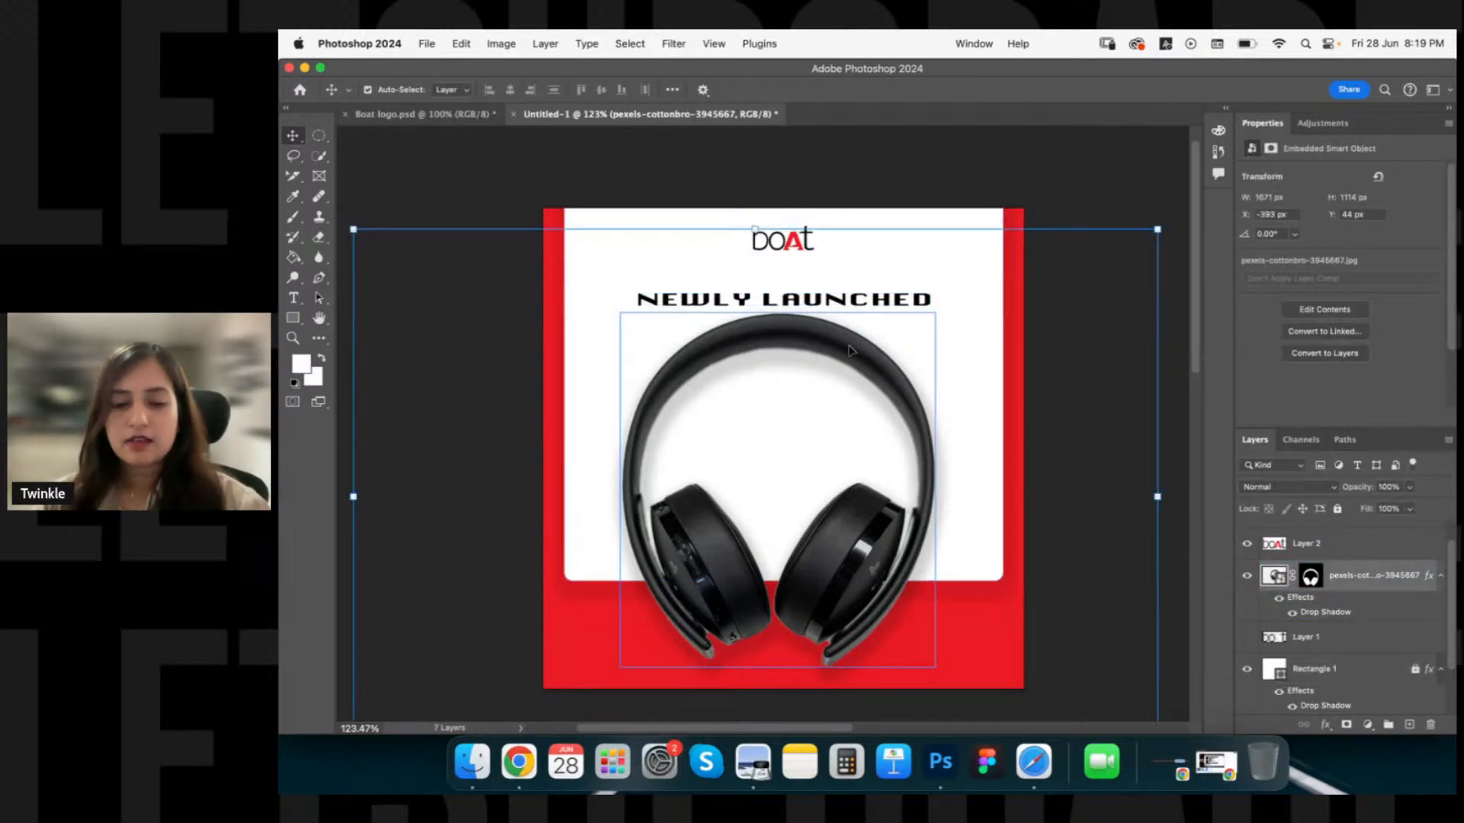
left_click_drag(1160, 231, 1139, 254)
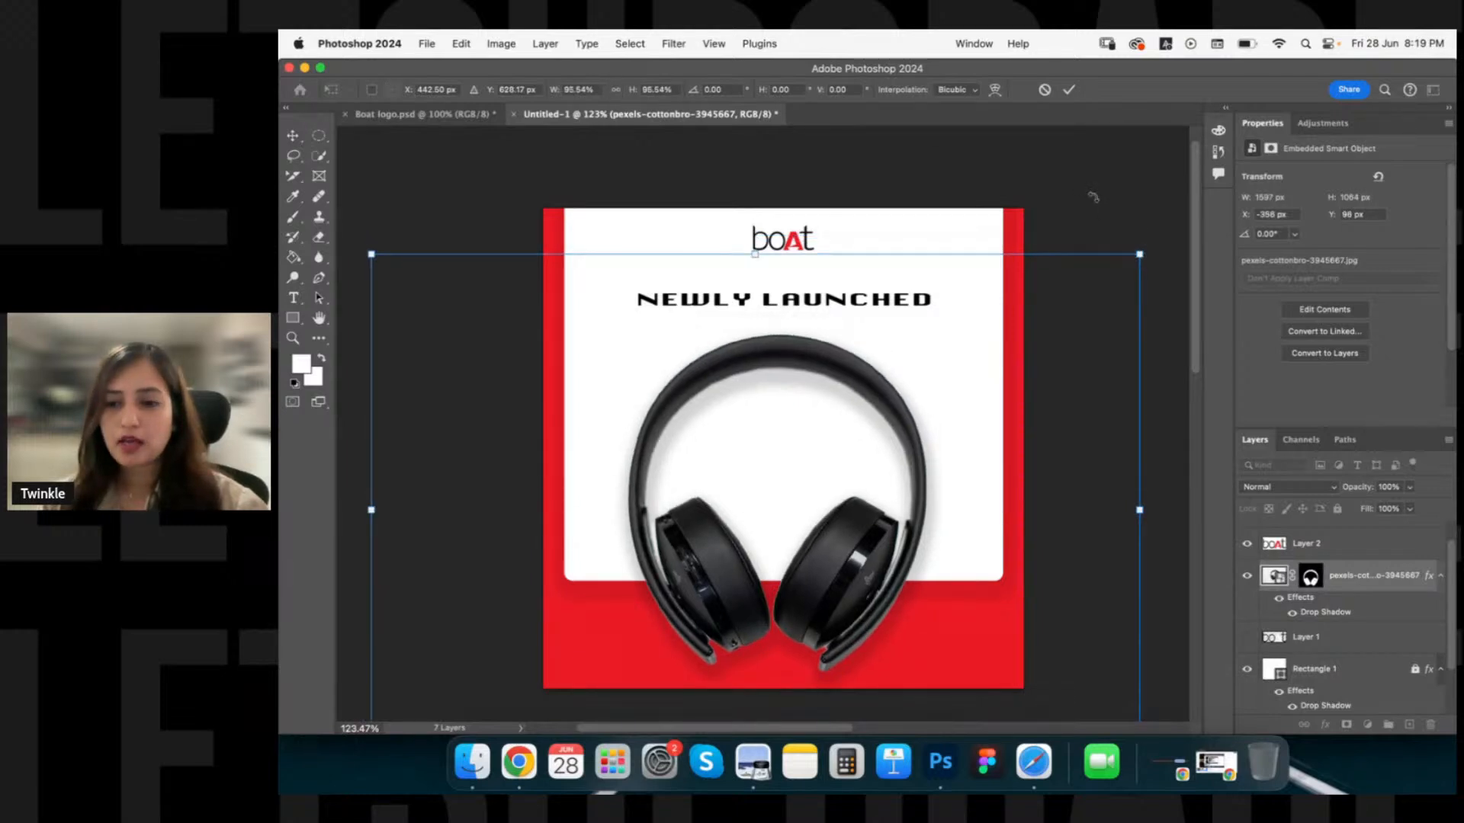
left_click(1345, 544)
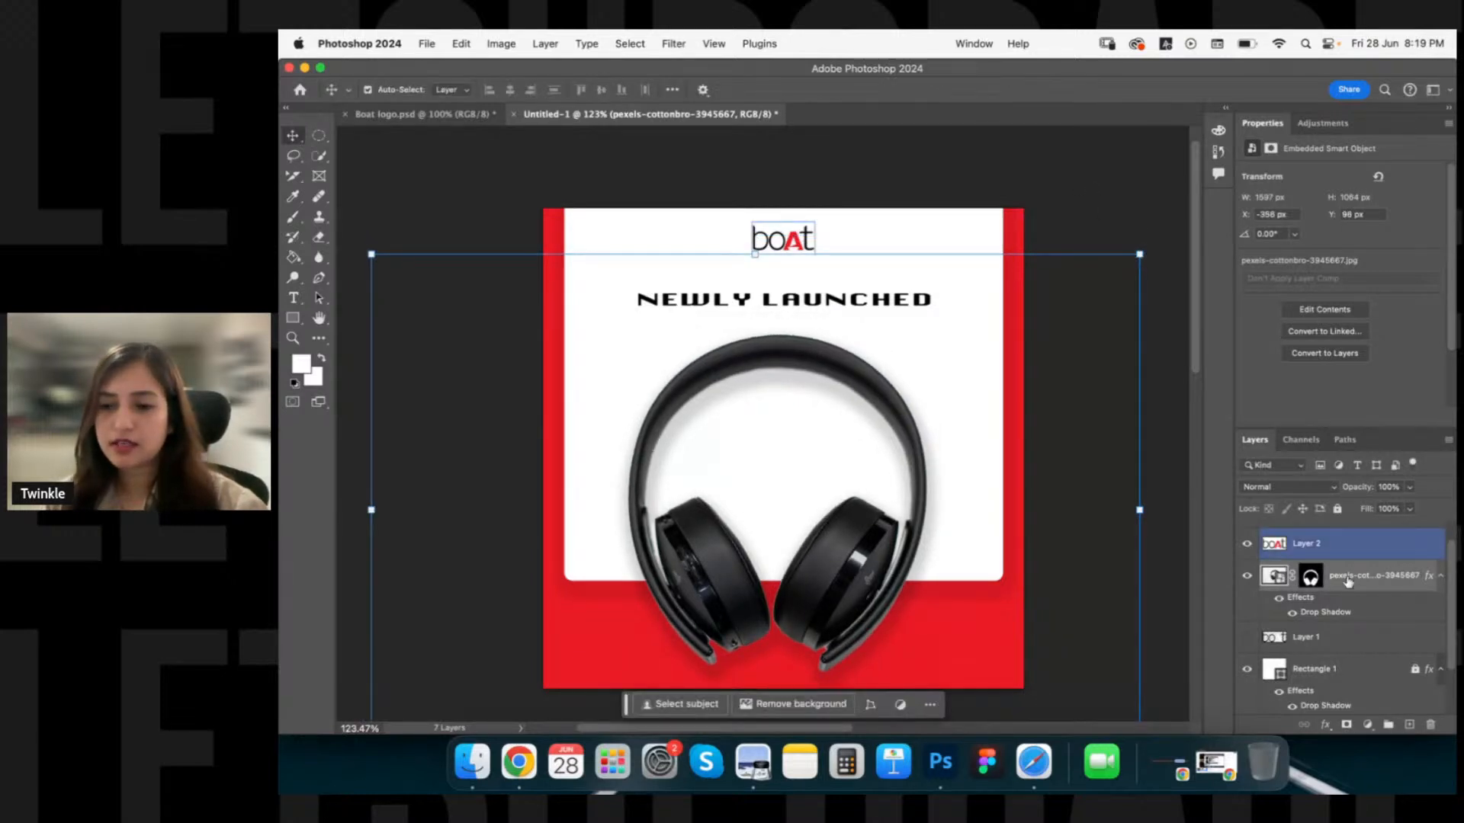
Group the headphones layer with the hidden Layer 1 and lock the group.
left_click(1348, 579)
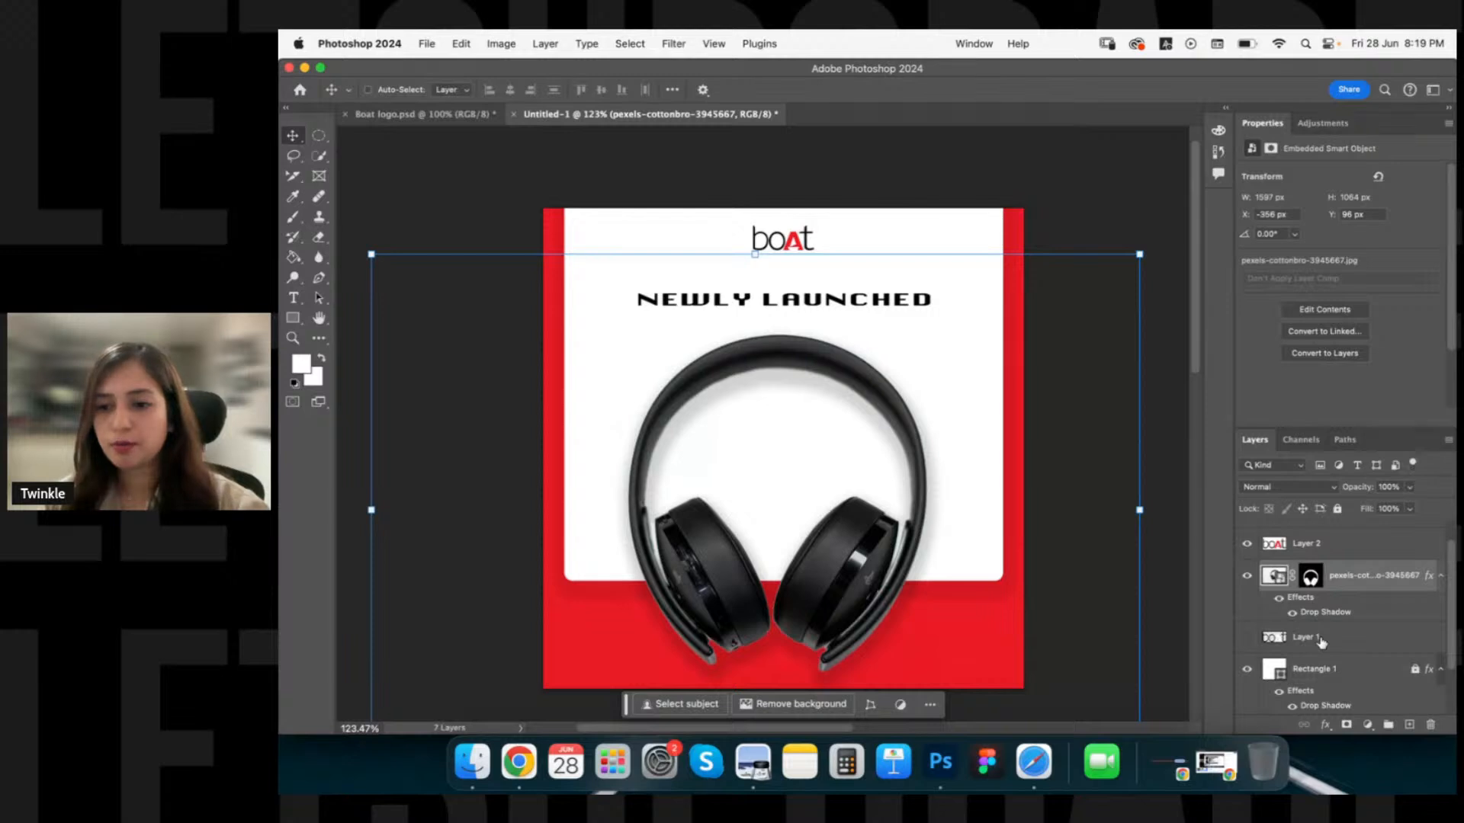
left_click(1321, 642, "shift")
key("super+g")
left_click(1324, 524, "super")
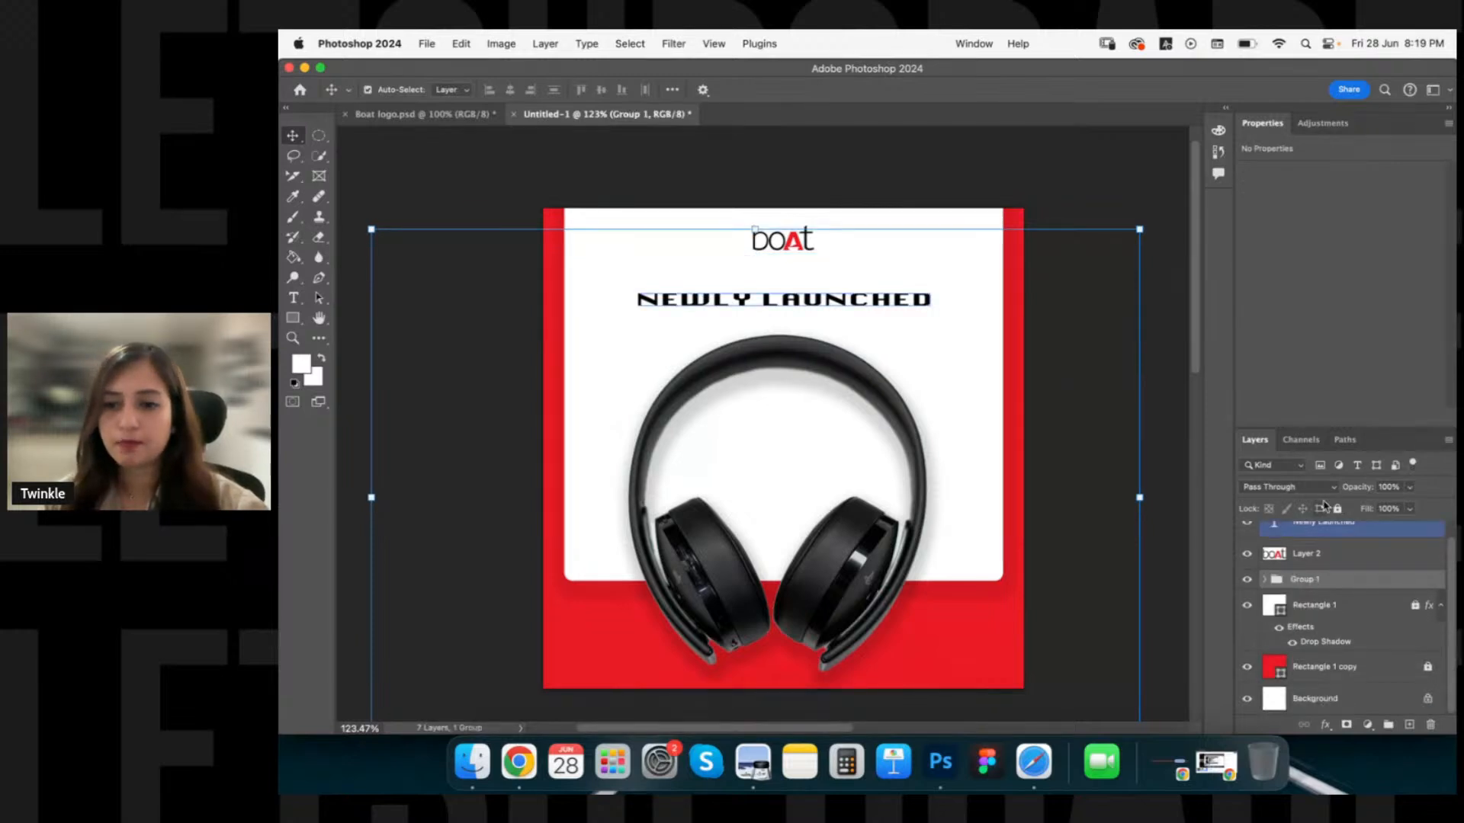
left_click(1281, 557)
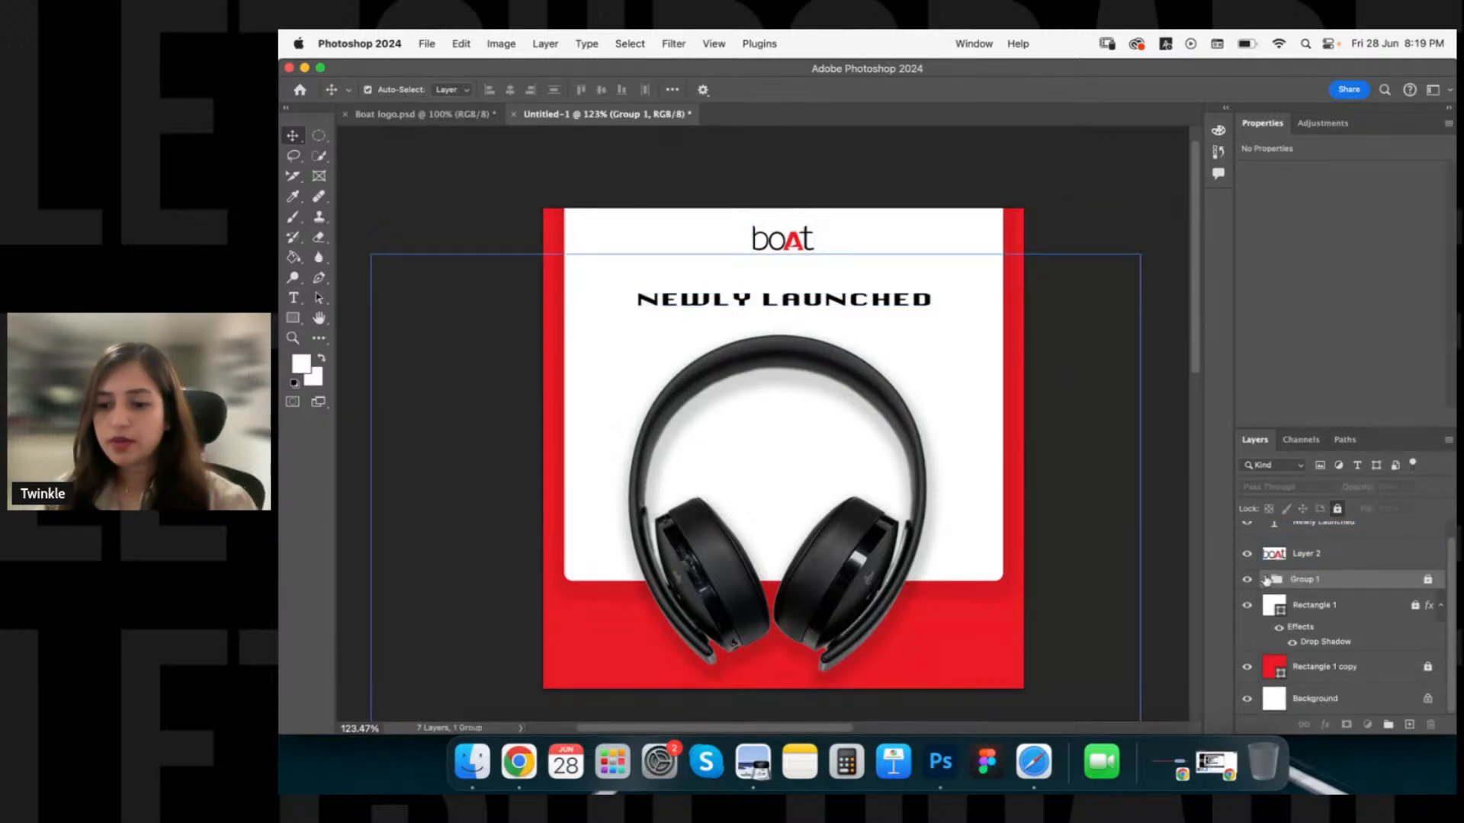
Expand the locked group, select Layer 1 inside it and make that layer visible.
left_click(1265, 580)
left_click(1286, 667)
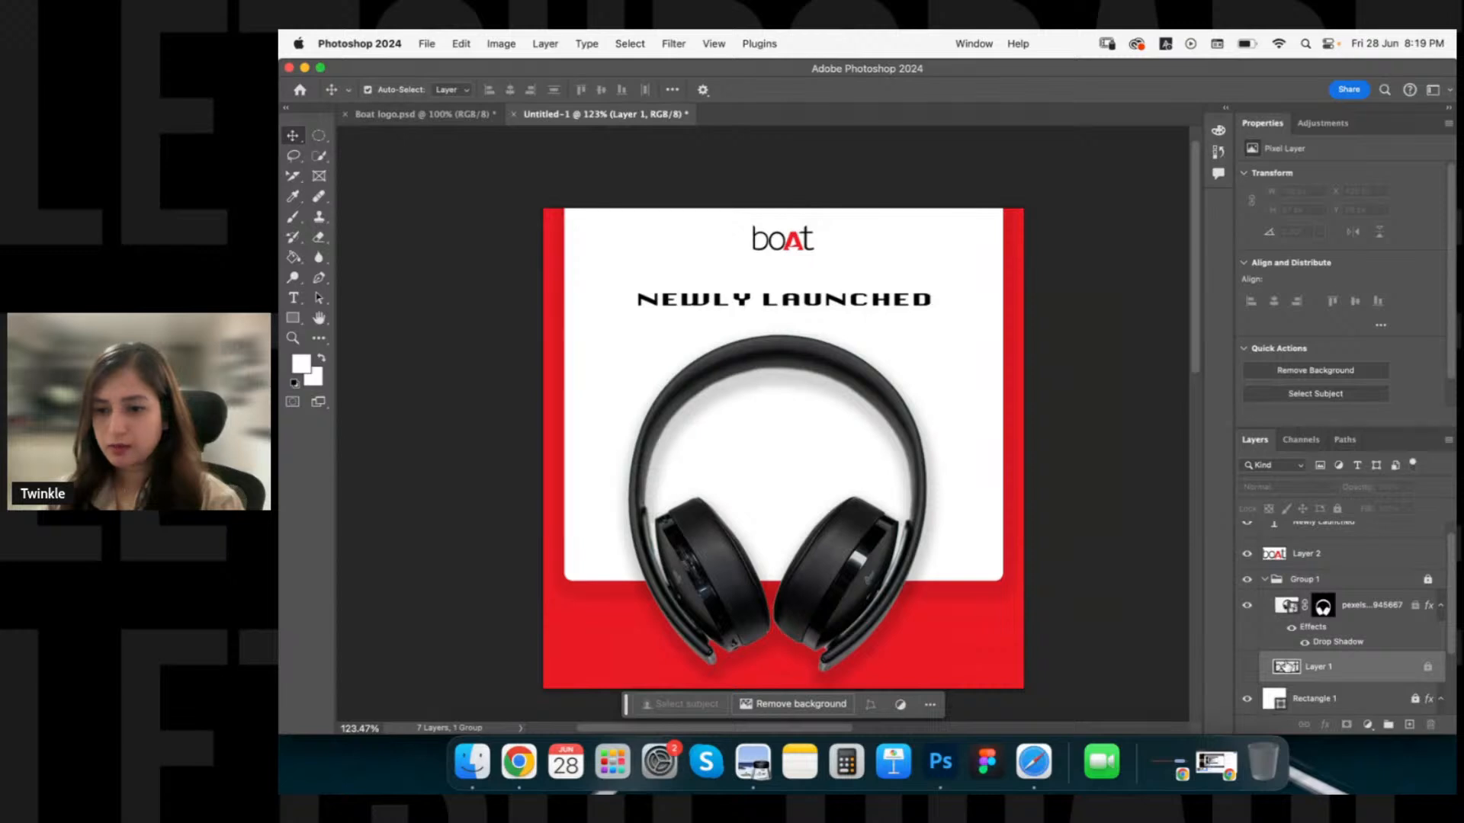
left_click_drag(1286, 668, 1420, 677)
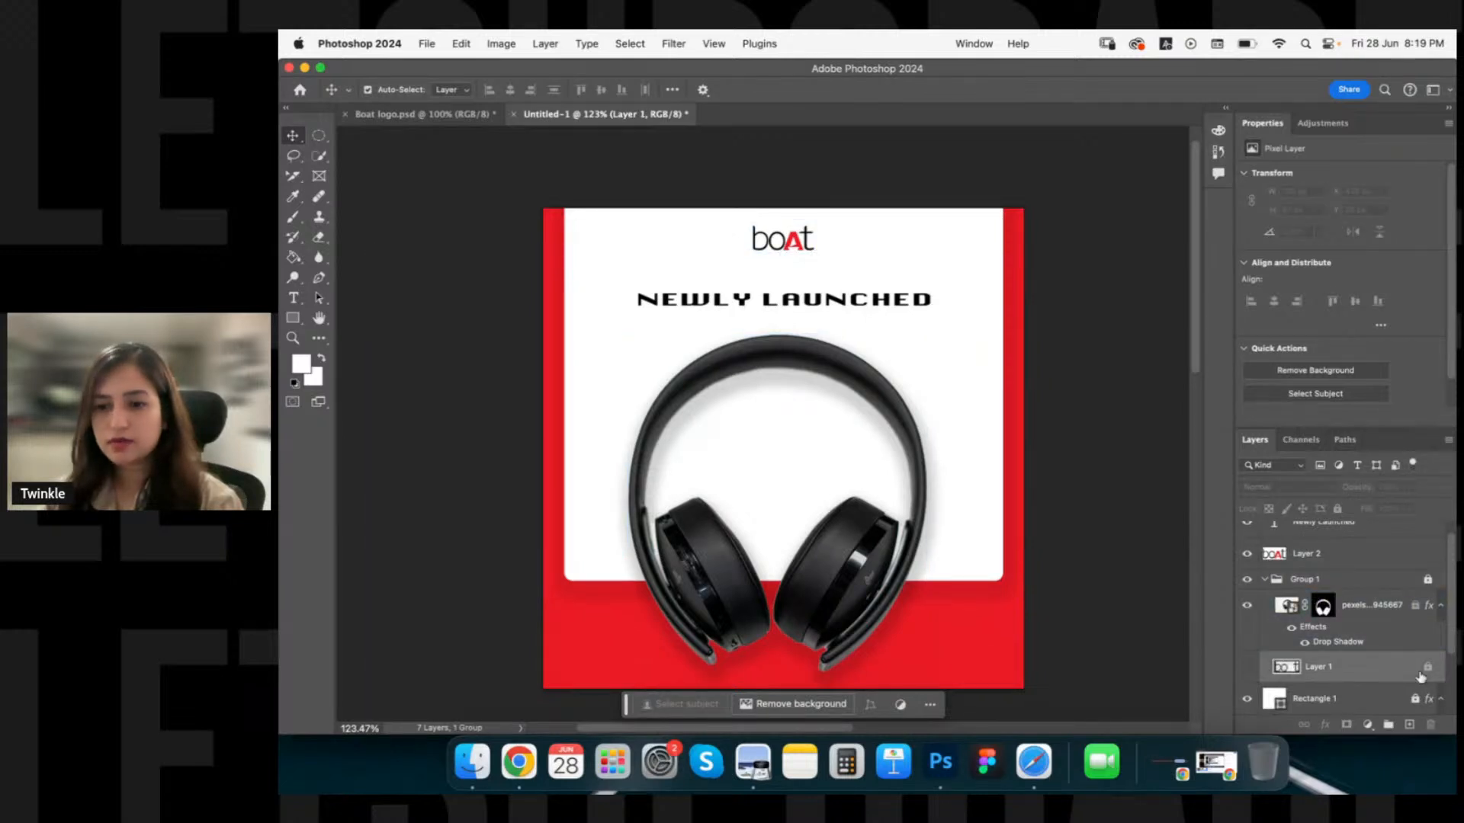
key("Return")
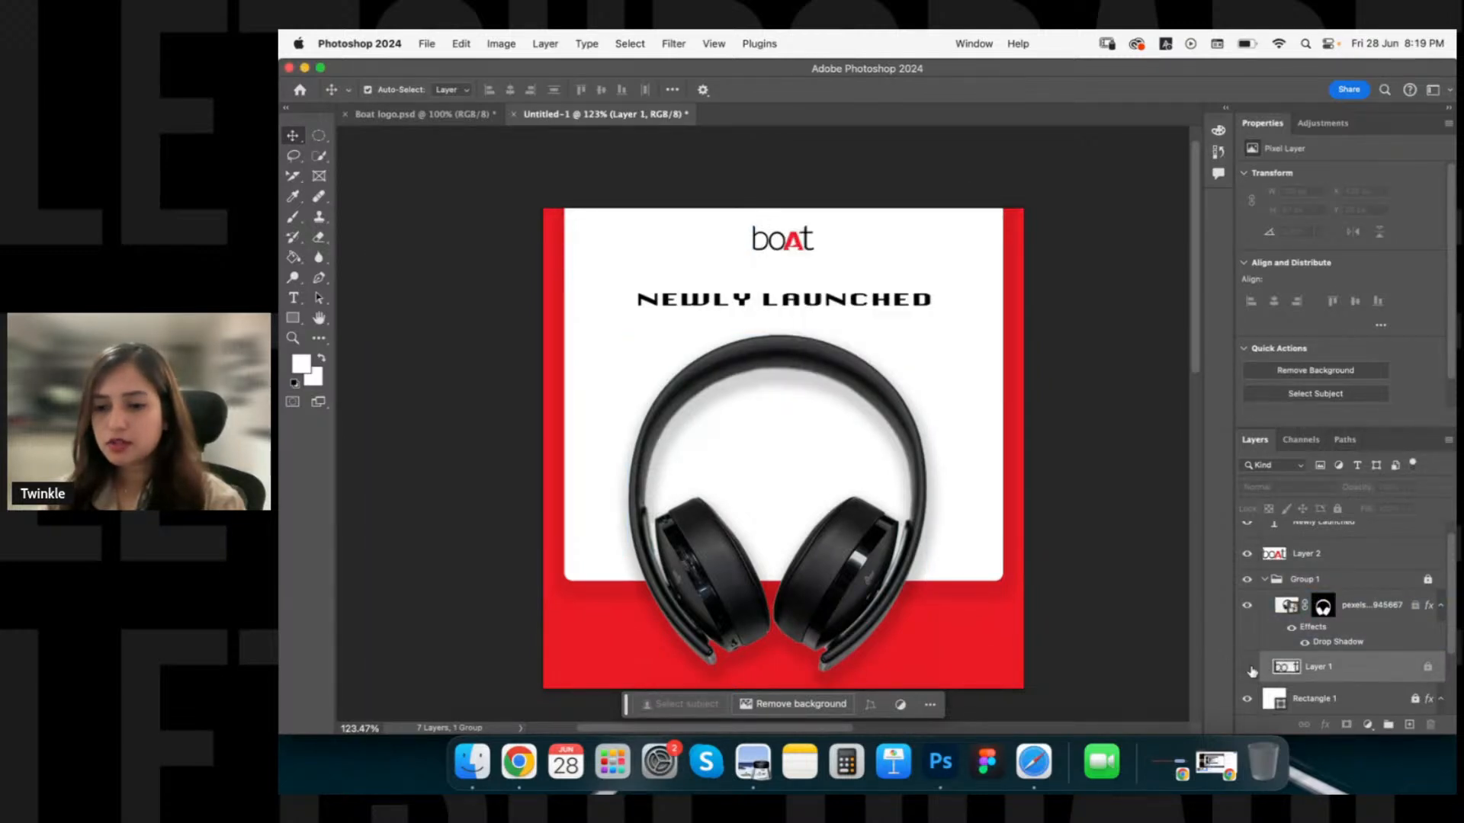
left_click(1249, 668)
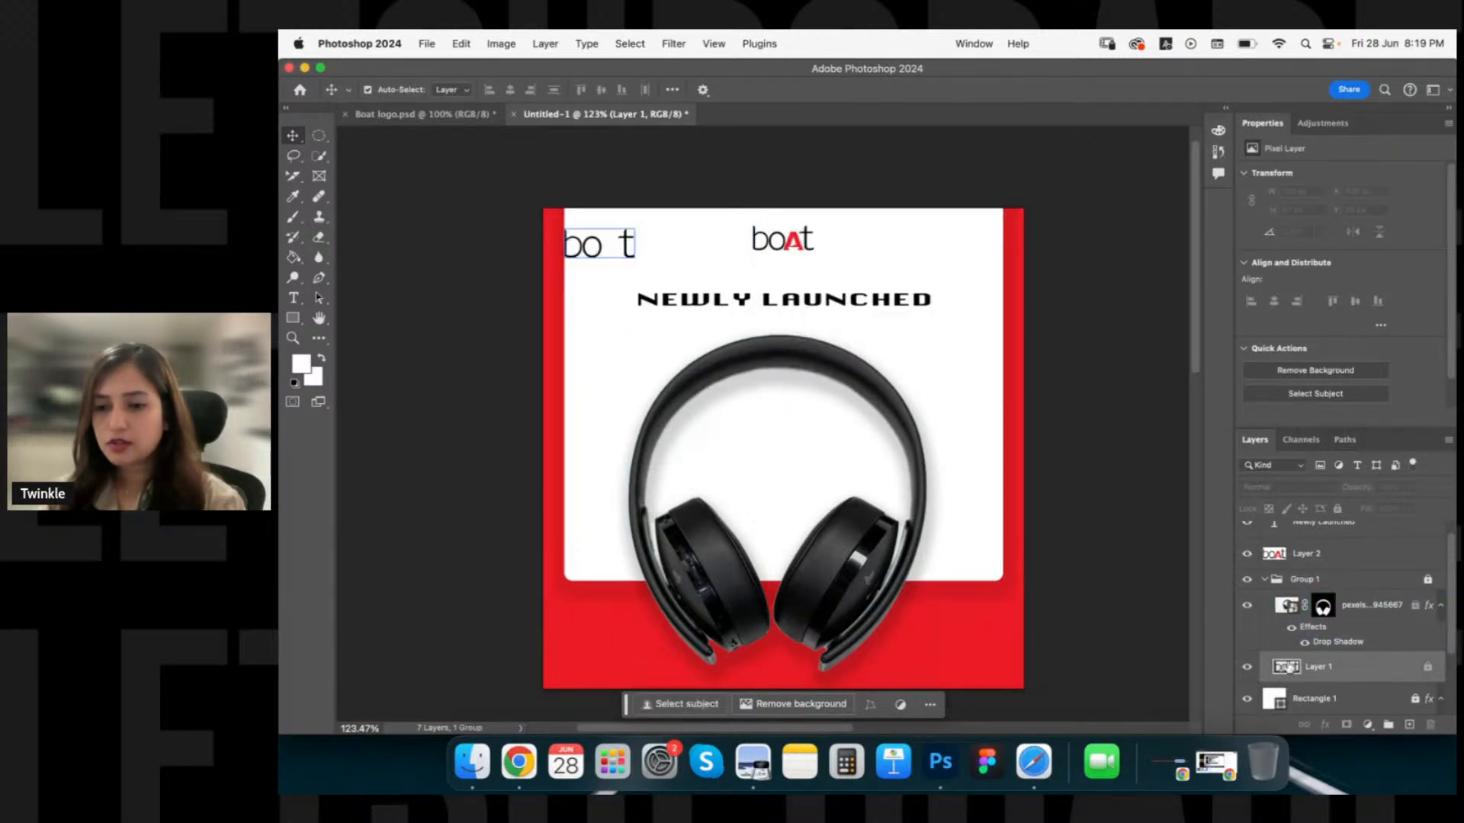
Unlock the headphones group and delete the leftover Layer 1 inside it.
left_click(1429, 668)
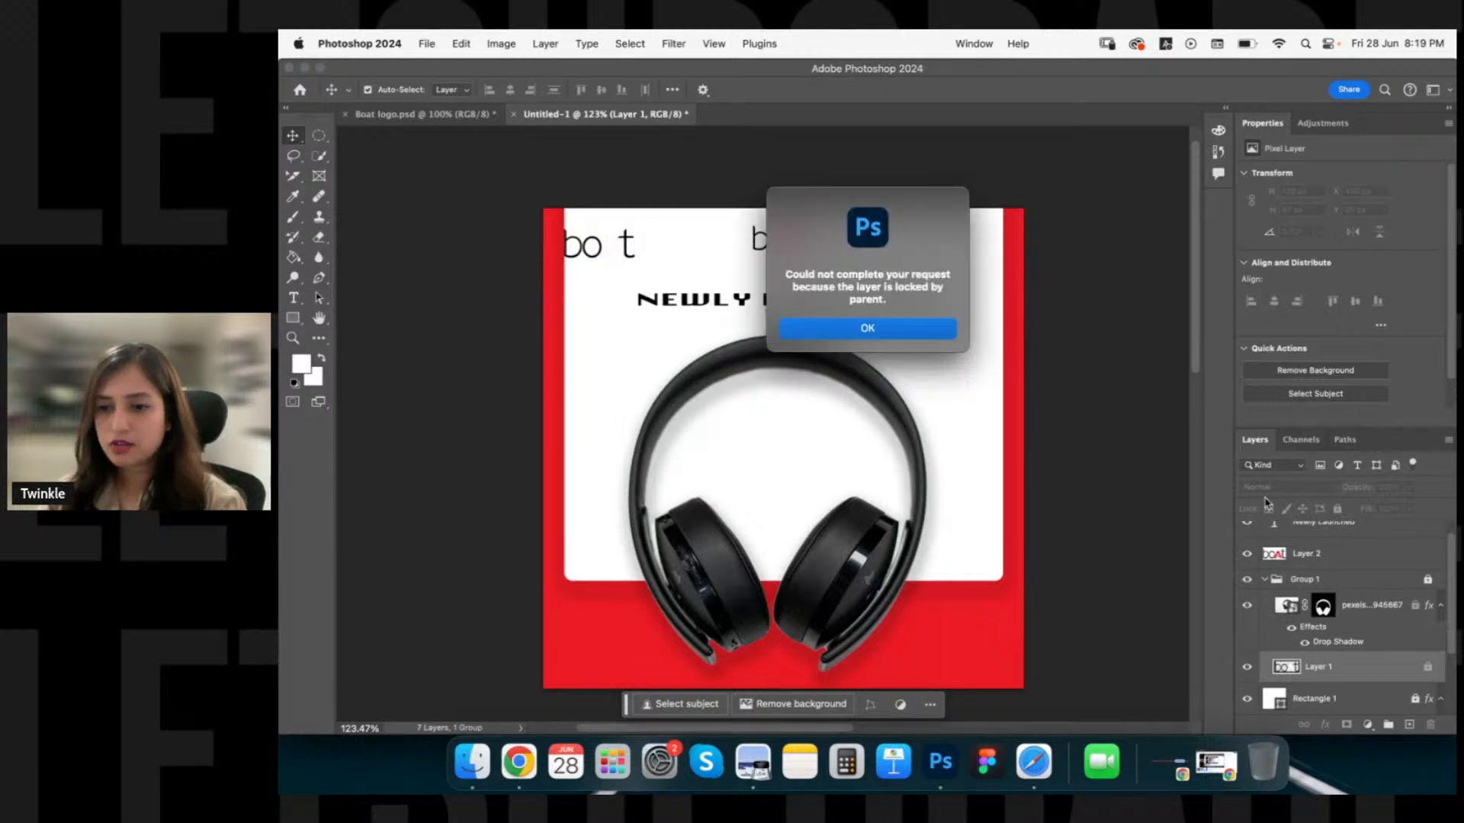
key("Return")
left_click(1428, 581)
left_click(1395, 670)
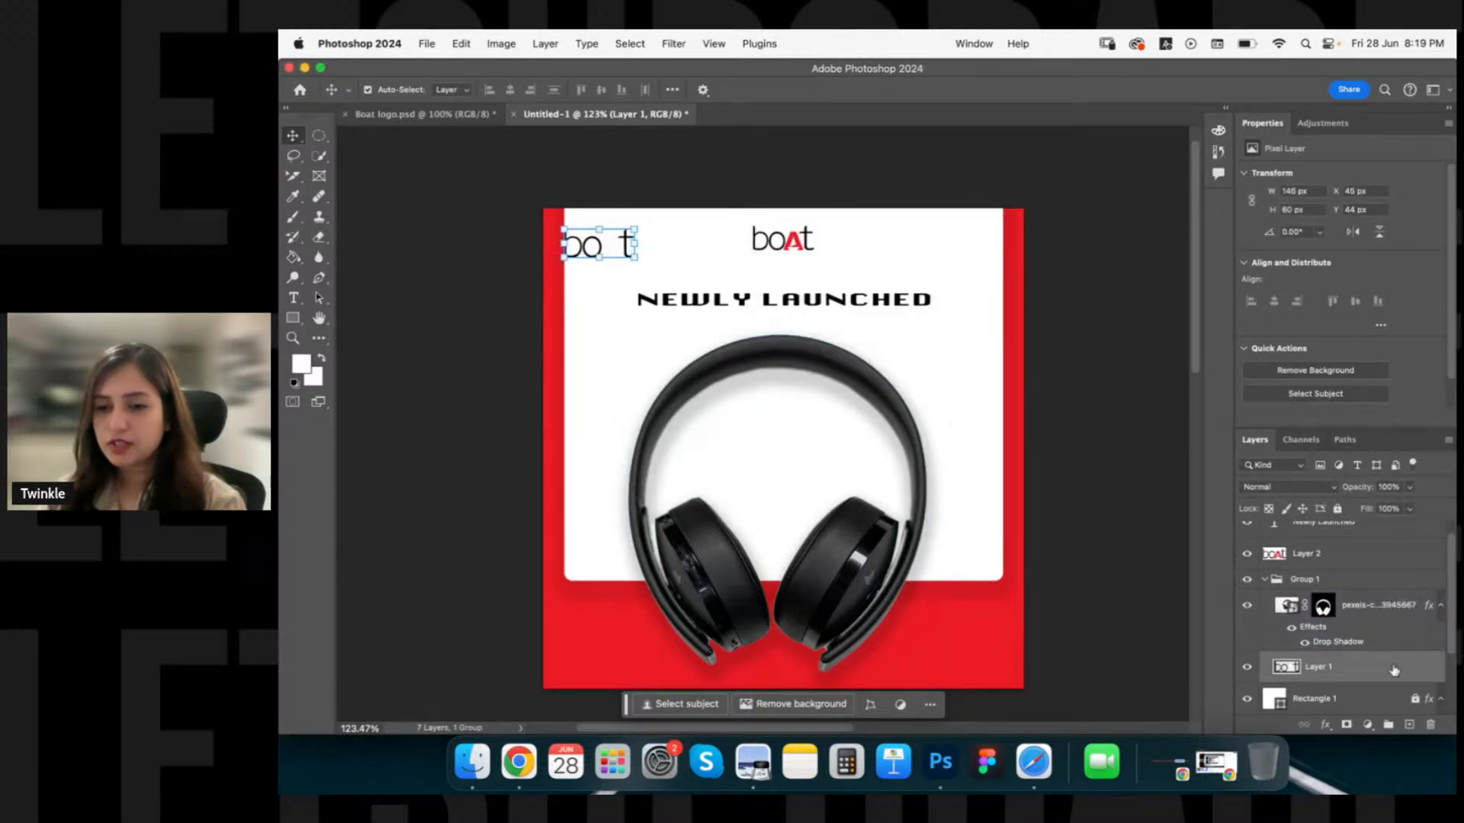
key("BackSpace")
Move the boAt logo layer into the headphones group and collapse the group.
left_click(1330, 552)
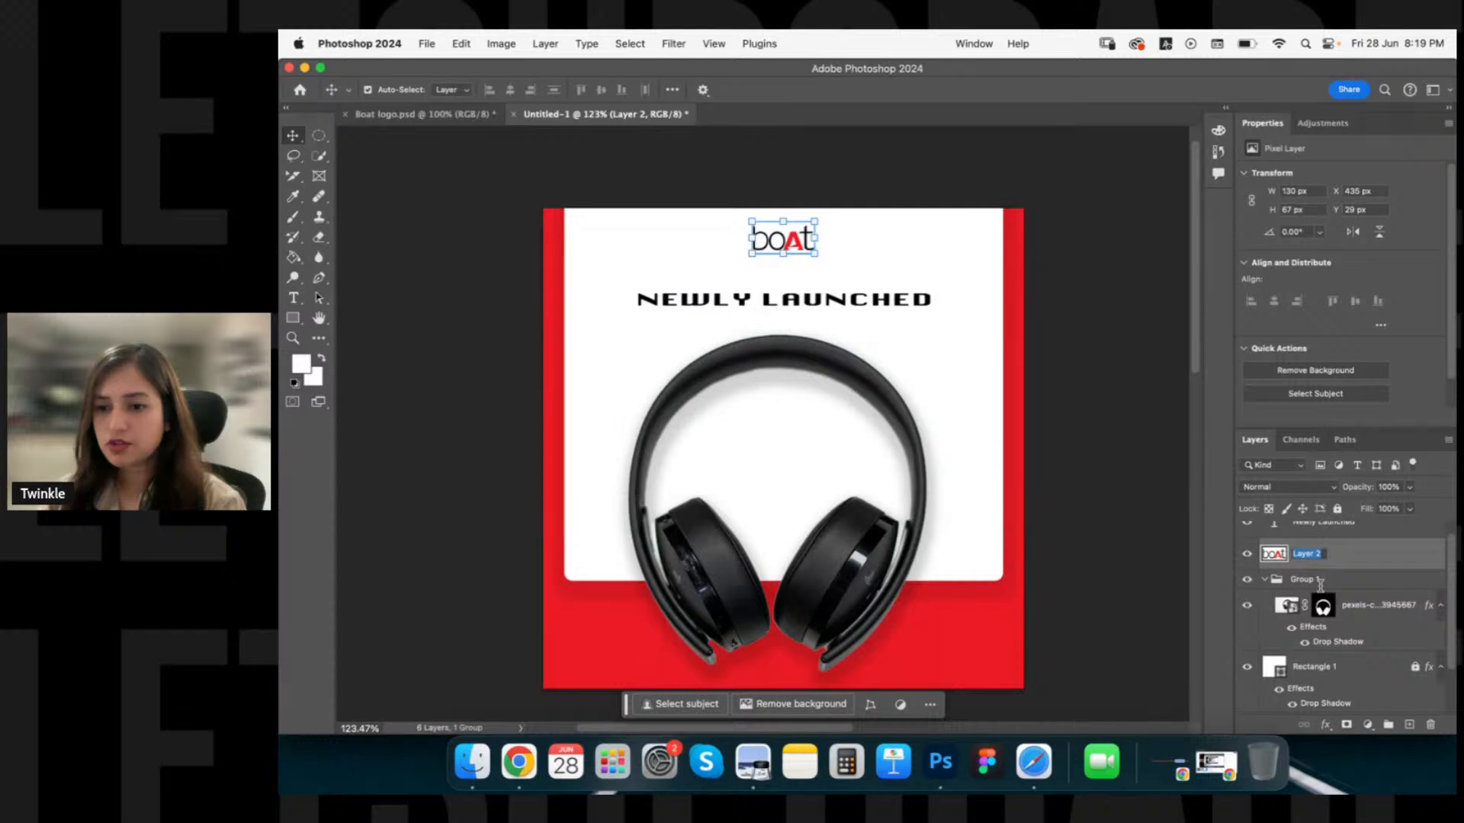
double_click(1356, 592)
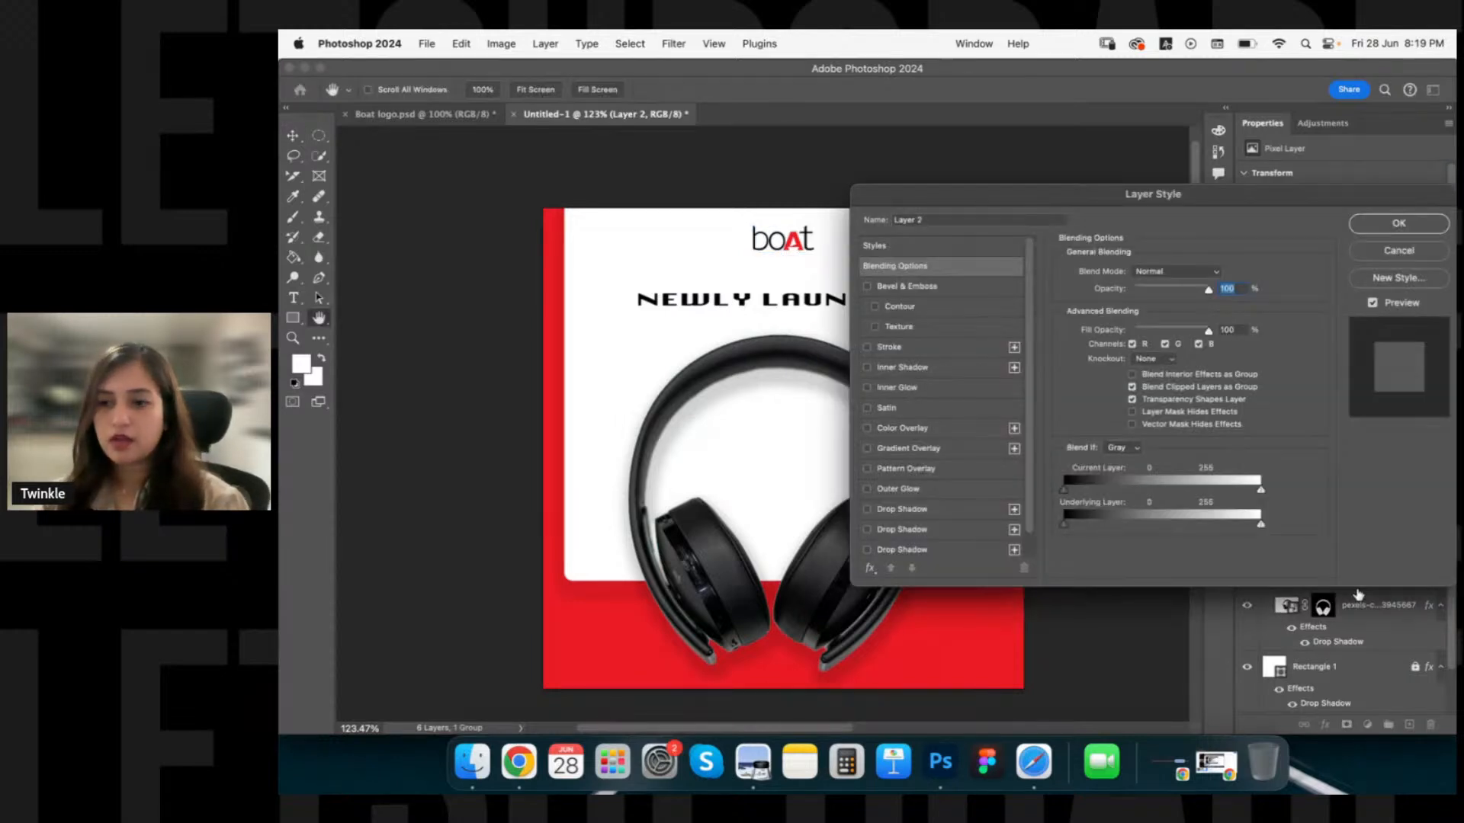
key("Escape")
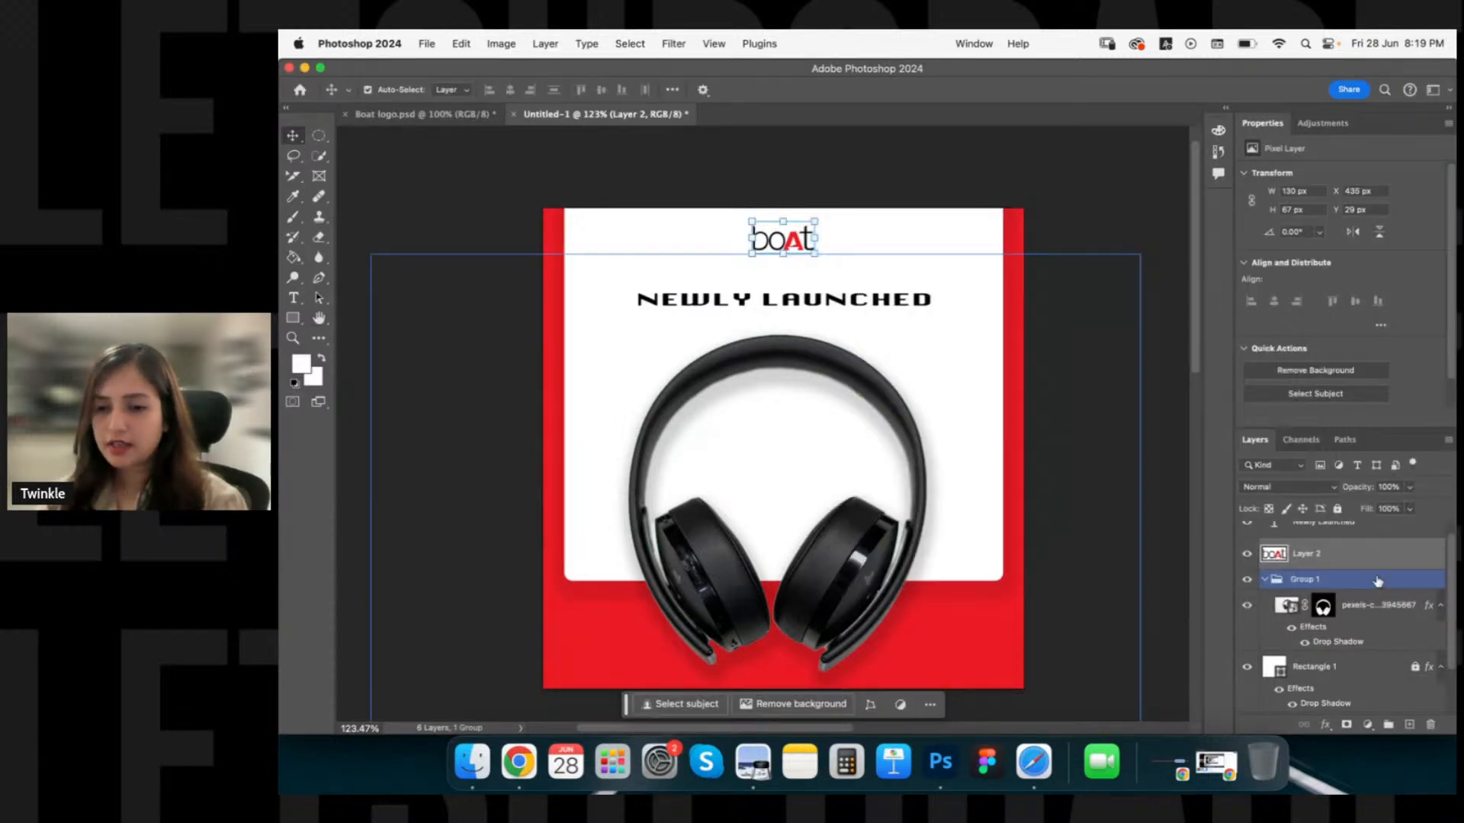
left_click_drag(1378, 582, 1263, 548)
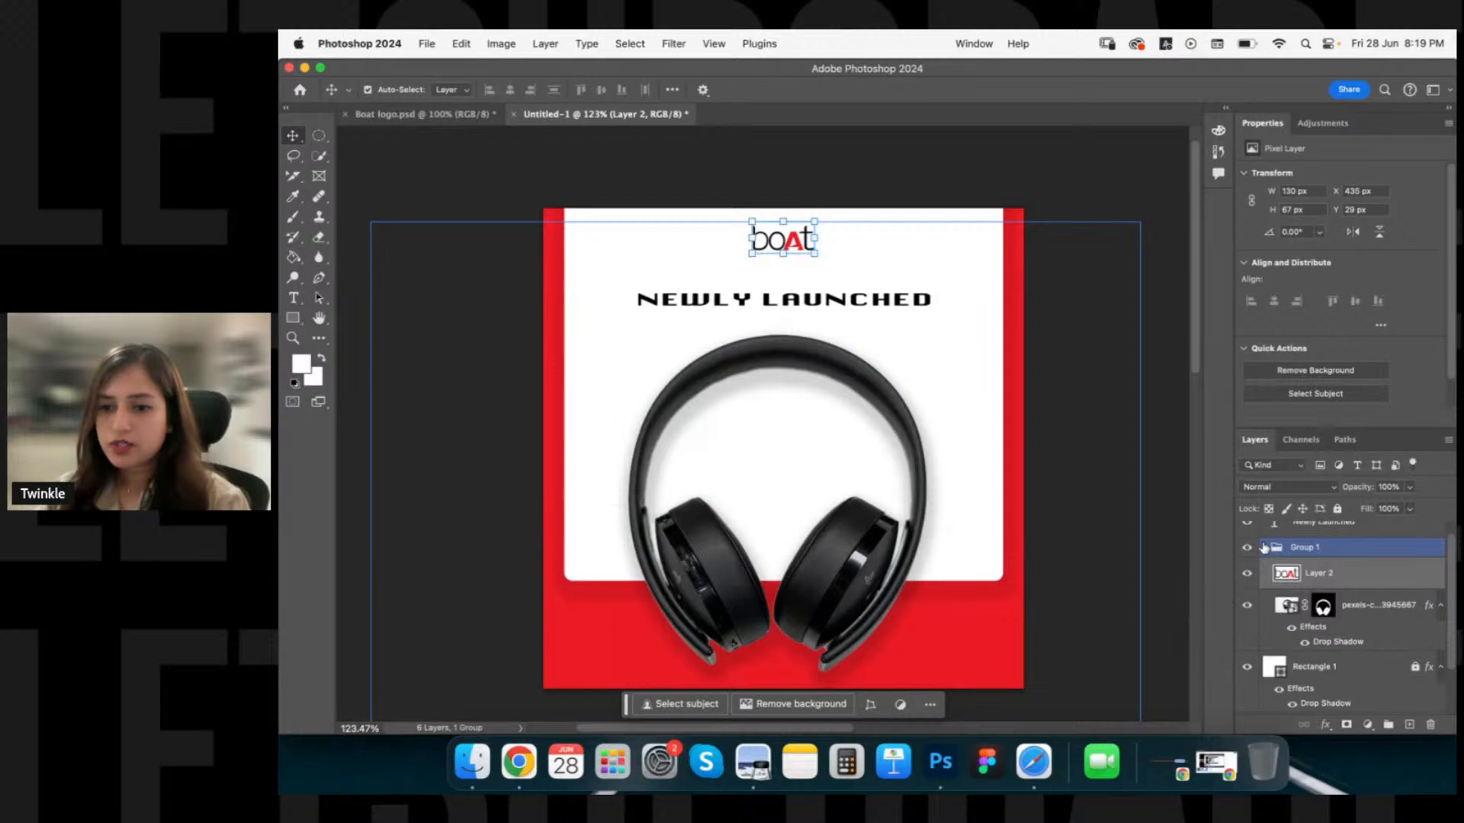
left_click(1263, 547)
Lock the group containing the logo and headphones and rename it "images".
left_click(1365, 595)
left_click(1333, 563)
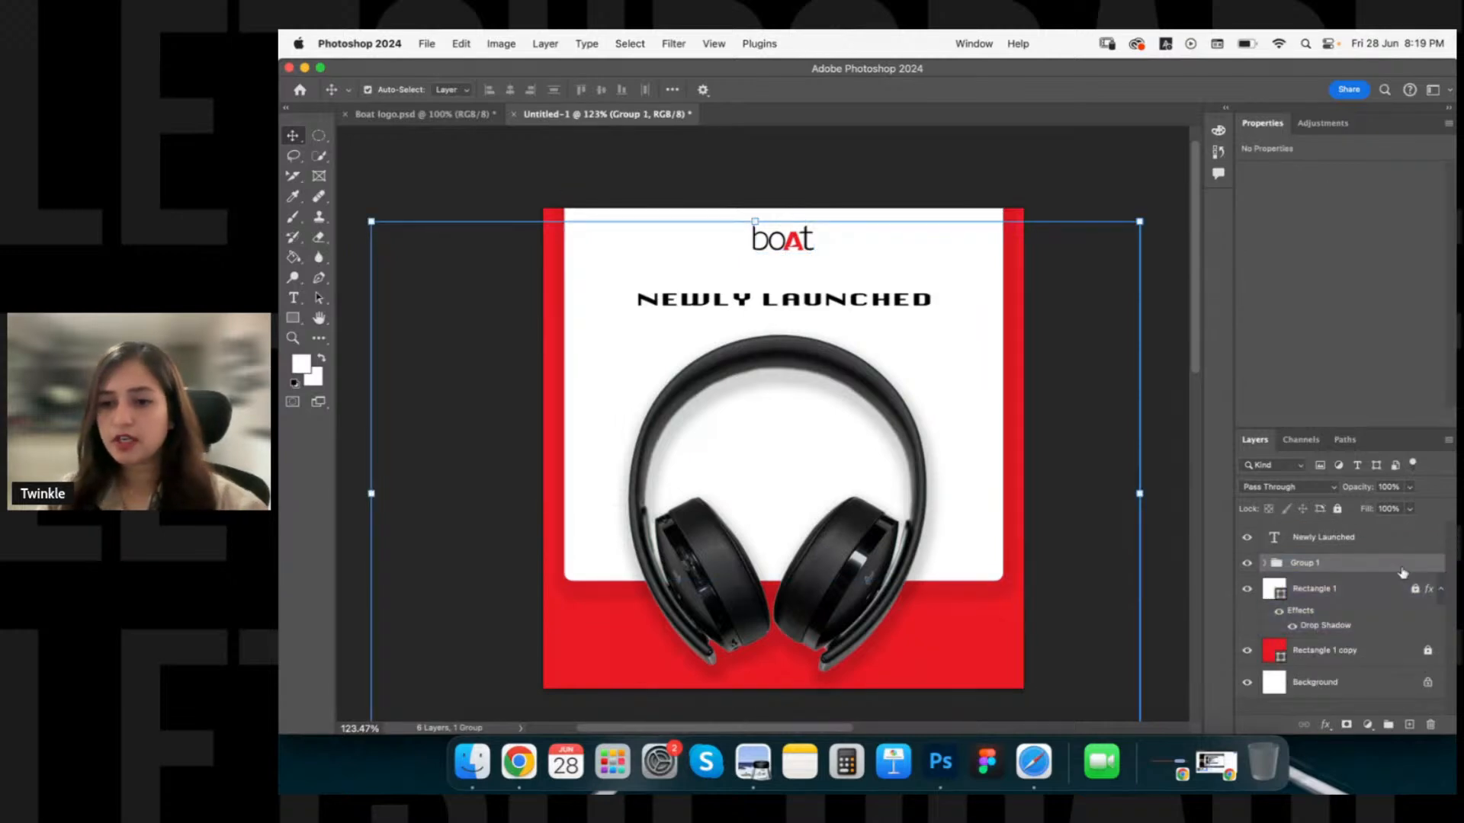
double_click(1314, 562)
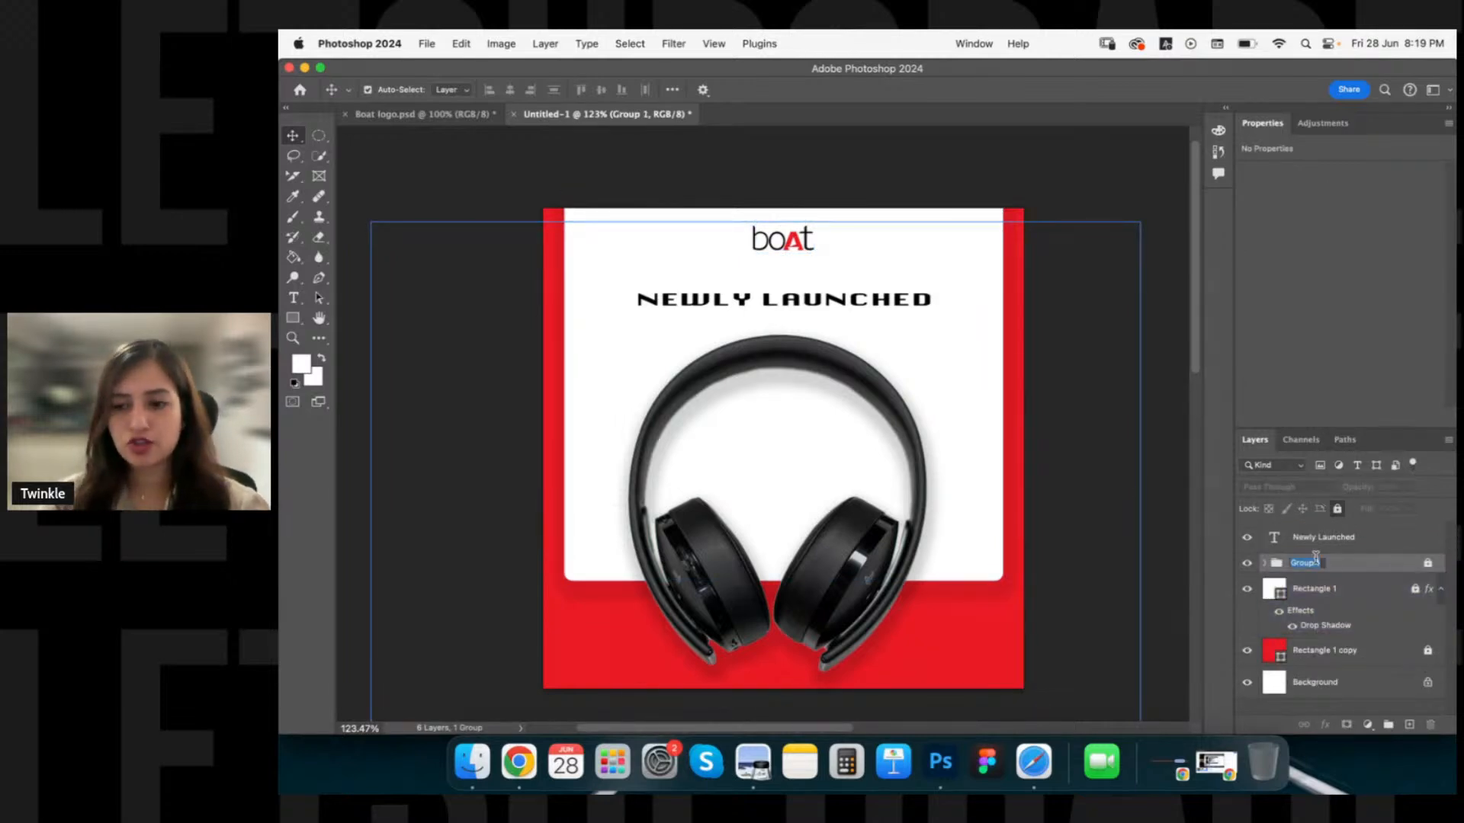
type("images")
key("Return")
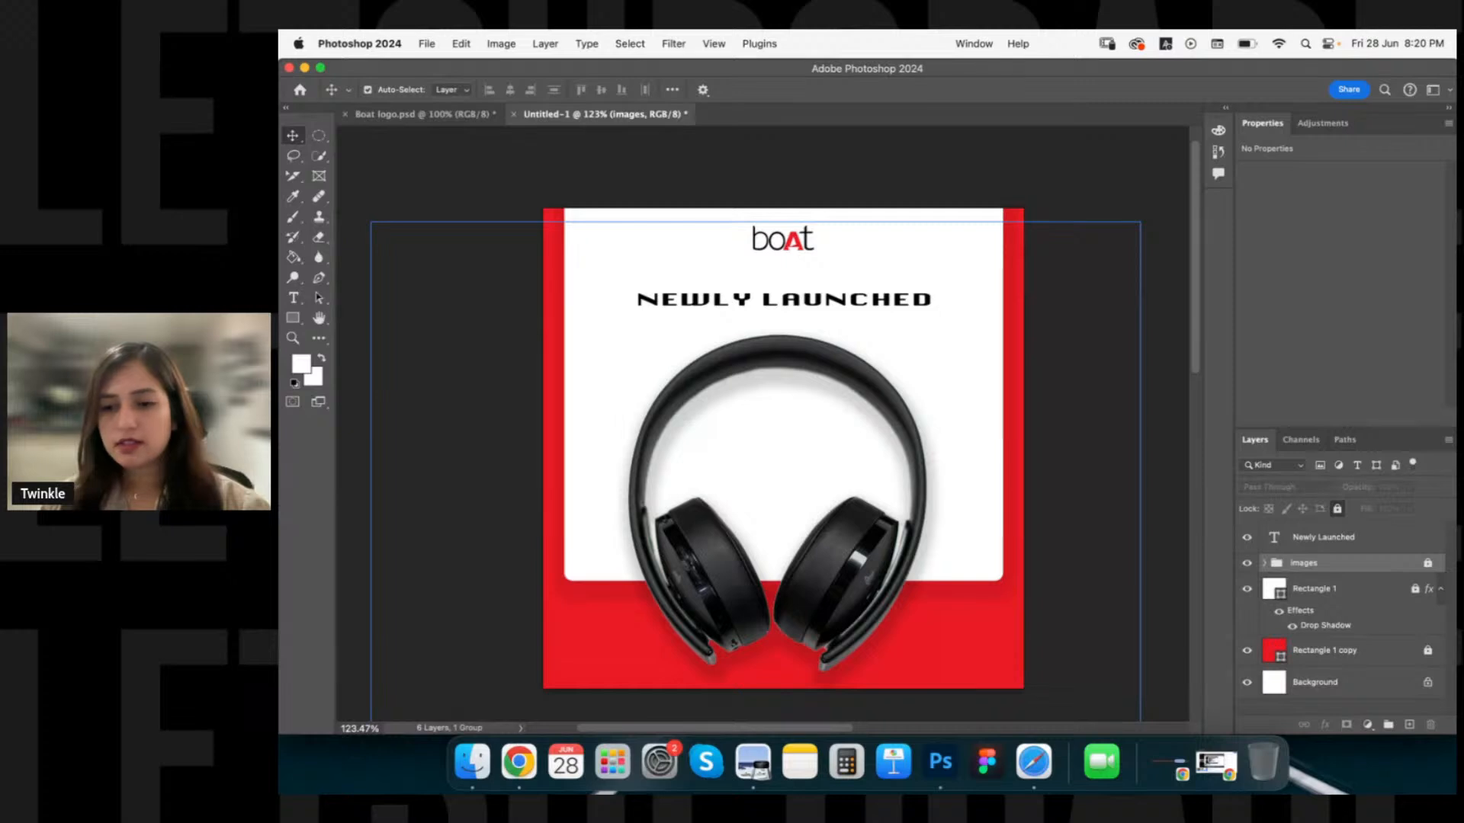
Rename the white rectangle layer "card" and the red rectangle layer "bg".
left_click(1306, 595)
double_click(1305, 595)
type("c")
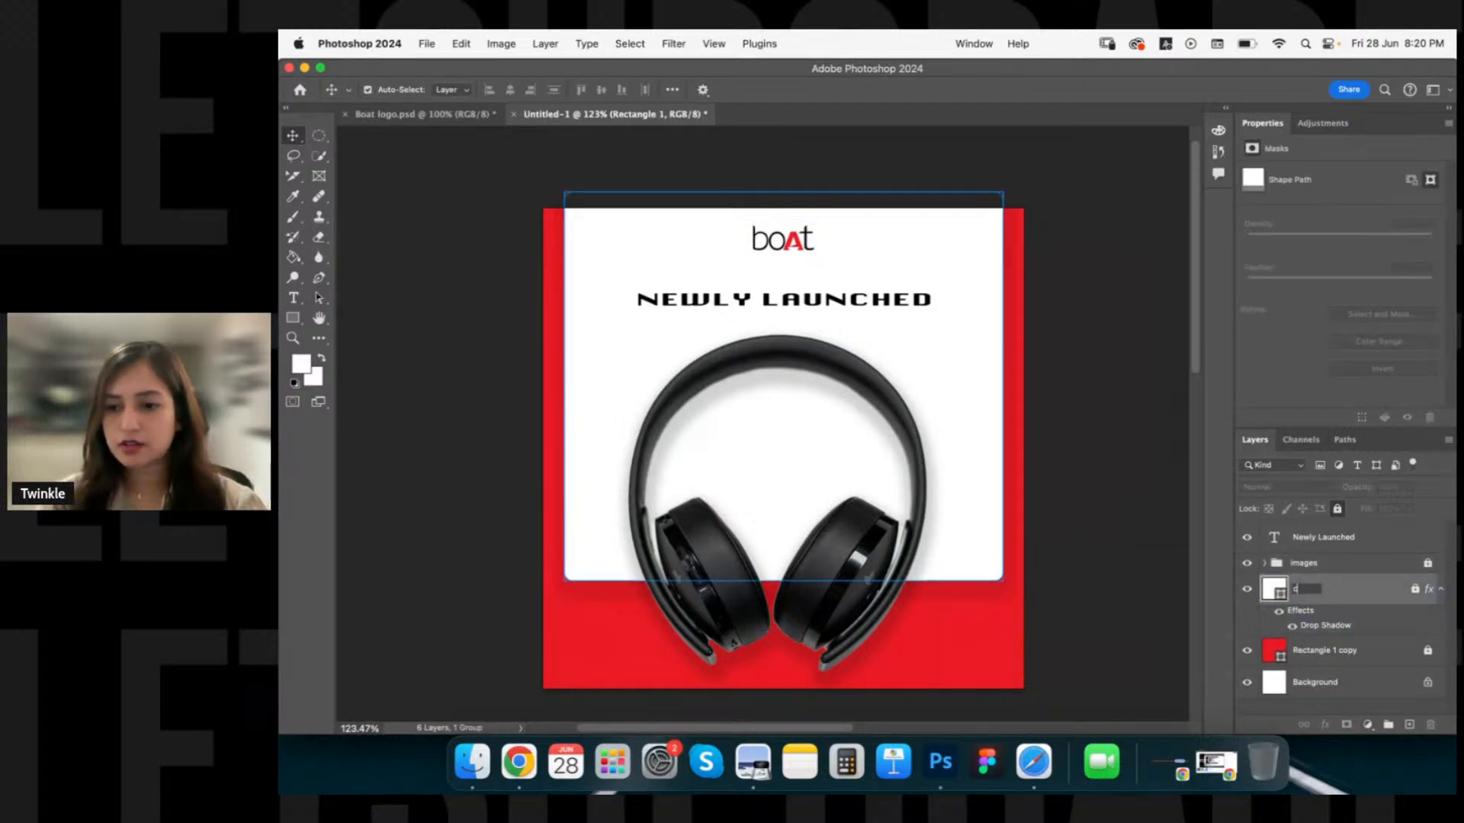
type("ard")
key("Return")
double_click(1332, 651)
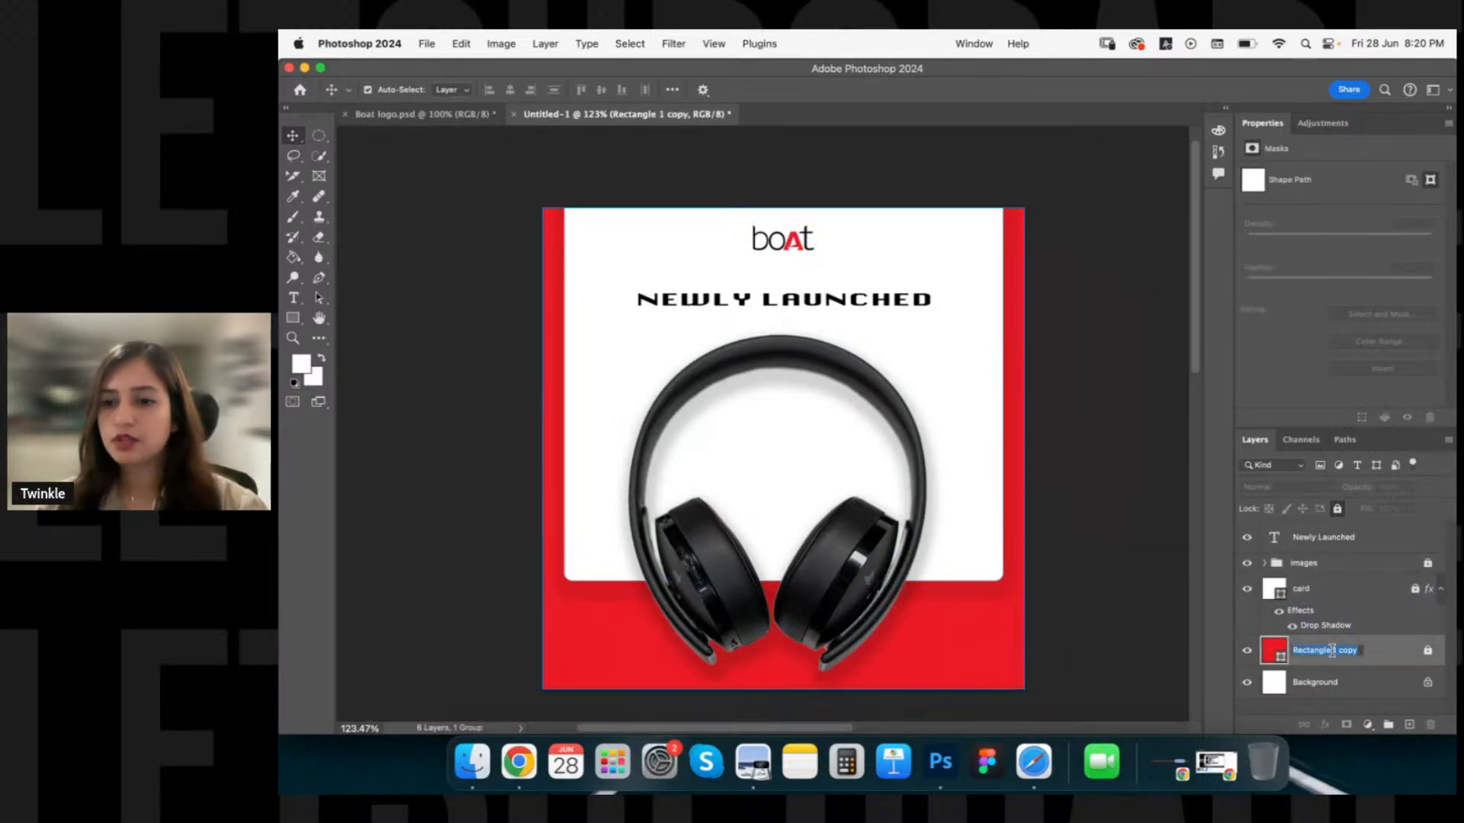
type("bg")
key("Return")
Stretch the "NEWLY LAUNCHED" headline vertically with Free Transform to make its letters taller.
left_click(1371, 539)
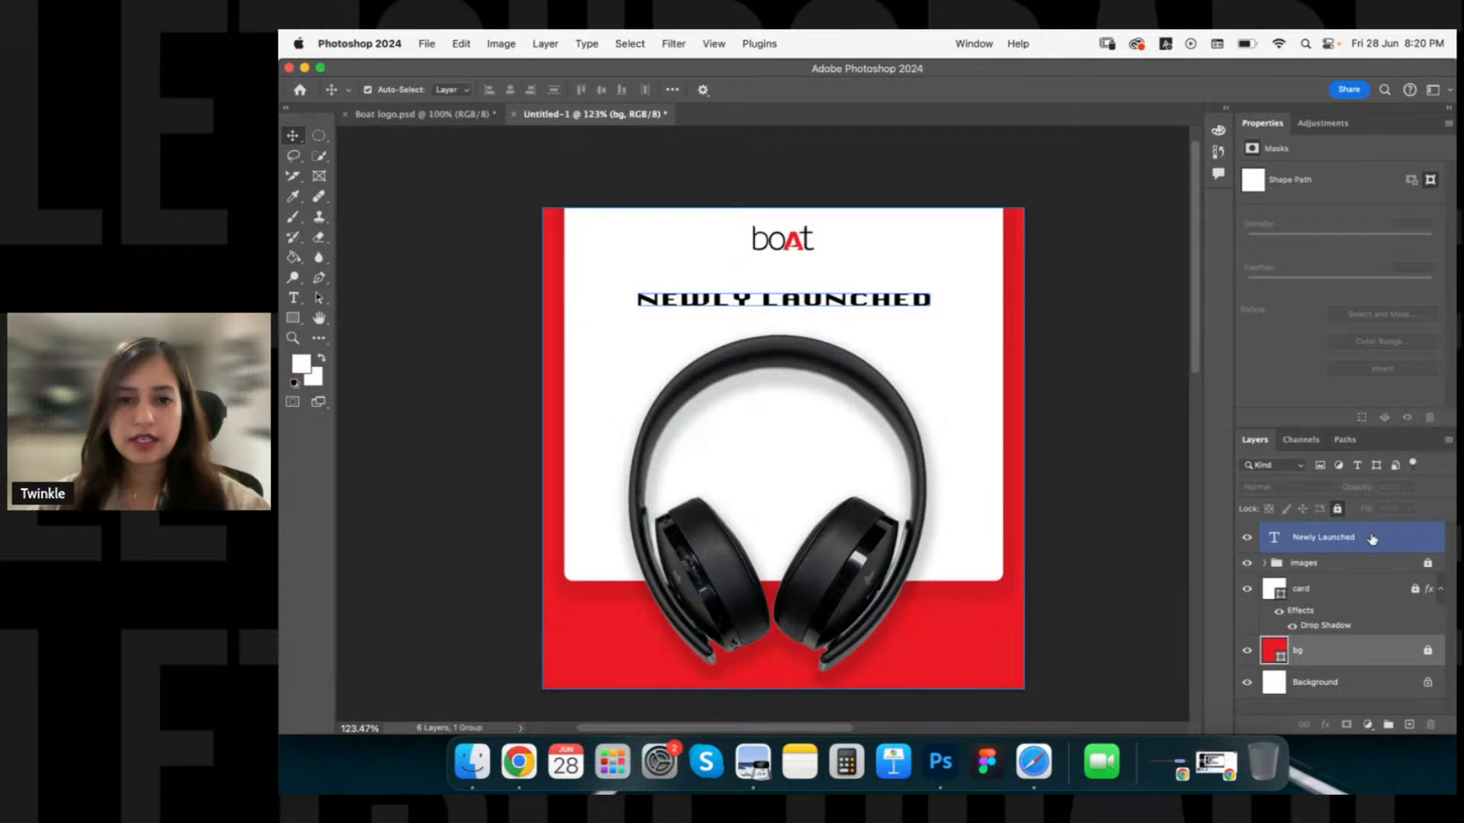
left_click(1372, 539)
key("cmd+t")
left_click_drag(783, 292, 817, 307)
left_click(1069, 89)
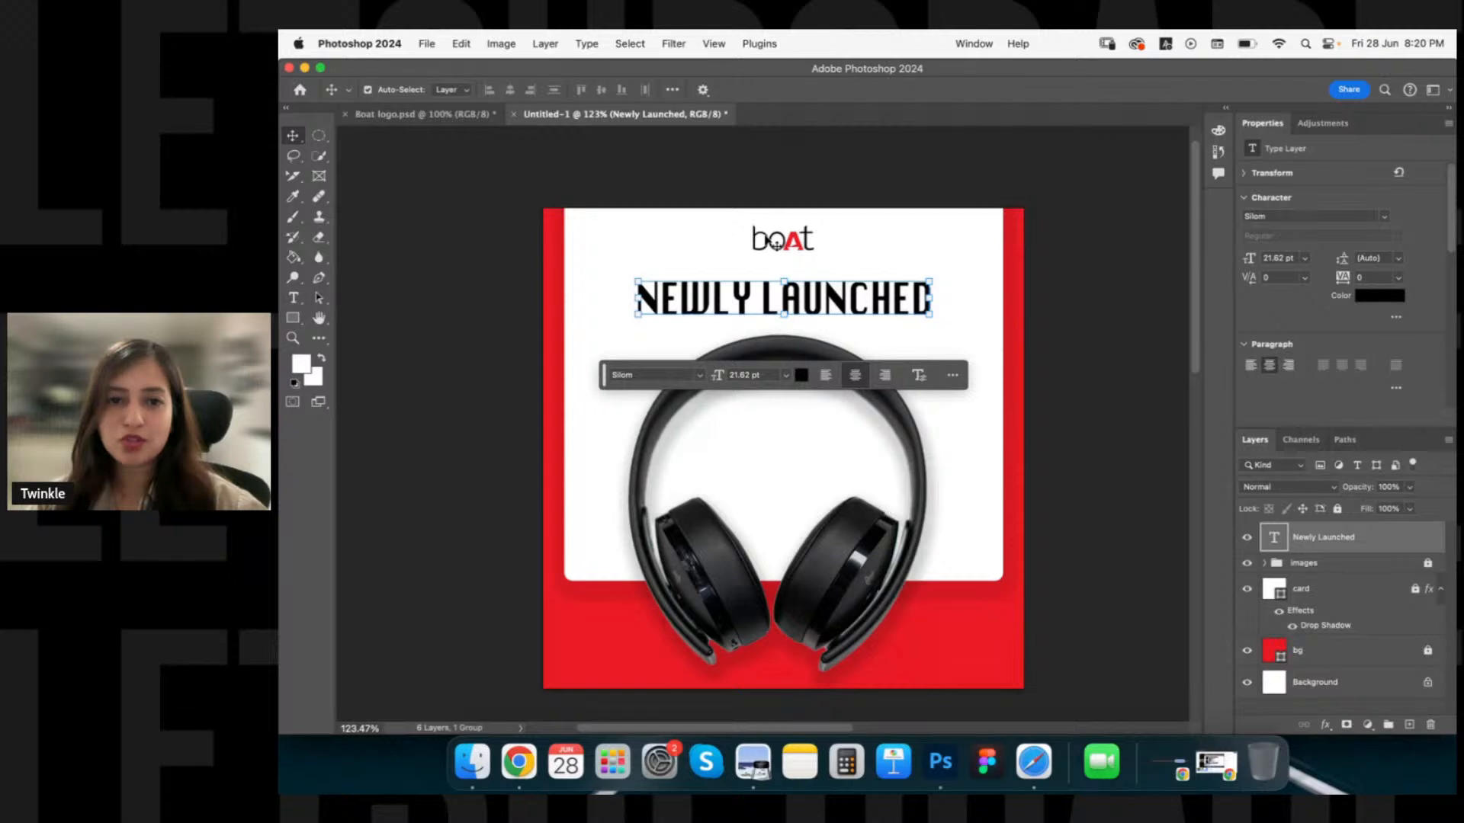
Set the headline font to Bebas Neue Regular and stretch the text to about 171% of its width.
left_click(698, 373)
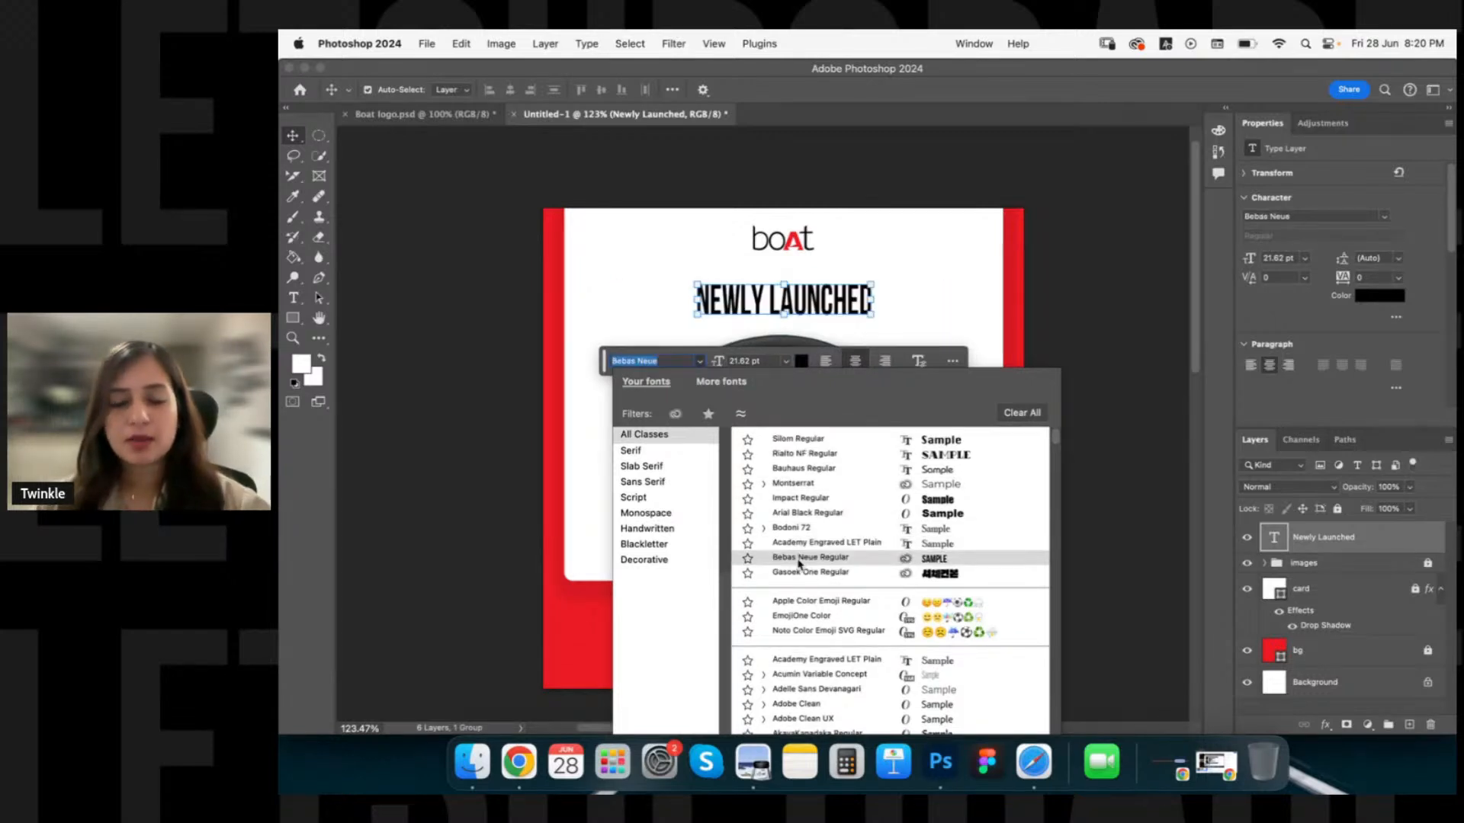
left_click(798, 565)
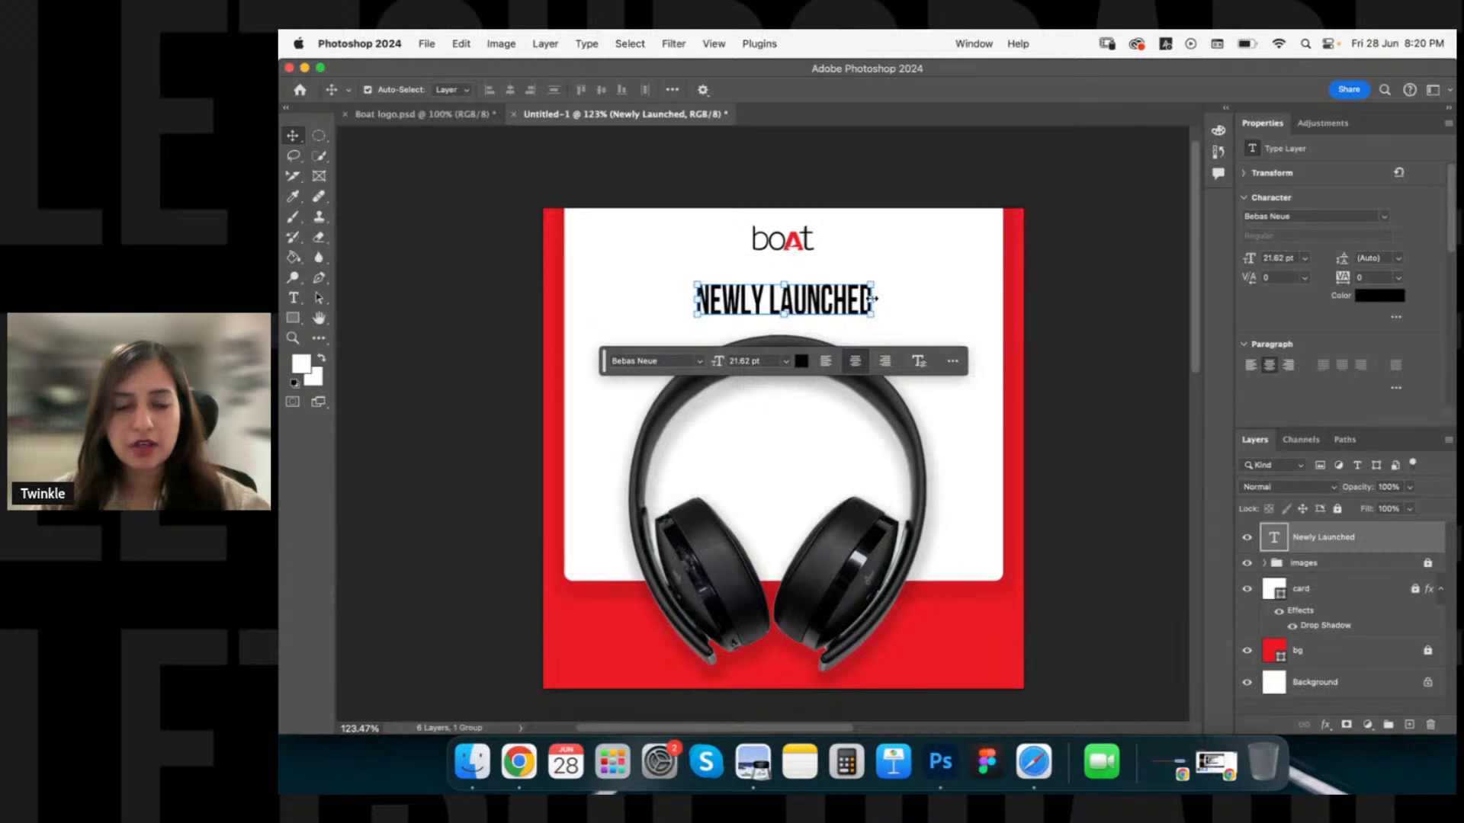
left_click_drag(874, 299, 937, 301)
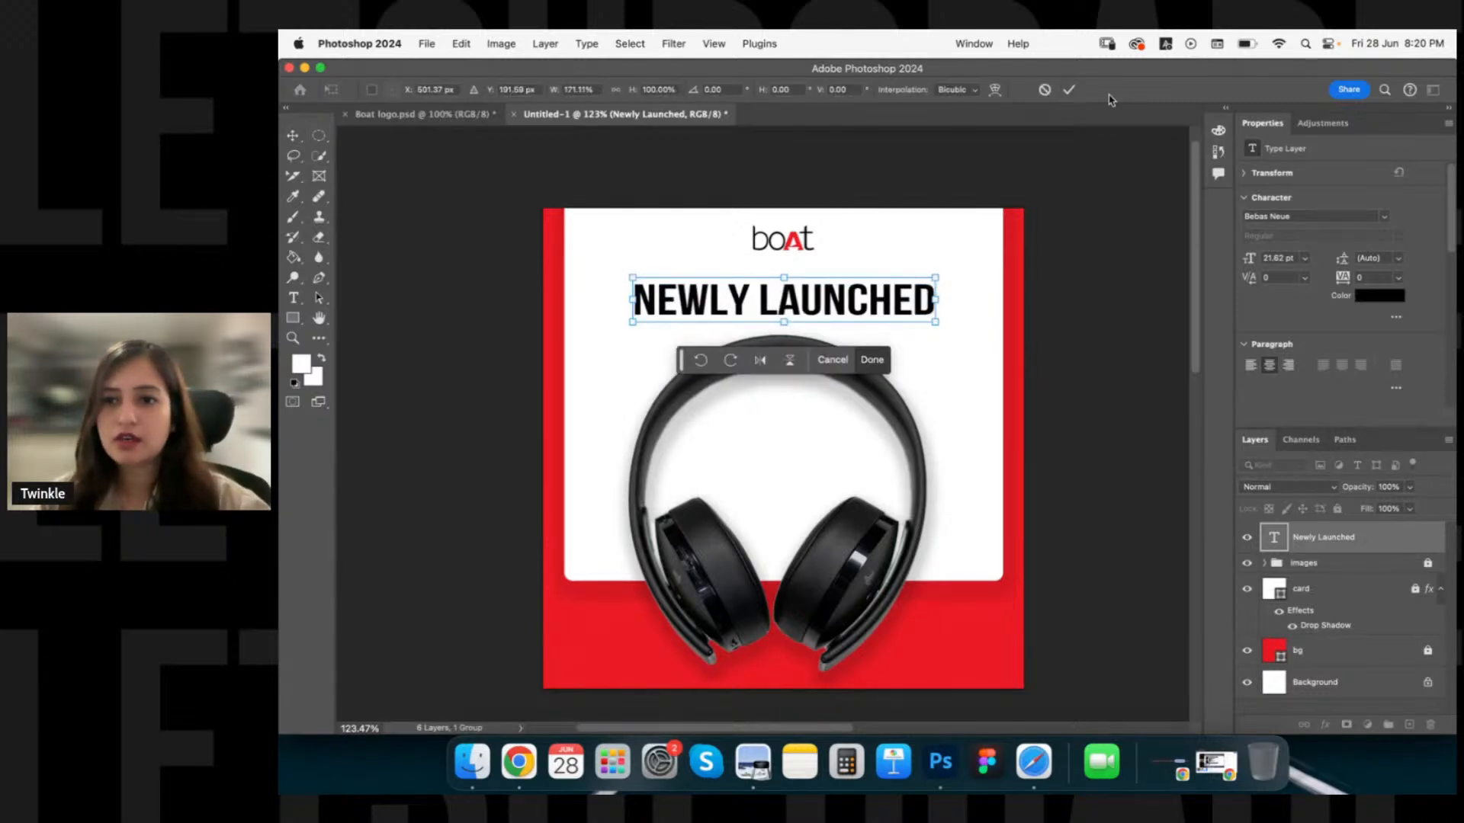
left_click(1069, 89)
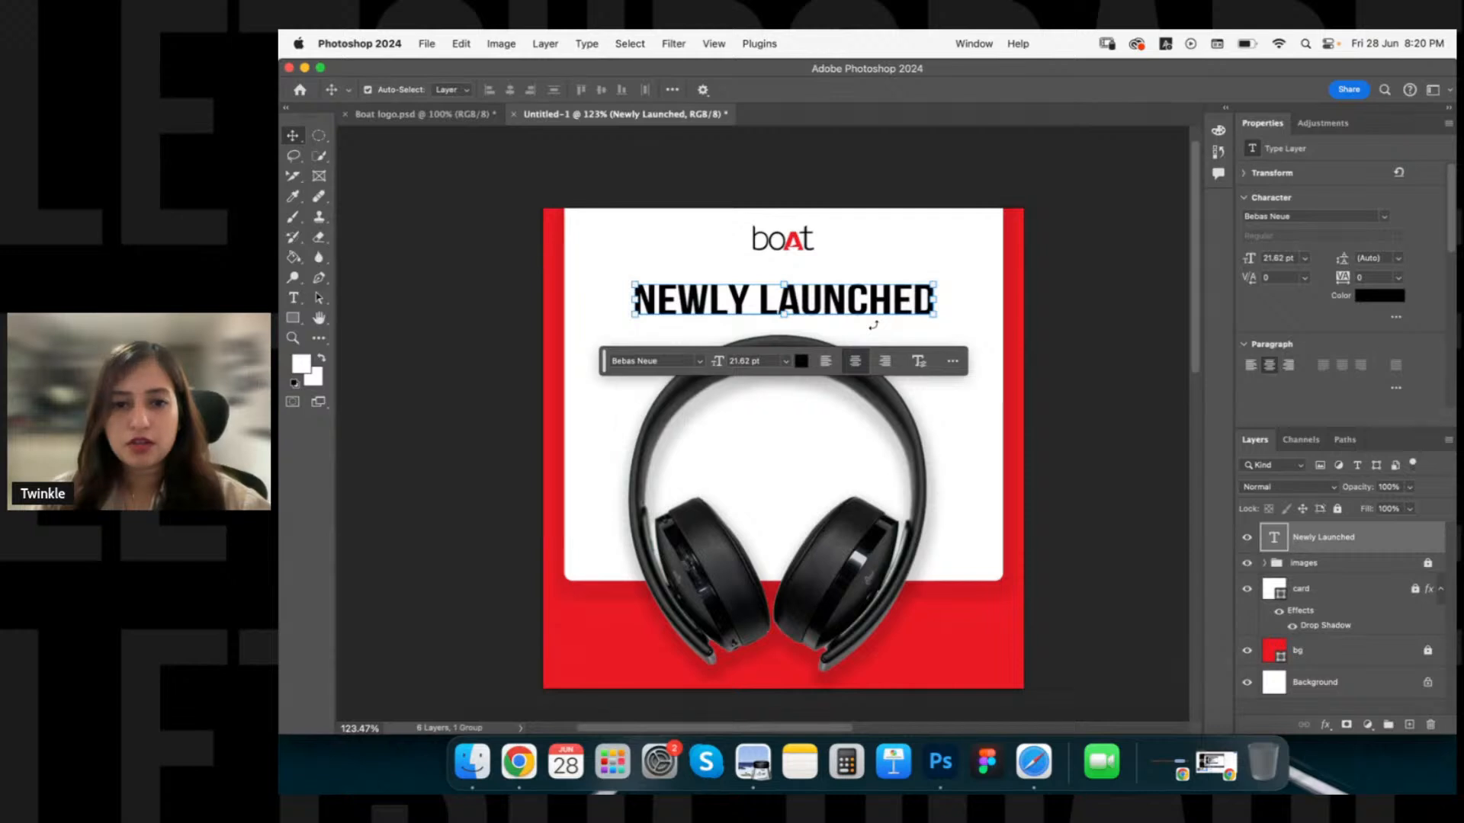
Scale the headline proportionally to about 127.6% and centre it between the boAt logo and the headband.
left_click(943, 287)
left_click_drag(946, 288, 1010, 303)
key("super+z")
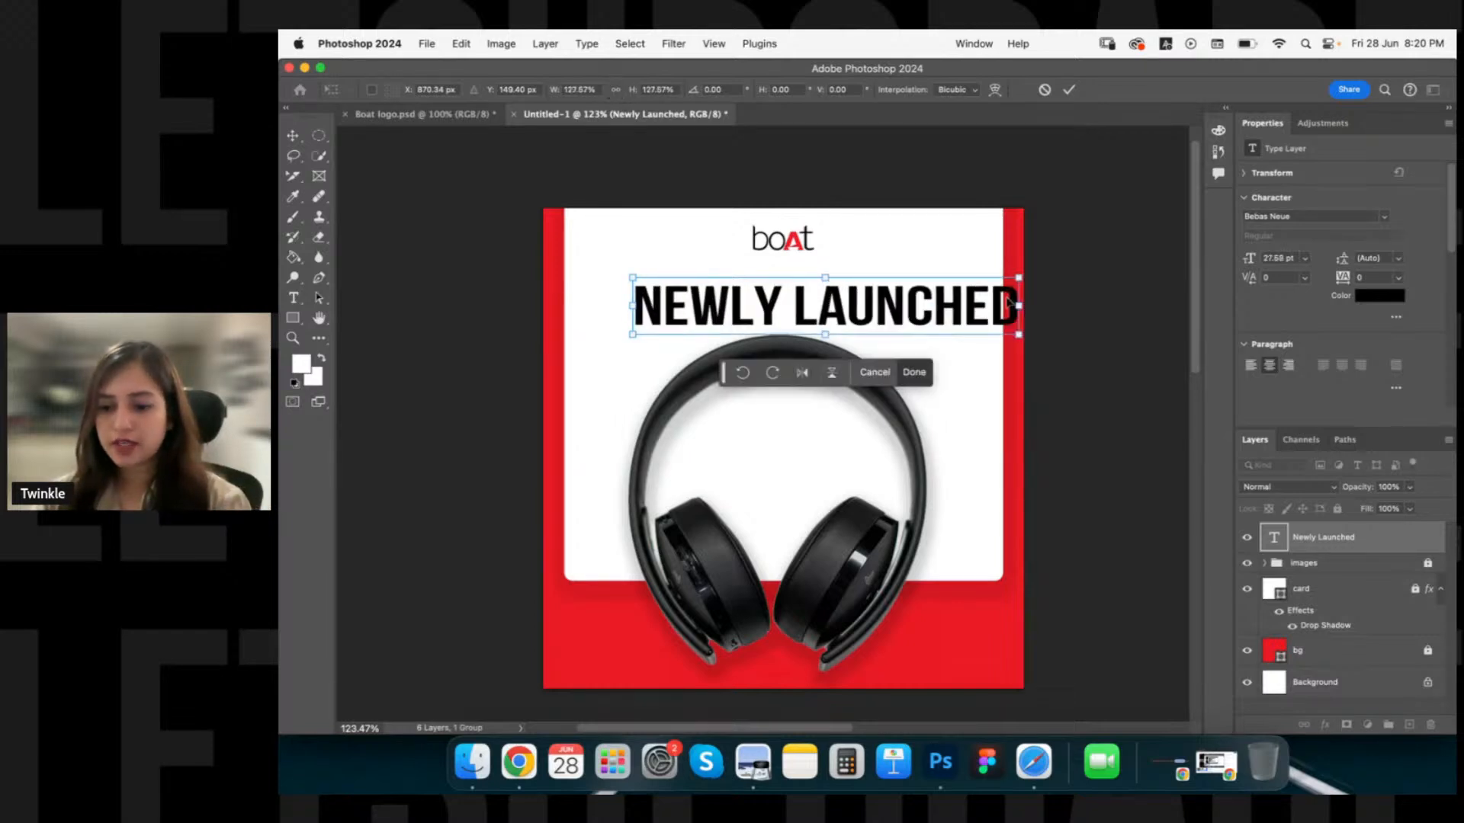
key("Return")
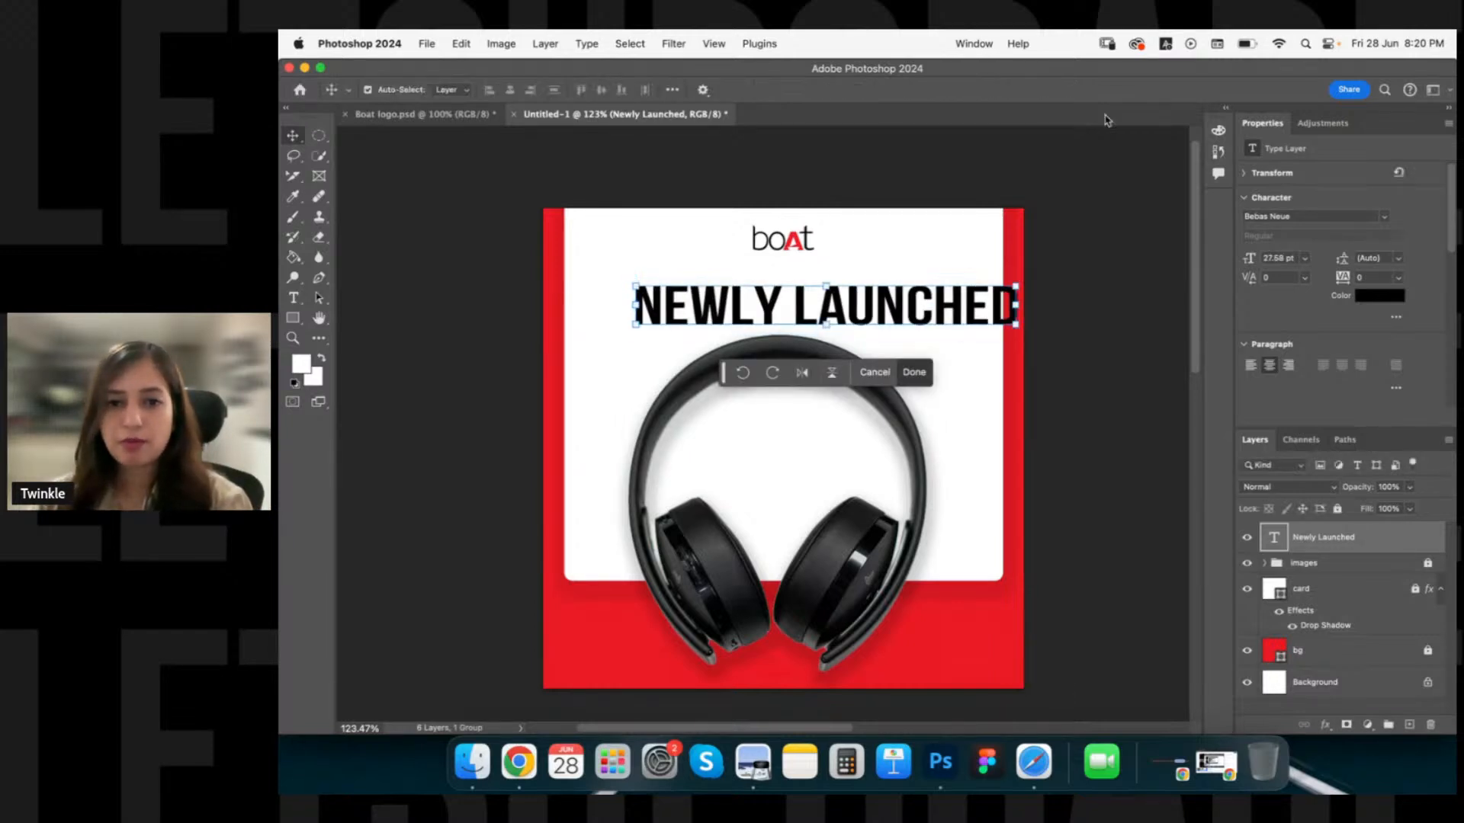
left_click_drag(900, 305, 875, 292)
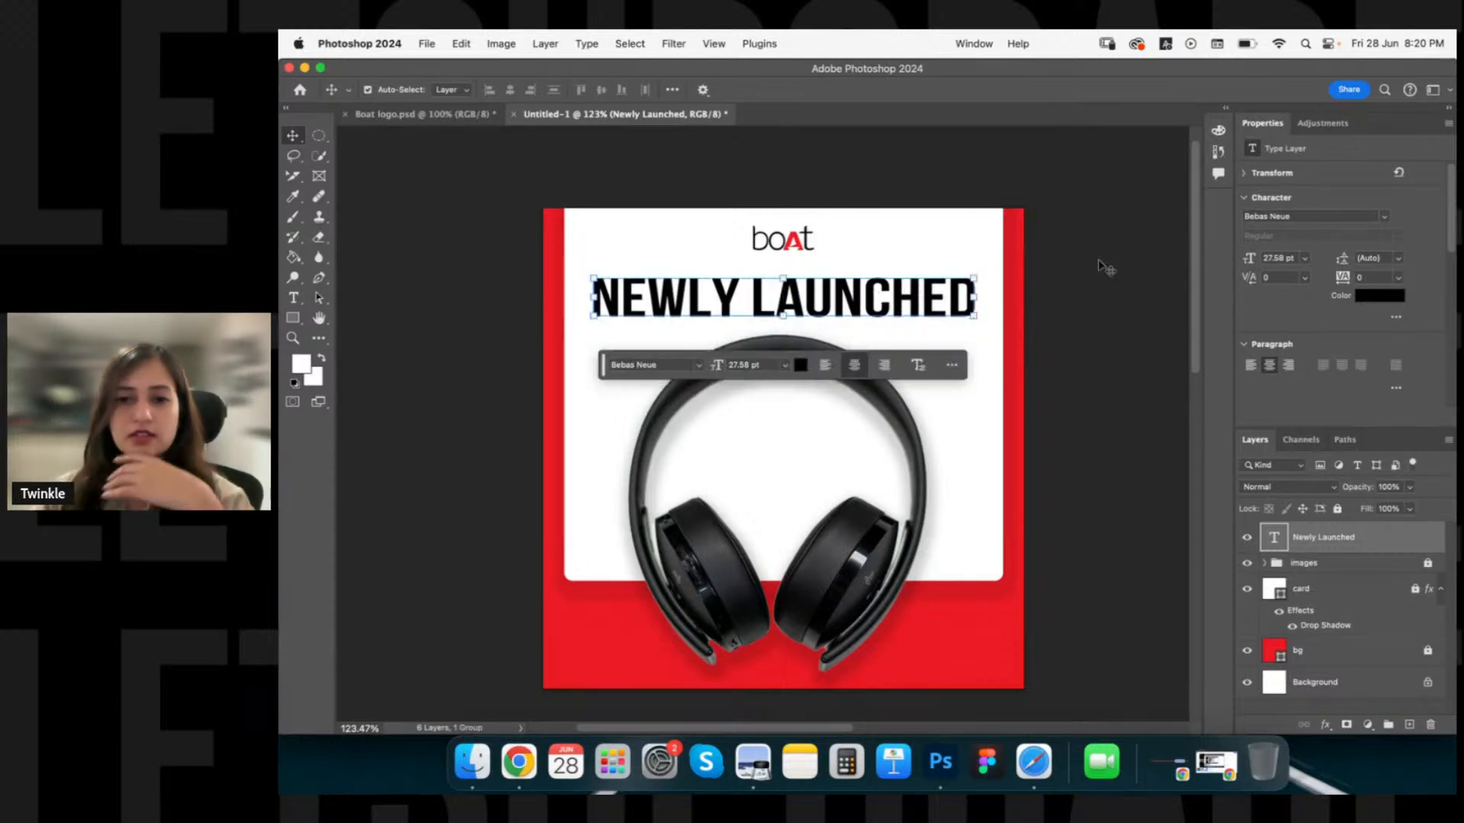
left_click(1065, 289)
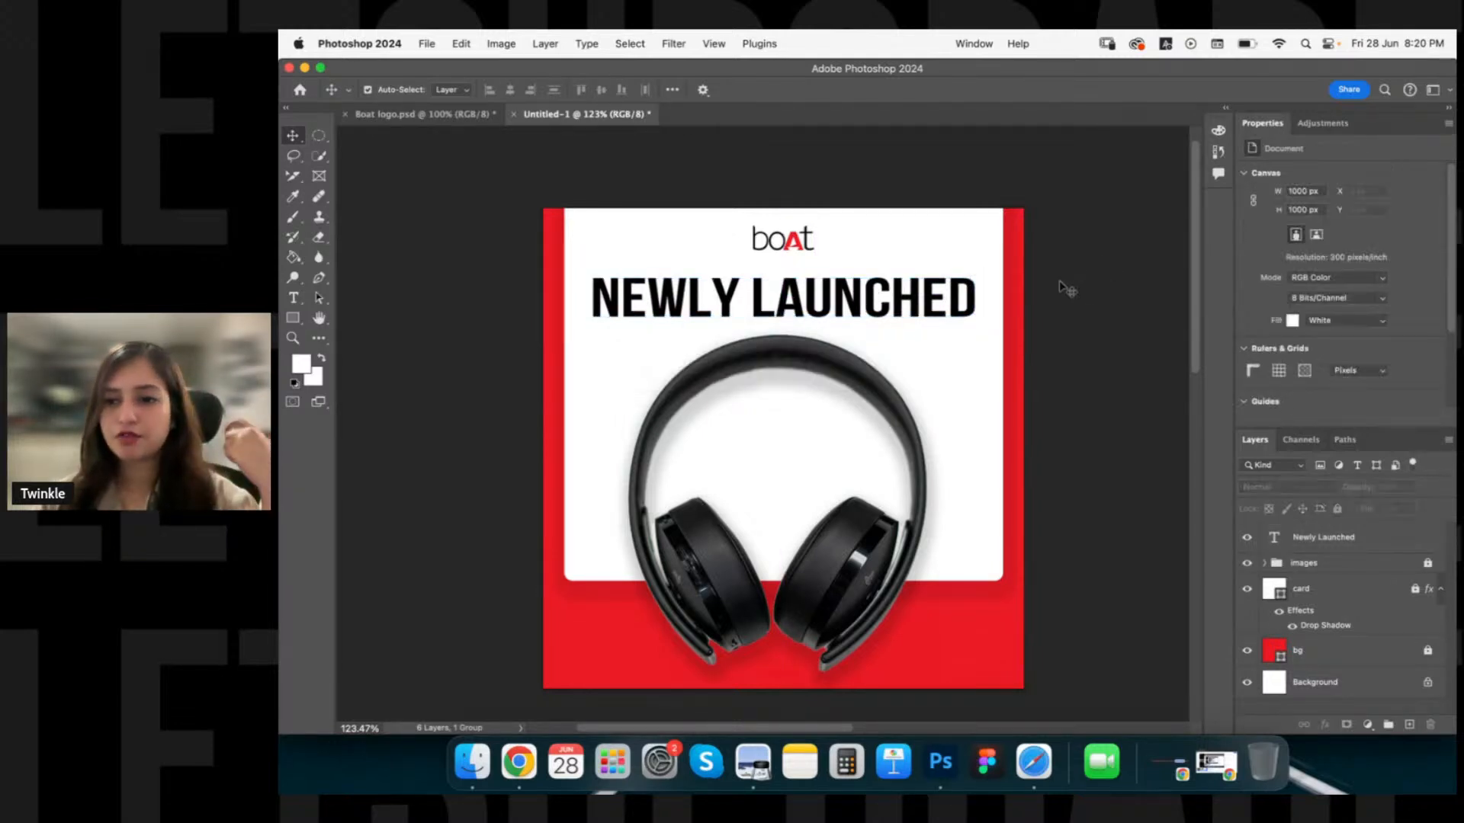
Recolour the headline with the dark grey #313035 sampled from the headphones' headband.
left_click(917, 305)
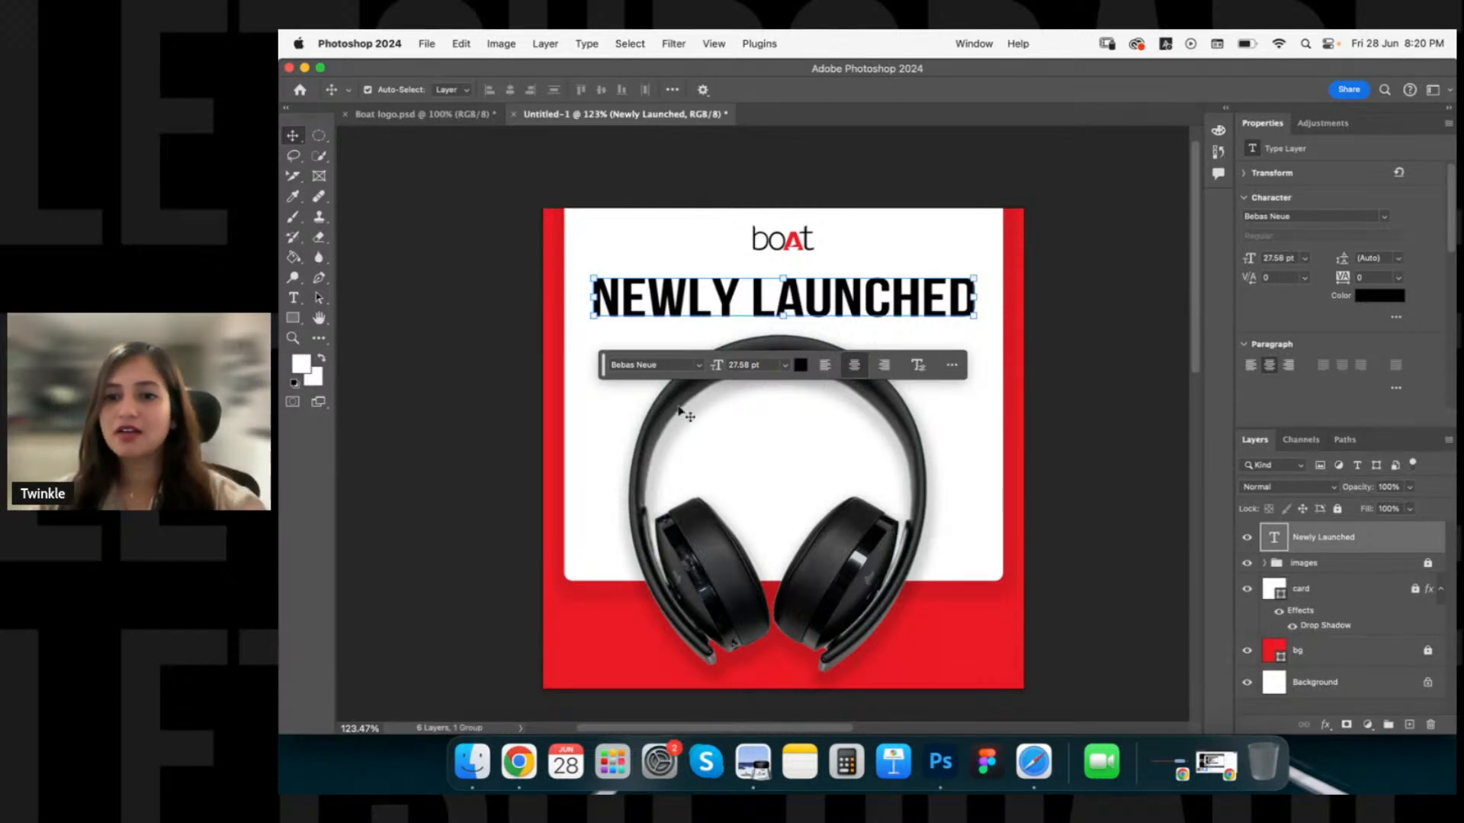
left_click(1385, 301)
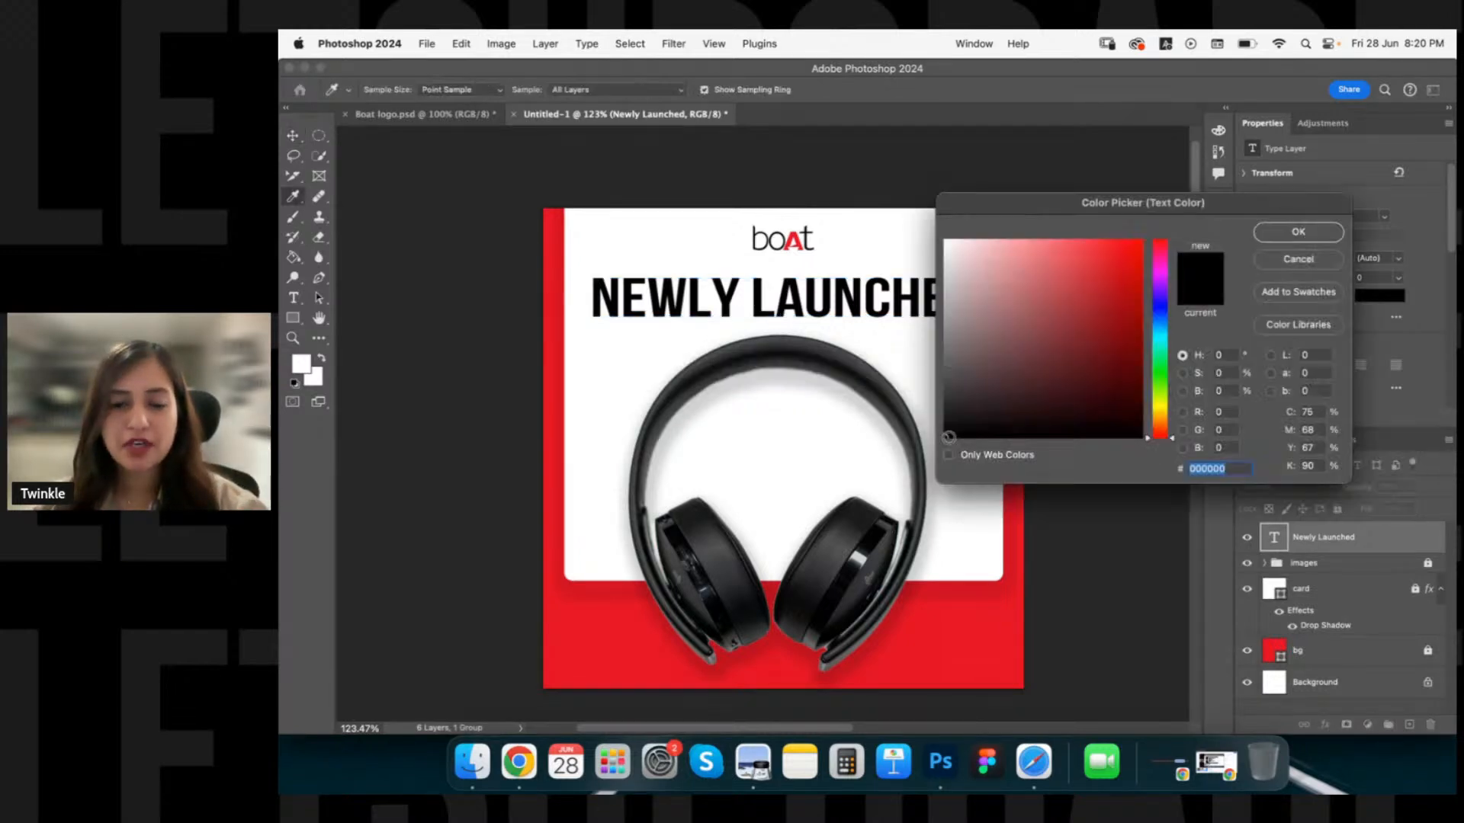
left_click(800, 341)
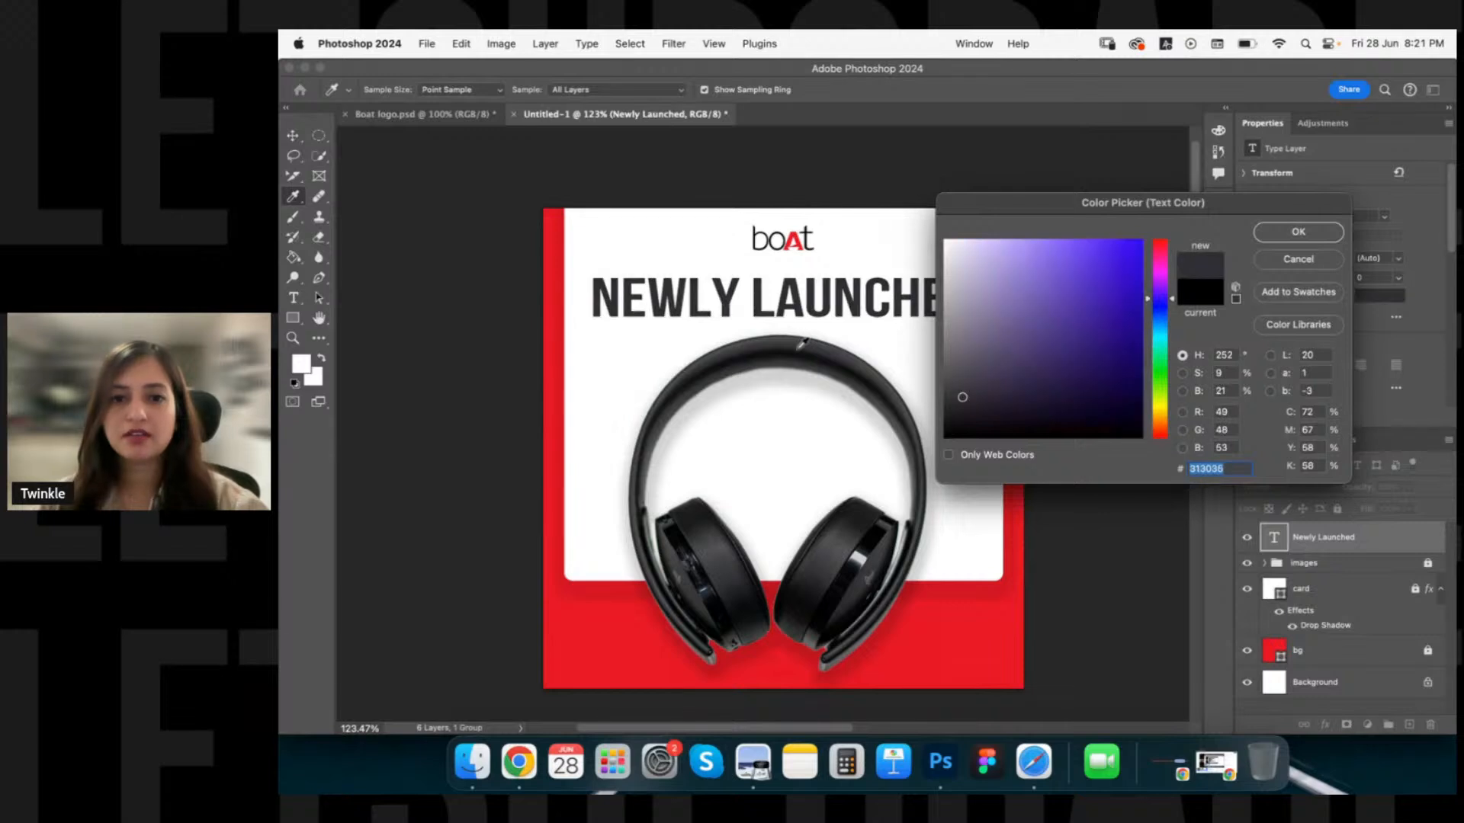
left_click(1298, 233)
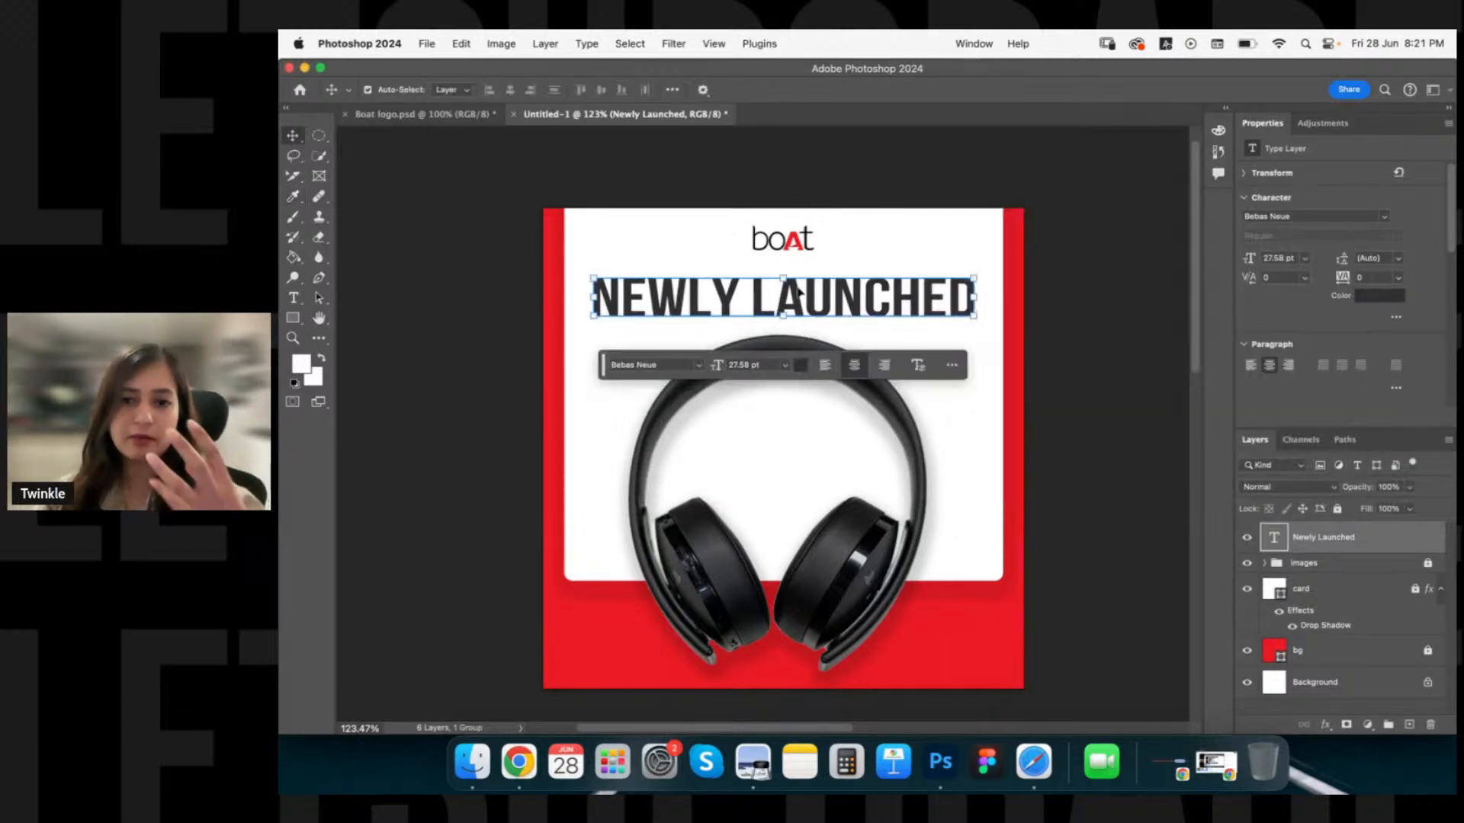
left_click(1085, 309)
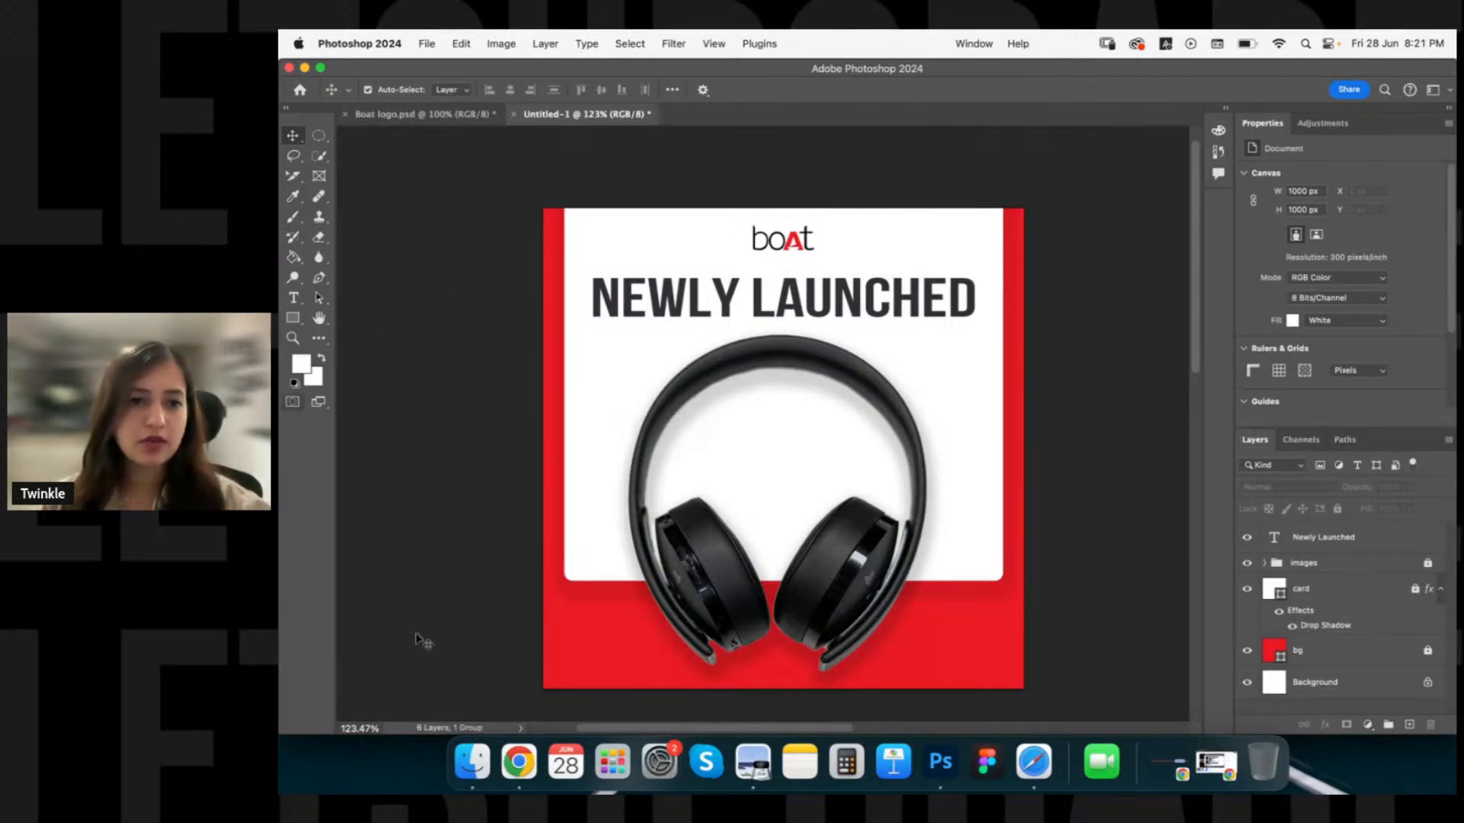
Open the poster brief screenshot from the Desktop in Preview, review its requirements, and return to Photoshop.
left_click(472, 762)
left_click(400, 278)
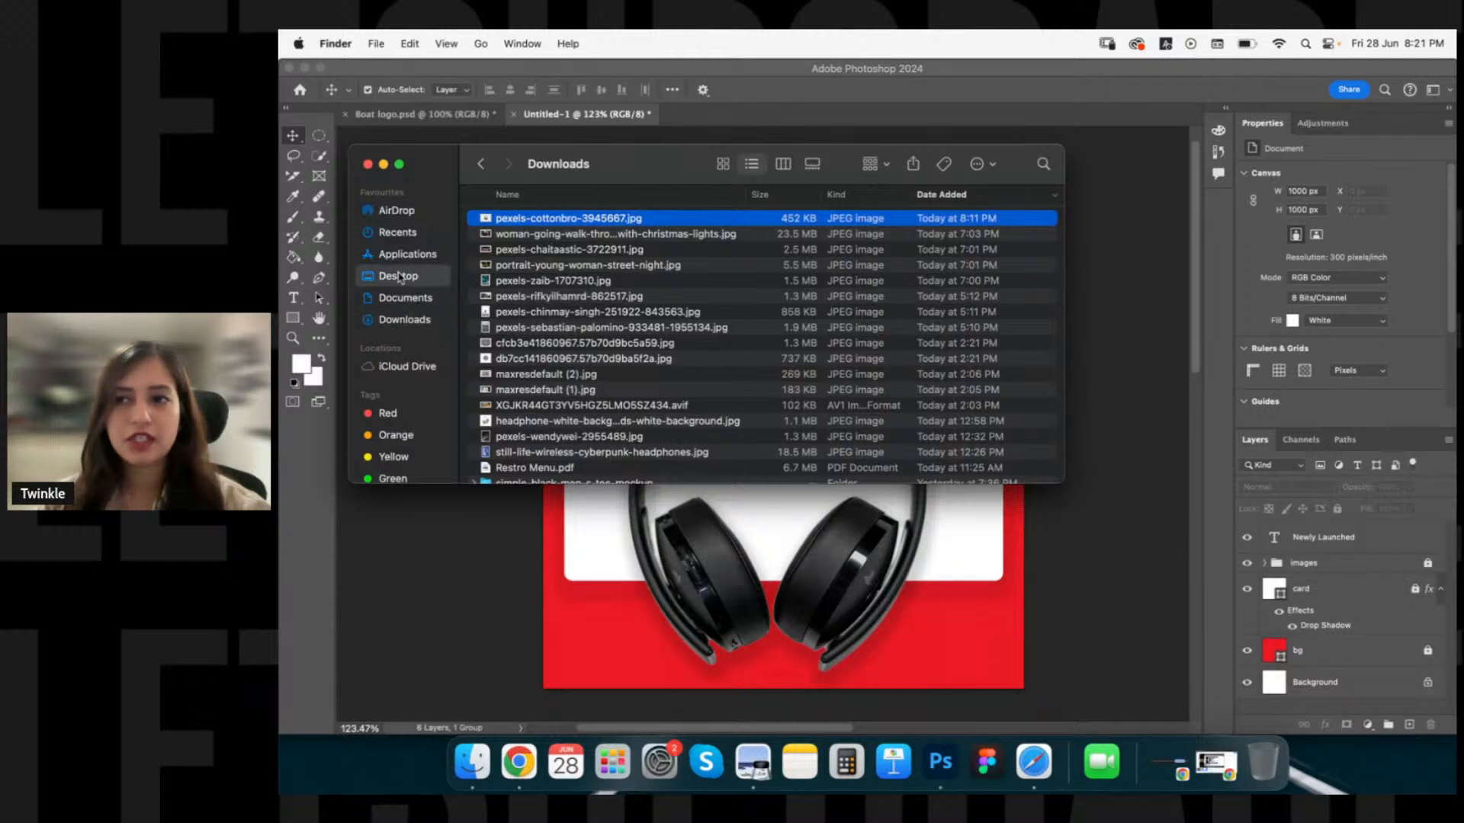
left_click(599, 311)
double_click(600, 314)
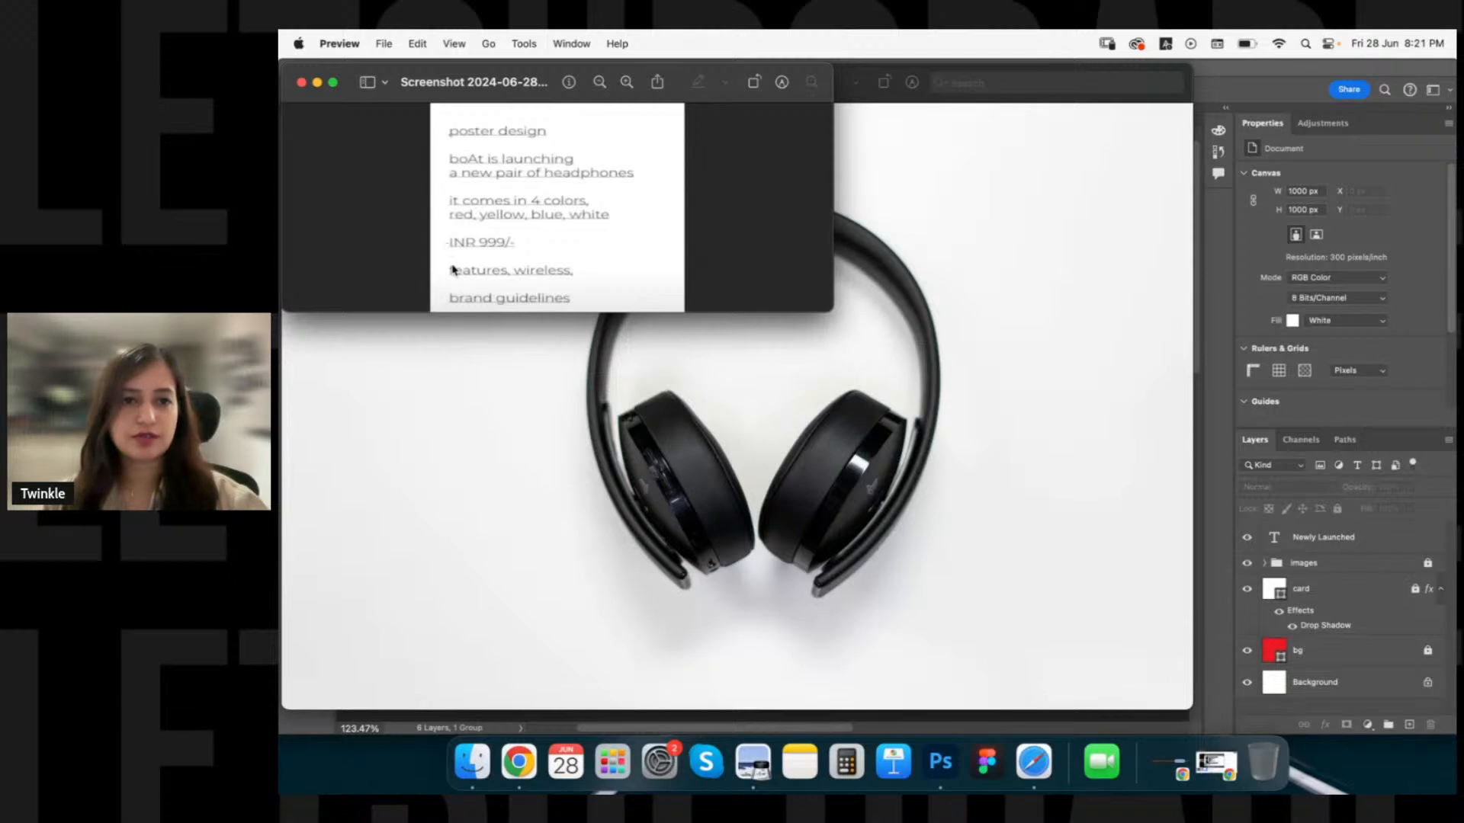
key("super+o")
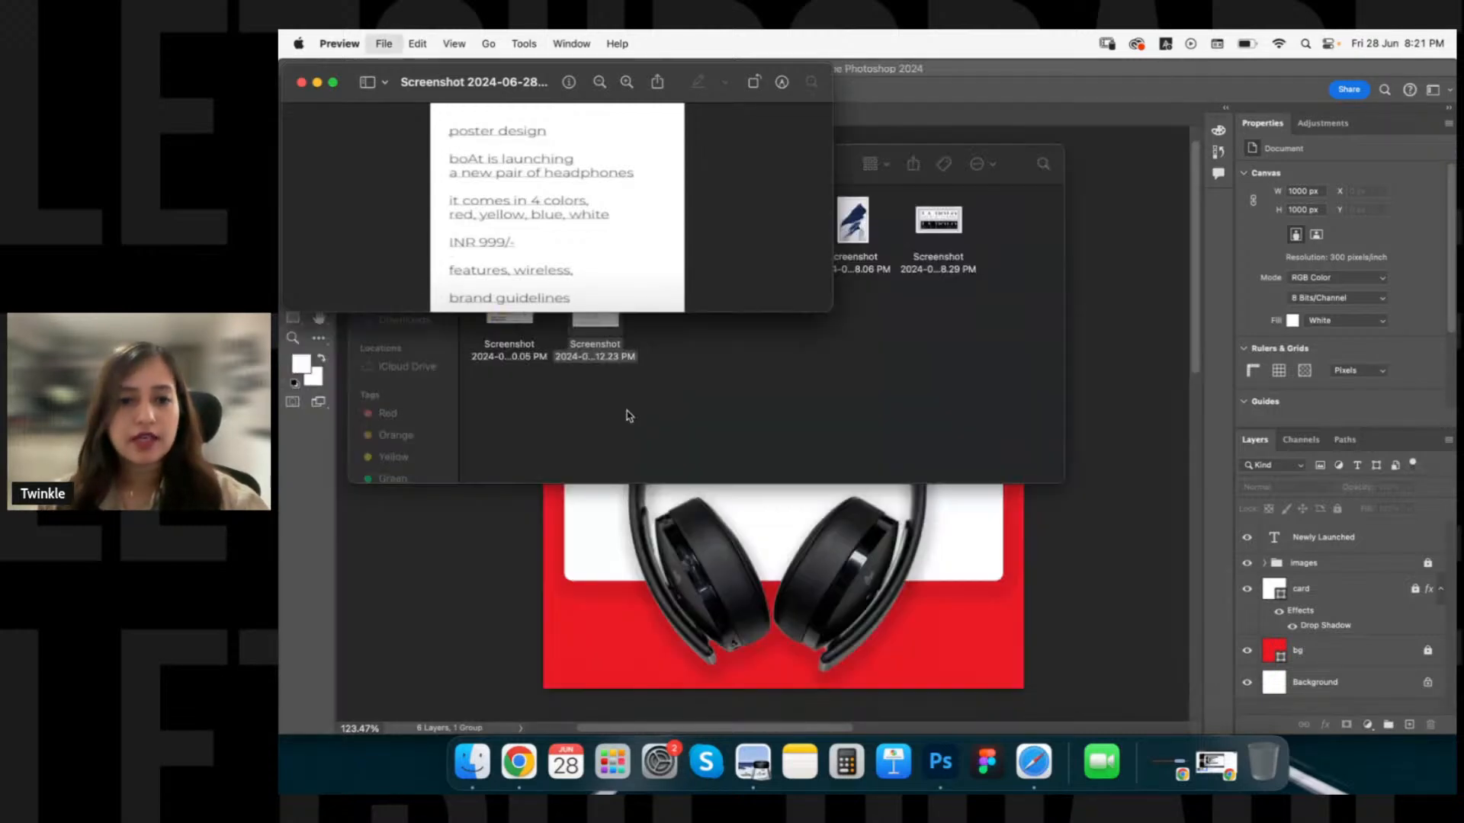
key("super+w")
left_click(568, 490)
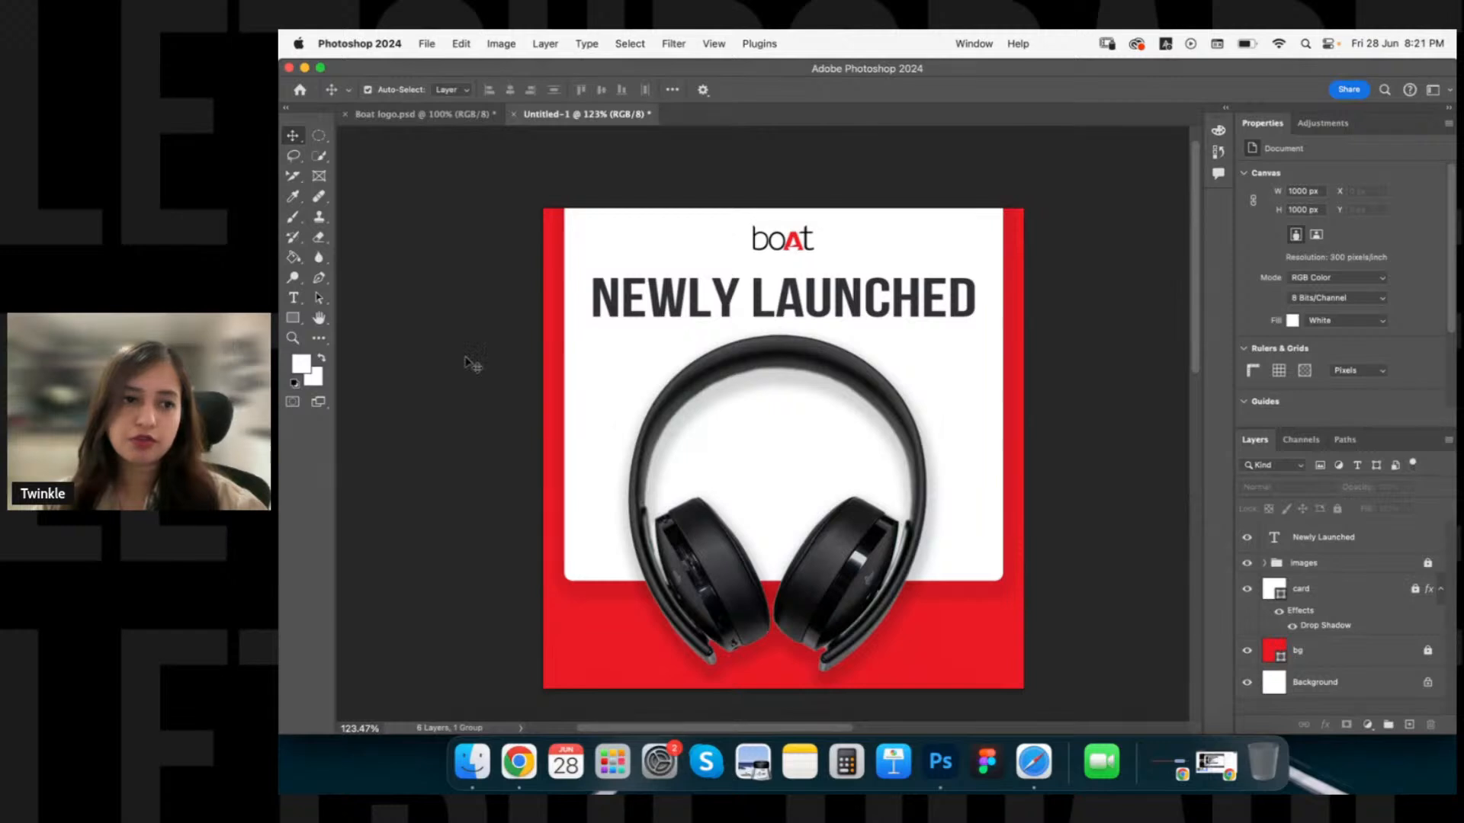
Draw a black rectangle about 119 × 52 px on the card beside the headband's right side and round its corners to 10 px.
left_click(294, 317)
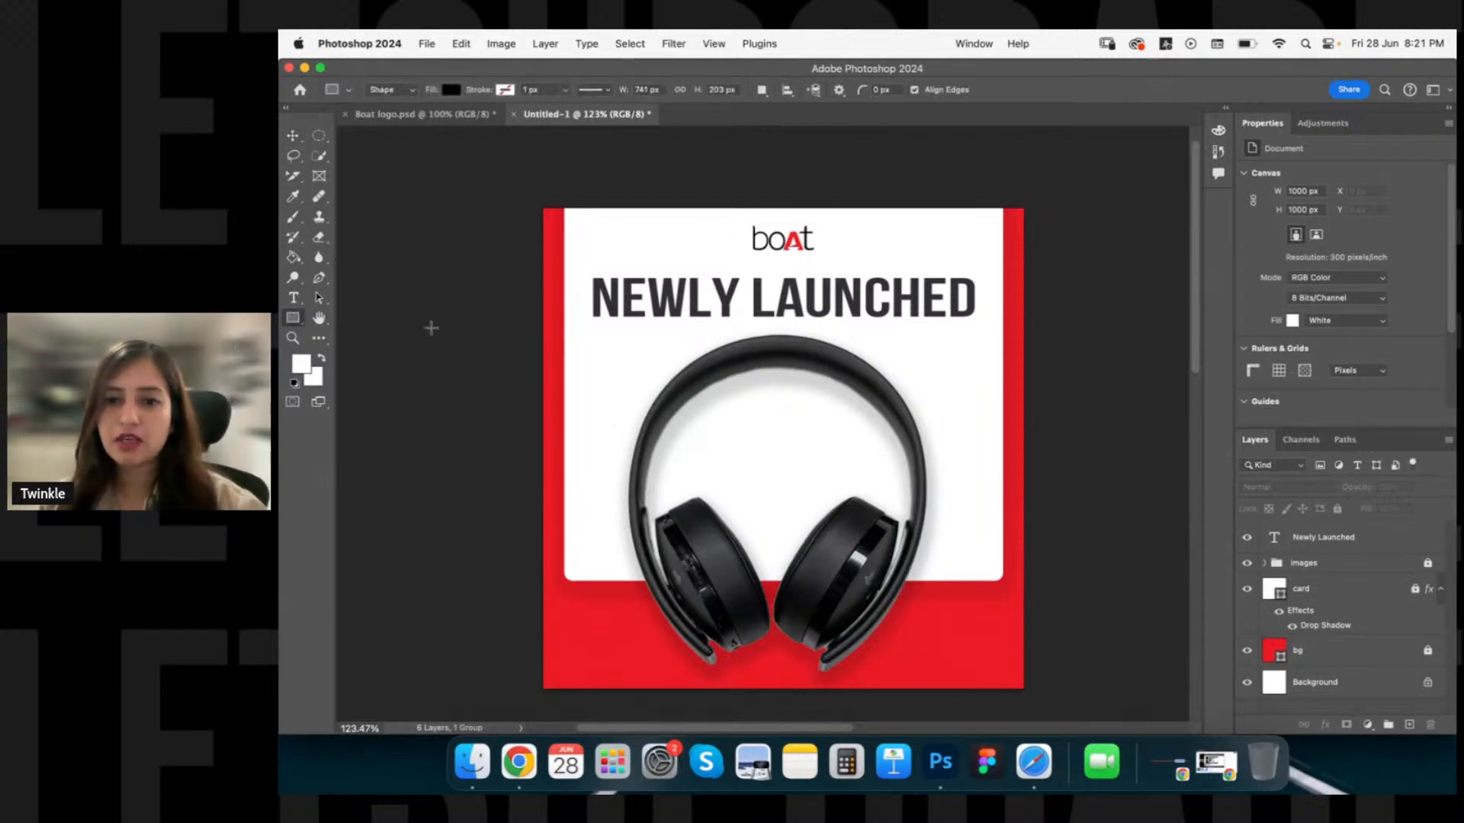
mouse_move(931, 385)
left_mouse_down()
mouse_move(989, 424)
mouse_move(989, 411)
left_mouse_up()
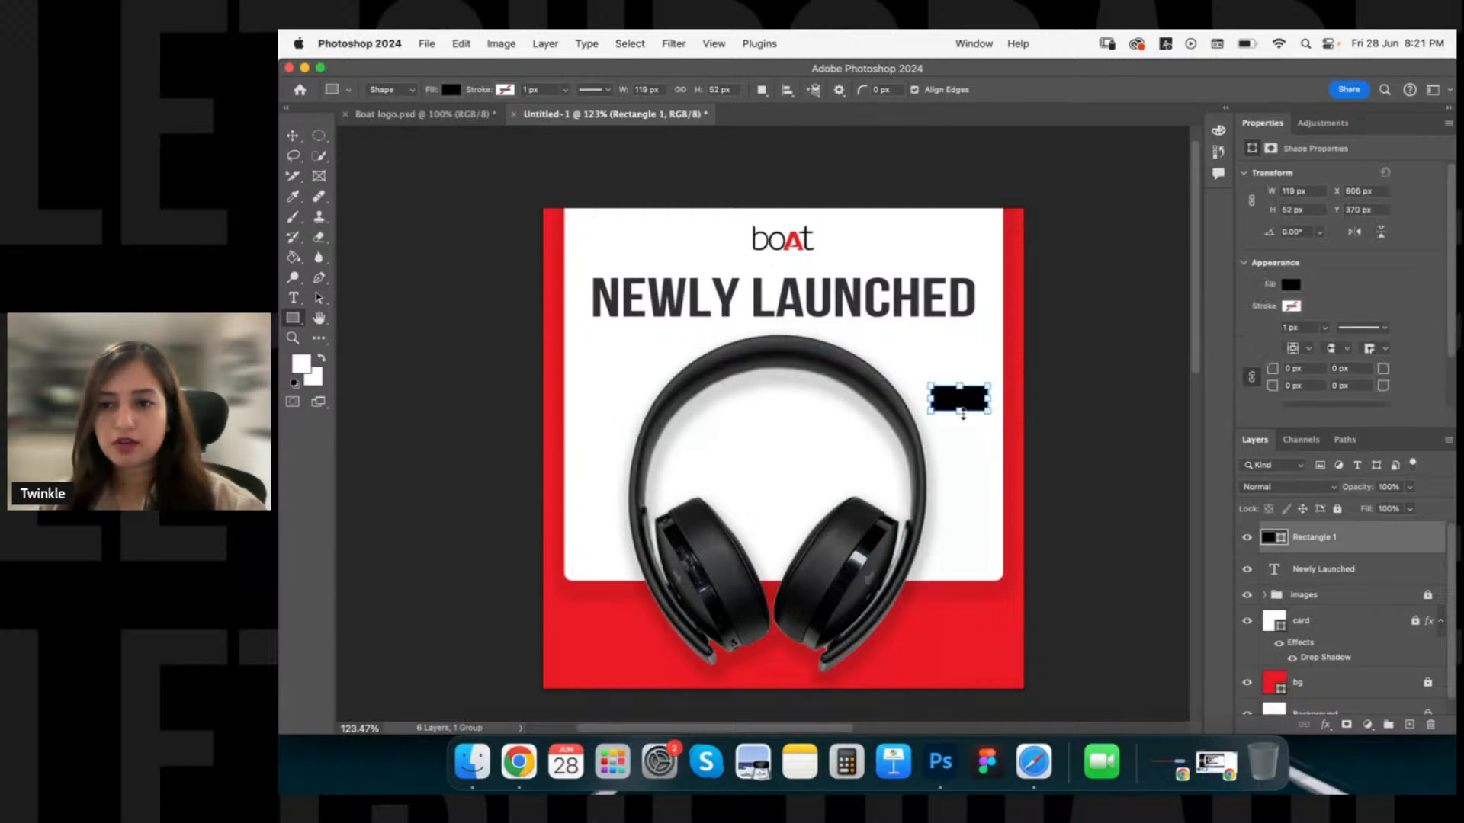
key("v")
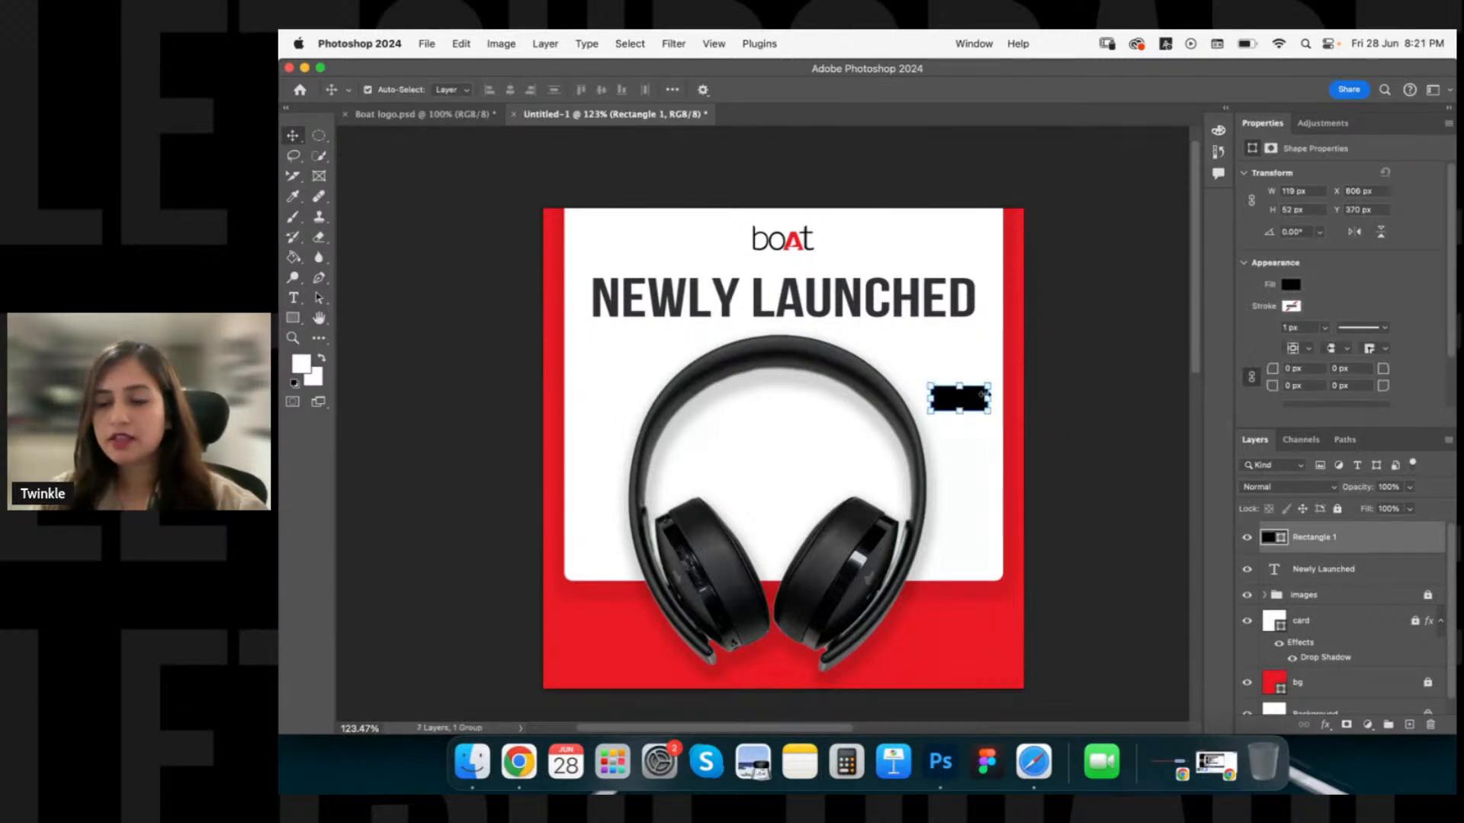
left_click(1308, 369)
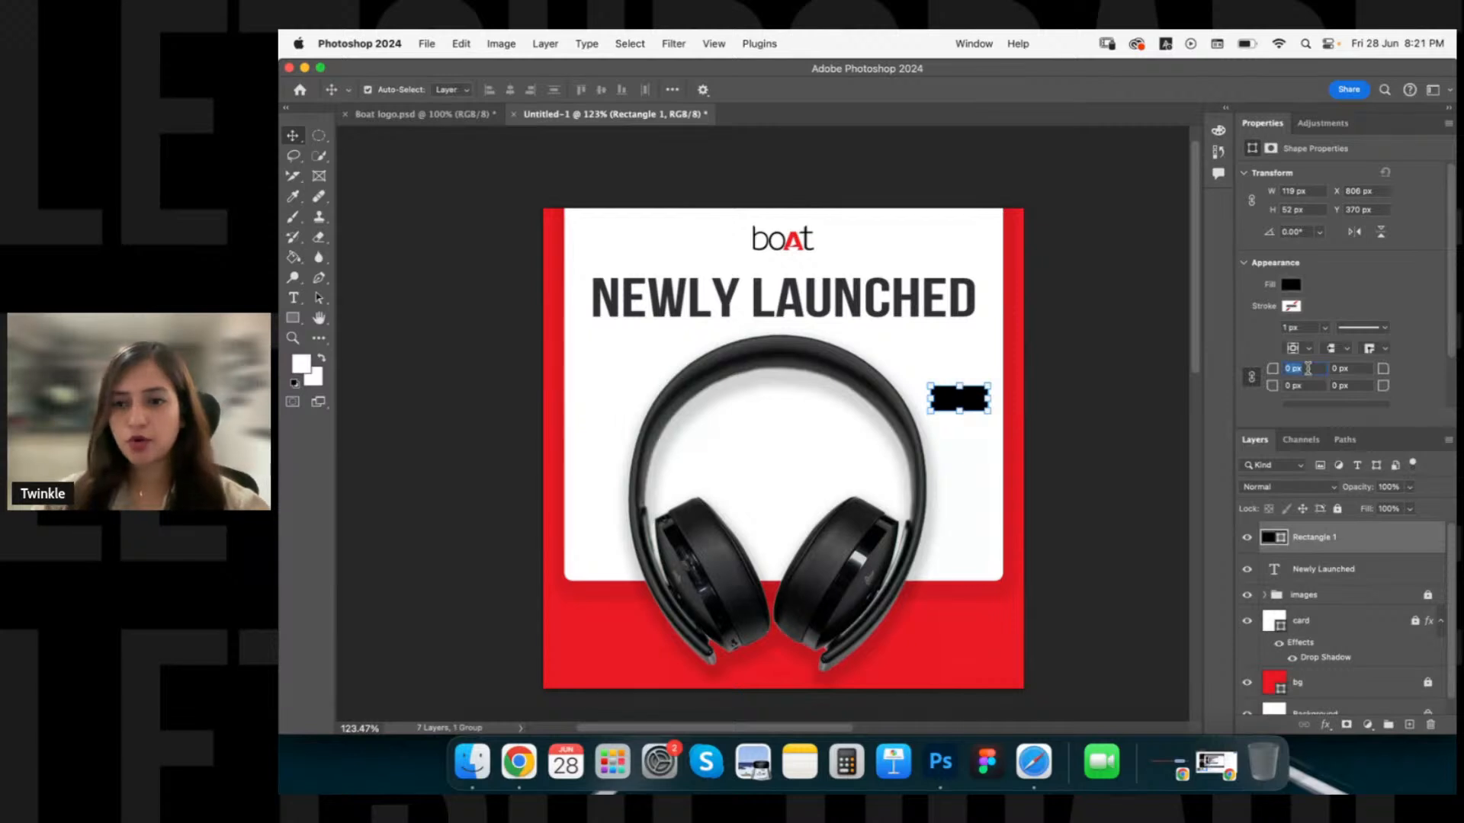
type("10")
key("Tab")
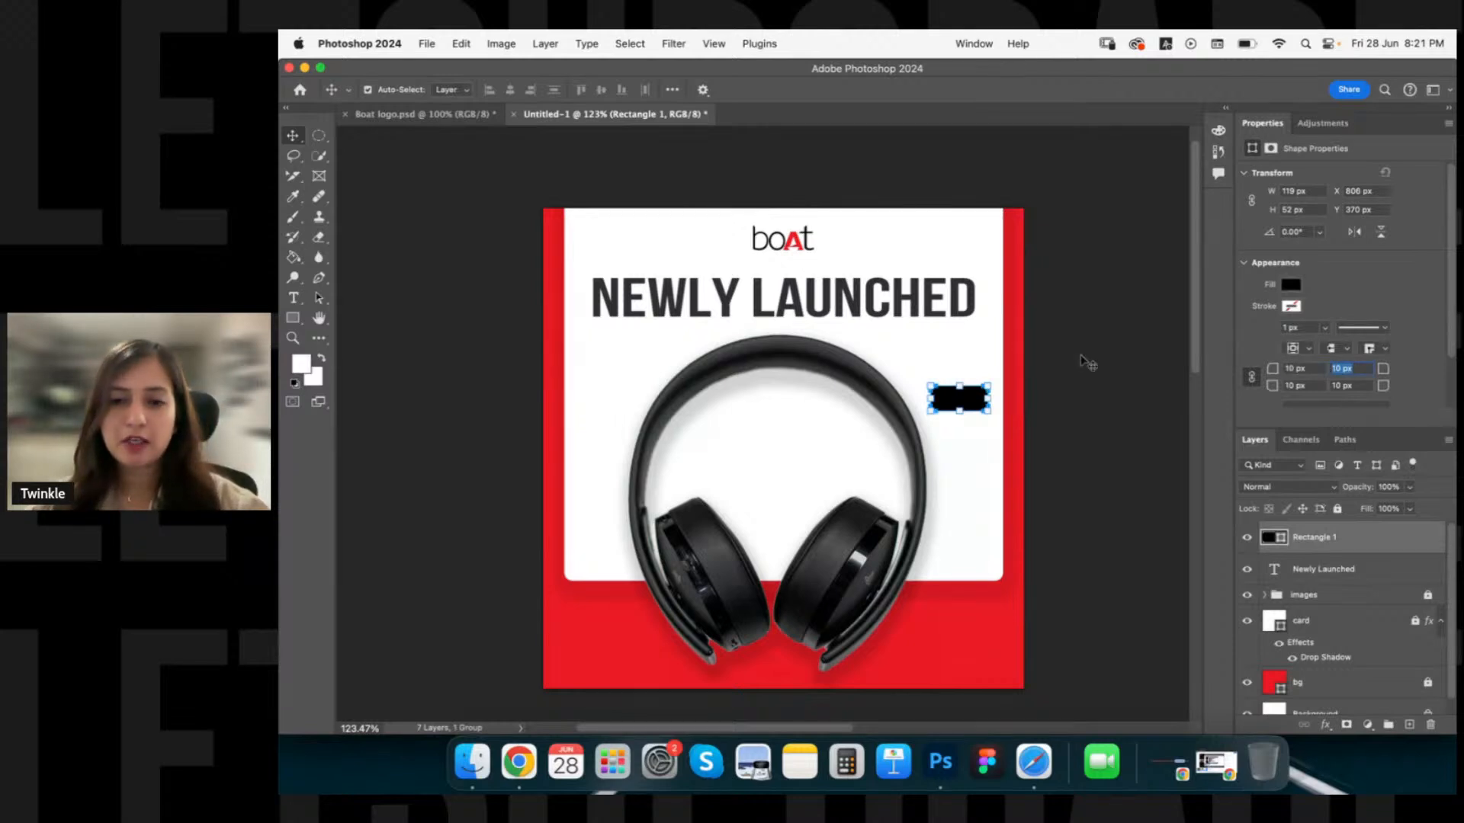
Move the rounded rectangle to about X 815, Y 390 px and fill it with yellow #e6b81a.
left_click(969, 408)
left_click_drag(969, 410, 973, 415)
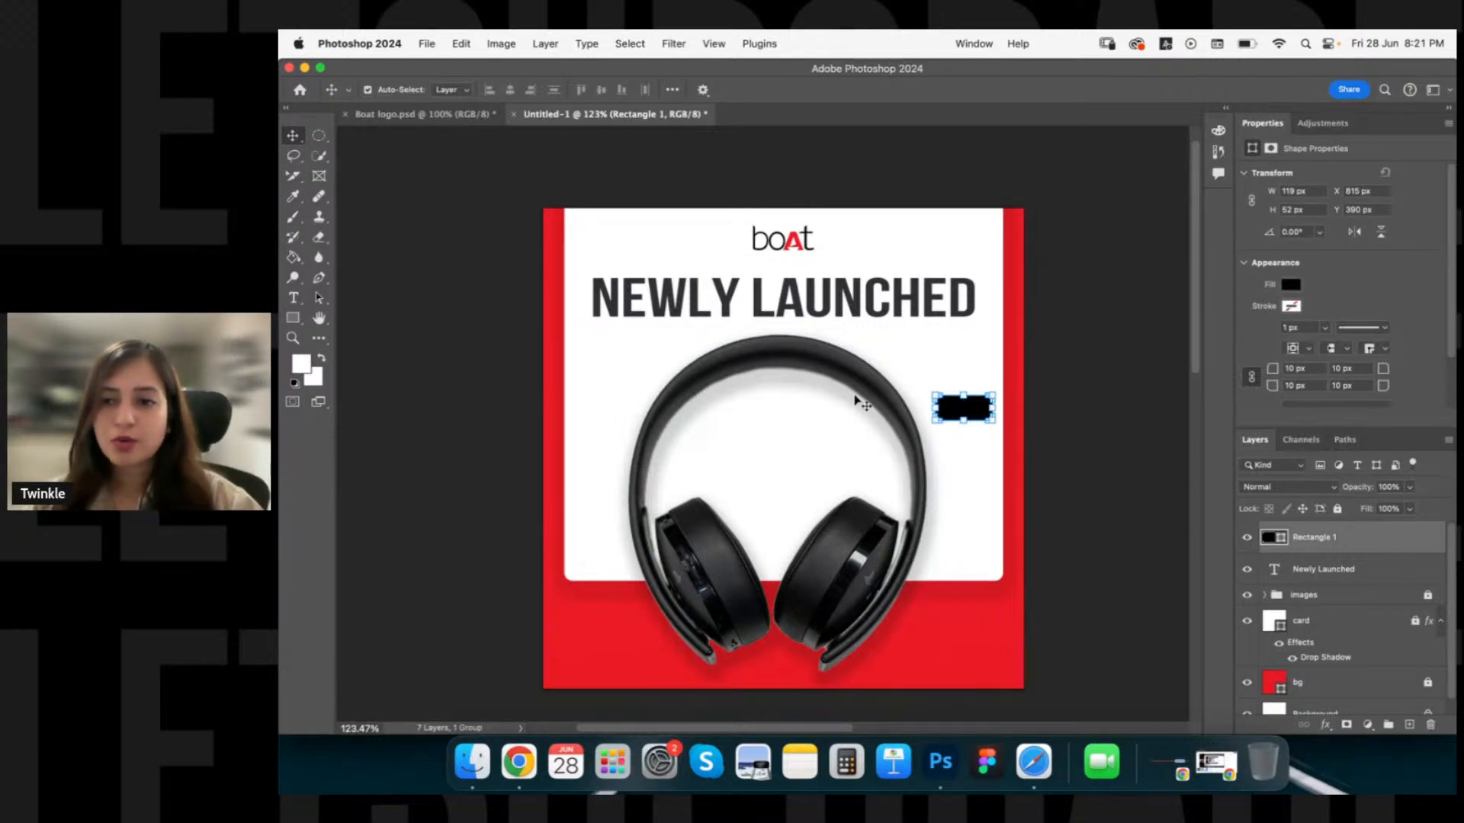
left_click(1293, 304)
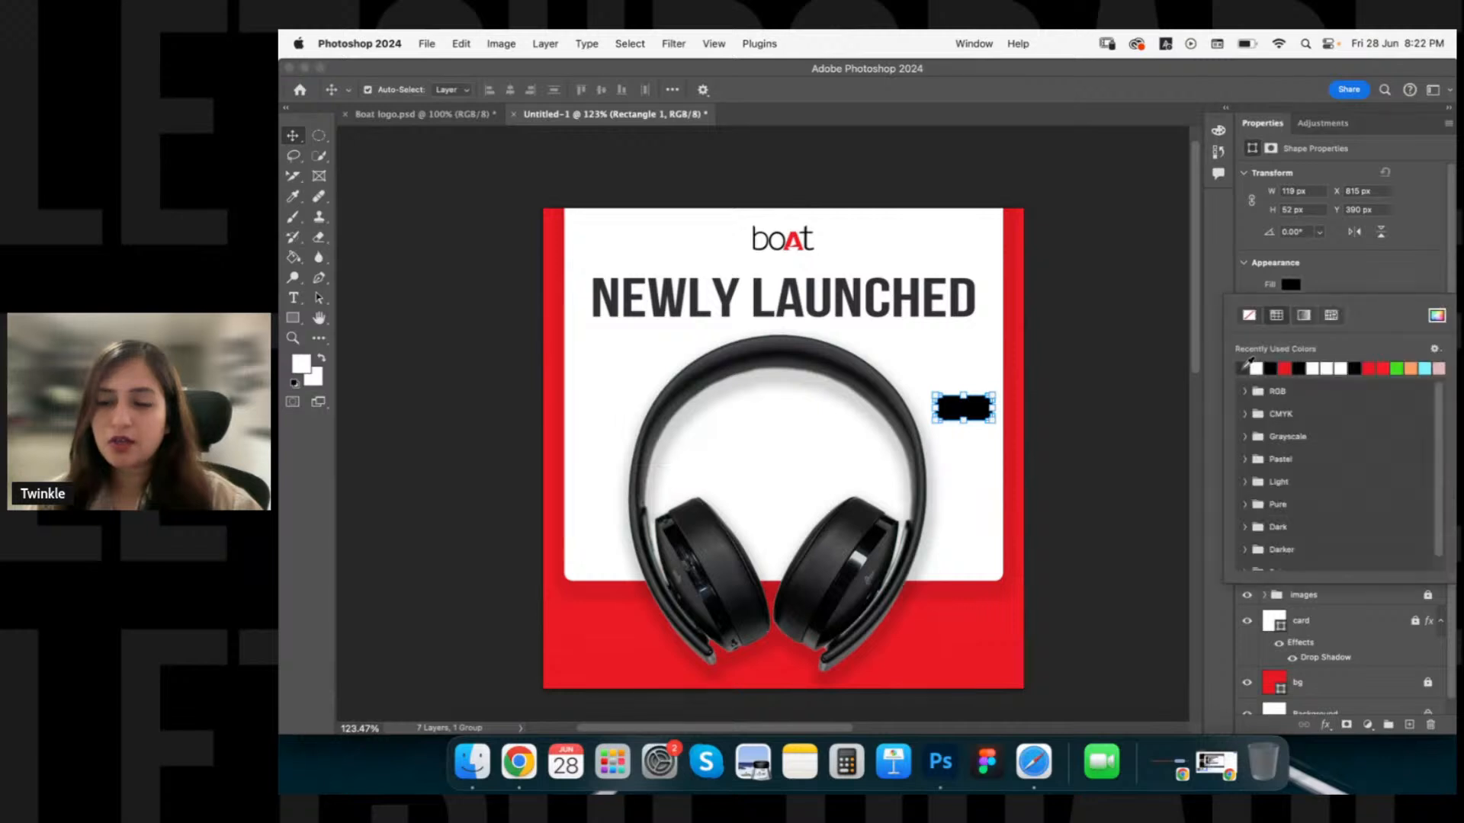
left_click(1434, 321)
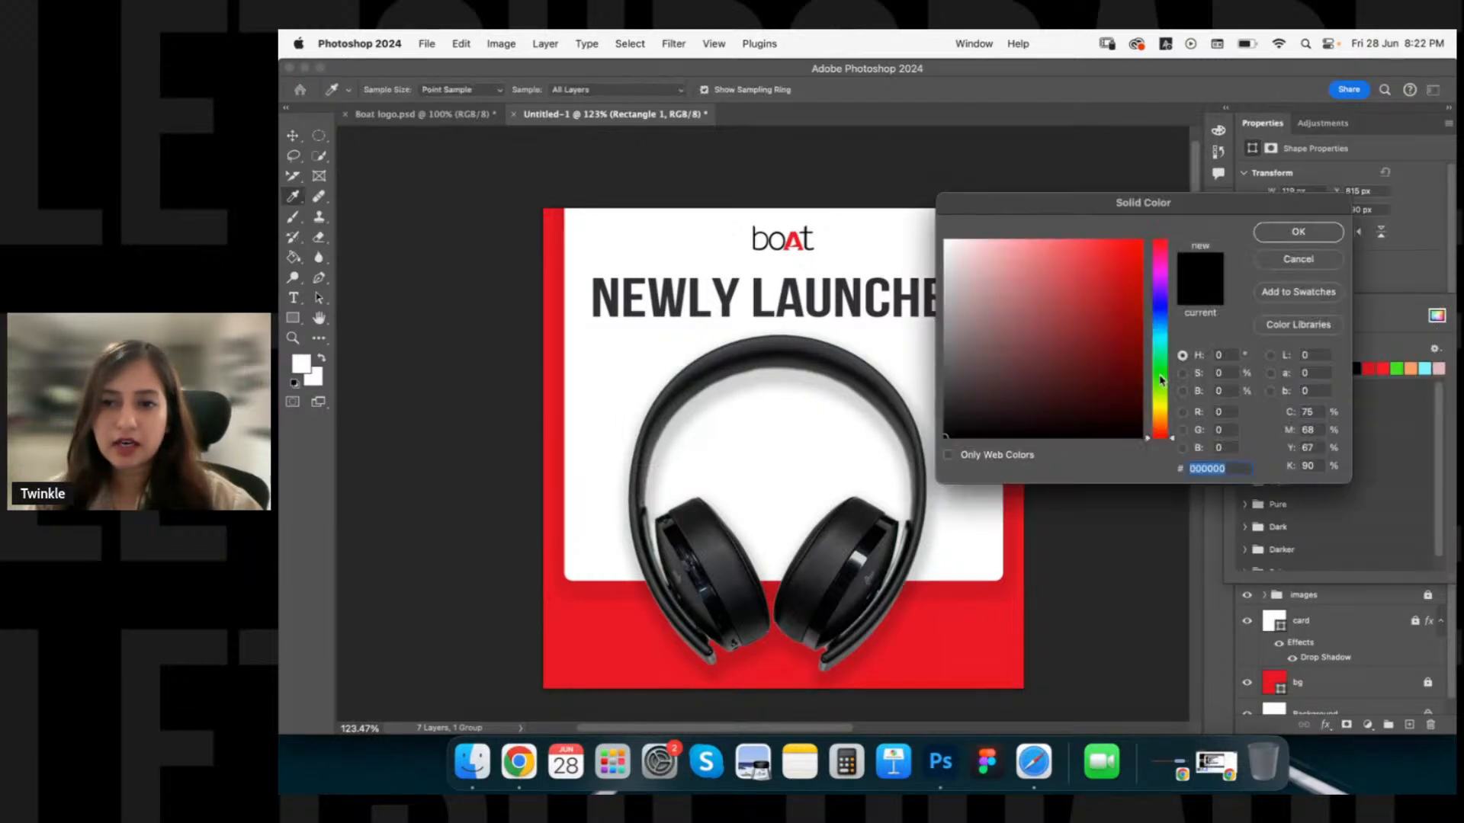
left_click(1162, 414)
left_click(1120, 260)
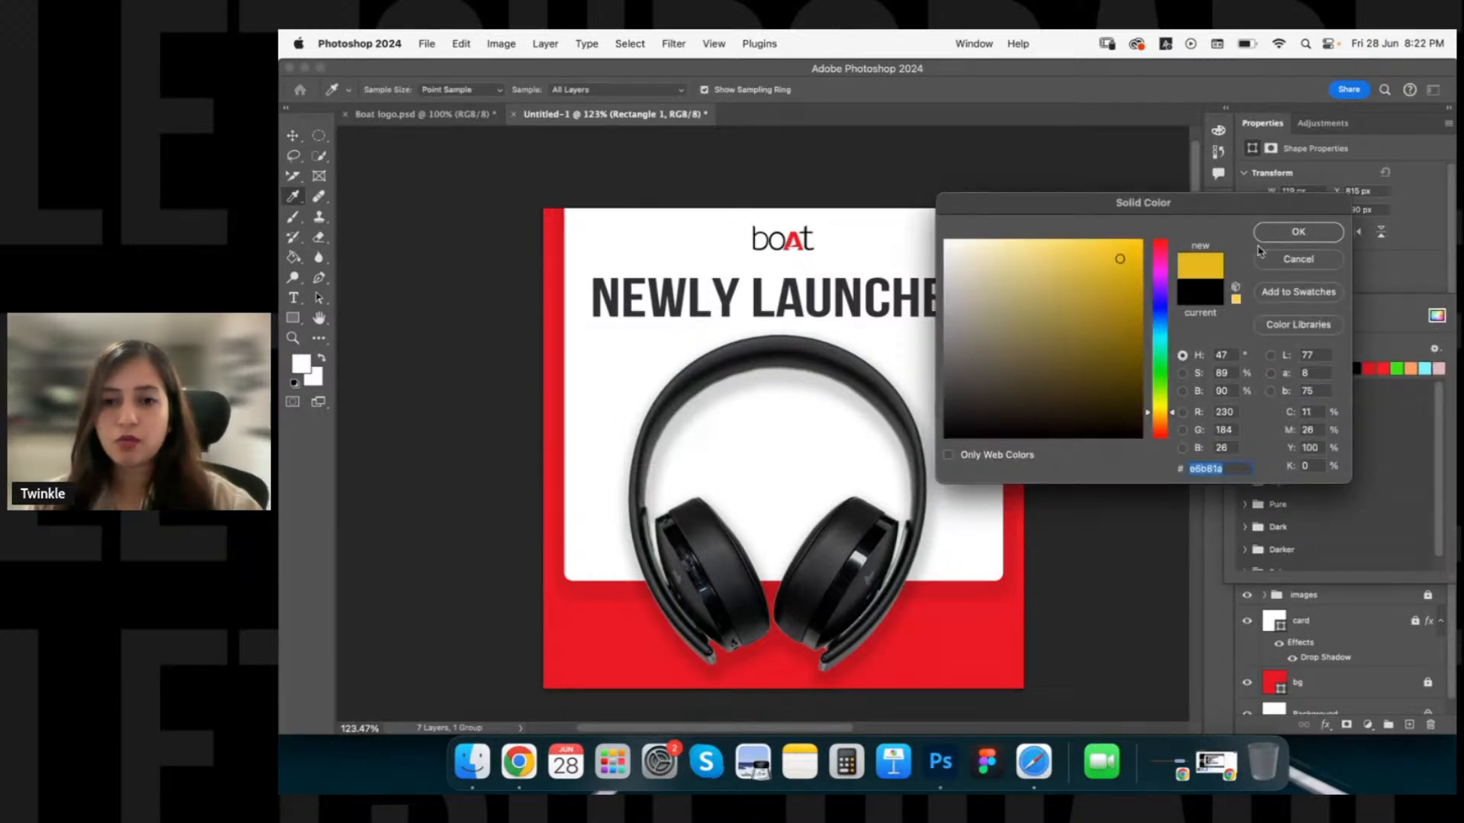
left_click(1263, 236)
left_click(1098, 410)
Duplicate the yellow rectangle twice in an evenly spaced stack below it and fill the lowest copy with the recently used red.
left_click_drag(964, 414, 975, 467)
left_click(1291, 286)
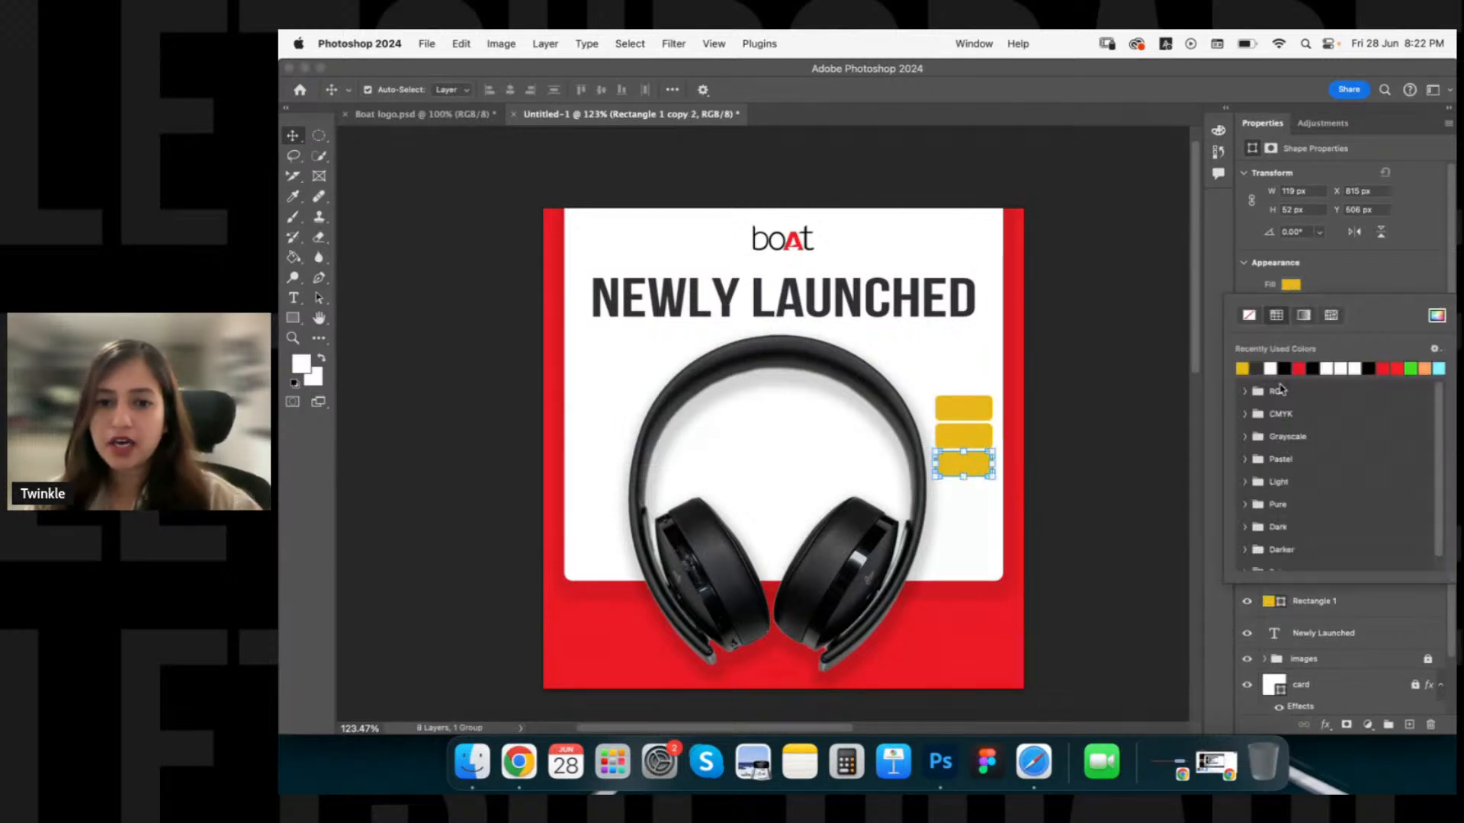
left_click(1299, 368)
key("super+t")
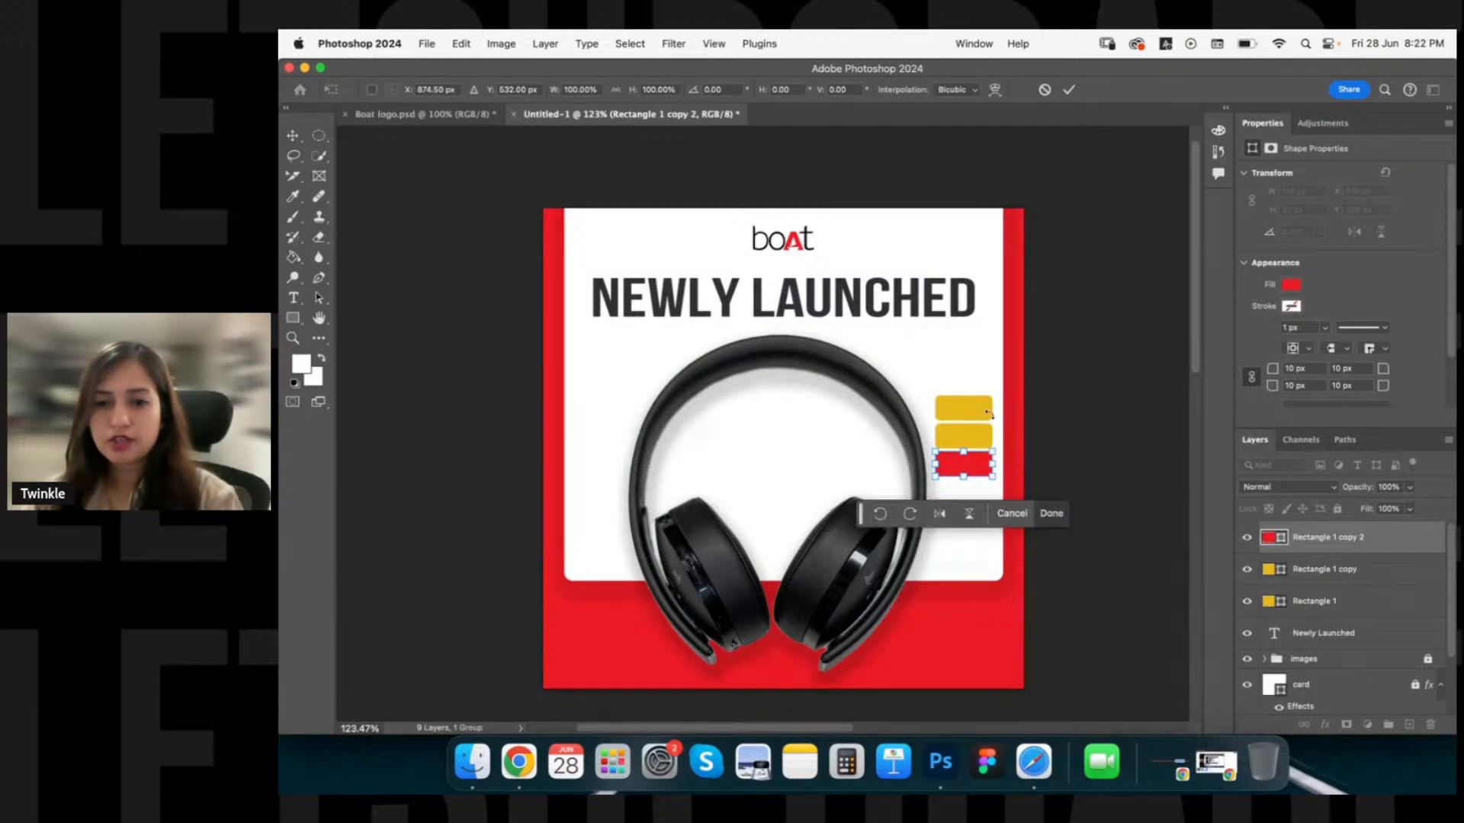
left_click(988, 424)
Fill the middle rectangle of the stack with blue #2956eb.
left_click(986, 418)
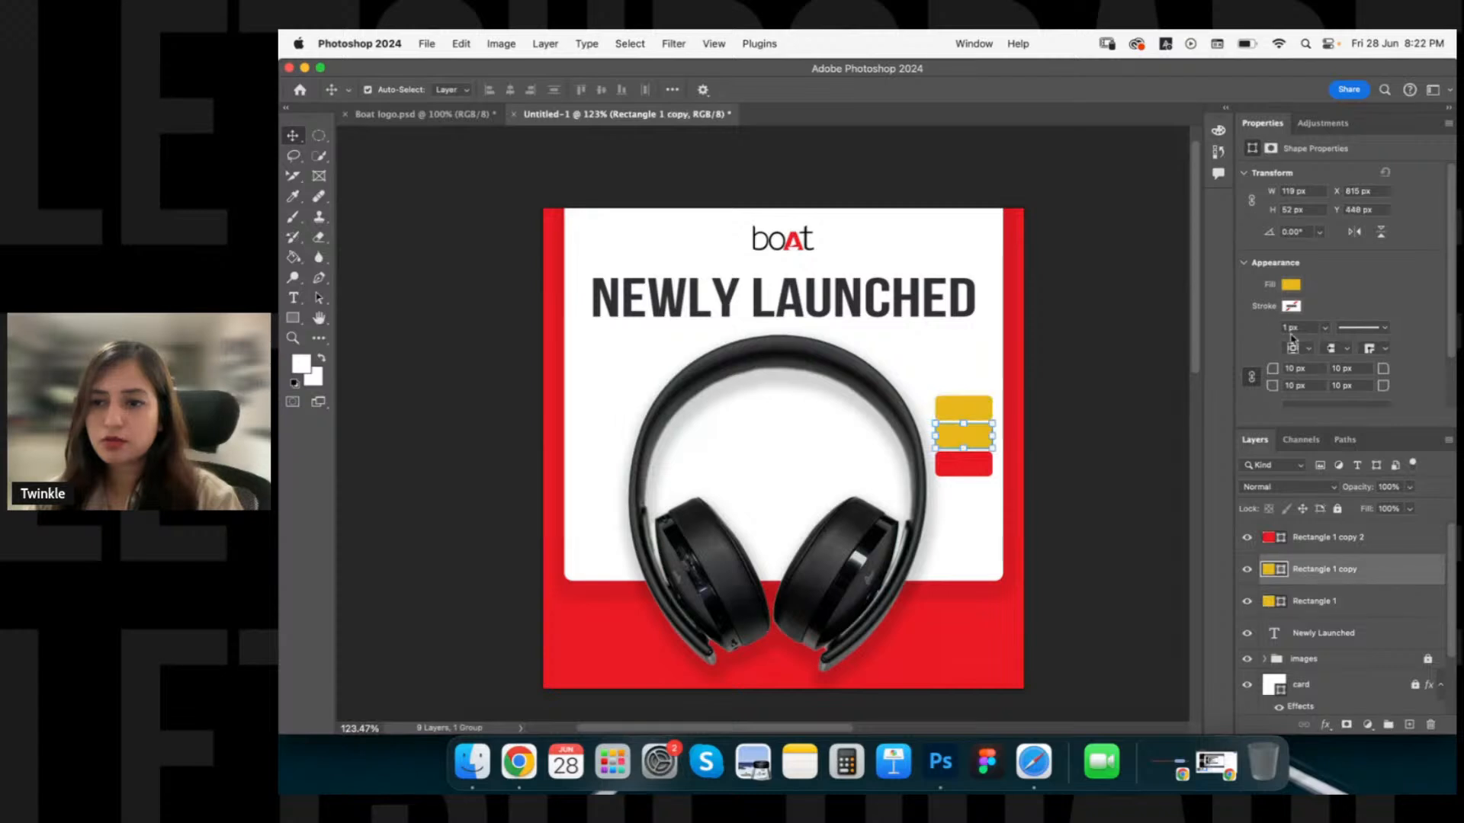
left_click(963, 435)
left_click(1290, 284)
left_click(1436, 315)
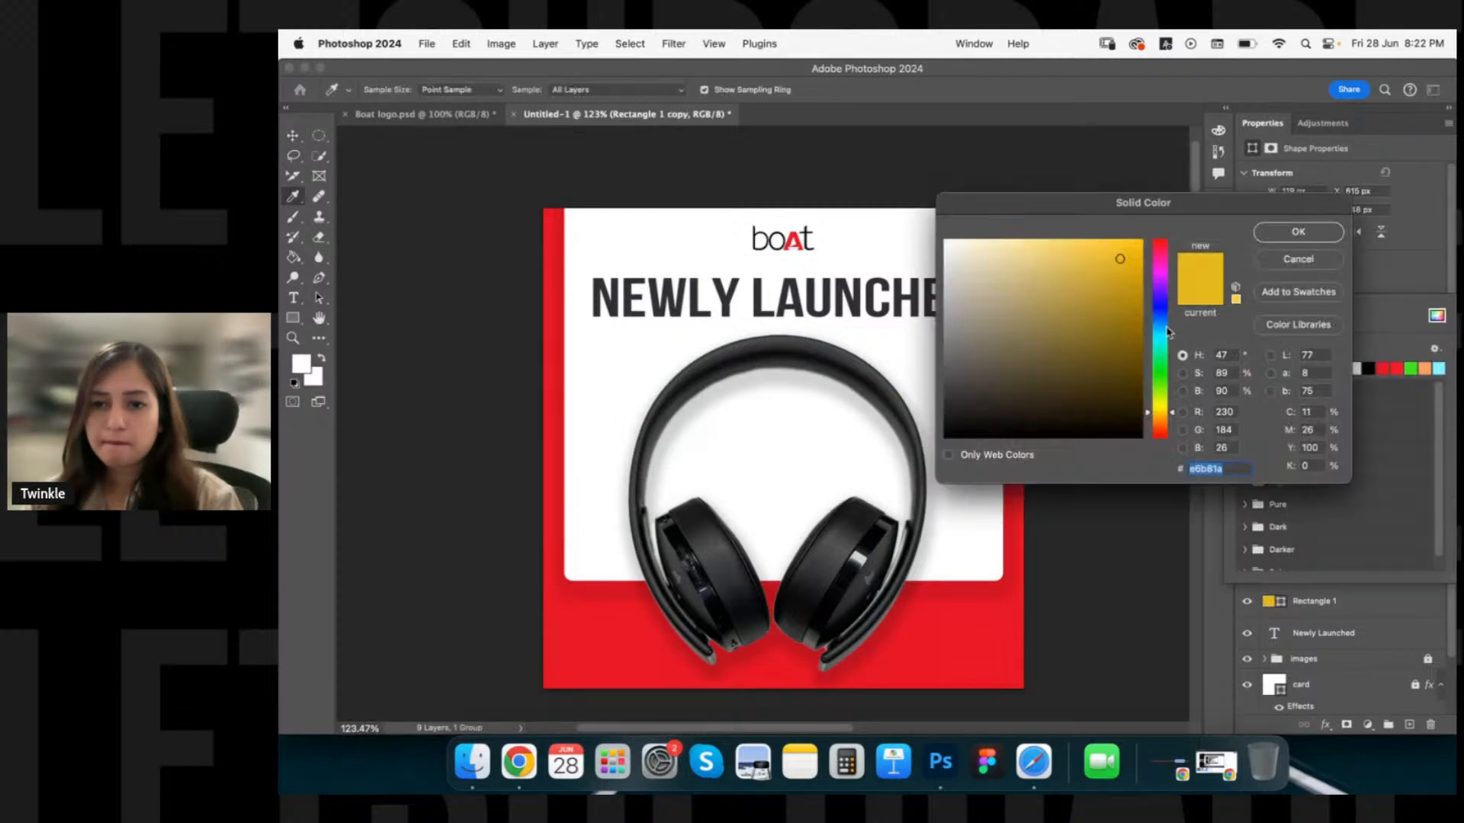
left_click(1167, 312)
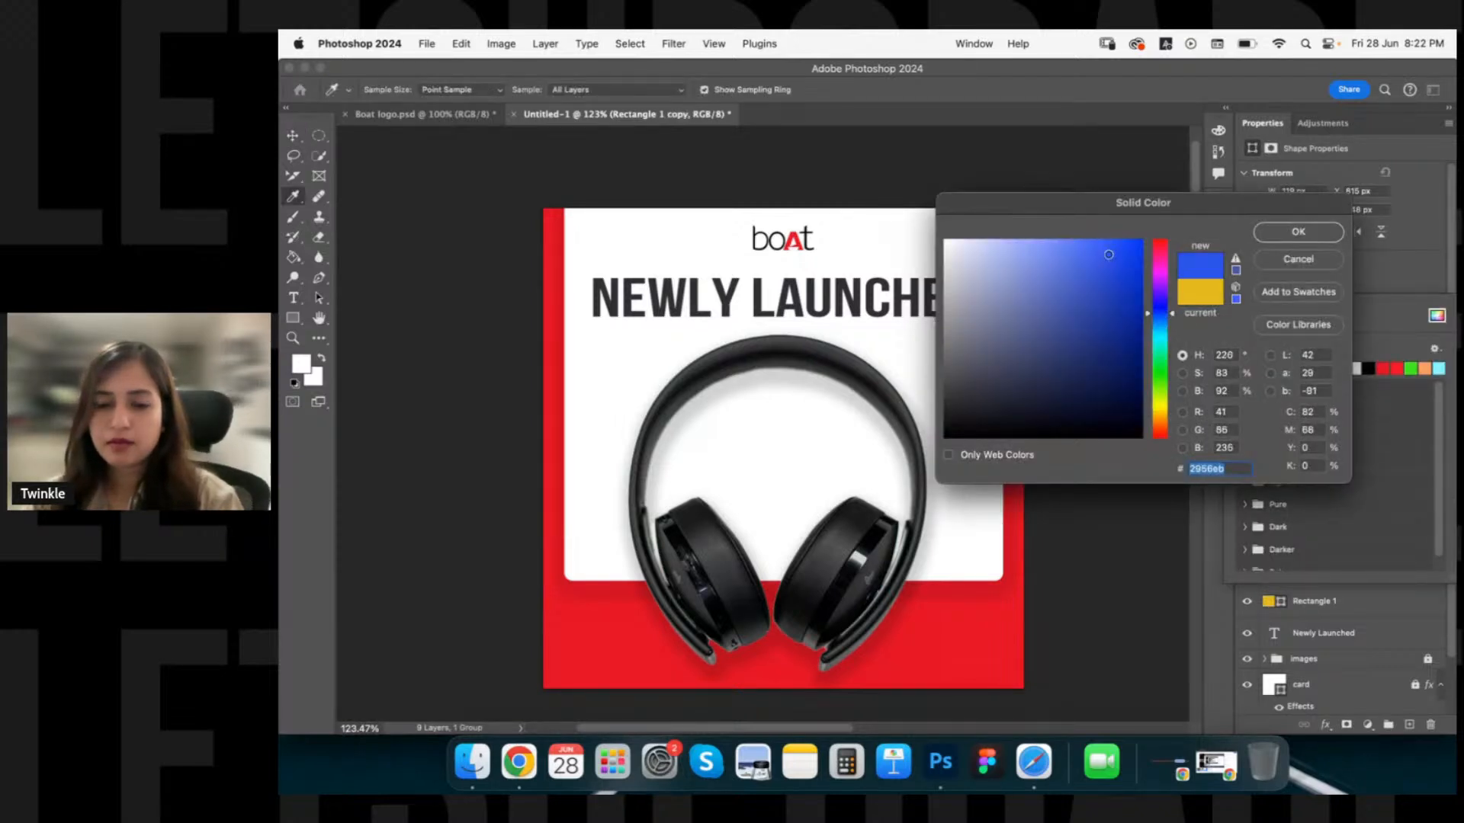
key("Return")
left_click(1136, 353)
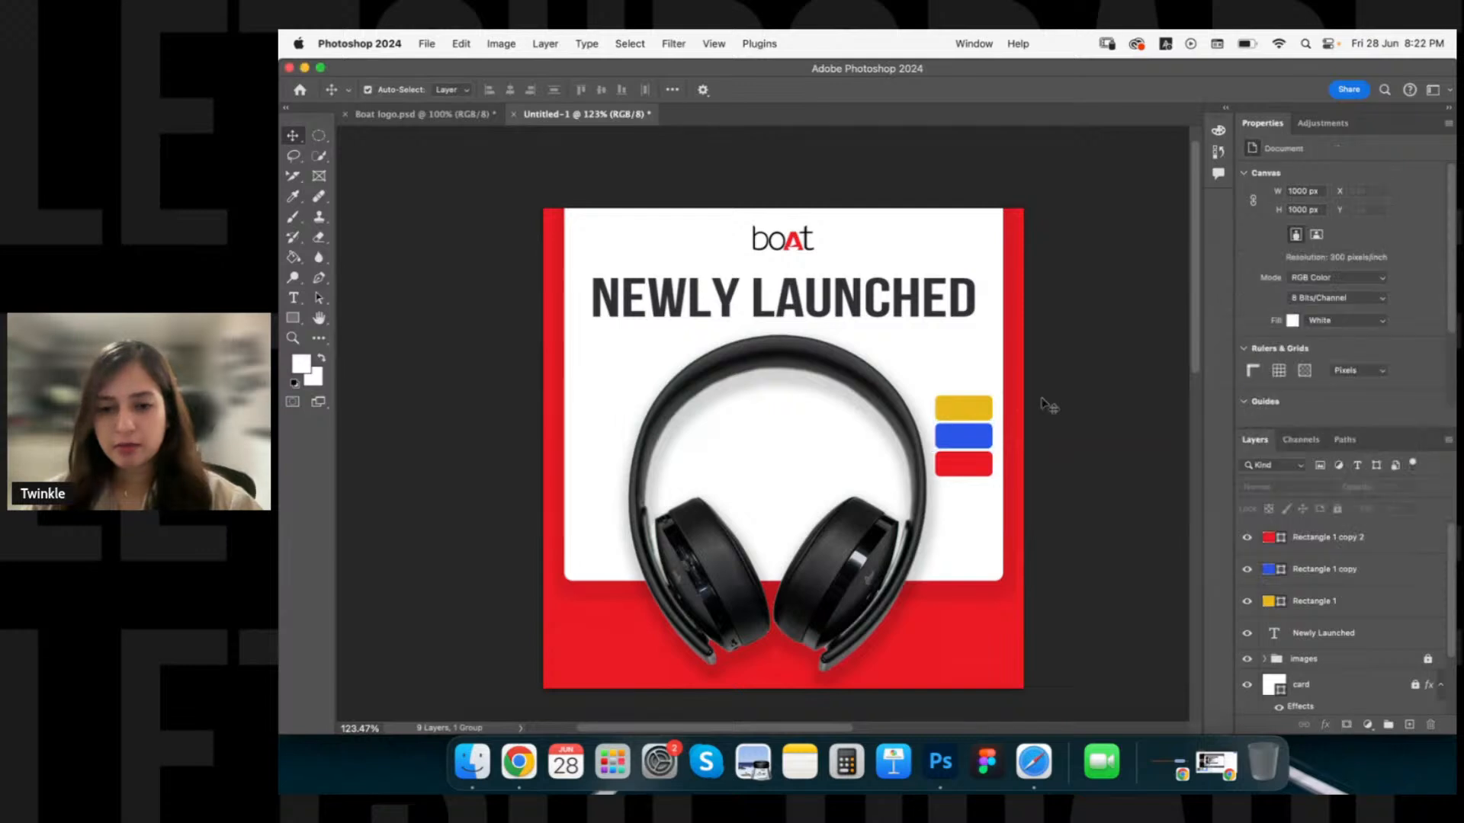
Transform the three coloured rectangles together into slim vertical bars, about 16% width and 161% height, flipped with red uppermost near the card's right edge.
left_click_drag(1045, 405, 963, 581)
left_click_drag(938, 490, 968, 492)
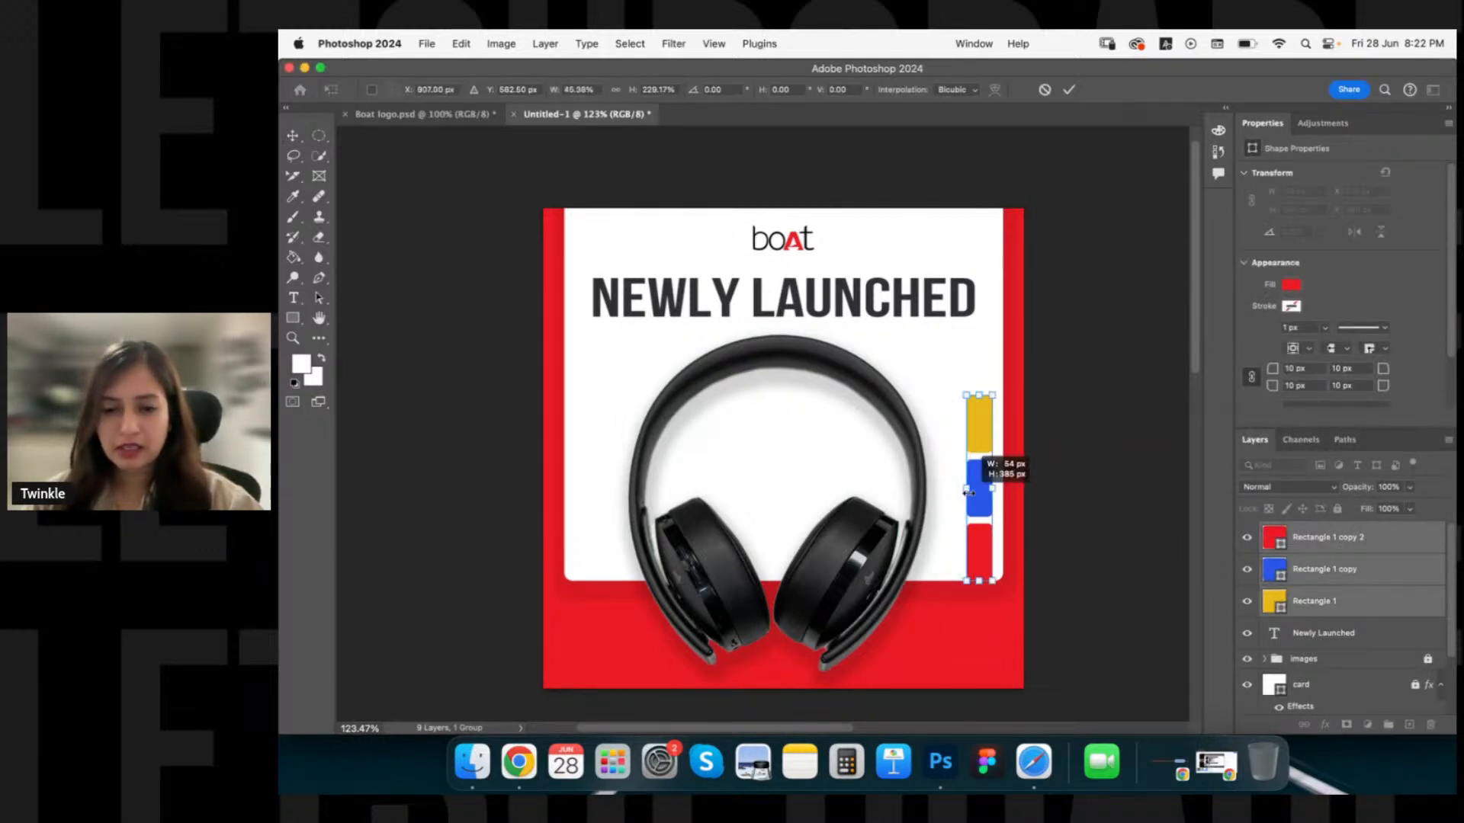
left_click_drag(978, 580, 979, 558)
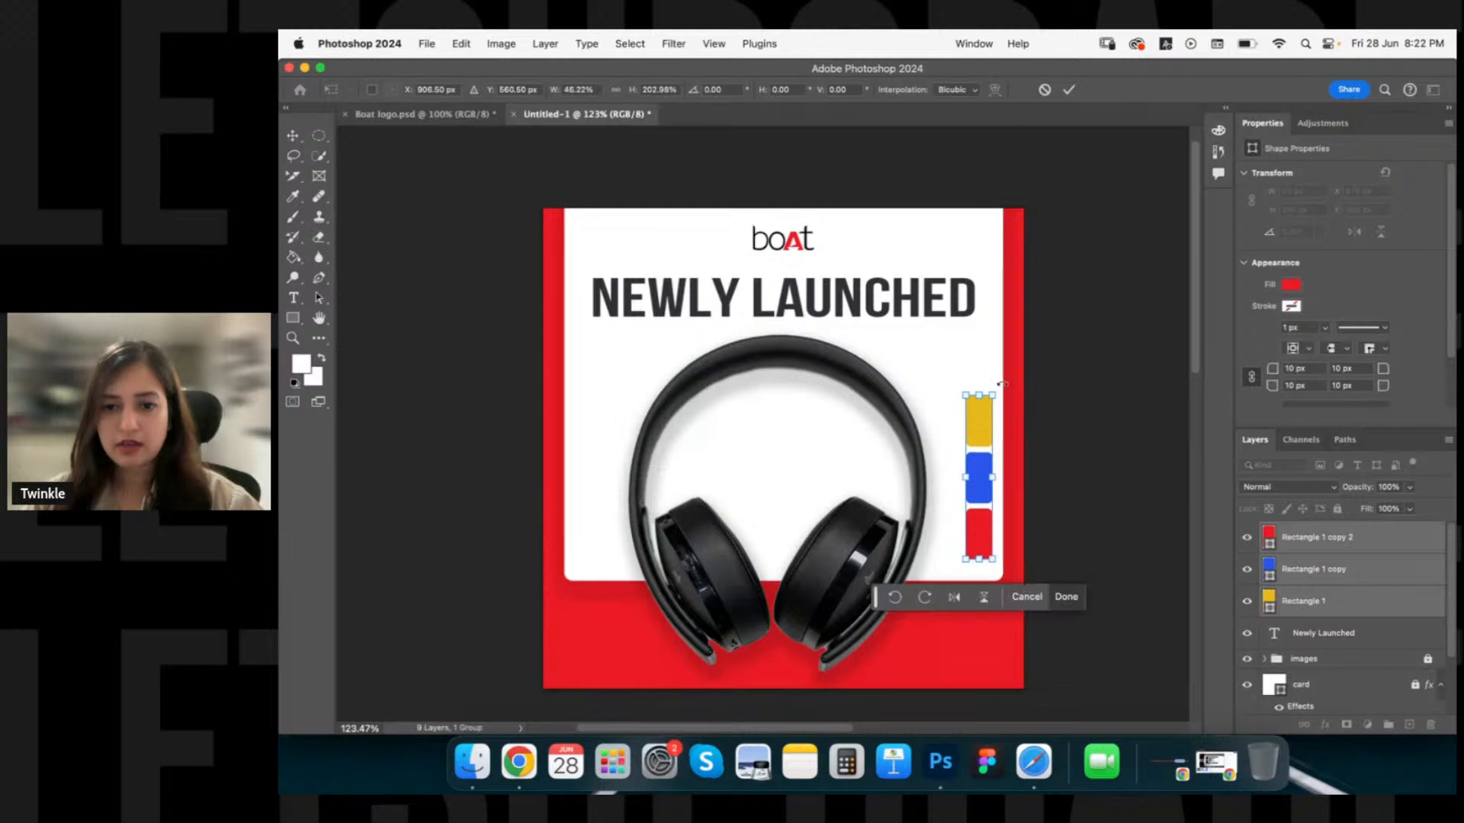
left_click_drag(1002, 384, 981, 430)
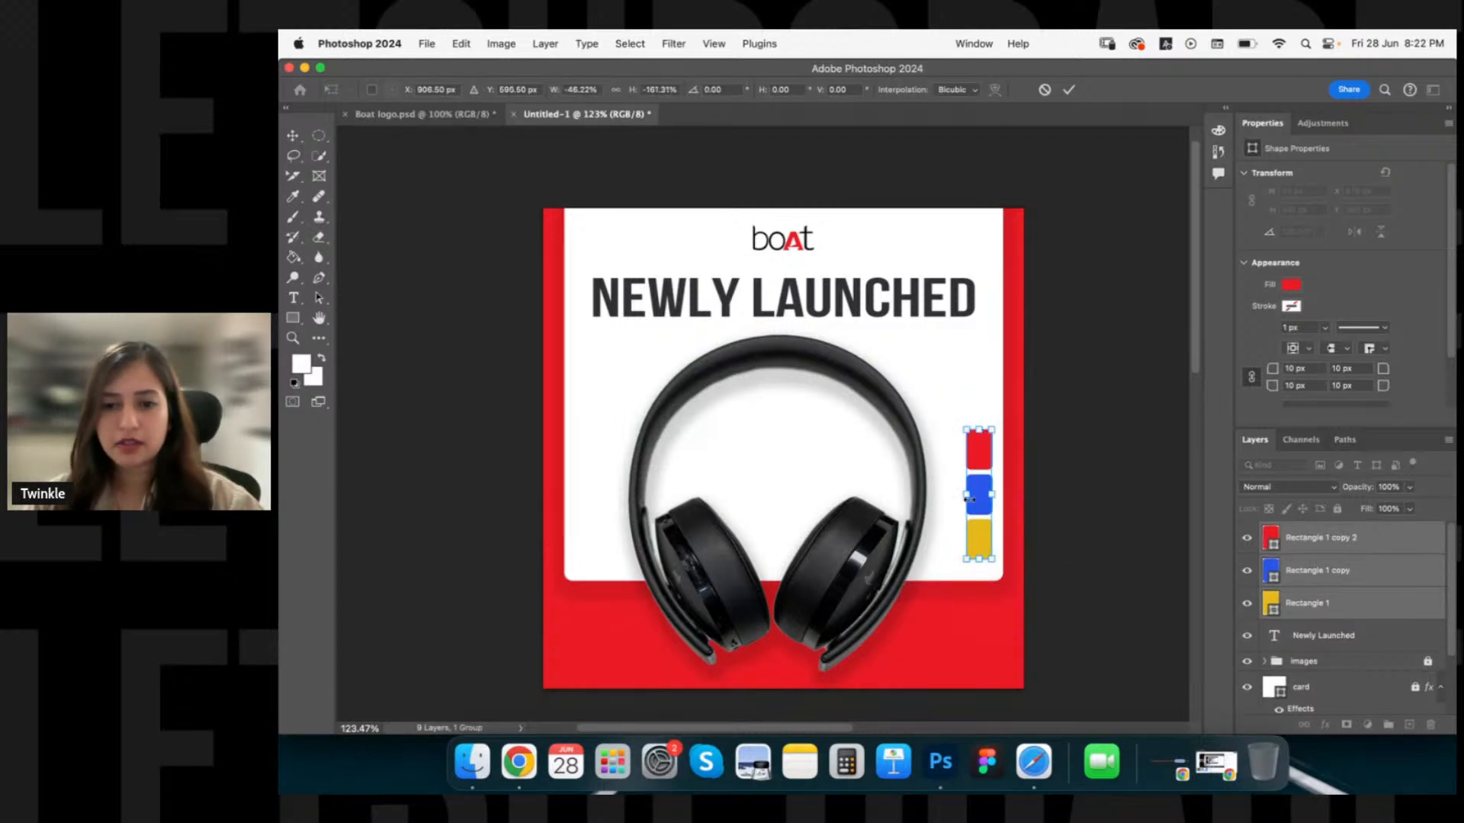
left_click_drag(965, 497, 989, 495)
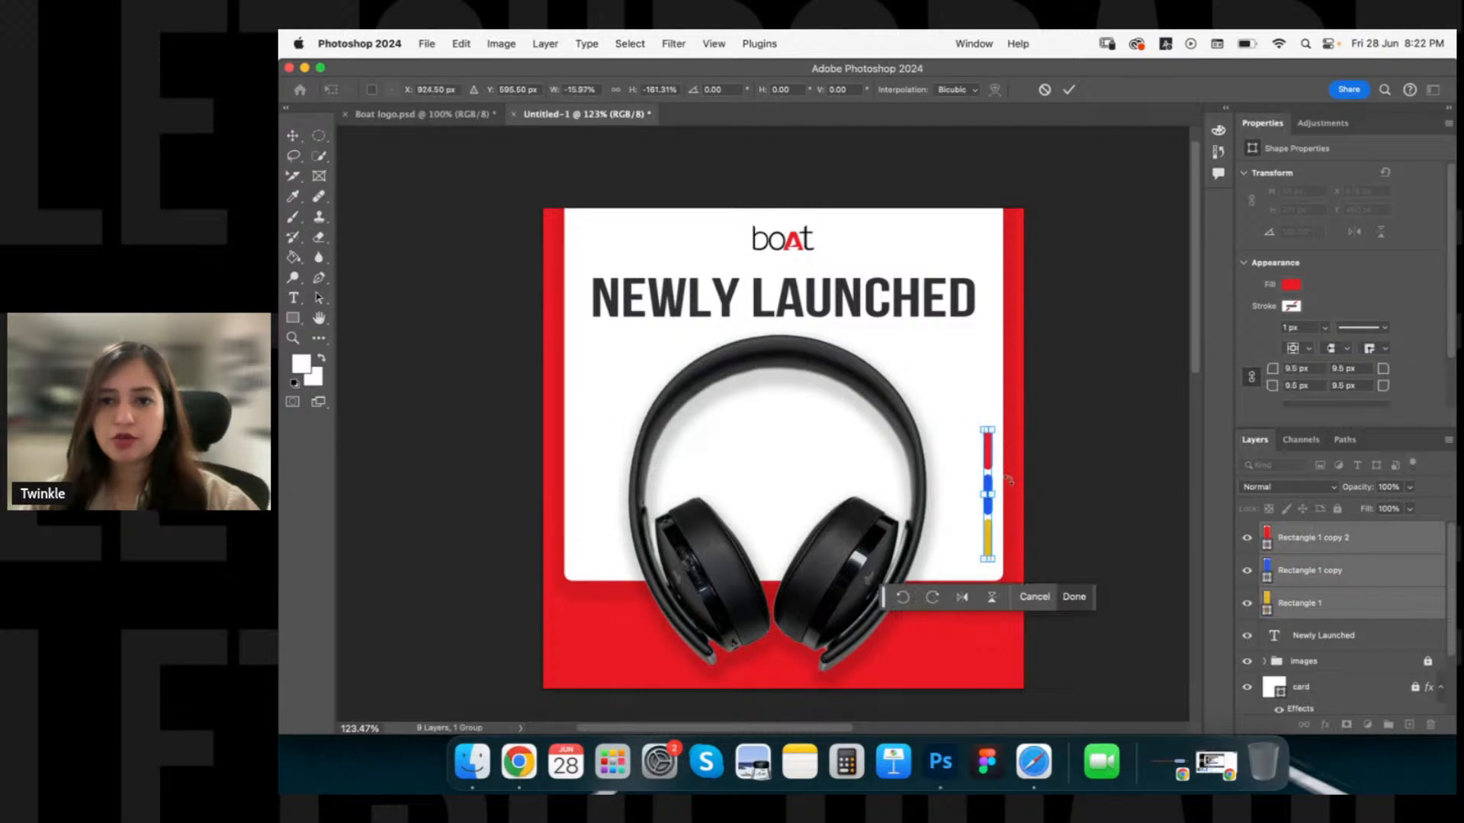
left_click(1109, 423)
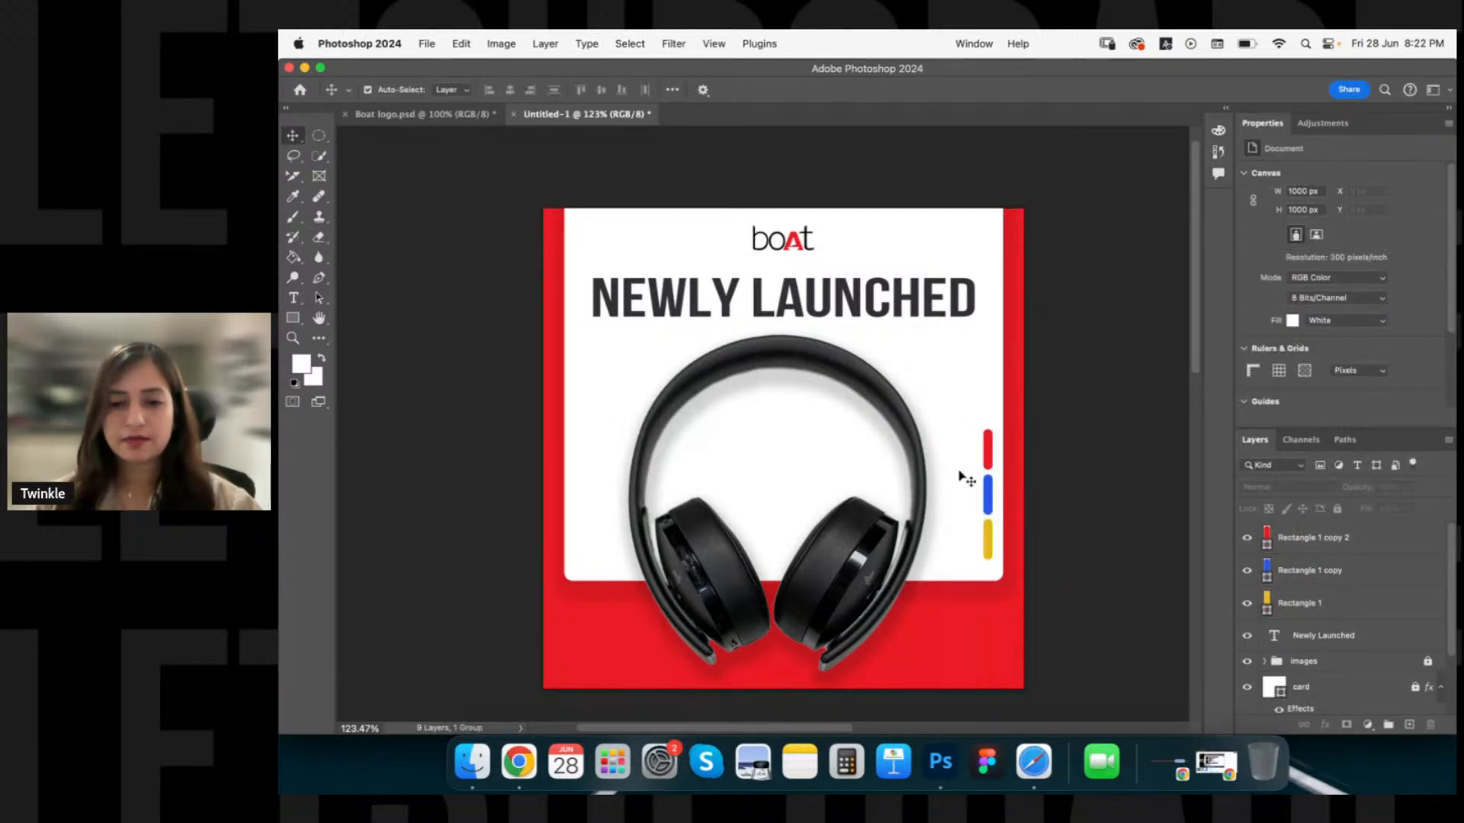
Add the text "AVAILABLE COLORS" in Bebas Neue at 7.92 pt just above the colour bars.
key("t")
left_click(946, 408)
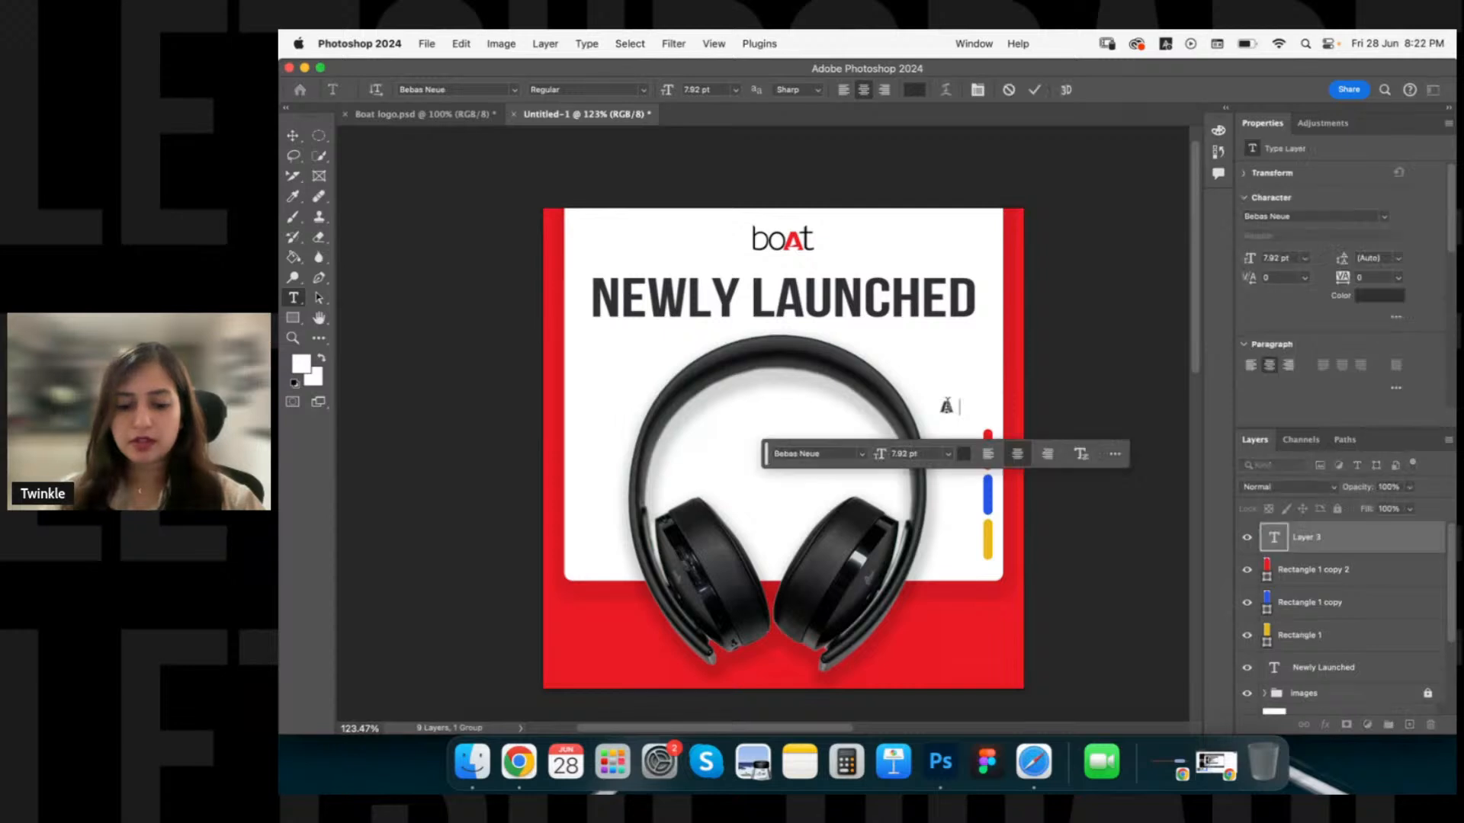
type("AVAILA")
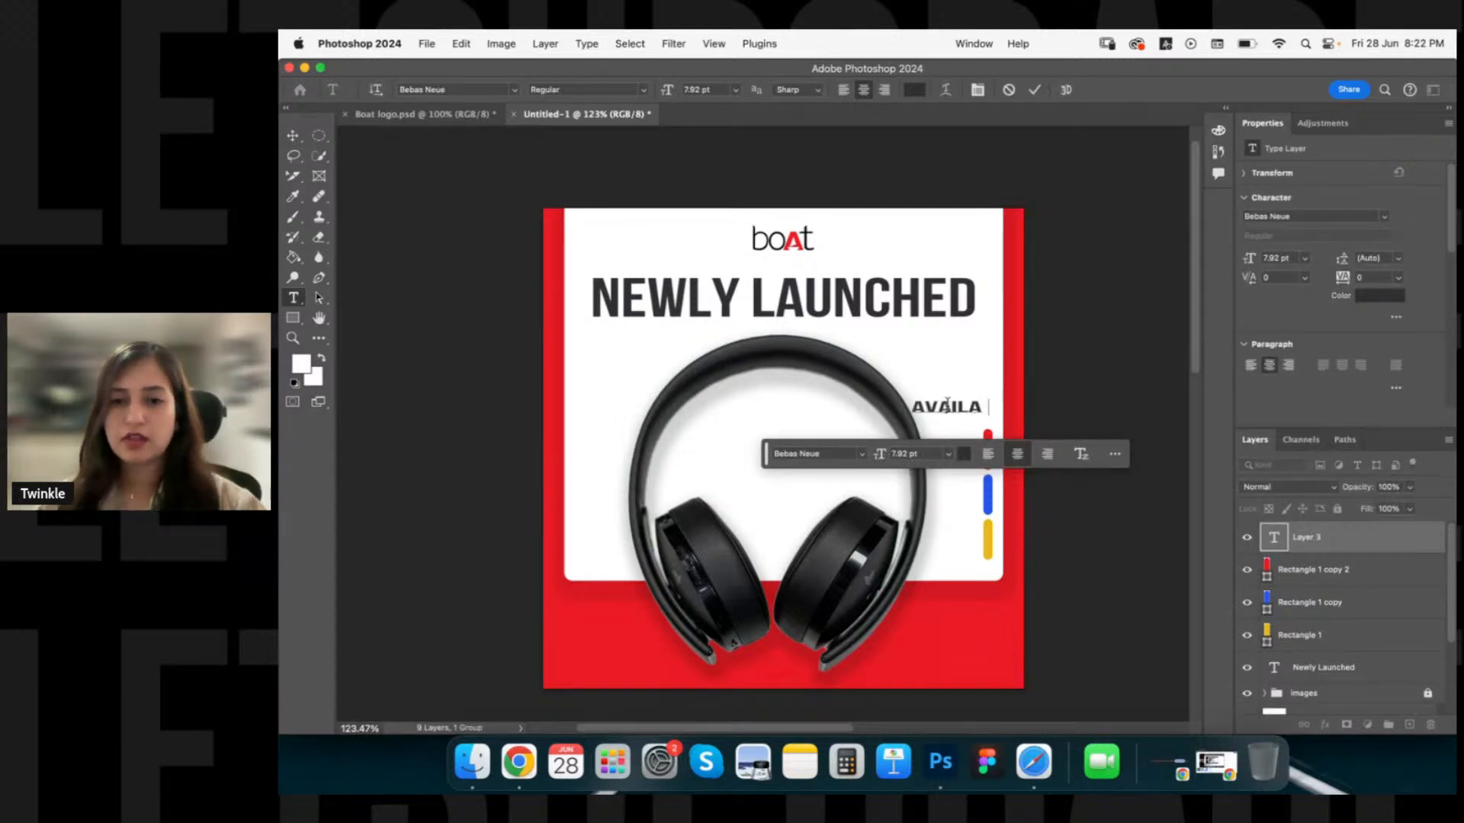
type("BLE COLOR")
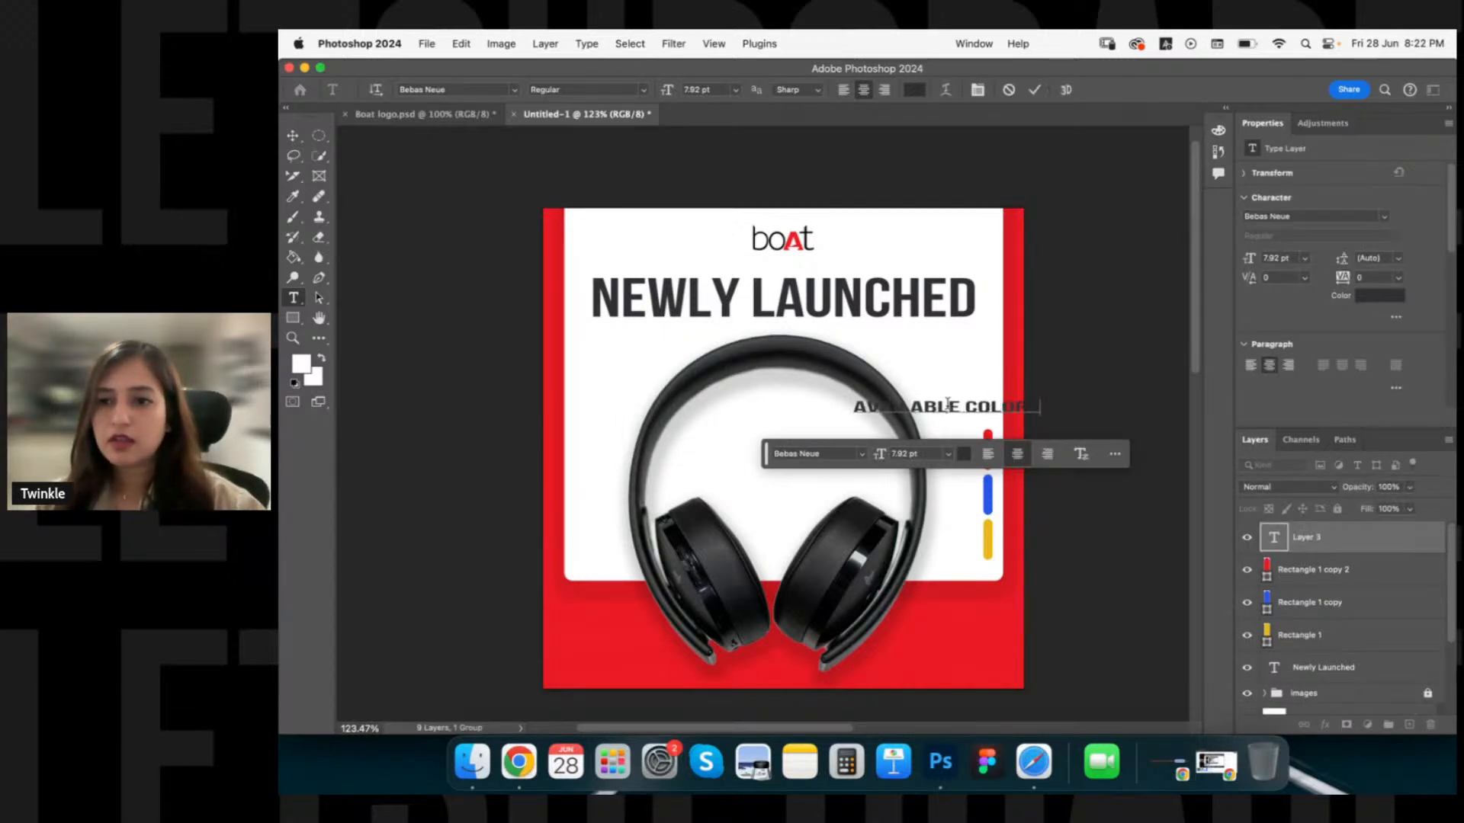
Examine the type options, East Asian and Middle Eastern features and quick actions for a way to set the selected text vertically.
key("super+a")
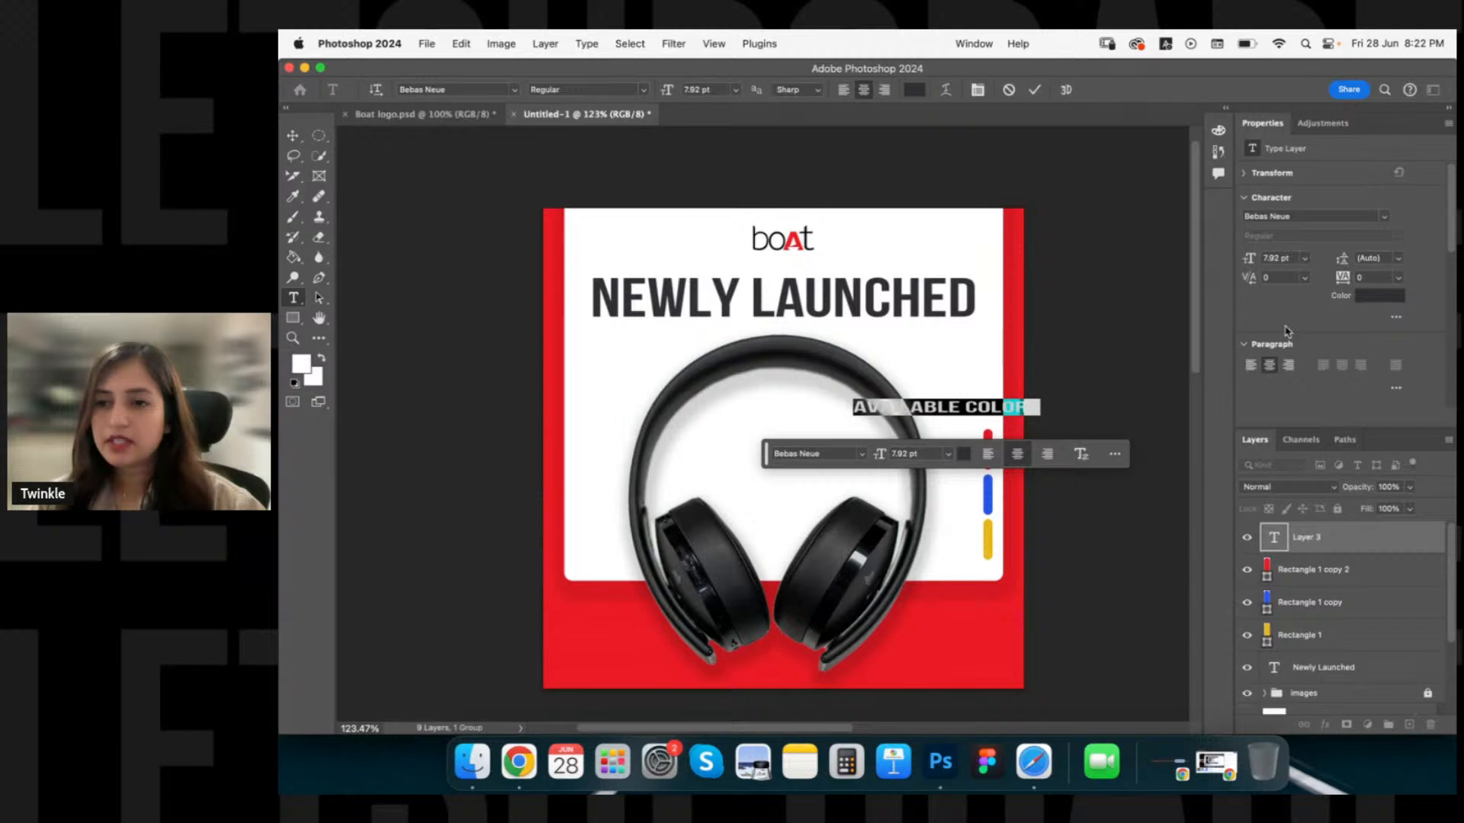
left_click_drag(1452, 253, 1438, 347)
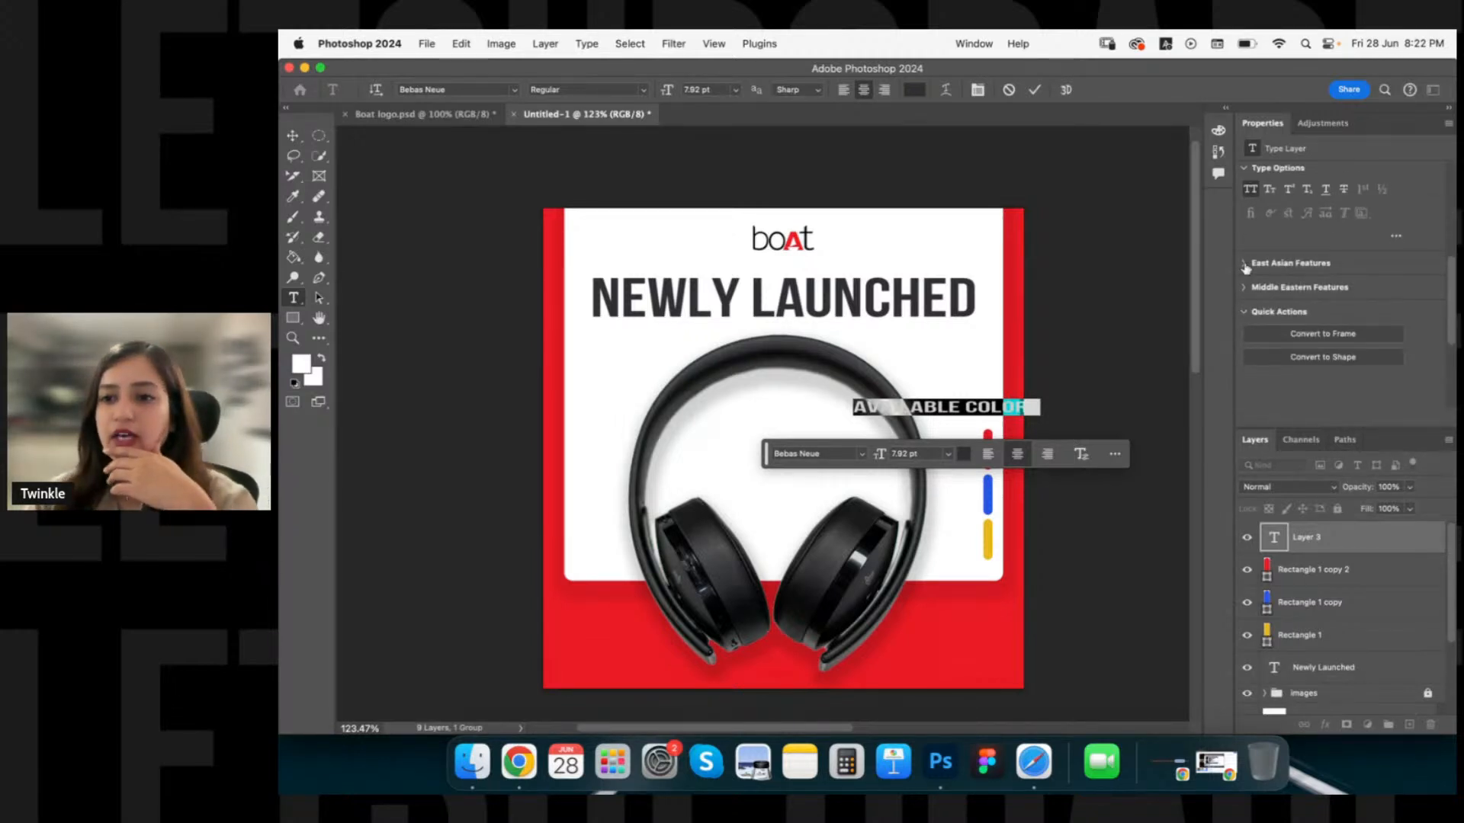
left_click(1244, 263)
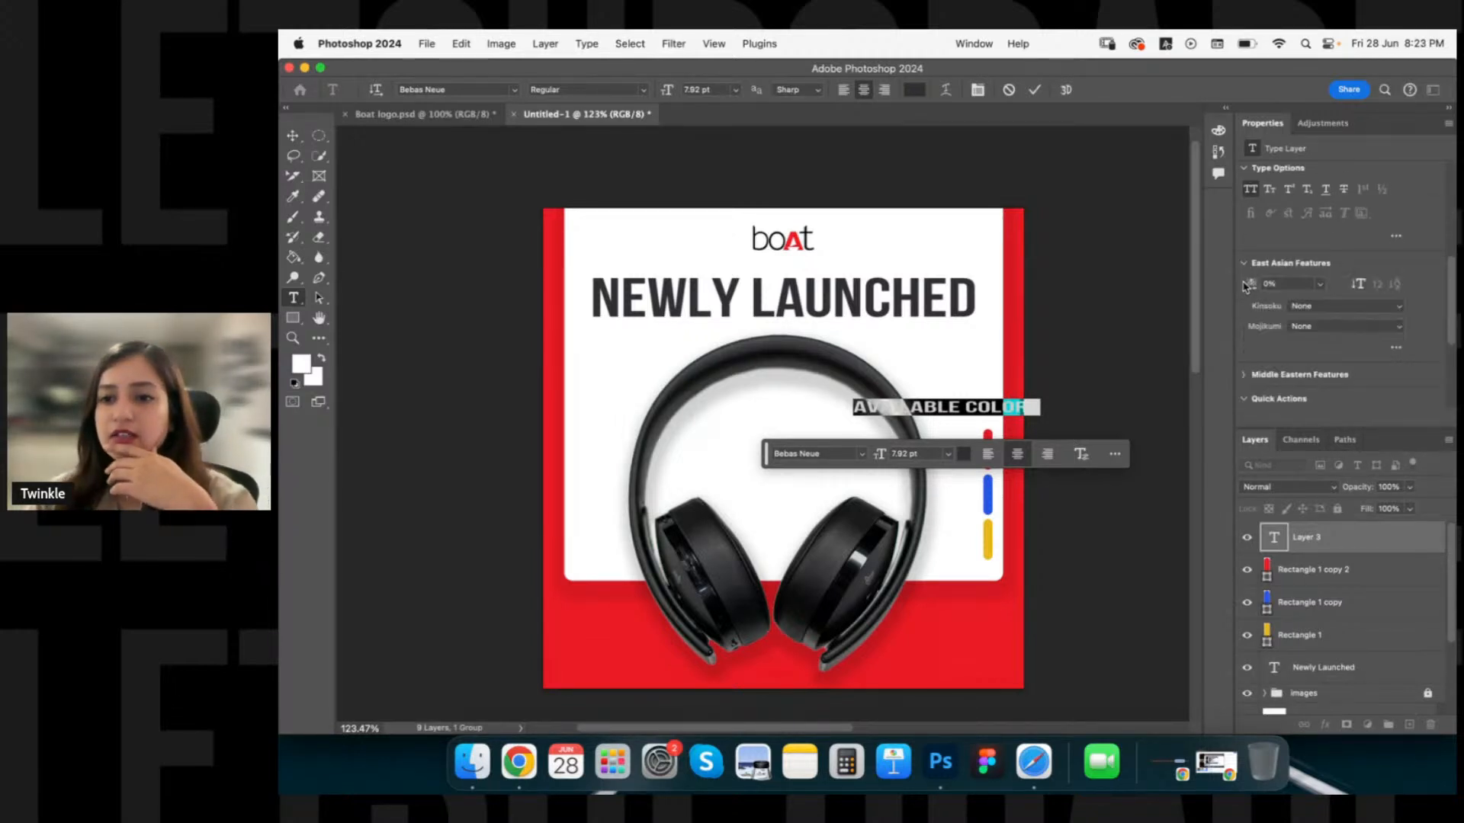
left_click(1245, 374)
scroll(1273, 355, "down", 1)
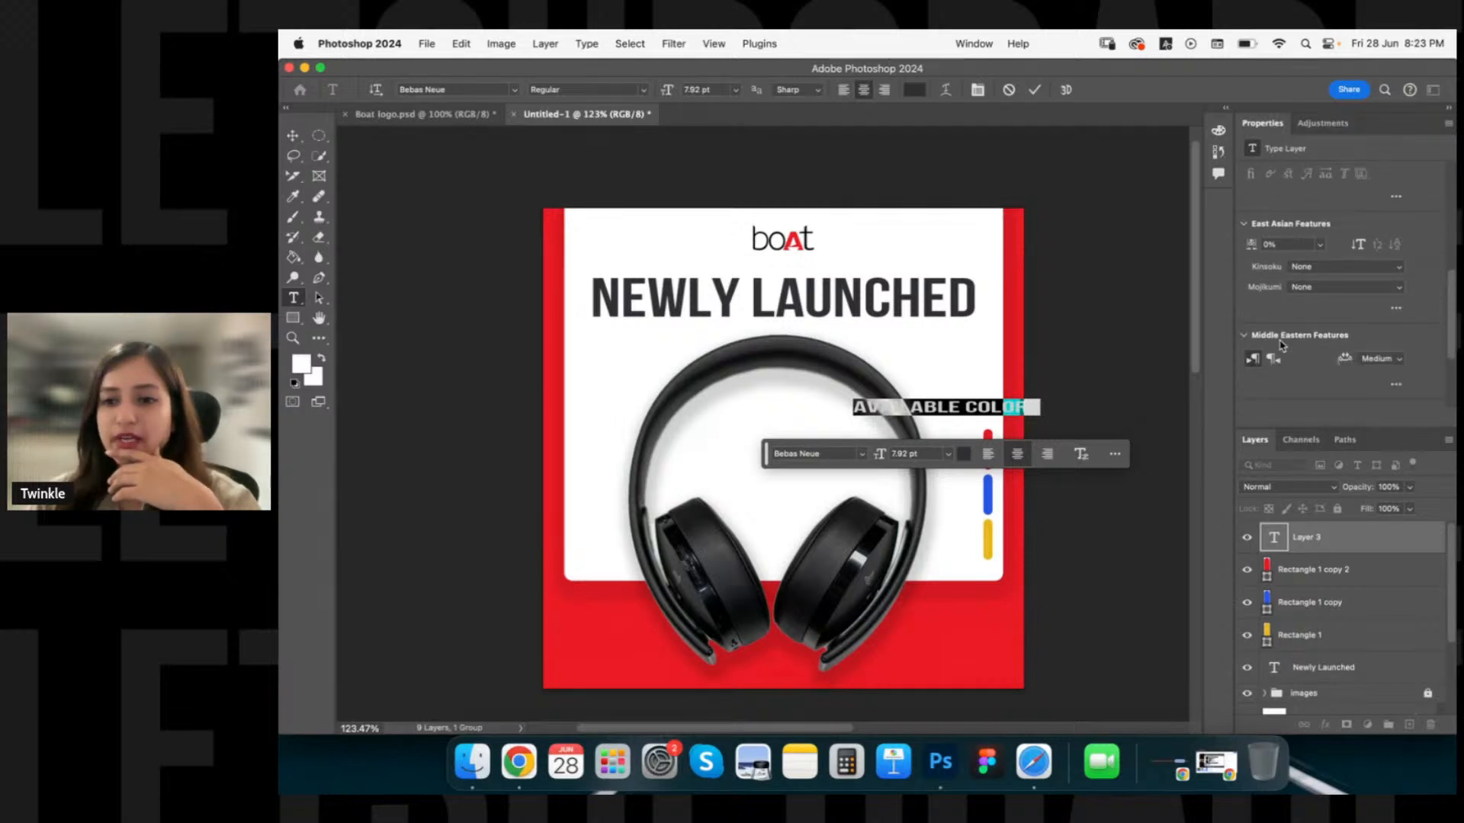
scroll(1284, 358, "down", 2)
scroll(1286, 376, "down", 2)
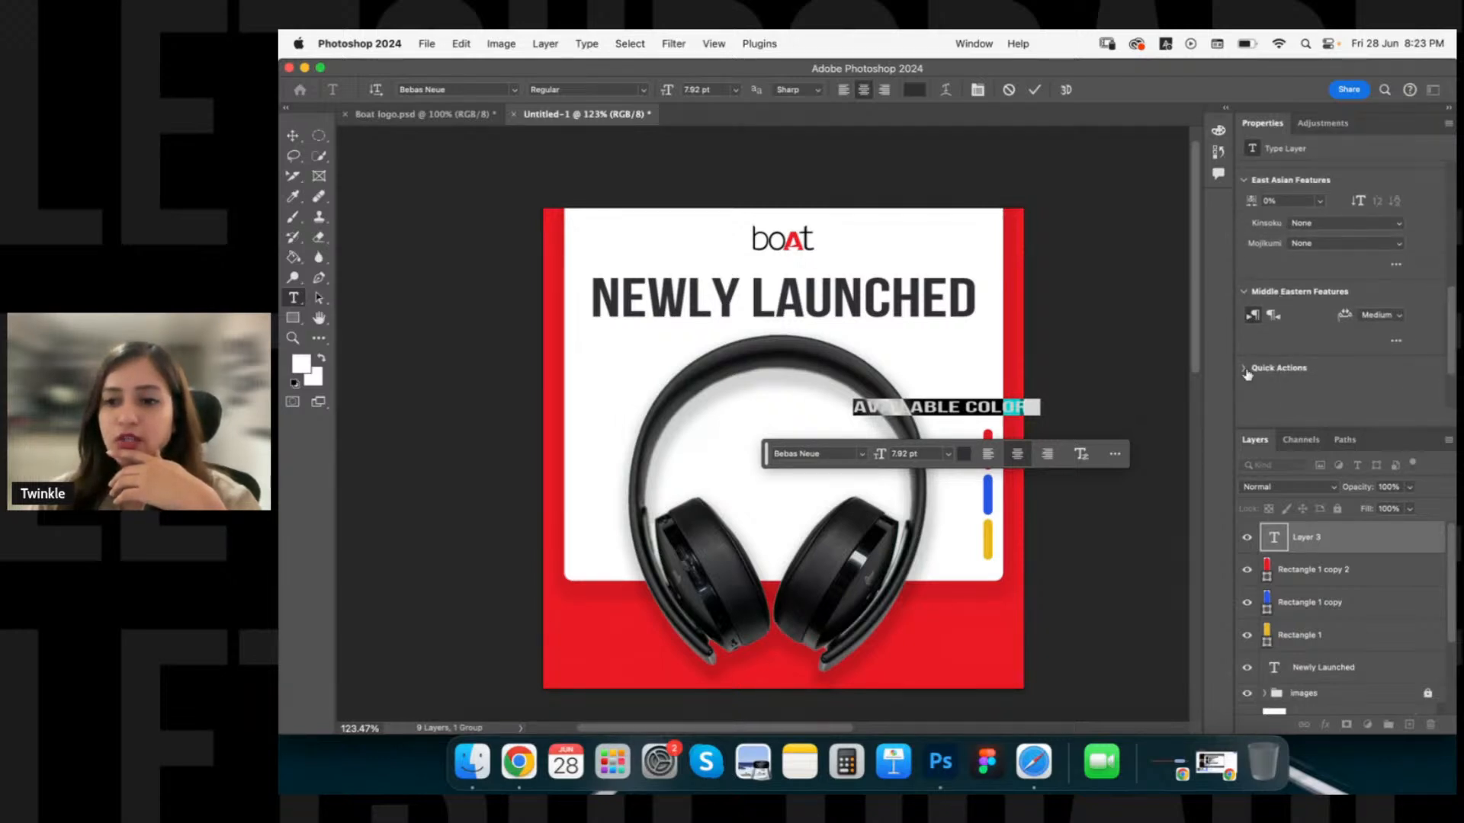
left_click(1244, 369)
scroll(1266, 366, "down", 1)
scroll(1294, 372, "down", 1)
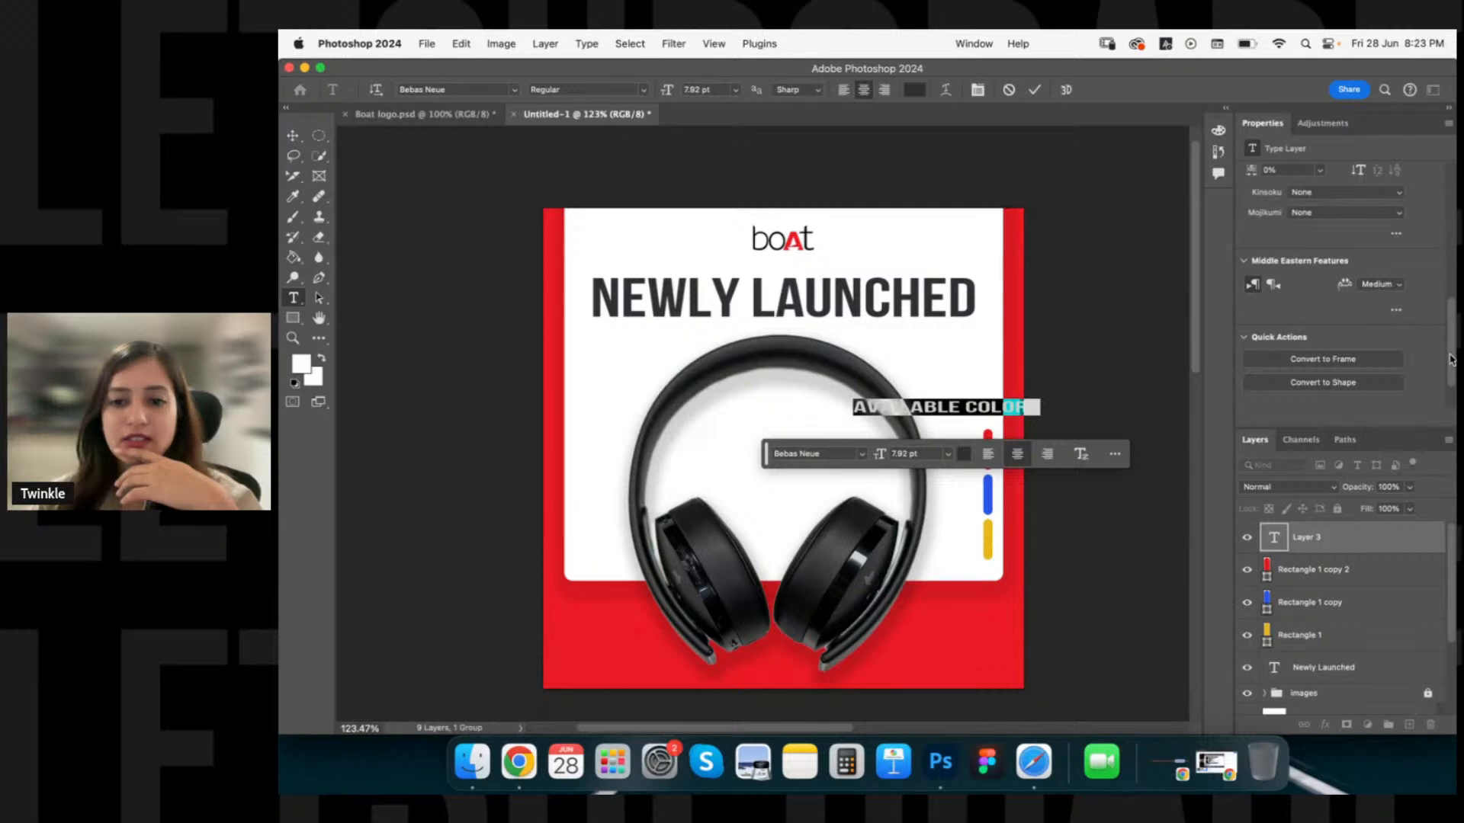
scroll(1451, 360, "down", 3)
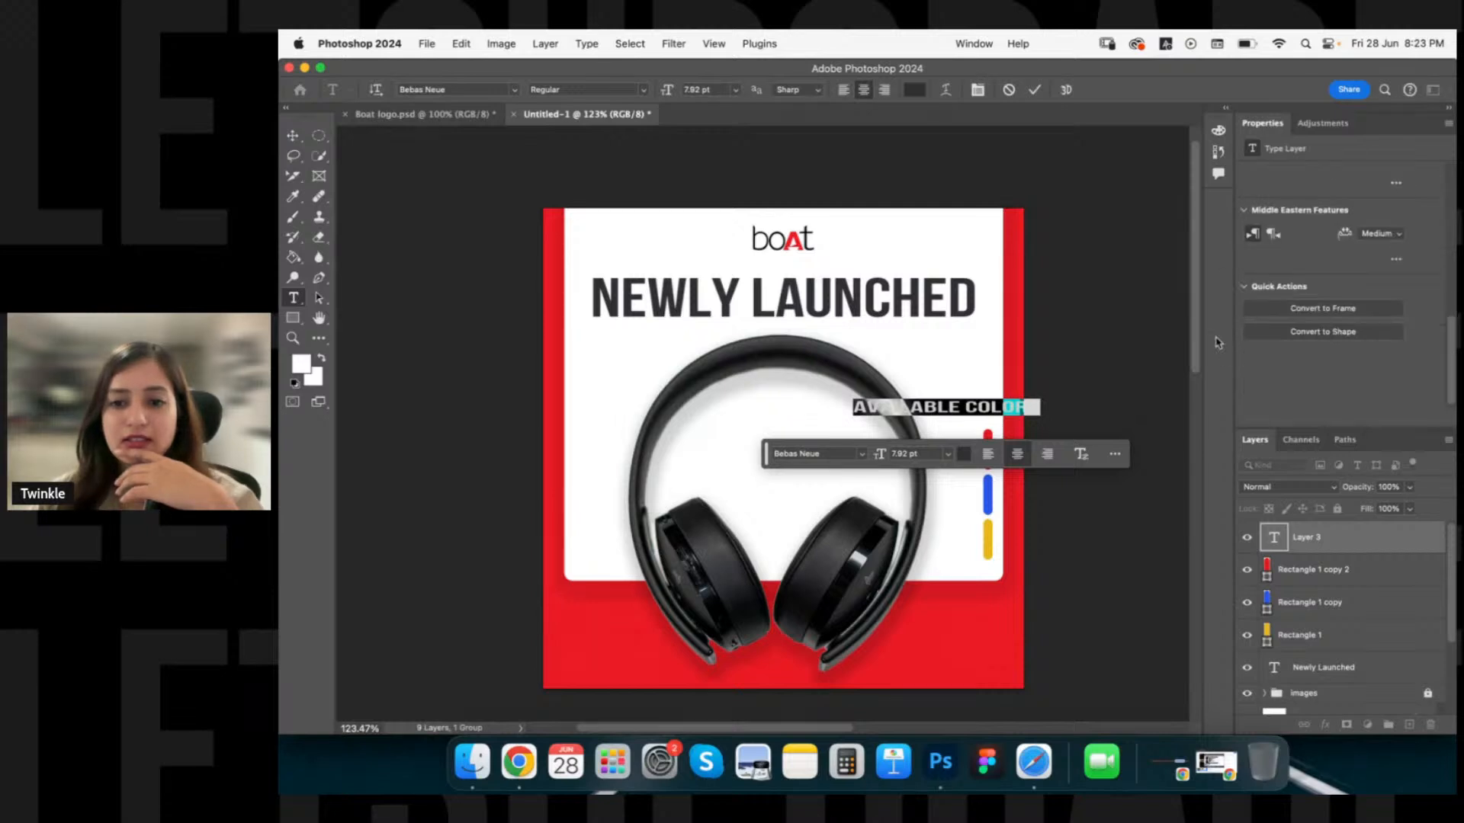
left_click(1116, 457)
left_click(1161, 479)
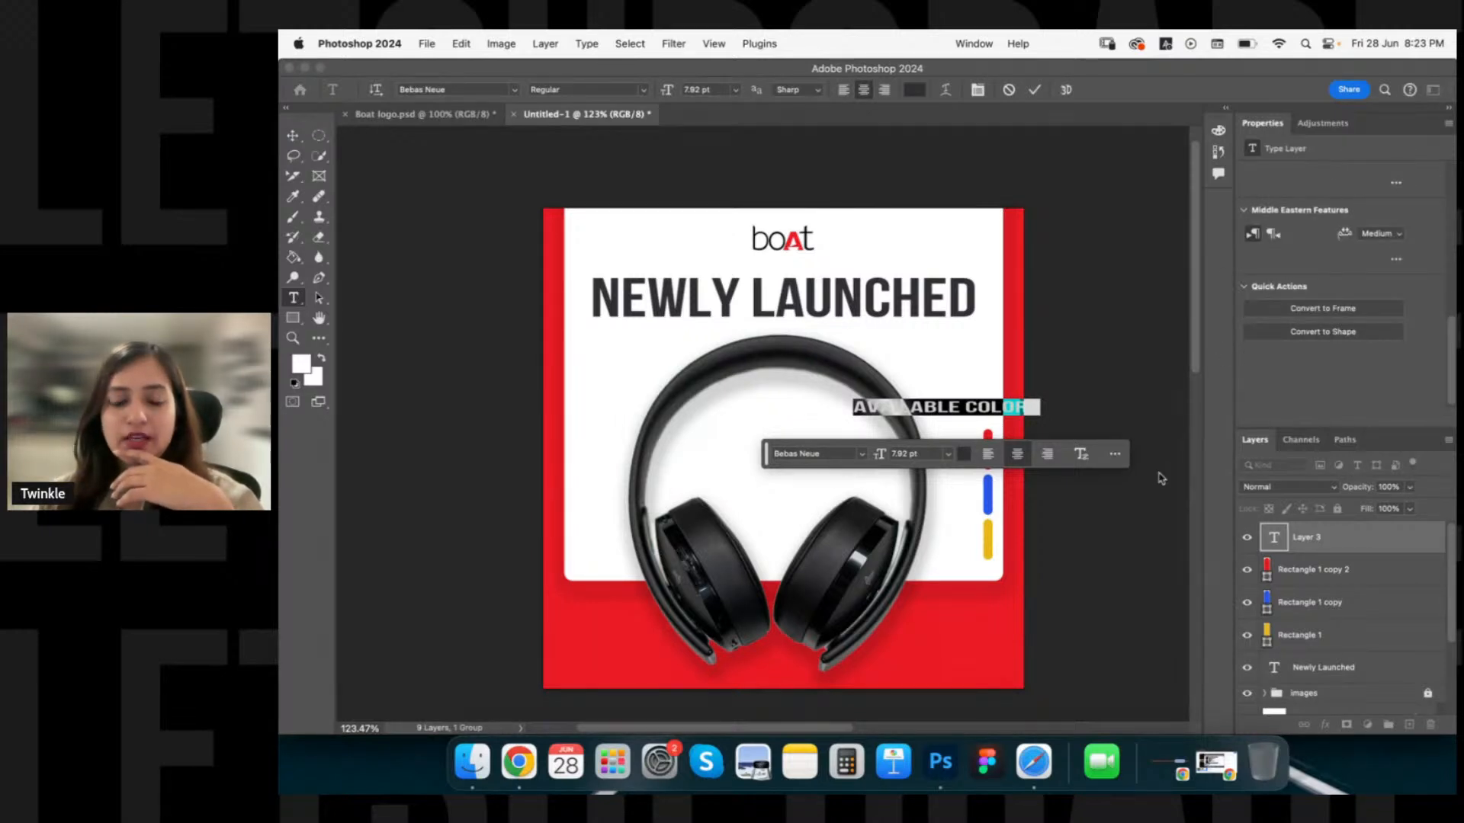
Break the word AVAILABLE into one letter per line so it reads downward beside the colour bars.
left_click(878, 407)
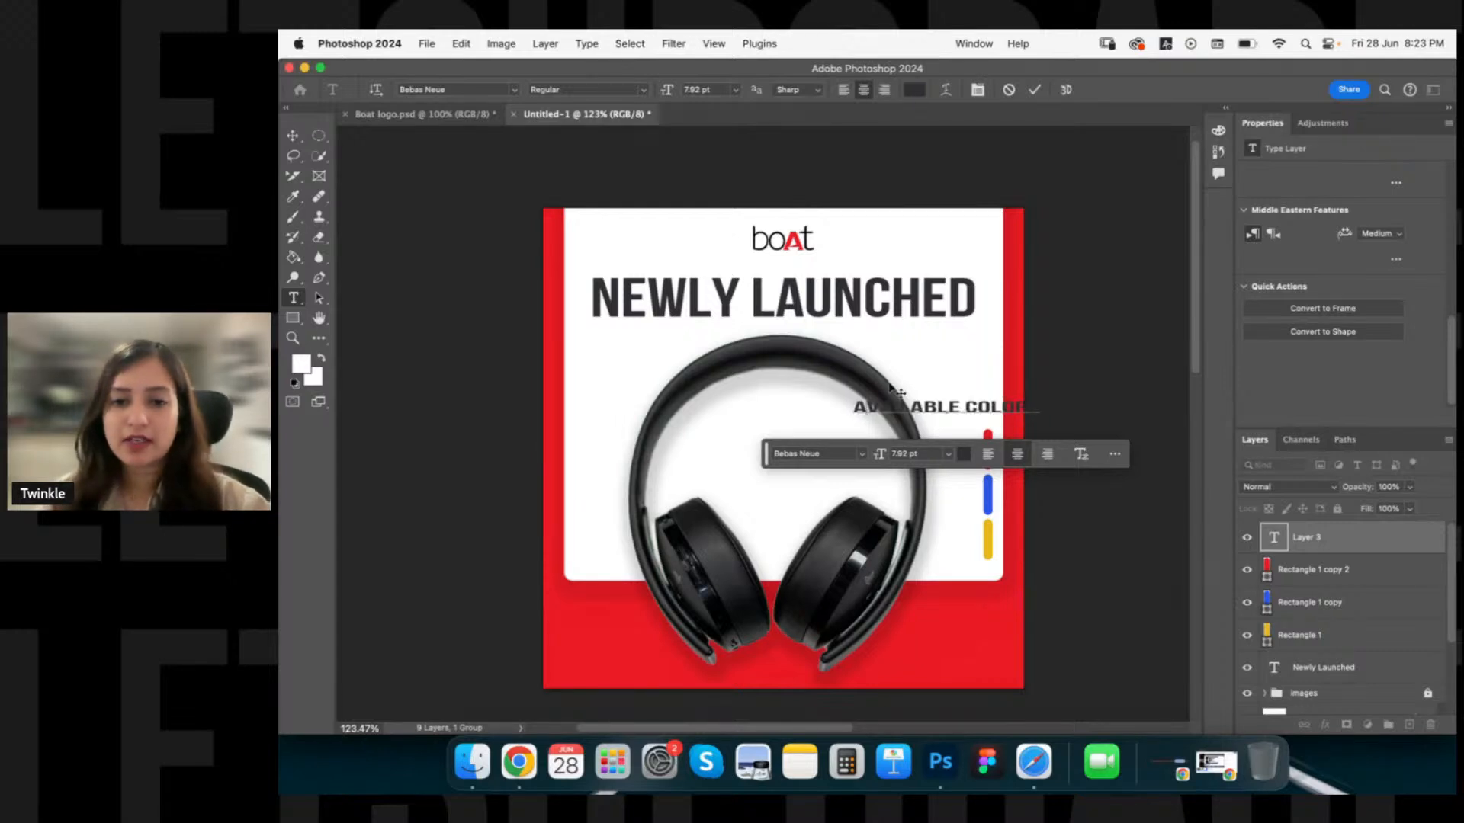
key("Return")
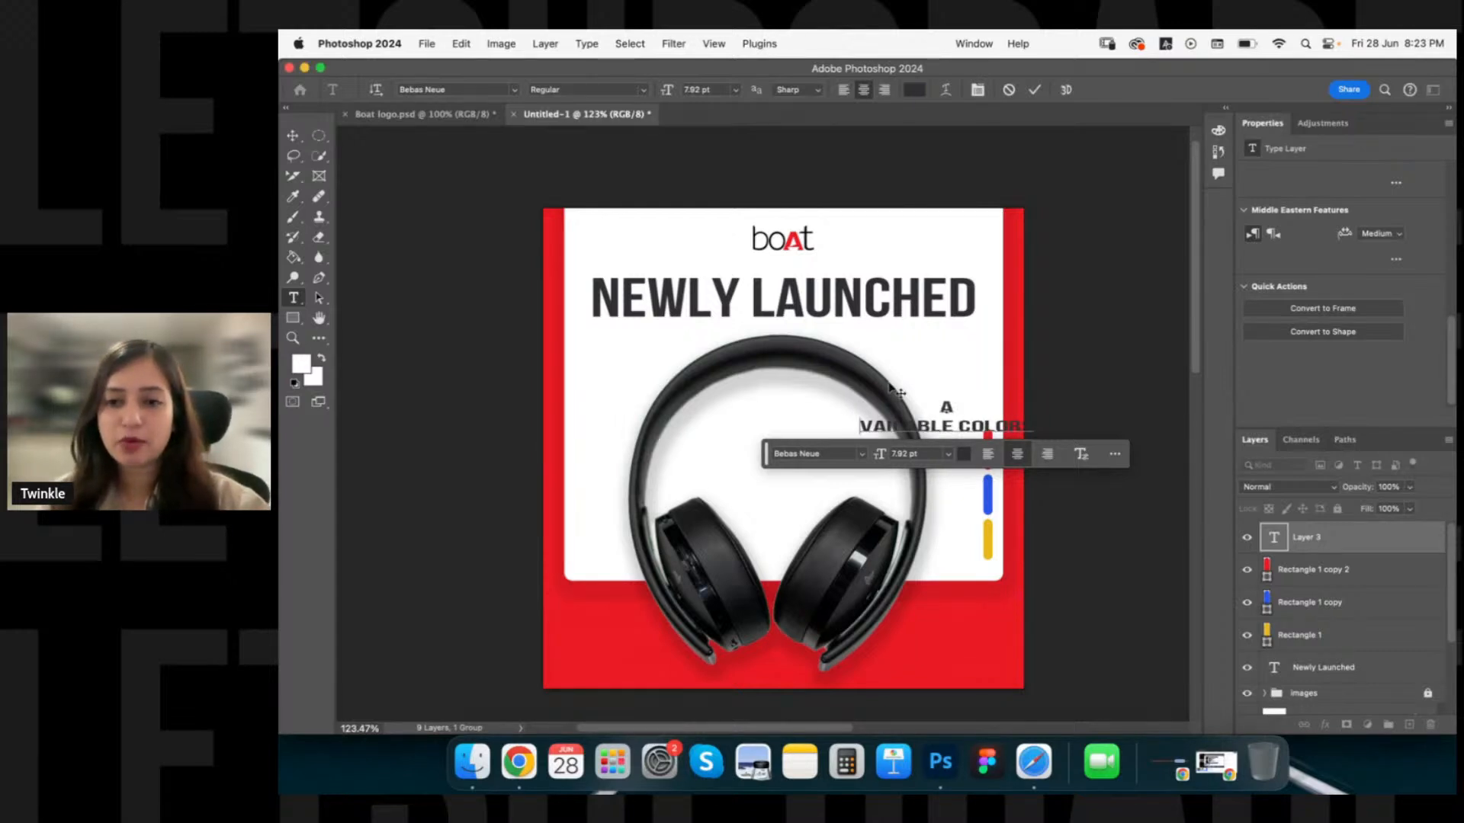
key("Right")
key("Return")
key("Right")
key("Return")
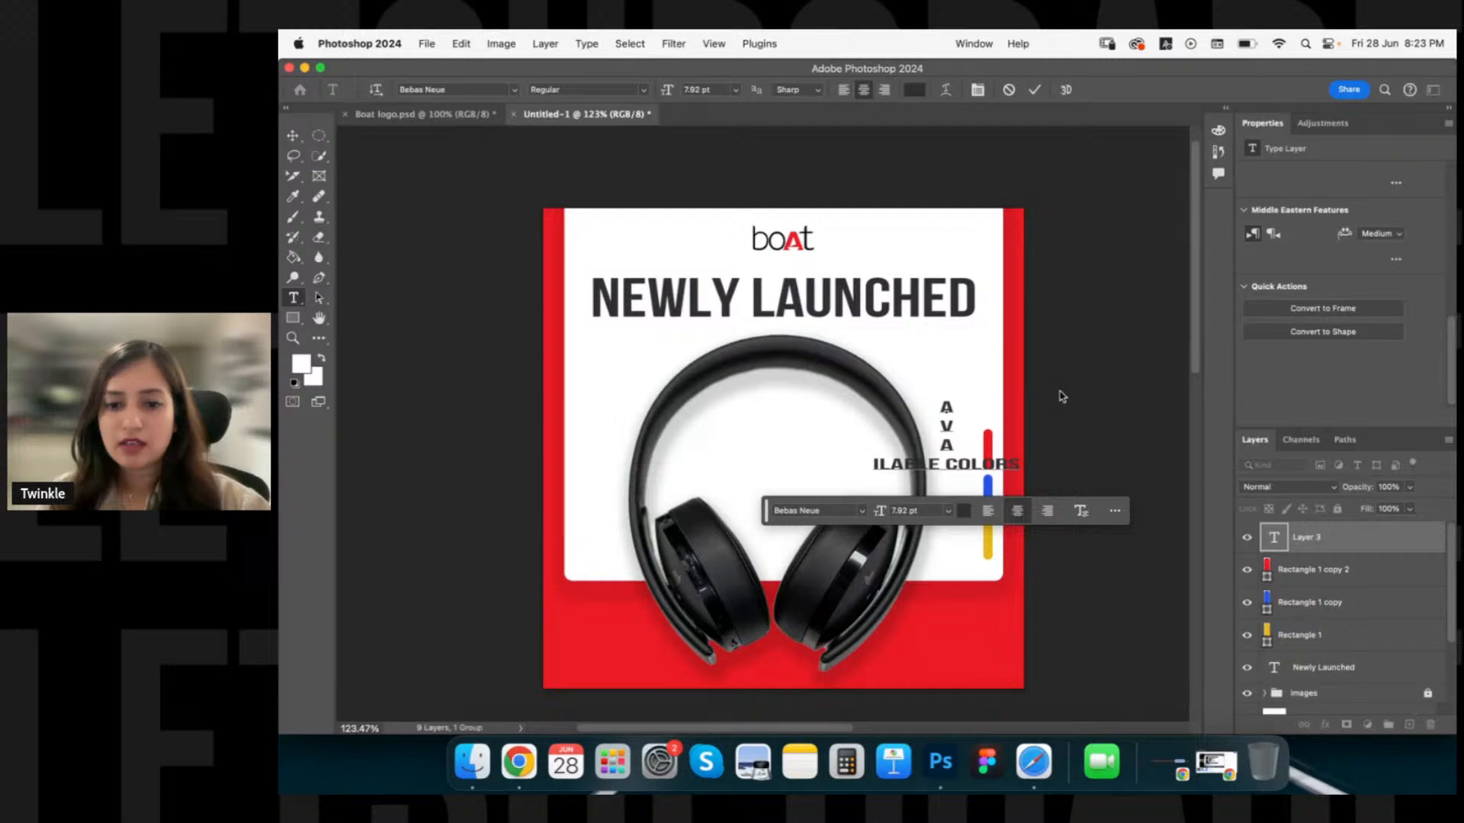
key("super+equal")
key("super+equal")
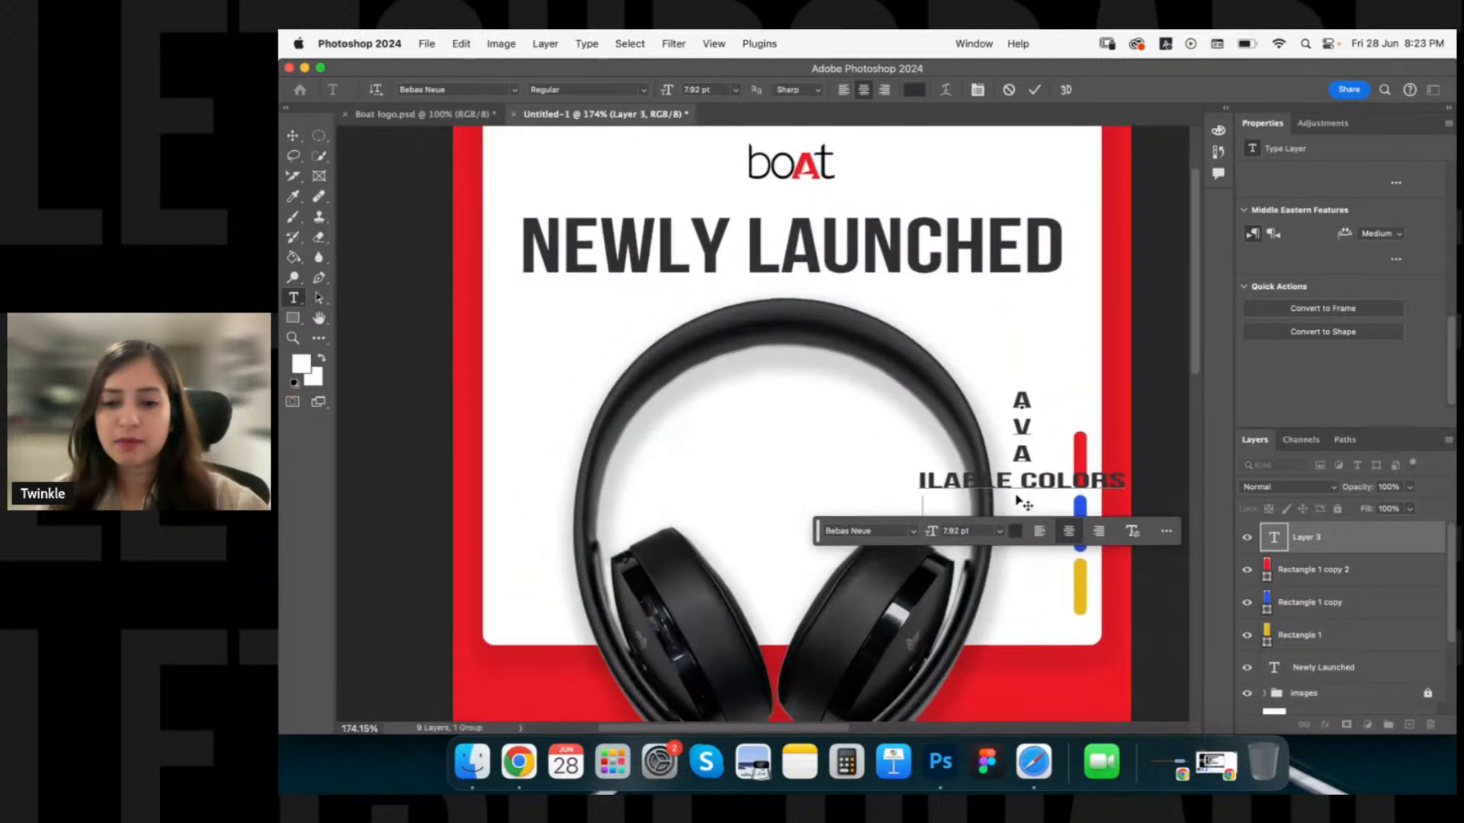
key("Right")
key("Return")
key("Right")
key("Return")
key("Right")
key("Return")
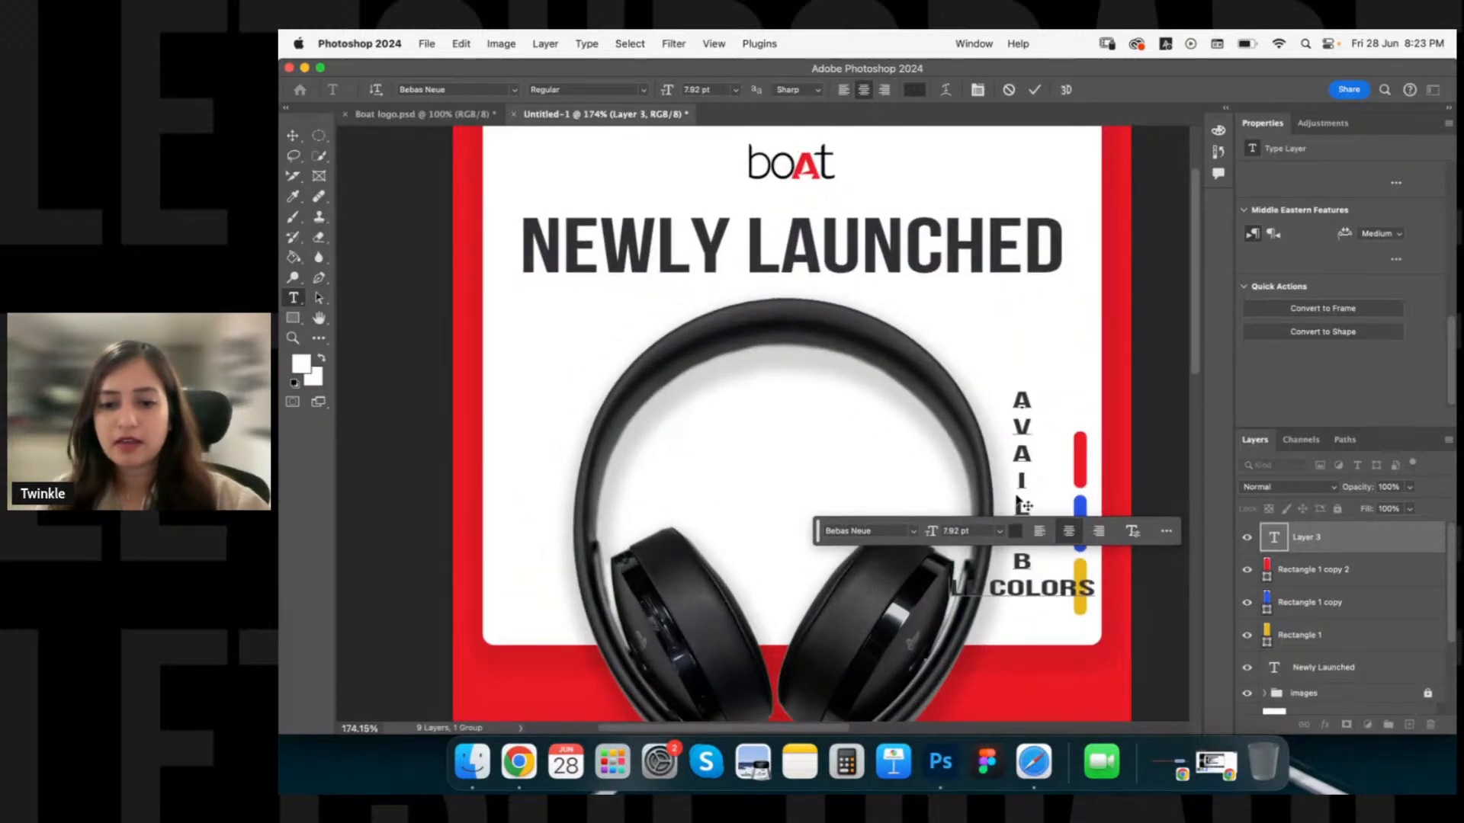
key("Right")
key("Return")
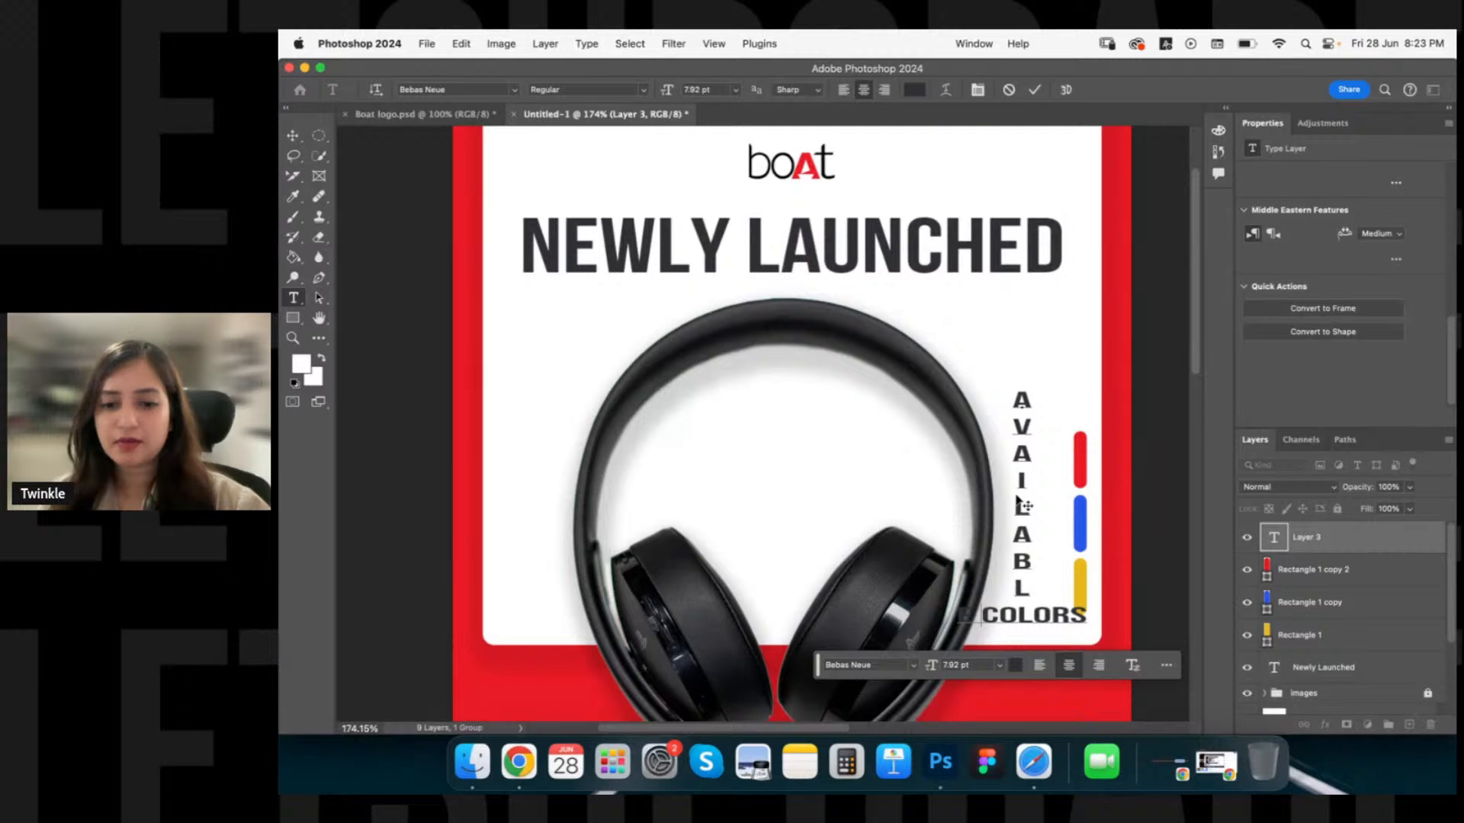
key("Right")
key("BackSpace")
Break the word COLORS into one letter per line beneath AVAILABLE, with a blank line separating the two words.
key("Right")
key("Return")
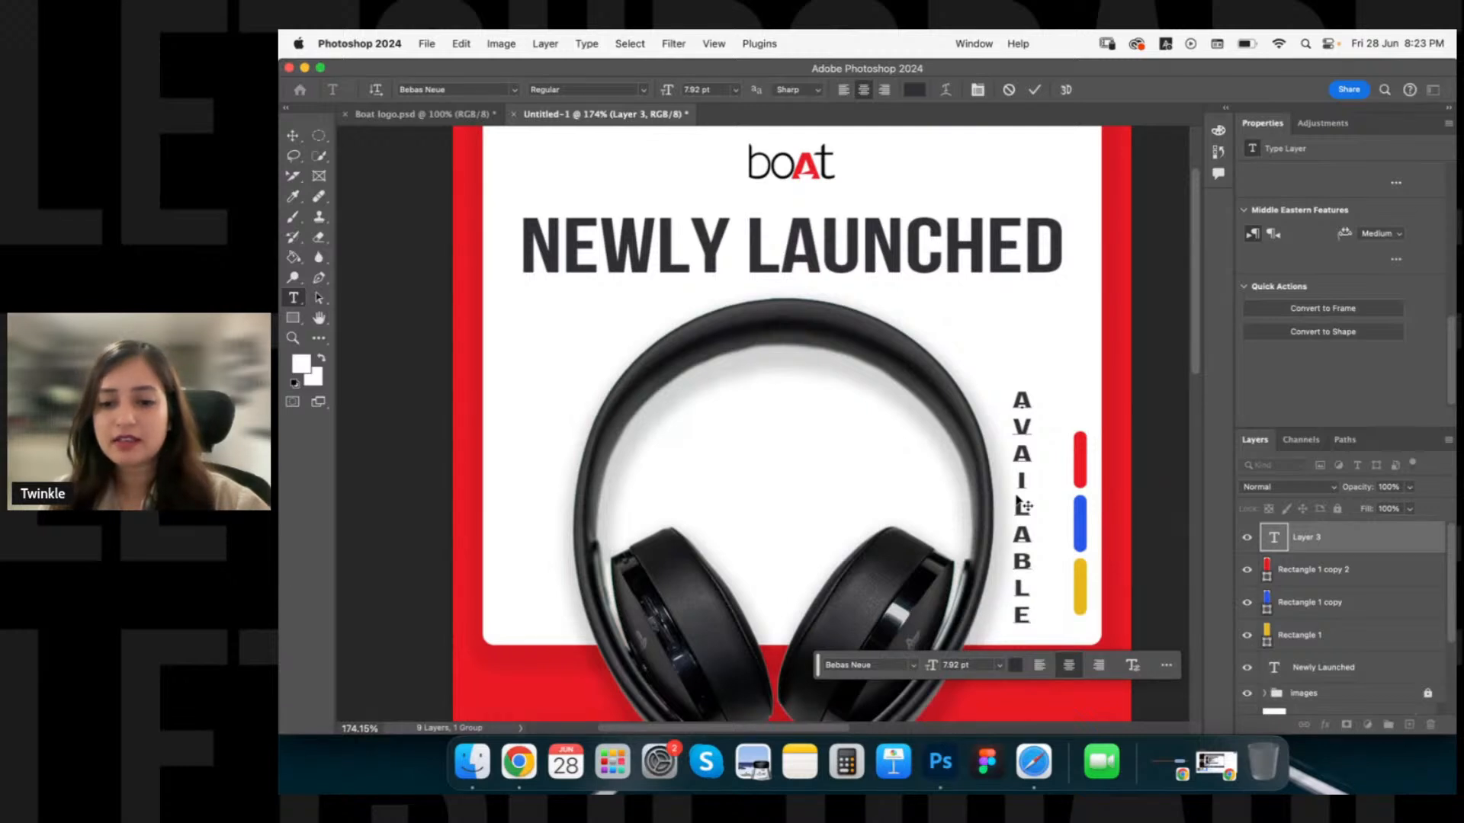
key("Right")
key("Return")
key("Right")
key("Return")
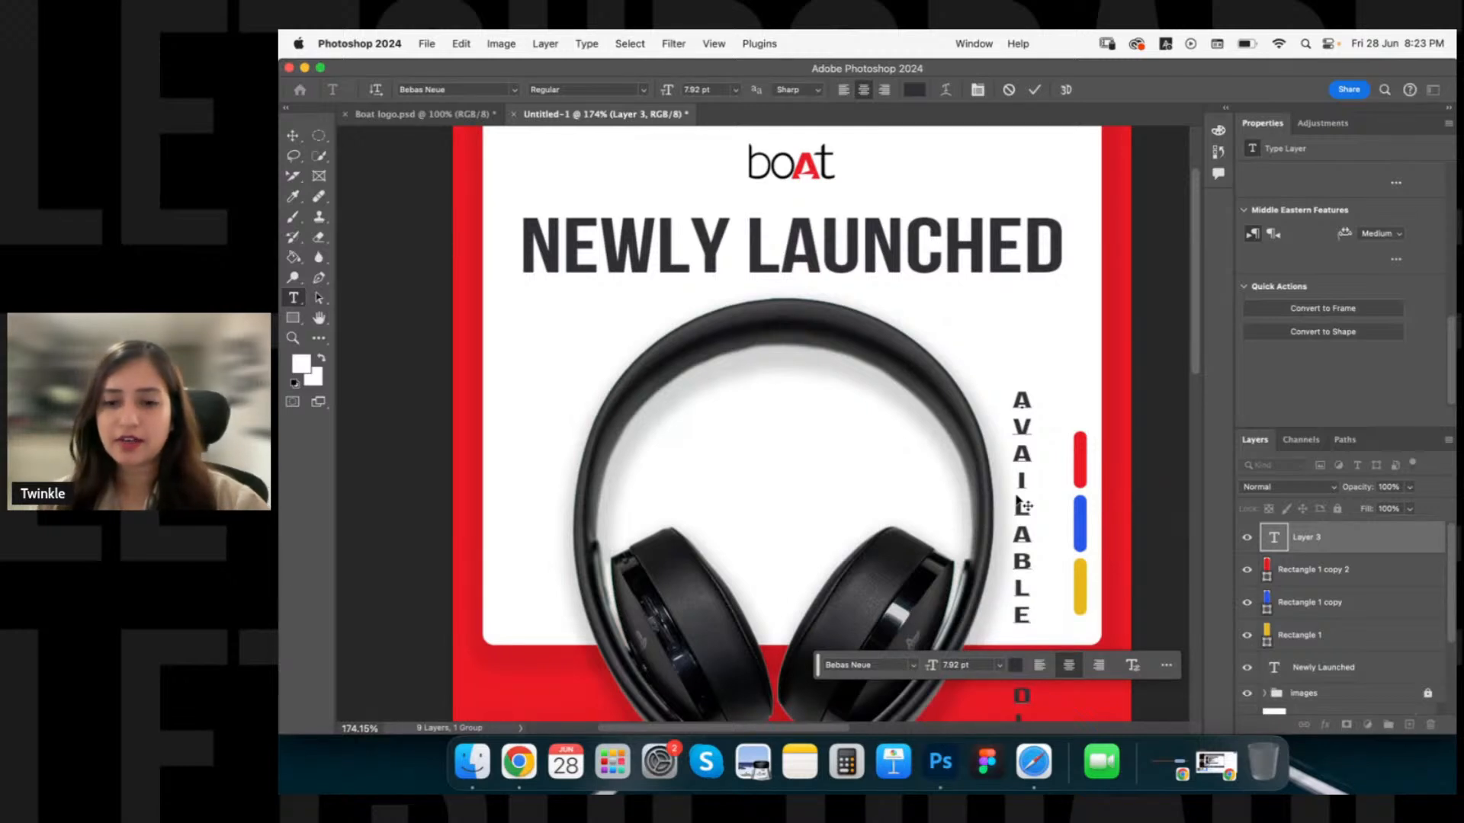
key("Right")
key("Return")
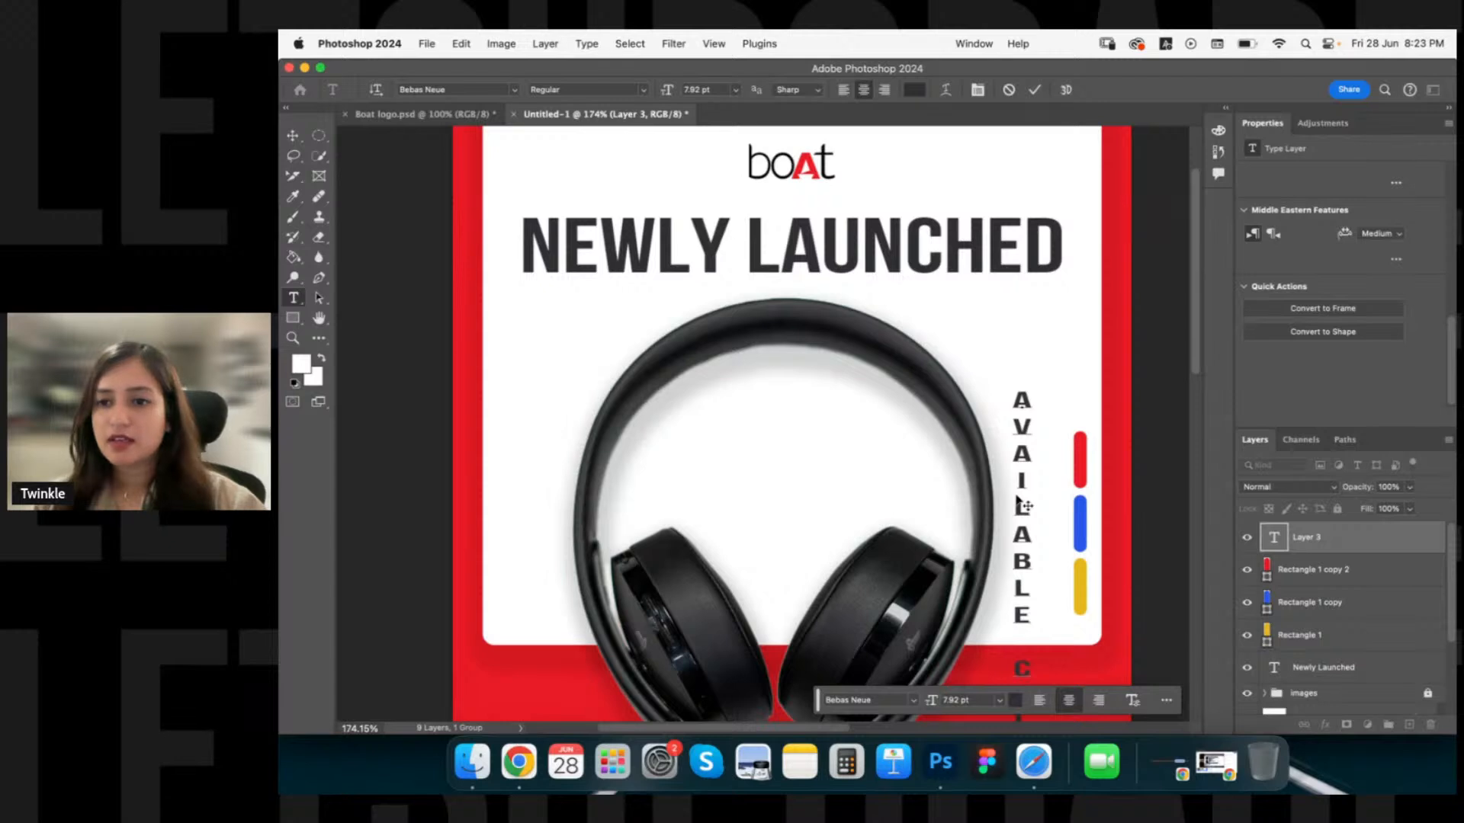
Commit the stacked AVAILABLE COLORS text and set its font size to 4 pt.
key("super+Return")
scroll(1310, 319, "up", 2)
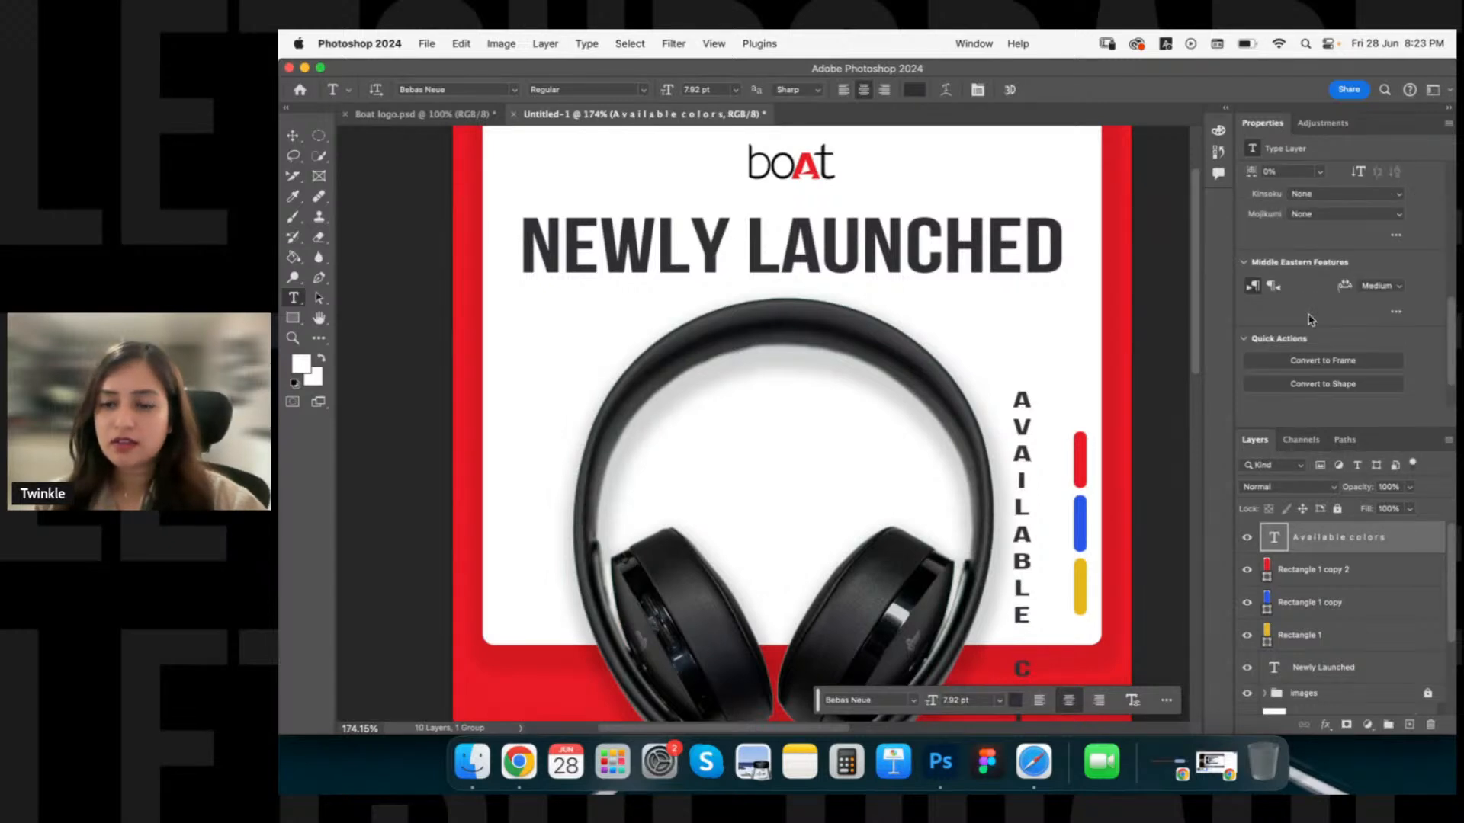
scroll(1296, 304, "up", 5)
left_click(1289, 237)
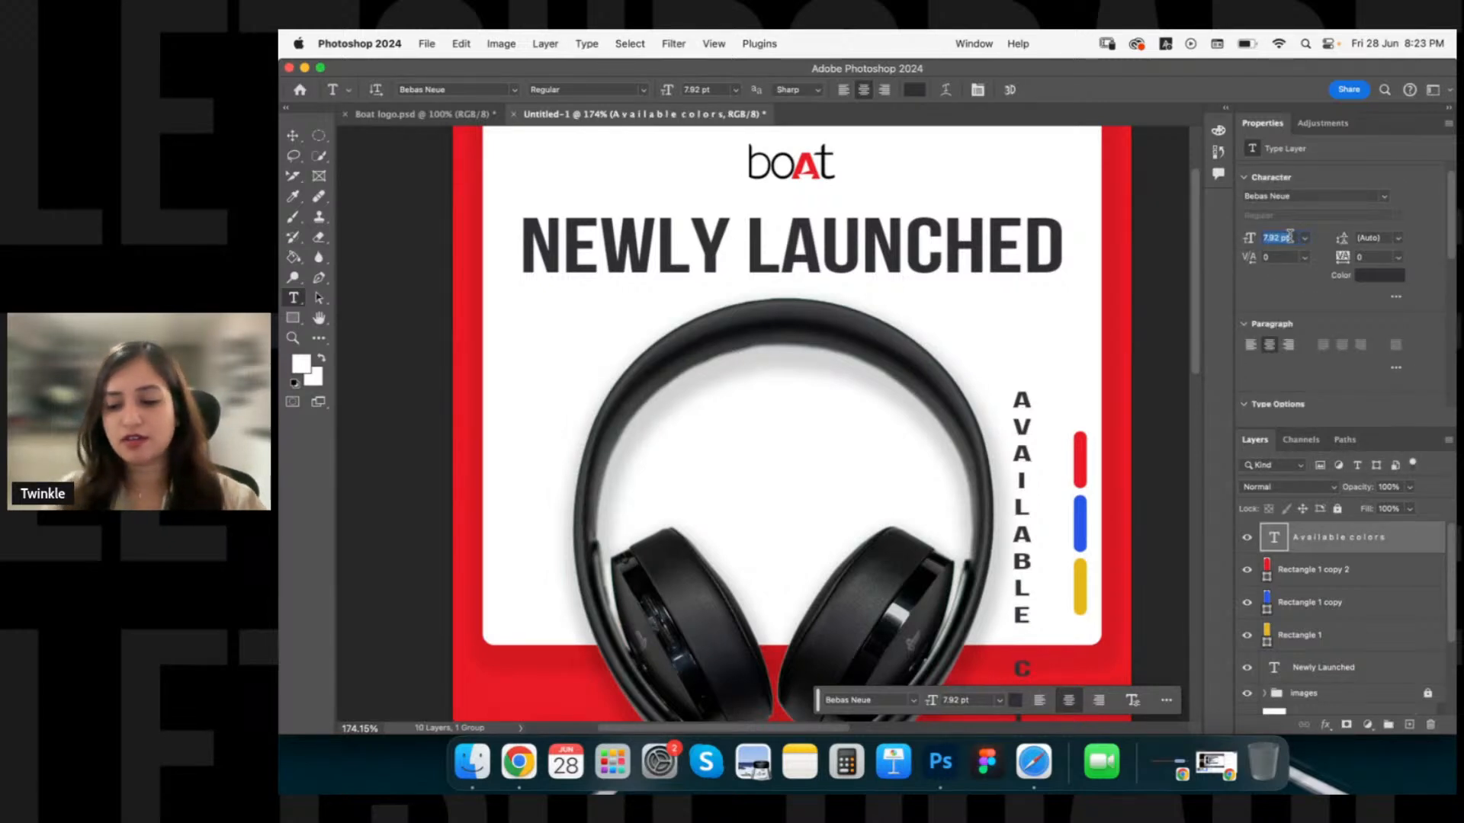
type("4")
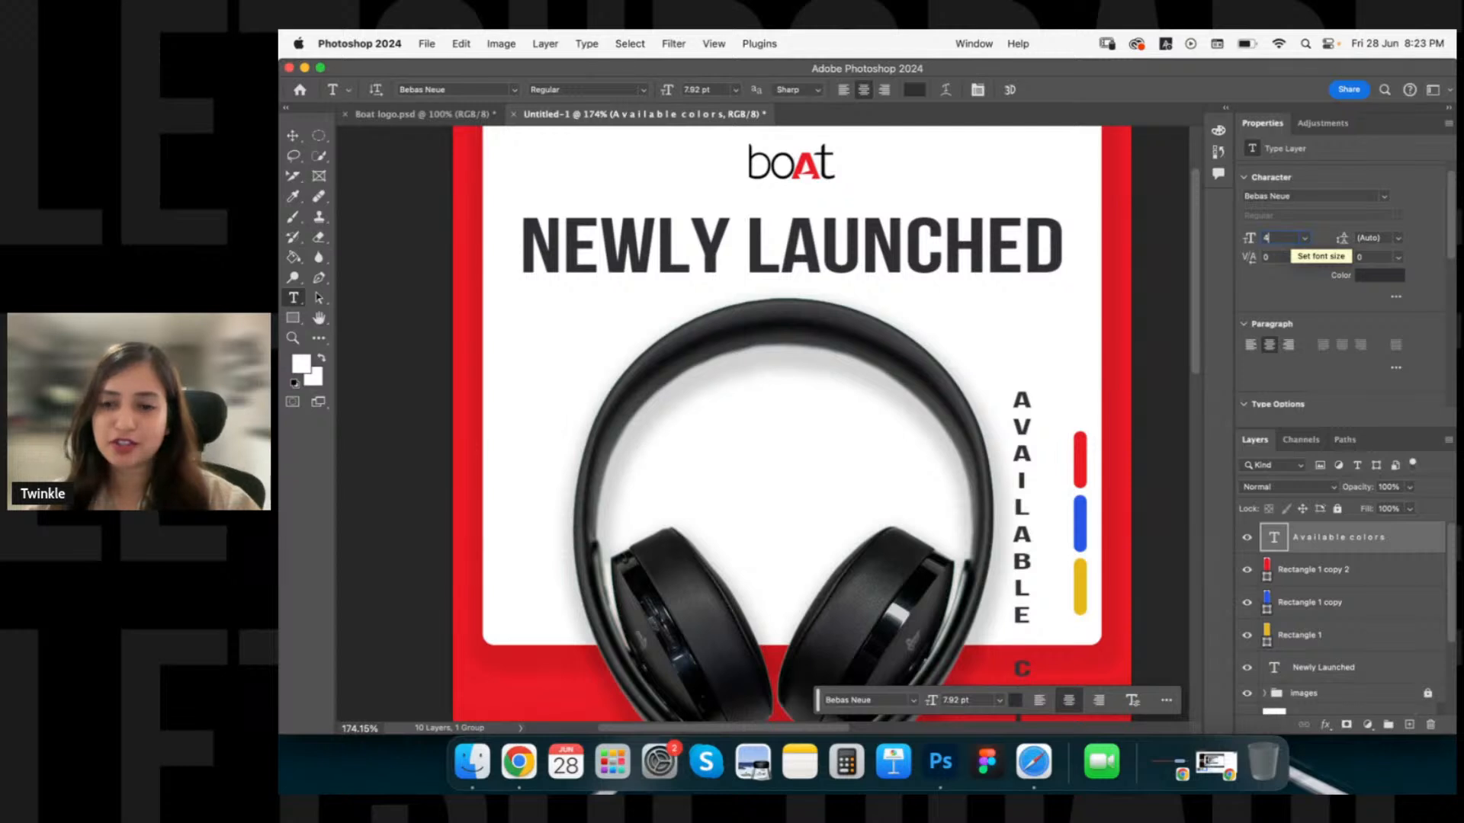
key("Return")
Shrink the vertical AVAILABLE COLORS label to about 3.38 pt and place it directly beside the colour bars, matching their combined height.
key("v")
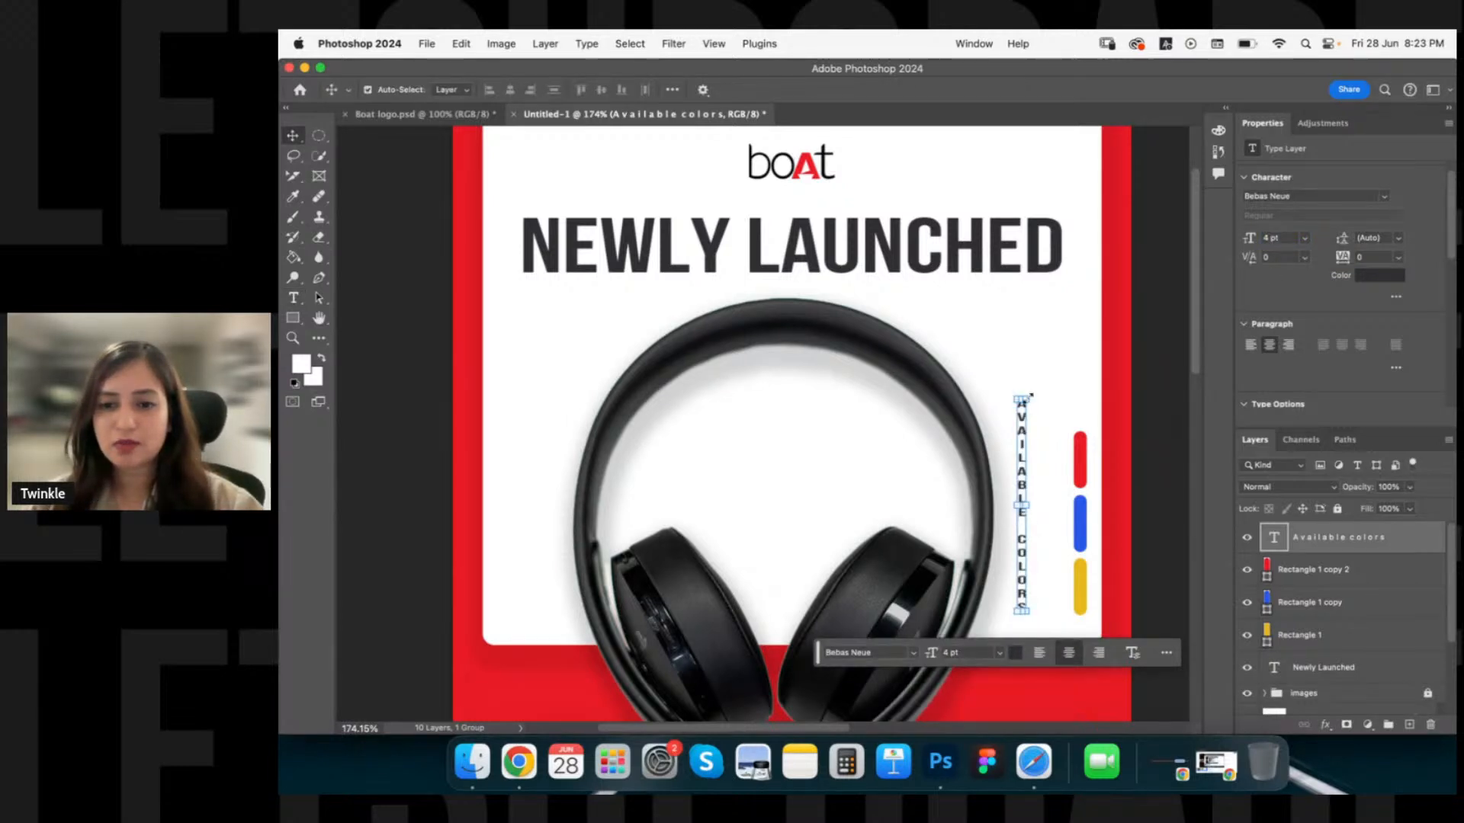
left_click_drag(1031, 396, 1059, 469)
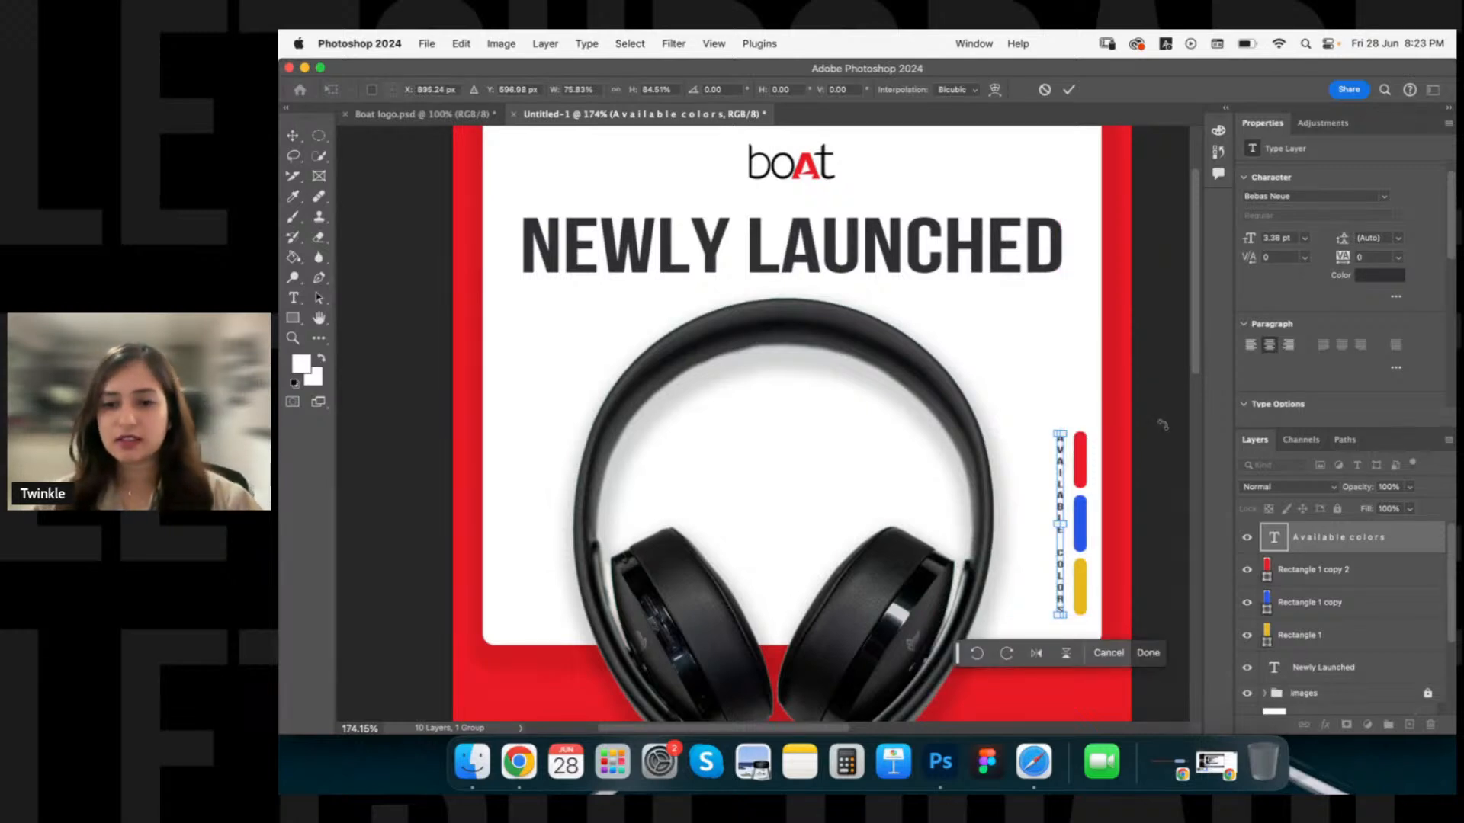
key("Return")
scroll(1090, 352, "down", 3)
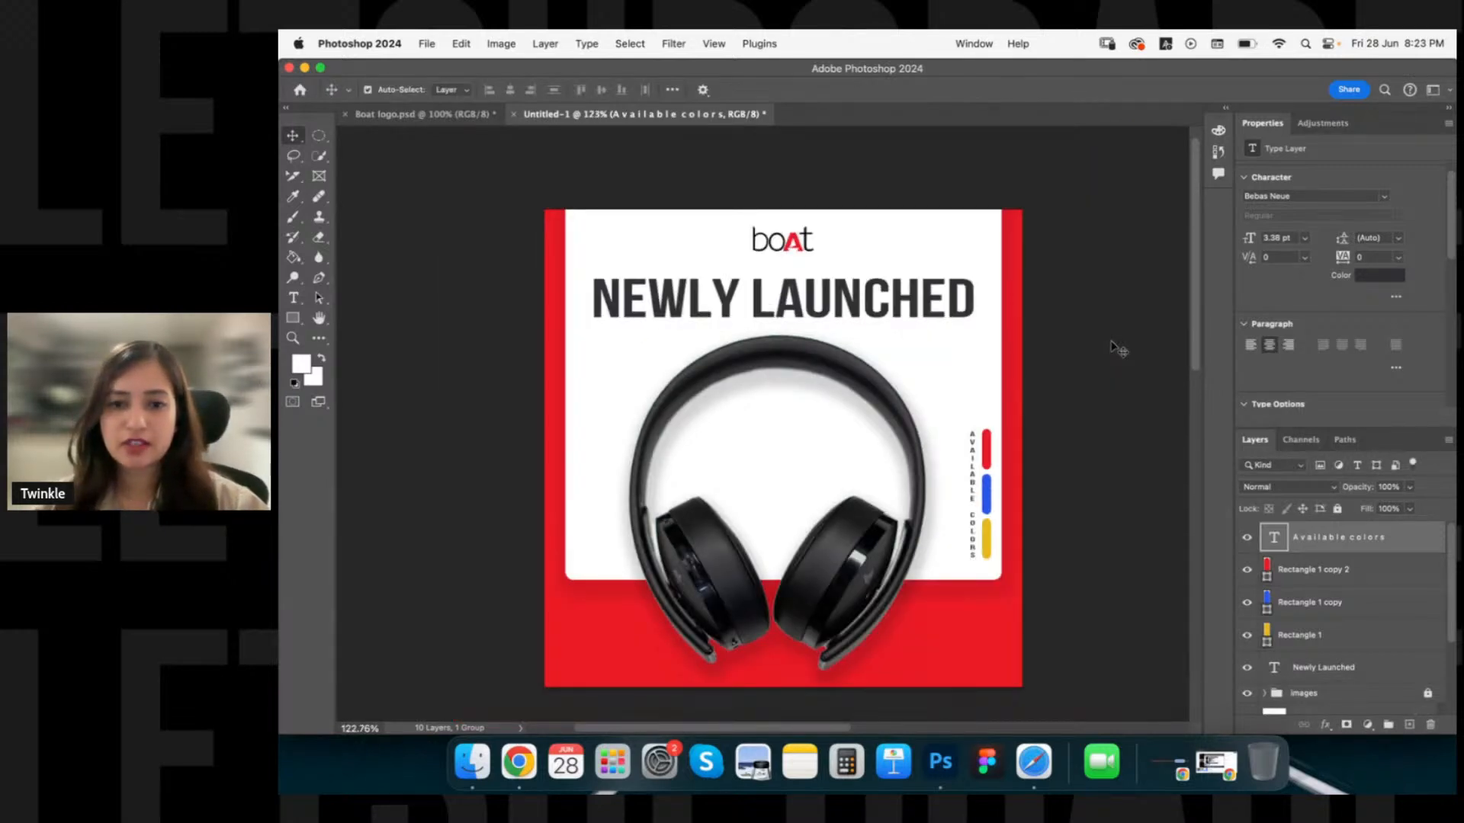
left_click(1039, 335)
Choose the Brush tool and create a new empty layer above the AVAILABLE COLORS text.
scroll(1014, 340, "up", 1)
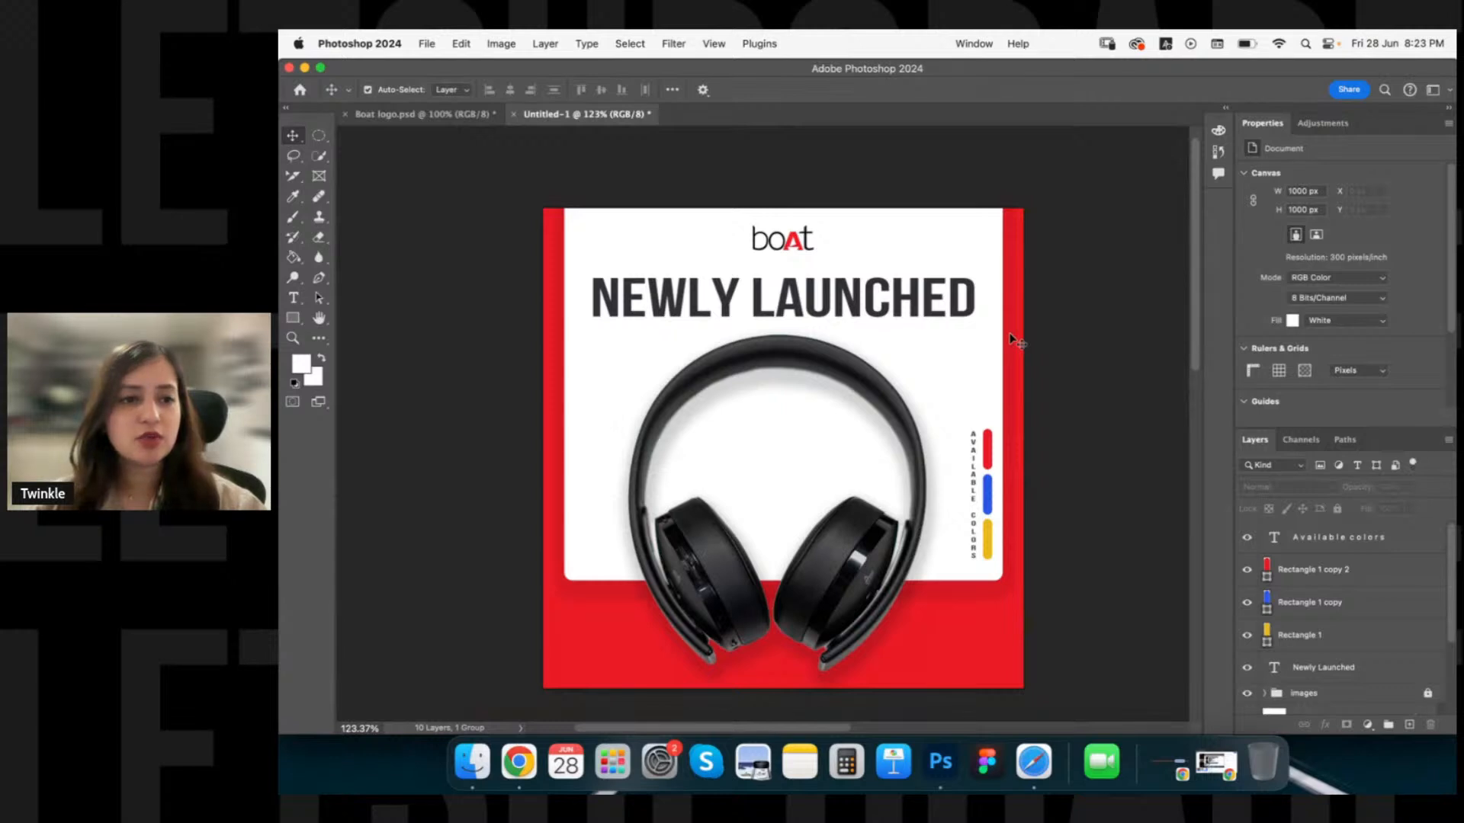
scroll(1014, 341, "up", 1)
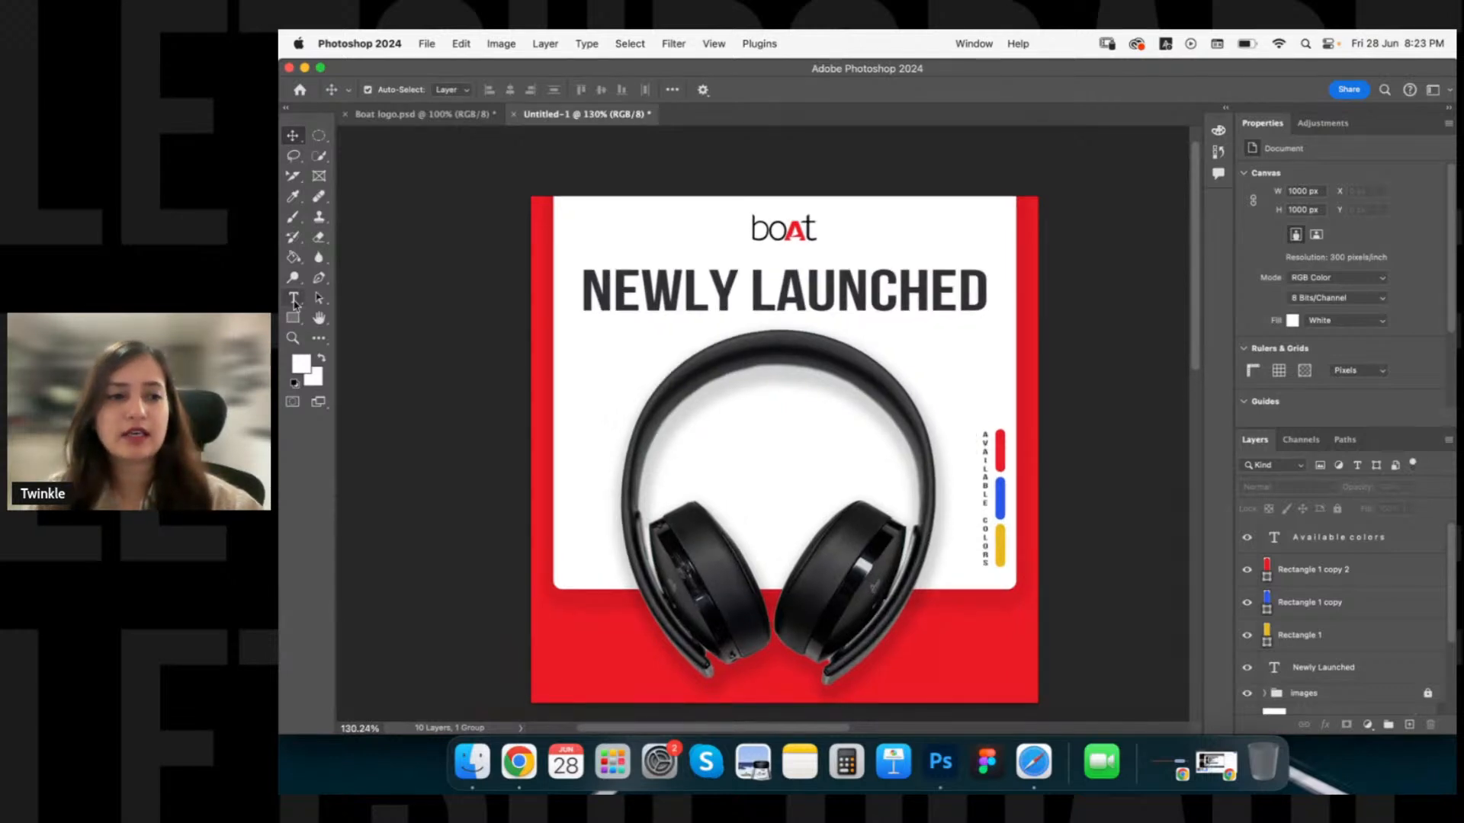
left_click(294, 220)
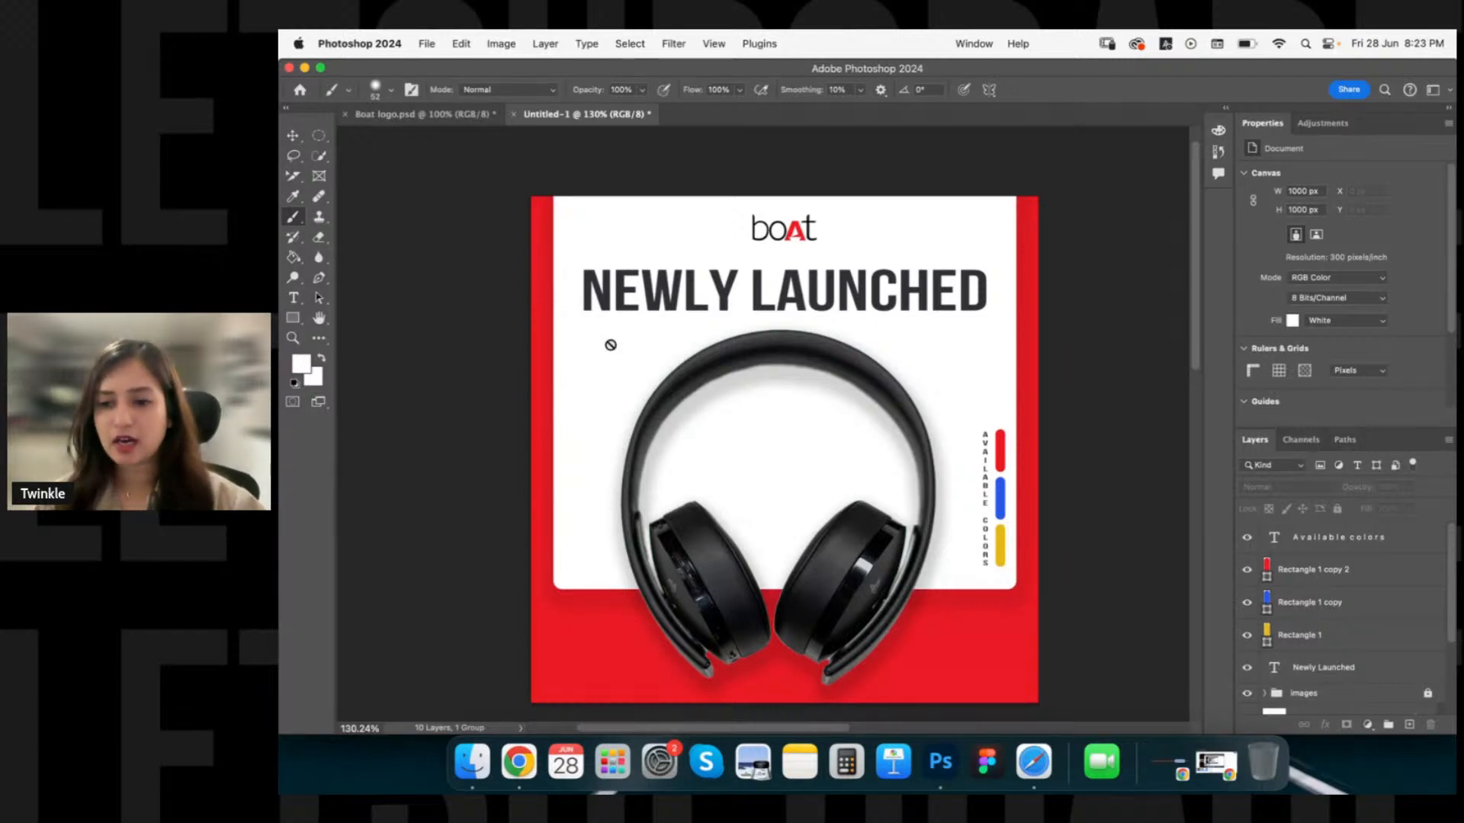
left_click(1408, 726)
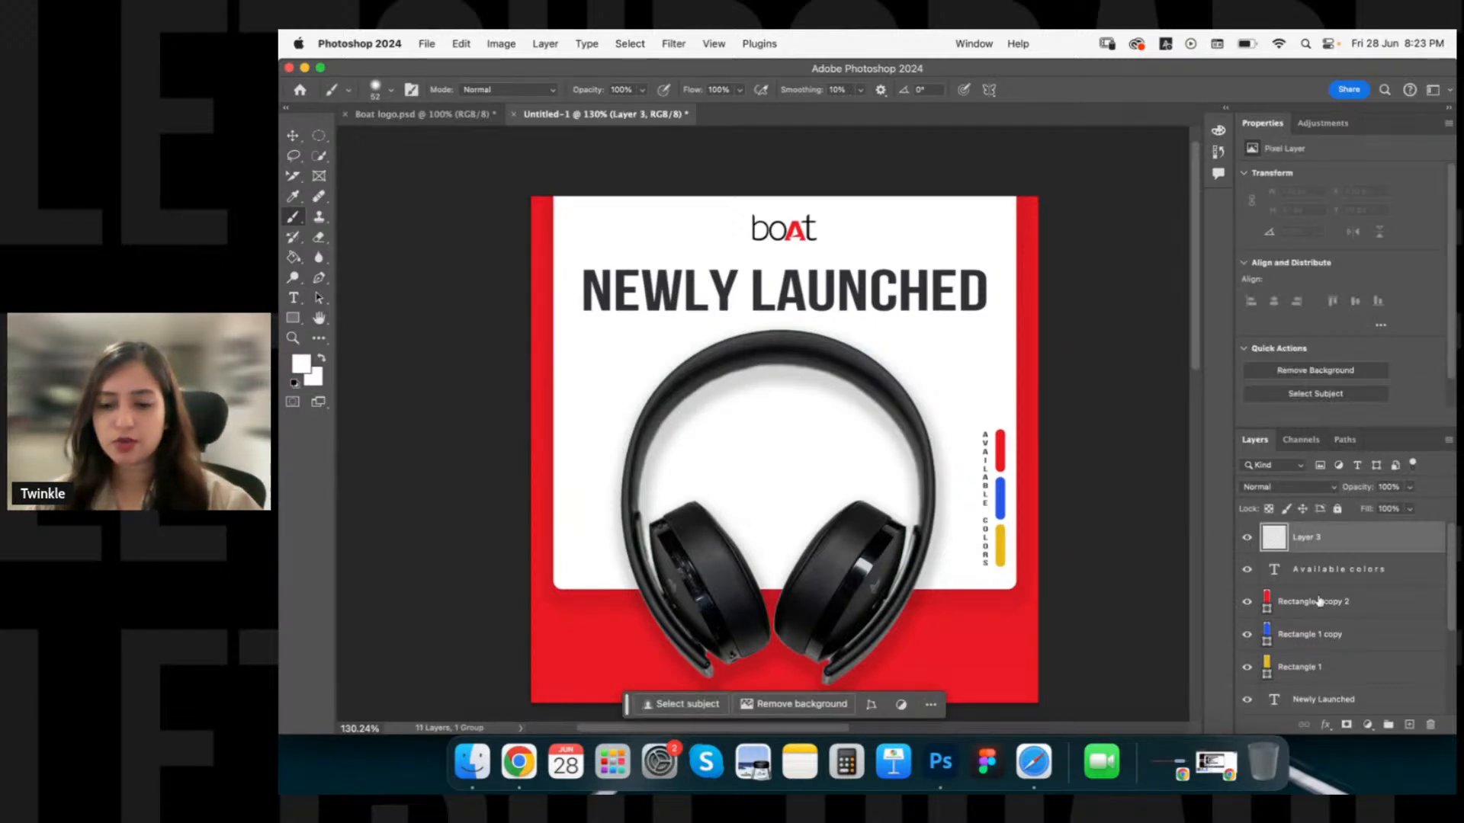
Group the three colour bars, group them again with the AVAILABLE COLORS text, and name the outer group "colors".
left_click(1308, 666)
left_click(1325, 602, "shift")
key("super+g")
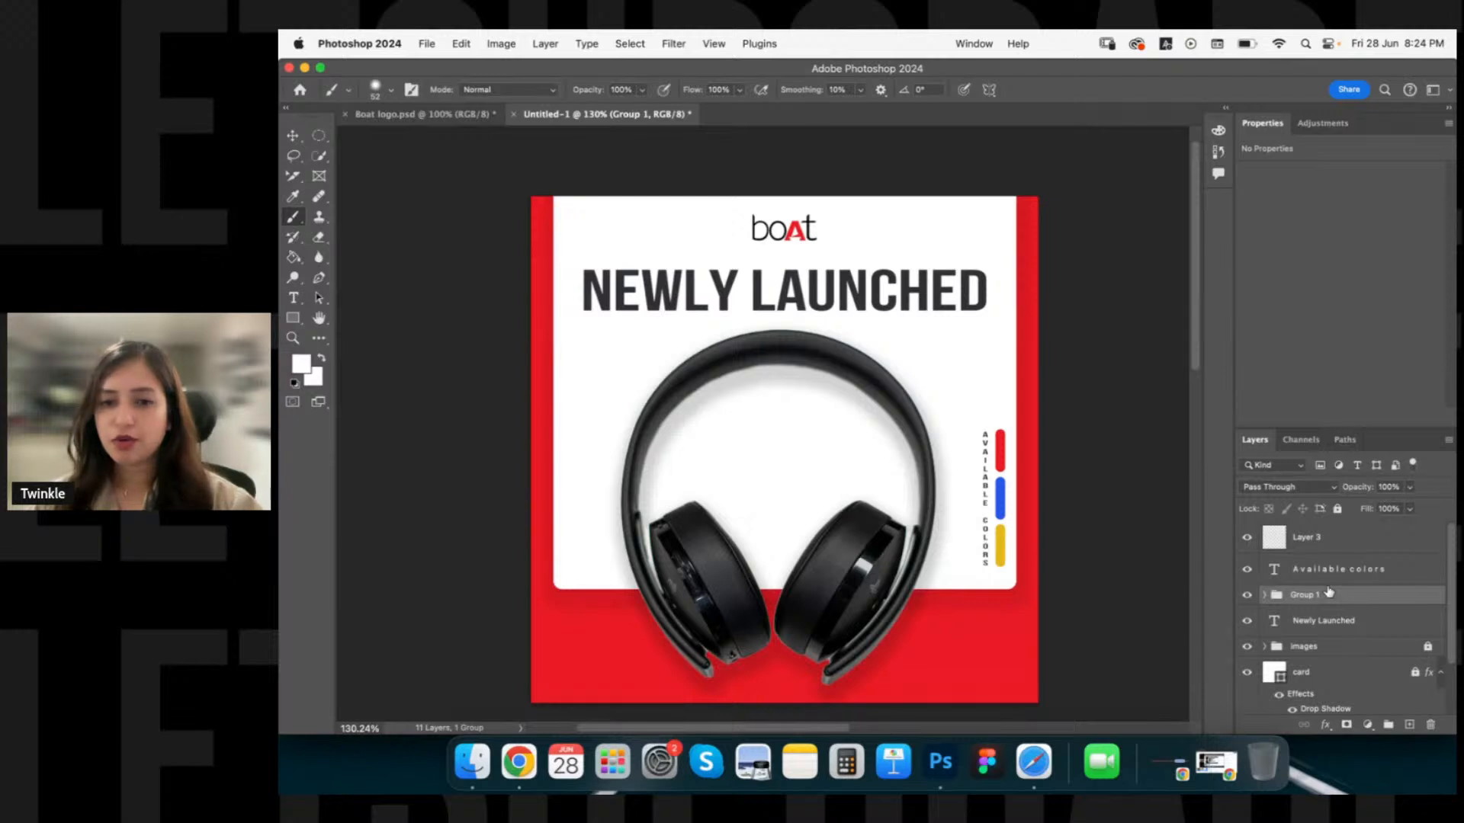
left_click(1329, 581, "shift")
key("super+g")
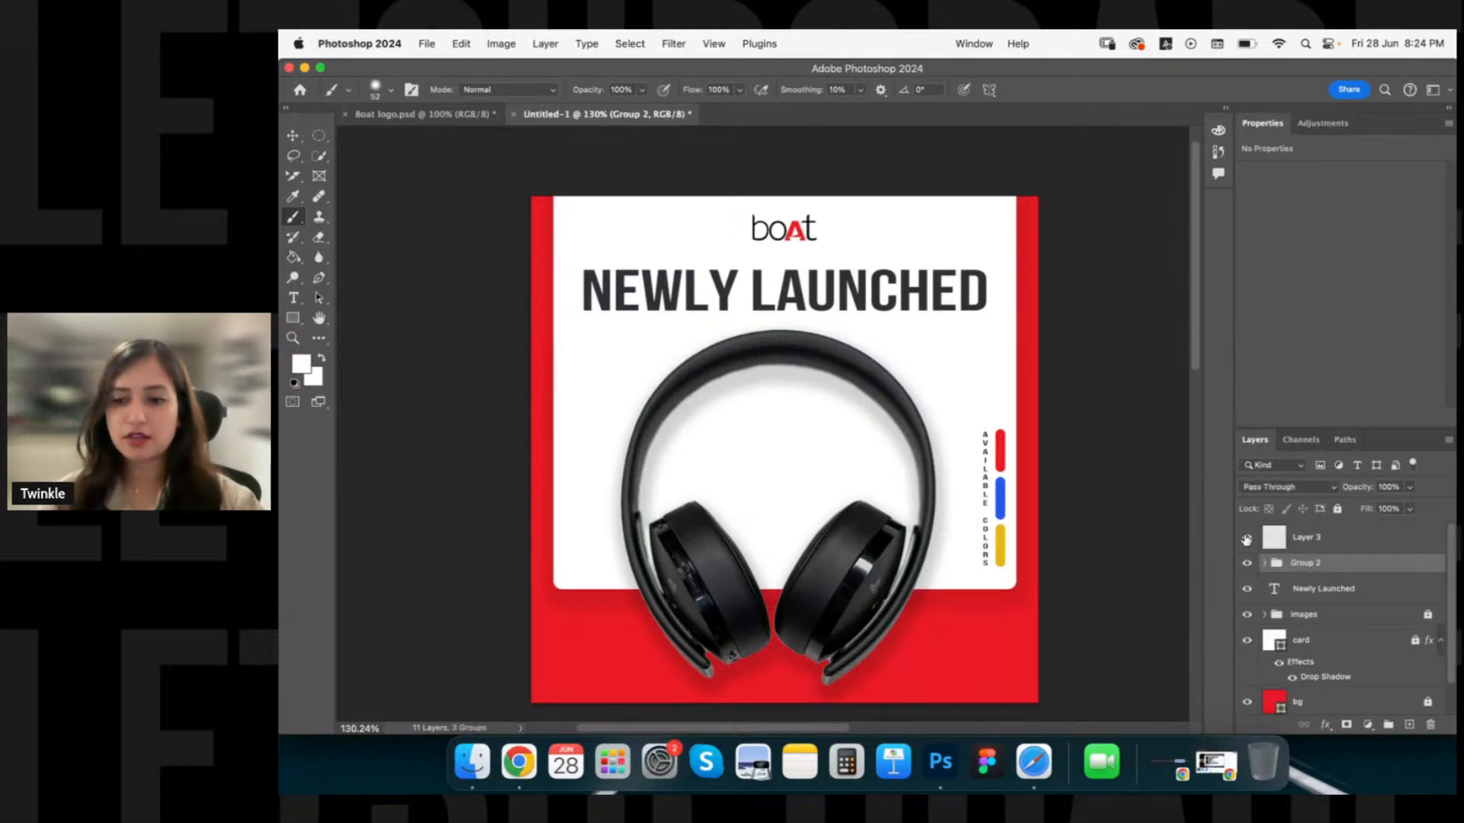
double_click(1308, 563)
type("colors")
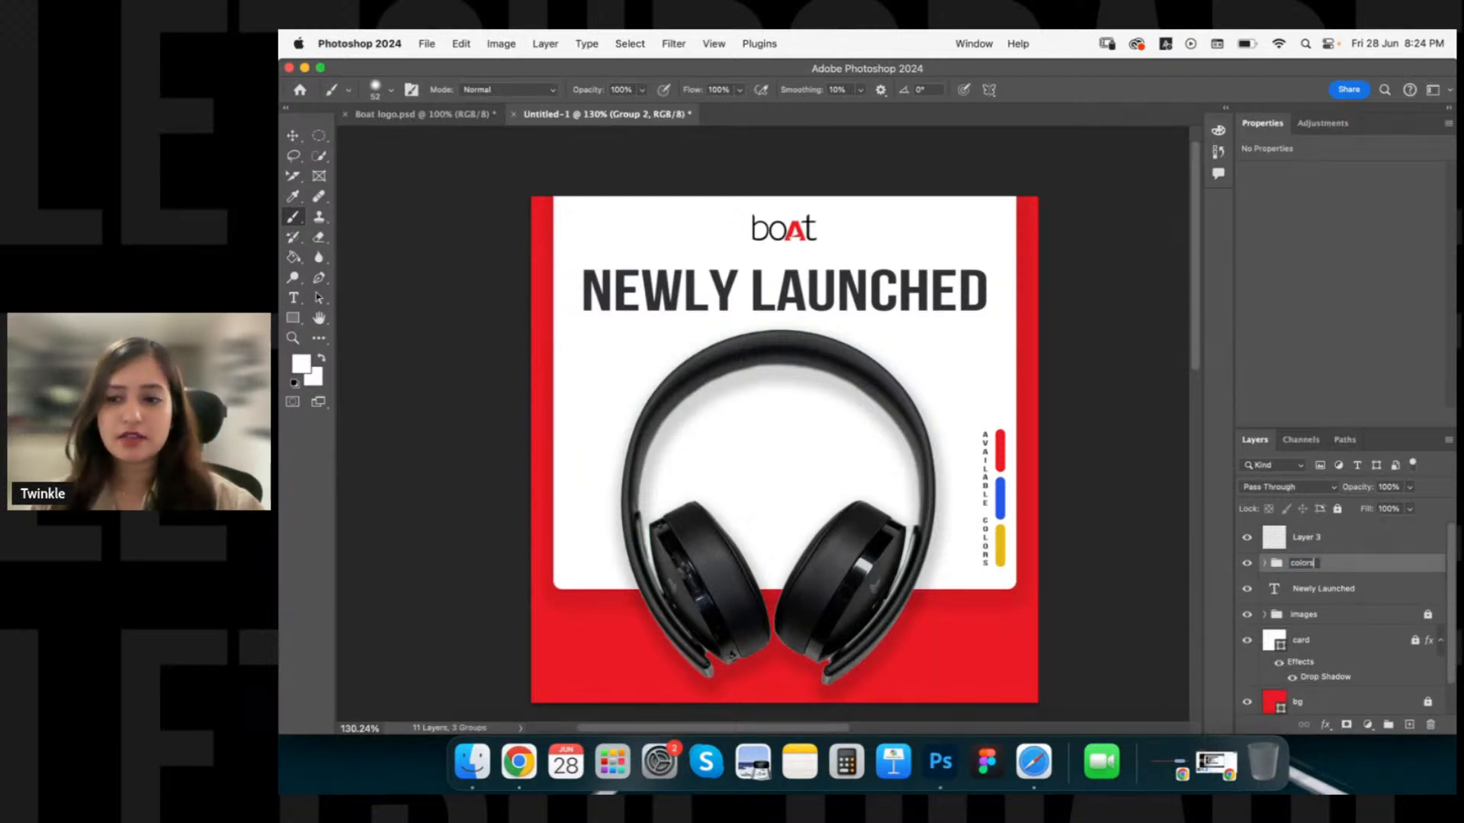
key("Return")
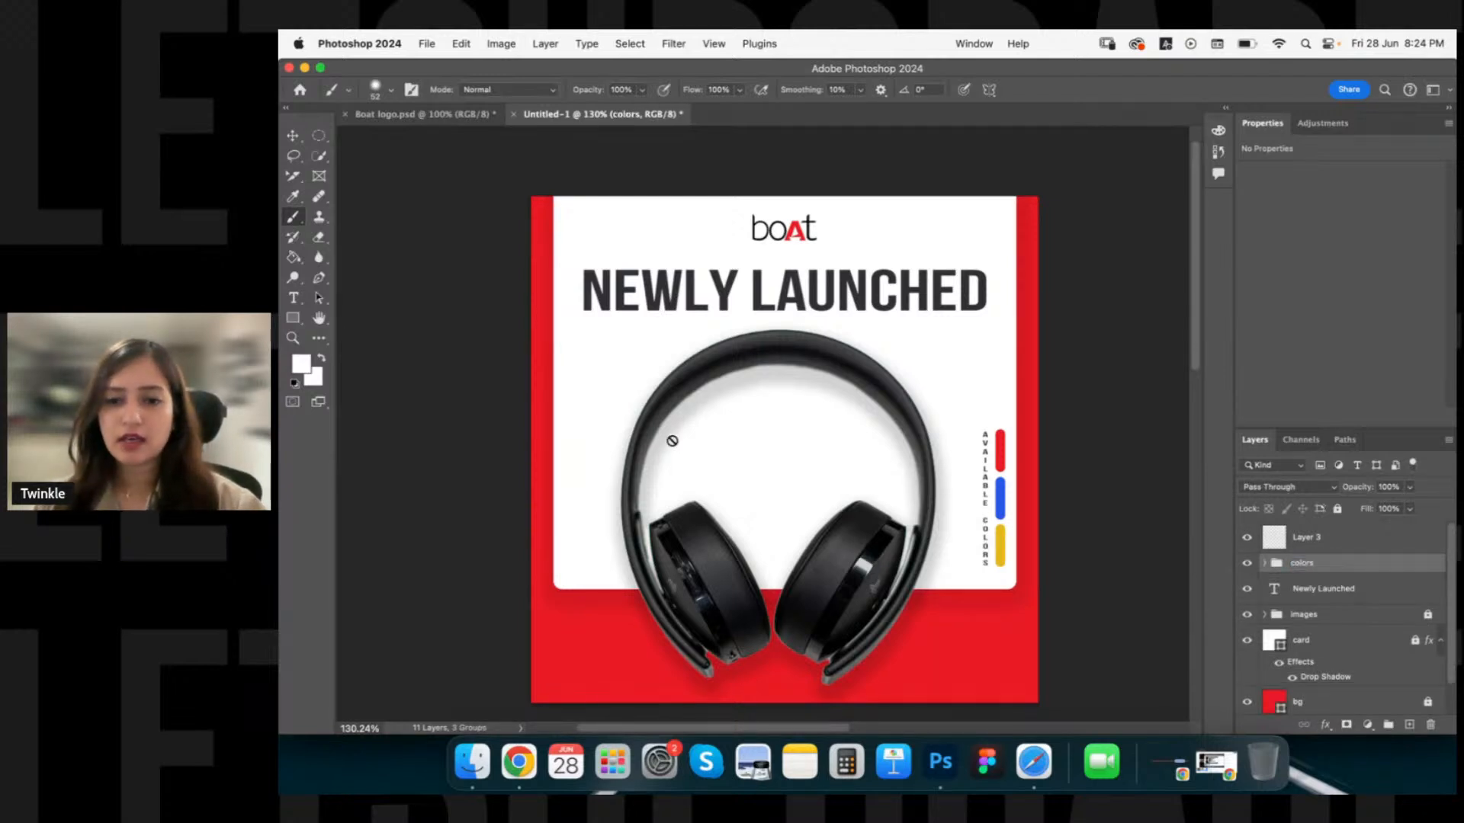
Select the empty top layer and set up a Hard Round Pressure Opacity brush at 33 px and 100% hardness.
left_click(1350, 543)
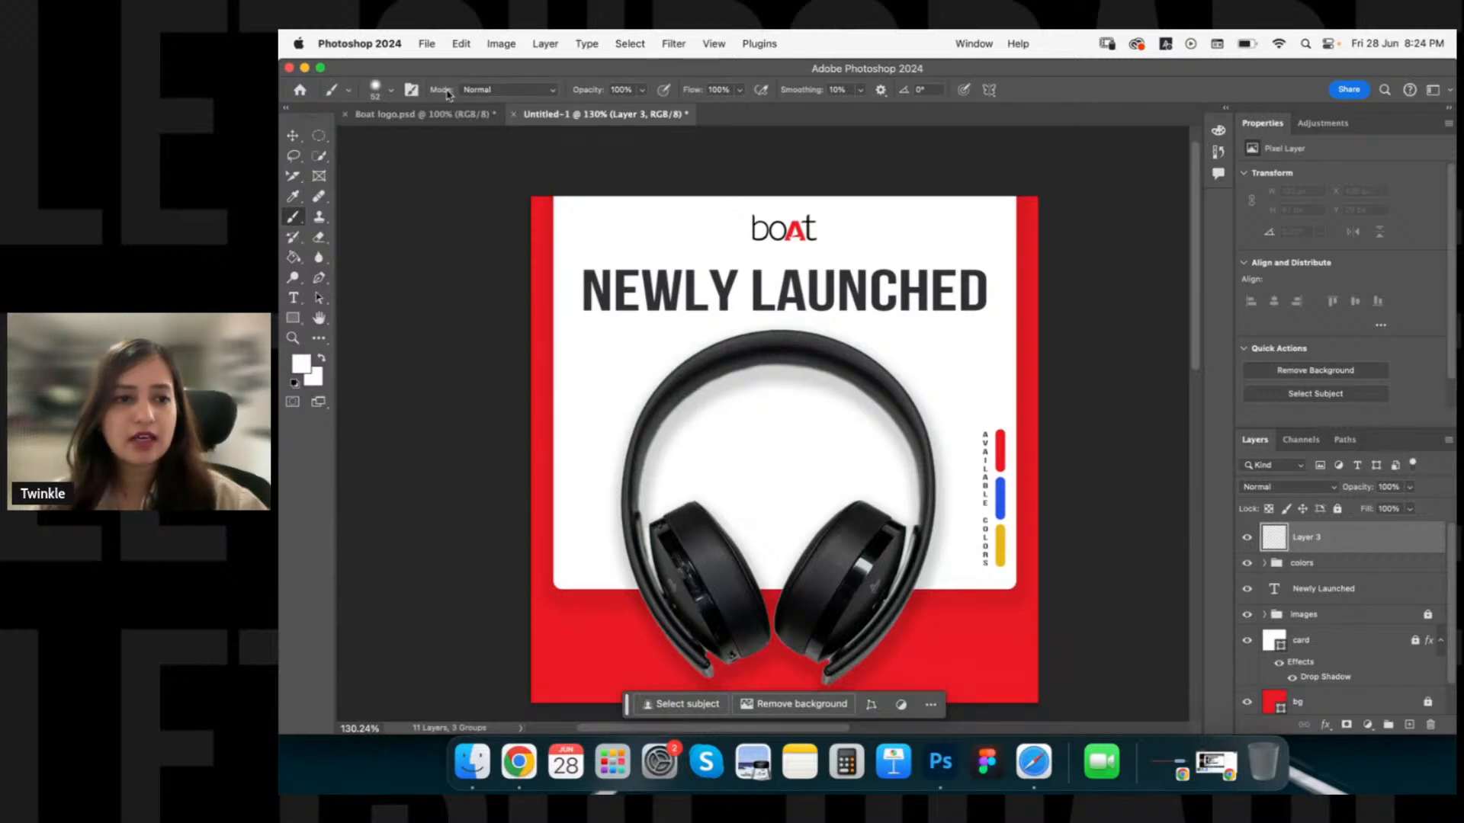
left_click(392, 90)
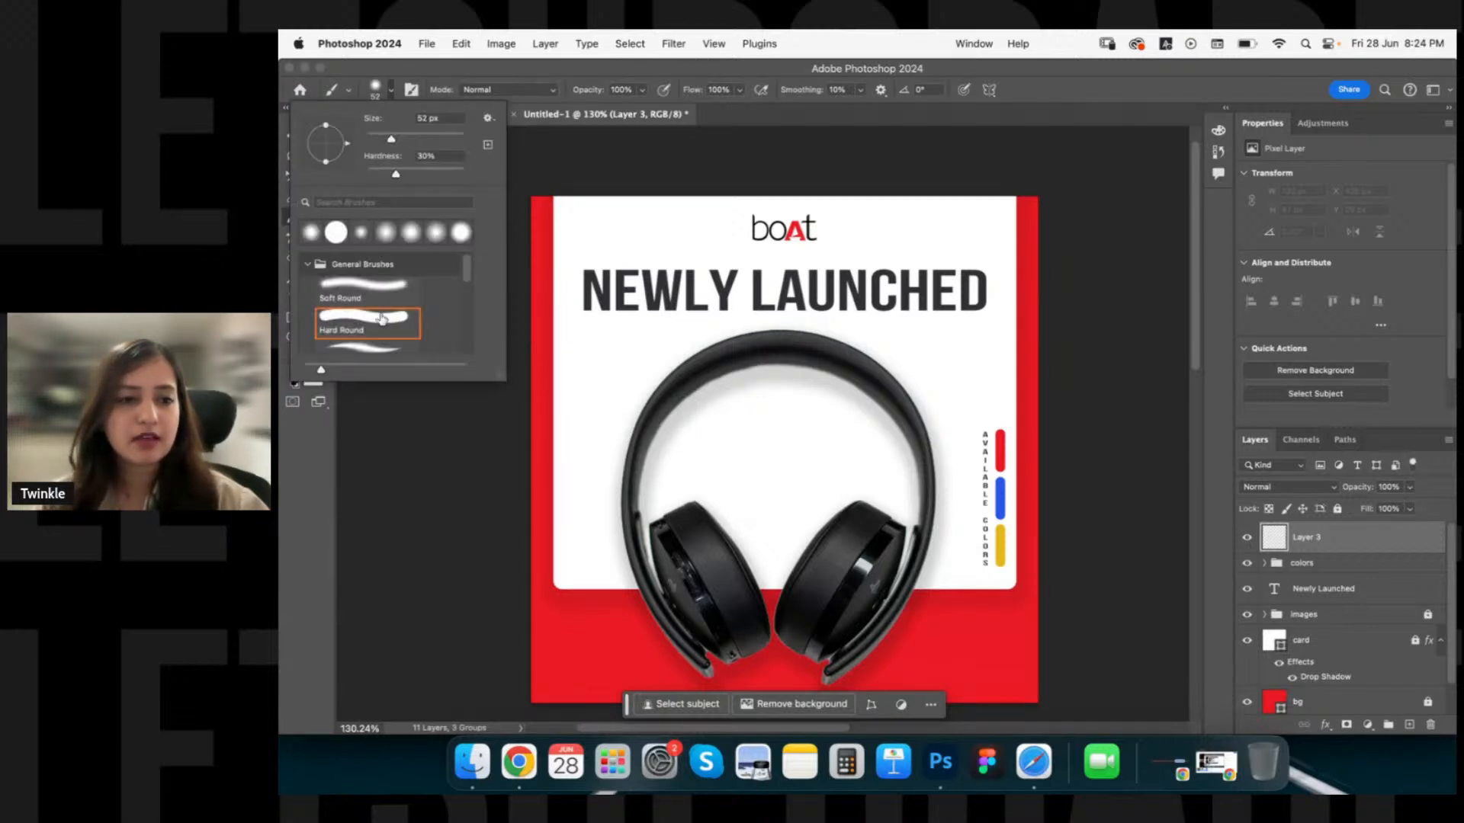
left_click_drag(467, 273, 468, 331)
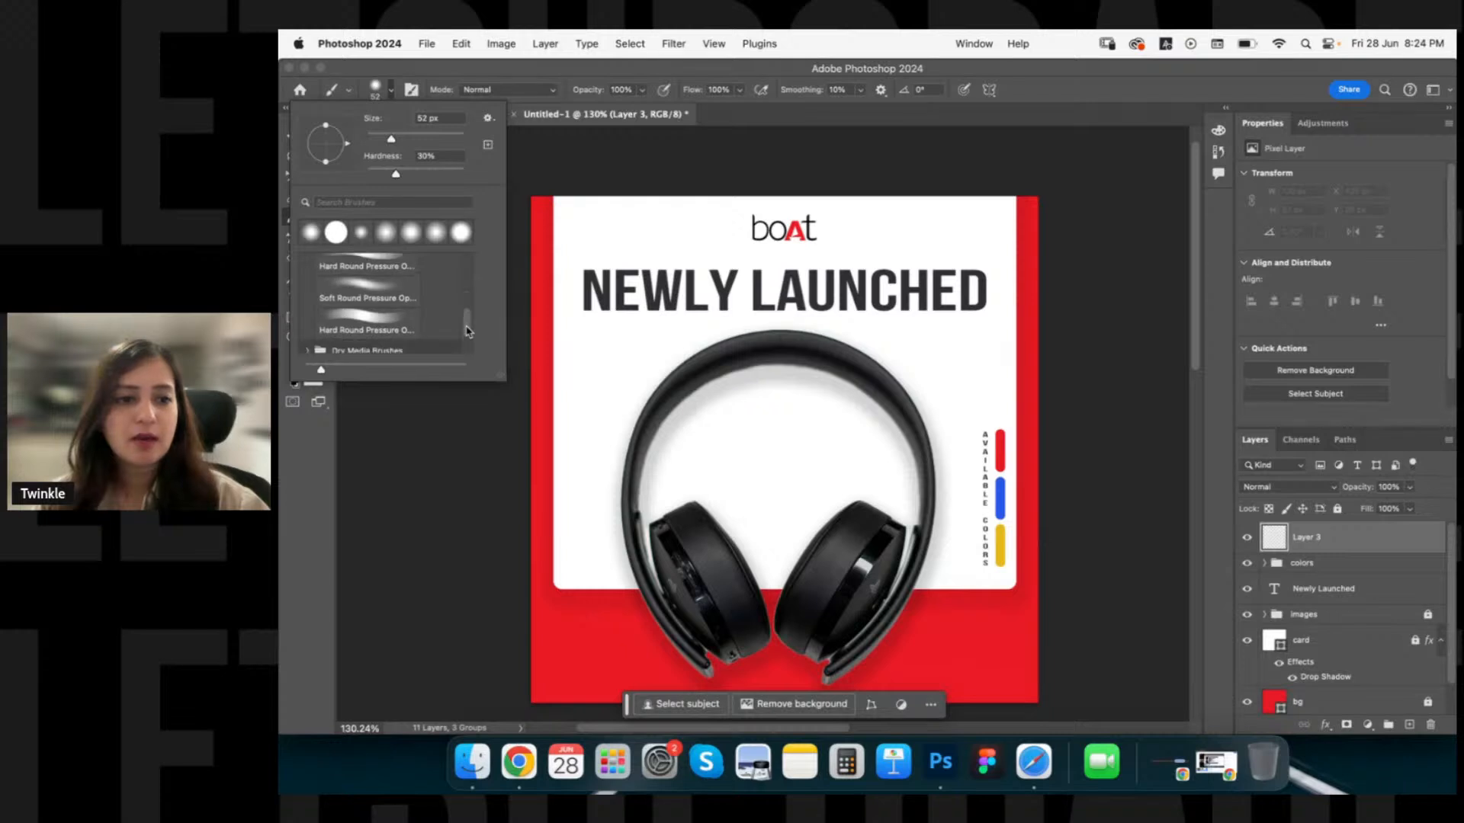
left_click(356, 323)
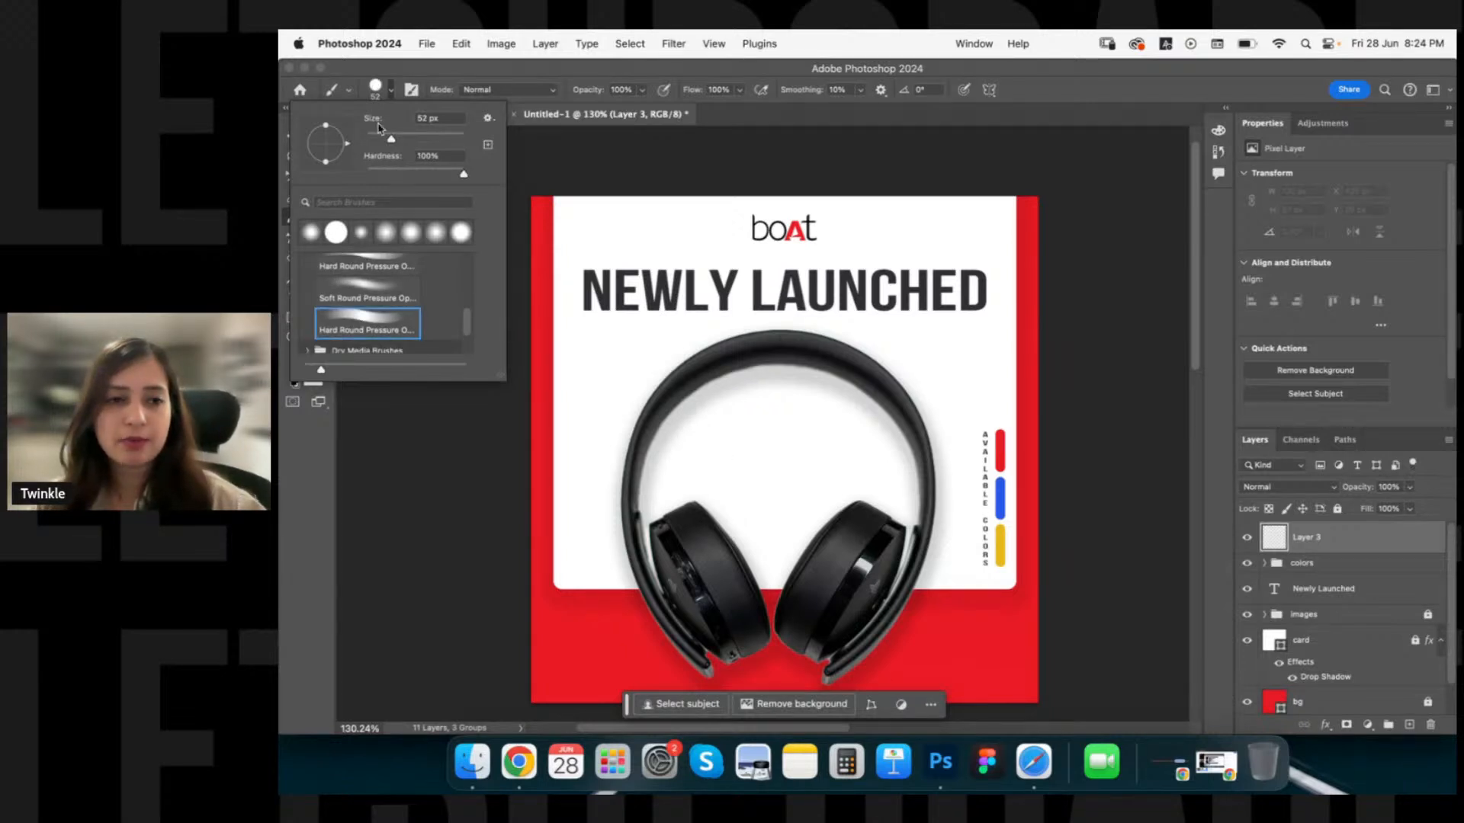
left_click_drag(391, 139, 382, 139)
mouse_move(464, 174)
left_mouse_down()
mouse_move(432, 176)
mouse_move(484, 179)
left_mouse_up()
left_click(392, 91)
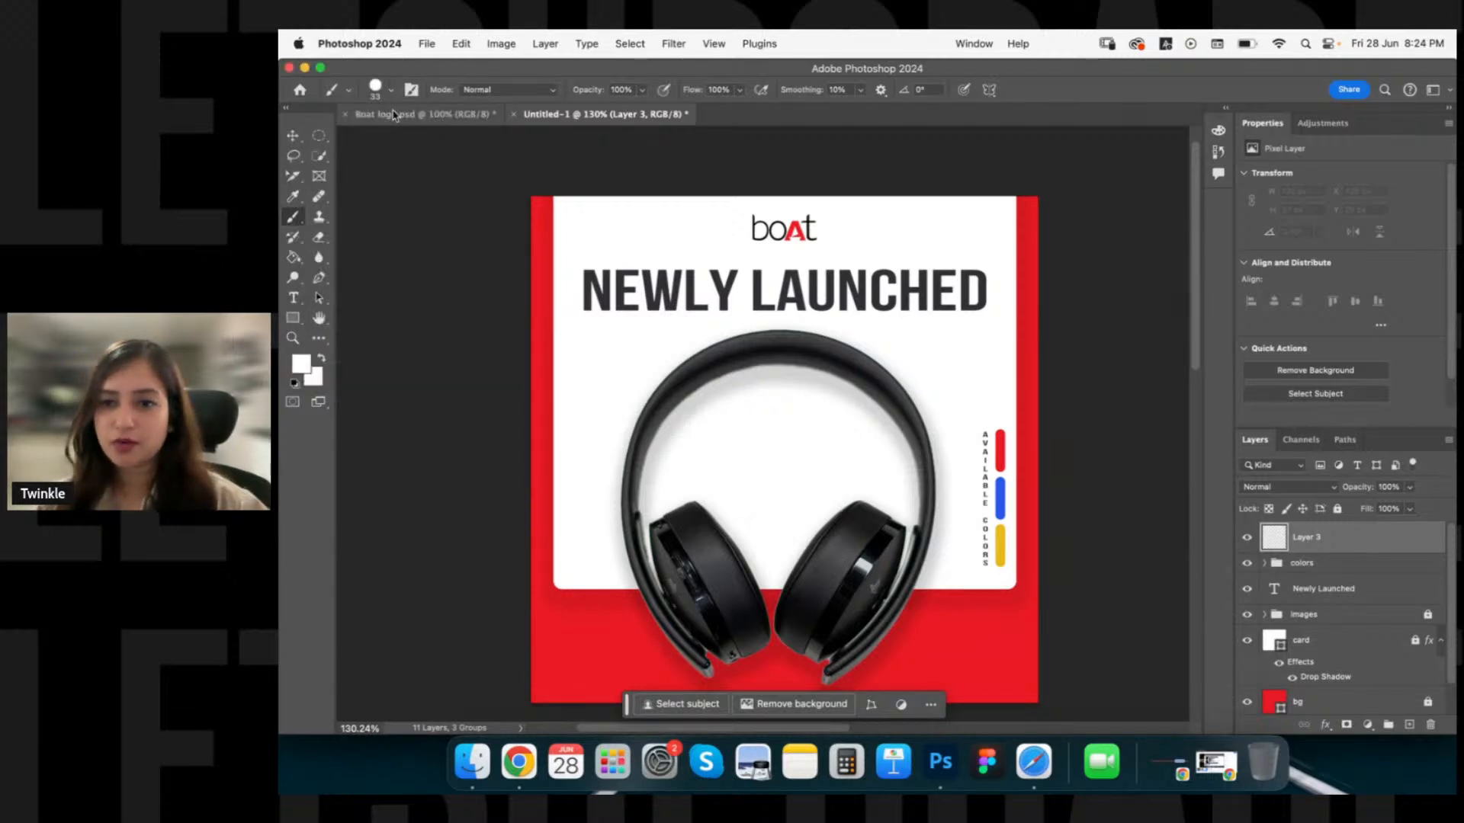
Set the foreground colour to a bright red.
left_click(301, 363)
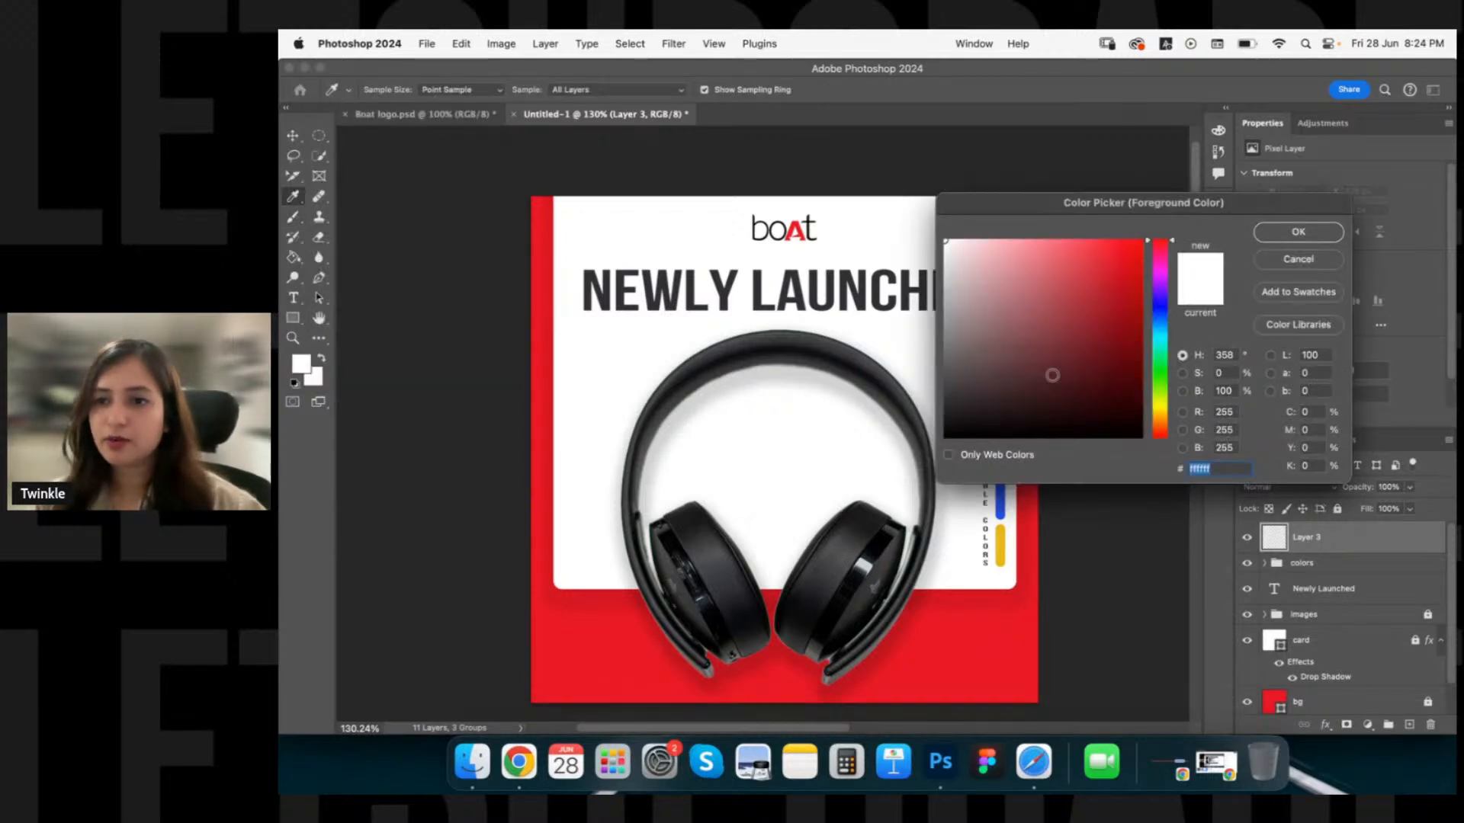
left_click(1118, 255)
left_click(1298, 231)
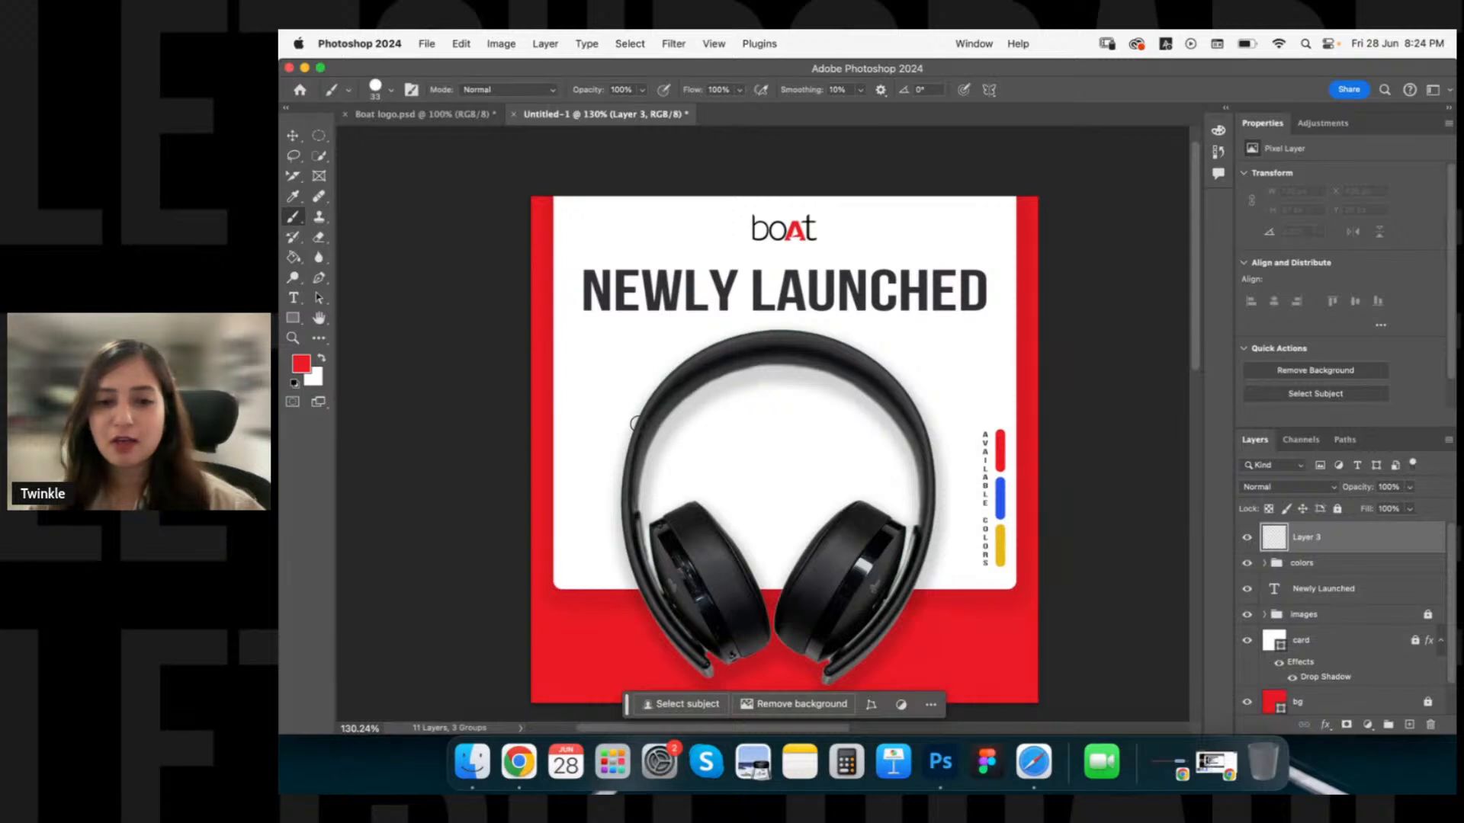
Try to hand-paint the price digits in red inside the headband, then undo the strokes.
left_click_drag(709, 445, 735, 504)
left_click_drag(781, 436, 794, 518)
key("super+z")
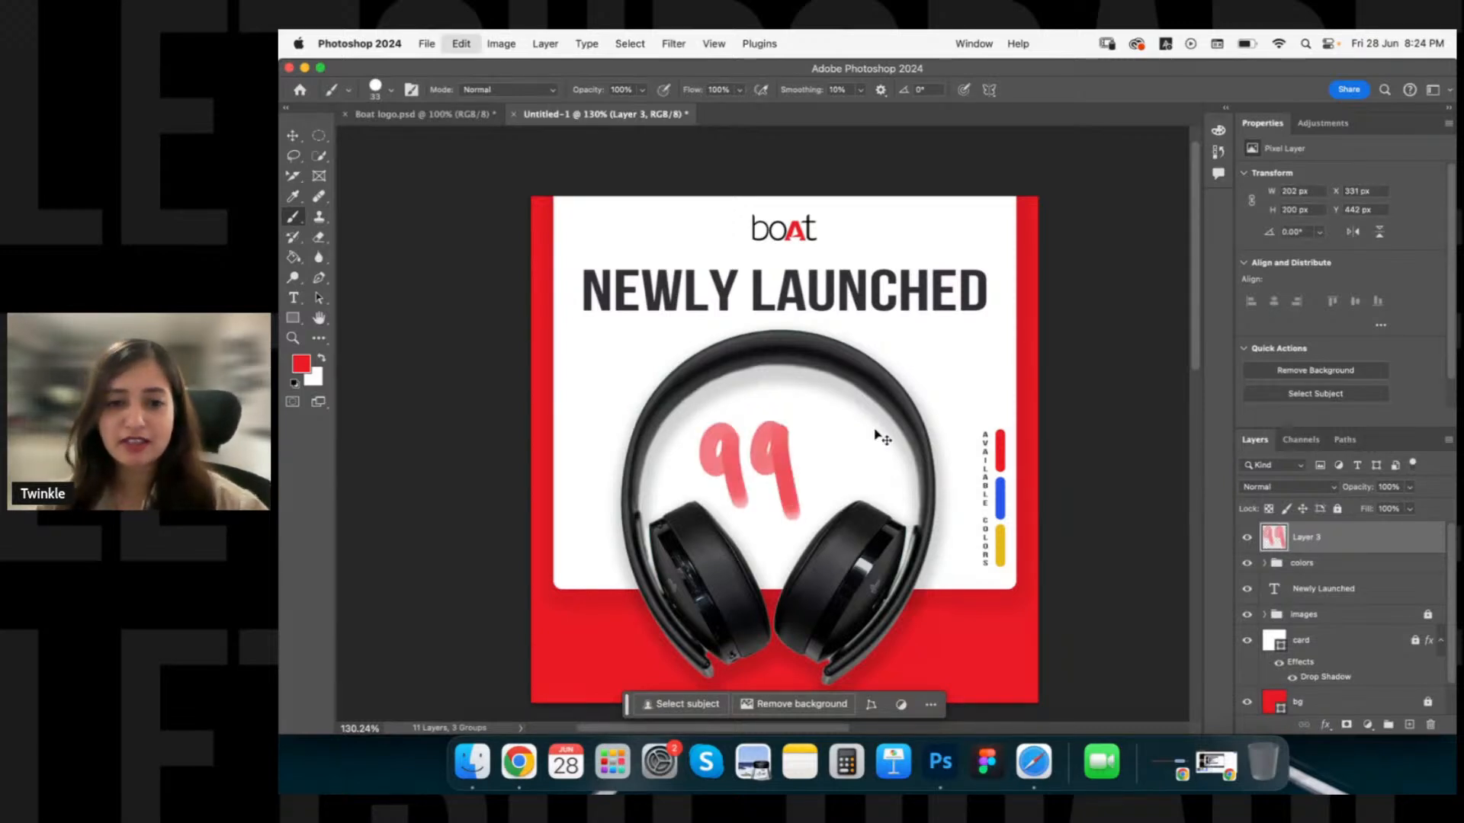
key("super+z")
key("super+z")
key("super+z")
Add the red price text "999/-" in the white space inside the headband.
key("t")
left_click(742, 469)
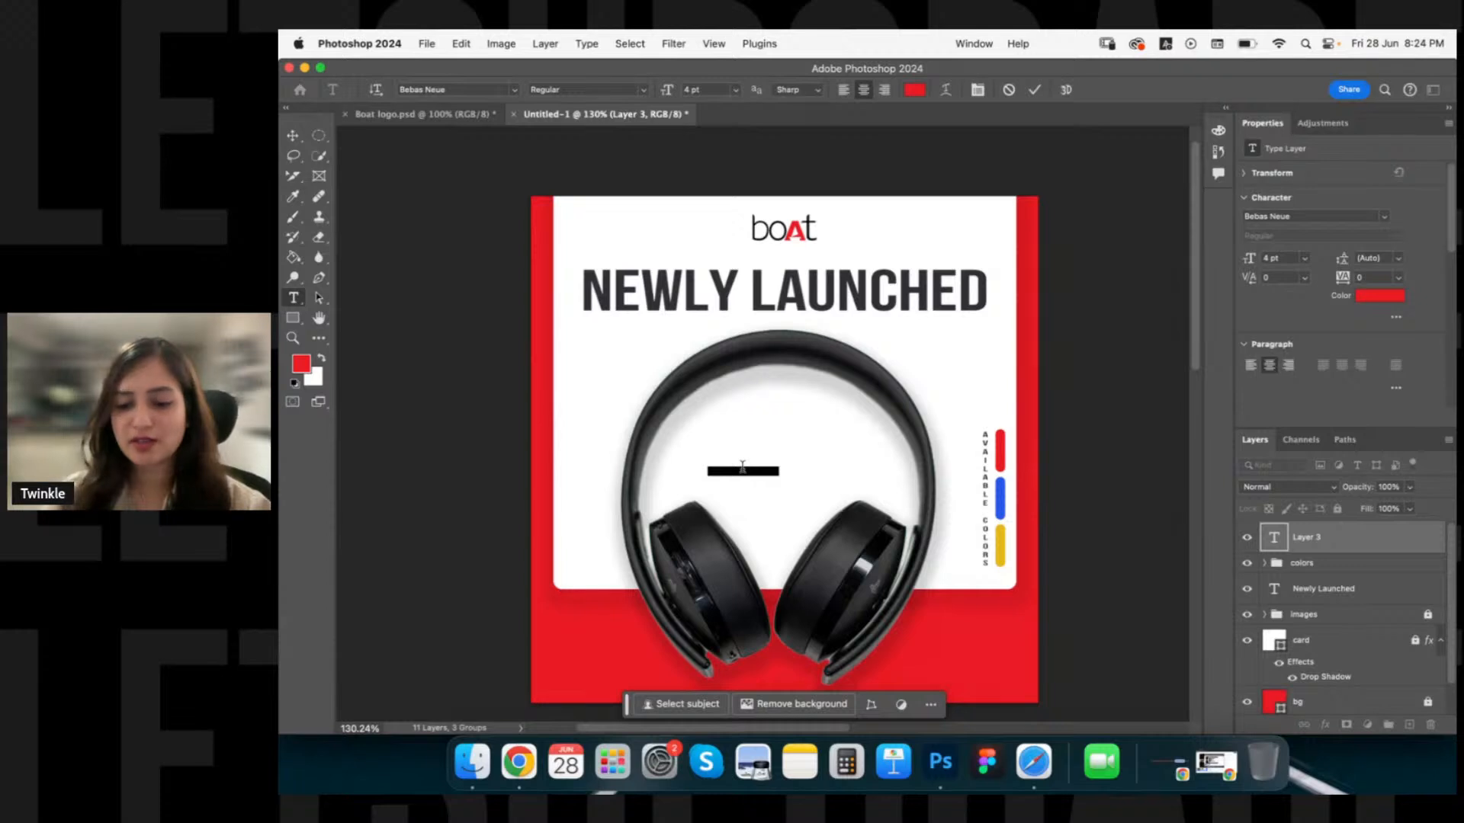
type("999")
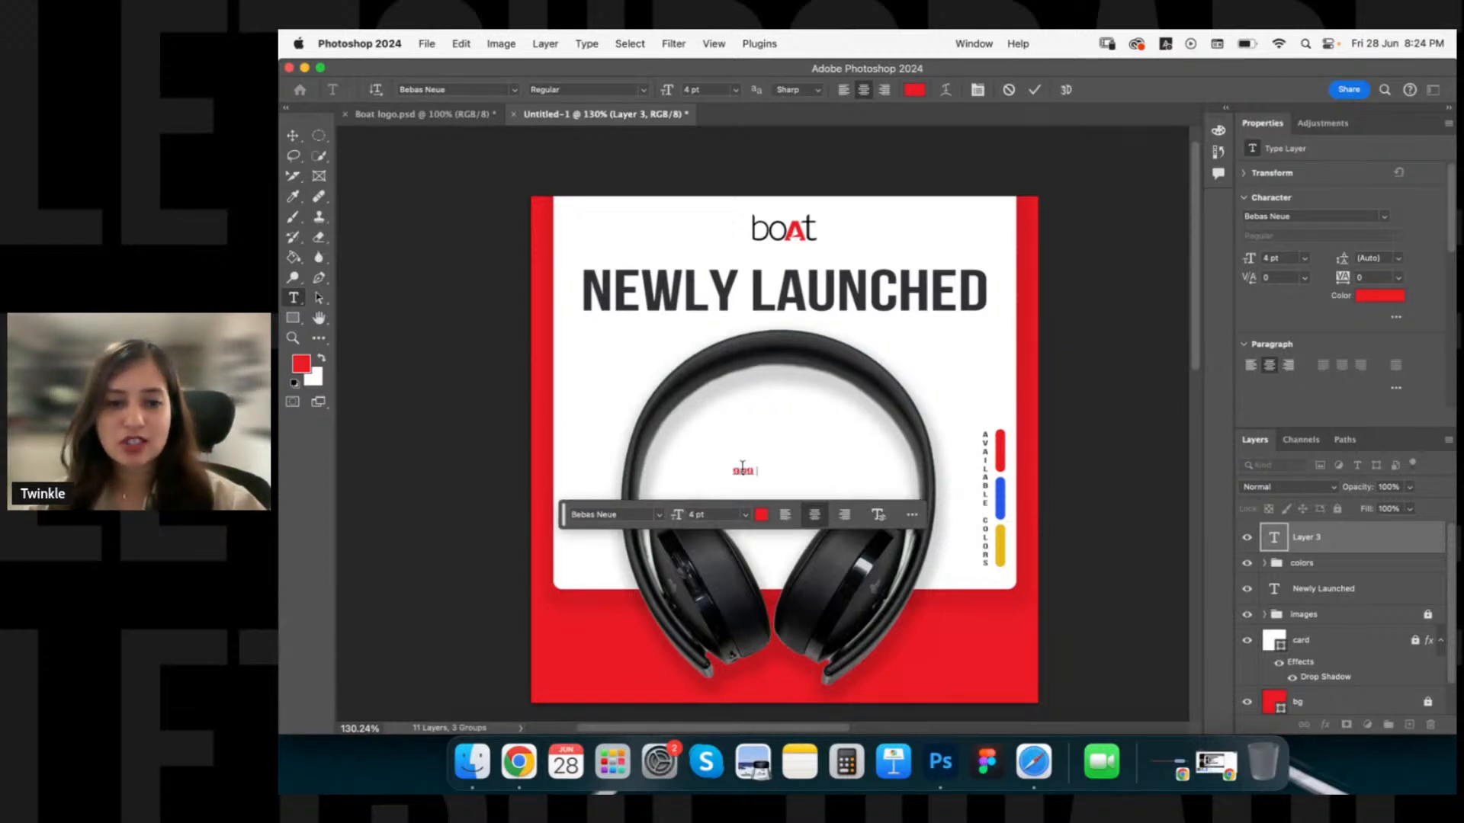
type("/-")
left_click(656, 491)
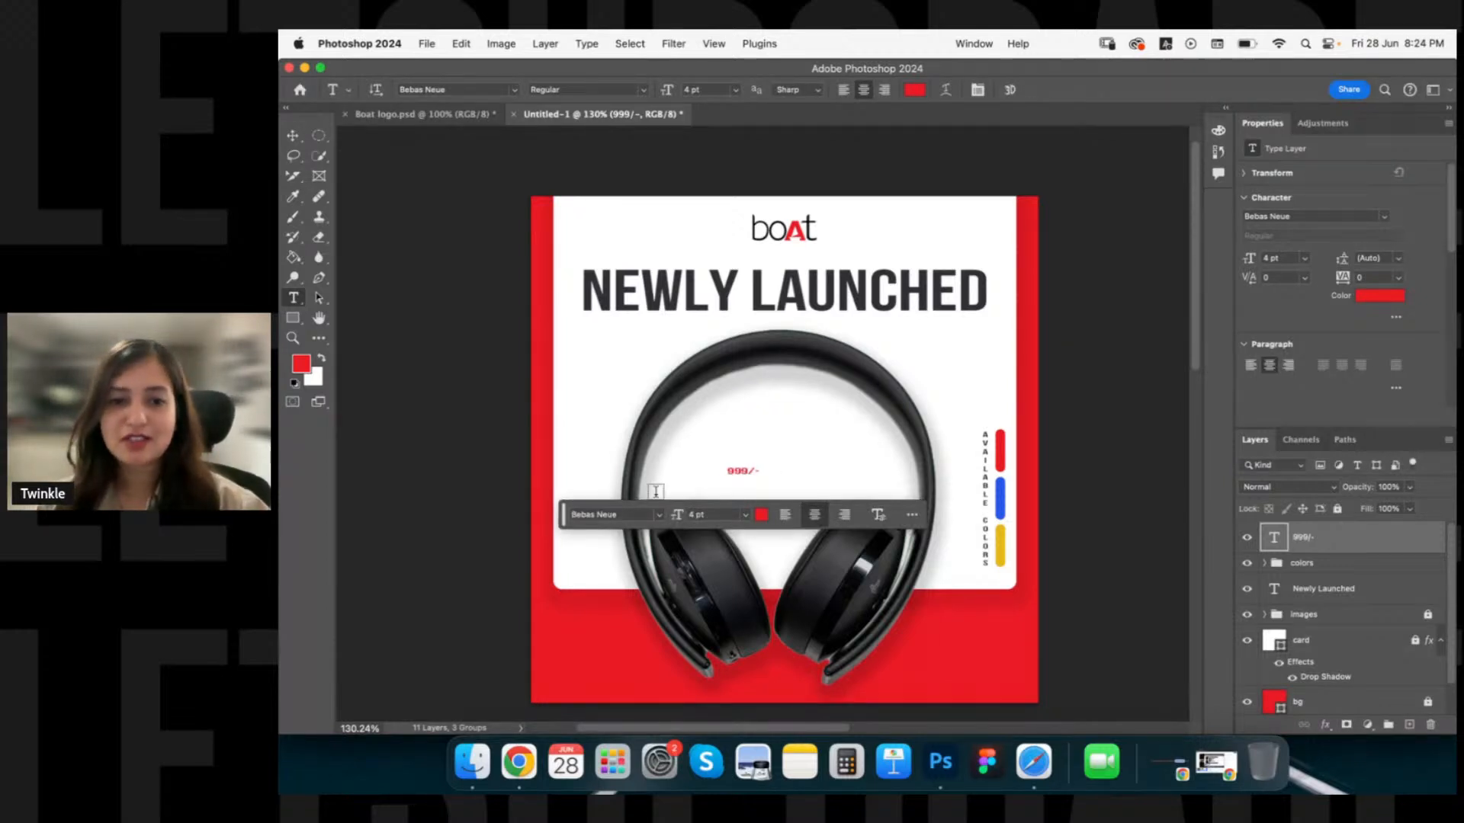
Filter the fonts to Handwritten, try Fastpen on the price text, and settle on Bradley Hand.
key("v")
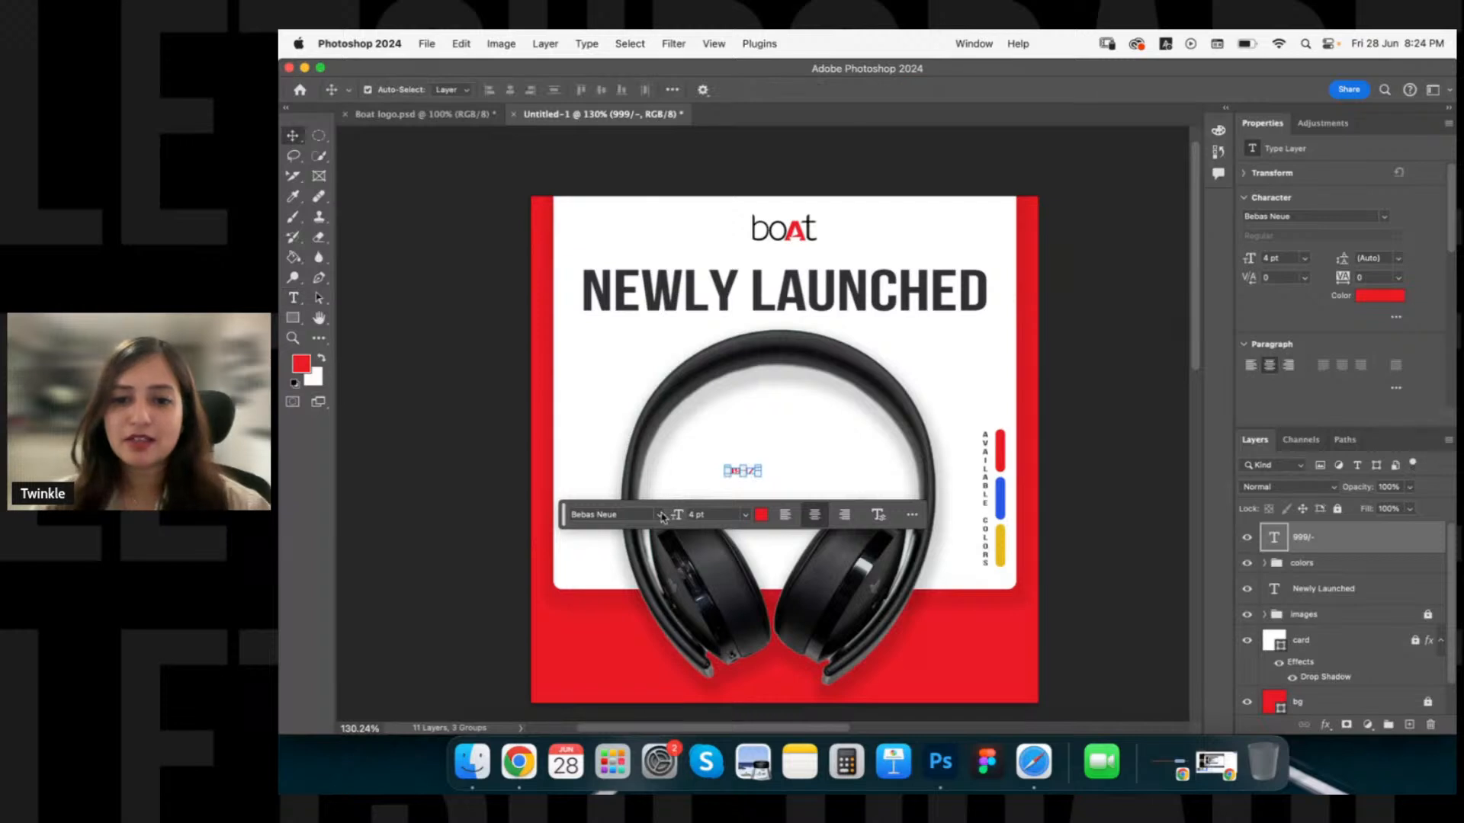
left_click(660, 515)
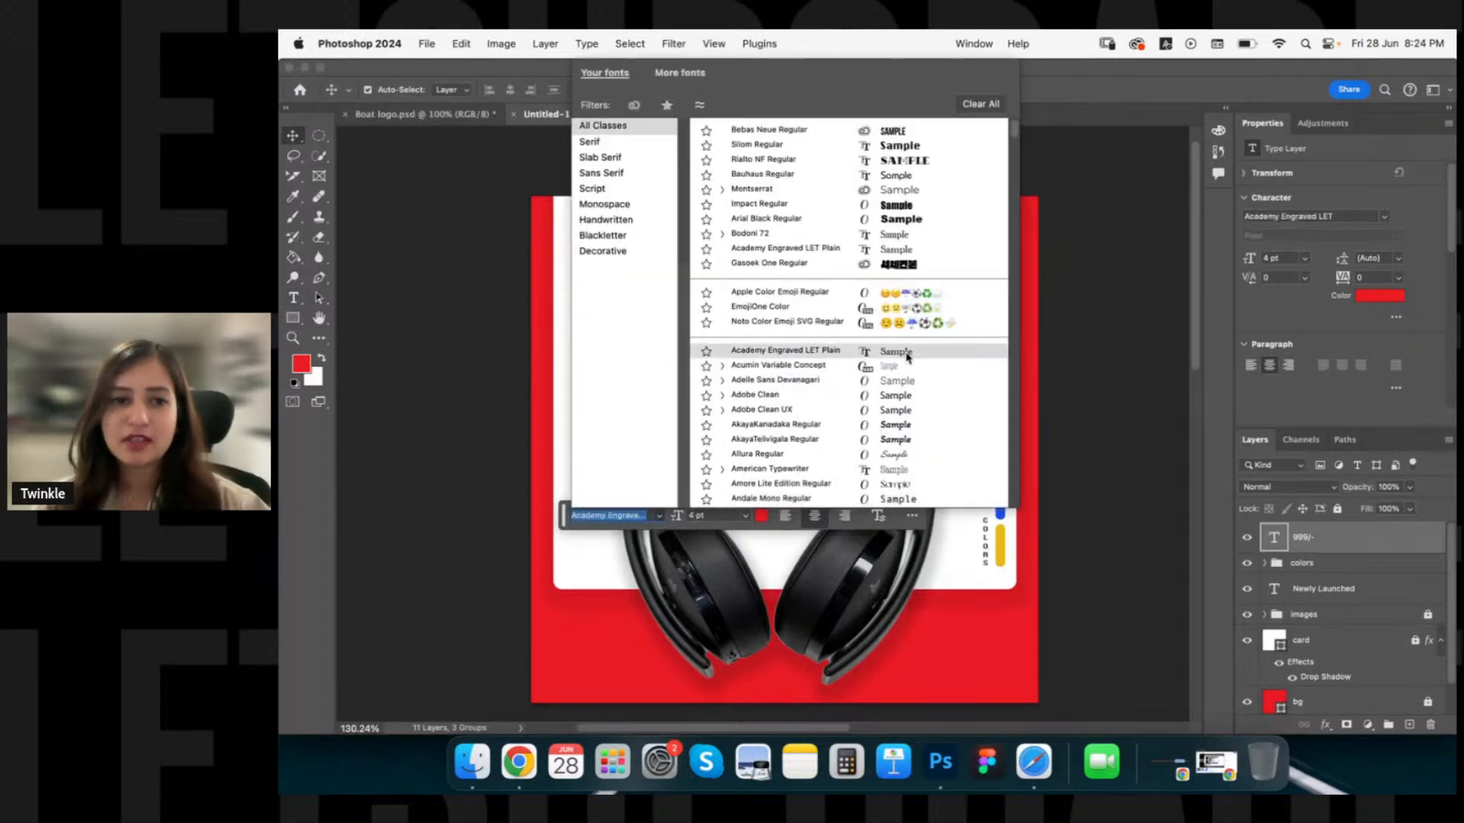
scroll(907, 357, "down", 3)
scroll(907, 357, "down", 4)
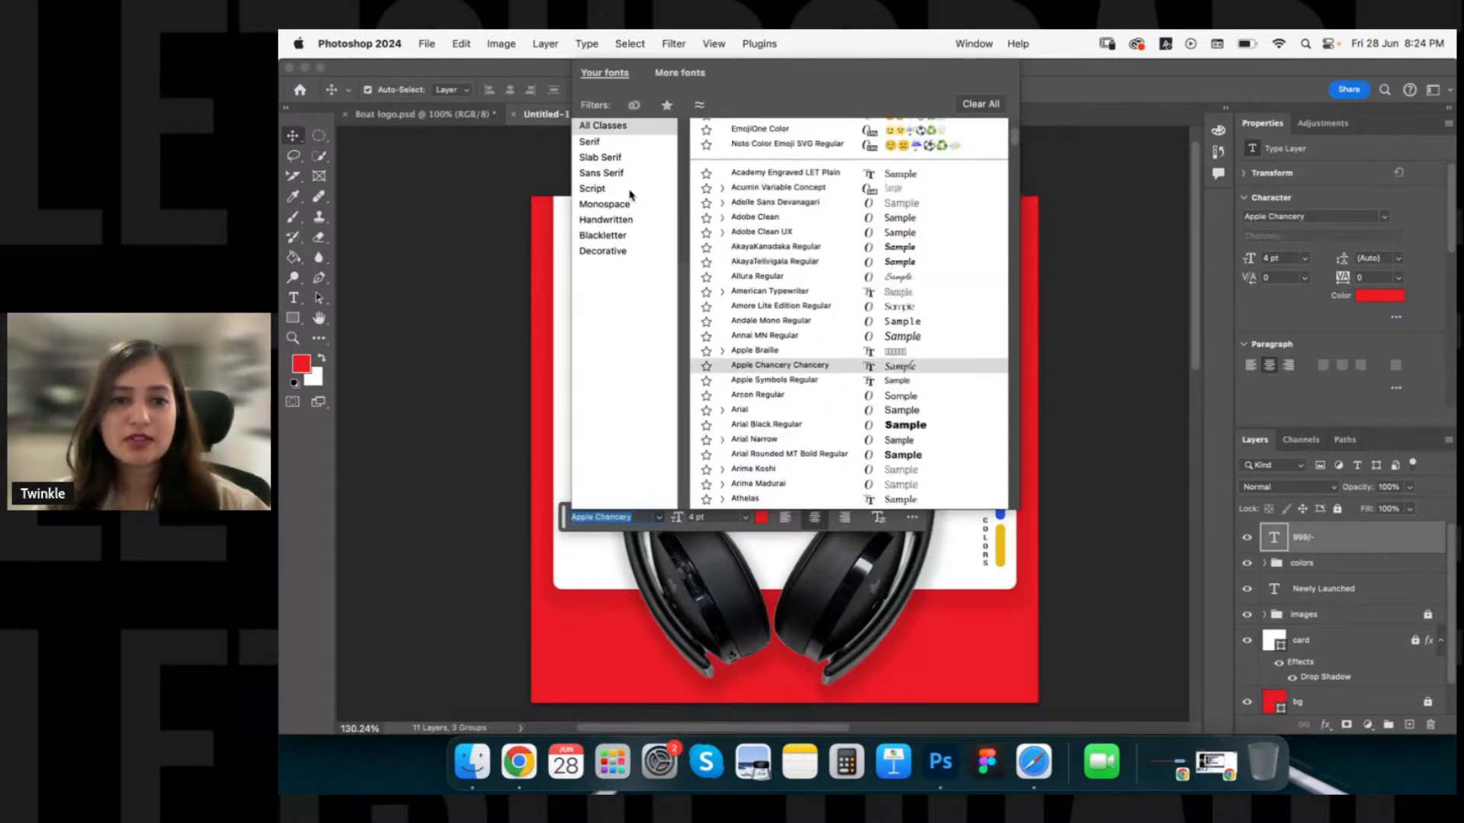
left_click(608, 220)
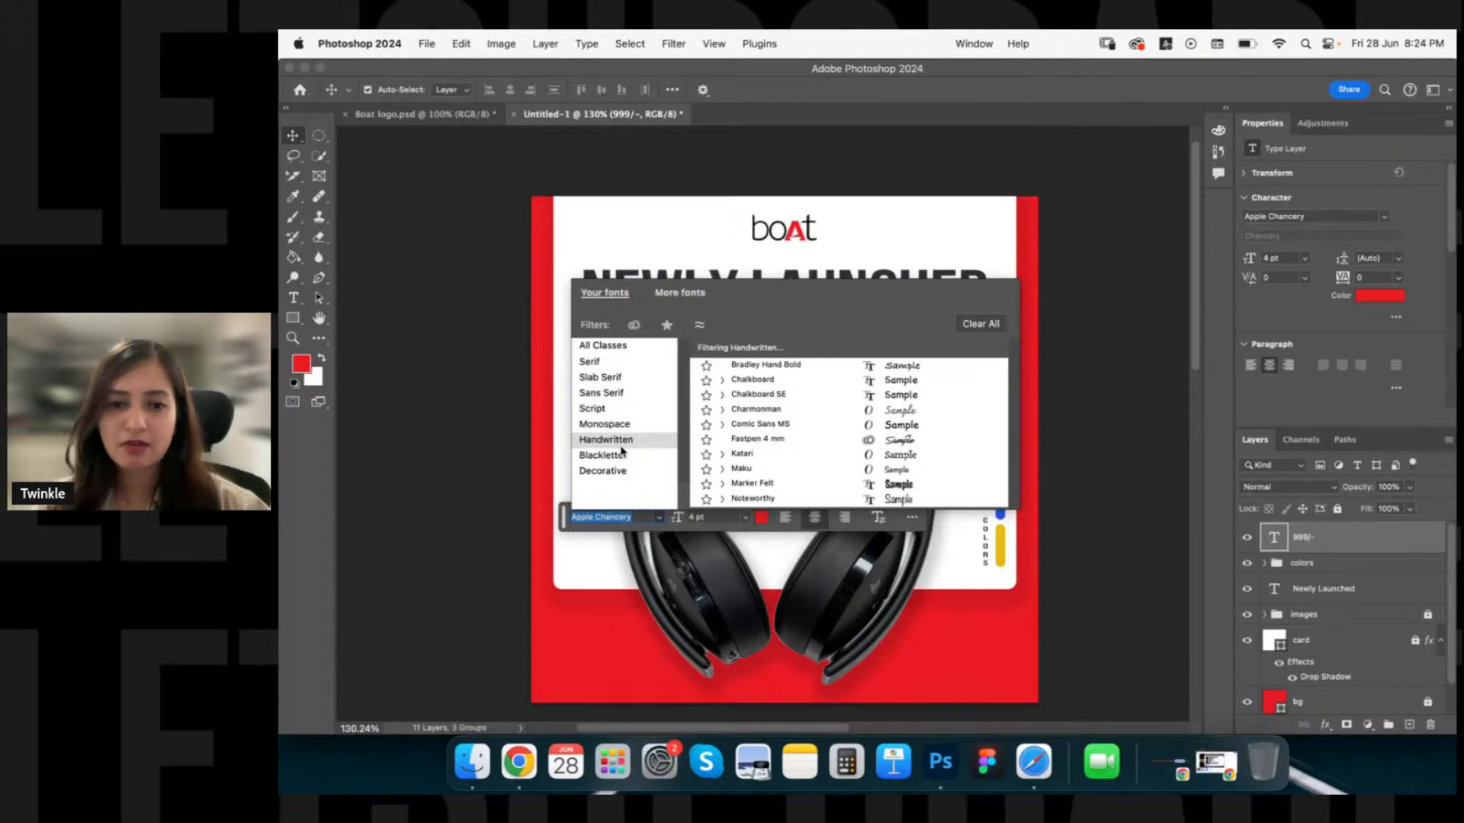
left_click(851, 438)
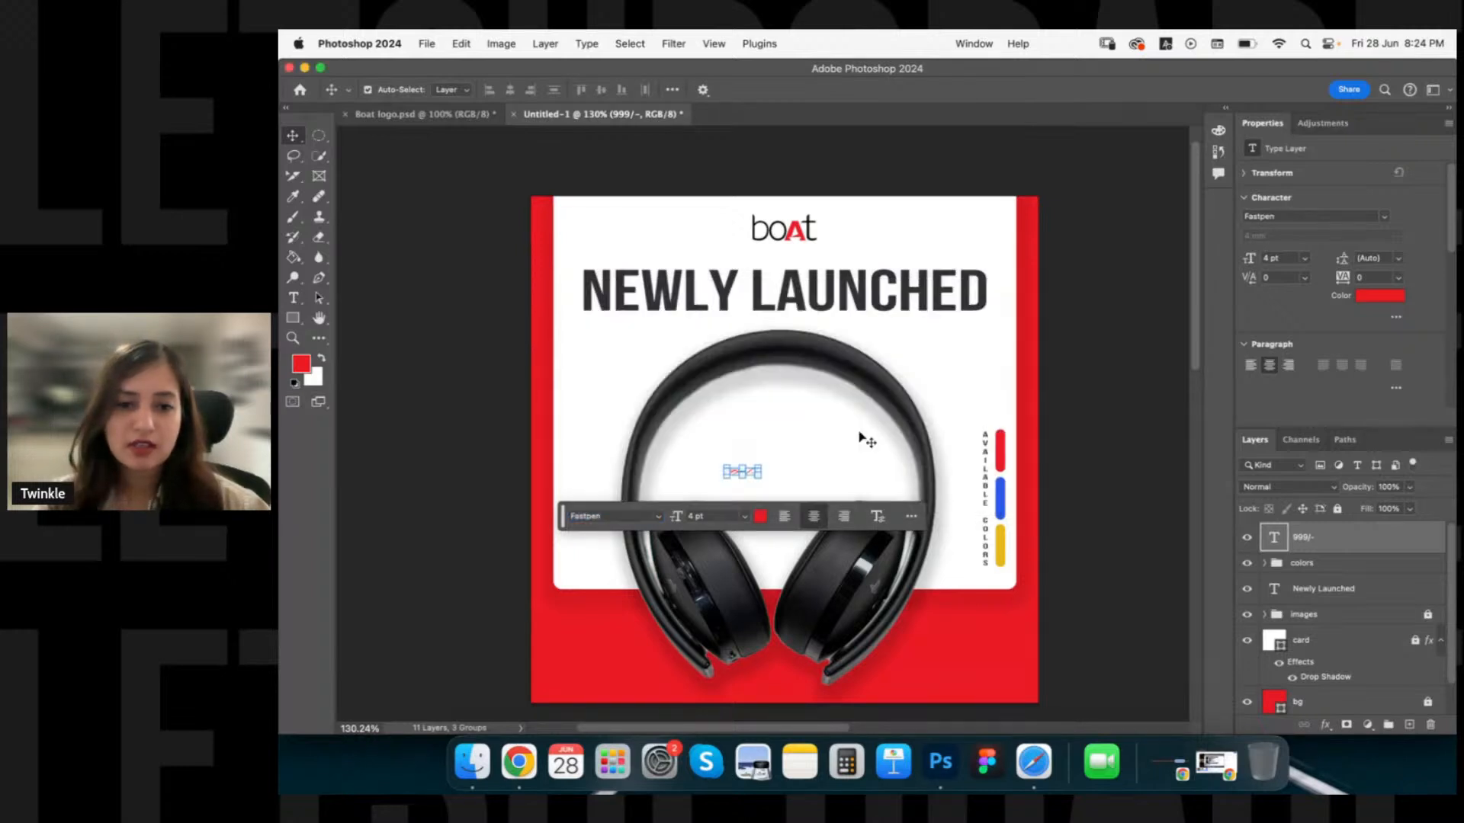
left_click(658, 516)
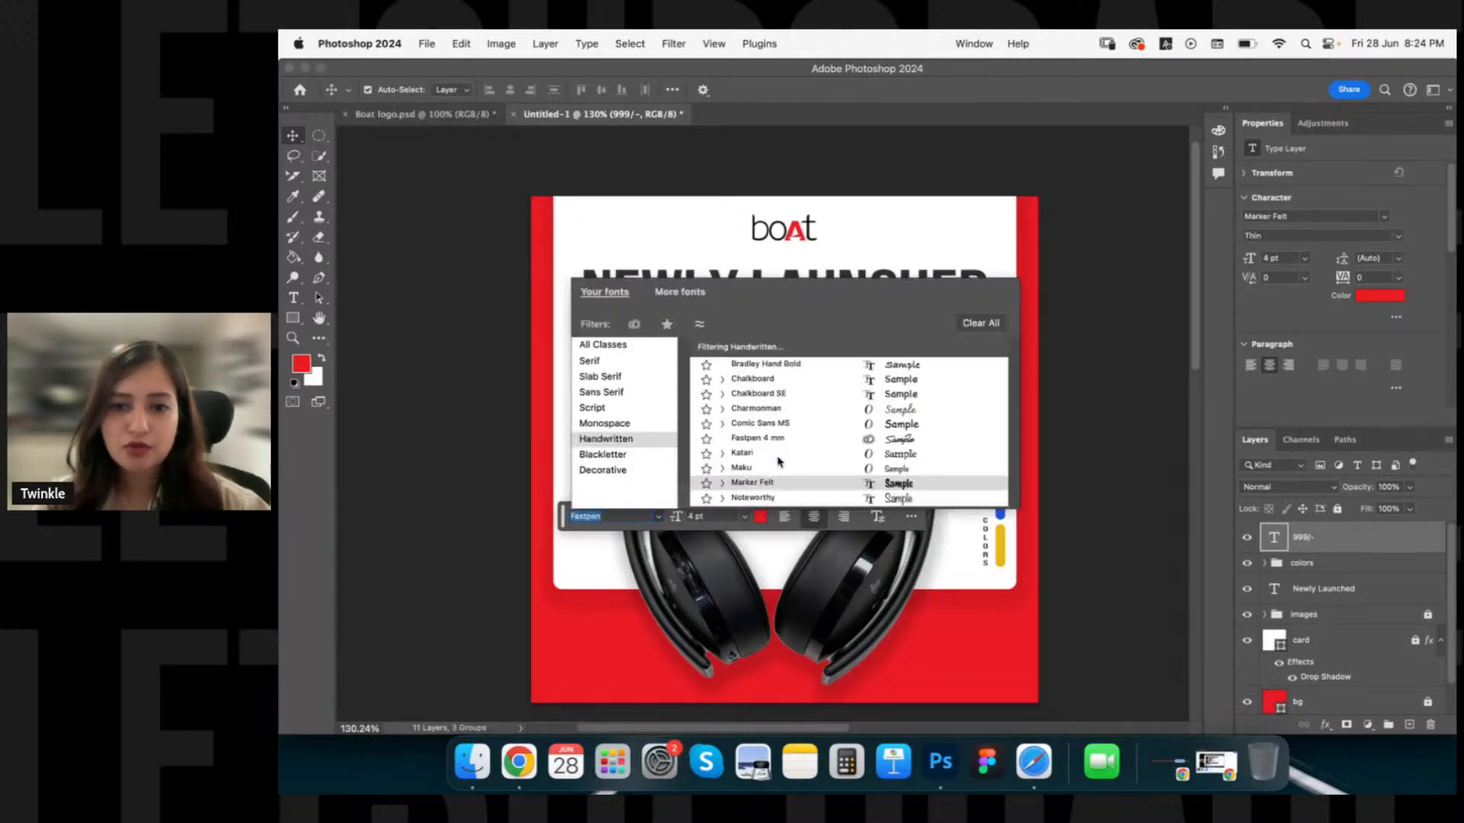
left_click(823, 365)
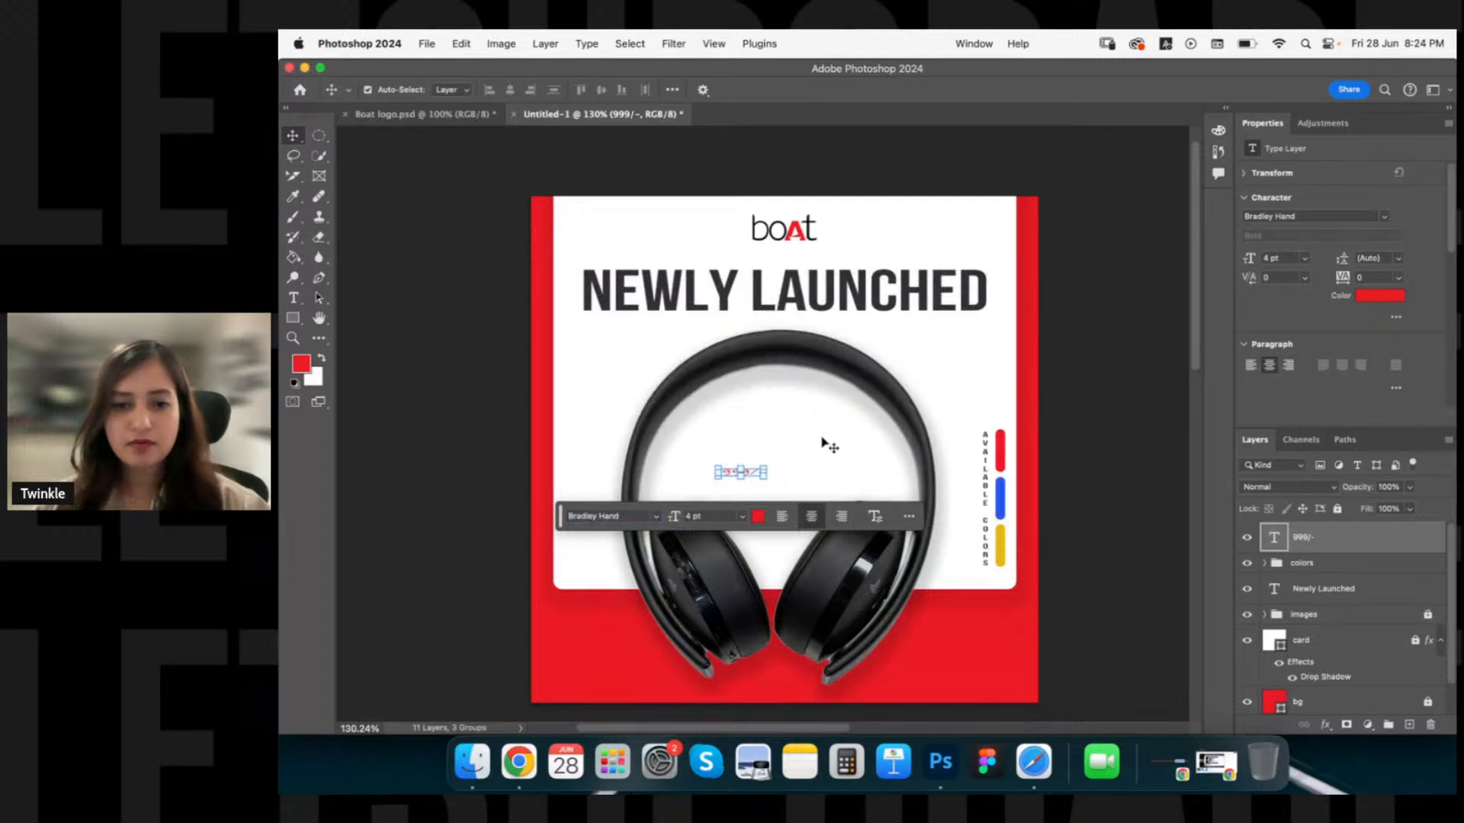
Scale the 999/- price text up to 44.65 pt and centre it in the white space inside the headband.
left_click(766, 467)
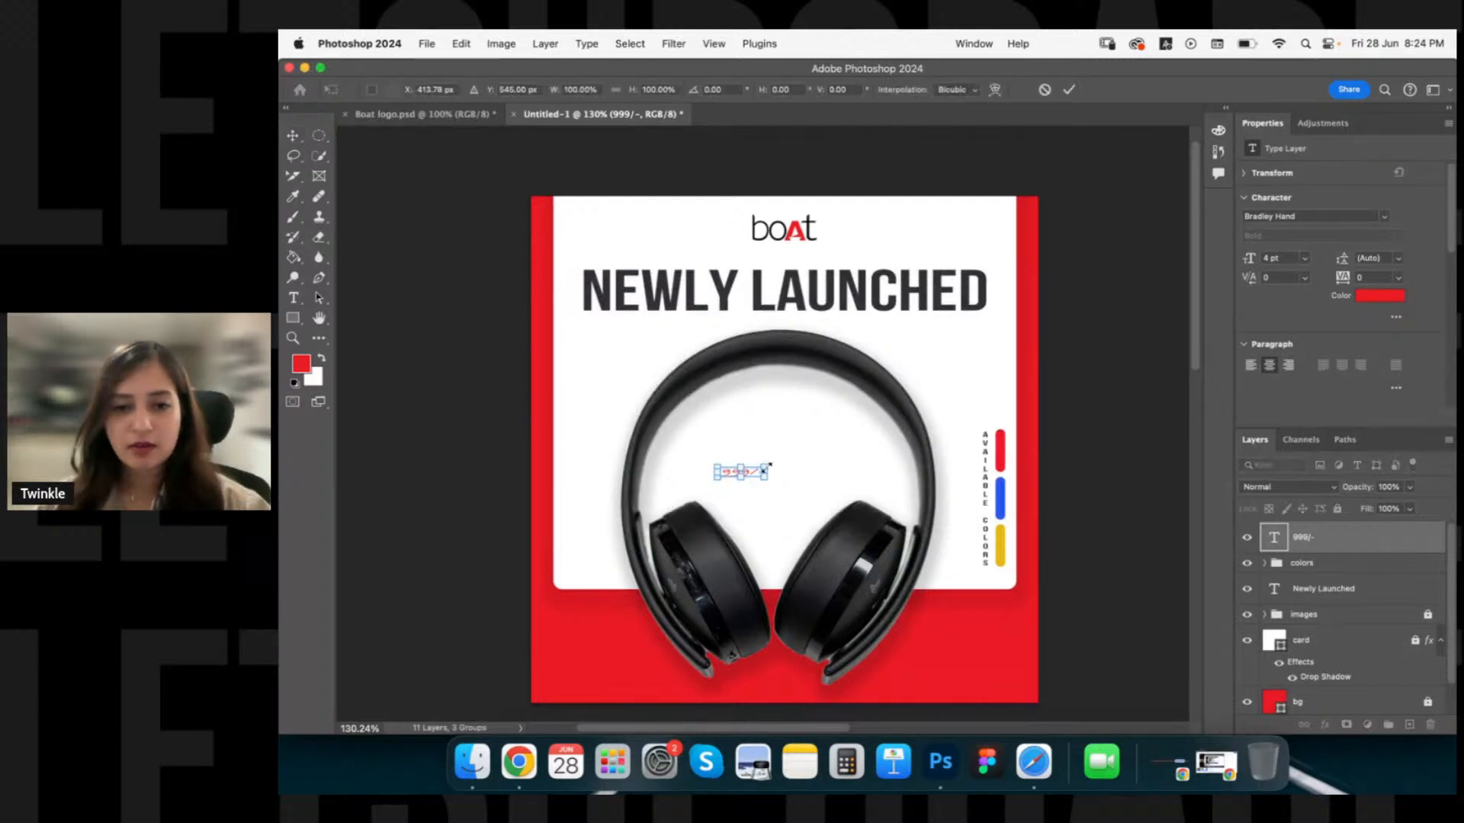
left_click_drag(769, 465, 865, 384)
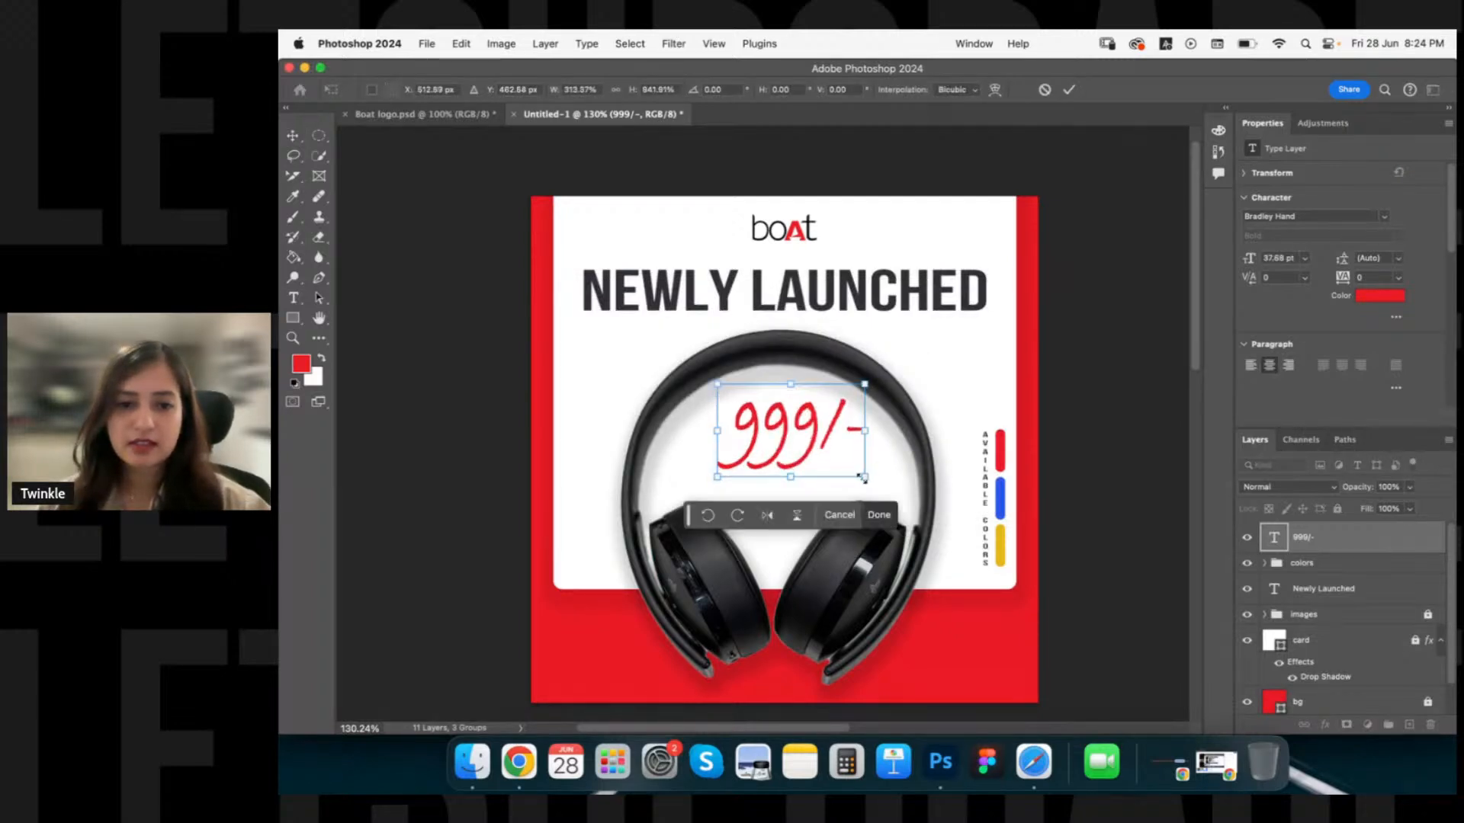
left_click_drag(863, 479, 914, 540)
left_click_drag(717, 385, 744, 428)
left_click_drag(819, 481, 774, 449)
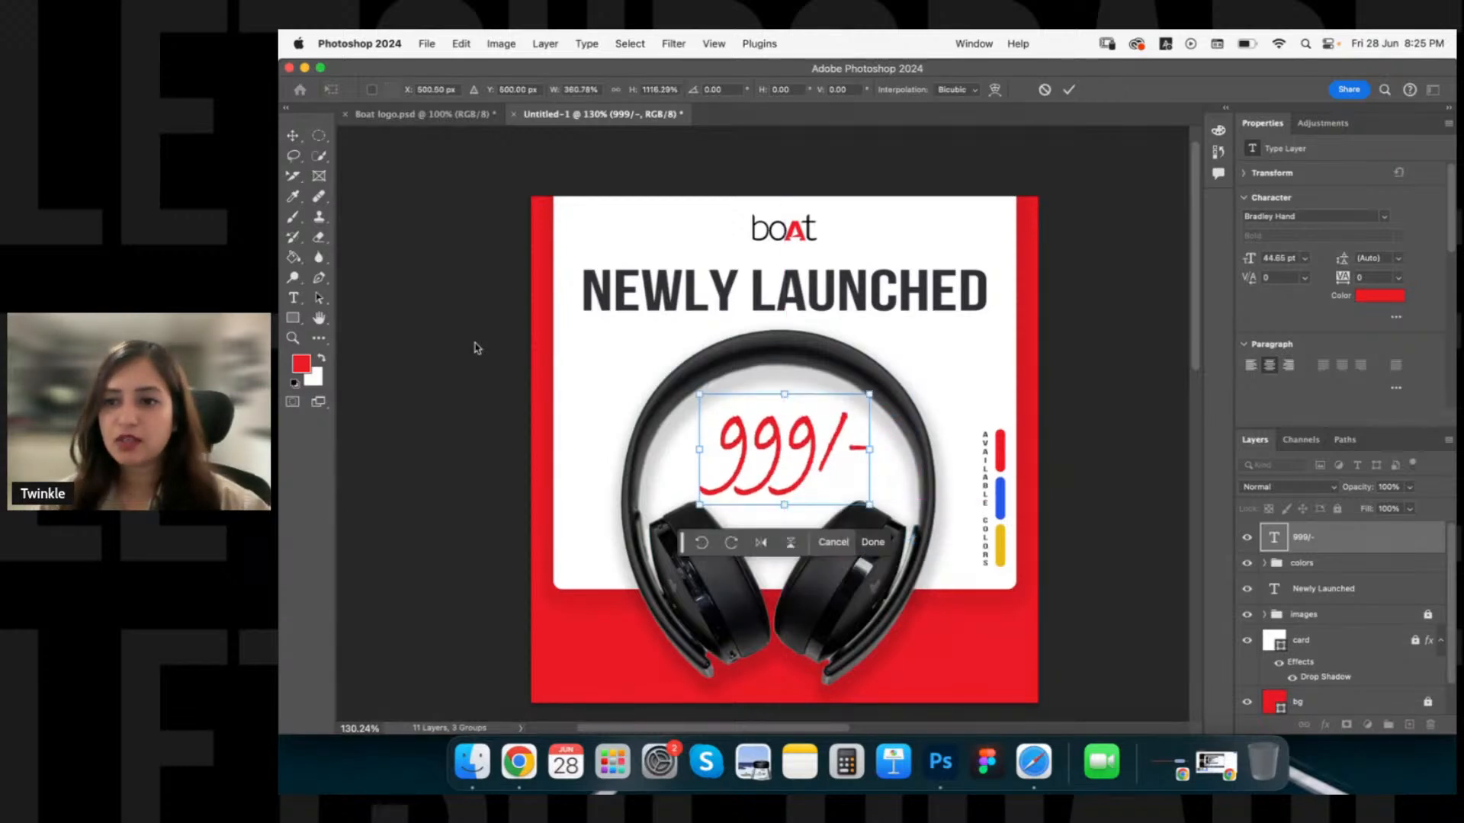
key("Return")
Try handwritten and serif fonts on the price, set it to Bai Jamjuree SemiBold, and reposition it inside the headband.
left_click(1382, 221)
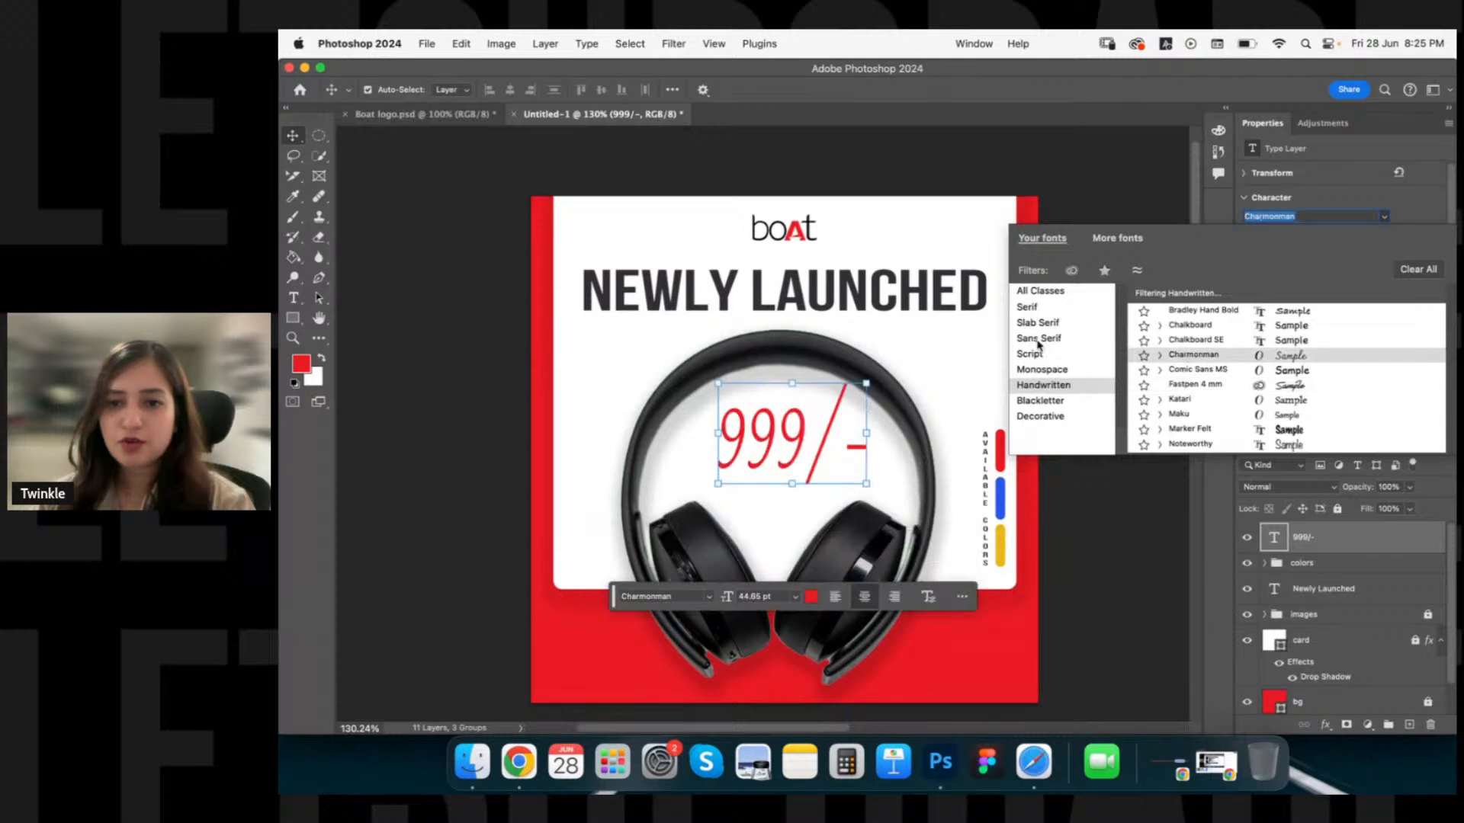
left_click(1030, 307)
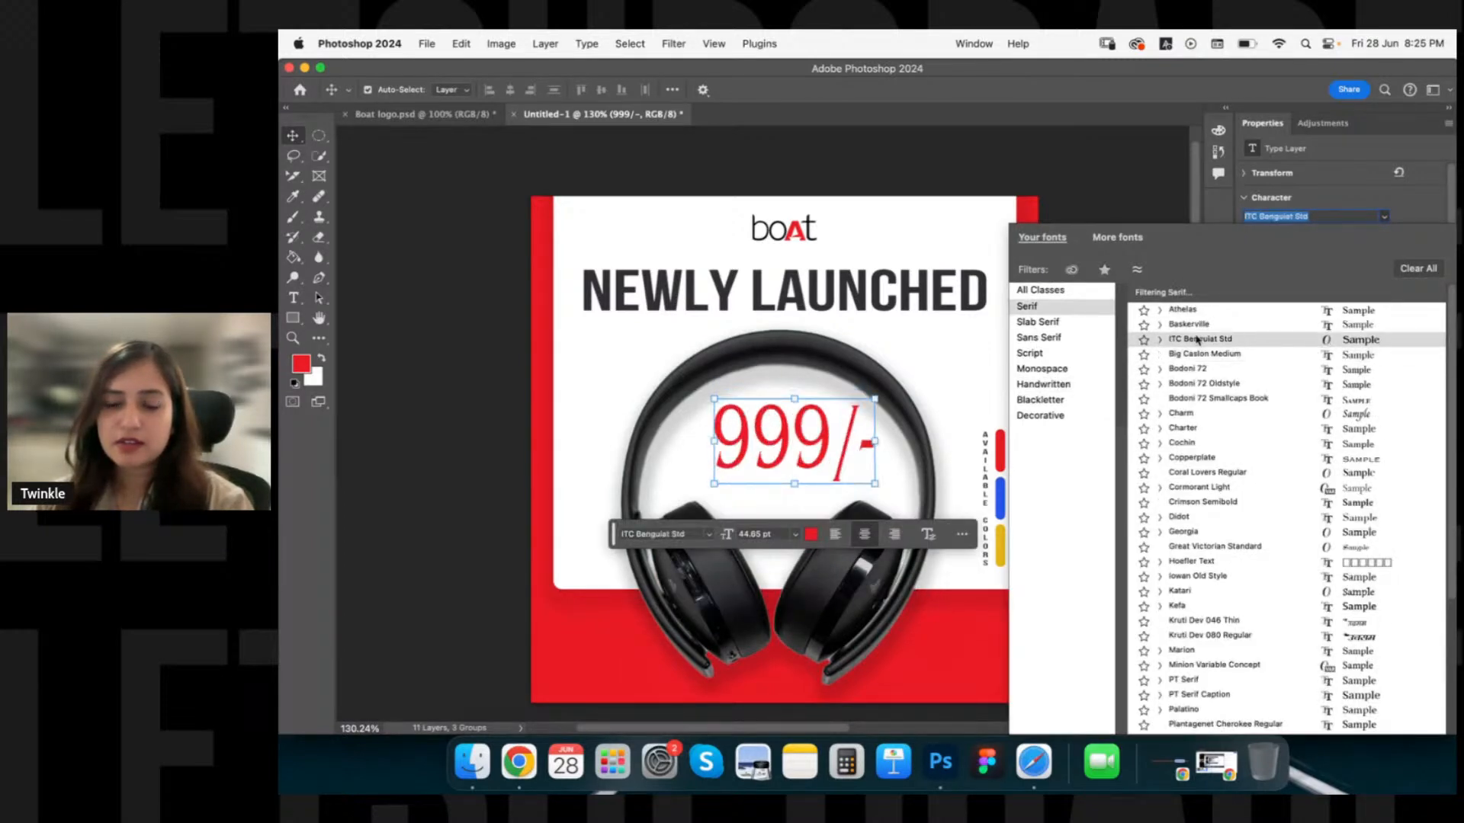
left_click(1045, 336)
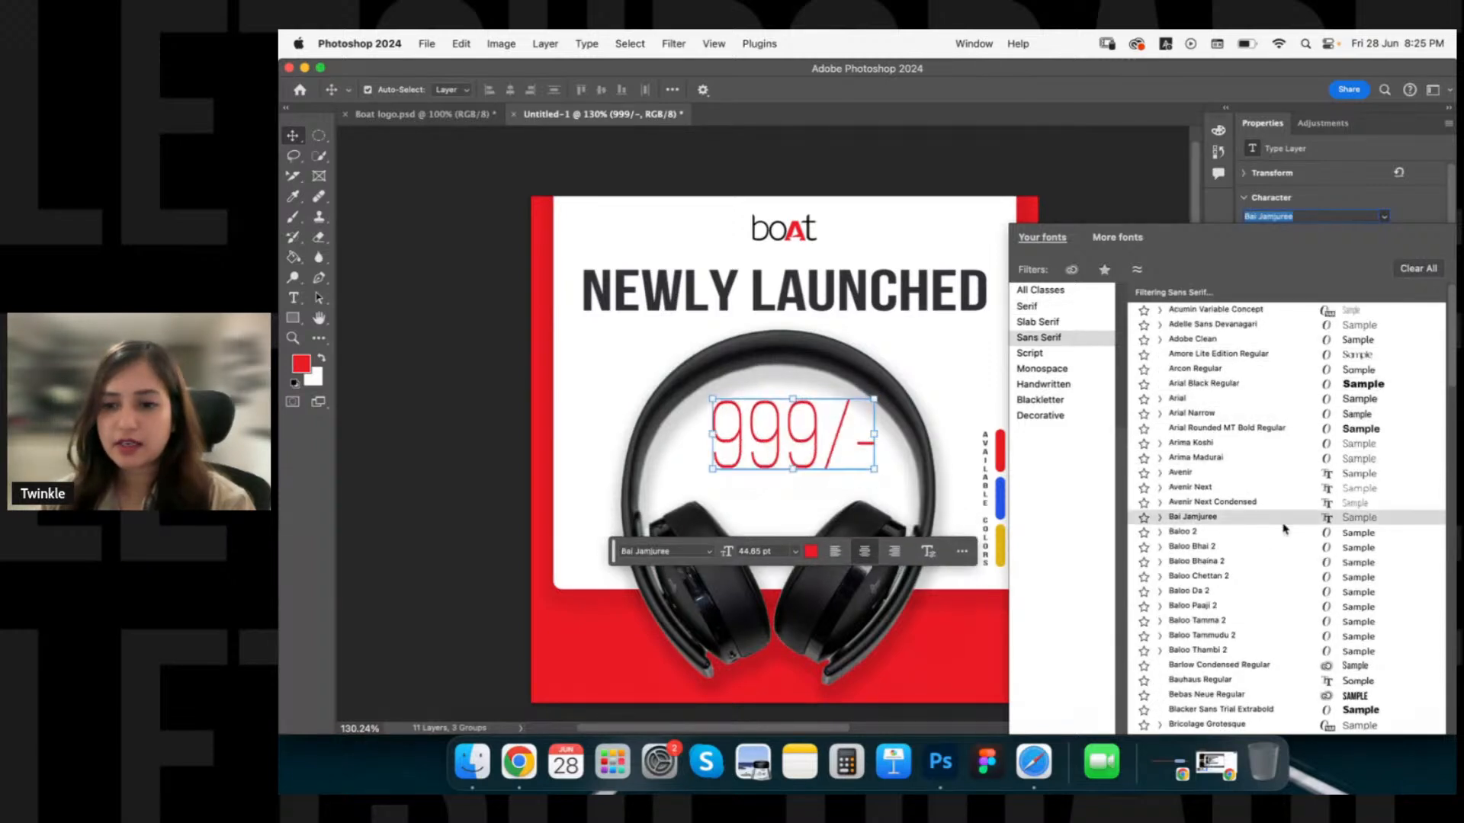
left_click(1160, 518)
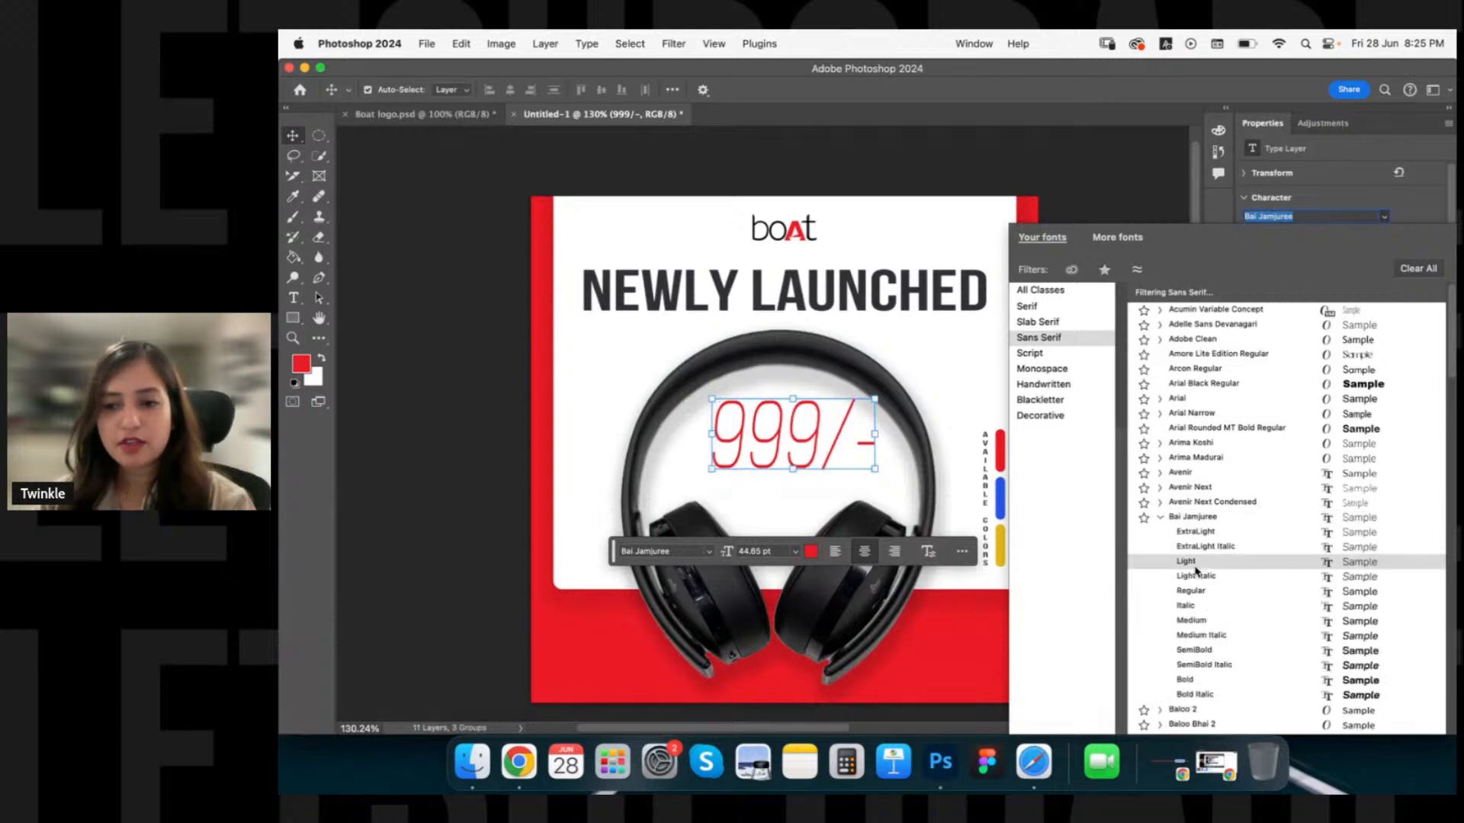
left_click(1194, 650)
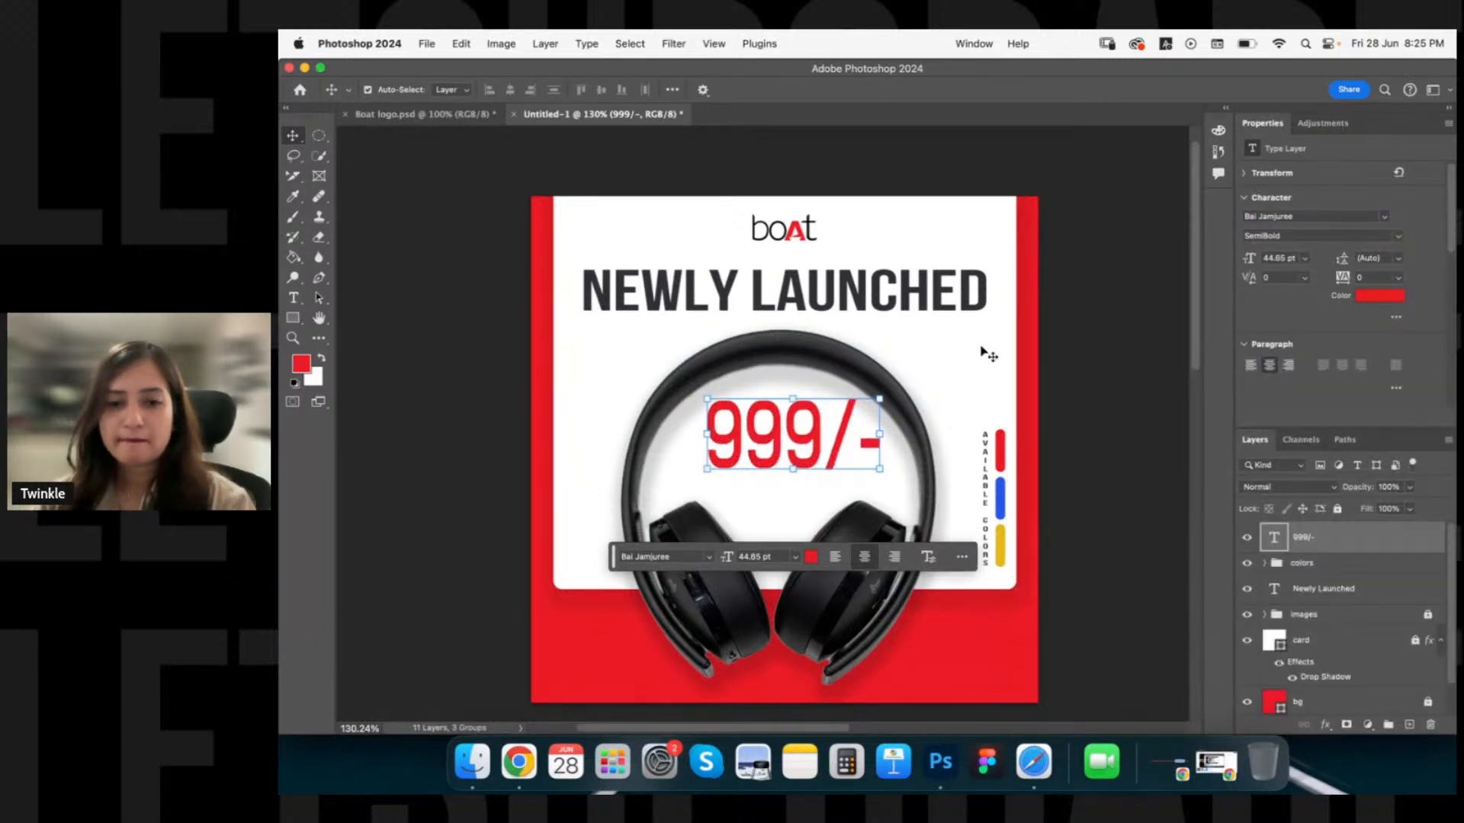
left_click_drag(785, 438, 748, 465)
left_click(769, 408)
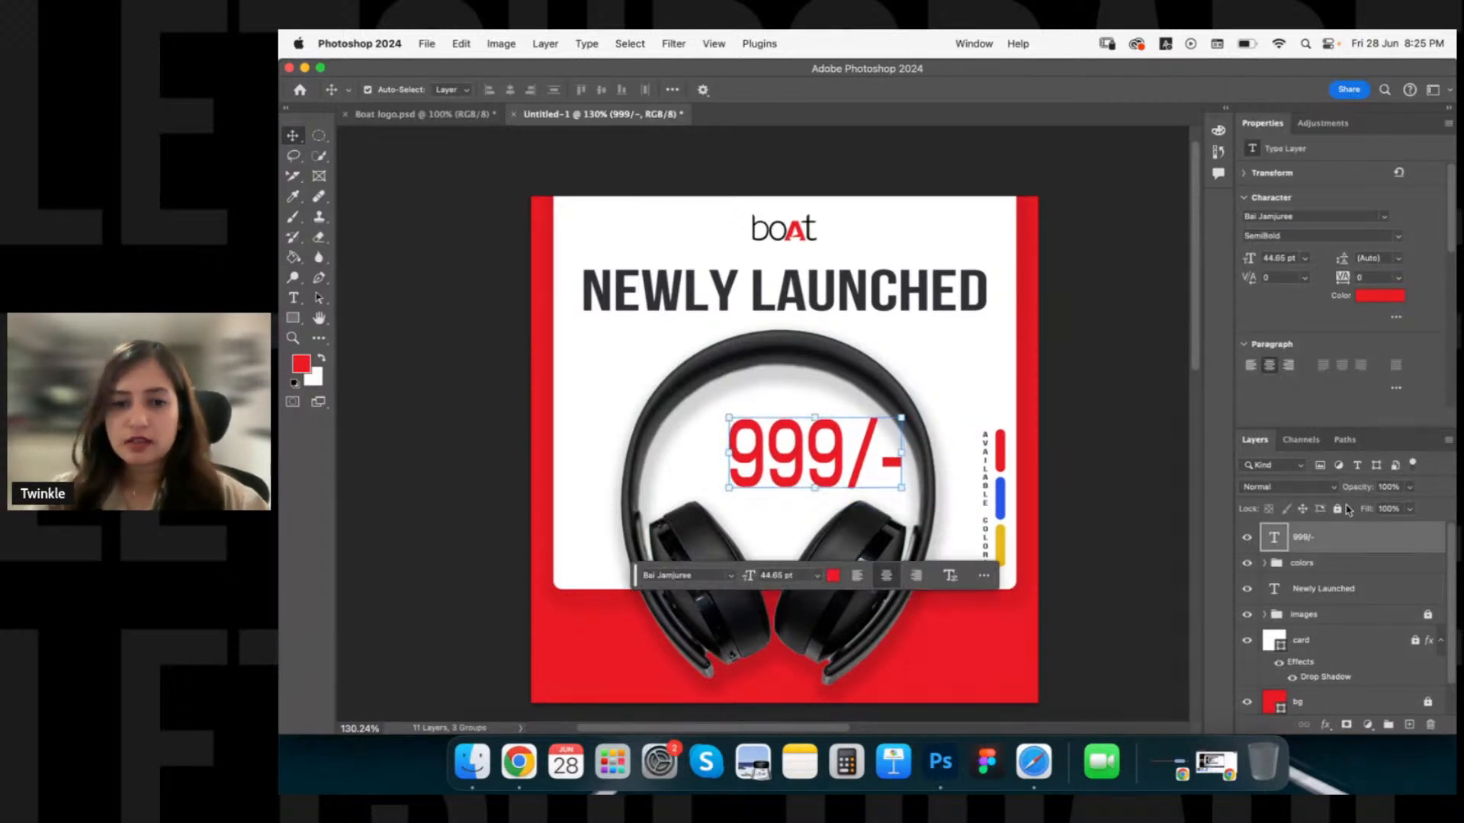
Preview the available blend modes on the 999/- price text layer.
left_click(1325, 488)
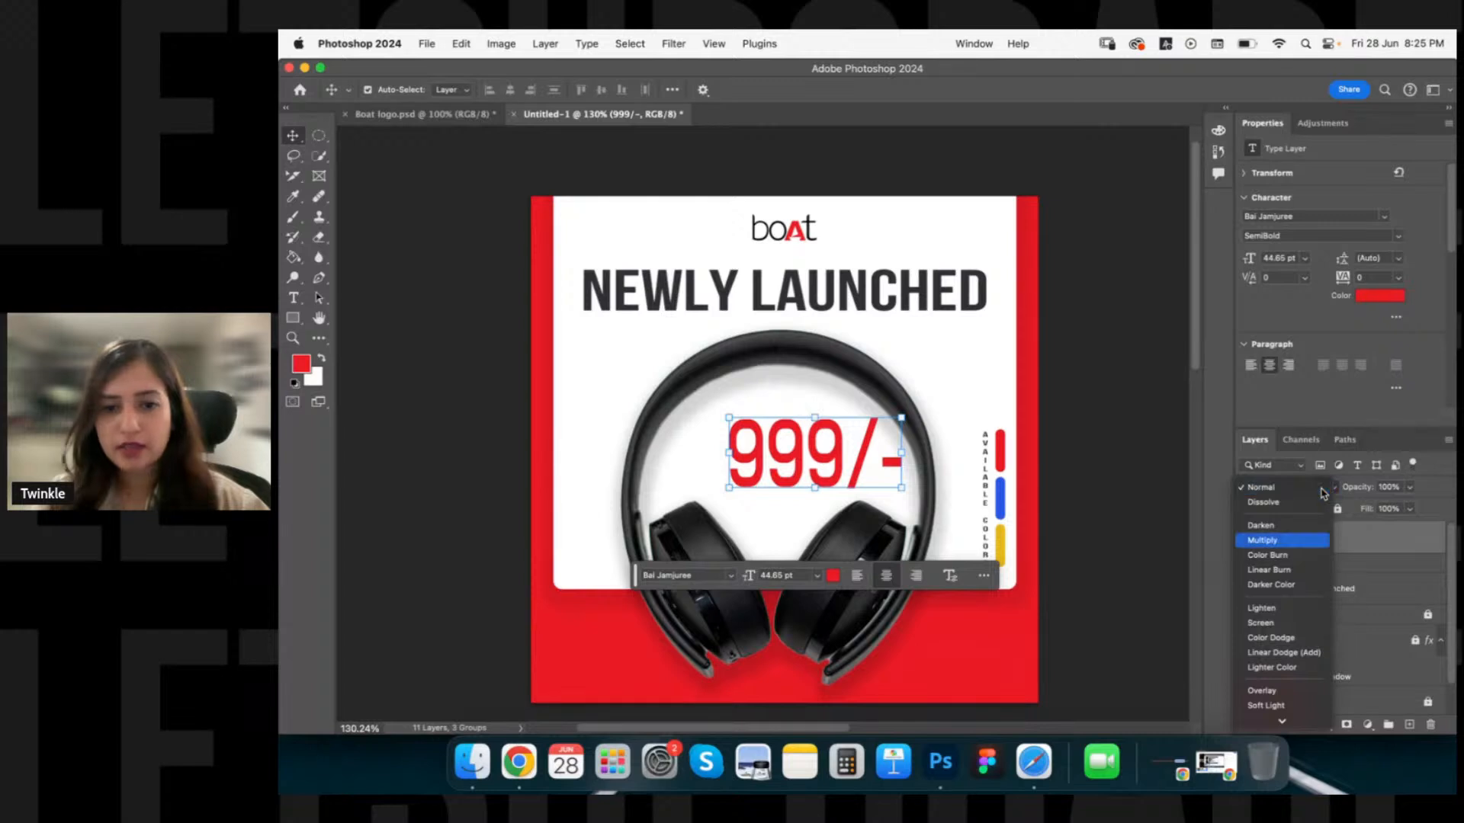
key("Down")
key("Down")
key("Down")
key("Down")
key("Down")
key("Down")
key("Down")
key("Down")
key("Down")
key("Down")
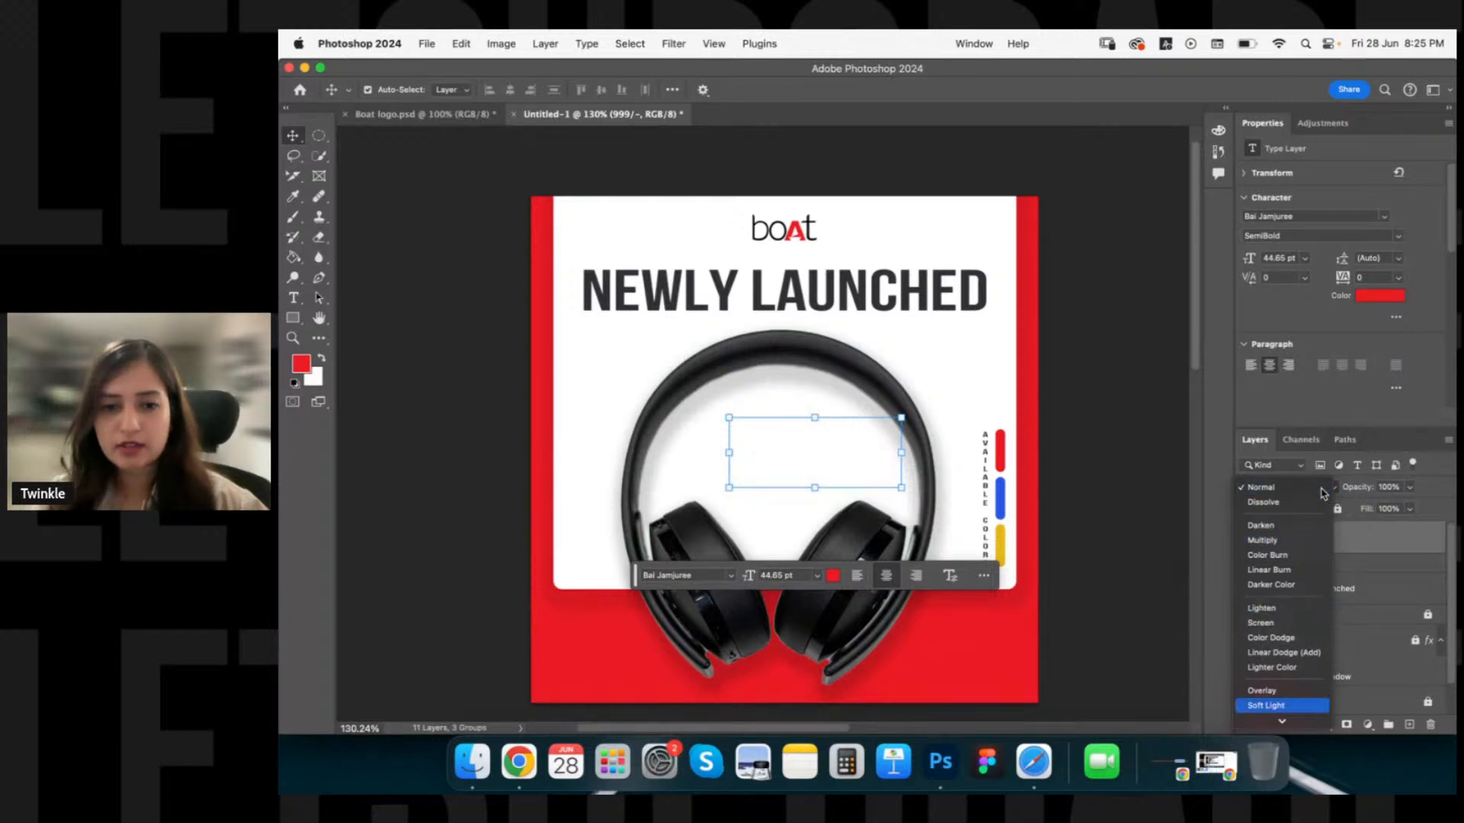
key("Down")
key("Down")
key("Down")
key("Down")
key("Down")
key("Down")
key("Down")
key("Down")
key("Down")
key("Down")
key("Down")
key("Down")
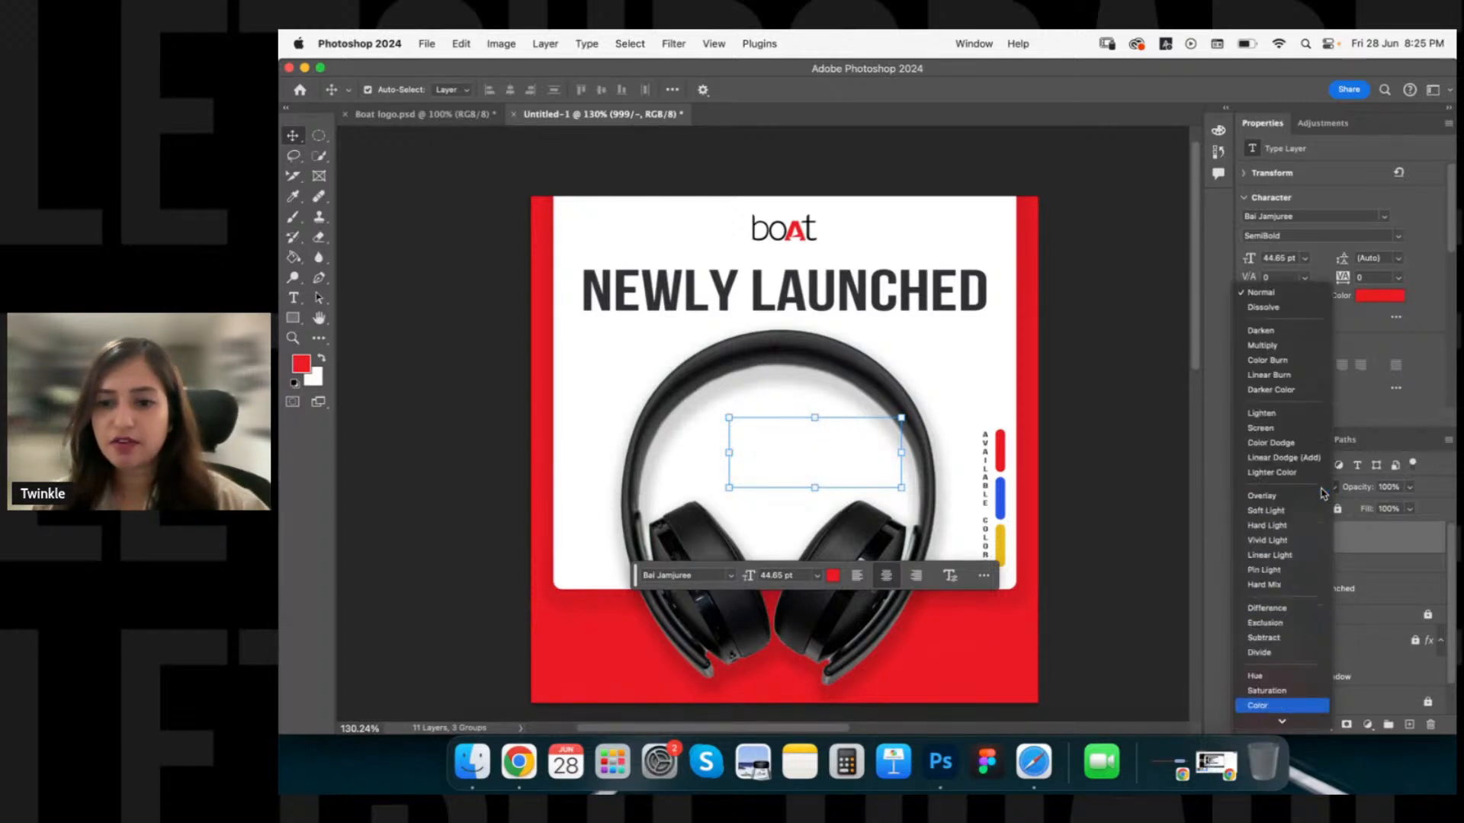
key("Down")
left_click(1132, 398)
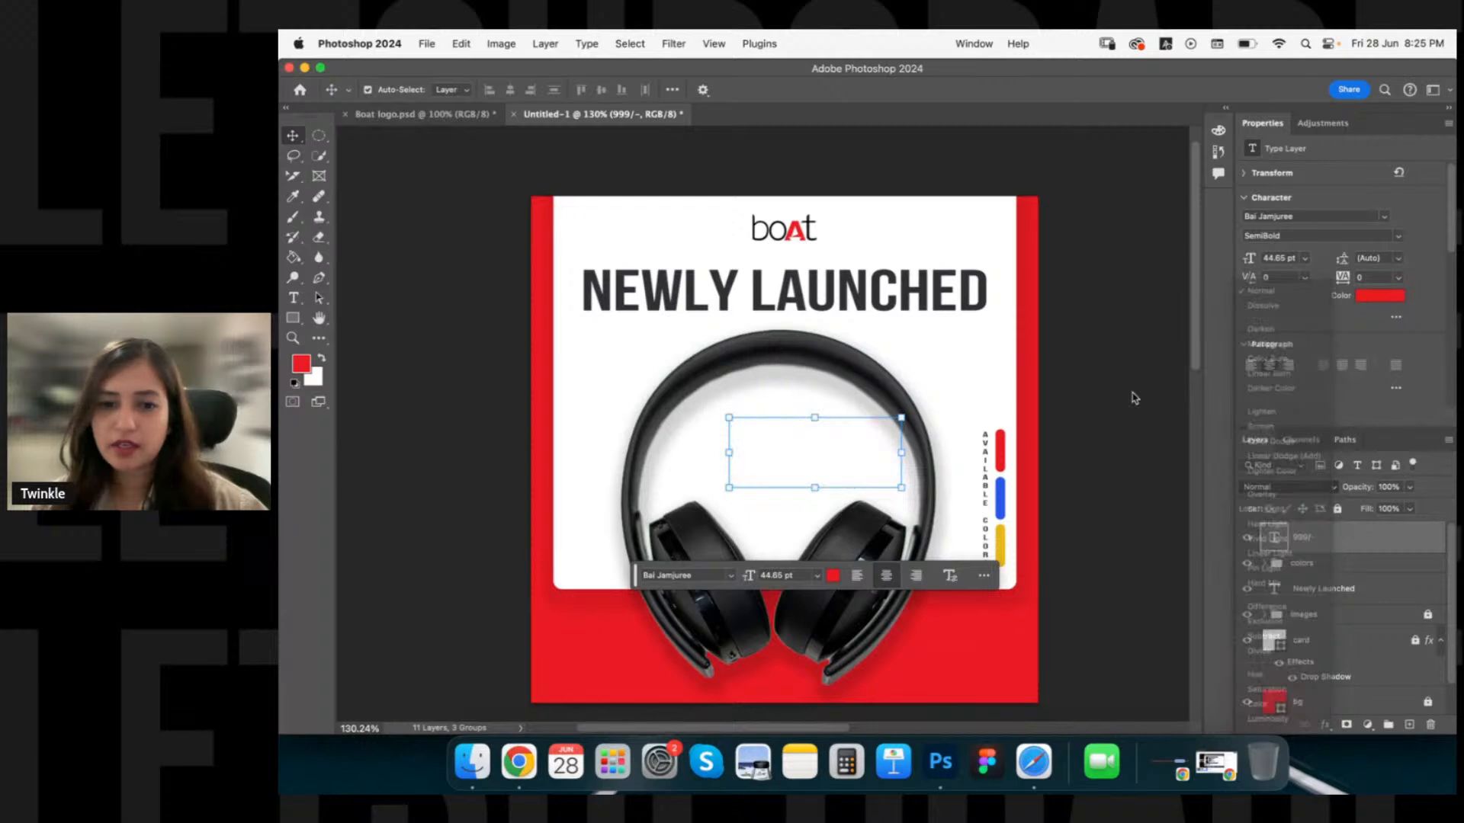
Re-centre the 999/- price text horizontally inside the headband.
double_click(827, 464)
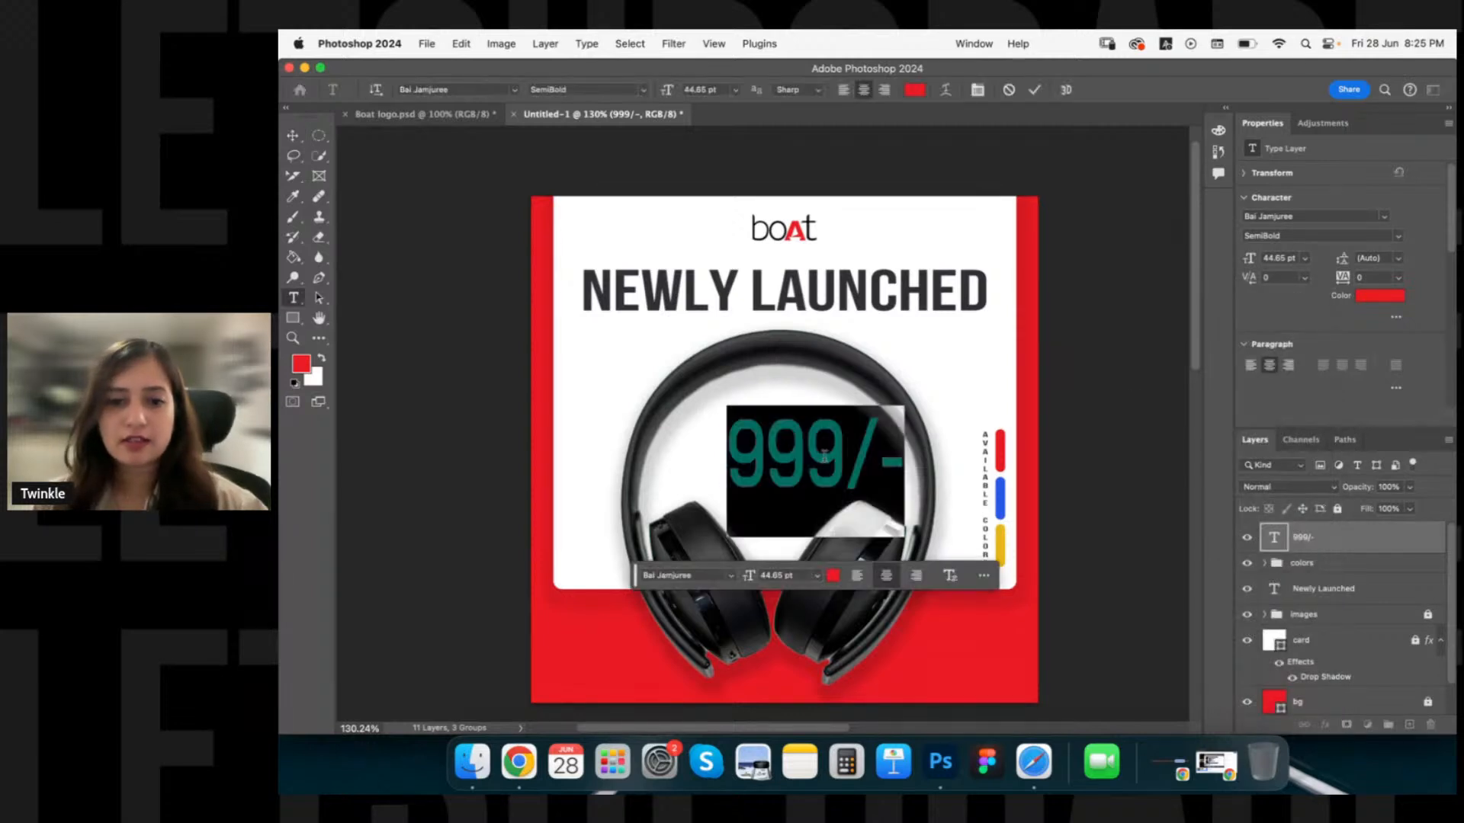
key("Escape")
left_click_drag(814, 440, 785, 442)
Convert the price text to a smart object and apply Gaussian Add Noise at 23.62%.
left_click(673, 44)
mouse_move(730, 287)
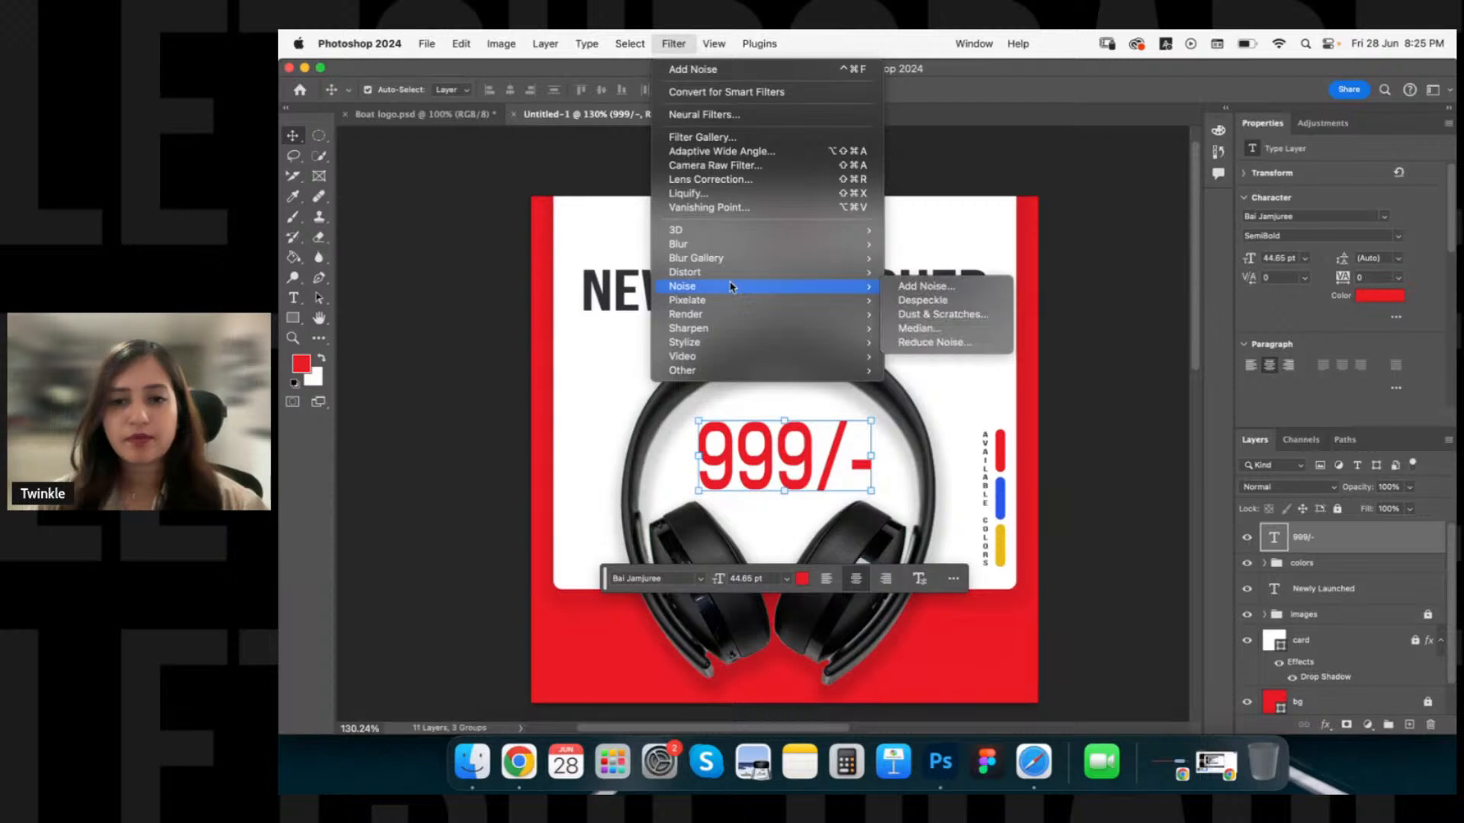
left_click(951, 446)
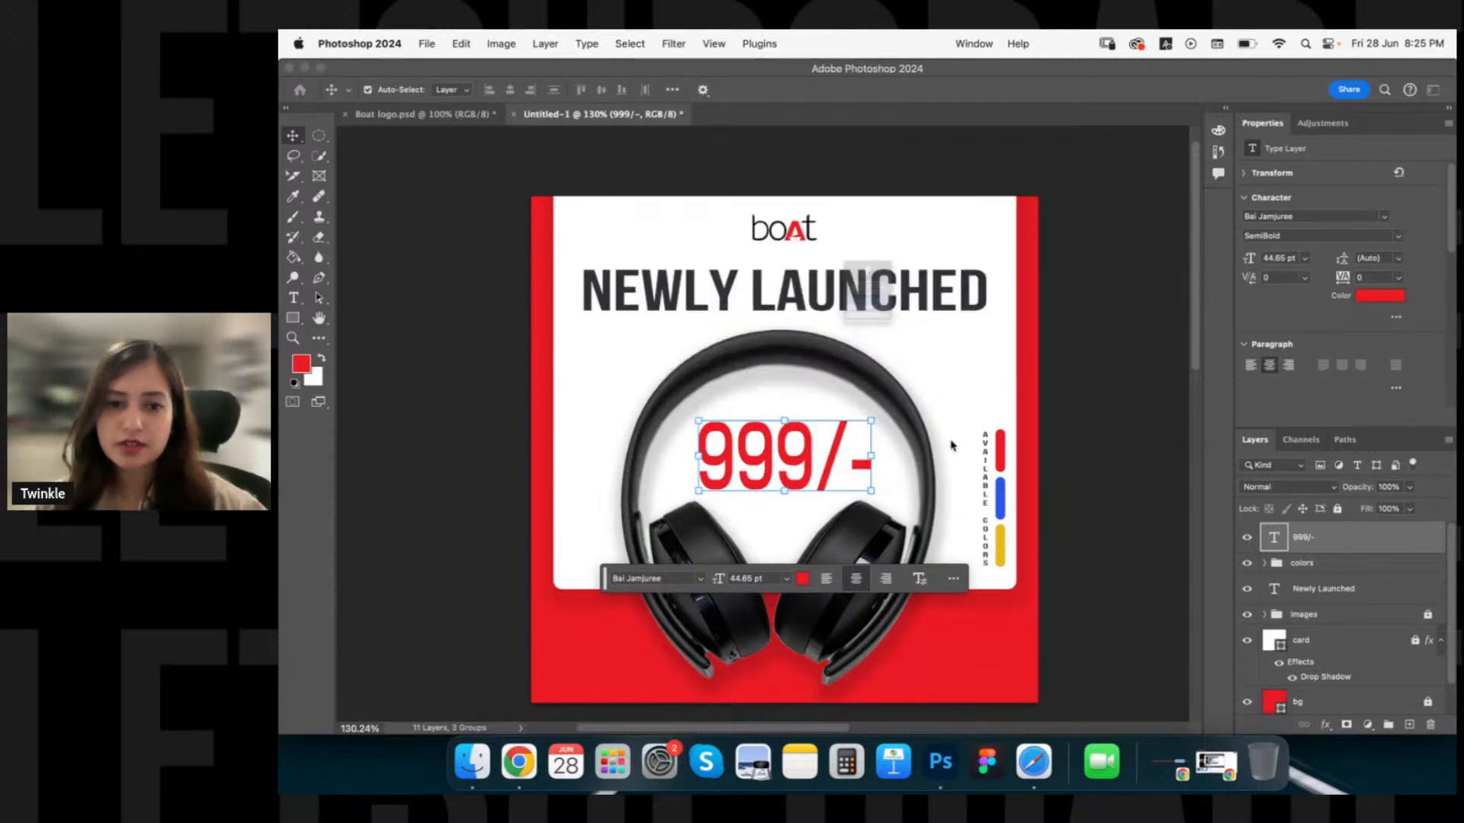
left_click(906, 331)
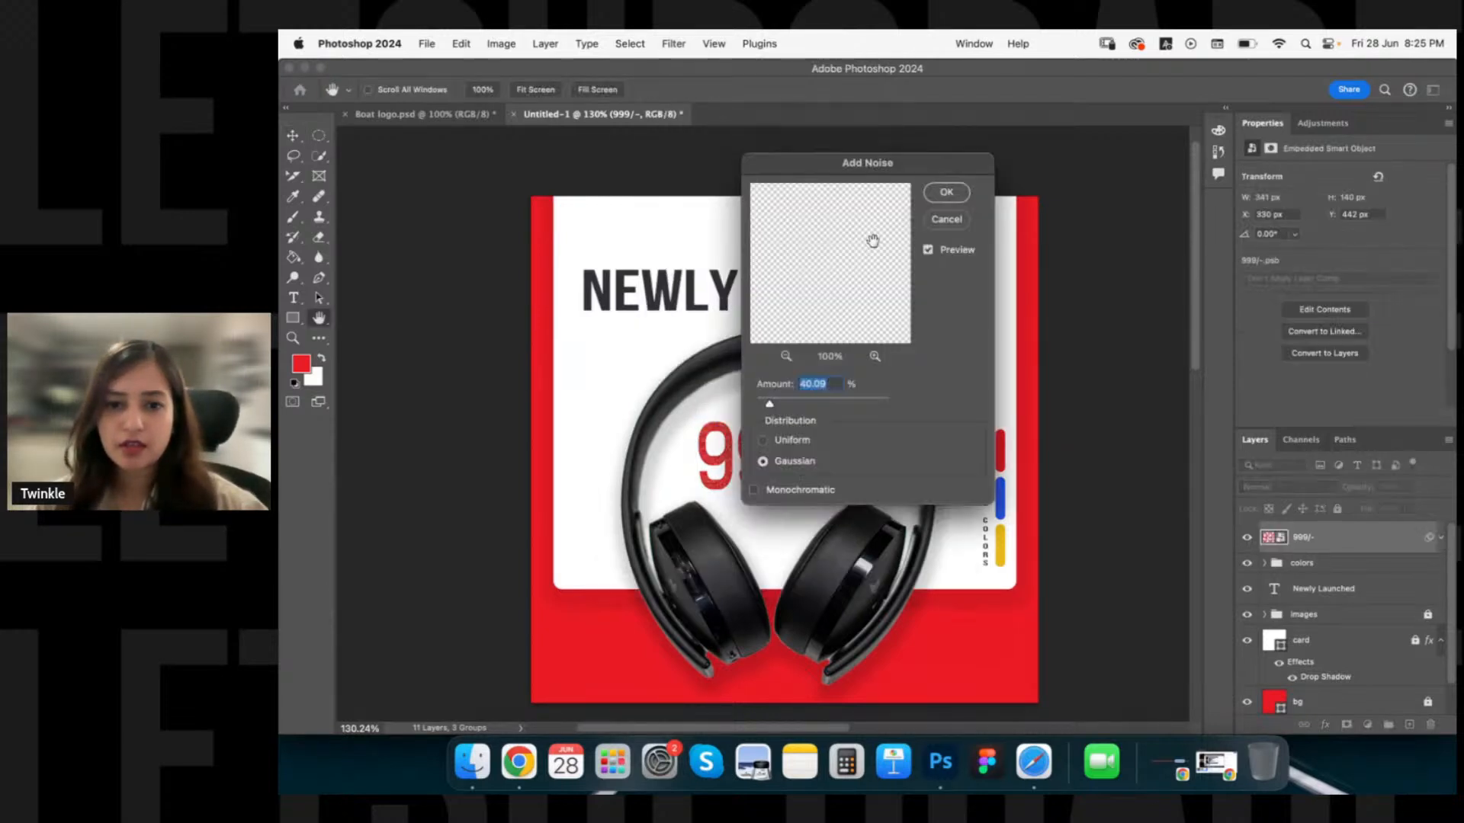
left_click_drag(876, 162, 974, 174)
left_click_drag(867, 415, 862, 418)
left_click(1049, 203)
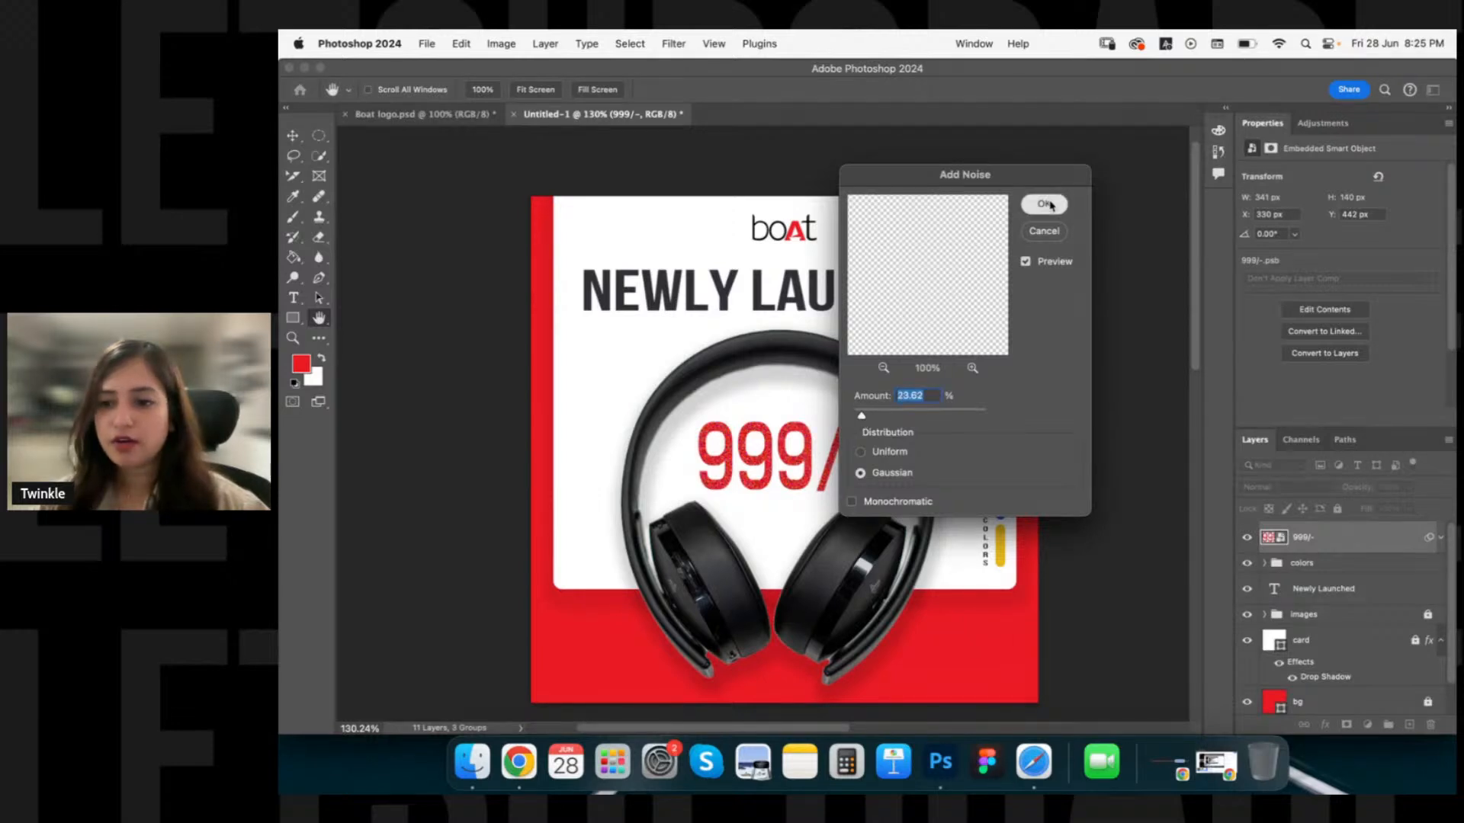
Add a red Outer Glow to the 999/- layer and set its opacity to 20%.
double_click(1363, 549)
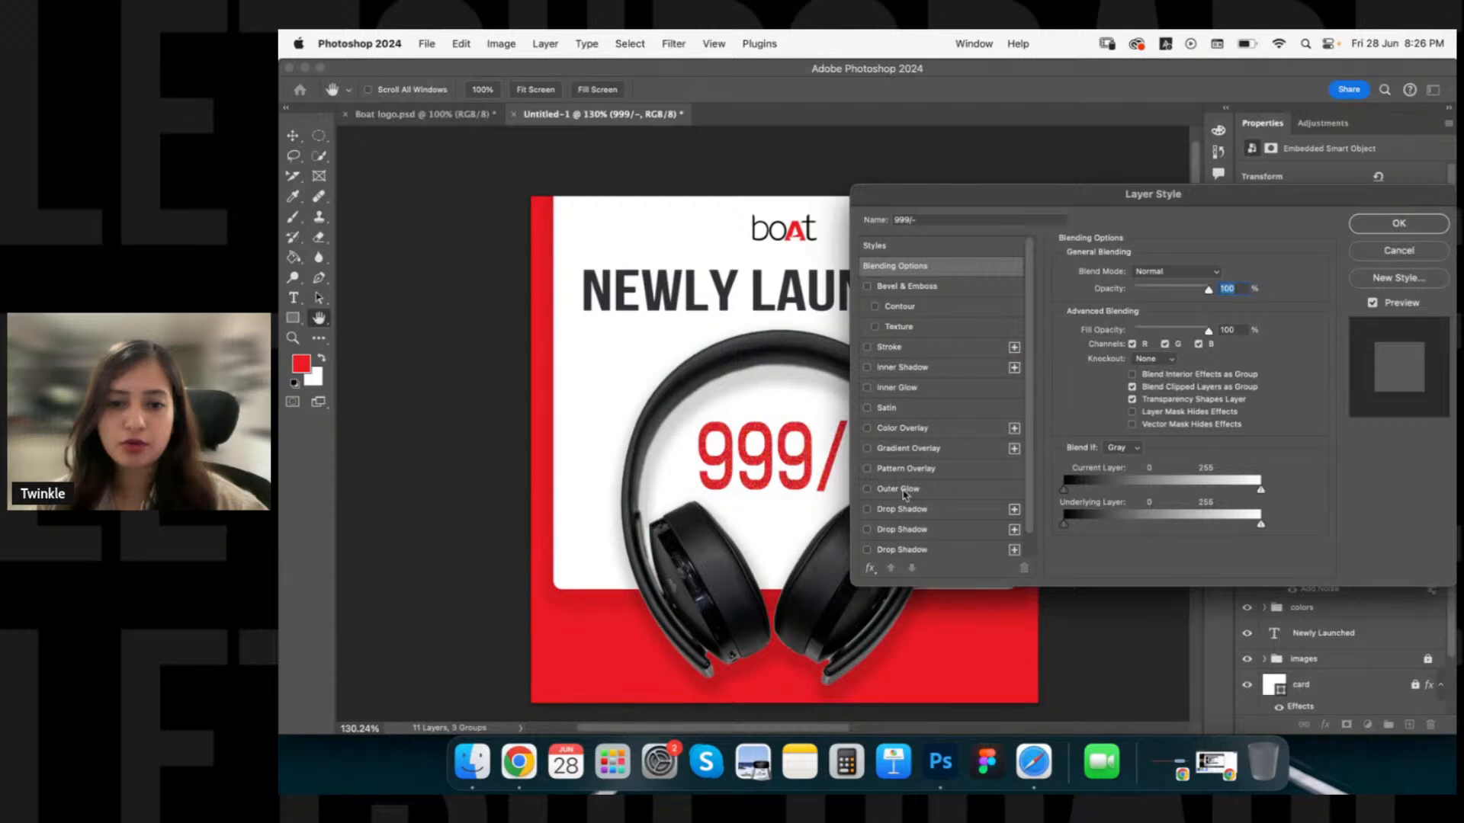
left_click(867, 488)
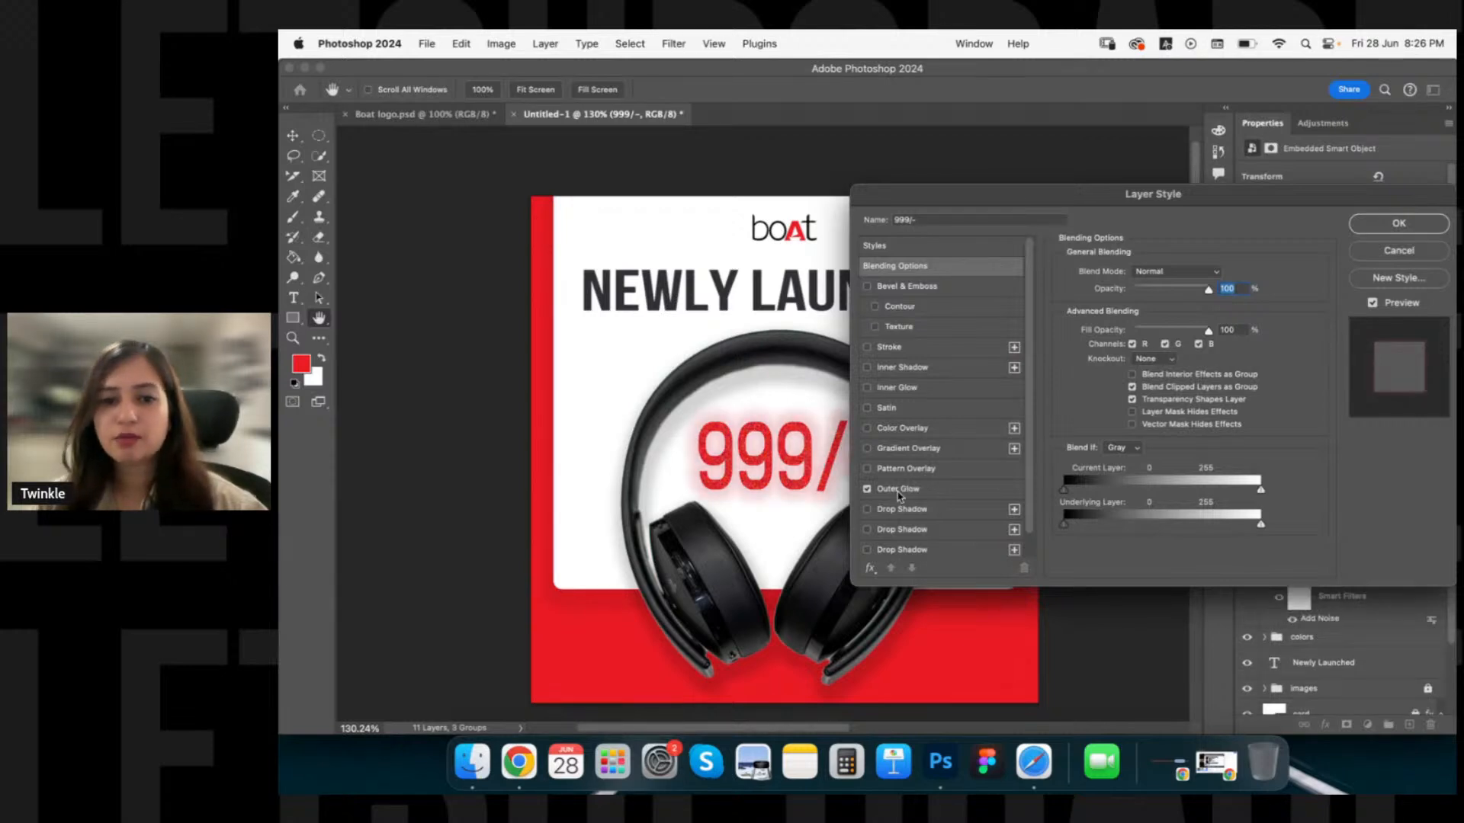
left_click_drag(1178, 291, 1210, 331)
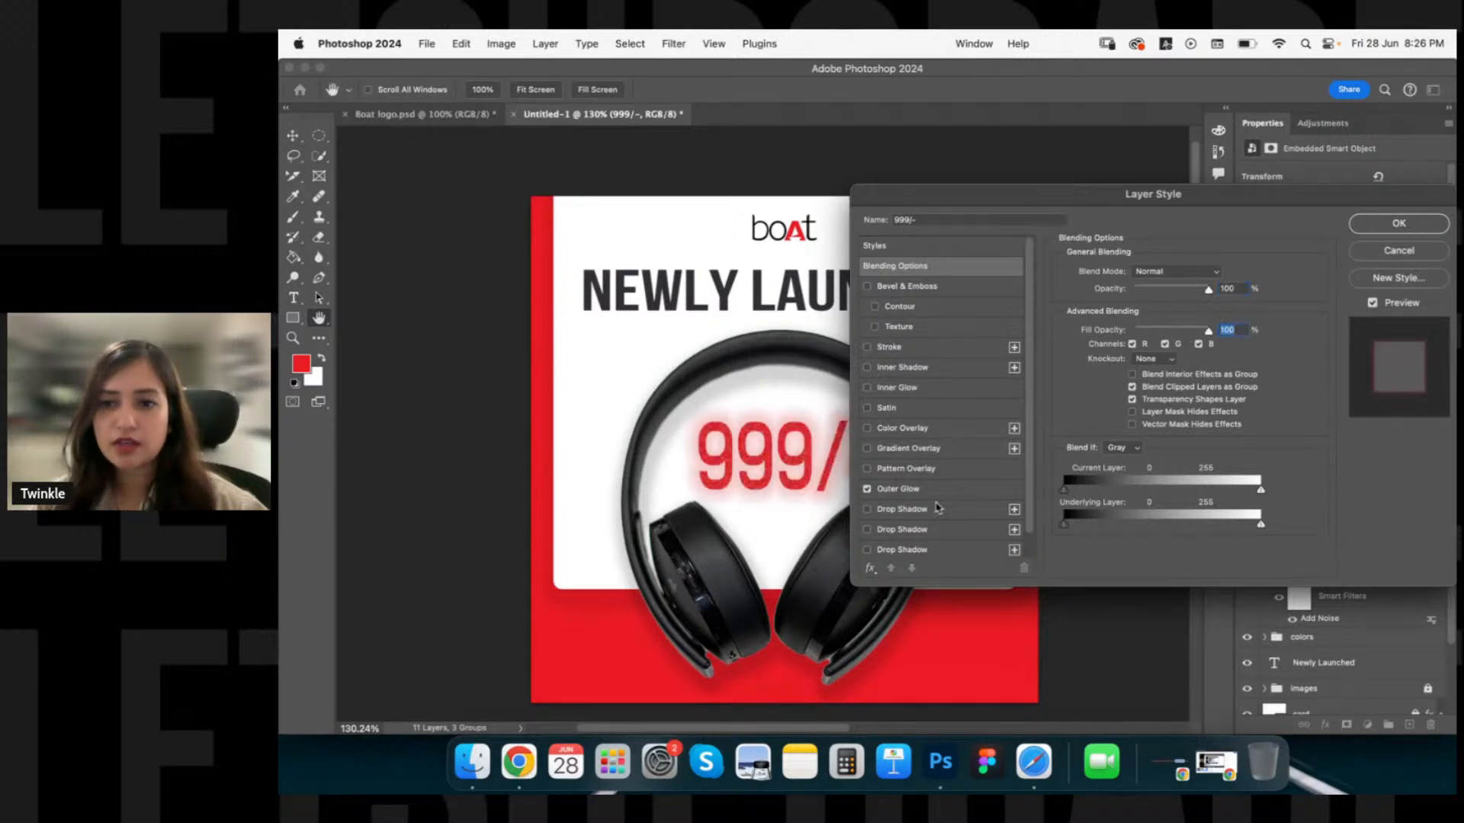
left_click(943, 490)
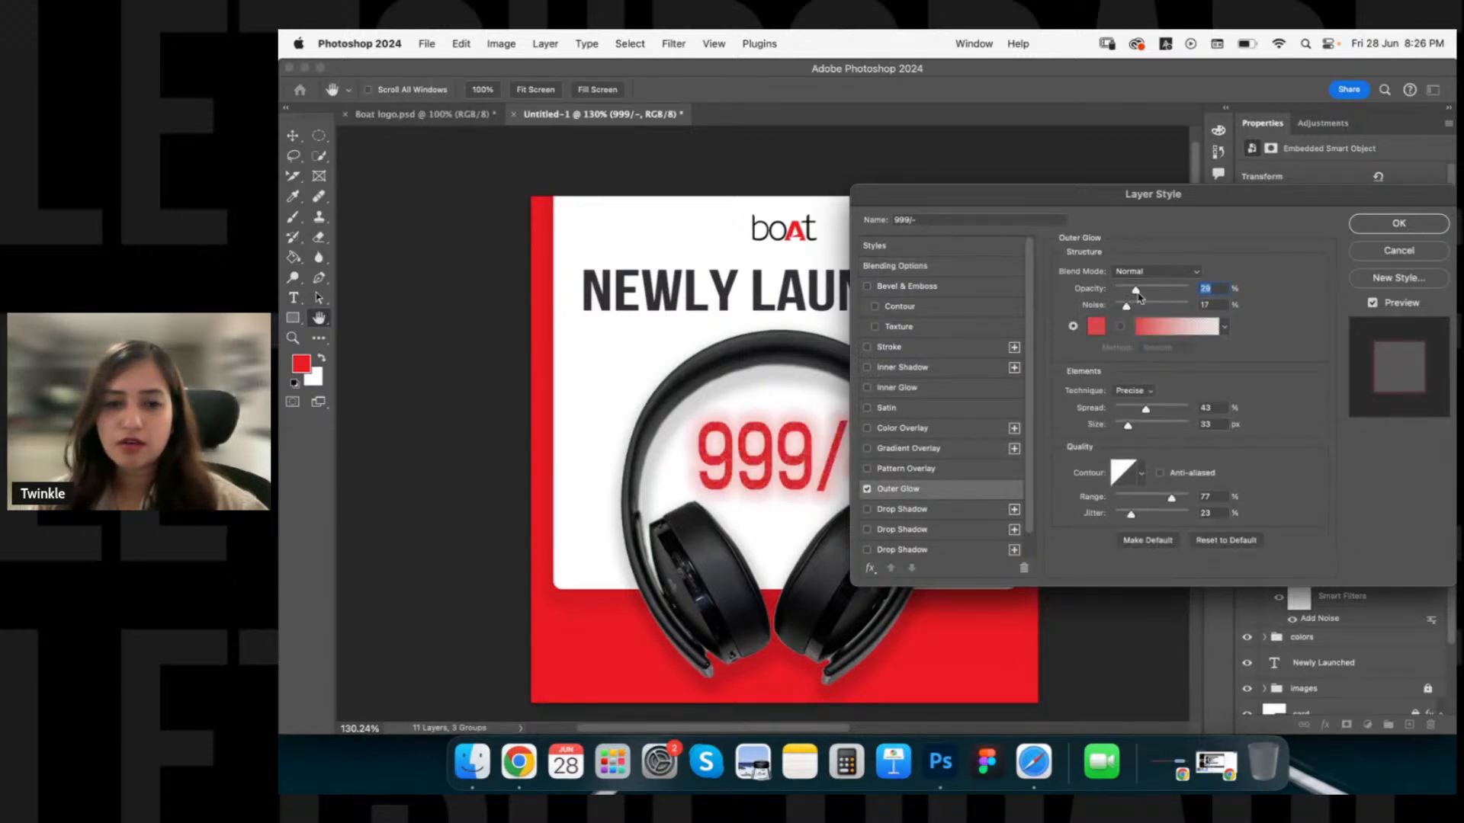
left_click_drag(1138, 295, 1128, 295)
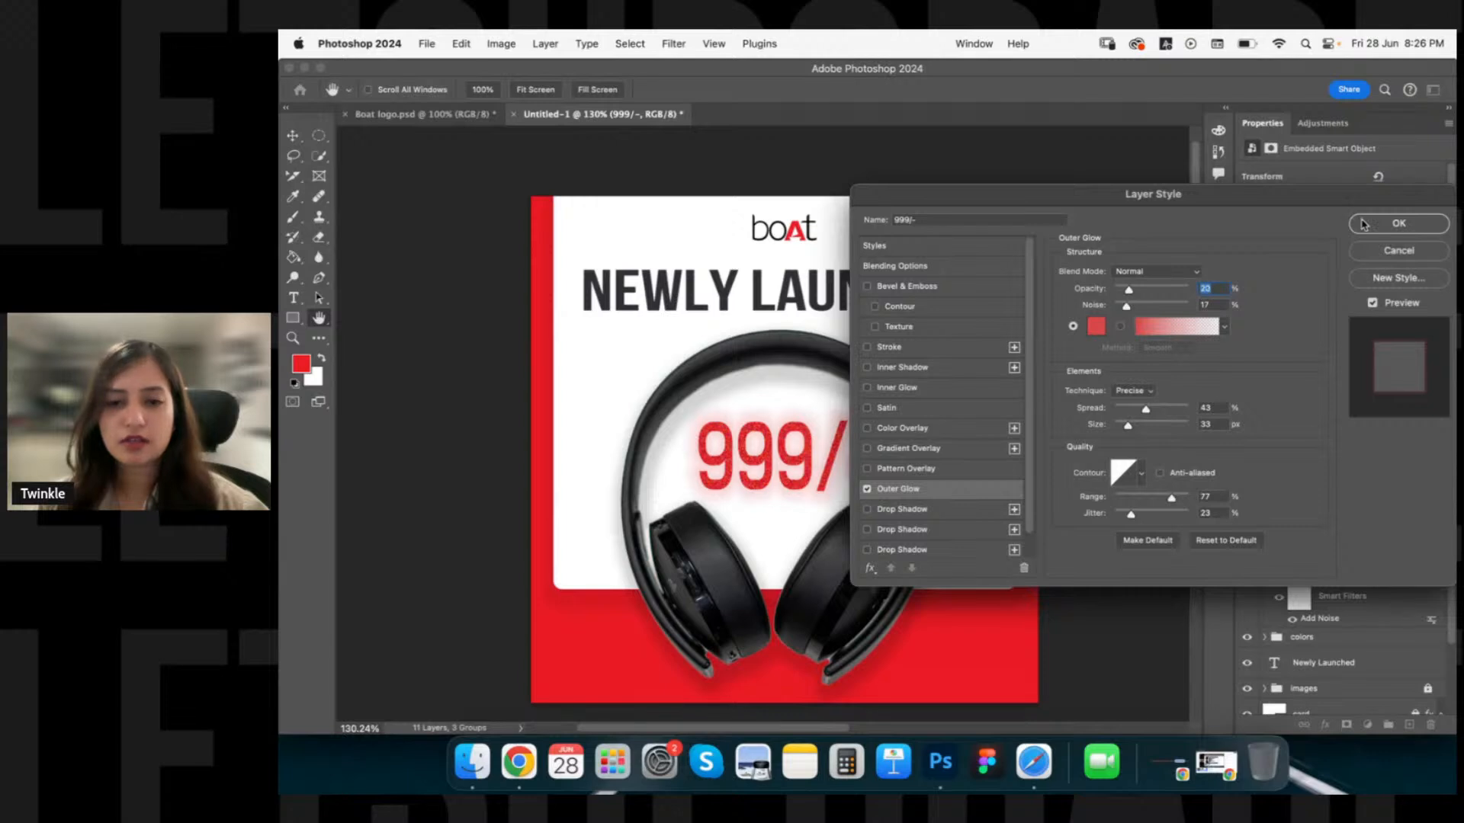
left_click(1364, 224)
left_click(1098, 421)
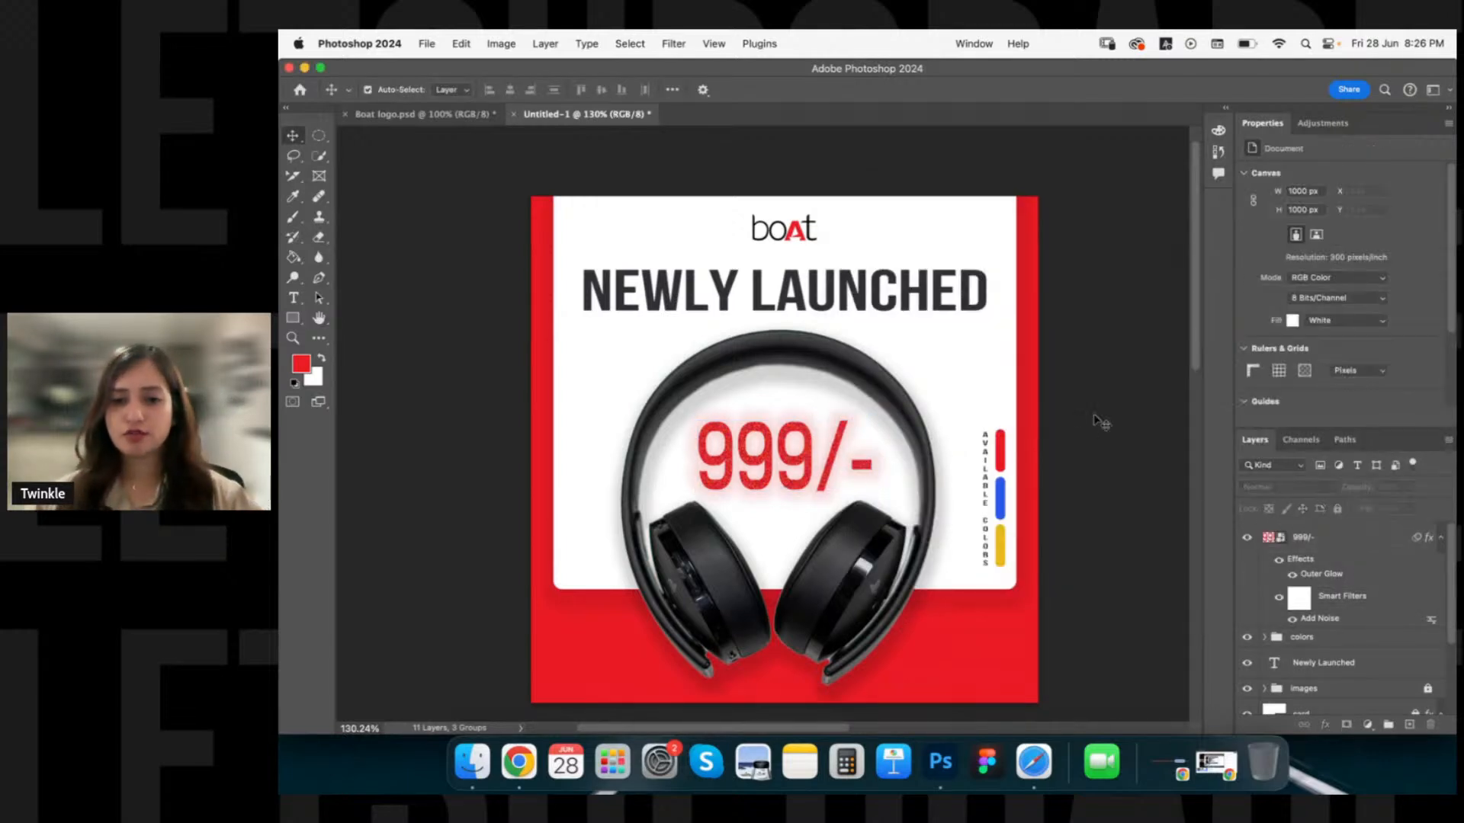
Switch to Finder, open the brief screenshot on the Desktop to review the poster requirements, and return to Photoshop.
left_click_drag(1055, 420, 1056, 353)
left_click(473, 755)
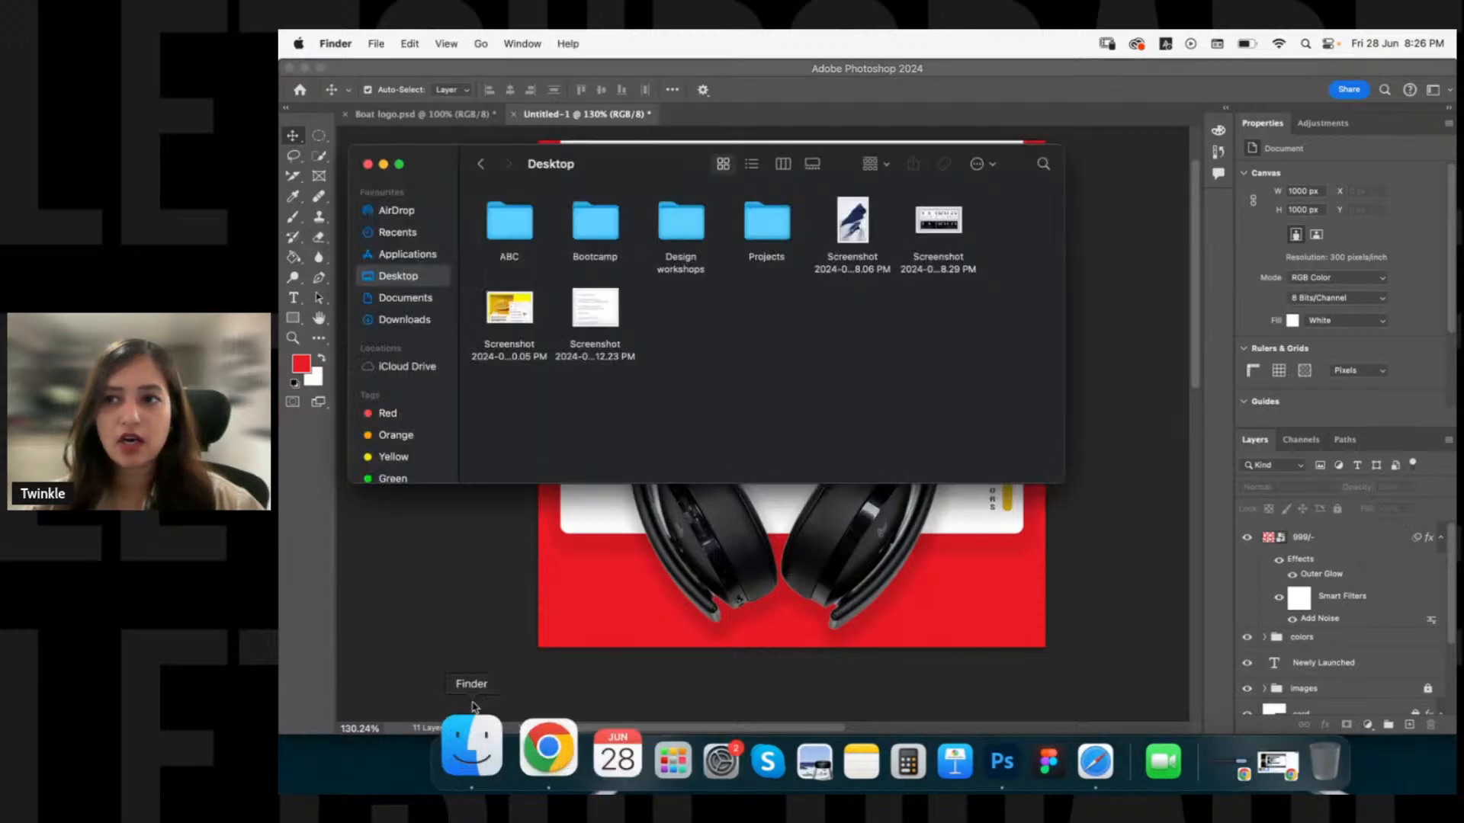
left_click(596, 309)
double_click(596, 309)
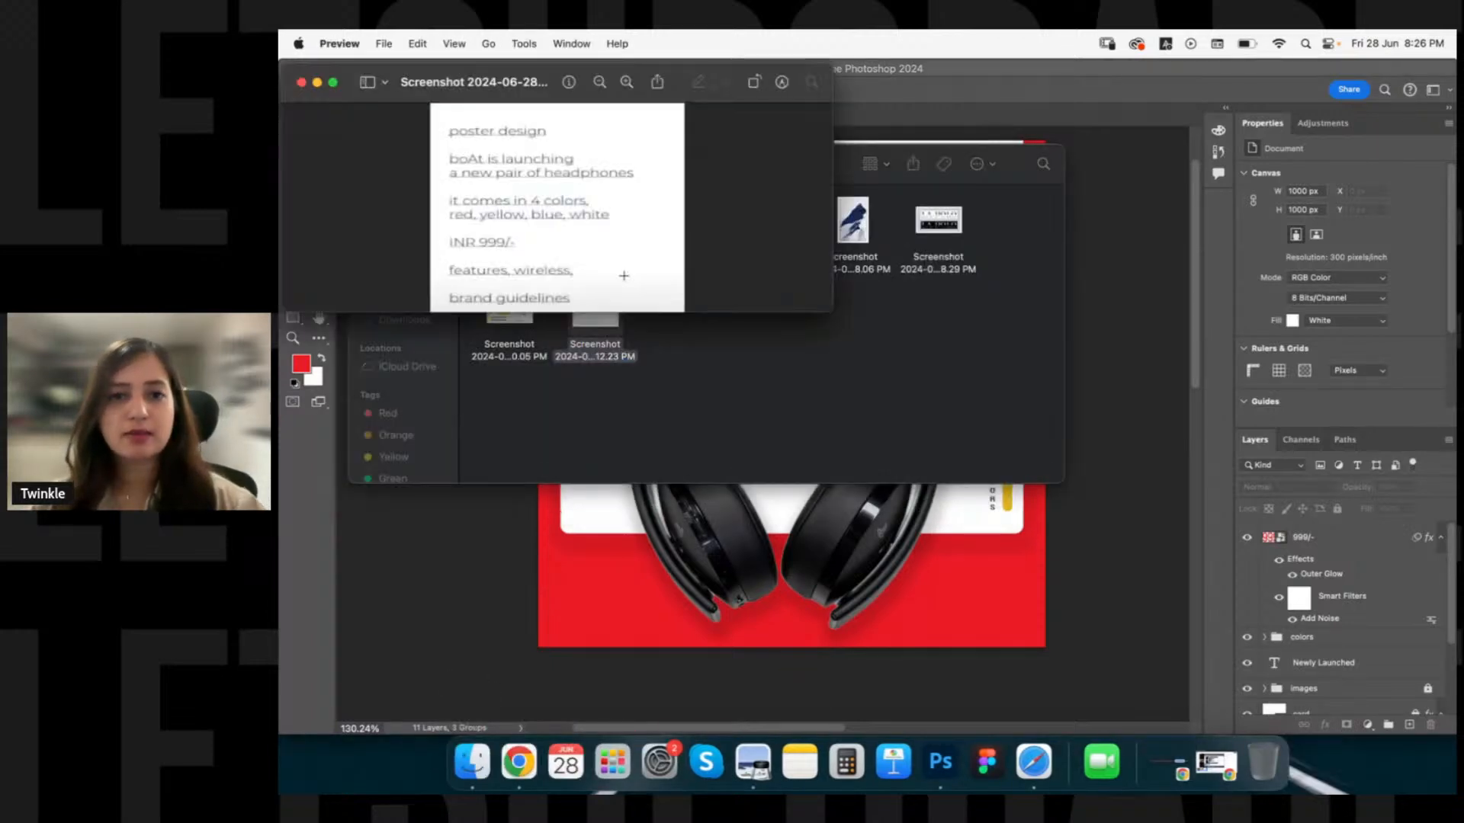
key("super+w")
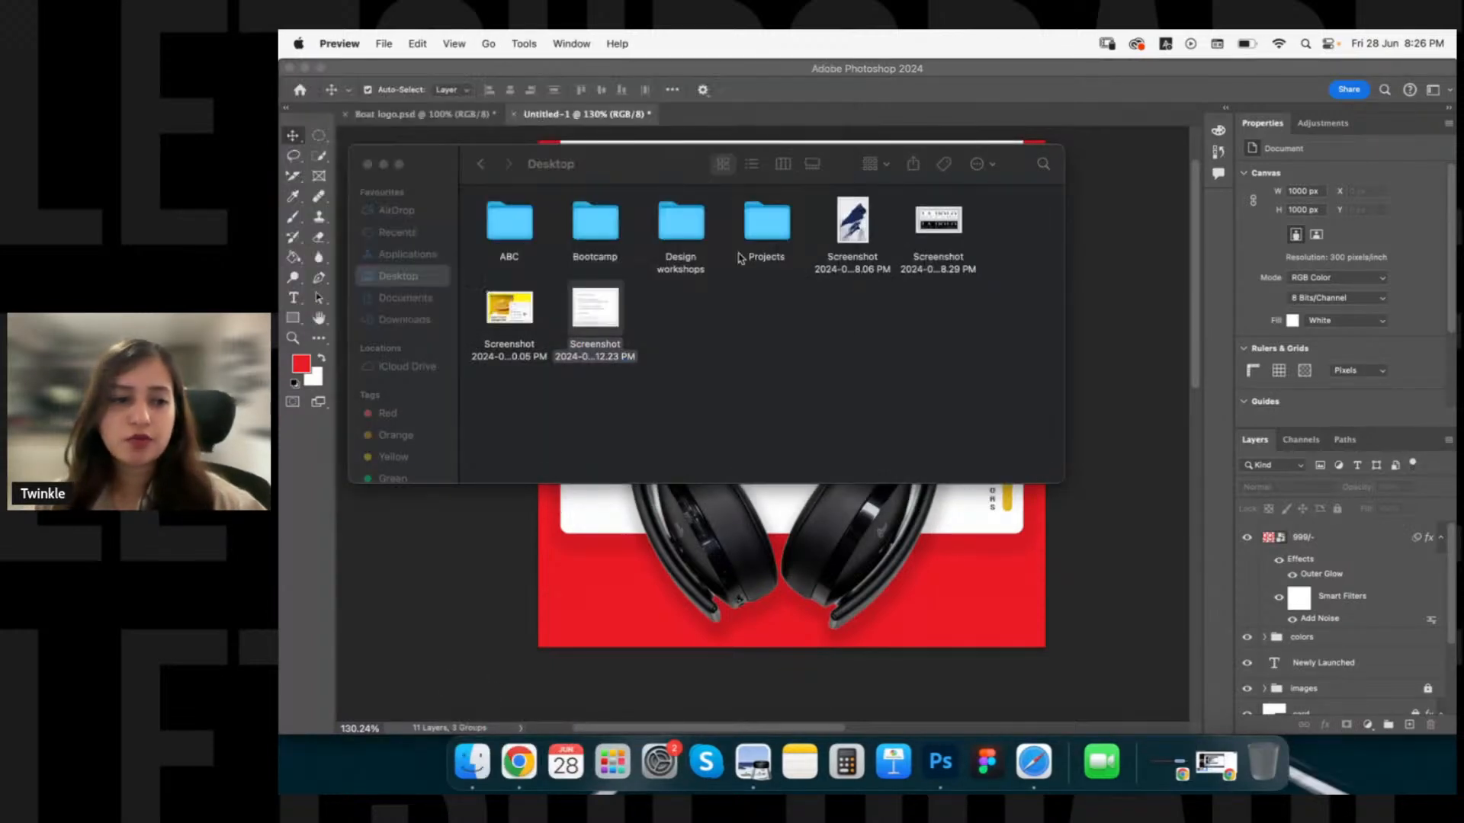
left_click(562, 315)
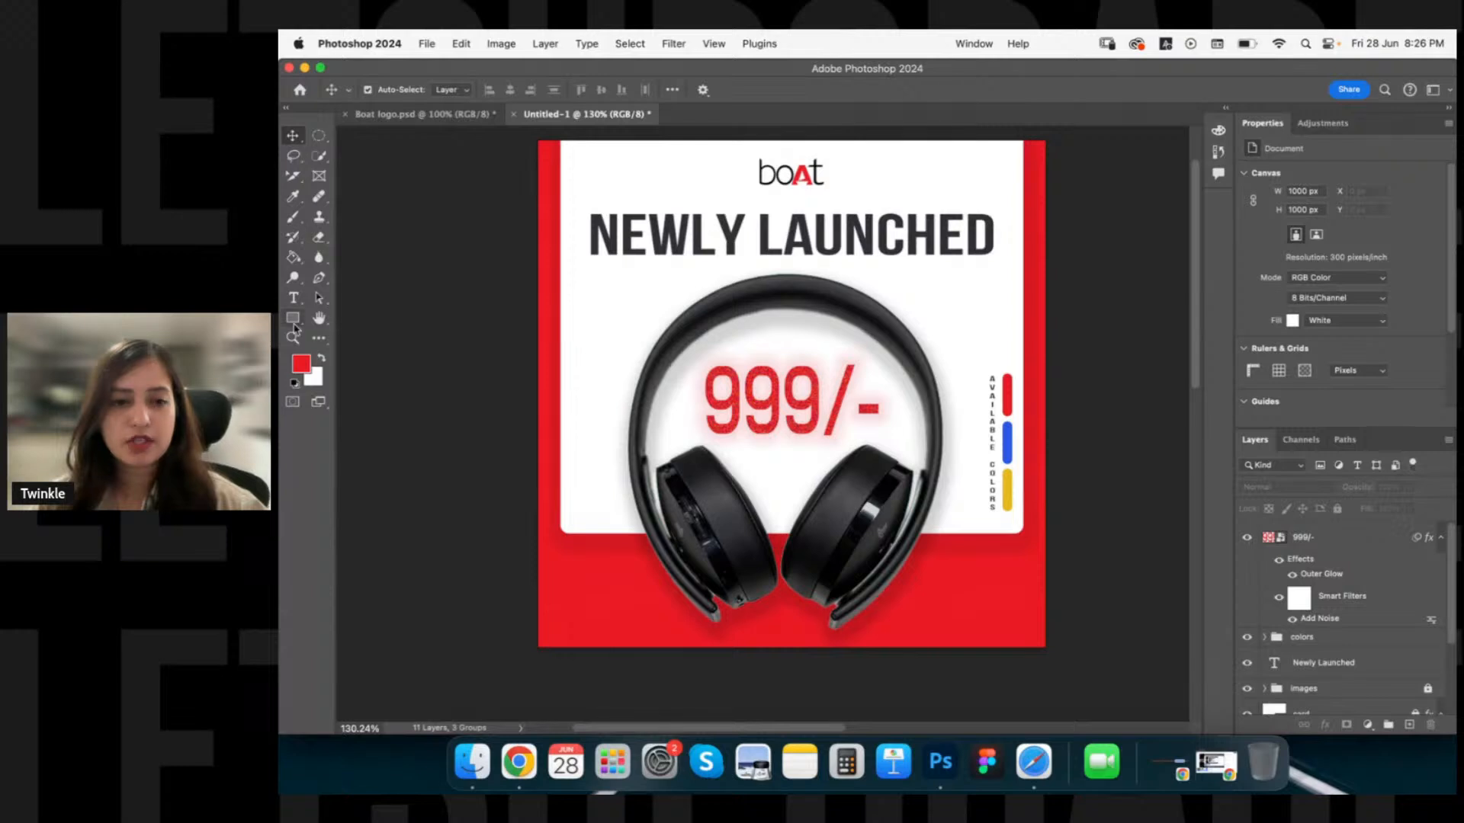
Draw a small red rectangle near the white card's left edge, beside the headband, and widen it to 59 × 46 px.
left_click(293, 318)
left_click_drag(574, 320, 590, 343)
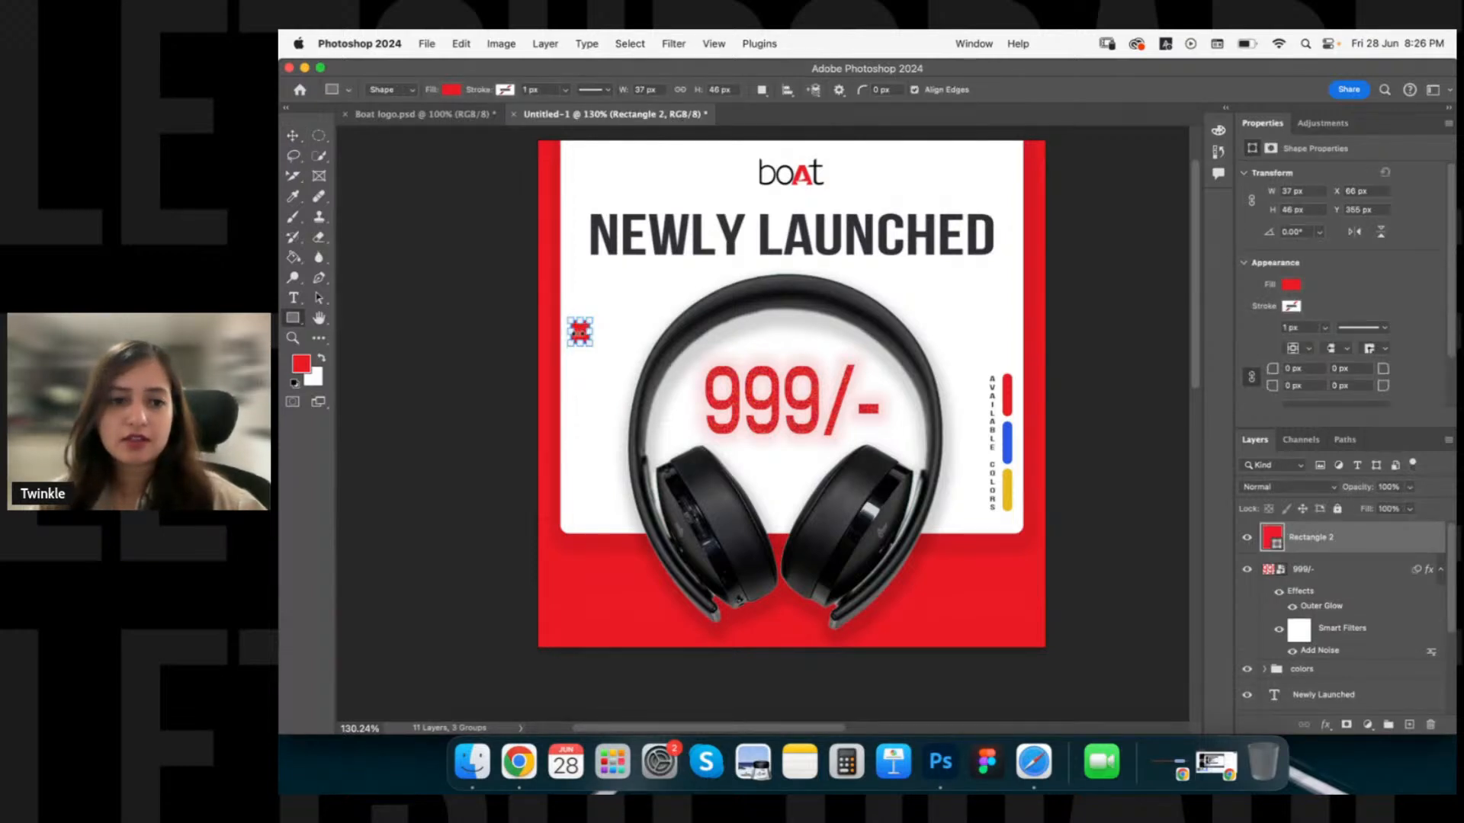
key("v")
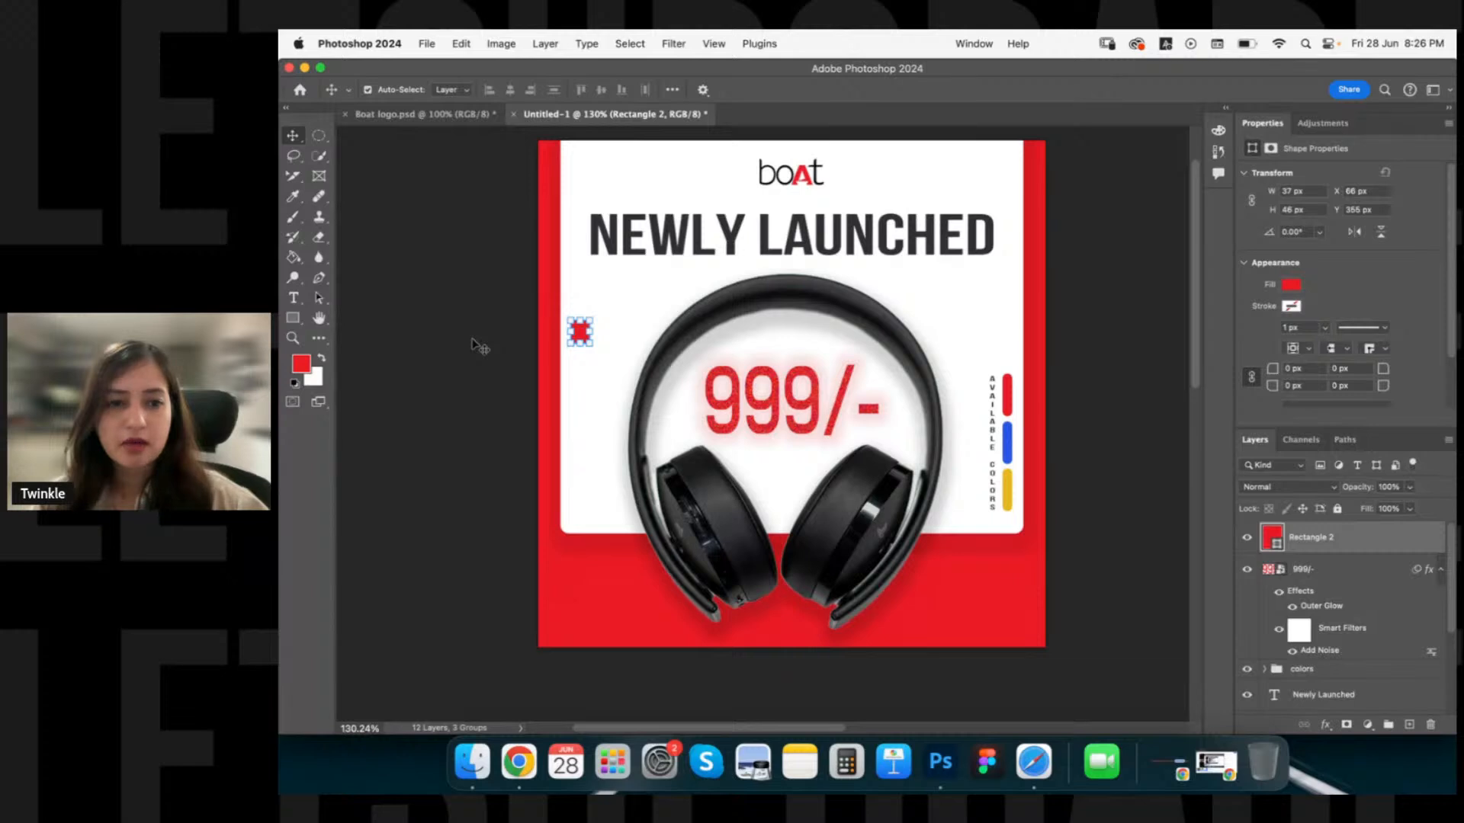
left_click_drag(582, 330, 583, 340)
key("super+z")
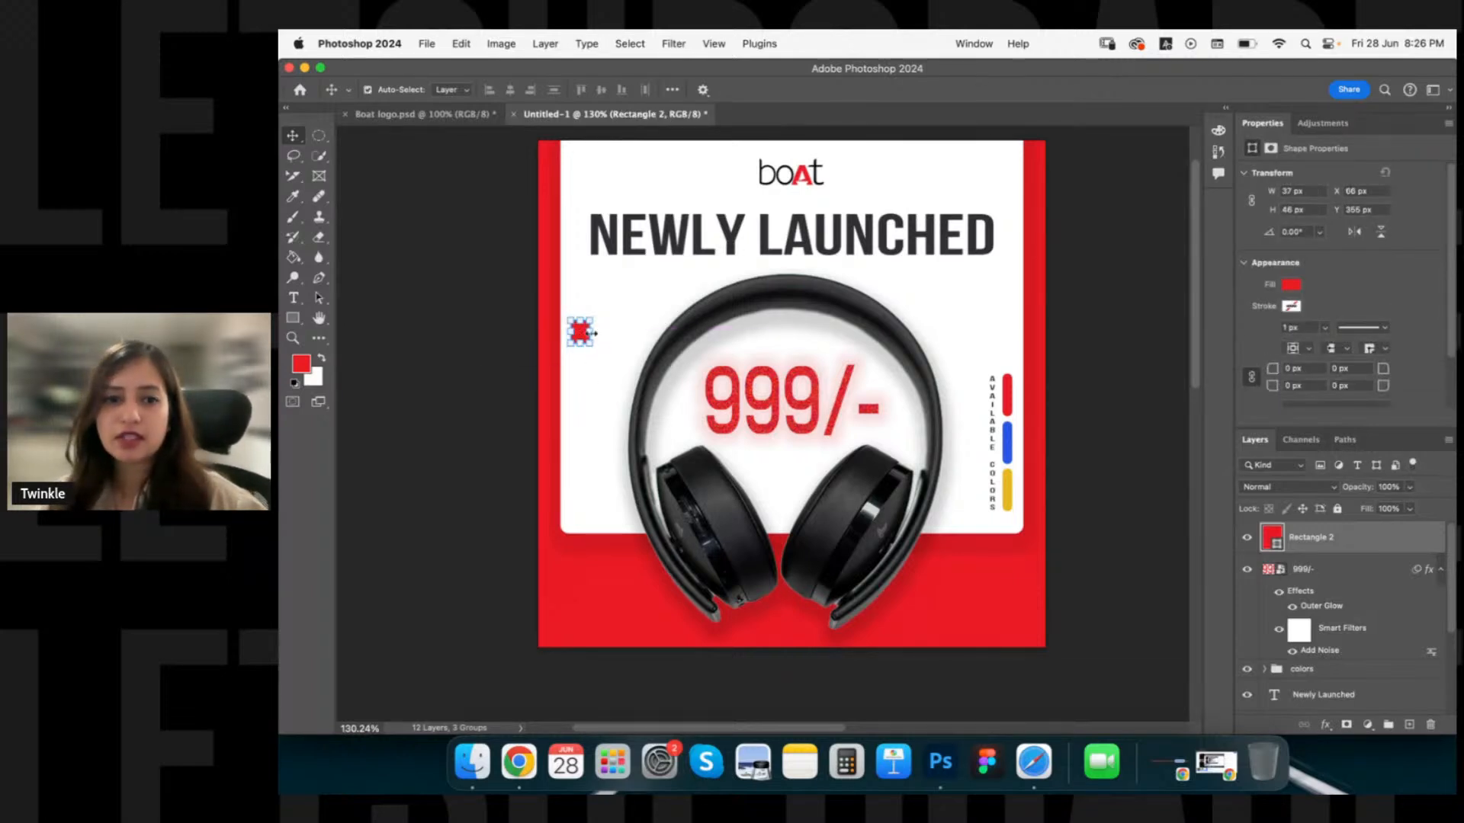
left_click_drag(590, 332, 602, 333)
key("Return")
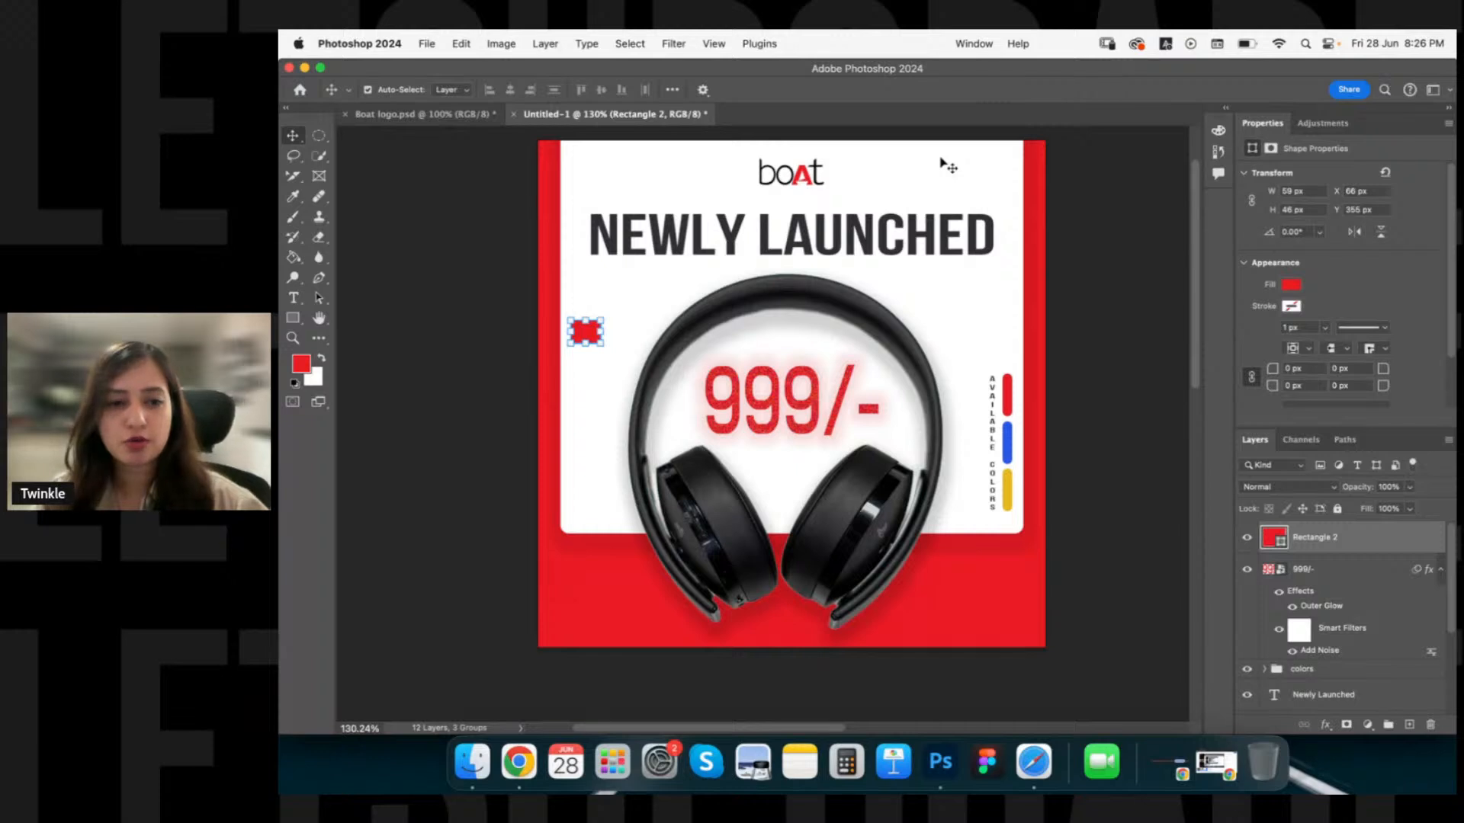
Duplicate the small red rectangle straight down onto the red band at the poster's lower-left corner.
left_click_drag(585, 320, 562, 623)
key("cmd+z")
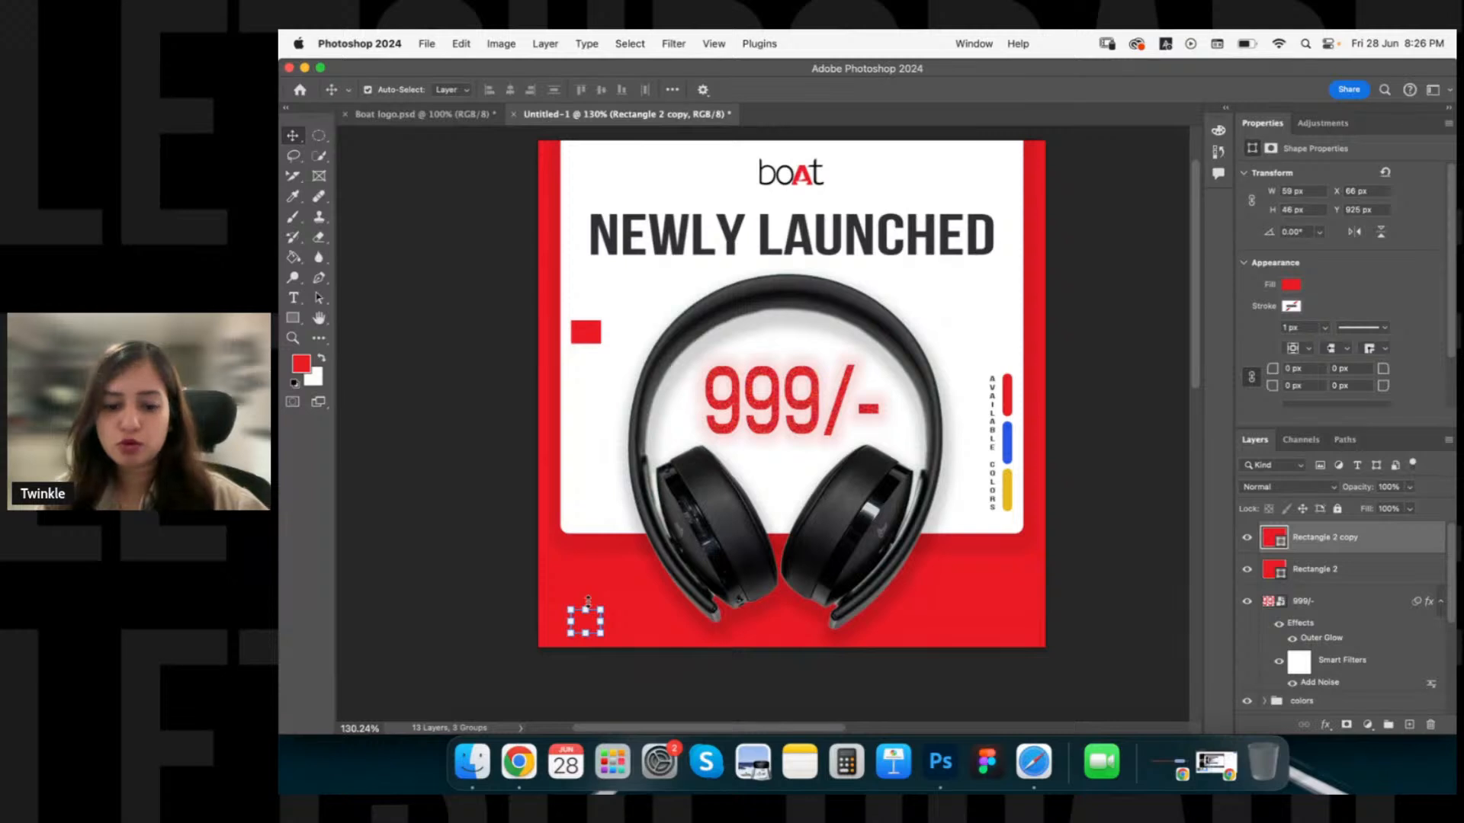
left_click(1066, 358)
left_click(1007, 436)
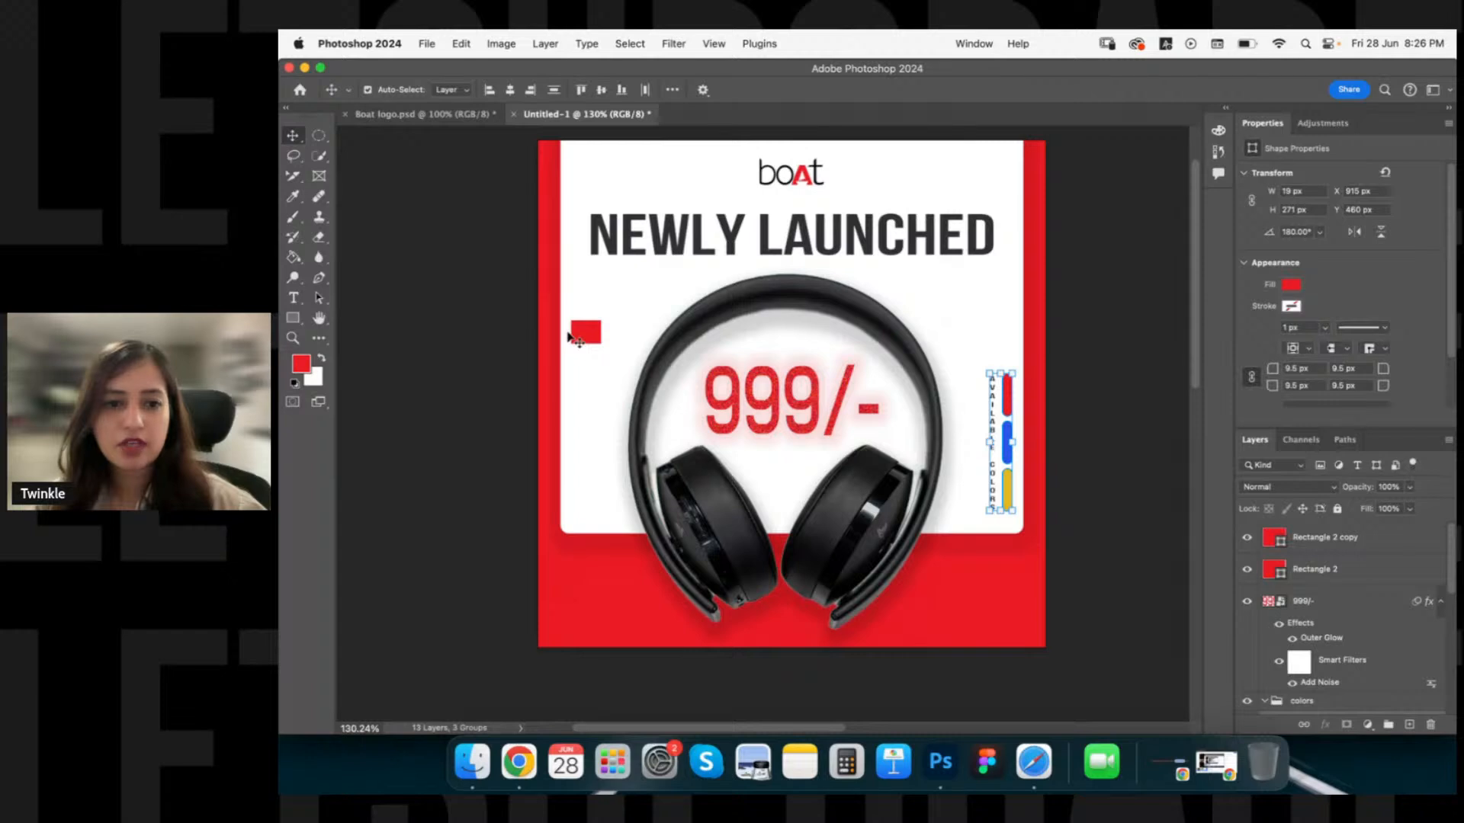
left_click(570, 336)
left_click(535, 373)
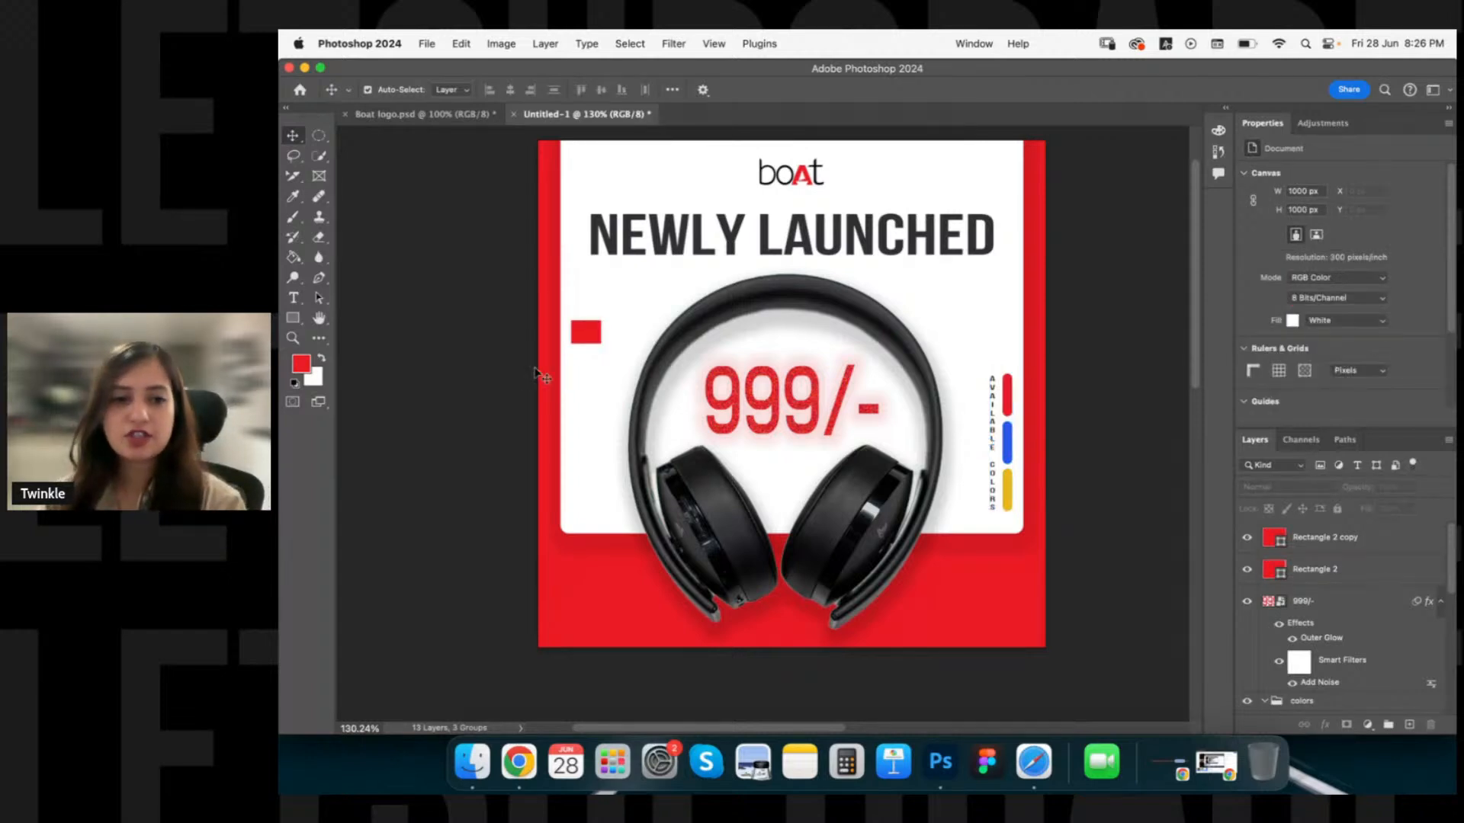
Delete both small red rectangles, the one beside the headband and its copy on the lower red band, and clear the selection.
left_click(586, 334)
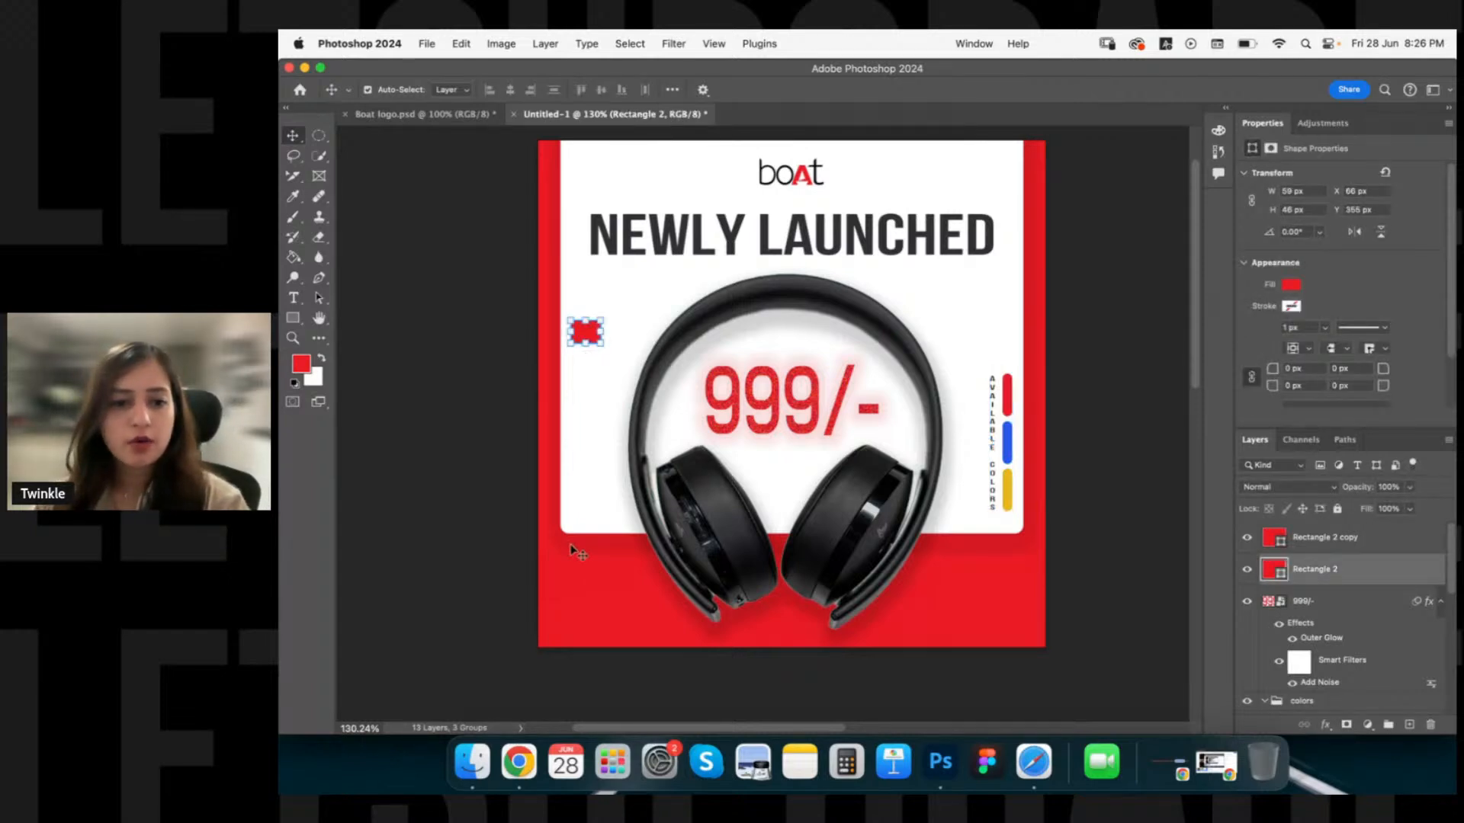
left_click_drag(575, 550, 602, 652)
key("Delete")
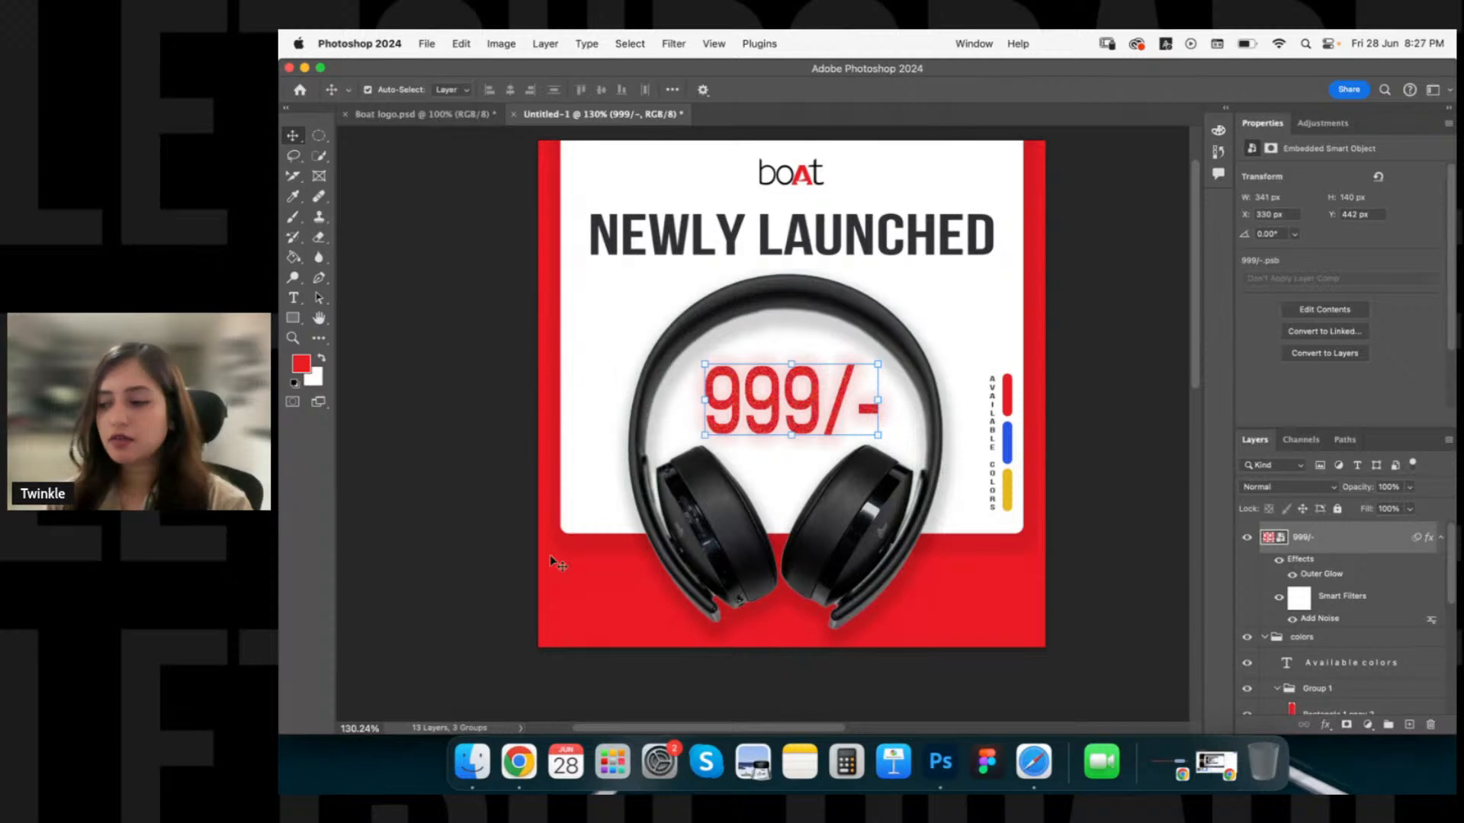
left_click(550, 562)
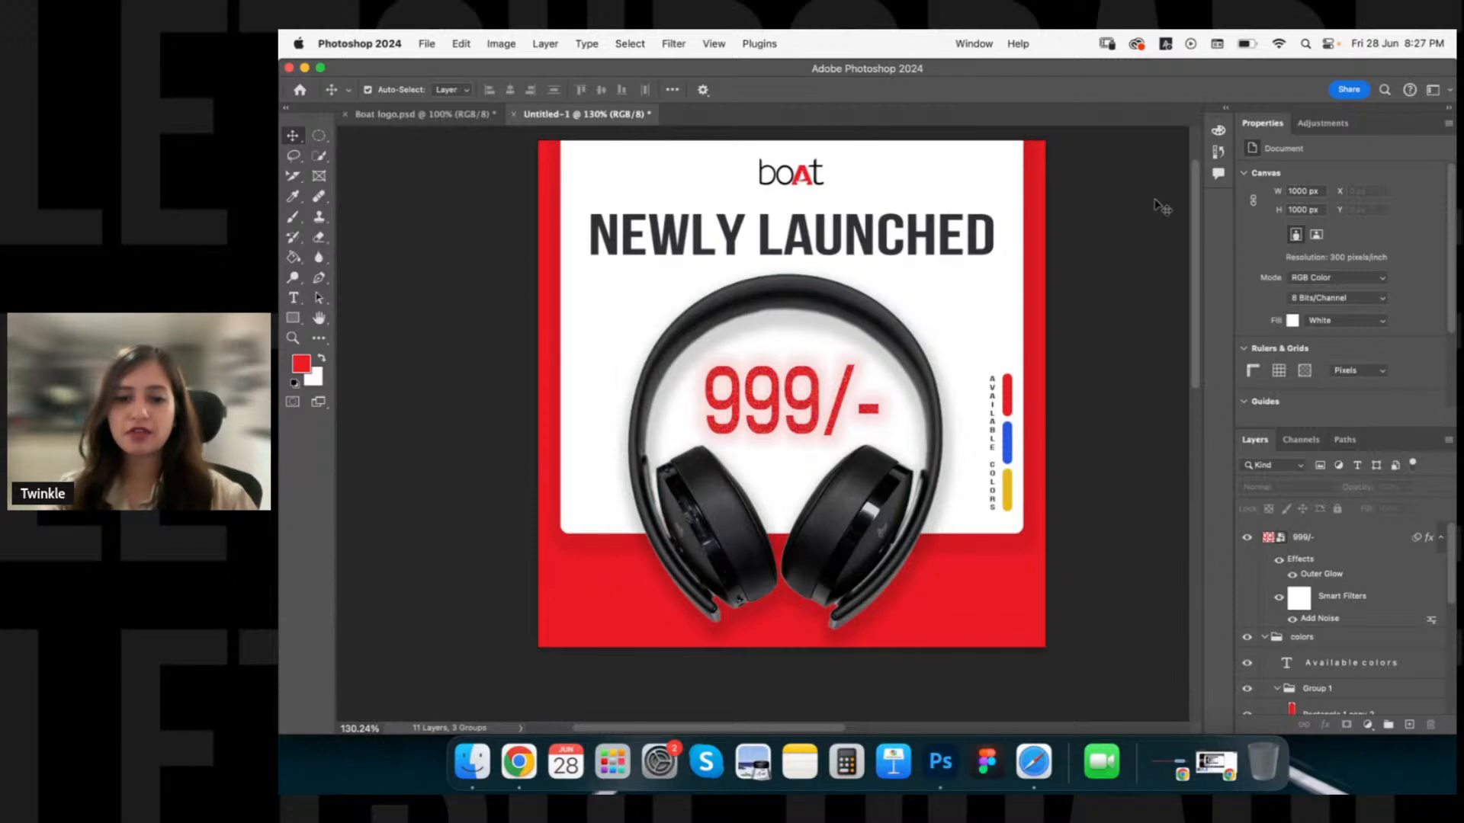
scroll(1160, 206, "up", 1)
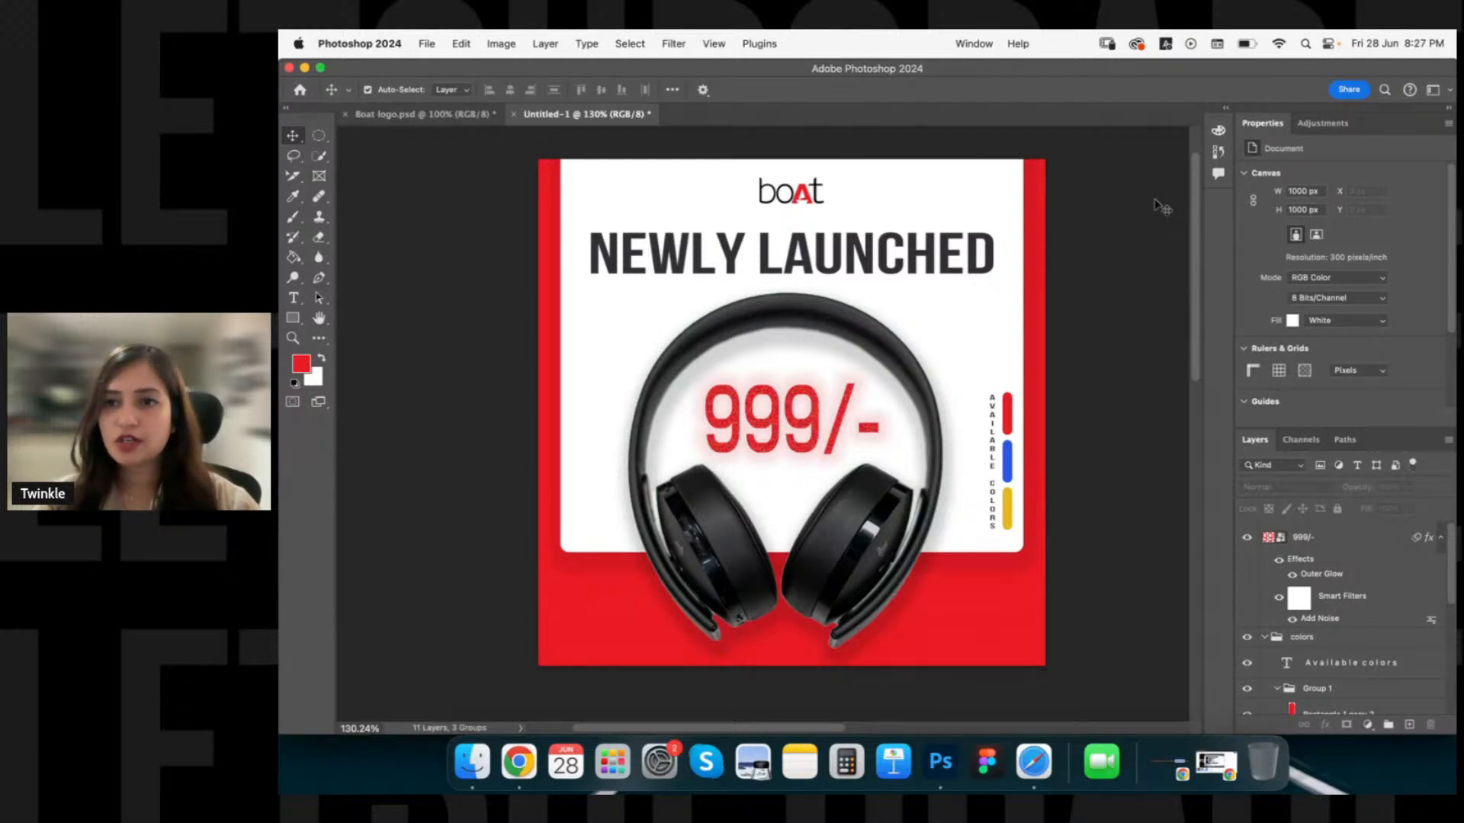
Switch to Safari, open the Day 4 YouTube livestream and read through its live chat down to the newest messages.
key("ctrl+Right")
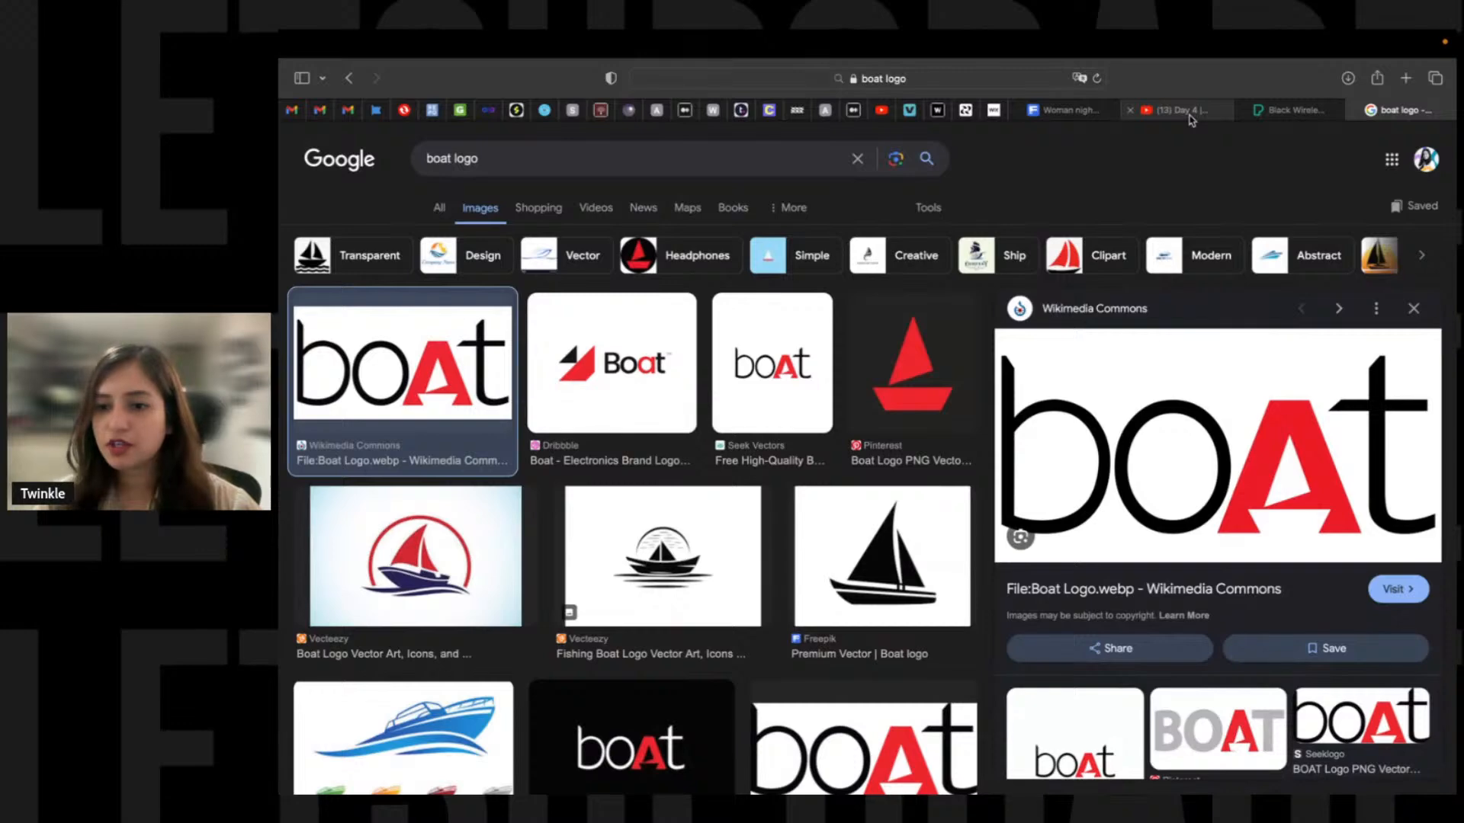
left_click(1183, 111)
scroll(1239, 461, "down", 2)
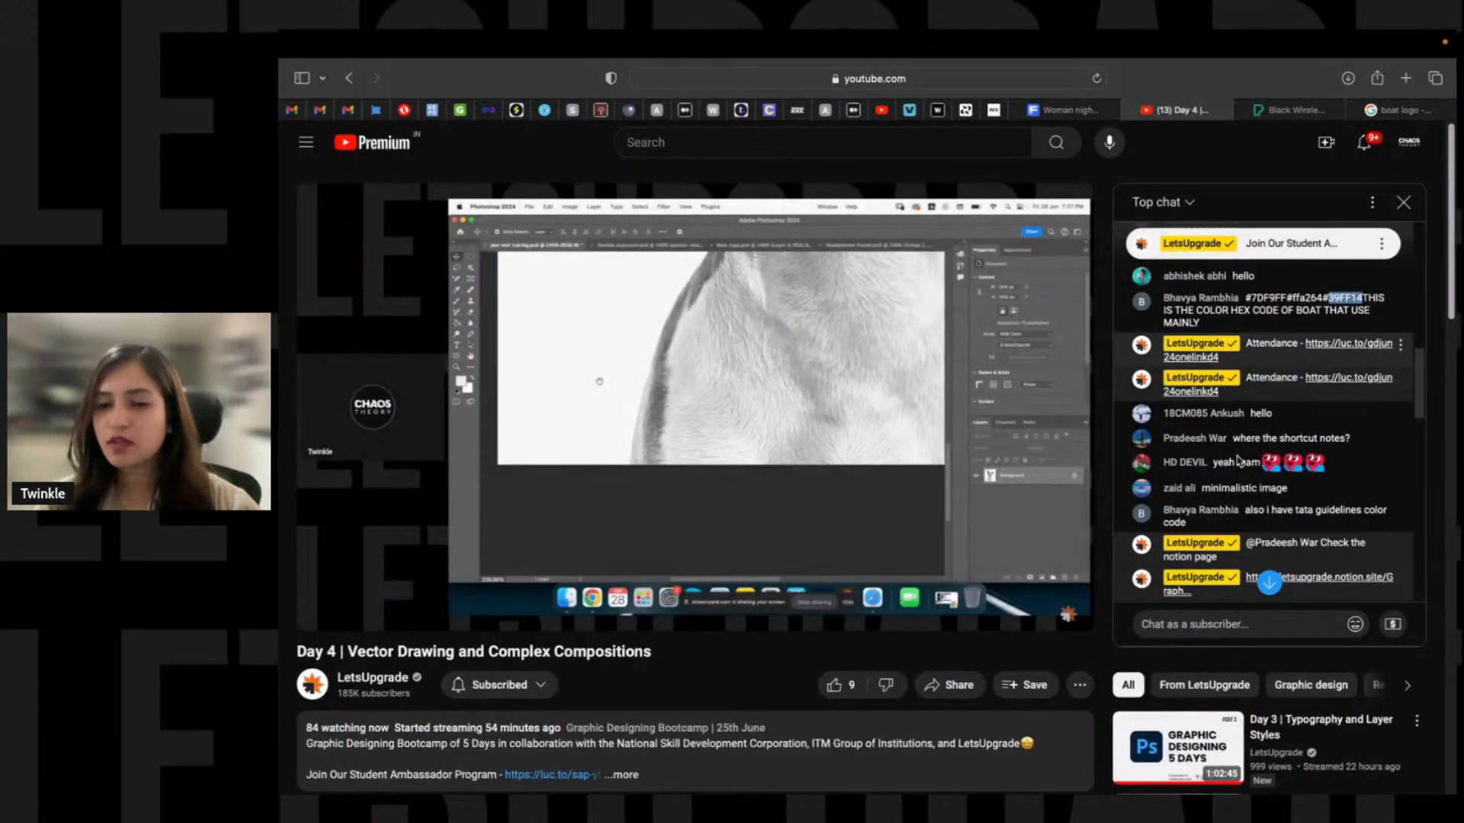
scroll(1239, 461, "down", 3)
scroll(1238, 460, "down", 1)
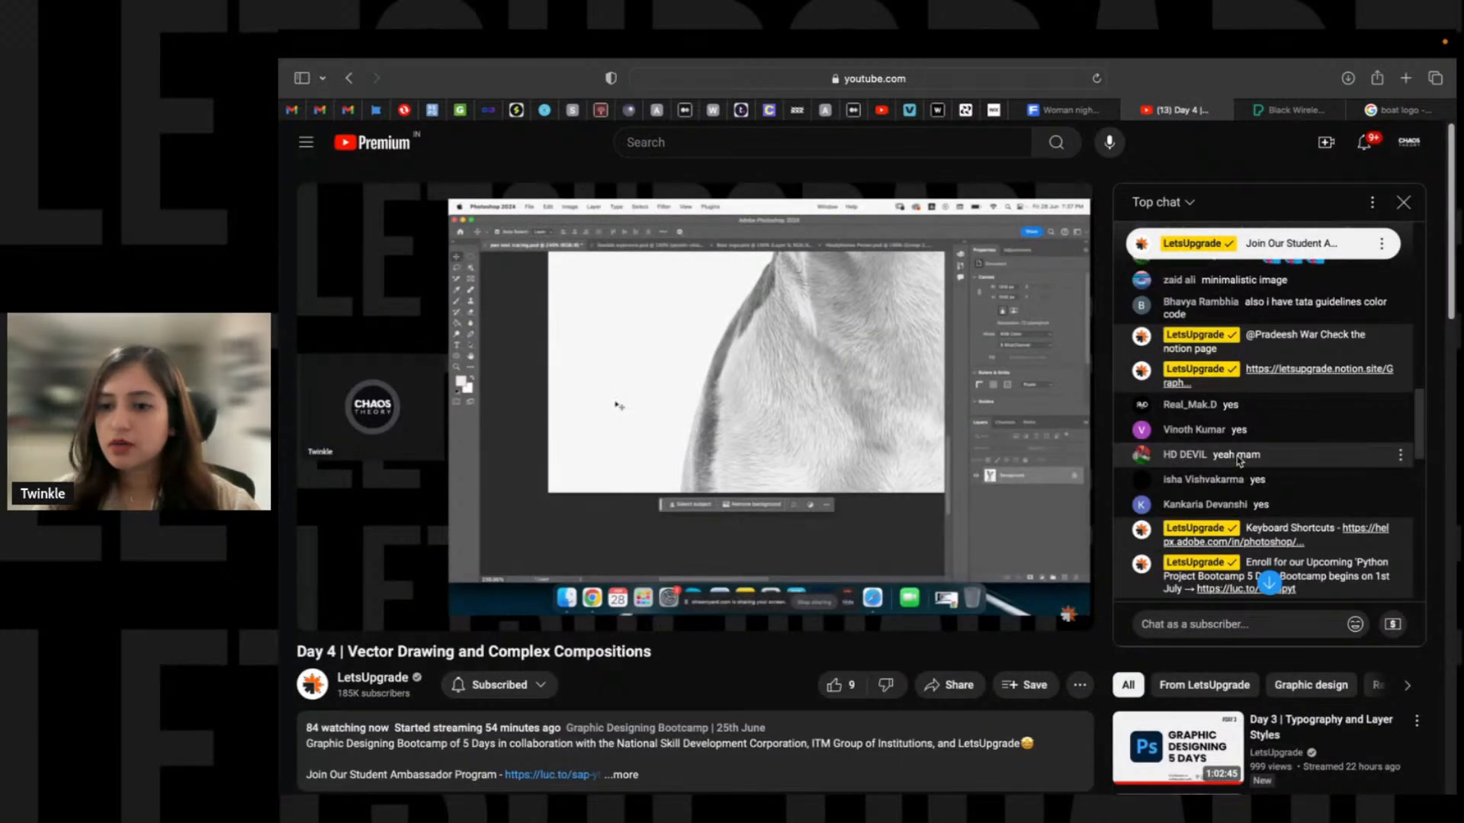
scroll(1239, 460, "down", 2)
scroll(1238, 460, "down", 2)
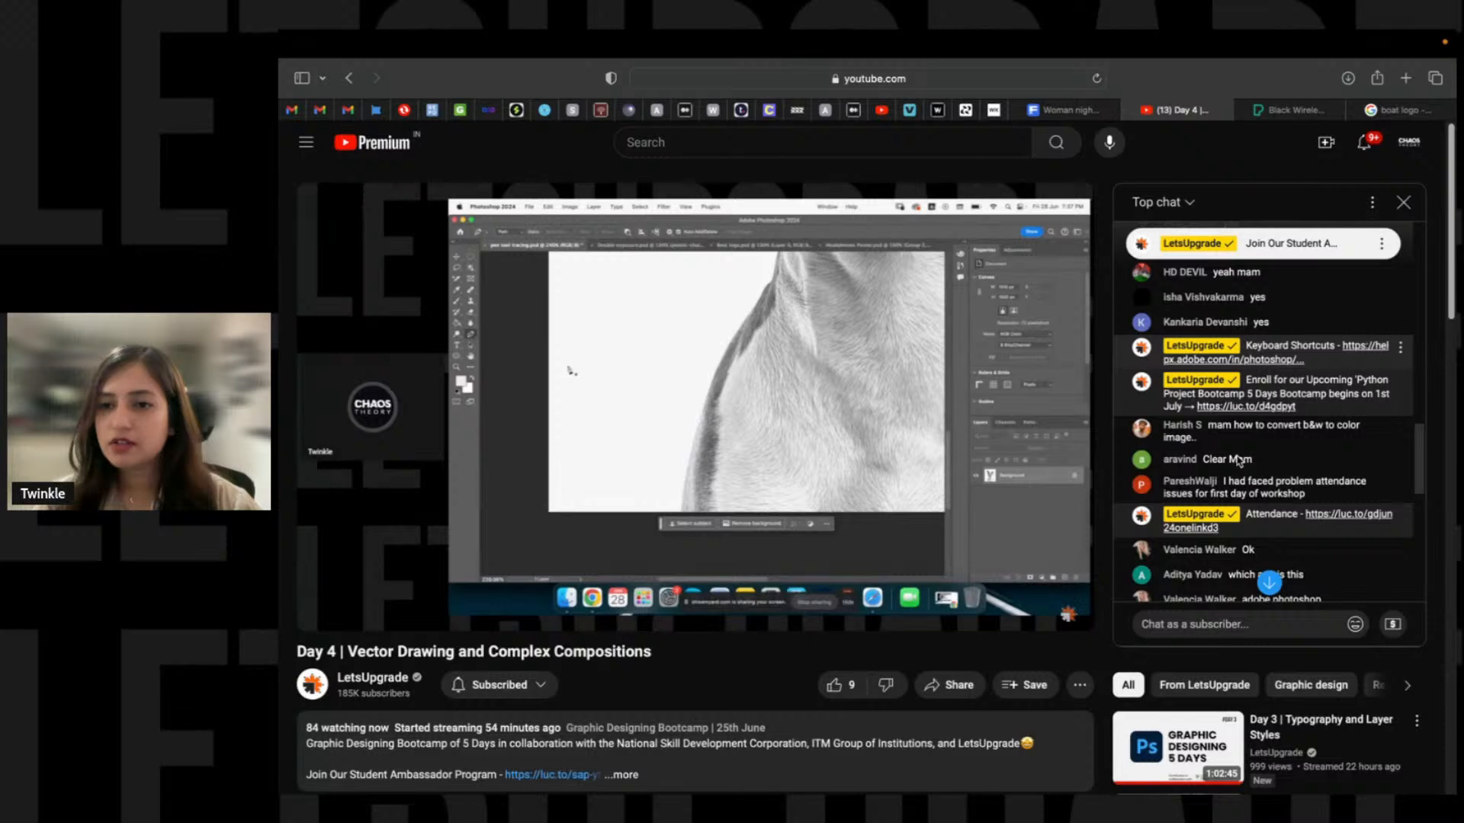
scroll(1238, 460, "down", 1)
scroll(1239, 460, "down", 2)
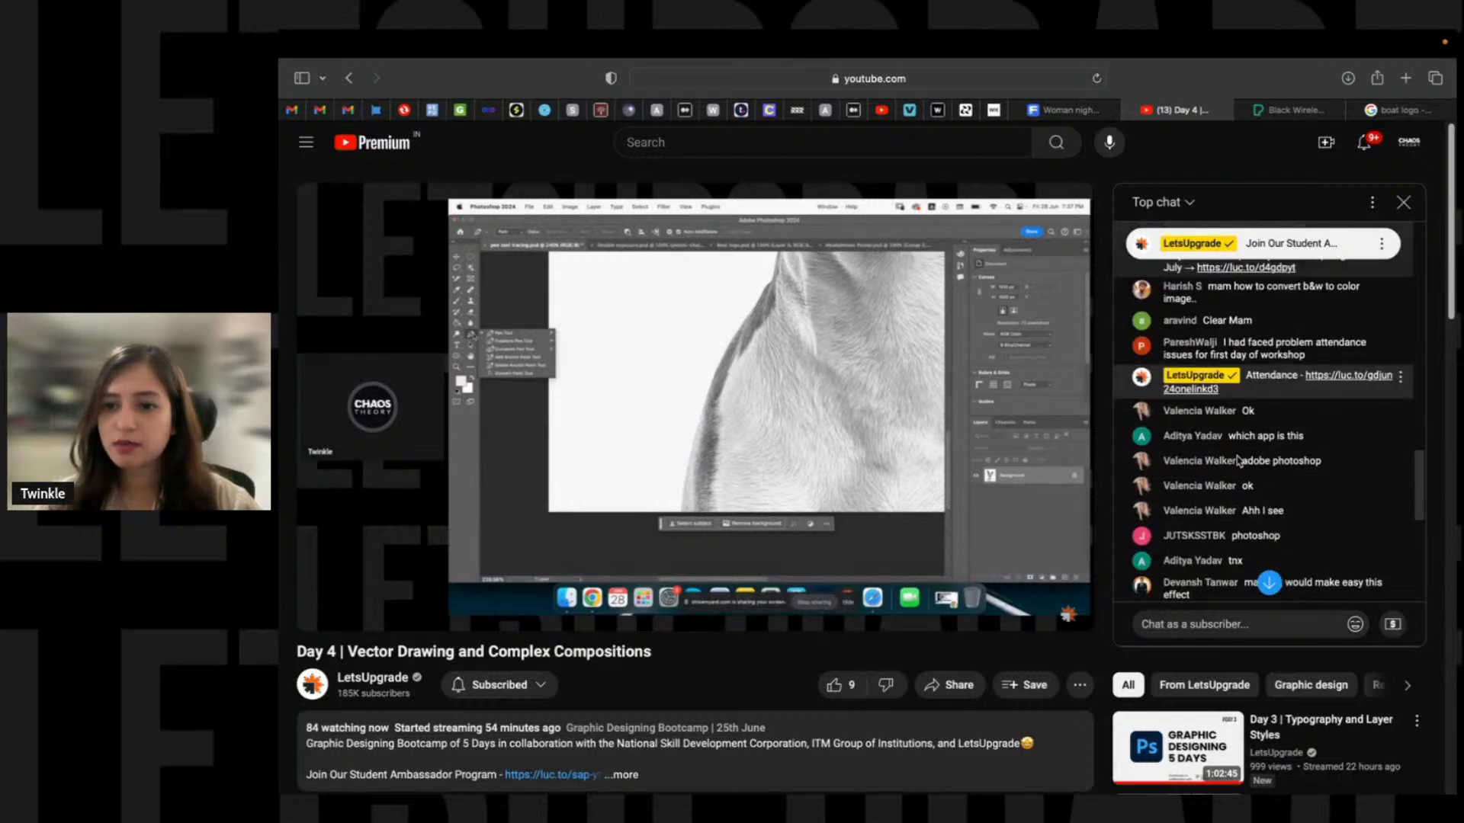
scroll(1238, 460, "down", 1)
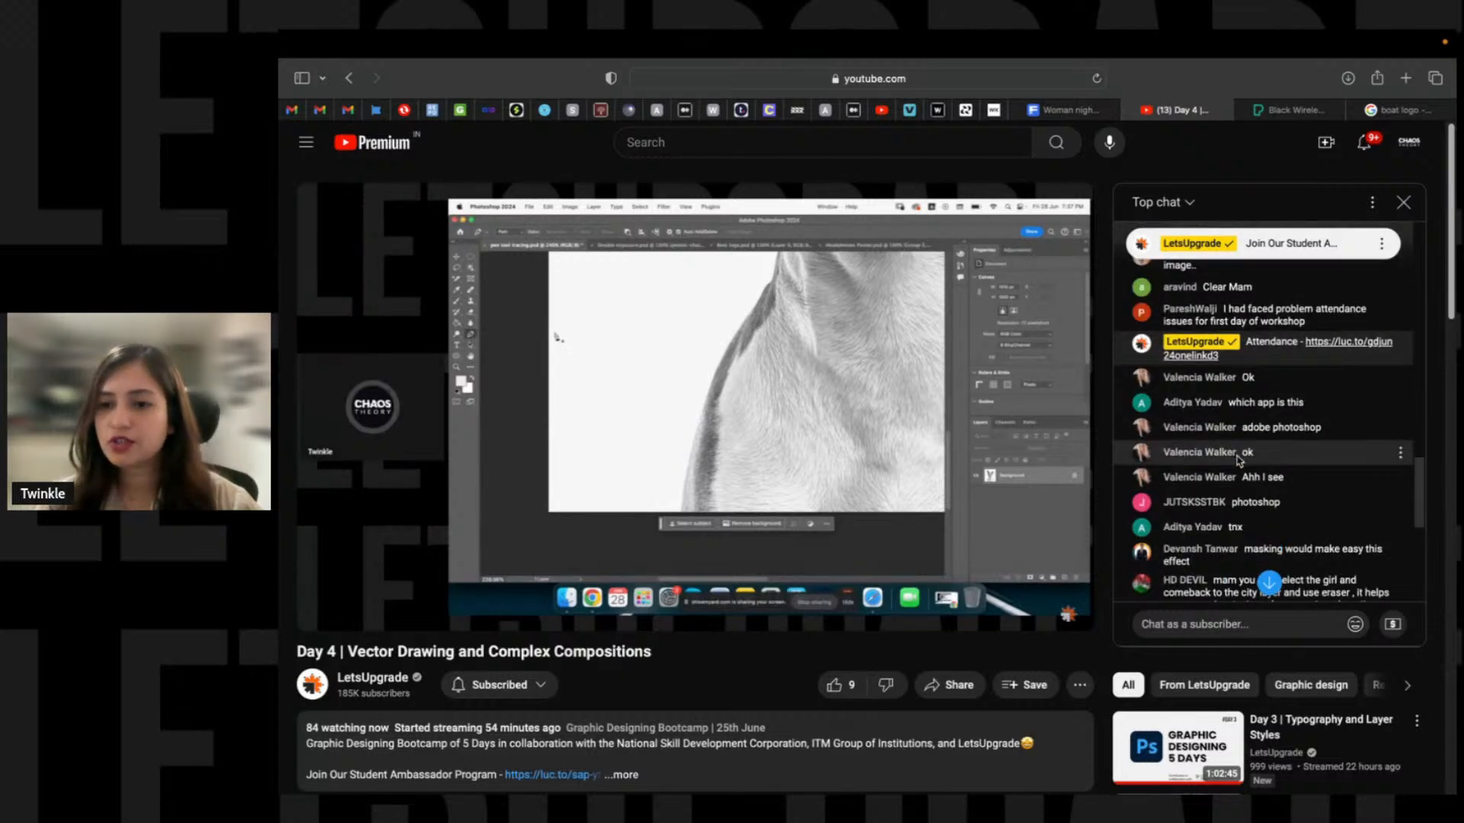
scroll(1238, 460, "down", 1)
scroll(1239, 461, "down", 1)
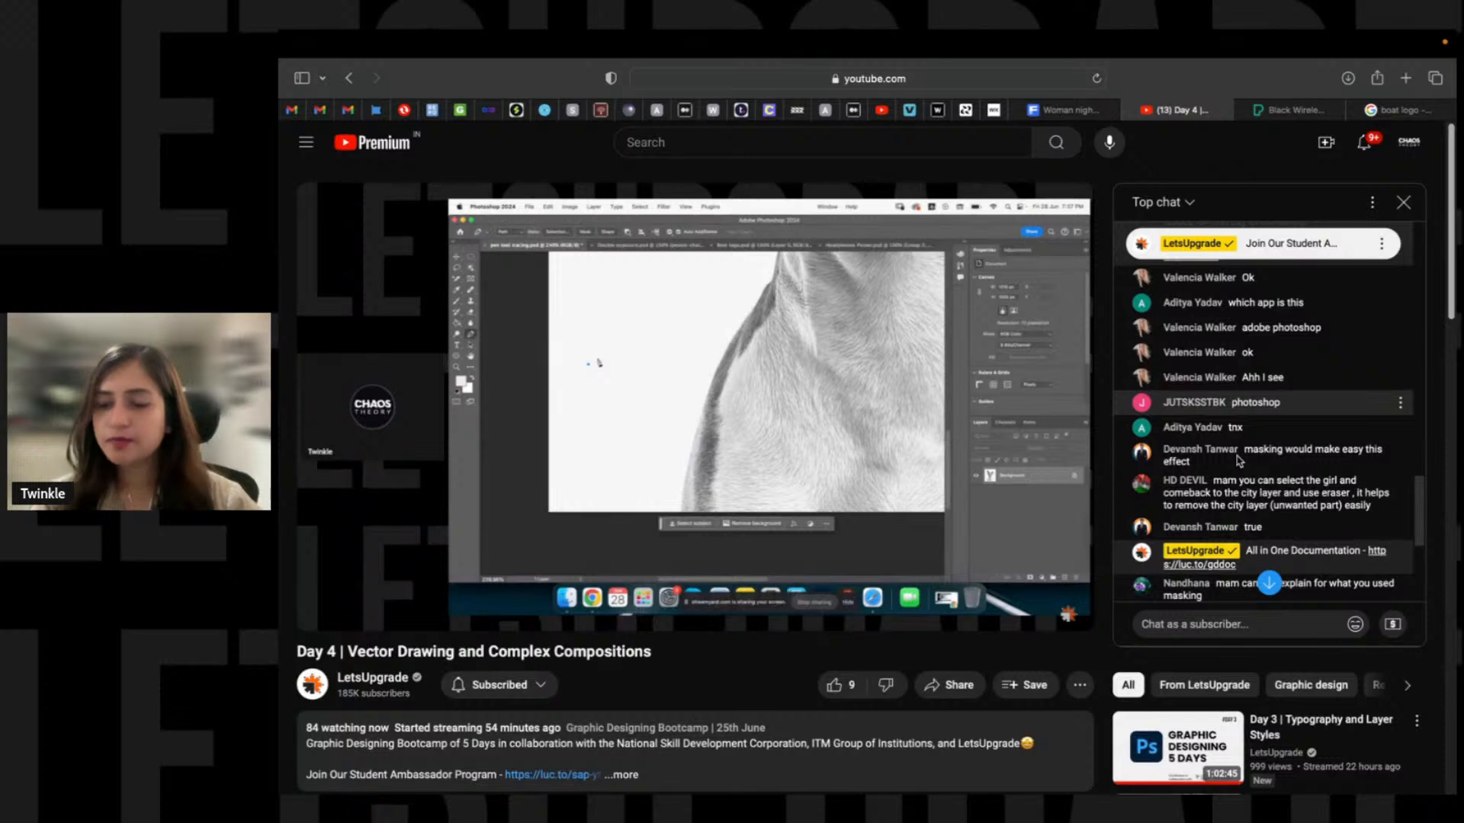
scroll(1239, 460, "down", 2)
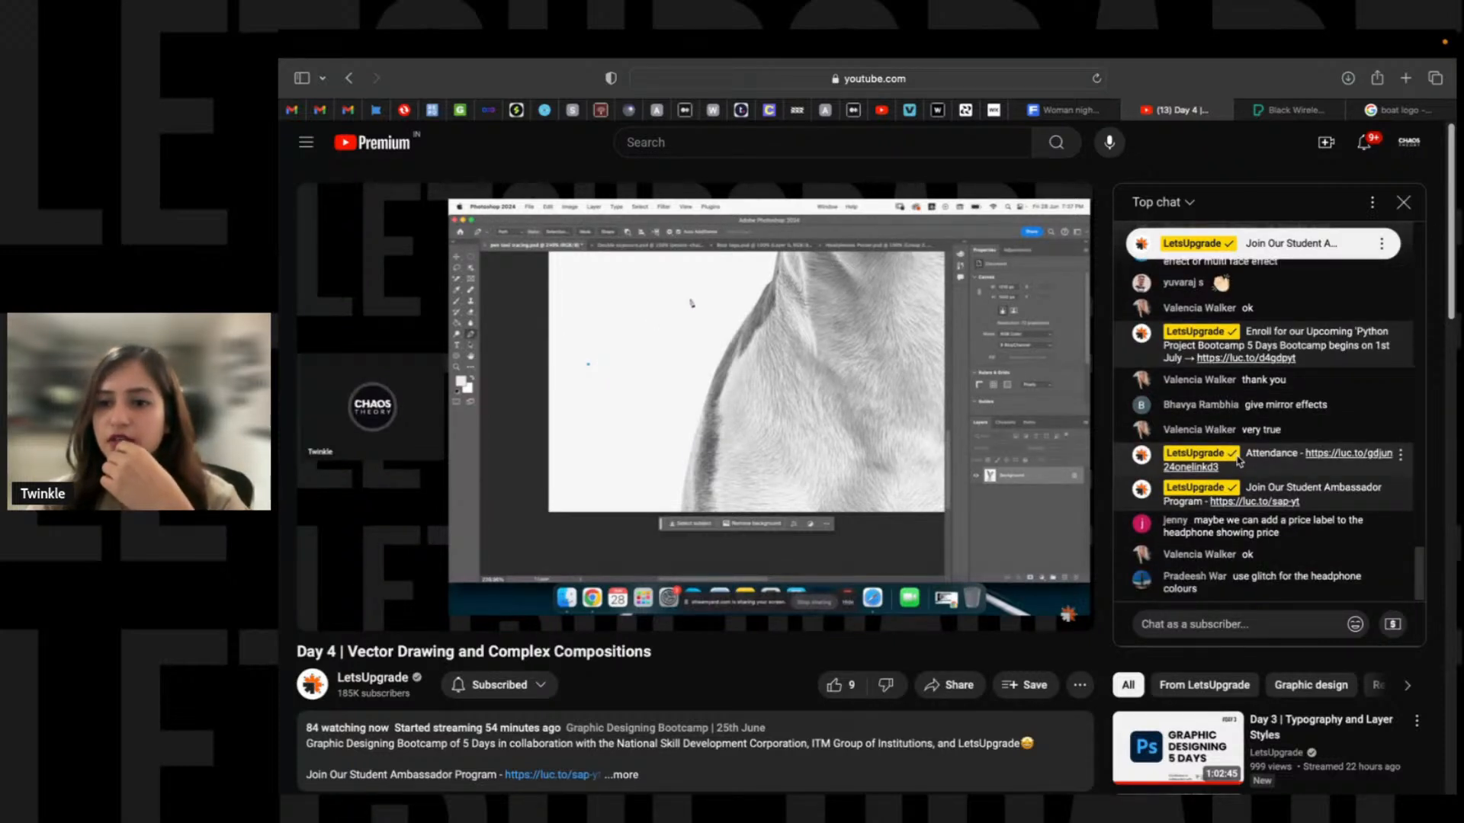
Look back over the earlier chat questions about the certificate address and mirror effects, and return to the newest messages.
scroll(1240, 461, "up", 3)
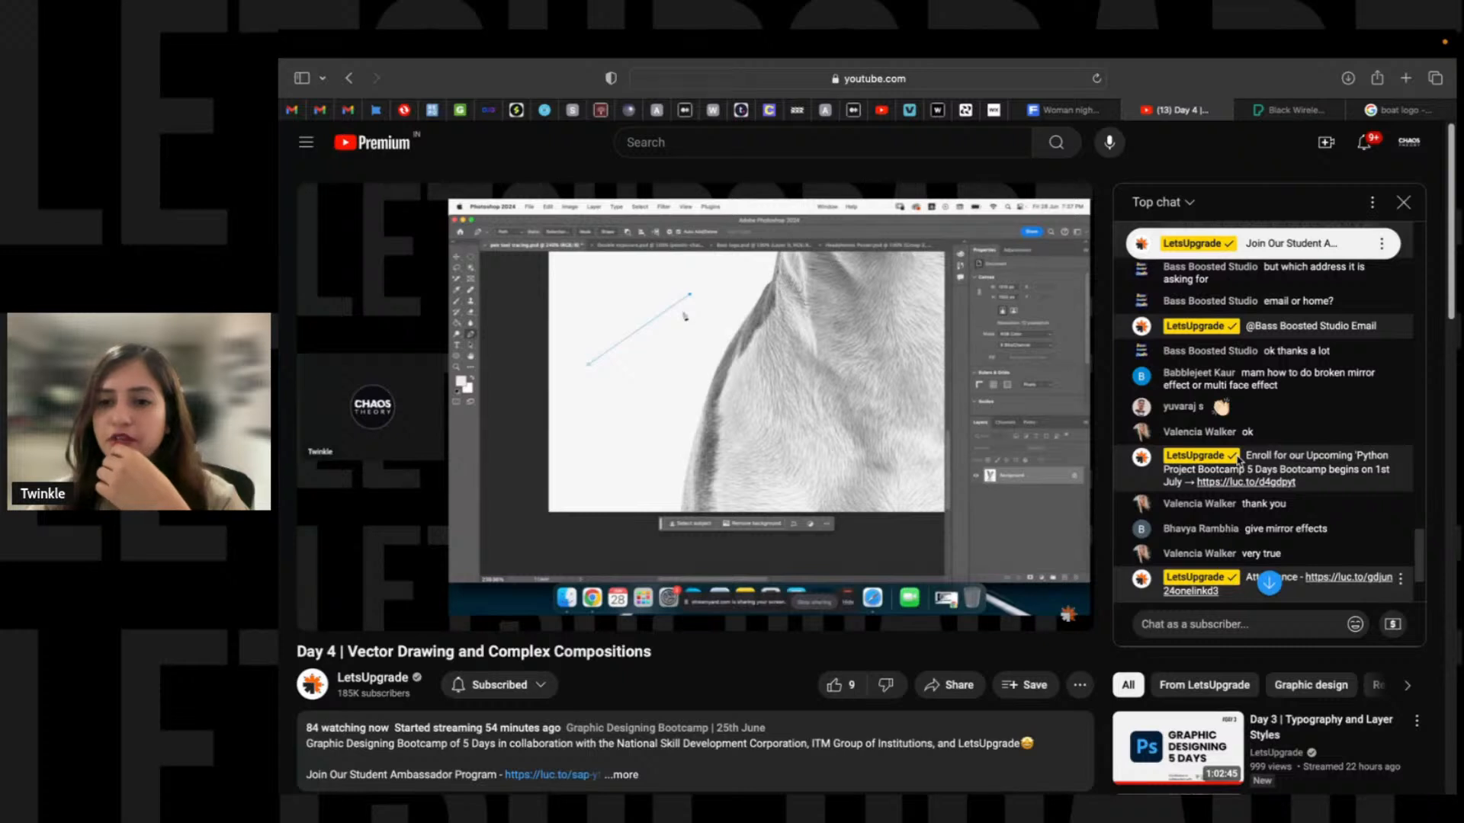
scroll(1241, 461, "up", 1)
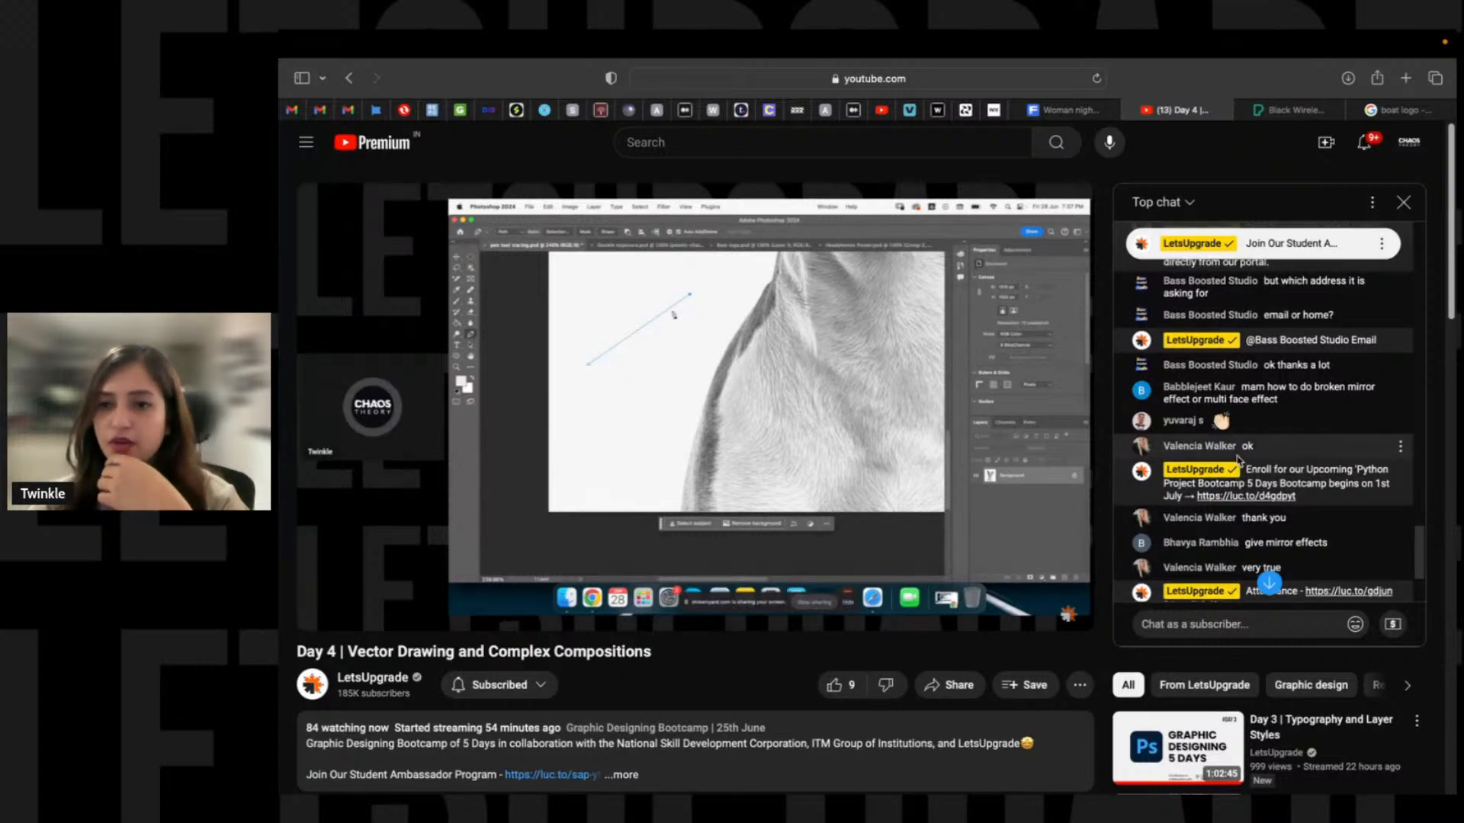
scroll(1238, 459, "down", 1)
scroll(1238, 461, "up", 2)
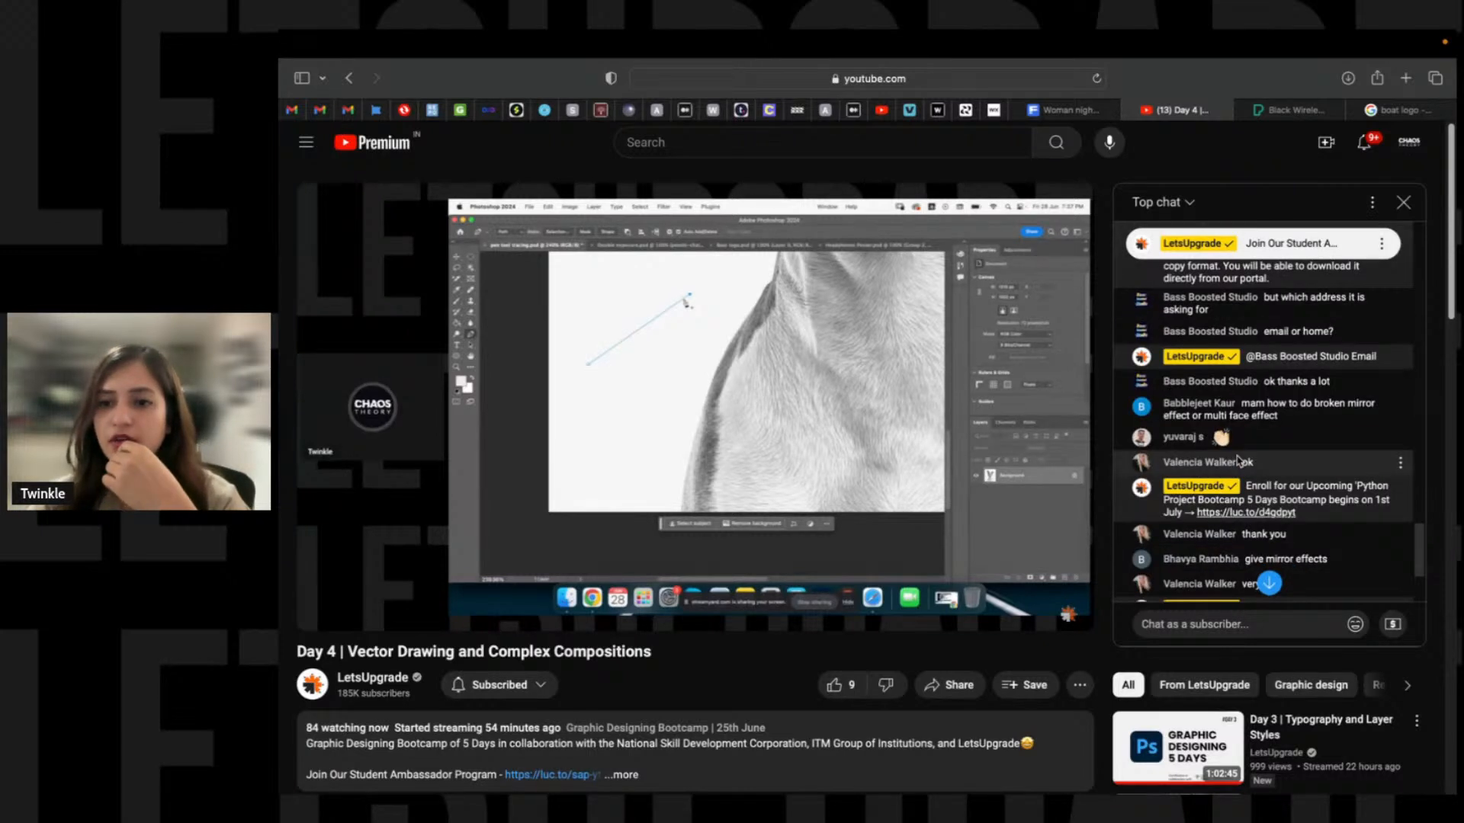
scroll(1237, 460, "up", 2)
scroll(1238, 460, "up", 3)
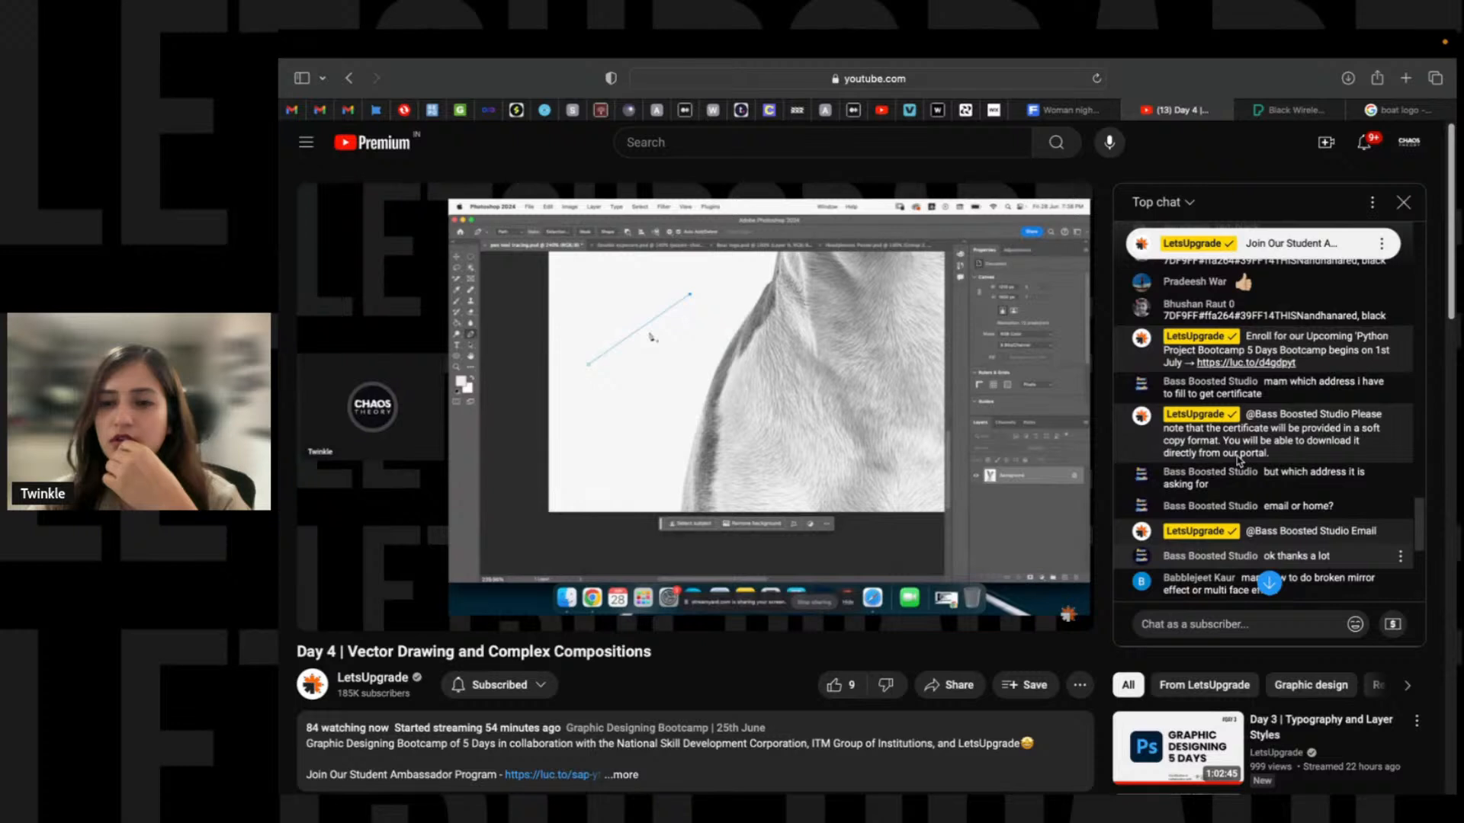
scroll(1239, 460, "up", 2)
scroll(1238, 458, "down", 3)
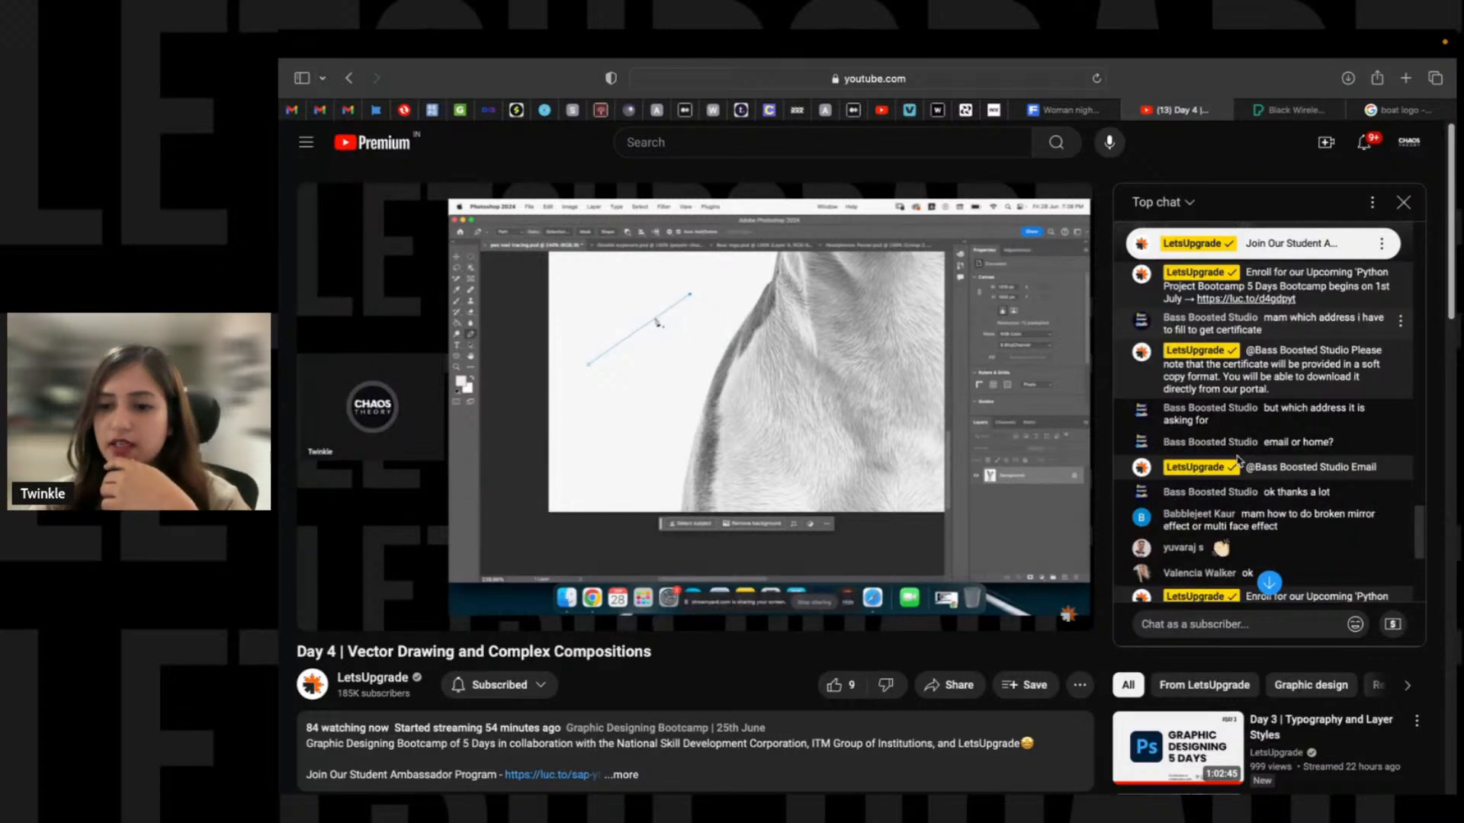
scroll(1238, 460, "down", 8)
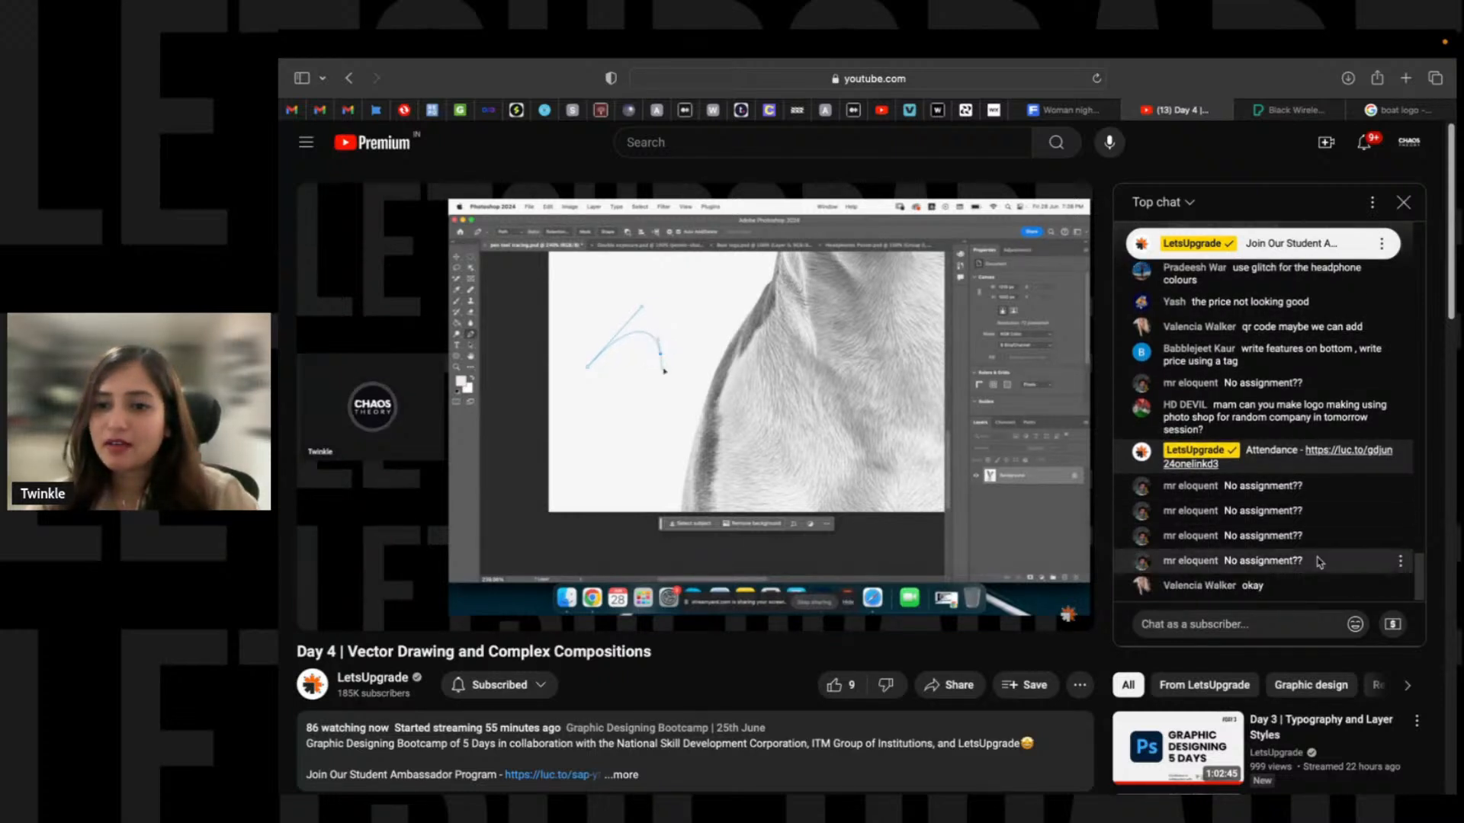
Review the viewers' chat suggestions for the headphones poster's price, colours and features, along with their latest questions.
scroll(1319, 562, "up", 1)
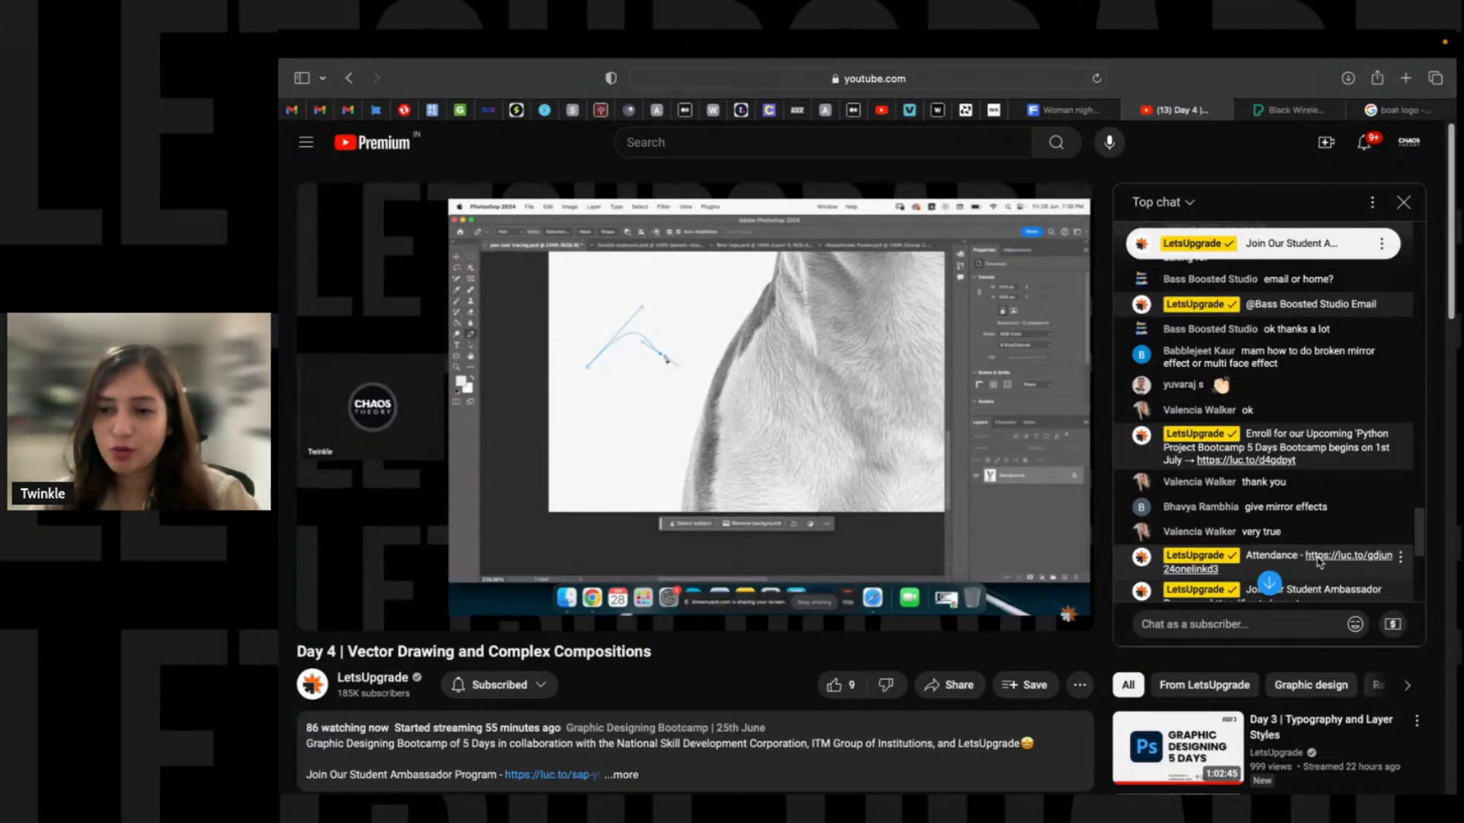
scroll(1320, 562, "up", 1)
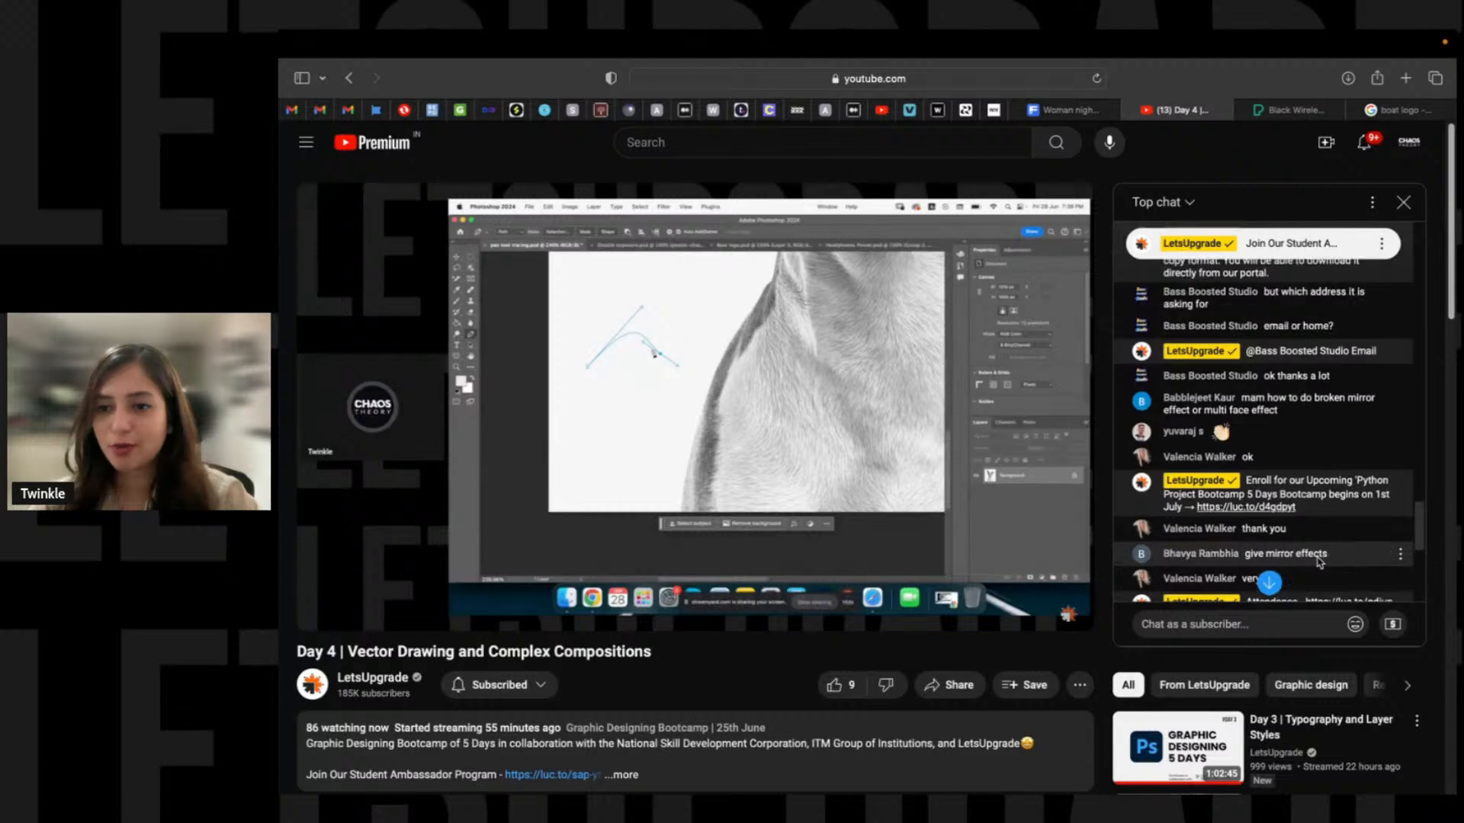
scroll(1320, 562, "down", 3)
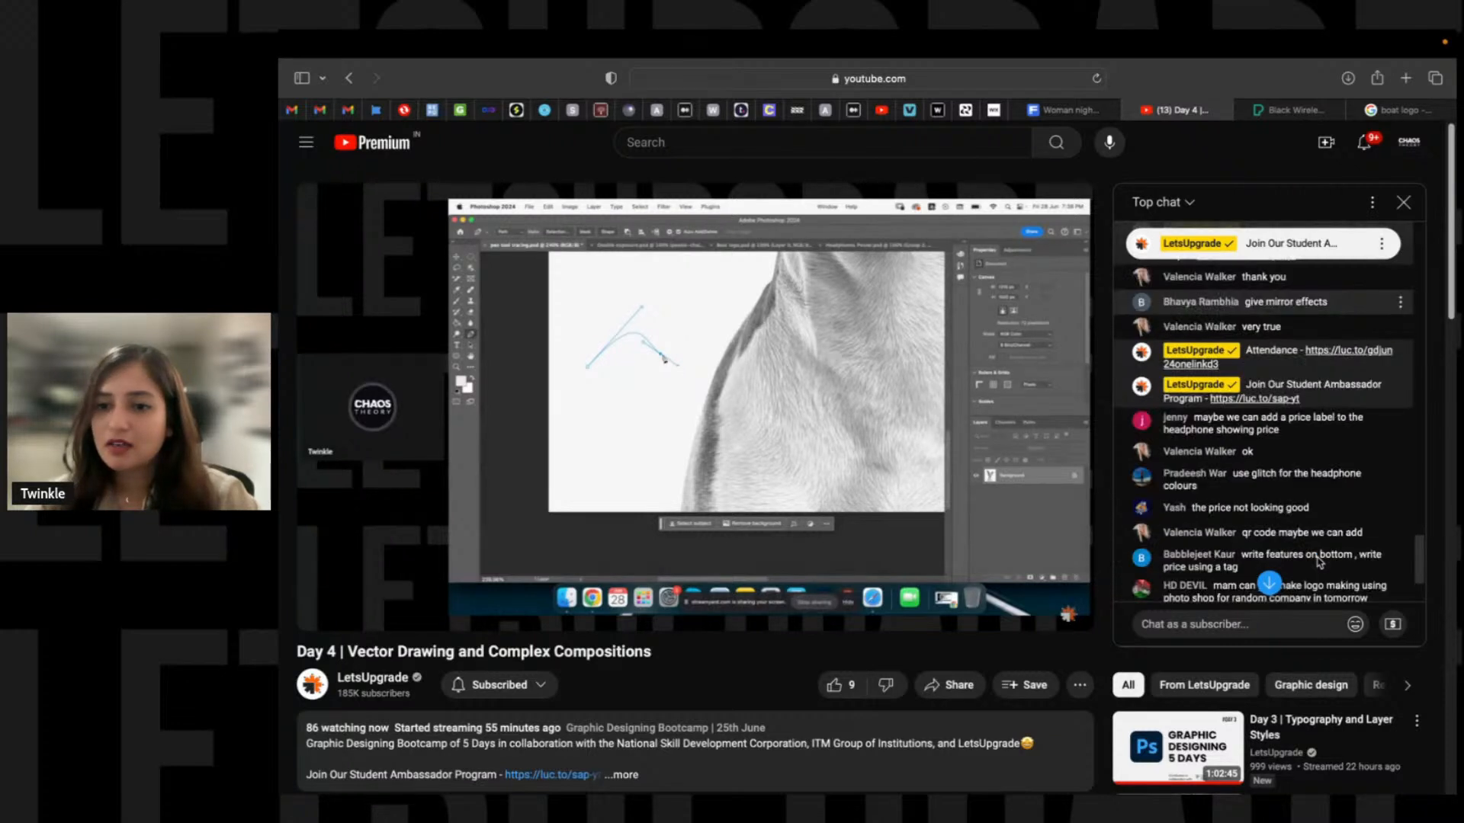
scroll(1319, 563, "down", 1)
scroll(1320, 562, "down", 1)
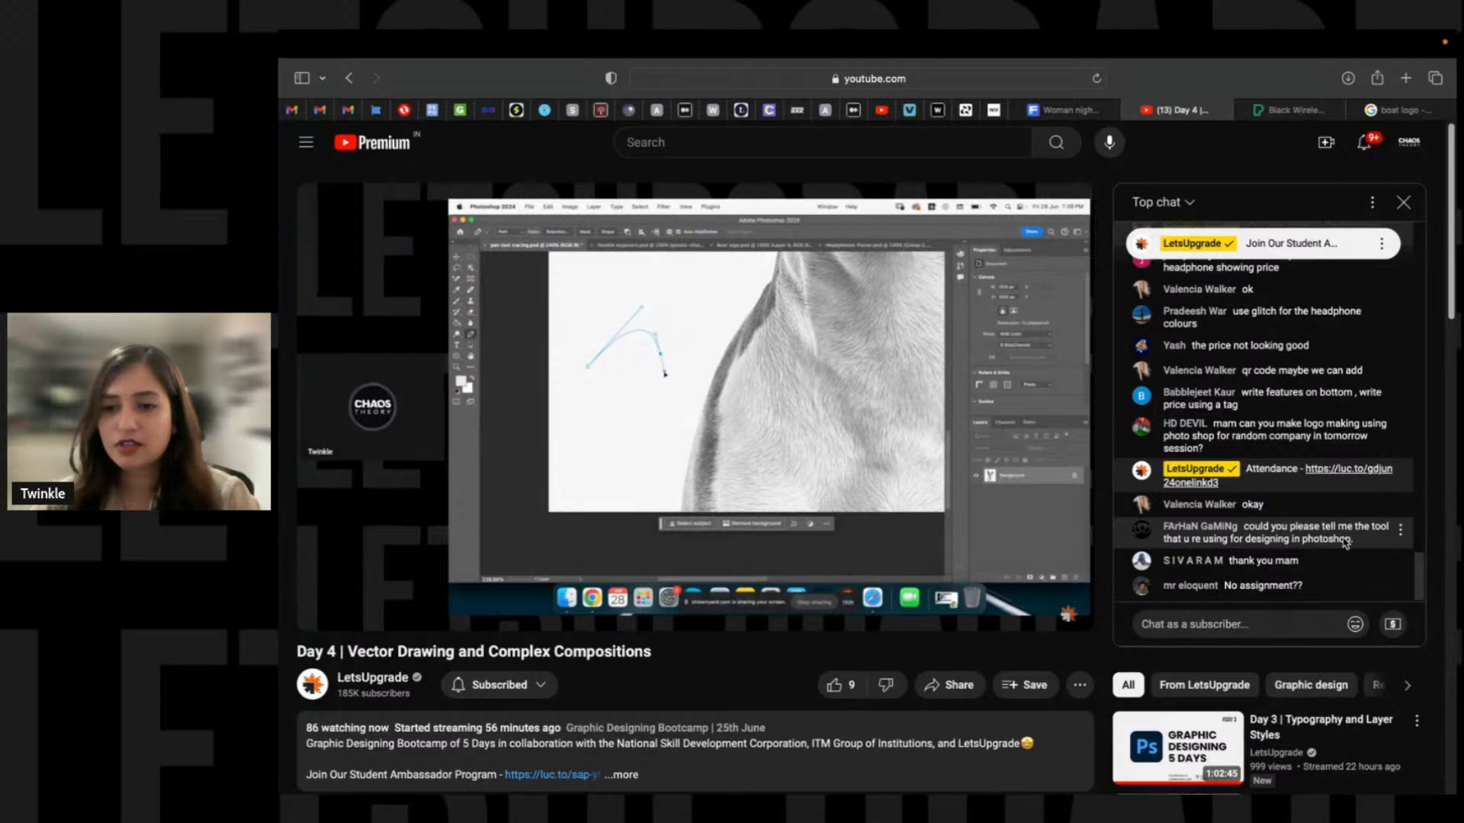
scroll(1344, 543, "up", 1)
scroll(1344, 543, "up", 1)
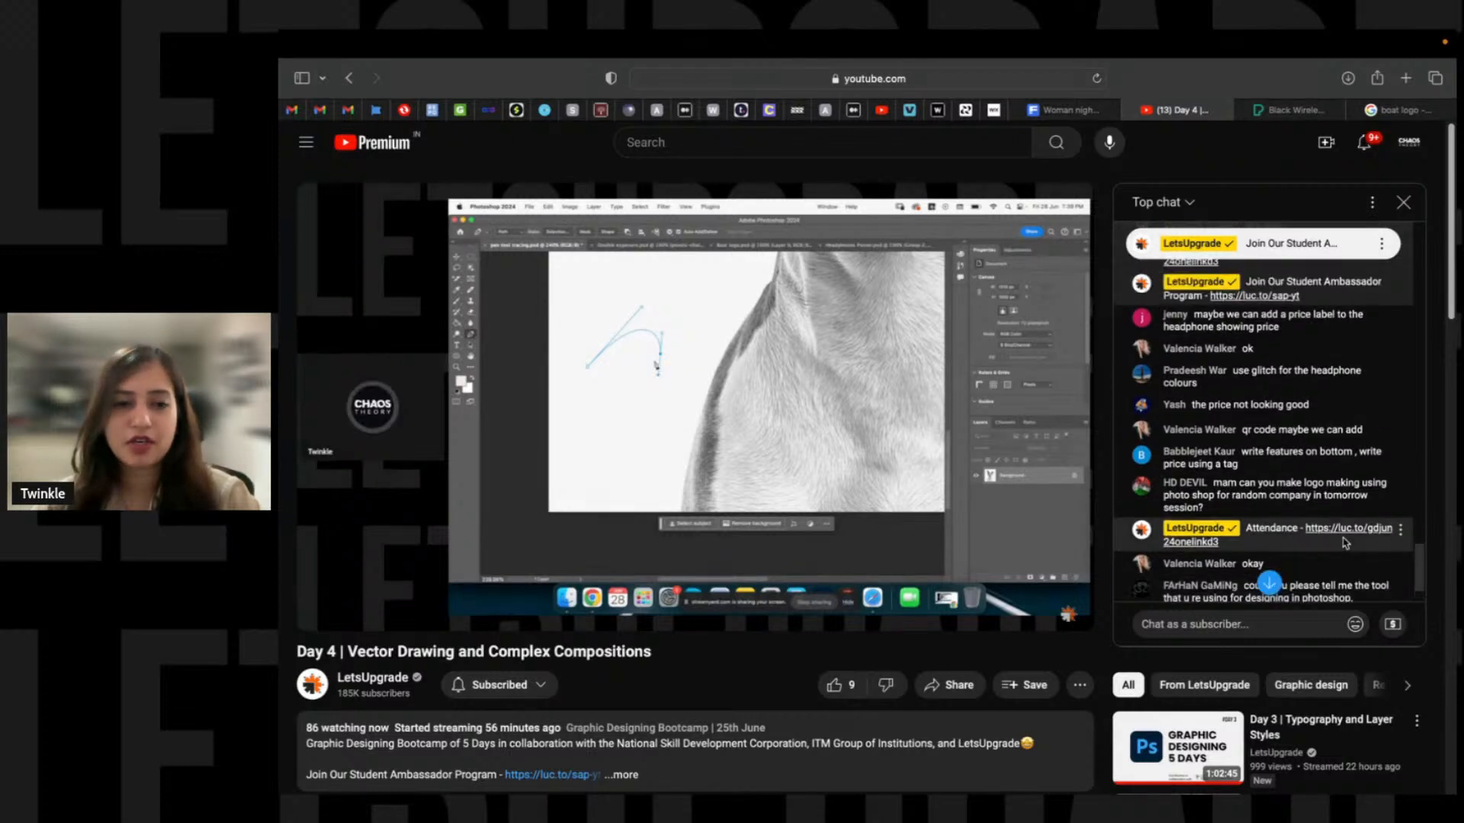
scroll(1344, 542, "up", 1)
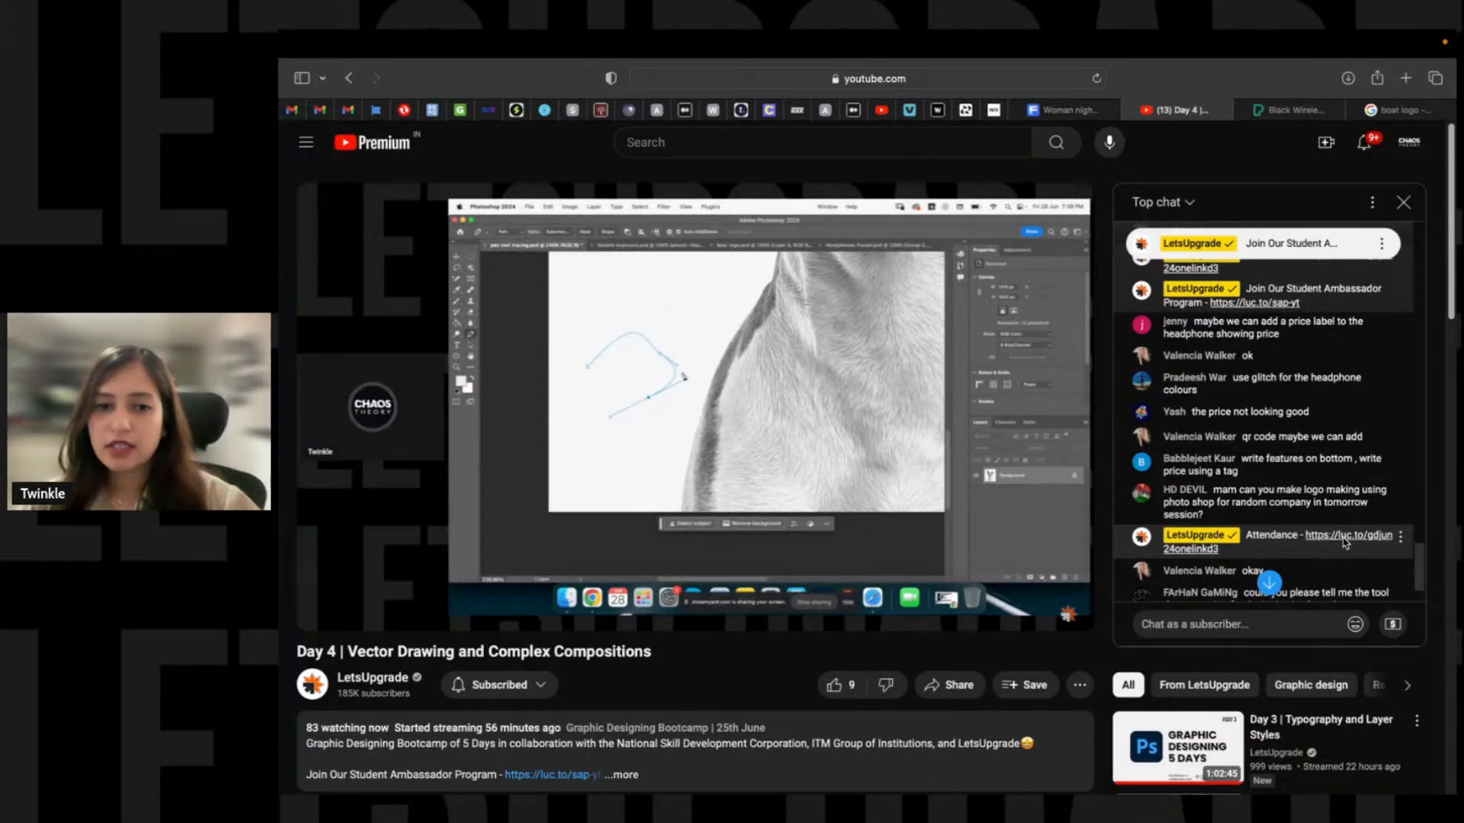
mouse_move(1022, 195)
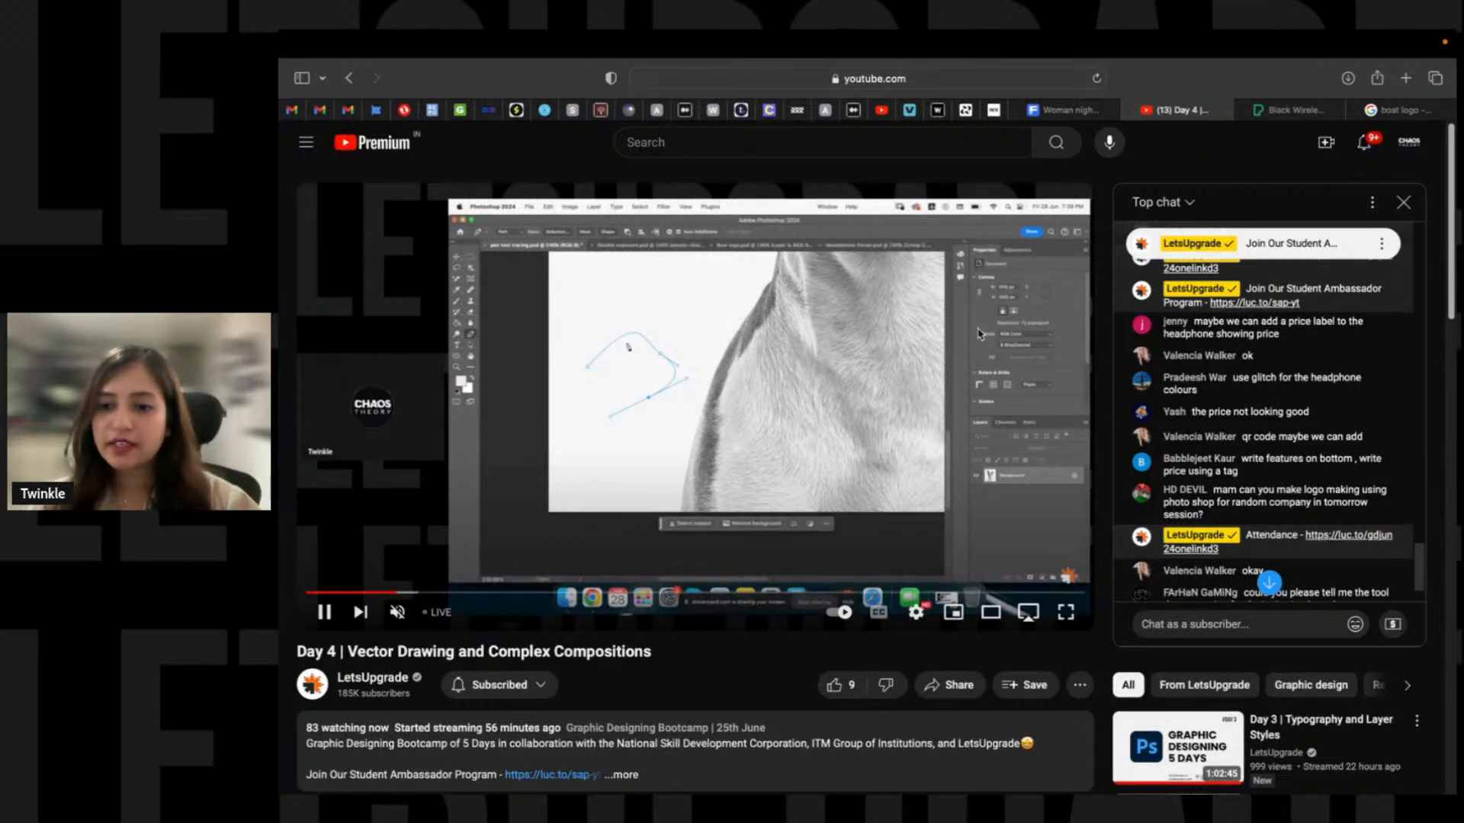
scroll(1304, 401, "down", 3)
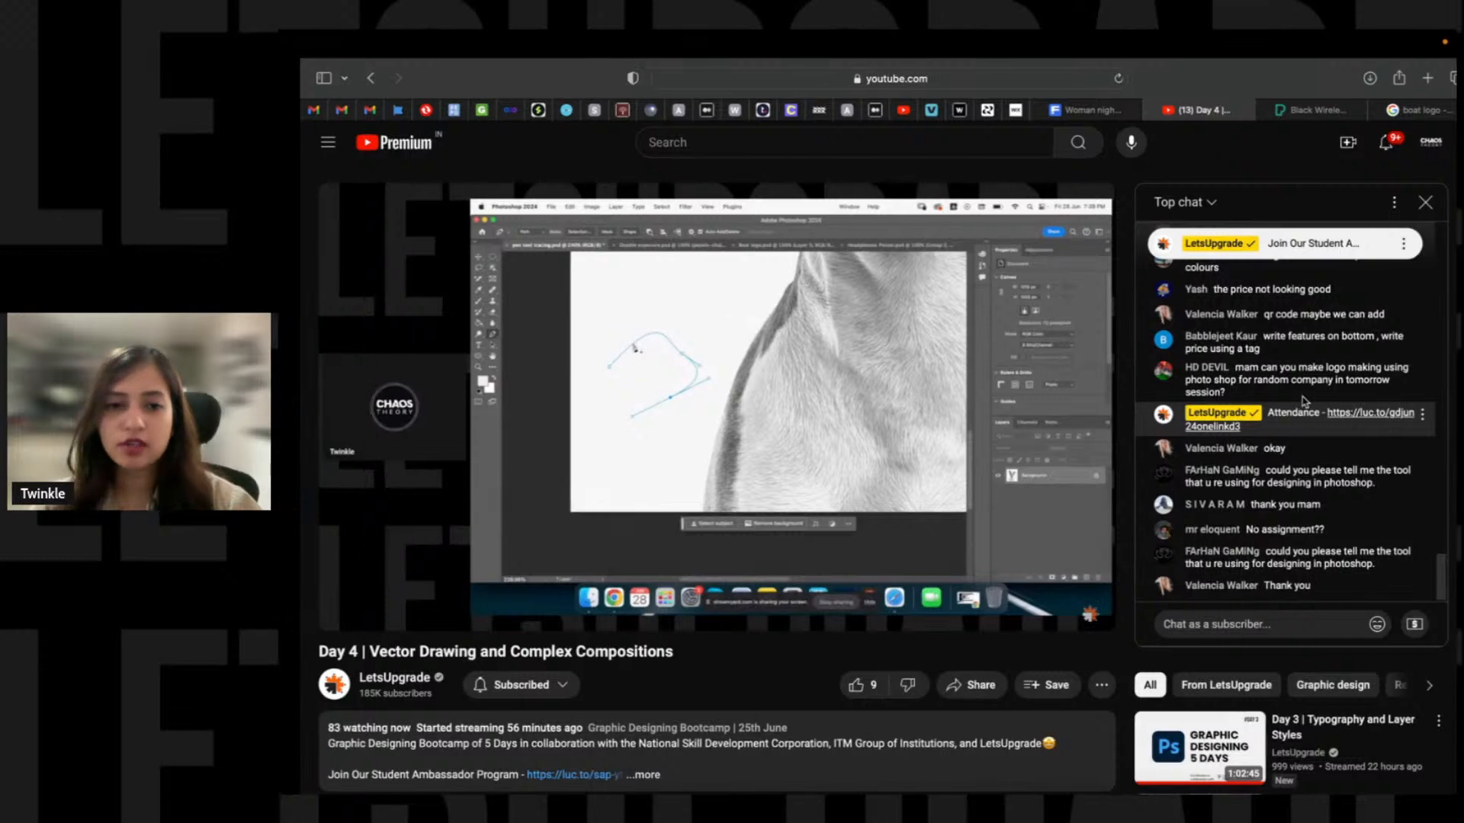